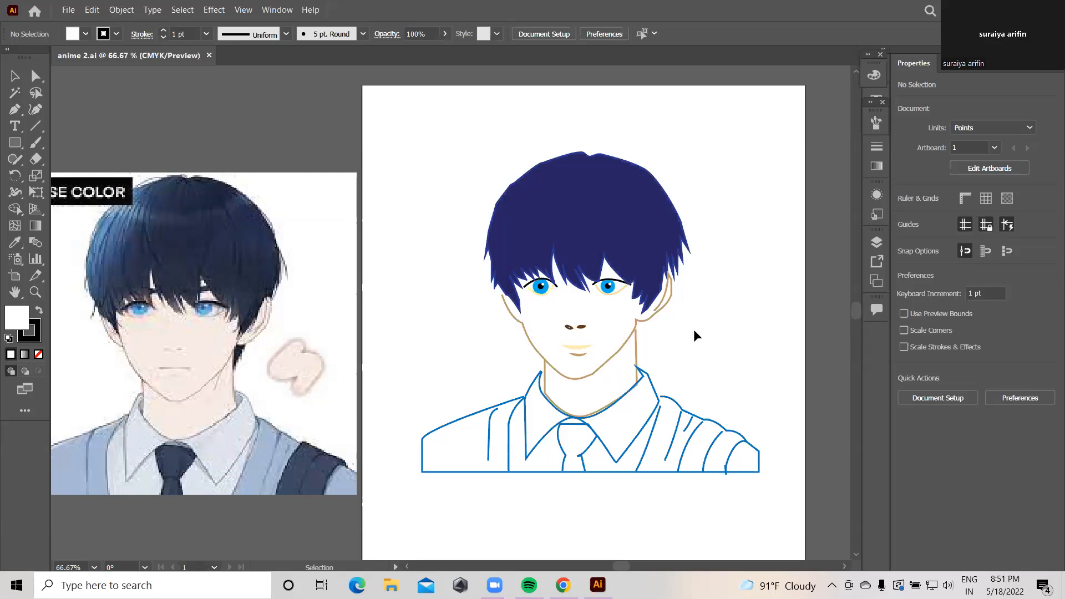
# Step: Ungroup the anime portrait artwork in anime 2.ai into separate hair, face and outline paths
pyautogui.keyDown('alt'); pyautogui.scroll(5, 542, 310); pyautogui.keyUp('alt')
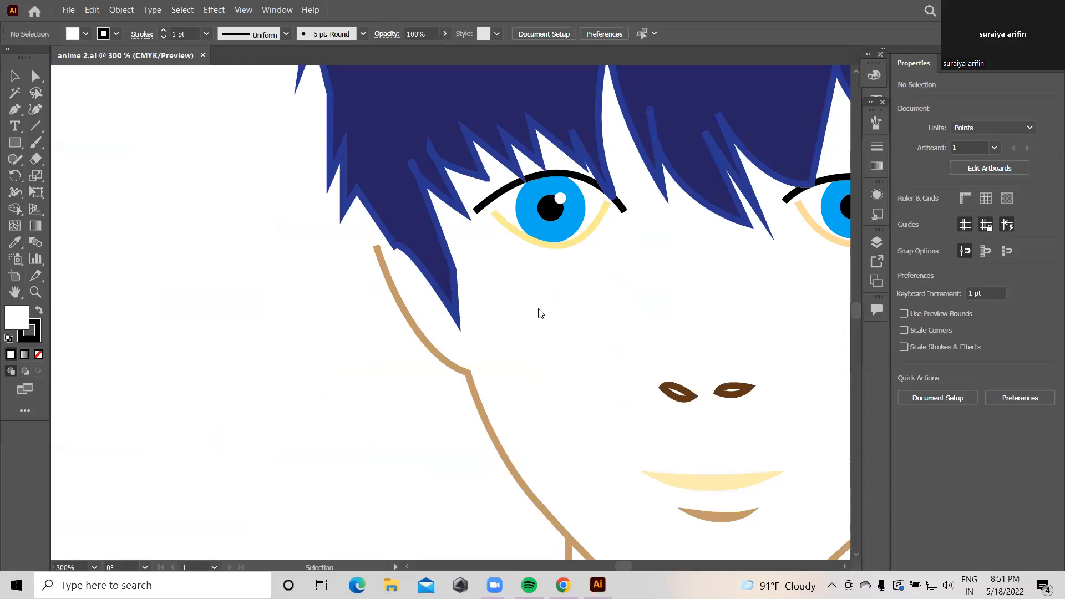
pyautogui.keyDown('alt'); pyautogui.scroll(-2, 309, 314); pyautogui.keyUp('alt')
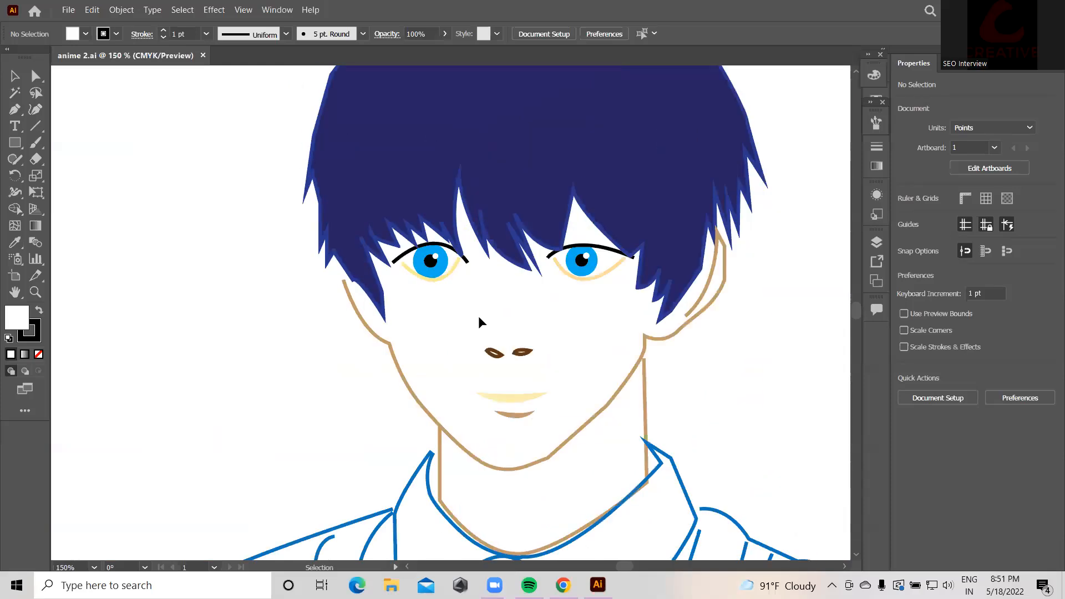
pyautogui.click(13, 111)
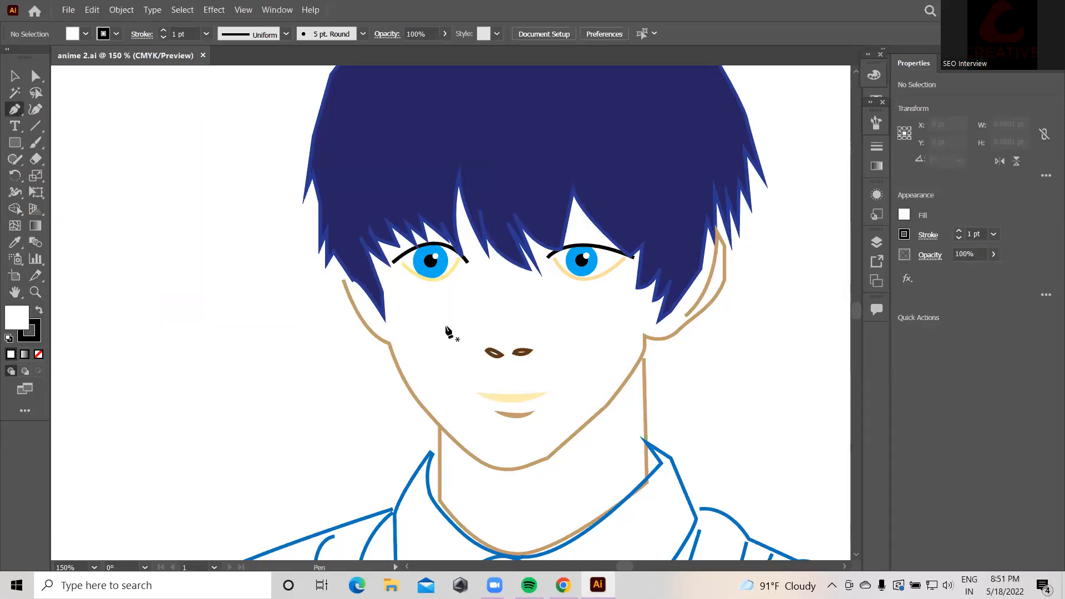
pyautogui.click(18, 78)
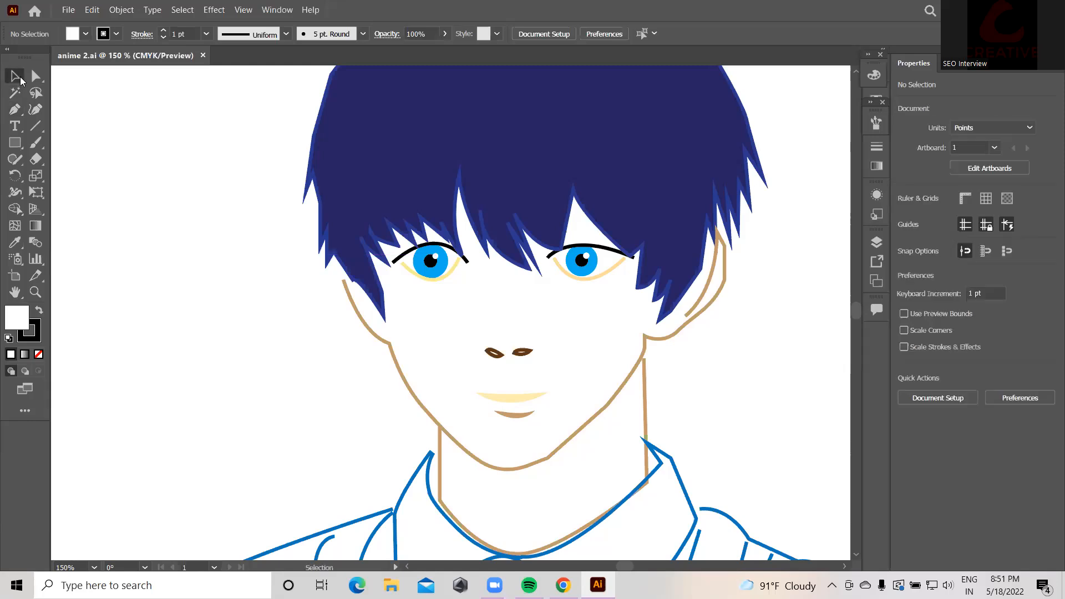
pyautogui.click(375, 334)
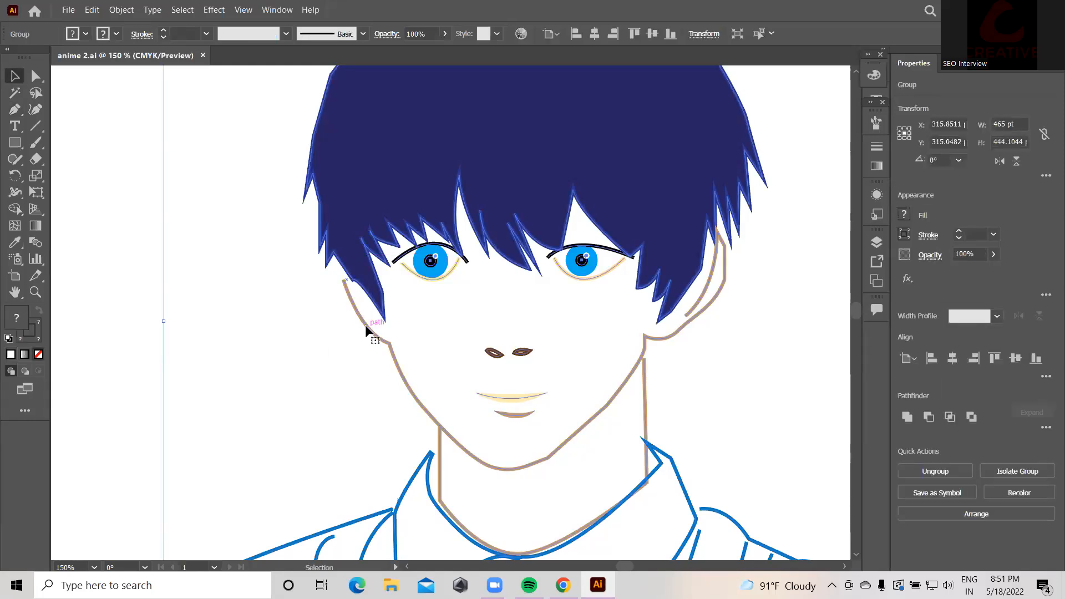
pyautogui.rightClick(435, 293)
pyautogui.click(488, 385)
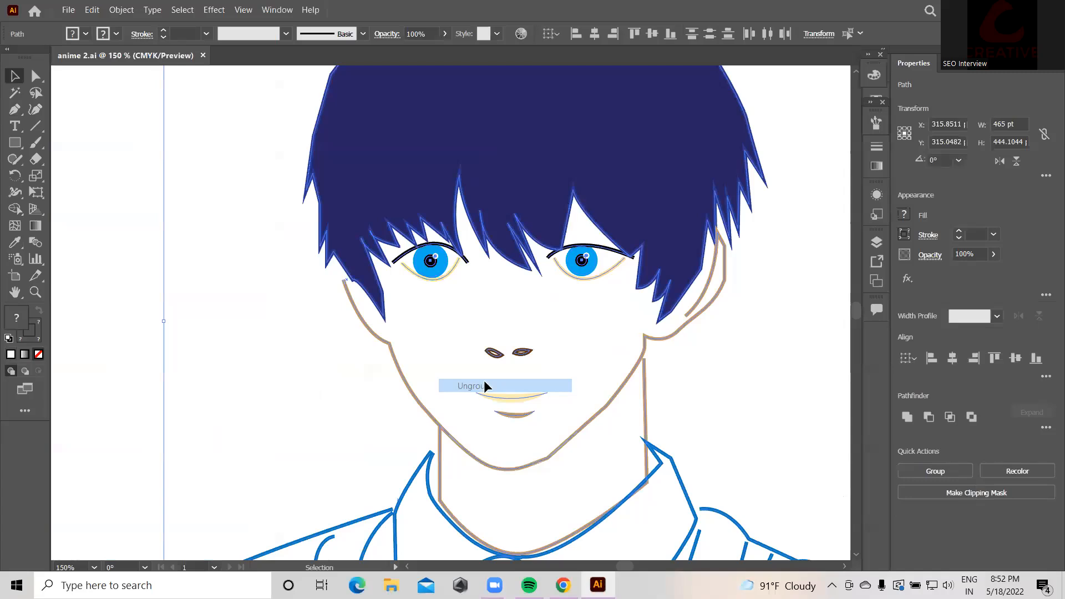
# Step: Extend the face outline with the Pen tool over the forehead and hair and around the right ear
pyautogui.click(813, 312)
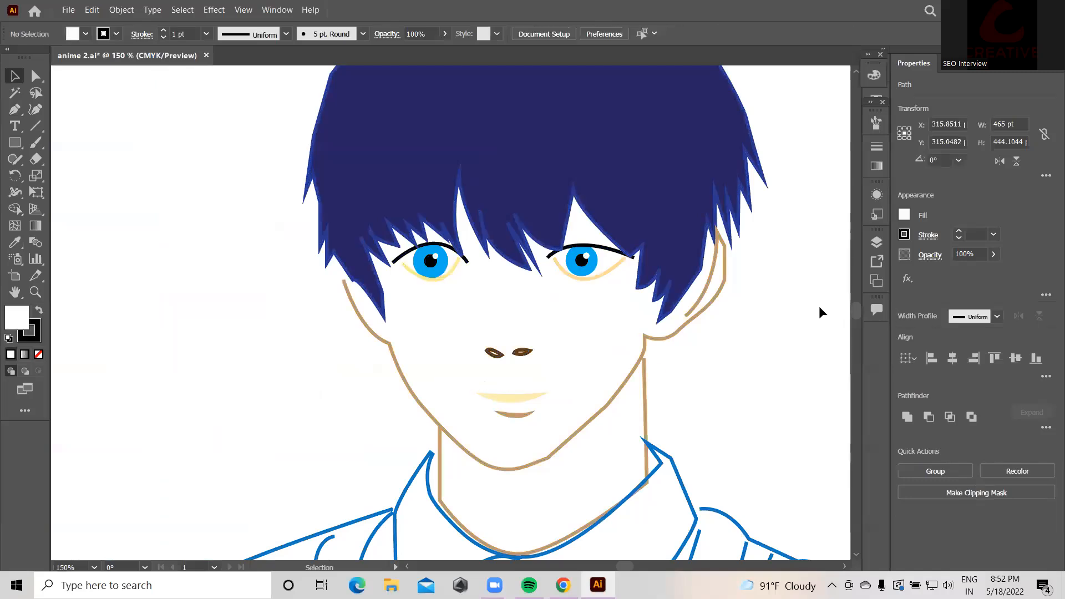
pyautogui.click(692, 320)
pyautogui.click(16, 109)
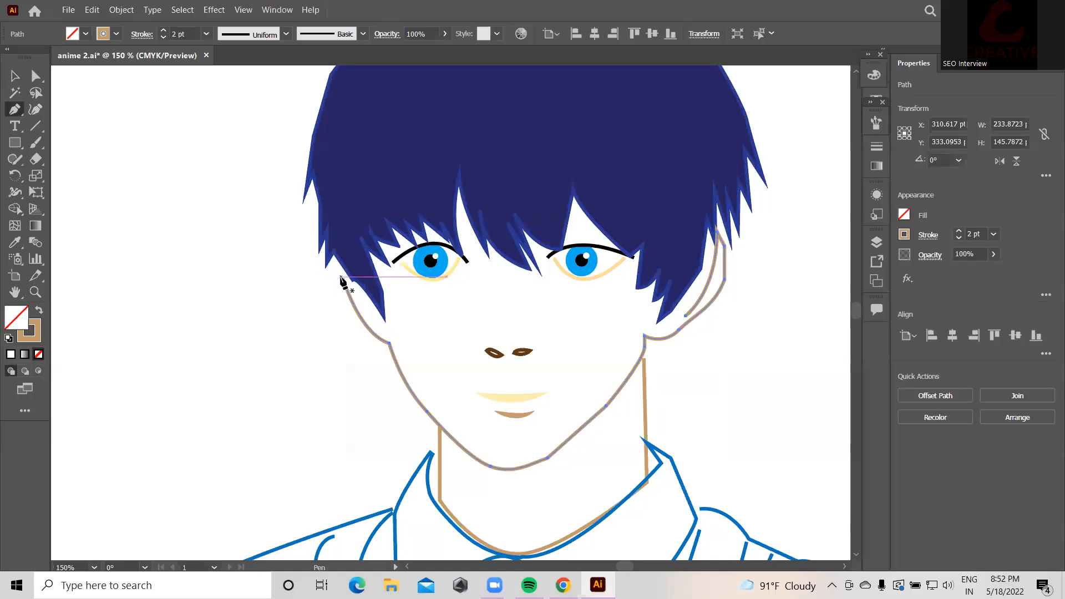
pyautogui.moveTo(343, 280); pyautogui.dragTo(361, 206)
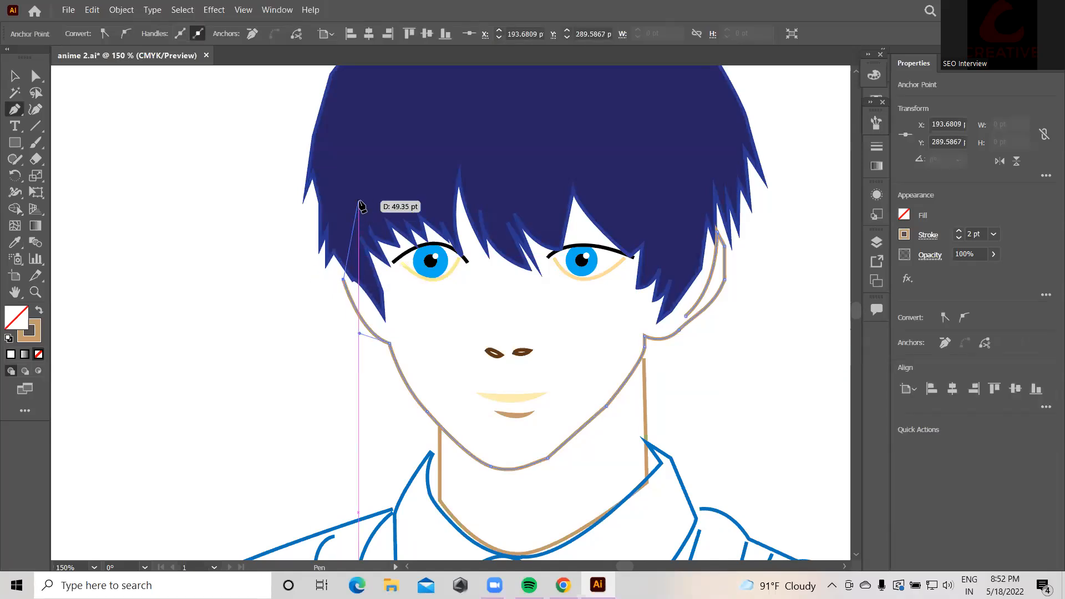
pyautogui.click(354, 169)
pyautogui.click(502, 137)
pyautogui.click(591, 122)
pyautogui.click(670, 159)
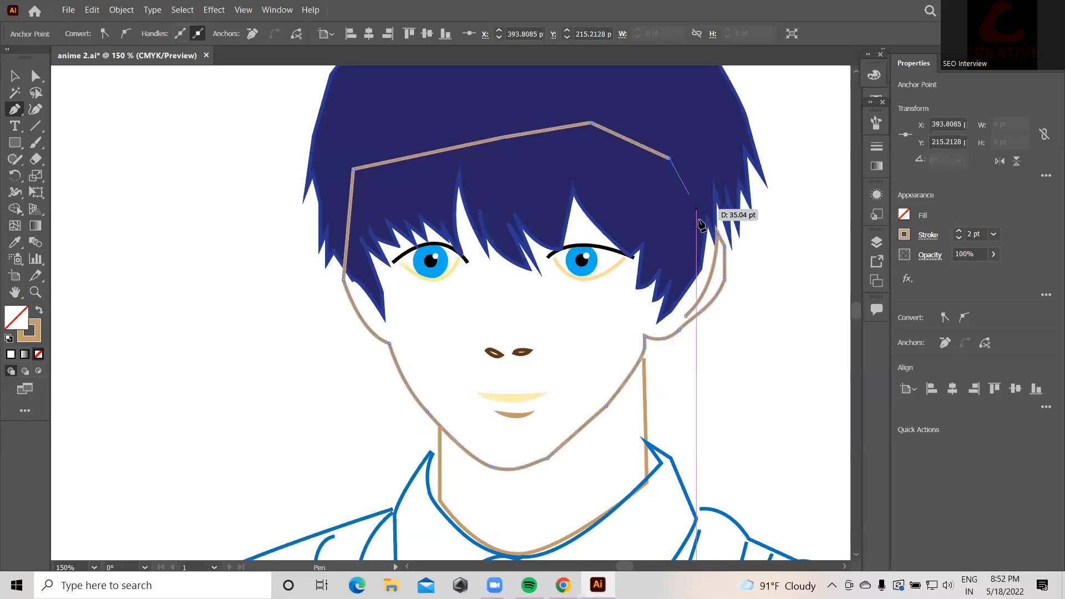
pyautogui.moveTo(720, 237); pyautogui.dragTo(668, 358)
pyautogui.moveTo(642, 438); pyautogui.dragTo(607, 468)
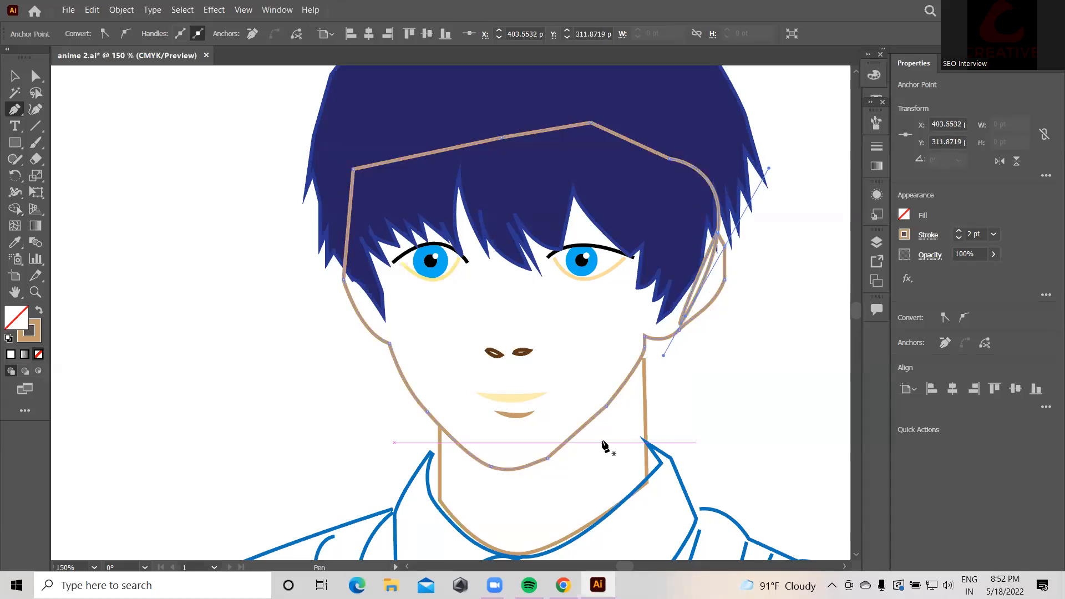
pyautogui.press('v')
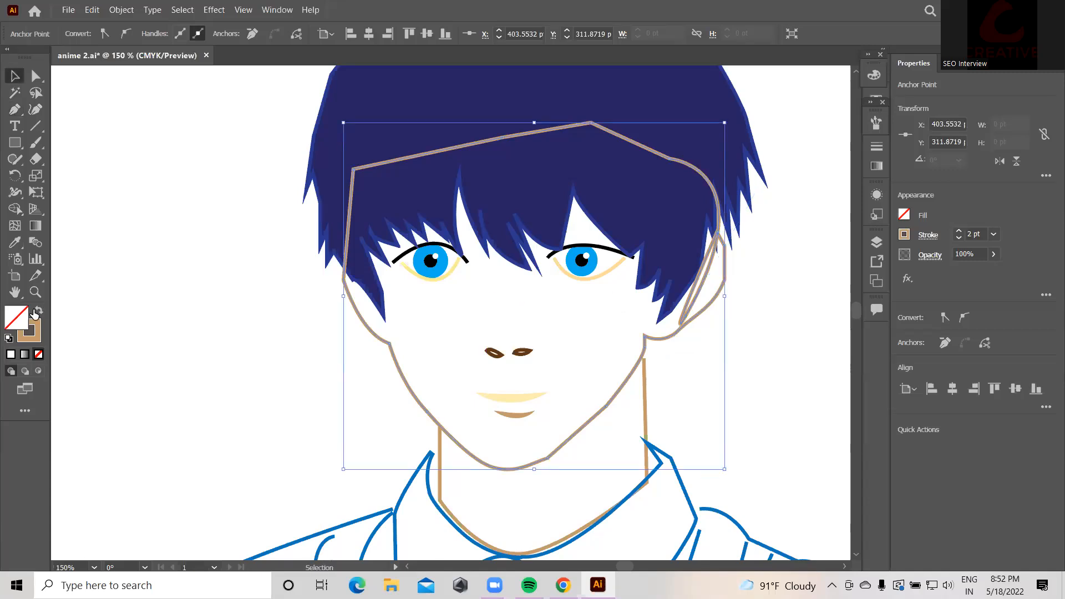
# Step: Swap fill and stroke so the face becomes a solid tan shape with no outline
pyautogui.click(34, 312)
pyautogui.click(142, 208)
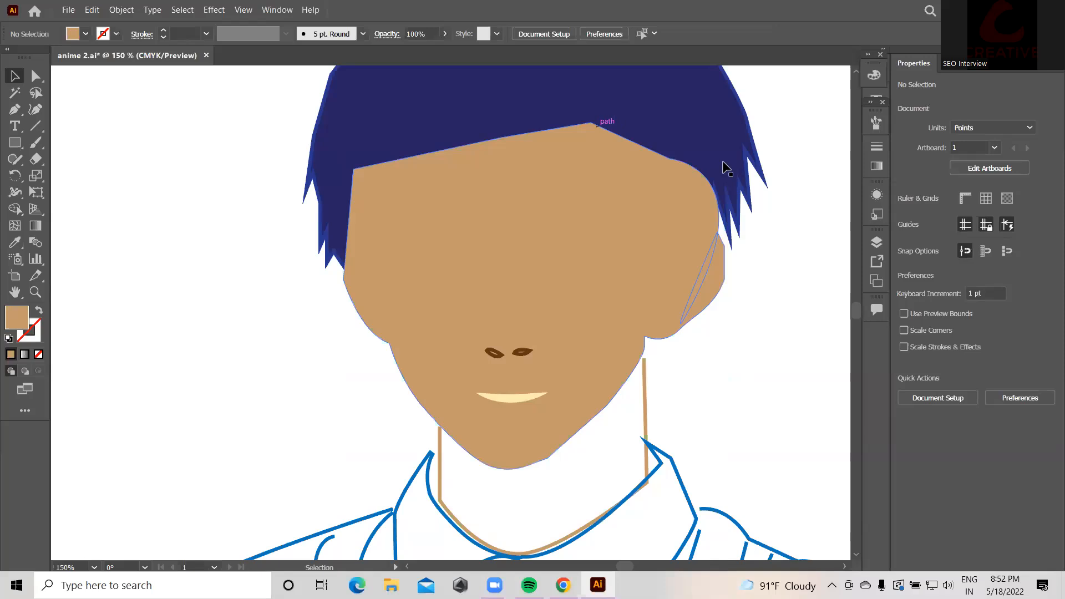
pyautogui.scroll(2, 792, 180)
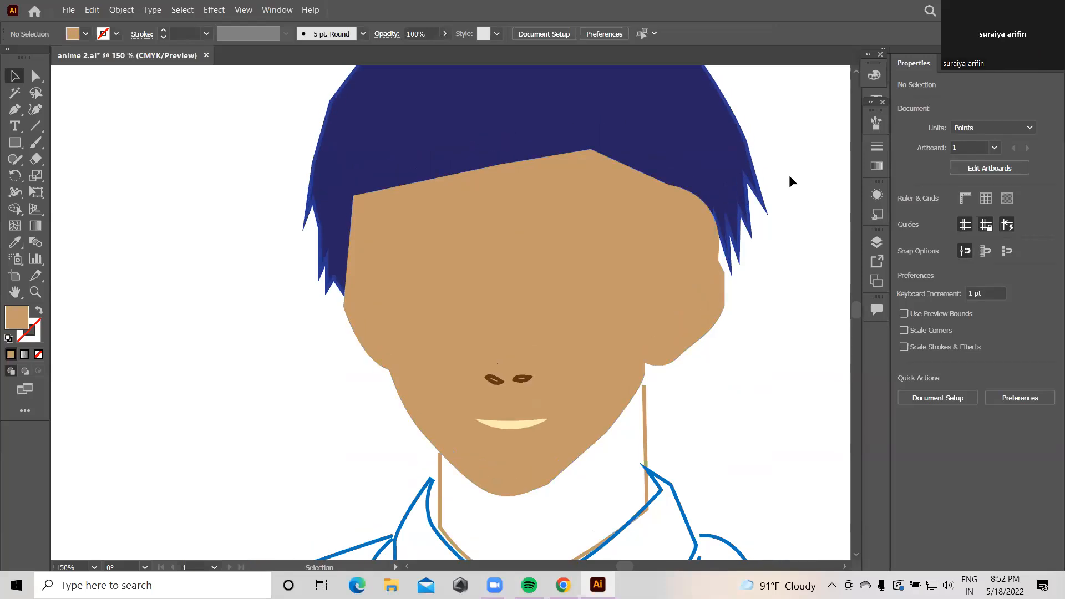
# Step: Adjust the tan face shape's stacking order so it stays behind the blue hair bangs
pyautogui.click(592, 178)
pyautogui.rightClick(591, 180)
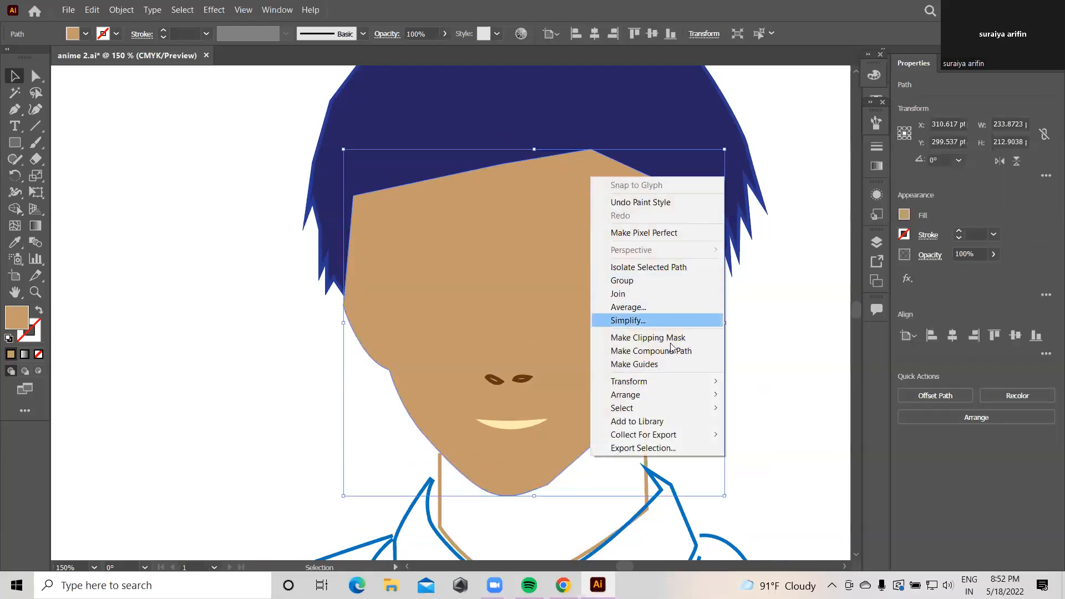
pyautogui.moveTo(688, 395)
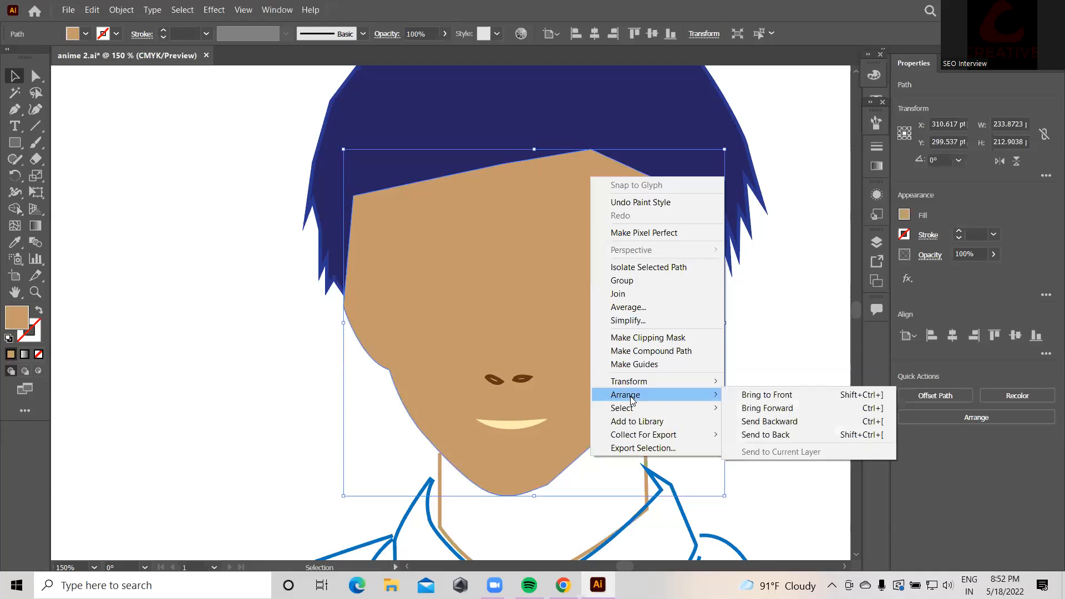
pyautogui.click(775, 409)
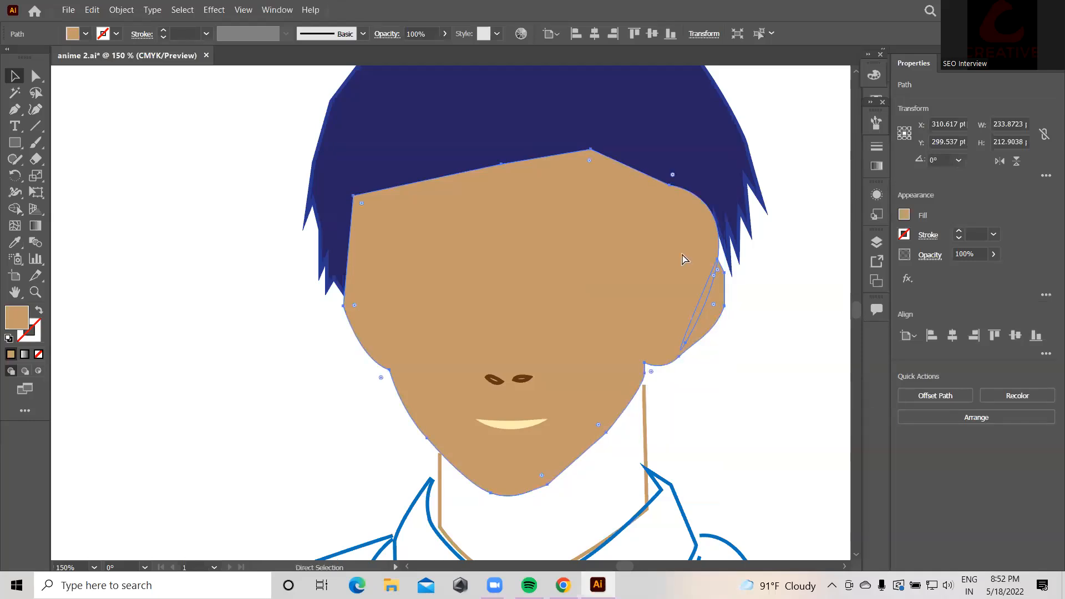
pyautogui.hotkey('ctrl', 'z')
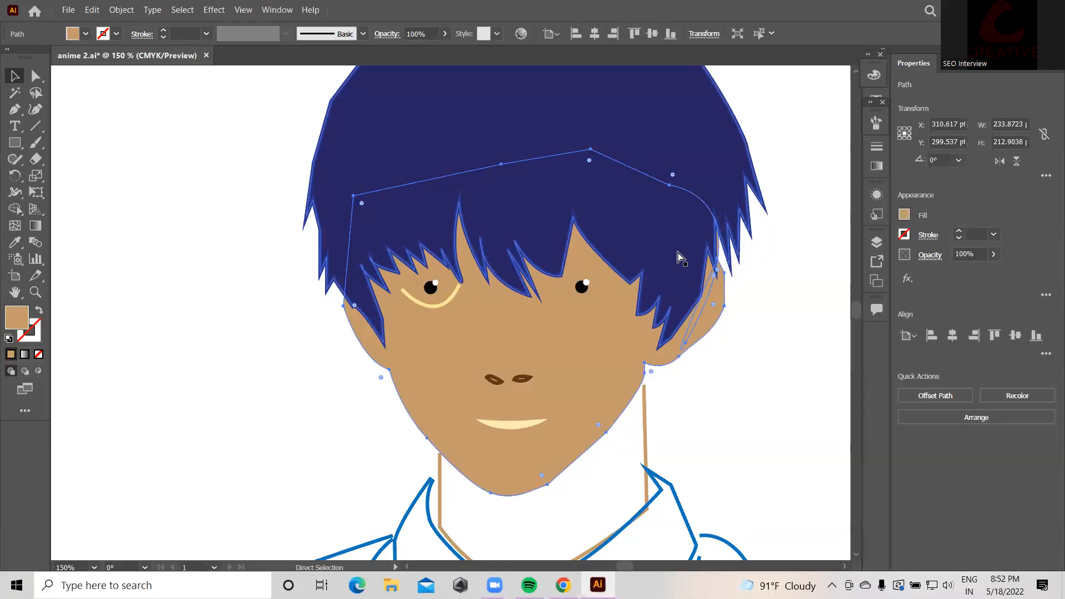
pyautogui.press('v')
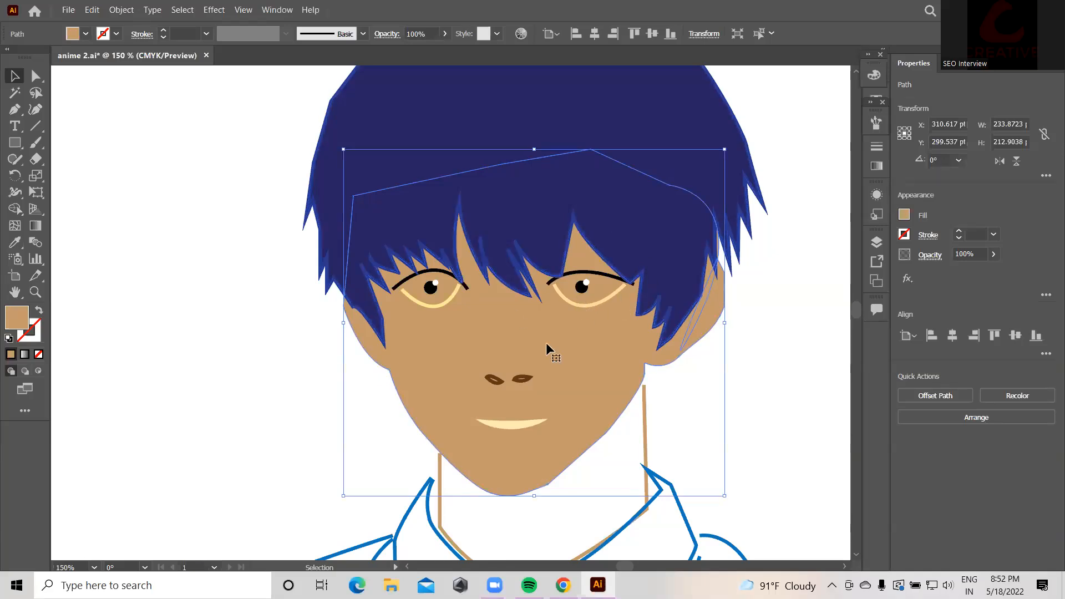
pyautogui.rightClick(607, 336)
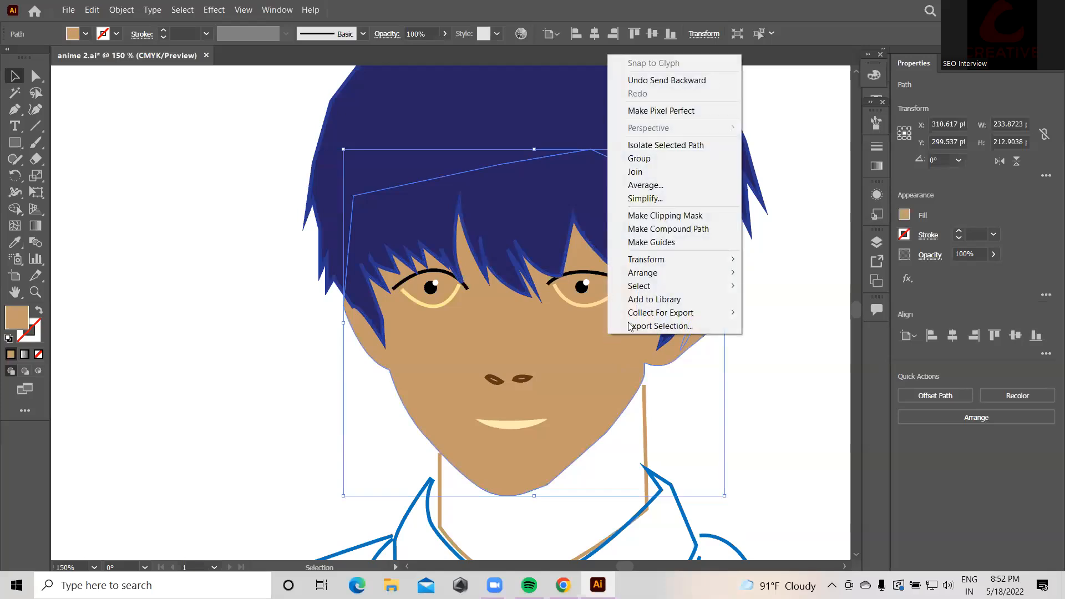
pyautogui.moveTo(668, 273)
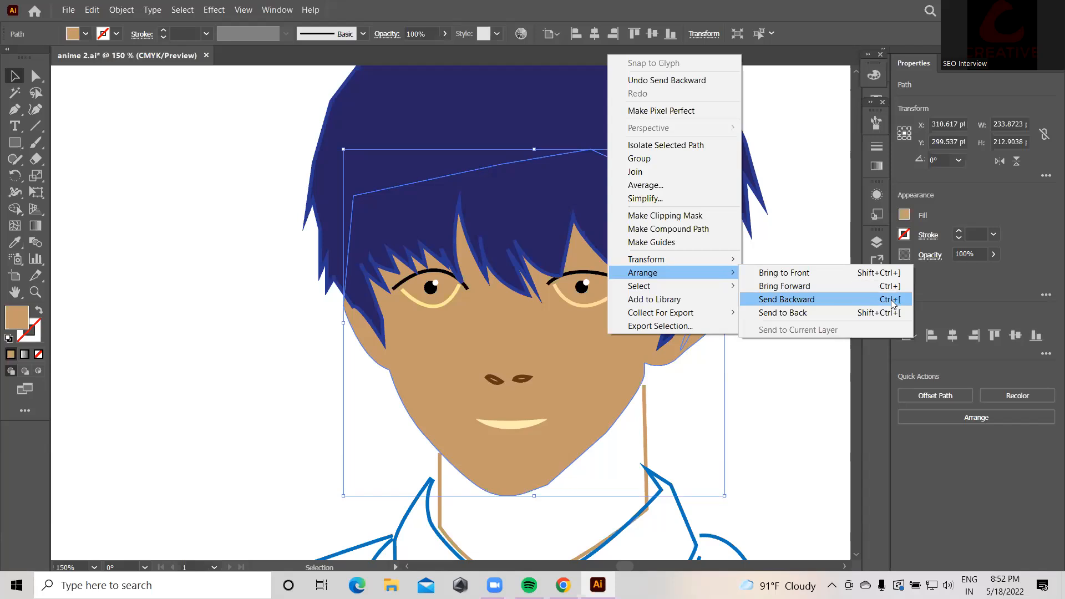
pyautogui.click(800, 375)
pyautogui.scroll(1, 799, 361)
pyautogui.scroll(1, 552, 291)
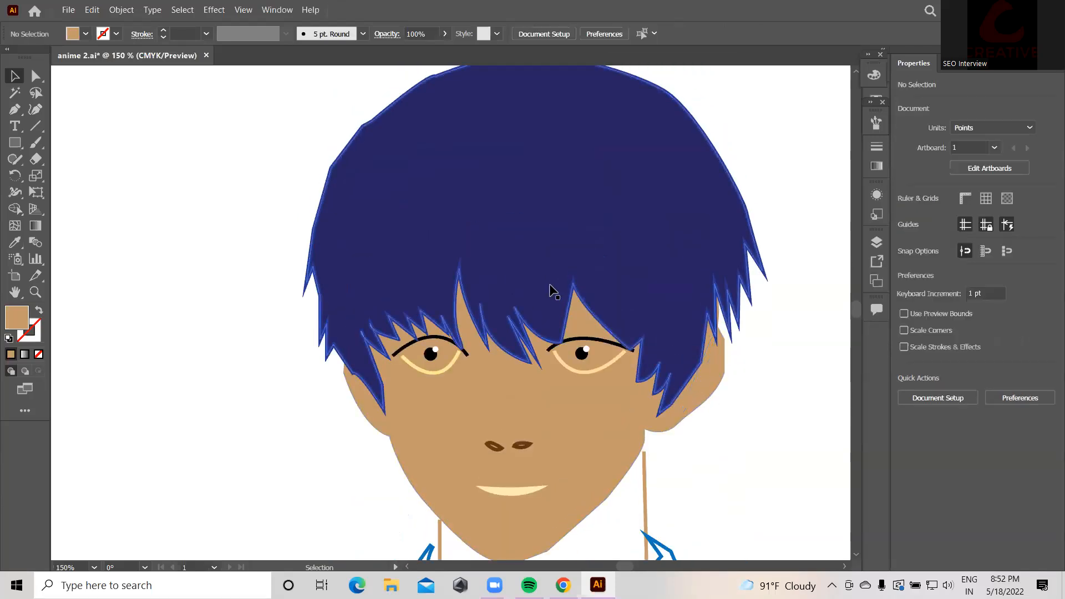
# Step: Extend the neck path with the Pen tool along the jaw and chin to close it
pyautogui.scroll(-3, 559, 299)
pyautogui.scroll(-1, 637, 377)
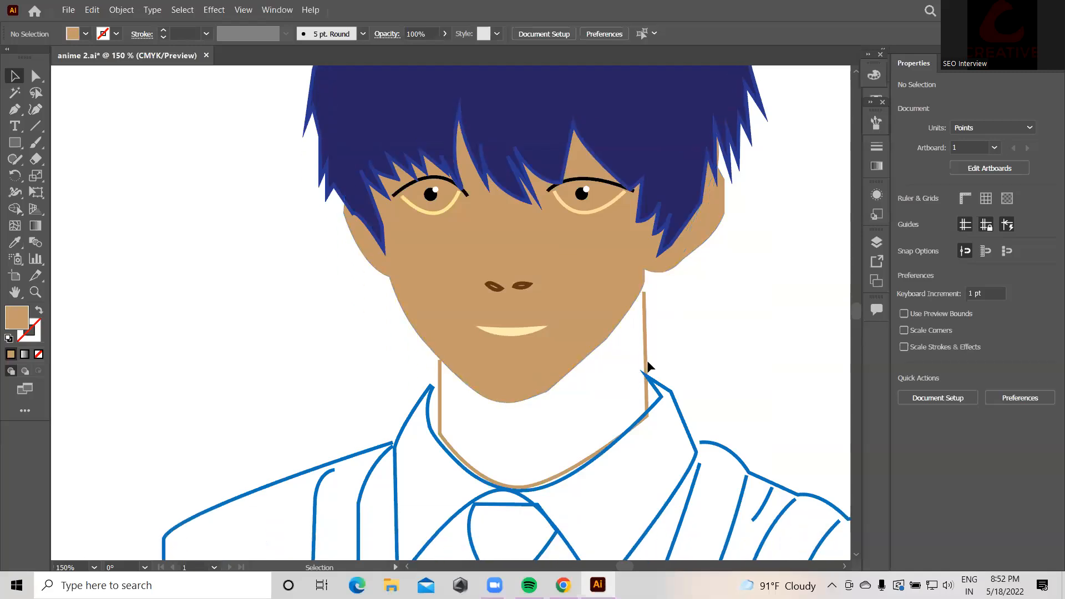
pyautogui.click(634, 337)
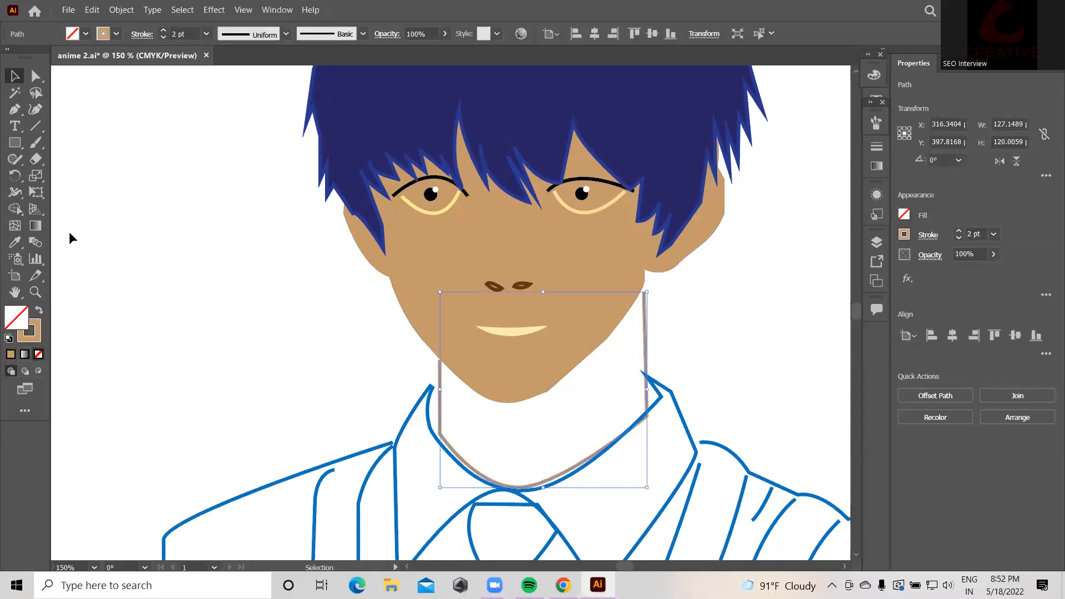
pyautogui.click(11, 110)
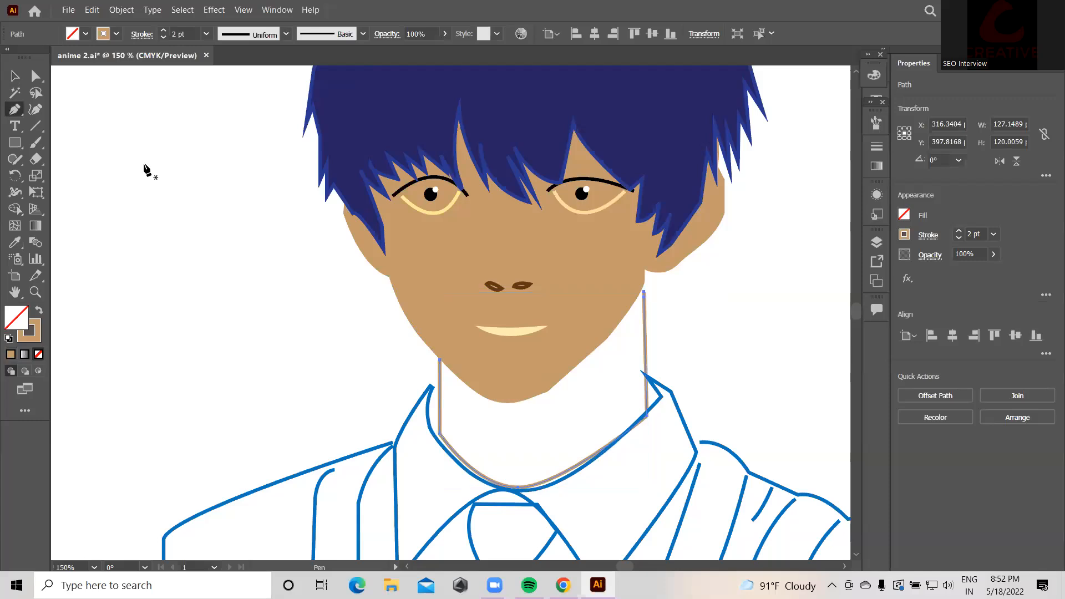
pyautogui.click(645, 291)
pyautogui.click(634, 271)
pyautogui.click(562, 352)
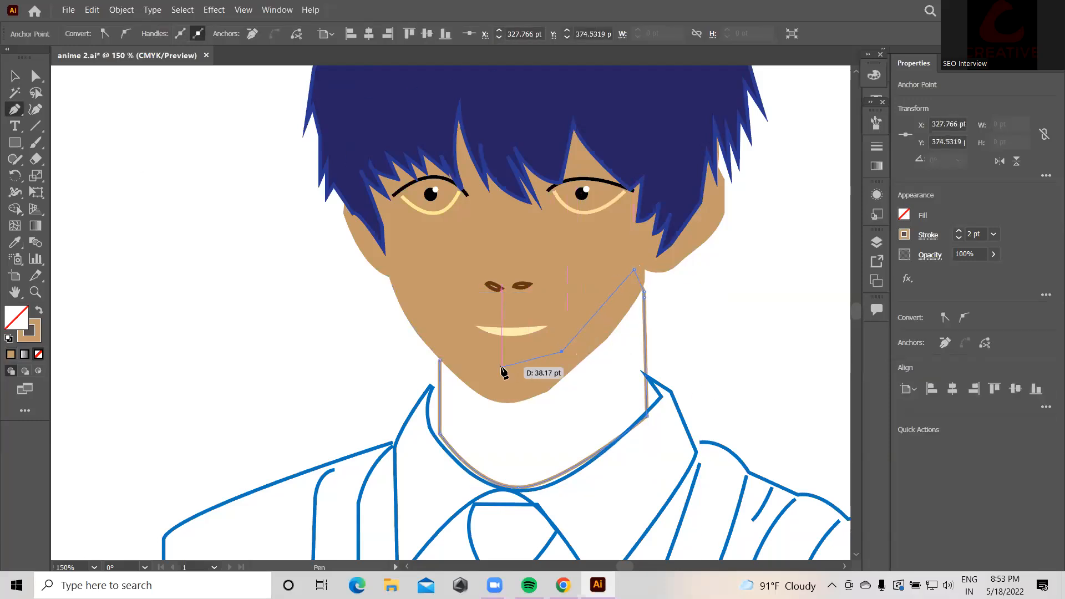
pyautogui.click(494, 365)
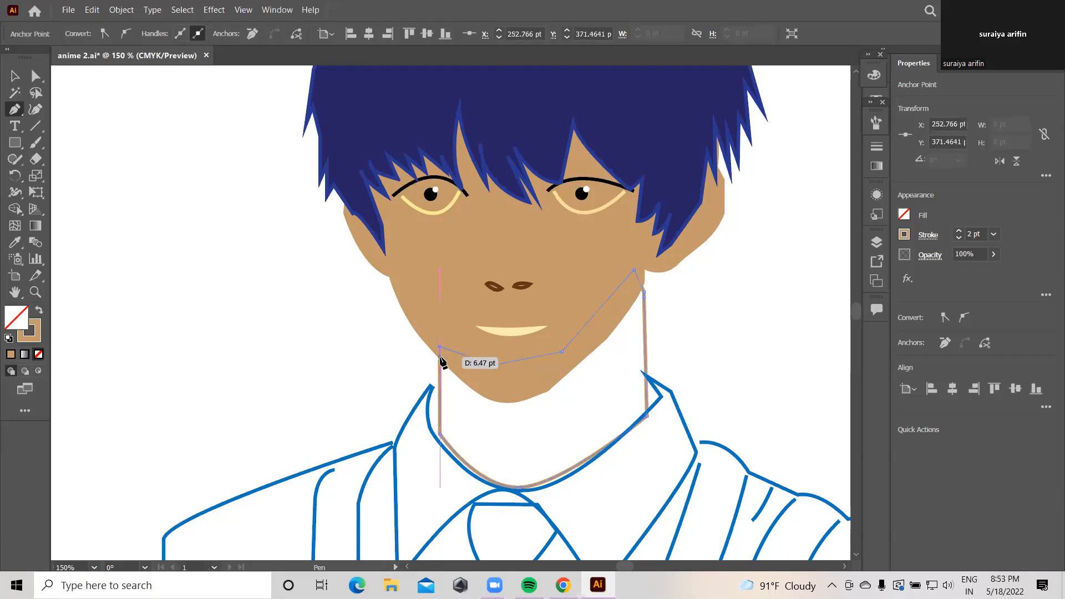
pyautogui.click(441, 348)
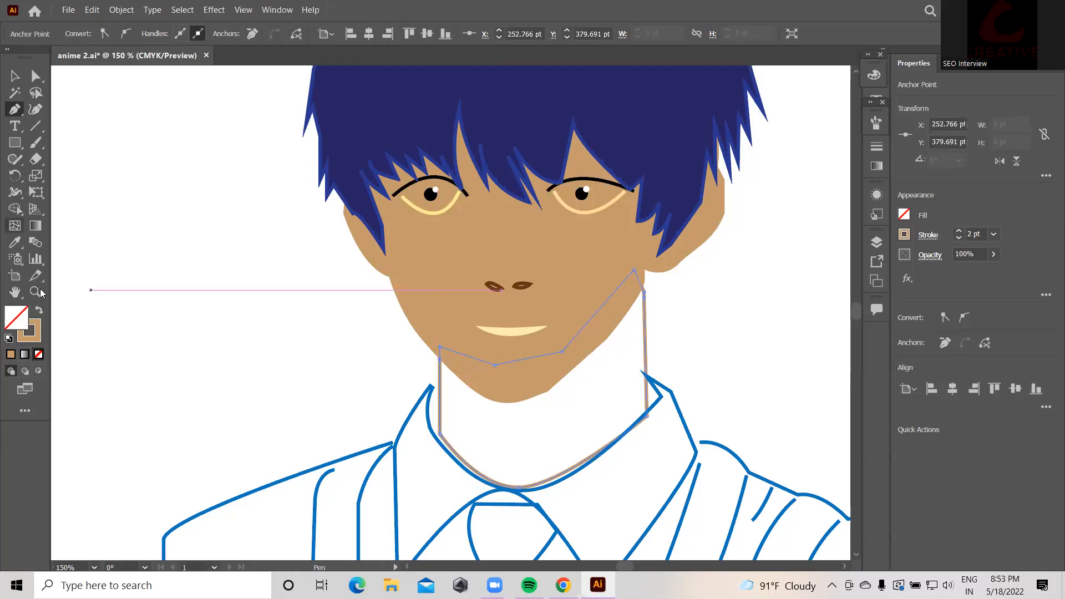
pyautogui.press('v')
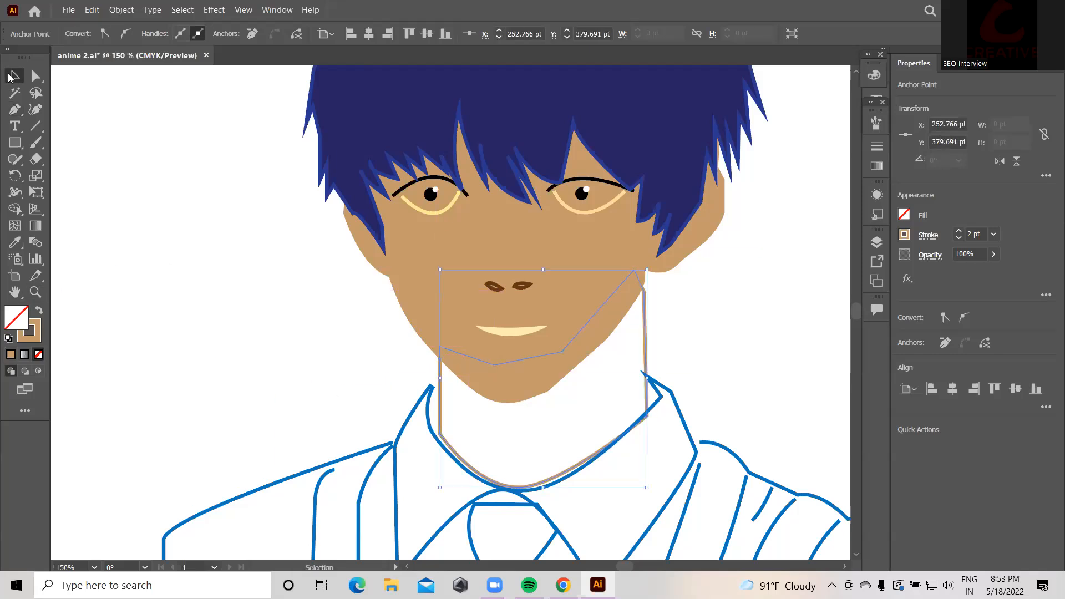
pyautogui.click(685, 312)
# Step: Swap the neck's fill and stroke and fine-tune its tan fill in the Color Picker
pyautogui.click(645, 327)
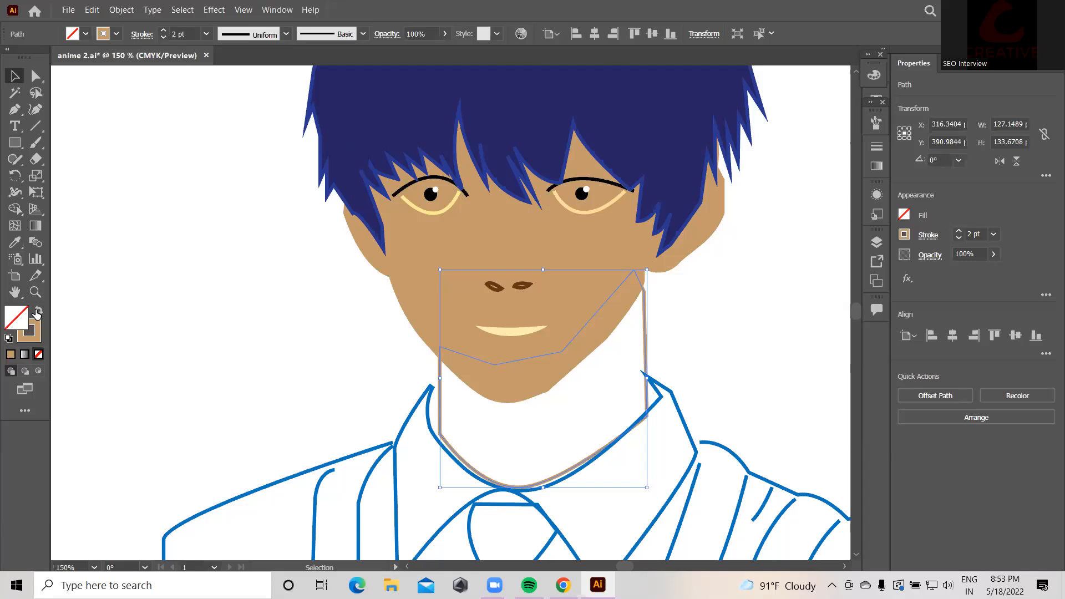
pyautogui.click(39, 310)
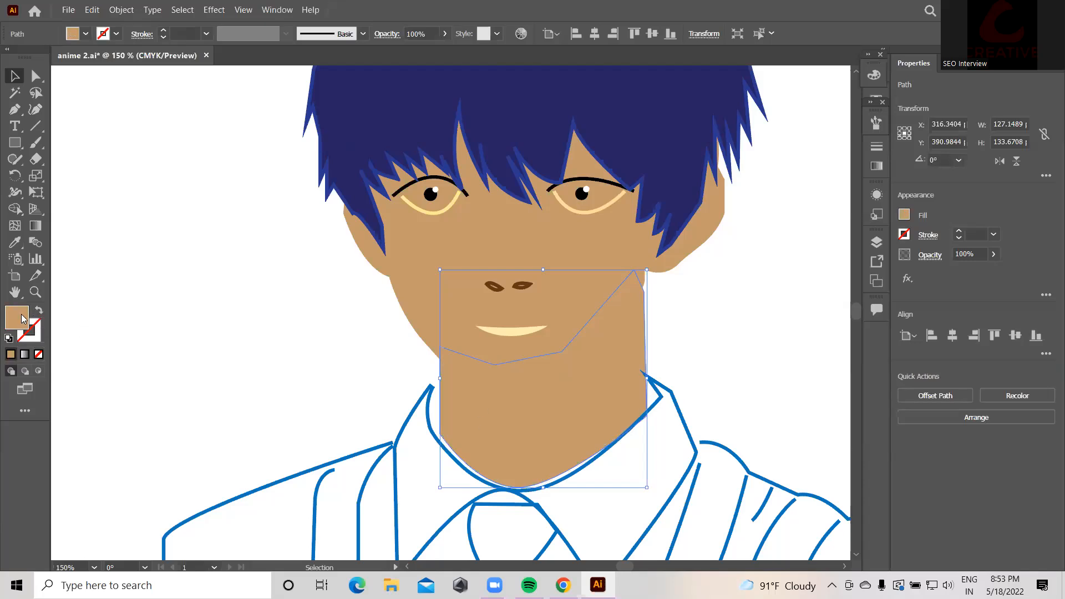
pyautogui.doubleClick(20, 317)
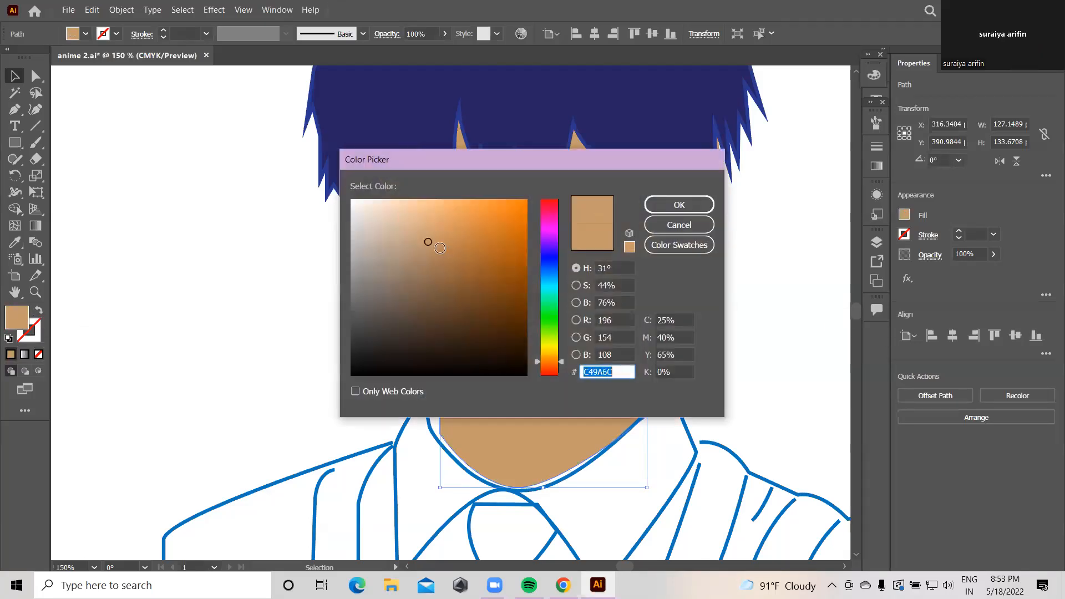
pyautogui.moveTo(430, 244); pyautogui.dragTo(432, 243)
pyautogui.click(679, 204)
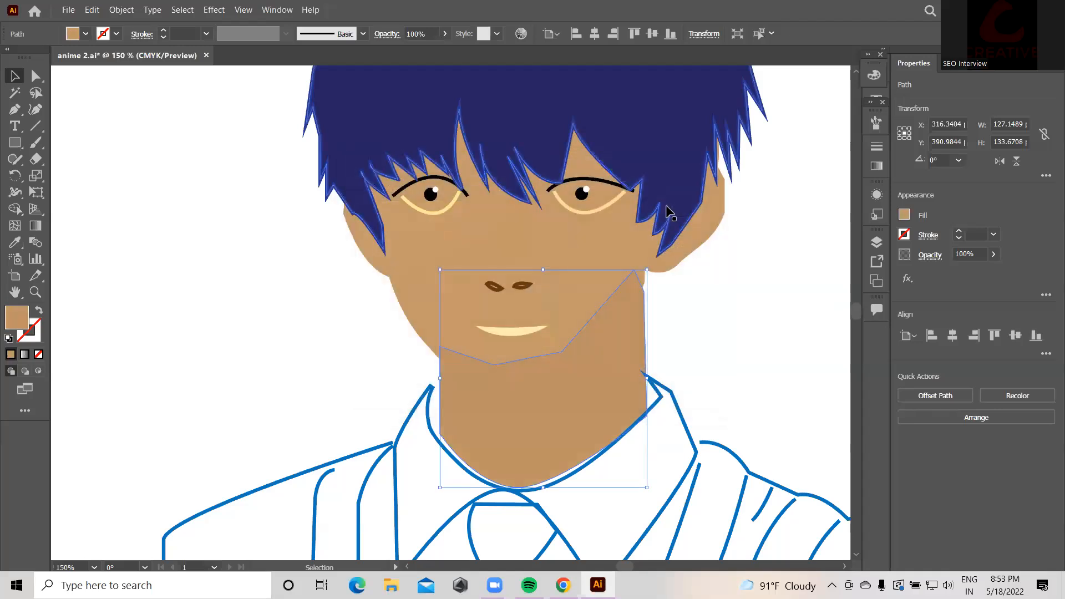
# Step: Check the neck and face anchor points, deselect, and zoom out to the whole artboard
pyautogui.press('ctrl')
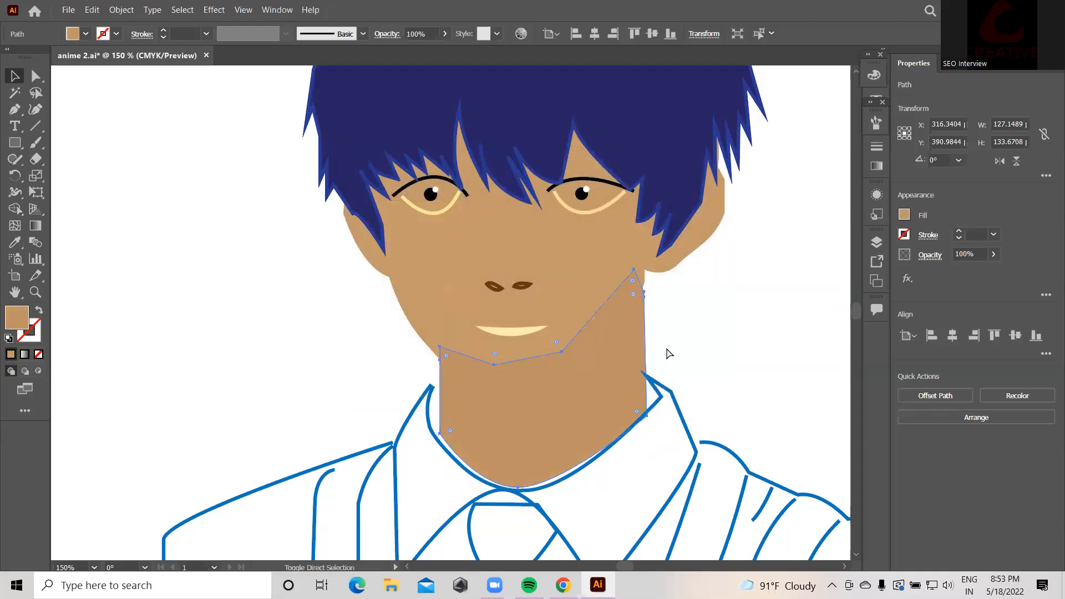
pyautogui.click(701, 338)
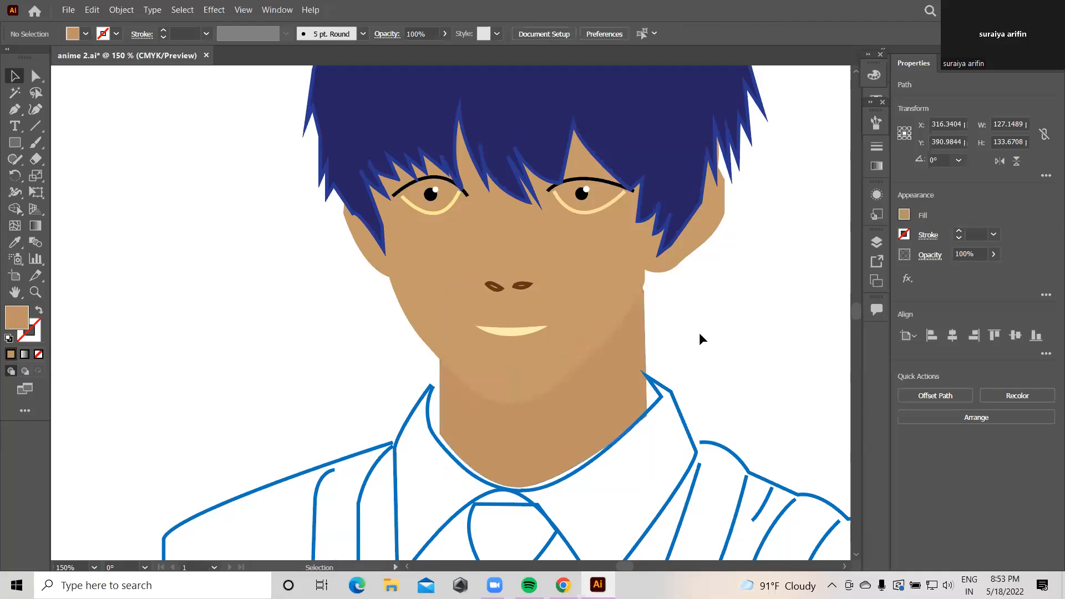
pyautogui.click(619, 361)
pyautogui.press('ctrl')
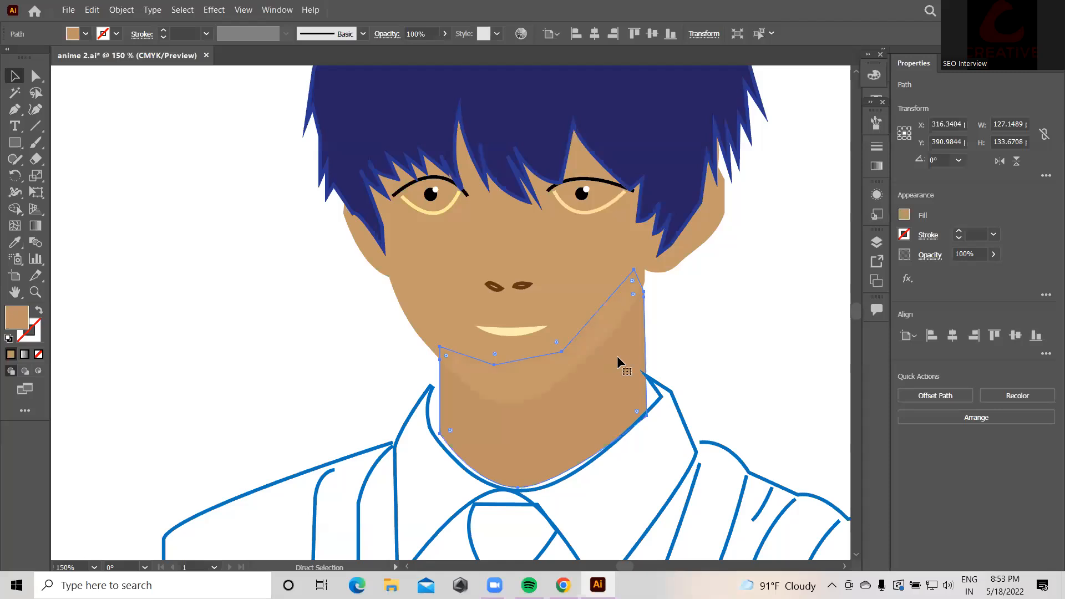
pyautogui.click(718, 333)
pyautogui.click(606, 252)
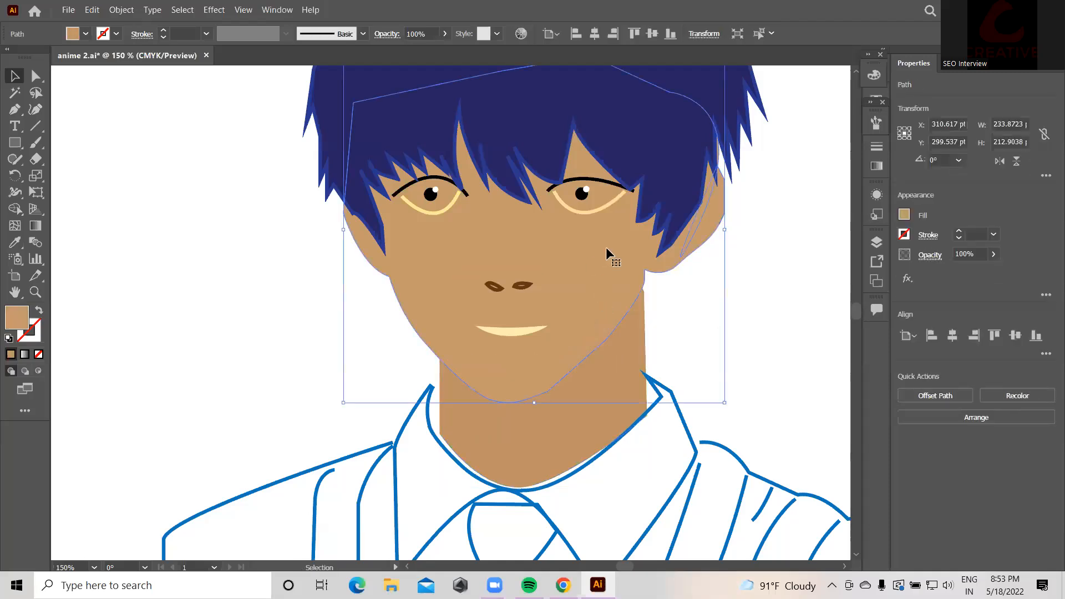
pyautogui.click(792, 288)
pyautogui.hotkey('ctrl', '-')
pyautogui.hotkey('ctrl', '-')
pyautogui.hotkey('ctrl', '-')
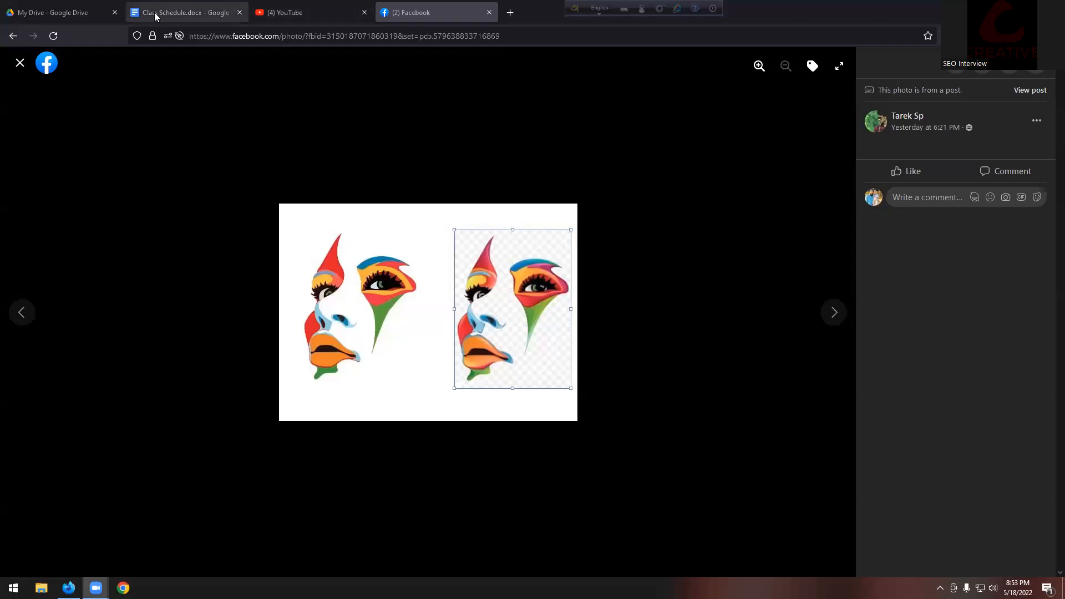
# Step: In the Google Drive PDF, highlight the Working with Images topic lines and zoom in
pyautogui.click(70, 12)
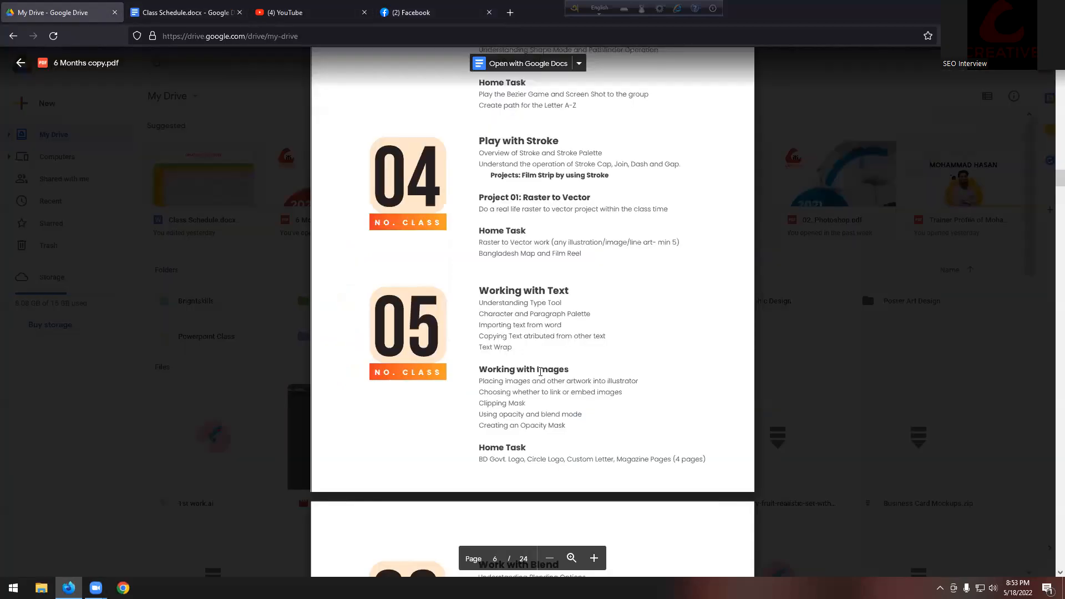
pyautogui.scroll(-3, 643, 357)
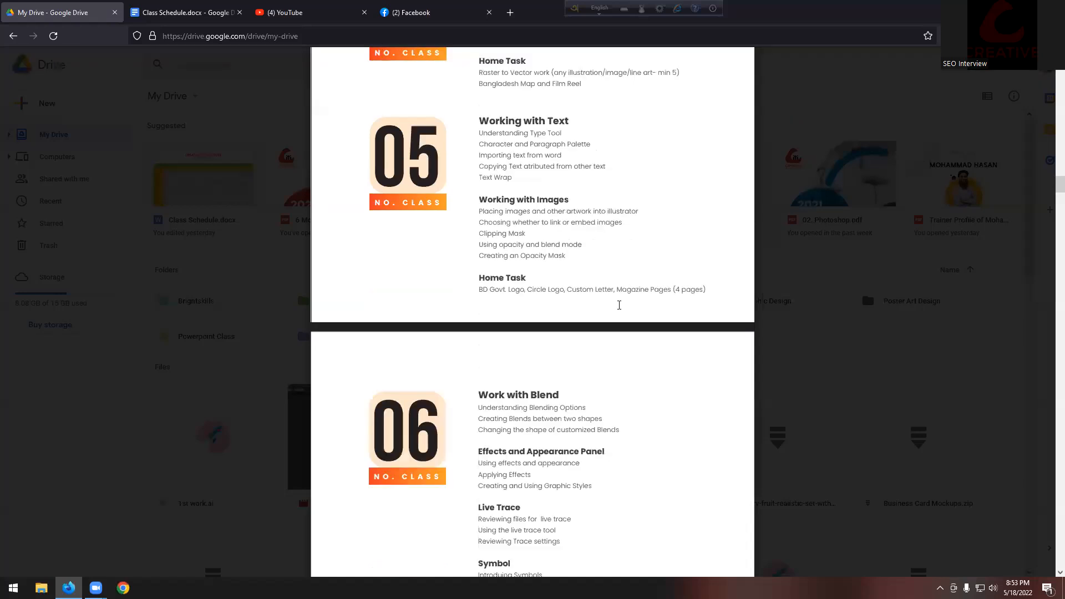
pyautogui.moveTo(479, 211); pyautogui.dragTo(566, 256)
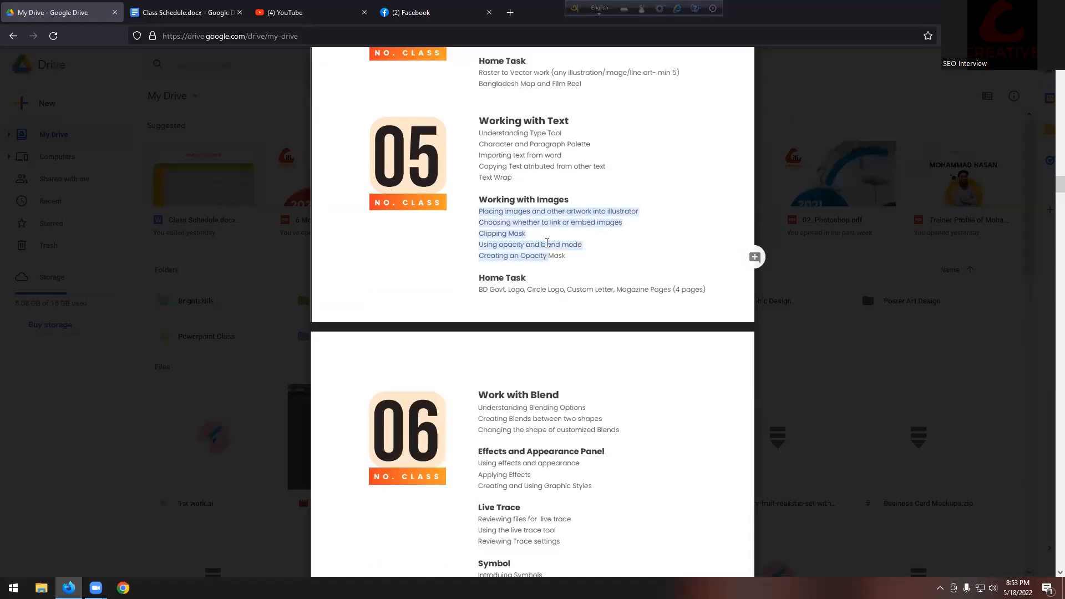
pyautogui.hotkey('ctrl', '+')
pyautogui.hotkey('ctrl', '+')
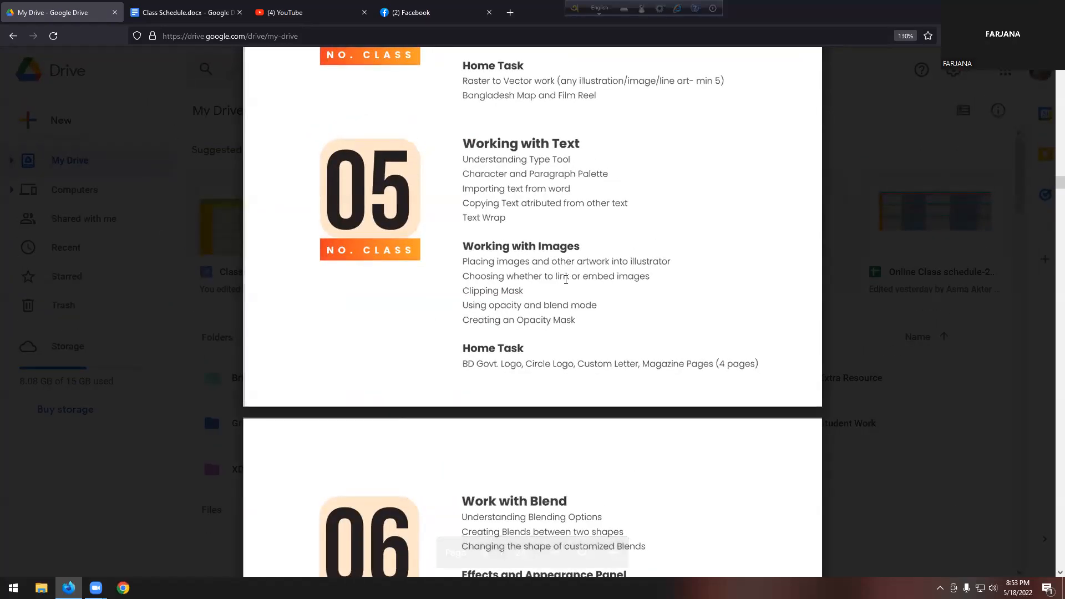
# Step: Highlight the Text Wrap, Working with Images and Clipping Mask lines in the PDF
pyautogui.moveTo(464, 217); pyautogui.dragTo(505, 218)
pyautogui.click(492, 219)
pyautogui.click(489, 219)
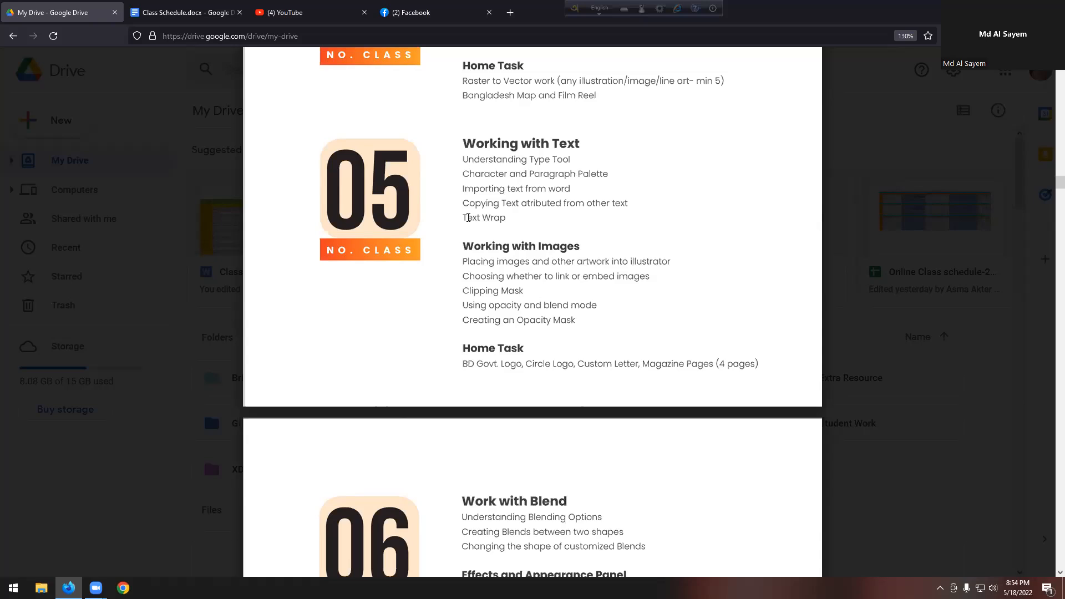
pyautogui.moveTo(464, 217); pyautogui.dragTo(505, 218)
pyautogui.click(469, 219)
pyautogui.moveTo(464, 246); pyautogui.dragTo(578, 248)
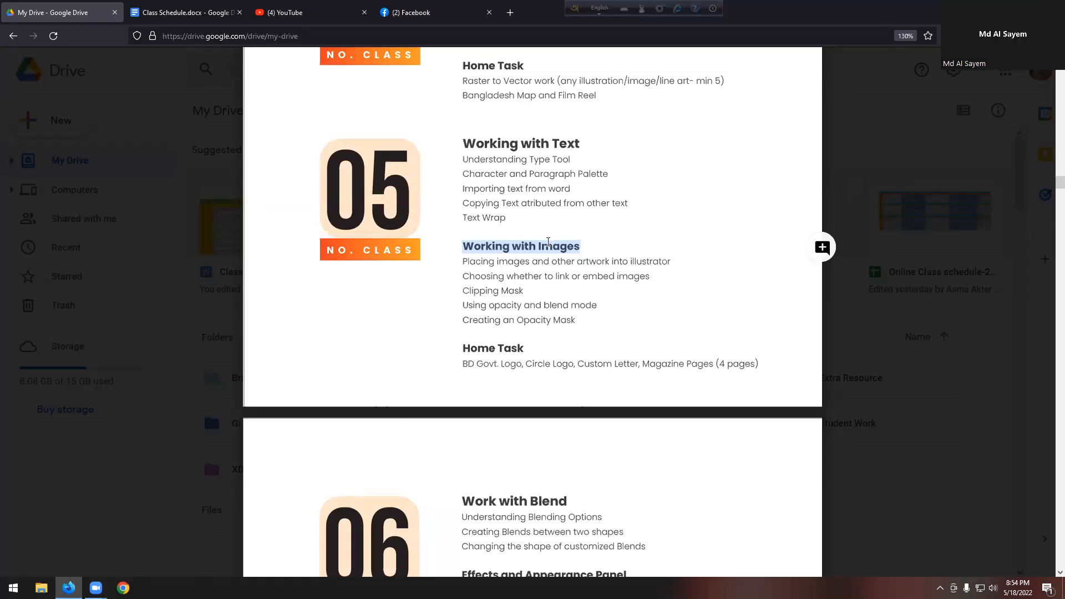
pyautogui.click(524, 246)
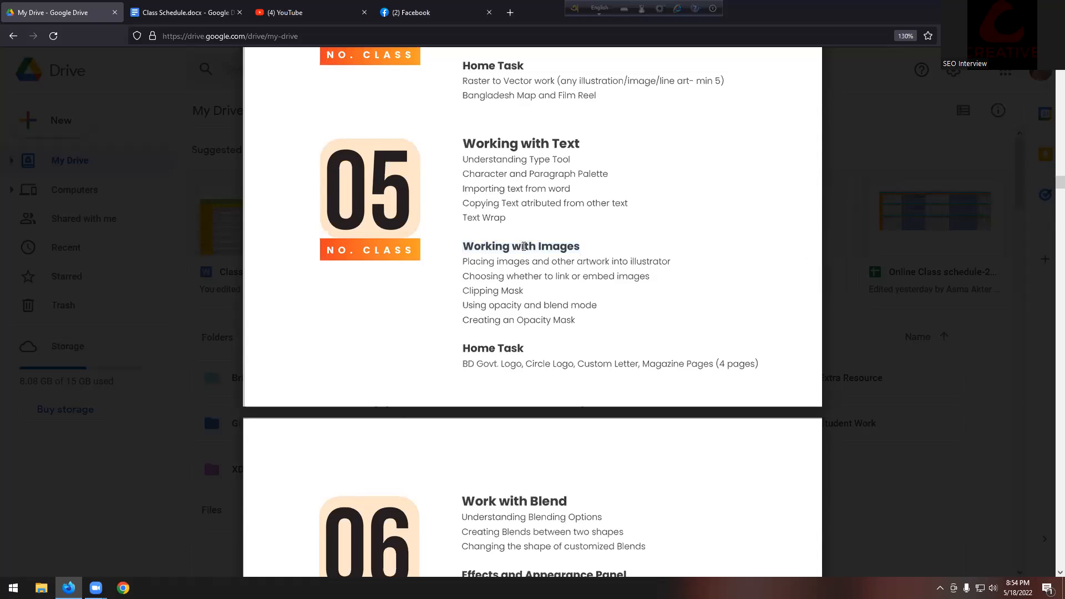
pyautogui.tripleClick(468, 291)
pyautogui.click(468, 291)
# Step: Highlight blend mode, Opacity Mask, Text Wrap and the Logo, Custom Letter, Magazine home task
pyautogui.moveTo(545, 306); pyautogui.dragTo(598, 306)
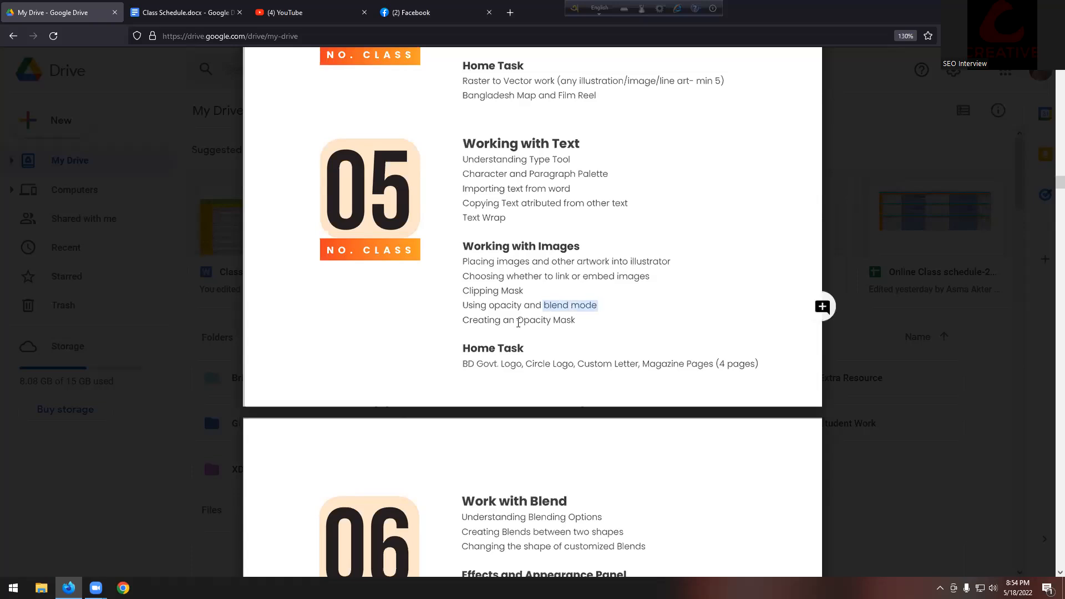
pyautogui.moveTo(516, 320); pyautogui.dragTo(614, 323)
pyautogui.tripleClick(510, 217)
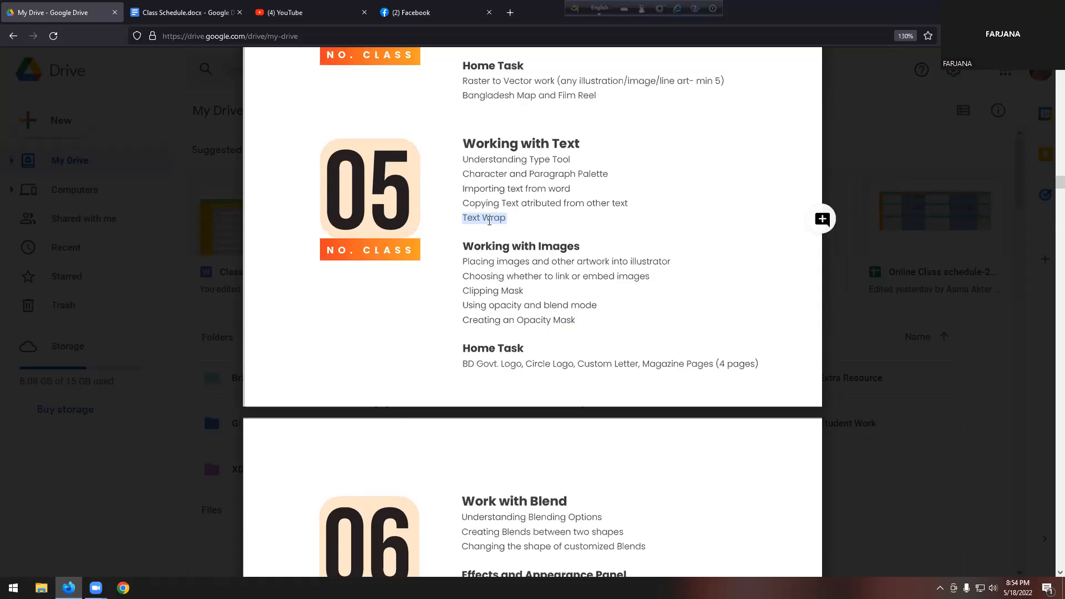
pyautogui.click(492, 221)
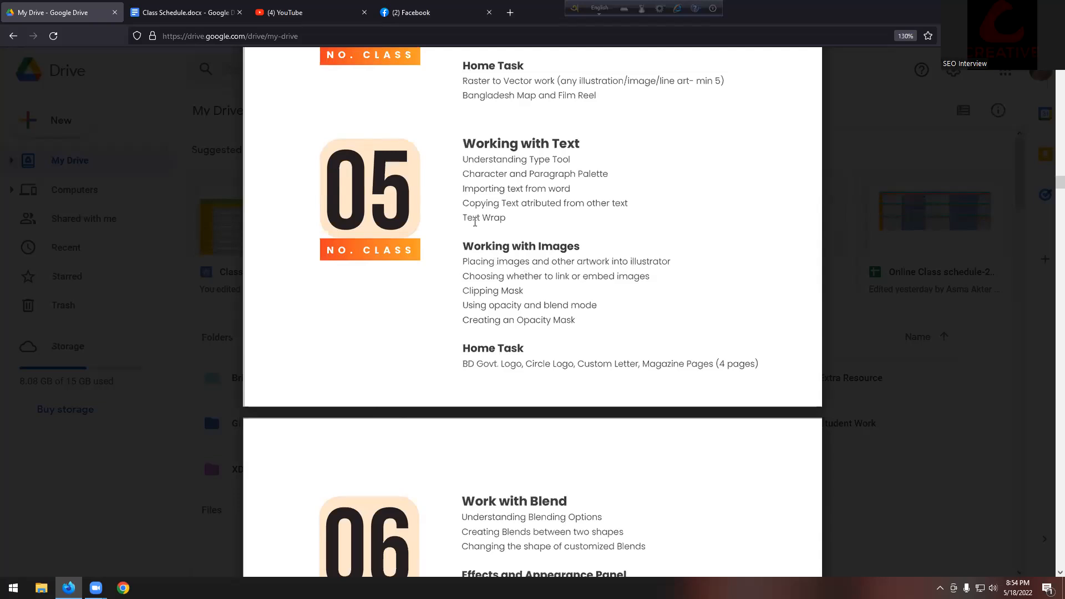
pyautogui.moveTo(578, 367); pyautogui.dragTo(640, 363)
pyautogui.click(616, 362)
pyautogui.moveTo(554, 364); pyautogui.dragTo(686, 366)
pyautogui.click(620, 368)
pyautogui.moveTo(464, 219); pyautogui.dragTo(518, 218)
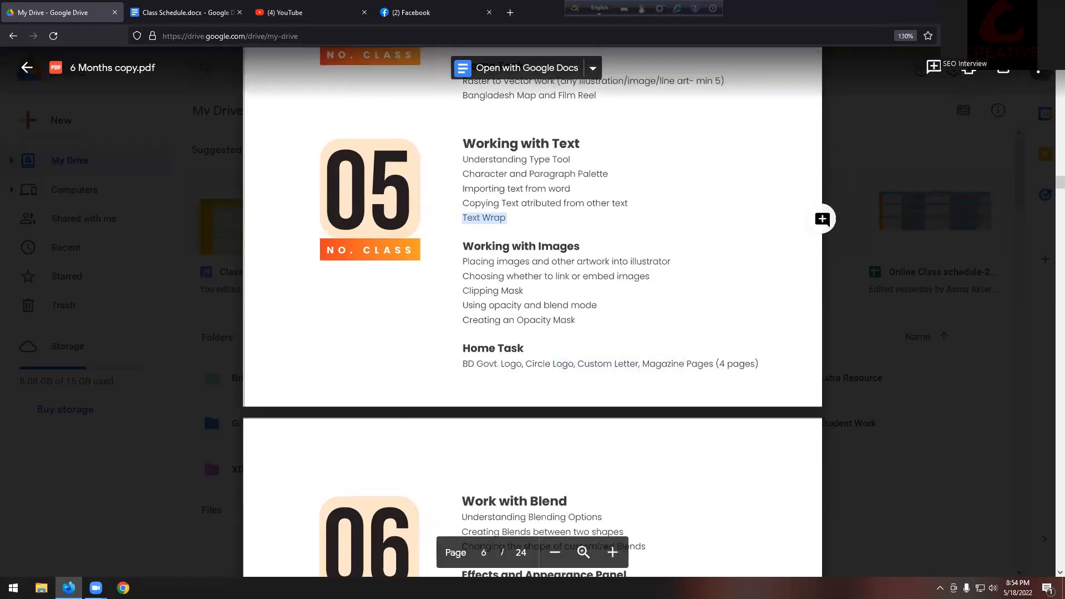
# Step: Minimize Firefox and refresh the desktop
pyautogui.click(1001, 10)
pyautogui.rightClick(418, 139)
pyautogui.click(458, 164)
pyautogui.rightClick(458, 164)
pyautogui.click(485, 197)
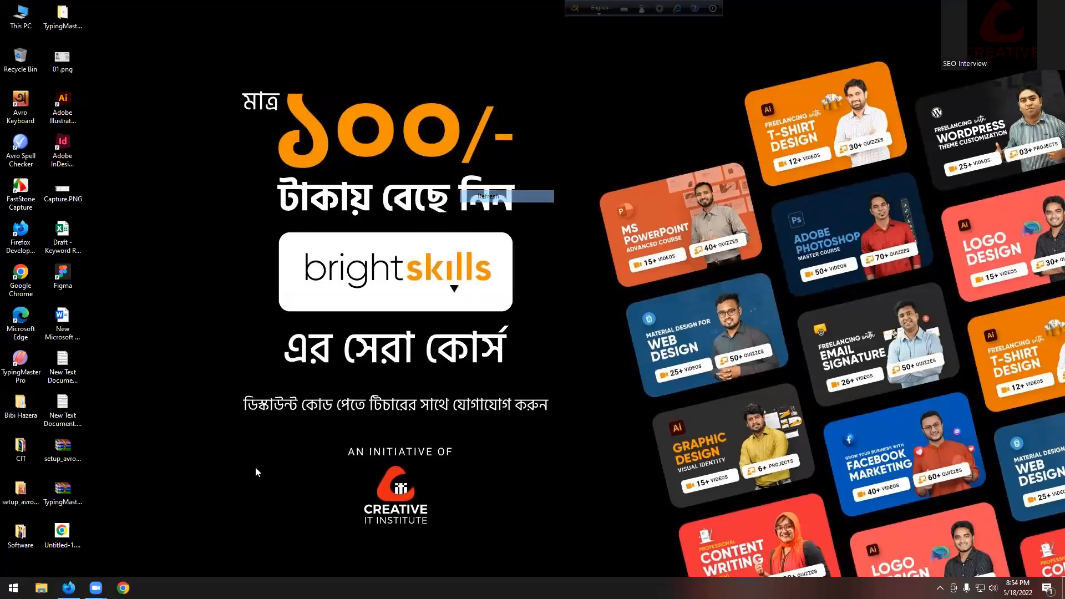
# Step: Launch Adobe Illustrator 2021, cancel its crash notice, and open a new Firefox tab
pyautogui.click(14, 587)
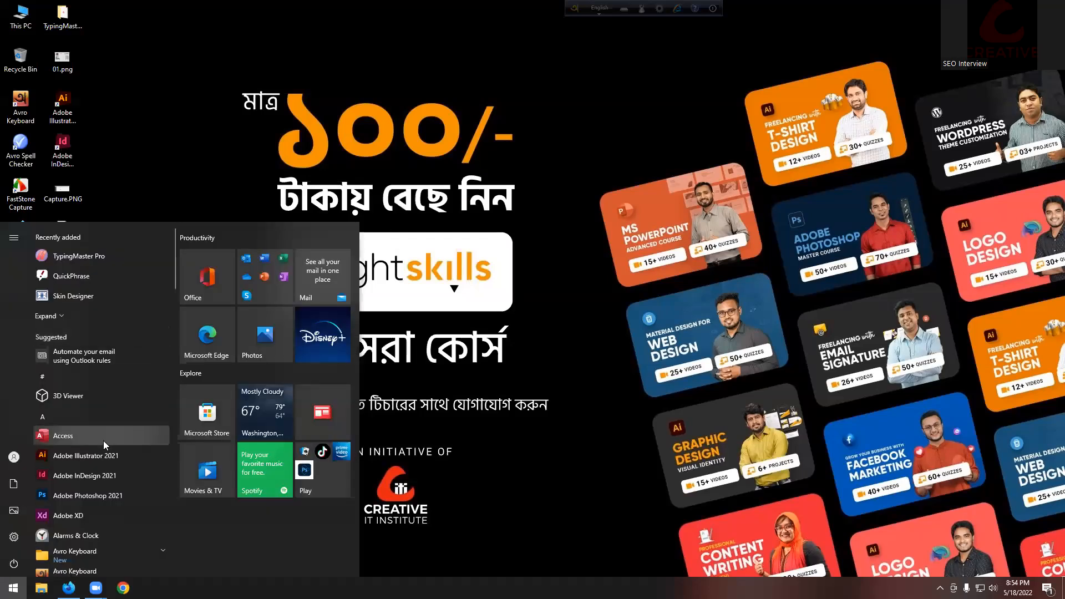
pyautogui.click(97, 400)
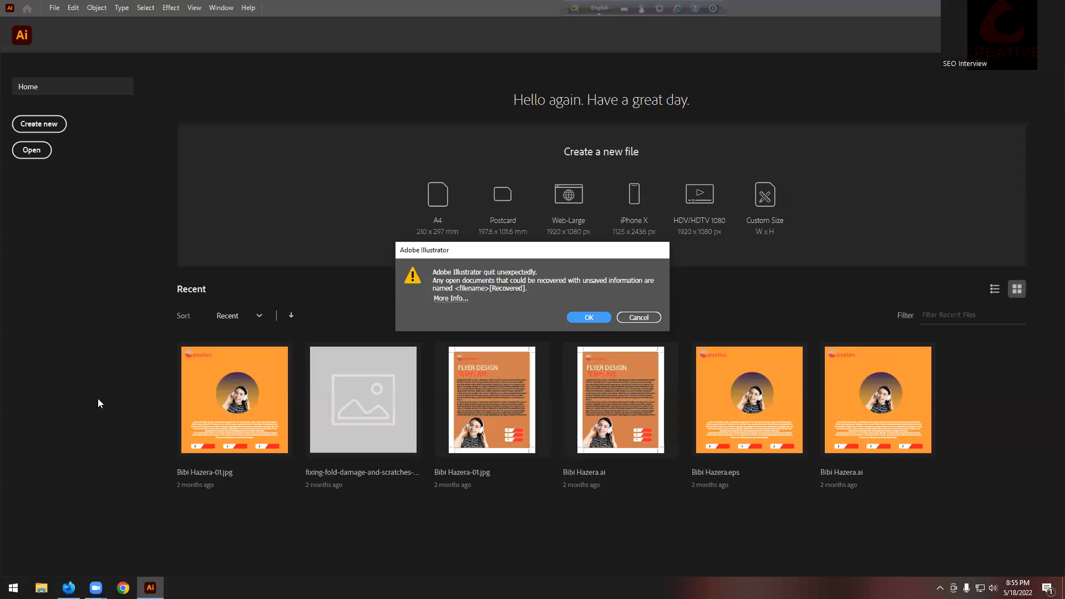
pyautogui.click(645, 319)
pyautogui.click(69, 587)
pyautogui.click(511, 12)
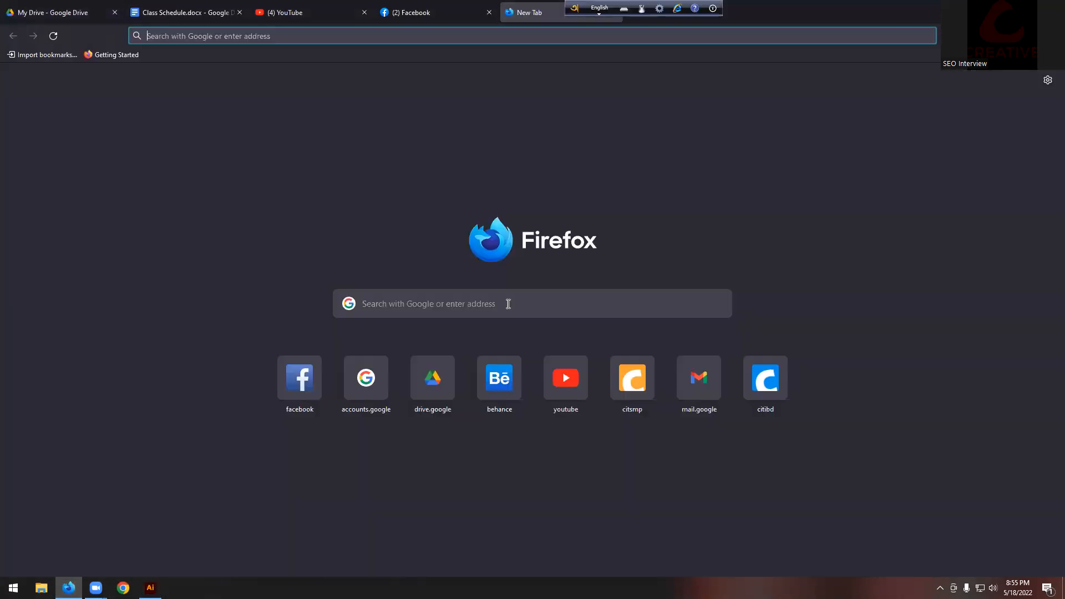
# Step: Search Google for 'magazine design' and show the image results
pyautogui.write('magani')
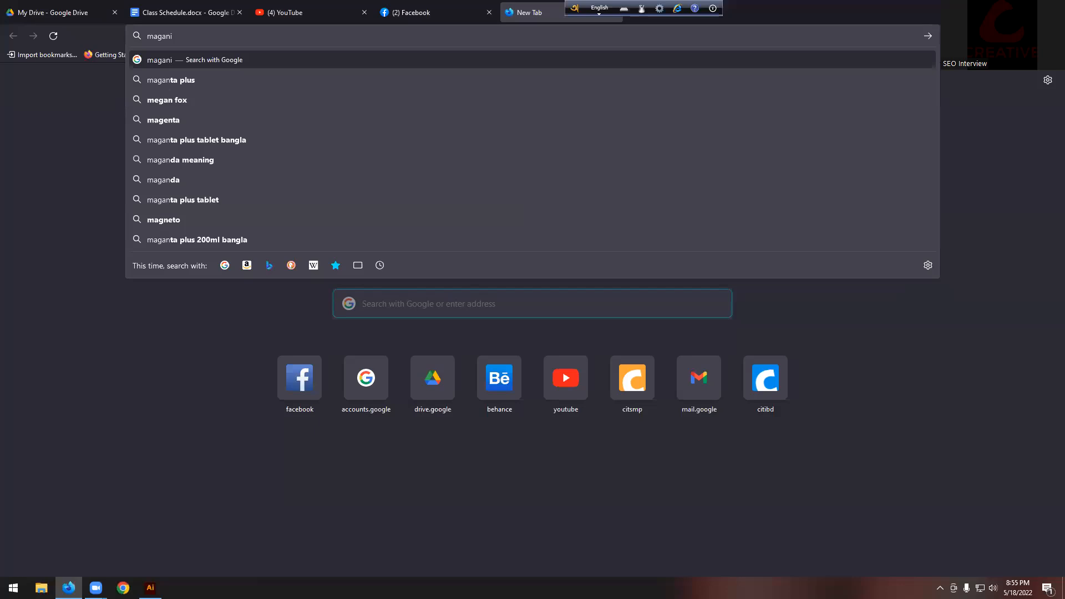
pyautogui.press('BackSpace')
pyautogui.write('zi')
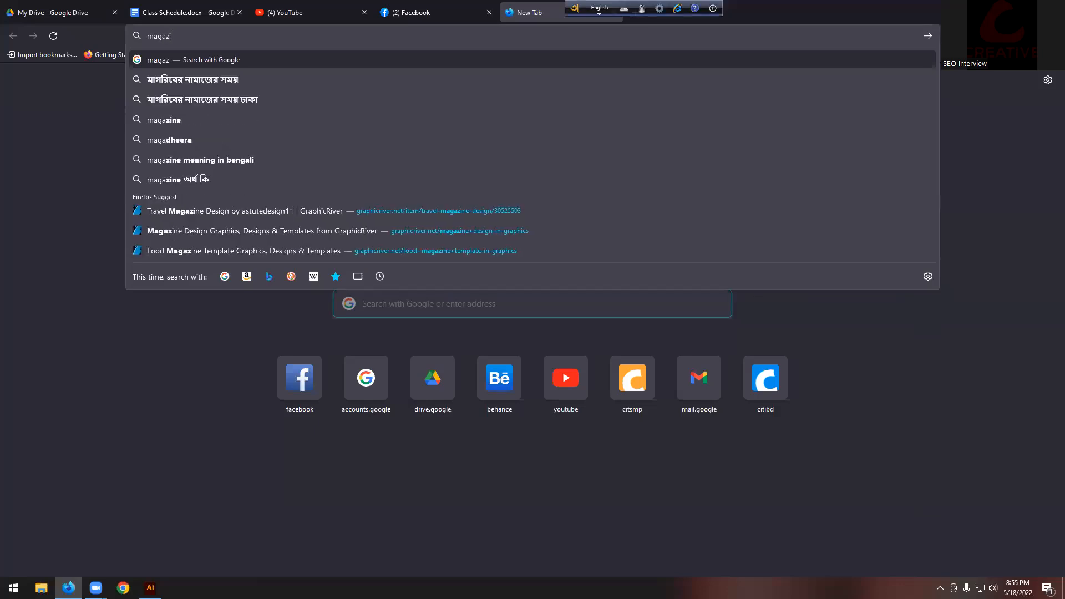
pyautogui.write('ne design')
pyautogui.press('Return')
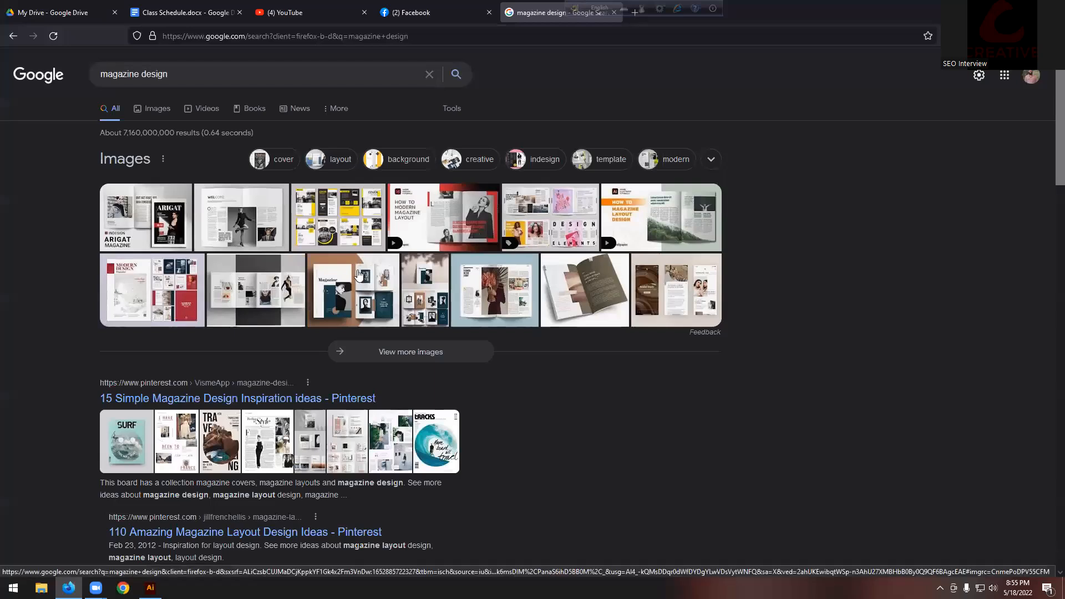
pyautogui.click(170, 111)
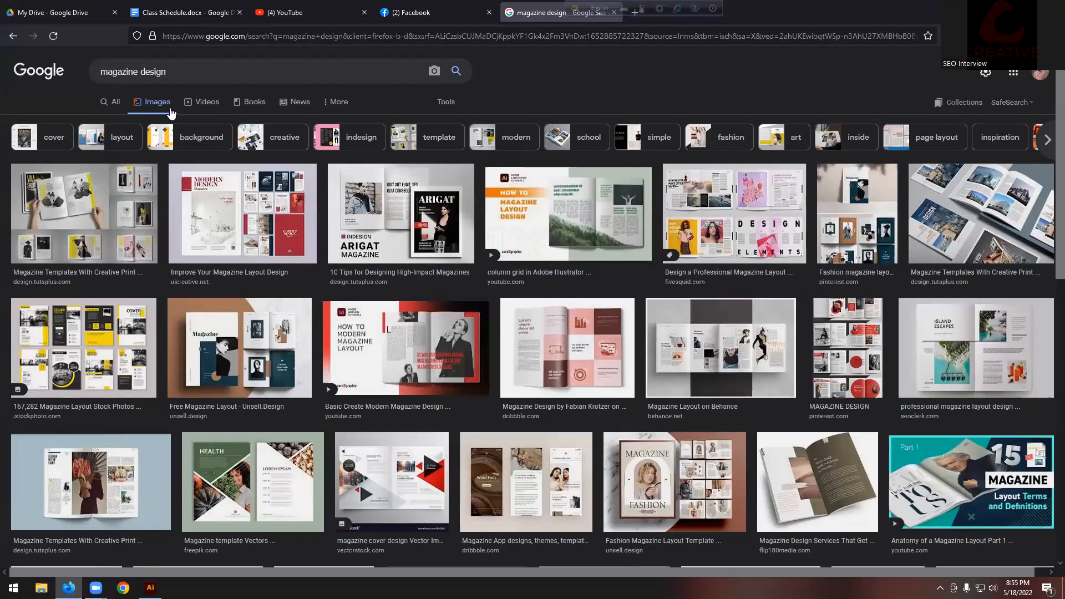
# Step: Scroll the image results and open the inspirationfeed magazine layout preview
pyautogui.scroll(-3, 283, 375)
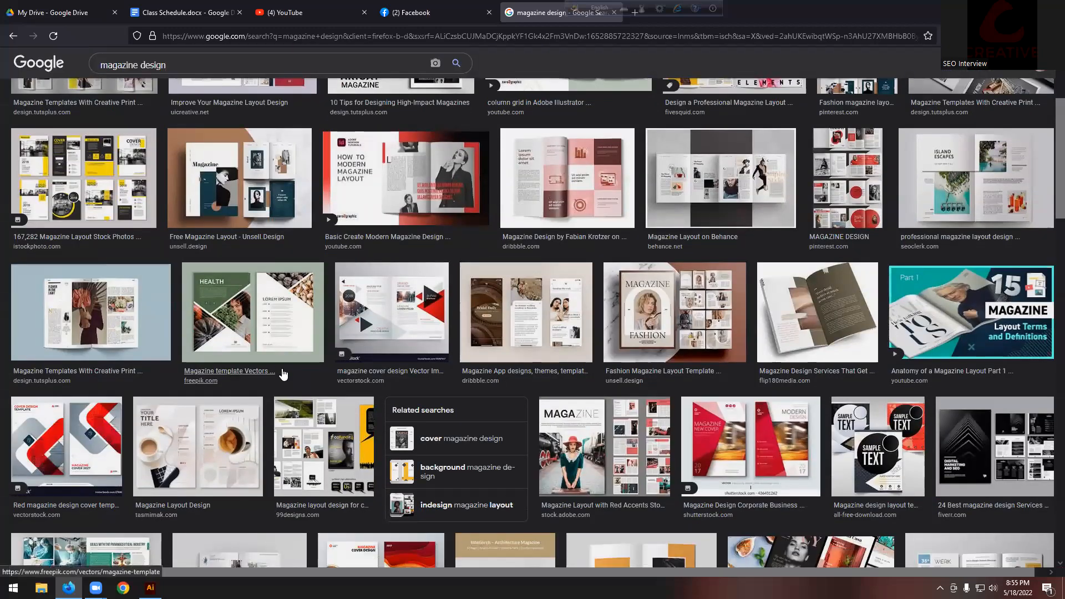
pyautogui.scroll(-1, 284, 375)
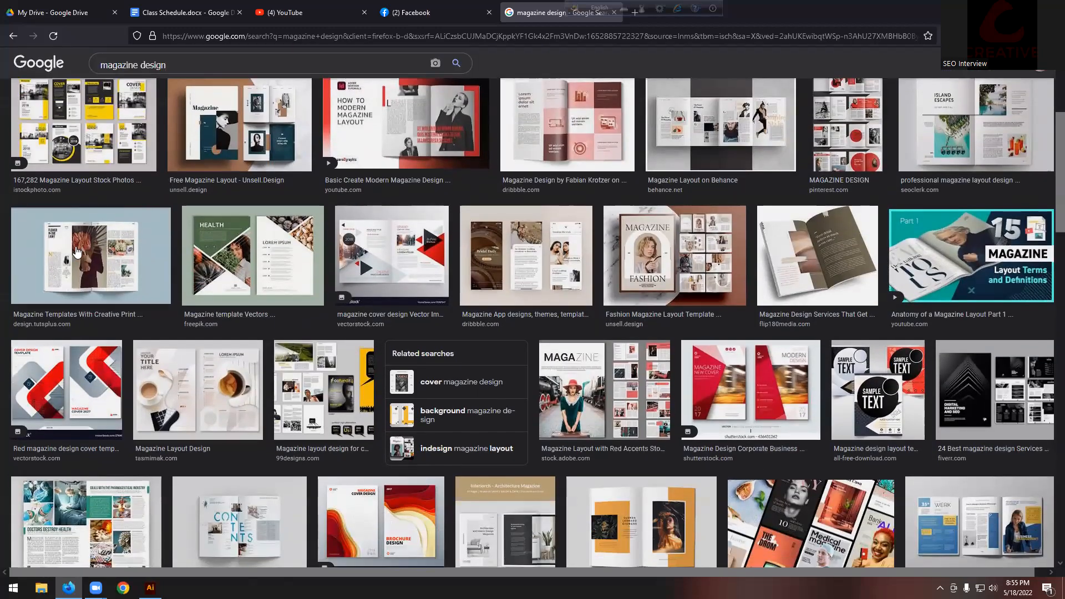
pyautogui.scroll(-3, 77, 252)
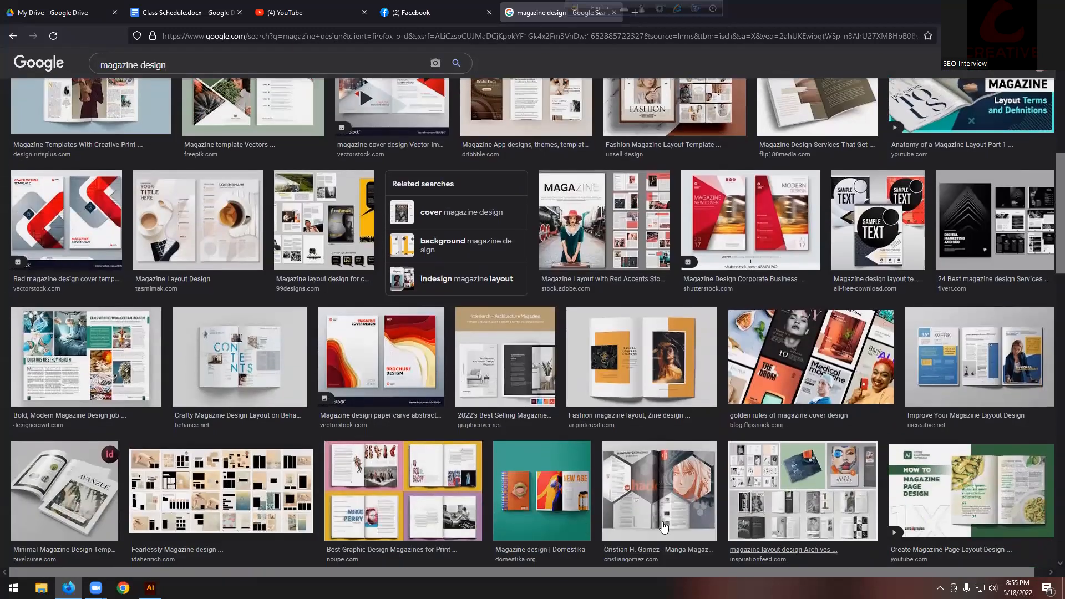
pyautogui.scroll(-3, 775, 340)
pyautogui.click(775, 340)
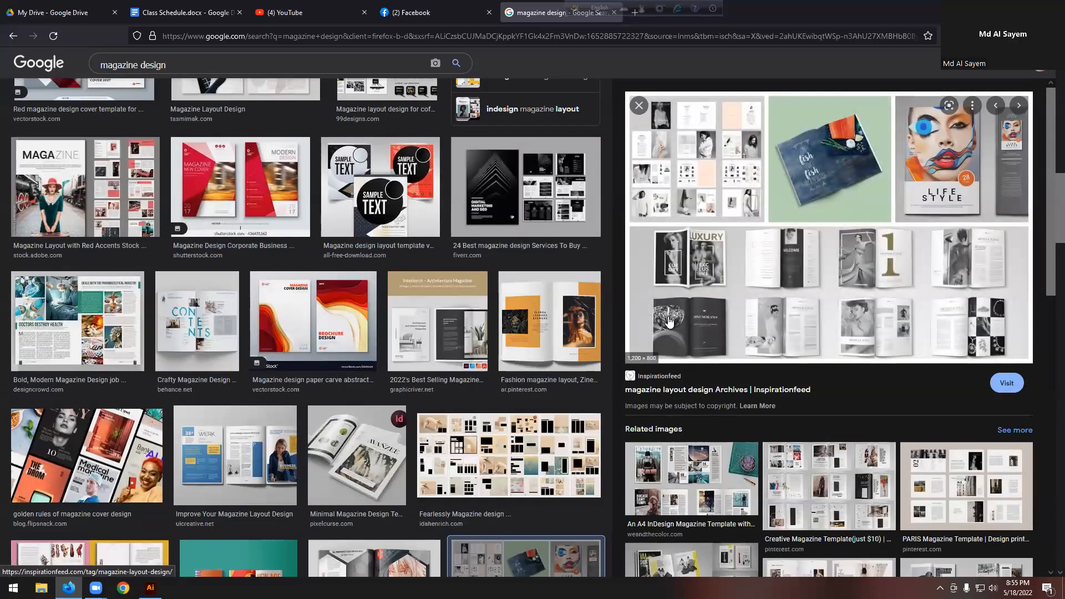
pyautogui.scroll(1, 671, 173)
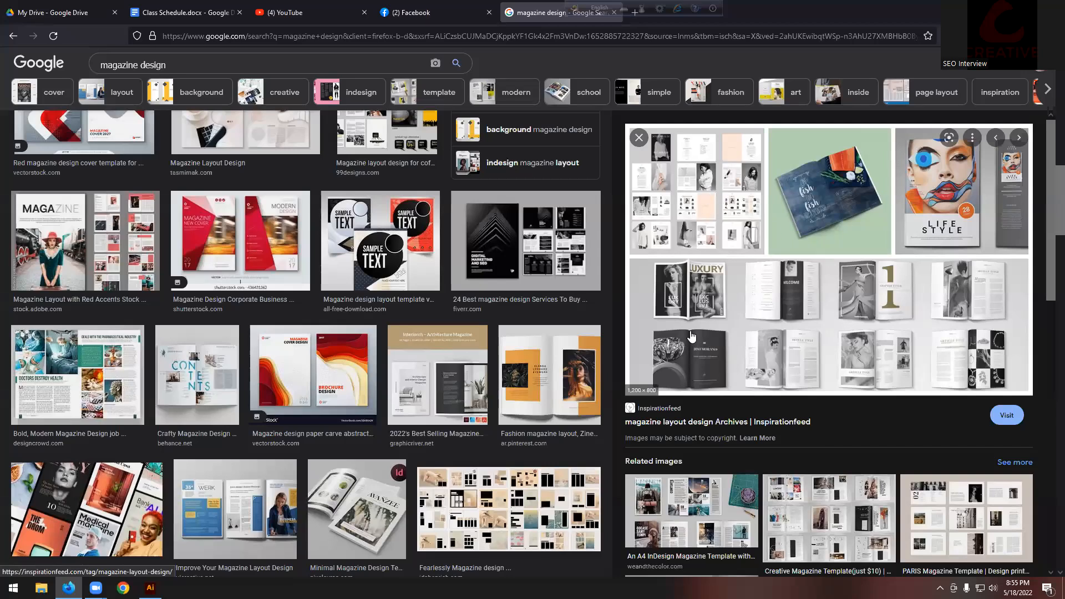
pyautogui.scroll(-3, 690, 337)
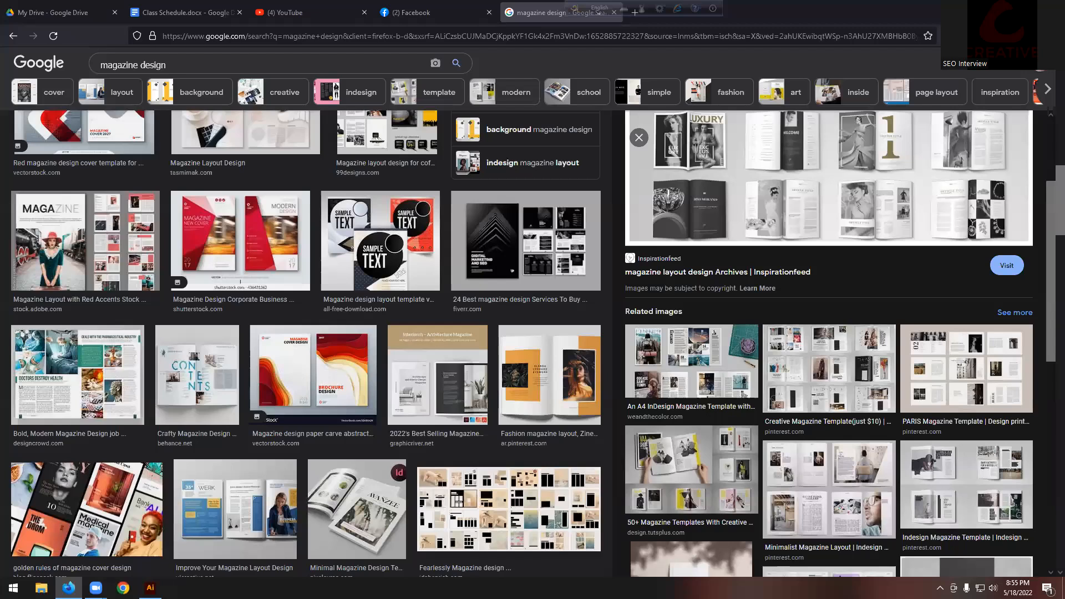
pyautogui.hotkey('alt', 'Tab')
# Step: Create a new blank square Illustrator document
pyautogui.click(54, 7)
pyautogui.click(63, 21)
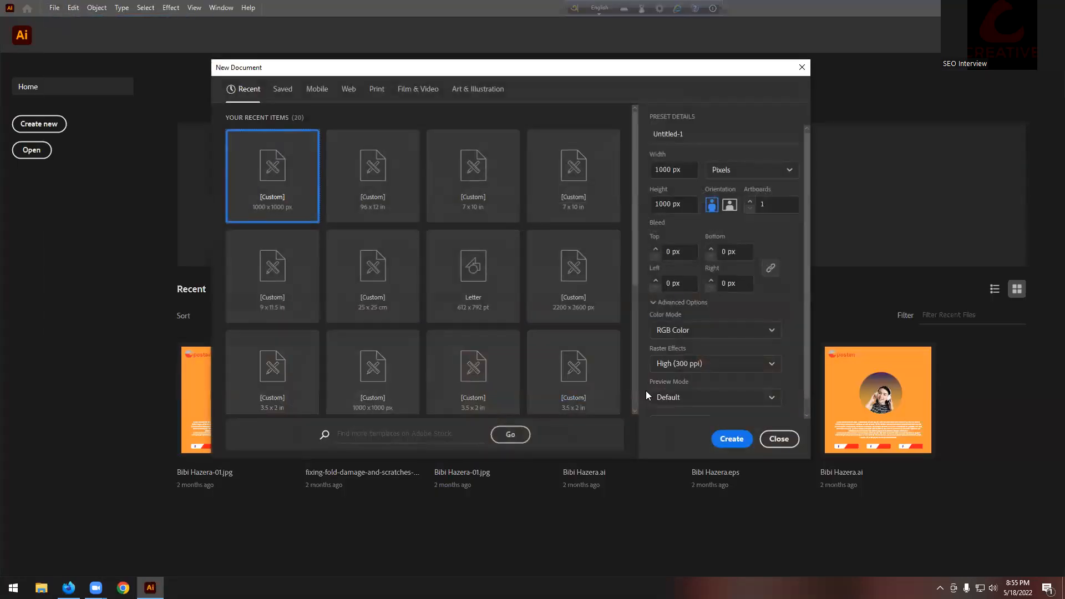
pyautogui.click(779, 439)
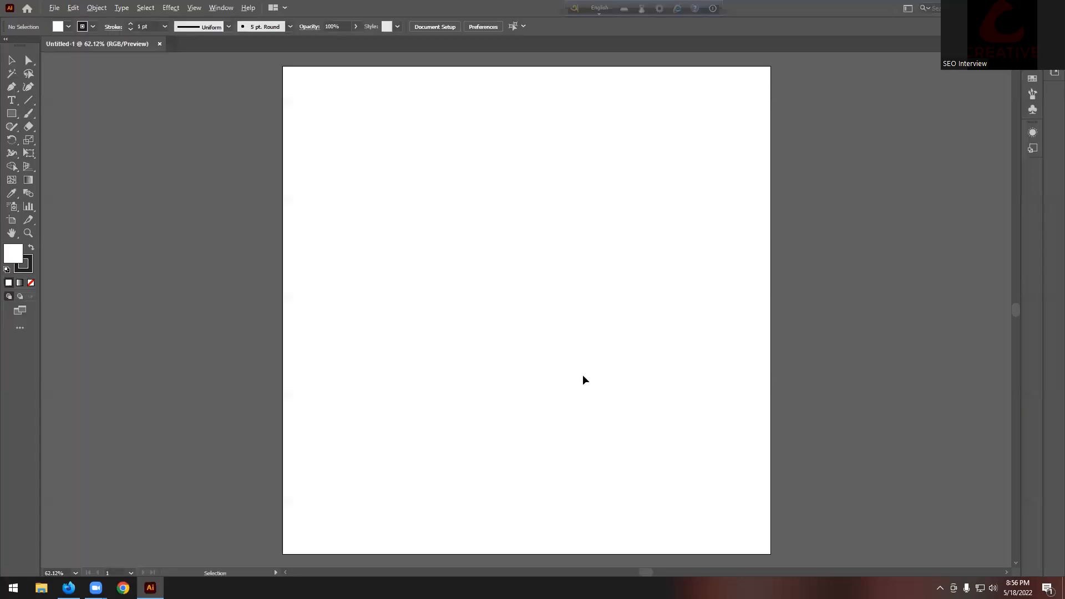
pyautogui.scroll(-2, 583, 379)
pyautogui.scroll(-1, 455, 299)
# Step: Add an area text box of Lorem ipsum placeholder text, enlarged six font sizes
pyautogui.click(11, 100)
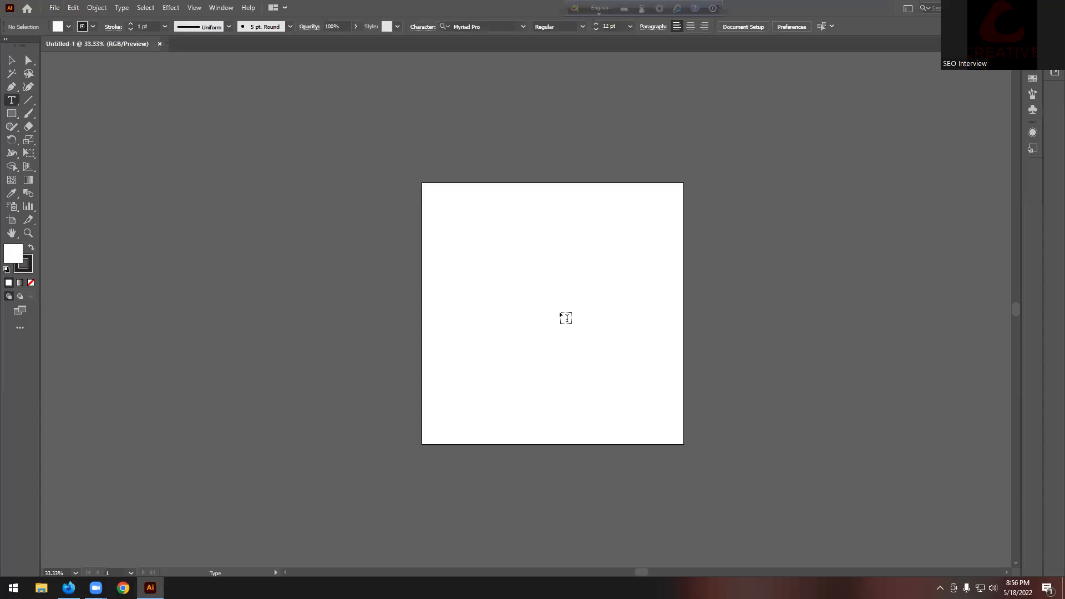
pyautogui.moveTo(661, 424); pyautogui.dragTo(657, 421)
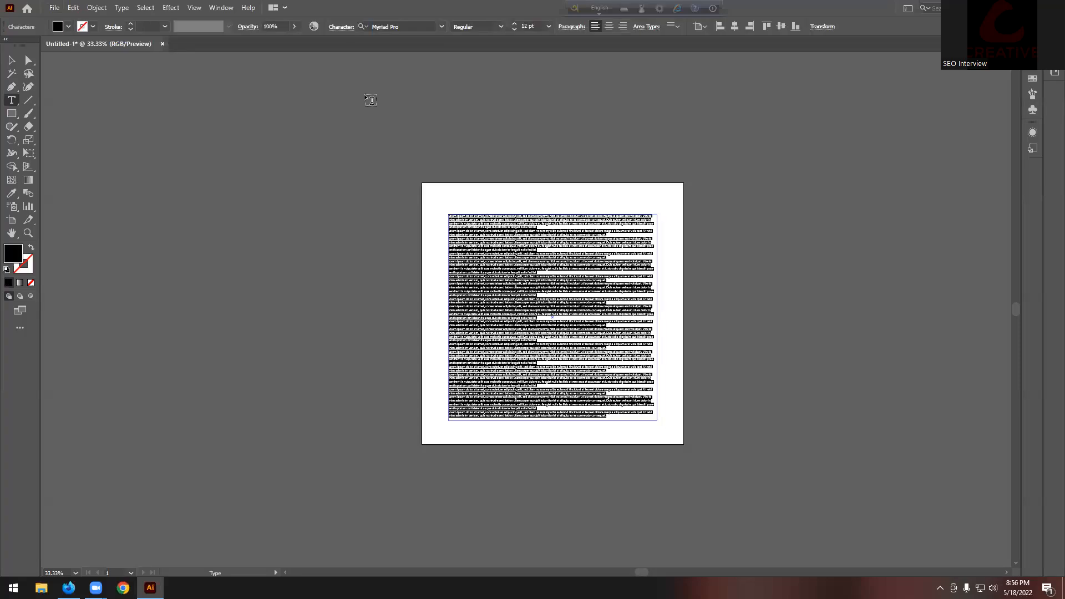
pyautogui.click(515, 24)
pyautogui.click(515, 25)
pyautogui.click(515, 24)
pyautogui.click(514, 24)
pyautogui.click(515, 24)
pyautogui.click(515, 24)
pyautogui.click(515, 24)
pyautogui.click(515, 24)
pyautogui.click(515, 24)
pyautogui.click(515, 25)
pyautogui.click(515, 25)
pyautogui.click(610, 361)
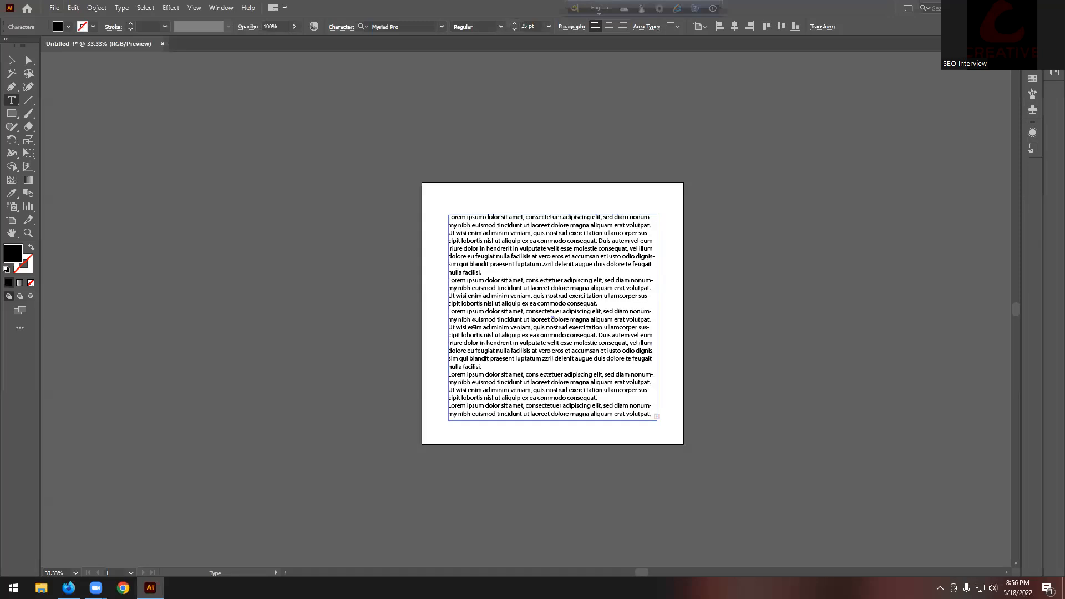
pyautogui.press('Escape')
pyautogui.click(436, 154)
pyautogui.scroll(1, 596, 320)
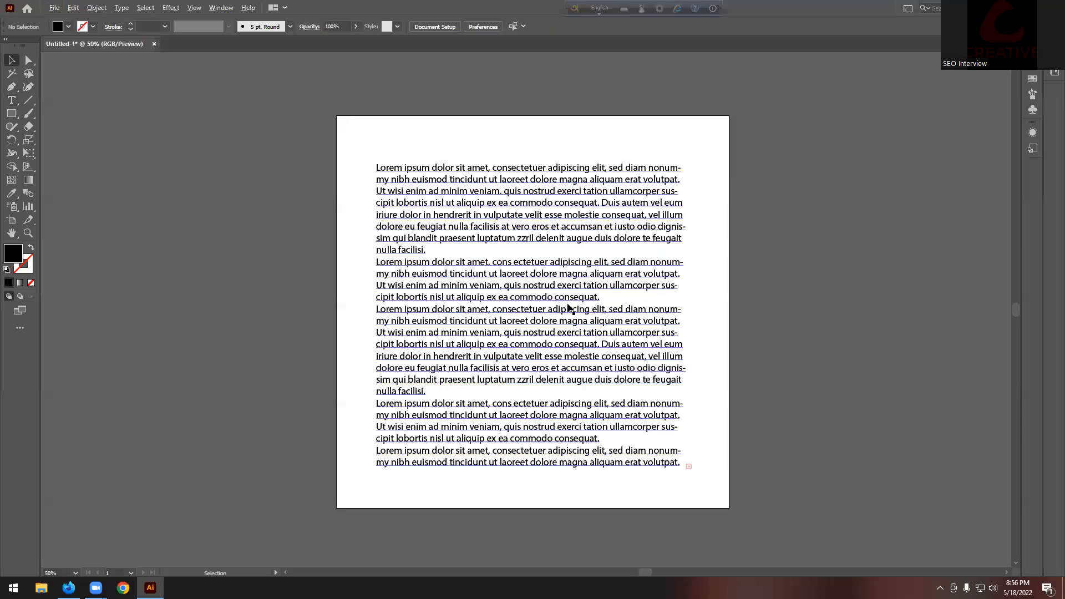
pyautogui.scroll(-1, 445, 280)
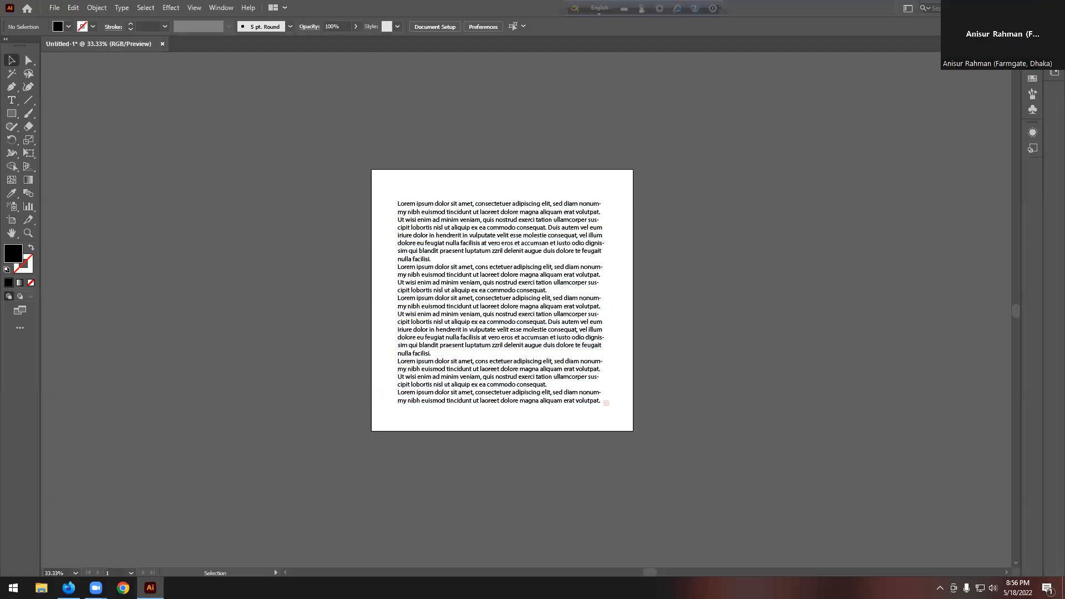
# Step: Minimise Illustrator to the desktop and refresh it
pyautogui.press('super+d')
pyautogui.rightClick(509, 108)
pyautogui.click(527, 140)
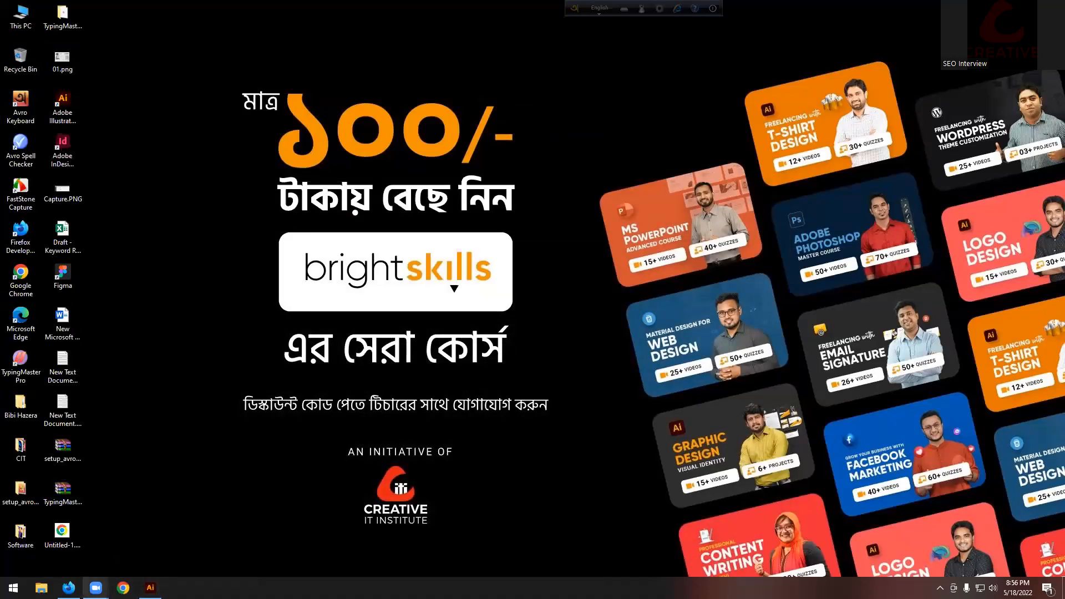
# Step: In a new Firefox tab, search 'man transparent image' and show the image results
pyautogui.click(68, 587)
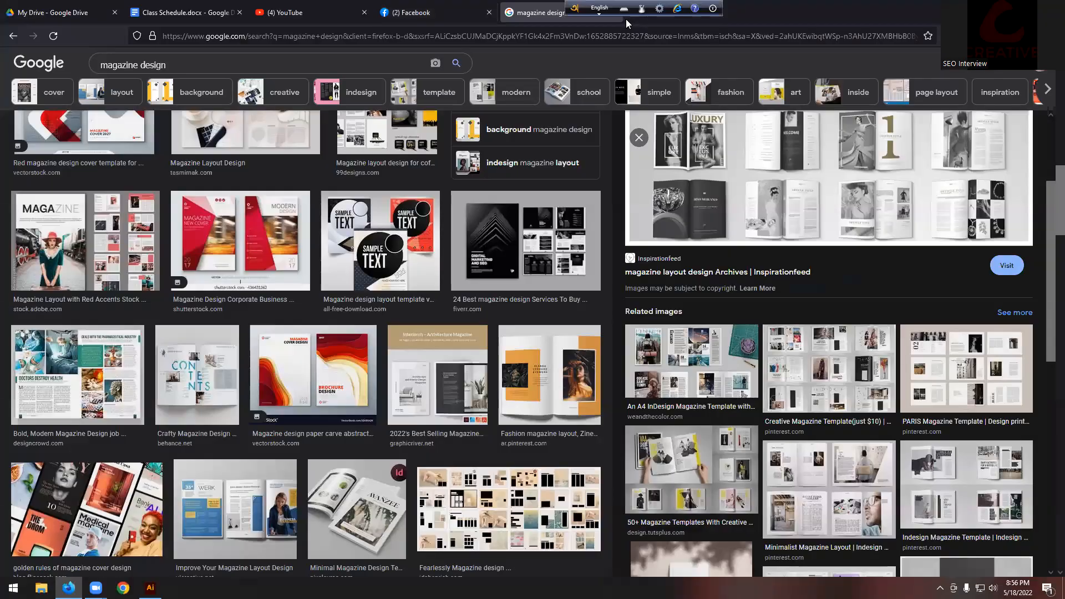
pyautogui.click(626, 19)
pyautogui.click(487, 304)
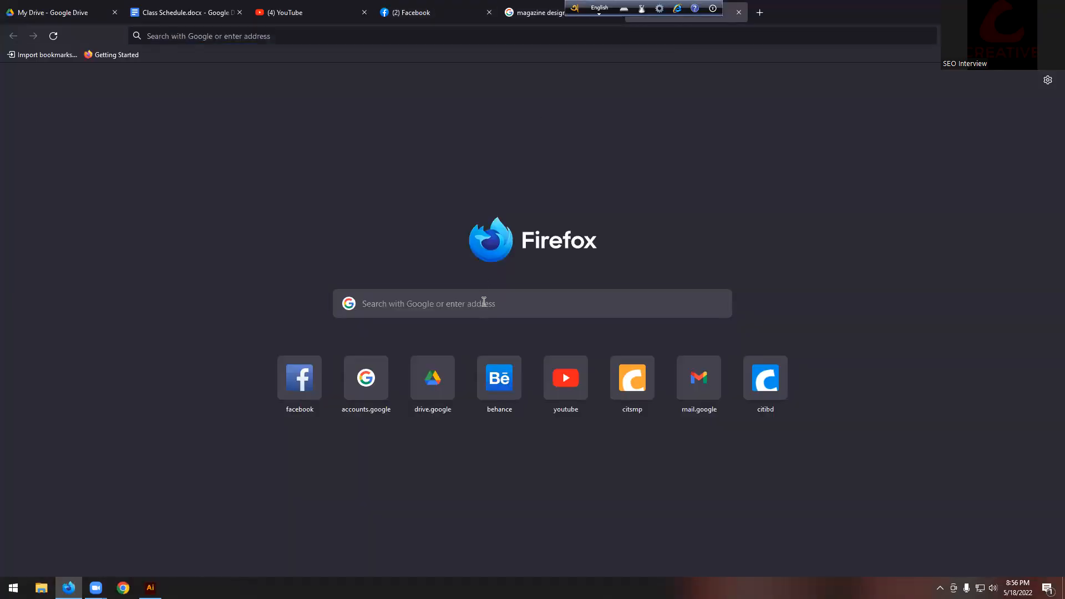
pyautogui.write('man ')
pyautogui.write('tra')
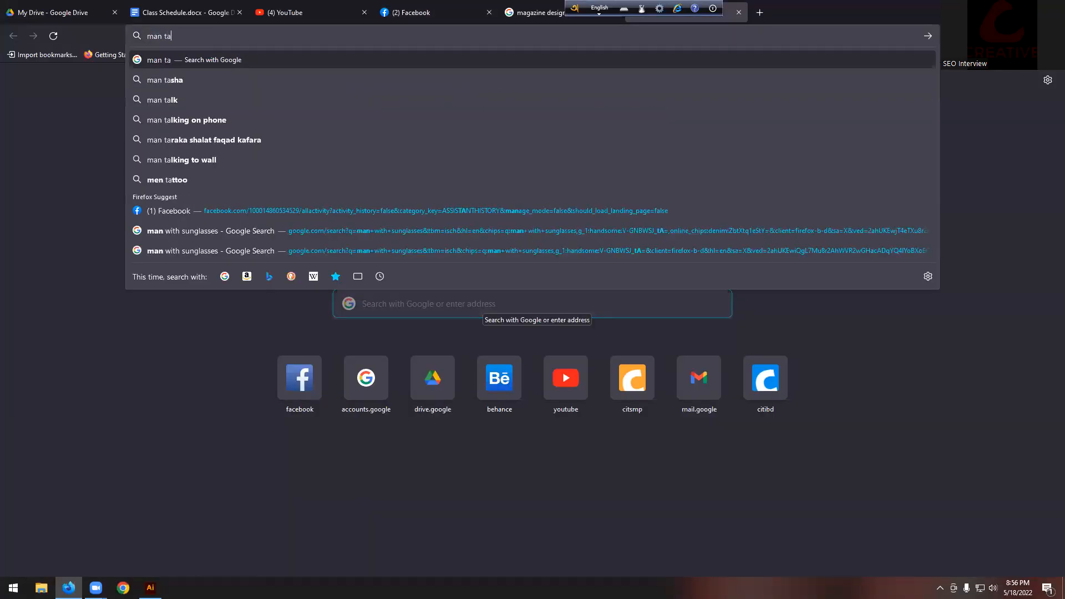
pyautogui.write('n')
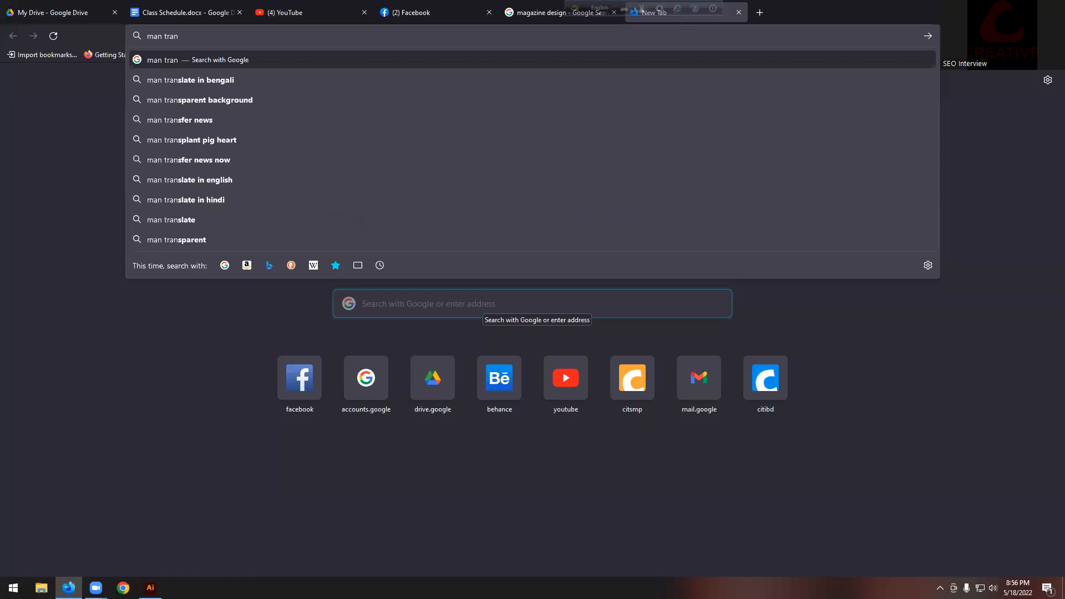
pyautogui.press('Down')
pyautogui.press('Down')
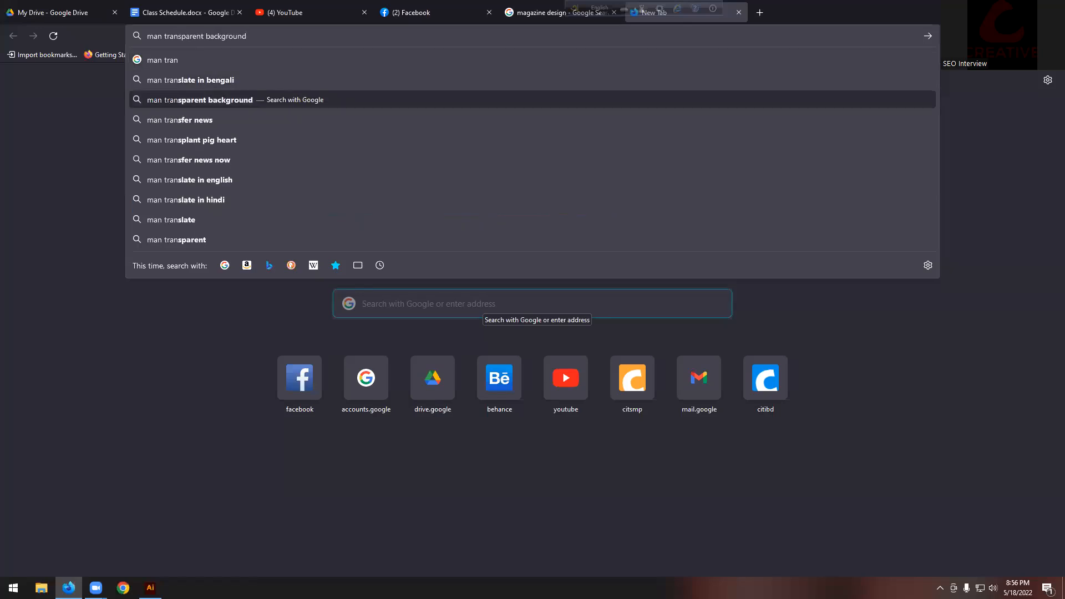
pyautogui.press('BackSpace')
pyautogui.press('BackSpace')
pyautogui.press('BackSpace')
pyautogui.press('BackSpace')
pyautogui.press('BackSpace')
pyautogui.press('BackSpace')
pyautogui.press('BackSpace')
pyautogui.press('BackSpace')
pyautogui.press('BackSpace')
pyautogui.press('BackSpace')
pyautogui.press('BackSpace')
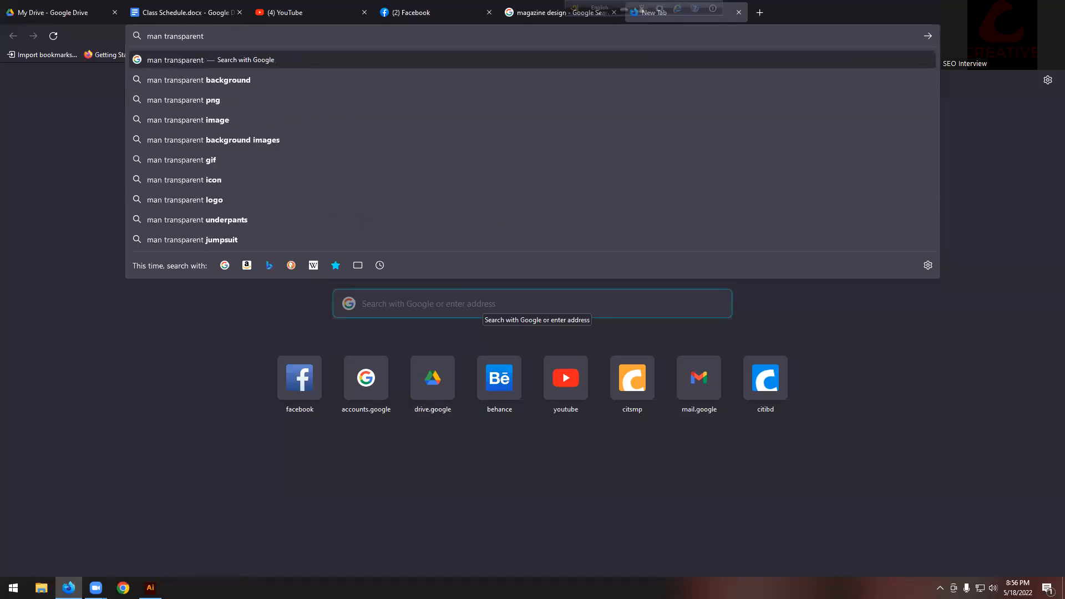
pyautogui.write('image')
pyautogui.press('Return')
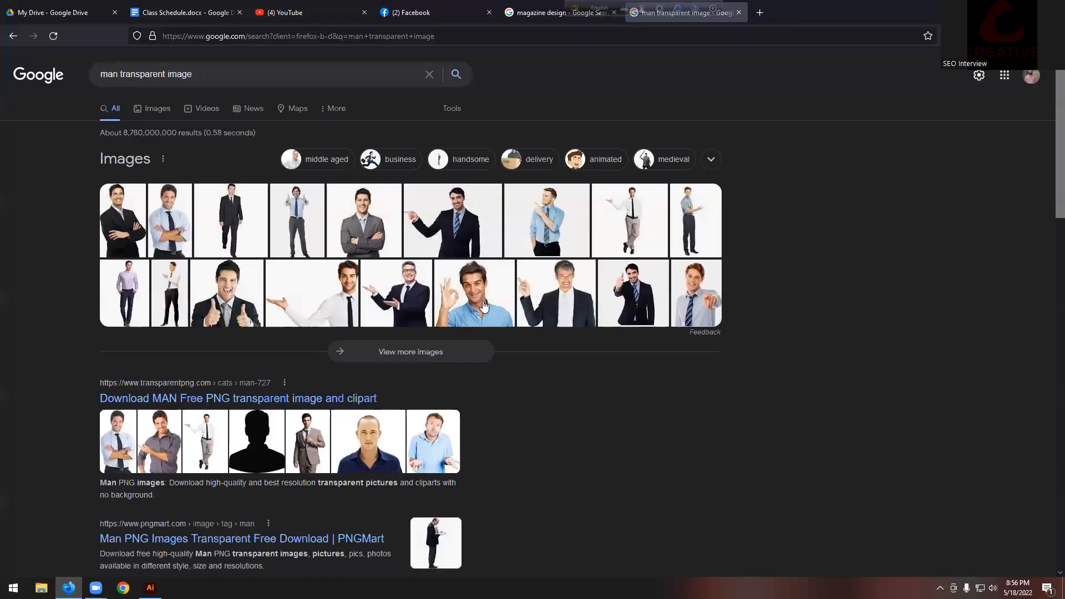
pyautogui.click(138, 236)
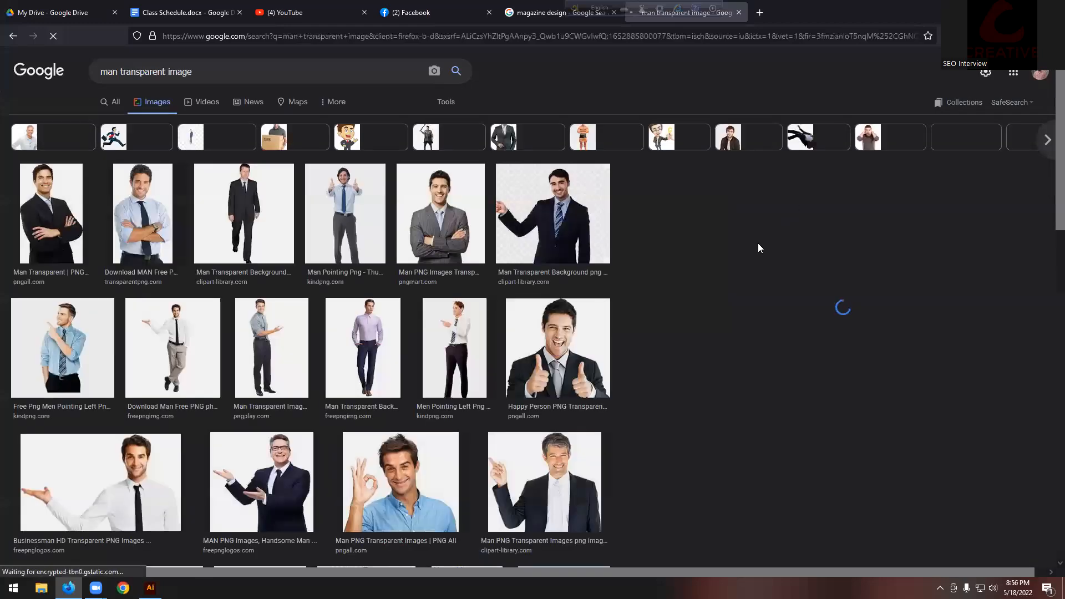
# Step: Save the first man photo to the Desktop as Man-Transparent.png
pyautogui.scroll(-5, 765, 283)
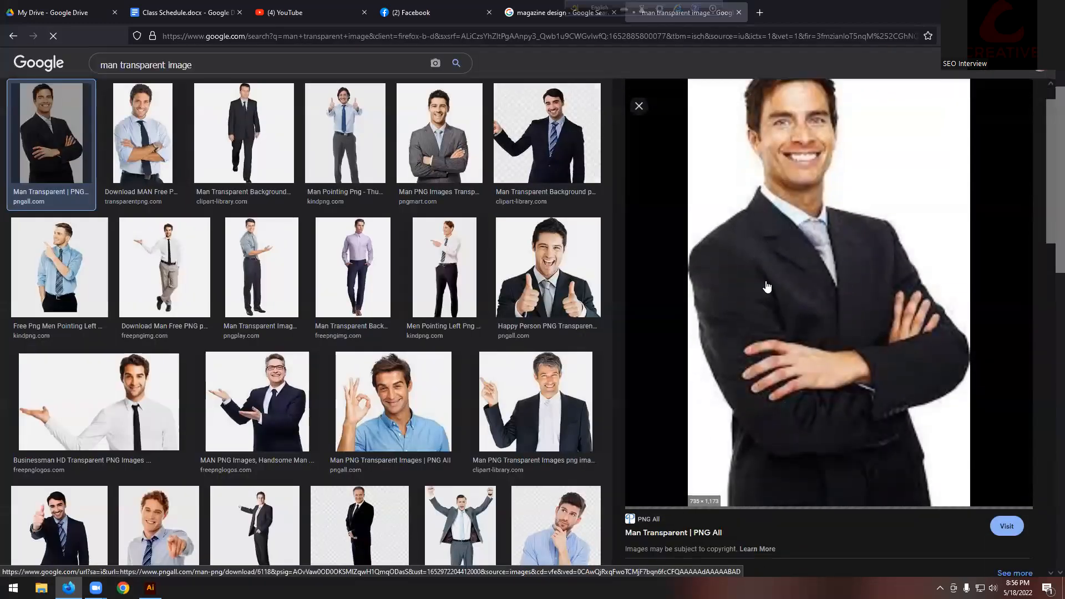
pyautogui.scroll(5, 767, 287)
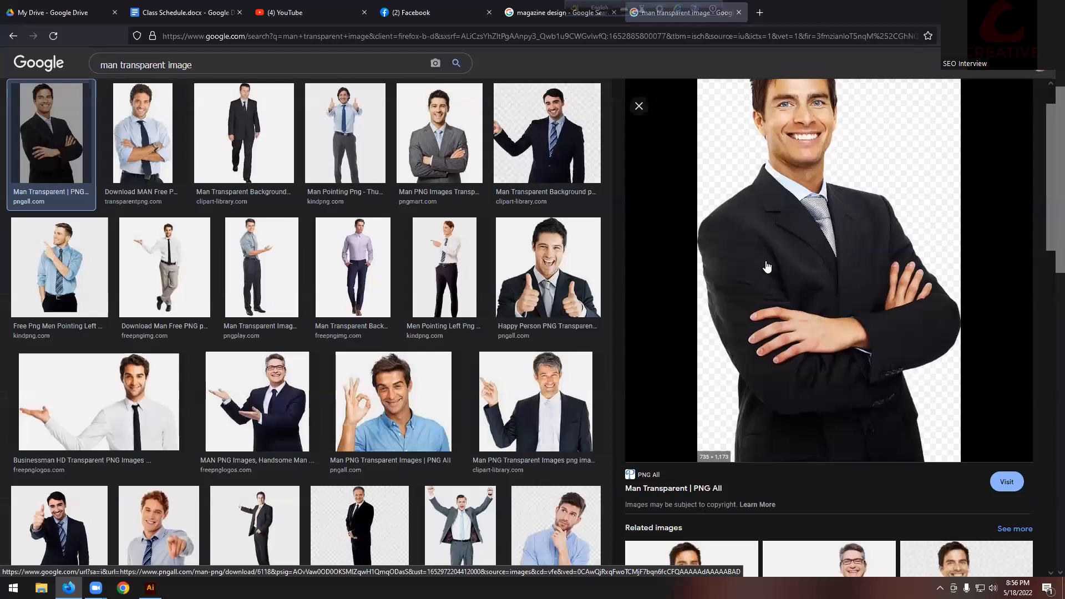
pyautogui.rightClick(767, 264)
pyautogui.click(803, 412)
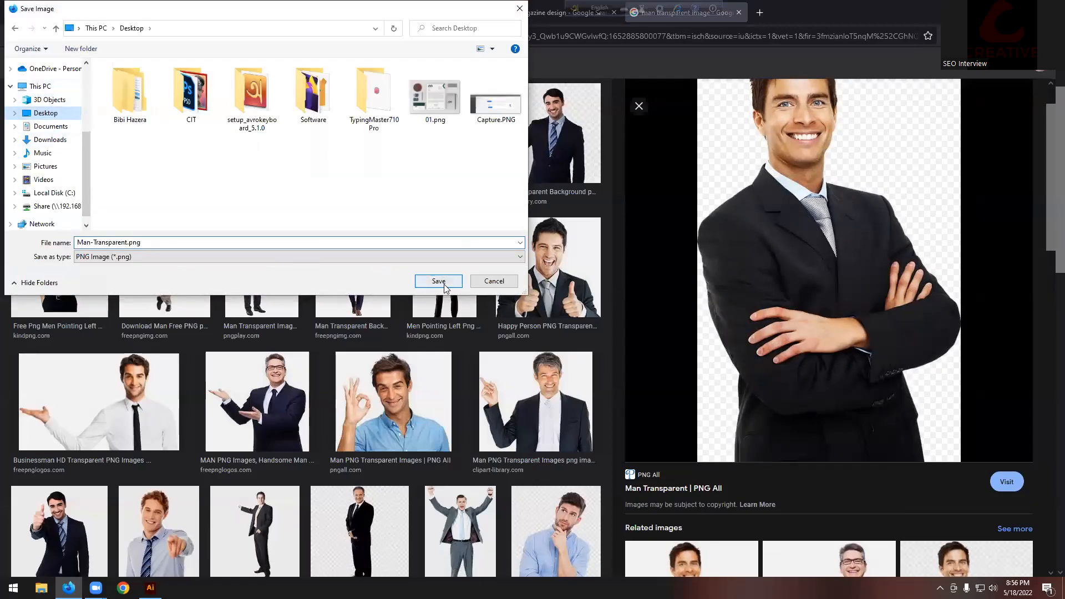
pyautogui.click(438, 280)
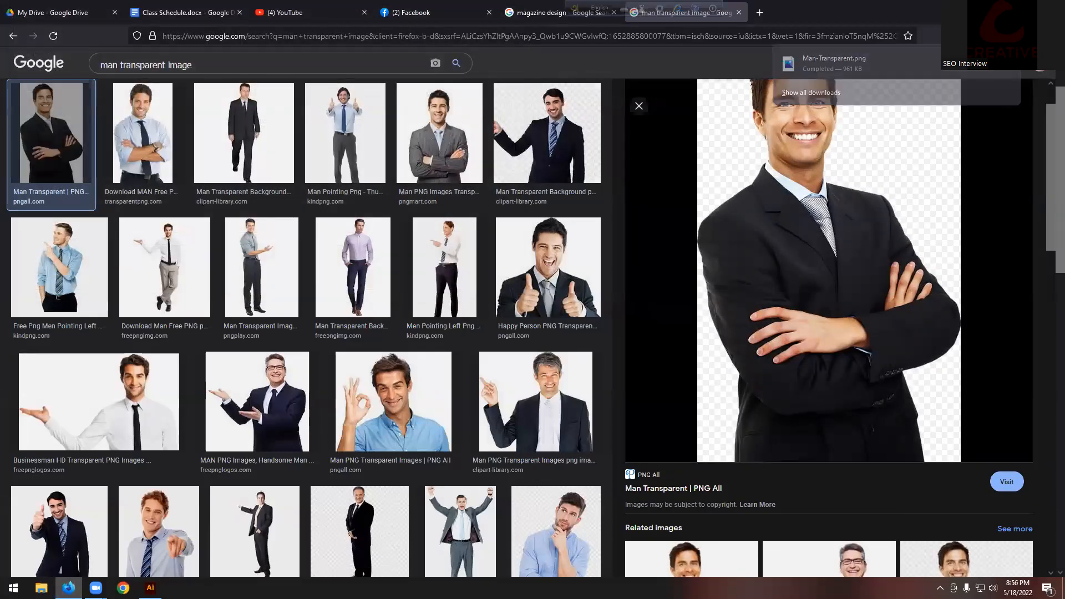
# Step: Show the desktop and refresh it so the saved photo appears
pyautogui.press('super+d')
pyautogui.rightClick(259, 180)
pyautogui.click(299, 217)
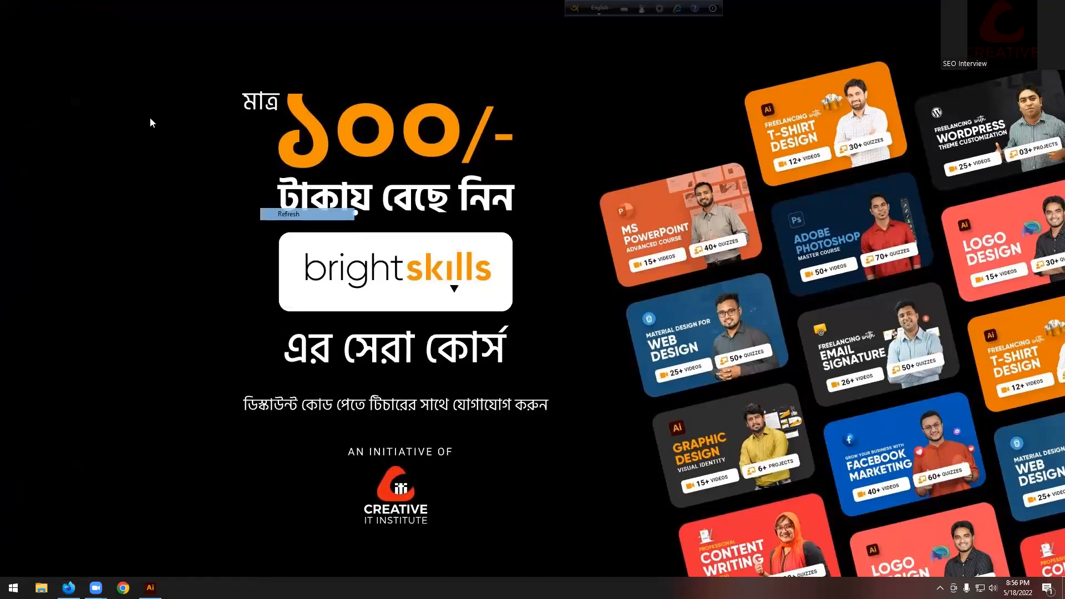
# Step: Bring Man-Transparent.png into the document and position it over the placeholder text
pyautogui.moveTo(101, 23); pyautogui.dragTo(299, 294)
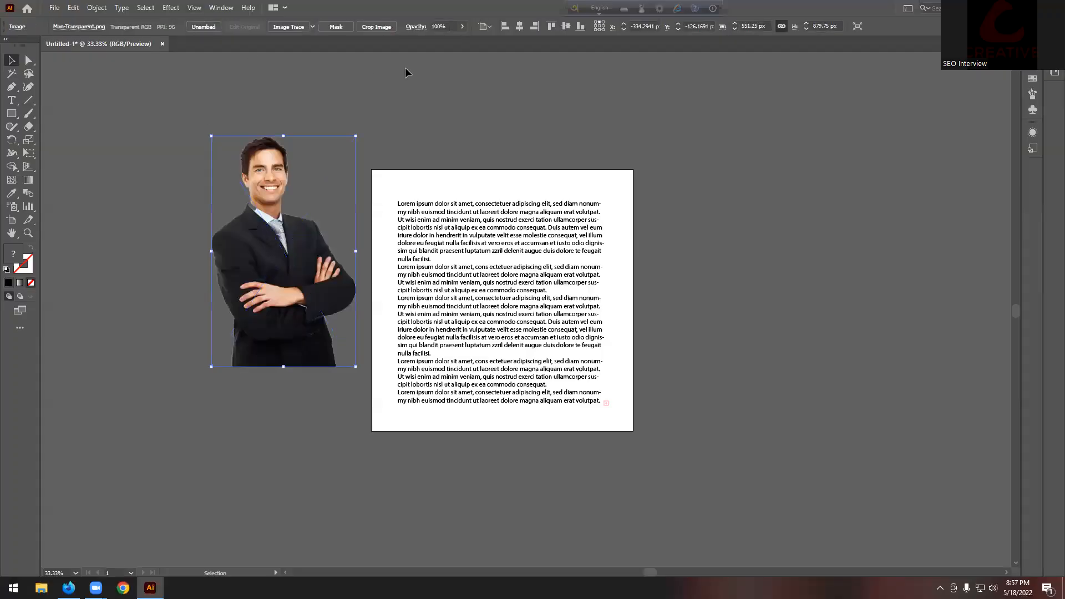
pyautogui.moveTo(259, 263); pyautogui.dragTo(504, 306)
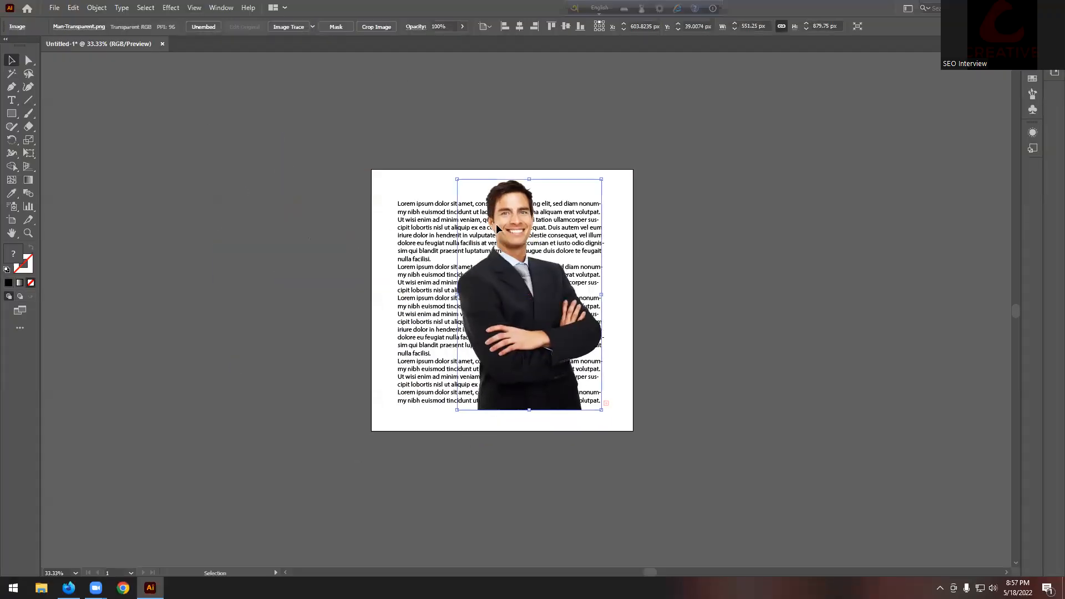
pyautogui.moveTo(530, 178); pyautogui.dragTo(529, 274)
pyautogui.moveTo(515, 340); pyautogui.dragTo(490, 341)
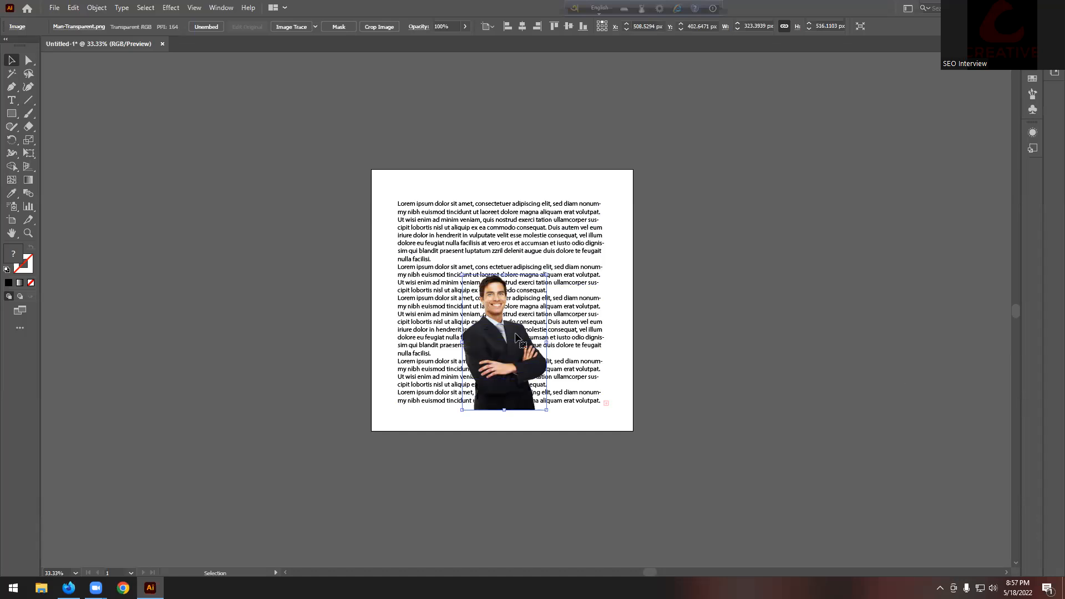
# Step: Enlarge the man photo to about 401 × 640 px and nudge it up and left
pyautogui.hotkey('ctrl', '=')
pyautogui.moveTo(587, 209); pyautogui.dragTo(627, 142)
pyautogui.moveTo(504, 314); pyautogui.dragTo(492, 288)
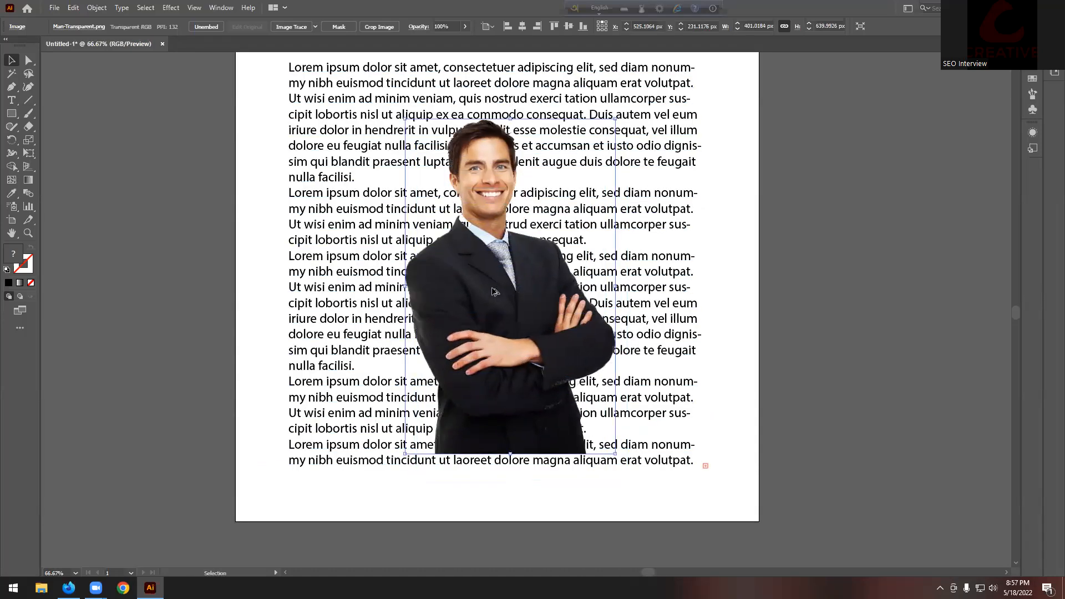
pyautogui.hotkey('ctrl', '-')
pyautogui.click(678, 286)
pyautogui.click(479, 290)
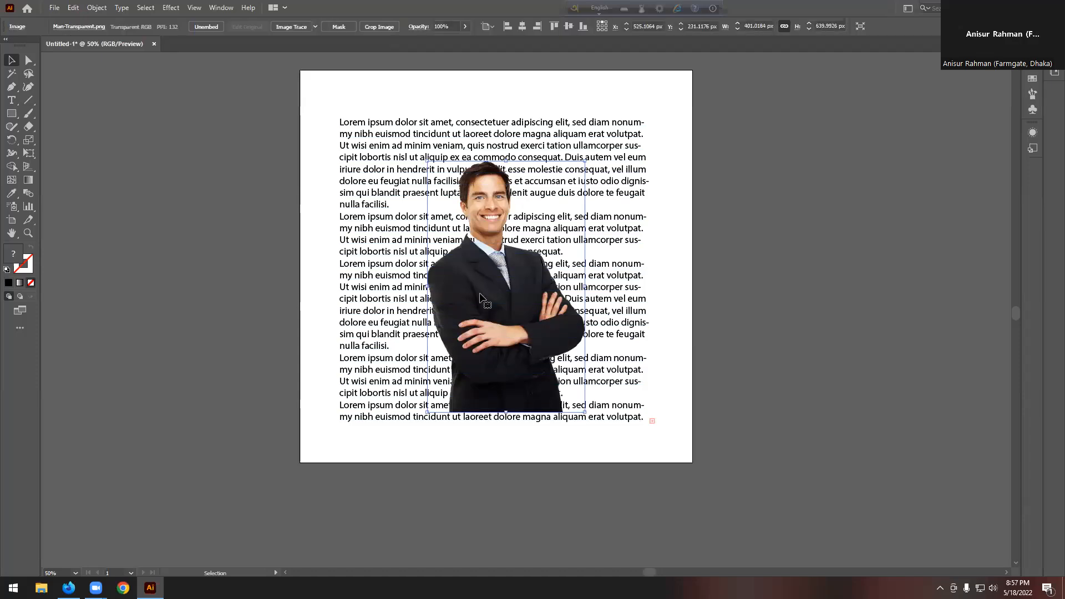
pyautogui.click(201, 176)
pyautogui.click(495, 265)
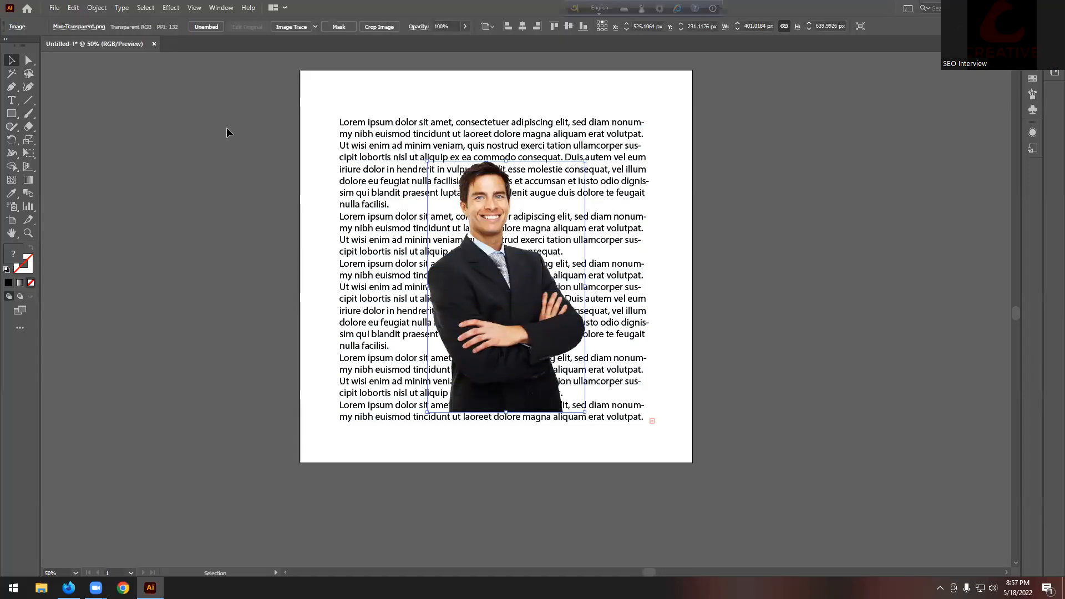
# Step: Set the man photo's Text Wrap Options offset to 6 pt
pyautogui.click(100, 9)
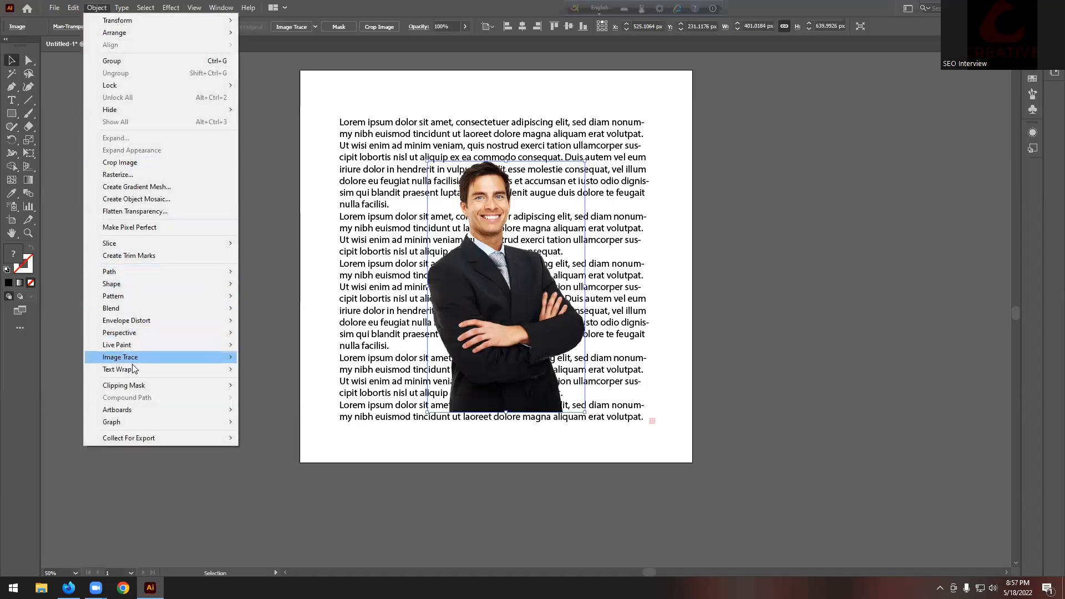
pyautogui.moveTo(133, 369)
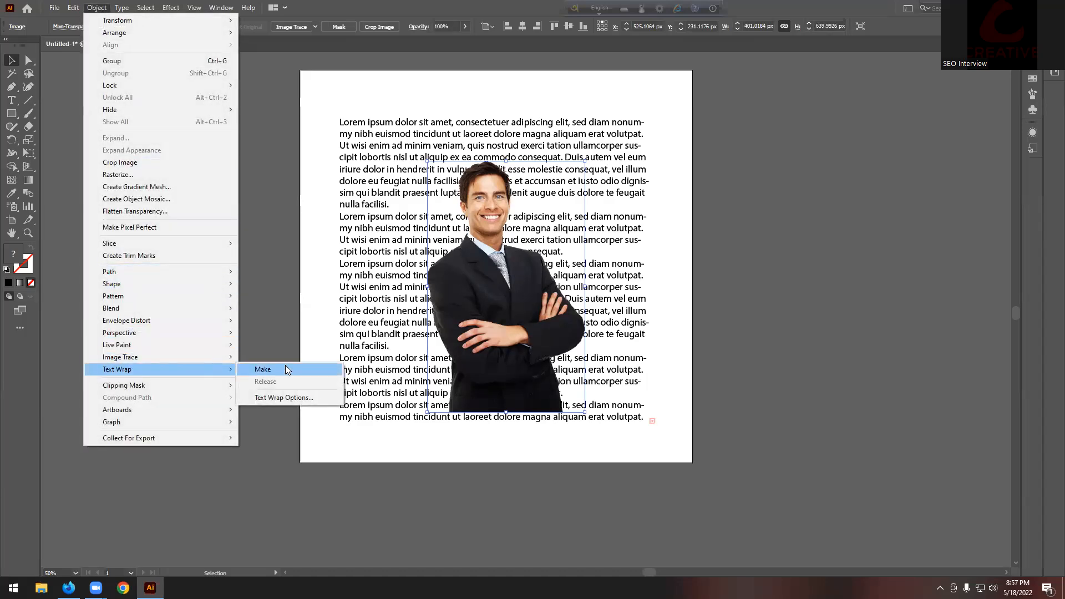
pyautogui.click(279, 398)
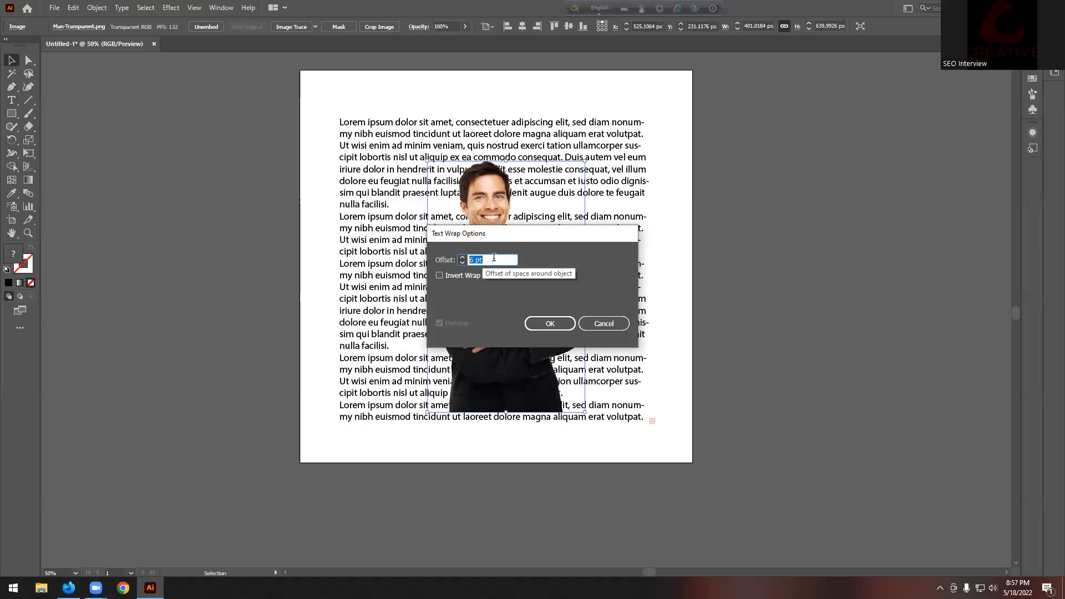
pyautogui.click(569, 326)
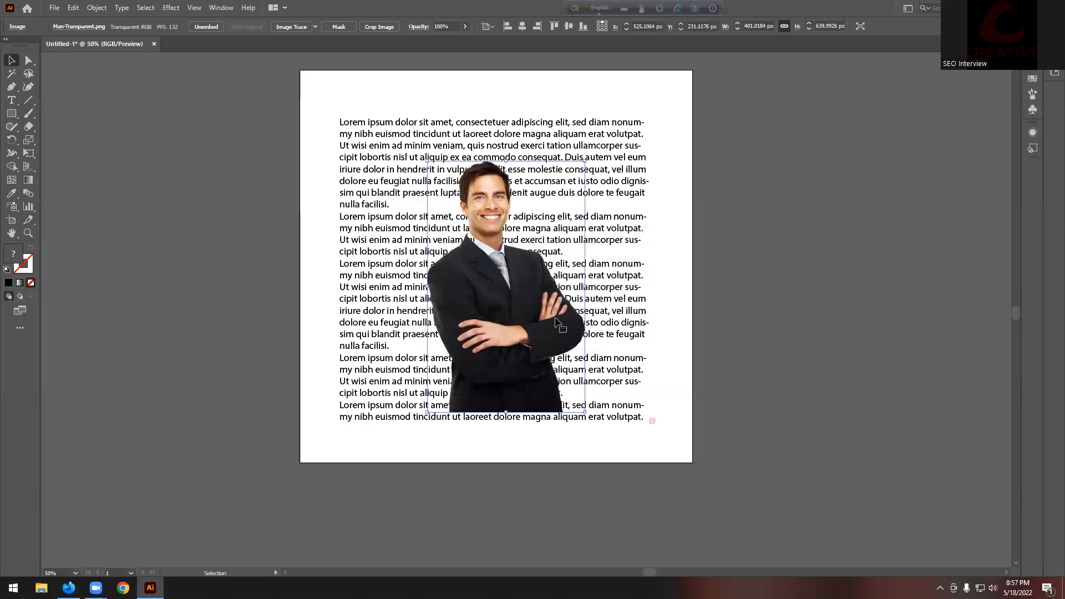
# Step: Apply Object > Text Wrap > Make so the text flows around the man
pyautogui.click(97, 8)
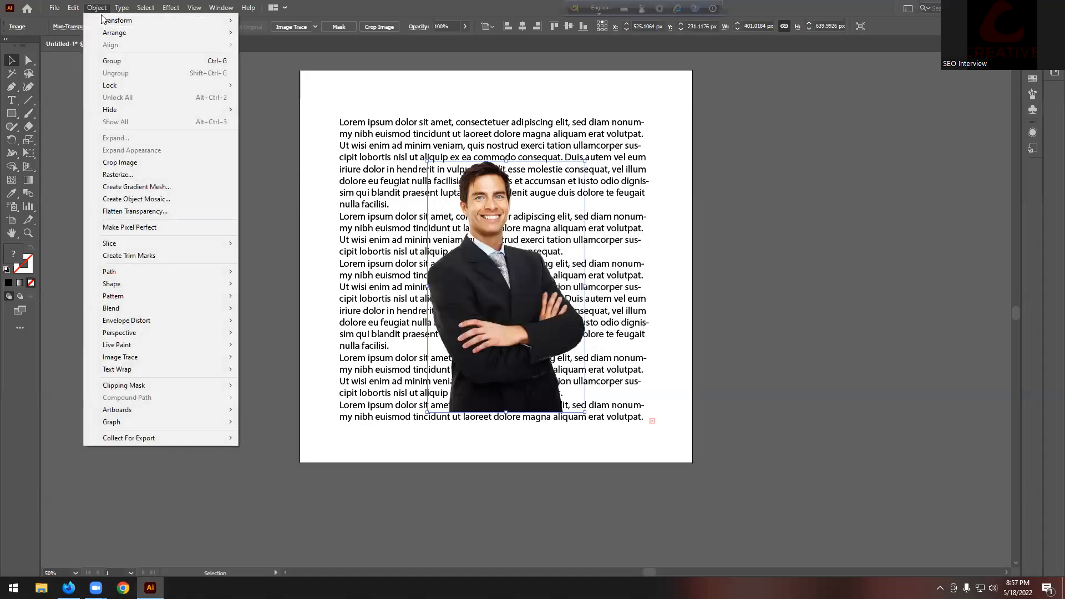
pyautogui.moveTo(199, 370)
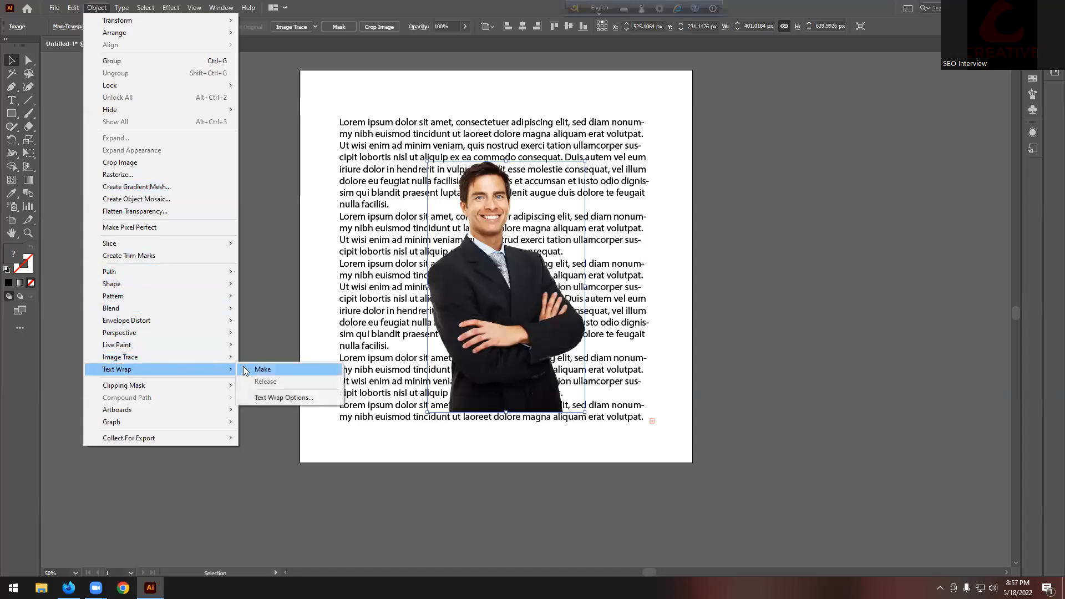
pyautogui.click(260, 370)
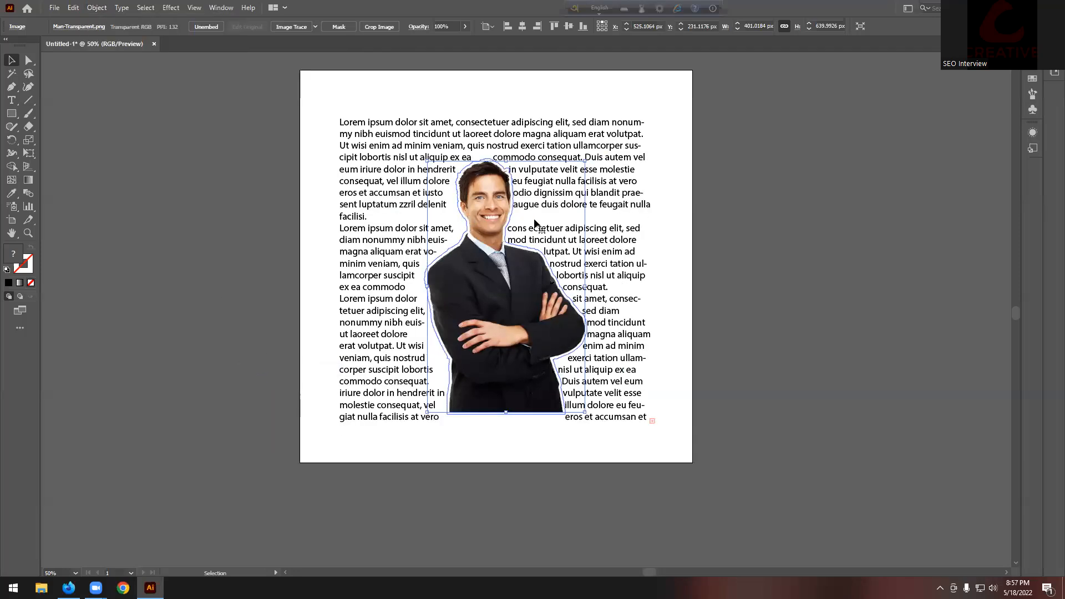
pyautogui.scroll(3, 530, 217)
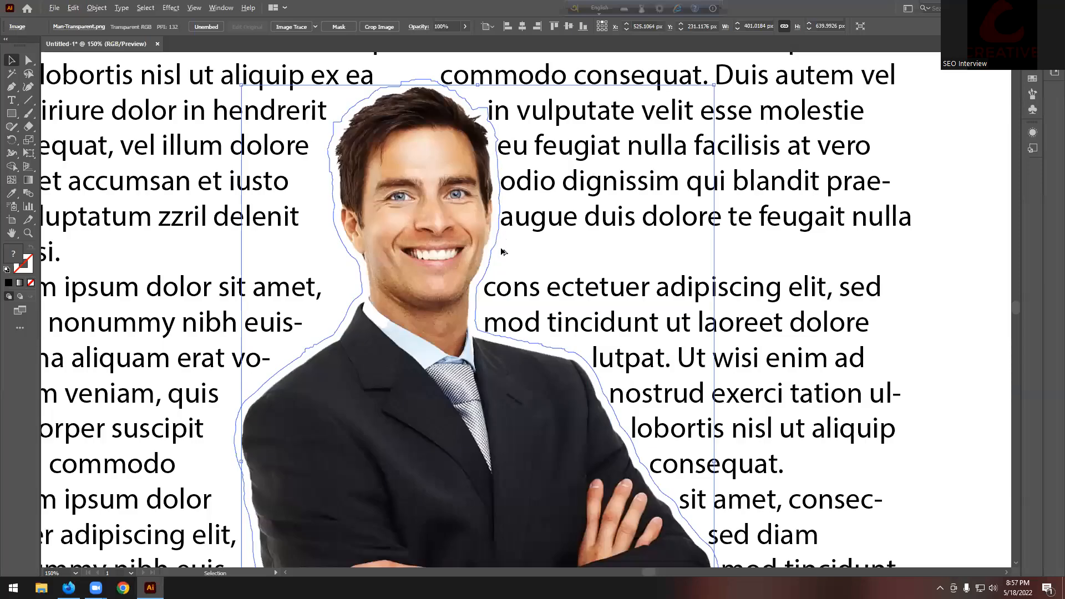
pyautogui.scroll(-3, 501, 286)
pyautogui.click(787, 182)
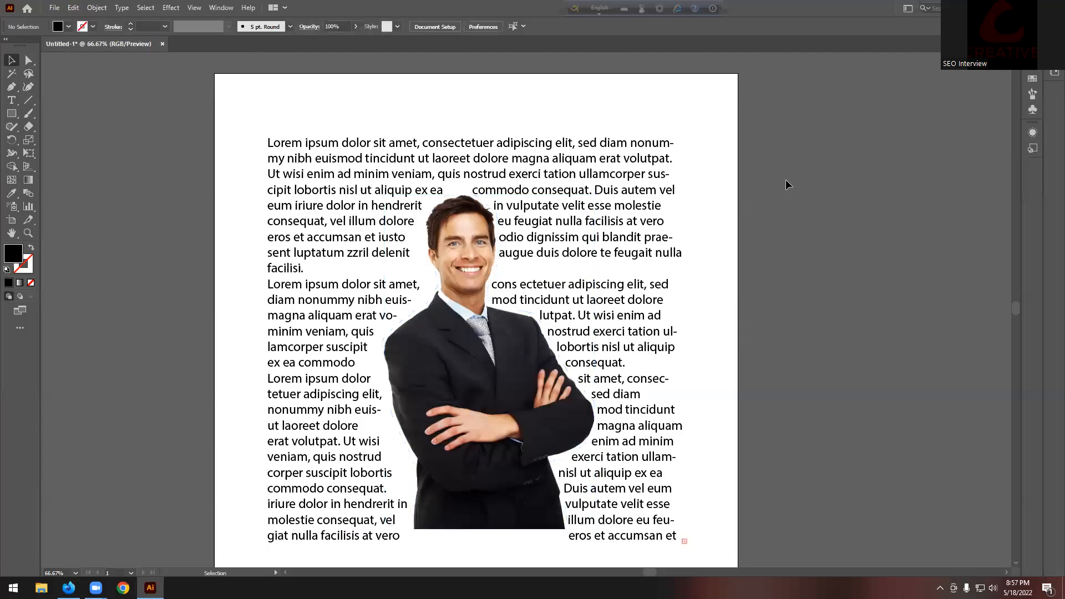
pyautogui.scroll(-1, 787, 182)
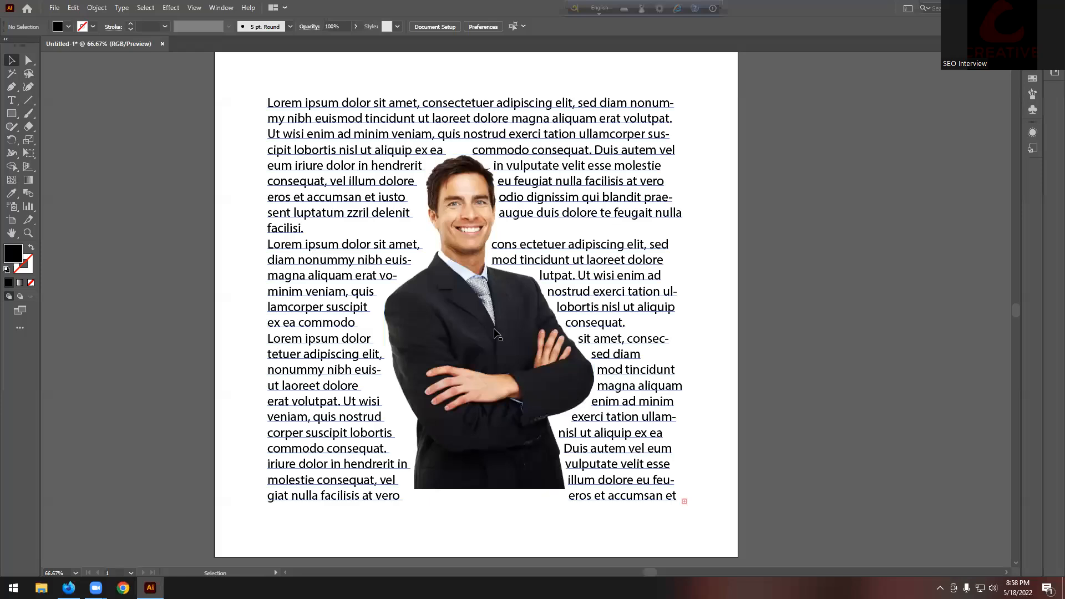
pyautogui.click(106, 9)
pyautogui.click(474, 338)
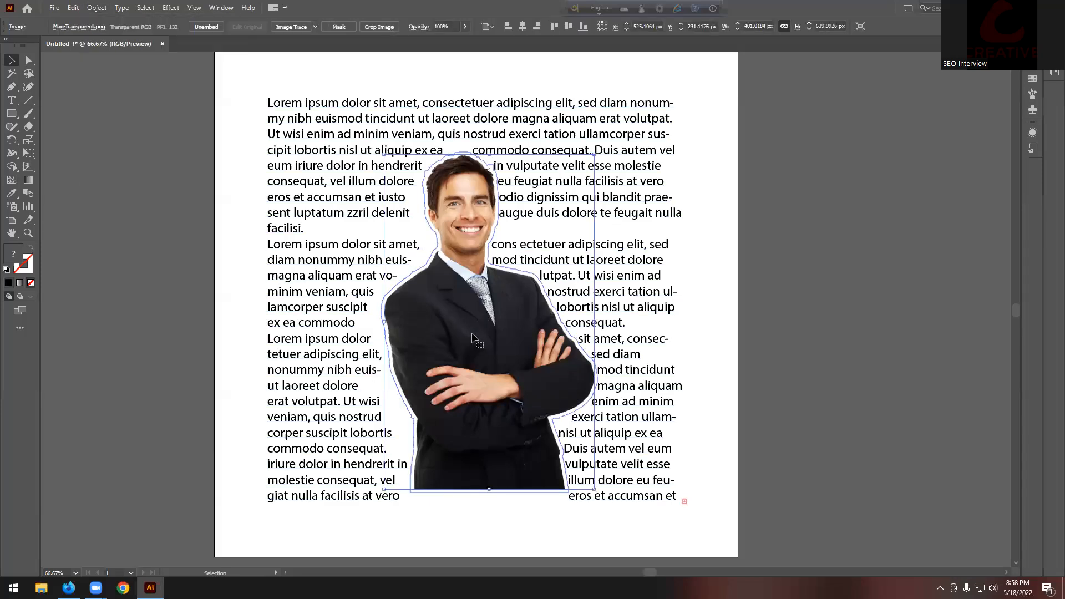
pyautogui.click(99, 7)
pyautogui.moveTo(115, 369)
pyautogui.click(289, 398)
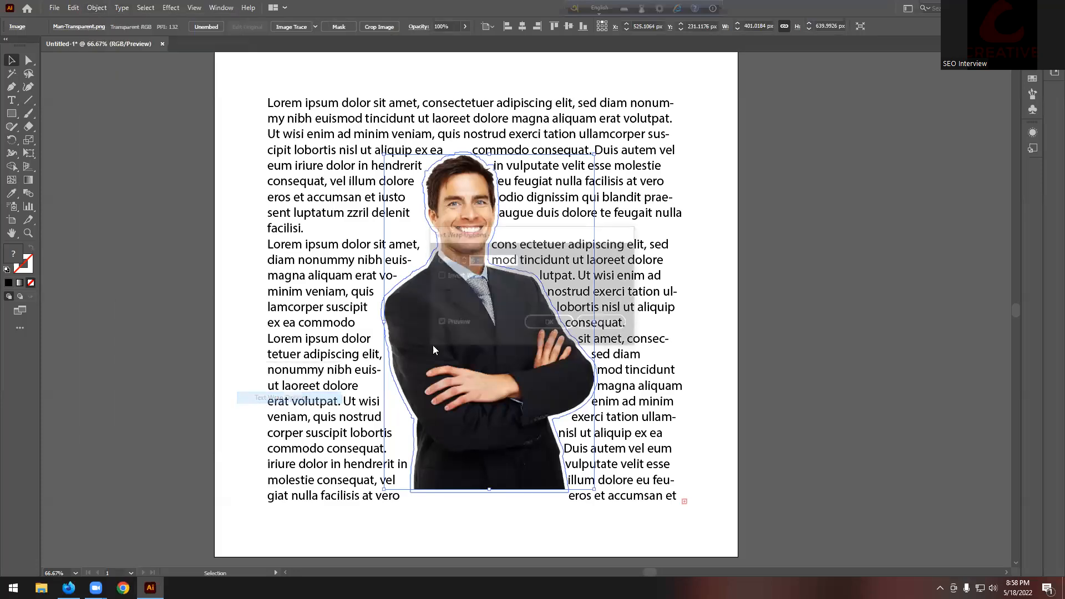
pyautogui.moveTo(535, 238); pyautogui.dragTo(699, 154)
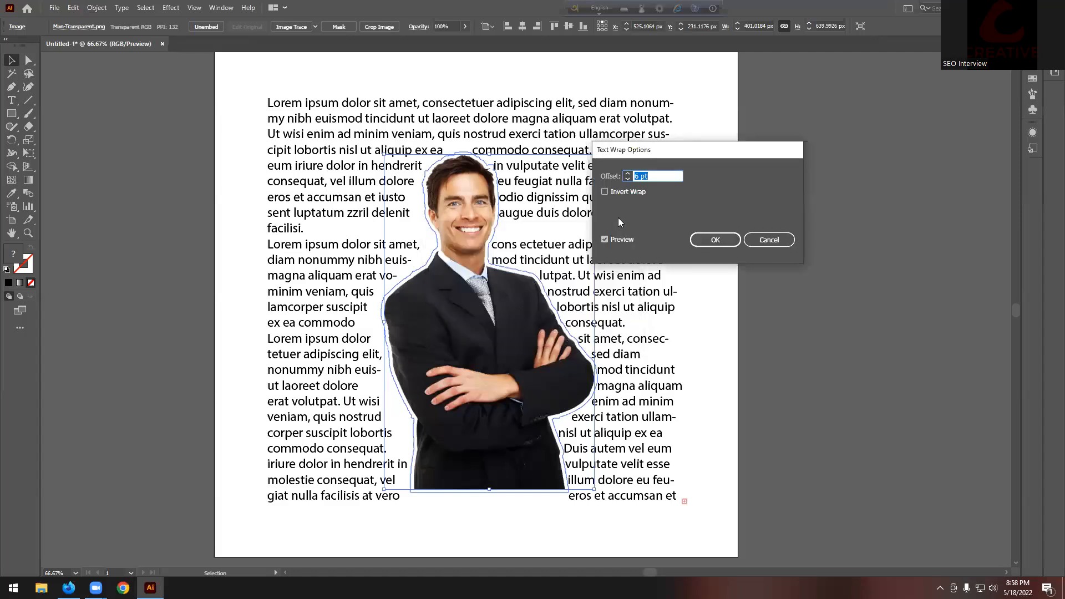
pyautogui.press('Up')
pyautogui.press('Up')
pyautogui.press('Up')
pyautogui.press('Up')
pyautogui.press('Up')
pyautogui.press('Up')
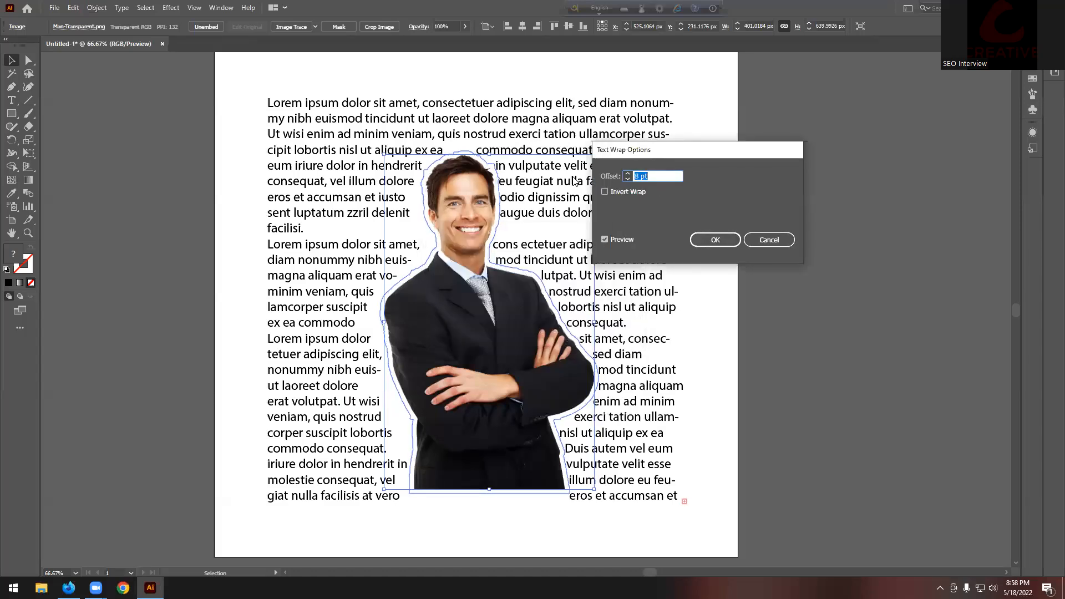
pyautogui.press('Up')
pyautogui.press('Up')
pyautogui.press('Up')
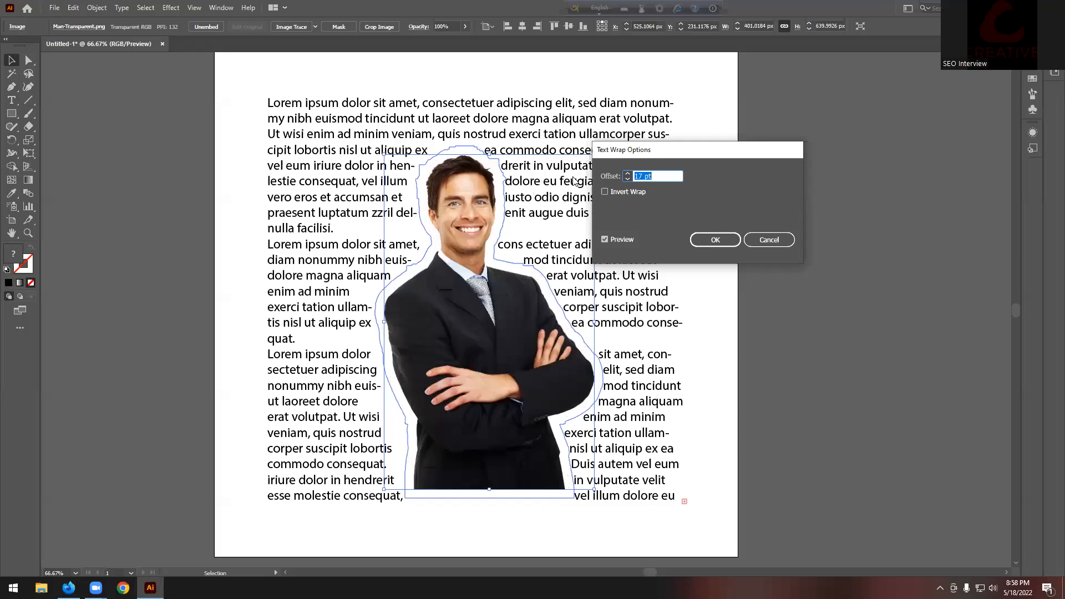
pyautogui.press('Down')
pyautogui.press('Down')
pyautogui.press('Down')
pyautogui.press('Down')
pyautogui.press('Down')
pyautogui.press('Down')
pyautogui.press('Down')
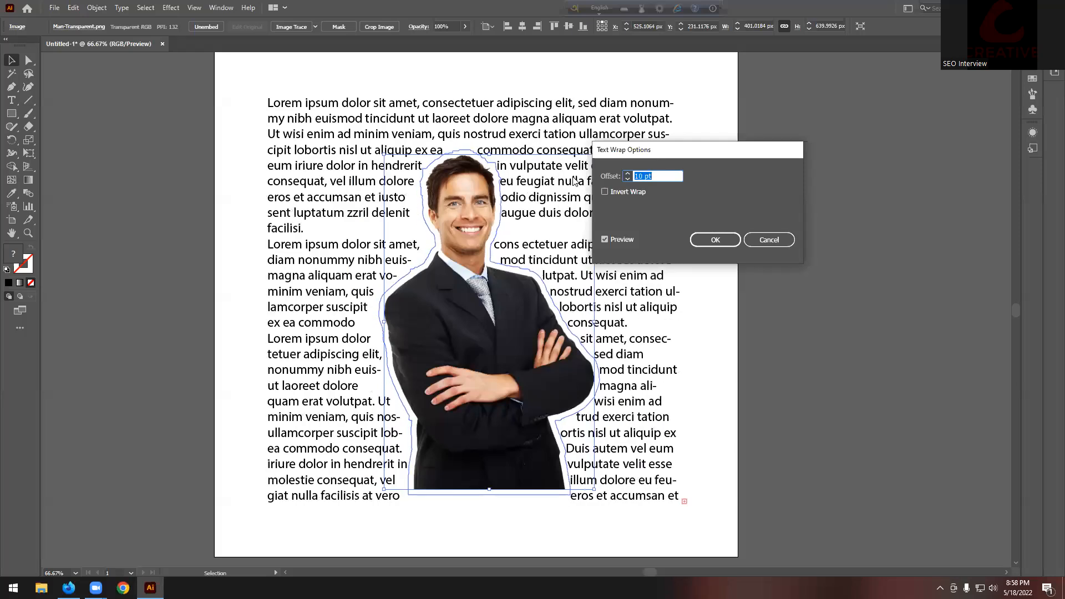
pyautogui.press('Down')
pyautogui.press('Down')
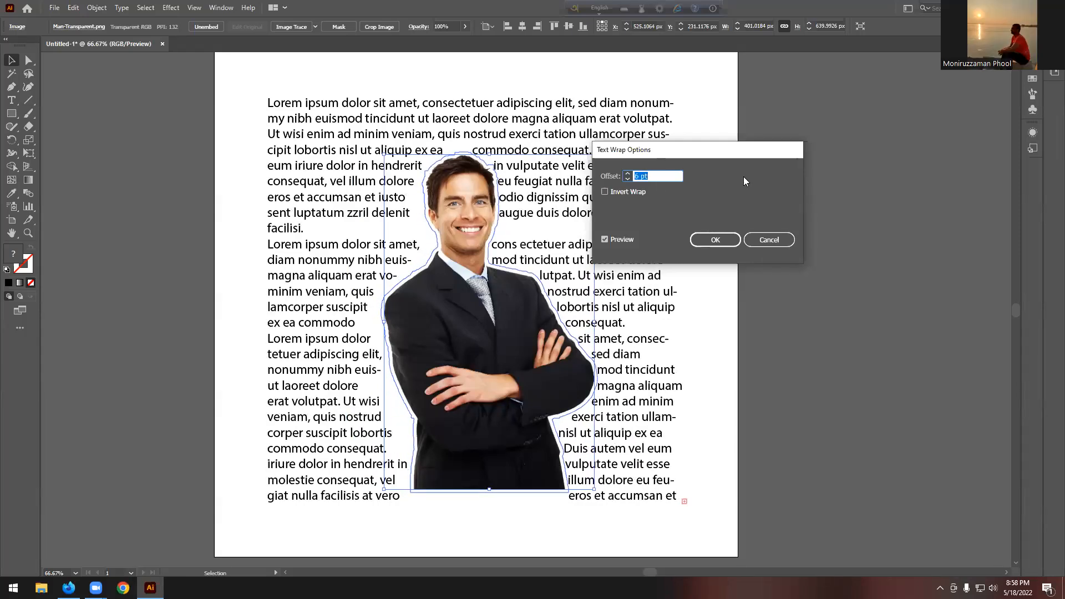
pyautogui.click(716, 240)
pyautogui.click(800, 185)
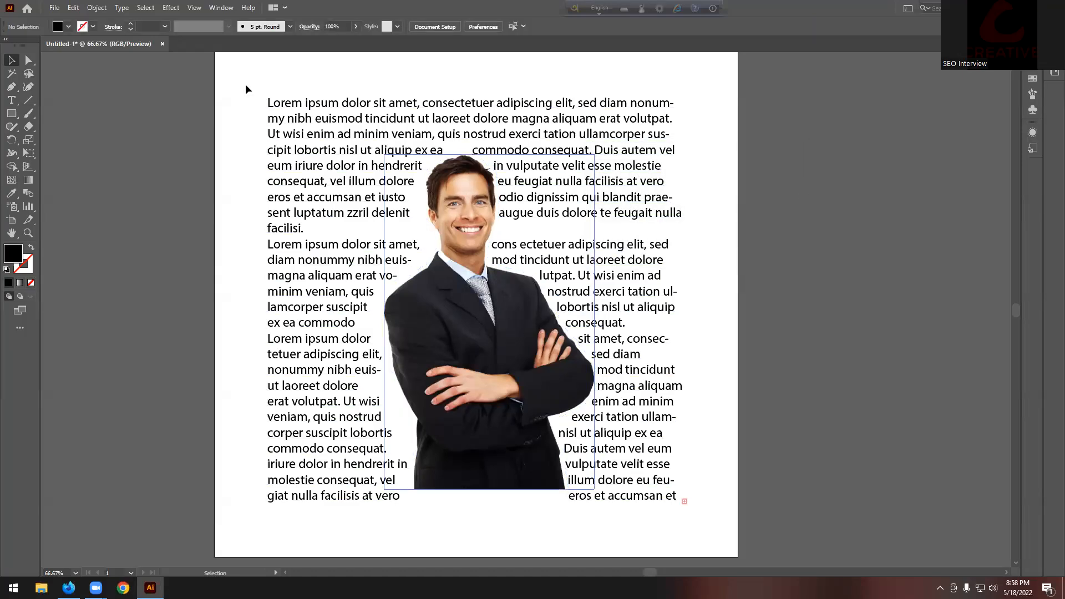
# Step: Move the man photo up and left within the wrapped Lorem ipsum text
pyautogui.click(549, 334)
pyautogui.click(90, 10)
pyautogui.moveTo(126, 372)
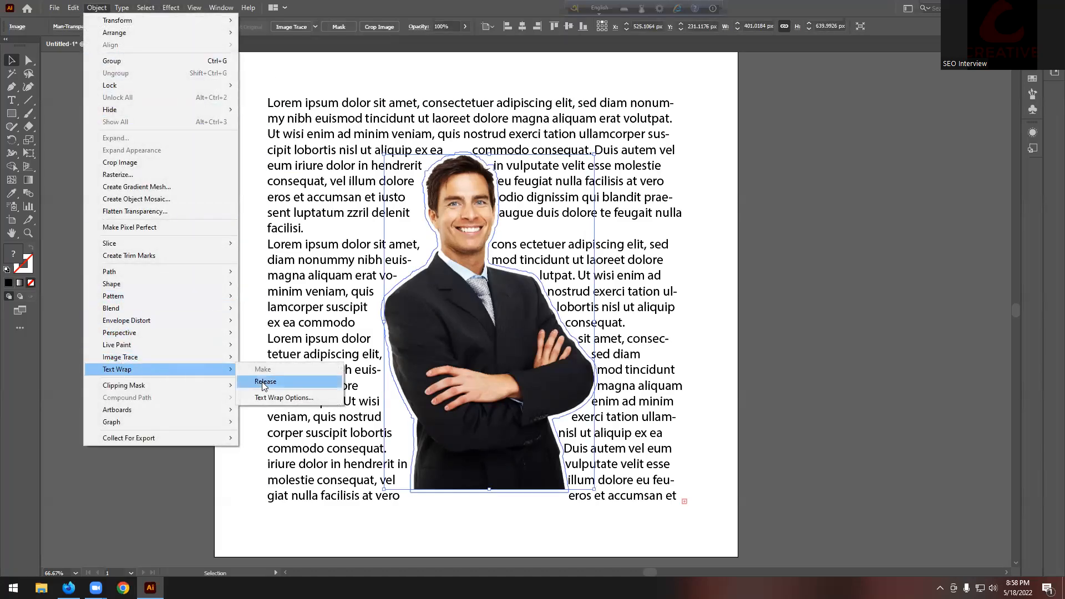
pyautogui.click(838, 277)
pyautogui.click(478, 342)
pyautogui.moveTo(477, 342); pyautogui.dragTo(504, 298)
pyautogui.scroll(-2, 578, 273)
pyautogui.click(715, 230)
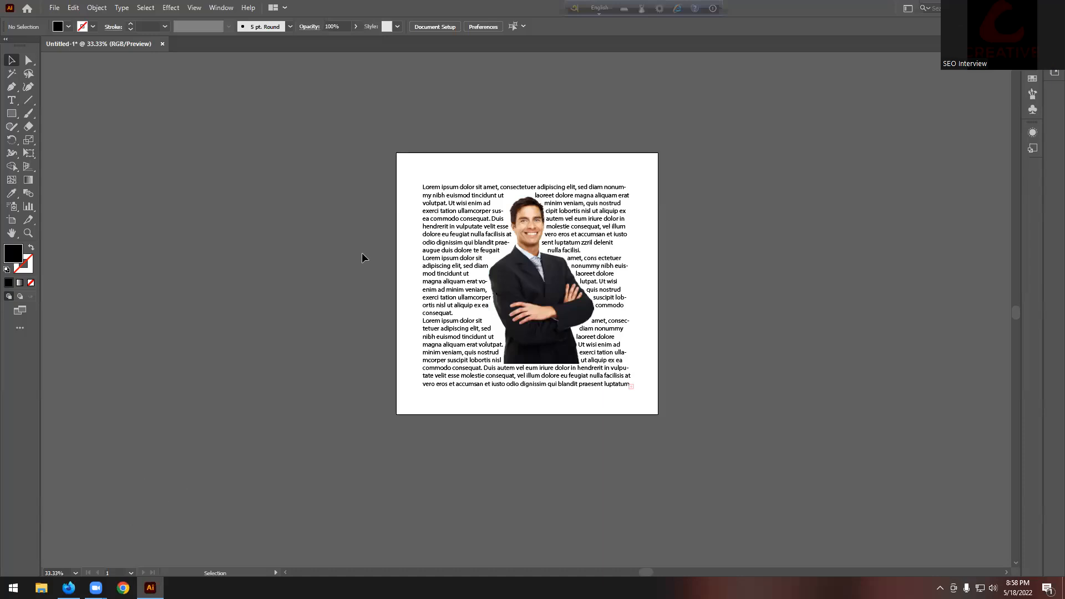
# Step: Marquee-select the text and photo and move them off the artboard to the left
pyautogui.moveTo(390, 150); pyautogui.dragTo(674, 460)
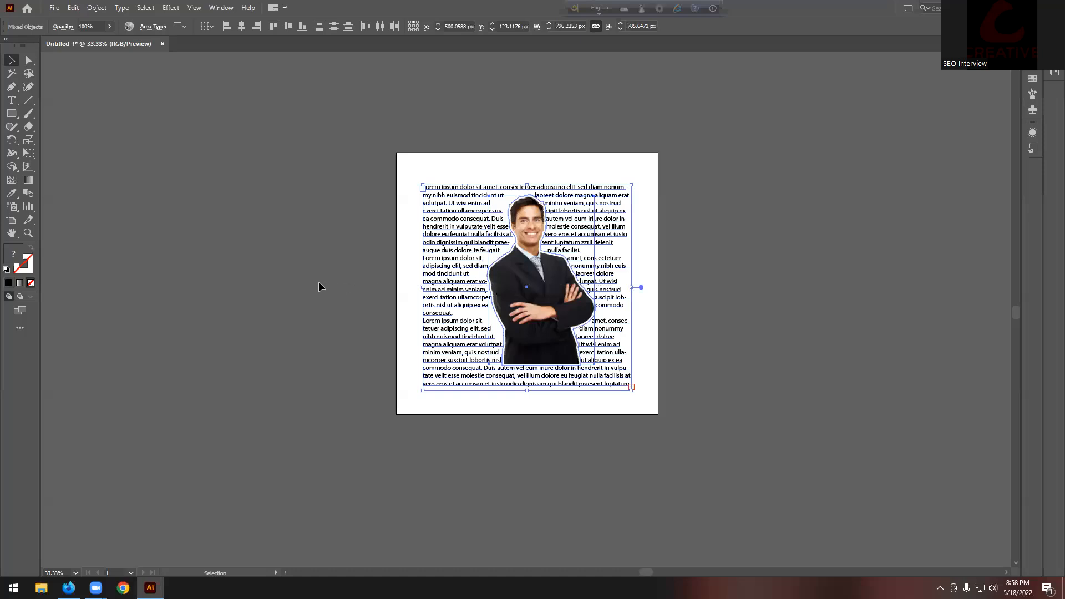
pyautogui.click(366, 151)
pyautogui.moveTo(716, 495); pyautogui.dragTo(625, 321)
pyautogui.moveTo(591, 242); pyautogui.dragTo(320, 238)
pyautogui.click(331, 136)
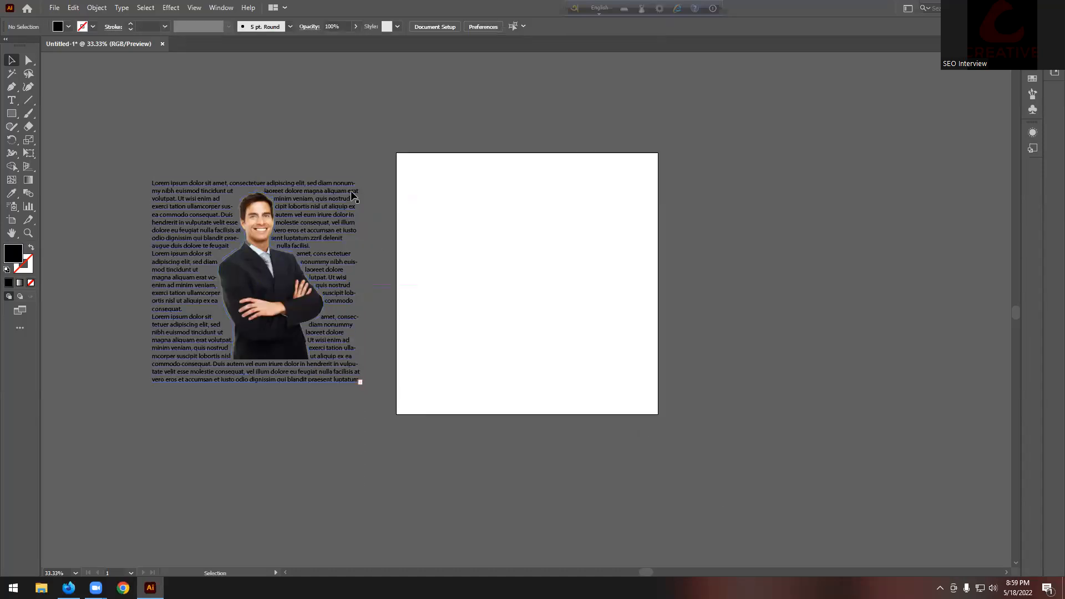
pyautogui.scroll(1, 570, 254)
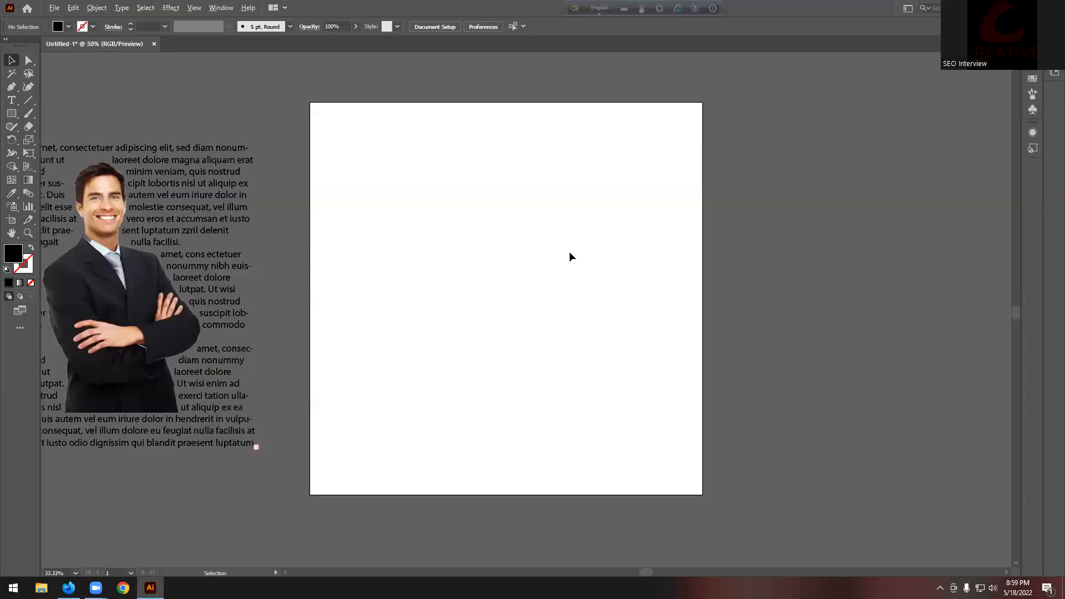
pyautogui.scroll(1, 571, 257)
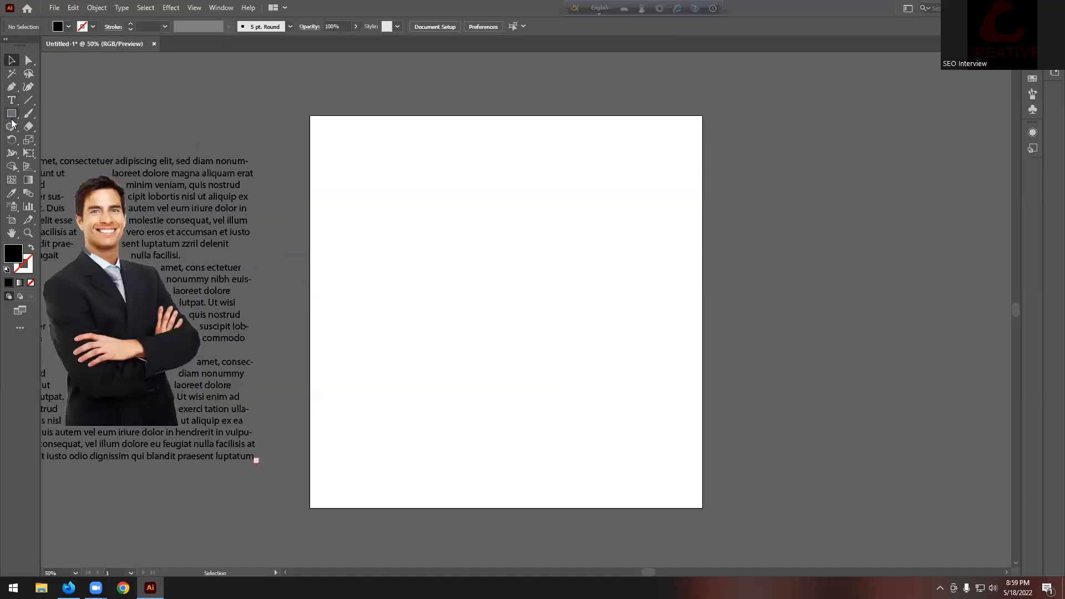
# Step: Search the web for 'fish vector' images in a new Firefox tab
pyautogui.click(69, 587)
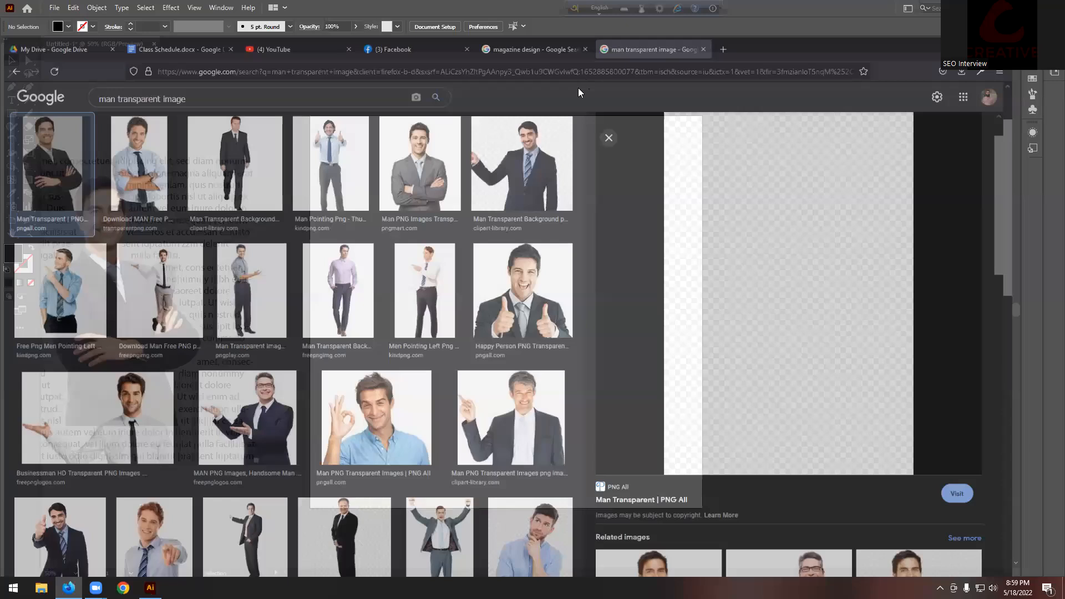
pyautogui.click(758, 13)
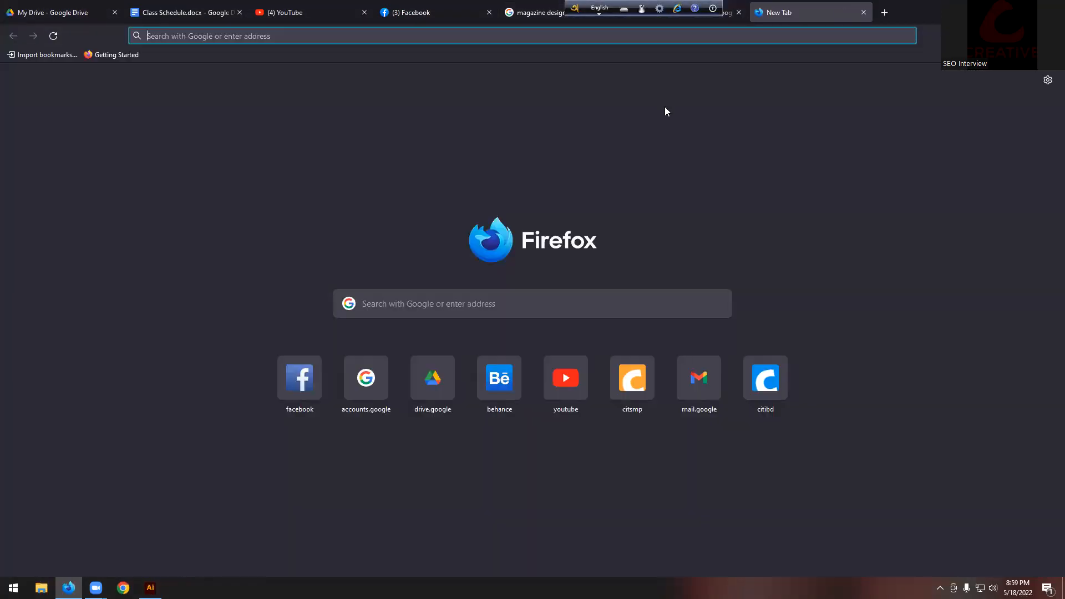
pyautogui.click(505, 310)
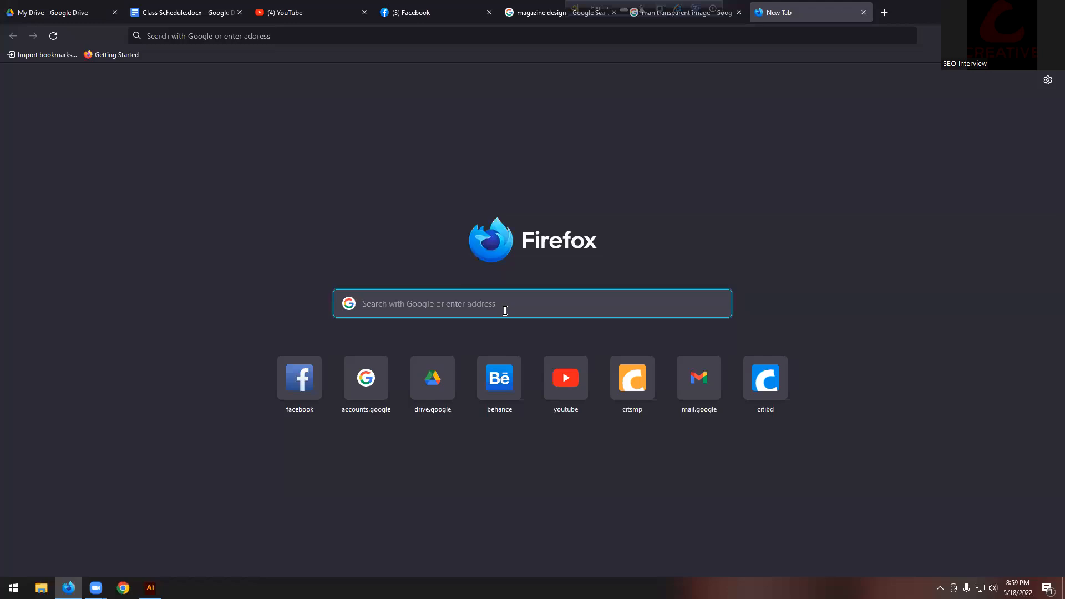
pyautogui.write('fil')
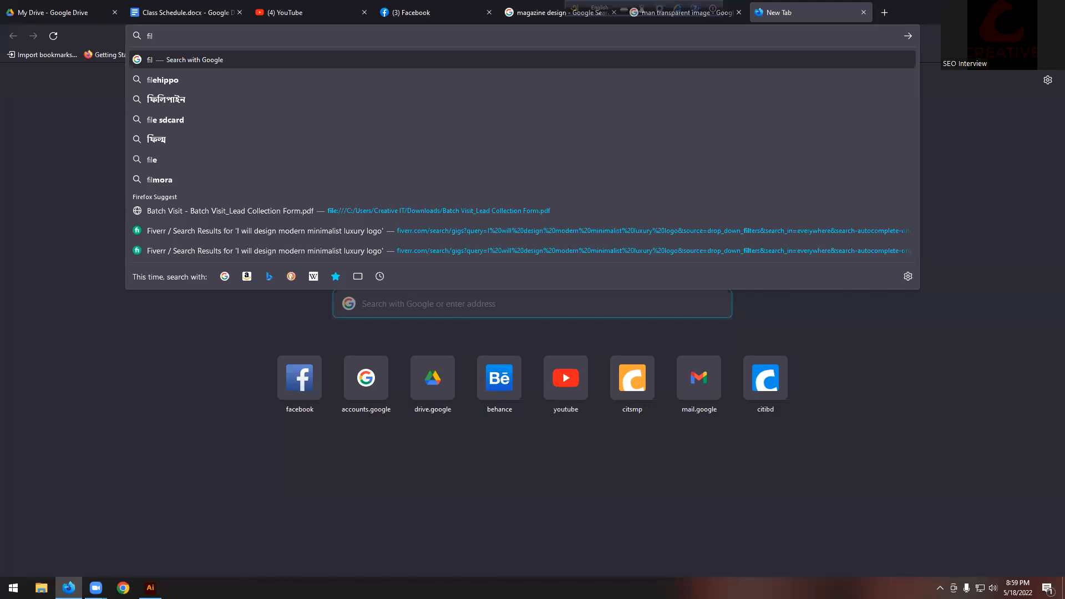
pyautogui.press('BackSpace')
pyautogui.write('sh')
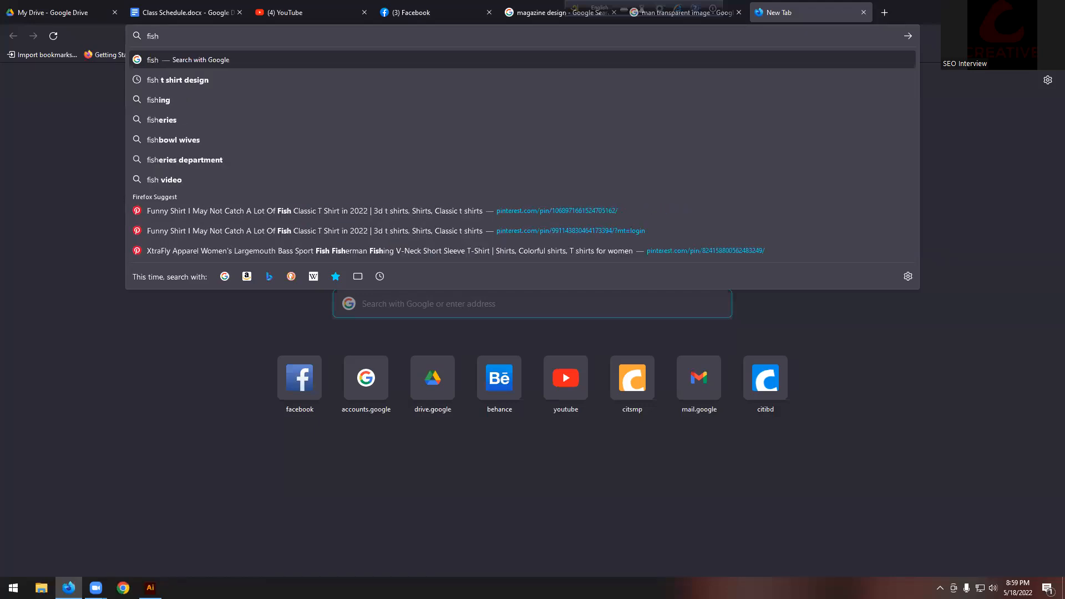
pyautogui.press('Return')
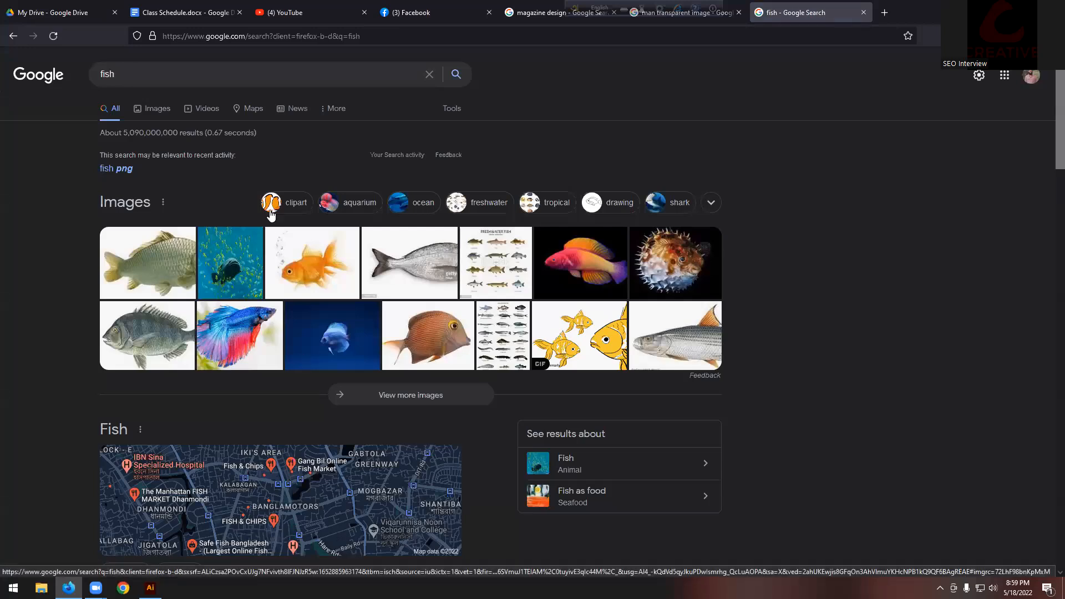
pyautogui.click(147, 73)
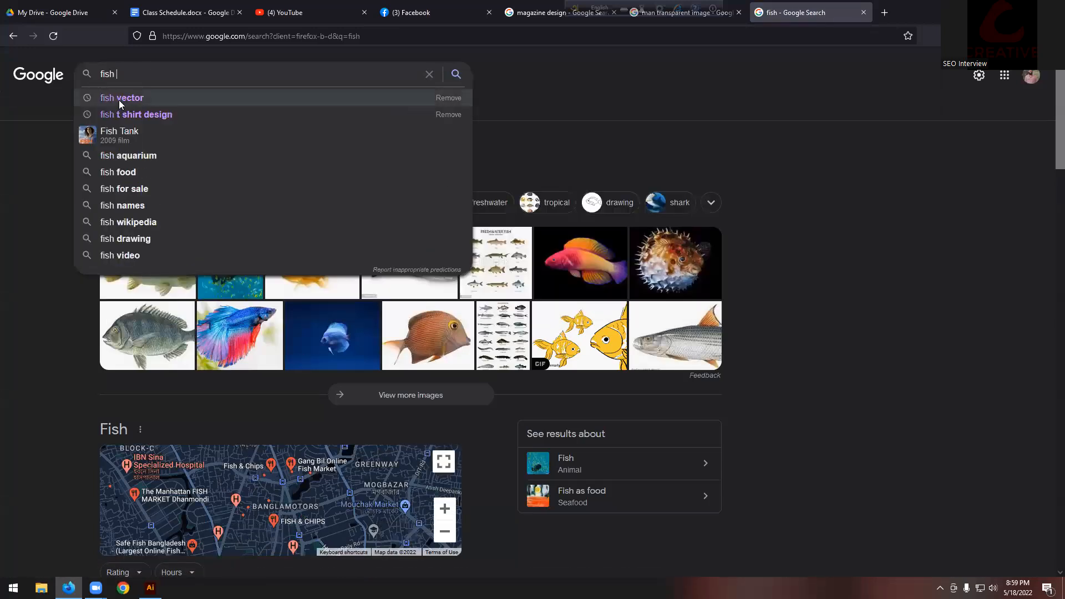
pyautogui.click(119, 99)
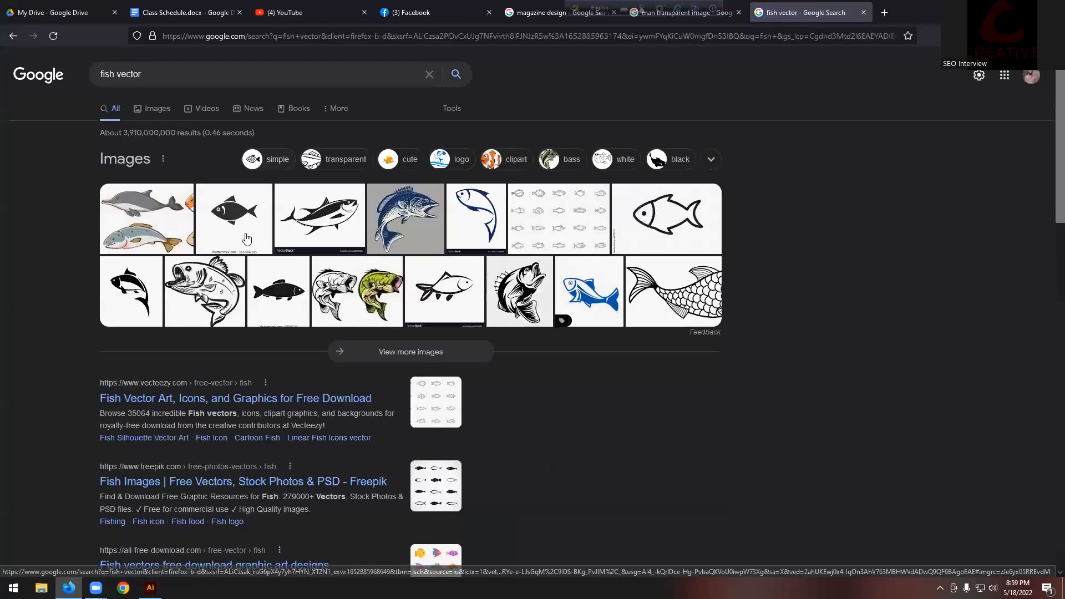
pyautogui.click(228, 222)
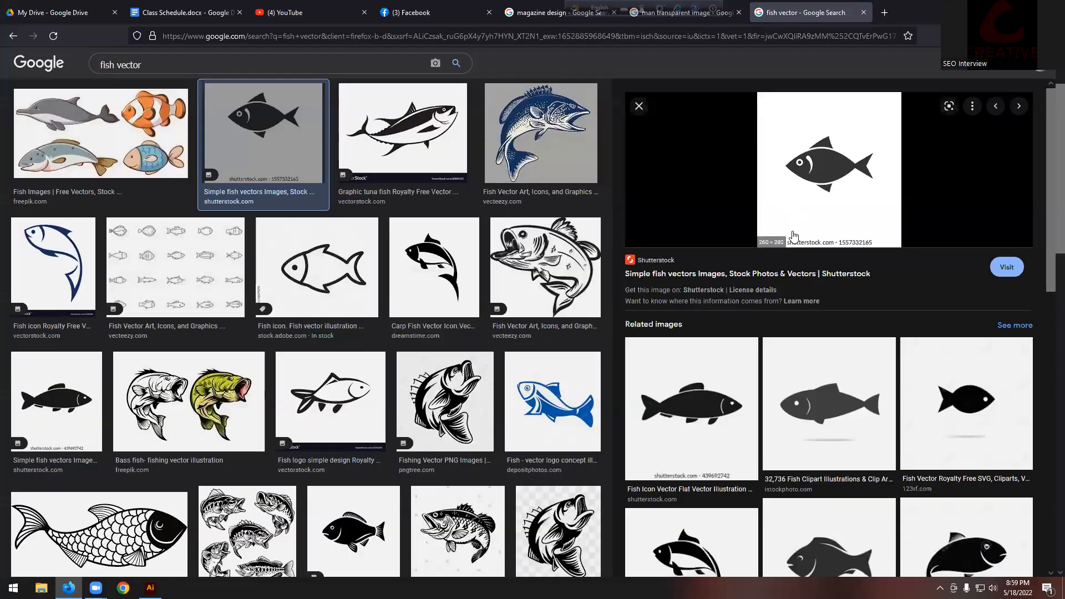
pyautogui.scroll(-2, 738, 422)
pyautogui.click(813, 317)
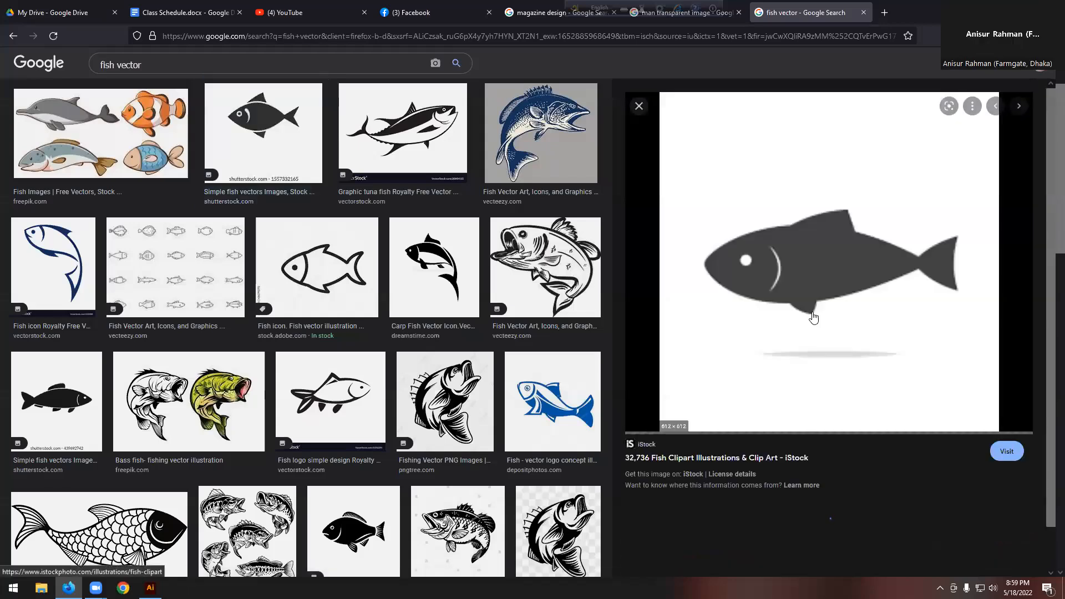
pyautogui.rightClick(783, 261)
pyautogui.click(824, 409)
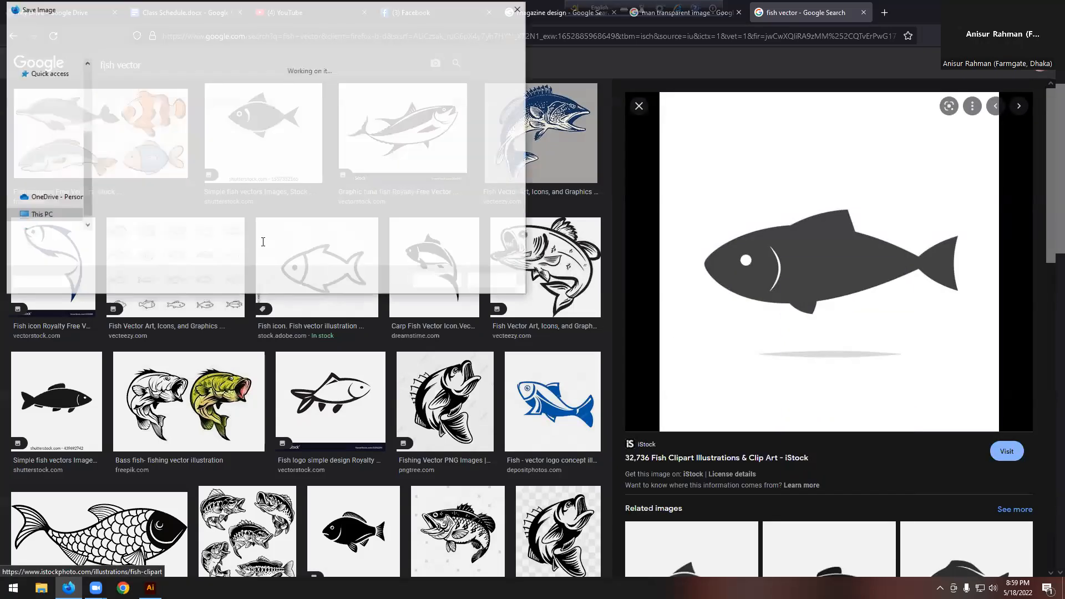
pyautogui.click(423, 282)
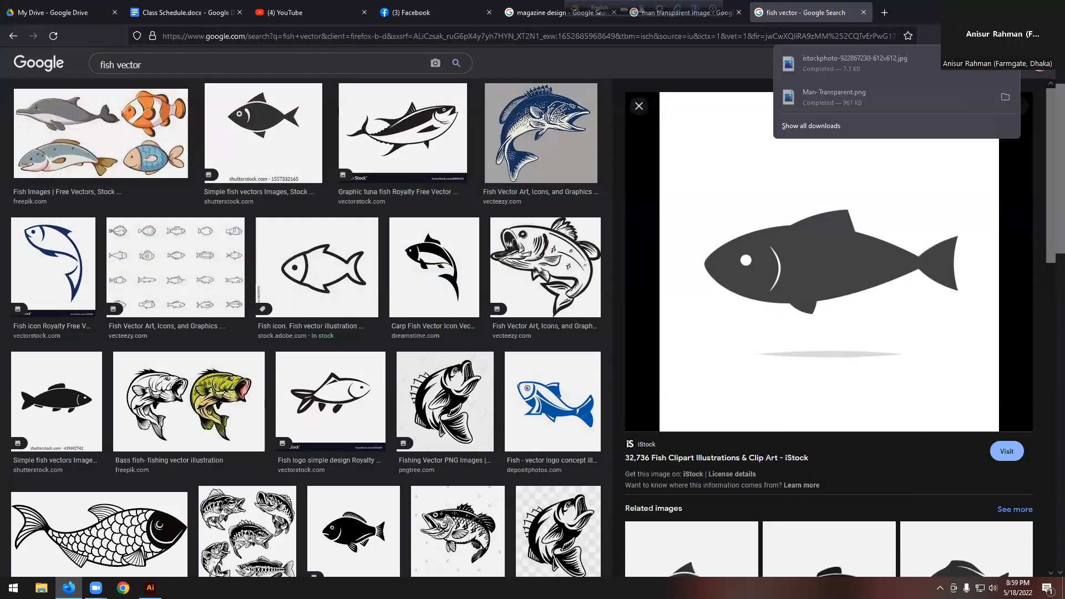
pyautogui.hotkey('alt', 'Tab')
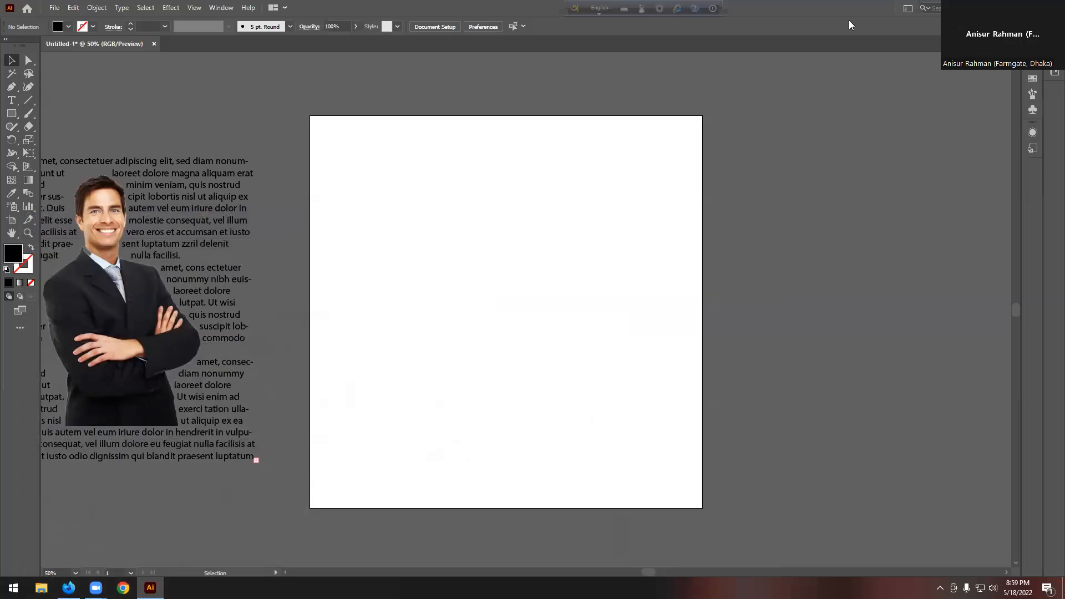
# Step: Import the fish image, Image Trace it with Ignore White, and expand it
pyautogui.press('super+d')
pyautogui.moveTo(105, 58); pyautogui.dragTo(550, 267)
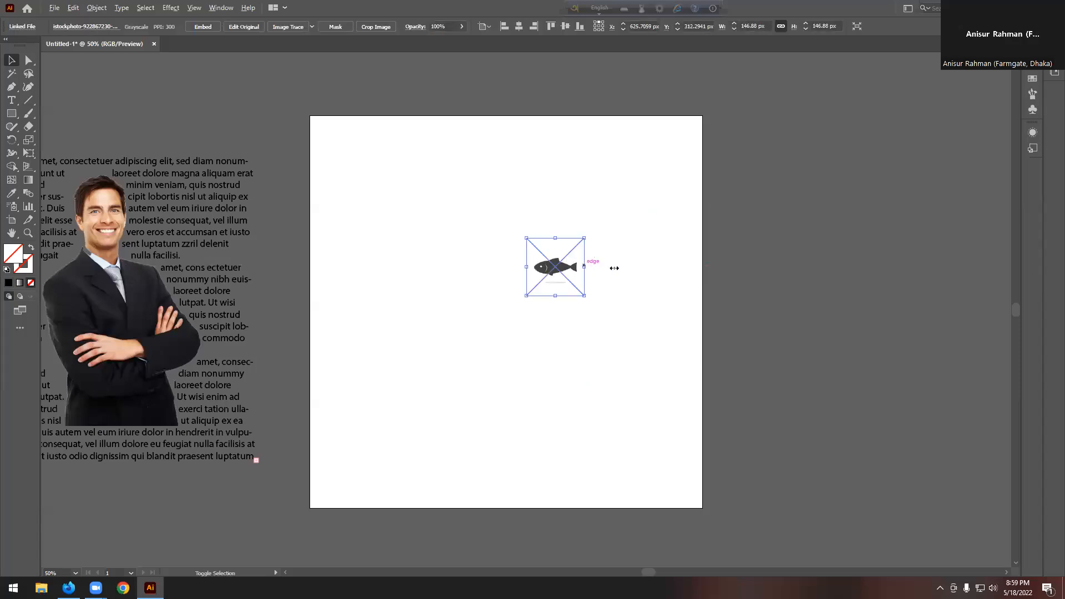
pyautogui.click(286, 28)
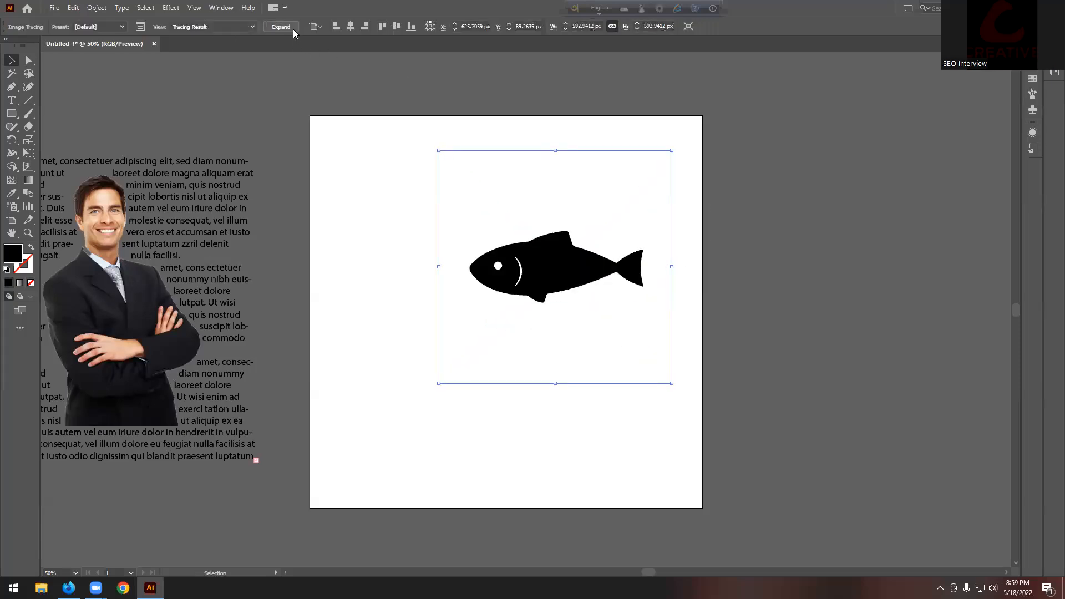
pyautogui.click(144, 26)
pyautogui.click(647, 225)
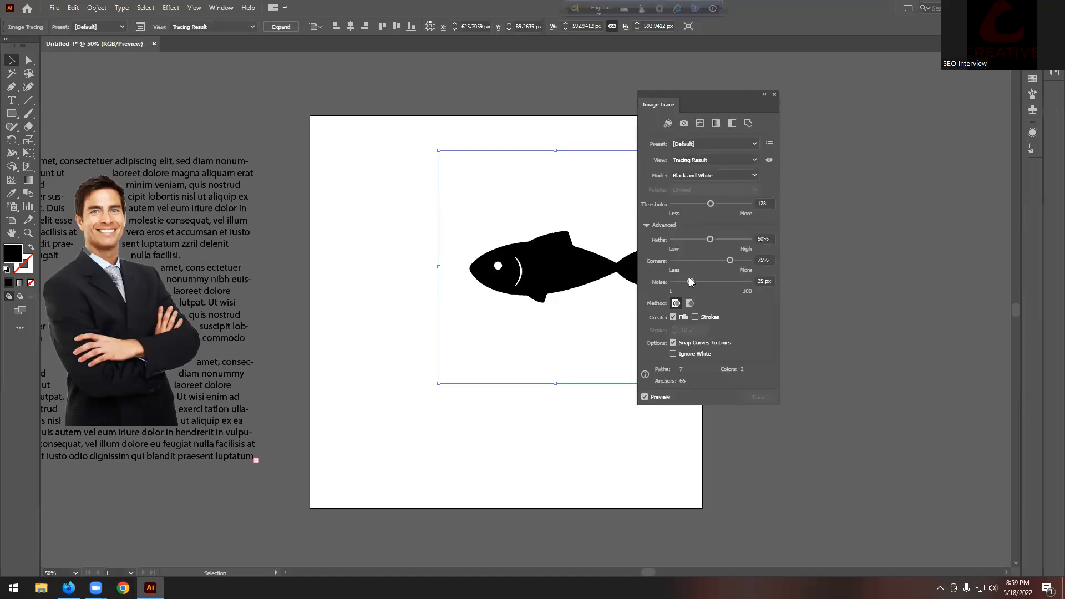
pyautogui.click(674, 354)
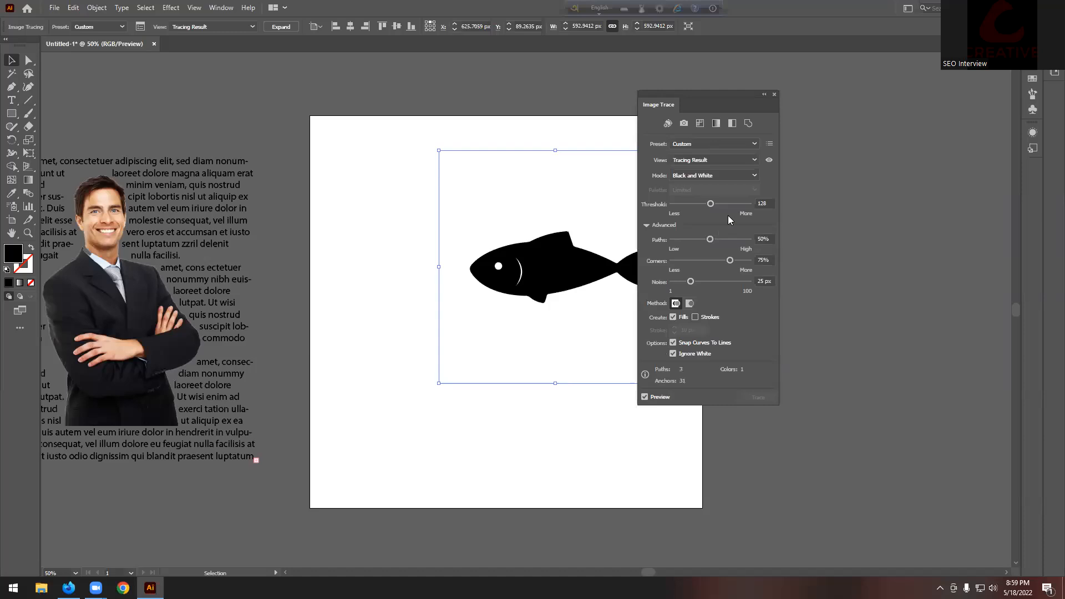
pyautogui.click(774, 94)
pyautogui.click(281, 27)
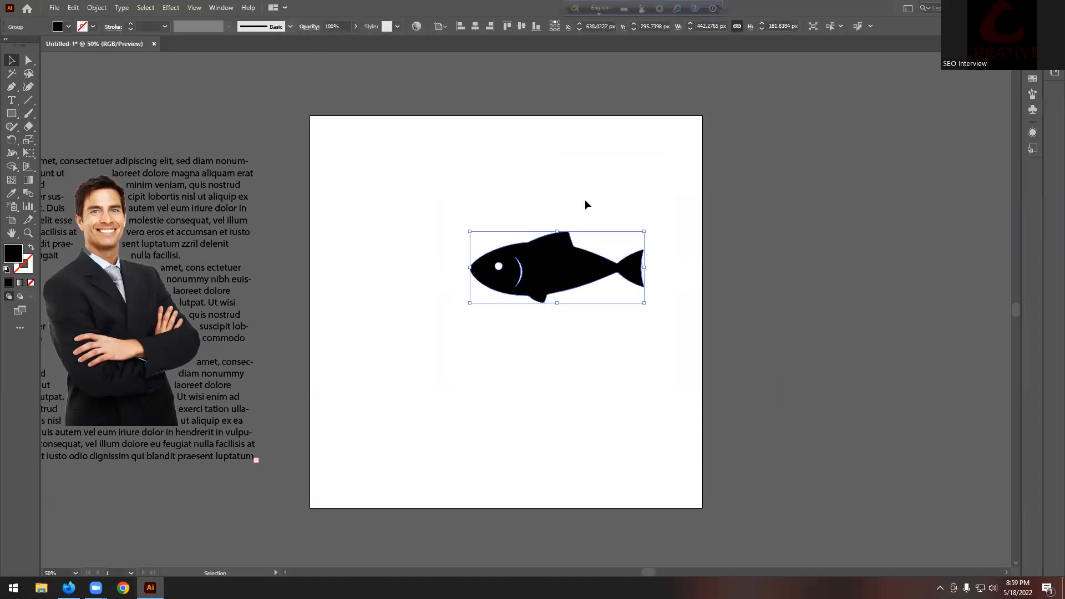
# Step: Move the traced fish off the artboard to the right
pyautogui.moveTo(582, 277); pyautogui.dragTo(842, 297)
pyautogui.scroll(2, 910, 301)
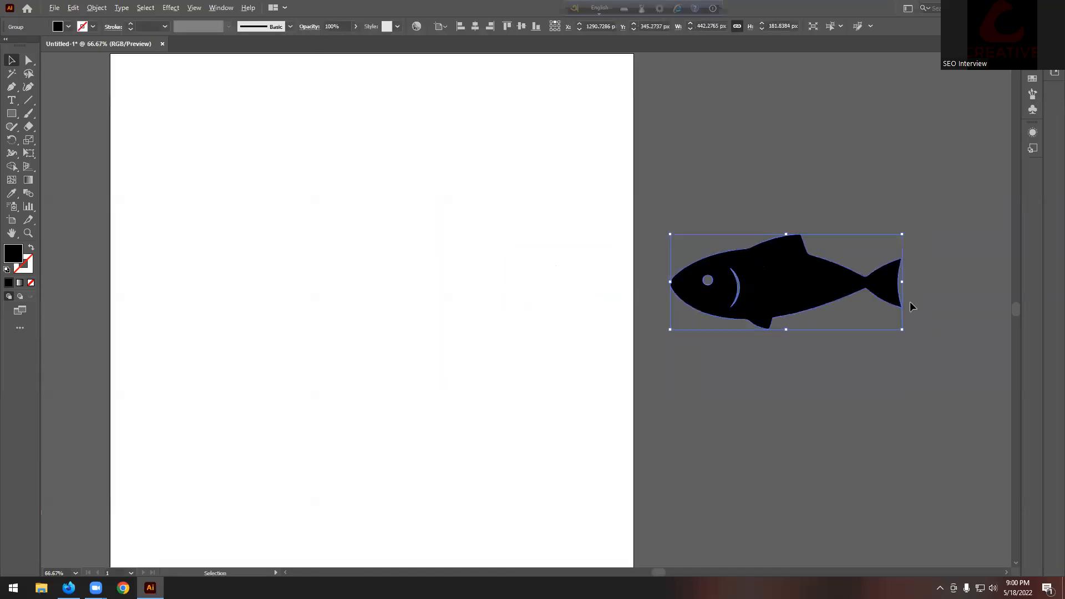
pyautogui.scroll(2, 788, 294)
pyautogui.click(285, 137)
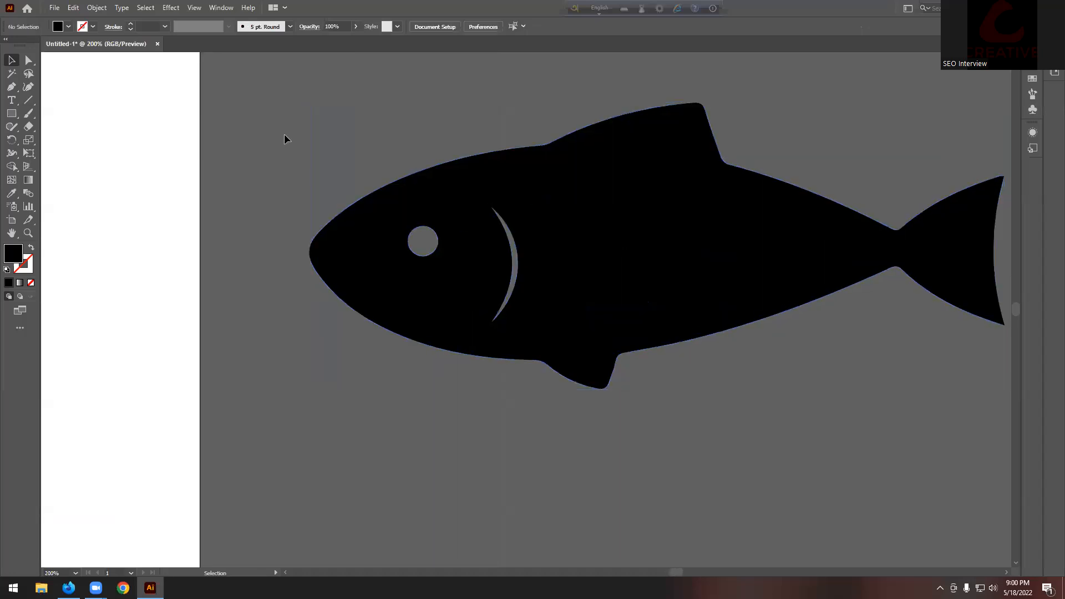
# Step: Begin a Pen outline around the fish head
pyautogui.click(11, 87)
pyautogui.click(539, 196)
pyautogui.click(451, 194)
pyautogui.click(381, 203)
pyautogui.click(391, 242)
pyautogui.click(403, 286)
# Step: Finish the Pen outline around the fish head as a closed path
pyautogui.click(455, 315)
pyautogui.click(497, 333)
pyautogui.click(543, 321)
pyautogui.click(559, 275)
pyautogui.click(539, 197)
# Step: Select the fish and head outline and merge them with the Shape Builder
pyautogui.click(9, 63)
pyautogui.moveTo(297, 140); pyautogui.dragTo(678, 400)
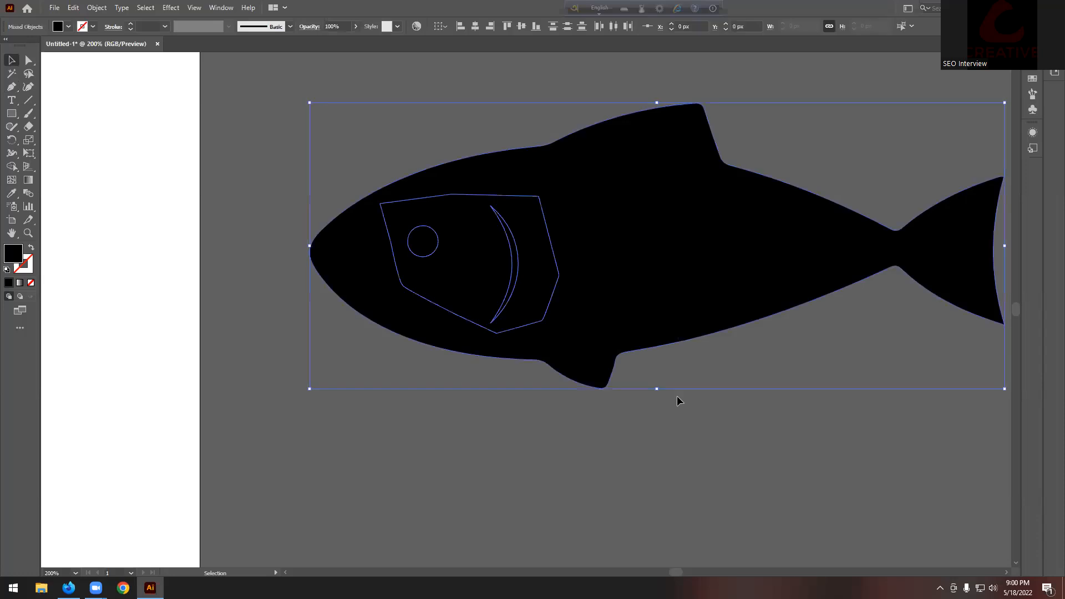
pyautogui.click(11, 166)
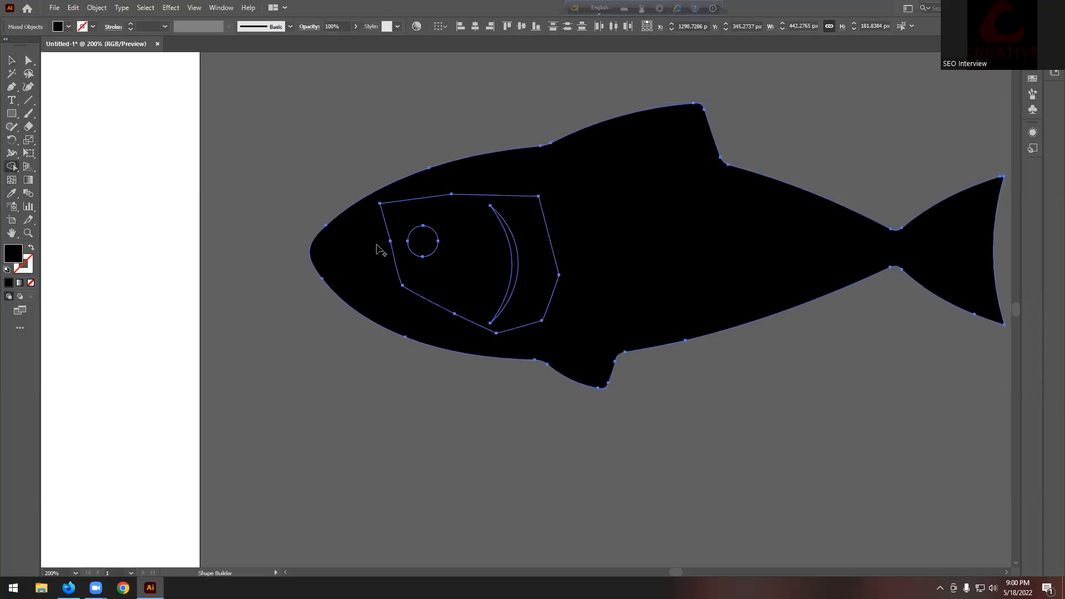
pyautogui.moveTo(497, 250); pyautogui.dragTo(644, 250)
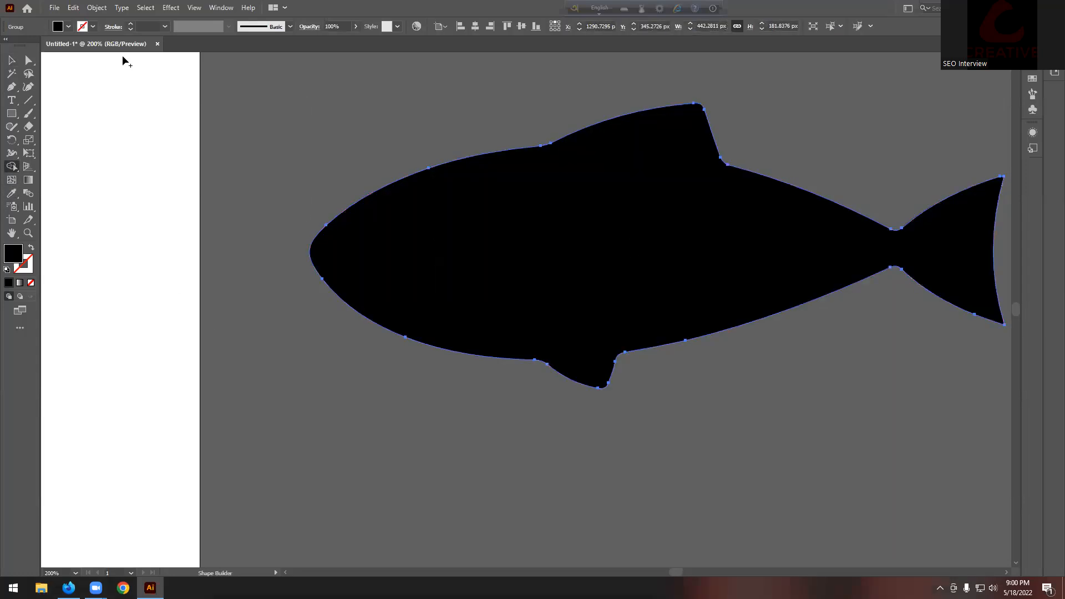
pyautogui.click(12, 61)
# Step: Fill the merged fish shape with red DB0909
pyautogui.doubleClick(12, 253)
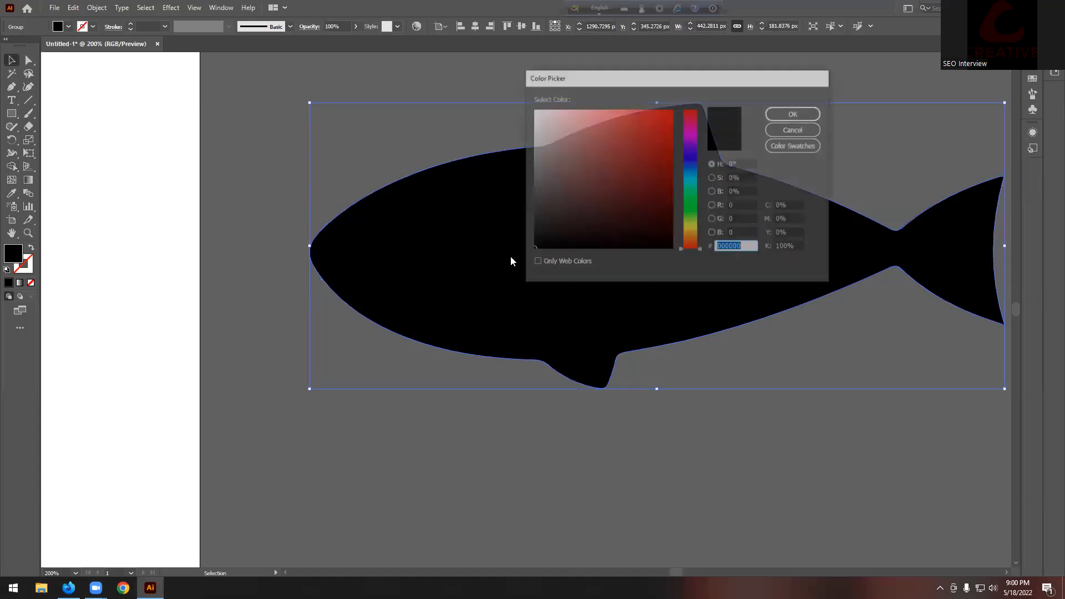
pyautogui.click(667, 128)
pyautogui.click(795, 113)
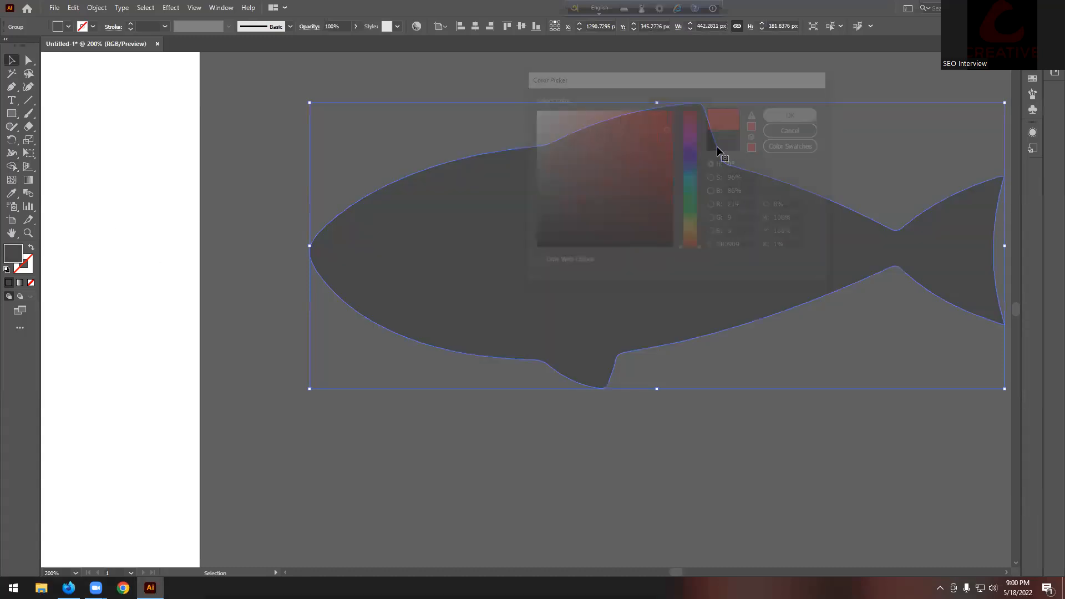
pyautogui.scroll(-1, 298, 312)
pyautogui.scroll(-1, 530, 306)
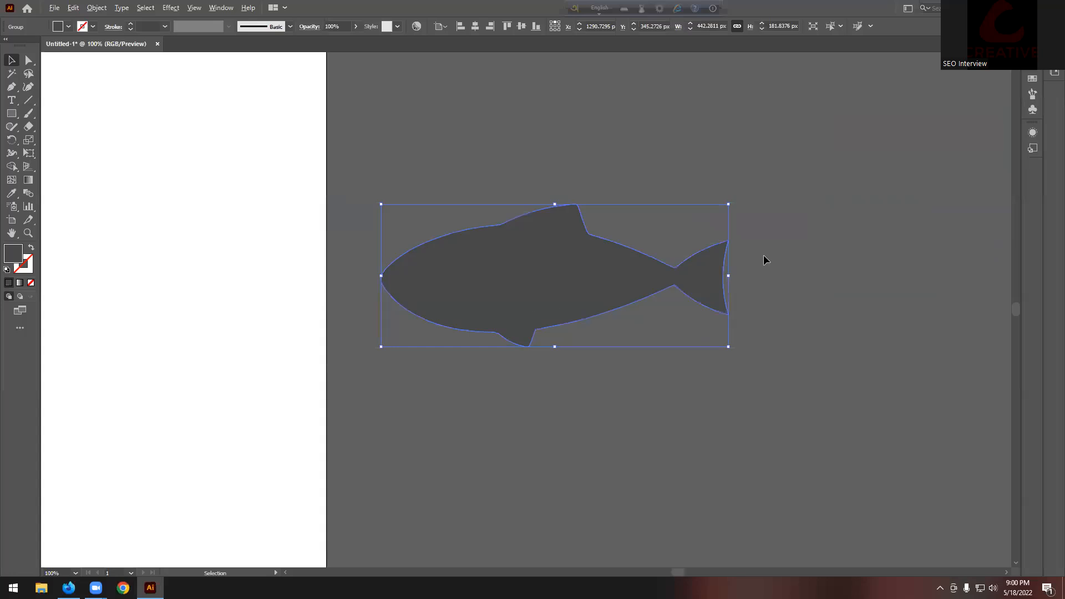
pyautogui.scroll(1, 765, 261)
# Step: Switch the Color panel to RGB mode and view the red fish
pyautogui.click(222, 8)
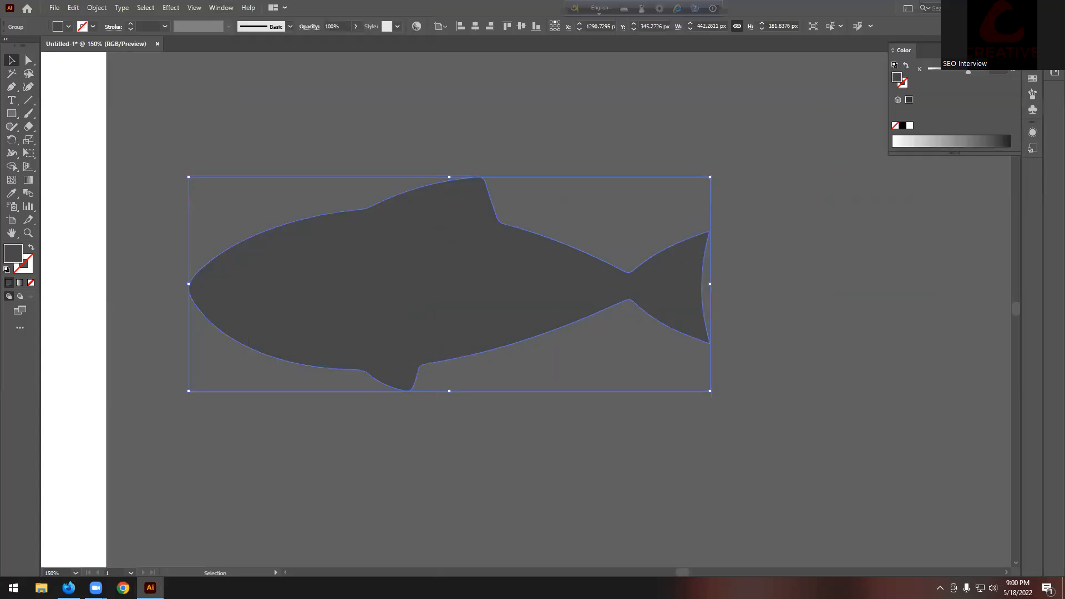
pyautogui.click(722, 78)
pyautogui.click(755, 109)
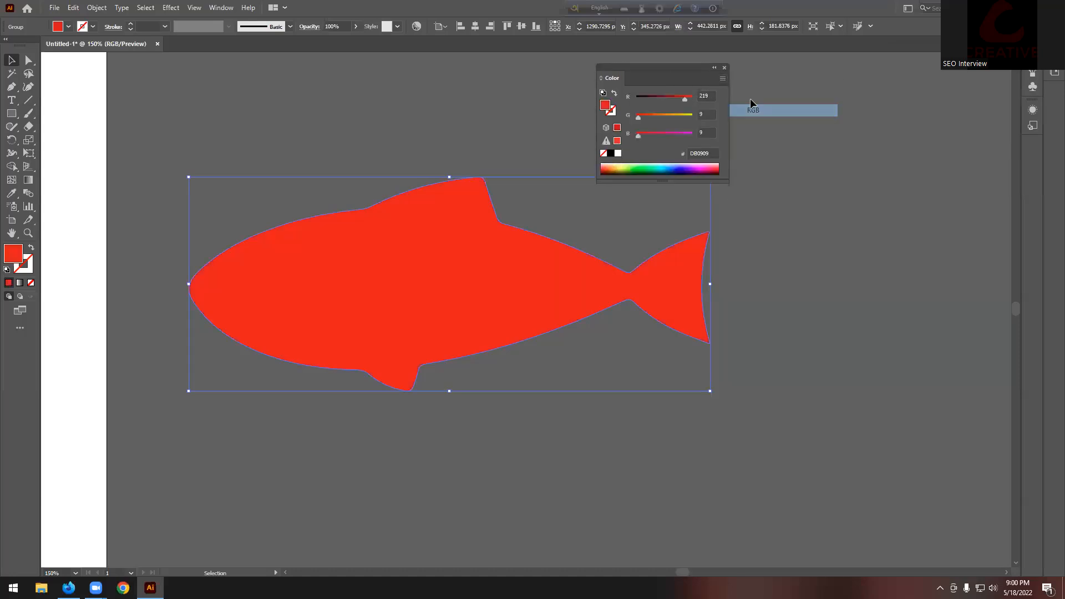
pyautogui.click(461, 123)
pyautogui.click(725, 68)
pyautogui.press('x')
pyautogui.keyDown('alt'); pyautogui.scroll(-2, 586, 261); pyautogui.keyUp('alt')
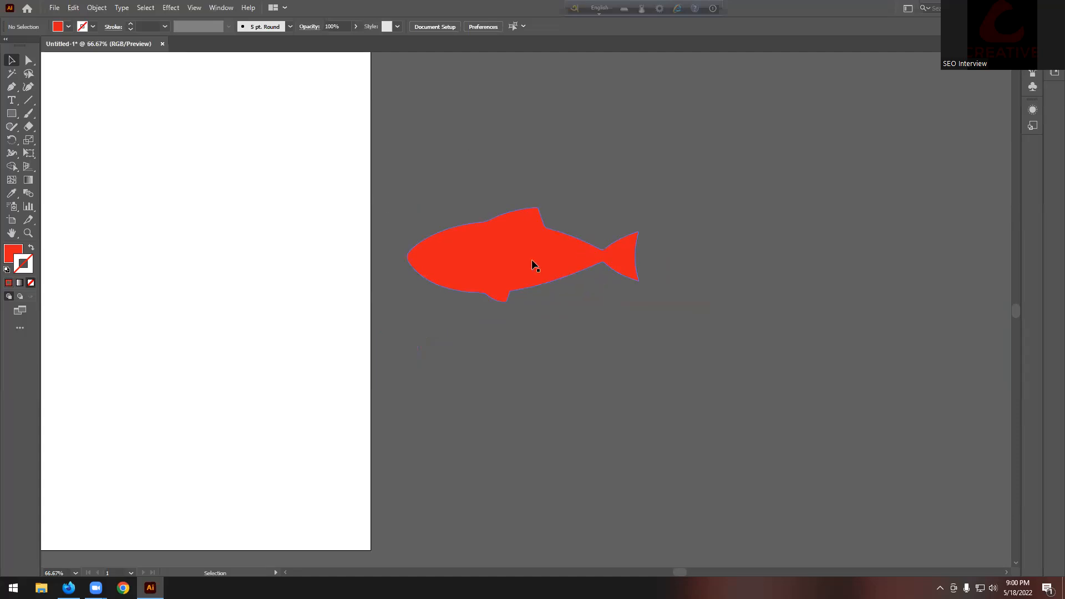
pyautogui.scroll(3, 389, 233)
# Step: Type the Fish text above the fish and set it in the Forte font
pyautogui.click(11, 100)
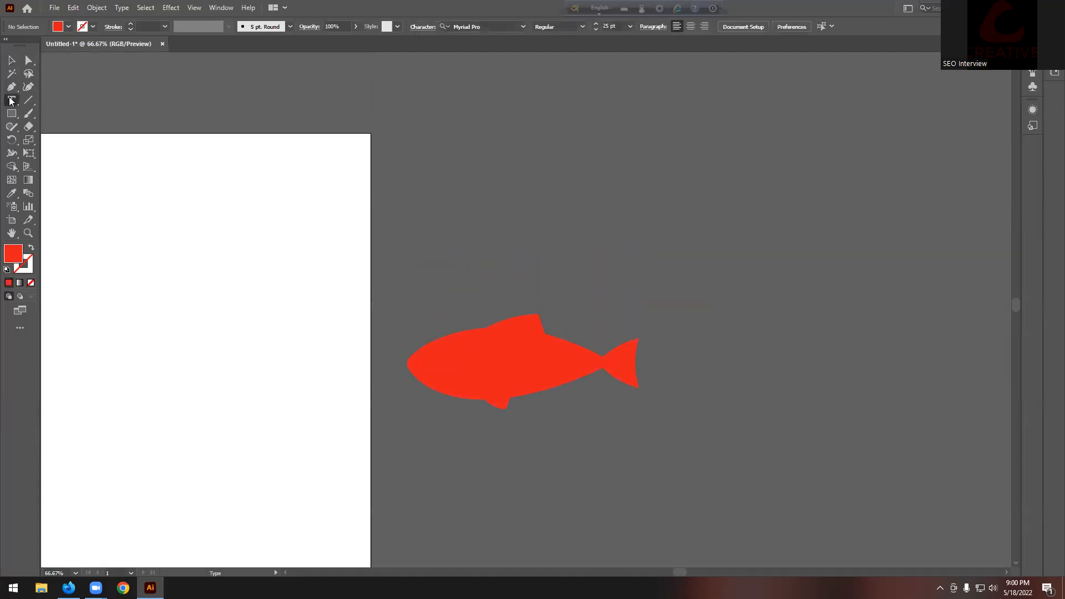
pyautogui.click(522, 246)
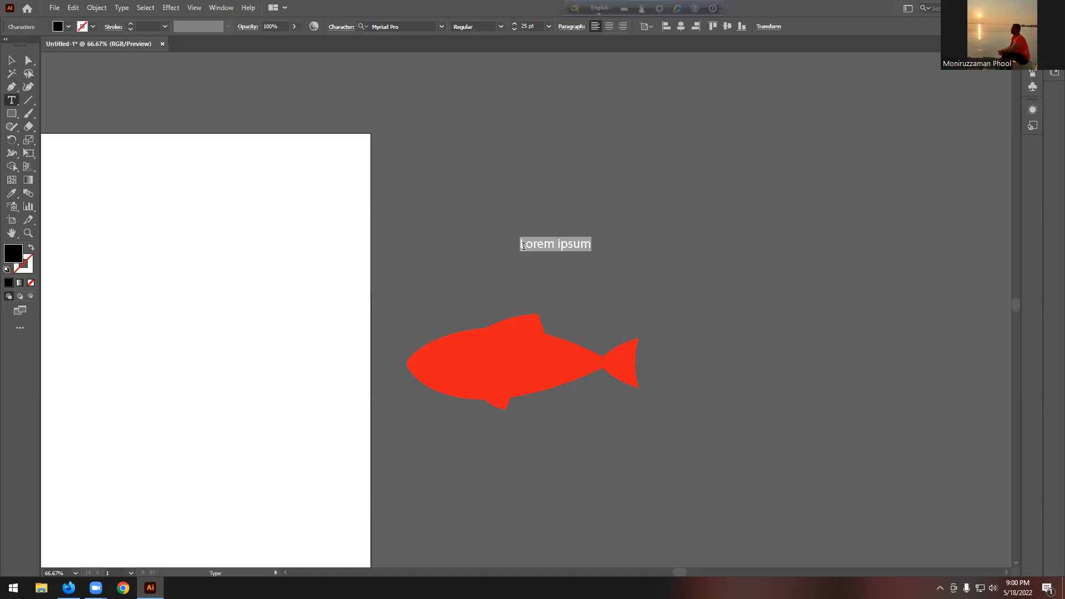
pyautogui.write('FI')
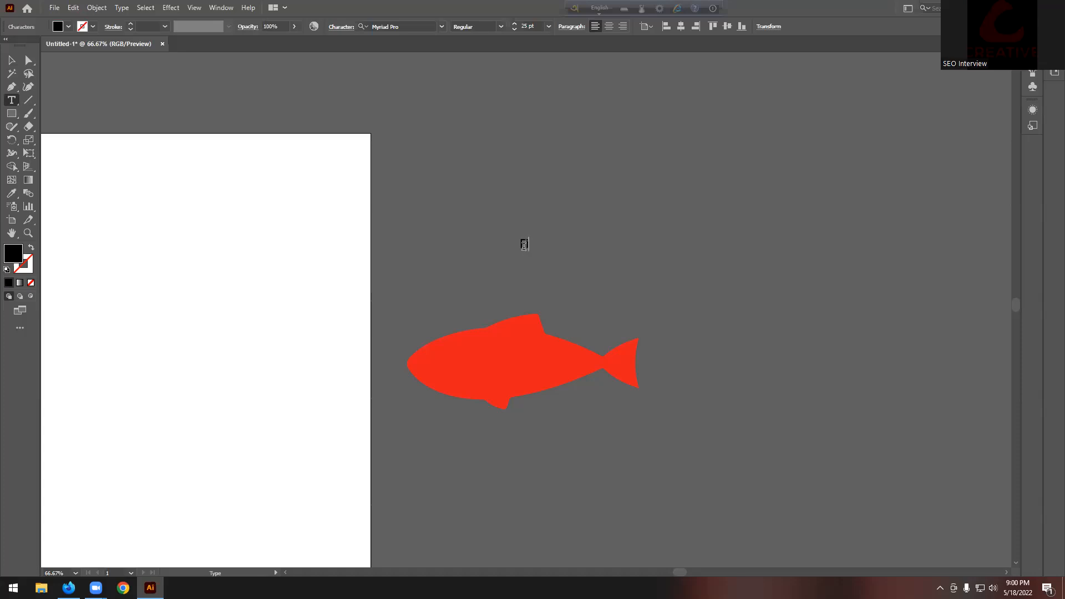
pyautogui.hotkey('ctrl', 'a')
pyautogui.click(443, 28)
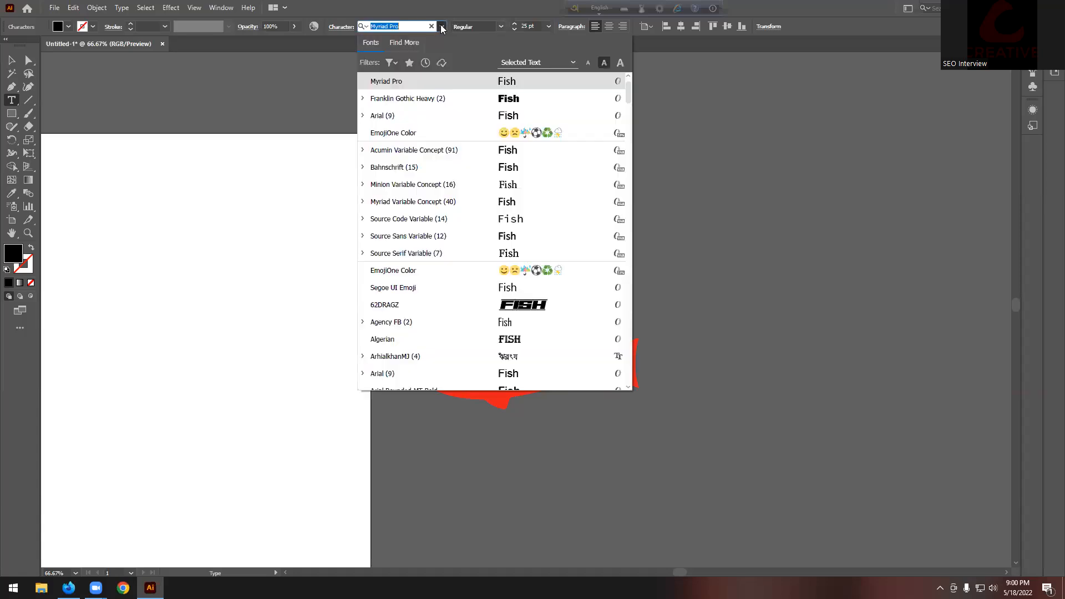
pyautogui.scroll(-5, 548, 285)
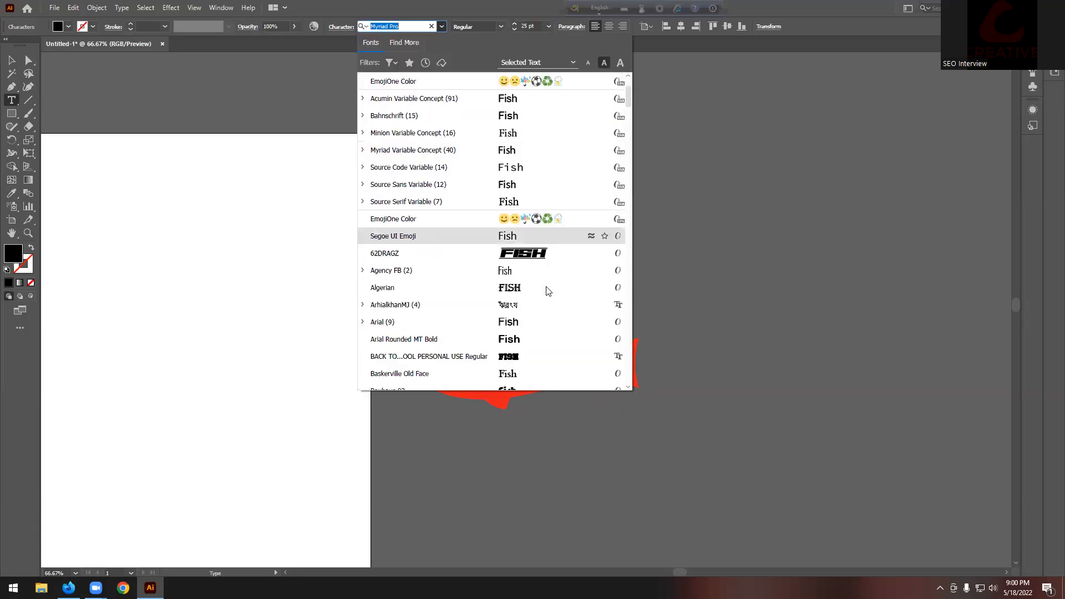
pyautogui.scroll(-13, 526, 245)
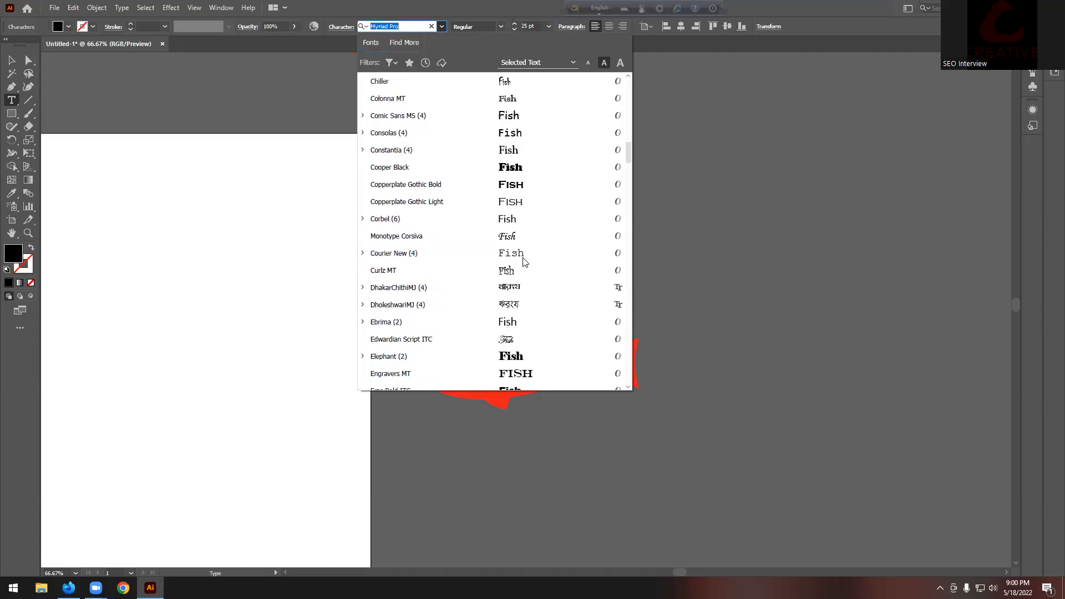
pyautogui.scroll(-3, 525, 237)
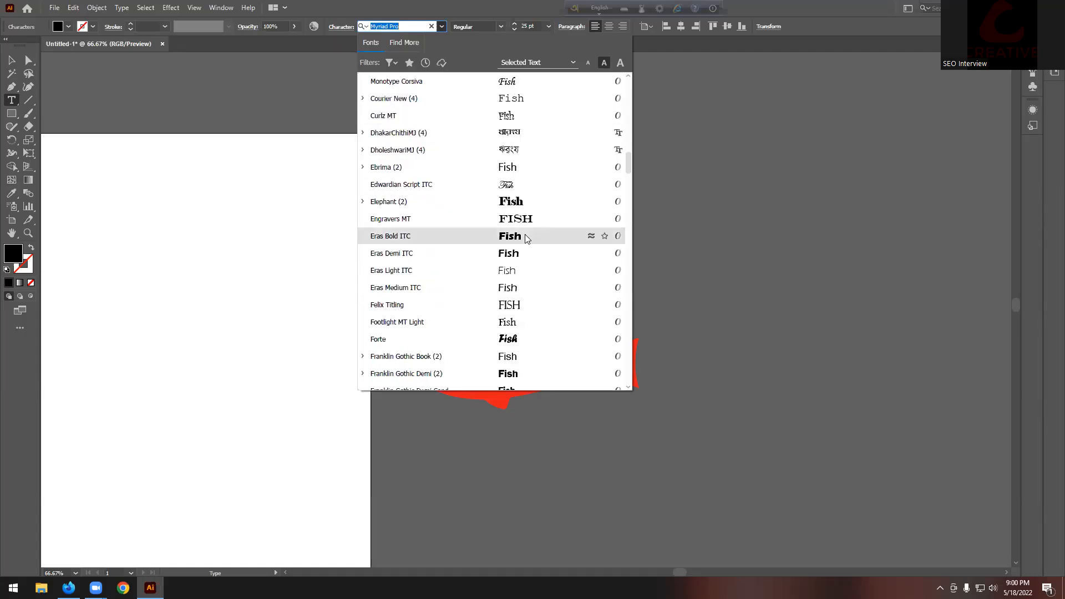
pyautogui.click(527, 339)
# Step: Scale the Fish text up and position it across the red fish
pyautogui.click(11, 60)
pyautogui.moveTo(545, 254); pyautogui.dragTo(621, 300)
pyautogui.moveTo(563, 268); pyautogui.dragTo(637, 239)
pyautogui.moveTo(571, 231); pyautogui.dragTo(524, 360)
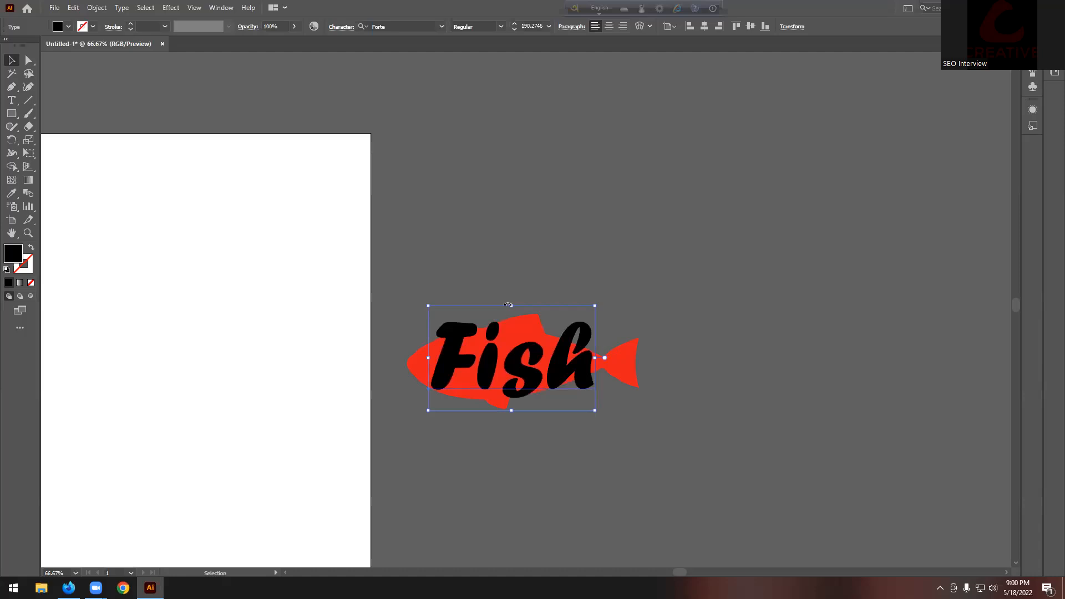
pyautogui.moveTo(511, 306); pyautogui.dragTo(511, 320)
pyautogui.moveTo(521, 364); pyautogui.dragTo(522, 357)
# Step: Bring the red fish shape in front of the Fish text
pyautogui.click(586, 281)
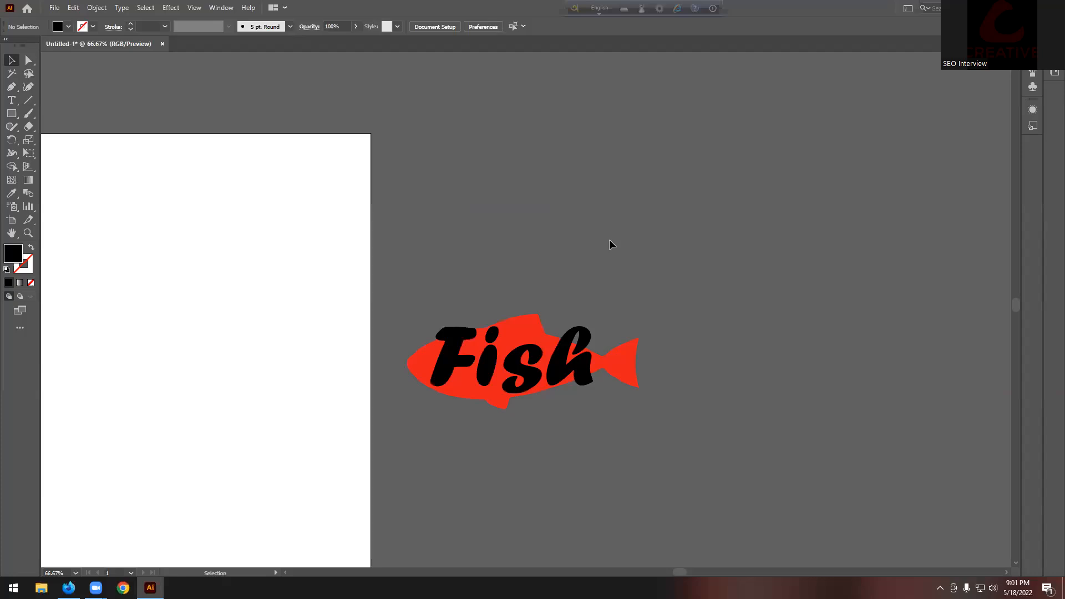
pyautogui.click(634, 358)
pyautogui.rightClick(633, 356)
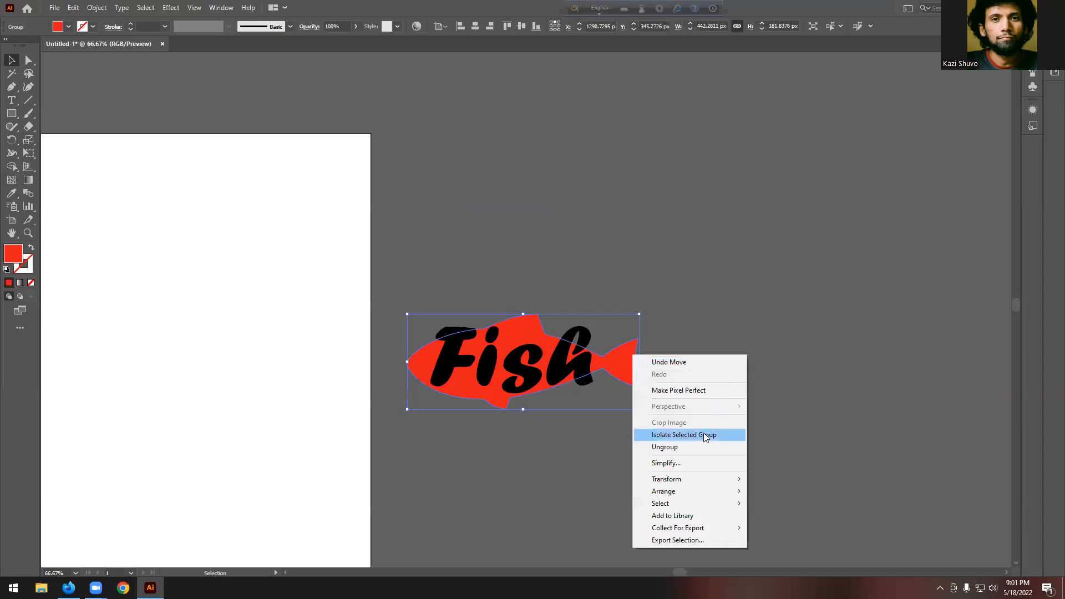
pyautogui.moveTo(691, 491)
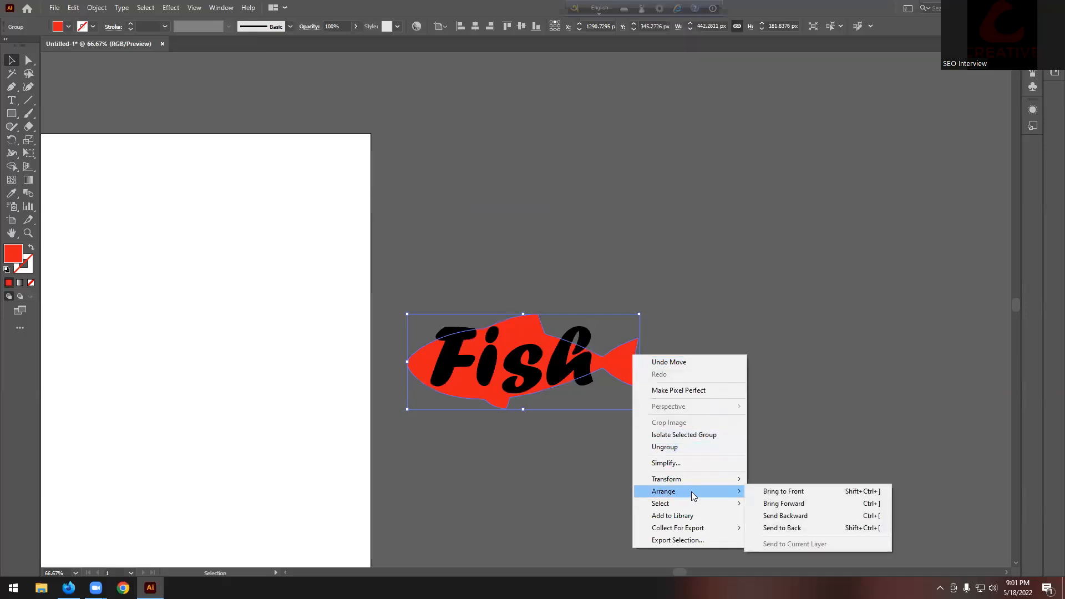
pyautogui.click(783, 491)
pyautogui.click(732, 372)
# Step: Marquee-select both the red fish and the Fish text
pyautogui.moveTo(470, 374); pyautogui.dragTo(383, 438)
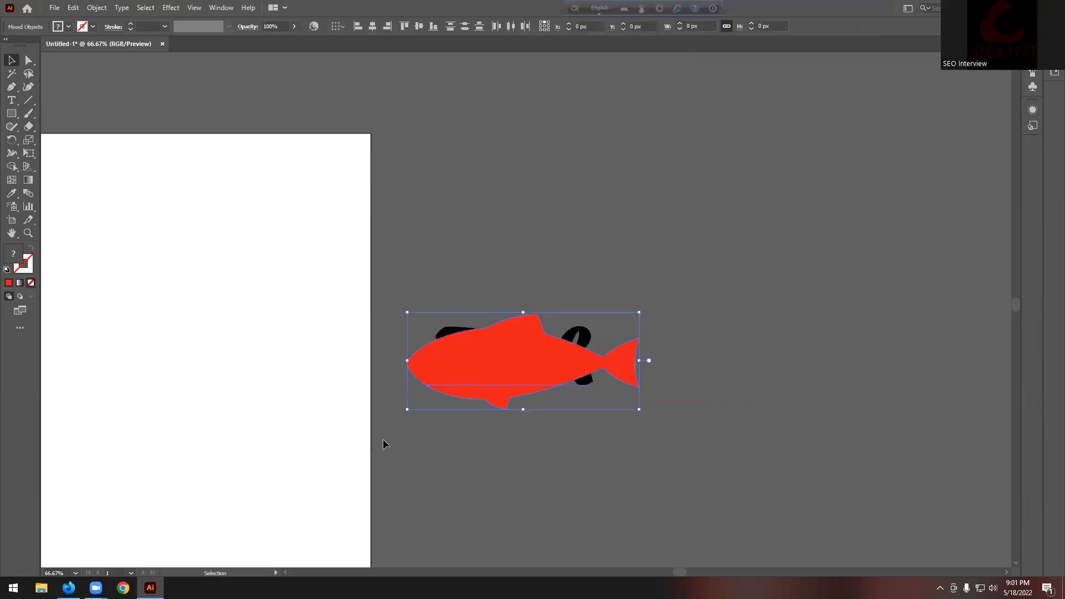
pyautogui.click(105, 8)
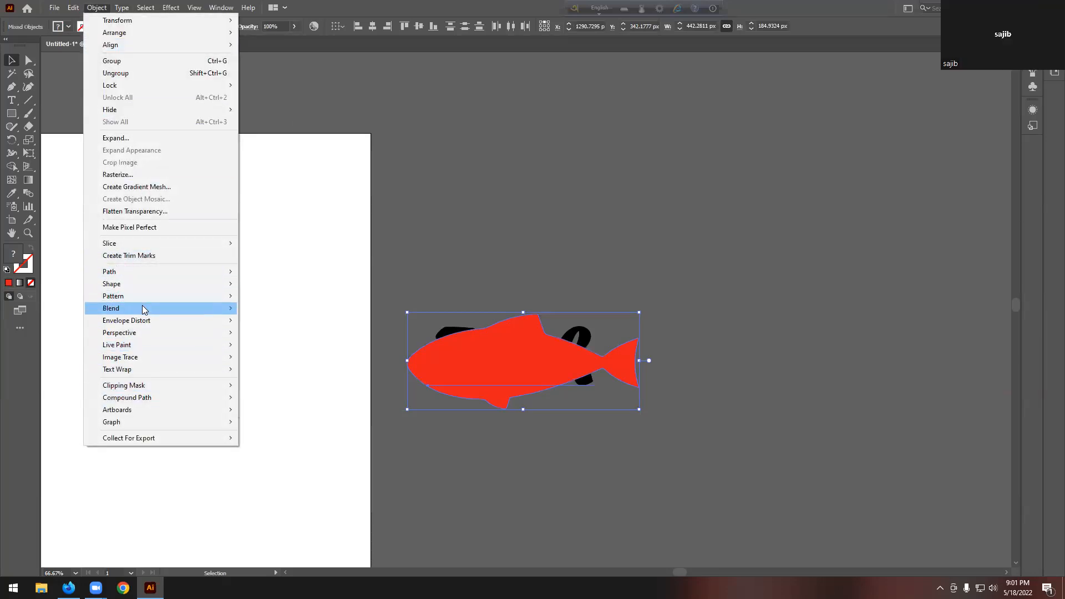
pyautogui.moveTo(146, 325)
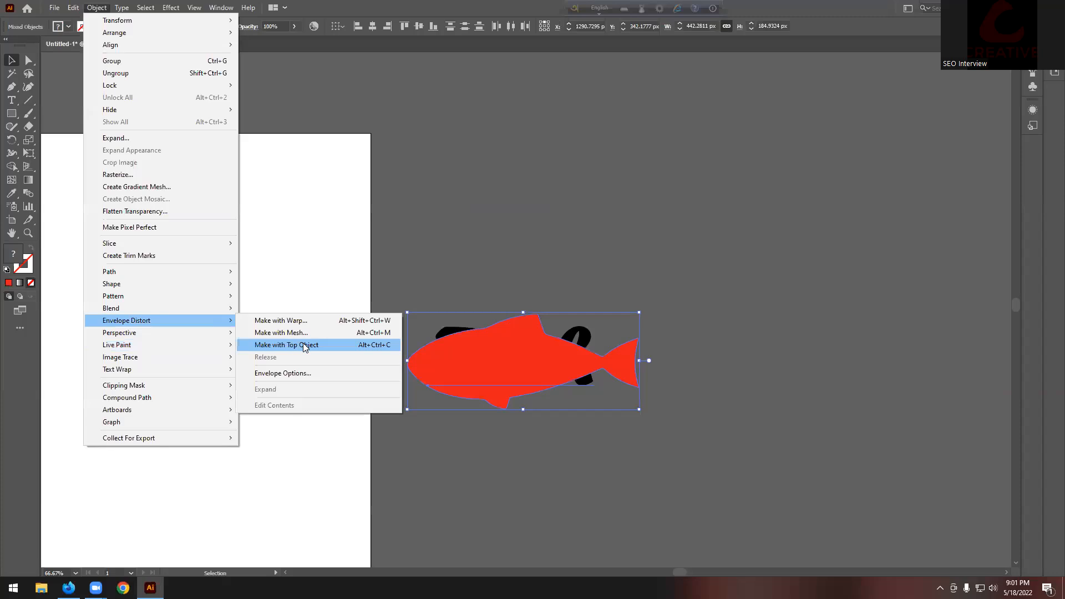
pyautogui.click(545, 266)
pyautogui.click(489, 336)
pyautogui.click(613, 322)
pyautogui.click(588, 340)
pyautogui.moveTo(643, 277); pyautogui.dragTo(469, 446)
# Step: Apply Envelope Distort > Make with Top Object to warp Fish into the fish
pyautogui.click(97, 8)
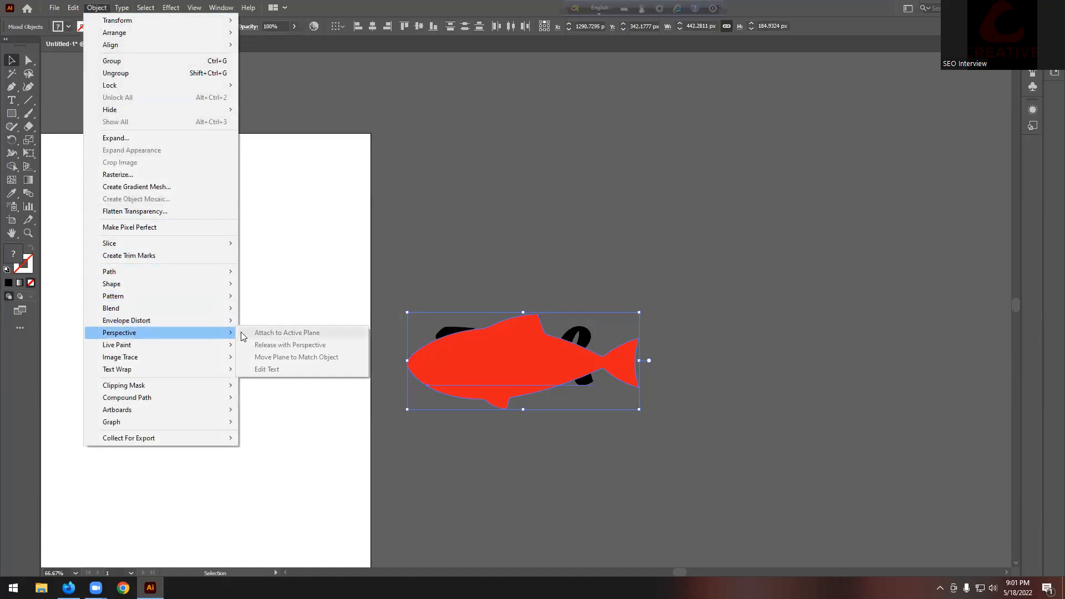
pyautogui.moveTo(186, 326)
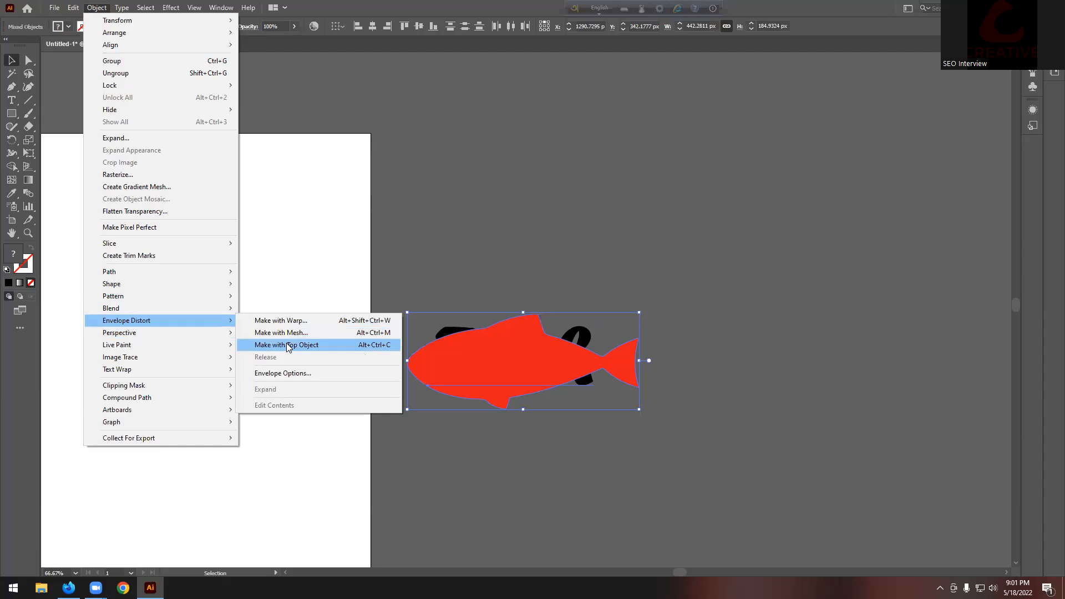
pyautogui.click(312, 348)
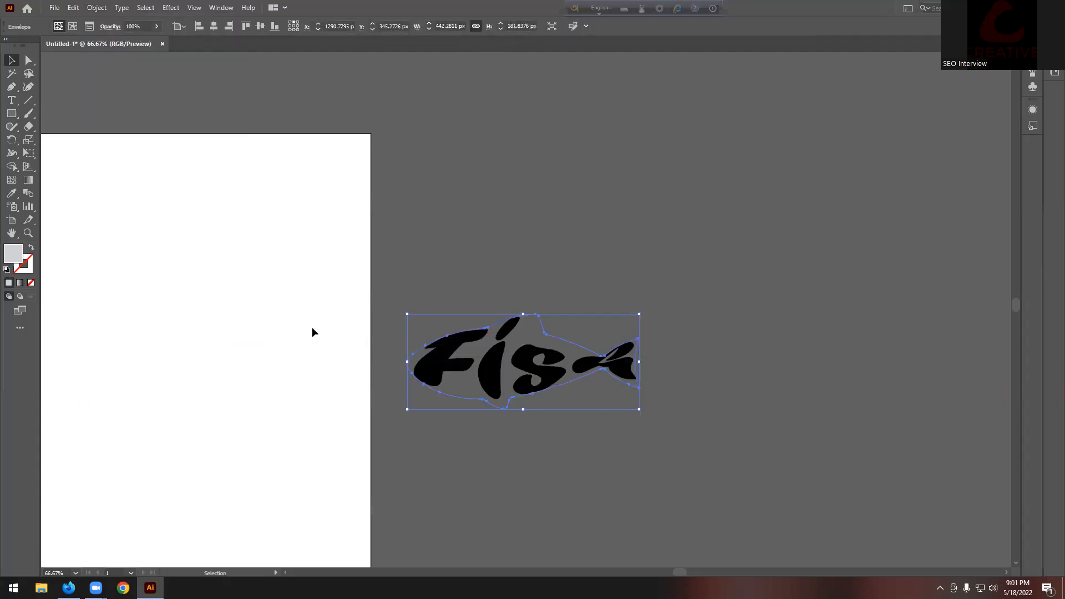
pyautogui.click(582, 257)
pyautogui.scroll(-2, 583, 266)
pyautogui.scroll(-2, 531, 385)
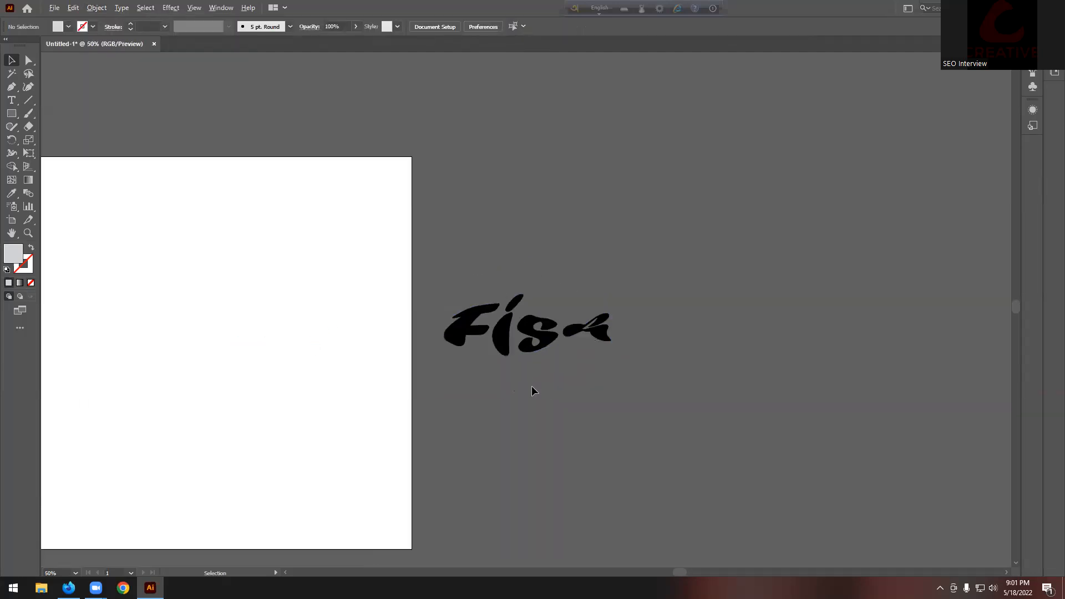
pyautogui.scroll(1, 503, 385)
# Step: Undo the fish envelope's move and then the envelope distortion itself
pyautogui.moveTo(572, 341); pyautogui.dragTo(601, 245)
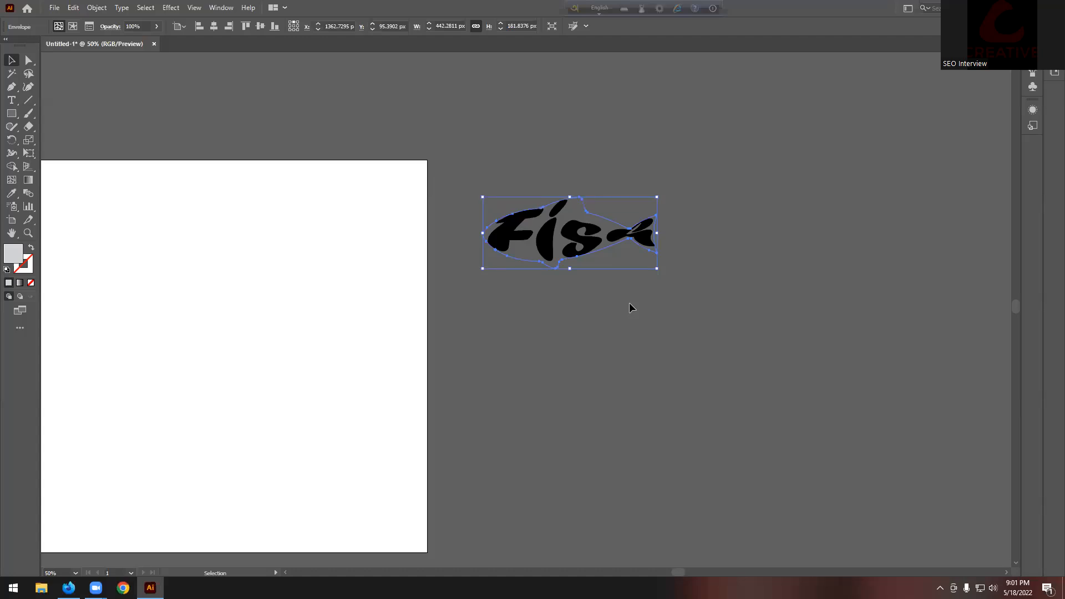
pyautogui.press('a')
pyautogui.hotkey('ctrl', 'z')
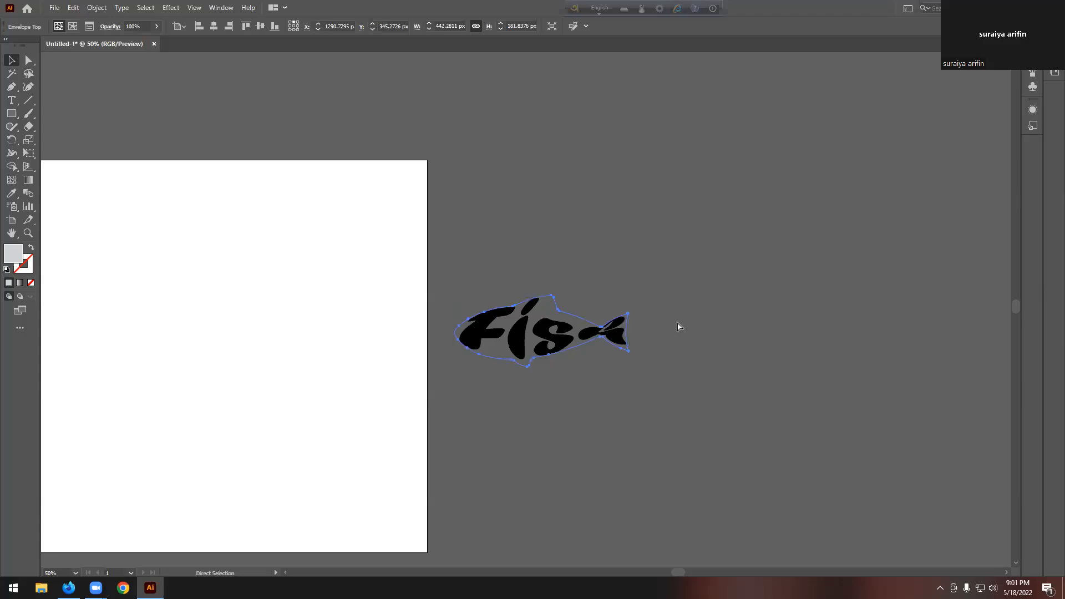
pyautogui.hotkey('ctrl', 'z')
# Step: Send the red fish group behind the Fish text using Arrange
pyautogui.click(683, 271)
pyautogui.click(512, 322)
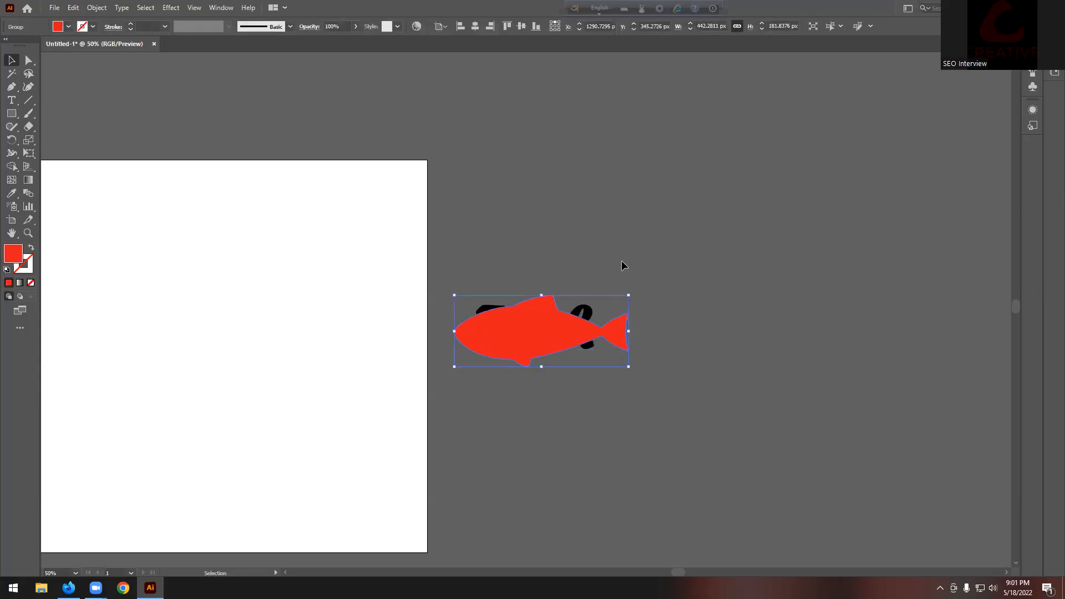
pyautogui.rightClick(542, 328)
pyautogui.moveTo(600, 464)
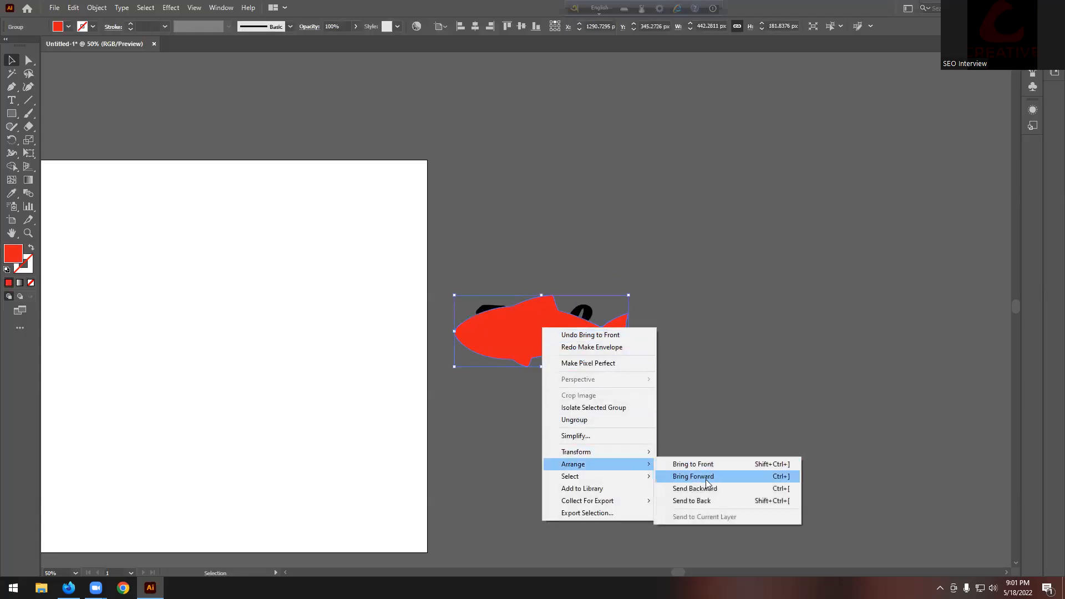
pyautogui.click(699, 500)
# Step: Bring the red fish group back in front of the Fish text using Arrange
pyautogui.click(623, 322)
pyautogui.click(564, 344)
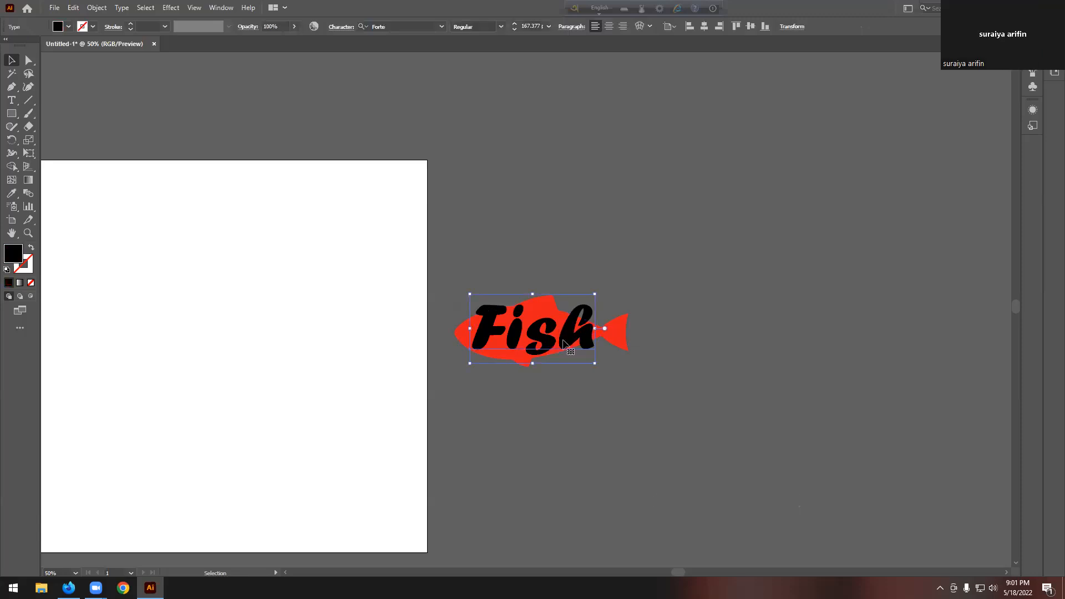
pyautogui.scroll(3, 560, 342)
pyautogui.scroll(-1, 416, 312)
pyautogui.click(622, 304)
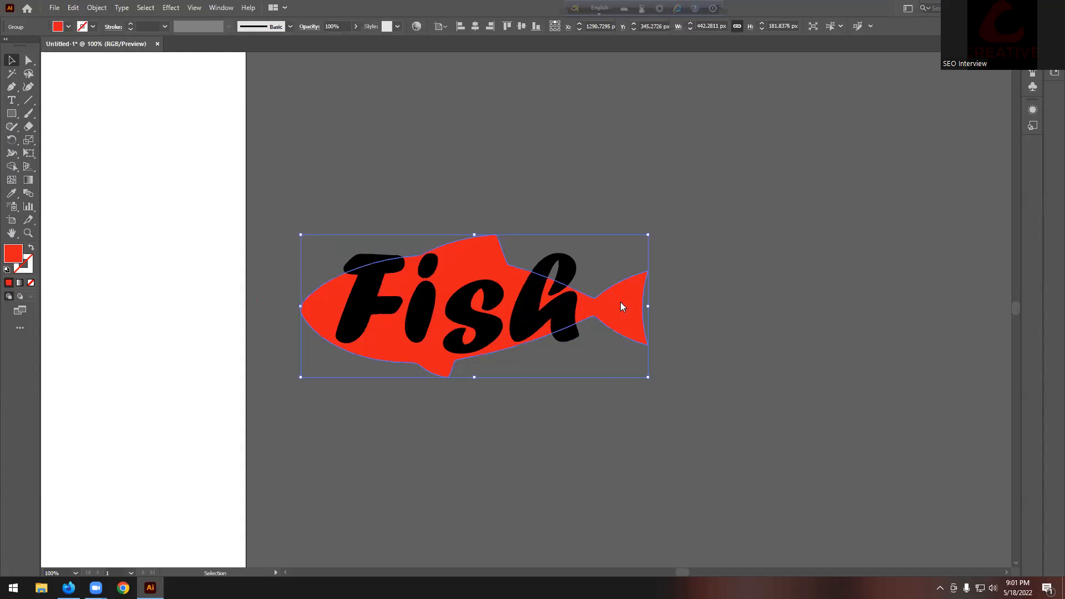
pyautogui.rightClick(620, 302)
pyautogui.moveTo(671, 434)
pyautogui.click(772, 437)
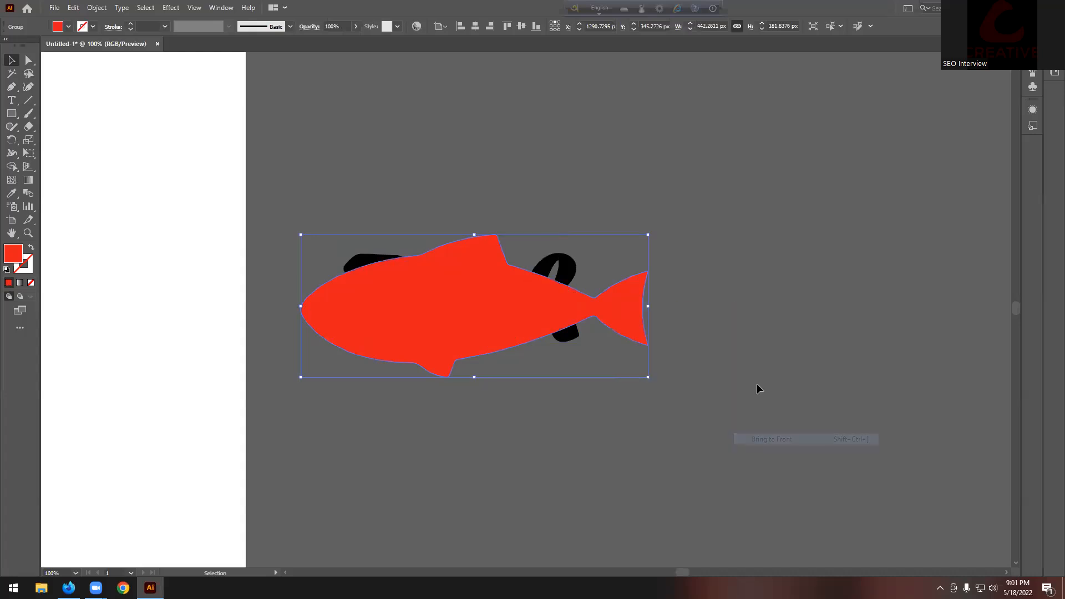
# Step: Select all and warp the Fish text into the fish with Envelope Distort > Make with Top Object
pyautogui.click(695, 197)
pyautogui.hotkey('ctrl', 'a')
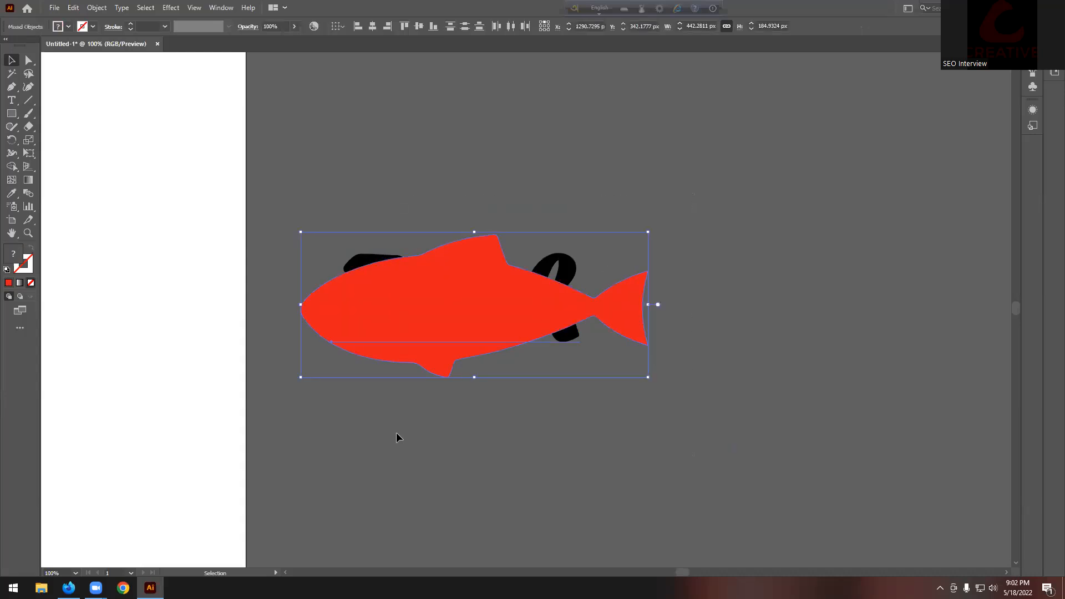
pyautogui.click(97, 8)
pyautogui.moveTo(164, 321)
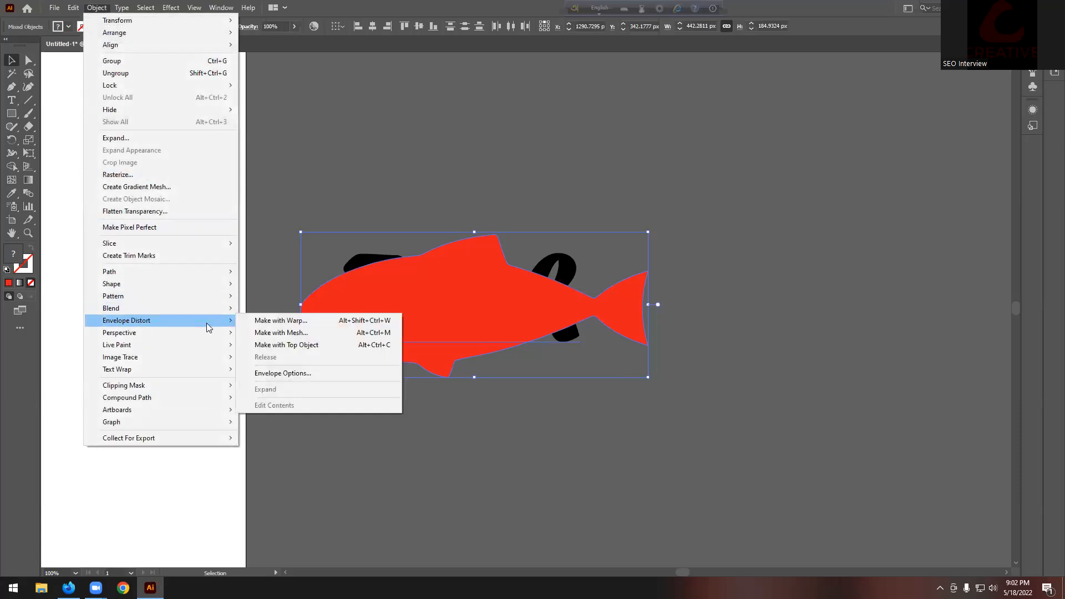
pyautogui.click(323, 344)
# Step: Undo the envelope distortion again with Ctrl+Z and deselect everything
pyautogui.click(550, 185)
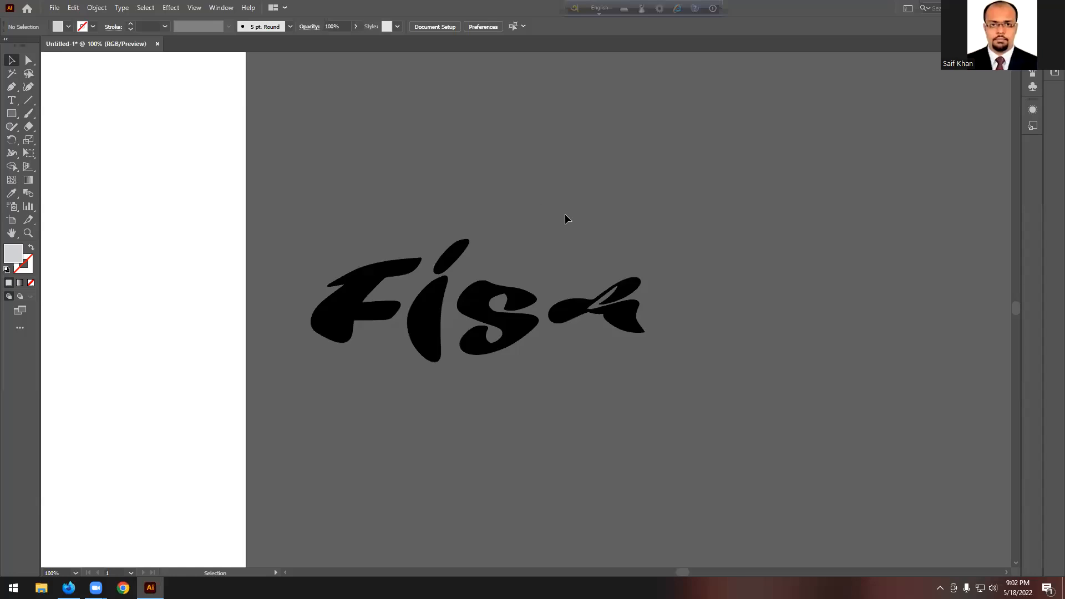
pyautogui.scroll(-4, 565, 214)
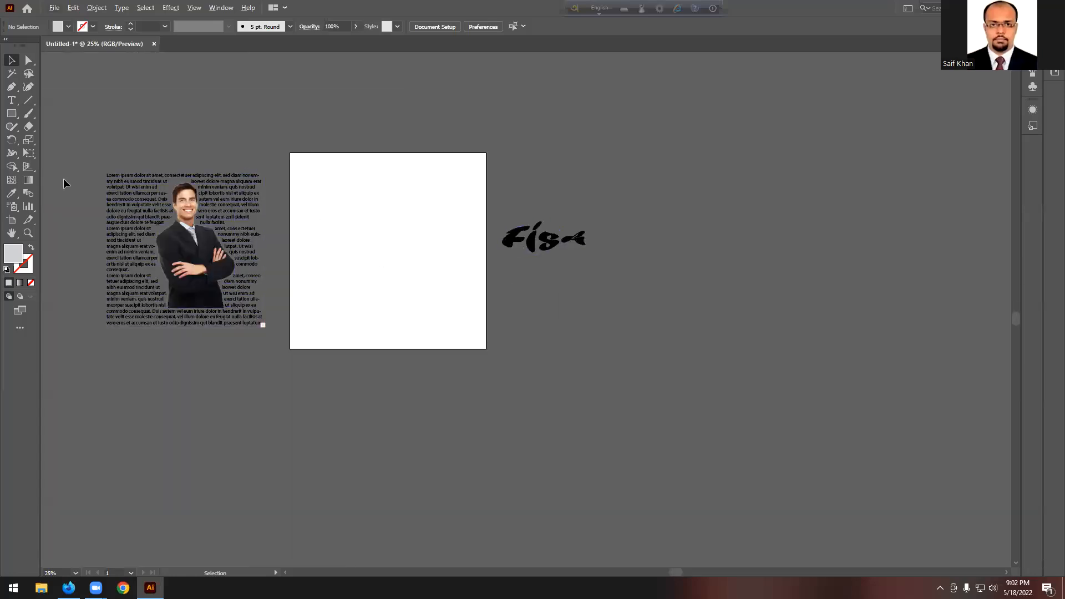
pyautogui.scroll(1, 64, 179)
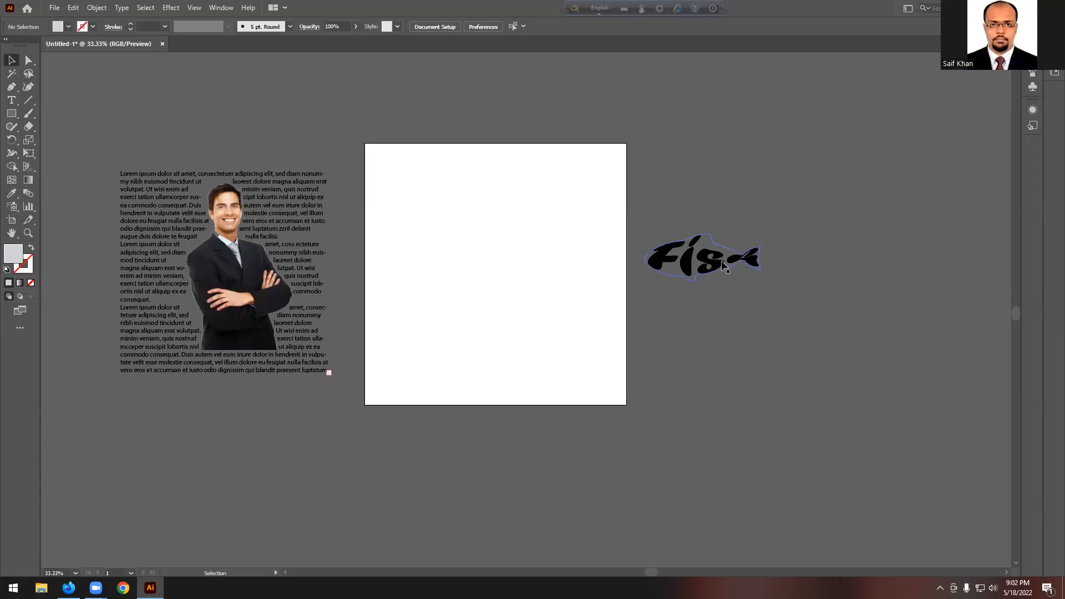
pyautogui.scroll(3, 817, 256)
pyautogui.hotkey('ctrl', 'z')
pyautogui.click(625, 188)
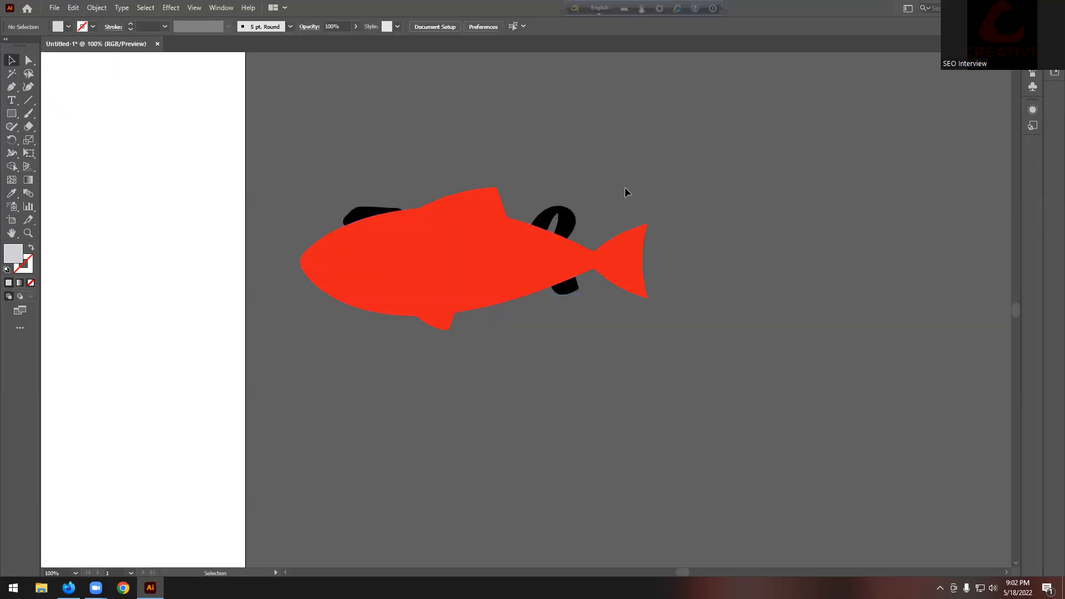
pyautogui.moveTo(209, 144); pyautogui.dragTo(602, 392)
pyautogui.click(97, 7)
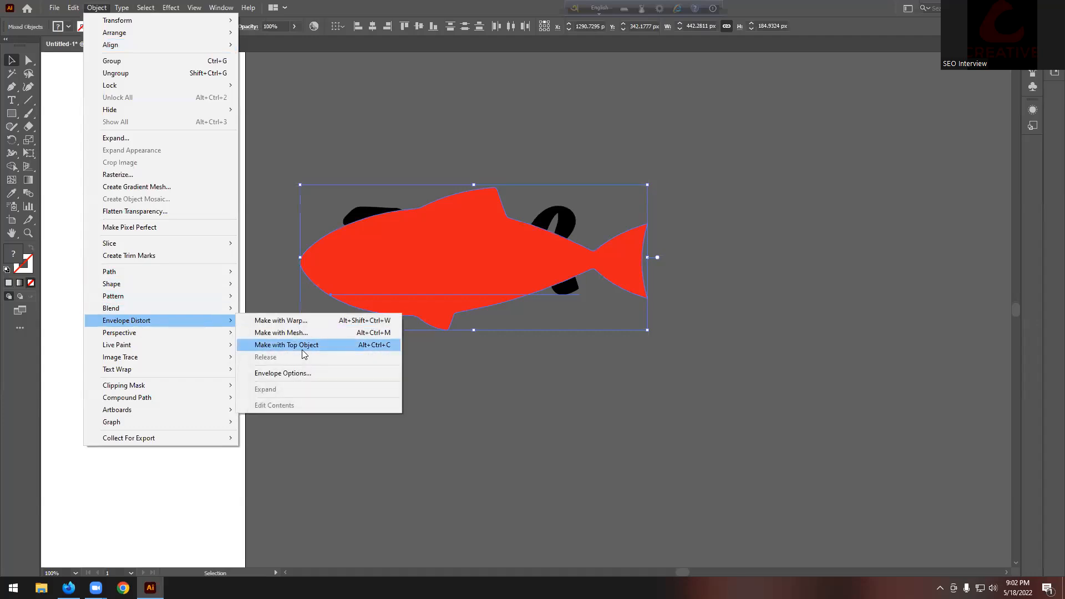
pyautogui.click(310, 346)
pyautogui.click(396, 139)
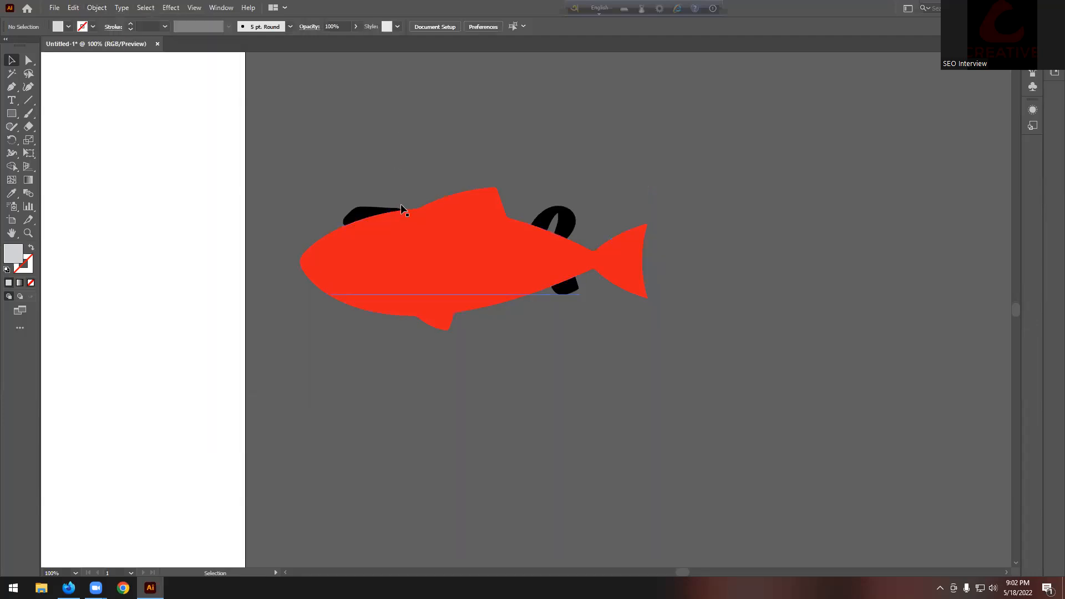
pyautogui.click(567, 208)
pyautogui.rightClick(566, 204)
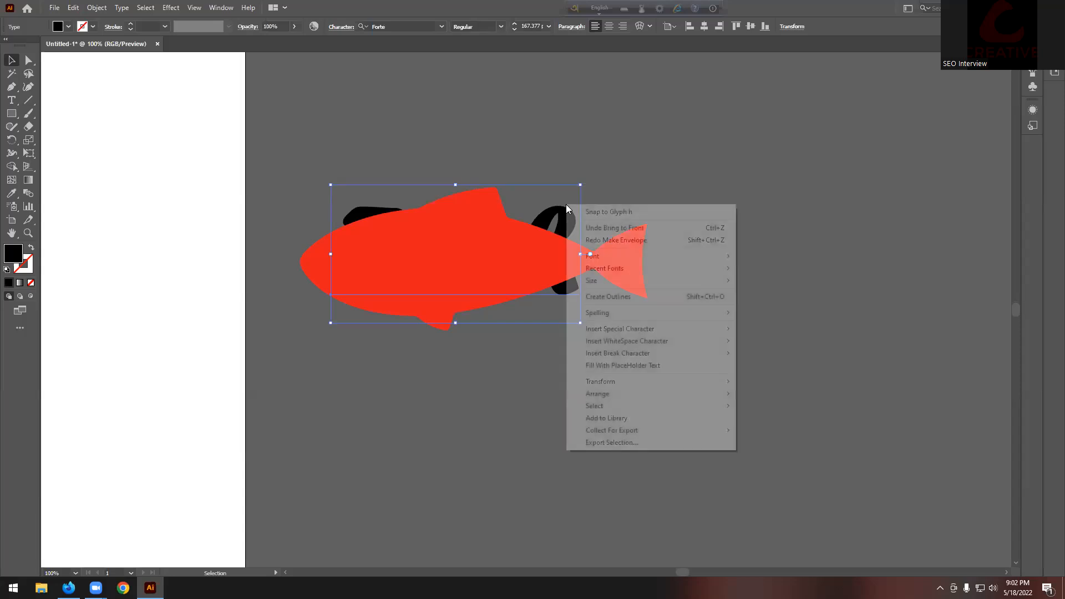
pyautogui.moveTo(701, 395)
pyautogui.click(788, 393)
pyautogui.moveTo(744, 309); pyautogui.dragTo(472, 225)
pyautogui.click(102, 11)
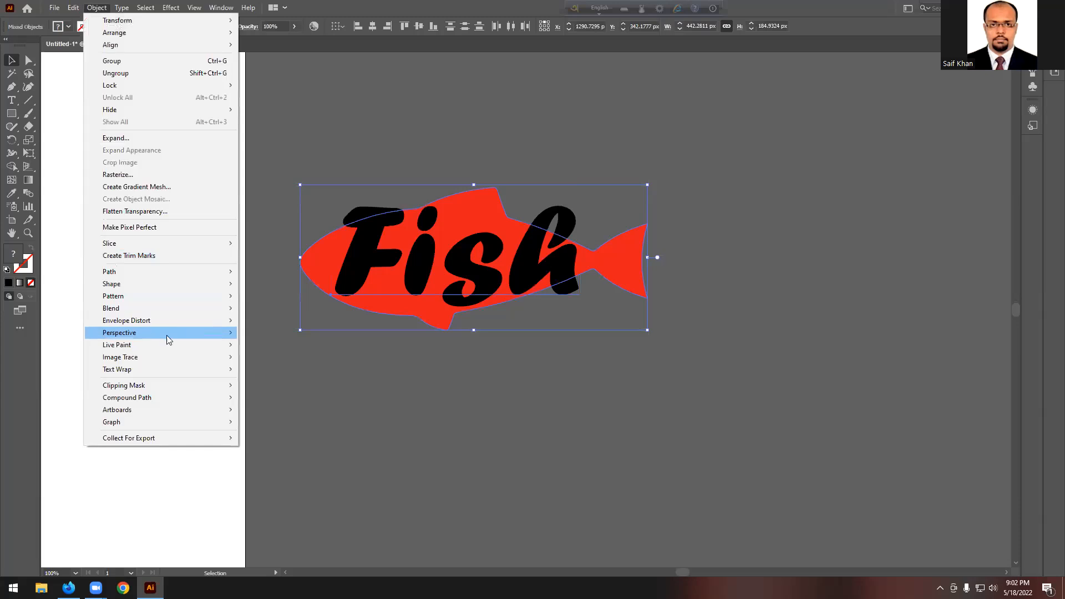
pyautogui.moveTo(160, 322)
pyautogui.click(312, 333)
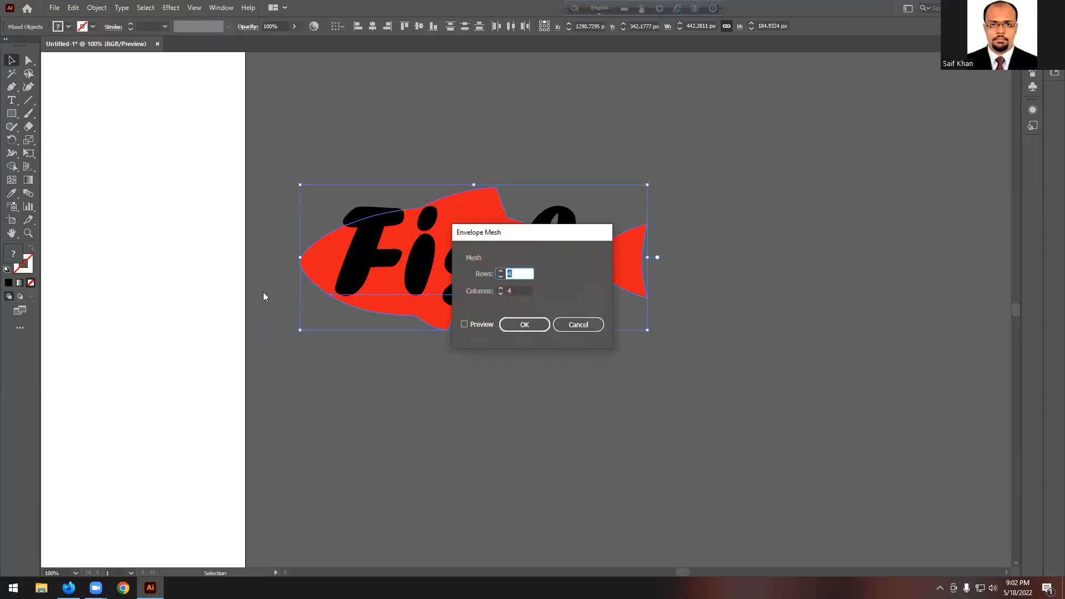
pyautogui.click(575, 327)
pyautogui.click(97, 7)
pyautogui.moveTo(128, 322)
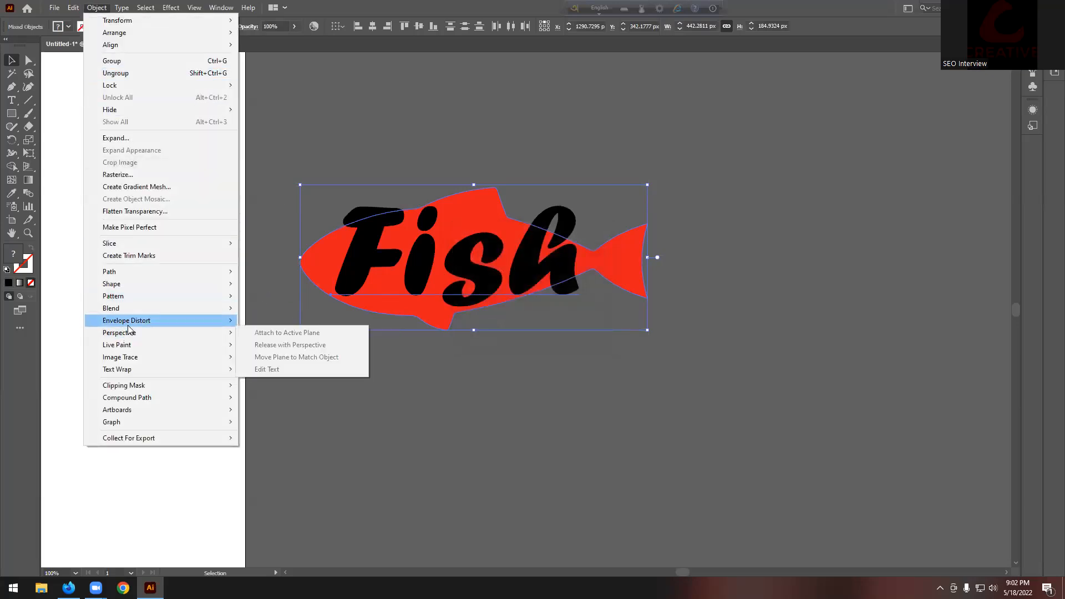
pyautogui.click(304, 346)
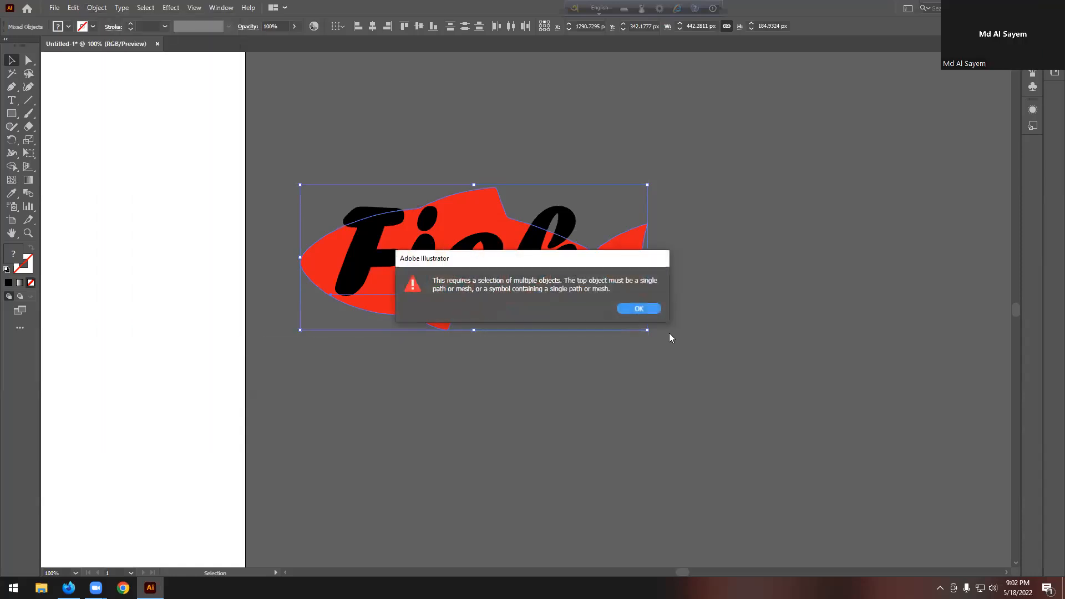
pyautogui.moveTo(592, 263); pyautogui.dragTo(499, 365)
pyautogui.click(550, 410)
pyautogui.click(558, 368)
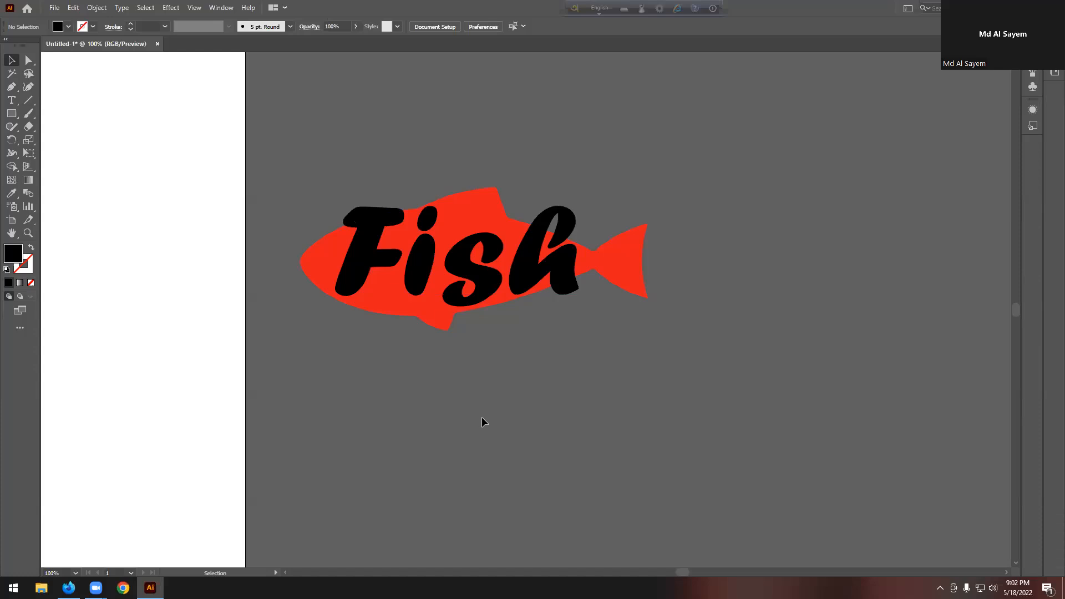
# Step: Send the Fish text behind the red fish and move the fish above the text-wrapped photo
pyautogui.scroll(-2, 438, 310)
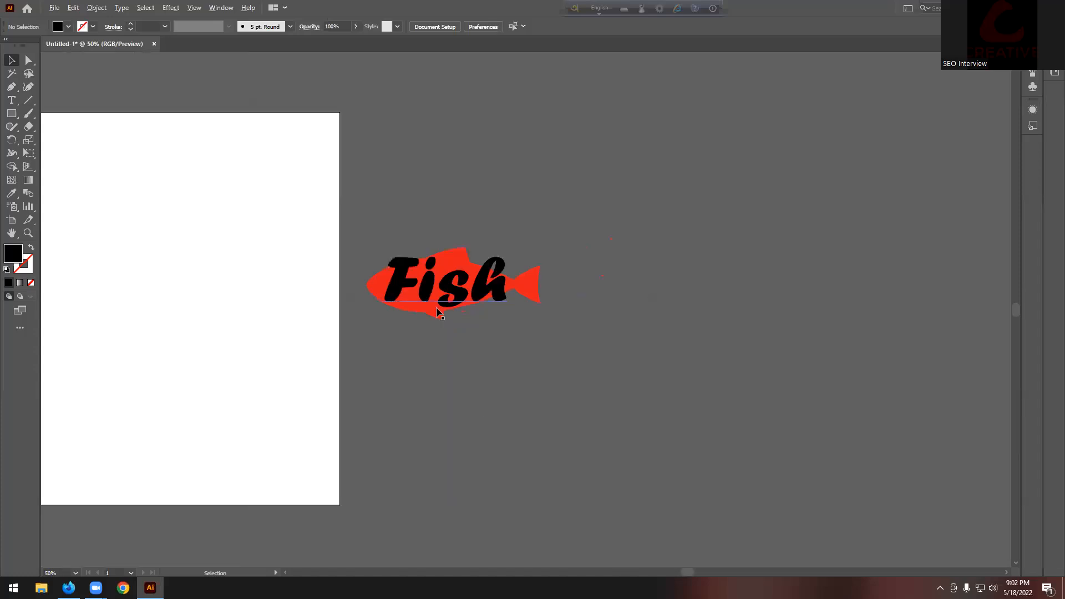
pyautogui.click(490, 291)
pyautogui.hotkey('ctrl', '[')
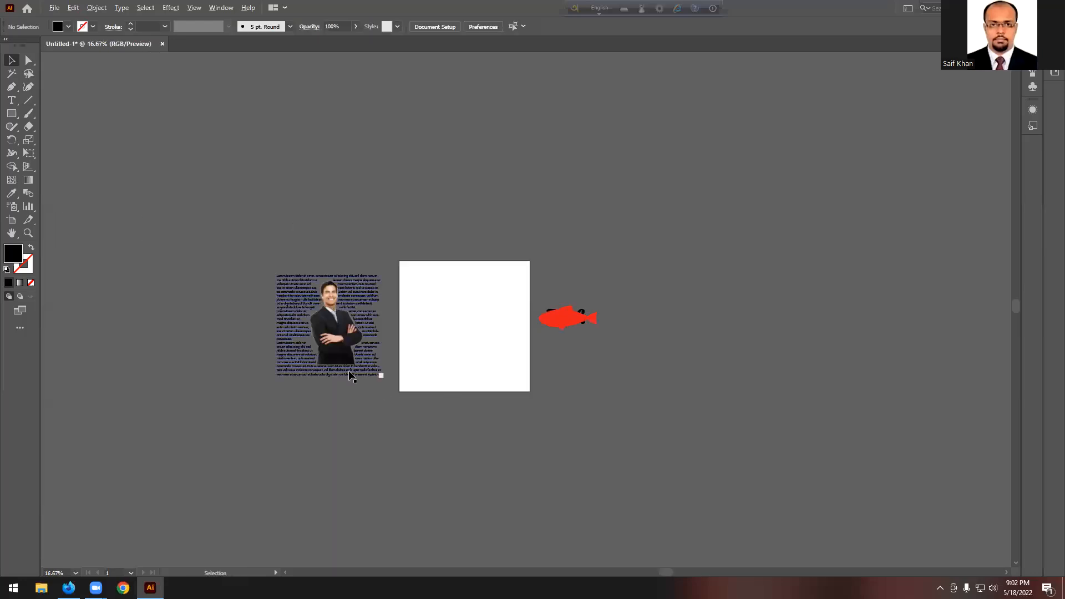
pyautogui.scroll(2, 352, 374)
pyautogui.scroll(1, 697, 339)
pyautogui.moveTo(795, 315); pyautogui.dragTo(326, 193)
pyautogui.click(421, 195)
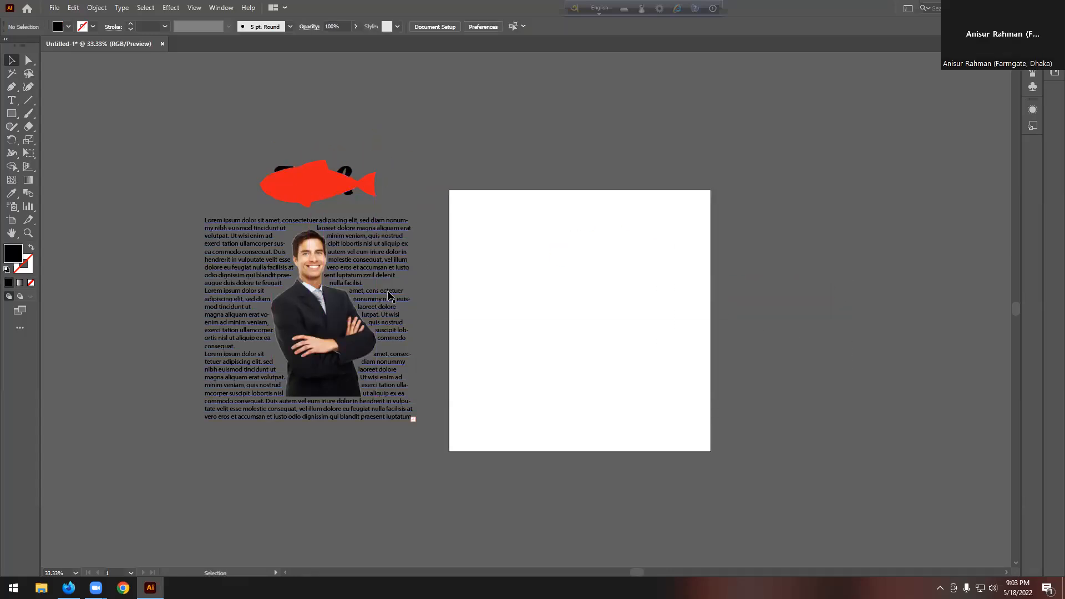
# Step: Marquee-select the fish and text, then apply Envelope Distort > Make with Top Object
pyautogui.moveTo(375, 153); pyautogui.dragTo(328, 185)
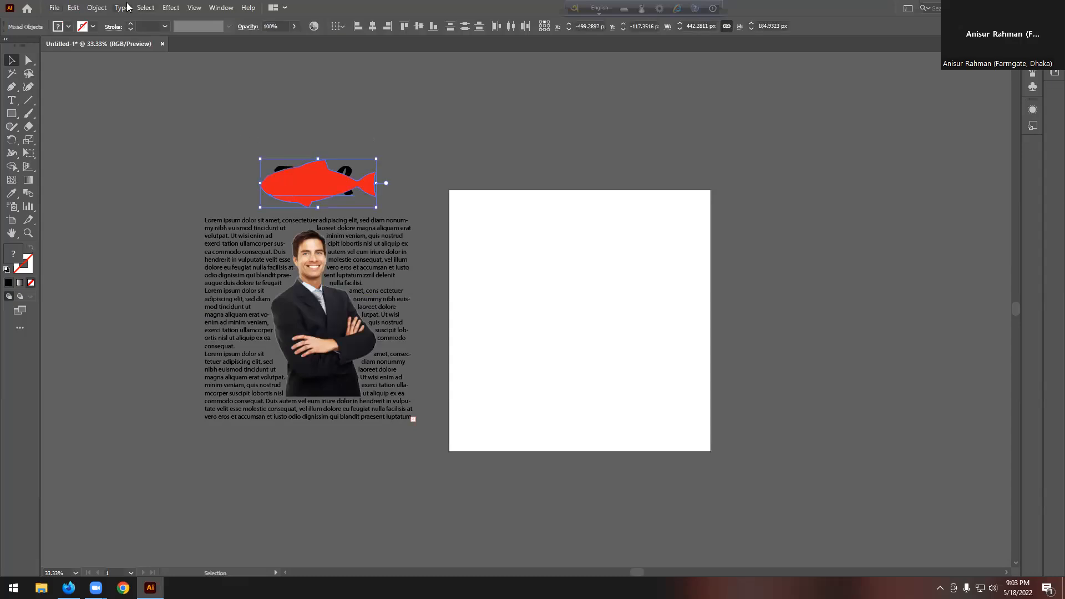
pyautogui.click(97, 7)
pyautogui.moveTo(211, 321)
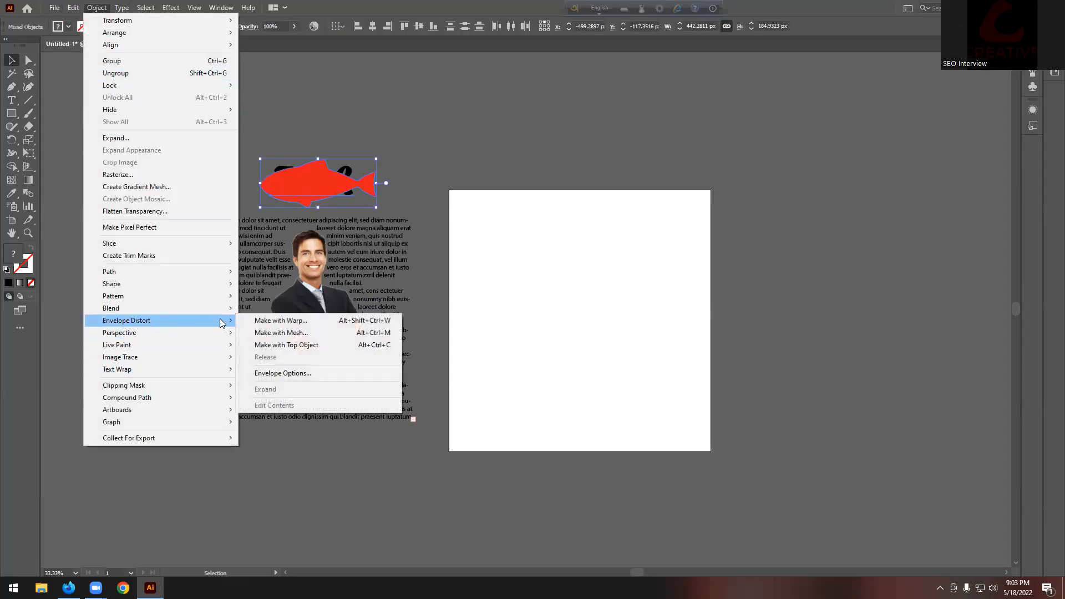
pyautogui.click(288, 345)
pyautogui.click(413, 195)
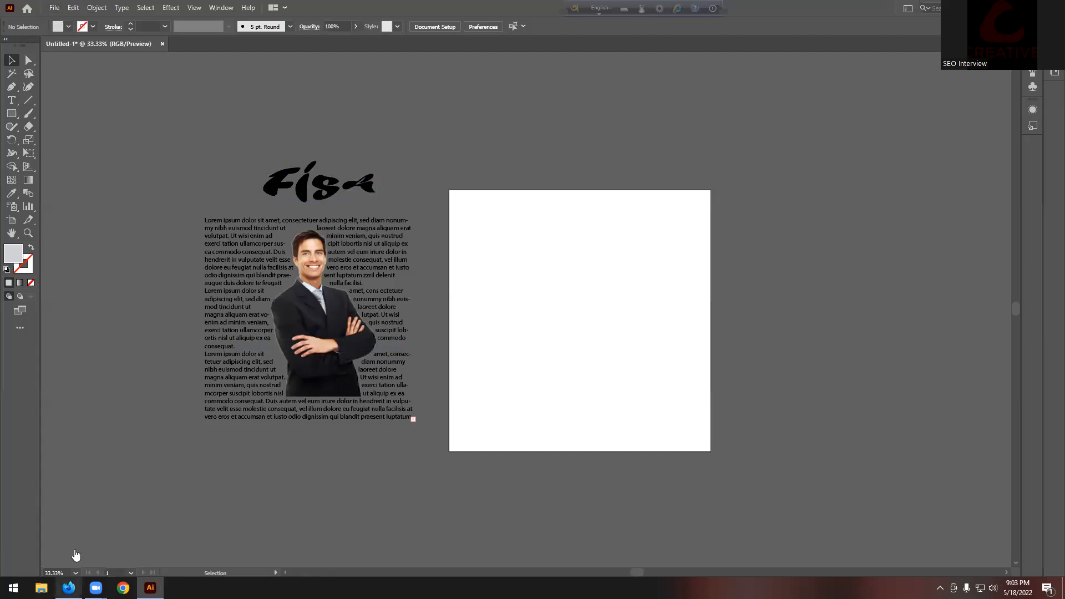
# Step: Highlight the Clipping Mask topic in the course outline PDF, then return to Illustrator
pyautogui.click(68, 587)
pyautogui.click(61, 12)
pyautogui.click(494, 223)
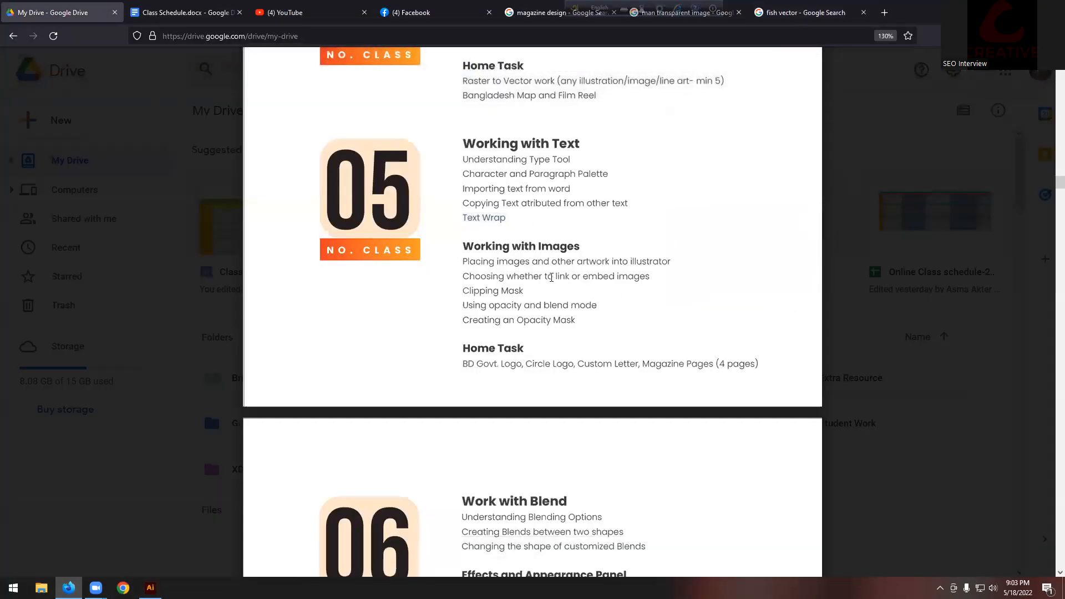
pyautogui.moveTo(466, 288); pyautogui.dragTo(524, 291)
pyautogui.doubleClick(515, 290)
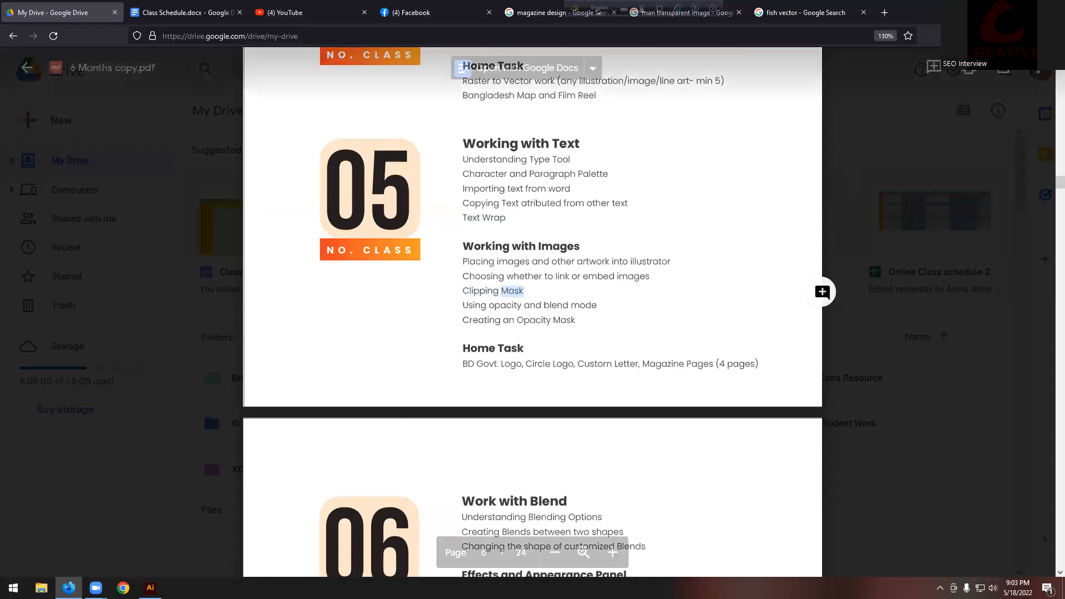
pyautogui.click(149, 588)
pyautogui.scroll(1, 752, 351)
pyautogui.hscroll(2, 566, 317)
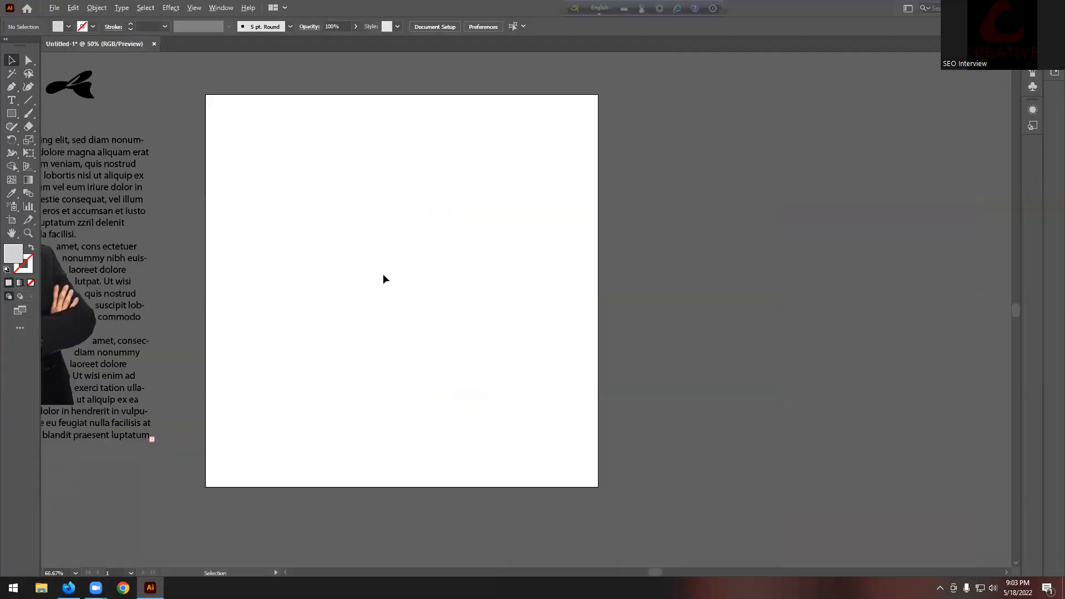
# Step: Switch to the Ellipse tool and draw the first light grey circle
pyautogui.scroll(-1, 383, 278)
pyautogui.scroll(1, 485, 295)
pyautogui.scroll(1, 104, 291)
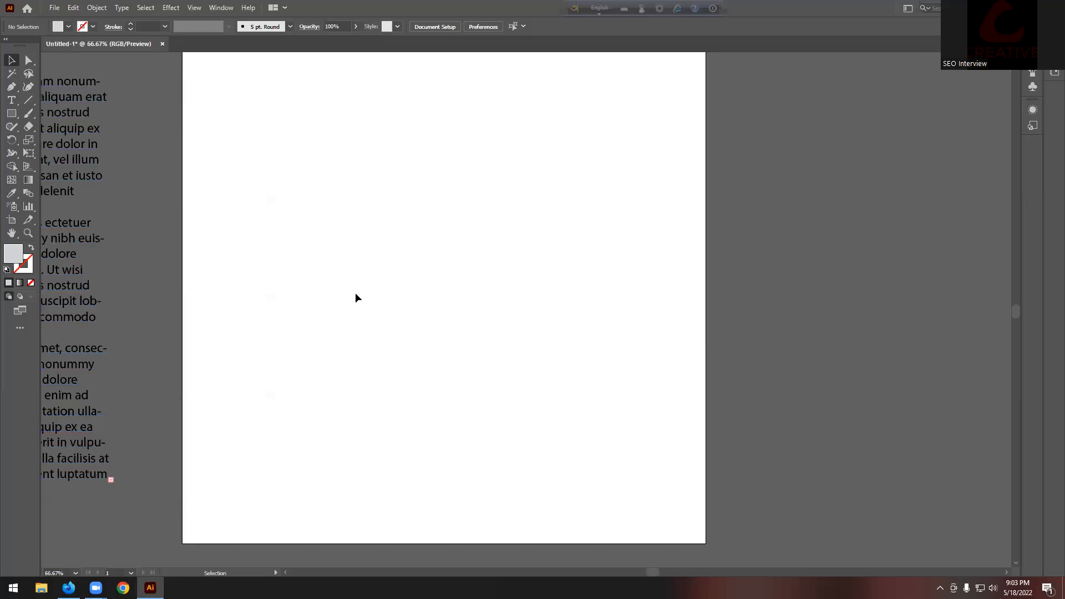
pyautogui.scroll(-1, 357, 297)
pyautogui.moveTo(11, 113); pyautogui.dragTo(43, 119)
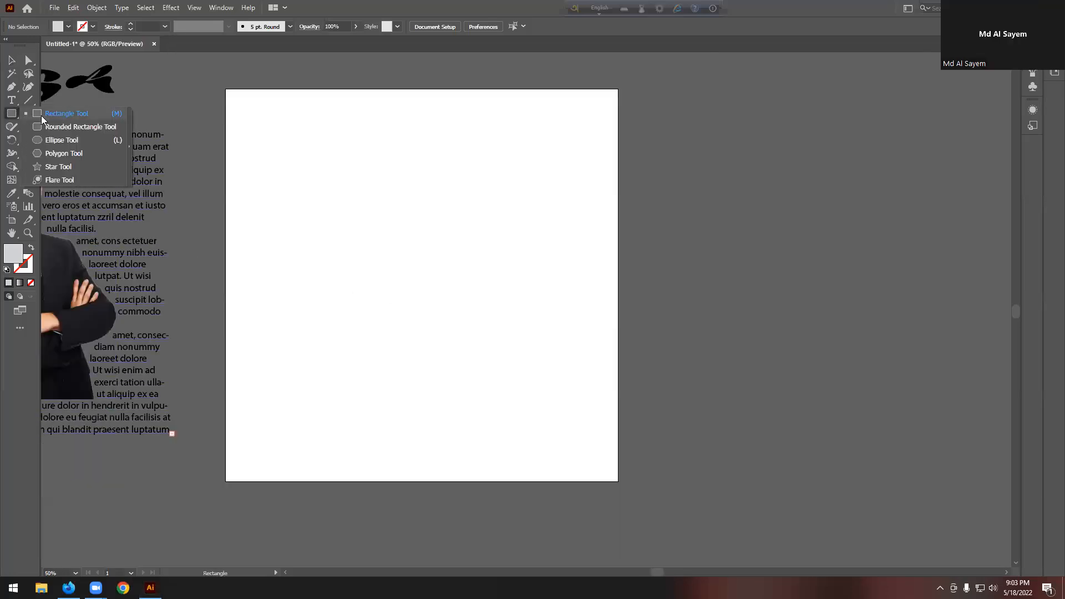
pyautogui.scroll(6, 450, 282)
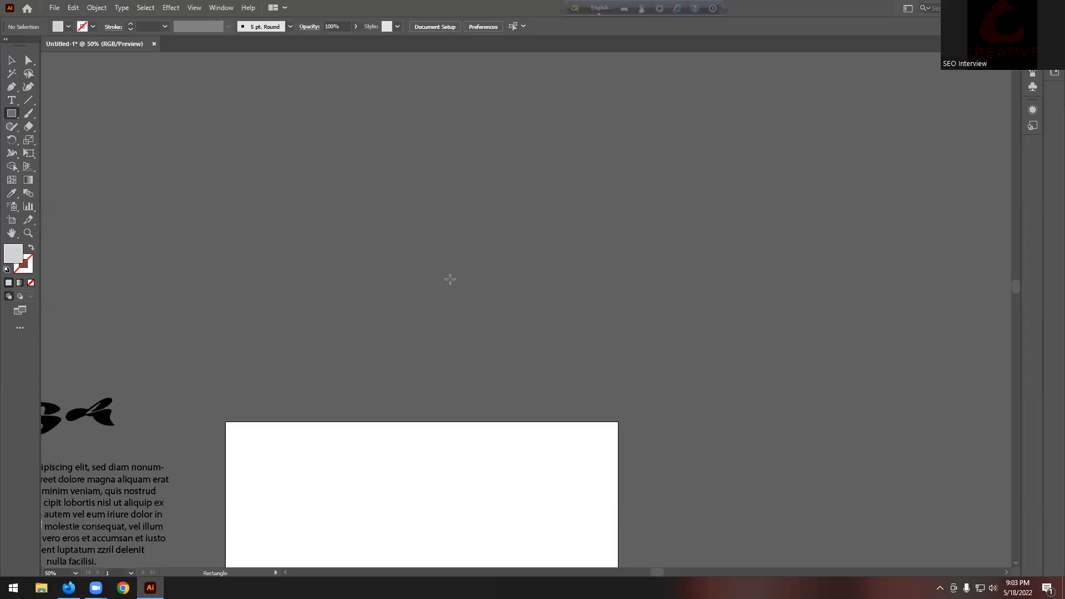
pyautogui.scroll(2, 450, 280)
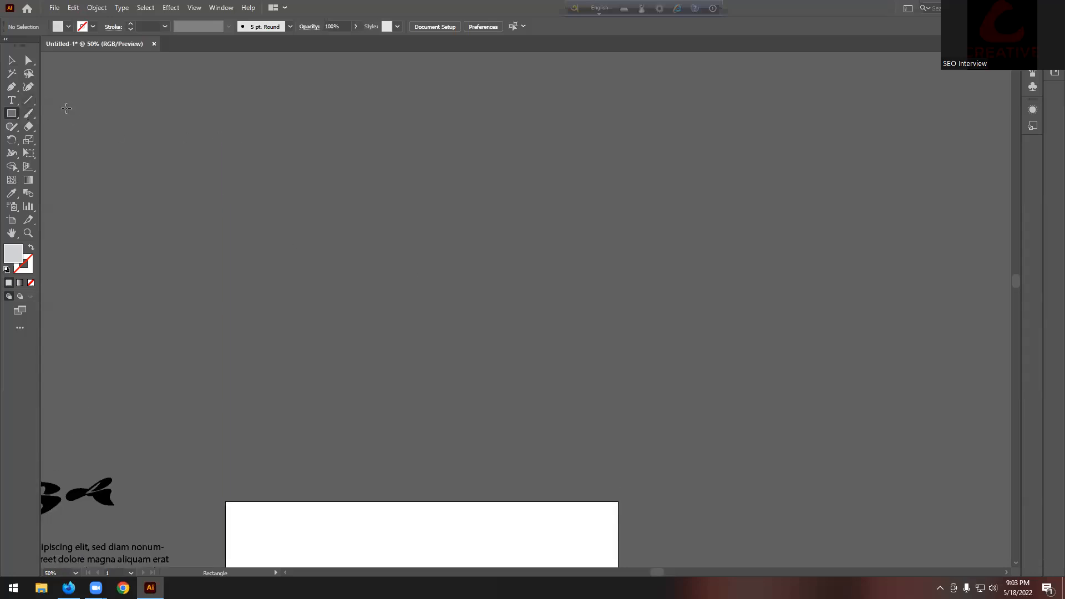
pyautogui.moveTo(11, 113); pyautogui.dragTo(65, 145)
pyautogui.moveTo(258, 145); pyautogui.dragTo(369, 256)
# Step: Alt-drag copies of the circle into a seven-circle flower cluster, then minimize Illustrator
pyautogui.press('v')
pyautogui.click(372, 214)
pyautogui.click(341, 202)
pyautogui.moveTo(333, 191); pyautogui.dragTo(294, 91)
pyautogui.scroll(4, 428, 219)
pyautogui.moveTo(321, 213); pyautogui.dragTo(522, 177)
pyautogui.moveTo(393, 148); pyautogui.dragTo(391, 138)
pyautogui.click(601, 166)
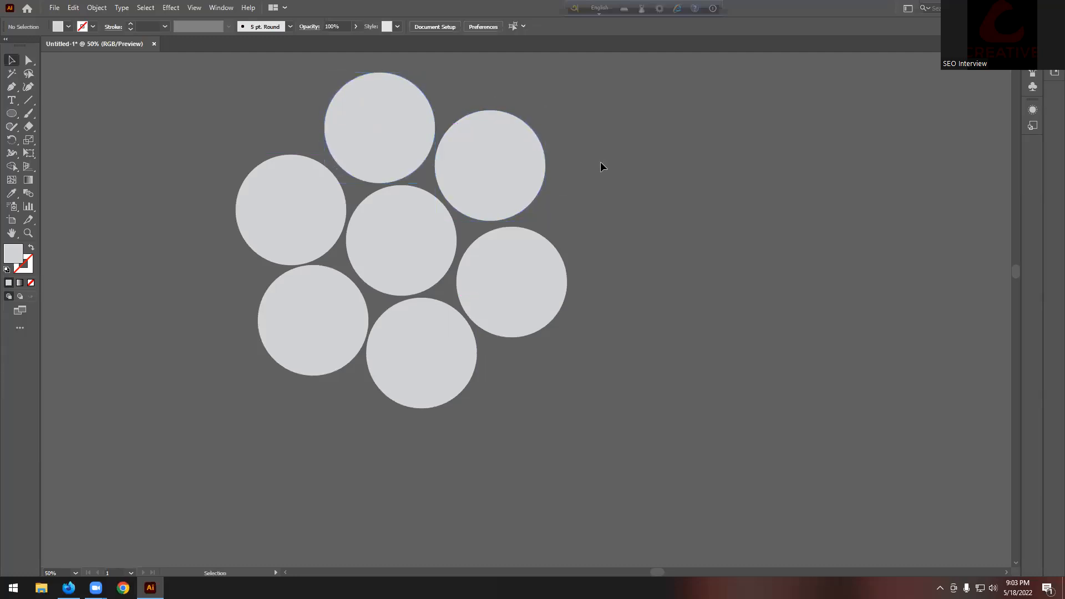
pyautogui.scroll(2, 601, 167)
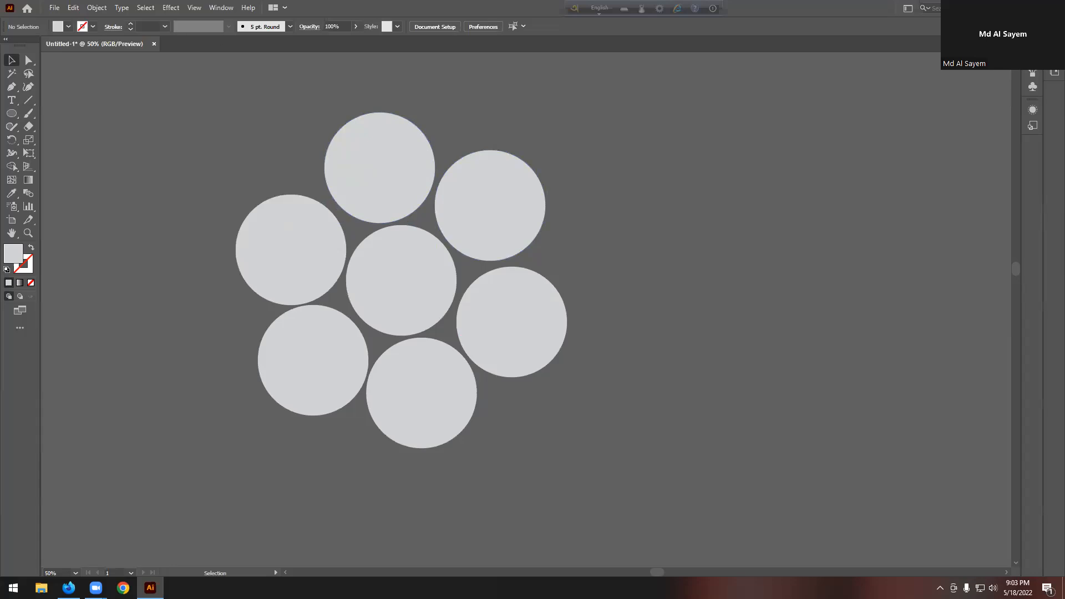
pyautogui.click(1001, 8)
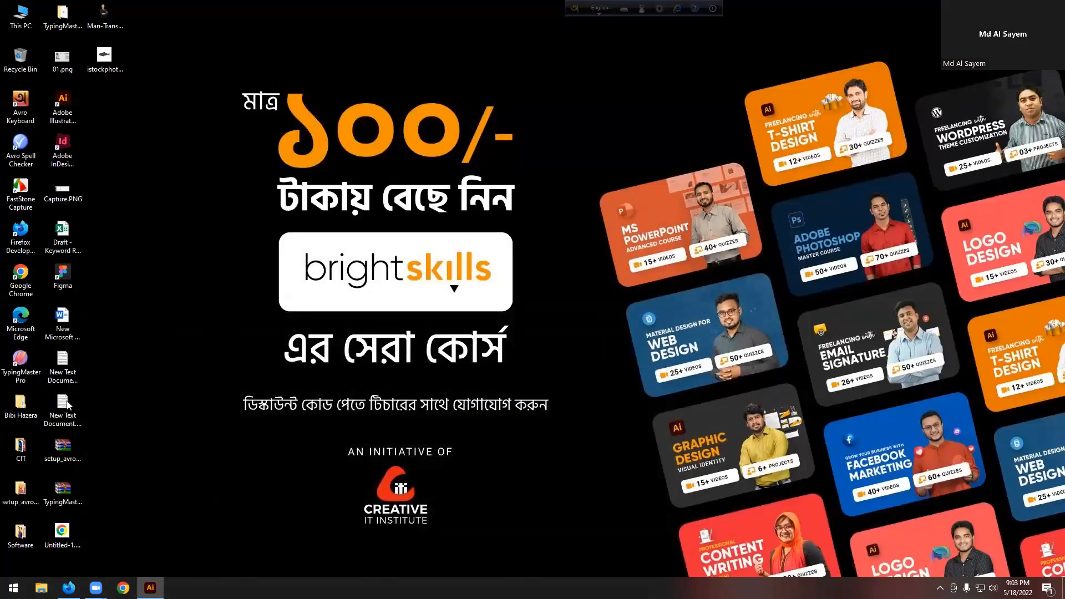
# Step: Open the CIT folder, then search 'uns' → unsplash in a new Firefox tab and open Unsplash
pyautogui.doubleClick(20, 448)
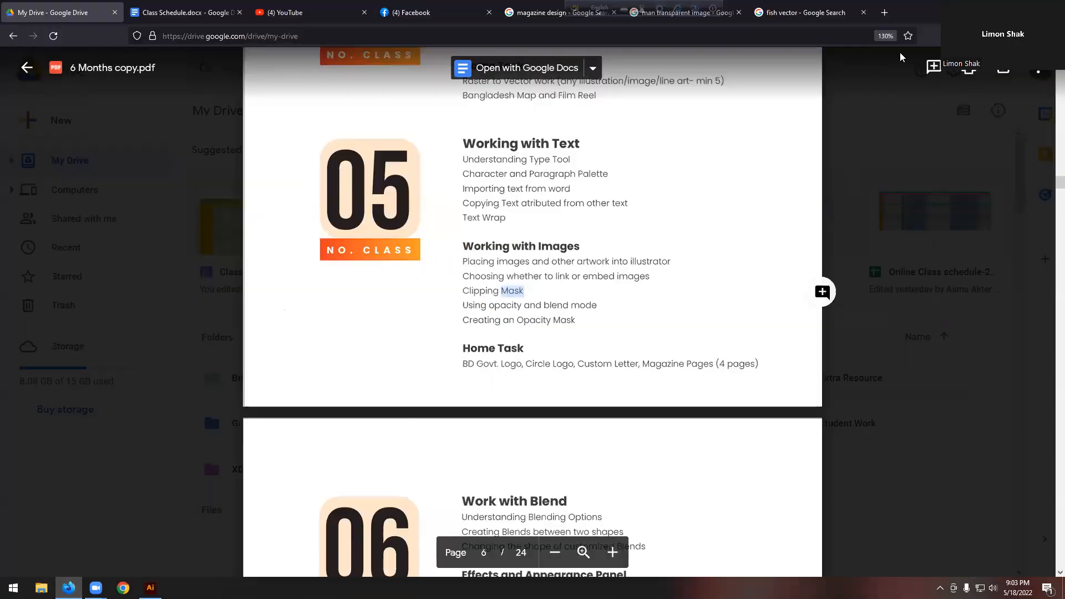
pyautogui.click(884, 13)
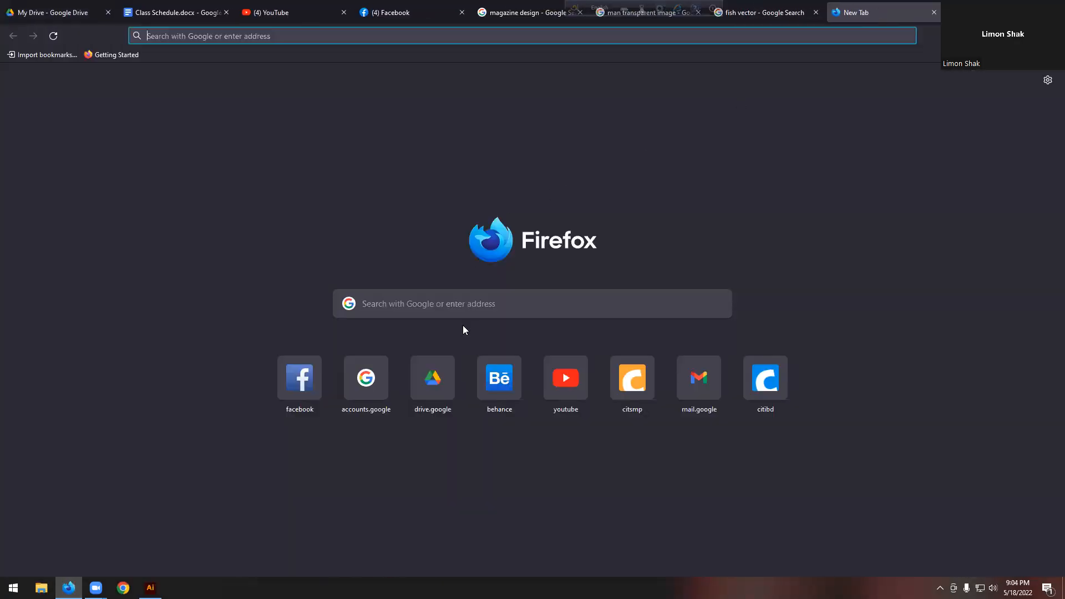
pyautogui.click(482, 305)
pyautogui.write('uns')
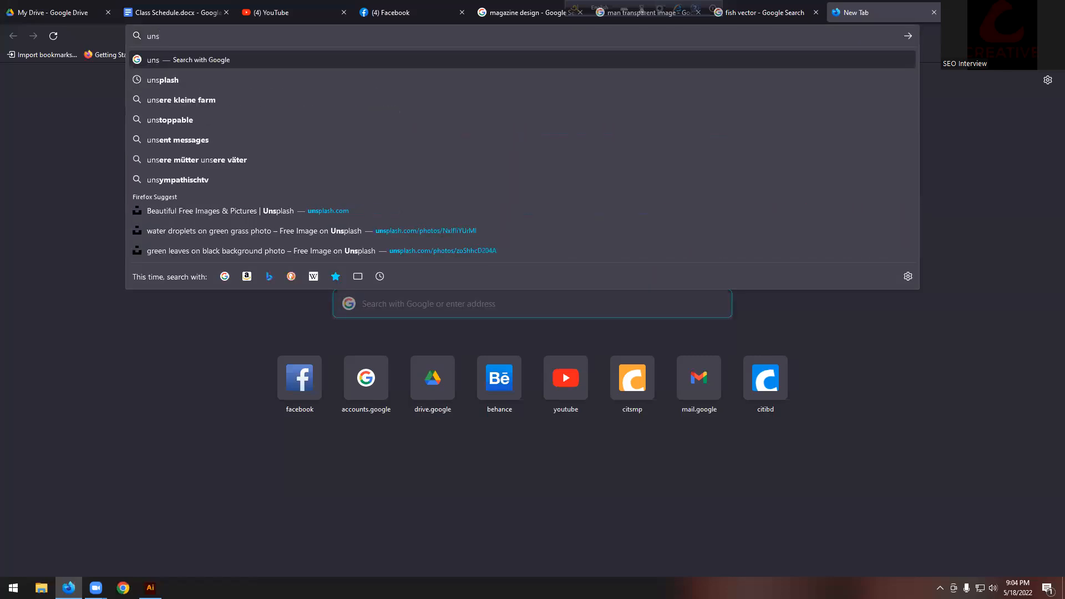
pyautogui.press('Down')
pyautogui.press('Return')
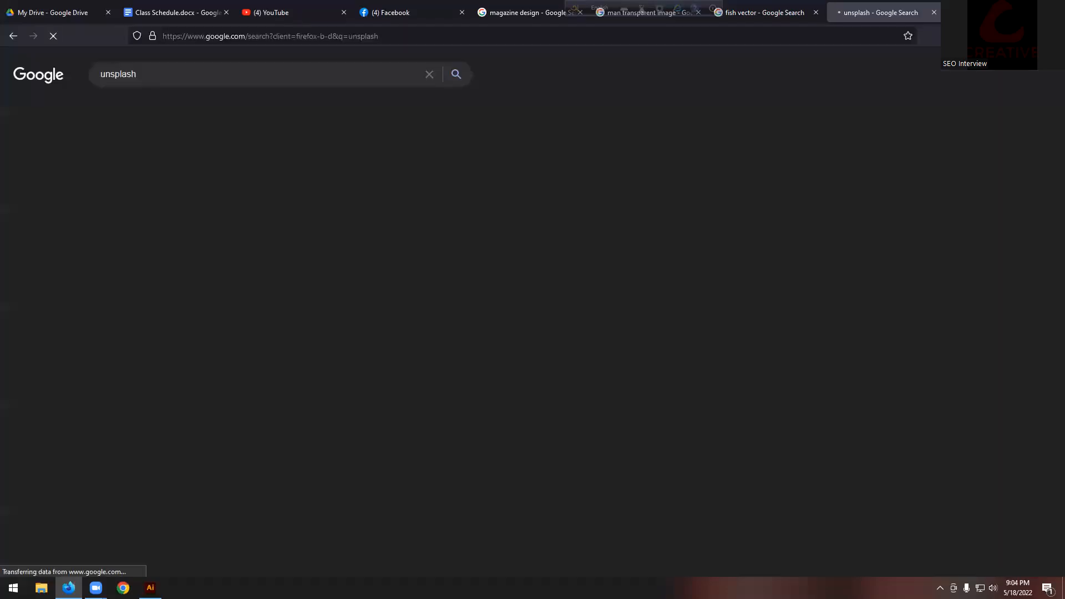
pyautogui.click(257, 209)
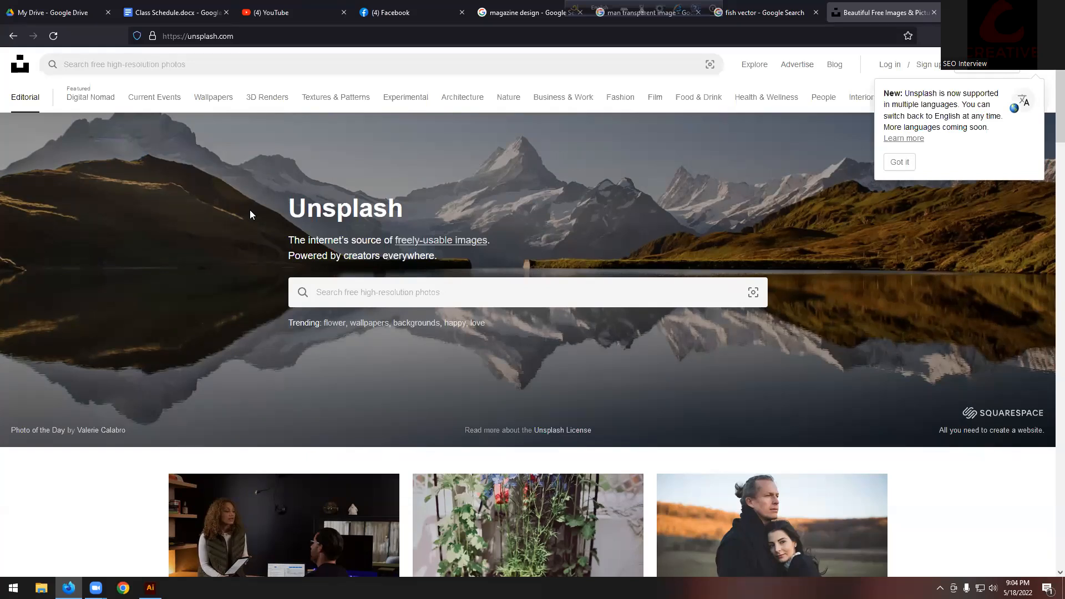
# Step: Open the snowy mountain photo from Unsplash's Nature collection, download it free, then show the desktop
pyautogui.click(514, 291)
pyautogui.click(500, 100)
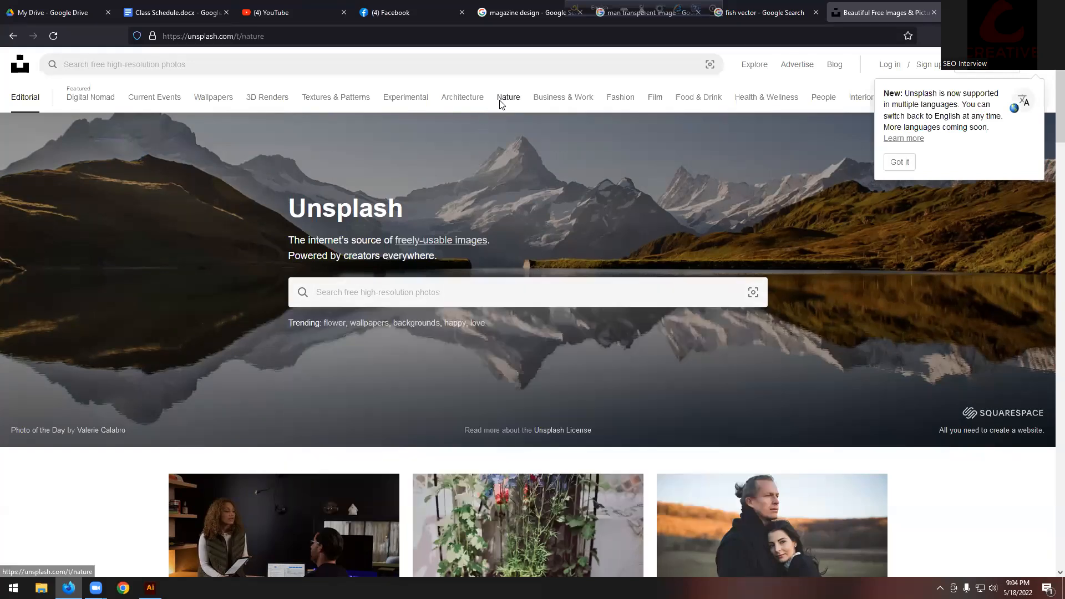
pyautogui.scroll(-6, 276, 381)
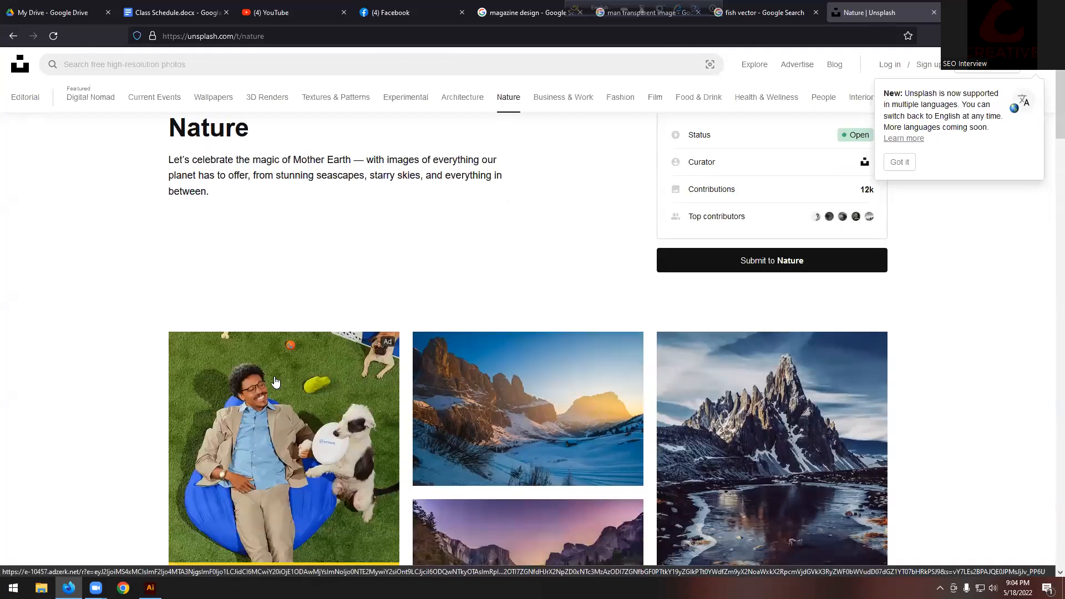
pyautogui.scroll(-6, 380, 388)
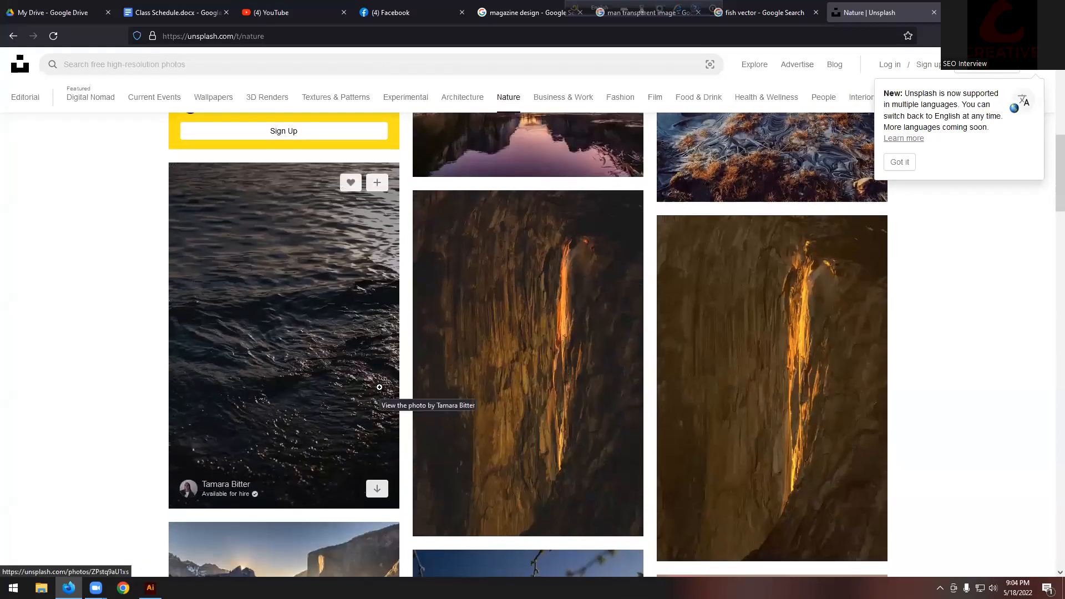
pyautogui.scroll(10, 488, 335)
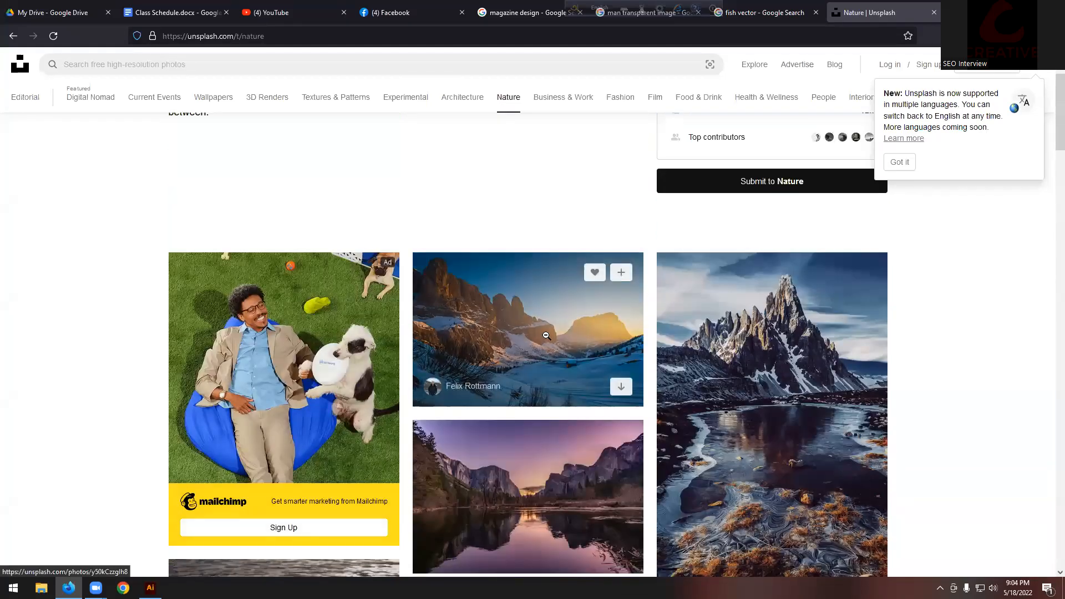
pyautogui.click(488, 335)
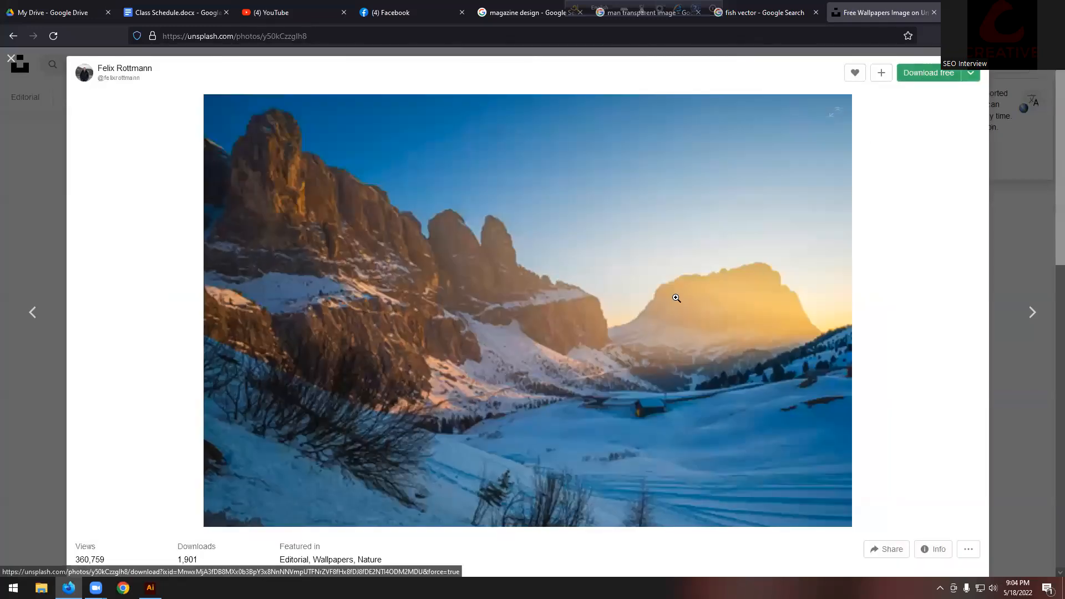
pyautogui.click(914, 77)
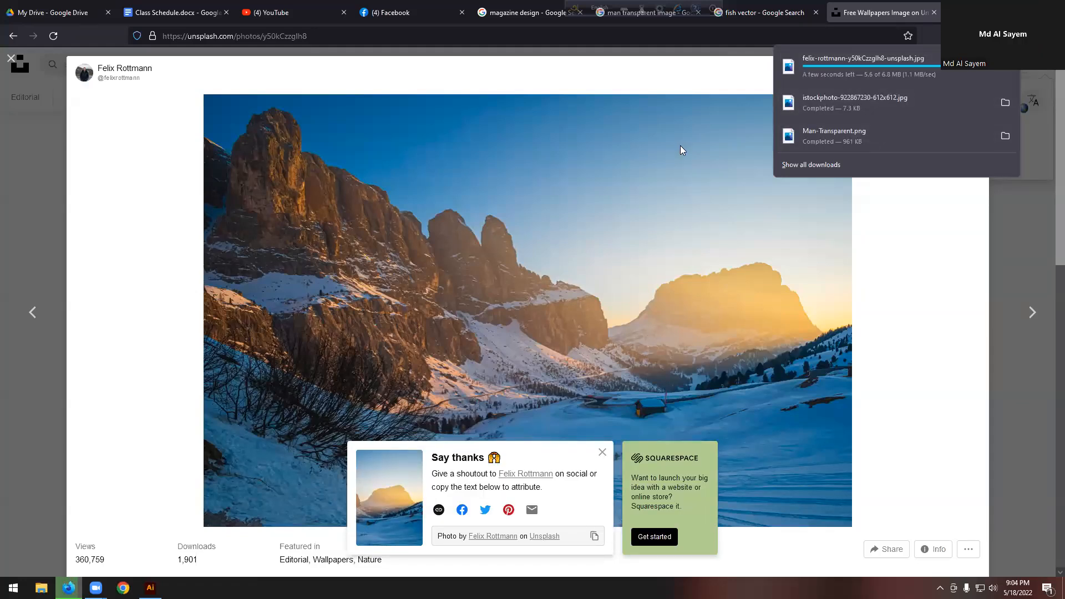
pyautogui.press('super+d')
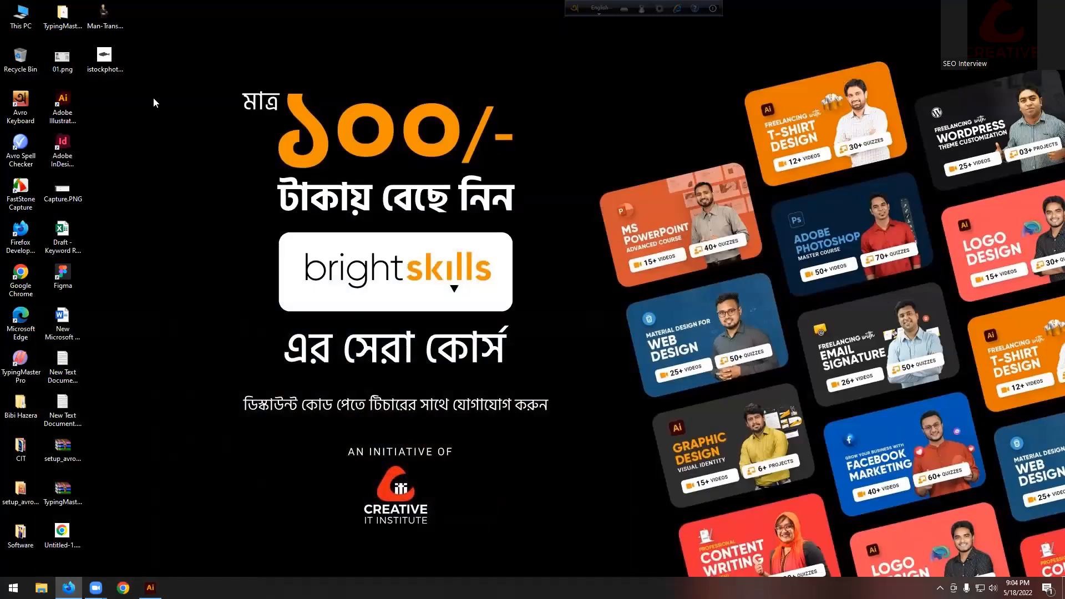
# Step: Refresh the desktop, open Local Disk (C:) > Downloads, and drag the mountain photo into Illustrator
pyautogui.rightClick(155, 103)
pyautogui.click(209, 133)
pyautogui.doubleClick(25, 22)
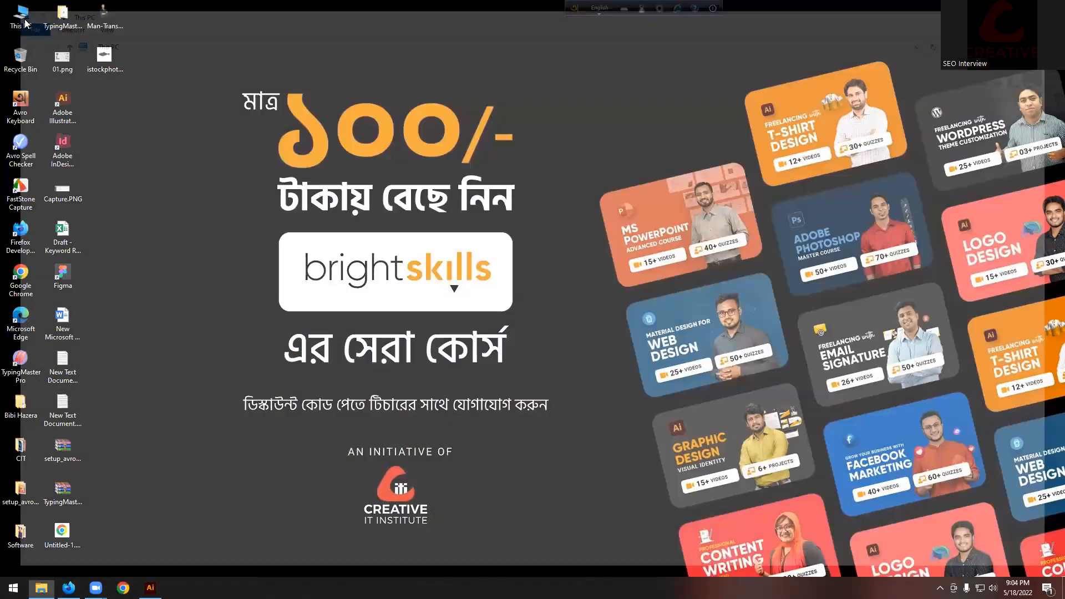
pyautogui.click(185, 96)
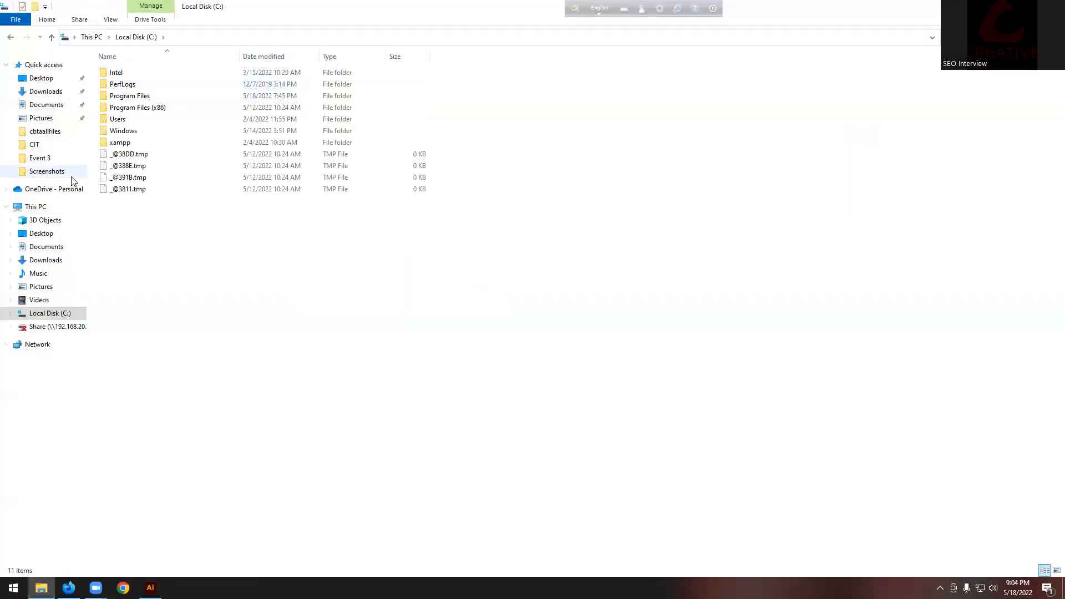
pyautogui.click(45, 91)
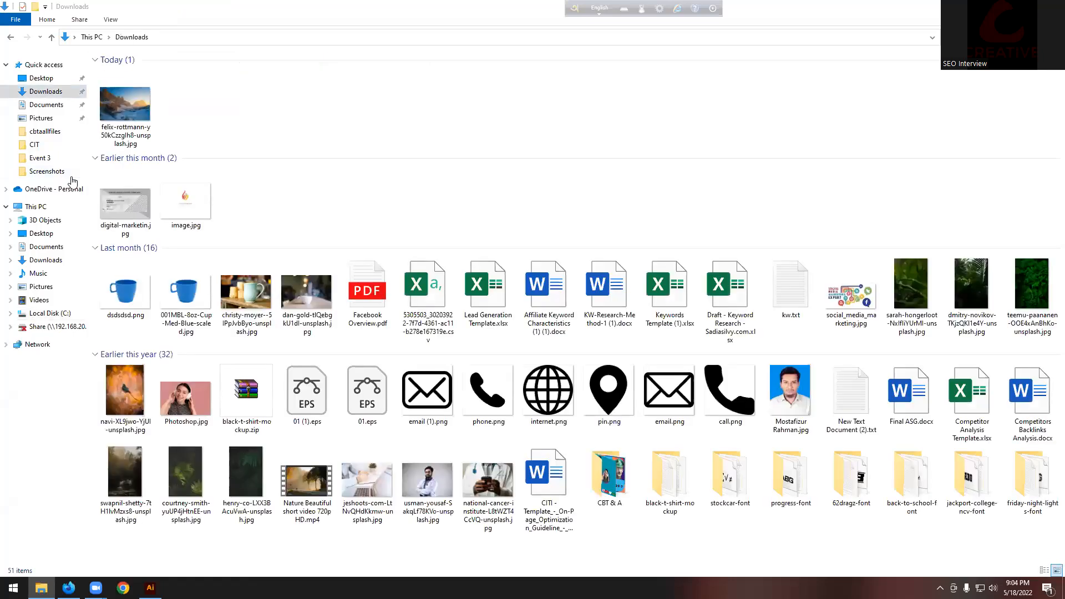
pyautogui.moveTo(142, 571); pyautogui.dragTo(504, 250)
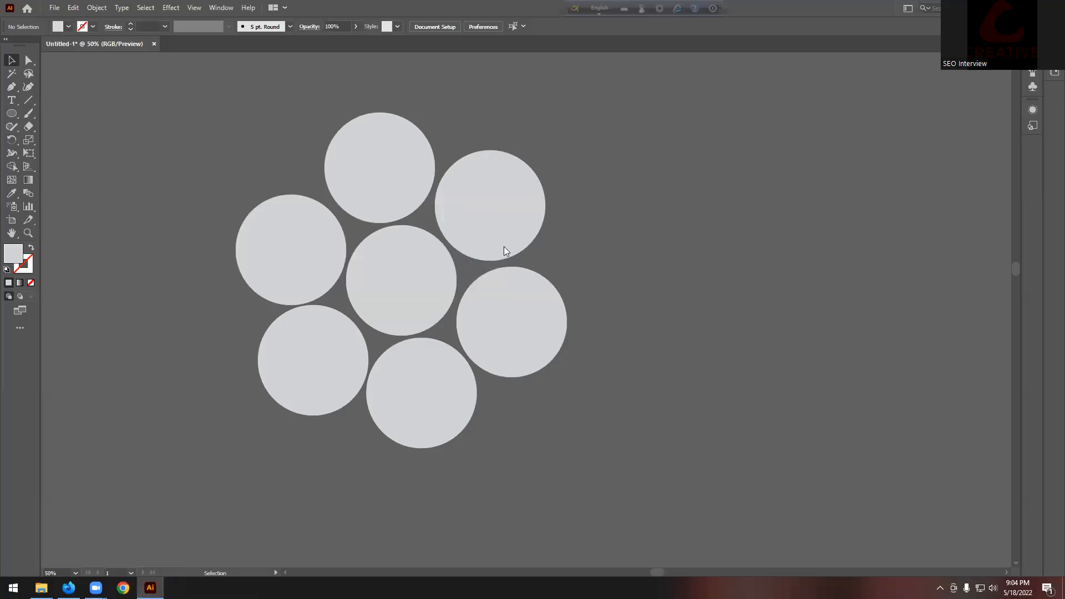
# Step: Embed the placed mountain photo and scale it down beside the circles
pyautogui.scroll(-7, 541, 248)
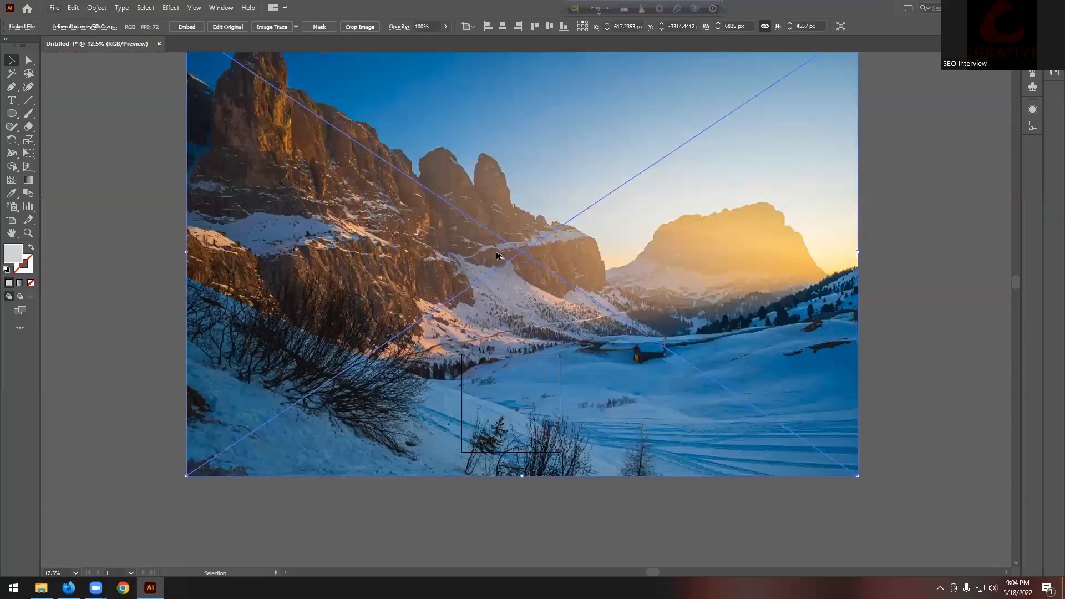
pyautogui.click(187, 27)
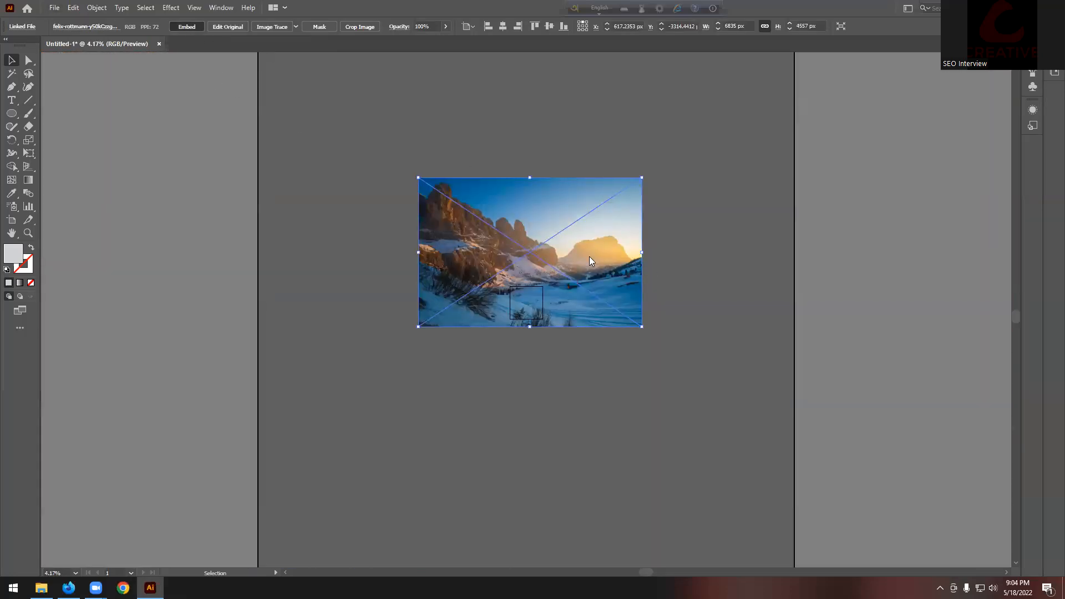
pyautogui.moveTo(641, 253); pyautogui.dragTo(786, 455)
pyautogui.scroll(7, 531, 253)
# Step: Try a blue fill on the upper-right circle, then undo it
pyautogui.click(540, 231)
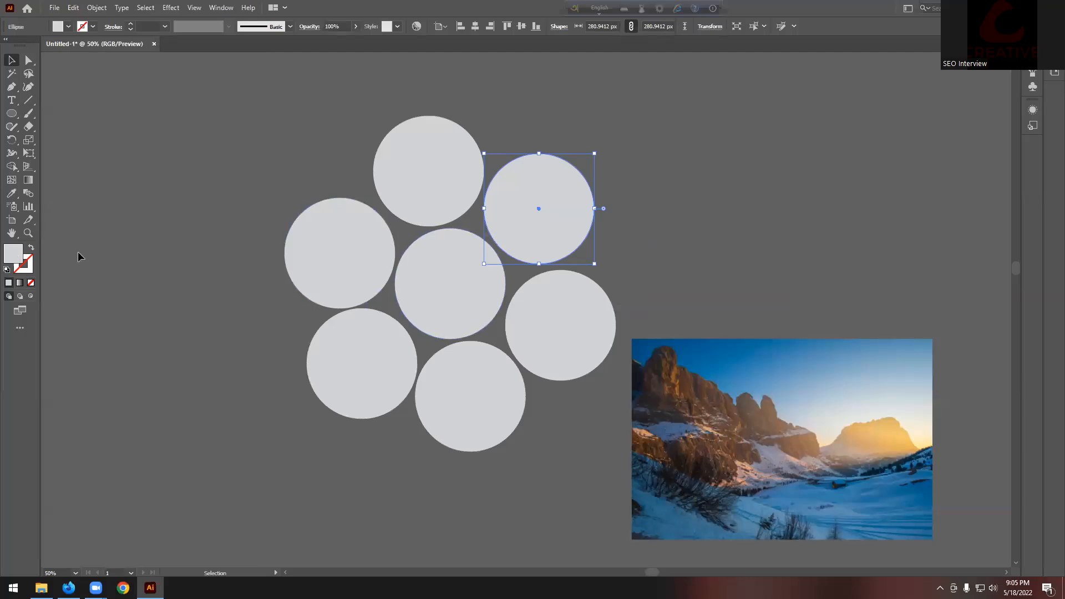
pyautogui.doubleClick(7, 253)
pyautogui.click(643, 137)
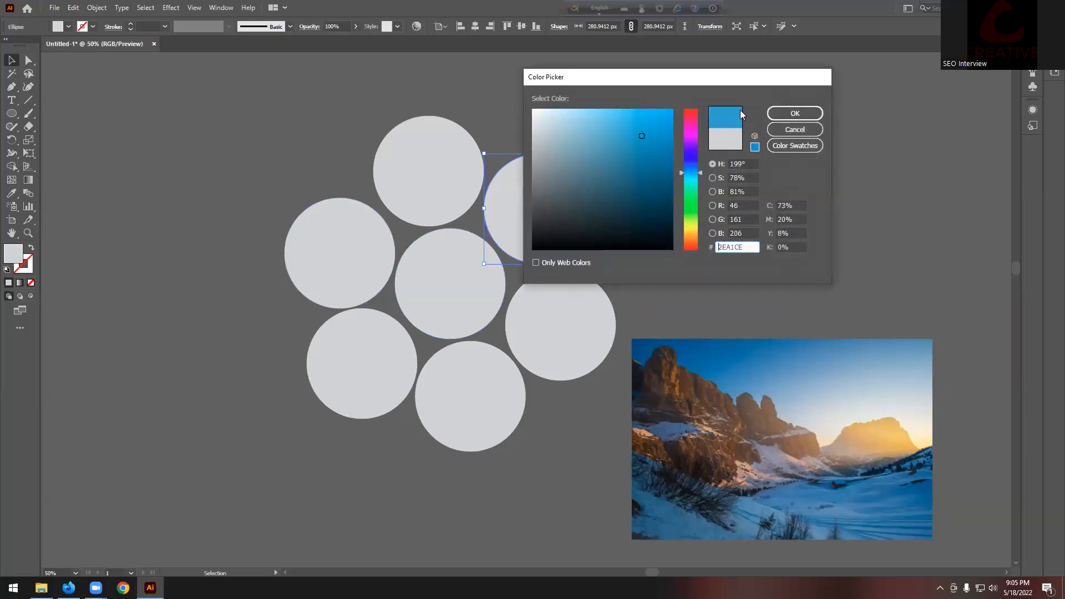
pyautogui.click(791, 116)
pyautogui.click(783, 166)
pyautogui.hotkey('ctrl', 'z')
pyautogui.click(726, 173)
pyautogui.scroll(-1, 279, 312)
pyautogui.scroll(1, 385, 303)
pyautogui.scroll(-1, 387, 306)
# Step: Select the seven circles and Alt-drag a copy of the cluster to the top right
pyautogui.moveTo(456, 376); pyautogui.dragTo(464, 380)
pyautogui.click(570, 281)
pyautogui.moveTo(220, 152); pyautogui.dragTo(409, 288)
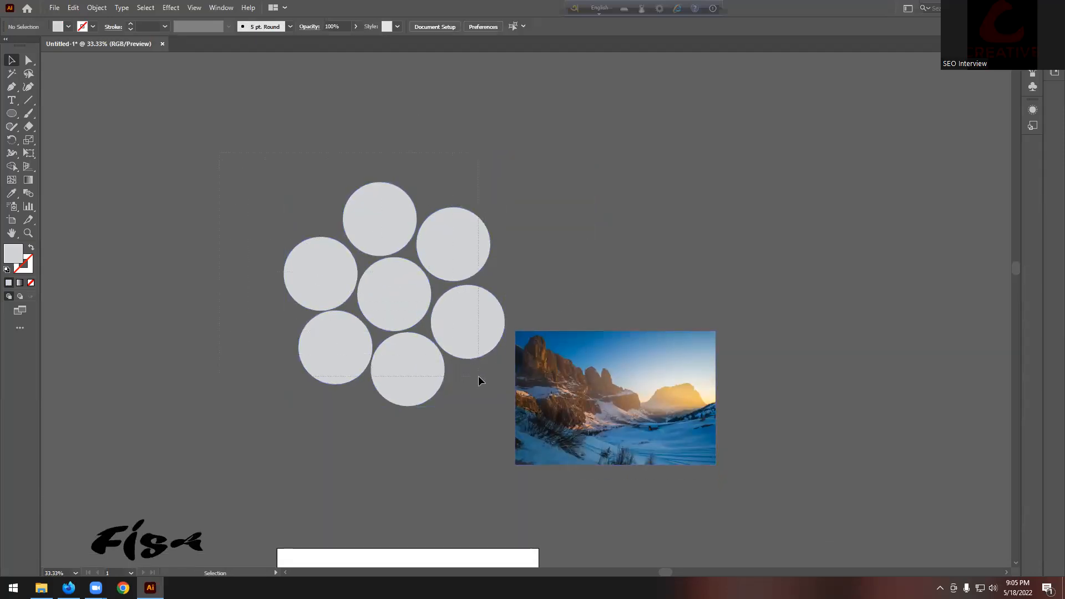
pyautogui.moveTo(480, 381); pyautogui.dragTo(481, 381)
pyautogui.moveTo(454, 341); pyautogui.dragTo(918, 175)
pyautogui.hotkey('ctrl', 'z')
pyautogui.moveTo(319, 349); pyautogui.dragTo(806, 160)
# Step: Place the photo (about 1310 × 873 px) behind the circles and make a clipping mask
pyautogui.moveTo(714, 394); pyautogui.dragTo(566, 327)
pyautogui.moveTo(476, 295); pyautogui.dragTo(475, 292)
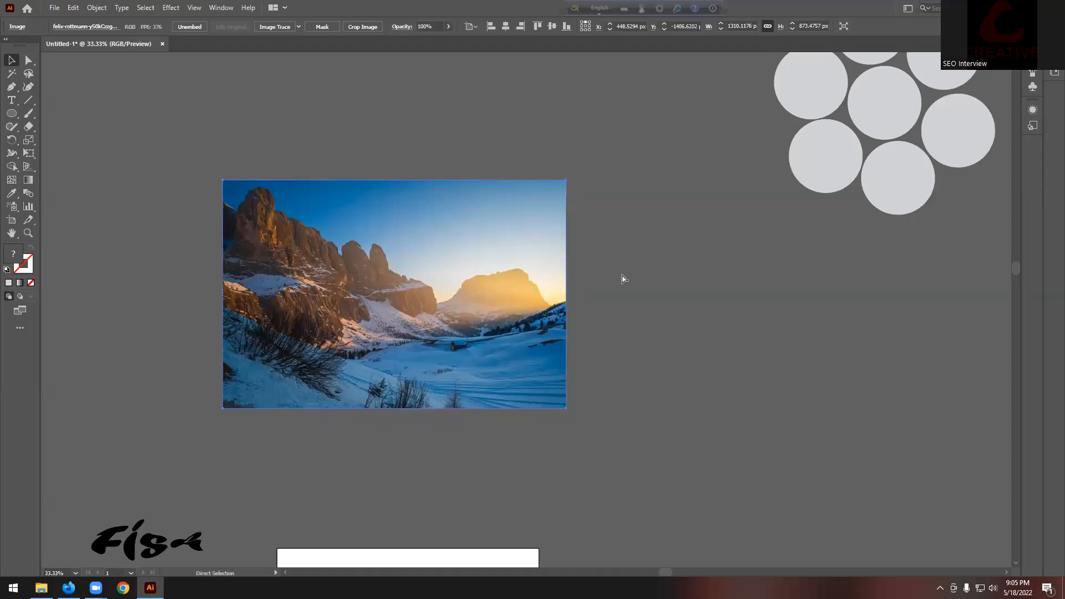
pyautogui.hotkey('ctrl', 'shift', '[')
pyautogui.click(644, 275)
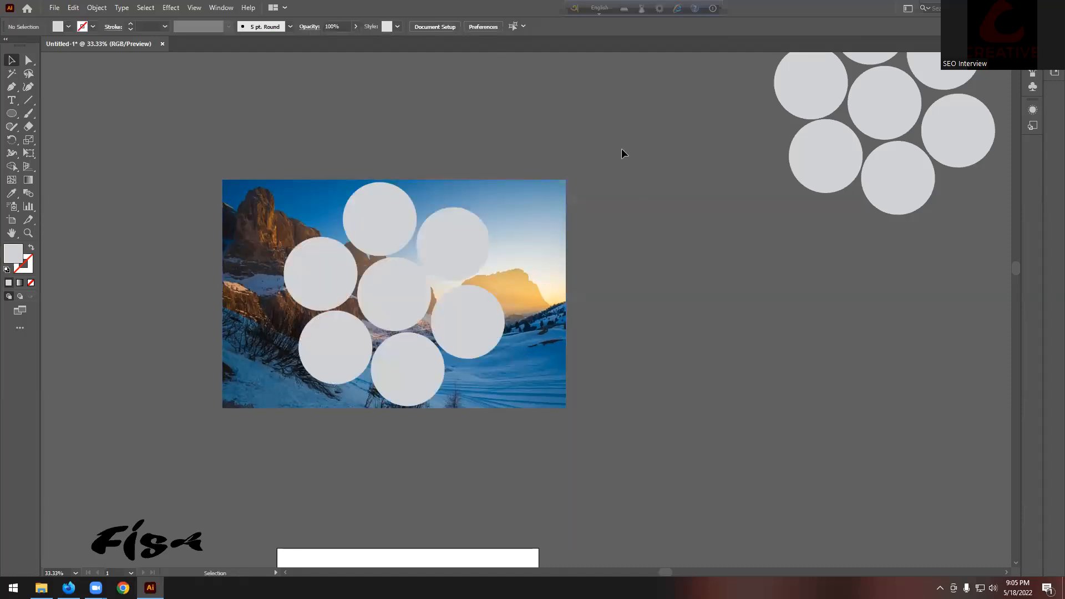
pyautogui.moveTo(316, 361); pyautogui.dragTo(271, 415)
pyautogui.rightClick(372, 303)
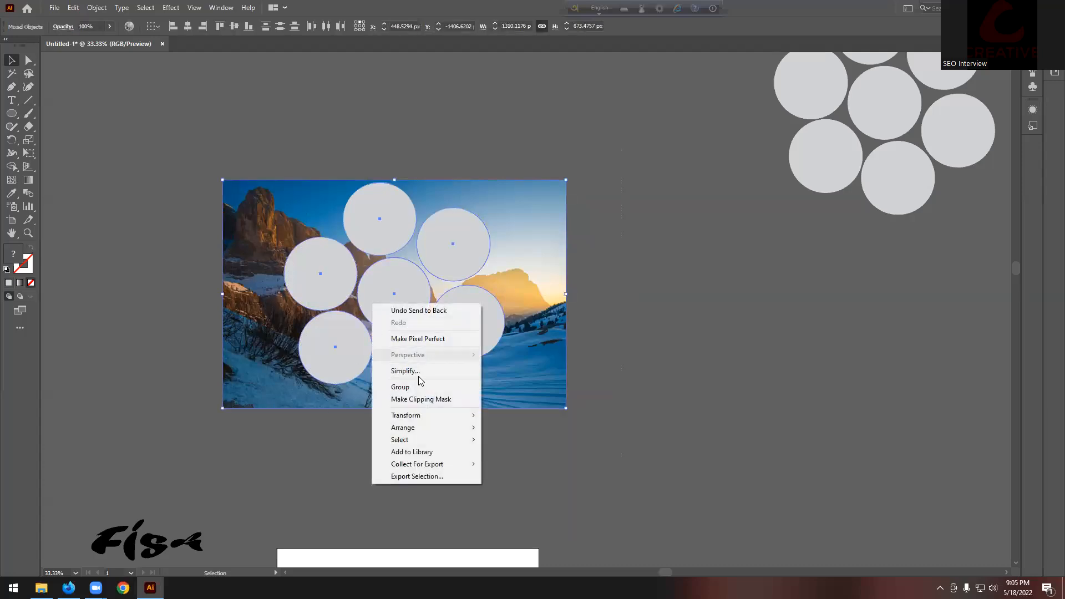
pyautogui.click(430, 400)
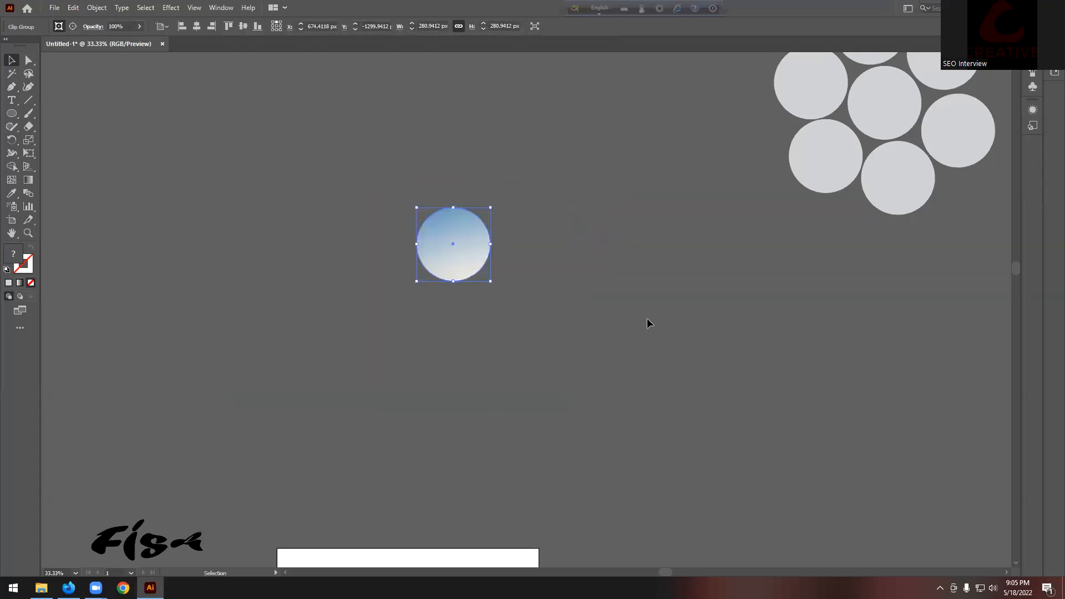
# Step: Undo the clipping mask and clear the selection
pyautogui.press('a')
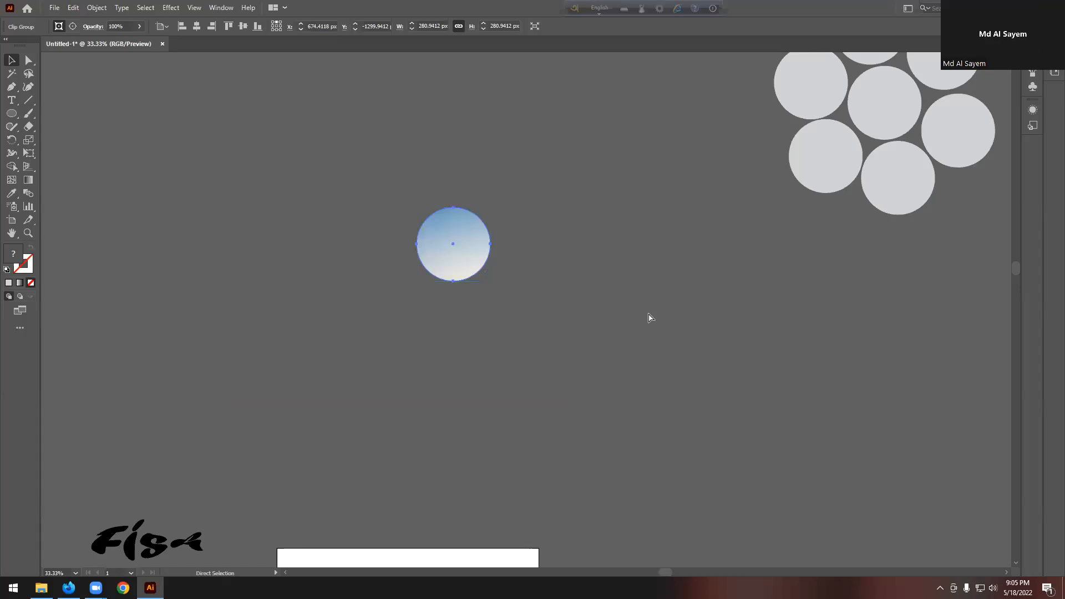
pyautogui.hotkey('ctrl', 'z')
pyautogui.press('v')
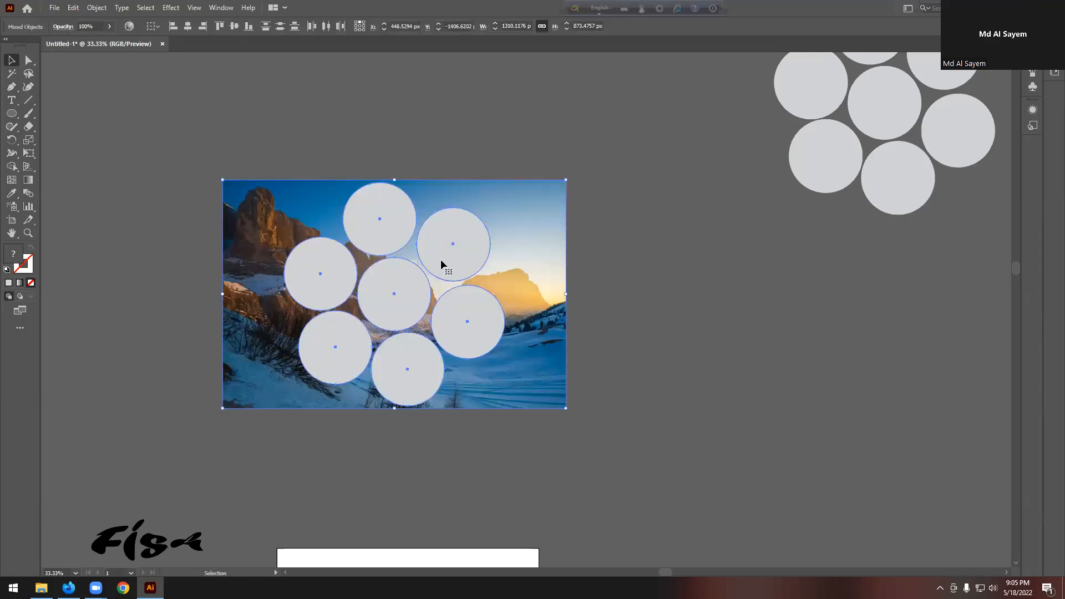
pyautogui.click(629, 244)
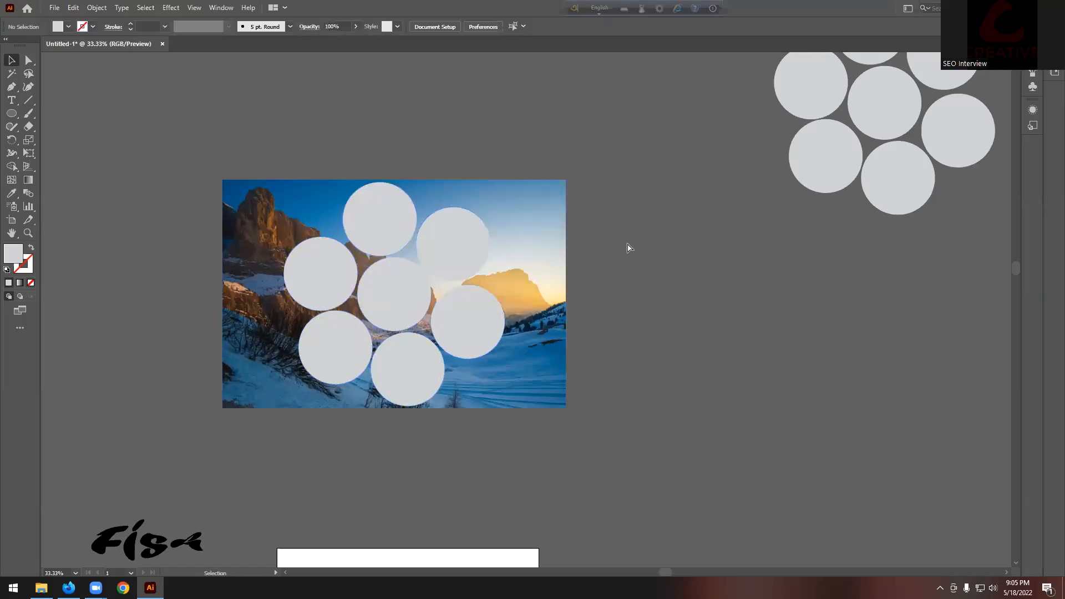
# Step: Shift-select all seven circles lying on the photo
pyautogui.click(461, 259)
pyautogui.keyDown('shift'); pyautogui.click(388, 210); pyautogui.keyUp('shift')
pyautogui.keyDown('shift'); pyautogui.click(326, 266); pyautogui.keyUp('shift')
pyautogui.keyDown('shift'); pyautogui.click(329, 334); pyautogui.keyUp('shift')
pyautogui.keyDown('shift'); pyautogui.click(366, 305); pyautogui.keyUp('shift')
pyautogui.keyDown('shift'); pyautogui.click(388, 358); pyautogui.keyUp('shift')
pyautogui.keyDown('shift'); pyautogui.click(467, 325); pyautogui.keyUp('shift')
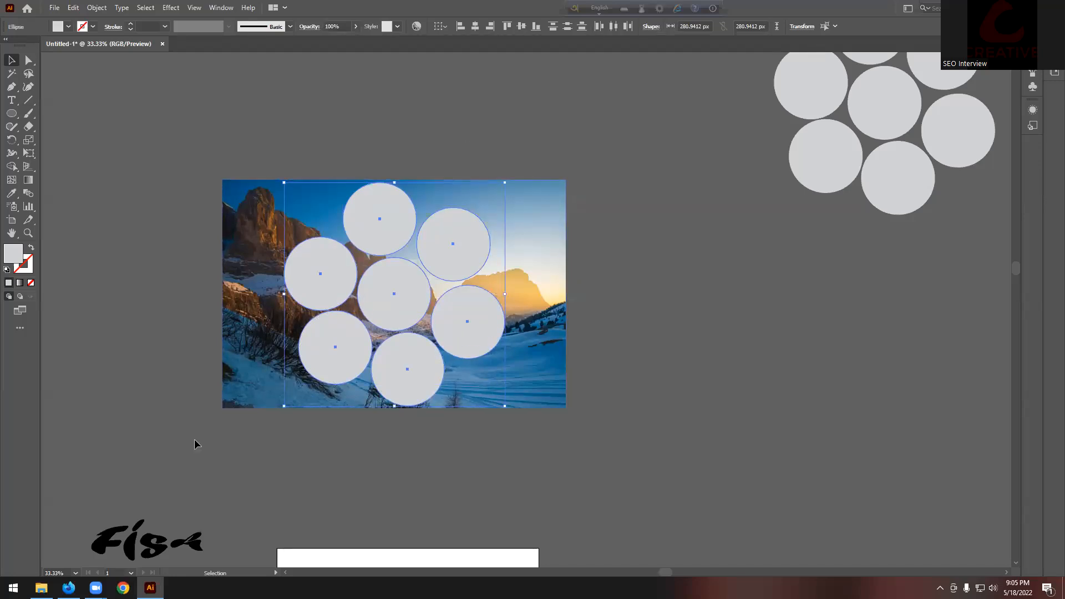
# Step: Check the Google Drive tab in Firefox, then return to Illustrator
pyautogui.click(66, 587)
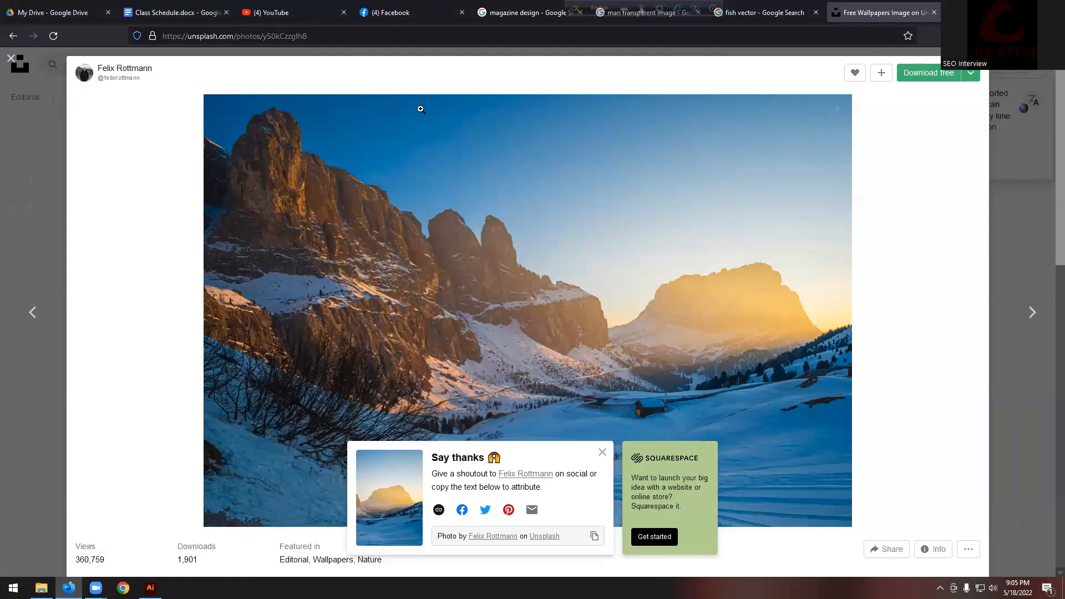
pyautogui.click(53, 20)
pyautogui.scroll(3, 569, 271)
pyautogui.scroll(3, 568, 270)
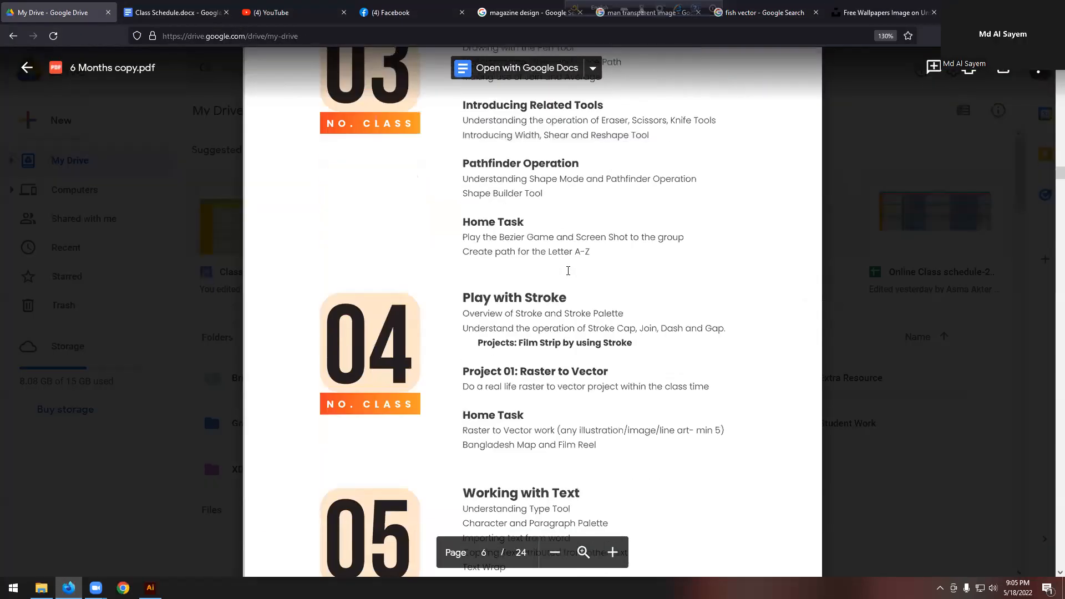
pyautogui.scroll(-7, 566, 268)
pyautogui.hotkey('alt', 'Tab')
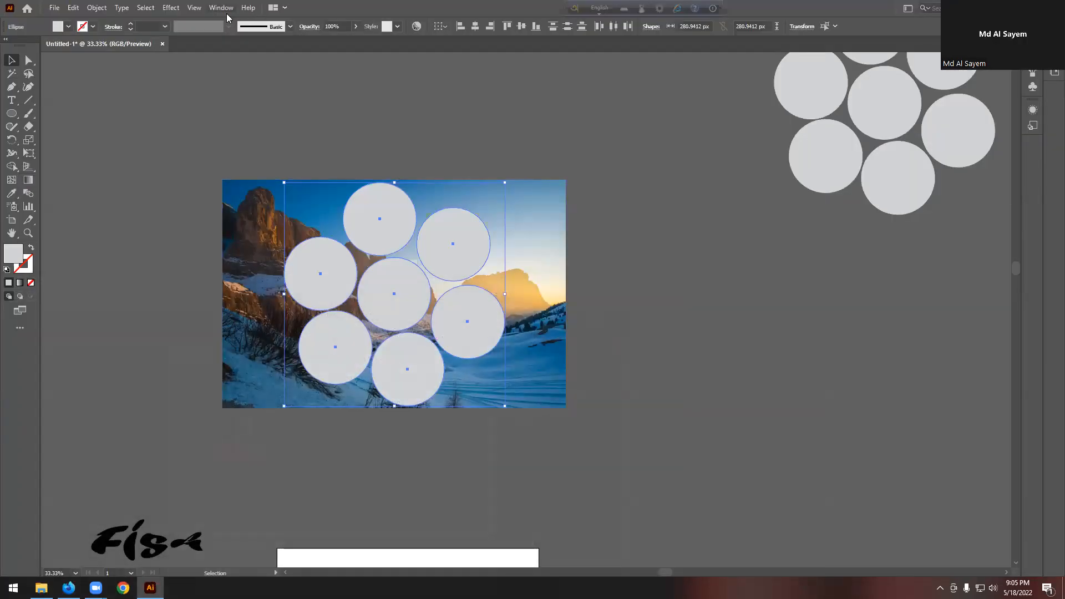
# Step: In Pathfinder, Unite the seven selected circles and Expand them into one compound path
pyautogui.click(221, 8)
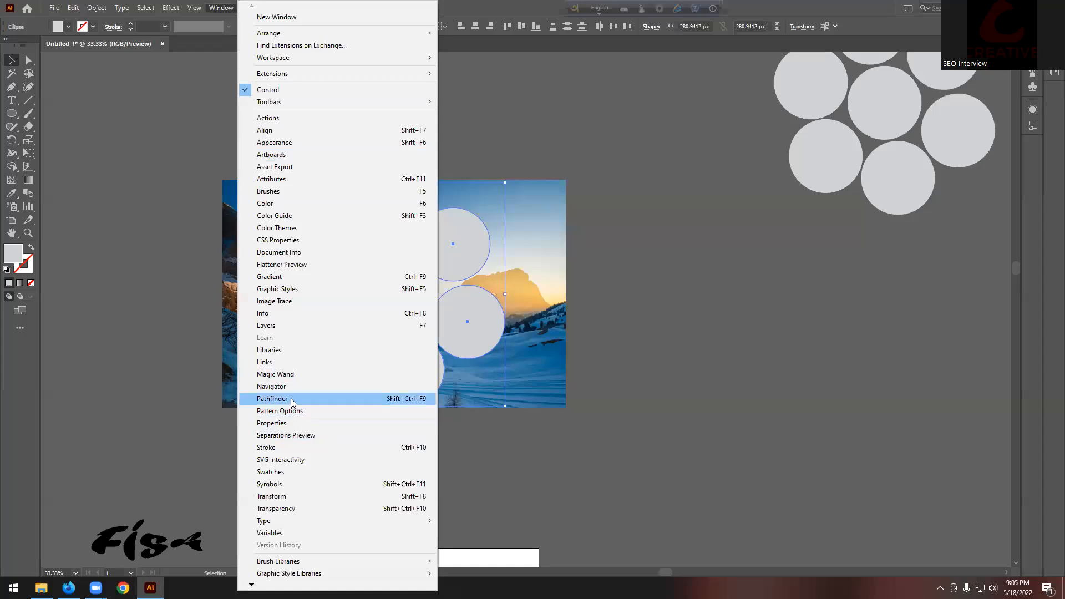
pyautogui.click(291, 399)
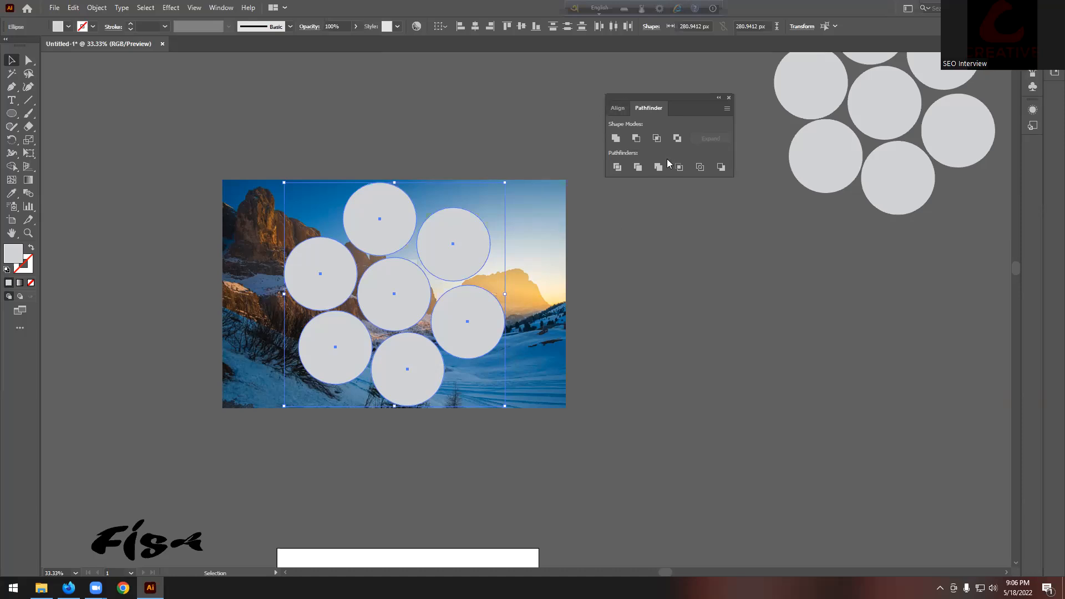
pyautogui.keyDown('alt'); pyautogui.click(616, 138); pyautogui.keyUp('alt')
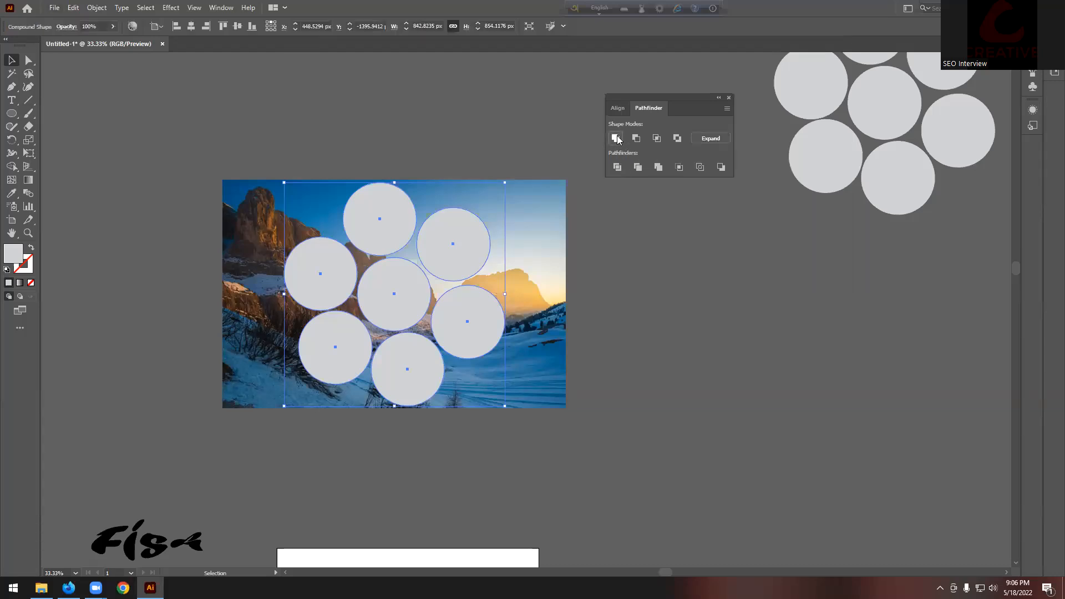
pyautogui.click(711, 138)
pyautogui.click(662, 221)
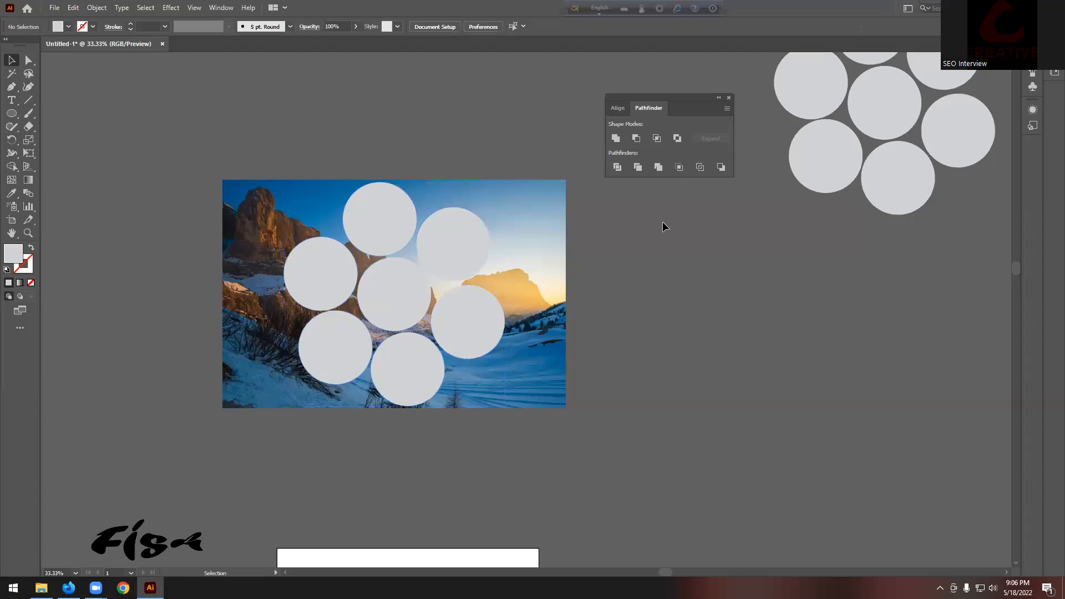
pyautogui.click(490, 235)
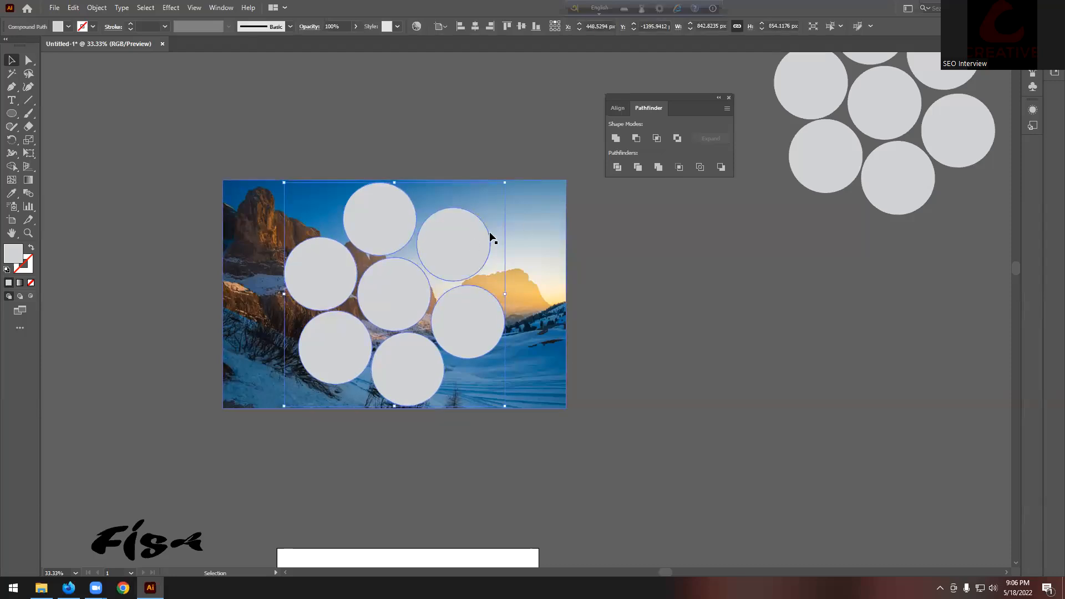
pyautogui.click(577, 214)
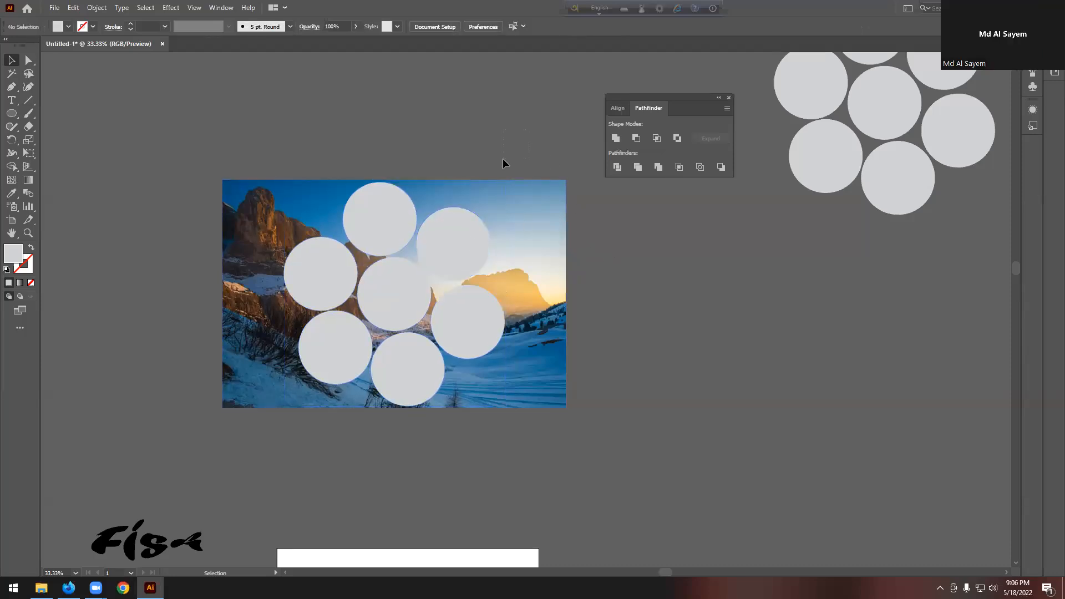
pyautogui.moveTo(503, 159); pyautogui.dragTo(411, 285)
pyautogui.rightClick(451, 238)
pyautogui.click(521, 335)
pyautogui.click(610, 297)
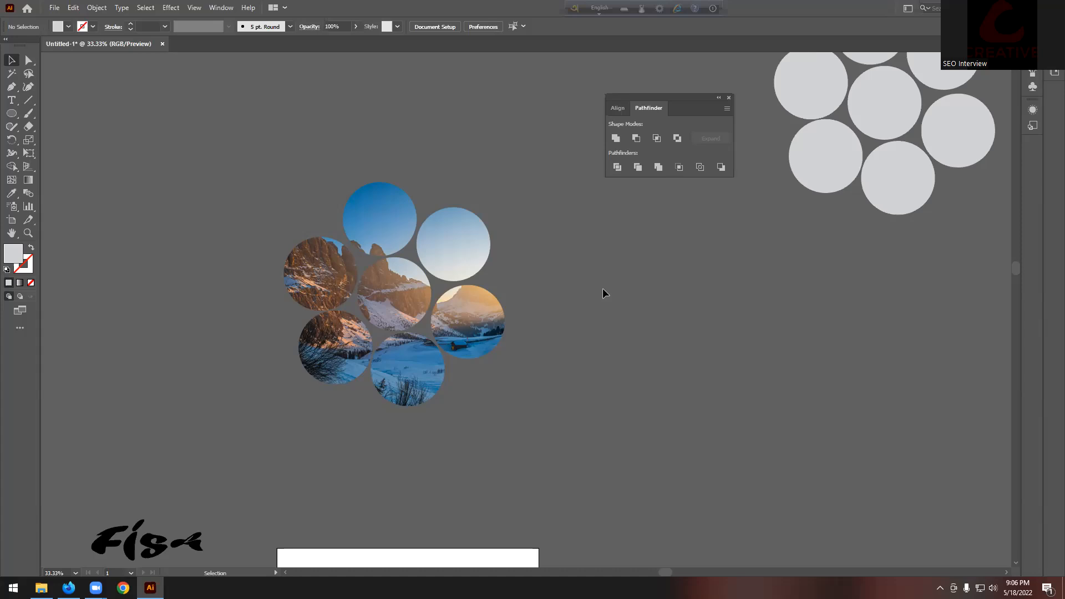
pyautogui.hotkey('ctrl', 'z')
pyautogui.click(626, 282)
pyautogui.click(479, 244)
pyautogui.click(629, 261)
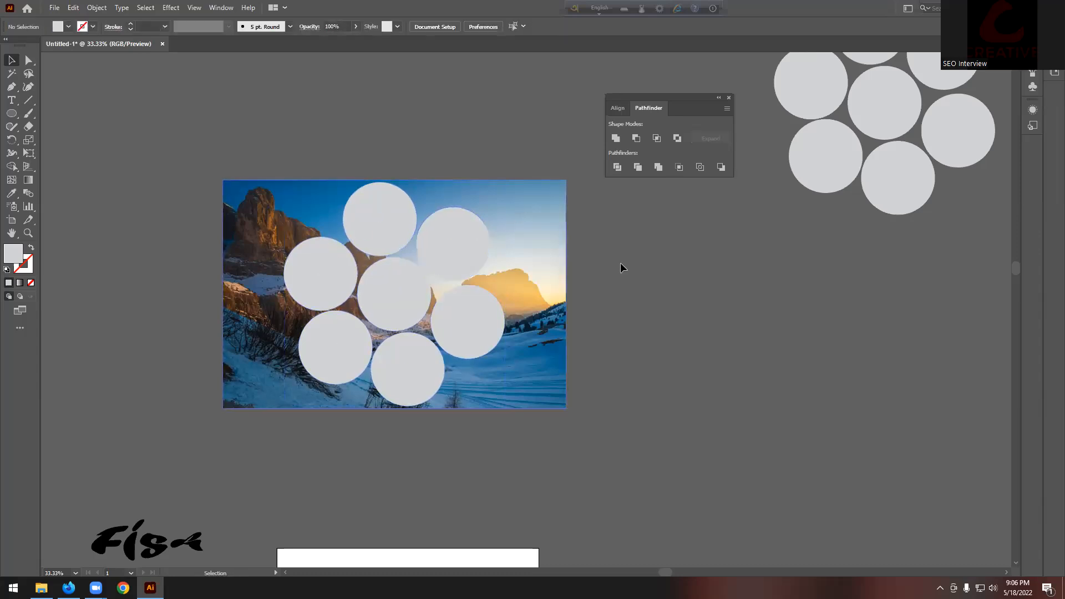
# Step: Clear the photo selection and briefly try the Shape Builder tool on the circle cluster
pyautogui.click(530, 227)
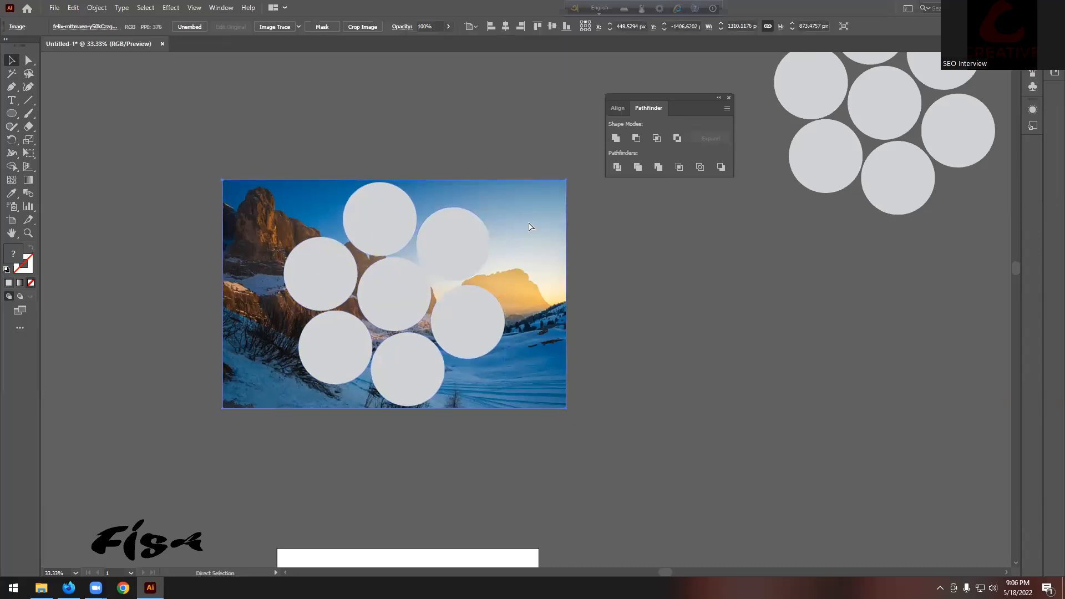
pyautogui.hotkey('ctrl', 'shift', 'a')
pyautogui.click(407, 372)
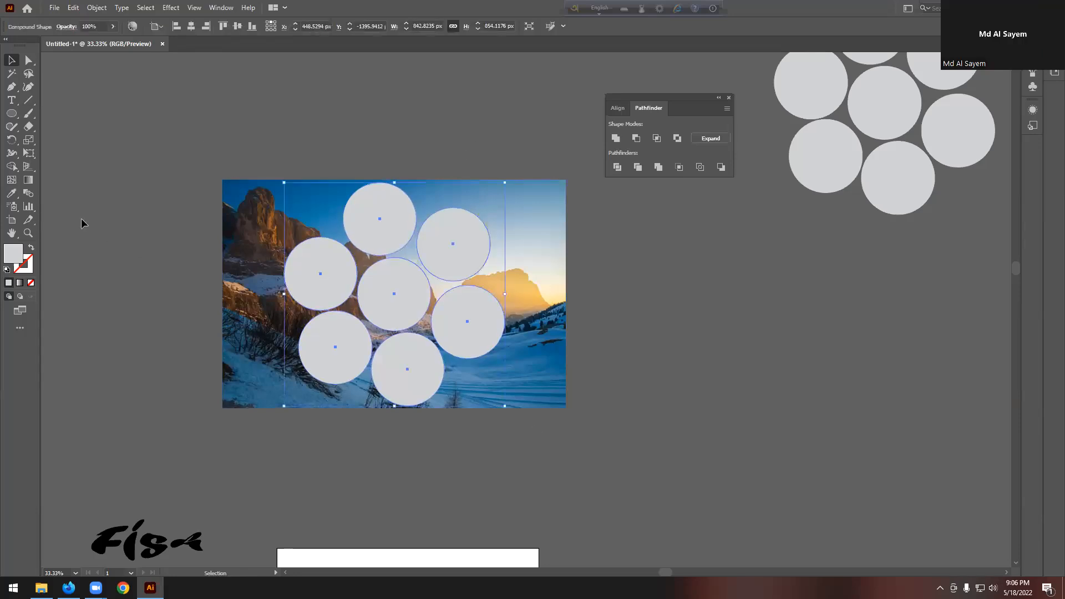
pyautogui.click(11, 167)
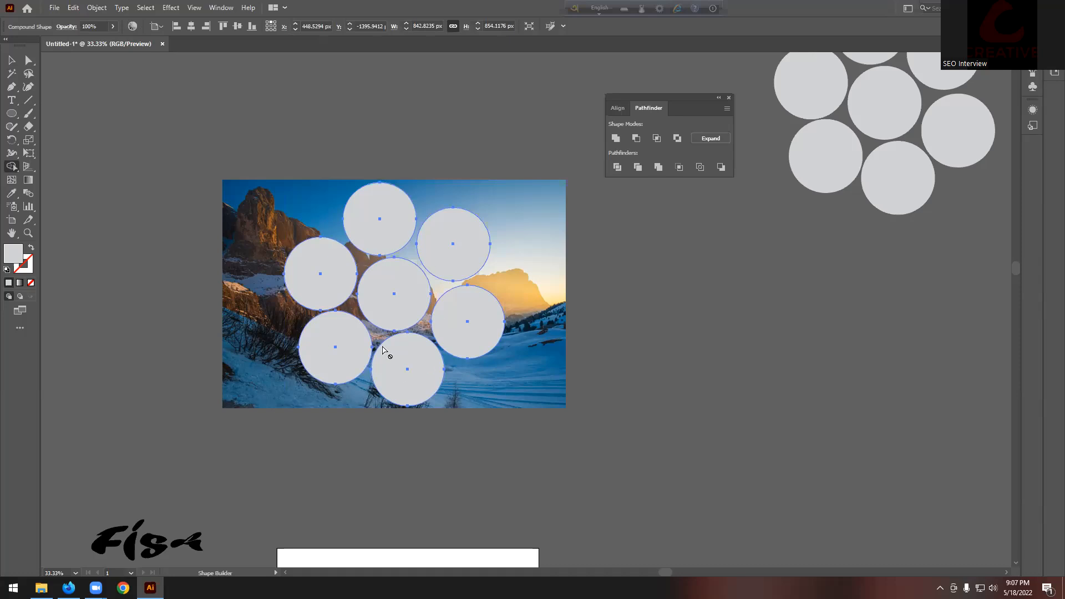
pyautogui.click(11, 60)
pyautogui.click(262, 85)
# Step: Check the circle group's context menu and a single circle without changing anything
pyautogui.rightClick(385, 224)
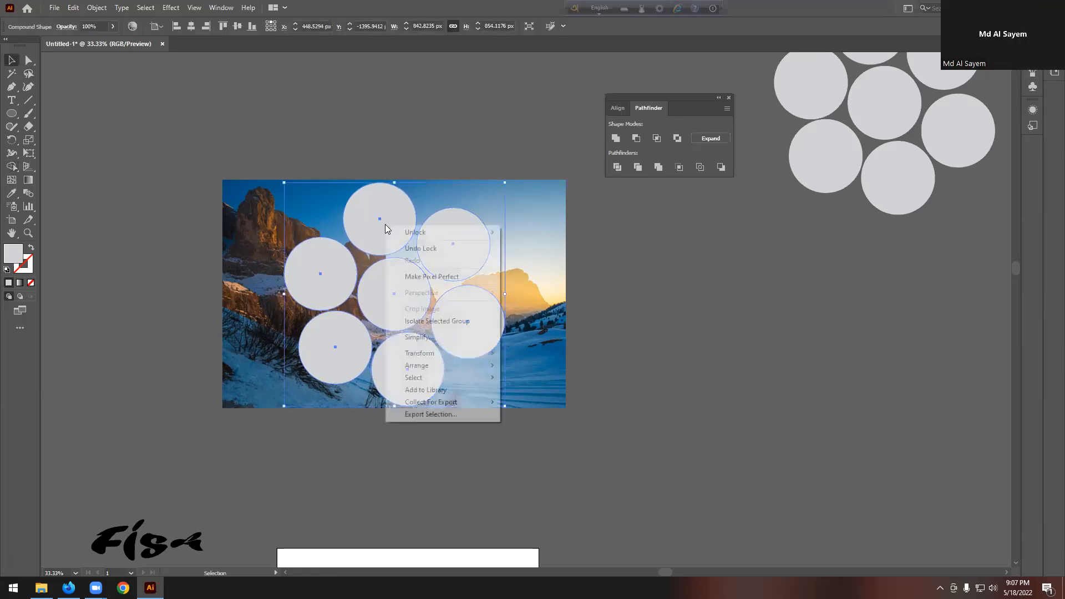
pyautogui.click(670, 285)
pyautogui.click(671, 285)
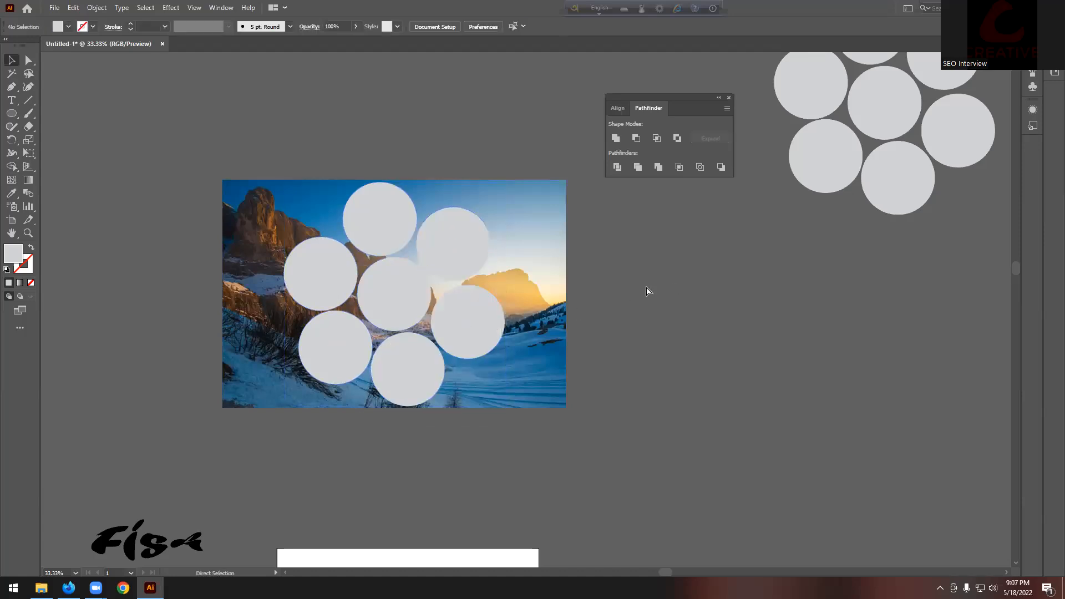
pyautogui.rightClick(425, 242)
pyautogui.click(697, 252)
pyautogui.click(477, 244)
pyautogui.click(702, 250)
# Step: Sweep across the seven circles with the Shape Builder to merge them
pyautogui.moveTo(569, 435); pyautogui.dragTo(532, 421)
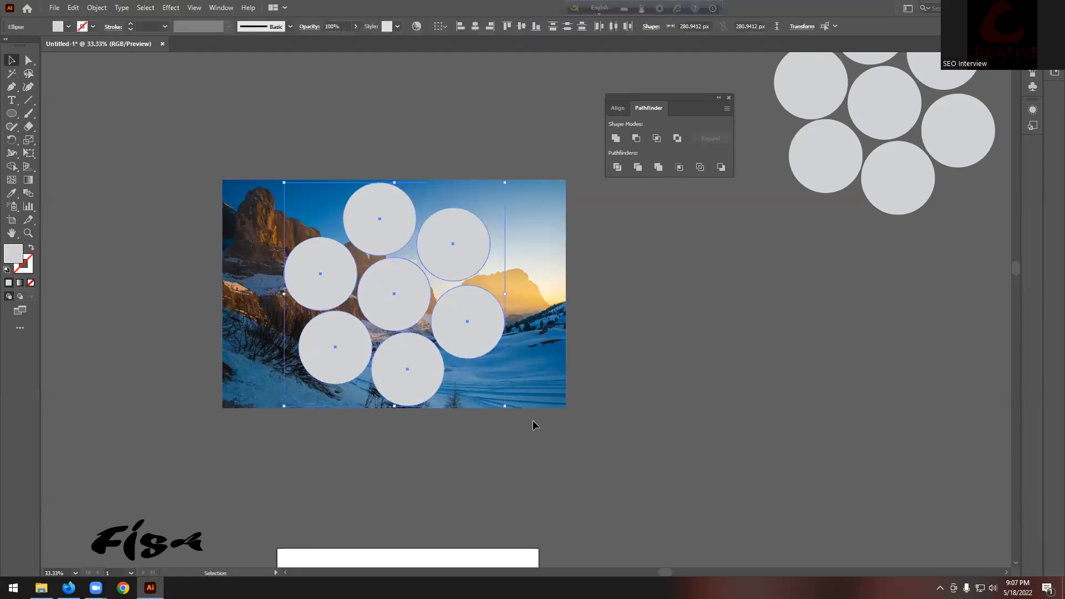
pyautogui.click(11, 166)
pyautogui.moveTo(466, 238)
pyautogui.mouseDown()
pyautogui.moveTo(376, 405)
pyautogui.moveTo(416, 325)
pyautogui.moveTo(522, 336)
pyautogui.mouseUp()
pyautogui.click(12, 60)
pyautogui.click(365, 178)
# Step: Pick several individual circles of the cluster, then clear the selection
pyautogui.click(371, 226)
pyautogui.click(492, 238)
pyautogui.click(467, 262)
pyautogui.click(474, 330)
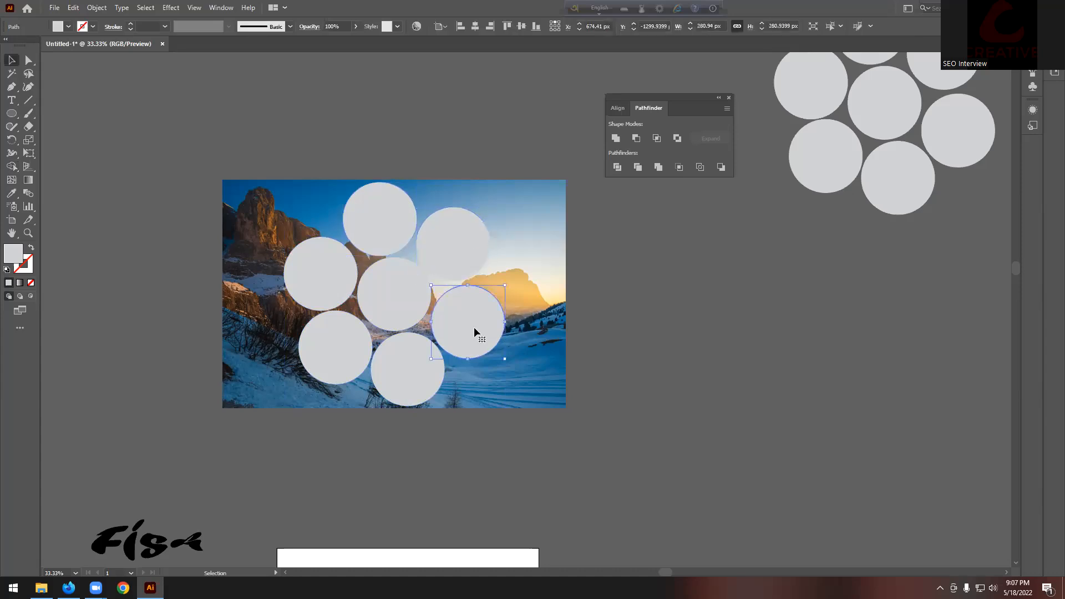
pyautogui.click(319, 288)
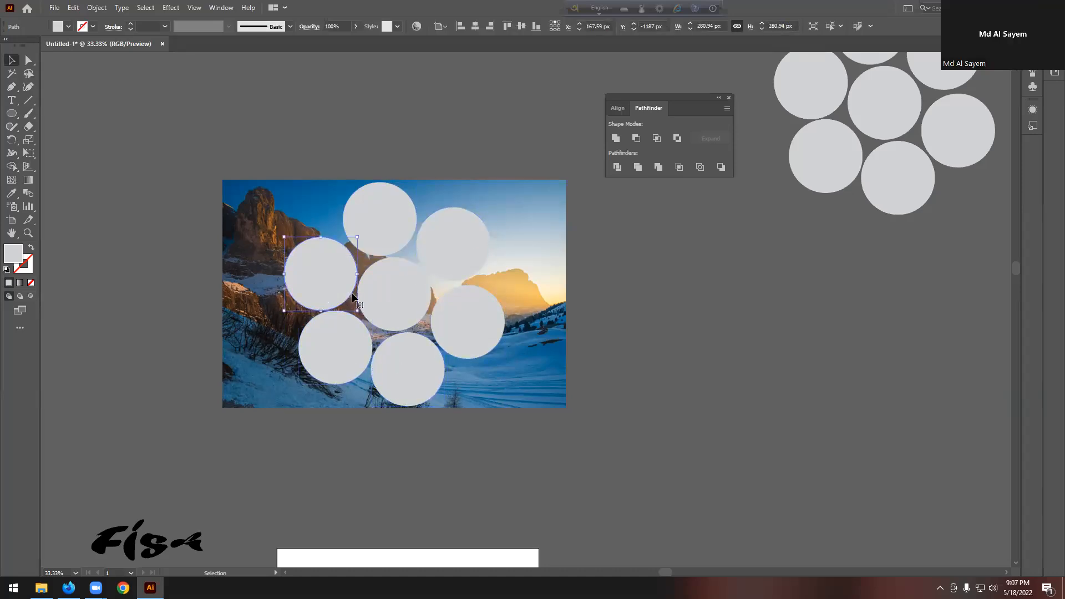
pyautogui.click(653, 283)
pyautogui.scroll(5, 653, 278)
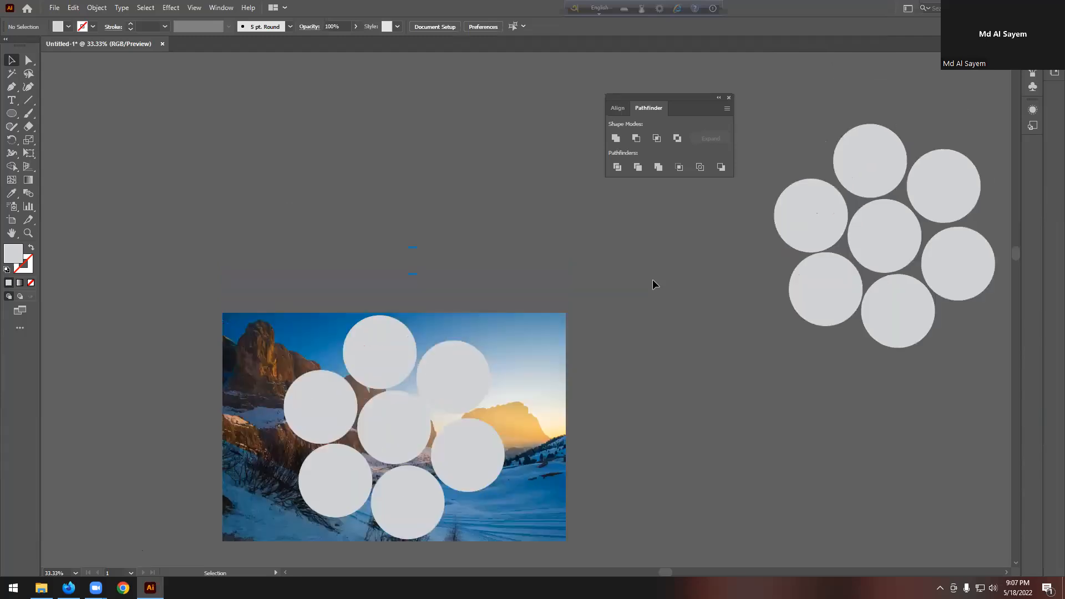
pyautogui.scroll(-4, 652, 279)
# Step: Shift-select all seven circles and combine them with Pathfinder Unite, then deselect
pyautogui.click(478, 279)
pyautogui.keyDown('shift'); pyautogui.click(405, 239); pyautogui.keyUp('shift')
pyautogui.keyDown('shift'); pyautogui.click(340, 286); pyautogui.keyUp('shift')
pyautogui.keyDown('shift'); pyautogui.click(385, 305); pyautogui.keyUp('shift')
pyautogui.keyDown('shift'); pyautogui.click(338, 363); pyautogui.keyUp('shift')
pyautogui.keyDown('shift'); pyautogui.click(408, 383); pyautogui.keyUp('shift')
pyautogui.keyDown('shift'); pyautogui.click(454, 345); pyautogui.keyUp('shift')
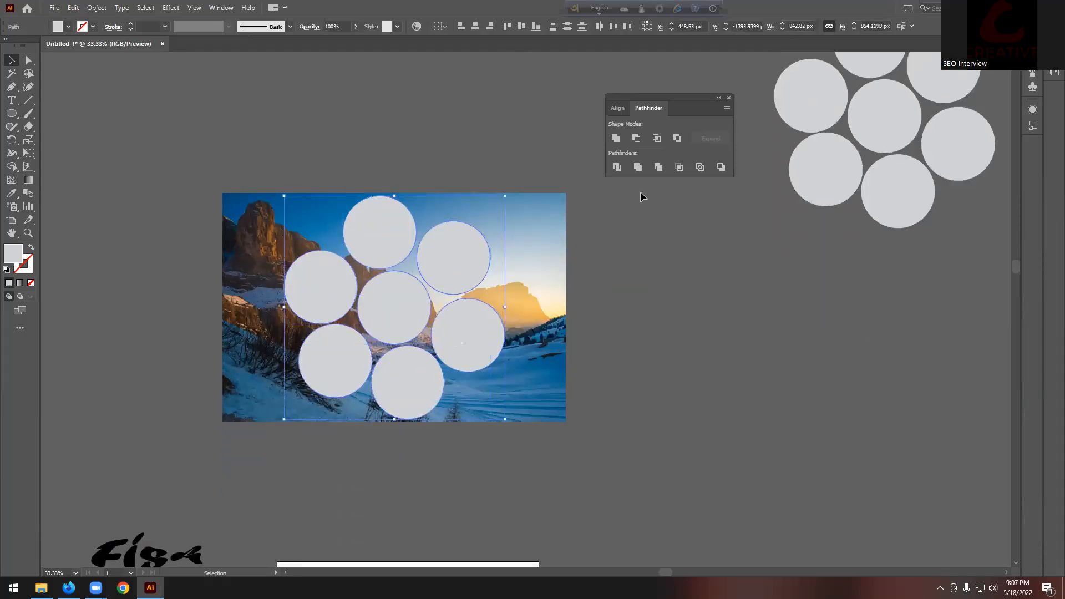
pyautogui.click(616, 138)
pyautogui.click(604, 319)
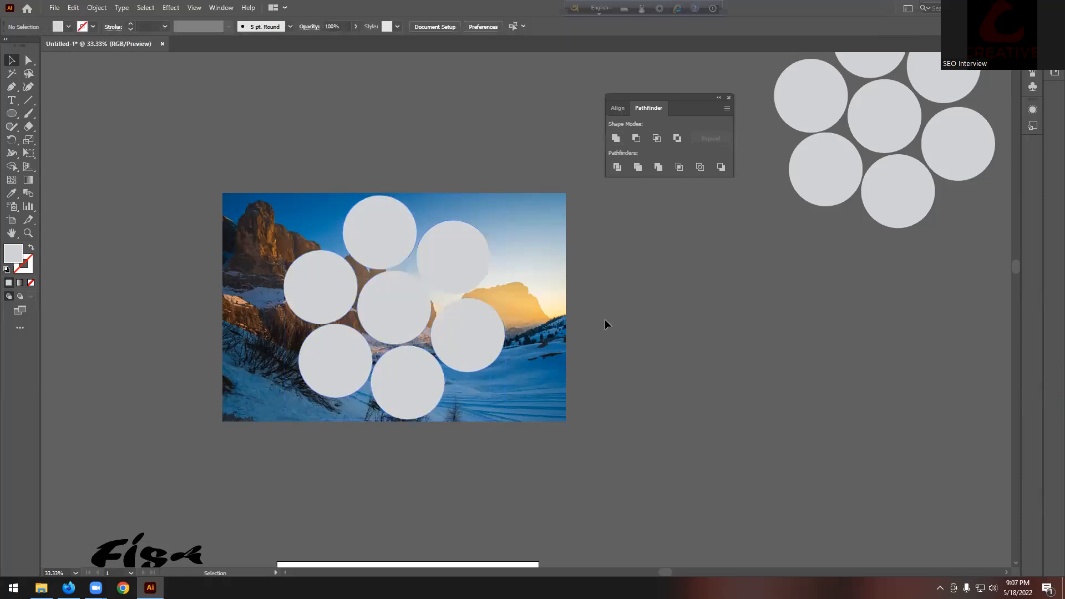
pyautogui.scroll(1, 523, 253)
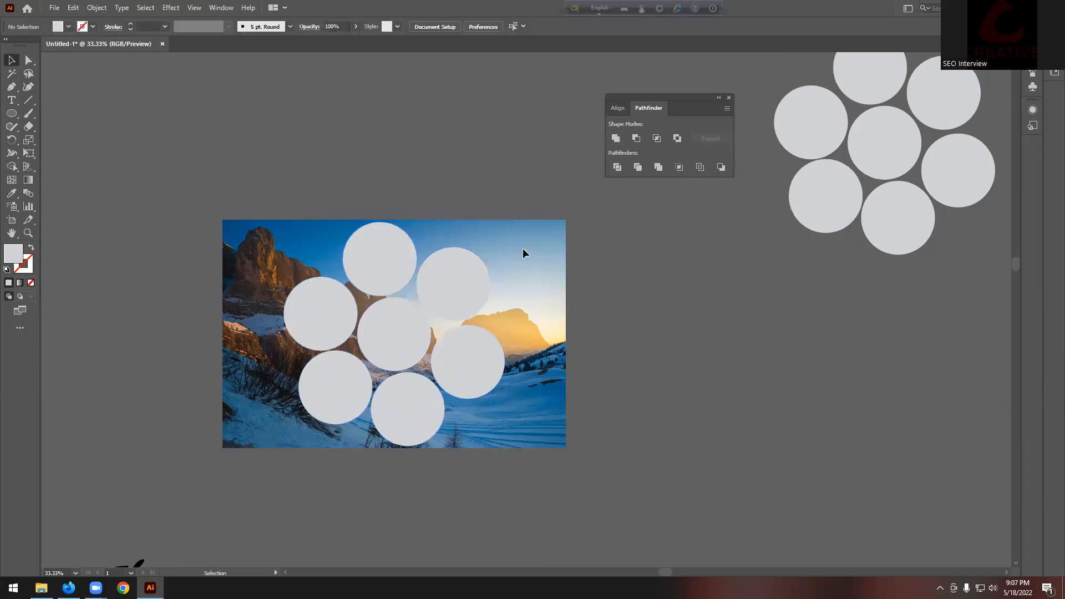
# Step: Release the merged circles' compound path, then try a clipping mask and undo it
pyautogui.click(325, 385)
pyautogui.rightClick(397, 325)
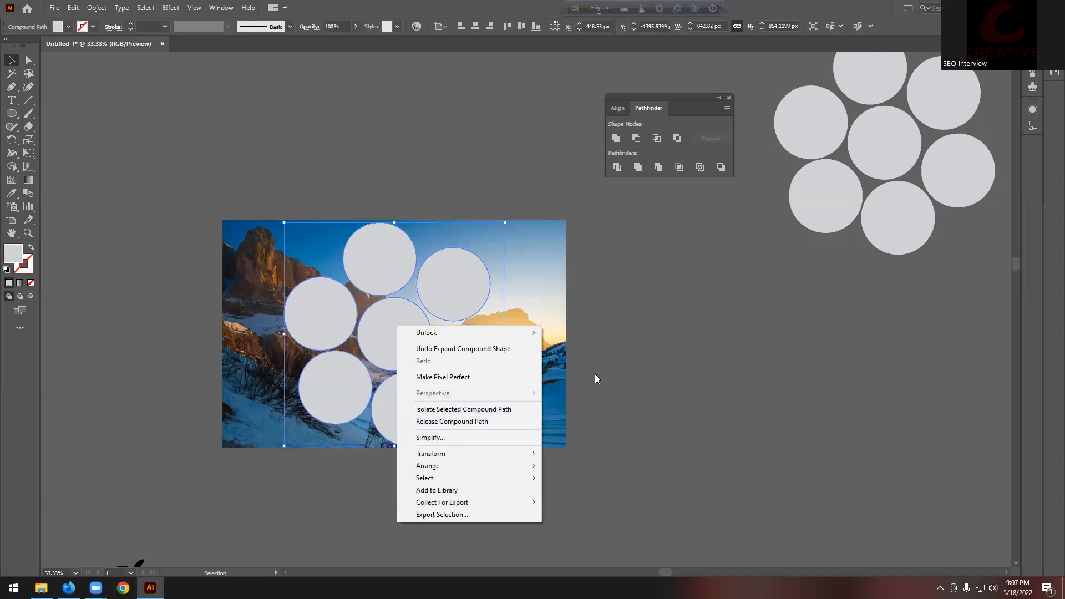
pyautogui.click(482, 421)
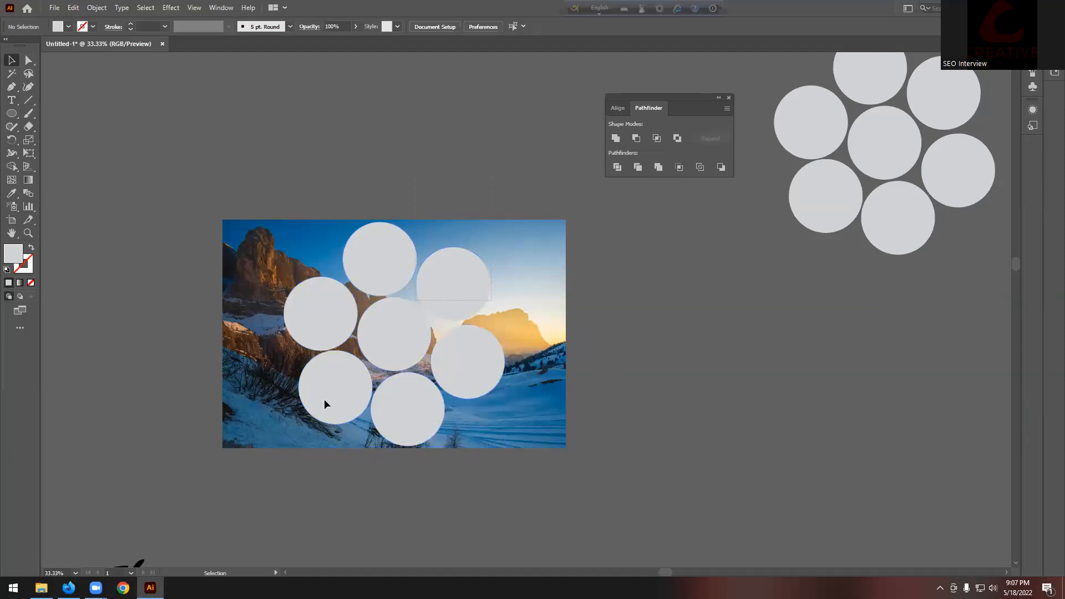
pyautogui.rightClick(389, 323)
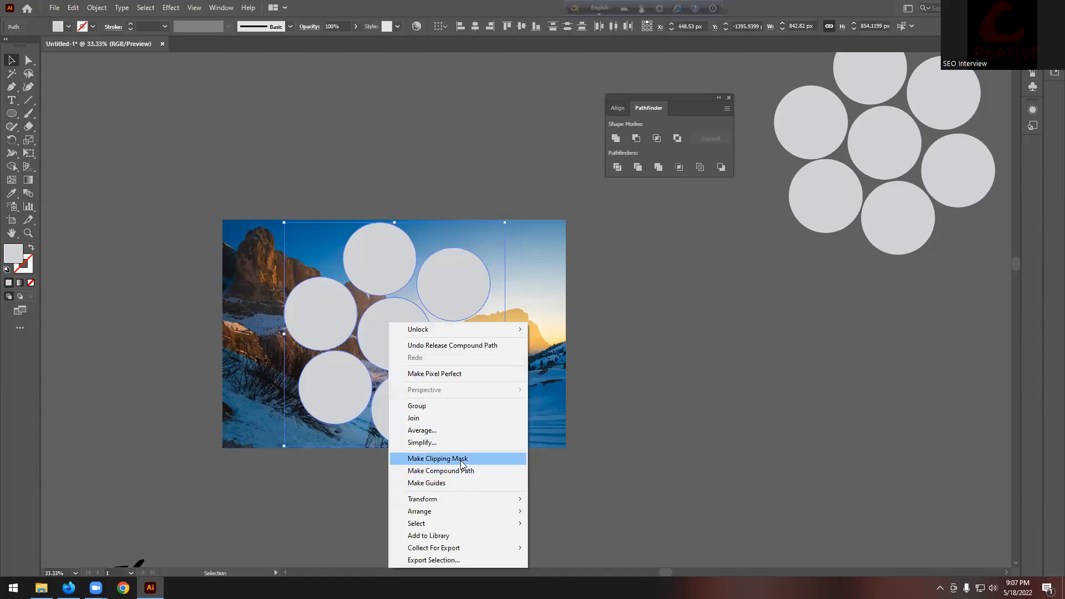
pyautogui.click(461, 458)
pyautogui.hotkey('ctrl', 'z')
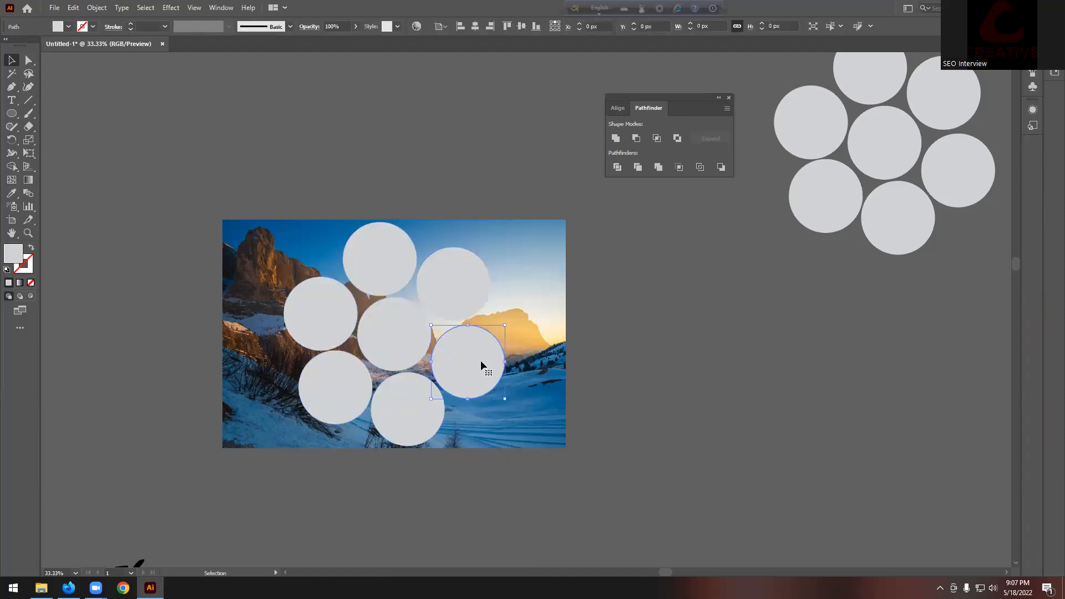
# Step: Move the lower-right circle to the photo's edge, then undo the move
pyautogui.moveTo(481, 361); pyautogui.dragTo(680, 383)
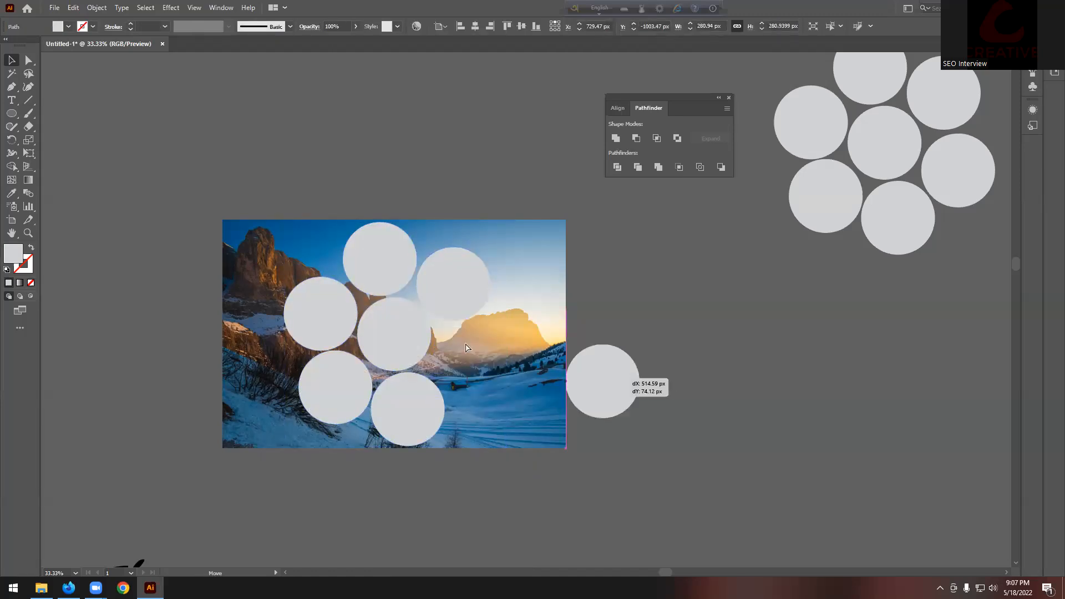
pyautogui.hotkey('ctrl', 'z')
pyautogui.click(649, 335)
pyautogui.scroll(1, 649, 335)
pyautogui.scroll(-1, 645, 378)
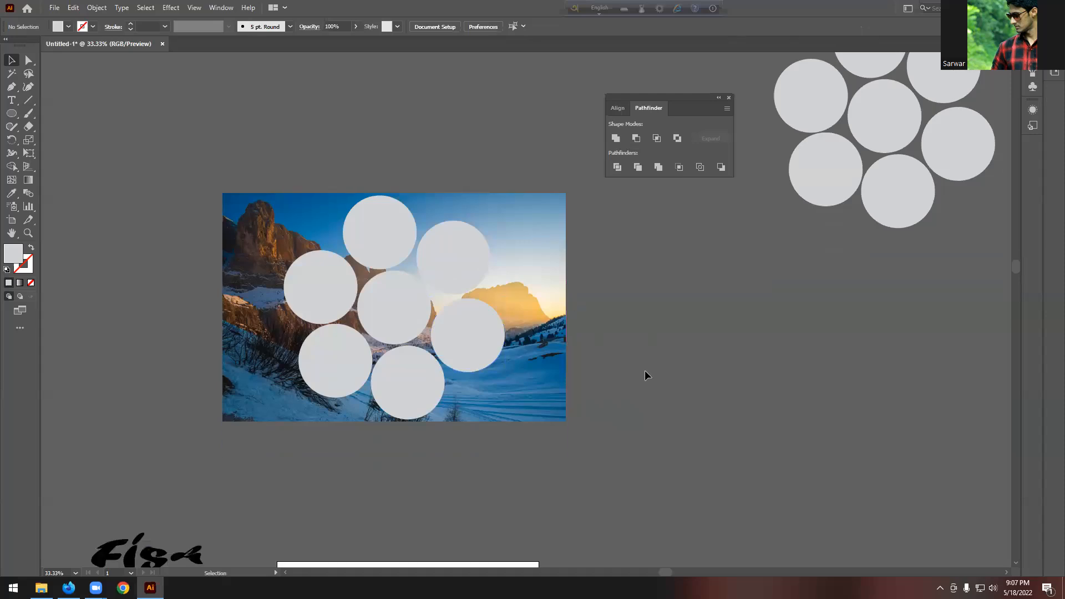
# Step: Marquee the seven circles, unite them into one compound path, and select the photo behind
pyautogui.moveTo(564, 459); pyautogui.dragTo(592, 486)
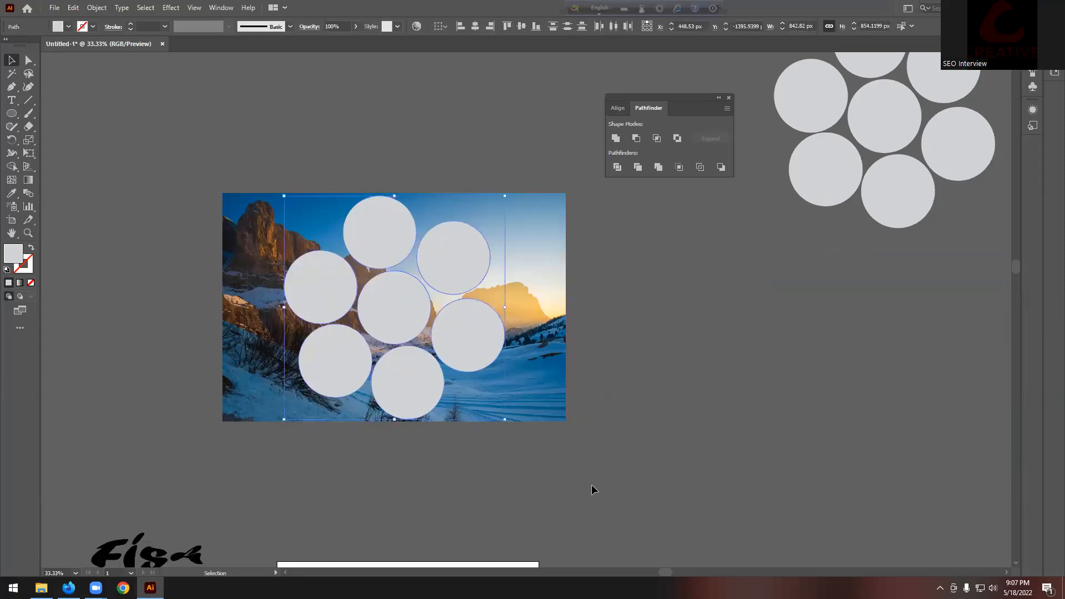
pyautogui.click(619, 141)
pyautogui.hotkey('ctrl', 'alt')
pyautogui.hotkey('ctrl', 'alt', '[')
pyautogui.click(641, 266)
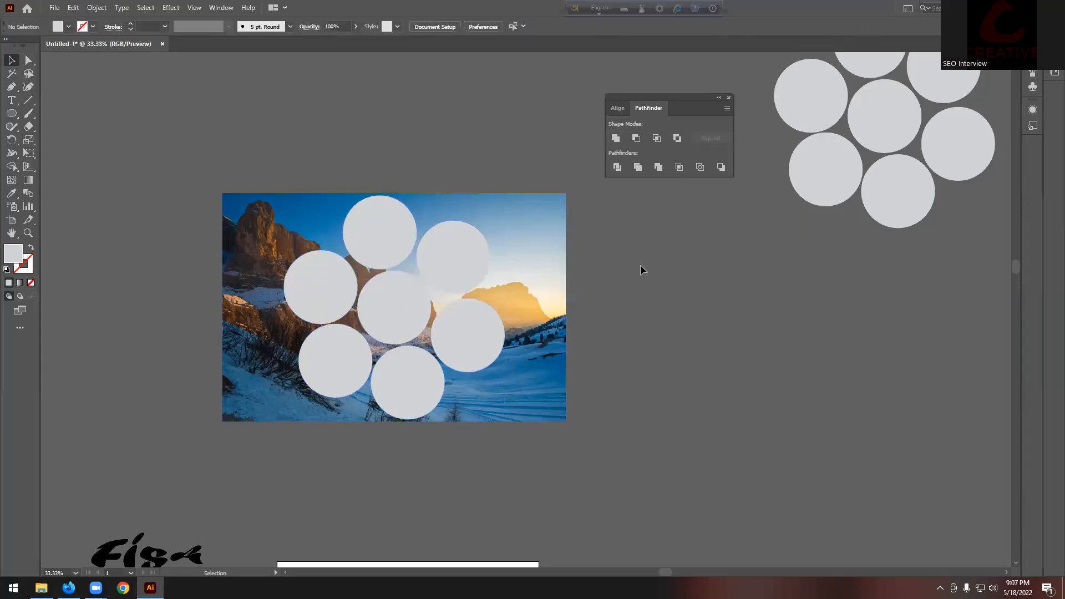
# Step: Nudge the photo left and up, then undo the accidental move
pyautogui.click(465, 238)
pyautogui.click(643, 246)
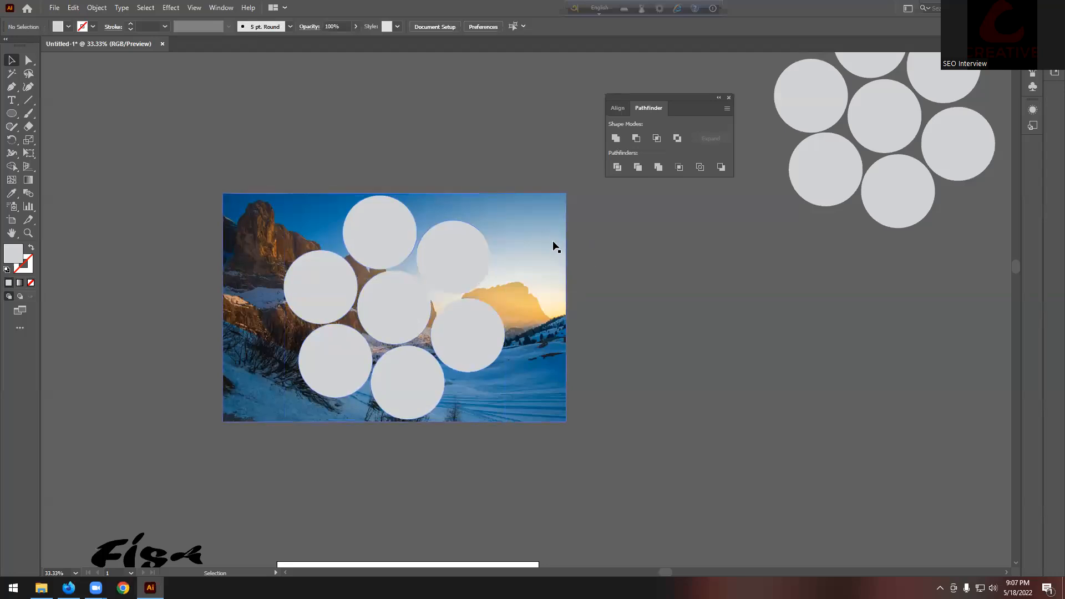
pyautogui.moveTo(554, 243); pyautogui.dragTo(495, 234)
pyautogui.moveTo(564, 221); pyautogui.dragTo(541, 269)
pyautogui.hotkey('ctrl', 'z')
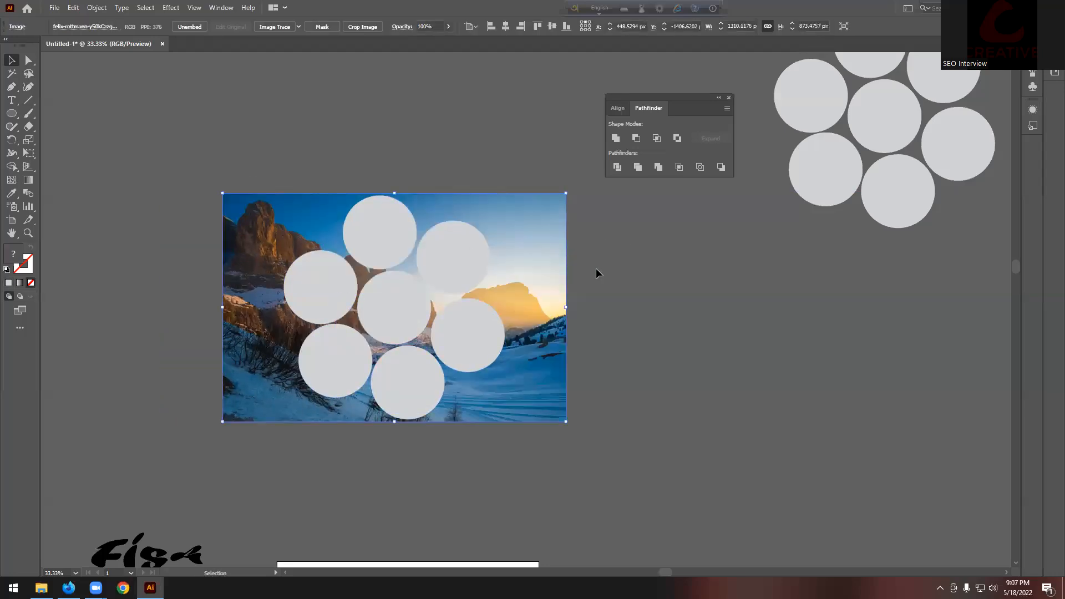
# Step: Clip the mountain photo into the seven-circle shape with Make Clipping Mask
pyautogui.keyDown('shift'); pyautogui.click(326, 355); pyautogui.keyUp('shift')
pyautogui.rightClick(383, 303)
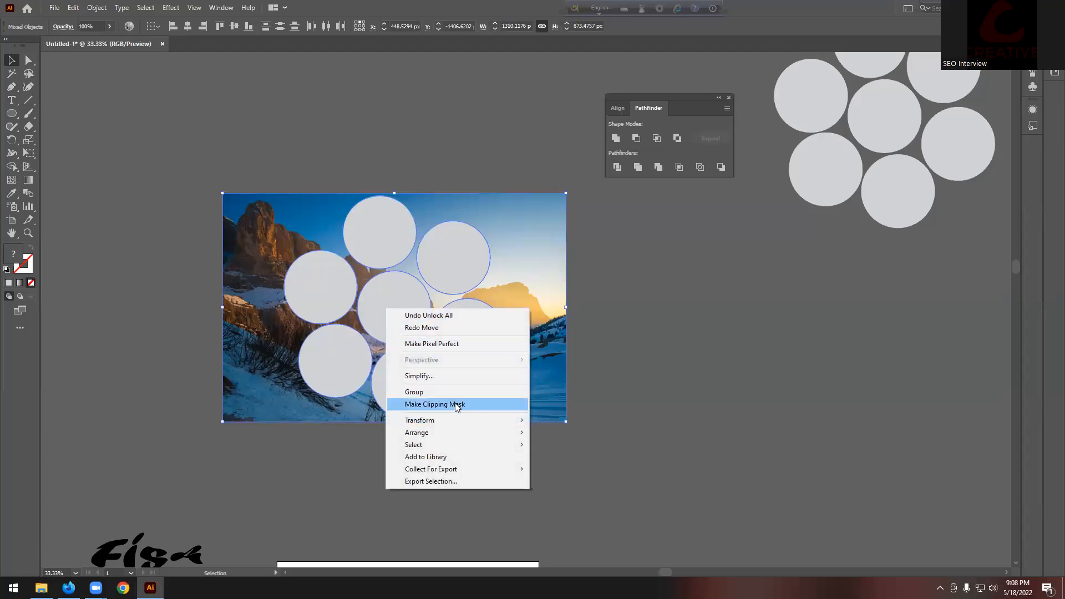
pyautogui.click(428, 404)
pyautogui.click(619, 348)
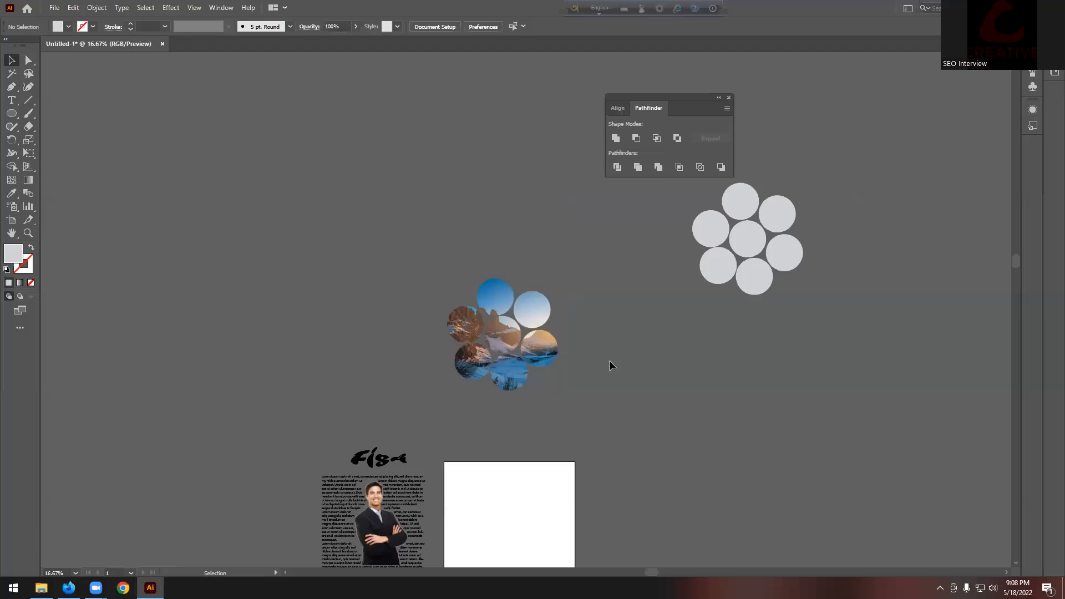
# Step: Move the clipped circle cluster up and left of the plain grey circle copy
pyautogui.scroll(3, 609, 360)
pyautogui.scroll(1, 807, 339)
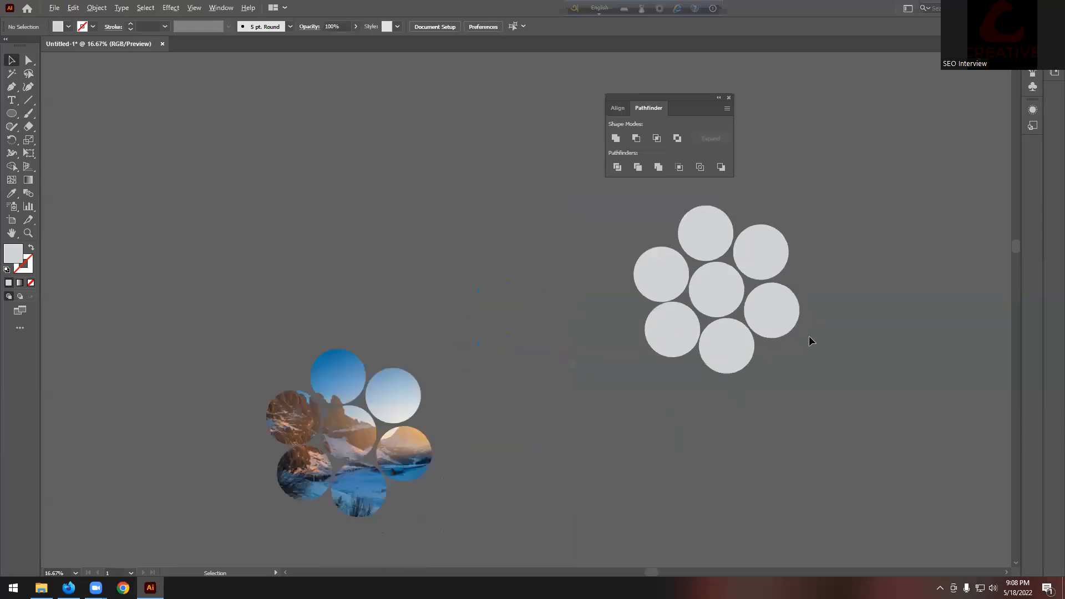
pyautogui.moveTo(405, 405); pyautogui.dragTo(348, 315)
pyautogui.click(452, 398)
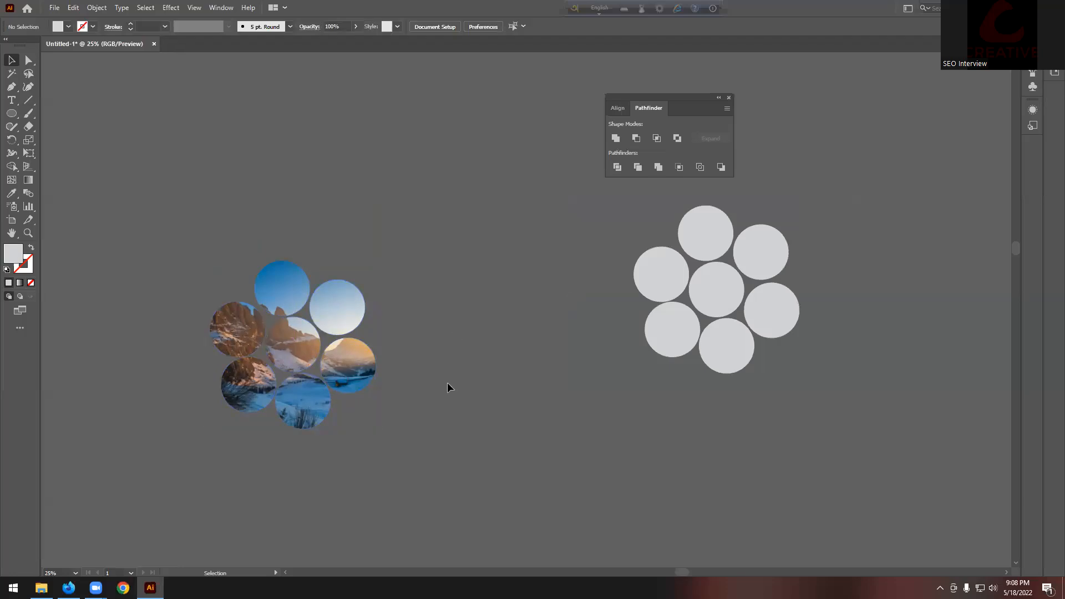
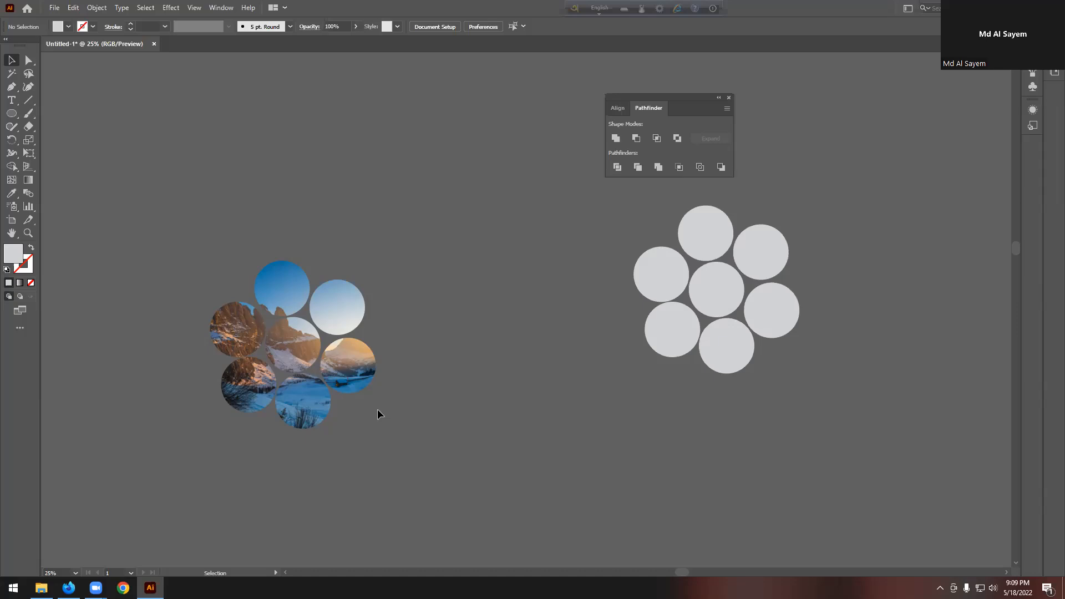
# Step: Alt-drag a copy of the seven grey circles up above the photo-filled cluster
pyautogui.scroll(-2, 377, 408)
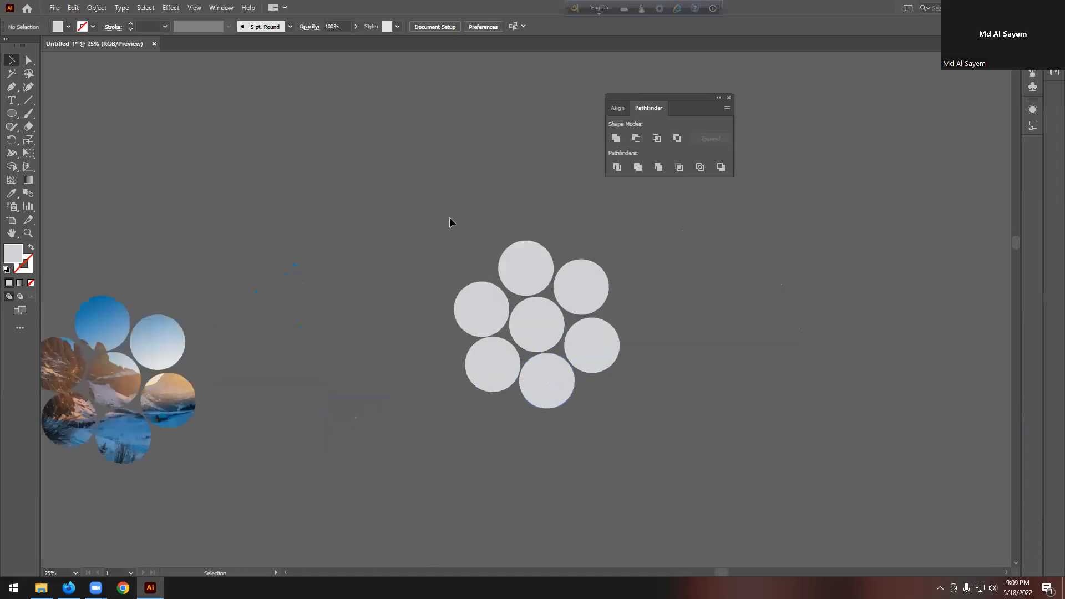
pyautogui.moveTo(450, 222); pyautogui.dragTo(637, 428)
pyautogui.scroll(-1, 542, 409)
pyautogui.moveTo(545, 407); pyautogui.dragTo(426, 240)
# Step: Deselect the copy and choose File > Place to import an image
pyautogui.scroll(3, 426, 240)
pyautogui.click(607, 272)
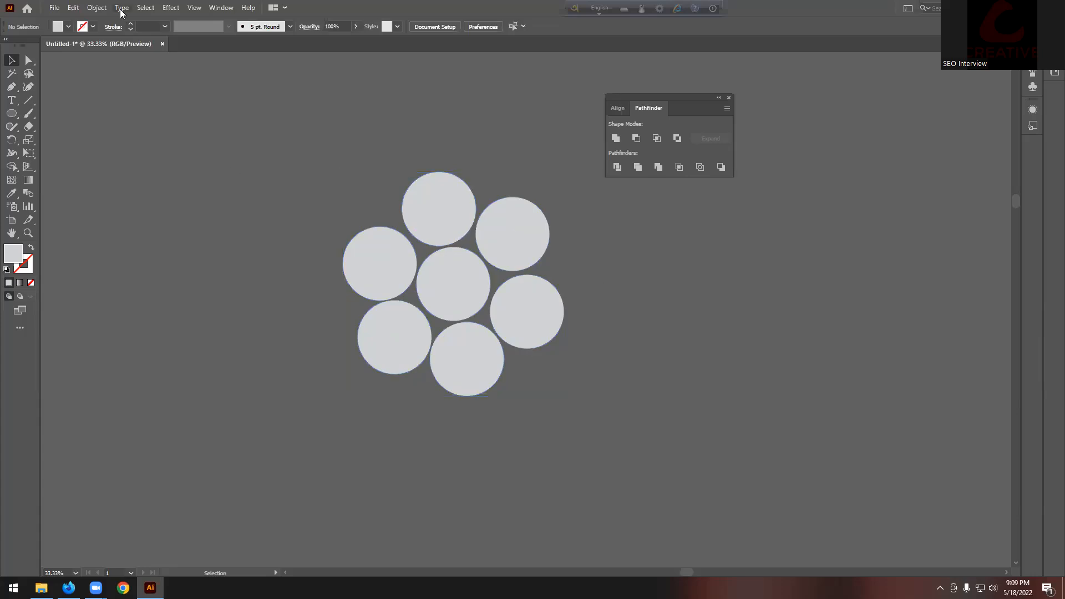
pyautogui.click(55, 7)
pyautogui.click(166, 200)
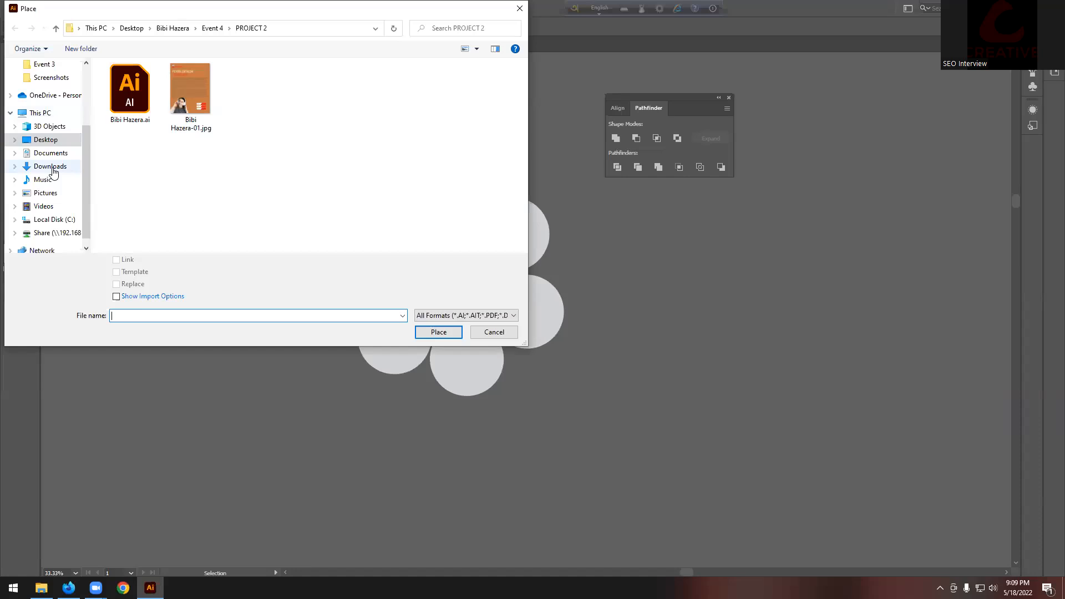
# Step: Place the mountain photo from the Downloads folder onto the canvas
pyautogui.click(52, 170)
pyautogui.click(134, 112)
pyautogui.click(449, 333)
pyautogui.click(266, 211)
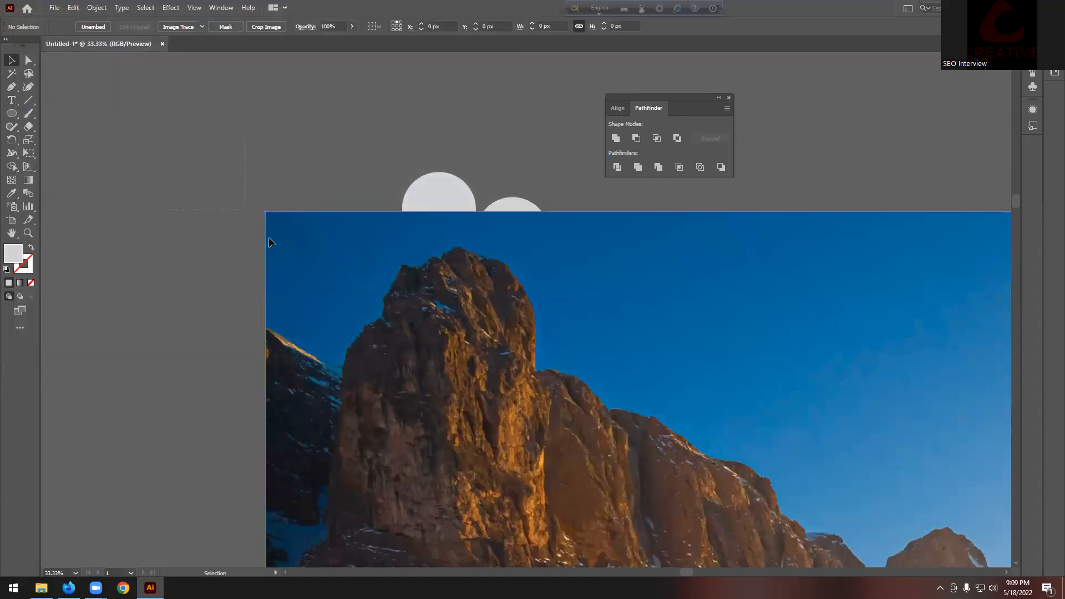
# Step: Scale the photo over the new circle cluster and send it to the back
pyautogui.moveTo(265, 212); pyautogui.dragTo(374, 284)
pyautogui.moveTo(643, 373); pyautogui.dragTo(465, 301)
pyautogui.moveTo(683, 432); pyautogui.dragTo(528, 324)
pyautogui.moveTo(584, 286); pyautogui.dragTo(624, 295)
pyautogui.click(647, 302)
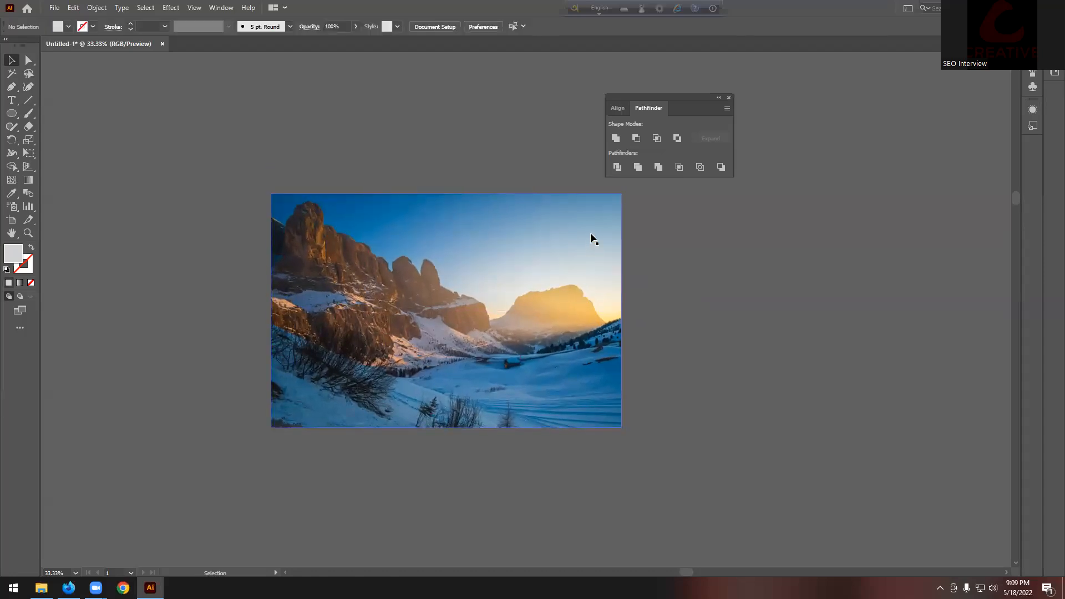
pyautogui.click(592, 235)
pyautogui.hotkey('ctrl', 'shift', '[')
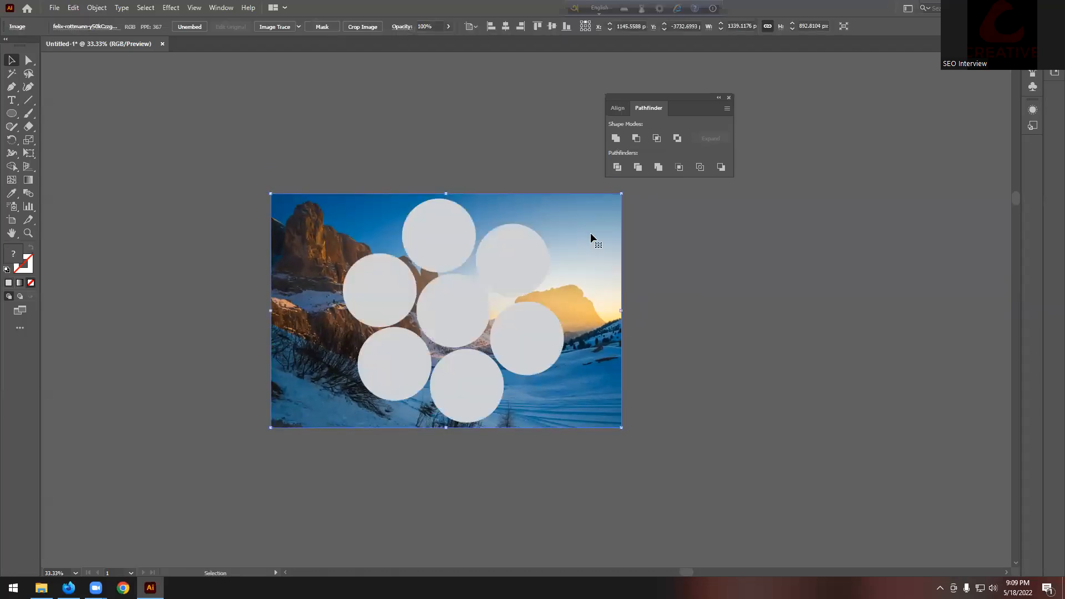
# Step: Clip the mountain photo into the upper-right circle with Make Clipping Mask
pyautogui.click(724, 288)
pyautogui.keyDown('alt'); pyautogui.scroll(1, 498, 239); pyautogui.keyUp('alt')
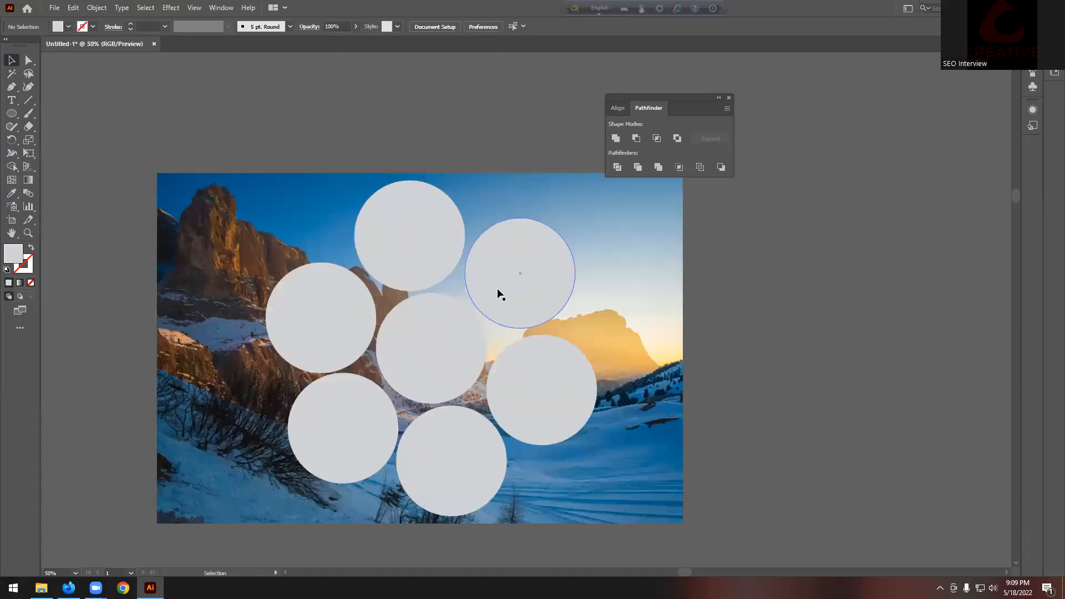
pyautogui.keyDown('alt'); pyautogui.scroll(-1, 448, 256); pyautogui.keyUp('alt')
pyautogui.click(585, 227)
pyautogui.press('a')
pyautogui.press('v')
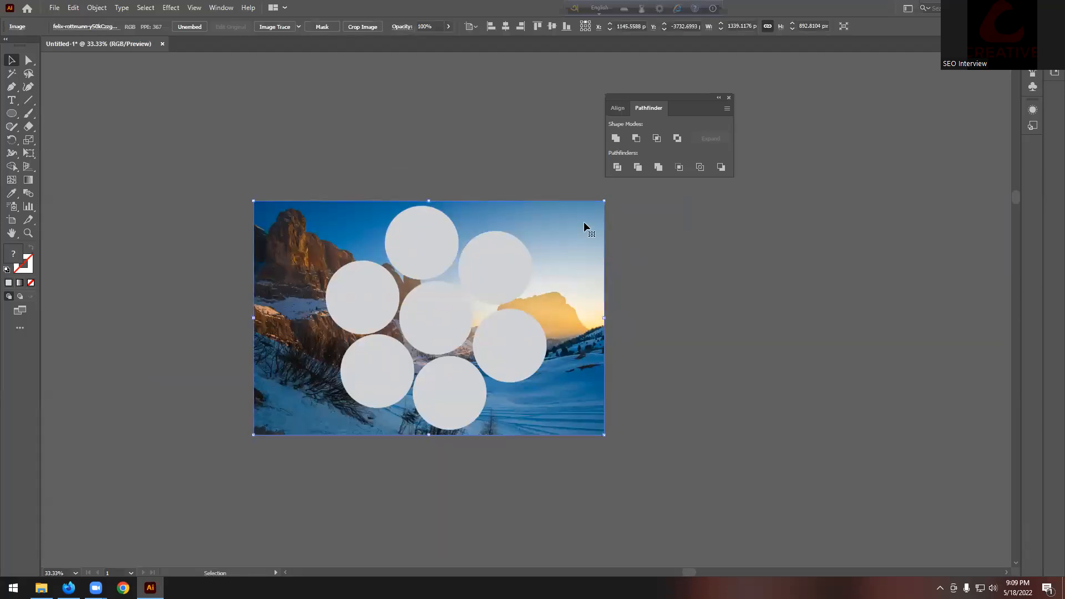
pyautogui.keyDown('shift'); pyautogui.click(518, 260); pyautogui.keyUp('shift')
pyautogui.rightClick(515, 258)
pyautogui.click(588, 355)
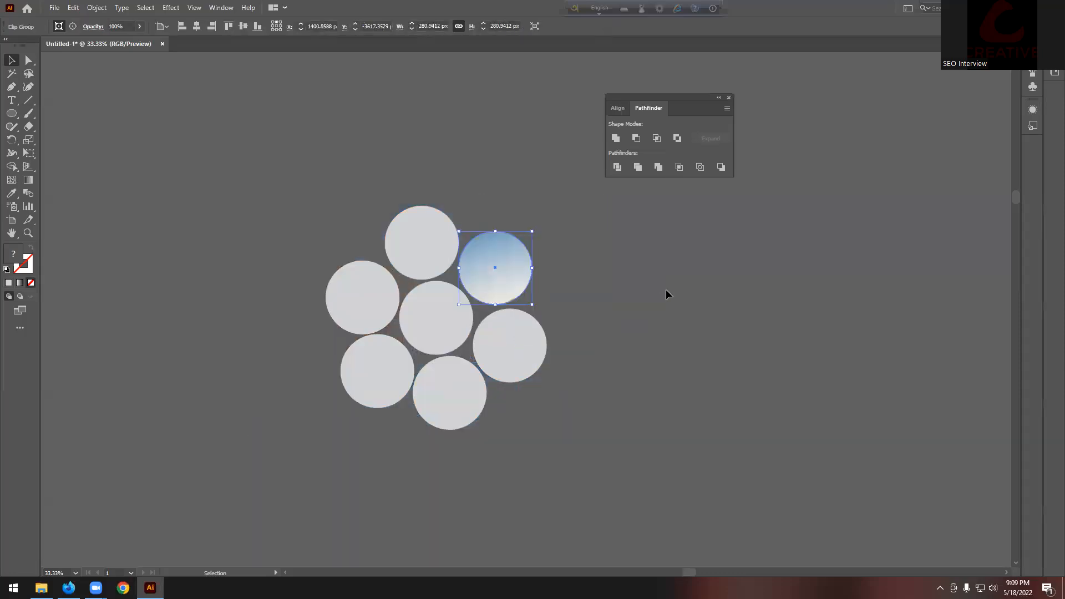
# Step: Restore a full photo copy behind the circles and clip it into the top circle
pyautogui.hotkey('ctrl', 'z')
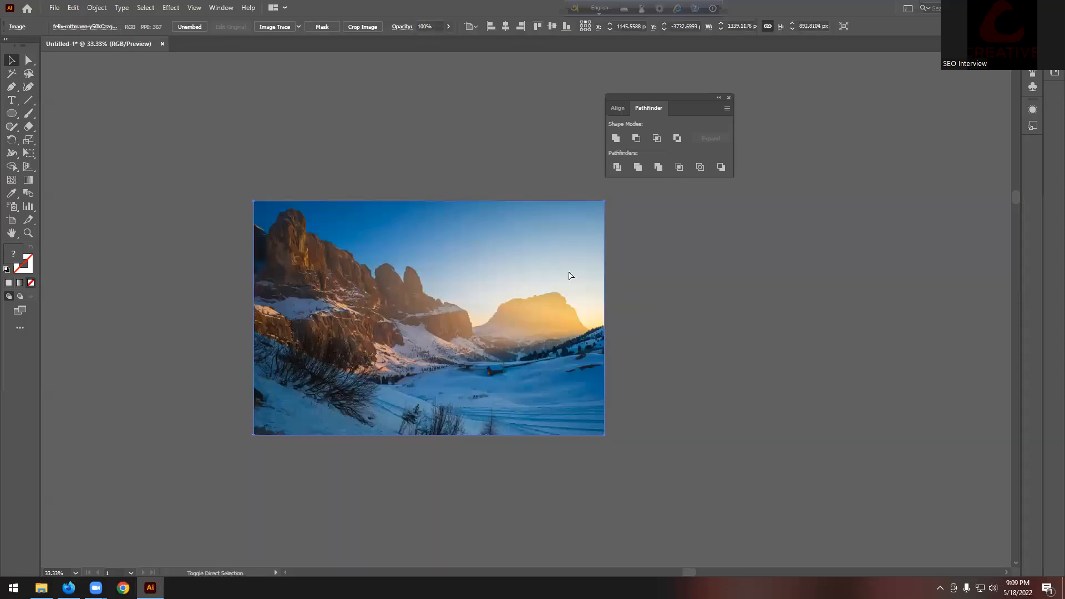
pyautogui.hotkey('ctrl', 'z')
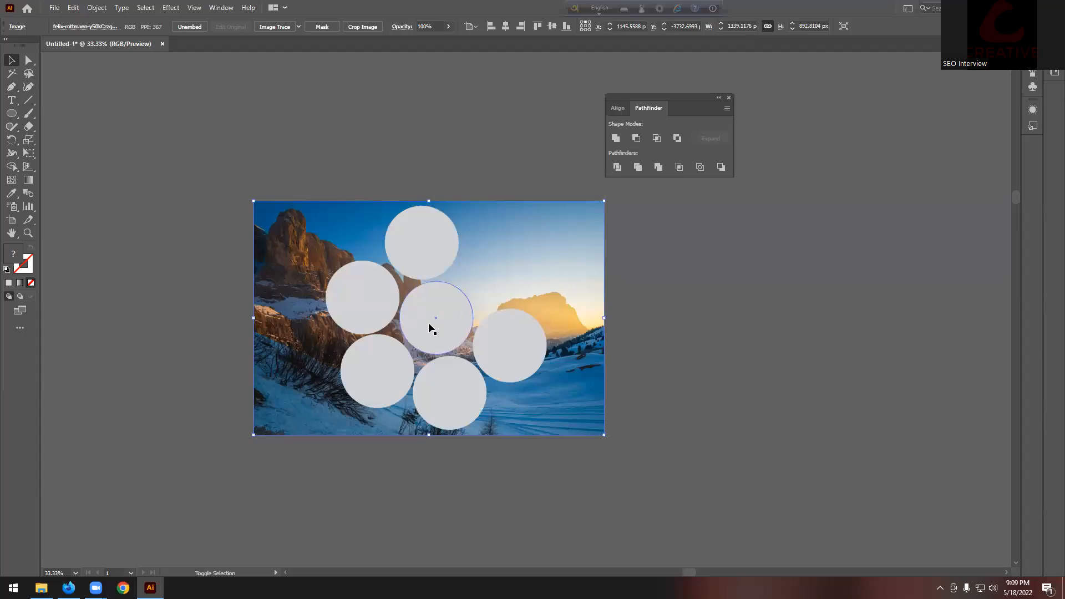
pyautogui.keyDown('shift'); pyautogui.click(433, 252); pyautogui.keyUp('shift')
pyautogui.rightClick(434, 252)
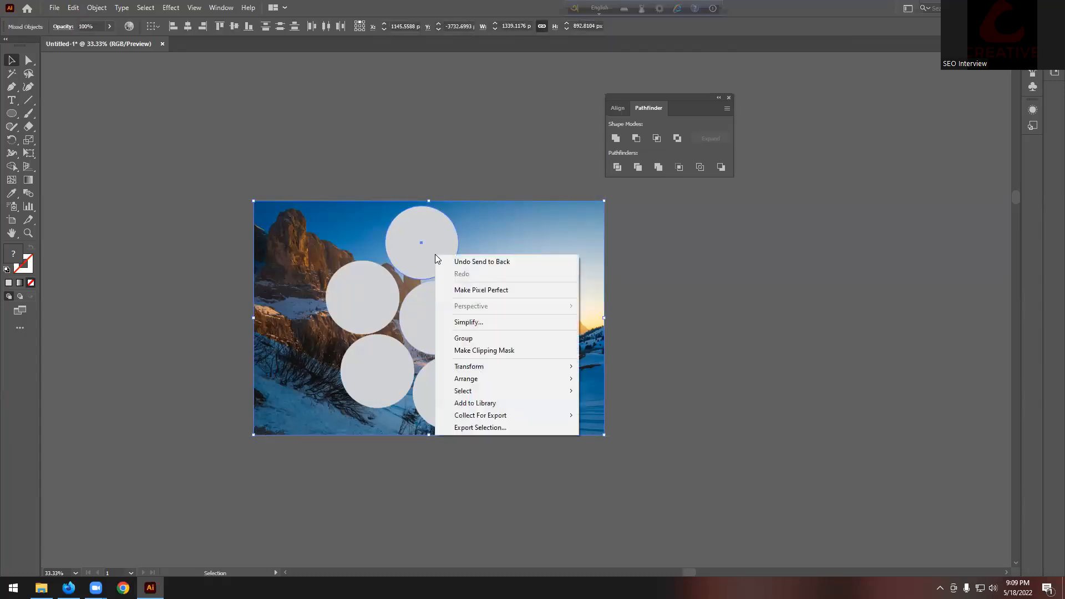
pyautogui.click(509, 356)
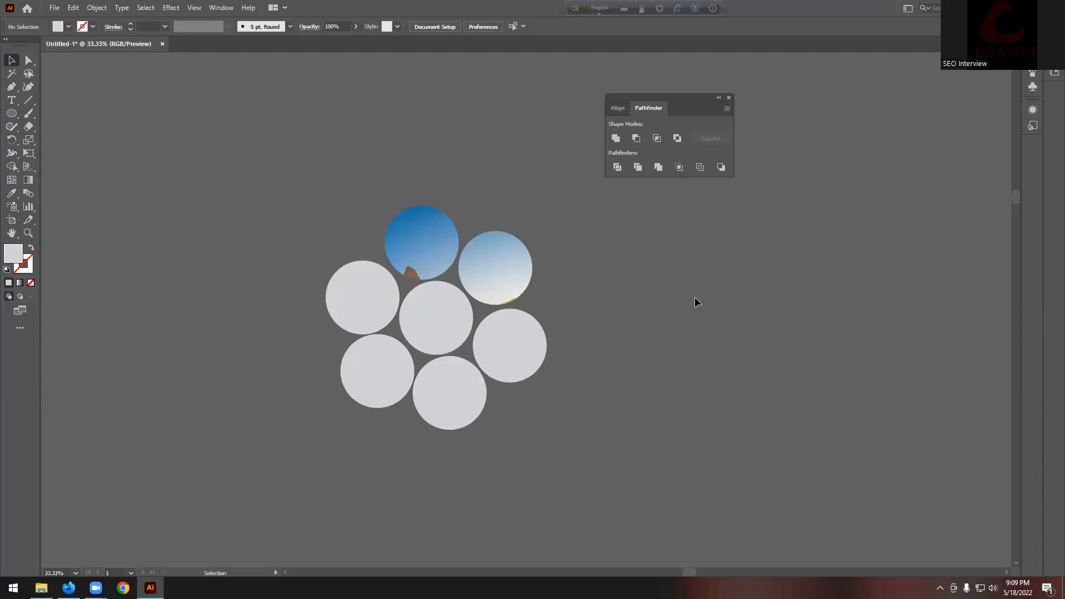
# Step: Put another photo copy behind and clip it into the centre circle
pyautogui.hotkey('ctrl', 'z')
pyautogui.keyDown('shift'); pyautogui.click(439, 317); pyautogui.keyUp('shift')
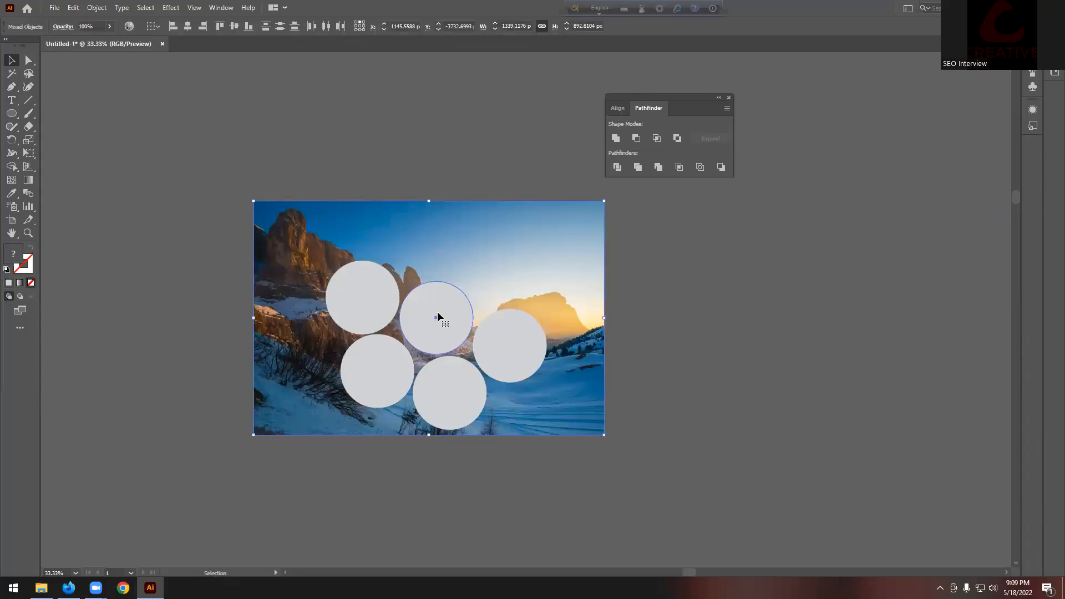
pyautogui.rightClick(438, 317)
pyautogui.click(489, 408)
pyautogui.hotkey('ctrl', 'shift', 'a')
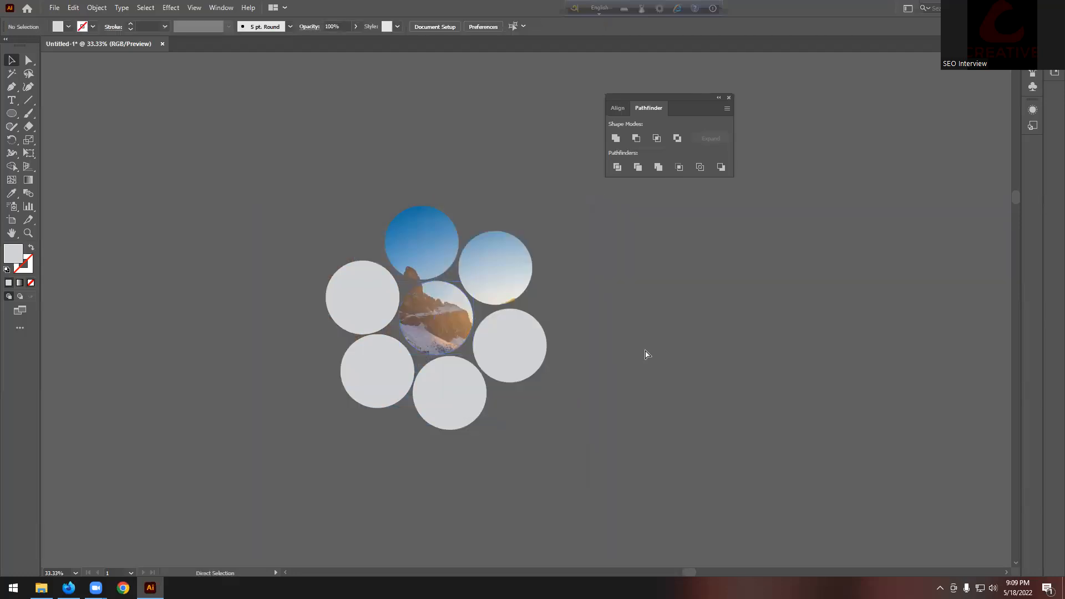
# Step: Put a photo copy behind and clip it into the left circle
pyautogui.hotkey('ctrl', 'z')
pyautogui.keyDown('shift'); pyautogui.click(363, 298); pyautogui.keyUp('shift')
pyautogui.rightClick(362, 298)
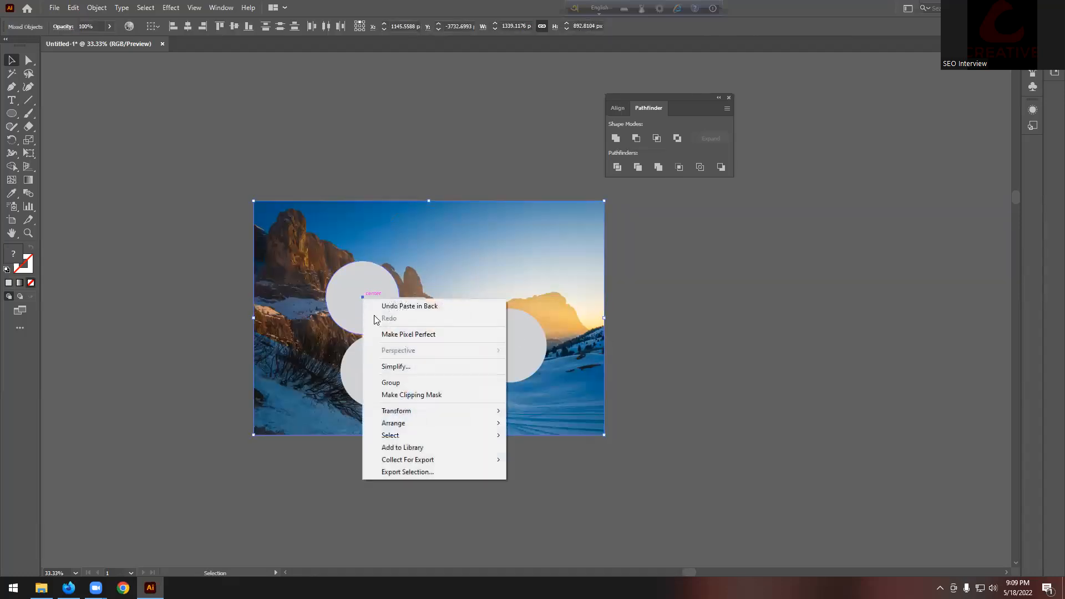
pyautogui.click(431, 393)
pyautogui.click(647, 310)
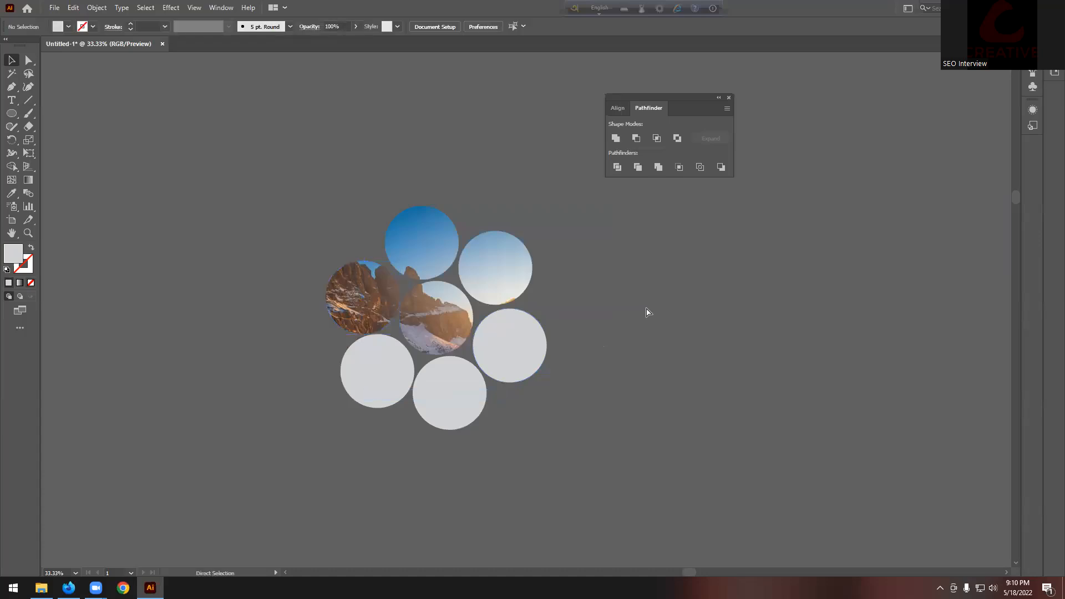
# Step: Clip a photo copy into the right circle, redoing the mask with Ctrl+7
pyautogui.hotkey('ctrl', 'z')
pyautogui.keyDown('shift'); pyautogui.click(518, 356); pyautogui.keyUp('shift')
pyautogui.rightClick(510, 336)
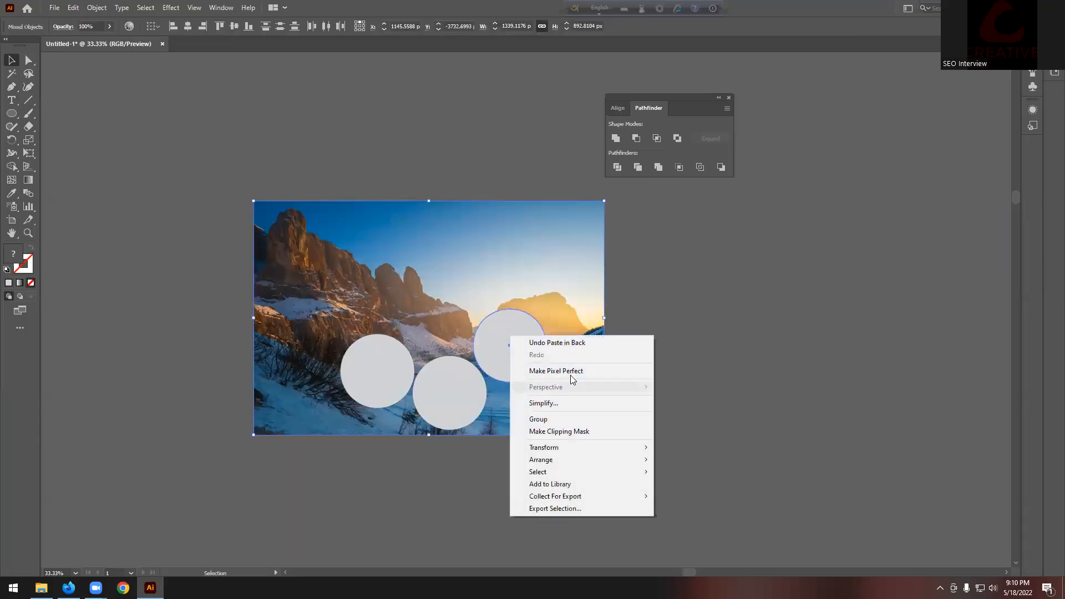
pyautogui.click(563, 435)
pyautogui.hotkey('ctrl', 'z')
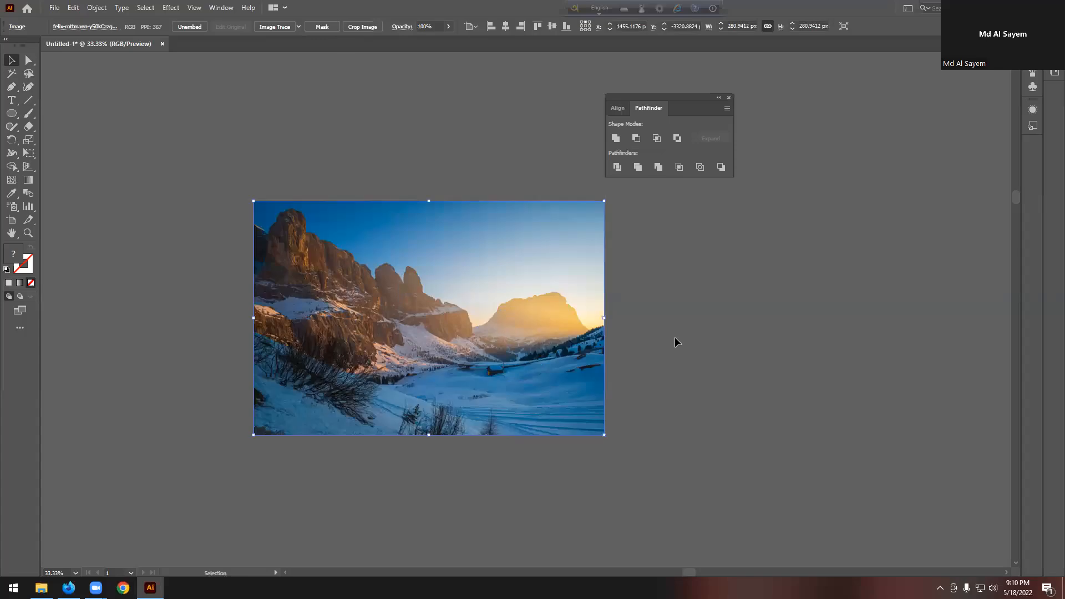
pyautogui.keyDown('shift'); pyautogui.click(485, 302); pyautogui.keyUp('shift')
pyautogui.hotkey('ctrl', '7')
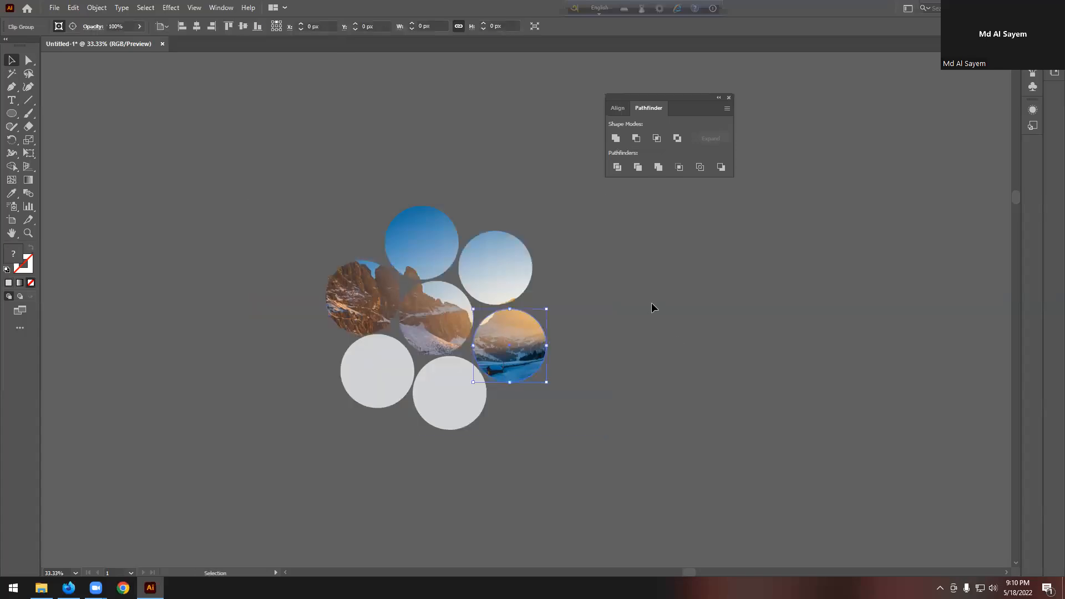
pyautogui.click(666, 318)
# Step: Clip photo copies into the bottom and lower-left circles
pyautogui.hotkey('ctrl', 'z')
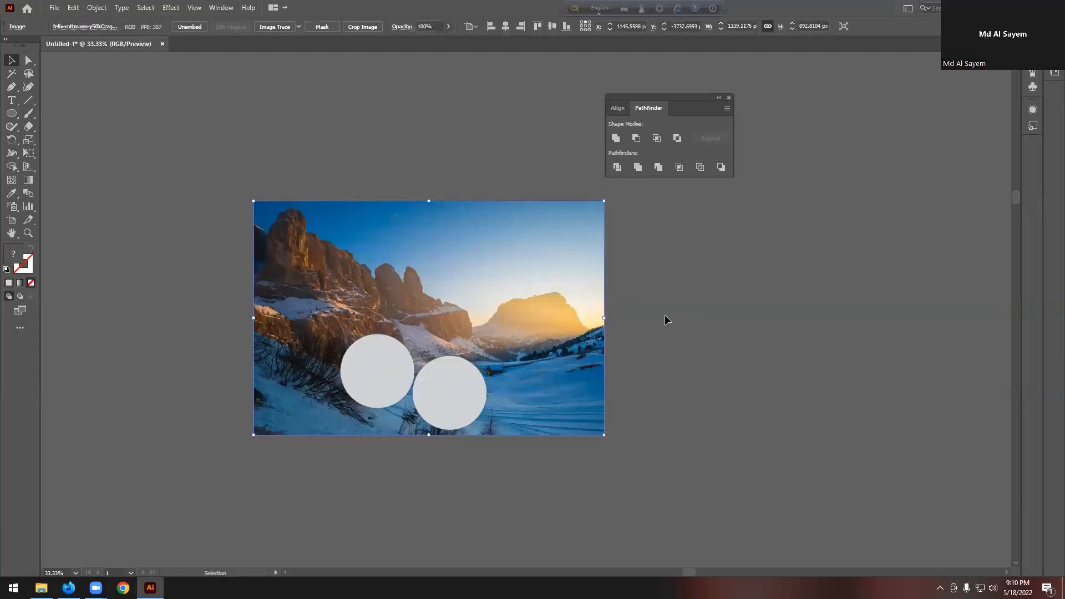
pyautogui.rightClick(450, 380)
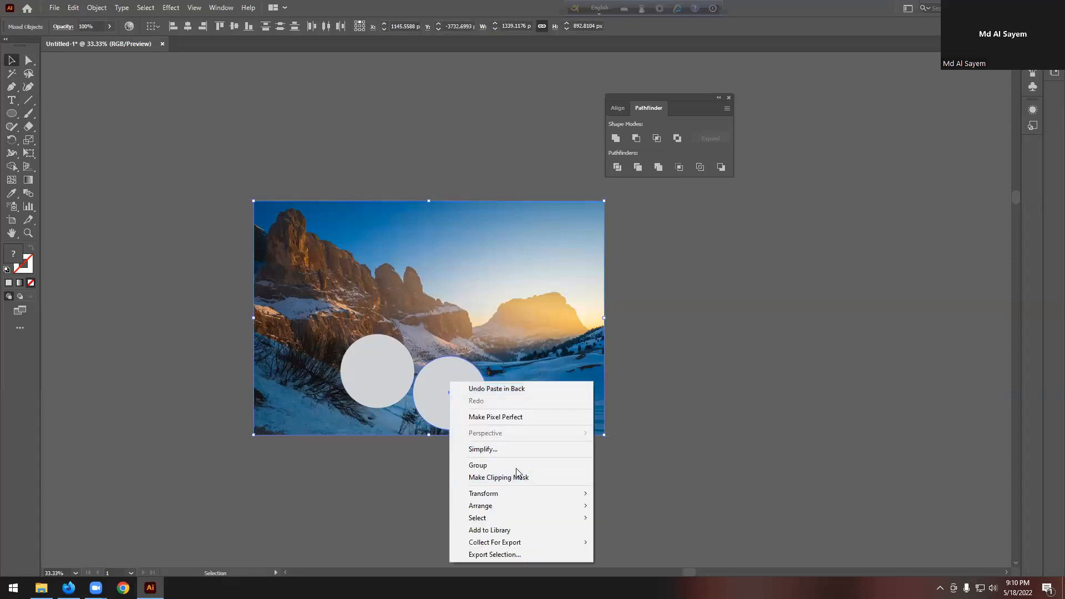
pyautogui.click(502, 478)
pyautogui.hotkey('ctrl', 'z')
pyautogui.hotkey('ctrl', 'z')
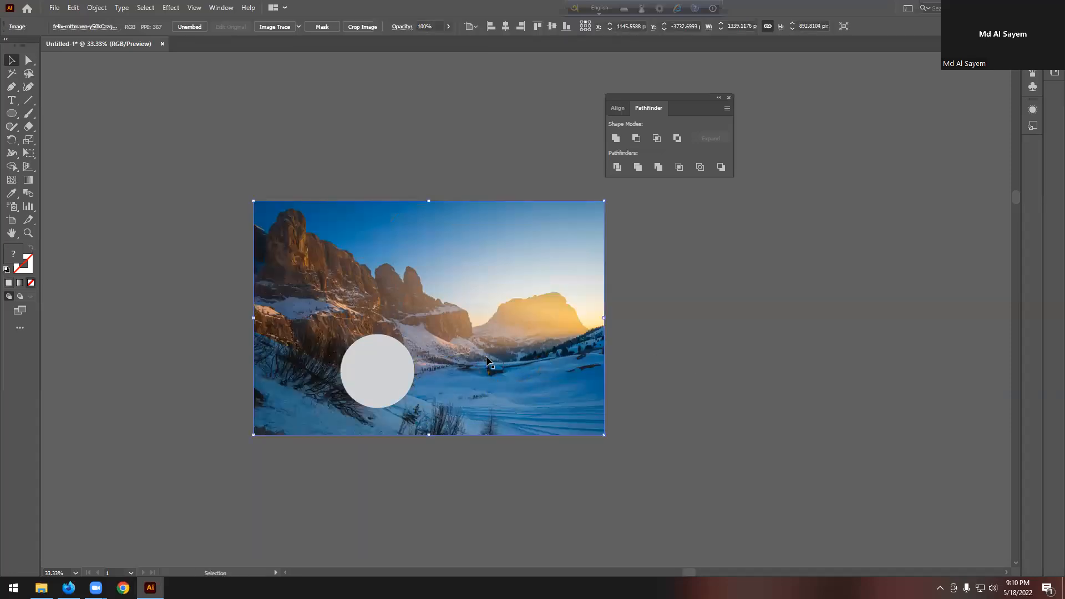
pyautogui.keyDown('shift'); pyautogui.click(349, 363); pyautogui.keyUp('shift')
pyautogui.rightClick(359, 361)
pyautogui.click(422, 456)
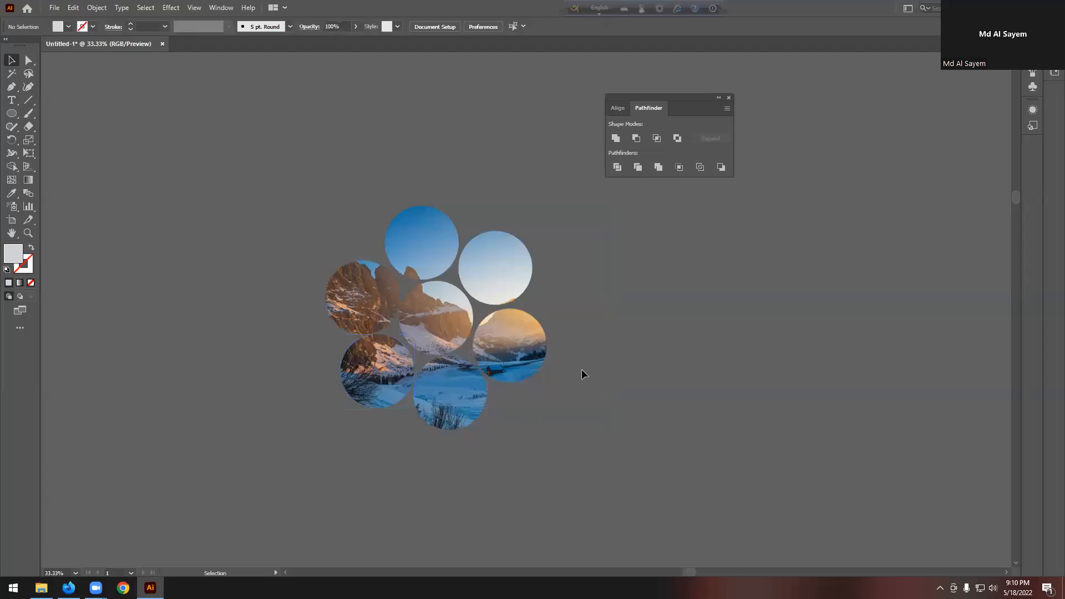
# Step: Pull the right photo circle out of the cluster to check the clip
pyautogui.scroll(-2, 581, 368)
pyautogui.click(524, 315)
pyautogui.moveTo(535, 303); pyautogui.dragTo(609, 326)
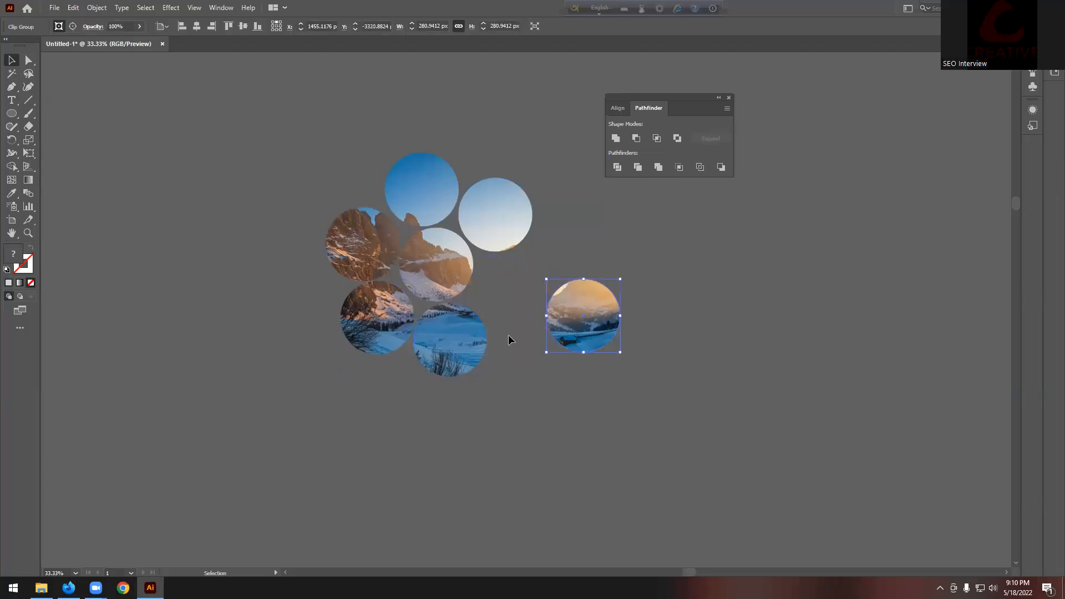
pyautogui.hotkey('ctrl', 'z')
pyautogui.click(701, 356)
pyautogui.scroll(2, 701, 356)
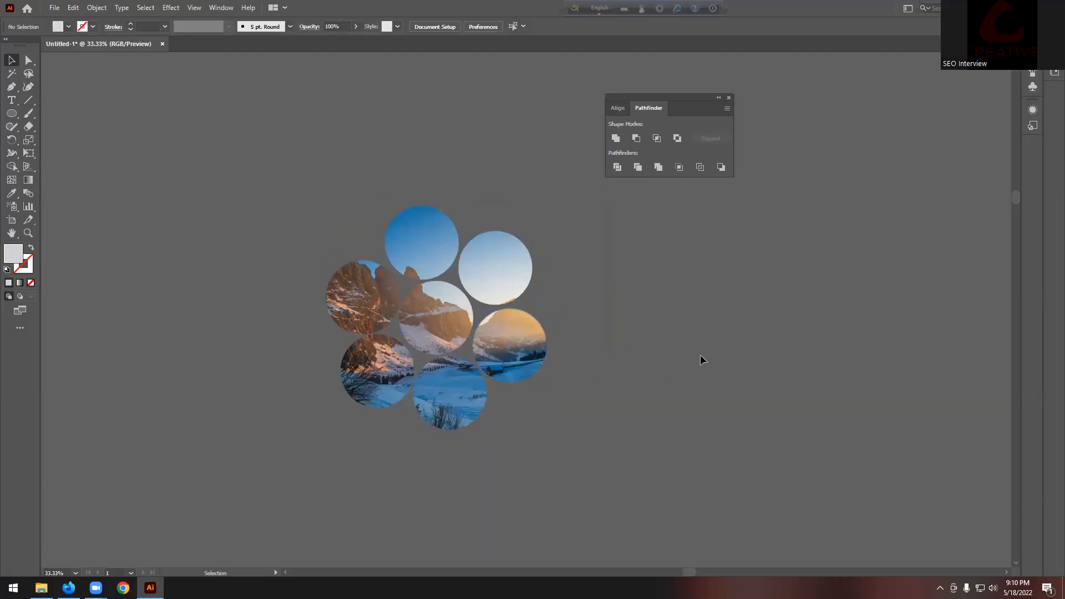
pyautogui.click(520, 287)
pyautogui.moveTo(501, 285); pyautogui.dragTo(549, 231)
pyautogui.moveTo(402, 223); pyautogui.dragTo(366, 127)
pyautogui.hotkey('ctrl', 'z')
pyautogui.hotkey('ctrl', 'z')
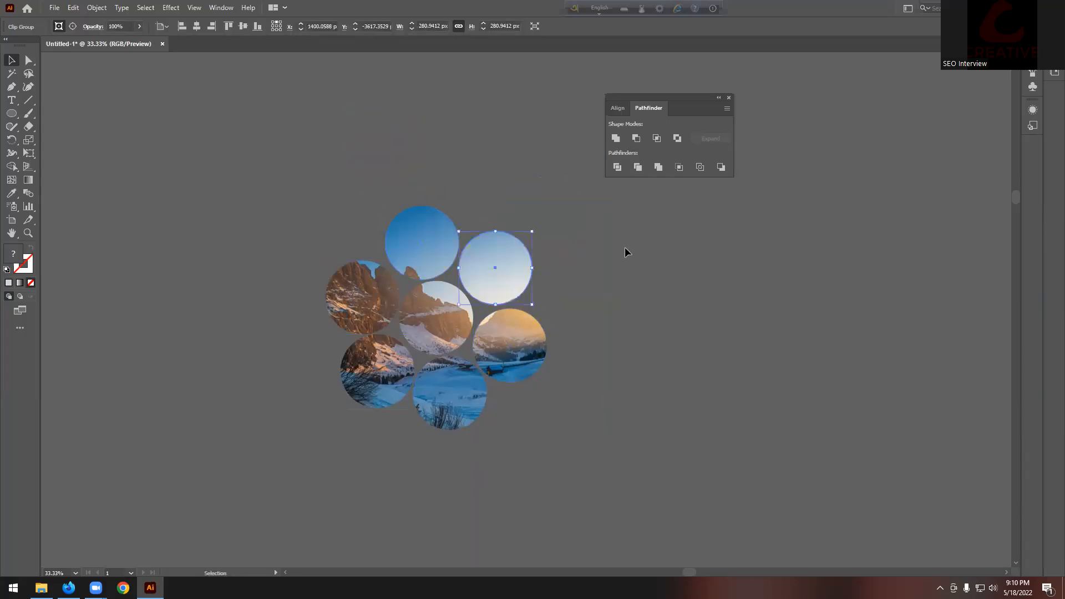
pyautogui.click(625, 253)
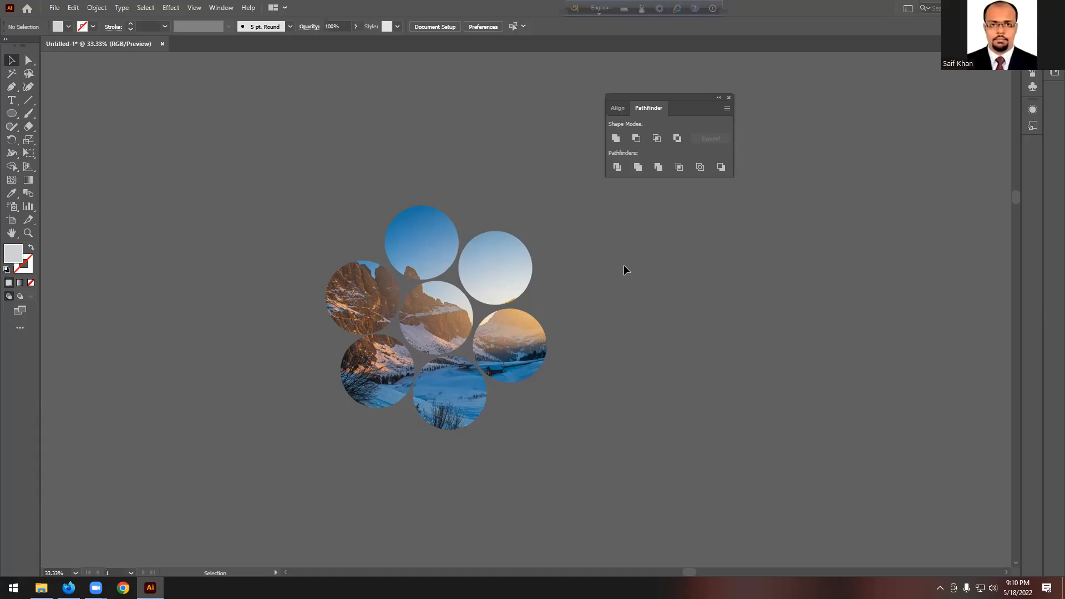
pyautogui.scroll(-4, 541, 262)
# Step: Delete the upper flower artwork and clear the selection
pyautogui.moveTo(568, 322); pyautogui.dragTo(568, 322)
pyautogui.press('Delete')
pyautogui.moveTo(584, 408); pyautogui.dragTo(585, 414)
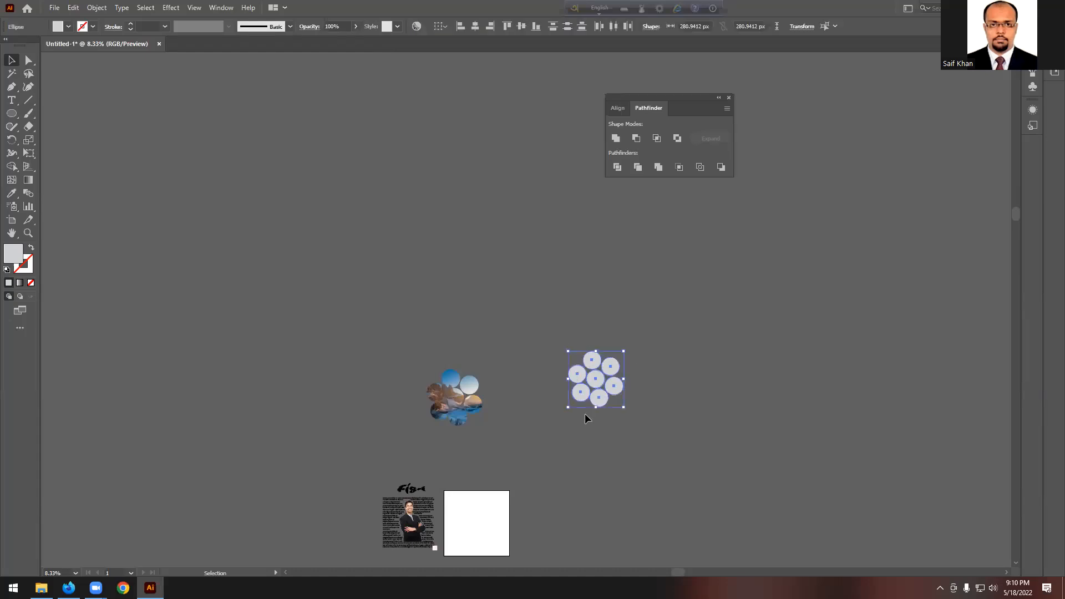
pyautogui.scroll(1, 584, 414)
pyautogui.click(542, 332)
pyautogui.scroll(2, 543, 332)
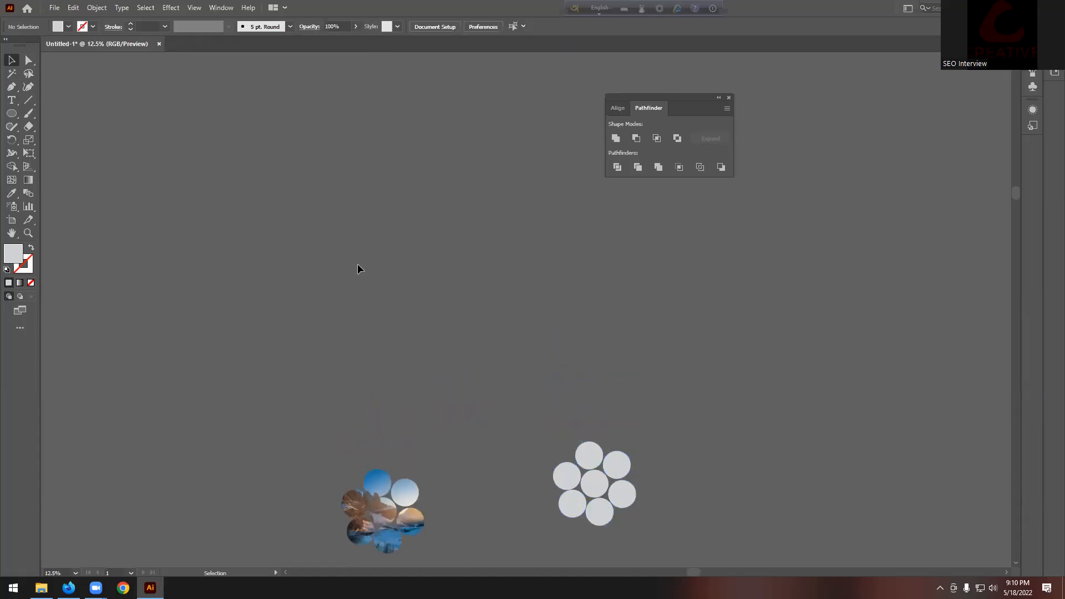
# Step: Draw a tall rectangle and skew it into a slanted bar by shifting its top edge right
pyautogui.click(11, 113)
pyautogui.click(58, 113)
pyautogui.moveTo(279, 156); pyautogui.dragTo(338, 333)
pyautogui.scroll(2, 300, 207)
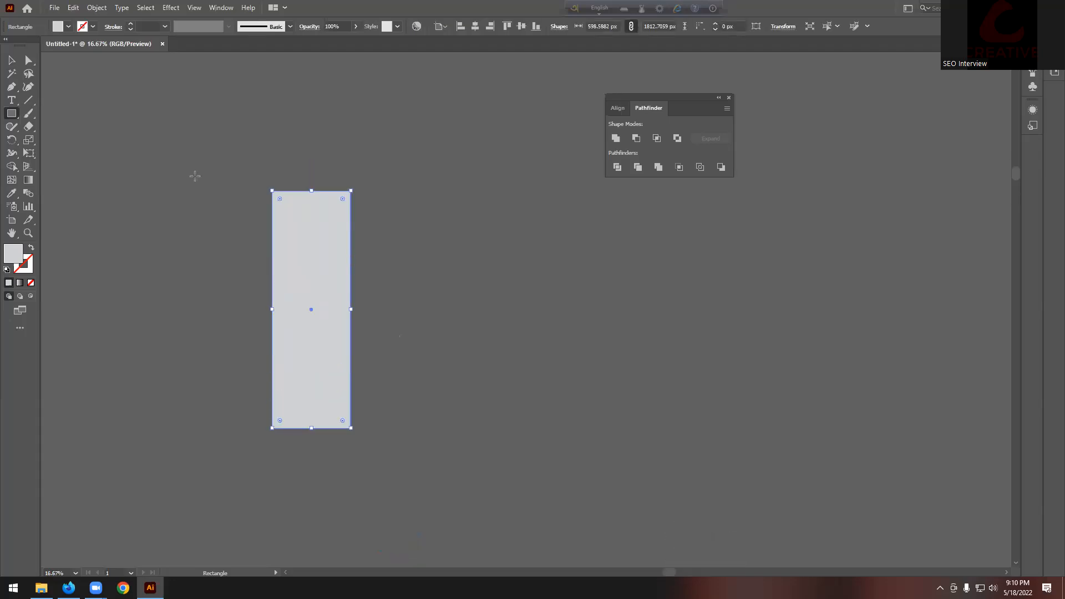
pyautogui.click(30, 61)
pyautogui.click(188, 135)
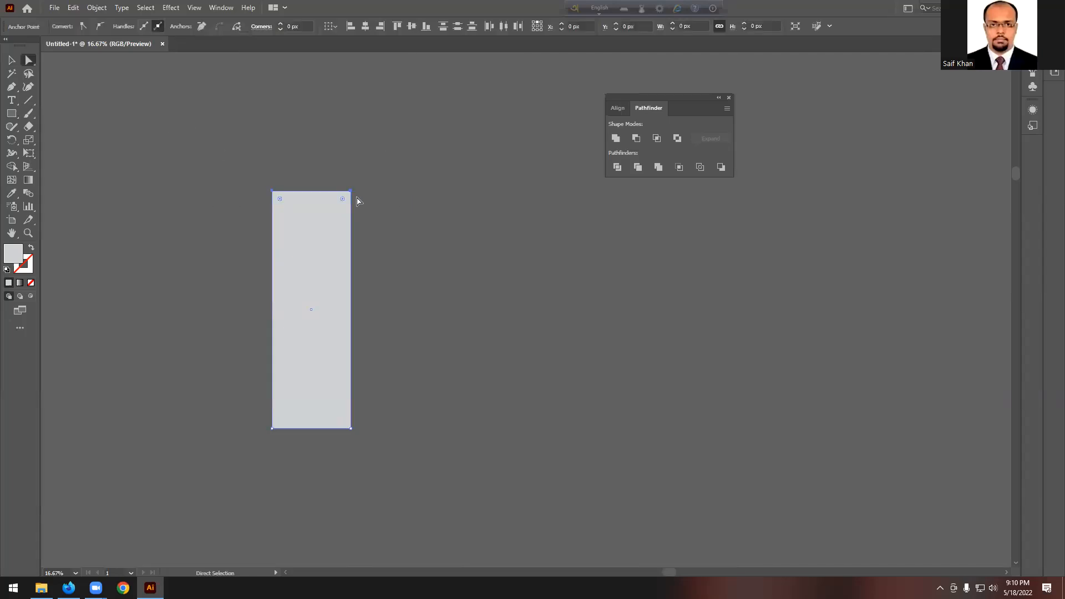
pyautogui.moveTo(352, 191); pyautogui.dragTo(397, 196)
# Step: Alt-drag a copy of the slanted bar and repeat it with Ctrl+D for three bars
pyautogui.click(11, 60)
pyautogui.moveTo(341, 290); pyautogui.dragTo(424, 300)
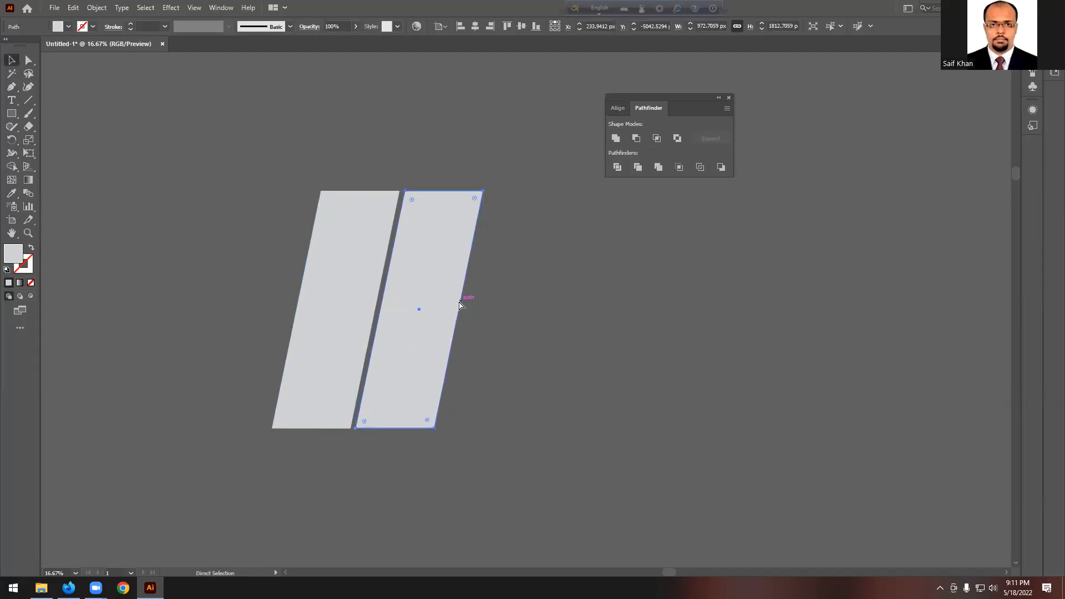
pyautogui.hotkey('ctrl', 'd')
pyautogui.click(614, 325)
pyautogui.scroll(1, 360, 278)
pyautogui.click(54, 7)
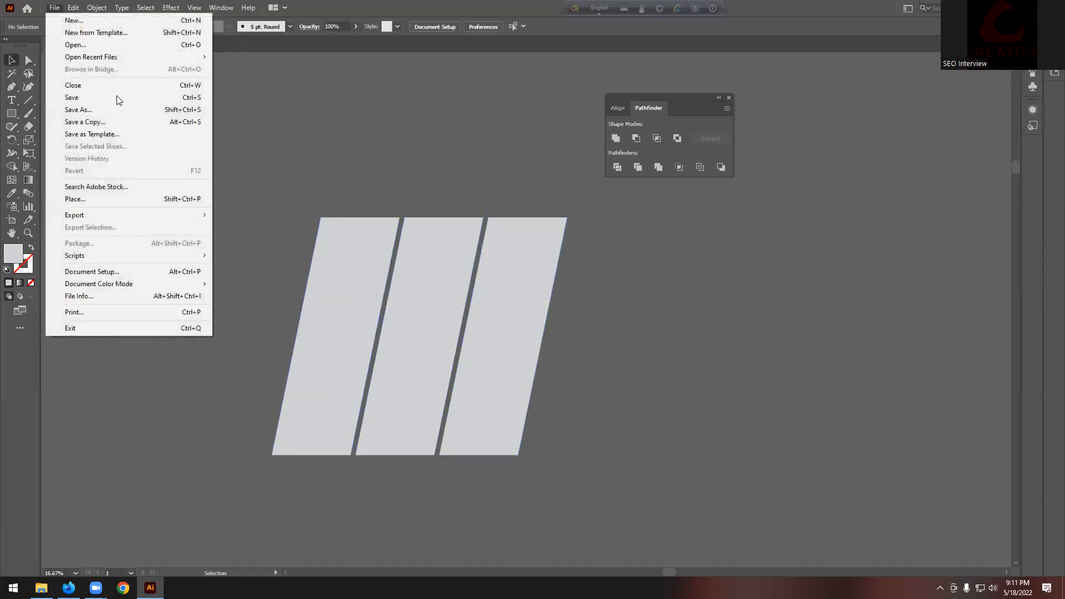
# Step: Place the mountain photo, scale it over the three bars and send it to the back
pyautogui.click(90, 201)
pyautogui.click(129, 113)
pyautogui.click(439, 332)
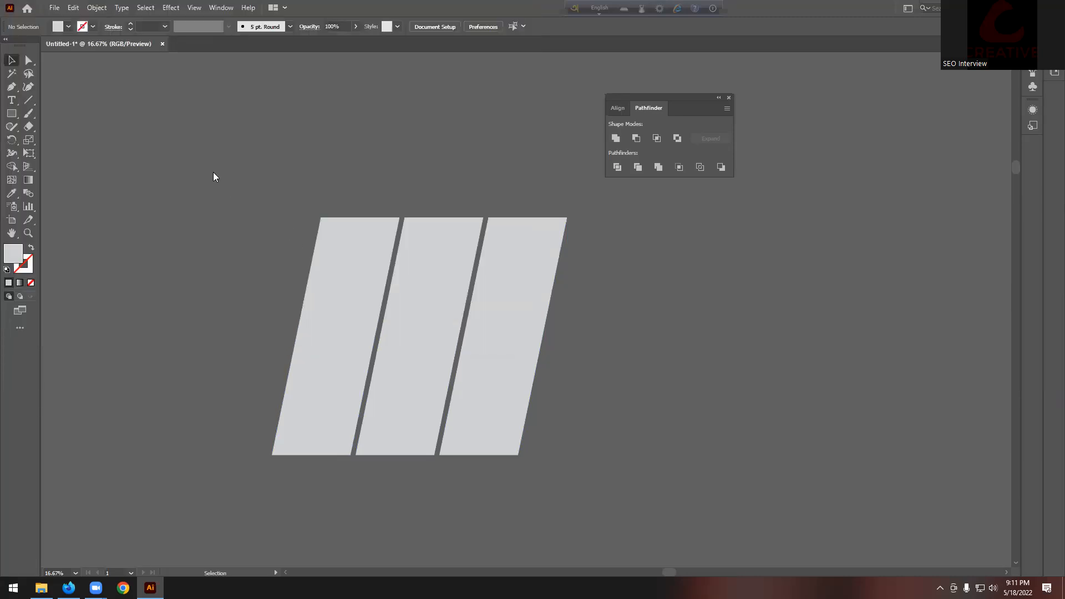
pyautogui.moveTo(156, 164); pyautogui.dragTo(451, 351)
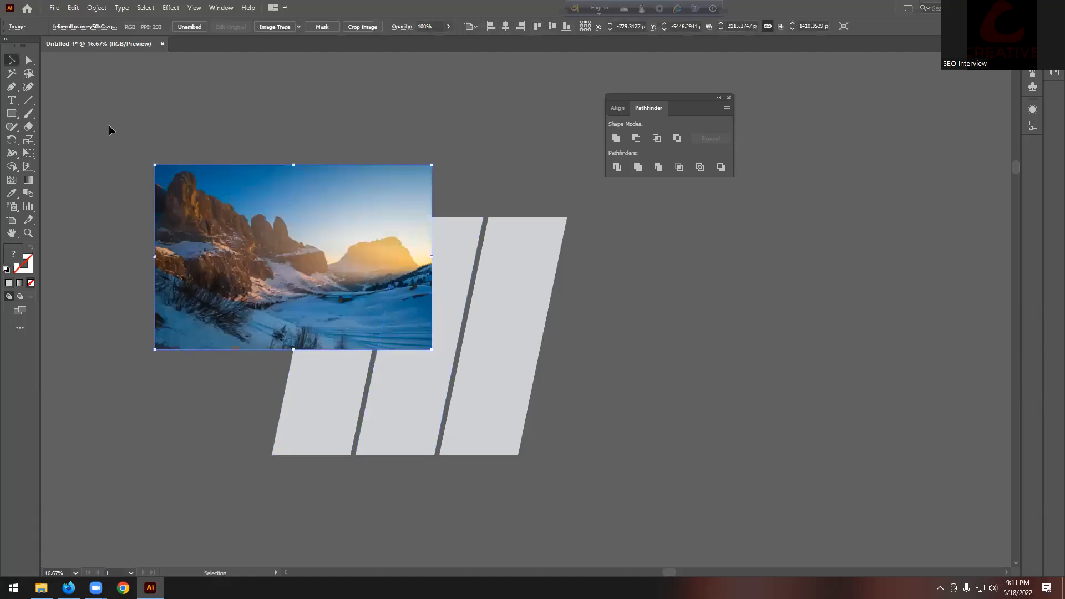
pyautogui.moveTo(223, 252); pyautogui.dragTo(343, 317)
pyautogui.moveTo(552, 323)
pyautogui.mouseDown()
pyautogui.moveTo(604, 322)
pyautogui.moveTo(546, 326)
pyautogui.mouseUp()
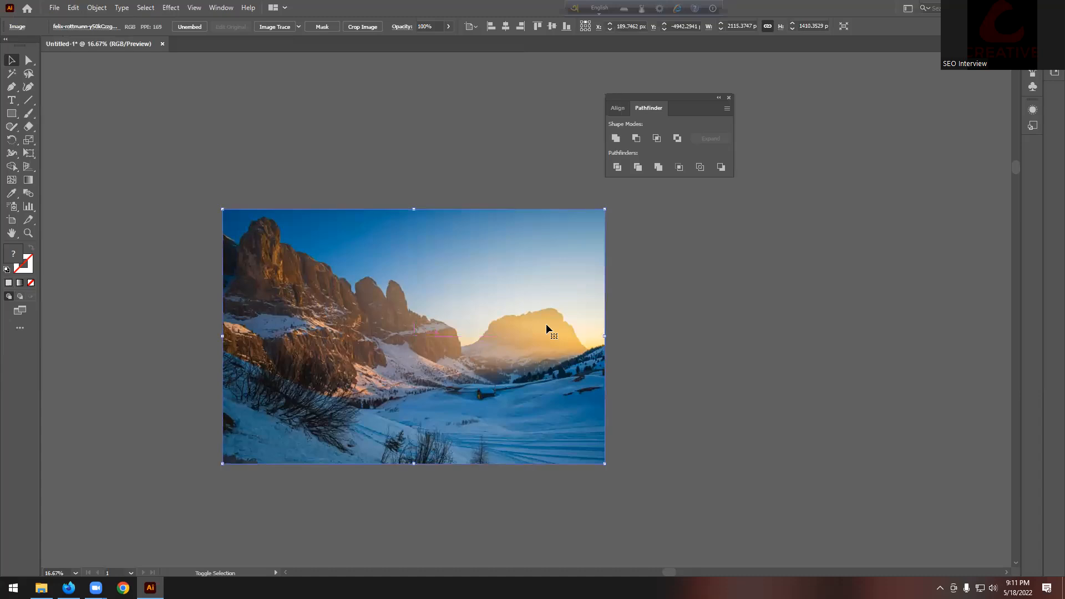
pyautogui.hotkey('ctrl', 'shift', '[')
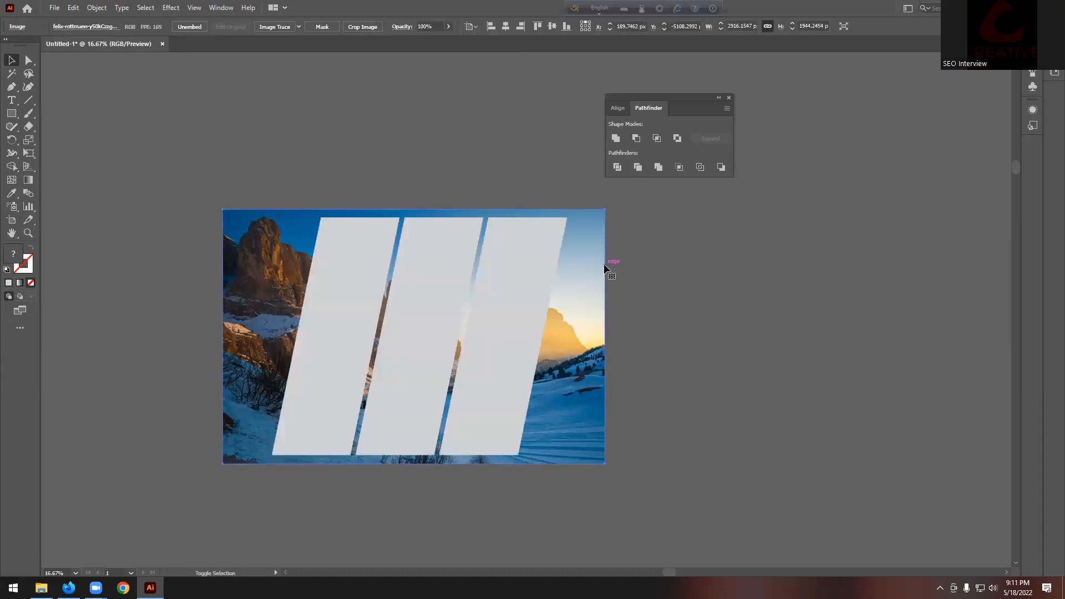
# Step: Select the photo with the third bar and apply Make Clipping Mask
pyautogui.click(624, 265)
pyautogui.click(593, 253)
pyautogui.press('v')
pyautogui.keyDown('shift'); pyautogui.click(532, 265); pyautogui.keyUp('shift')
pyautogui.rightClick(532, 264)
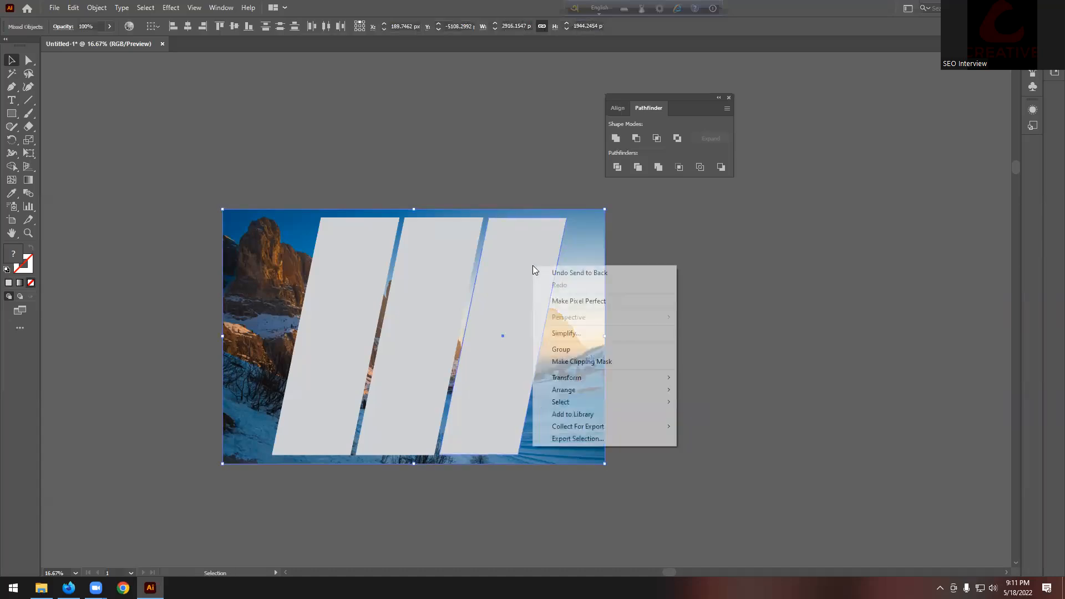
pyautogui.click(603, 361)
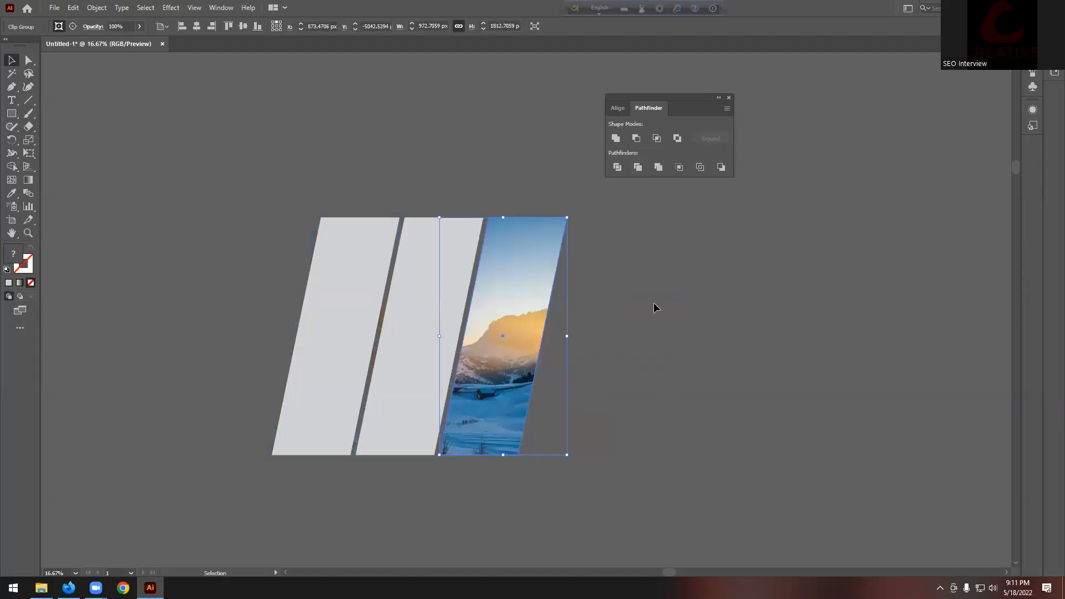
# Step: Undo the single-bar mask and clip the photo into the selected bars
pyautogui.press('a')
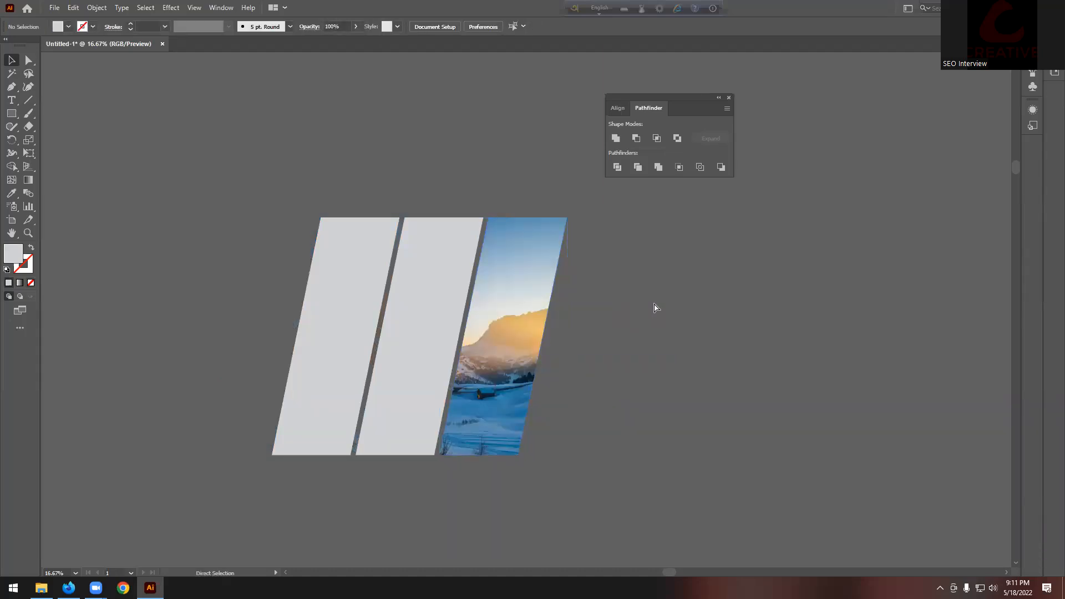
pyautogui.hotkey('ctrl', 'z')
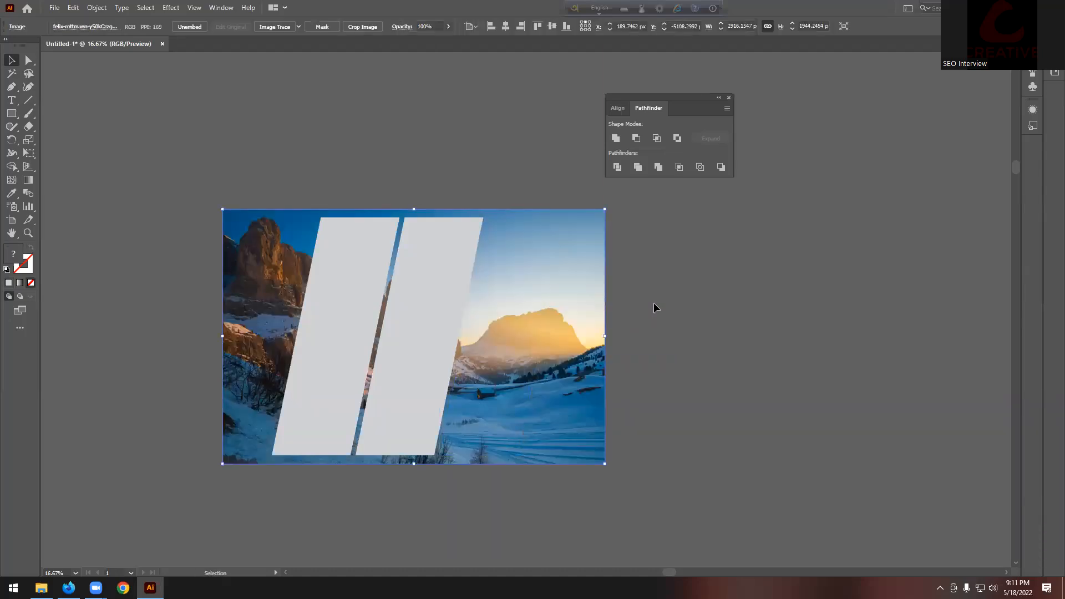
pyautogui.press('v')
pyautogui.rightClick(425, 285)
pyautogui.click(502, 381)
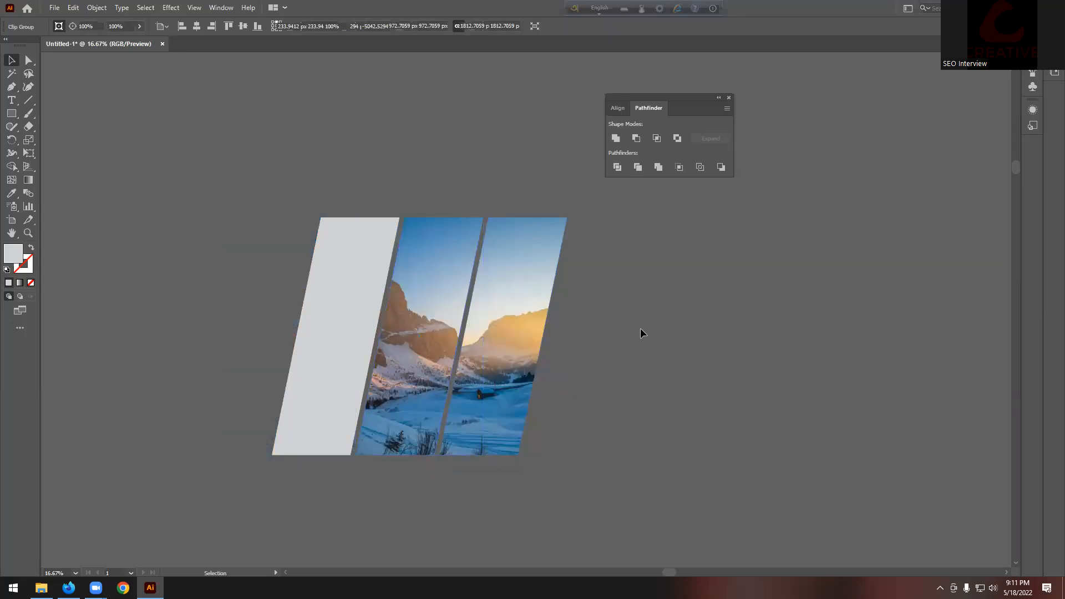
# Step: Redo the clip with the photo and all three bars selected, then pull the right bar aside to check
pyautogui.hotkey('ctrl', 'z')
pyautogui.press('v')
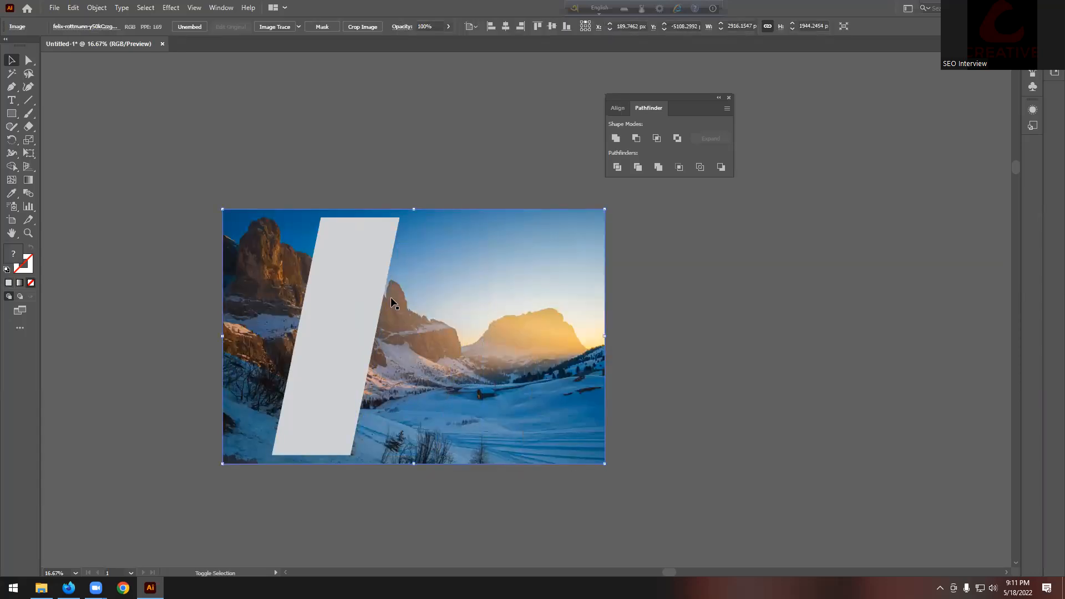
pyautogui.click(358, 288)
pyautogui.rightClick(358, 289)
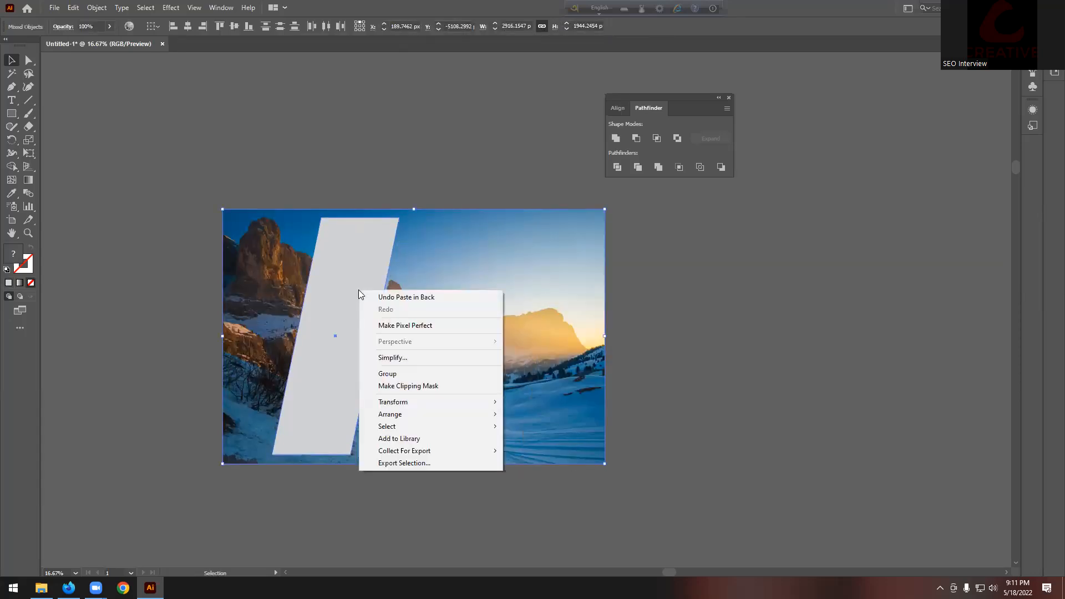
pyautogui.click(416, 386)
pyautogui.click(660, 320)
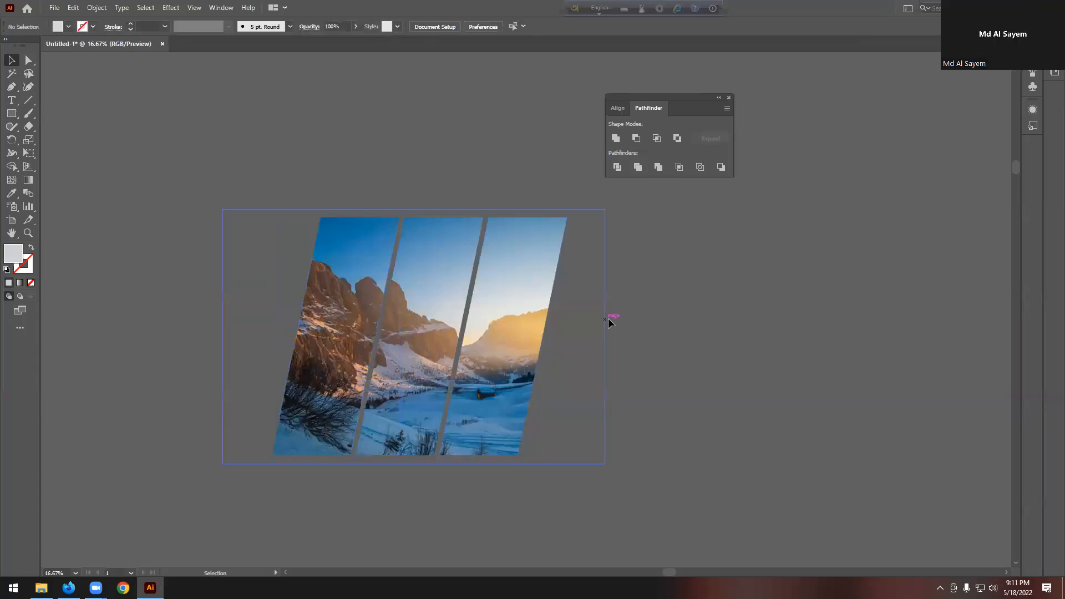
pyautogui.moveTo(507, 344); pyautogui.dragTo(650, 365)
# Step: Return the right bar to place, then place the mountain photo onto the canvas
pyautogui.hotkey('ctrl', 'z')
pyautogui.click(657, 357)
pyautogui.scroll(-1, 657, 356)
pyautogui.scroll(1, 657, 355)
pyautogui.scroll(-3, 657, 355)
pyautogui.scroll(4, 621, 254)
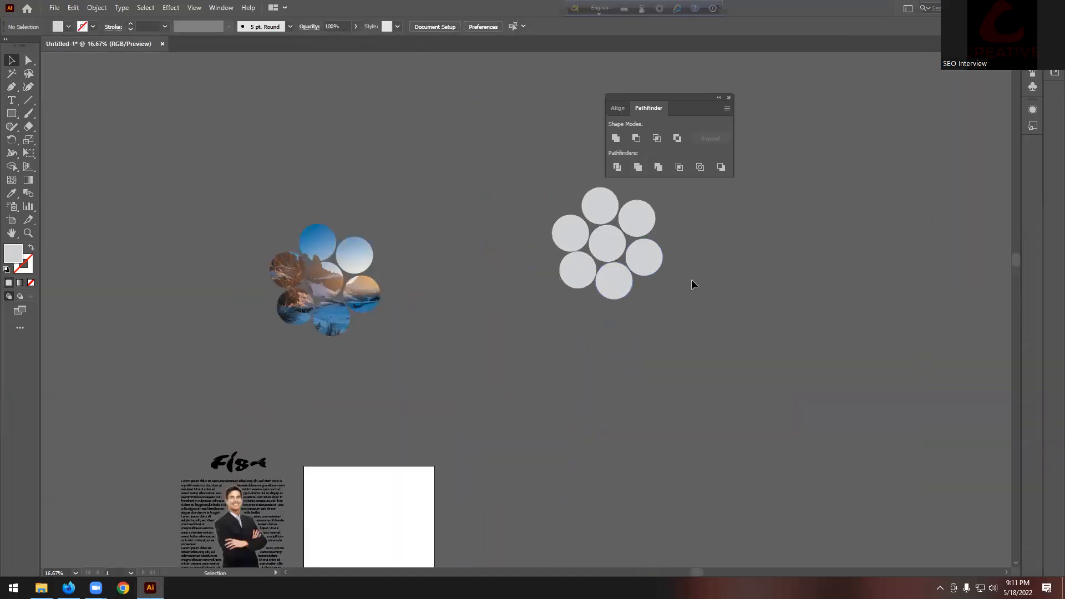
pyautogui.scroll(2, 725, 285)
pyautogui.scroll(1, 728, 285)
pyautogui.click(55, 8)
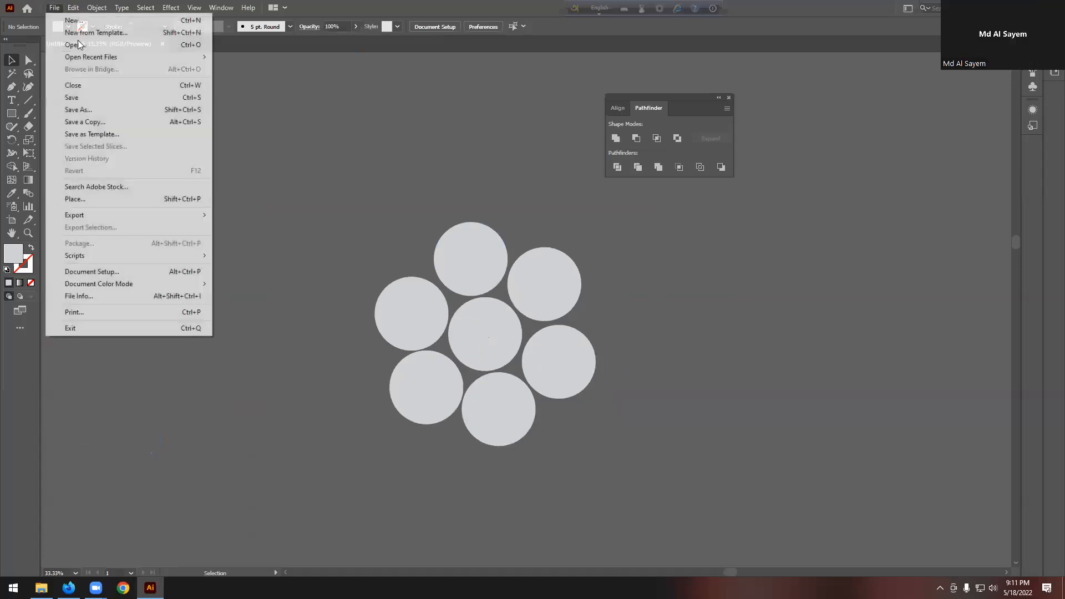
pyautogui.click(105, 199)
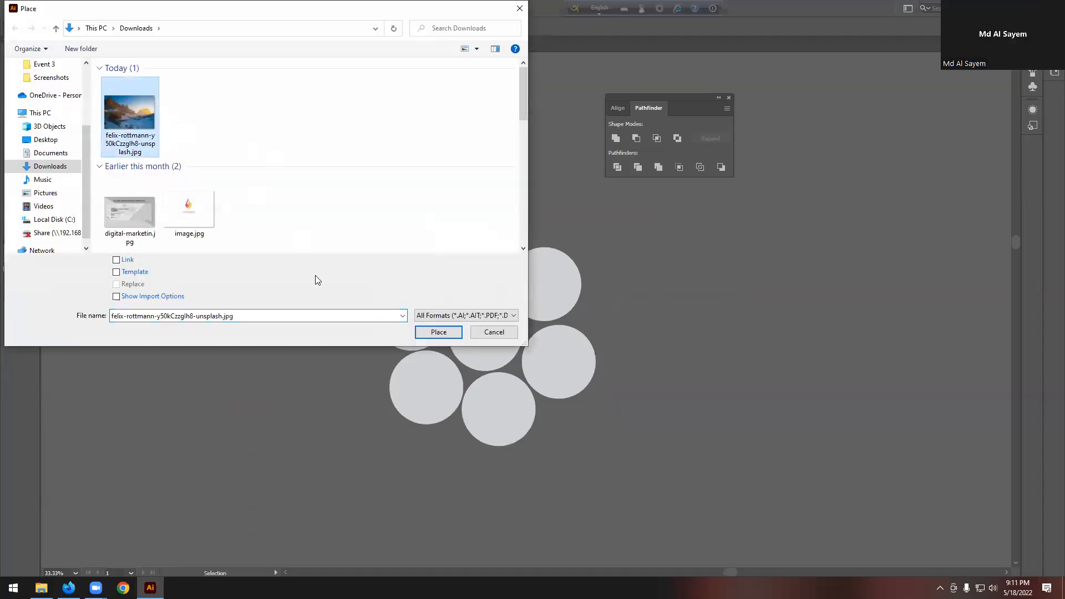
pyautogui.click(447, 334)
pyautogui.moveTo(182, 157); pyautogui.dragTo(295, 232)
# Step: Group the seven circles, move the enlarged photo over them and send it to the back
pyautogui.moveTo(332, 193); pyautogui.dragTo(694, 480)
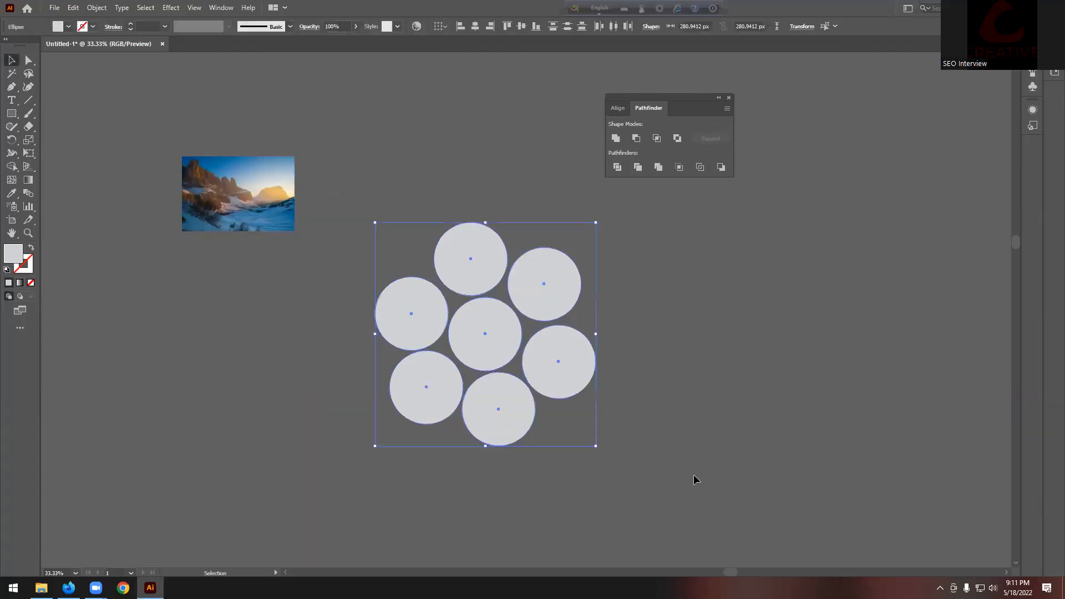
pyautogui.hotkey('ctrl', 'g')
pyautogui.click(249, 194)
pyautogui.moveTo(251, 205); pyautogui.dragTo(665, 335)
pyautogui.hotkey('ctrl', 'shift', '[')
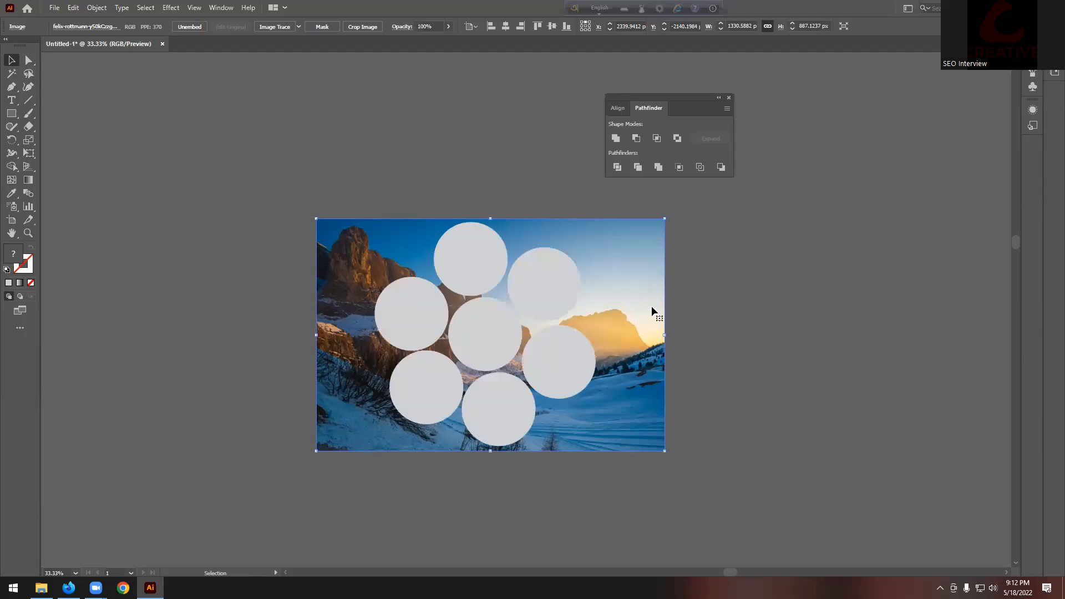
# Step: Test Make Clipping Mask on the photo and circles, then undo it
pyautogui.hotkey('ctrl', 'a')
pyautogui.rightClick(493, 343)
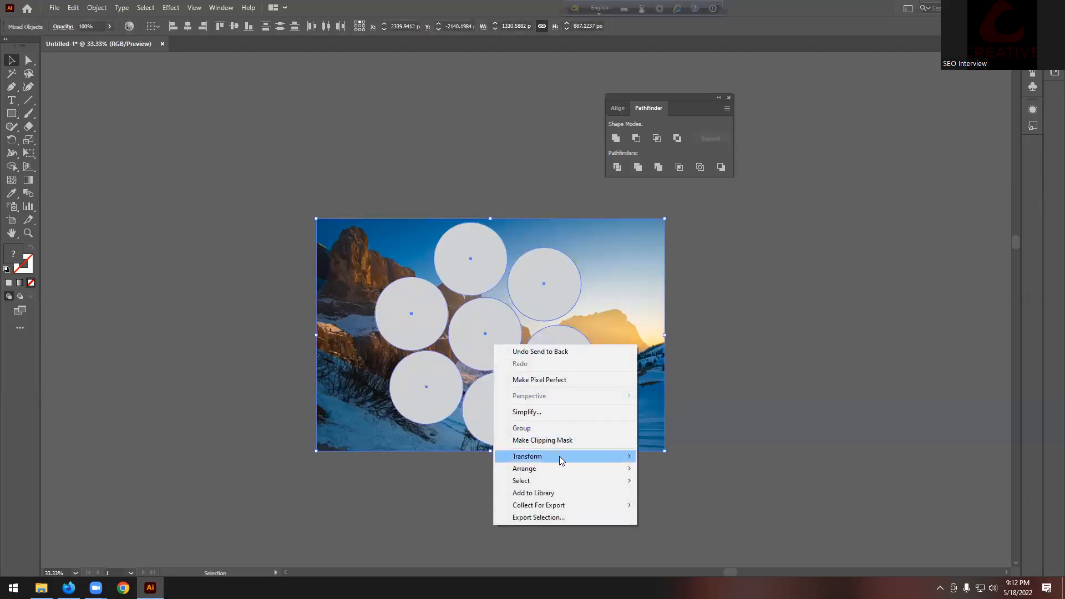
pyautogui.click(543, 440)
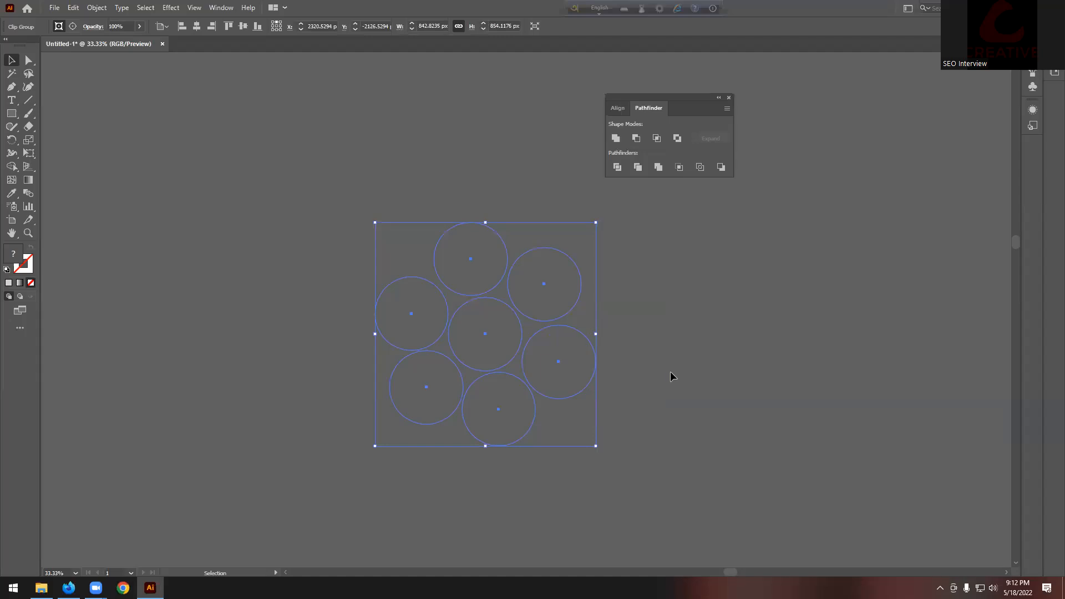
pyautogui.hotkey('ctrl', 'z')
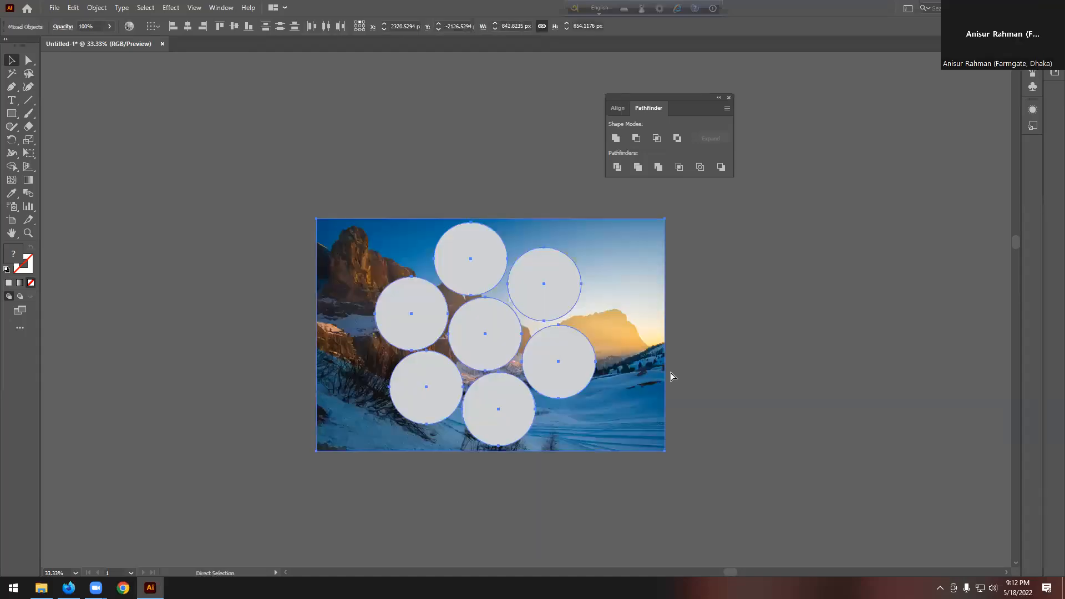
pyautogui.click(710, 361)
pyautogui.scroll(-3, 768, 371)
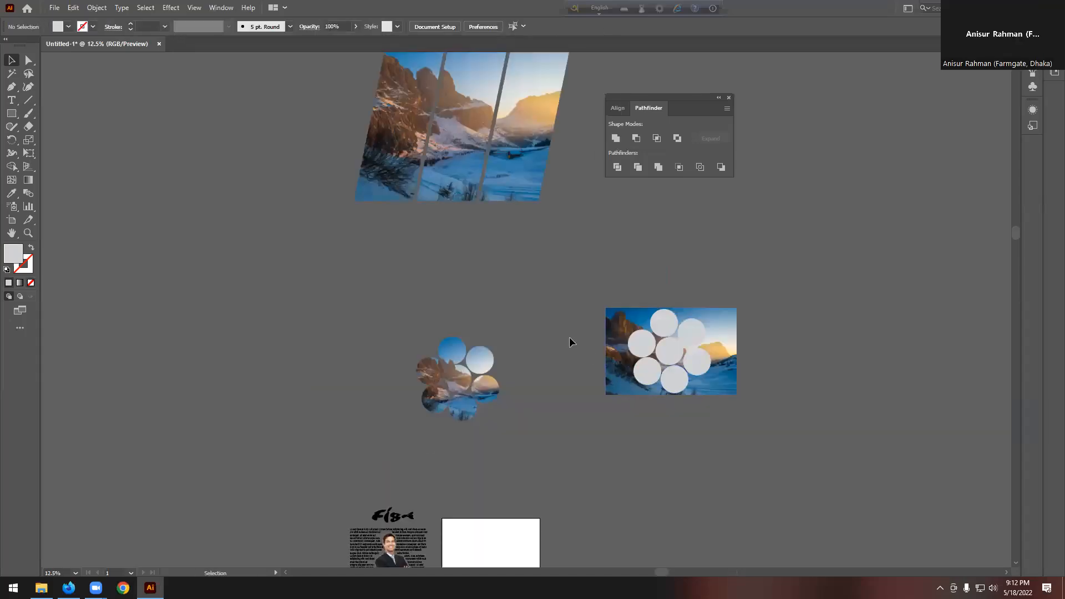
pyautogui.scroll(-1, 569, 340)
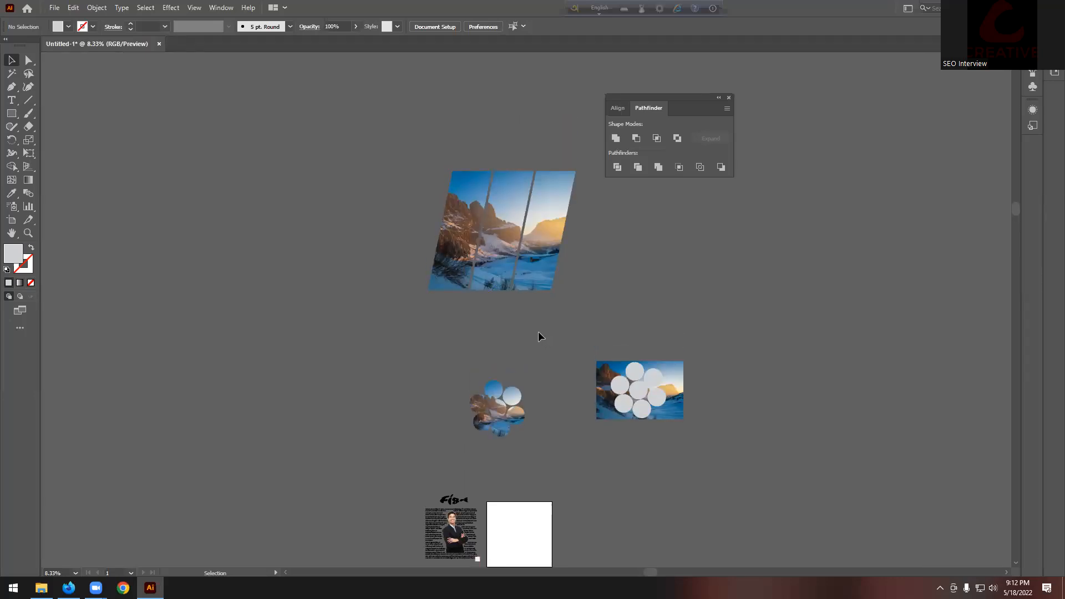
pyautogui.moveTo(536, 262); pyautogui.dragTo(551, 265)
pyautogui.hotkey('ctrl', 'z')
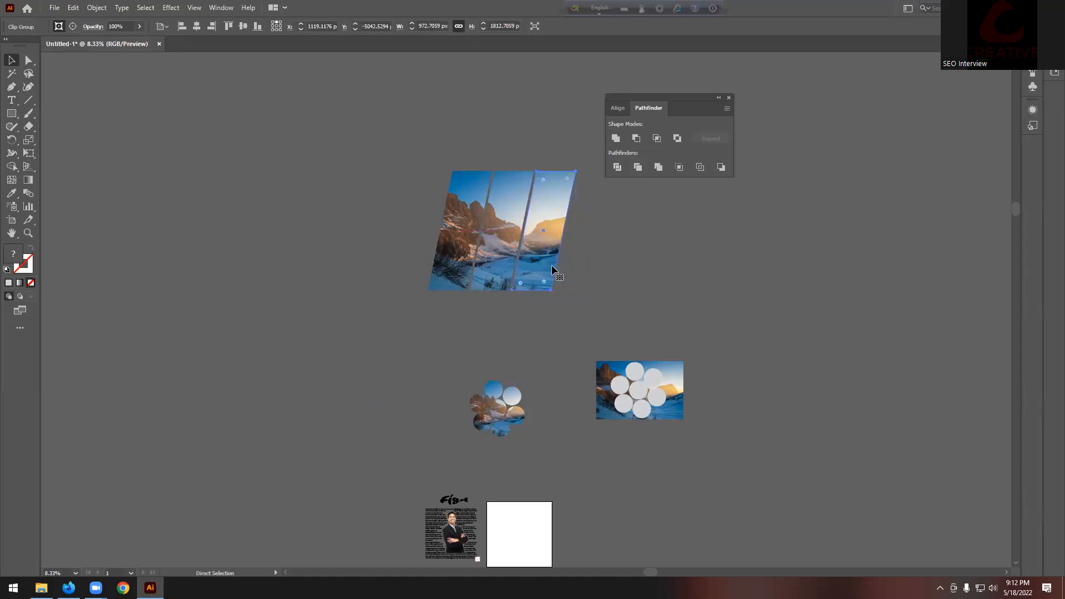
pyautogui.click(549, 318)
pyautogui.scroll(-3, 549, 318)
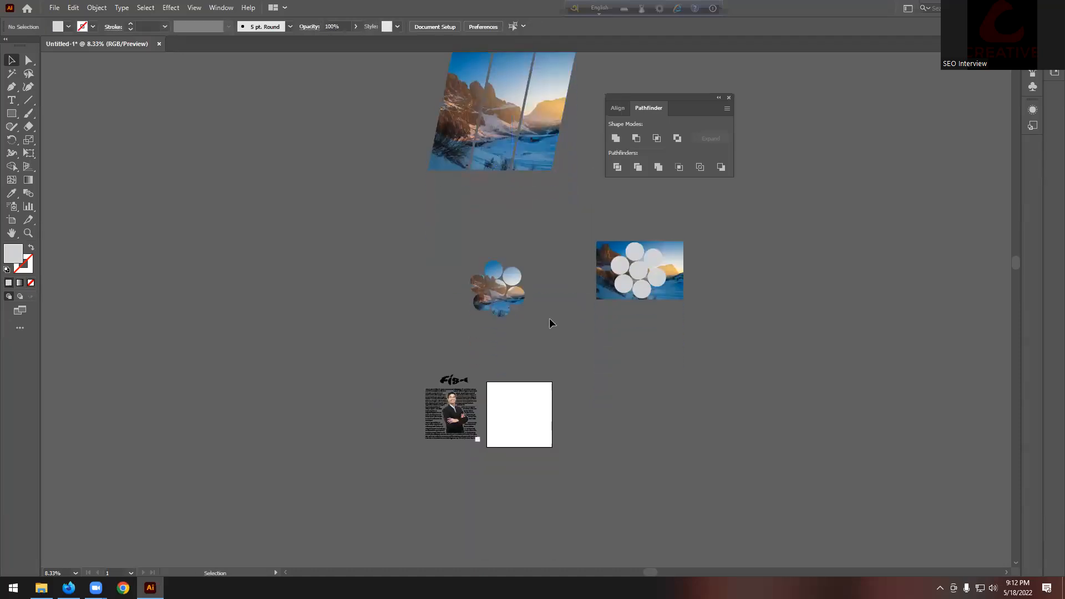
pyautogui.scroll(1, 549, 318)
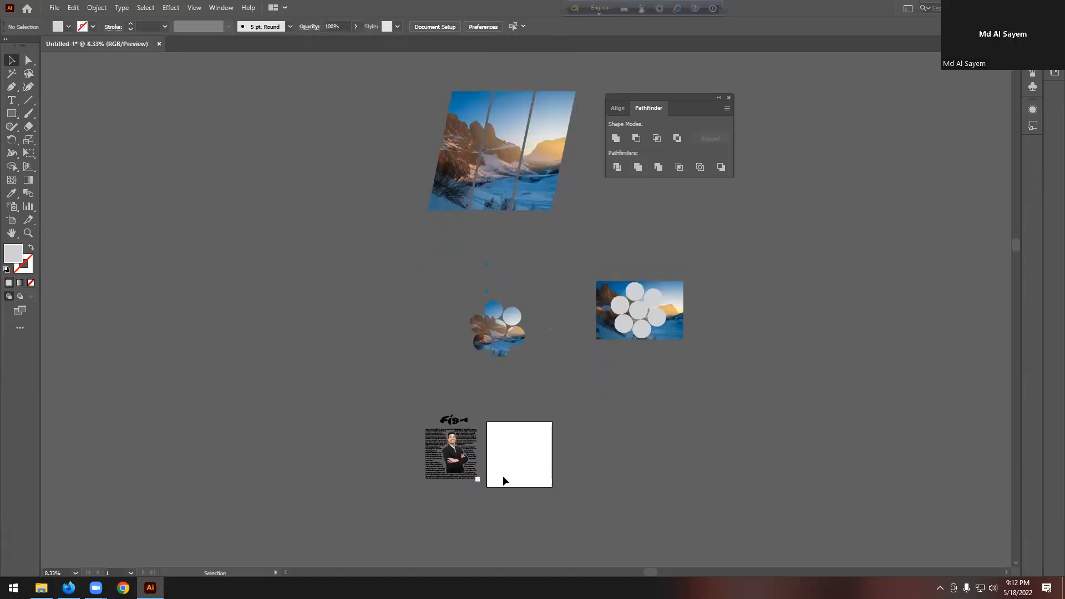
pyautogui.scroll(4, 463, 488)
pyautogui.scroll(2, 439, 295)
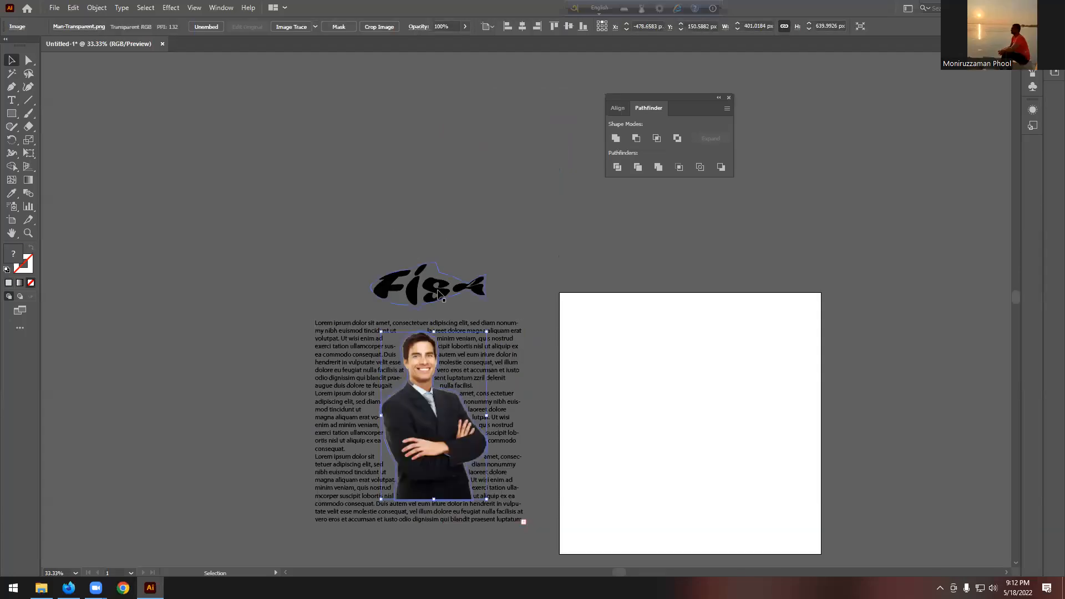
pyautogui.click(439, 295)
pyautogui.scroll(1, 439, 295)
pyautogui.scroll(-4, 439, 295)
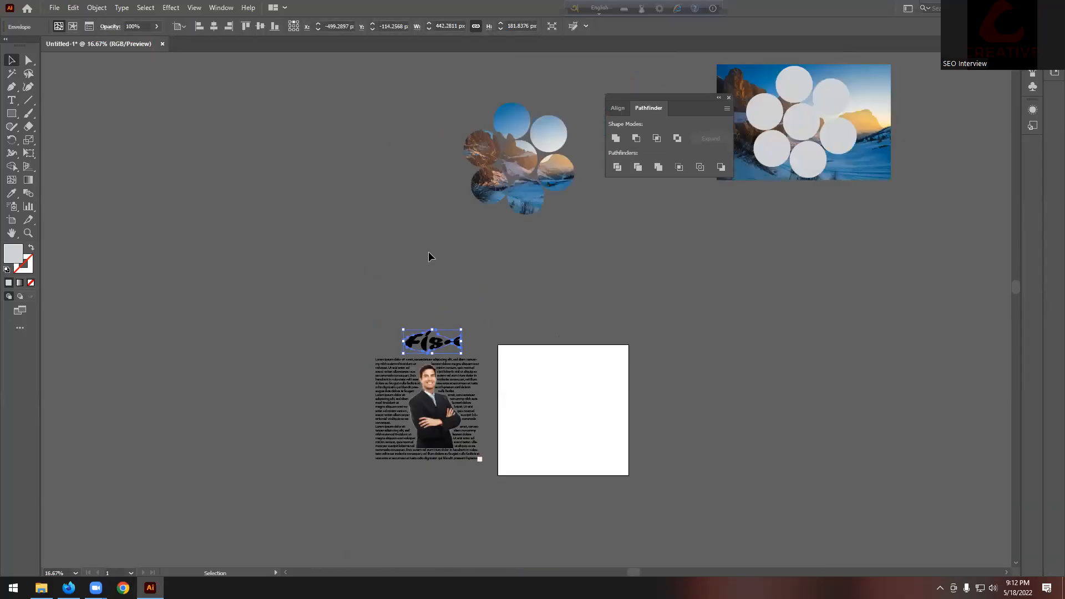
pyautogui.moveTo(404, 112); pyautogui.dragTo(735, 430)
pyautogui.click(640, 364)
pyautogui.scroll(1, 640, 364)
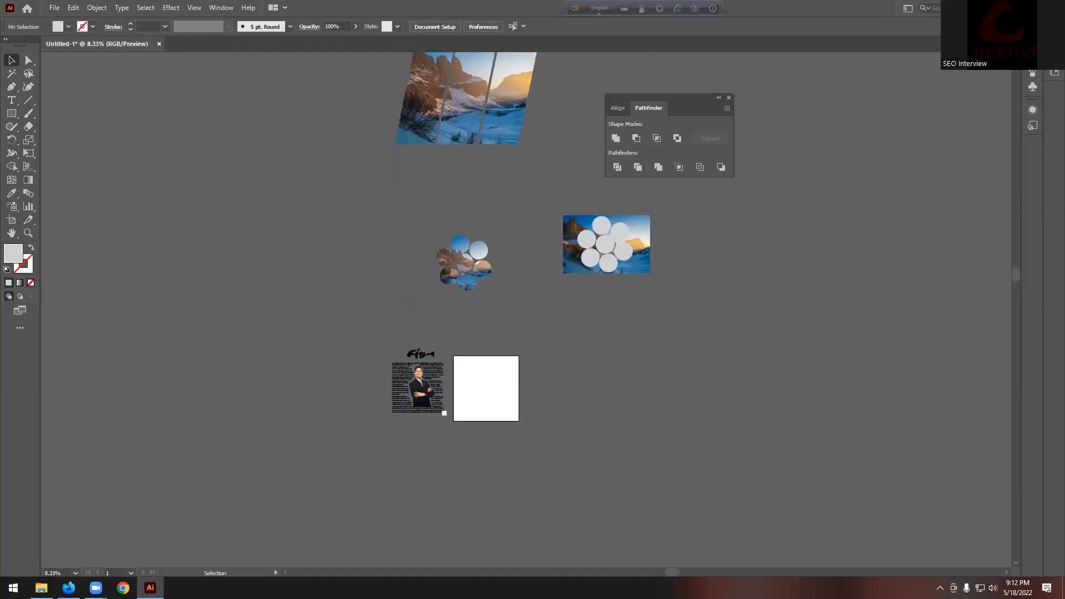
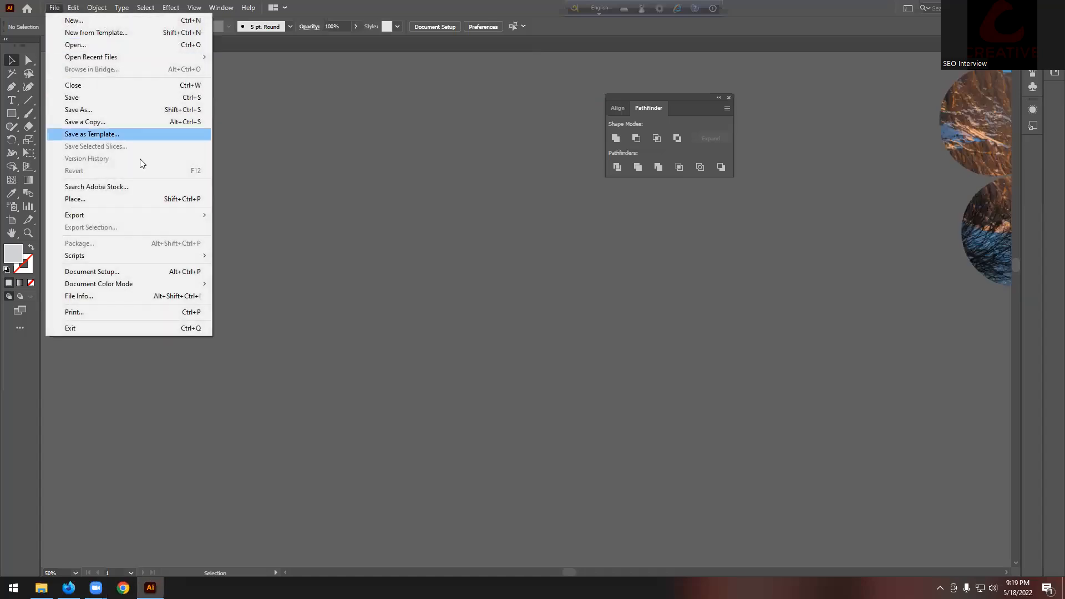
# Step: Place the fish stock photo from the Desktop onto the canvas as a square
pyautogui.click(74, 198)
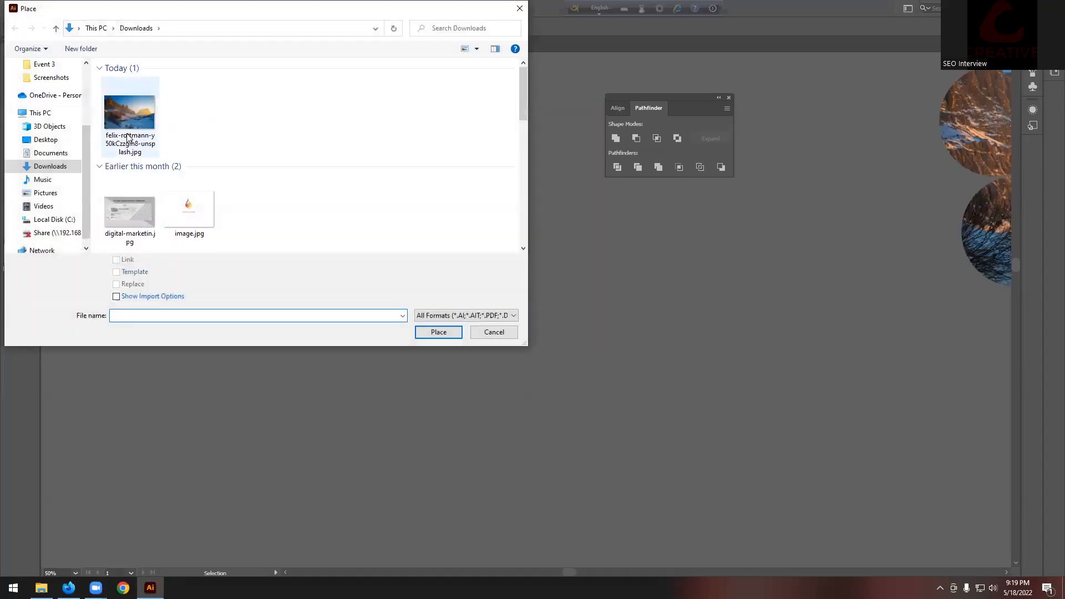
pyautogui.click(56, 140)
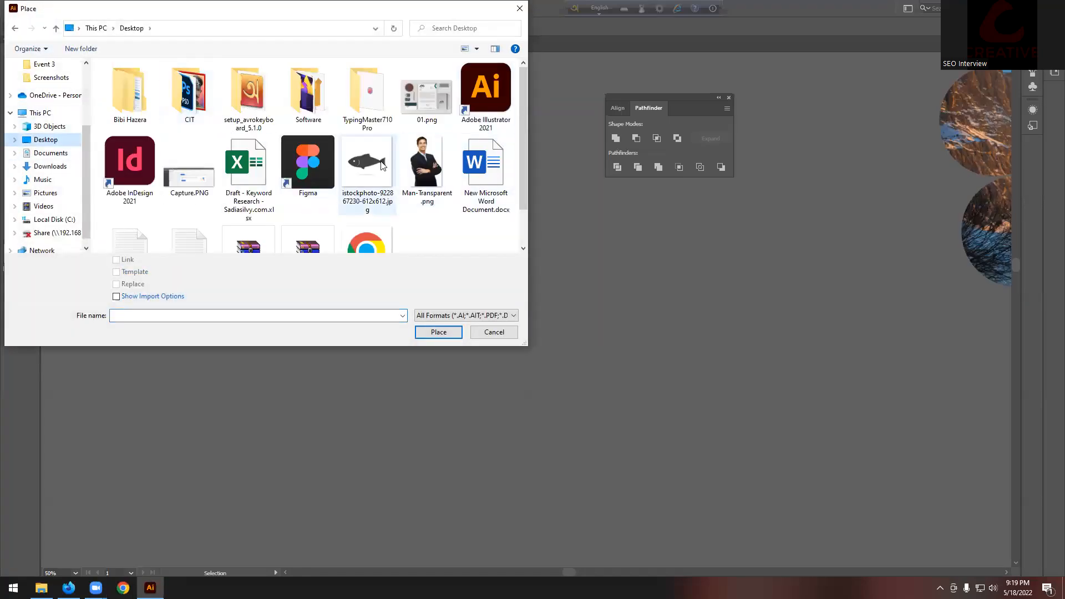
pyautogui.click(364, 177)
pyautogui.click(460, 331)
pyautogui.moveTo(214, 179); pyautogui.dragTo(735, 399)
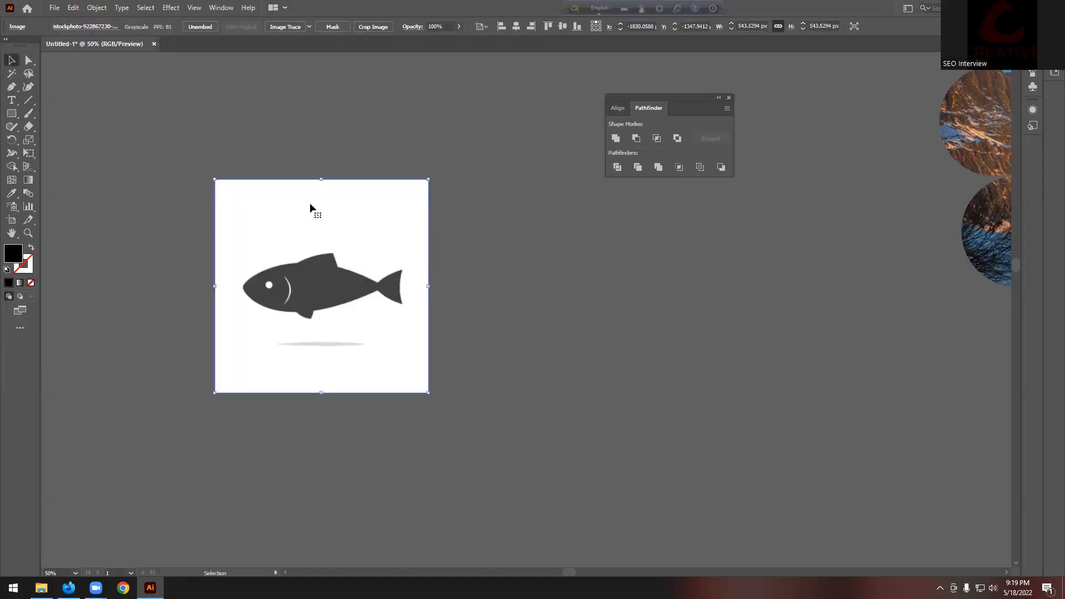
# Step: Image Trace the fish to black vector art with Ignore White, then expand it
pyautogui.click(287, 29)
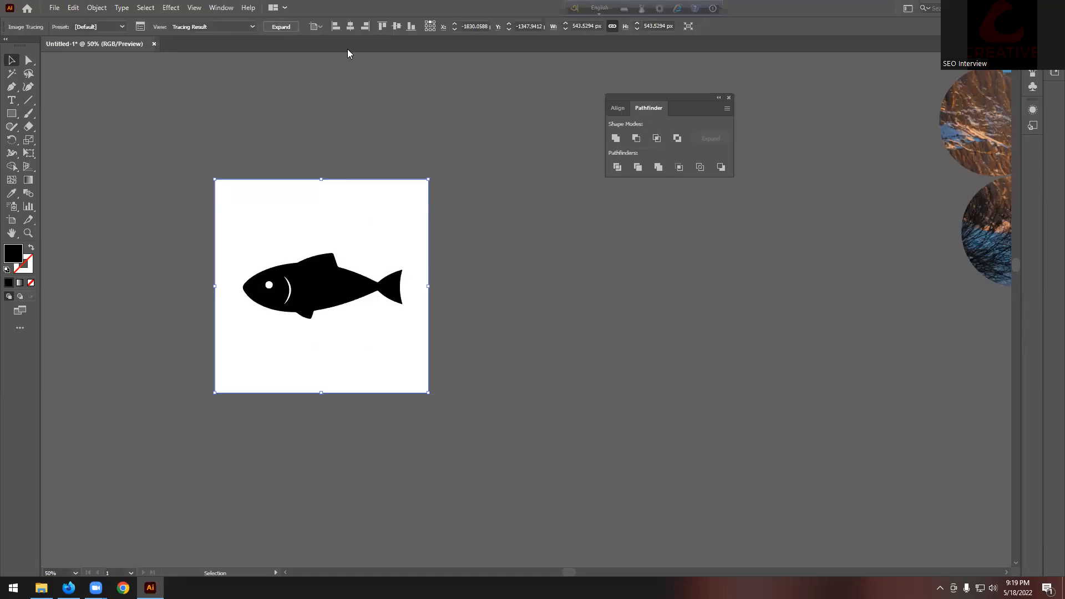
pyautogui.click(141, 27)
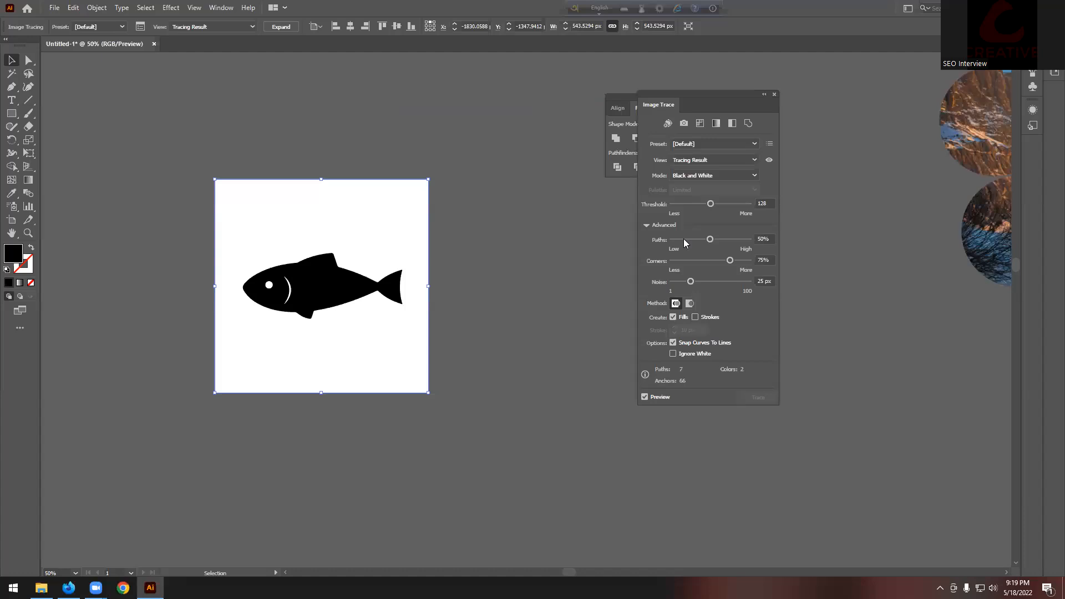
pyautogui.click(673, 354)
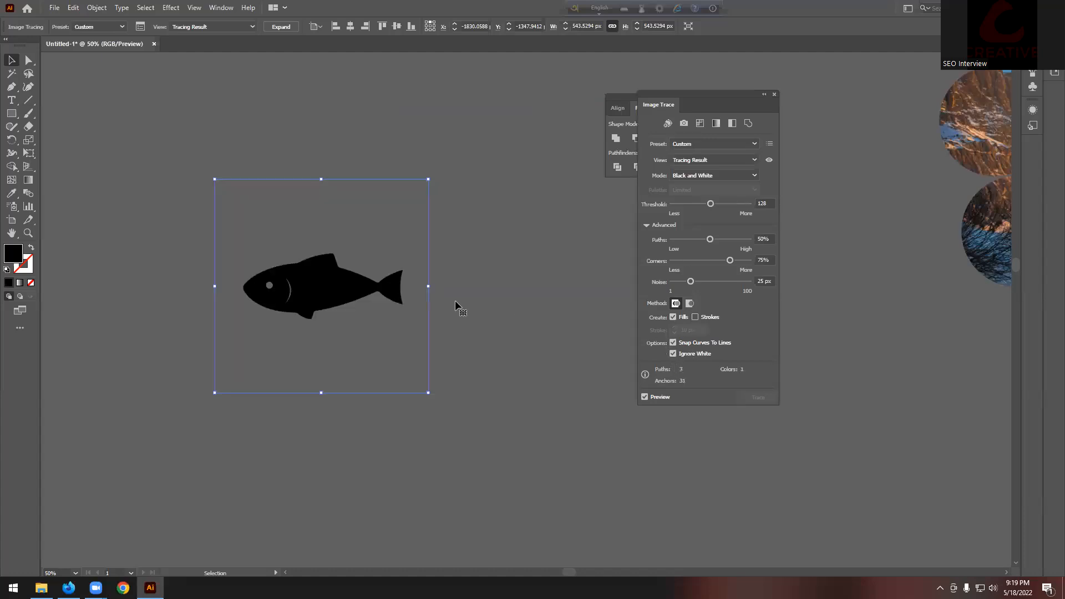
pyautogui.click(291, 30)
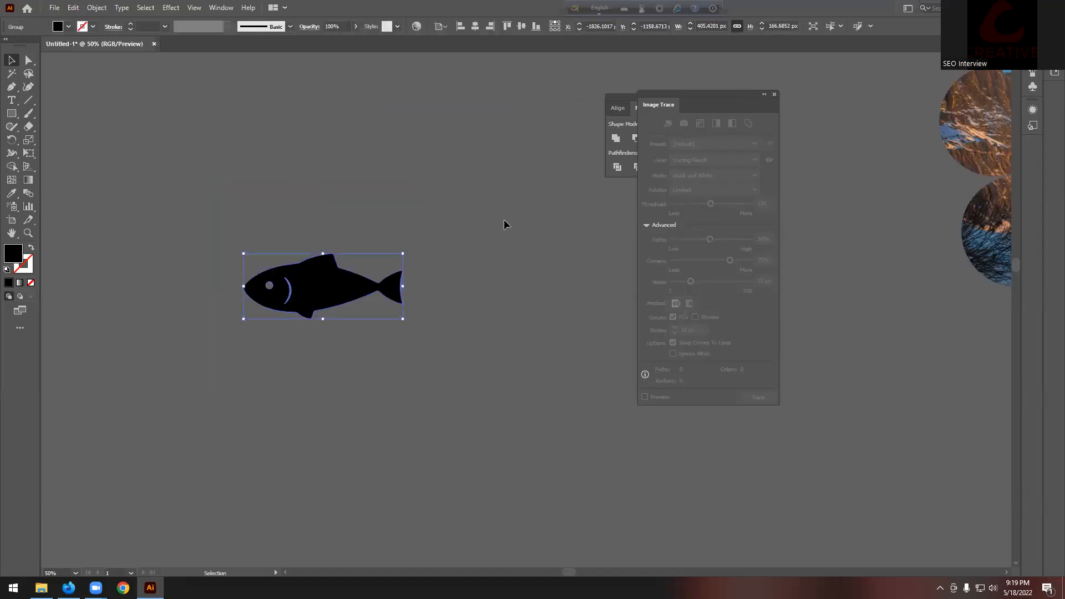
pyautogui.scroll(2, 223, 302)
pyautogui.scroll(2, 423, 325)
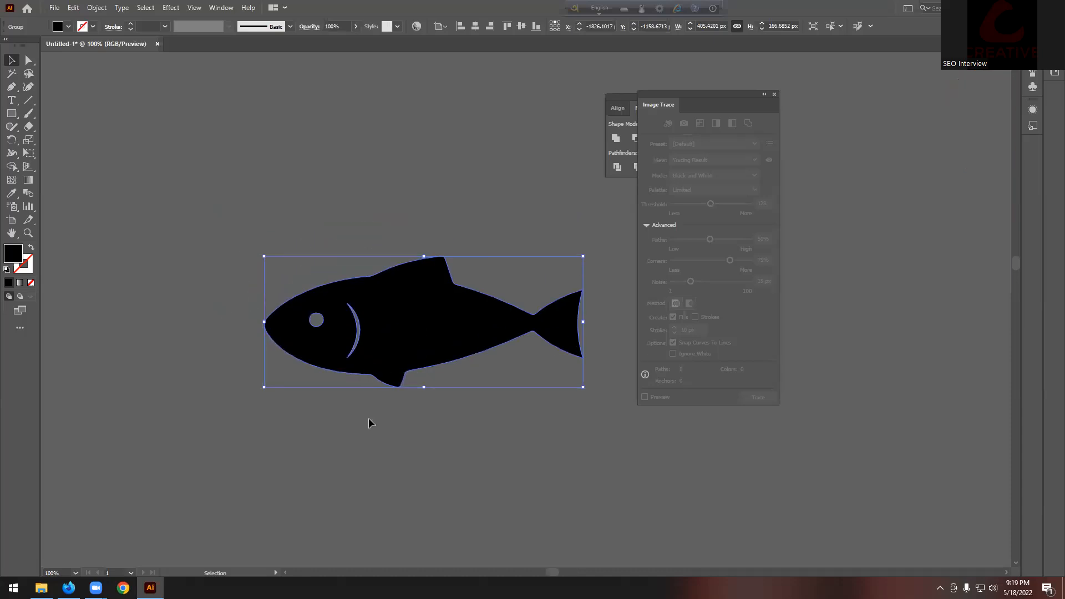
# Step: Draw a closed Pen polygon covering the fish's eye and gill area
pyautogui.click(368, 418)
pyautogui.scroll(3, 316, 316)
pyautogui.click(11, 87)
pyautogui.click(505, 265)
pyautogui.click(385, 235)
pyautogui.click(315, 252)
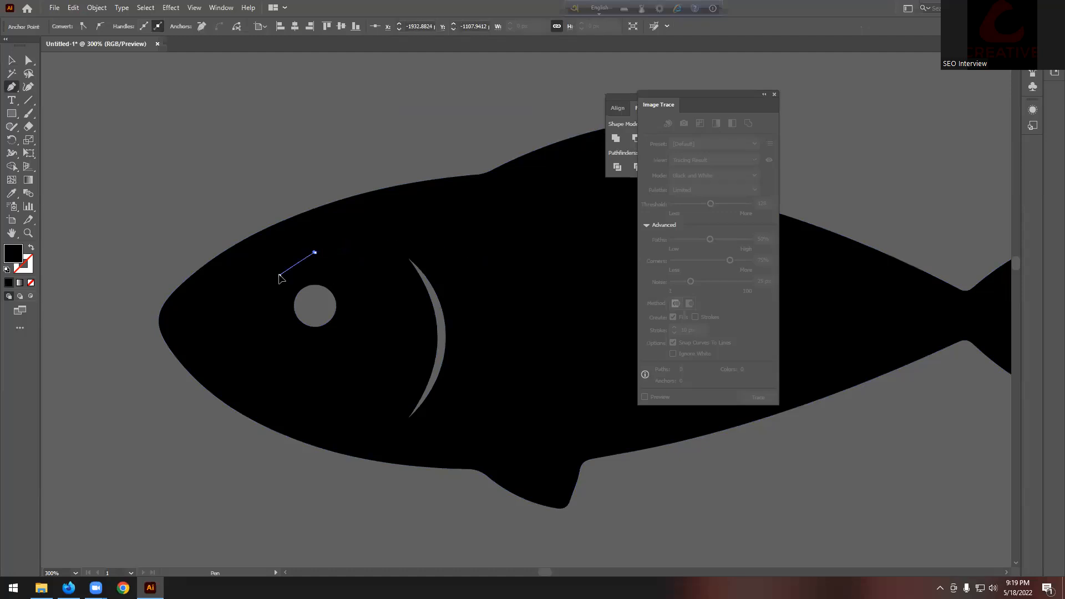
pyautogui.click(280, 275)
pyautogui.click(285, 331)
pyautogui.click(367, 361)
pyautogui.click(344, 427)
pyautogui.click(446, 444)
pyautogui.click(516, 388)
pyautogui.click(505, 265)
# Step: Merge the polygon into the fish body with Shape Builder, then view at actual size
pyautogui.click(11, 60)
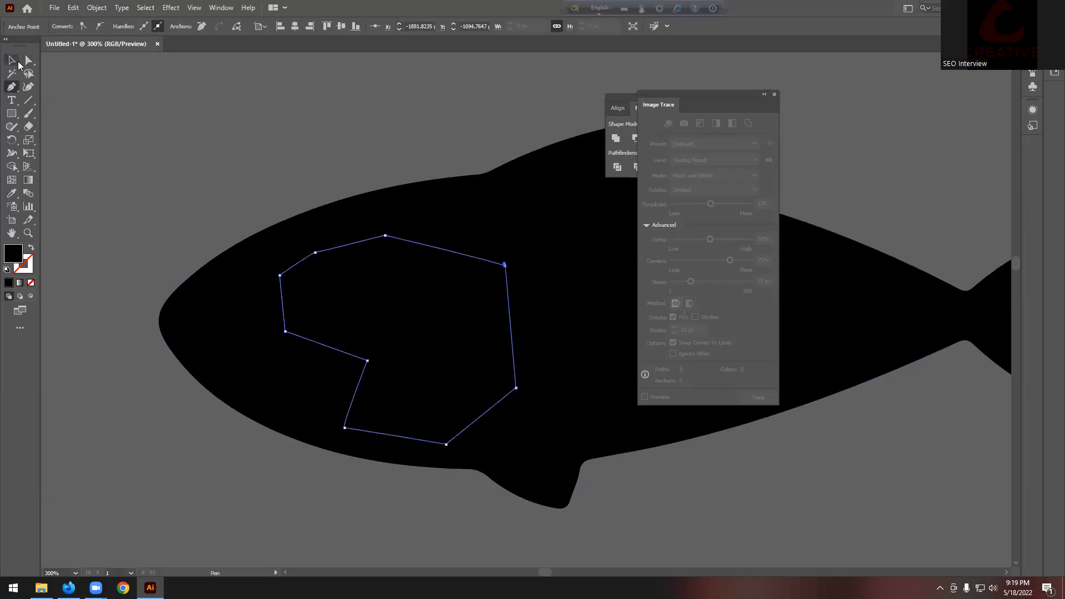
pyautogui.moveTo(235, 178); pyautogui.dragTo(447, 378)
pyautogui.click(11, 166)
pyautogui.click(400, 336)
pyautogui.press('v')
pyautogui.click(193, 109)
pyautogui.hotkey('ctrl', '1')
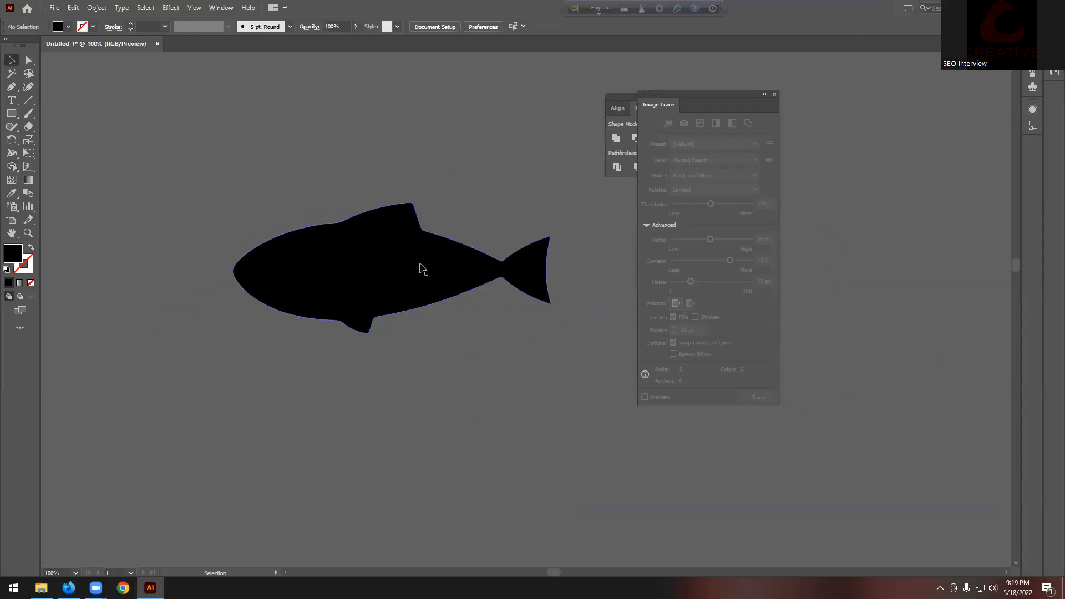
pyautogui.scroll(1, 449, 260)
# Step: Type 'Fish' above the fish and scale the text up
pyautogui.click(10, 100)
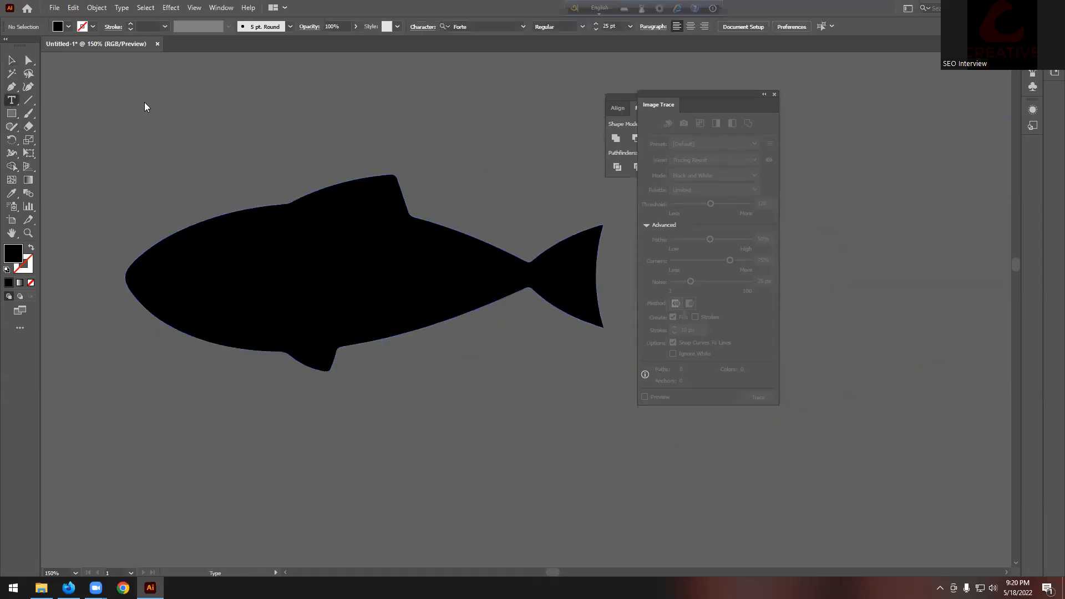
pyautogui.click(166, 111)
pyautogui.scroll(1, 297, 132)
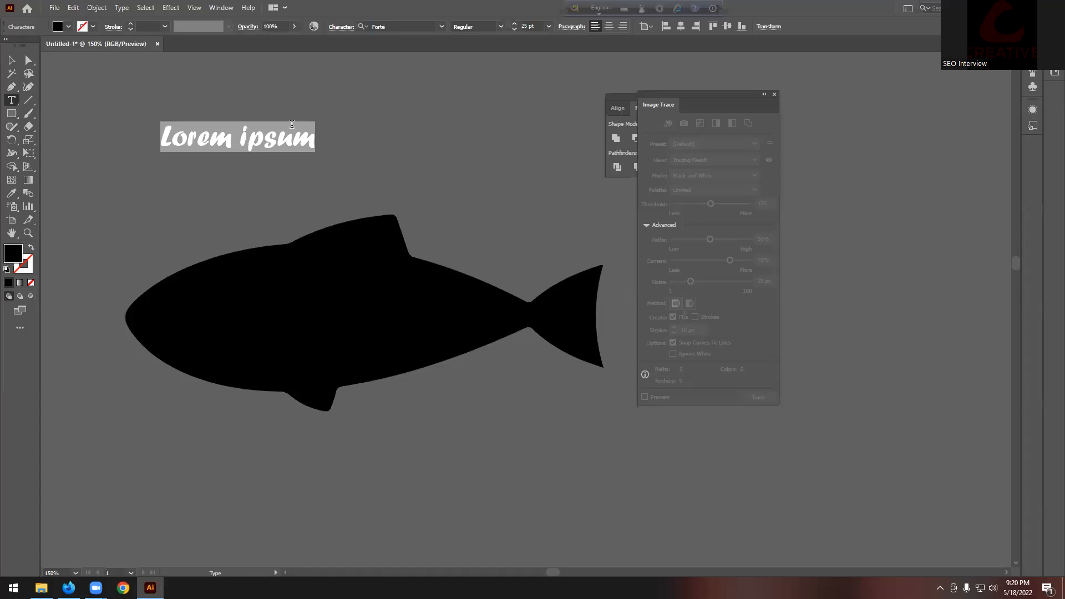
pyautogui.write('Fish')
pyautogui.press('Escape')
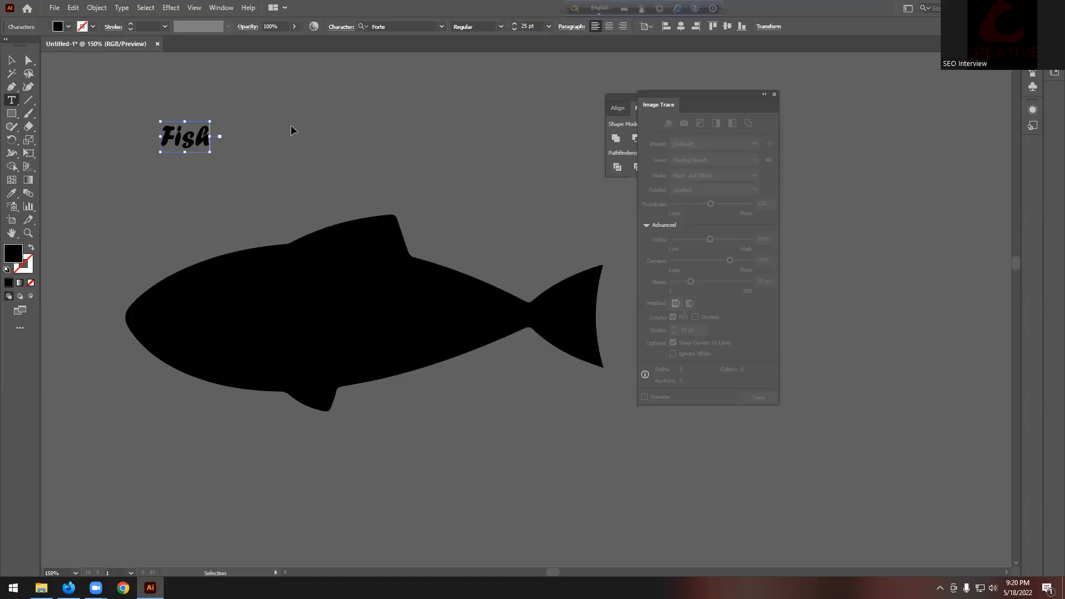
pyautogui.hotkey('ctrl', 'a')
pyautogui.click(11, 60)
pyautogui.moveTo(217, 138); pyautogui.dragTo(534, 158)
pyautogui.scroll(1, 302, 130)
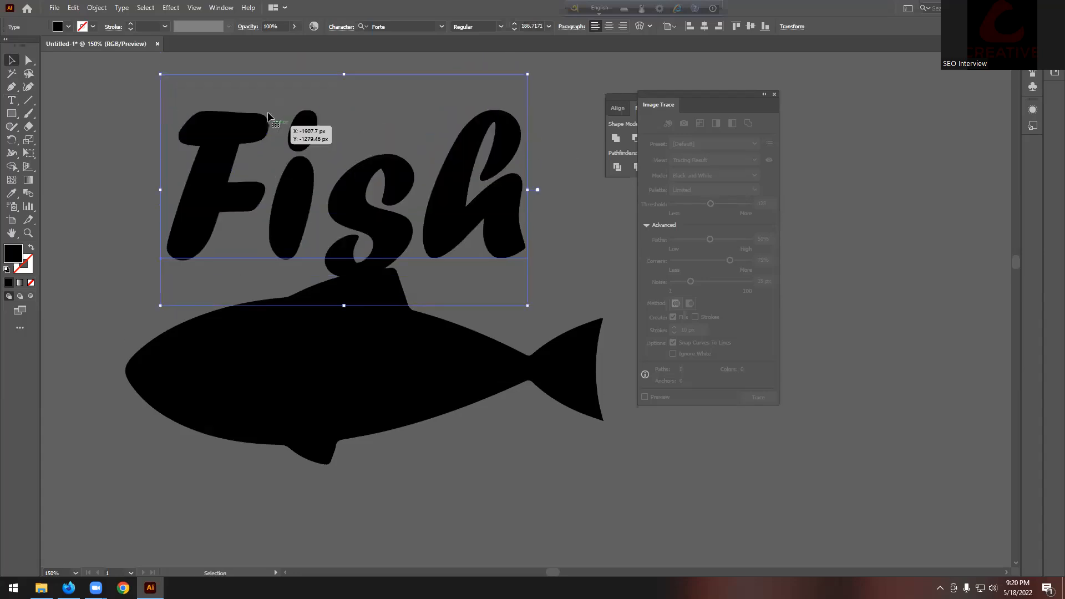
# Step: Give the Fish text a white fill
pyautogui.click(69, 27)
pyautogui.click(75, 45)
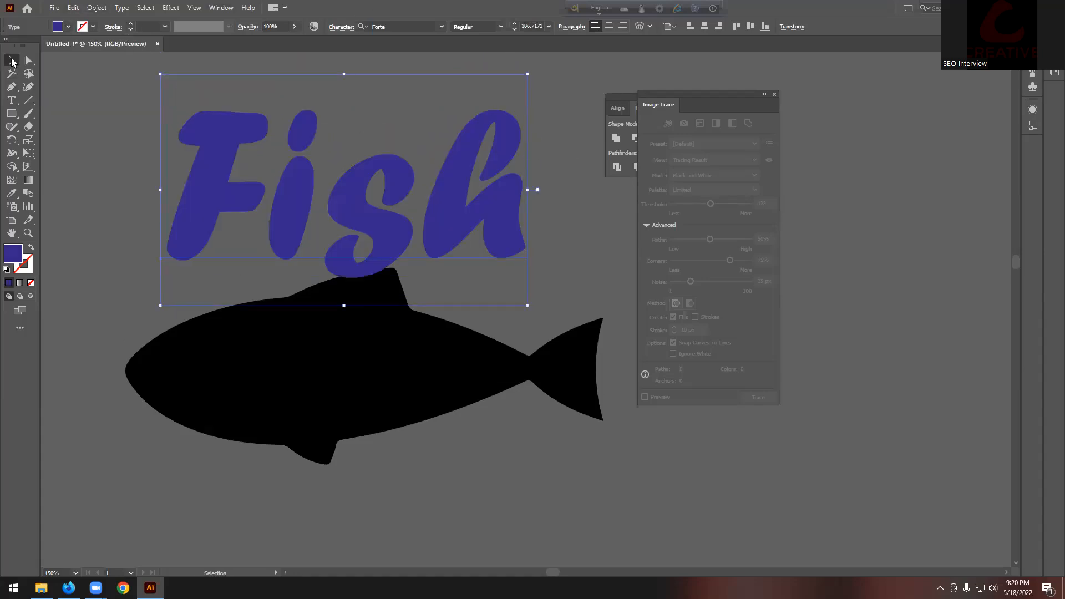
pyautogui.scroll(-2, 321, 121)
pyautogui.scroll(1, 358, 172)
pyautogui.click(369, 128)
pyautogui.click(328, 186)
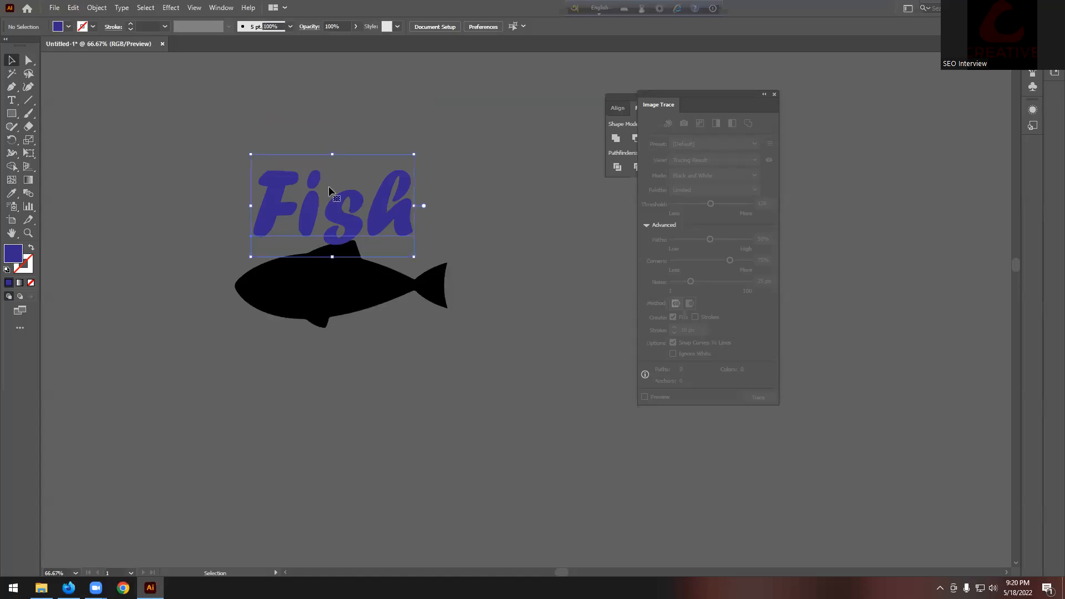
pyautogui.click(69, 26)
pyautogui.click(23, 45)
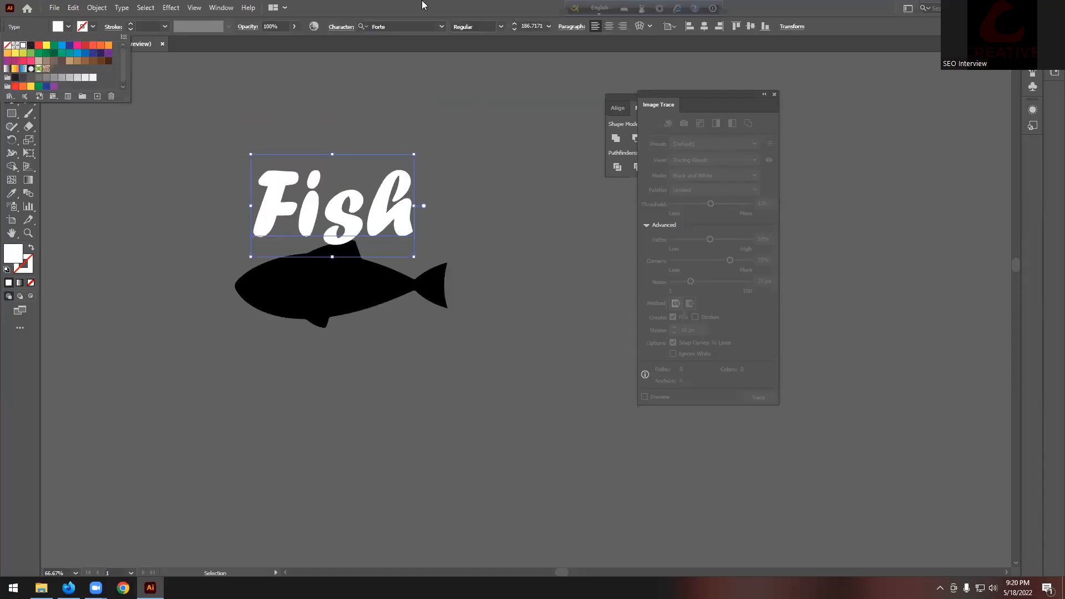
pyautogui.click(451, 113)
# Step: Move the white Fish text down onto the fish
pyautogui.moveTo(379, 204); pyautogui.dragTo(378, 279)
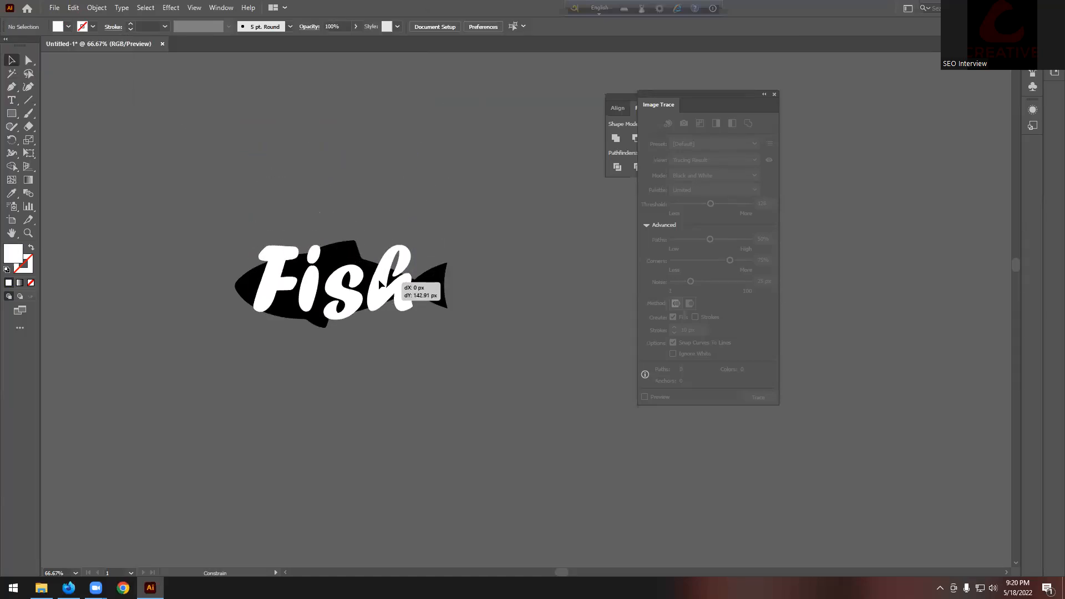
pyautogui.click(438, 197)
pyautogui.scroll(1, 439, 222)
pyautogui.scroll(-1, 448, 239)
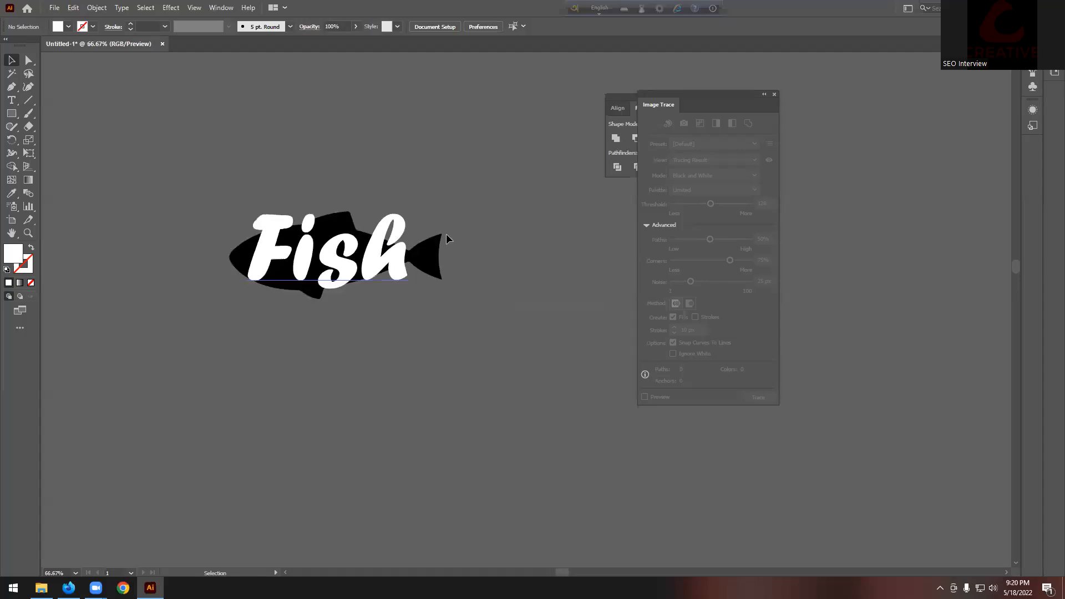
# Step: Send the Fish text behind the fish, then select both objects
pyautogui.click(401, 232)
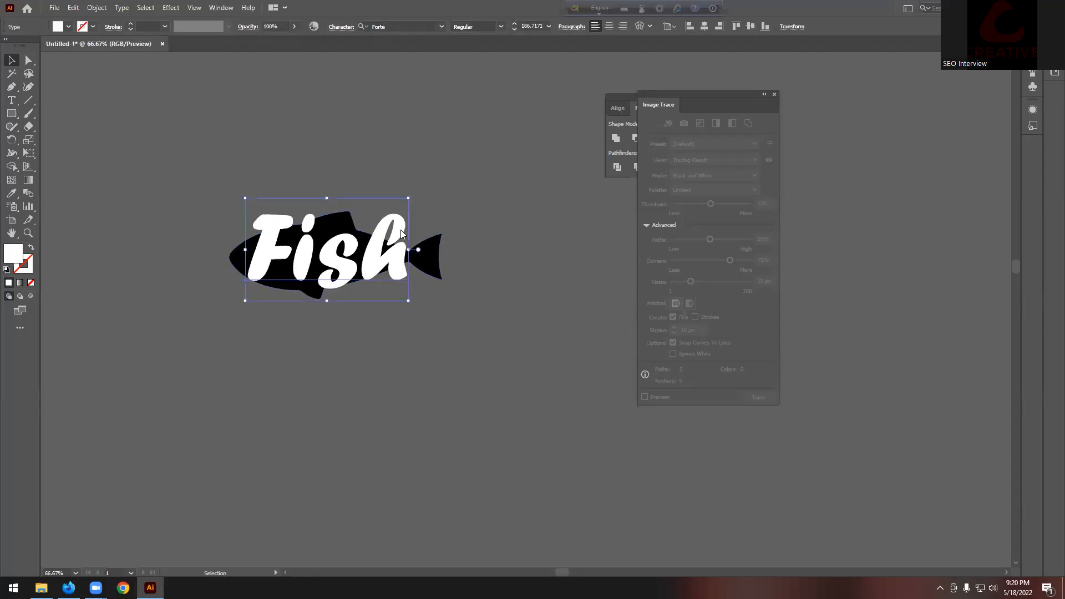
pyautogui.rightClick(400, 230)
pyautogui.moveTo(449, 419)
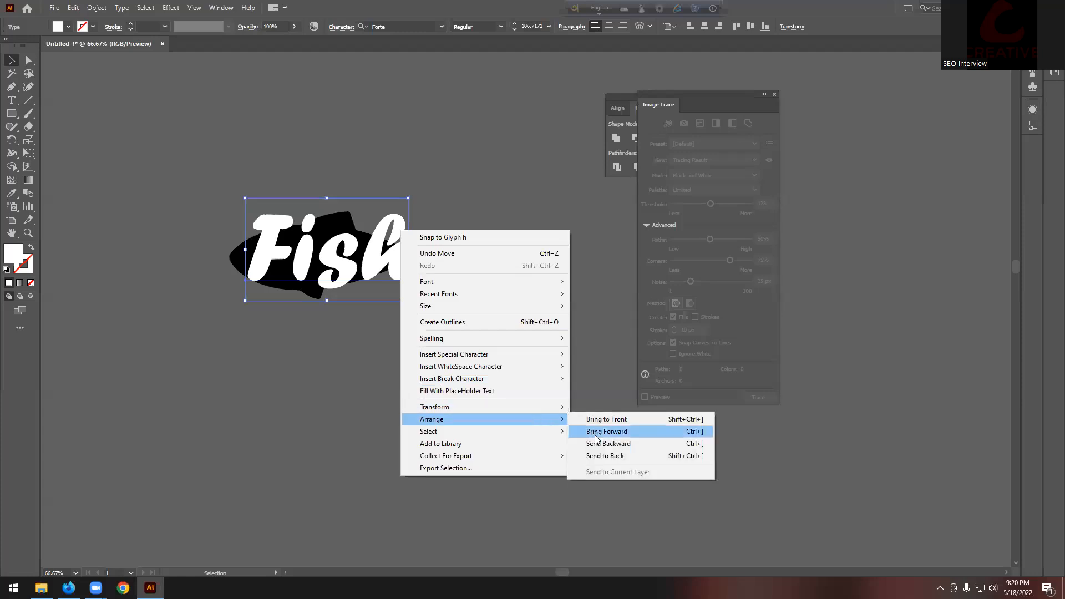
pyautogui.click(606, 455)
pyautogui.click(563, 368)
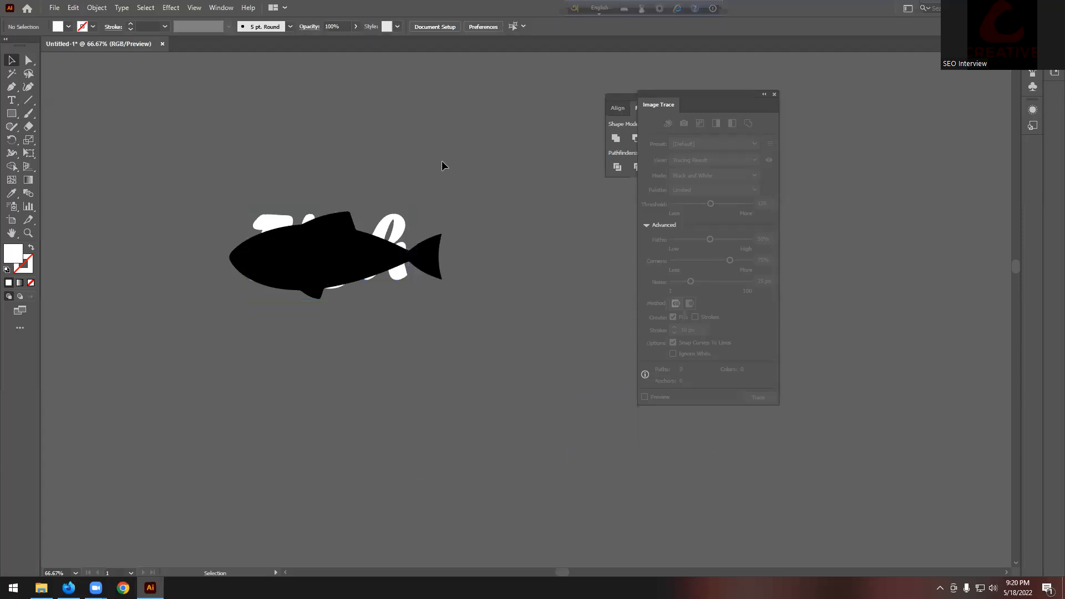
pyautogui.moveTo(438, 171); pyautogui.dragTo(218, 348)
# Step: Apply Envelope Distort > Make with Top Object so 'Fish' fills the fish outline
pyautogui.click(96, 7)
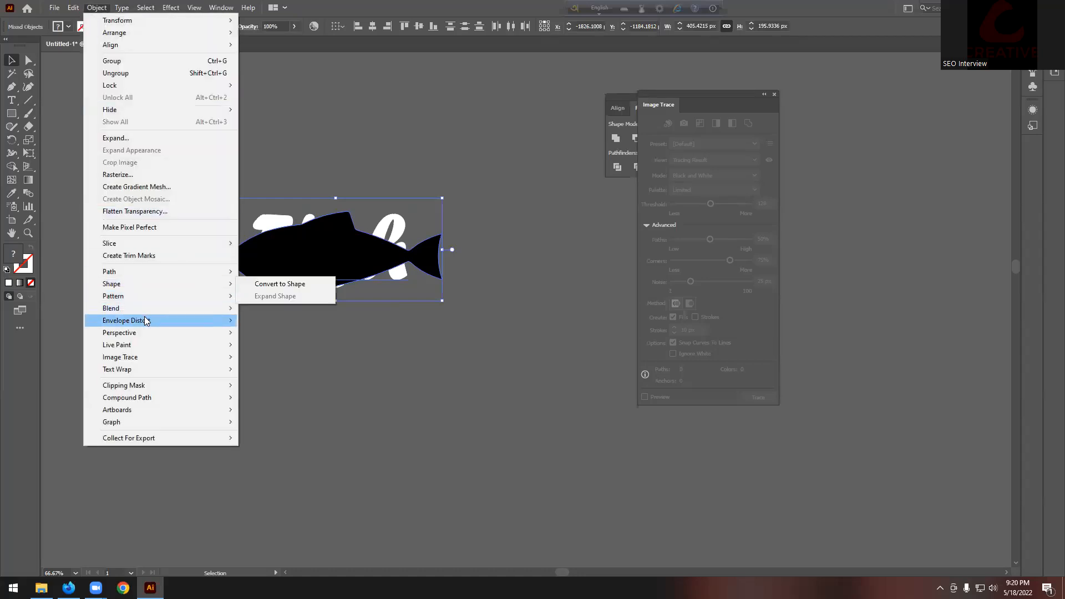
pyautogui.moveTo(145, 321)
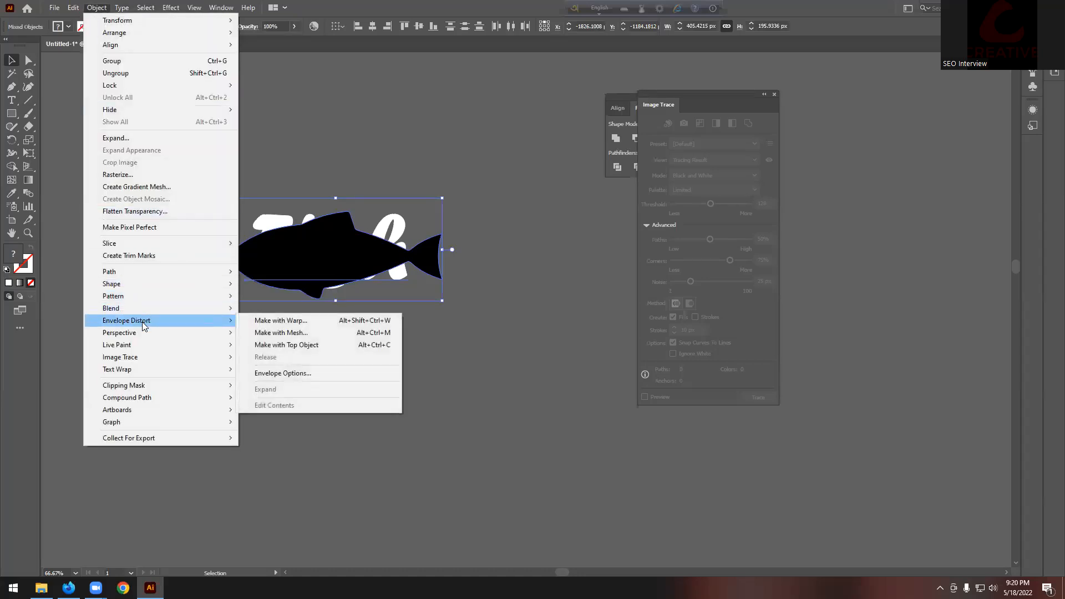
pyautogui.click(300, 346)
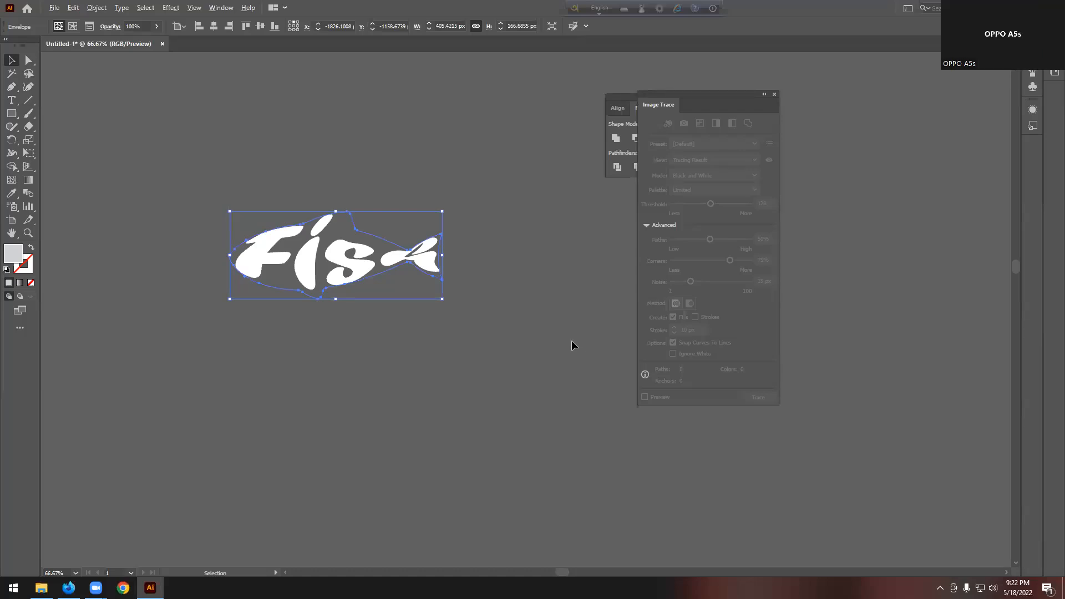
pyautogui.scroll(-8, 482, 391)
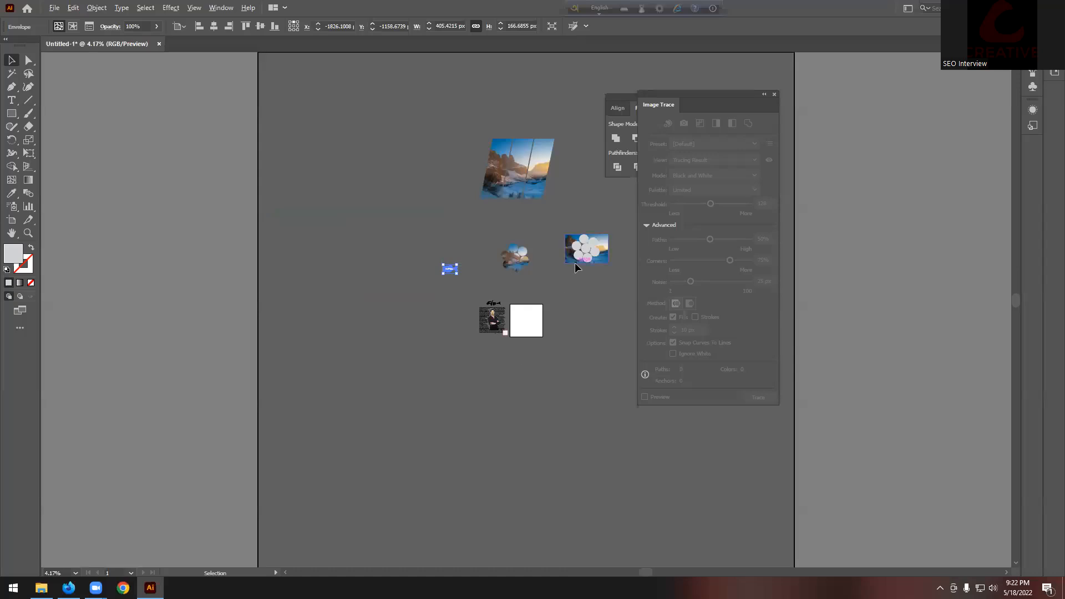
# Step: Delete all artwork from the canvas and switch to the course PDF in Firefox
pyautogui.scroll(2, 575, 262)
pyautogui.hotkey('ctrl', 'a')
pyautogui.press('Delete')
pyautogui.scroll(-2, 360, 494)
pyautogui.click(69, 587)
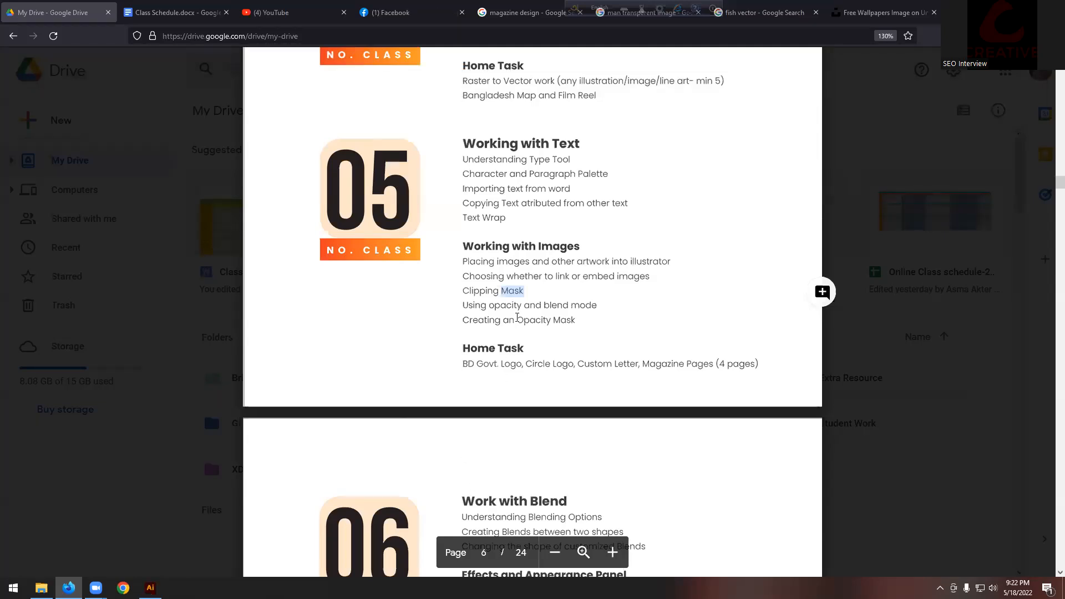
# Step: Highlight the Working with Images topics, then the words 'blend mode' in the syllabus
pyautogui.click(493, 263)
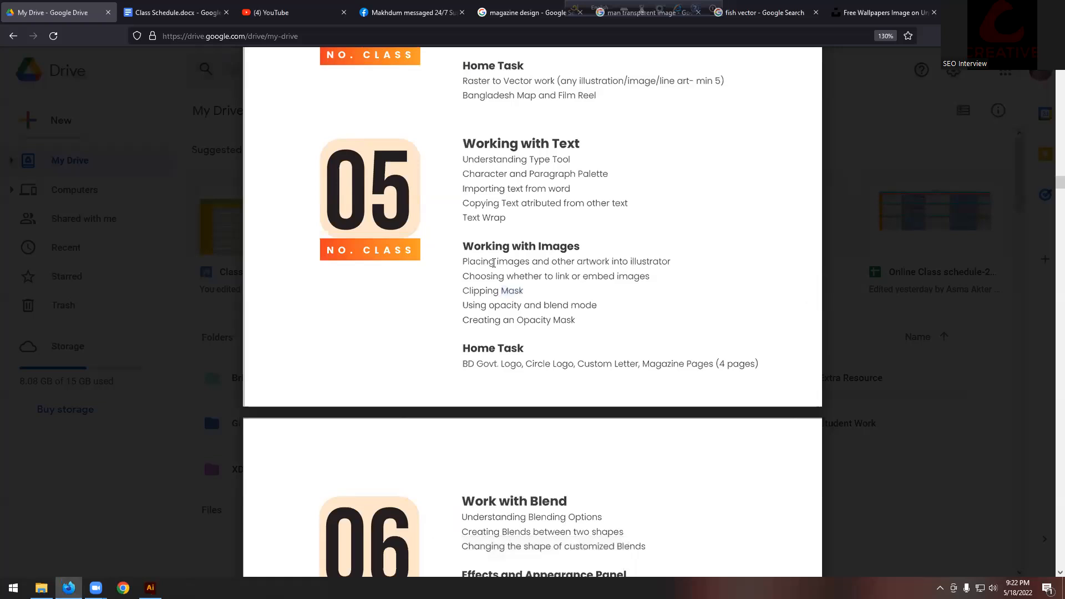
pyautogui.moveTo(465, 262); pyautogui.dragTo(577, 321)
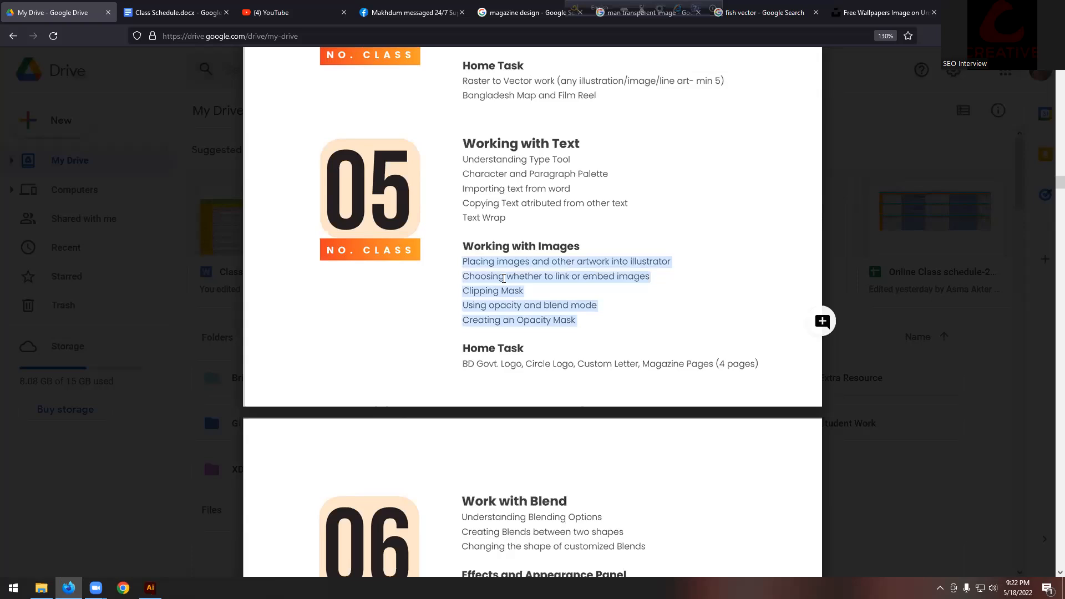
pyautogui.click(504, 278)
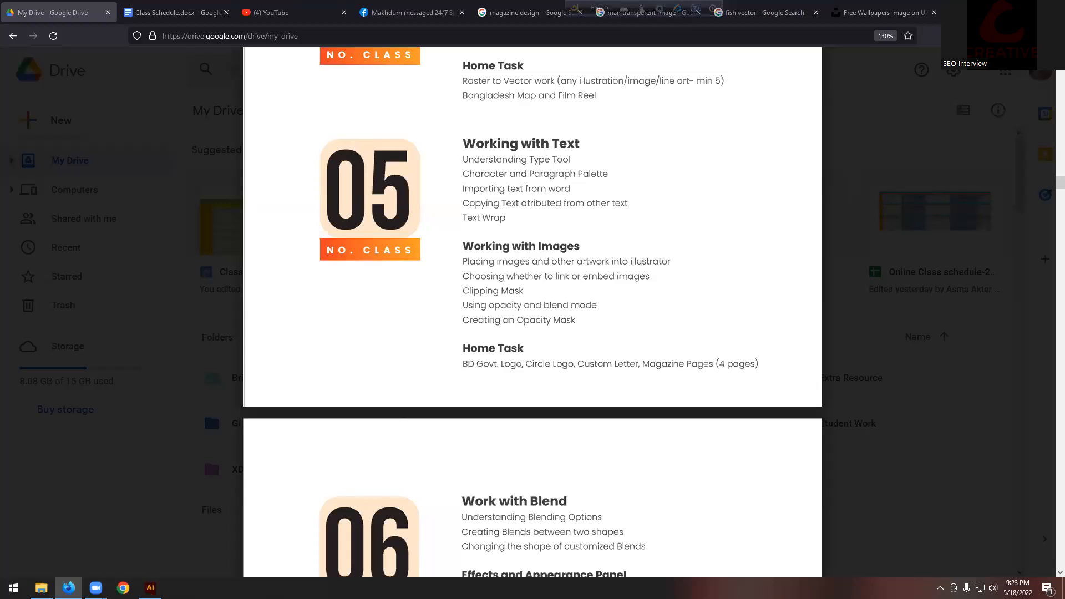
pyautogui.moveTo(612, 553)
pyautogui.moveTo(544, 305); pyautogui.dragTo(596, 306)
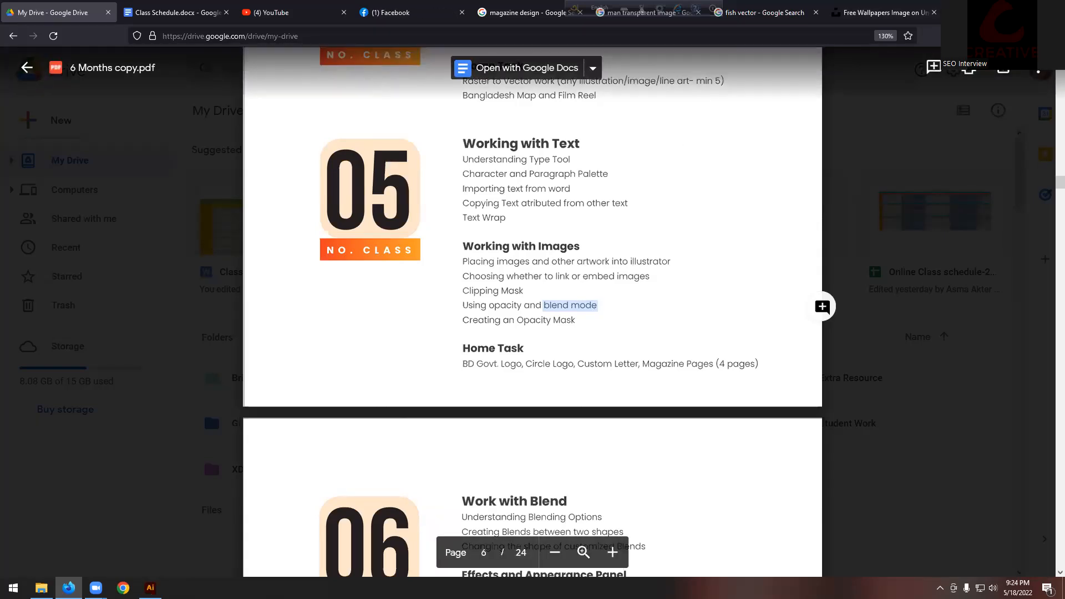
# Step: Return to Illustrator and close the Image Trace and Pathfinder panels
pyautogui.hotkey('alt', 'Tab')
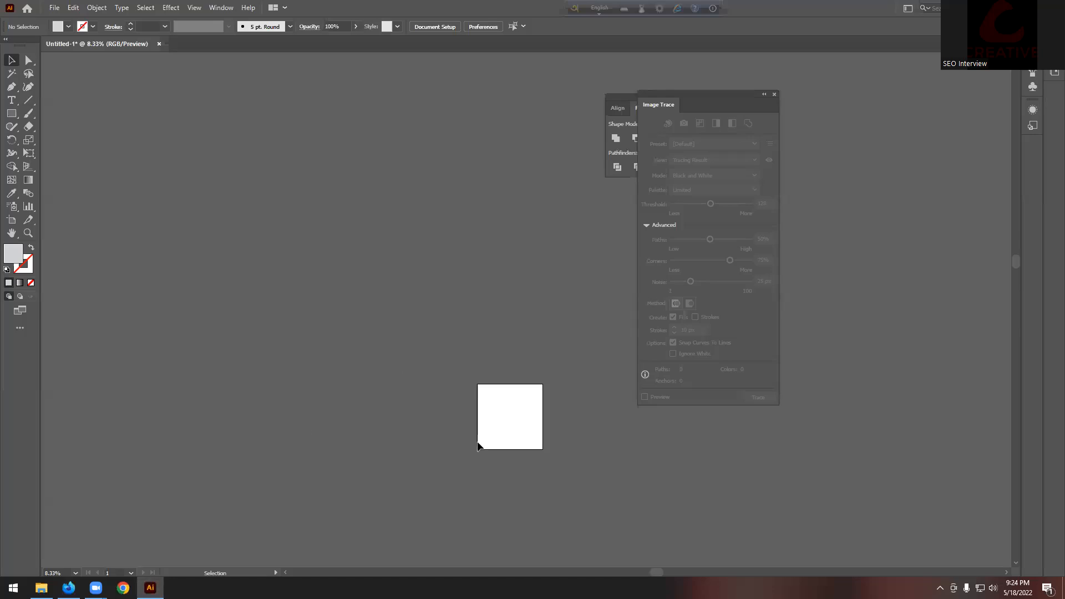
pyautogui.scroll(3, 478, 443)
pyautogui.scroll(4, 502, 424)
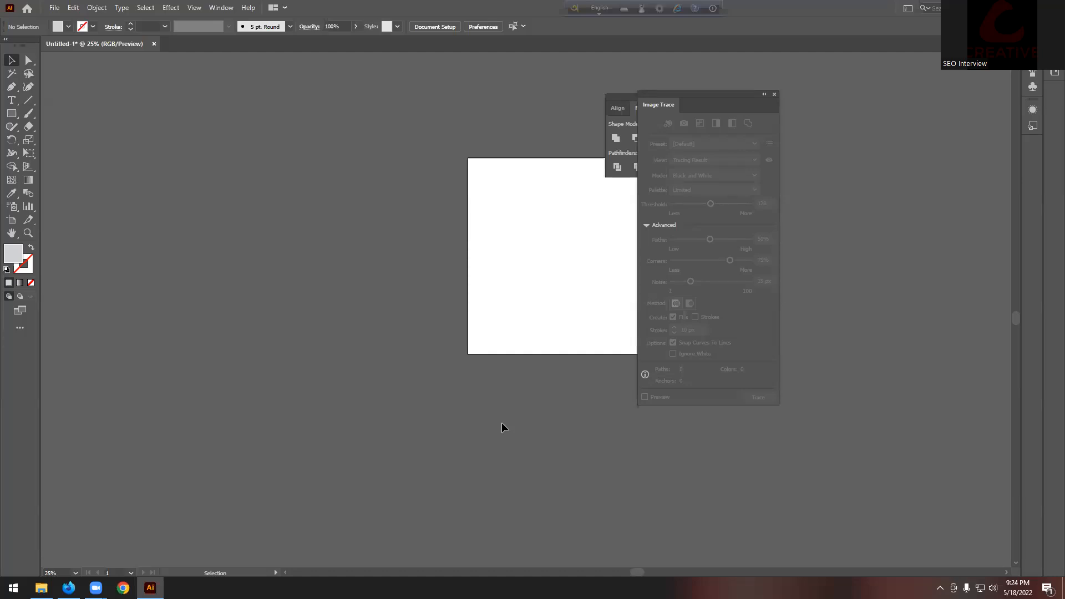
pyautogui.scroll(1, 501, 424)
pyautogui.click(775, 94)
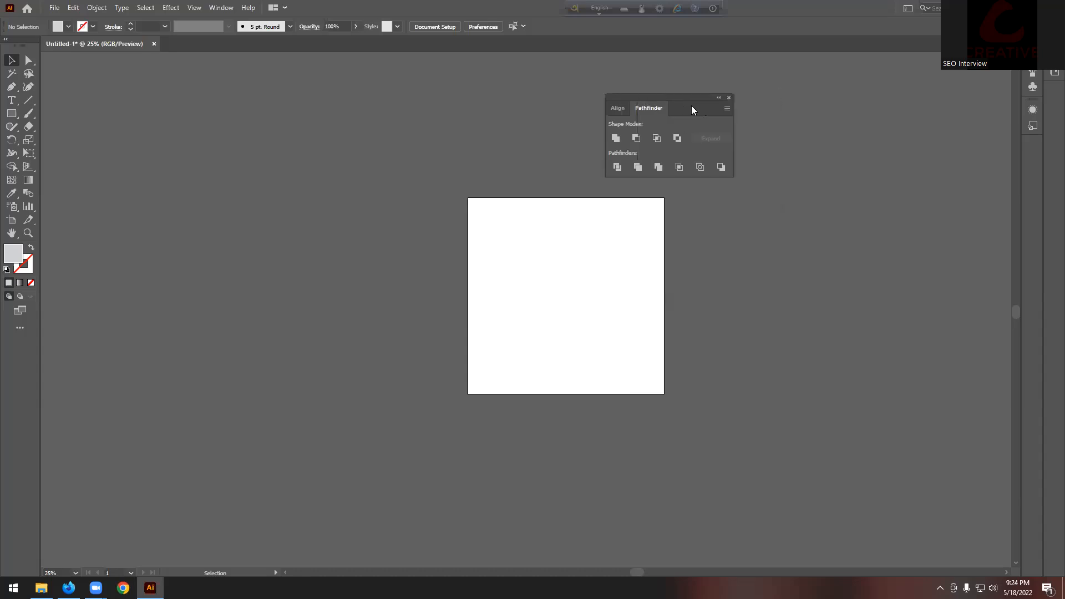
pyautogui.click(729, 99)
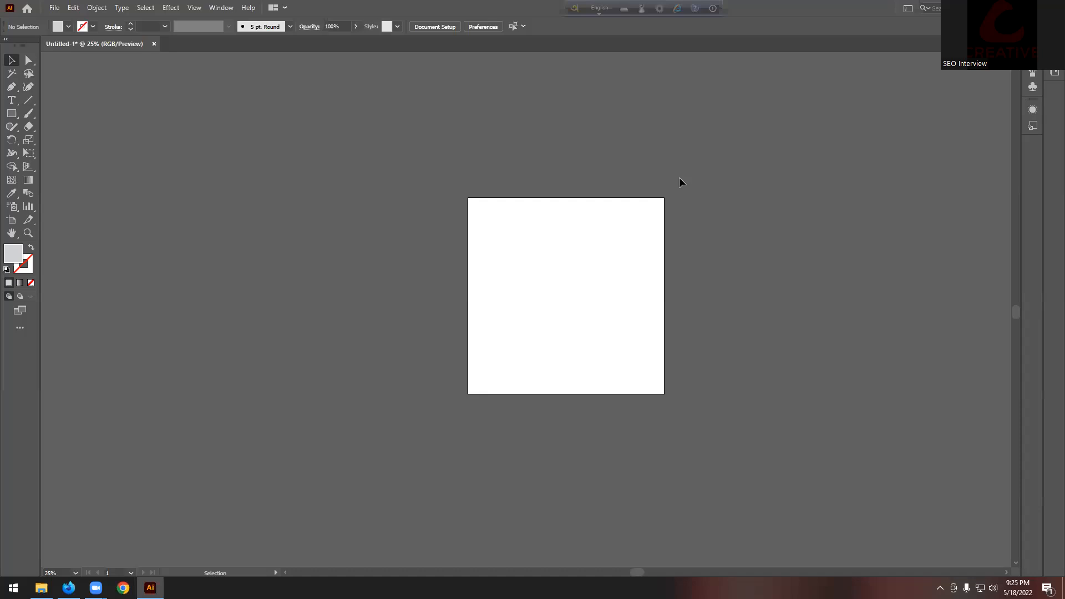
# Step: Draw a square at the canvas's upper left and fill it red
pyautogui.click(11, 113)
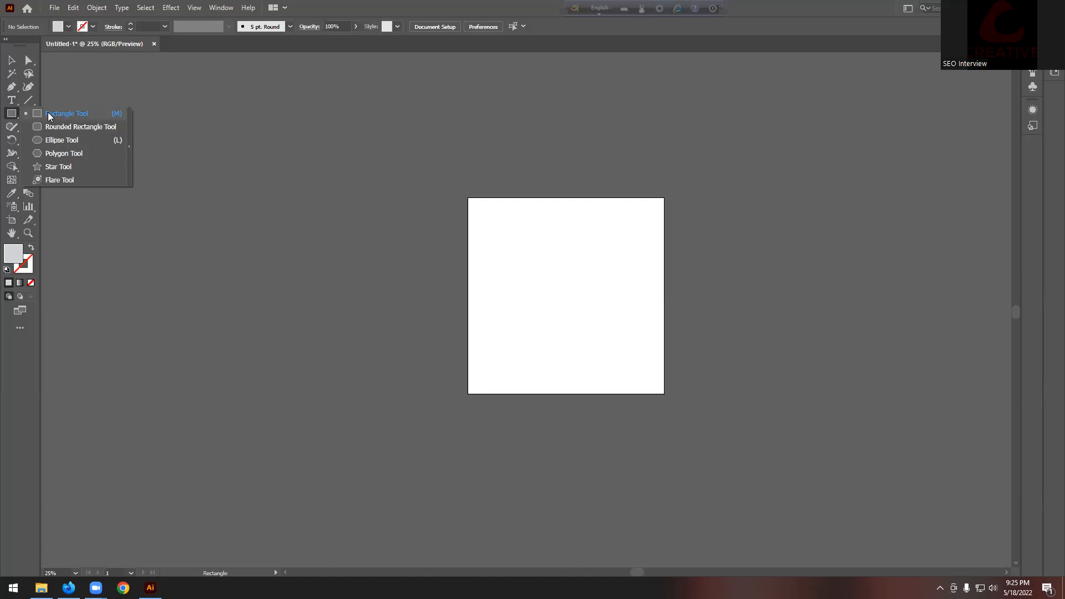
pyautogui.click(94, 113)
pyautogui.moveTo(229, 158); pyautogui.dragTo(297, 226)
pyautogui.click(11, 60)
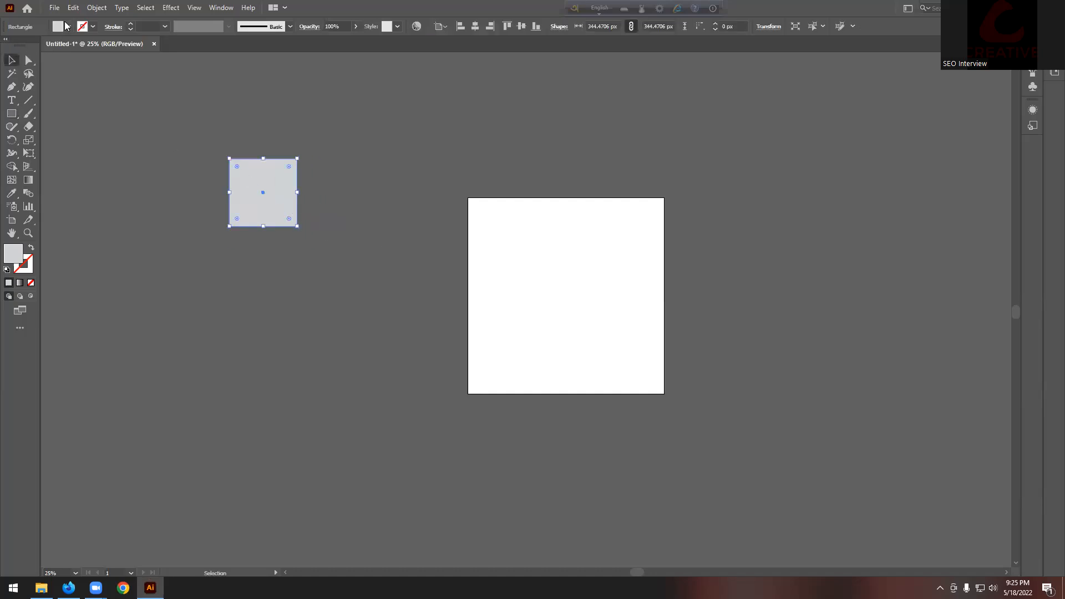
pyautogui.click(68, 26)
pyautogui.click(39, 45)
pyautogui.press('Escape')
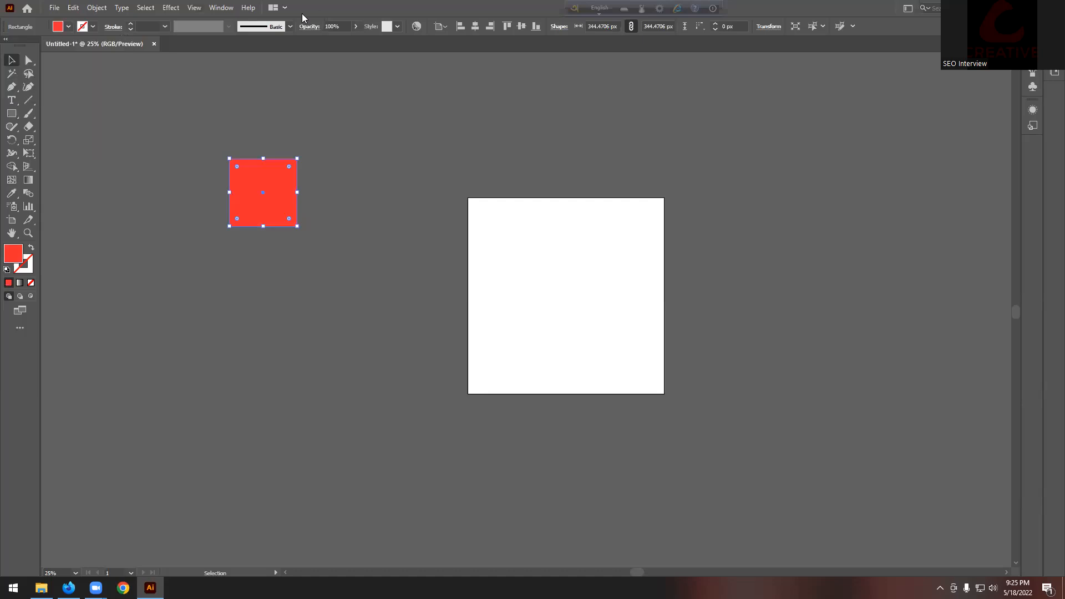
pyautogui.click(182, 106)
# Step: Alt-drag a copy of the red square right, over the artboard corner
pyautogui.moveTo(250, 185); pyautogui.dragTo(428, 184)
pyautogui.click(309, 171)
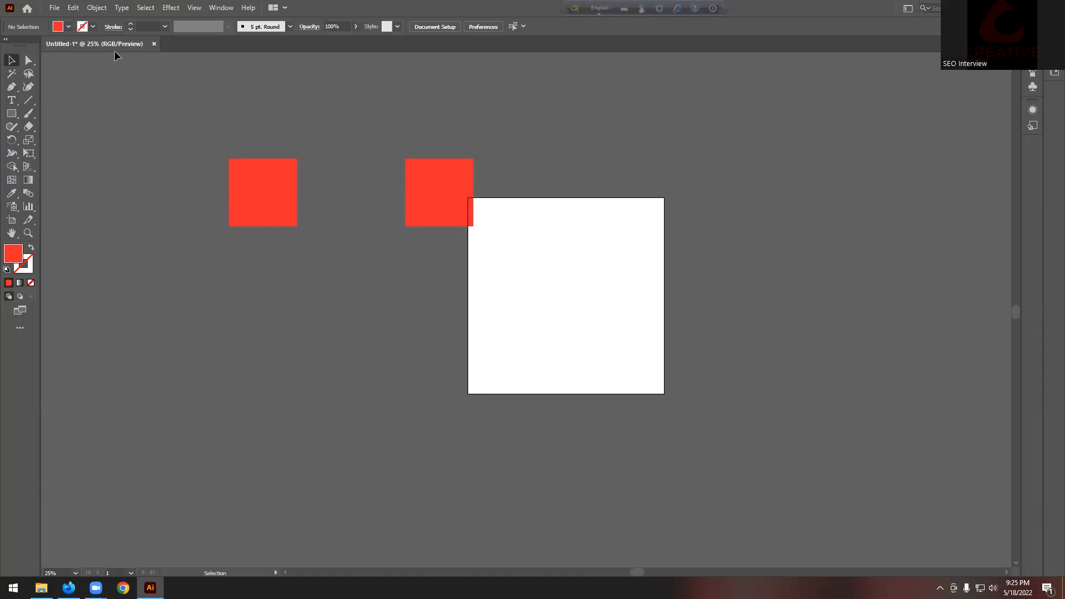
pyautogui.click(97, 8)
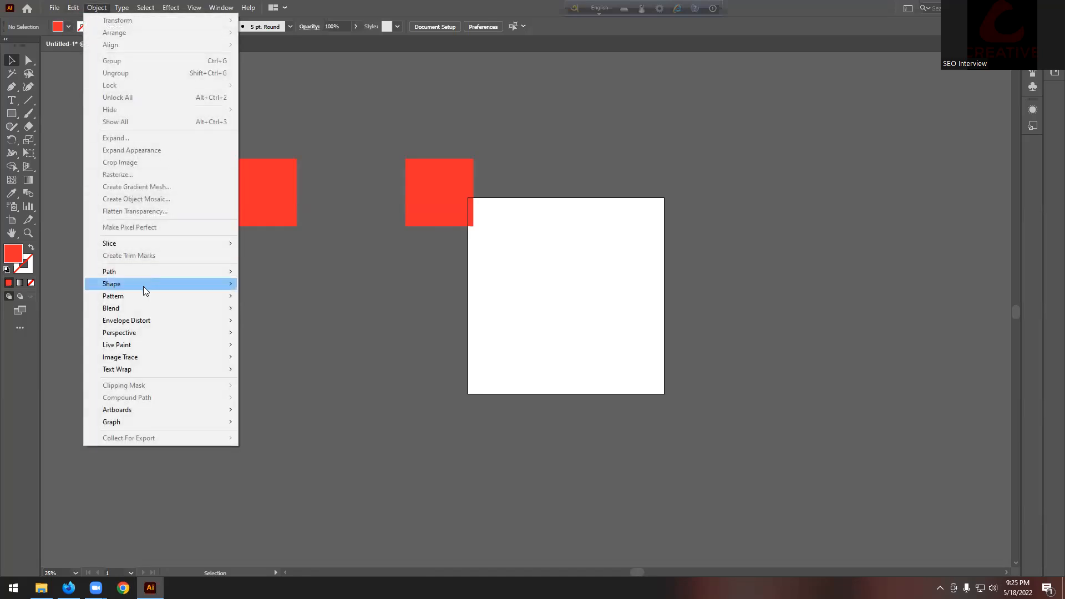
pyautogui.moveTo(123, 309)
pyautogui.click(288, 338)
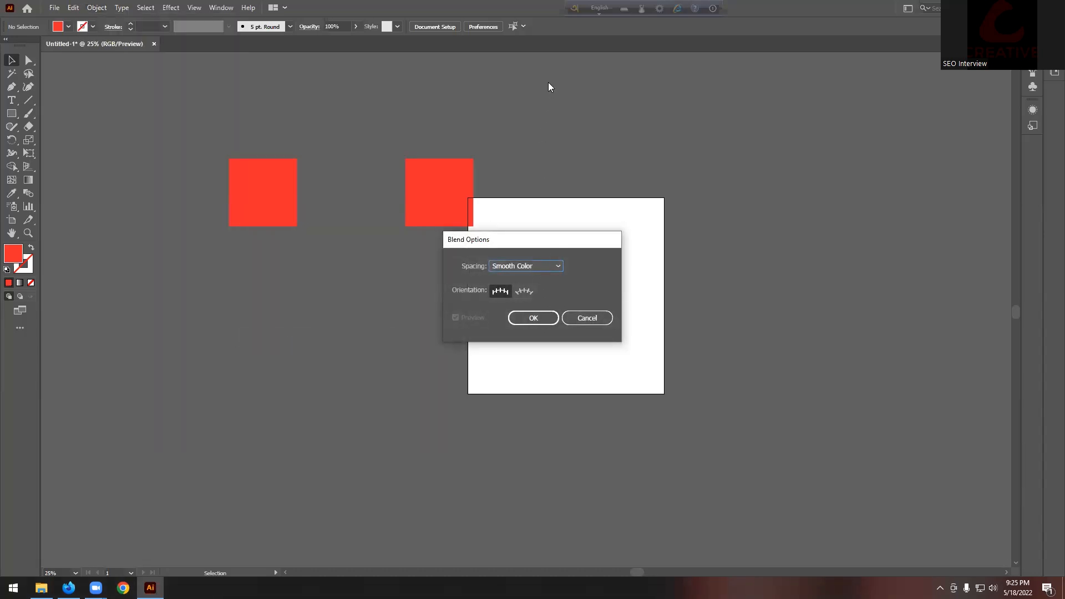
pyautogui.click(557, 266)
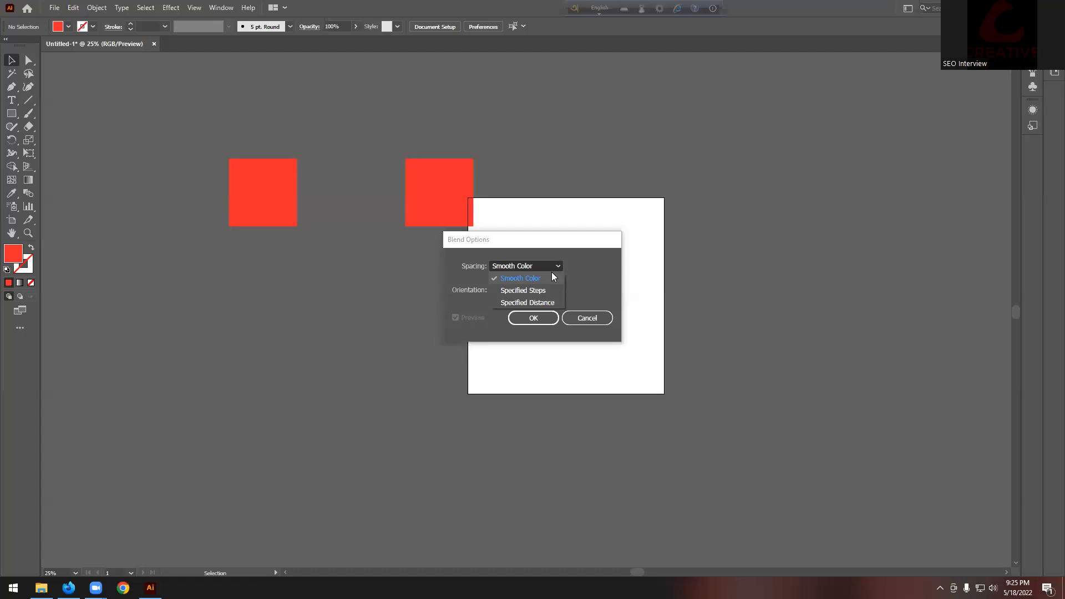
pyautogui.click(589, 250)
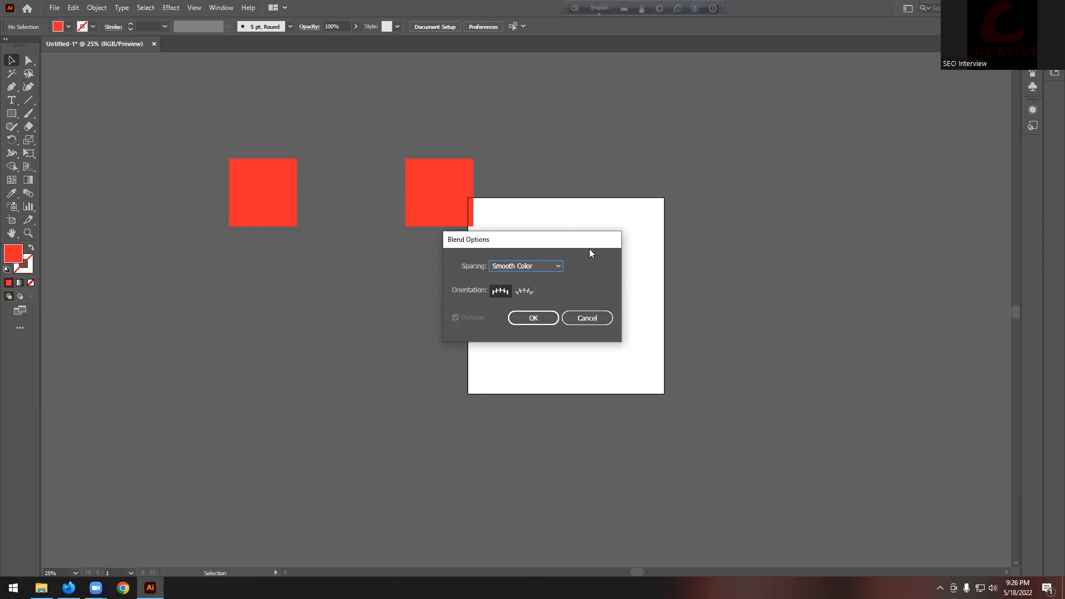
pyautogui.click(543, 266)
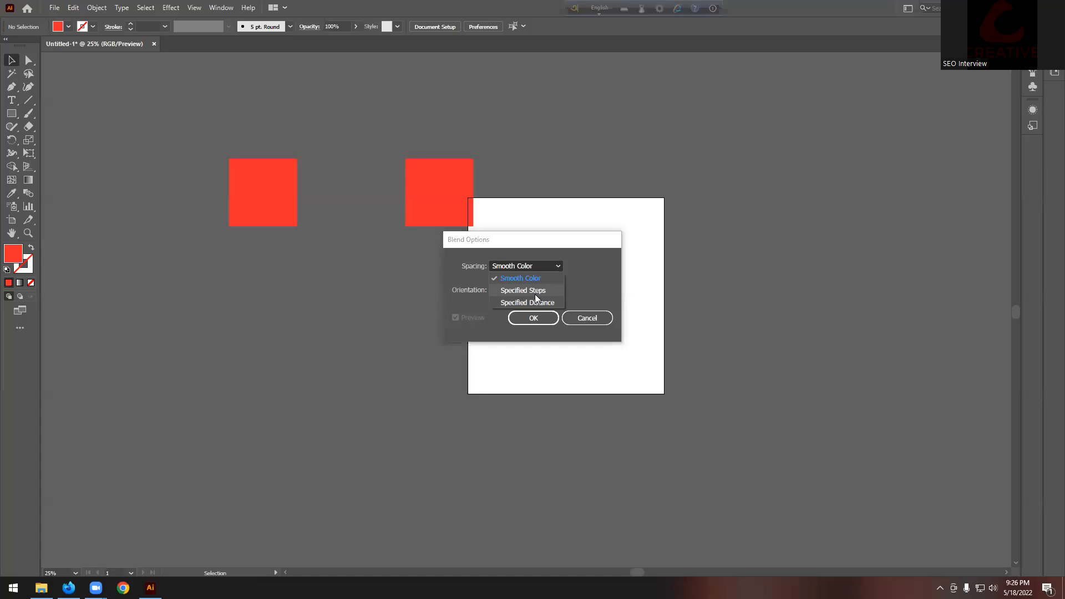
pyautogui.click(586, 43)
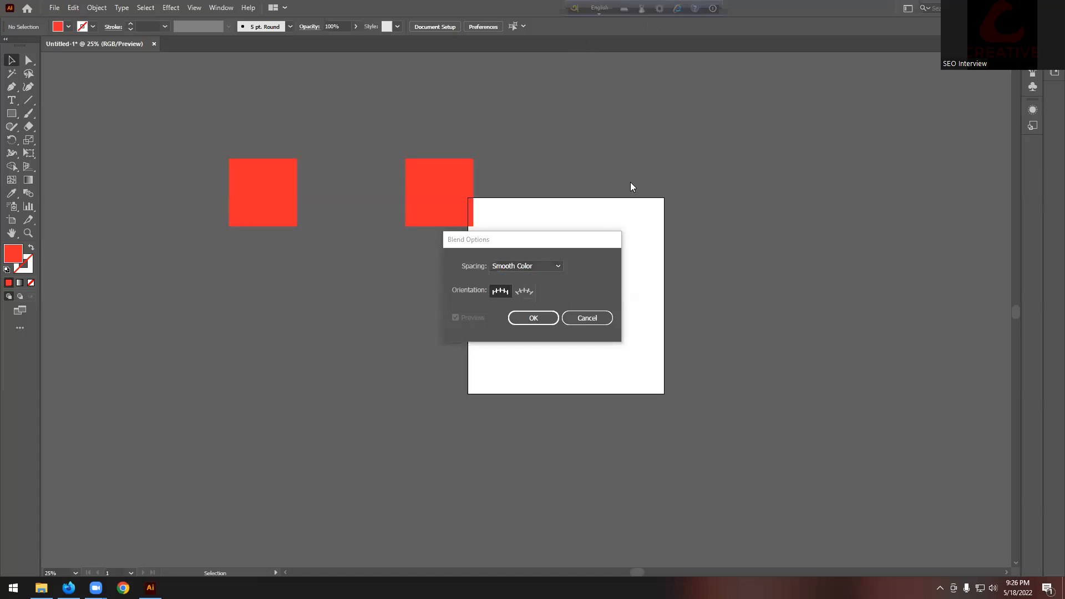
pyautogui.click(543, 270)
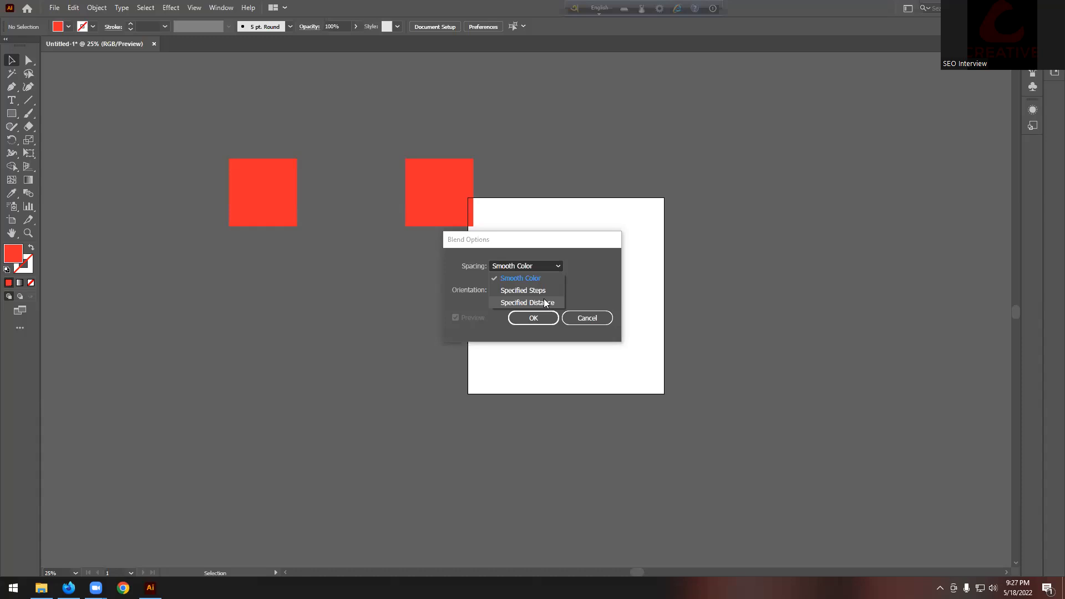
pyautogui.click(597, 322)
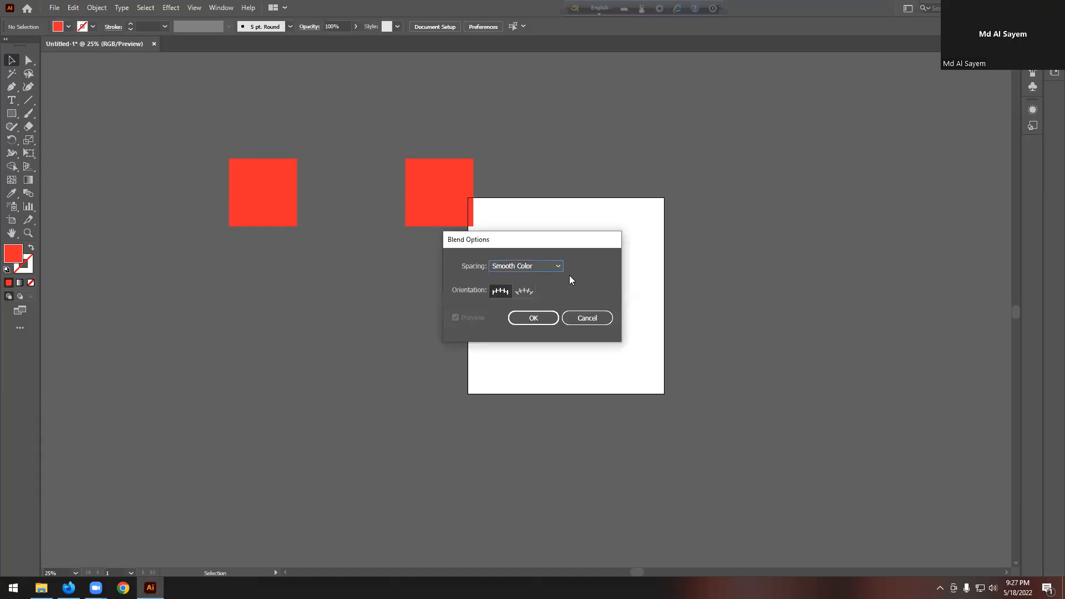
pyautogui.click(583, 318)
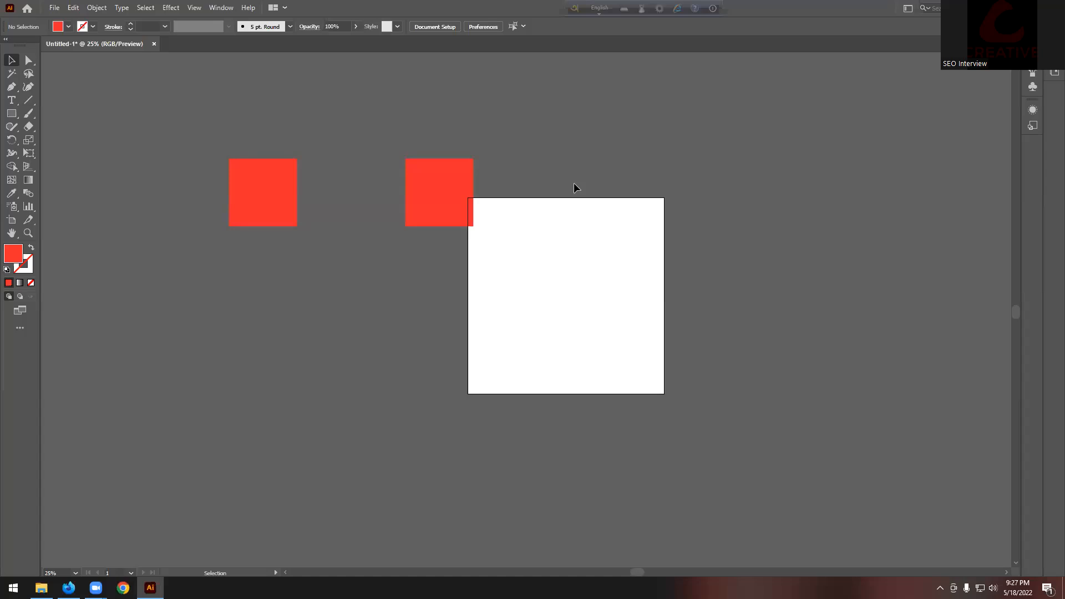
# Step: Fill the right square blue using the colour picker
pyautogui.click(472, 212)
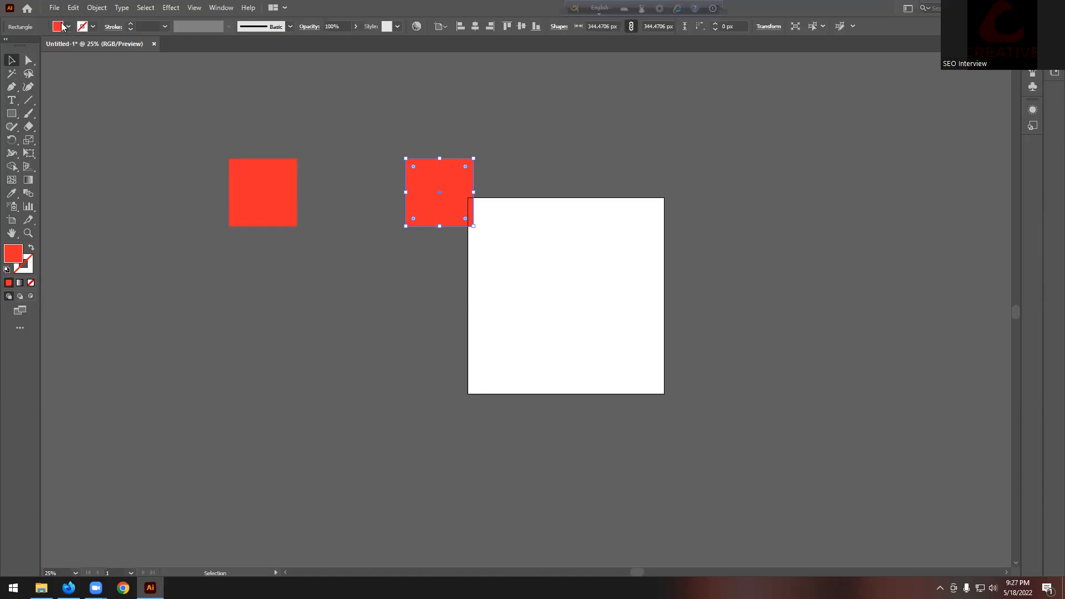
pyautogui.click(133, 212)
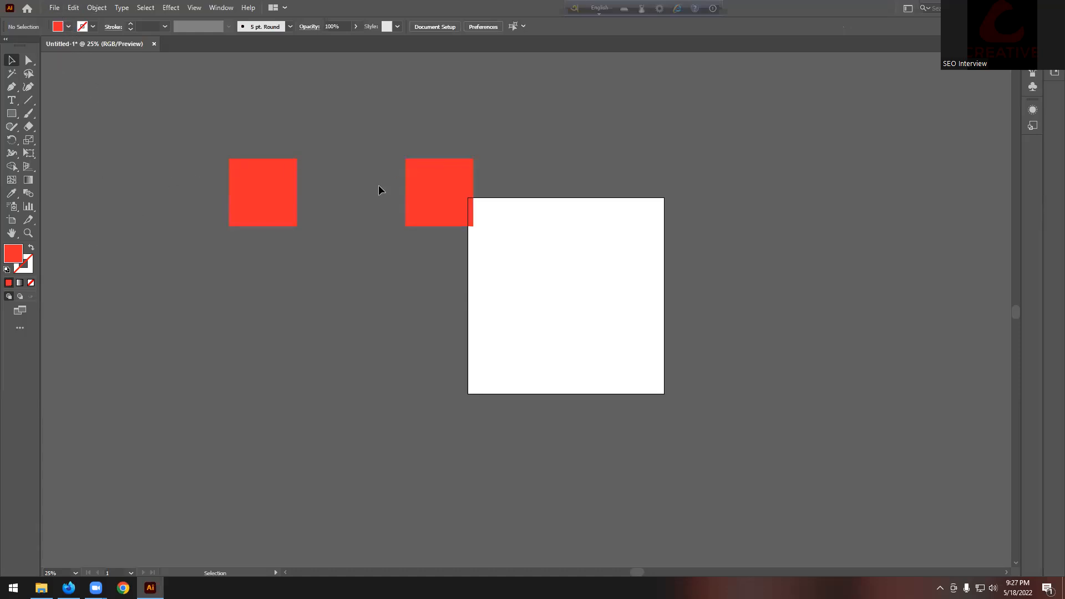
pyautogui.click(423, 192)
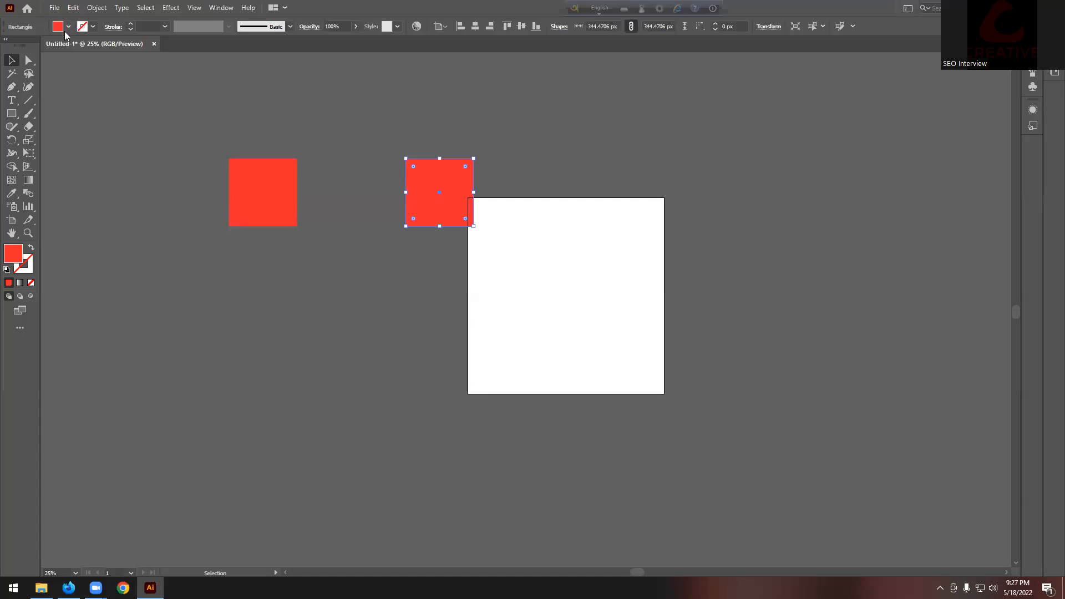
pyautogui.doubleClick(16, 251)
pyautogui.click(688, 155)
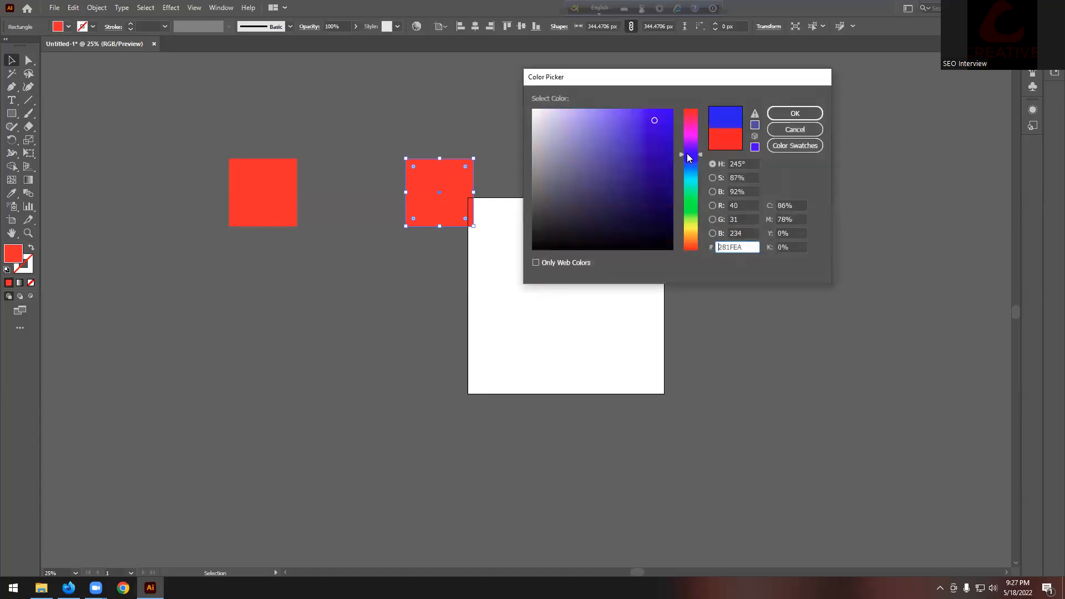
pyautogui.click(795, 113)
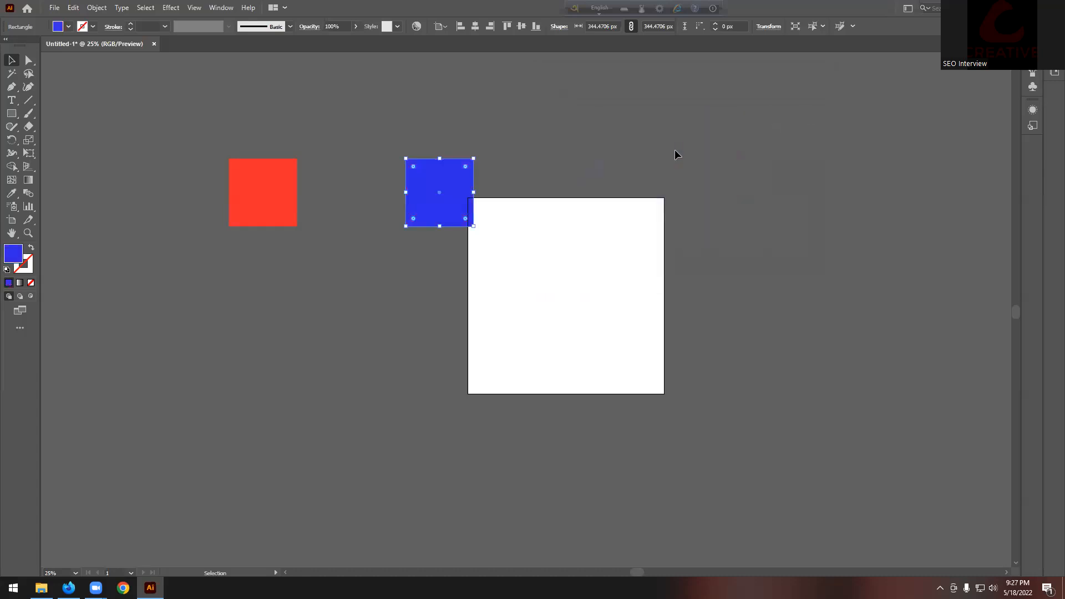
pyautogui.click(314, 196)
# Step: Copy both squares to the lower right and shift the upper blue square further right
pyautogui.moveTo(183, 117); pyautogui.dragTo(529, 301)
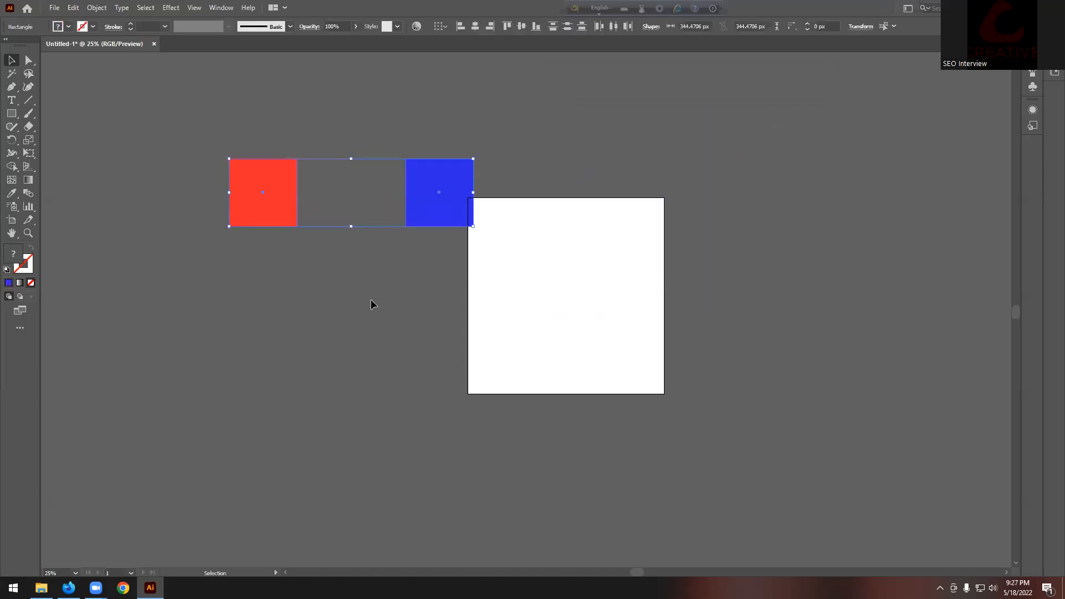
pyautogui.moveTo(164, 118); pyautogui.dragTo(507, 277)
pyautogui.moveTo(432, 209); pyautogui.dragTo(901, 518)
pyautogui.click(444, 202)
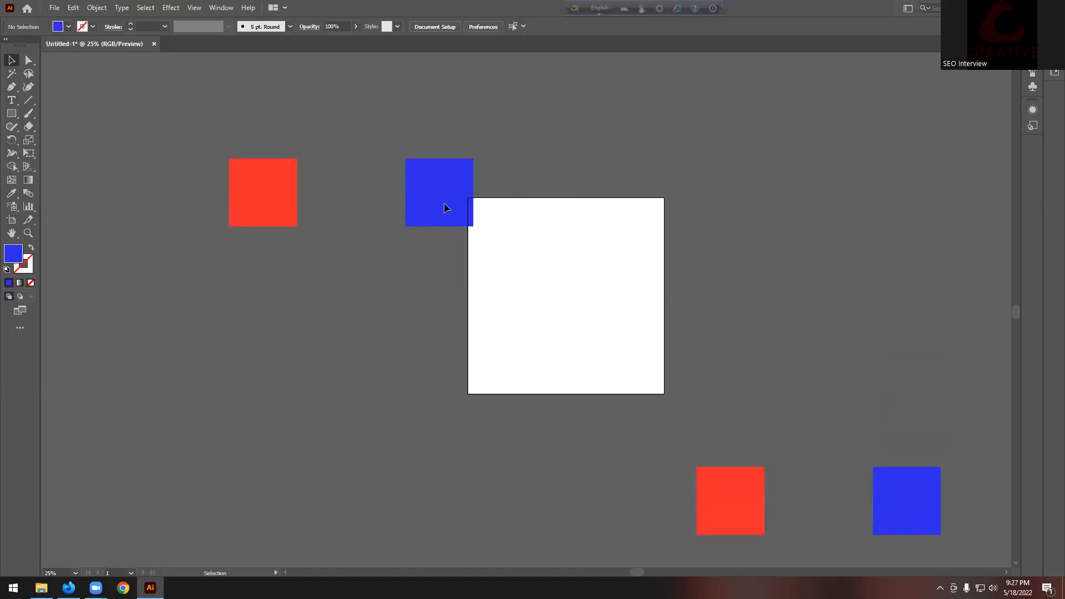
pyautogui.moveTo(428, 205); pyautogui.dragTo(558, 212)
pyautogui.moveTo(259, 132); pyautogui.dragTo(643, 281)
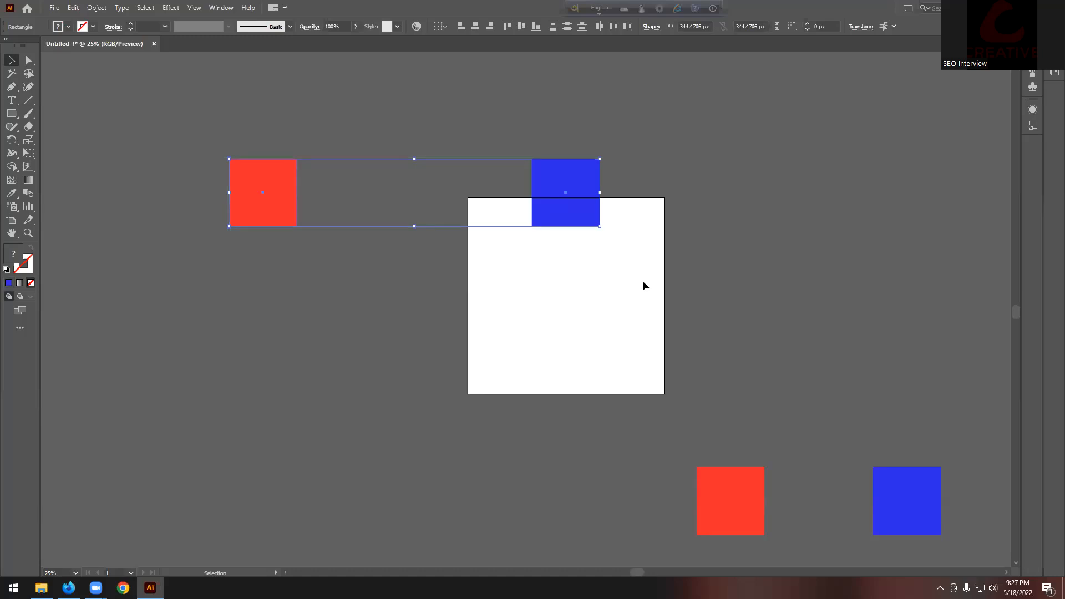
# Step: Blend the upper red and blue squares with Smooth Color spacing into a gradient strip
pyautogui.click(96, 8)
pyautogui.moveTo(141, 308)
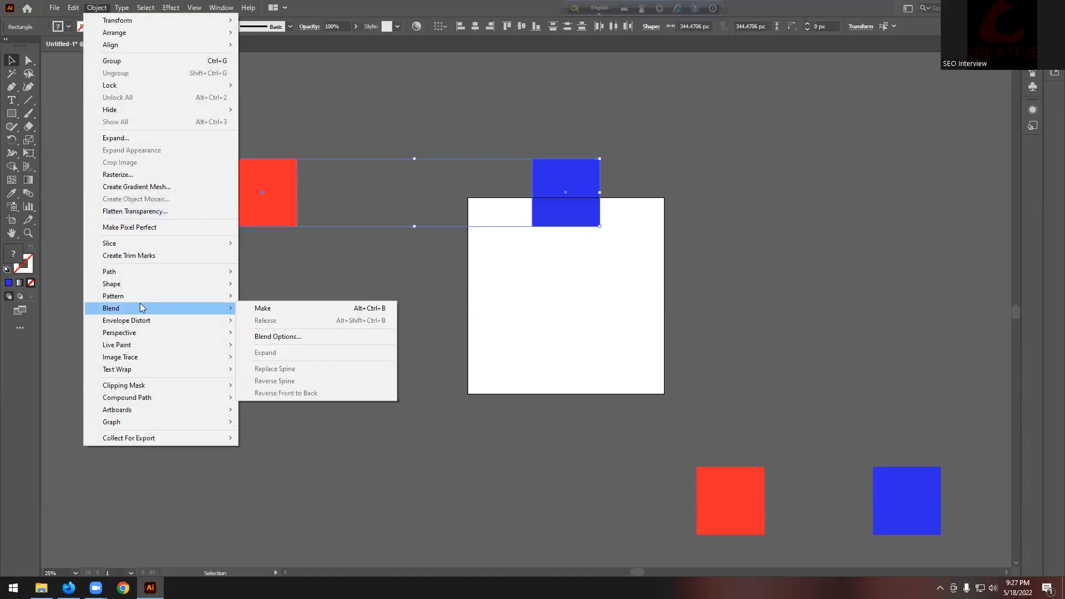
pyautogui.click(262, 338)
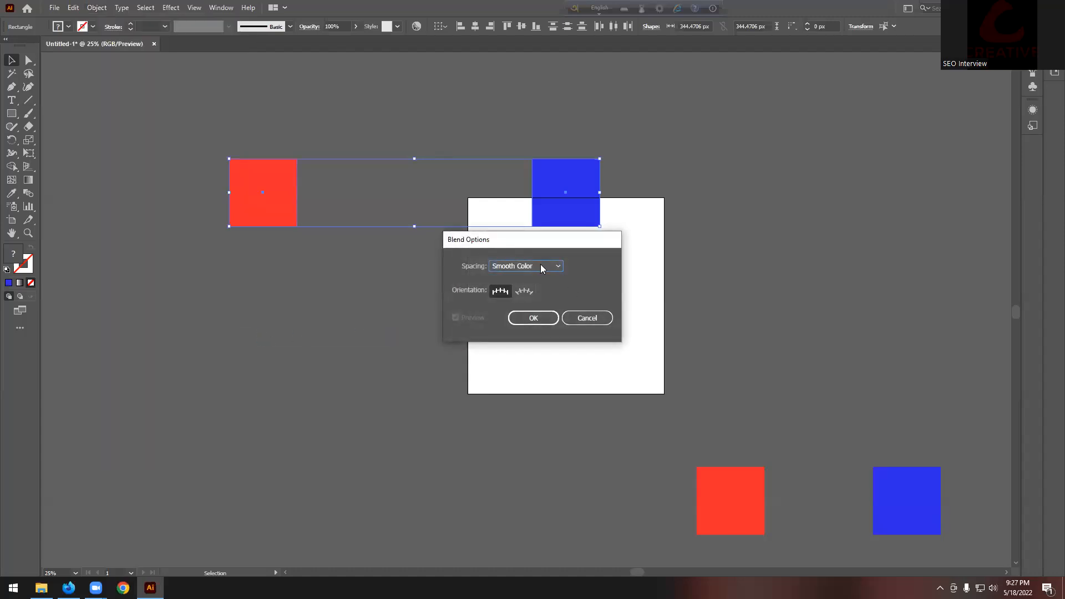
pyautogui.click(541, 265)
pyautogui.click(541, 277)
pyautogui.click(534, 318)
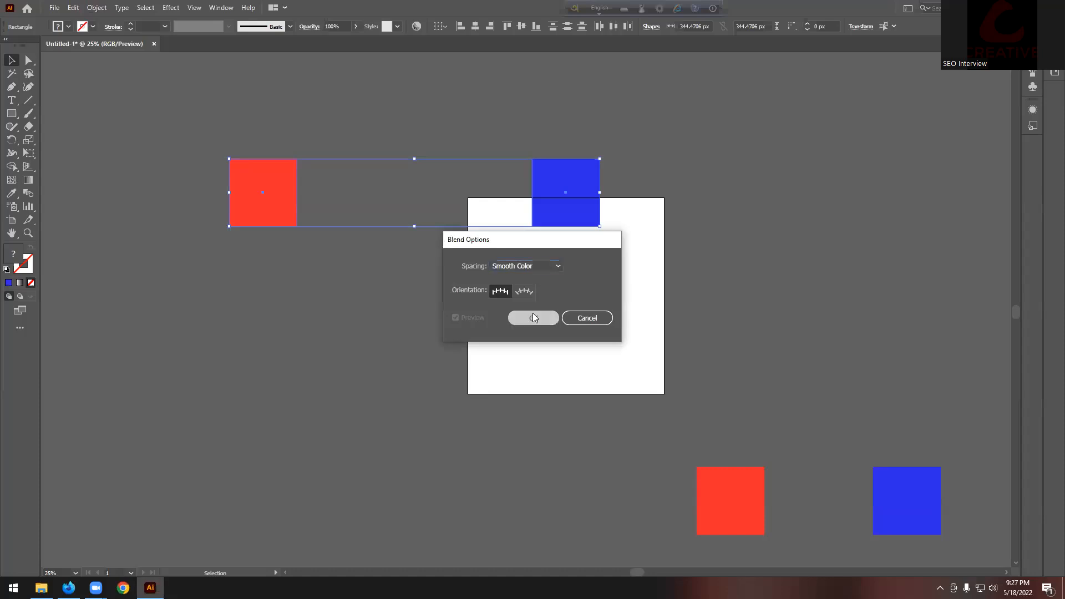
pyautogui.click(96, 7)
pyautogui.moveTo(134, 304)
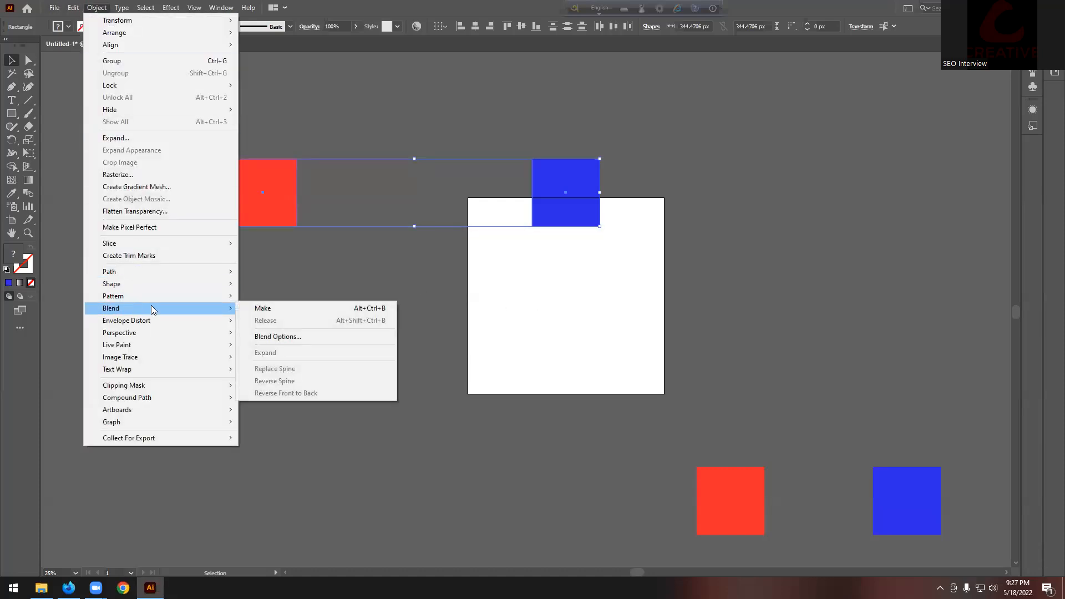
pyautogui.click(262, 308)
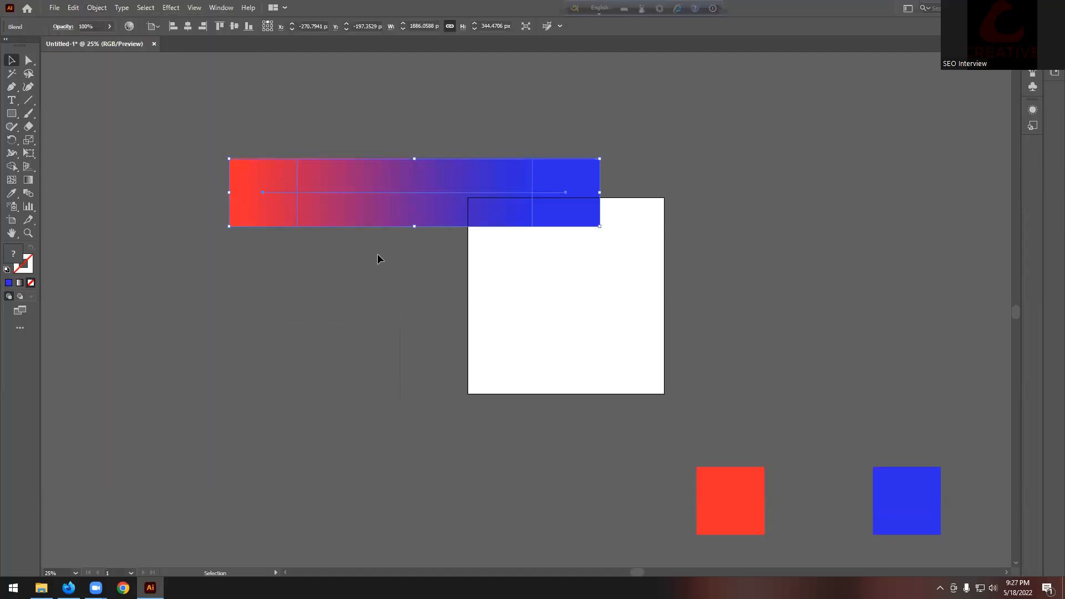
pyautogui.click(432, 321)
# Step: Shift the blue square farther to the right
pyautogui.scroll(2, 402, 314)
pyautogui.moveTo(394, 256); pyautogui.dragTo(406, 145)
pyautogui.scroll(1, 438, 241)
pyautogui.scroll(-2, 438, 244)
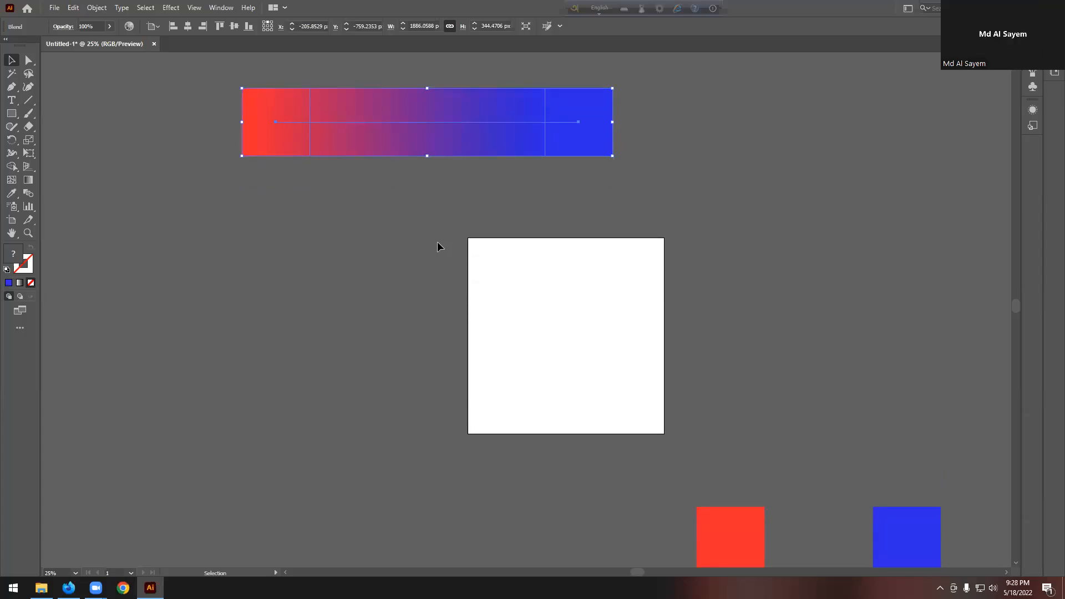
pyautogui.scroll(-1, 434, 241)
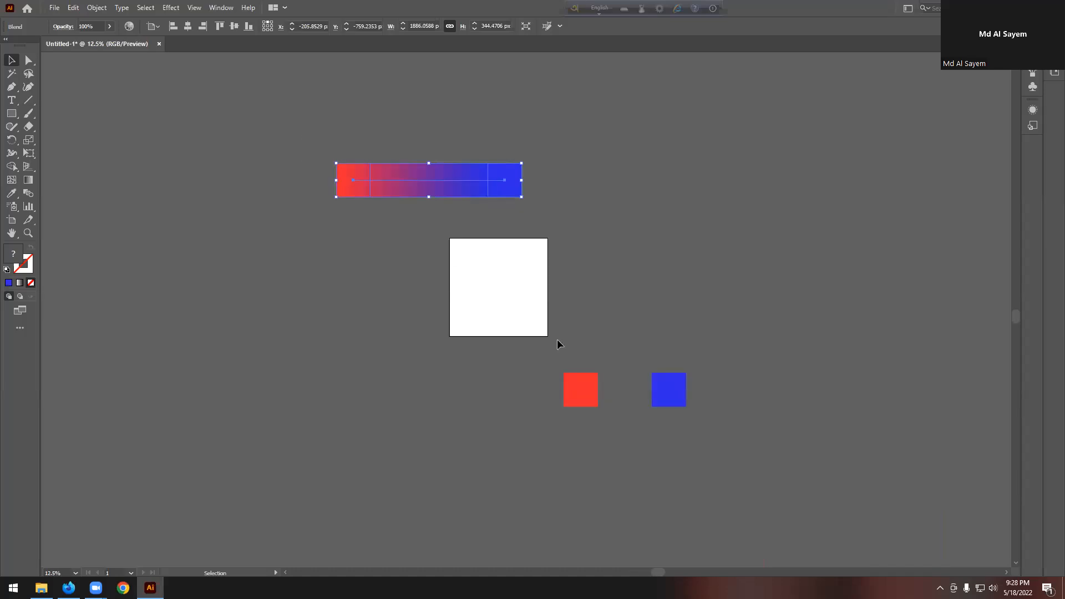
pyautogui.scroll(-1, 557, 341)
pyautogui.hscroll(1, 557, 341)
pyautogui.moveTo(688, 388); pyautogui.dragTo(778, 390)
# Step: Copy the red-blue pair below the first bar, nudge the blue copy left, select both
pyautogui.moveTo(507, 352); pyautogui.dragTo(825, 428)
pyautogui.moveTo(787, 392); pyautogui.dragTo(483, 189)
pyautogui.scroll(1, 398, 162)
pyautogui.scroll(1, 427, 186)
pyautogui.moveTo(534, 228); pyautogui.dragTo(518, 234)
pyautogui.moveTo(124, 211); pyautogui.dragTo(659, 285)
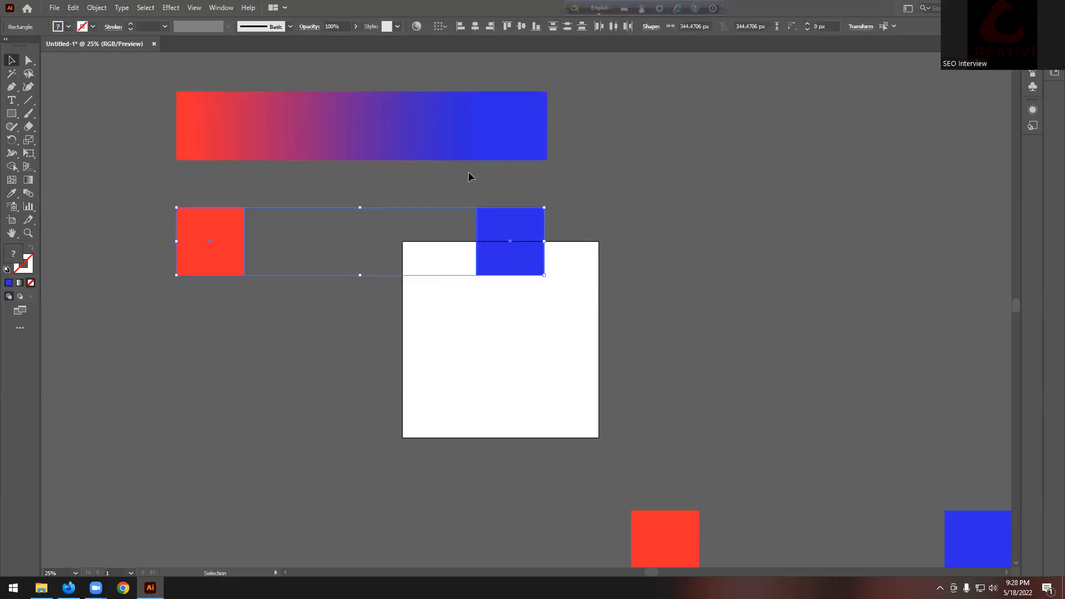
# Step: Blend the lower red and blue squares with Smooth Color spacing, then zoom out
pyautogui.click(98, 7)
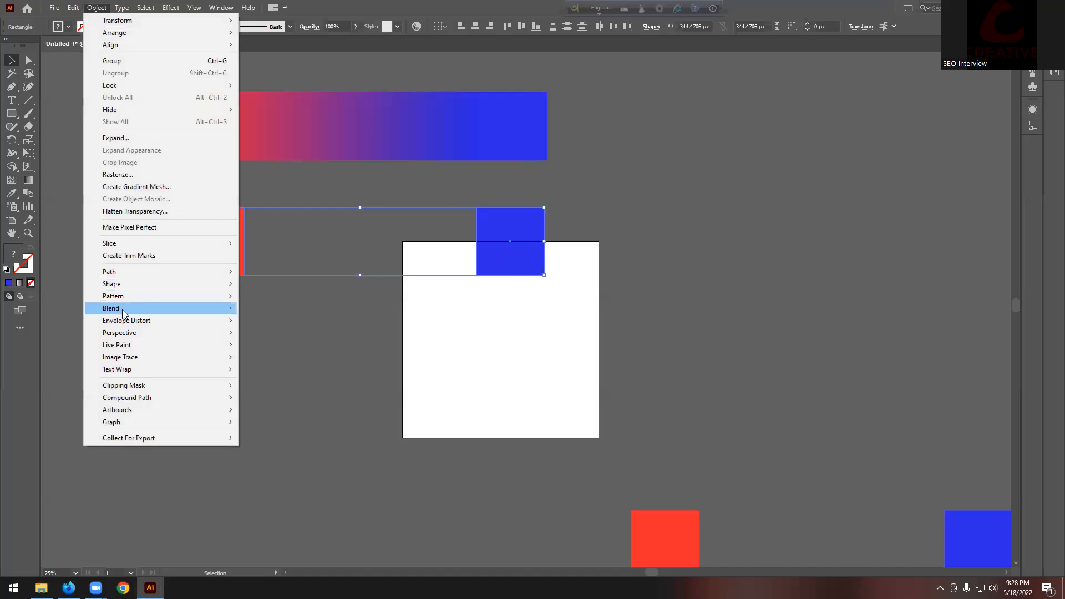
pyautogui.moveTo(122, 310)
pyautogui.click(268, 337)
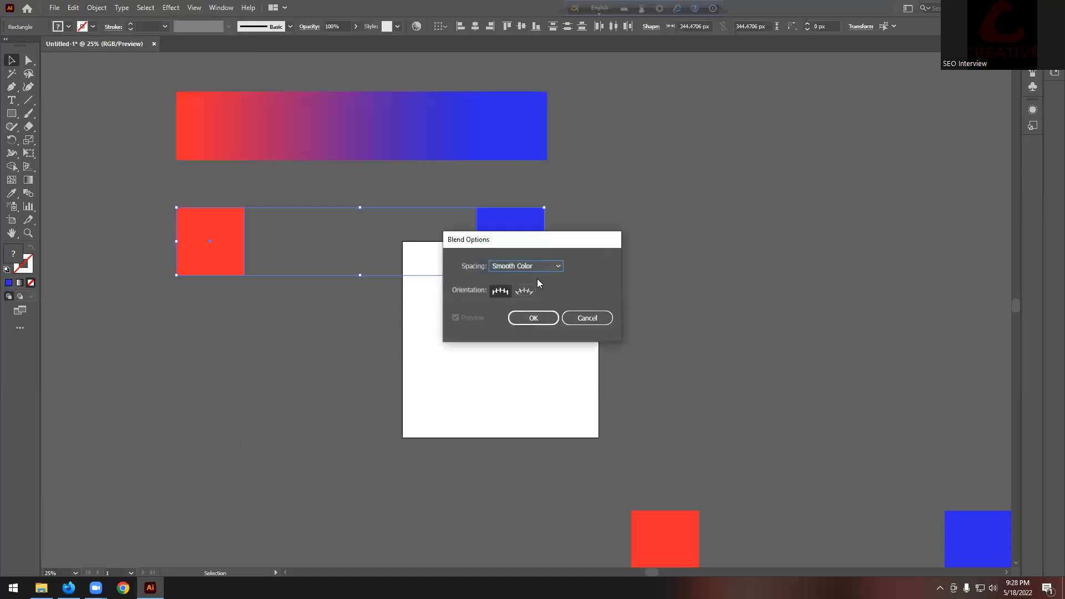
pyautogui.click(531, 318)
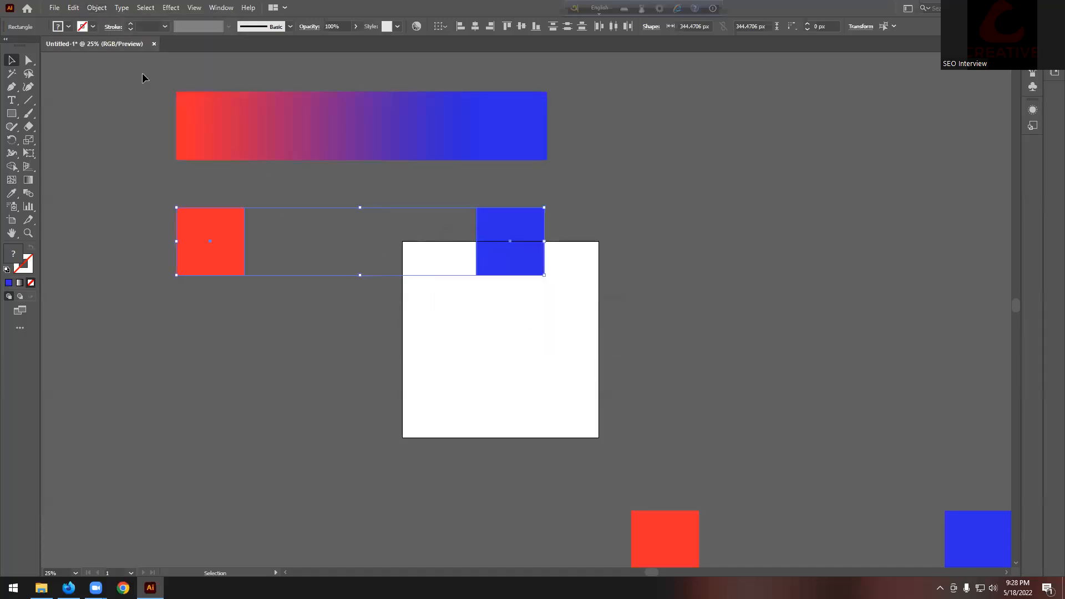
pyautogui.click(97, 8)
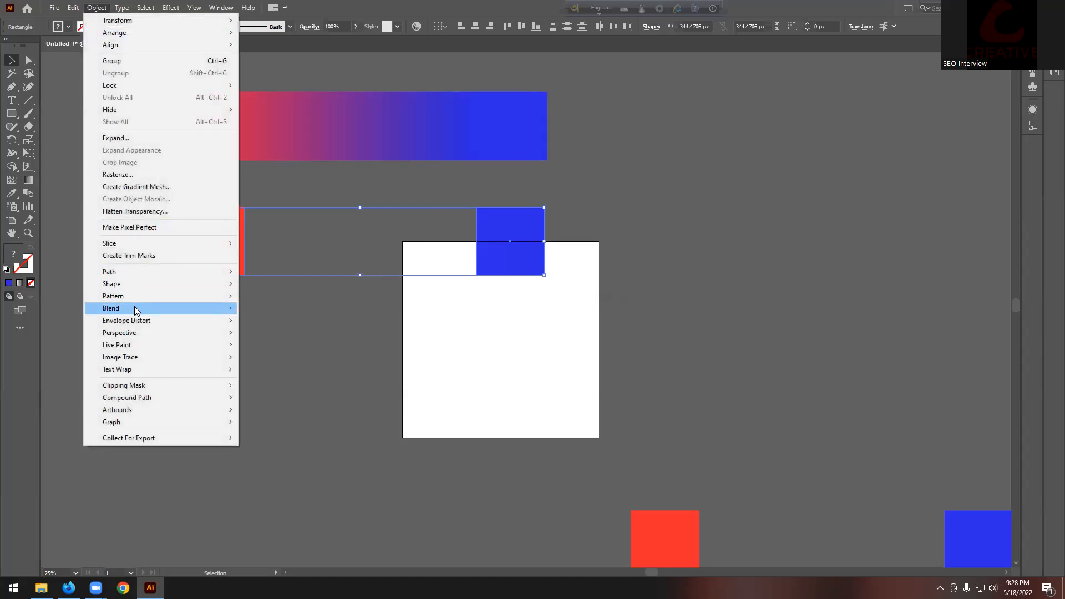
pyautogui.moveTo(134, 307)
pyautogui.click(265, 308)
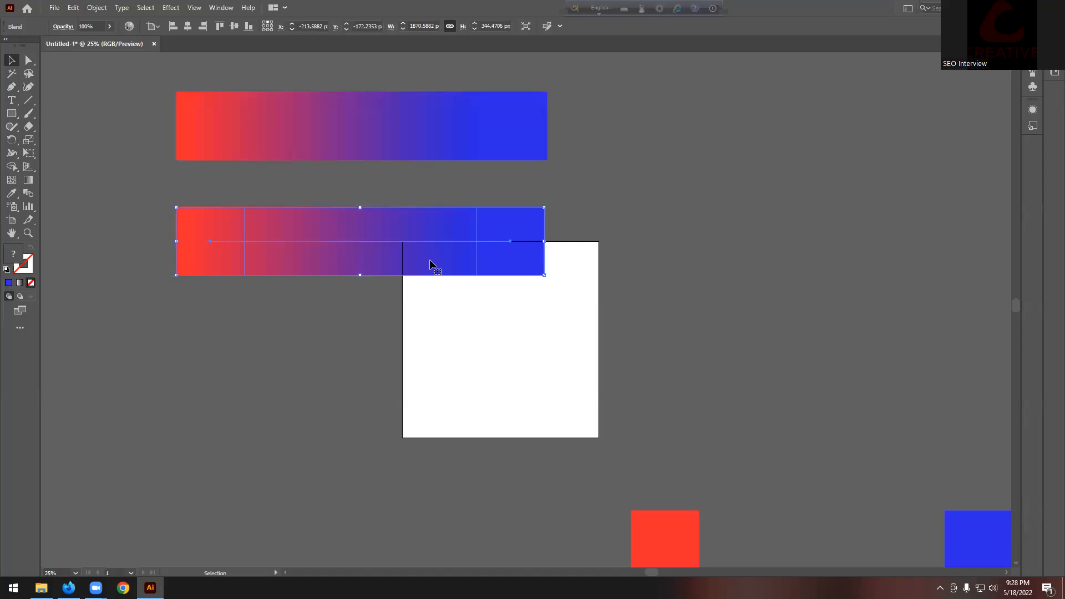
pyautogui.click(602, 219)
pyautogui.scroll(-3, 602, 219)
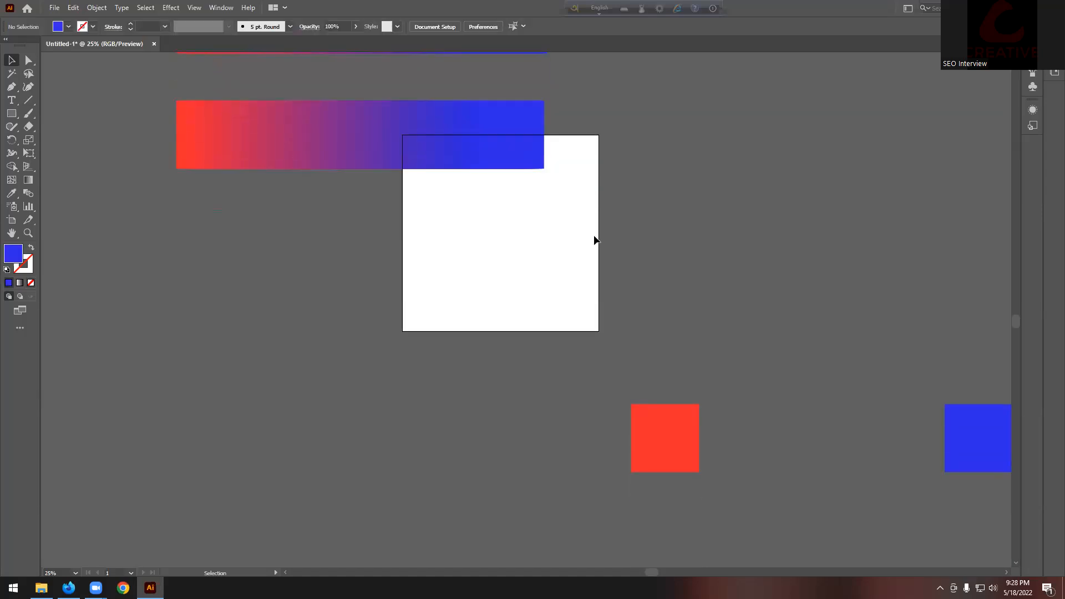
pyautogui.hotkey('ctrl', '-')
# Step: Alt-drag a copy of the red and blue square pair below the second bar
pyautogui.click(827, 417)
pyautogui.moveTo(837, 404); pyautogui.dragTo(530, 269)
pyautogui.scroll(1, 490, 276)
# Step: Set Blend Options spacing to Specified Steps with 10 steps
pyautogui.click(99, 8)
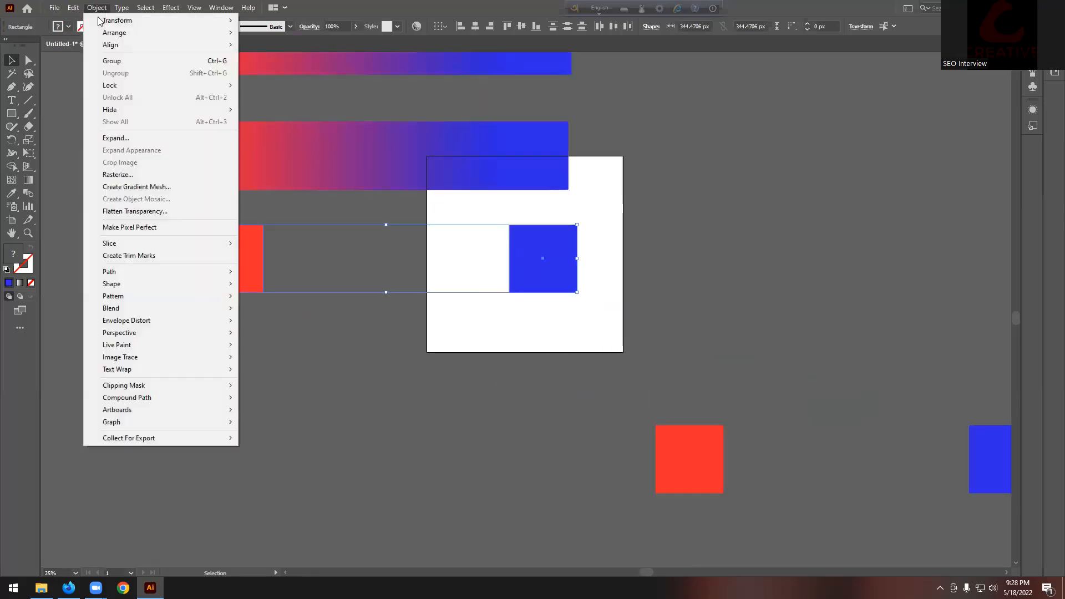
pyautogui.moveTo(136, 308)
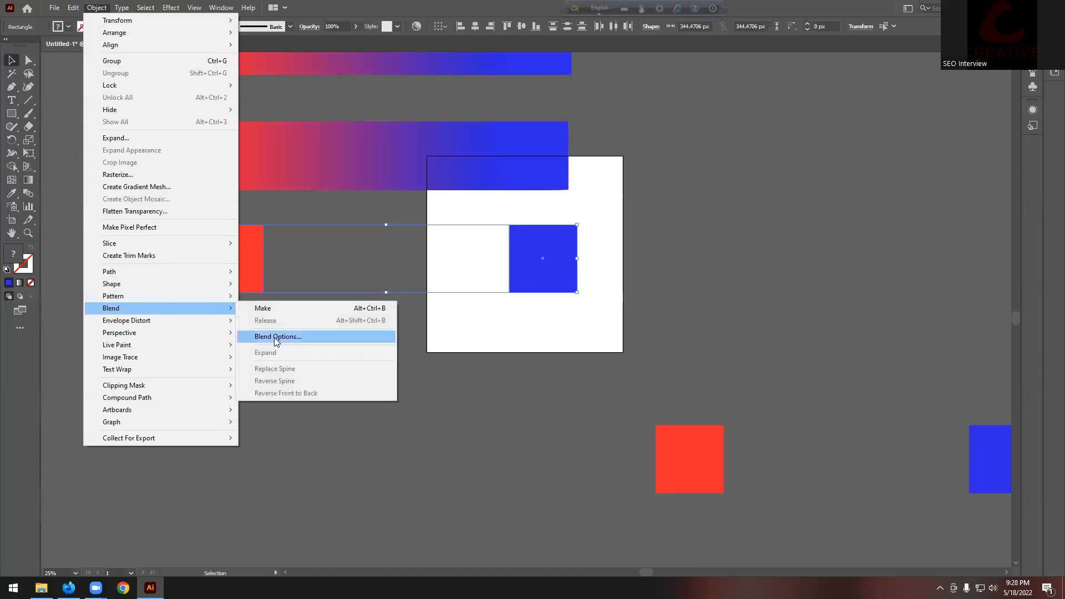
pyautogui.click(278, 337)
pyautogui.click(547, 271)
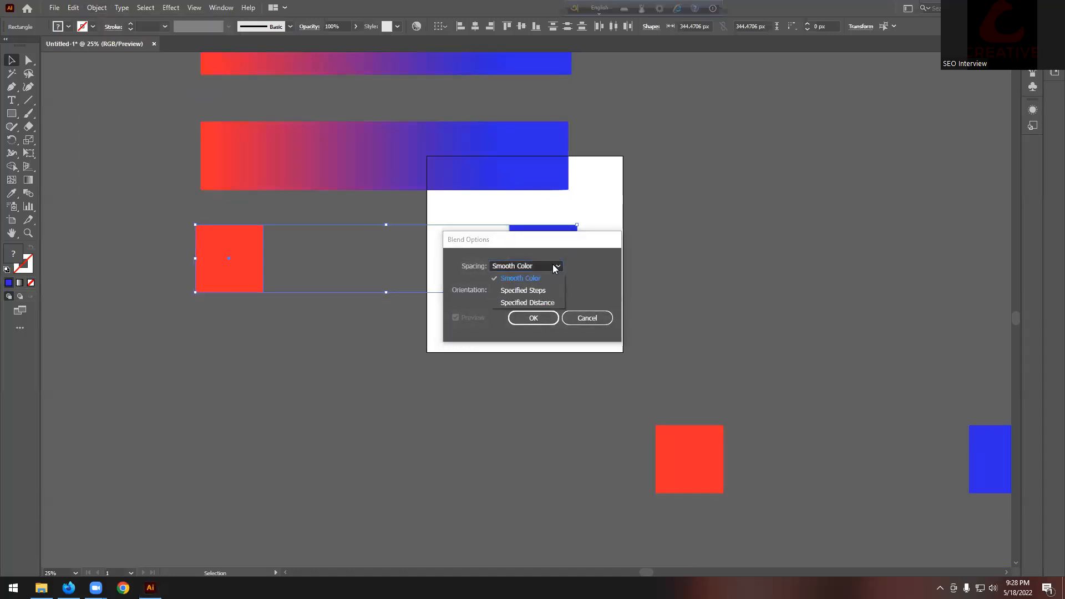
pyautogui.click(531, 290)
pyautogui.write('10')
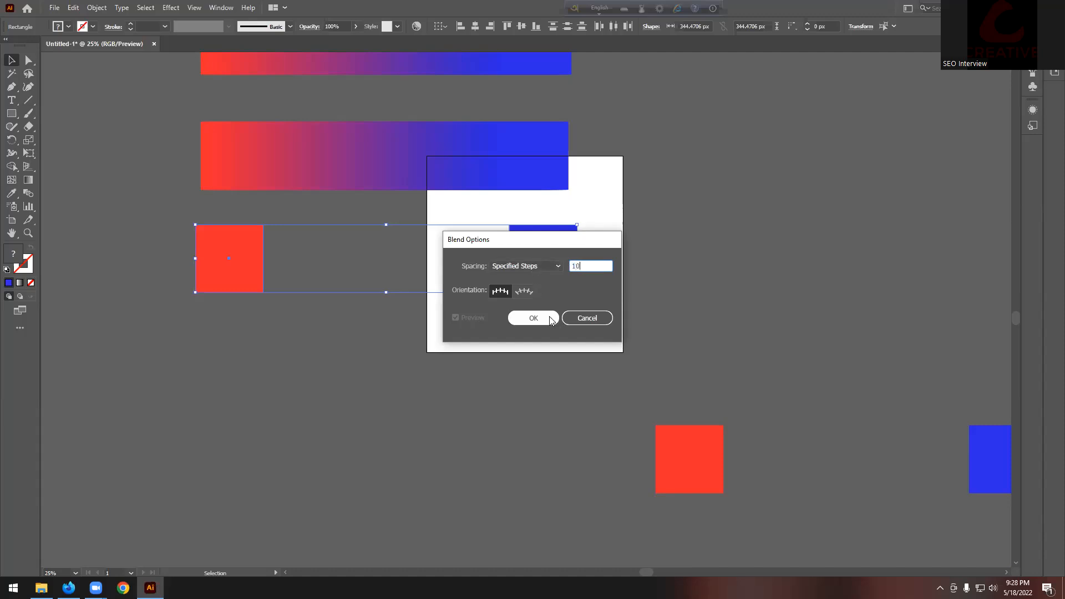
pyautogui.click(533, 317)
# Step: Make the blend, turning the copied squares into a 10-step banded bar
pyautogui.click(97, 8)
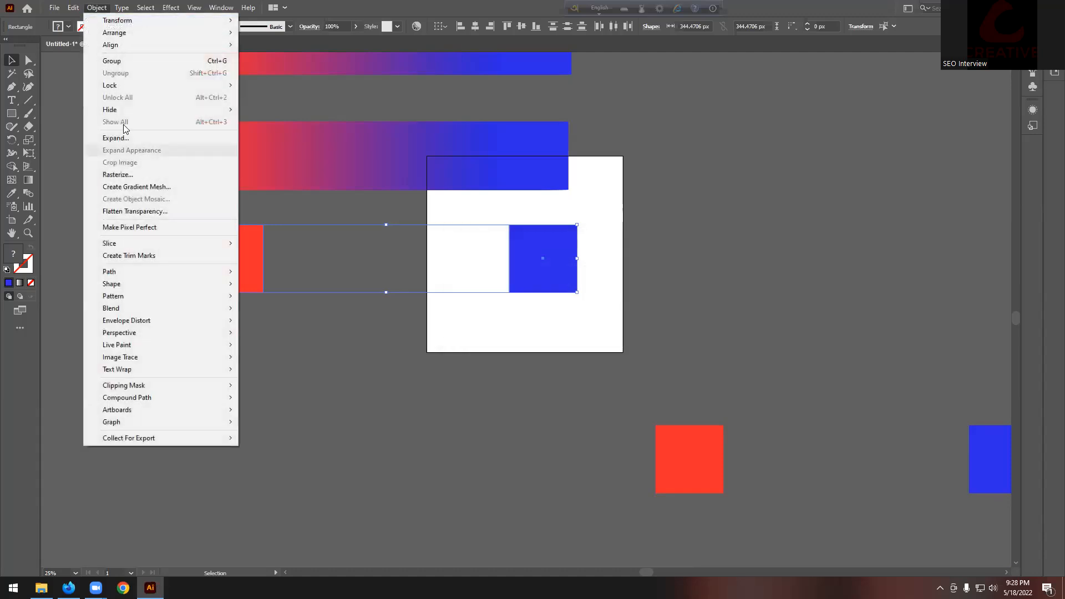
pyautogui.moveTo(142, 308)
pyautogui.click(259, 312)
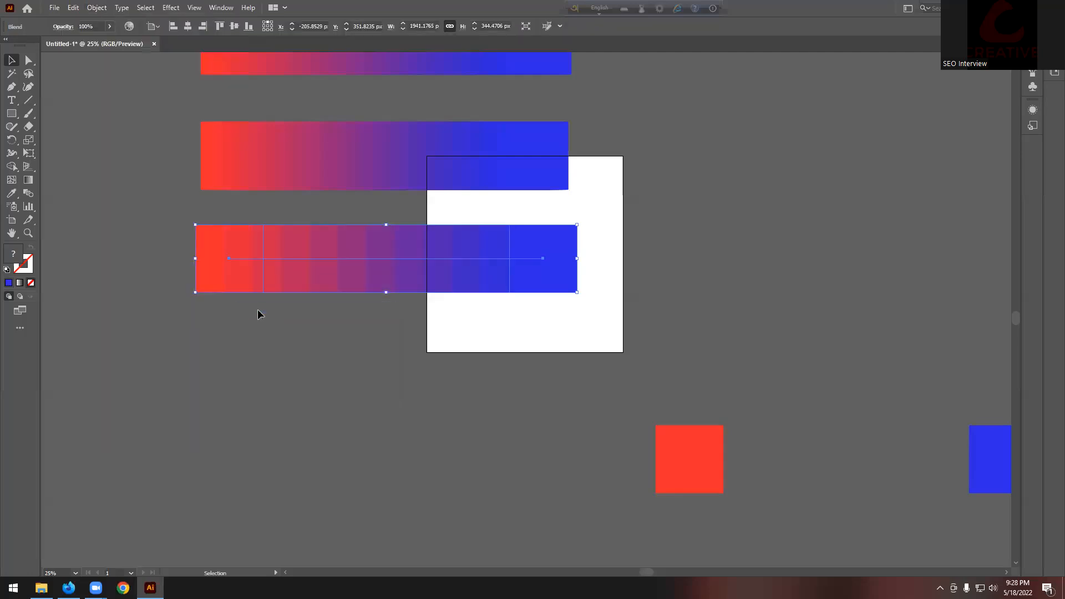
pyautogui.scroll(2, 268, 283)
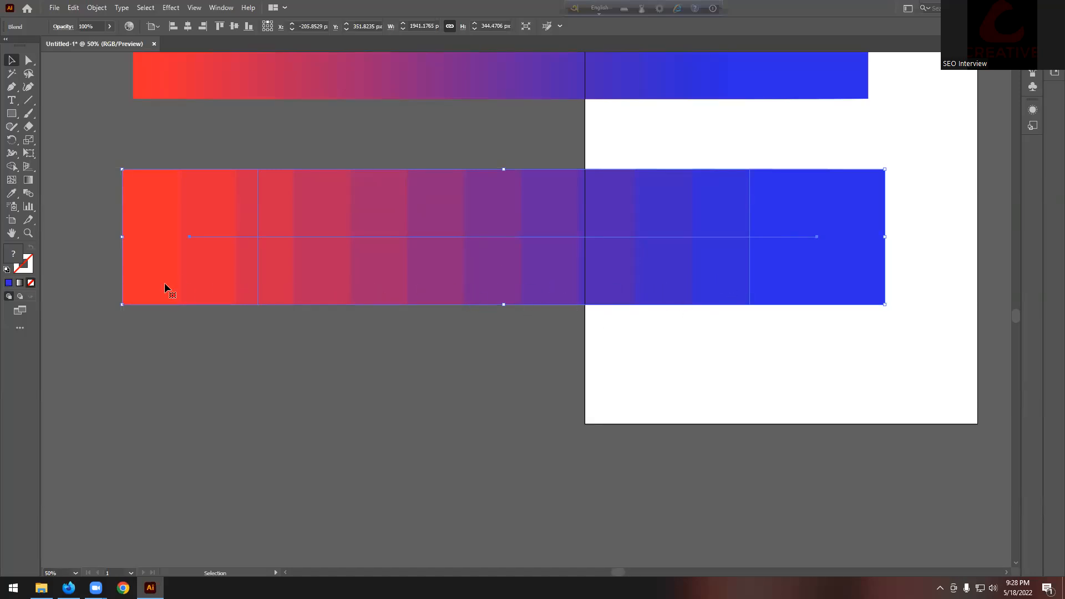
pyautogui.scroll(-1, 163, 282)
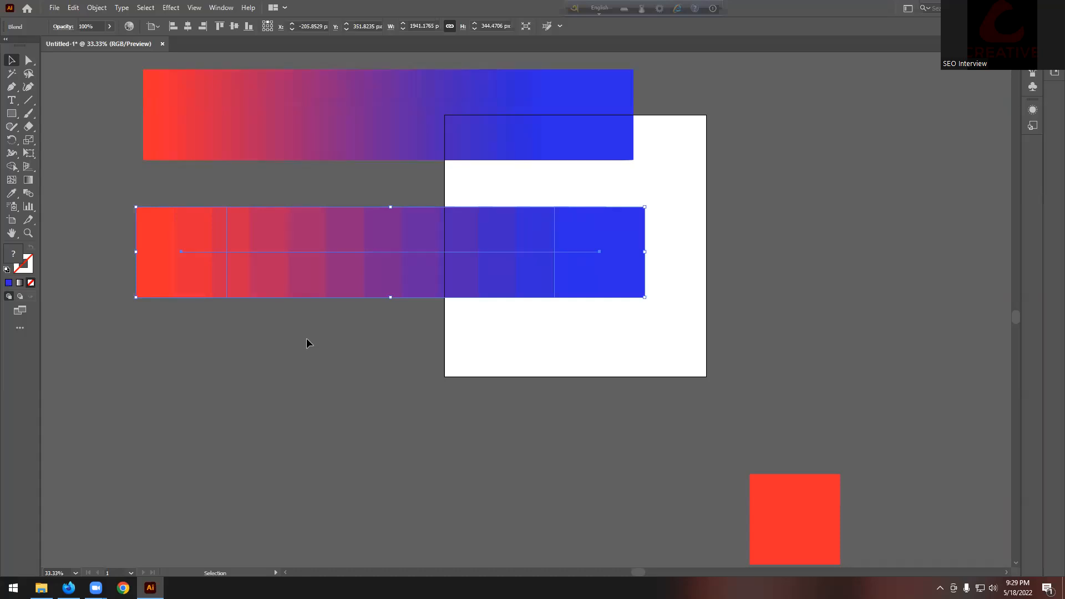
# Step: Reopen the stepped bar's Blend Options, preview other step counts, then cancel
pyautogui.click(202, 361)
pyautogui.click(250, 260)
pyautogui.click(97, 7)
pyautogui.moveTo(232, 308)
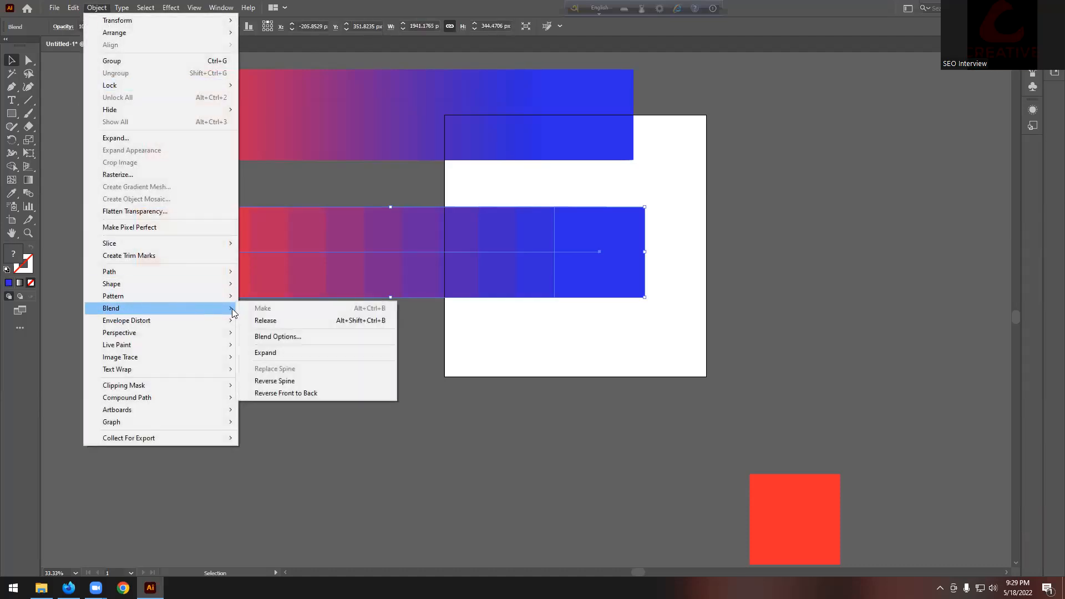
pyautogui.click(278, 337)
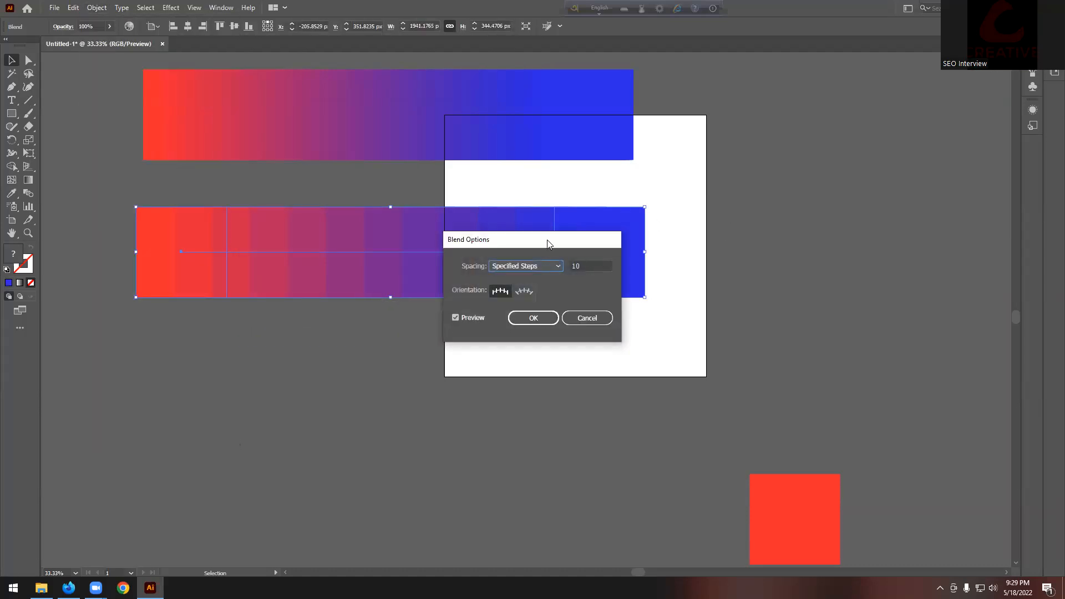
pyautogui.moveTo(548, 244); pyautogui.dragTo(766, 161)
pyautogui.press('Tab')
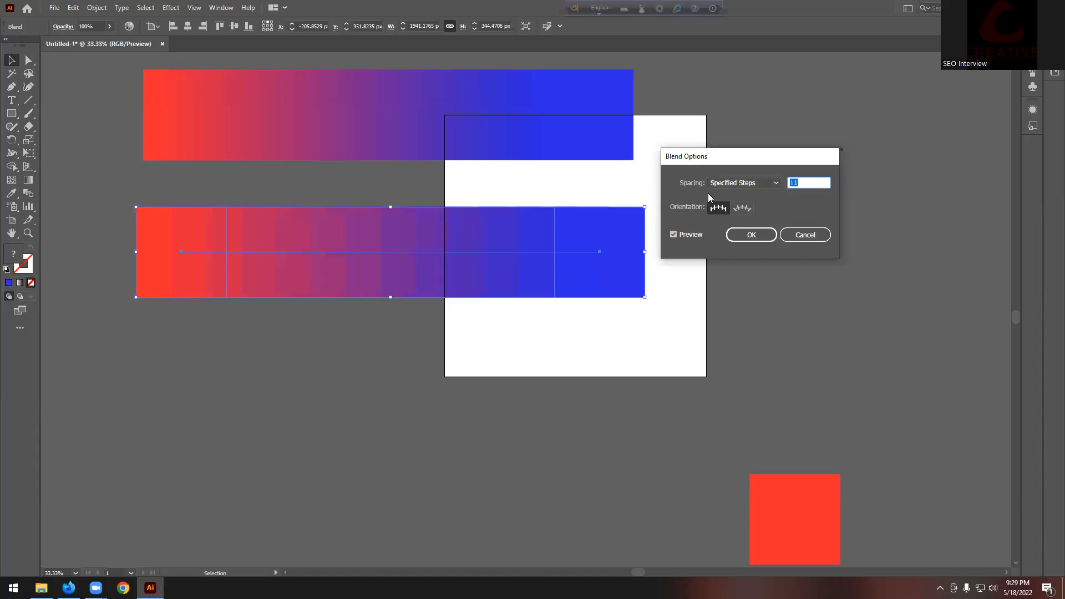
pyautogui.write('20')
pyautogui.write('3')
pyautogui.write('2')
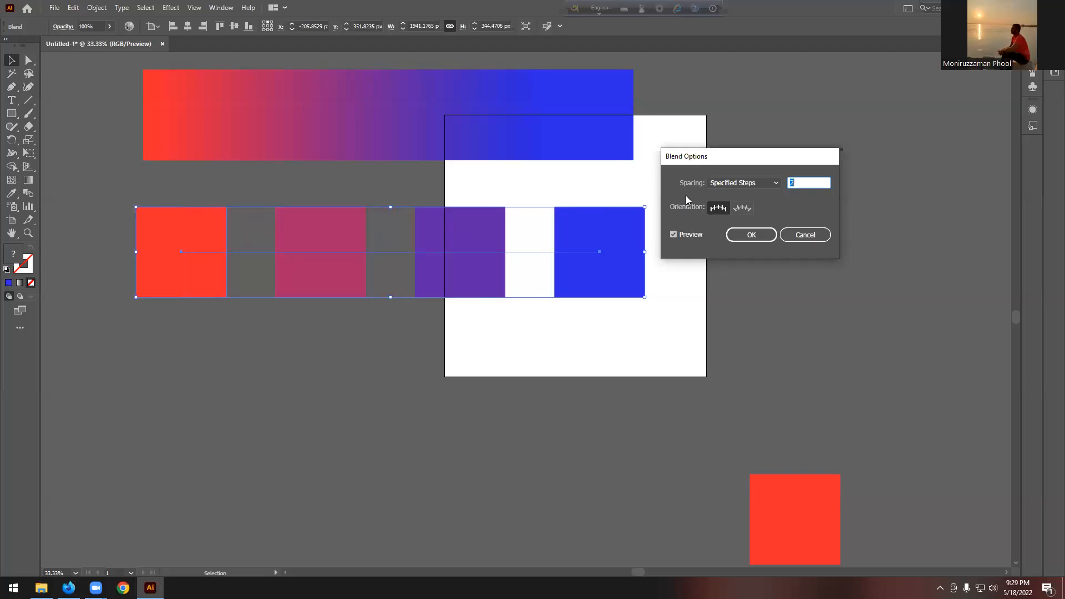
pyautogui.press('Up')
pyautogui.press('Up')
pyautogui.press('Up')
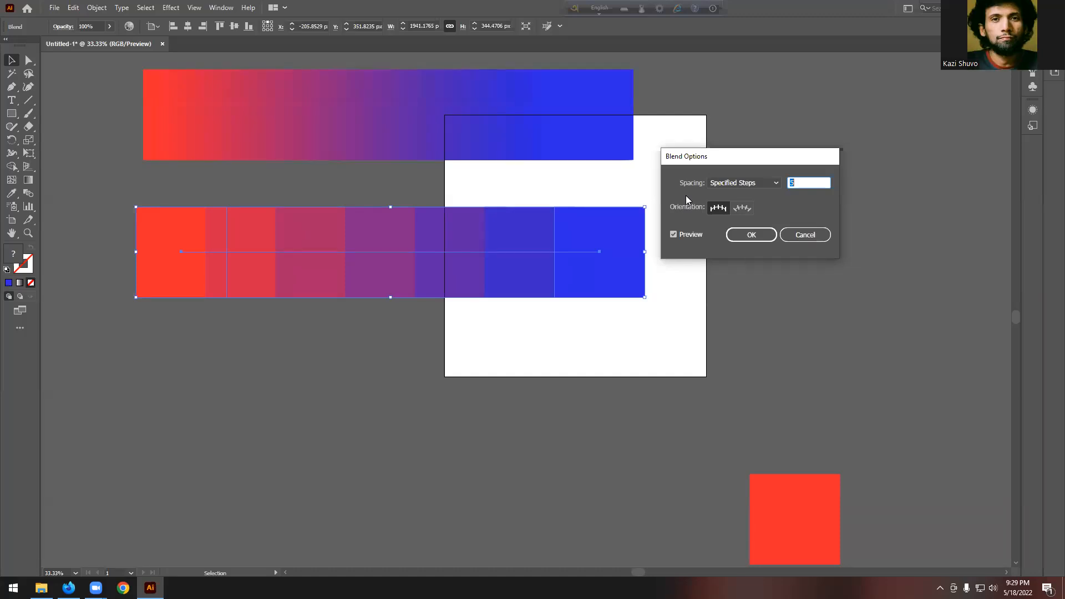
pyautogui.click(815, 238)
# Step: Alt-drag a copy of the red and blue squares below the third bar
pyautogui.scroll(-5, 534, 341)
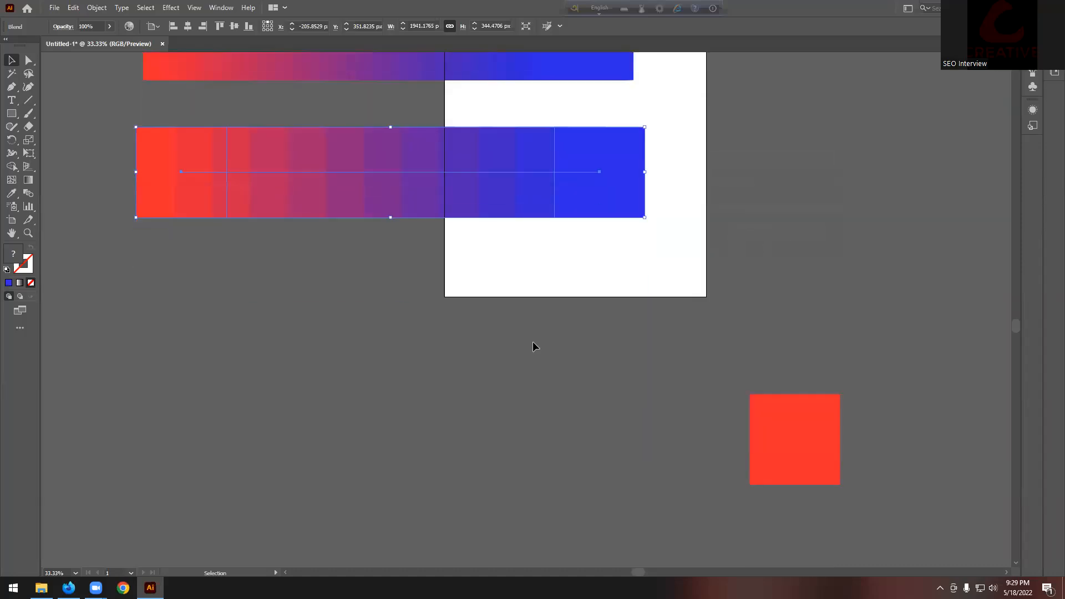
pyautogui.scroll(-3, 600, 328)
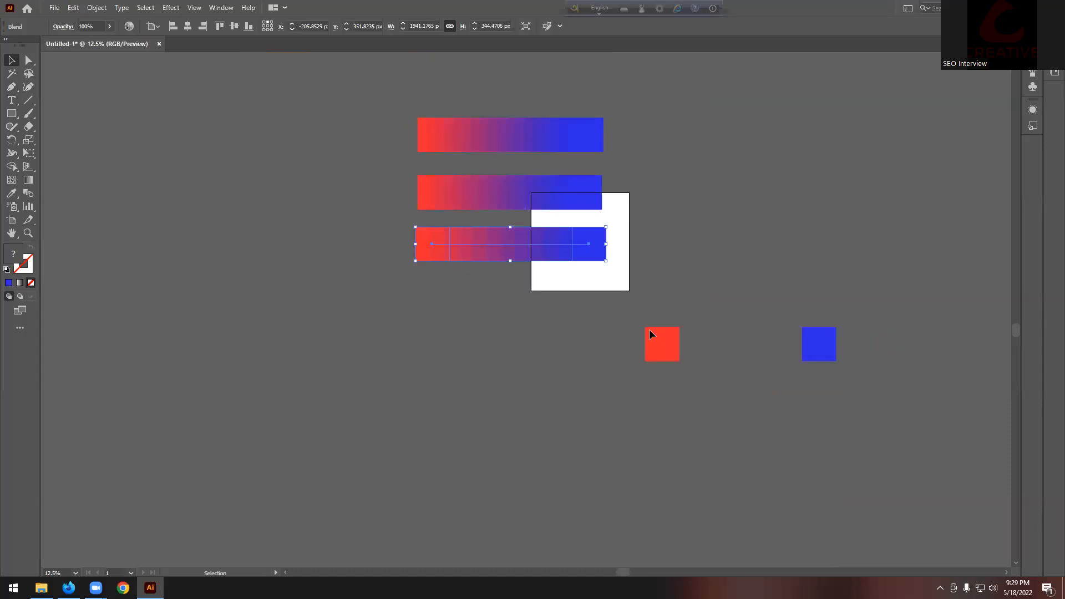
pyautogui.moveTo(822, 351); pyautogui.dragTo(591, 303)
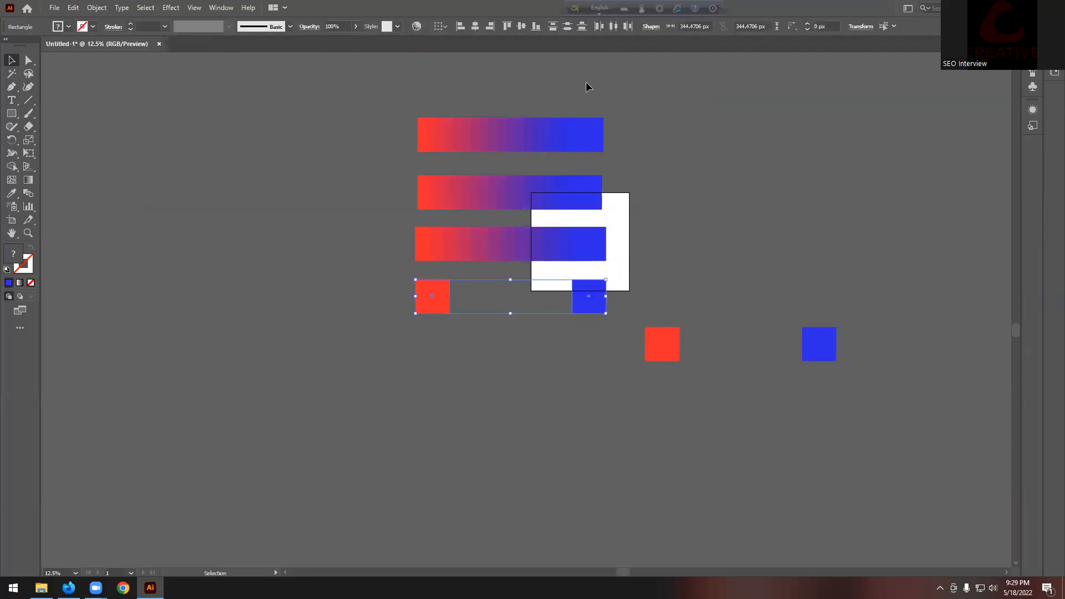
pyautogui.scroll(1, 580, 283)
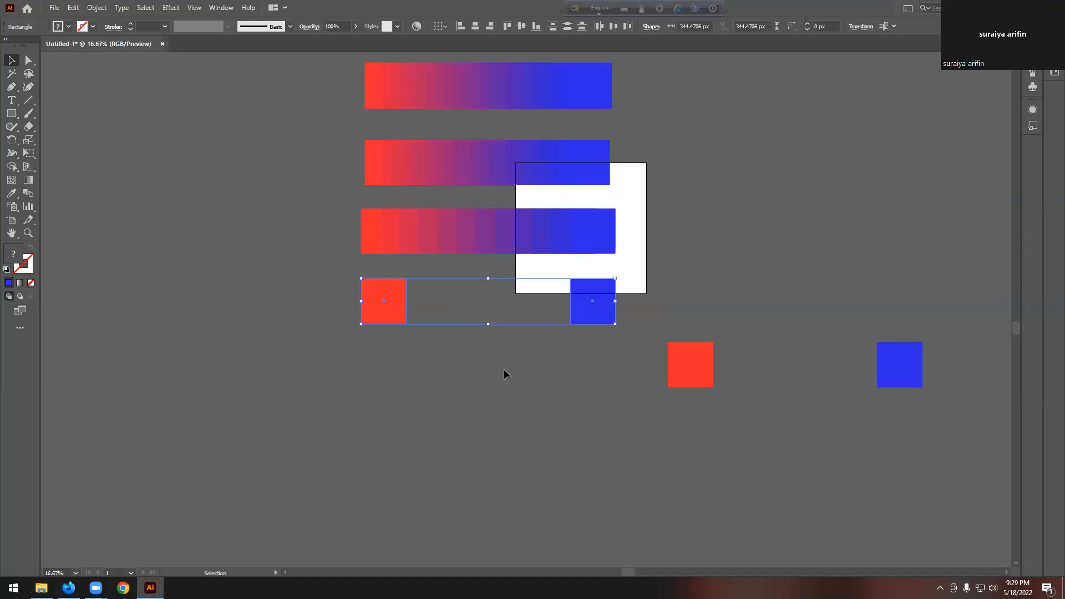
pyautogui.click(601, 356)
pyautogui.scroll(1, 602, 355)
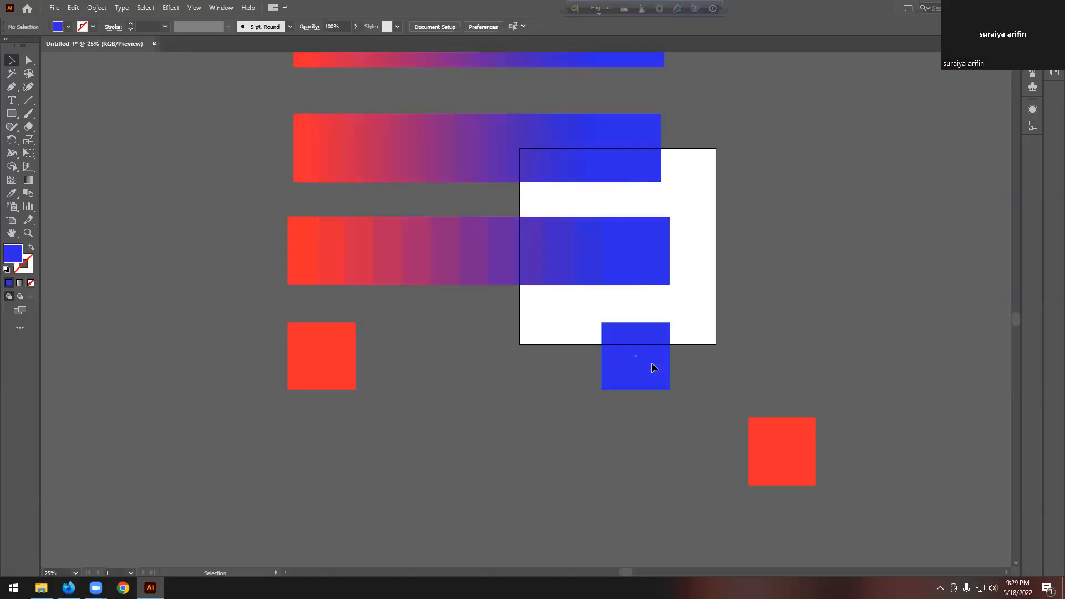
pyautogui.scroll(1, 651, 363)
pyautogui.scroll(-1, 651, 362)
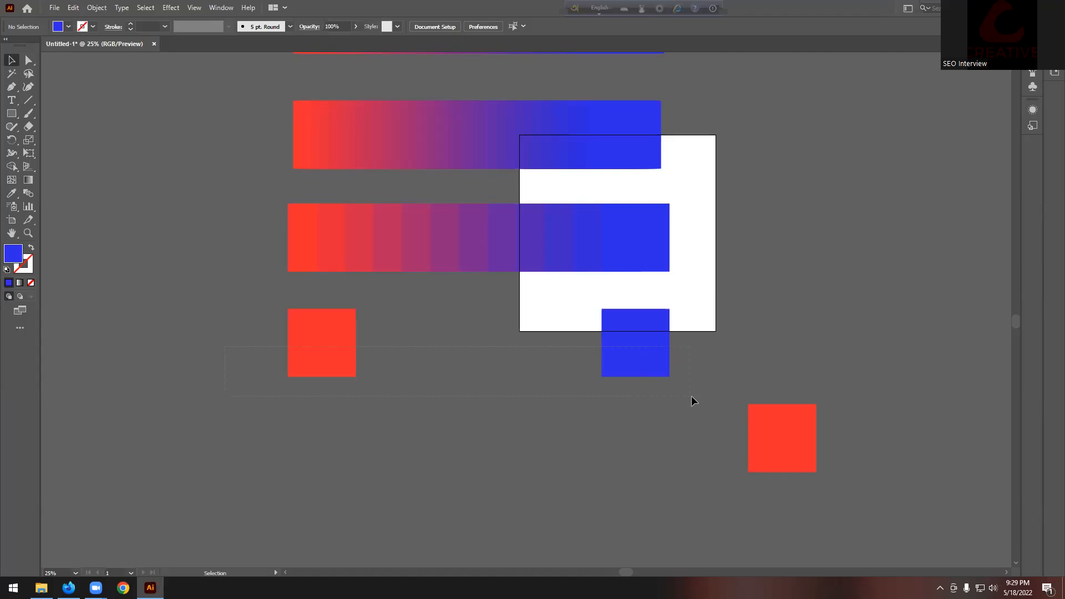
# Step: Select both squares and set Blend Options spacing to Specified Distance 4 px
pyautogui.moveTo(691, 395); pyautogui.dragTo(691, 394)
pyautogui.click(97, 8)
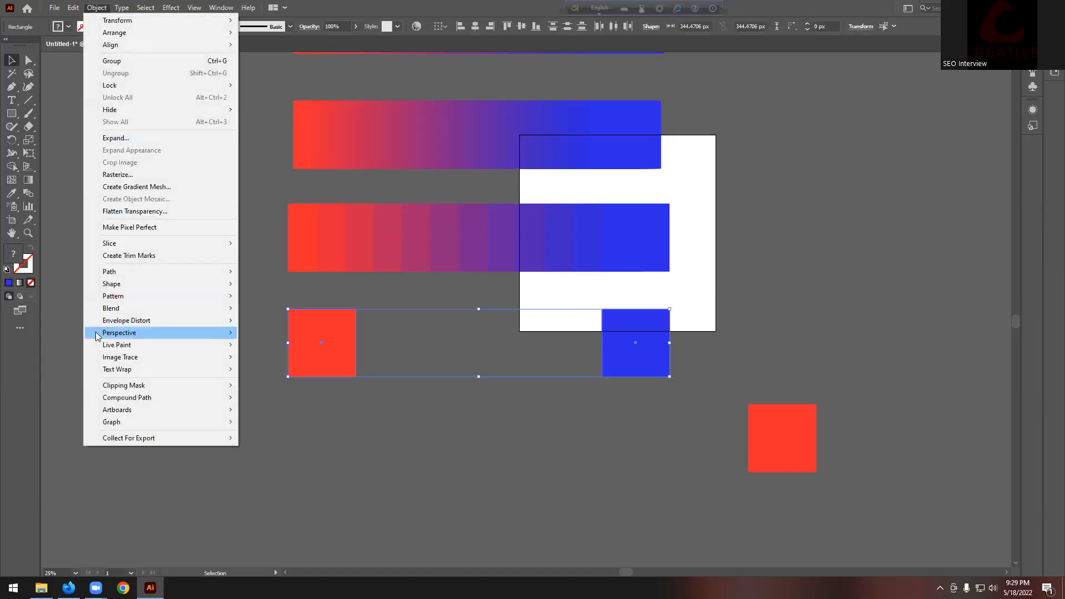
pyautogui.moveTo(117, 308)
pyautogui.click(279, 335)
pyautogui.click(757, 183)
pyautogui.click(759, 220)
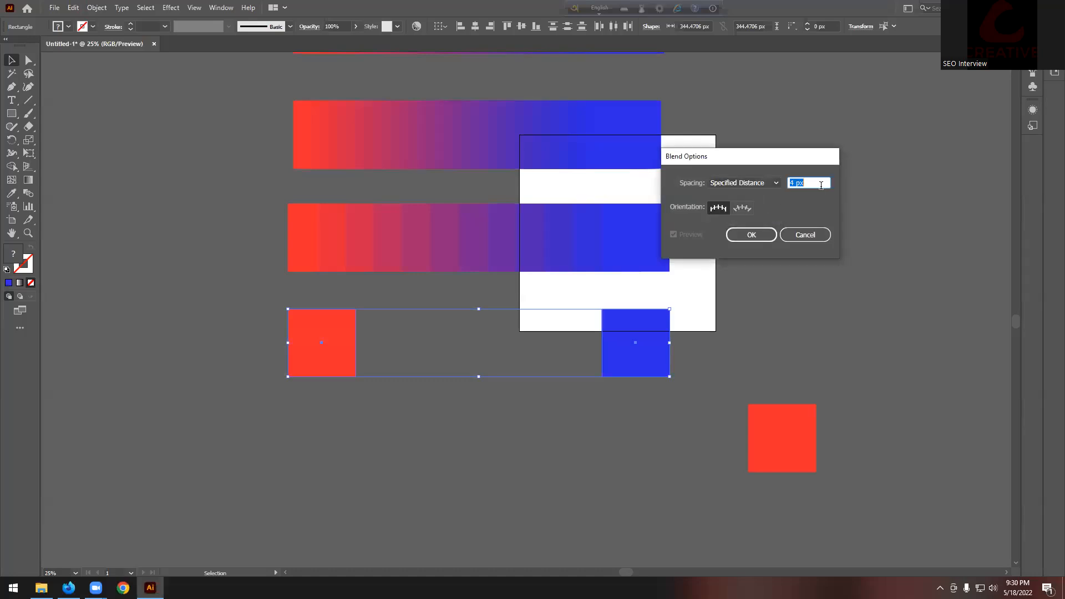
pyautogui.click(754, 236)
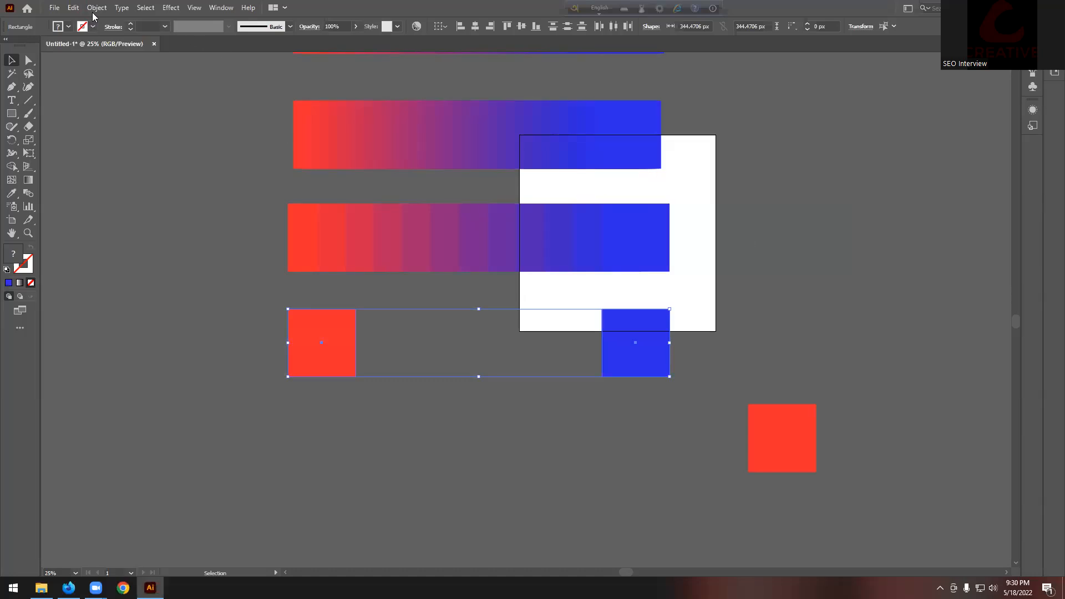
# Step: Blend the bottom squares into a fourth red-to-blue bar
pyautogui.click(96, 7)
pyautogui.moveTo(211, 308)
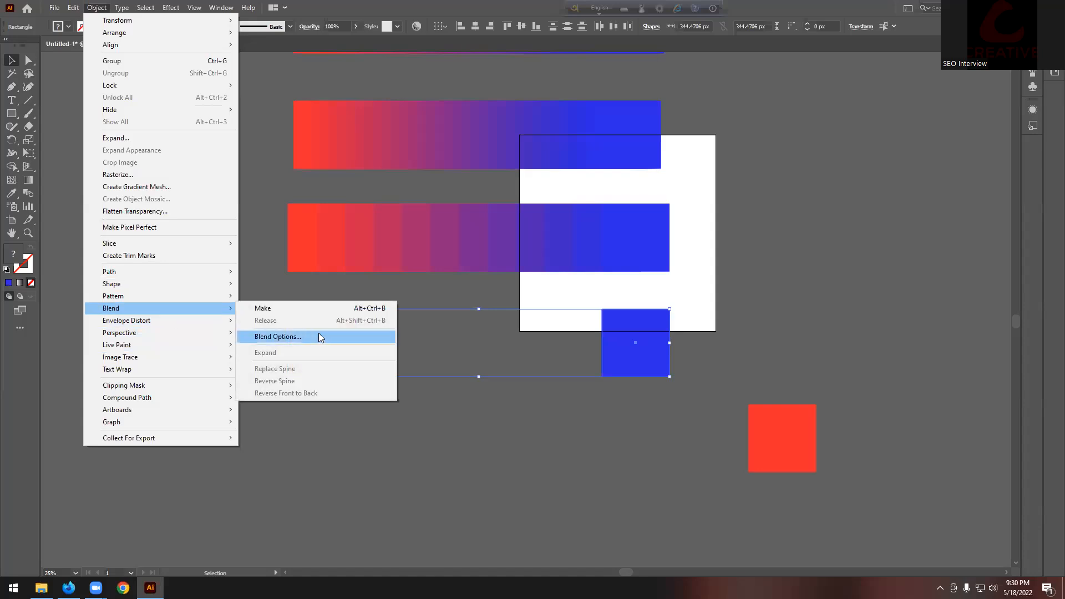
pyautogui.click(280, 308)
pyautogui.scroll(1, 400, 363)
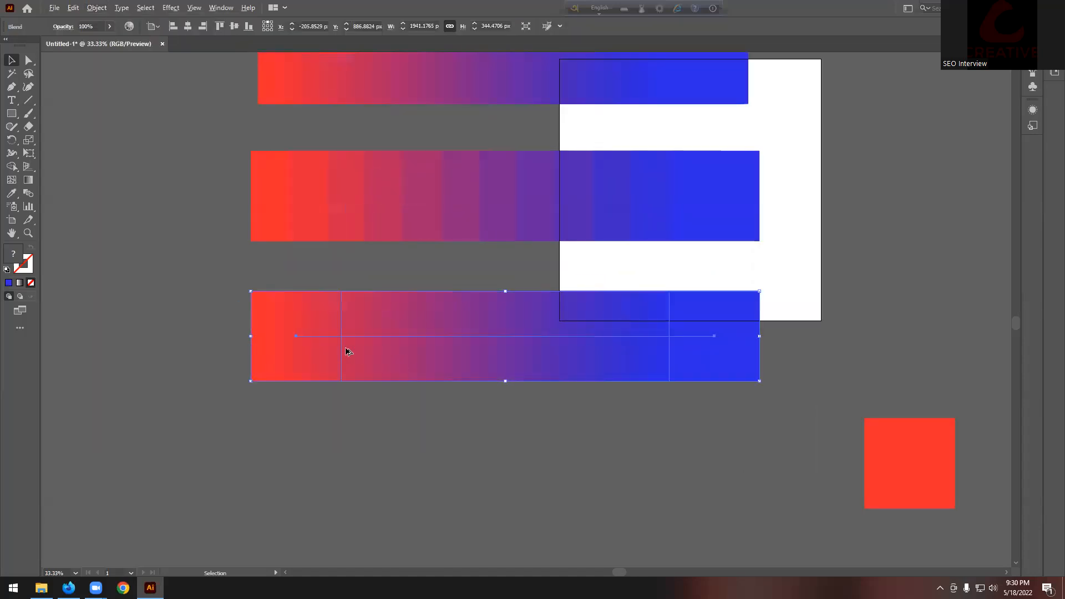
# Step: Raise the bottom blend's Specified Distance from 4 px to 254 px in Blend Options
pyautogui.scroll(4, 301, 291)
pyautogui.scroll(-4, 301, 291)
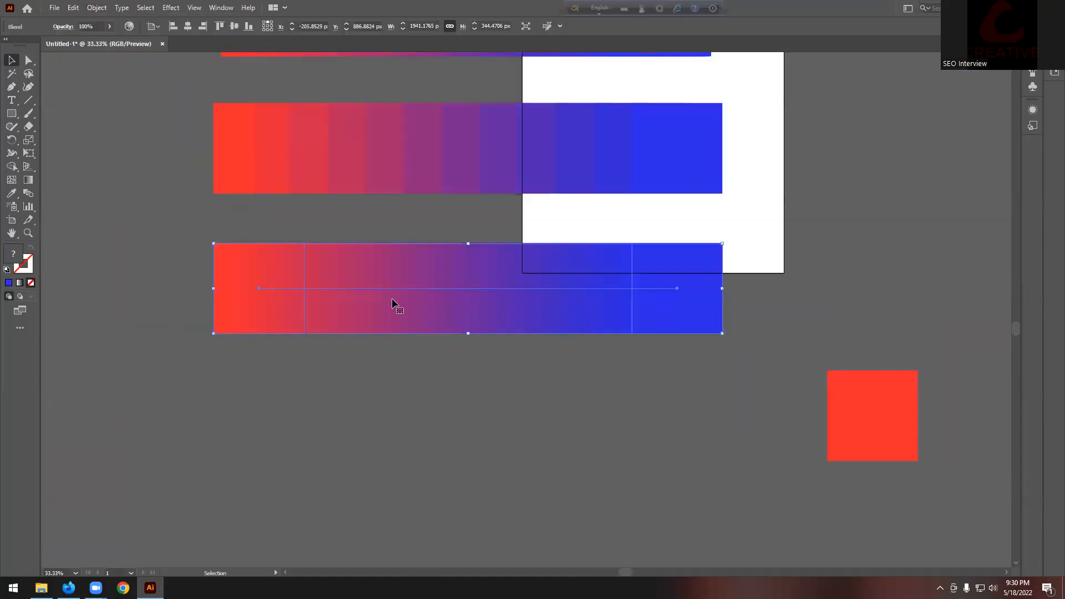
pyautogui.scroll(1, 392, 299)
pyautogui.click(97, 8)
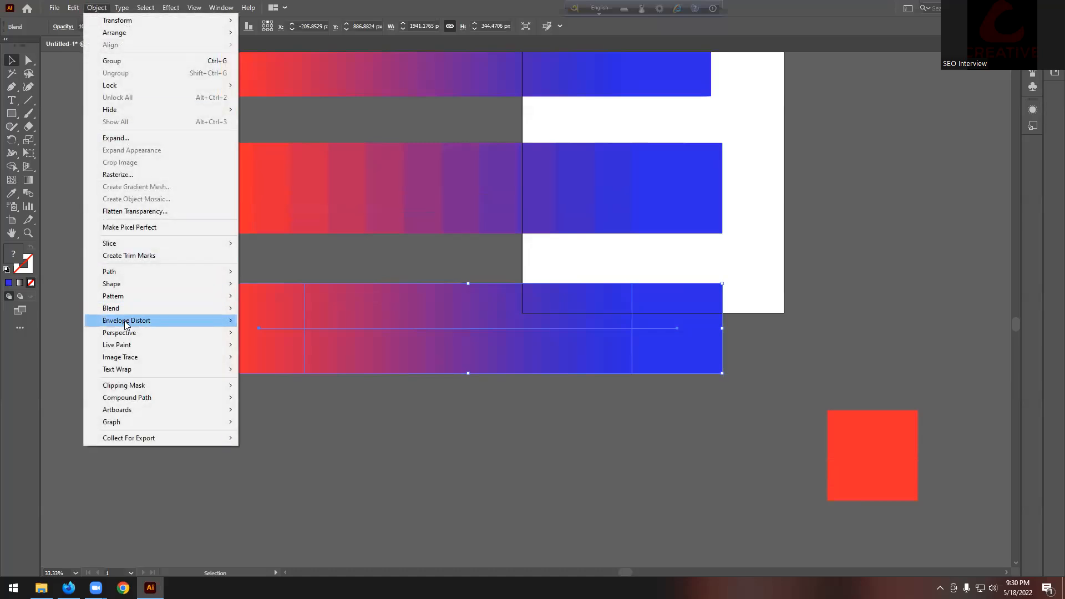
pyautogui.moveTo(111, 309)
pyautogui.click(283, 335)
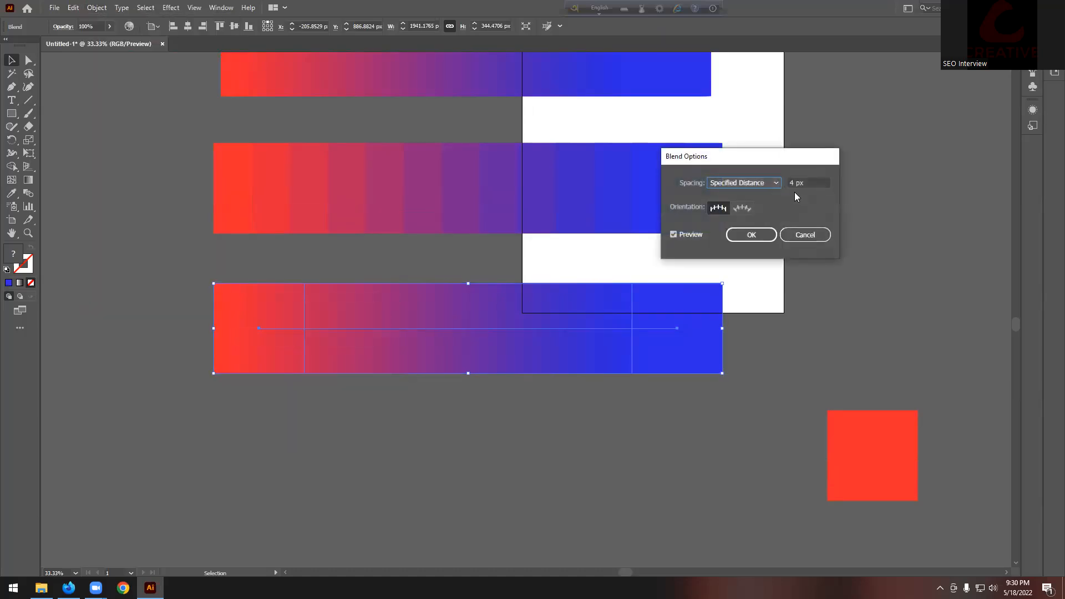
pyautogui.moveTo(808, 183); pyautogui.dragTo(701, 192)
pyautogui.press('Up')
pyautogui.press('Up')
pyautogui.press('Up')
pyautogui.press('Up')
pyautogui.hotkey('shift', 'Up')
pyautogui.hotkey('shift', 'Up')
pyautogui.hotkey('shift', 'Up')
pyautogui.hotkey('shift', 'Up')
pyautogui.hotkey('shift', 'Up')
pyautogui.hotkey('shift', 'Up')
pyautogui.hotkey('shift', 'Up')
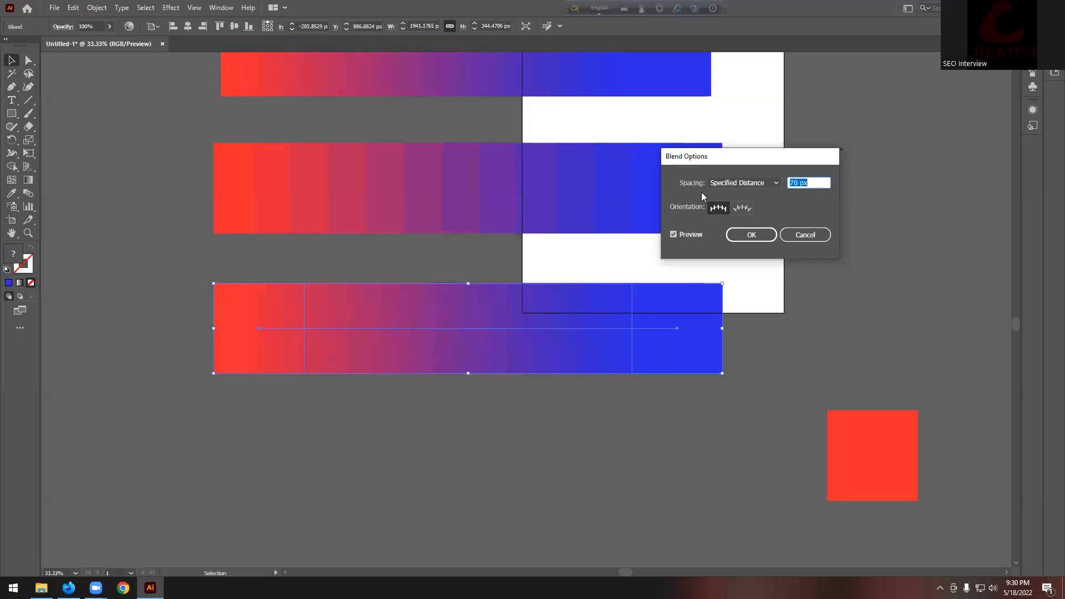
pyautogui.hotkey('shift', 'Up')
pyautogui.hotkey('shift', 'Up')
pyautogui.hotkey('shift', 'Up')
pyautogui.press('Up')
pyautogui.press('Up')
pyautogui.press('Up')
pyautogui.press('Up')
pyautogui.press('Up')
pyautogui.press('Up')
pyautogui.press('Up')
pyautogui.press('Up')
pyautogui.press('Up')
pyautogui.press('Up')
pyautogui.press('Up')
pyautogui.press('Up')
pyautogui.press('Up')
pyautogui.press('Up')
pyautogui.press('Up')
pyautogui.press('Up')
pyautogui.press('Up')
pyautogui.press('Up')
pyautogui.press('Up')
pyautogui.press('Up')
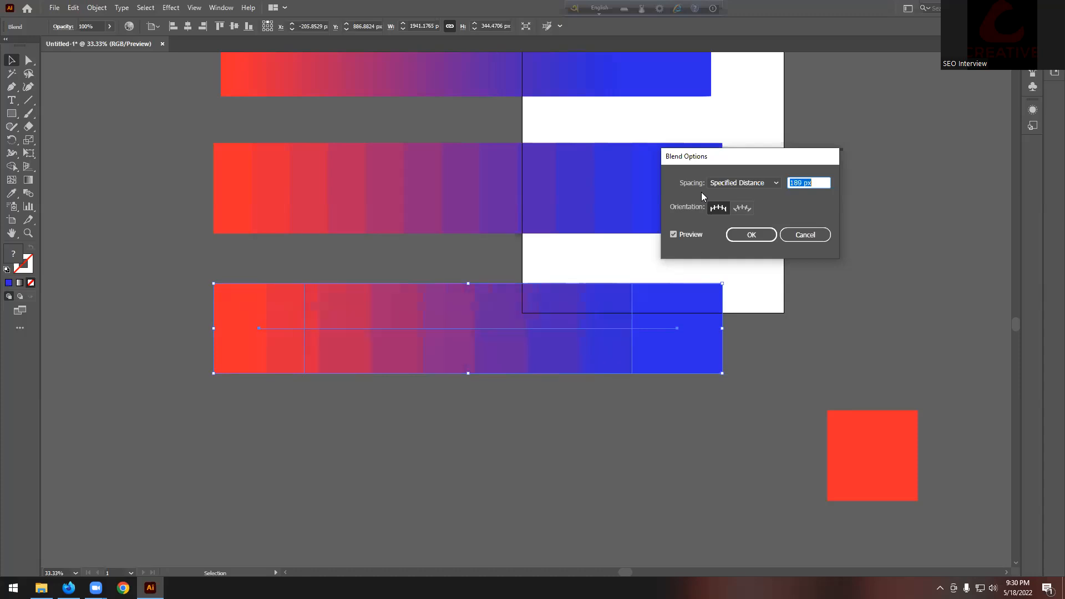
pyautogui.press('Up')
pyautogui.press('Up')
pyautogui.press('Up')
pyautogui.press('Up')
pyautogui.press('Up')
pyautogui.press('Up')
pyautogui.press('Up')
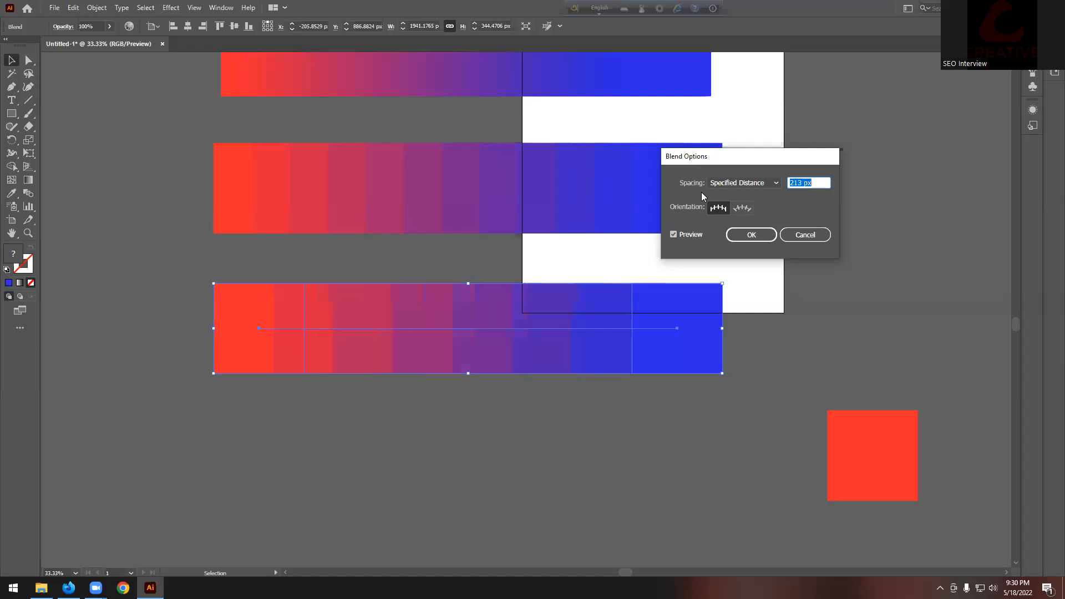
pyautogui.press('Up')
pyautogui.press('Up')
pyautogui.press('Up')
pyautogui.press('Up')
pyautogui.press('Up')
pyautogui.press('Up')
pyautogui.press('Up')
pyautogui.press('Up')
pyautogui.press('Up')
pyautogui.press('Up')
pyautogui.press('Up')
pyautogui.press('Up')
pyautogui.press('Up')
pyautogui.press('Up')
pyautogui.press('Up')
pyautogui.press('Up')
pyautogui.press('Up')
pyautogui.press('Up')
pyautogui.press('Up')
pyautogui.press('Up')
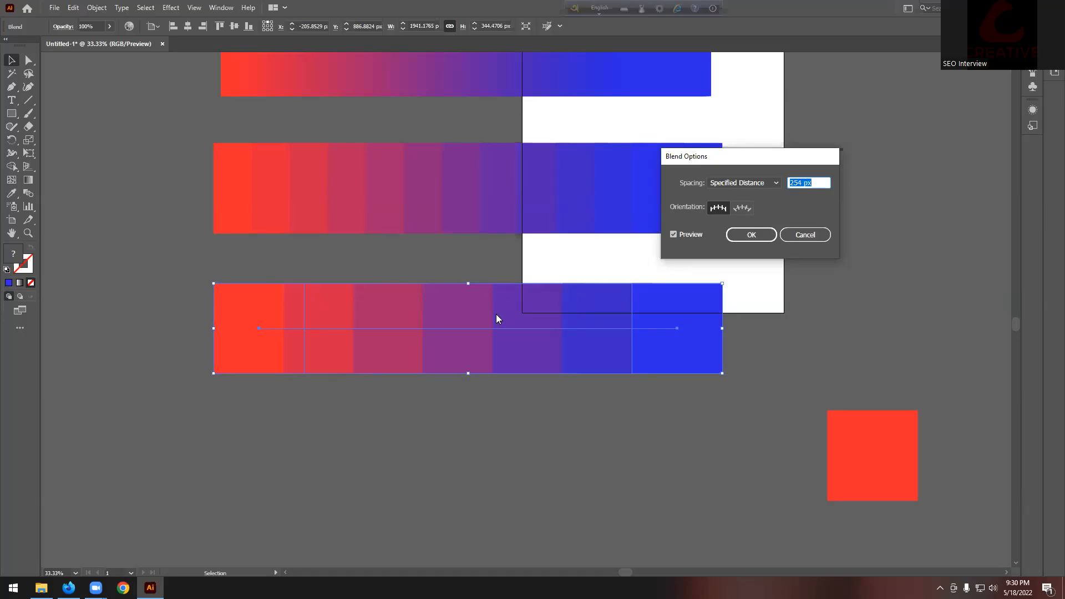
pyautogui.click(733, 240)
pyautogui.click(726, 293)
# Step: Shift the four blend bars left, then marquee-select and delete all of them
pyautogui.hotkey('ctrl', '-')
pyautogui.hotkey('ctrl', '-')
pyautogui.hotkey('ctrl', '-')
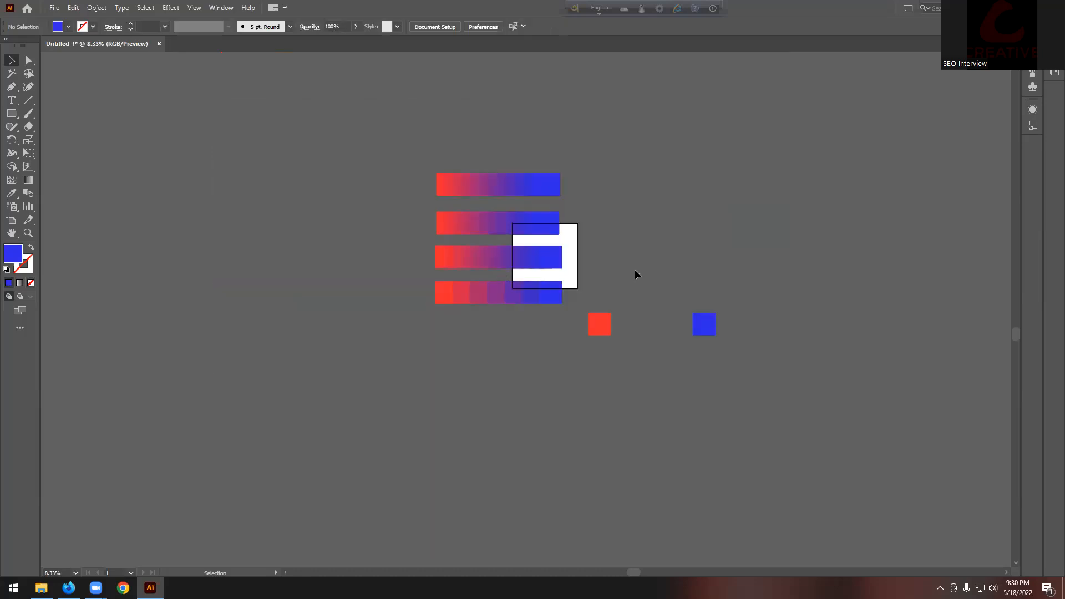
pyautogui.scroll(1, 654, 274)
pyautogui.click(423, 328)
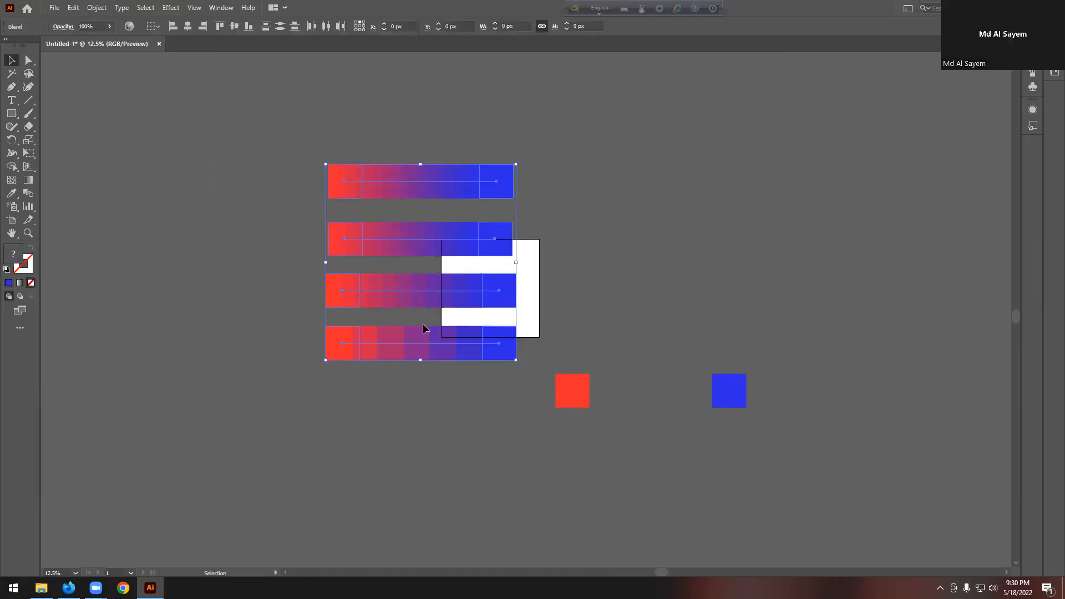
pyautogui.moveTo(474, 295); pyautogui.dragTo(342, 295)
pyautogui.click(412, 240)
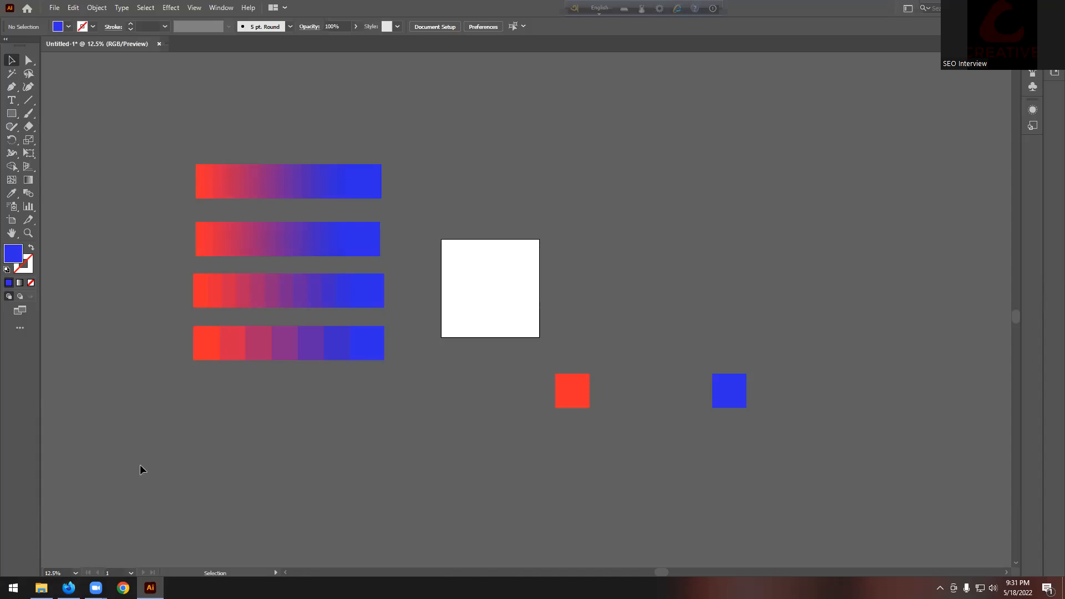
pyautogui.moveTo(370, 415); pyautogui.dragTo(366, 178)
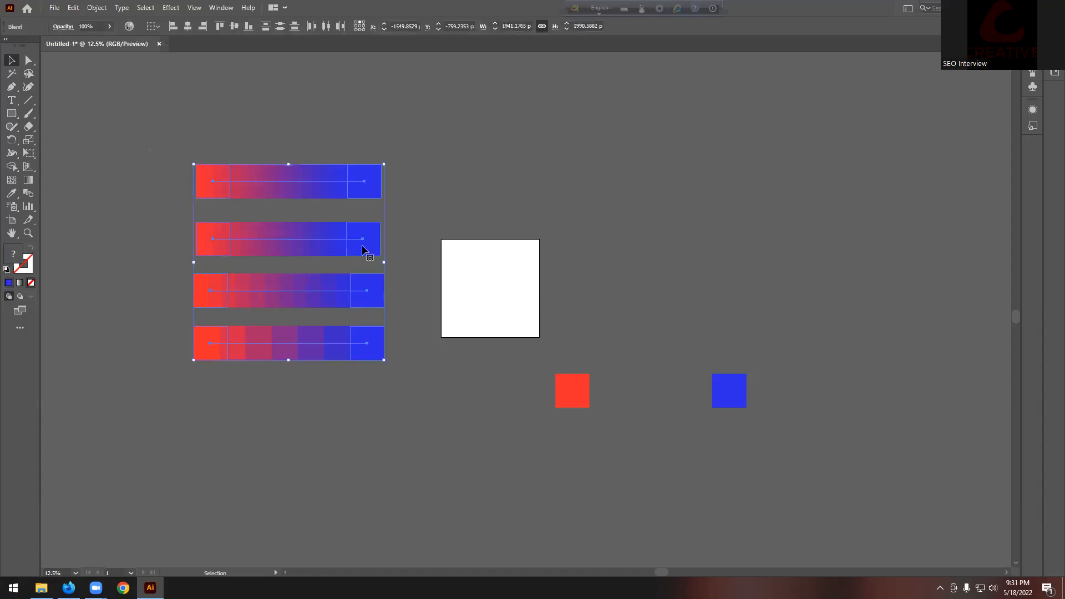
pyautogui.press('Delete')
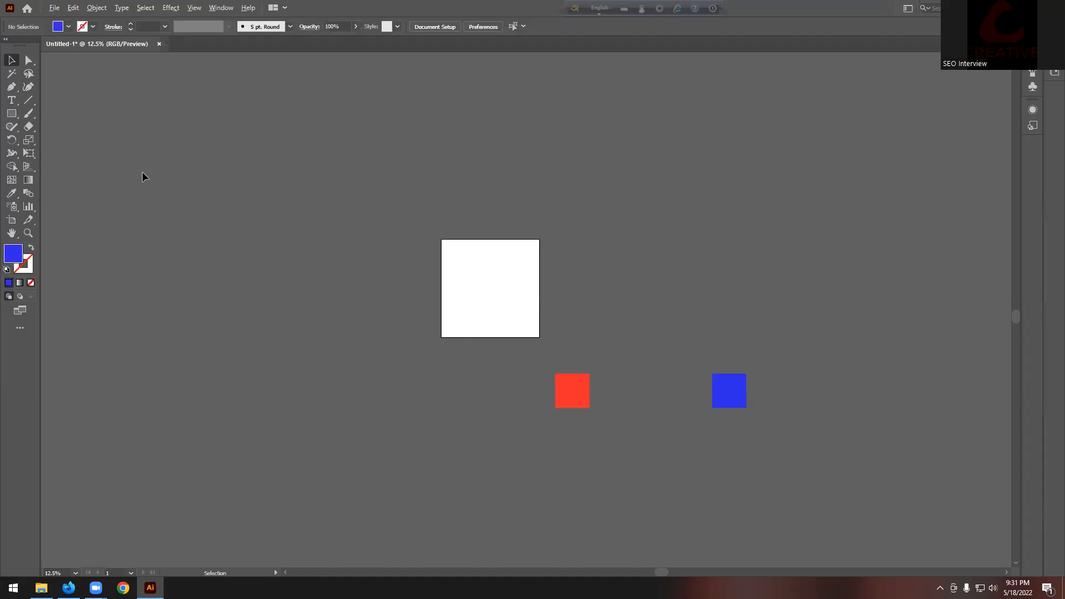
pyautogui.scroll(2, 215, 186)
pyautogui.scroll(4, 272, 250)
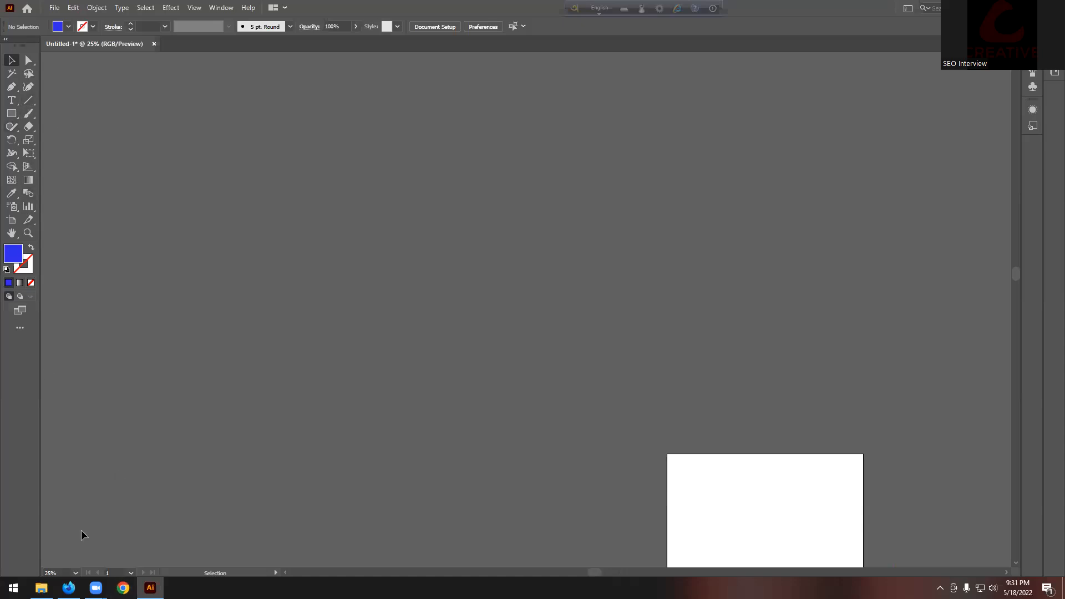
pyautogui.click(68, 588)
pyautogui.click(877, 104)
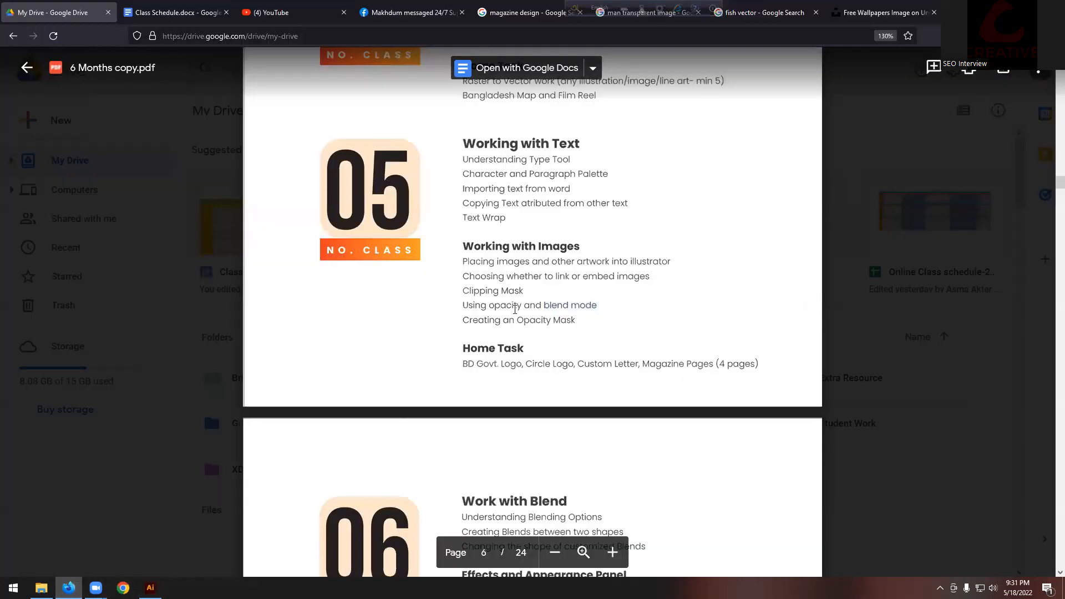
pyautogui.hotkey('alt', 'Tab')
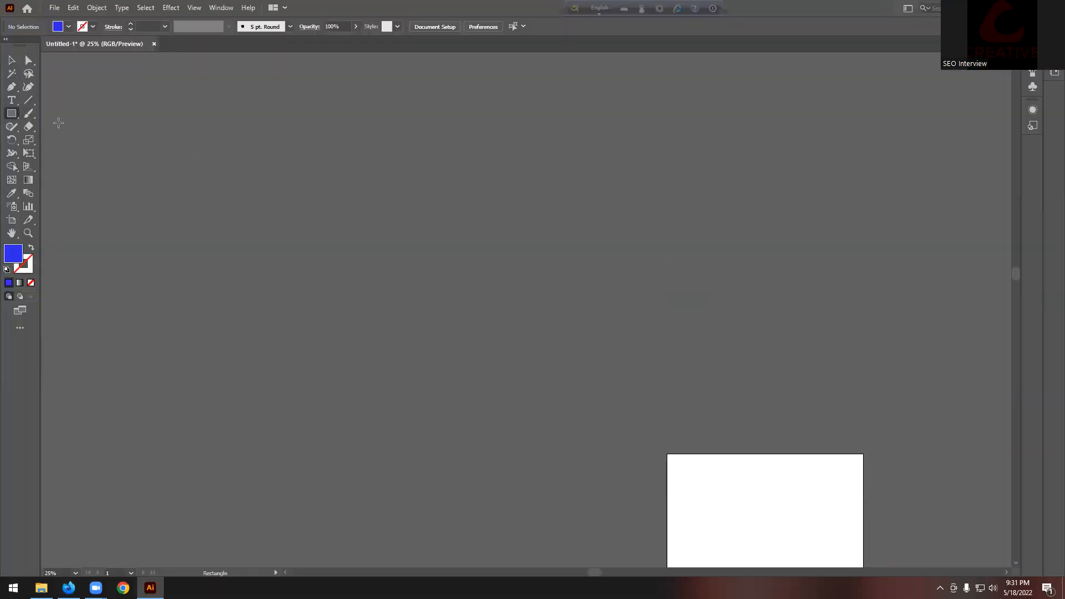
pyautogui.rightClick(12, 113)
# Step: Draw a blue circle and duplicate it twice to the right
pyautogui.click(61, 140)
pyautogui.moveTo(155, 158); pyautogui.dragTo(334, 195)
pyautogui.click(11, 59)
pyautogui.hotkey('ctrl', 'd')
pyautogui.hotkey('ctrl', 'shift', 'a')
# Step: Fill the middle circle red and the third circle yellow
pyautogui.click(324, 186)
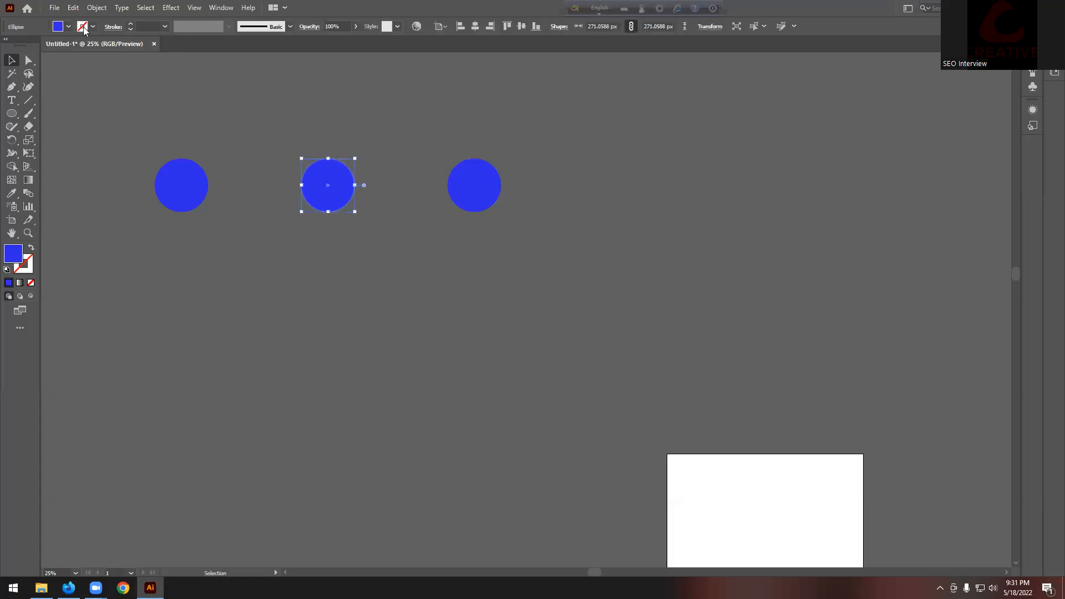
pyautogui.click(68, 27)
pyautogui.click(37, 46)
pyautogui.click(482, 183)
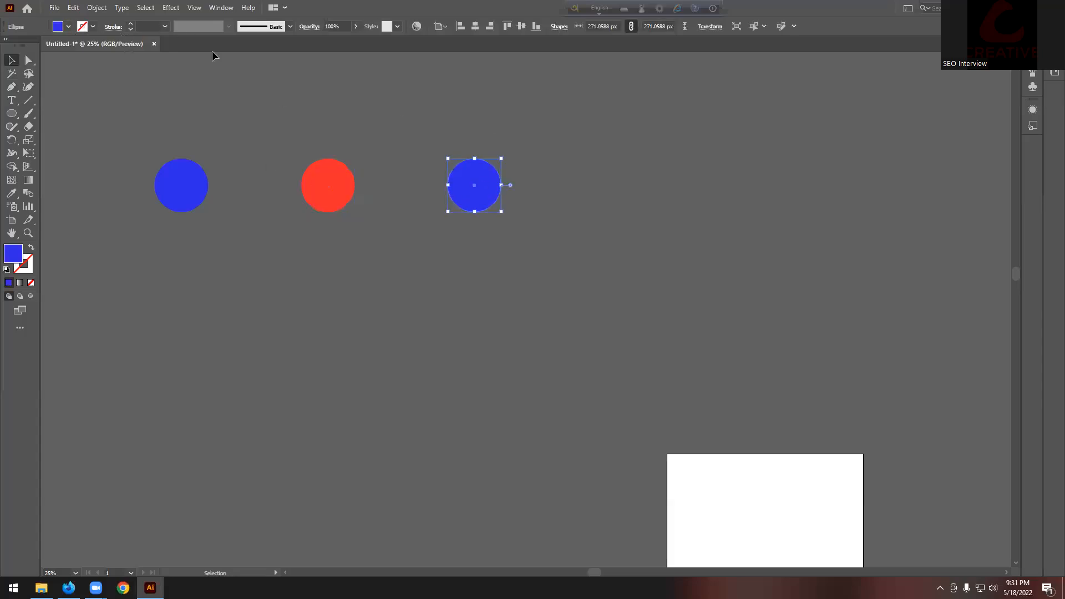
pyautogui.click(68, 26)
pyautogui.click(46, 46)
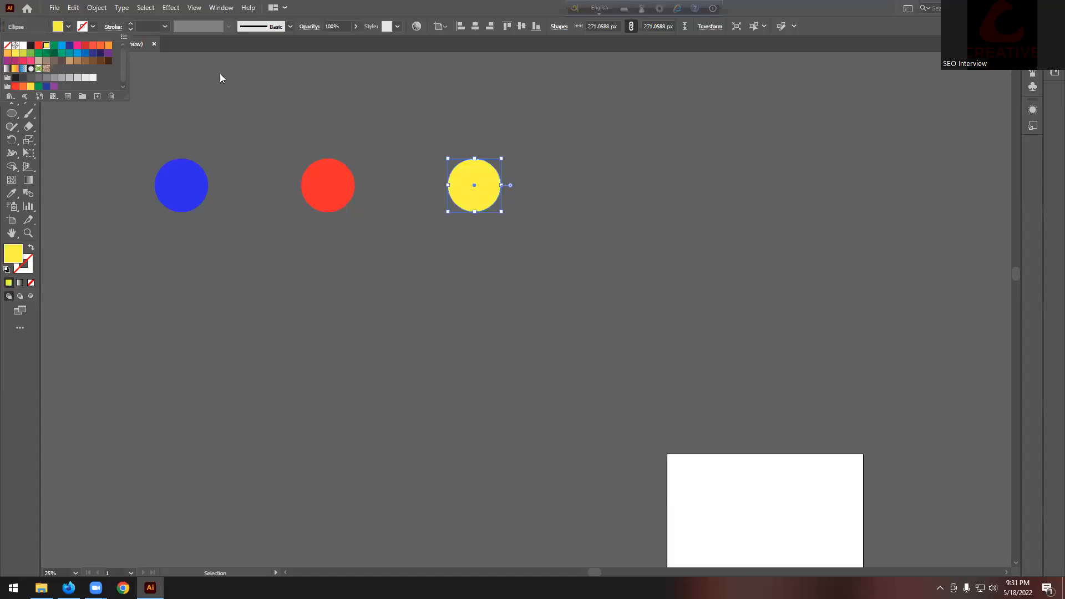
pyautogui.click(509, 109)
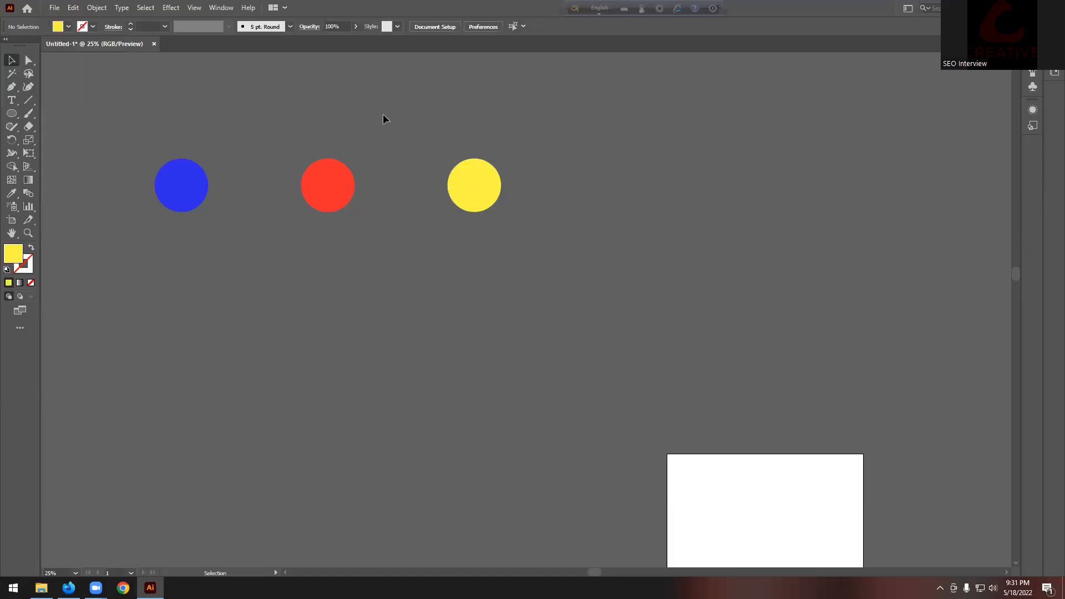
# Step: Select all three circles and set Blend Options spacing to Smooth Color
pyautogui.moveTo(605, 258); pyautogui.dragTo(605, 257)
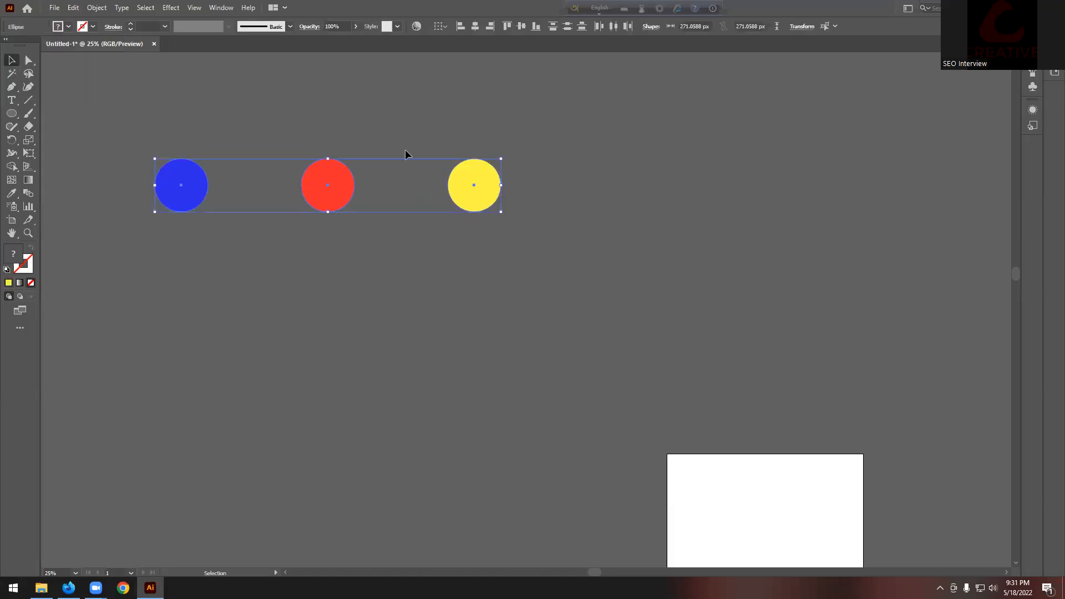
pyautogui.click(97, 7)
pyautogui.moveTo(118, 308)
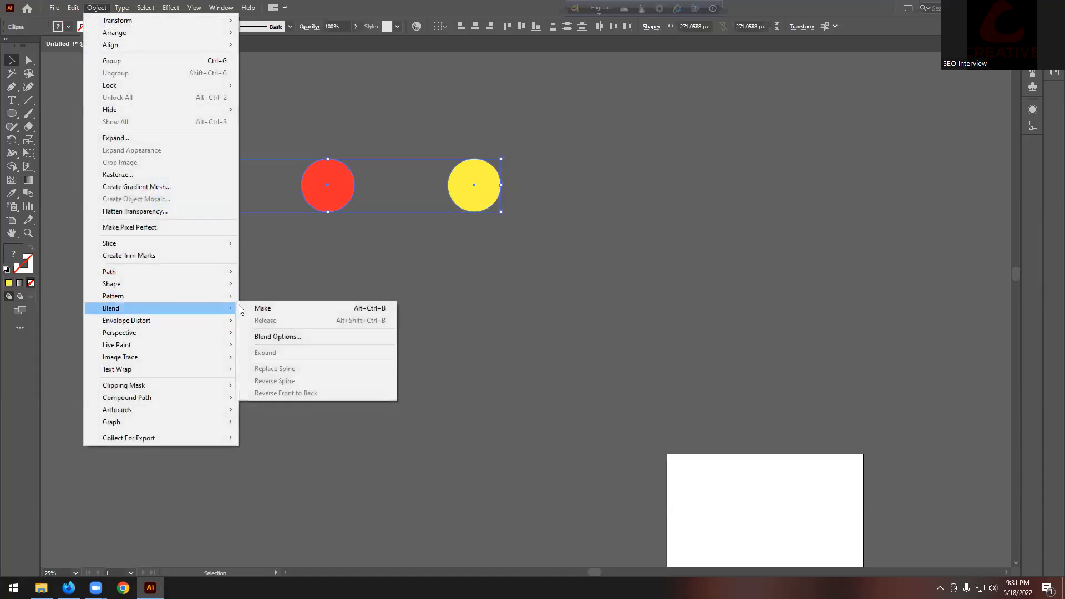
pyautogui.click(272, 335)
pyautogui.click(757, 186)
pyautogui.click(754, 194)
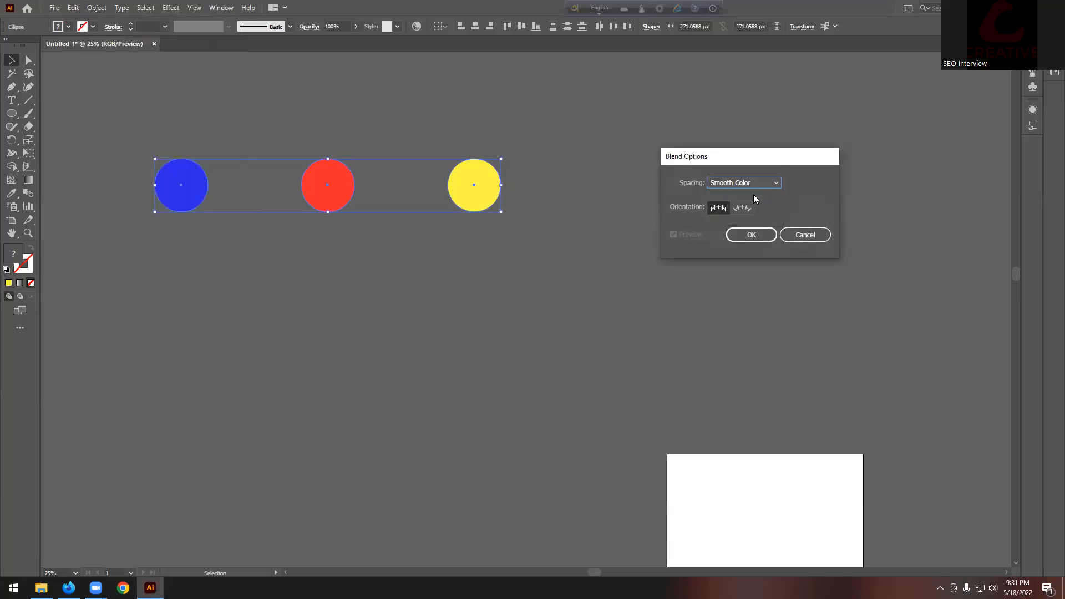
pyautogui.click(759, 235)
# Step: Make the blend, merging the three circles into one gradient bar
pyautogui.click(97, 7)
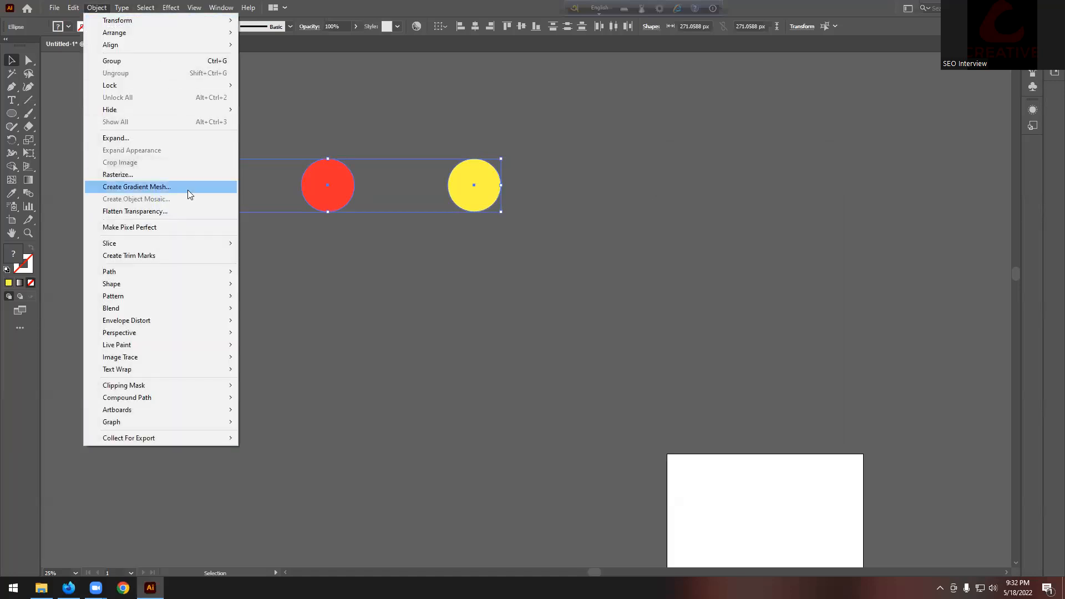
pyautogui.moveTo(130, 308)
pyautogui.click(257, 308)
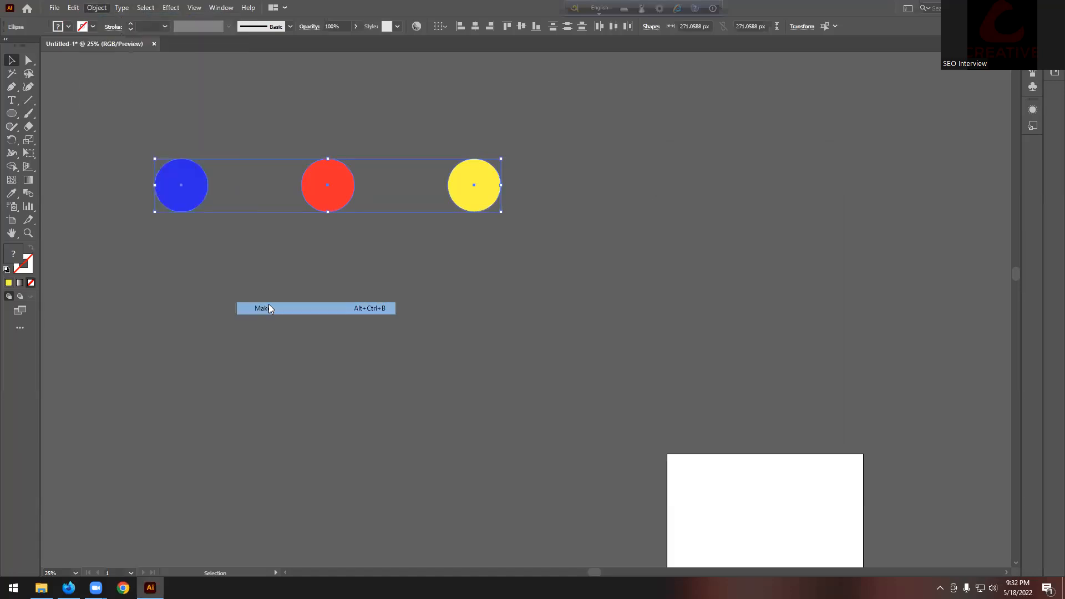
pyautogui.scroll(1, 562, 232)
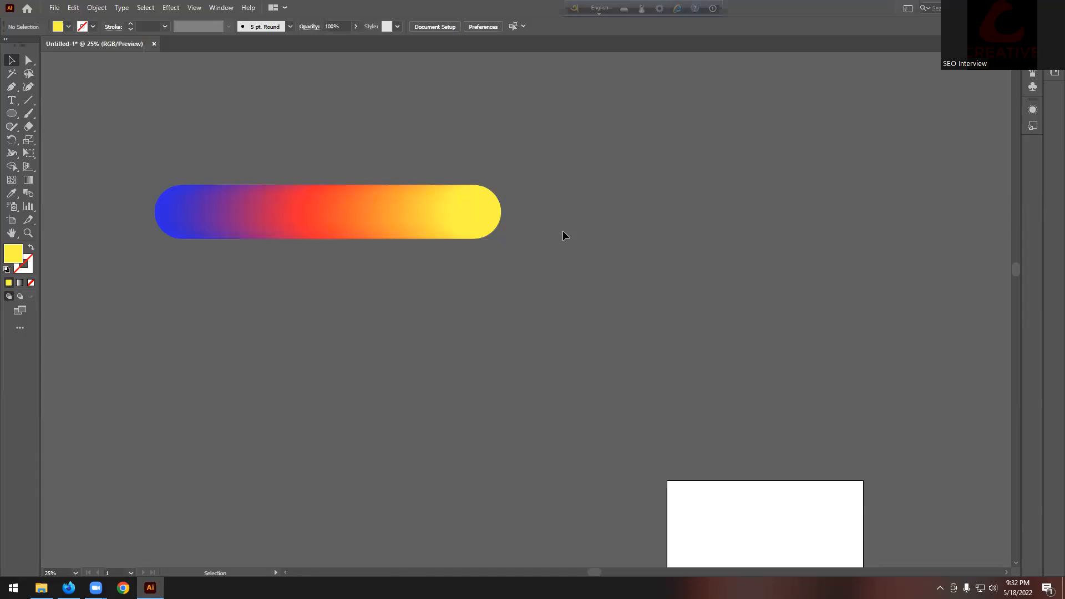
# Step: Rotate the blend bar 90° upright, then delete it
pyautogui.click(379, 228)
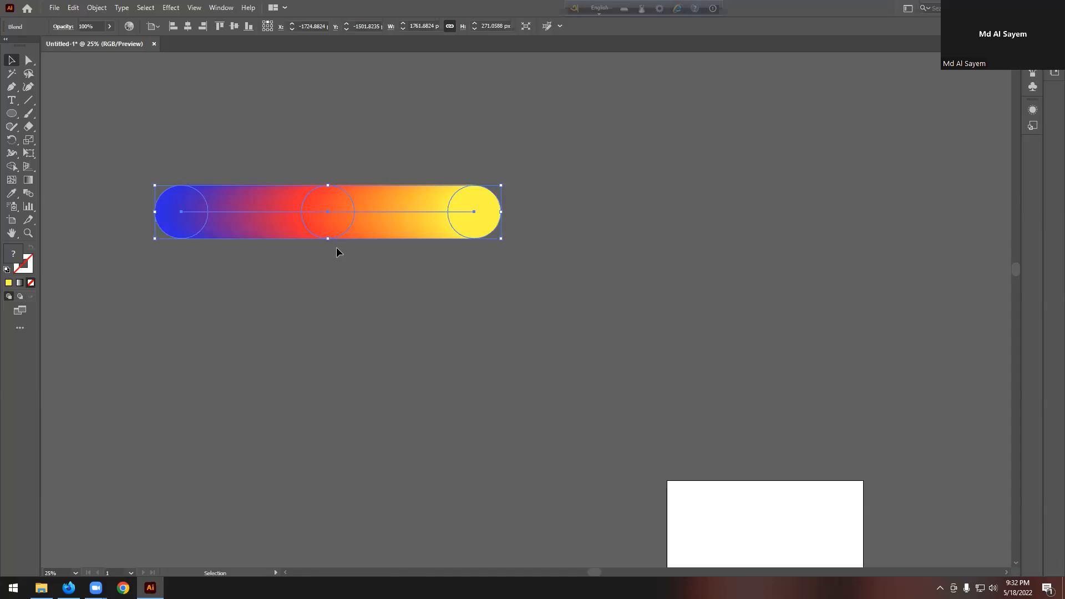
pyautogui.scroll(-2, 340, 235)
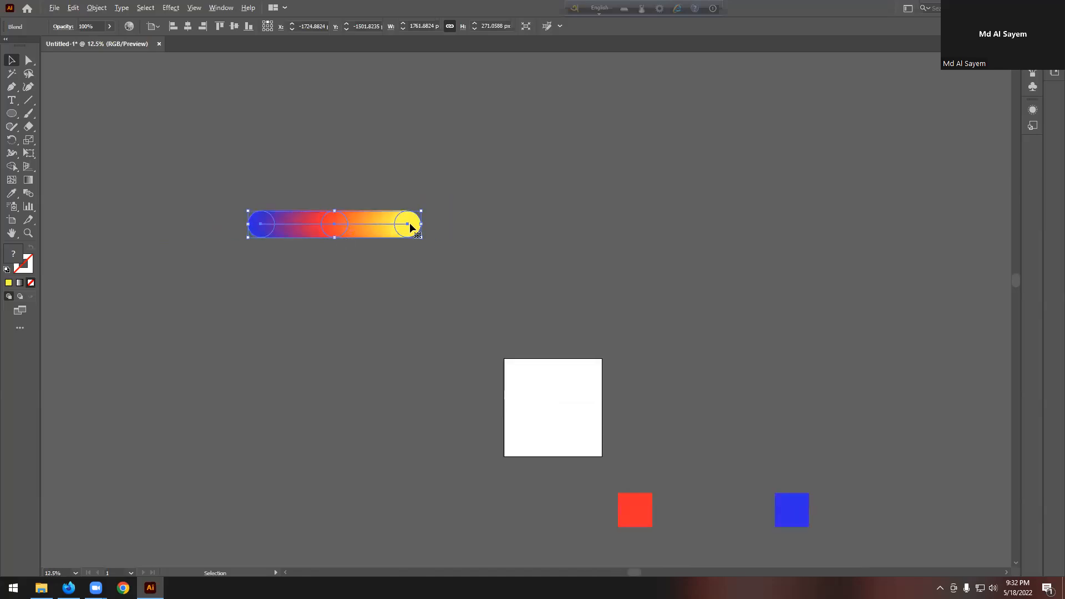
pyautogui.moveTo(427, 237); pyautogui.dragTo(320, 310)
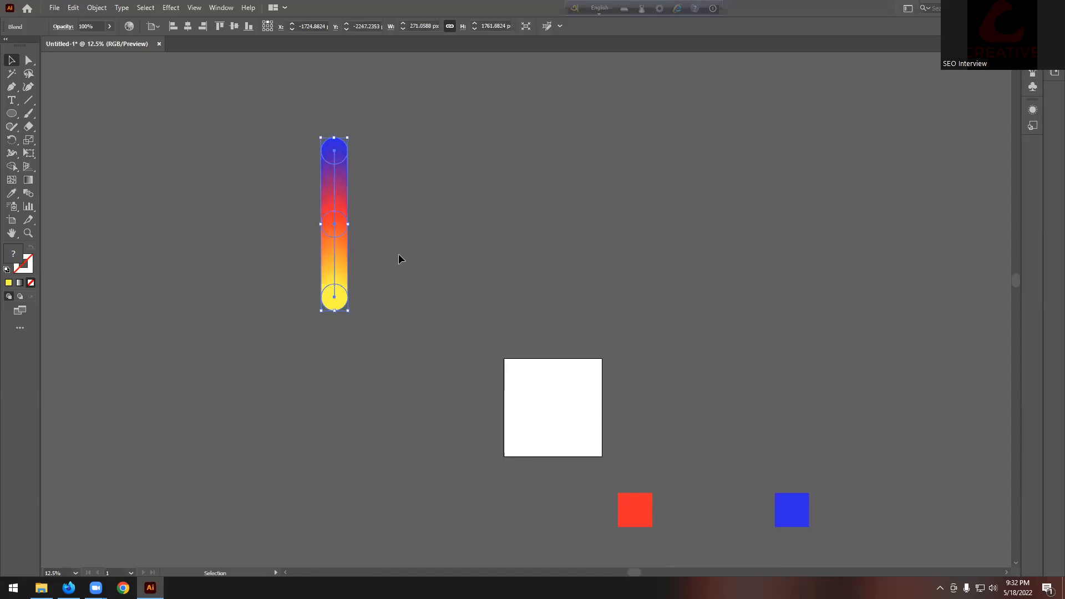
pyautogui.press('Delete')
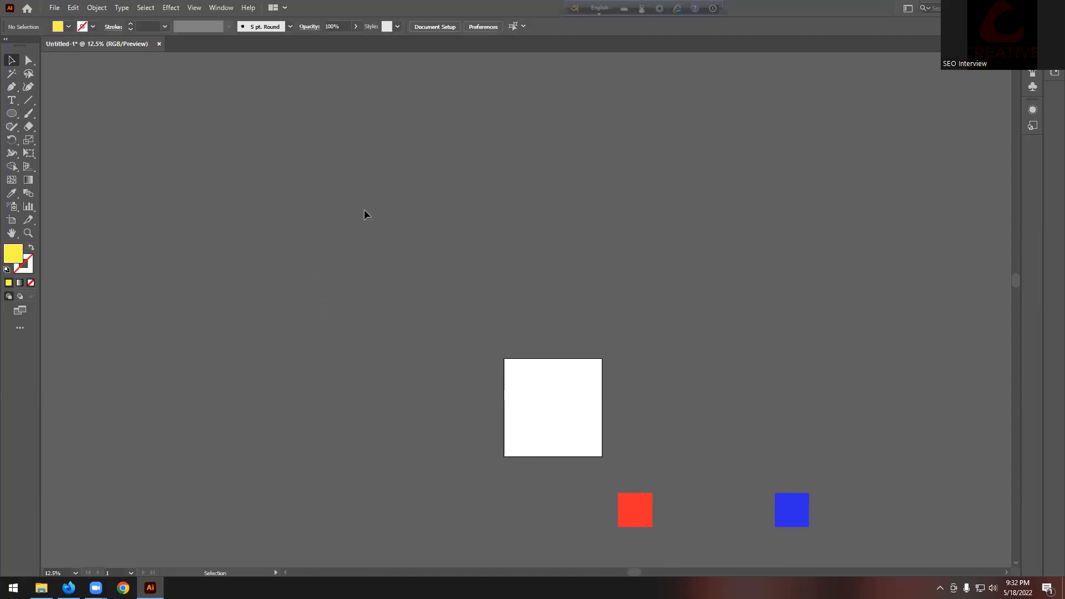
# Step: Select and delete the red and blue squares, leaving an empty artboard
pyautogui.scroll(-2, 383, 217)
pyautogui.scroll(-1, 415, 244)
pyautogui.scroll(-2, 466, 269)
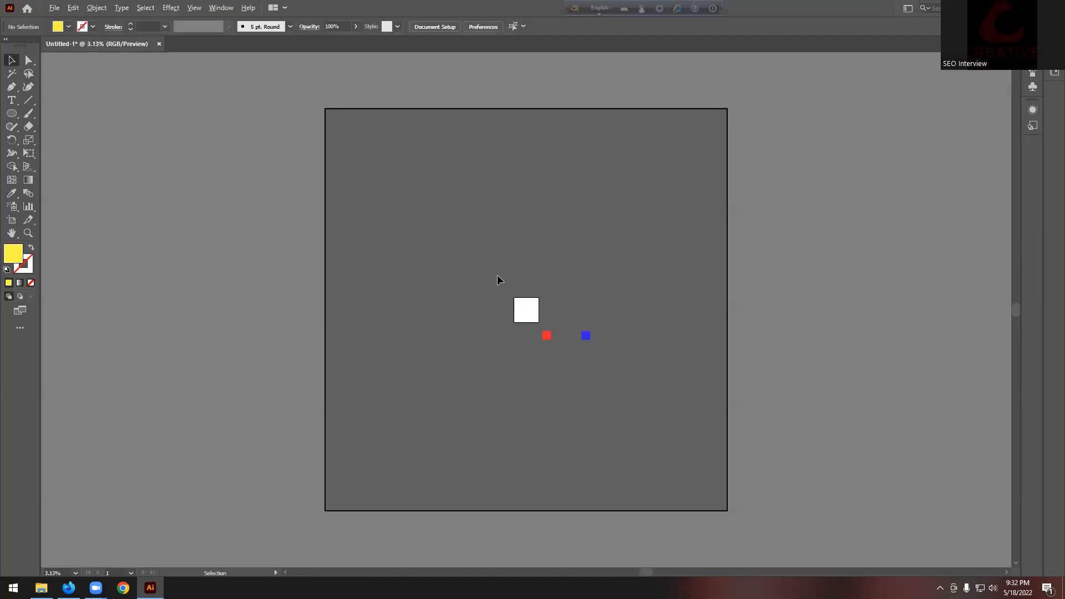
pyautogui.scroll(-1, 577, 300)
pyautogui.scroll(3, 578, 318)
pyautogui.moveTo(853, 383); pyautogui.dragTo(868, 391)
pyautogui.press('Delete')
pyautogui.scroll(3, 866, 371)
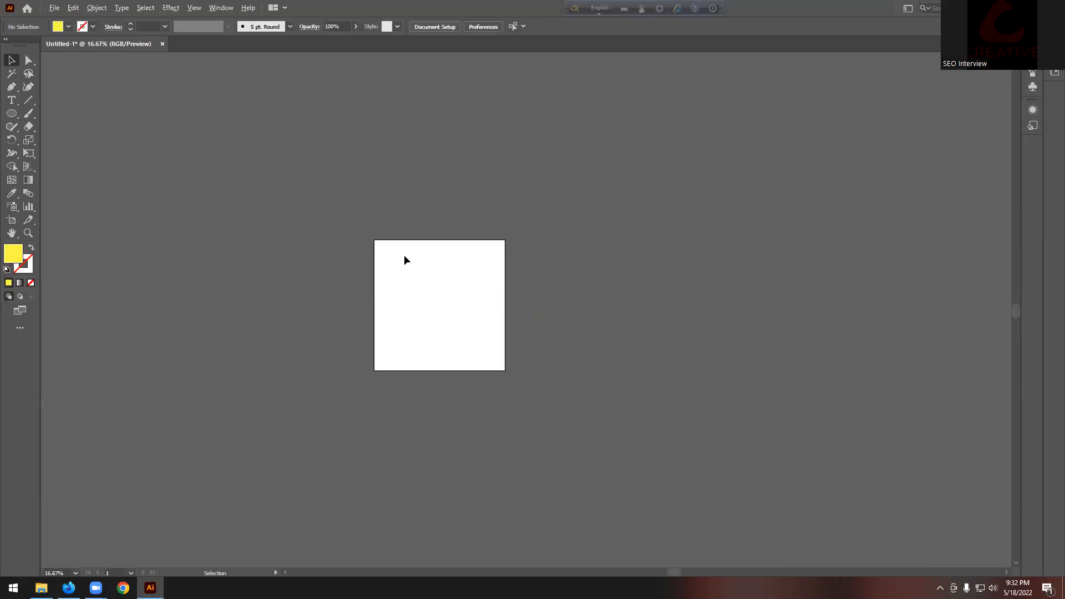
pyautogui.scroll(4, 428, 211)
pyautogui.scroll(5, 443, 202)
pyautogui.scroll(-2, 443, 202)
pyautogui.scroll(4, 416, 200)
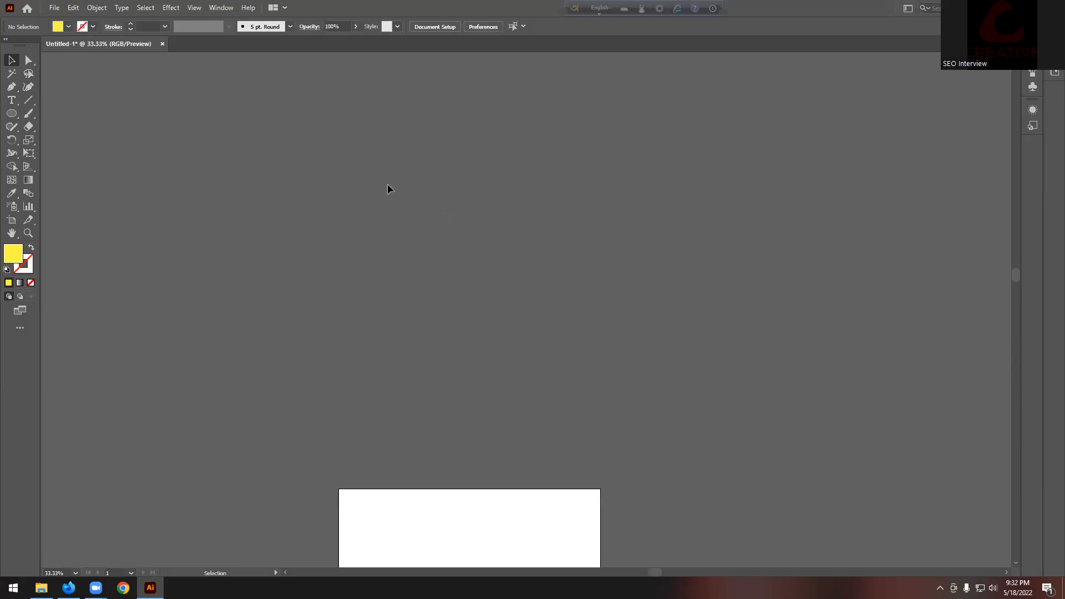
pyautogui.scroll(1, 388, 189)
# Step: Draw a red circle and make two copies of it to the right
pyautogui.click(12, 113)
pyautogui.moveTo(139, 117); pyautogui.dragTo(175, 163)
pyautogui.click(68, 27)
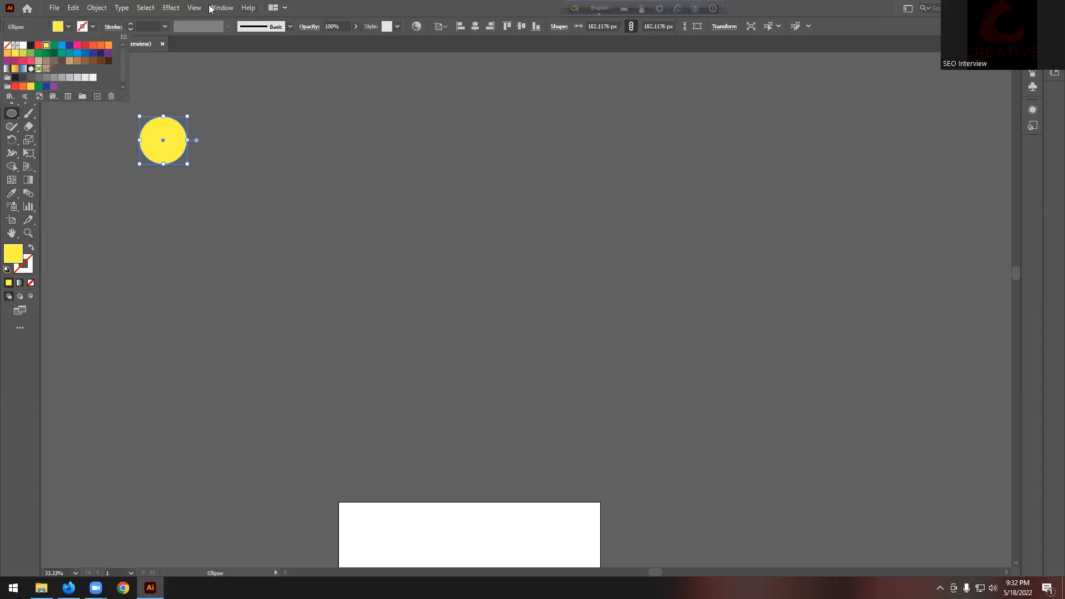
pyautogui.click(37, 45)
pyautogui.click(11, 59)
pyautogui.moveTo(164, 161); pyautogui.dragTo(360, 156)
pyautogui.hotkey('ctrl', 'd')
# Step: Fill the middle circle yellow and the right-hand circle dark blue
pyautogui.click(350, 129)
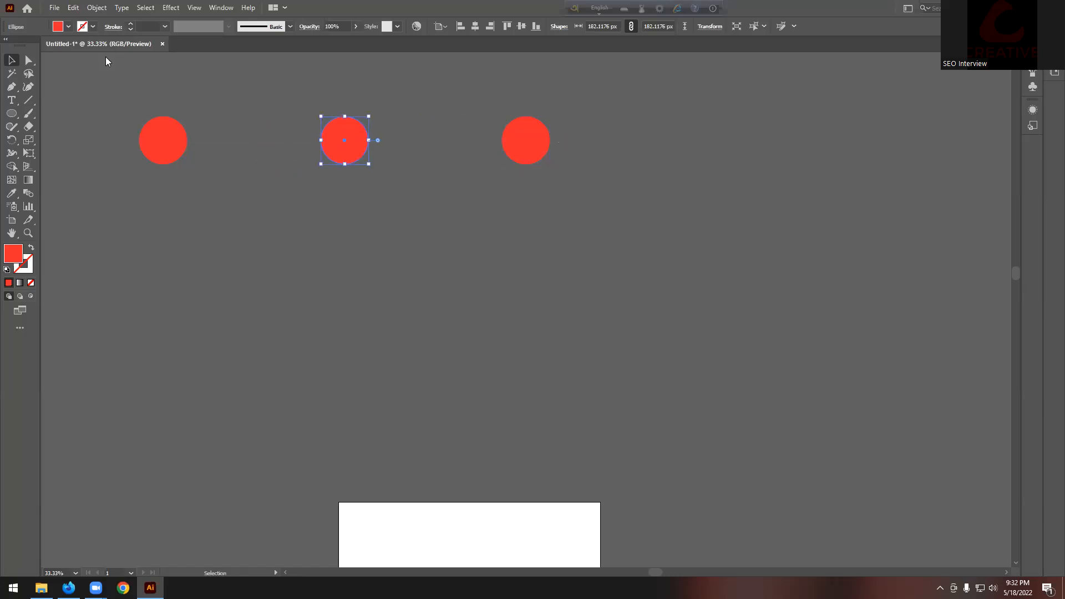
pyautogui.click(68, 27)
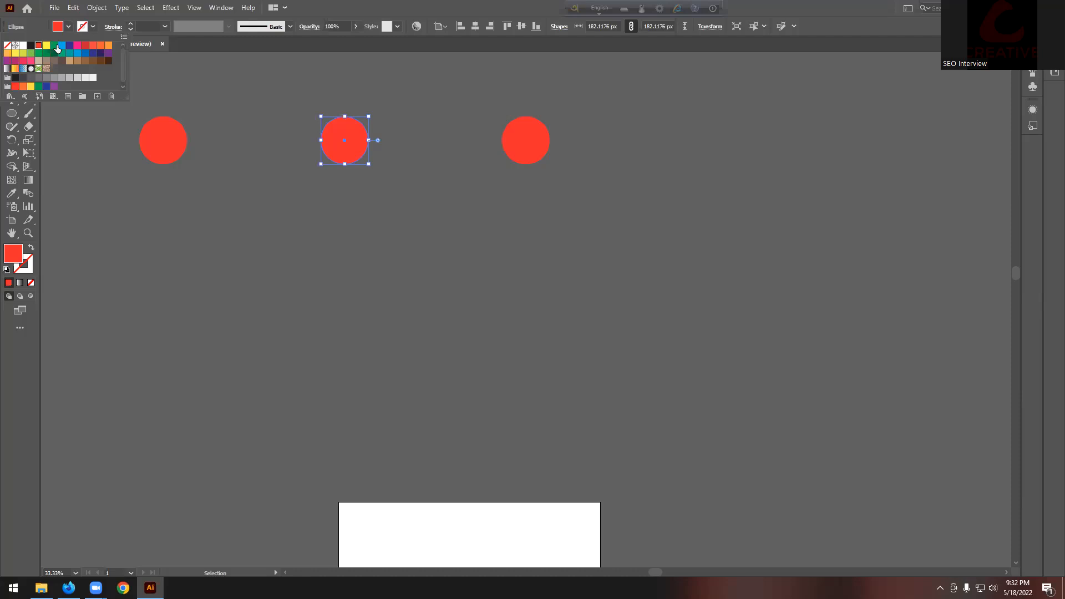
pyautogui.click(69, 45)
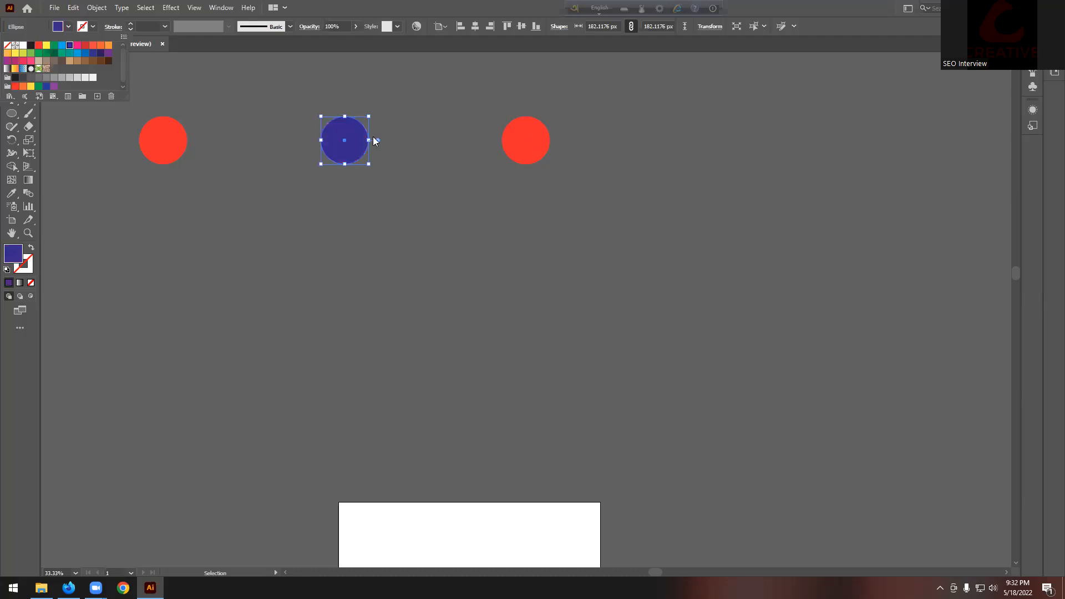
pyautogui.click(46, 45)
pyautogui.click(547, 139)
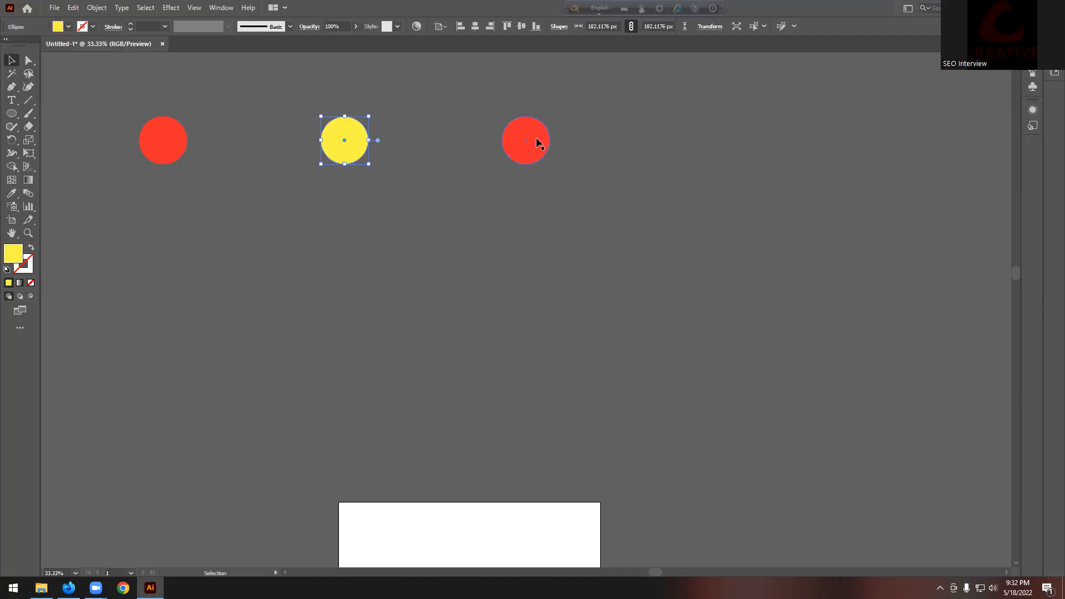
pyautogui.click(536, 138)
pyautogui.click(68, 26)
pyautogui.click(70, 45)
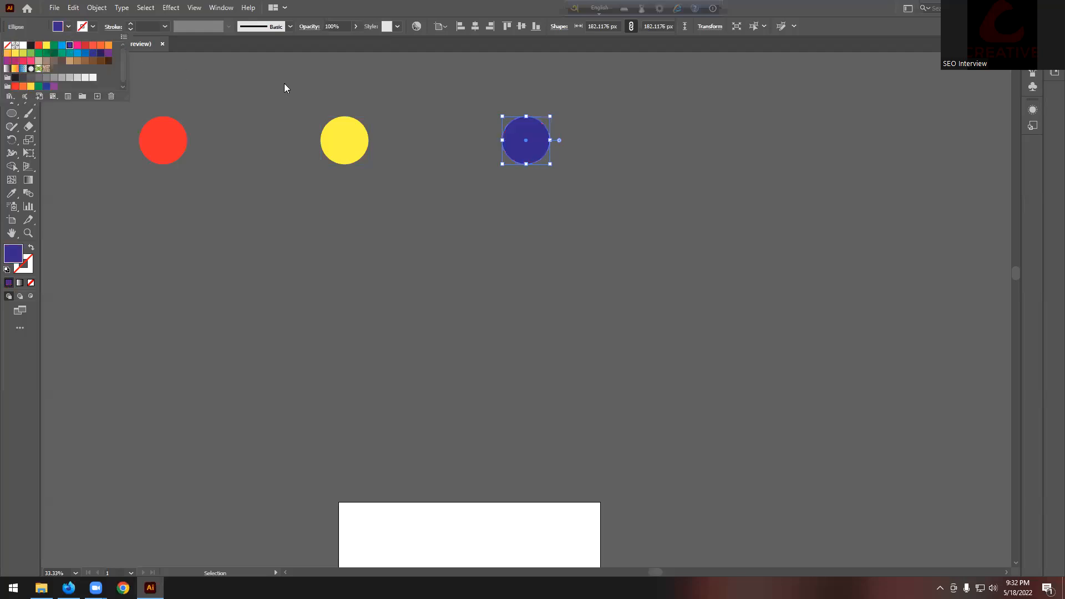
# Step: Select all three circles and confirm Smooth Color blend spacing
pyautogui.moveTo(200, 114); pyautogui.dragTo(564, 173)
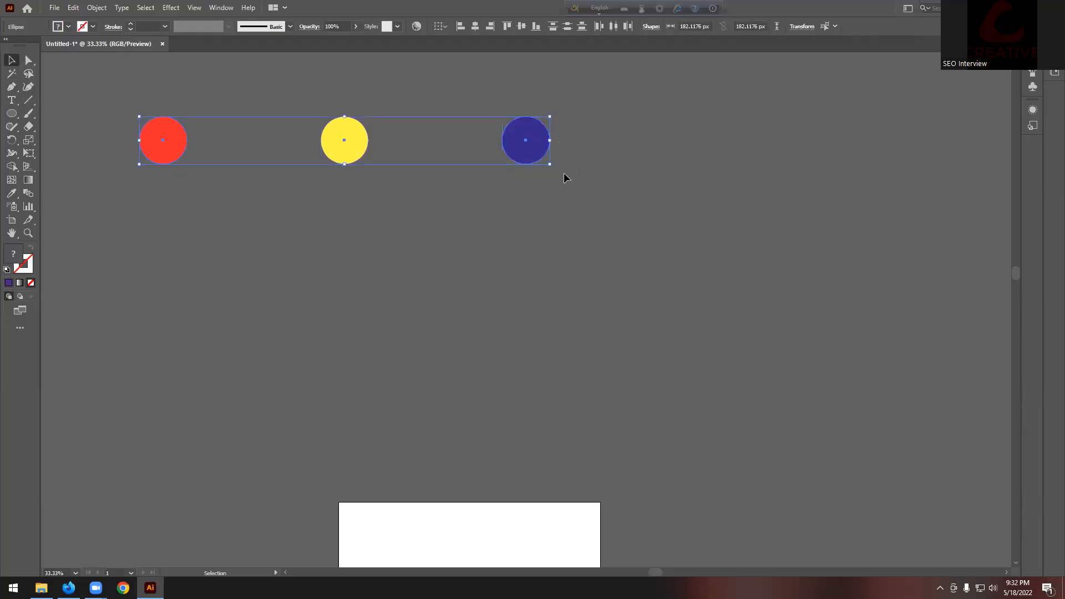
pyautogui.click(96, 7)
pyautogui.moveTo(143, 309)
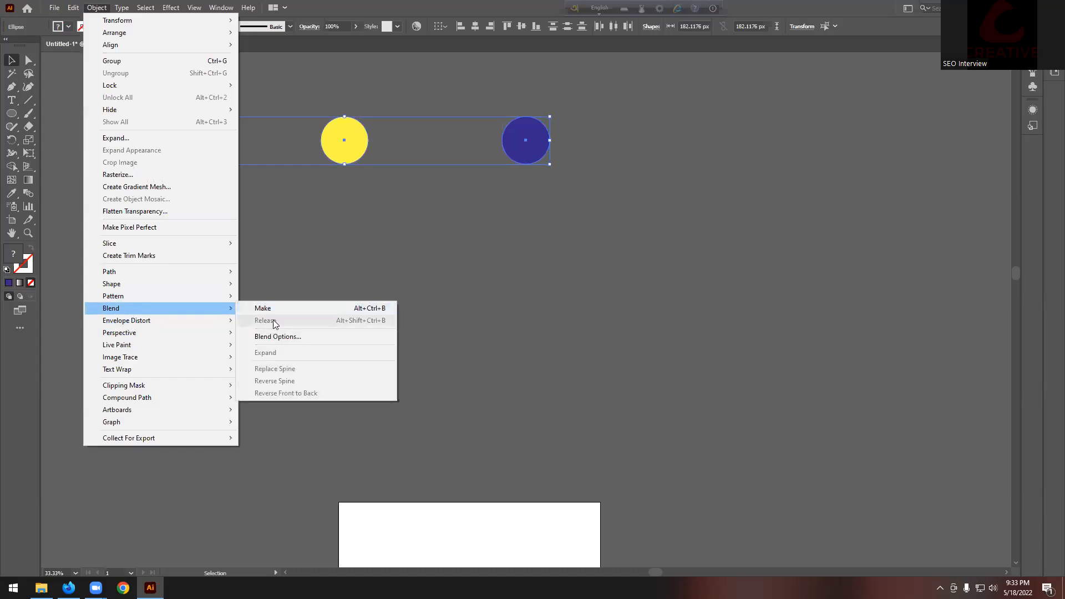
pyautogui.click(310, 336)
pyautogui.click(749, 234)
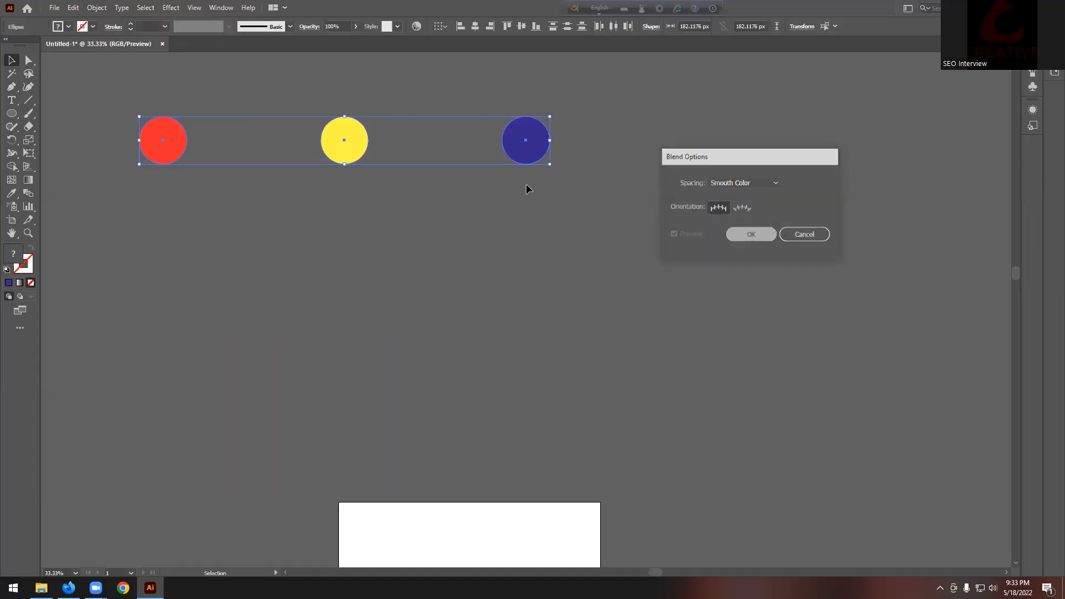
# Step: Make the blend, producing one smooth red-yellow-blue bar
pyautogui.click(96, 8)
pyautogui.moveTo(126, 308)
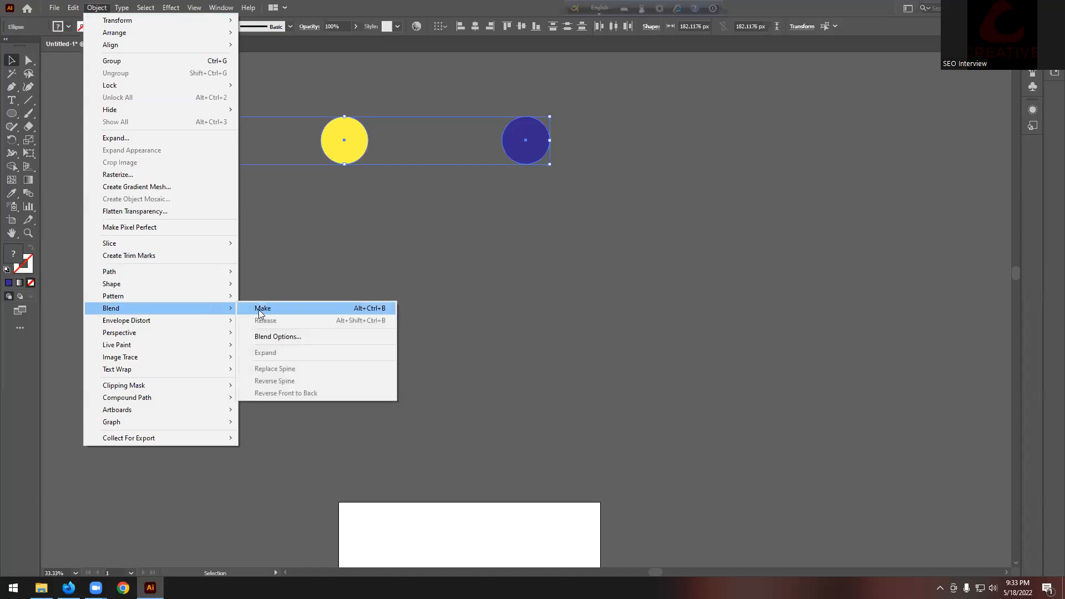
pyautogui.click(298, 309)
pyautogui.click(395, 208)
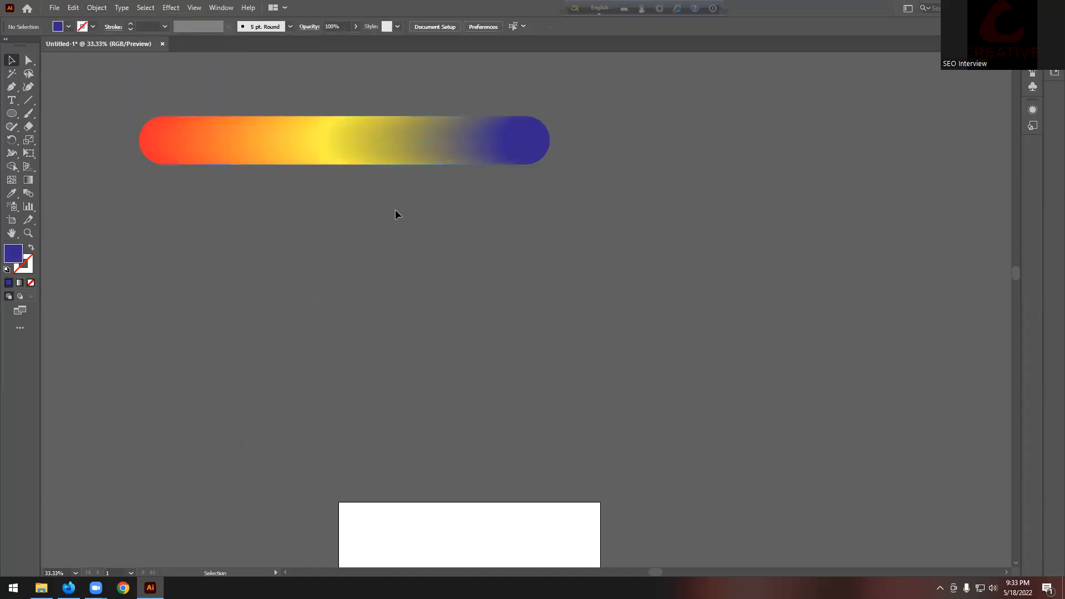
# Step: Move the red-yellow-blue blend bar up about 123 px
pyautogui.scroll(-1, 395, 209)
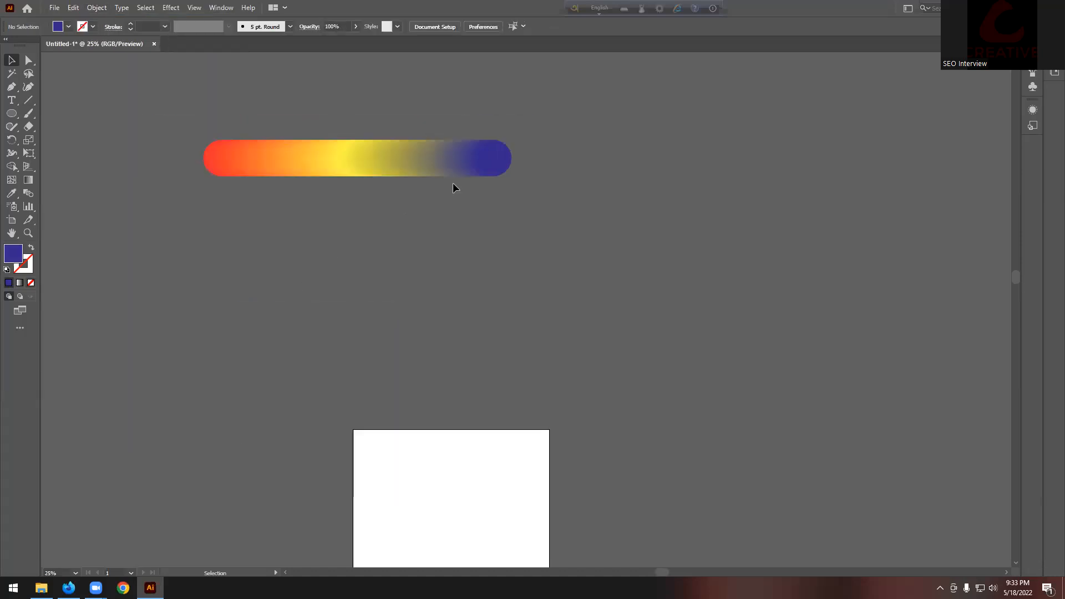
pyautogui.moveTo(264, 214); pyautogui.dragTo(262, 215)
pyautogui.click(344, 228)
pyautogui.click(350, 167)
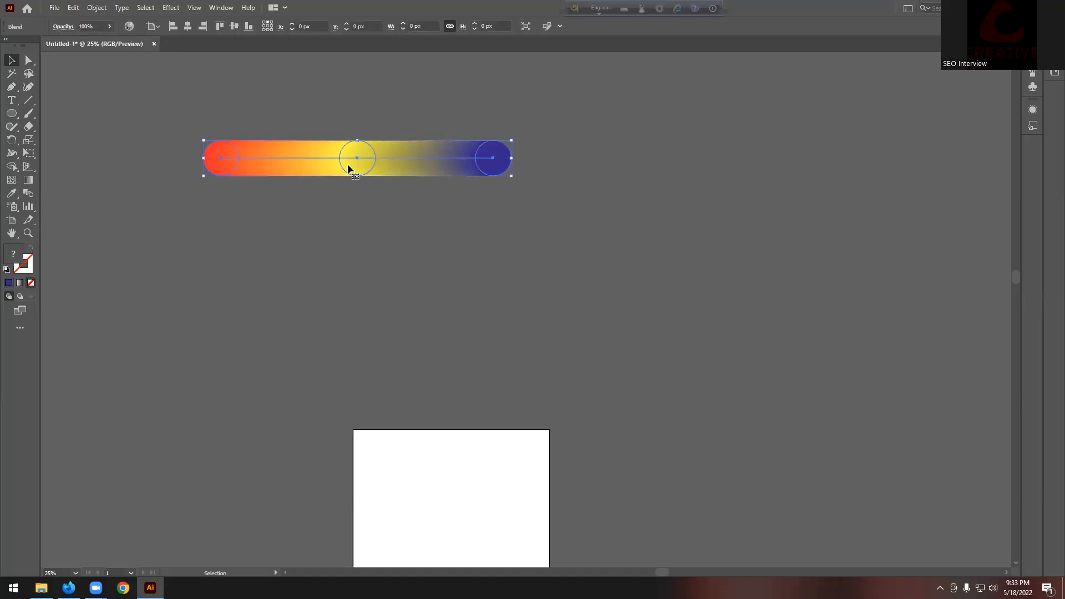
pyautogui.moveTo(376, 159); pyautogui.dragTo(375, 91)
pyautogui.click(348, 186)
# Step: Draw a large circle below the blend with no fill and a 10 pt blue stroke
pyautogui.moveTo(12, 114); pyautogui.dragTo(55, 138)
pyautogui.moveTo(340, 194); pyautogui.dragTo(610, 355)
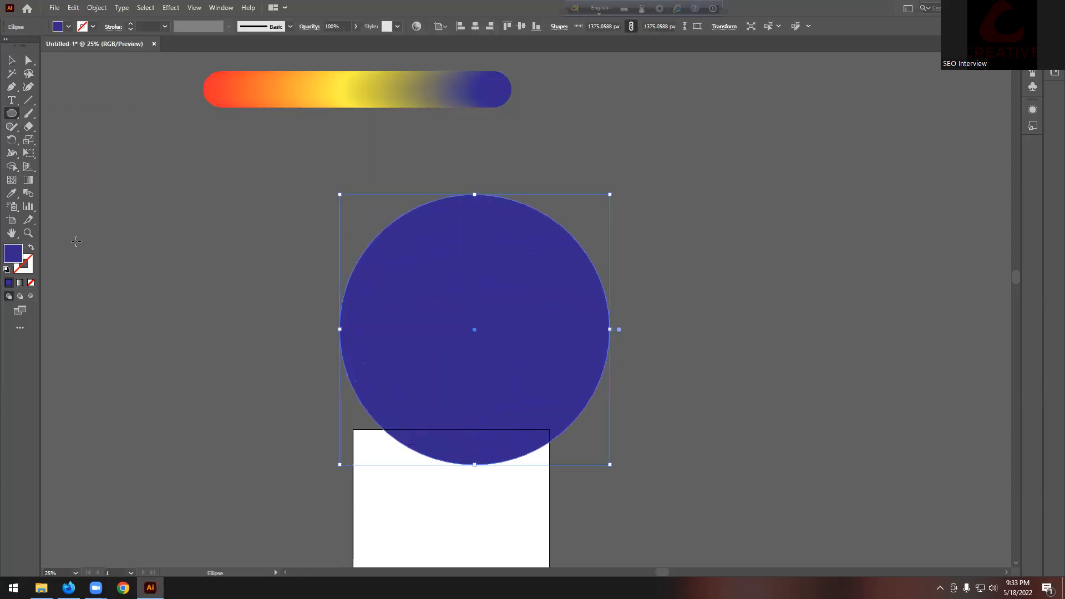
pyautogui.click(31, 248)
pyautogui.click(129, 26)
pyautogui.click(702, 234)
pyautogui.click(549, 313)
# Step: Move the circle up under the blend, shift the blend about 175 px right, and select both
pyautogui.press('v')
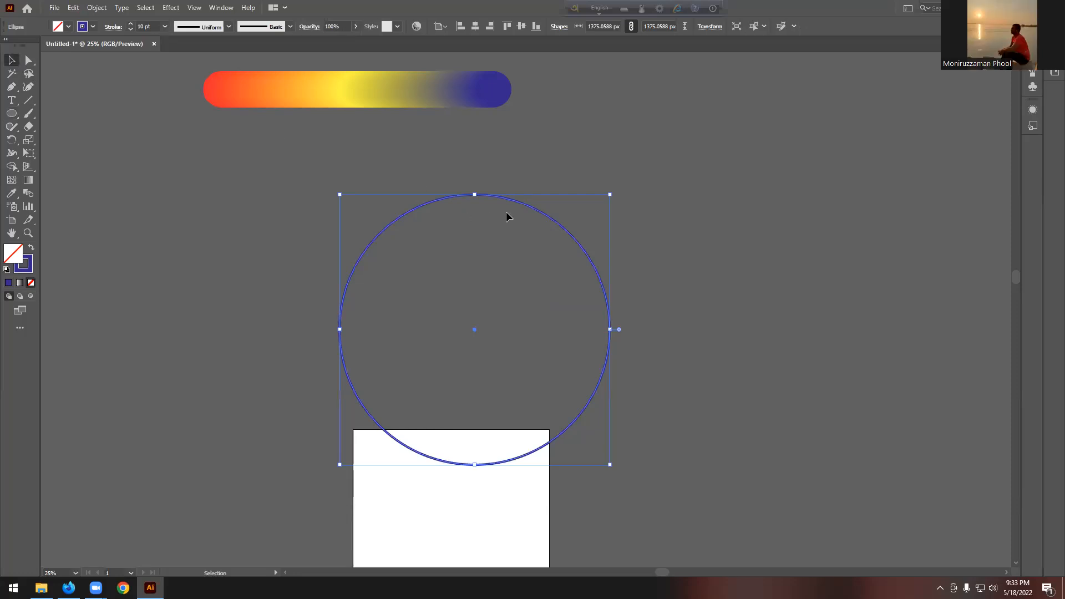
pyautogui.moveTo(519, 205); pyautogui.dragTo(512, 148)
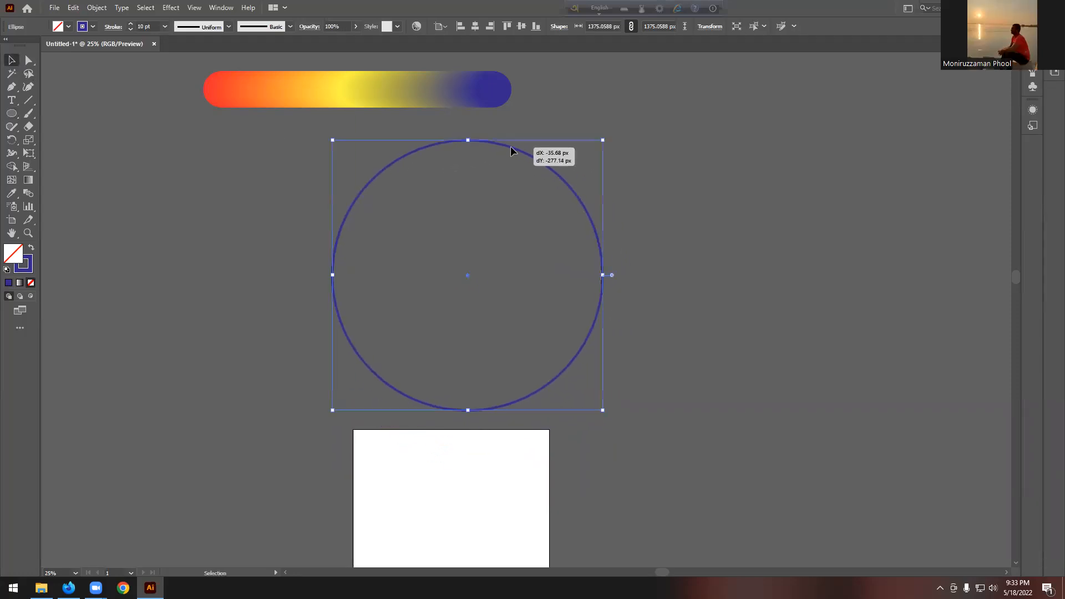
pyautogui.click(612, 160)
pyautogui.moveTo(418, 86); pyautogui.dragTo(515, 92)
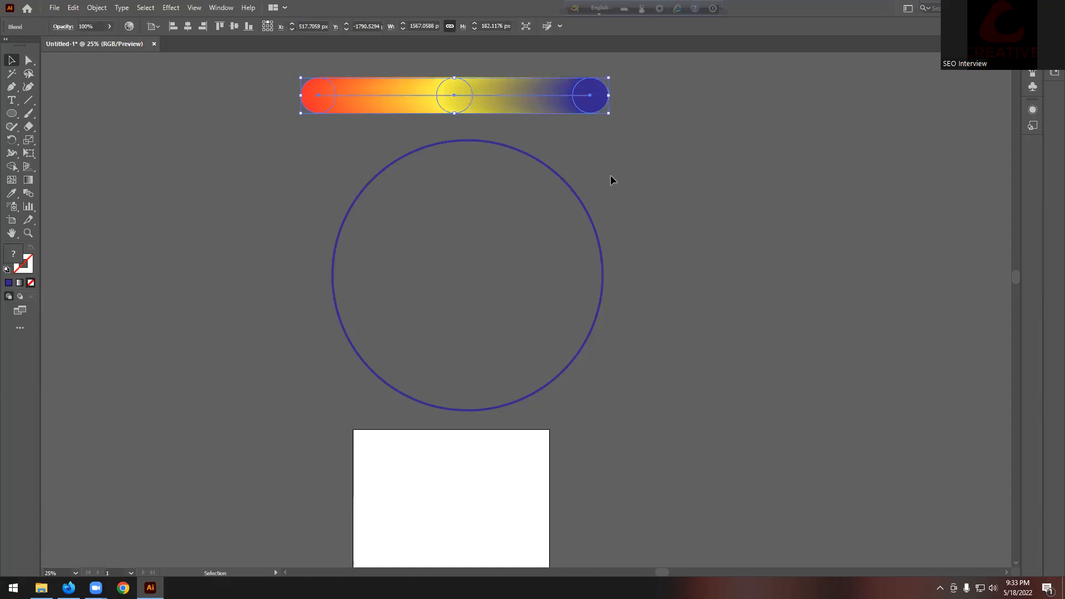
pyautogui.click(514, 273)
pyautogui.click(619, 214)
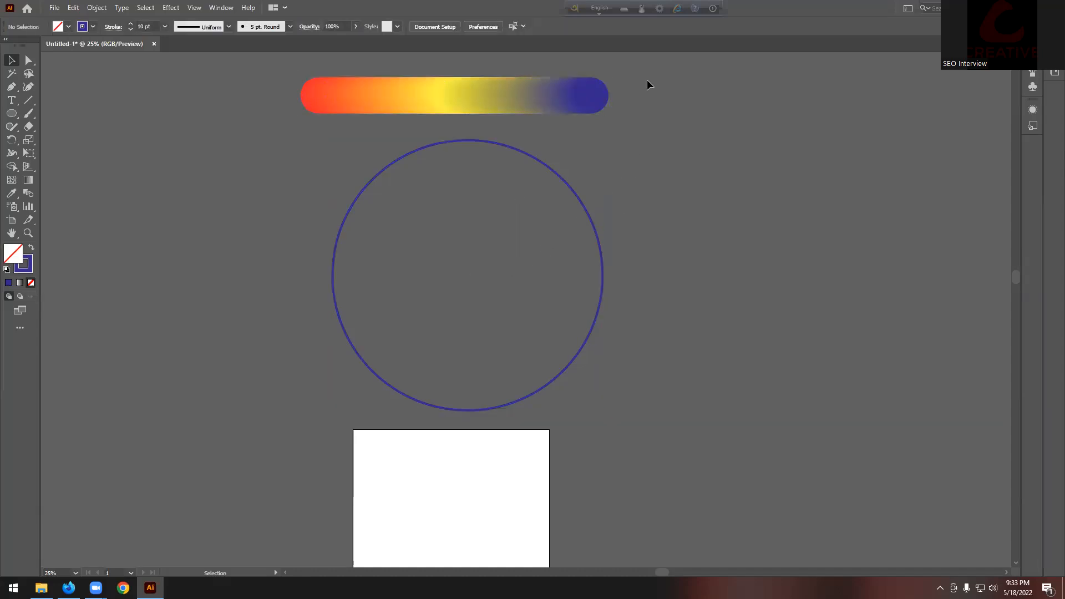
pyautogui.hotkey('ctrl', 'a')
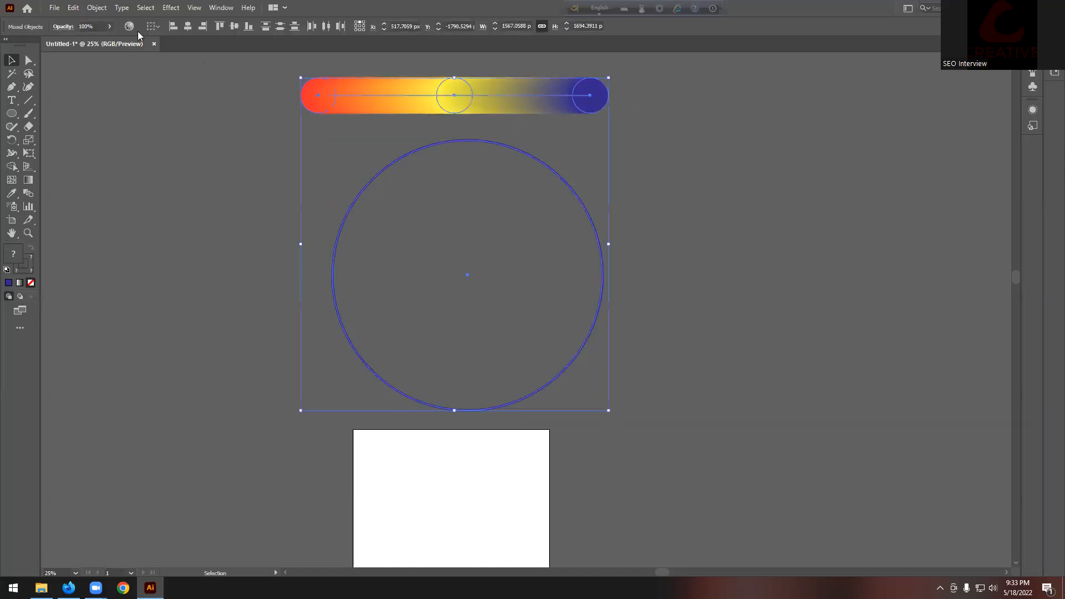
# Step: Apply Object > Blend > Replace Spine to wrap the blend around the circle, then reselect the arc
pyautogui.click(99, 9)
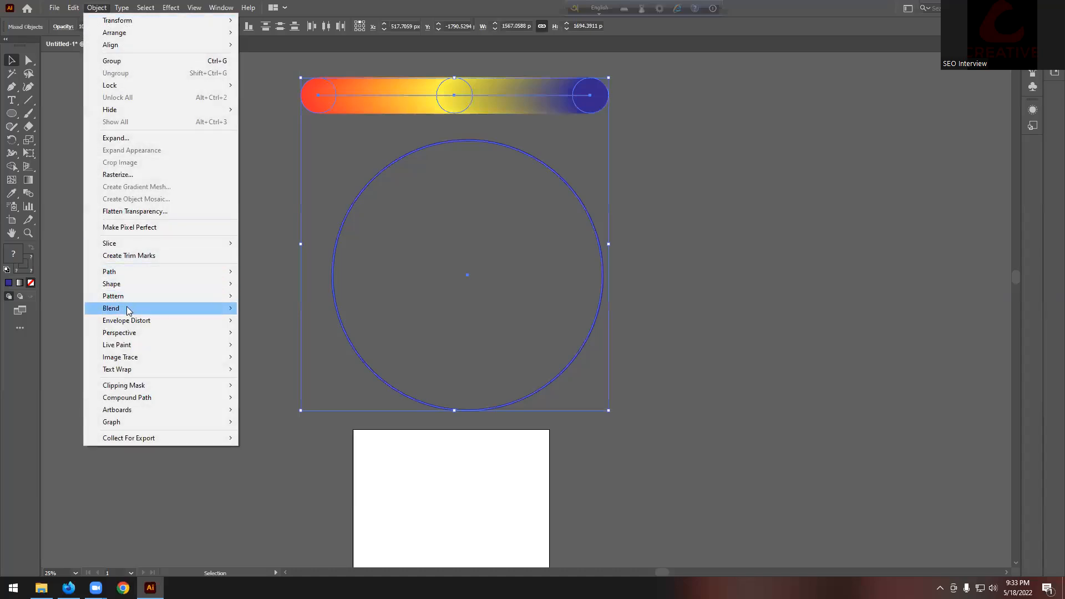
pyautogui.moveTo(228, 308)
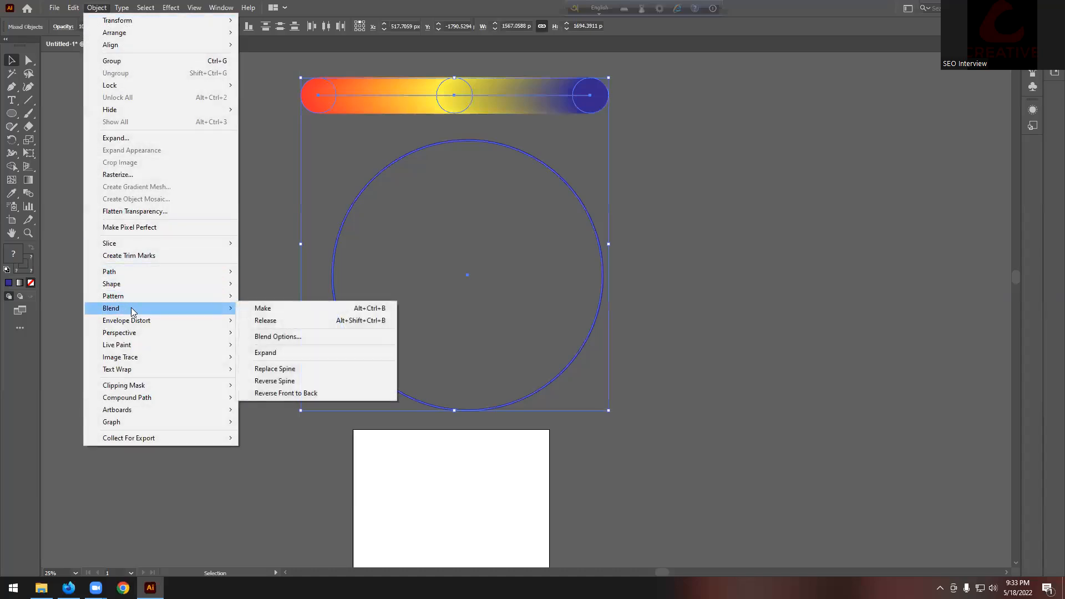
pyautogui.click(296, 368)
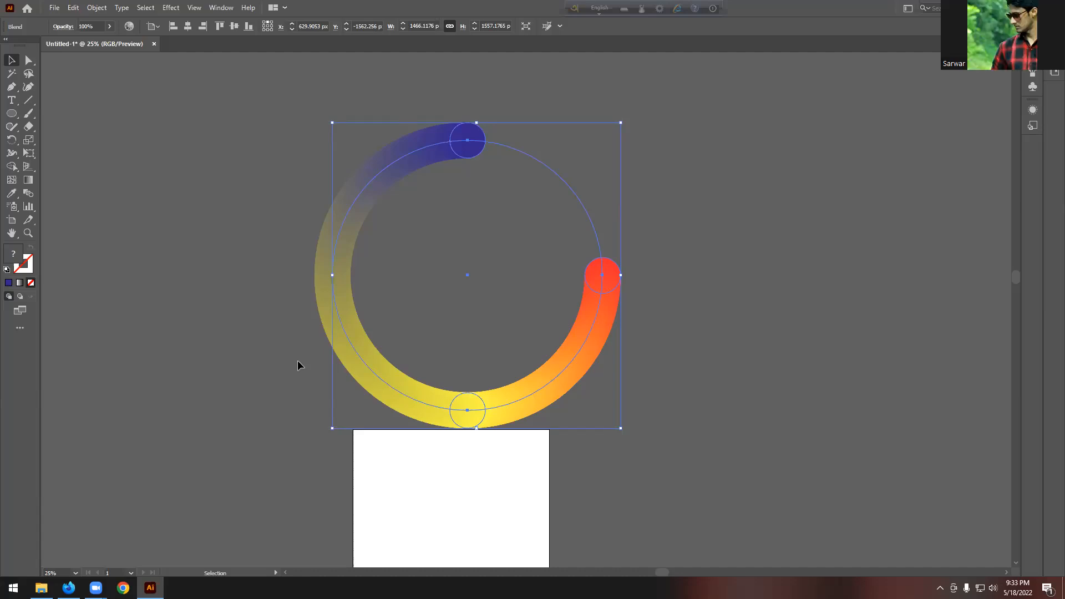
pyautogui.click(638, 217)
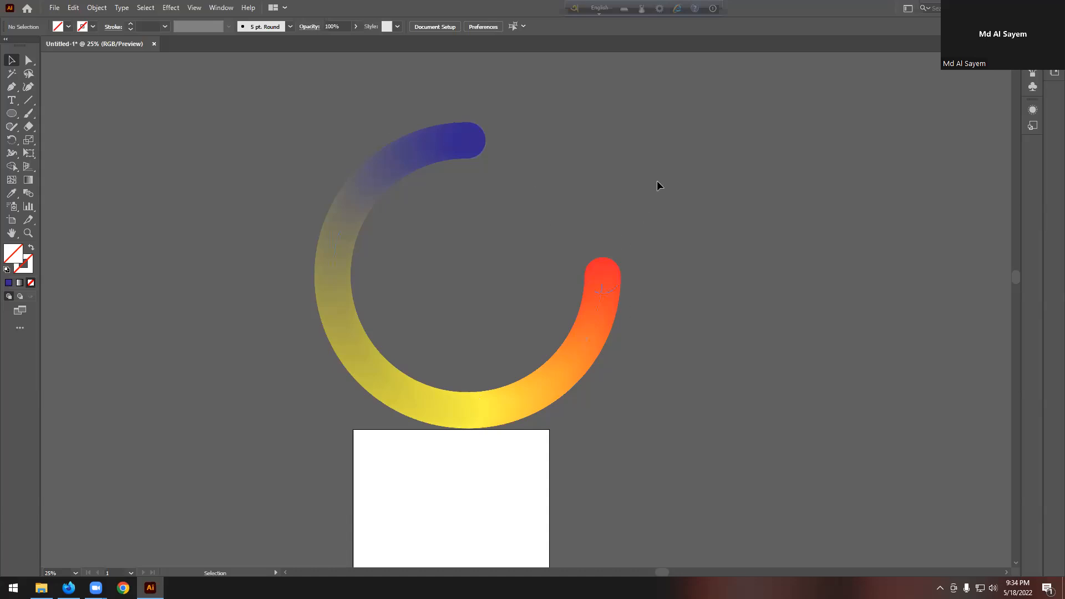
pyautogui.click(441, 141)
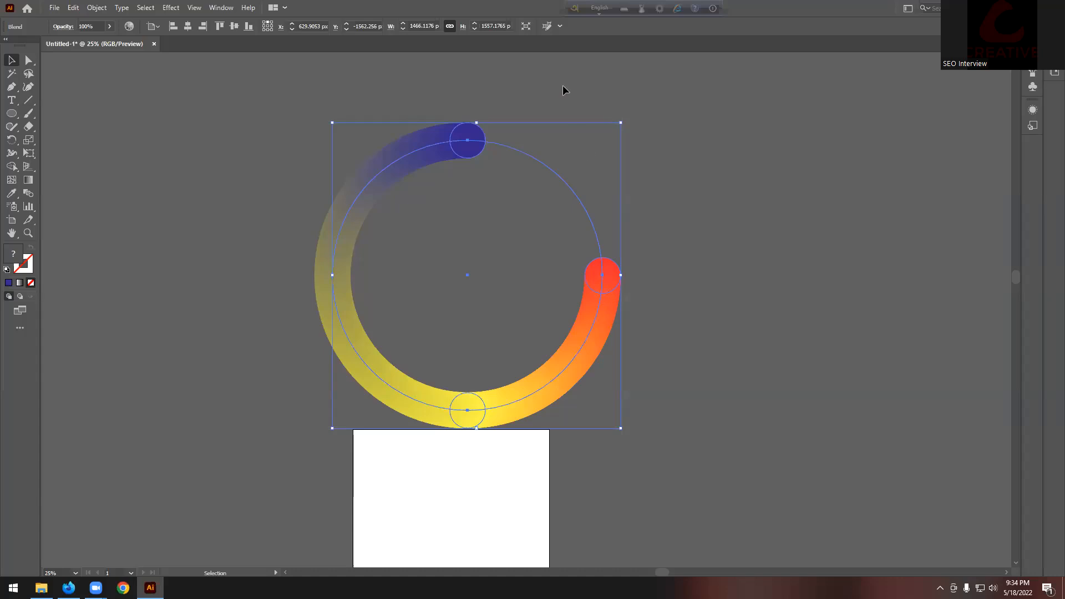
# Step: With Direct Selection, cut the circular spine at its top anchor, then remove that cut
pyautogui.click(28, 61)
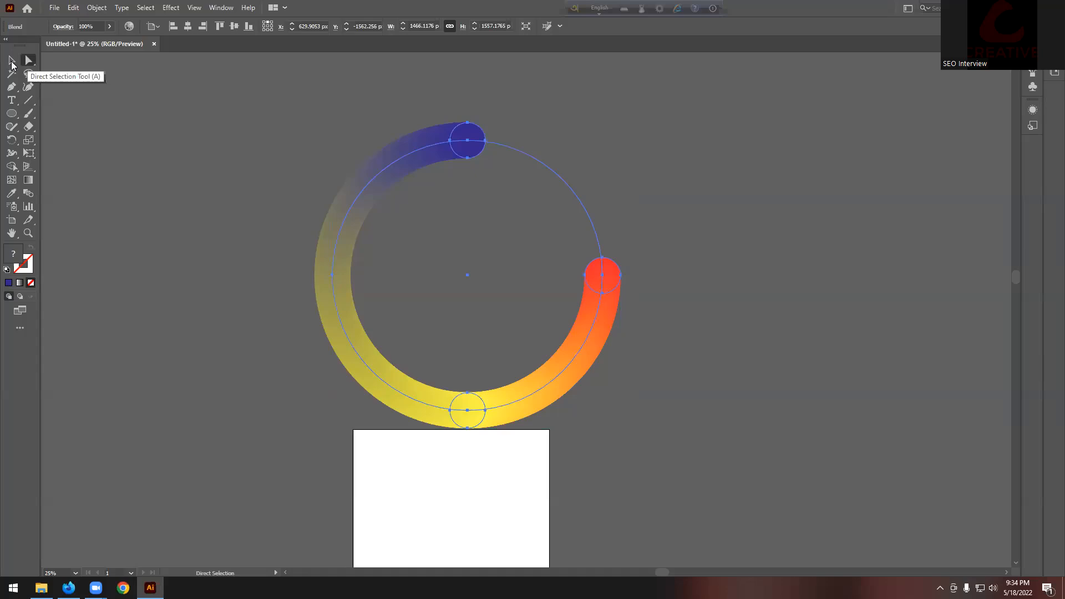
pyautogui.click(12, 62)
pyautogui.click(29, 60)
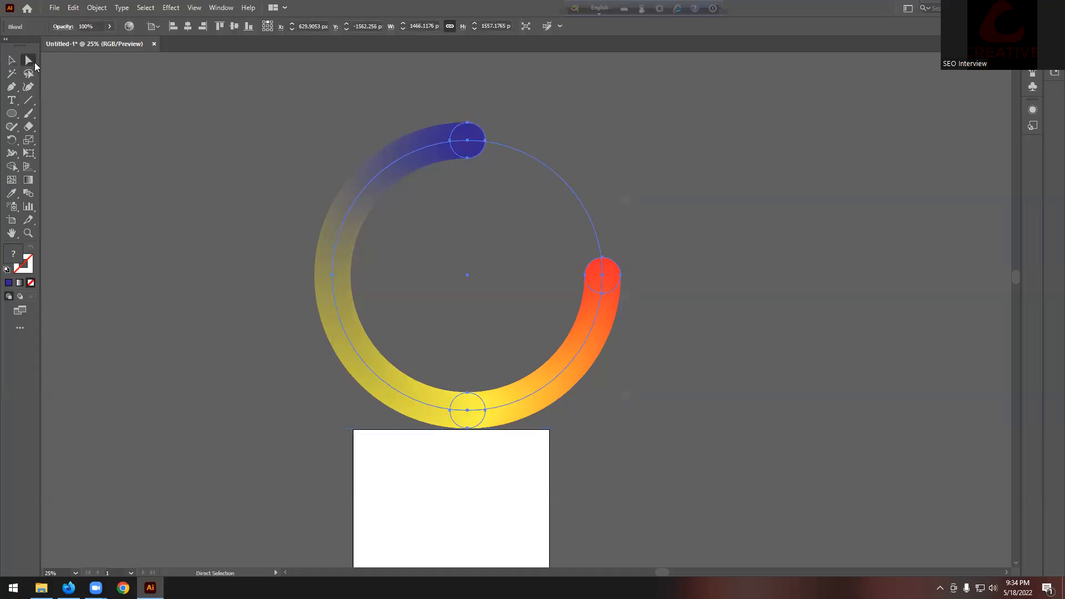
pyautogui.click(469, 143)
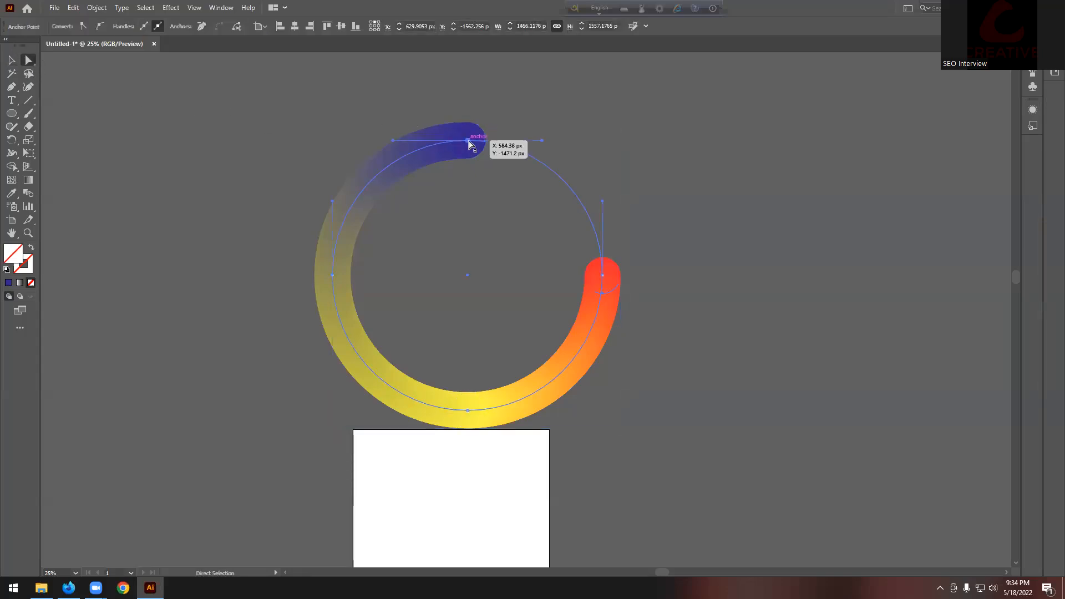
pyautogui.click(237, 27)
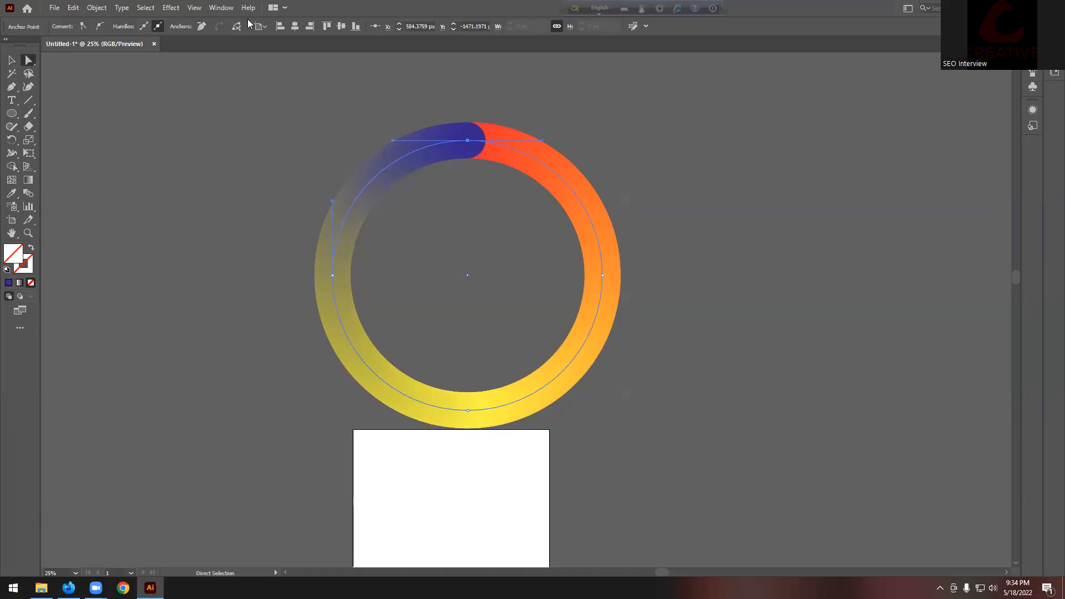
pyautogui.press('Delete')
# Step: Reselect the blend arc and cut its spine at the right-hand anchor point
pyautogui.click(11, 60)
pyautogui.click(122, 99)
pyautogui.moveTo(122, 98); pyautogui.dragTo(505, 210)
pyautogui.click(30, 61)
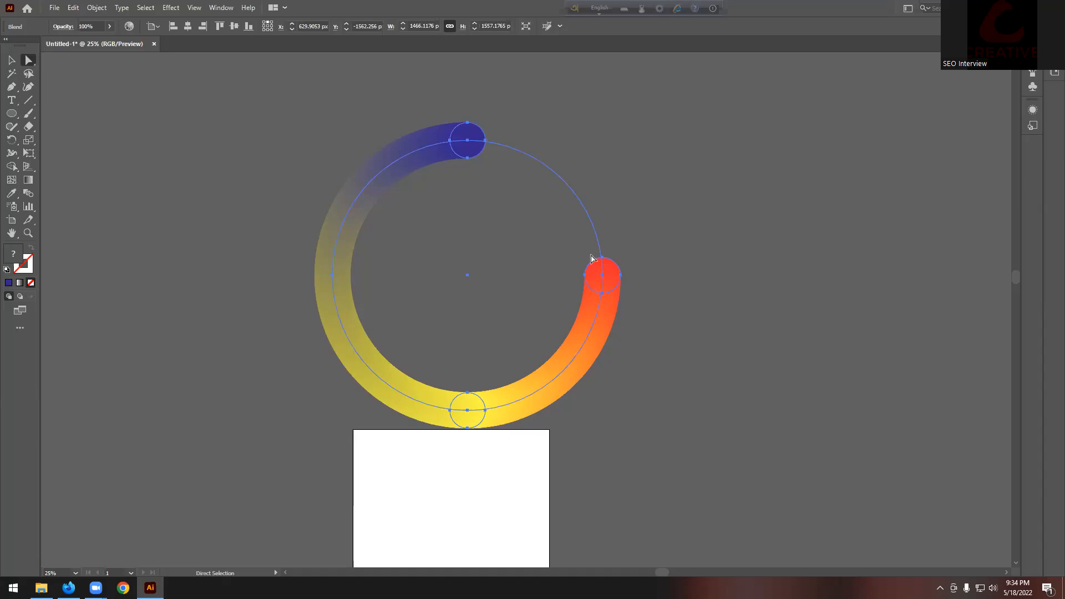
pyautogui.click(603, 276)
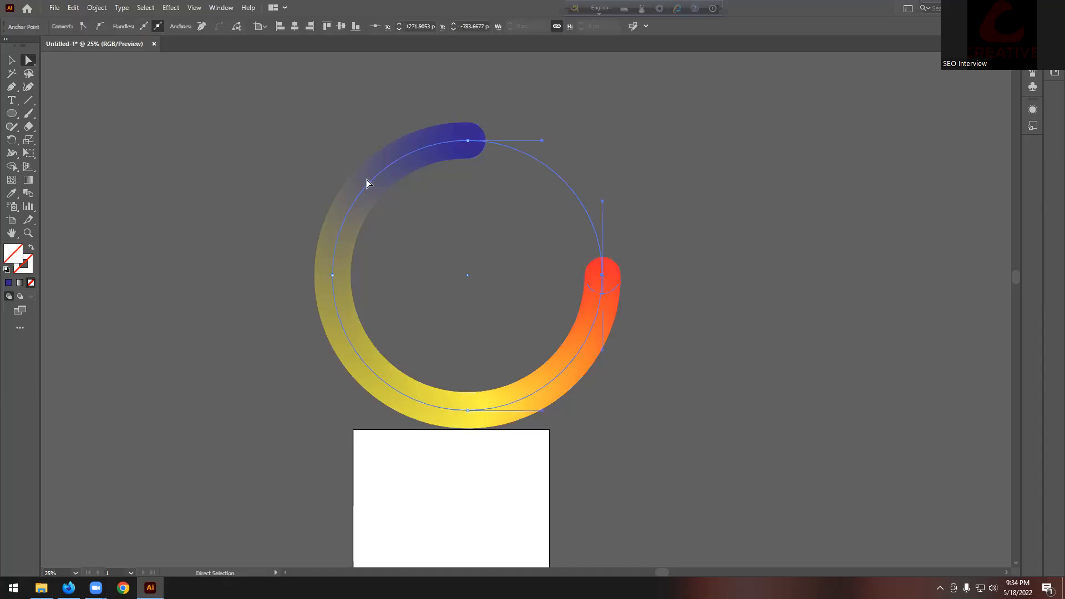
pyautogui.click(239, 27)
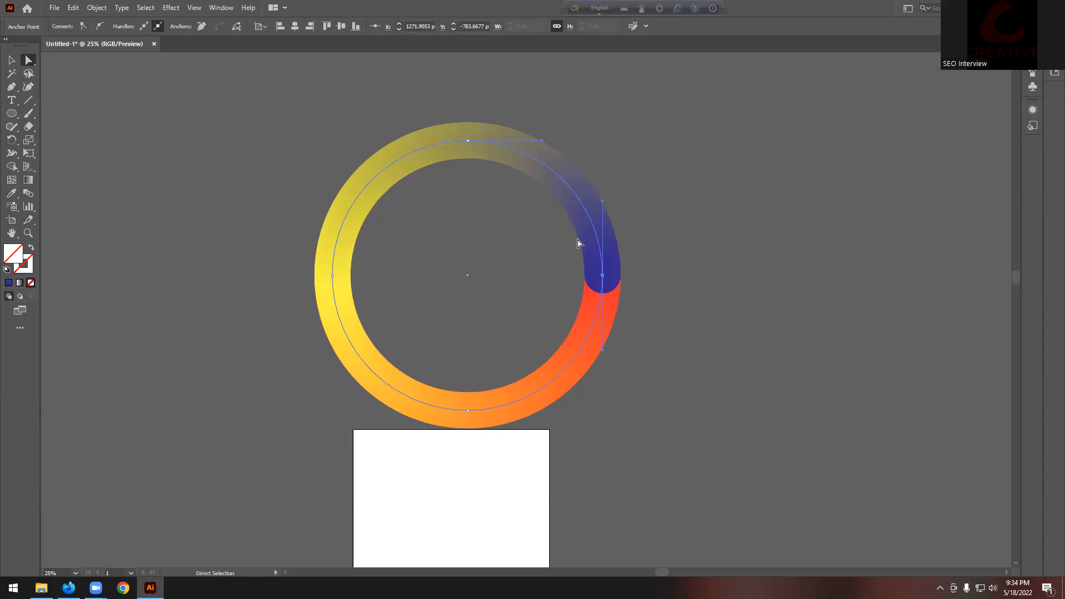
# Step: Deselect the finished gradient ring and scroll the view to review it
pyautogui.click(12, 60)
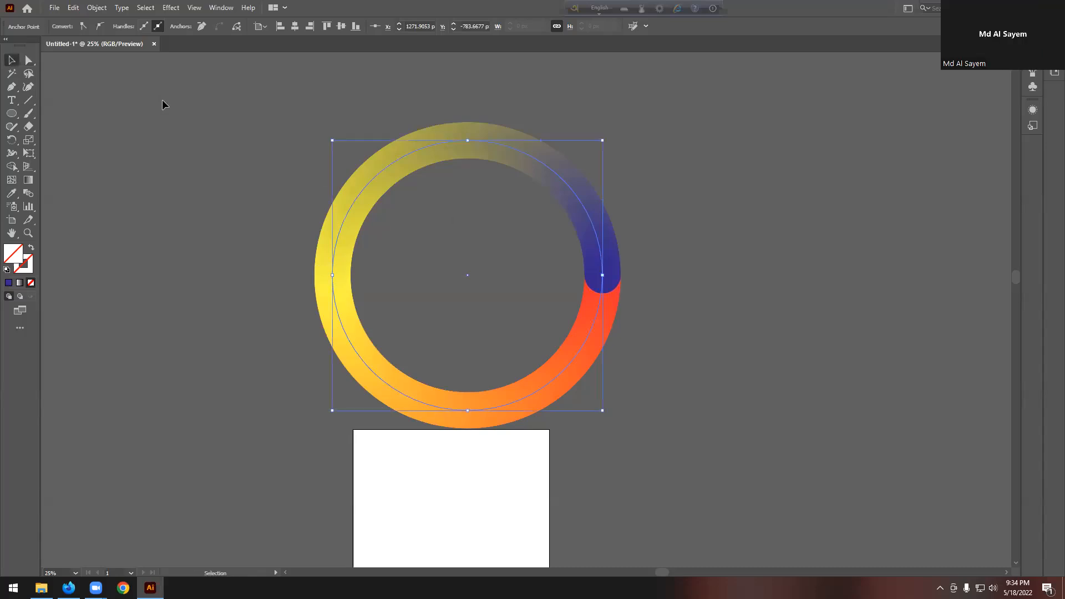
pyautogui.click(673, 148)
pyautogui.scroll(-2, 673, 148)
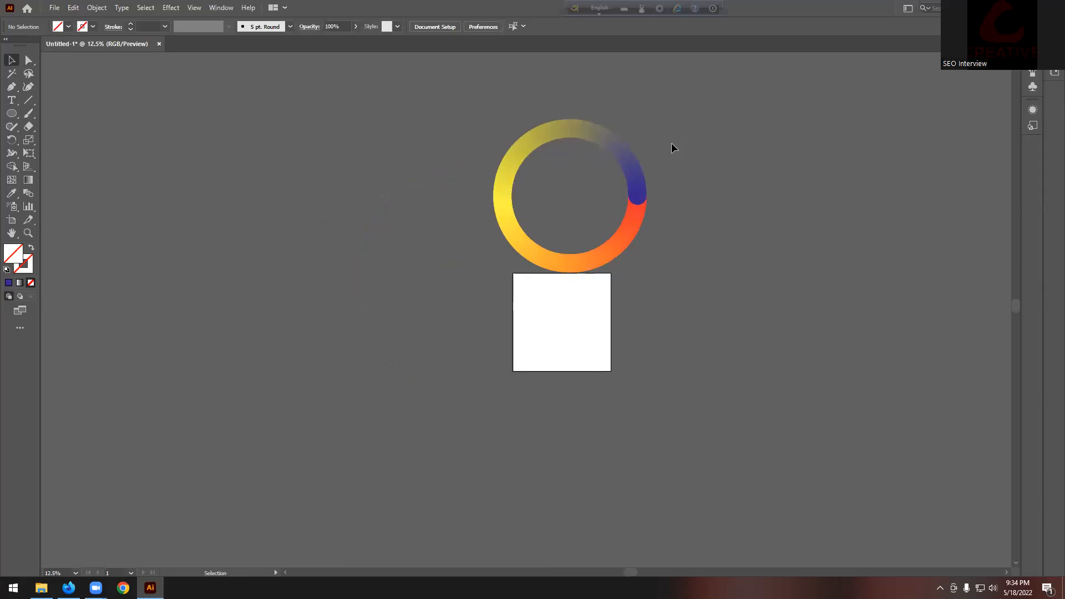
pyautogui.scroll(1, 595, 202)
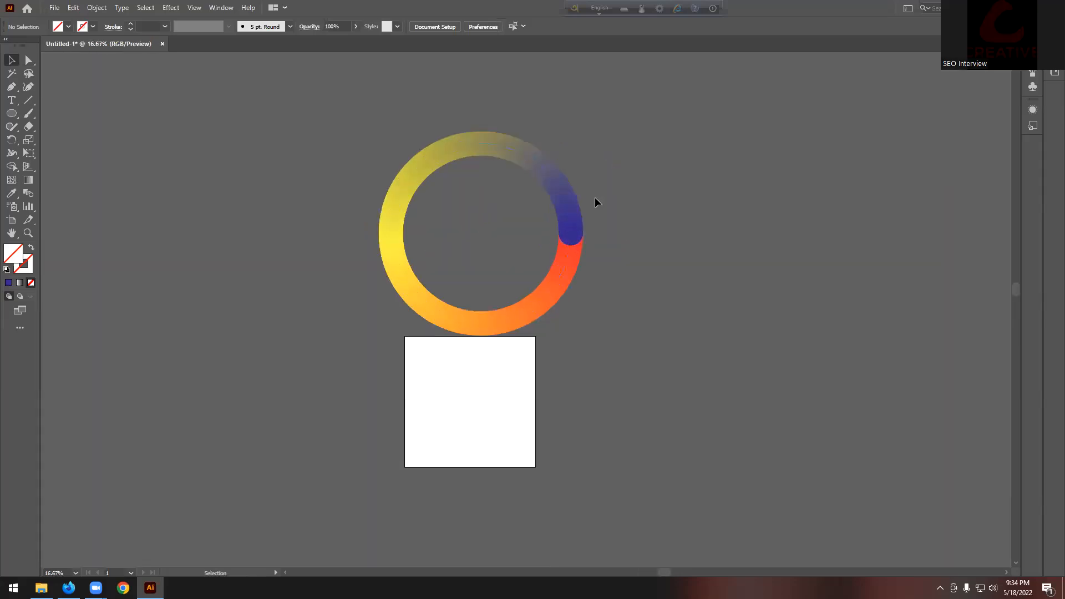
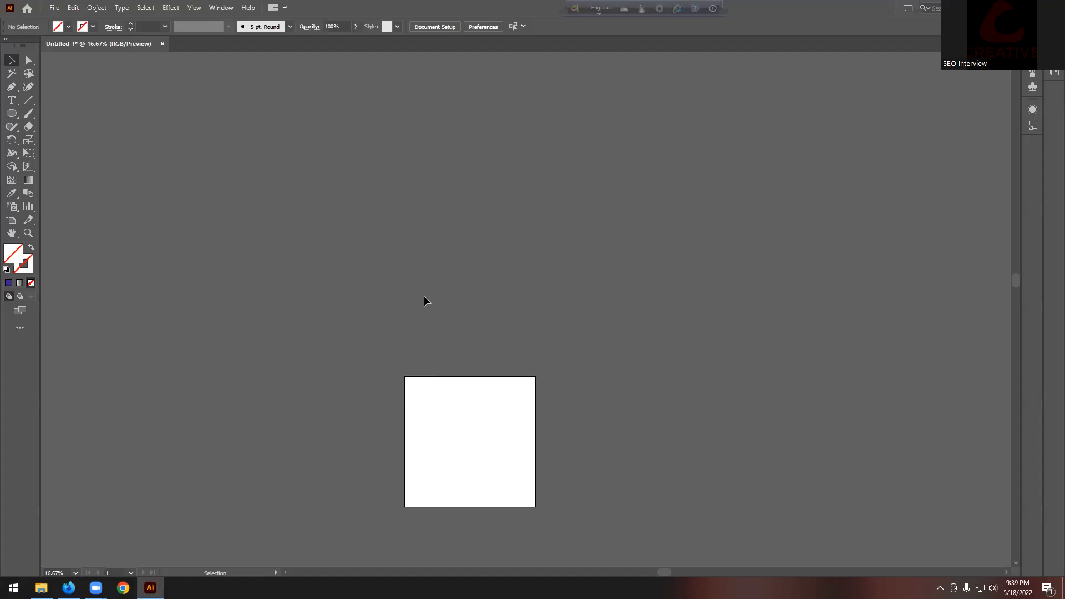
# Step: Choose the Ellipse tool to start drawing circles
pyautogui.click(13, 114)
# Step: Draw a circle and fill it with the yellow-orange gradient swatch
pyautogui.moveTo(214, 158); pyautogui.dragTo(251, 195)
pyautogui.click(14, 61)
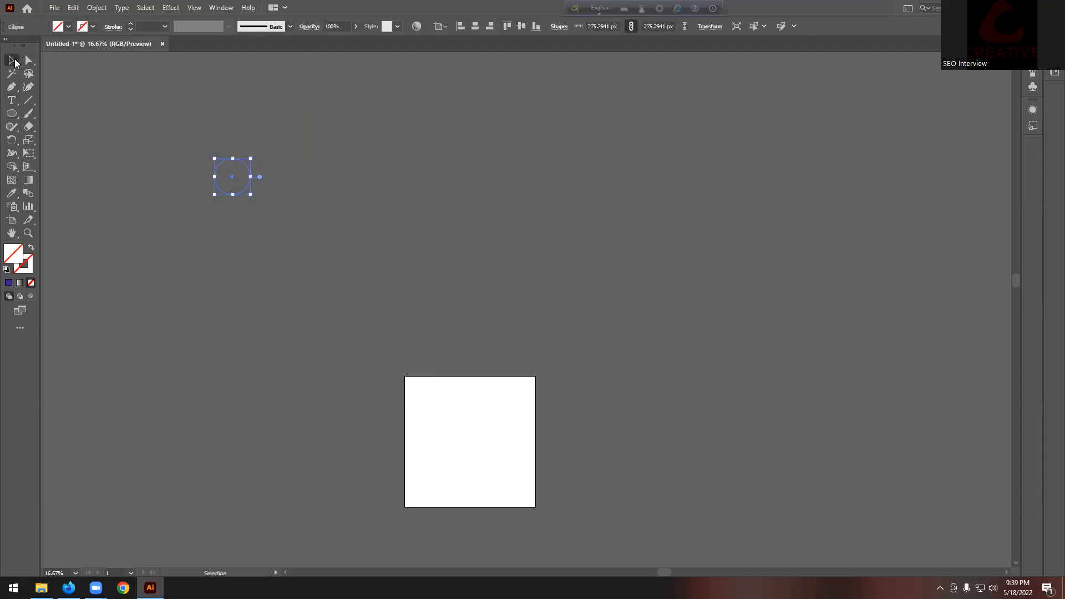
pyautogui.click(65, 28)
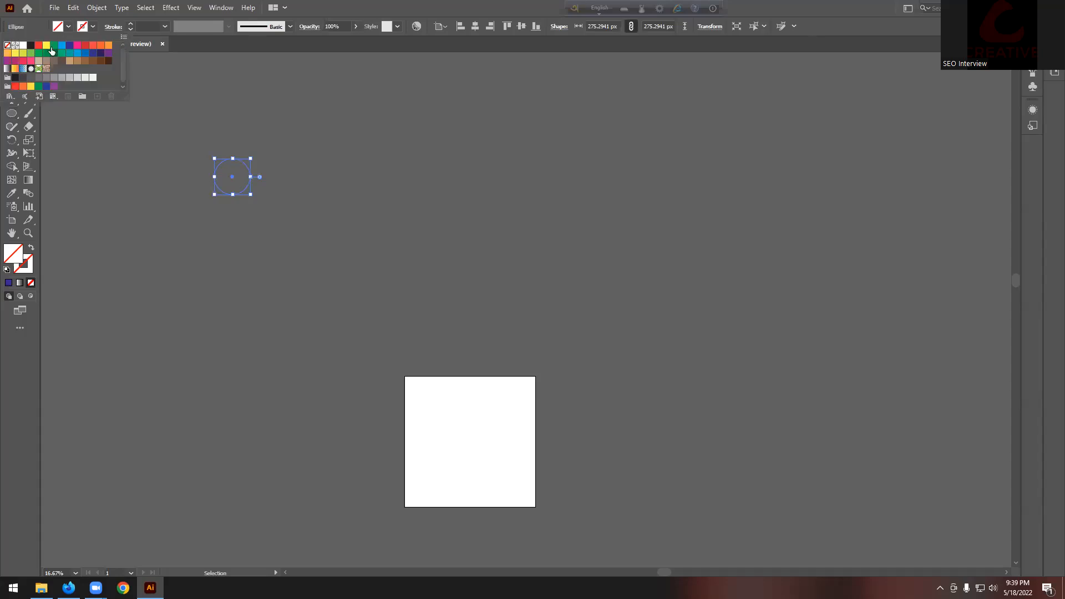
pyautogui.click(15, 69)
pyautogui.click(106, 108)
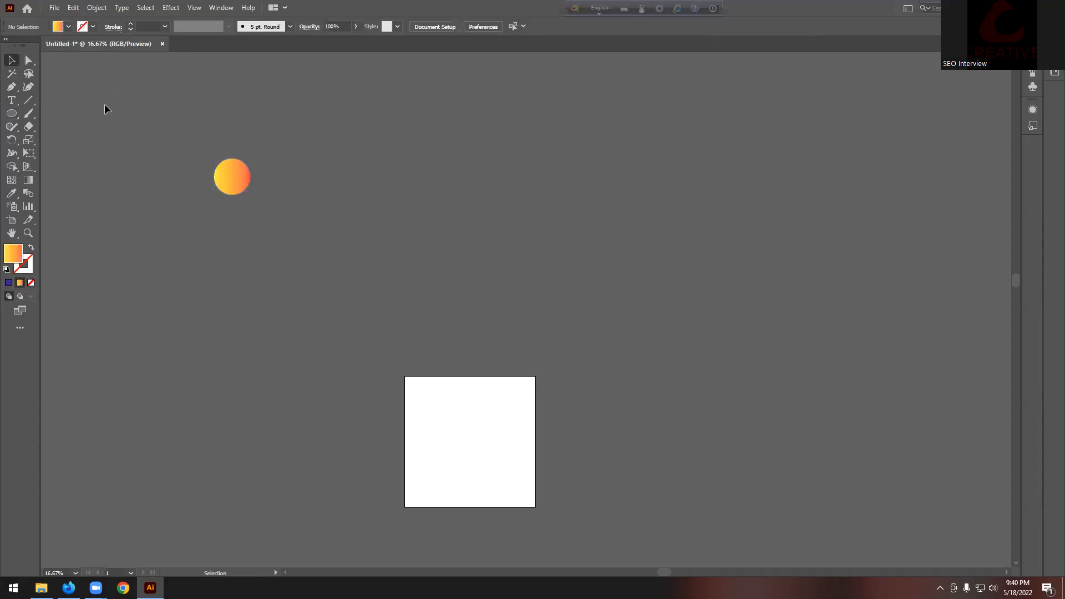
# Step: Shrink the circle to about 106 px and enlarge a copy to its right
pyautogui.click(242, 182)
pyautogui.moveTo(251, 179); pyautogui.dragTo(859, 203)
pyautogui.scroll(4, 228, 172)
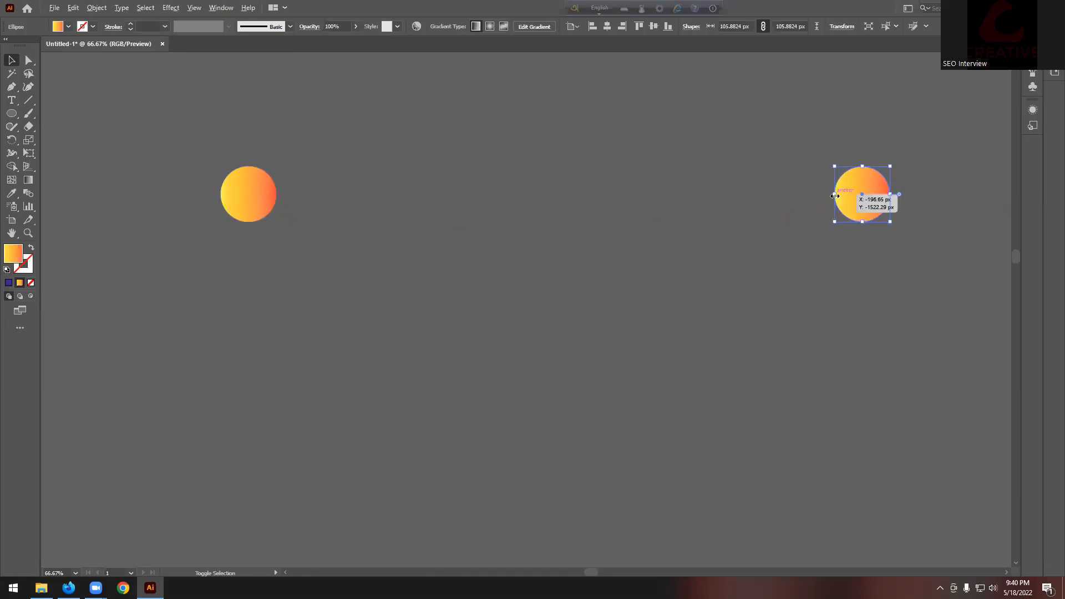
pyautogui.moveTo(836, 196); pyautogui.dragTo(793, 195)
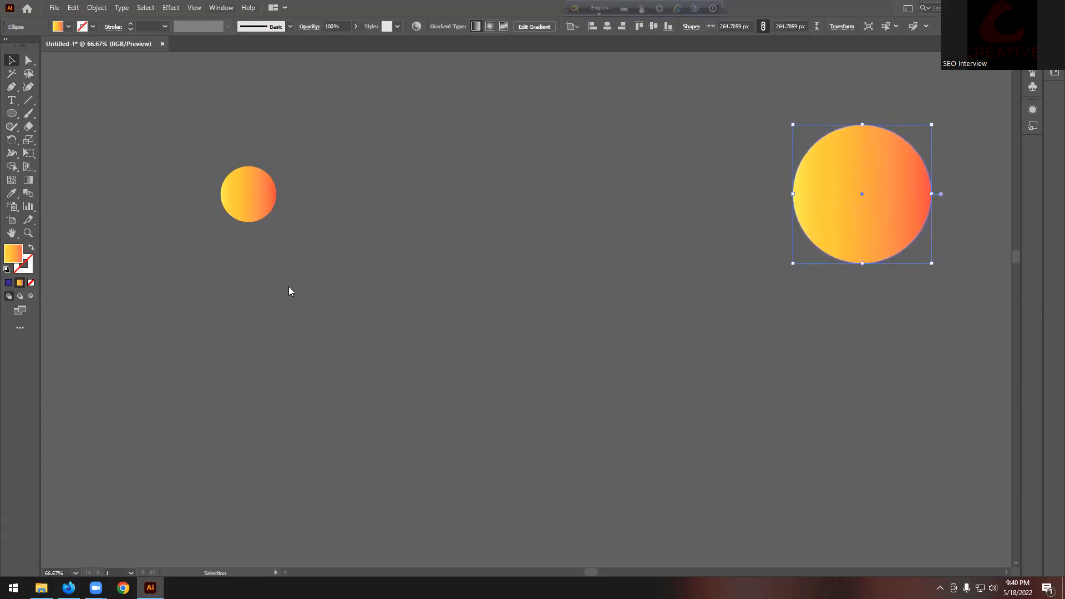
# Step: Reverse the large circle's gradient in the Gradient panel, then select both circles
pyautogui.hotkey('alt', 'w')
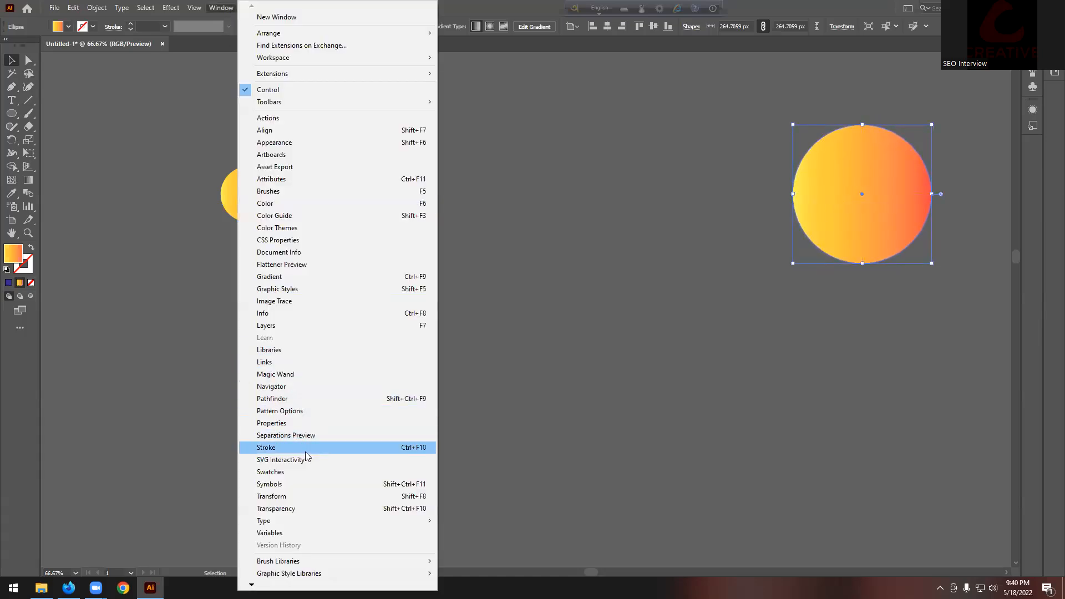
pyautogui.click(275, 281)
pyautogui.click(84, 223)
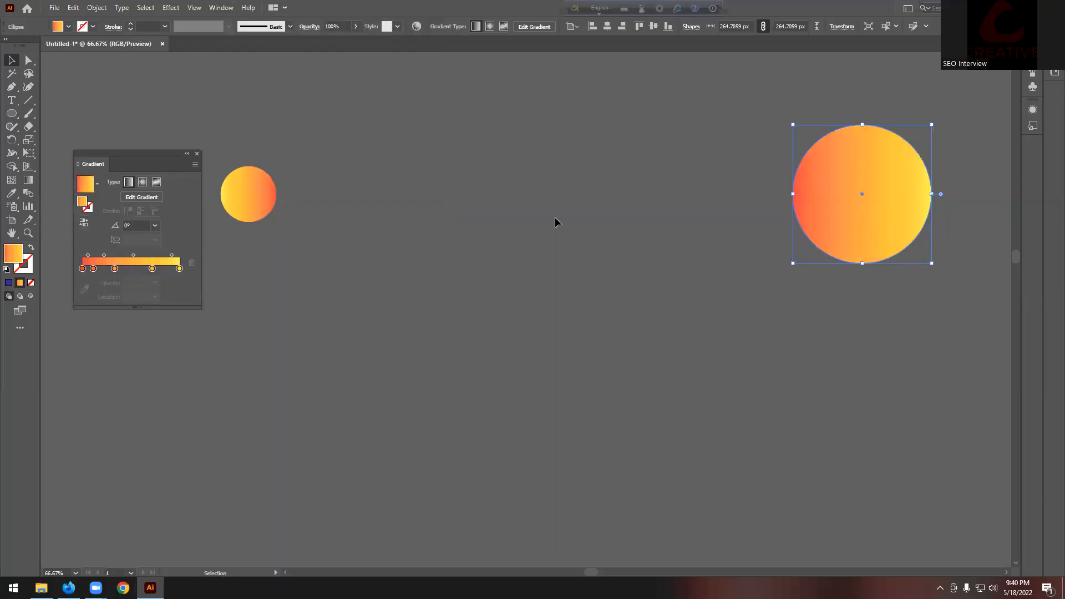
pyautogui.click(435, 240)
pyautogui.scroll(-1, 435, 240)
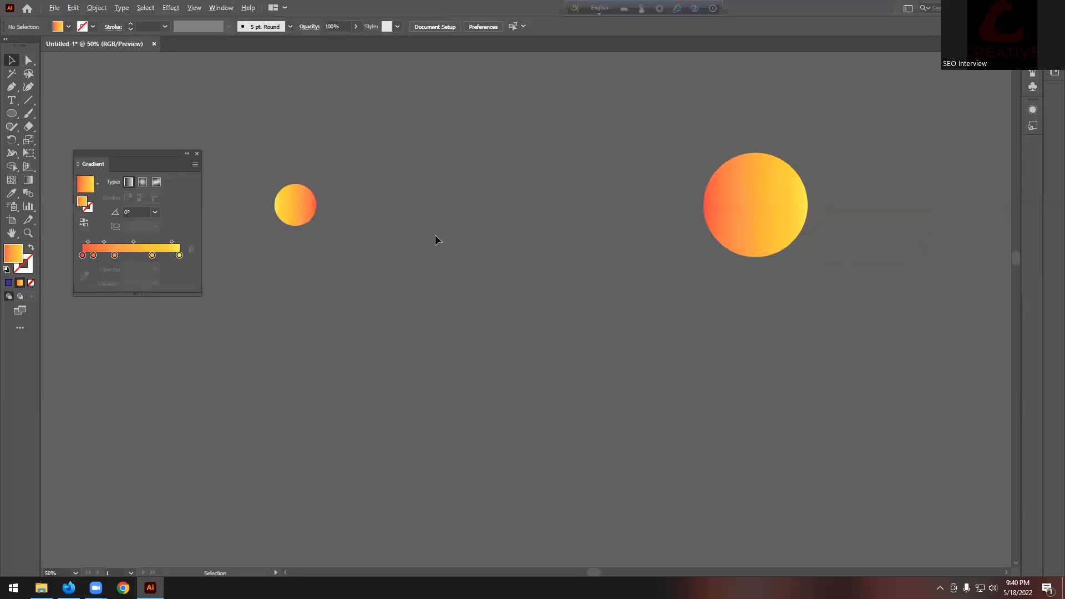
pyautogui.click(198, 153)
pyautogui.scroll(-1, 197, 169)
pyautogui.moveTo(198, 170); pyautogui.dragTo(501, 238)
pyautogui.click(96, 8)
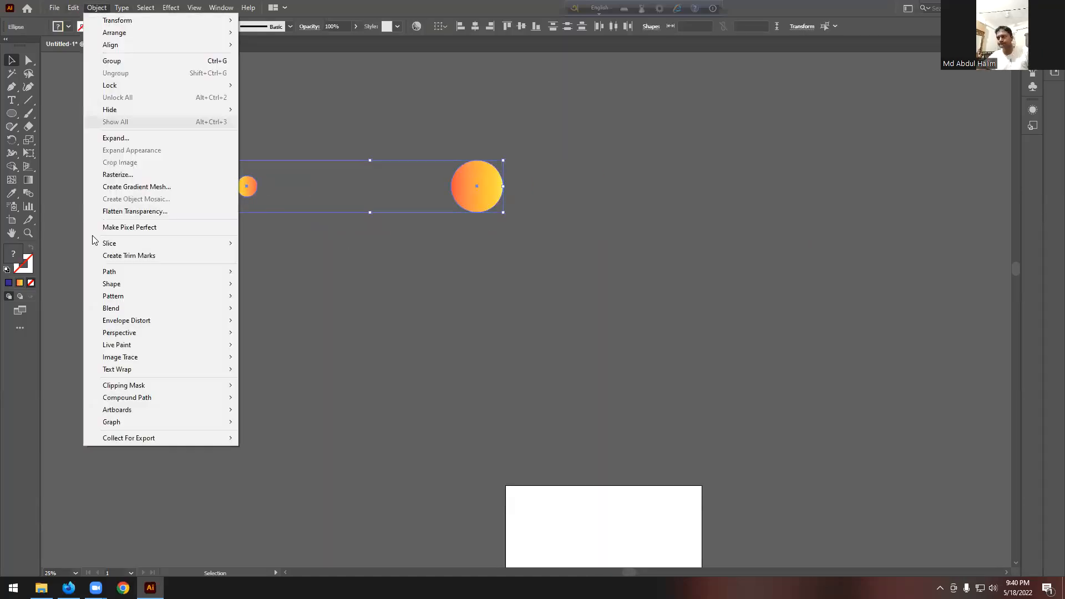
# Step: Blend the two circles and set Blend Options to 25 specified steps
pyautogui.moveTo(131, 309)
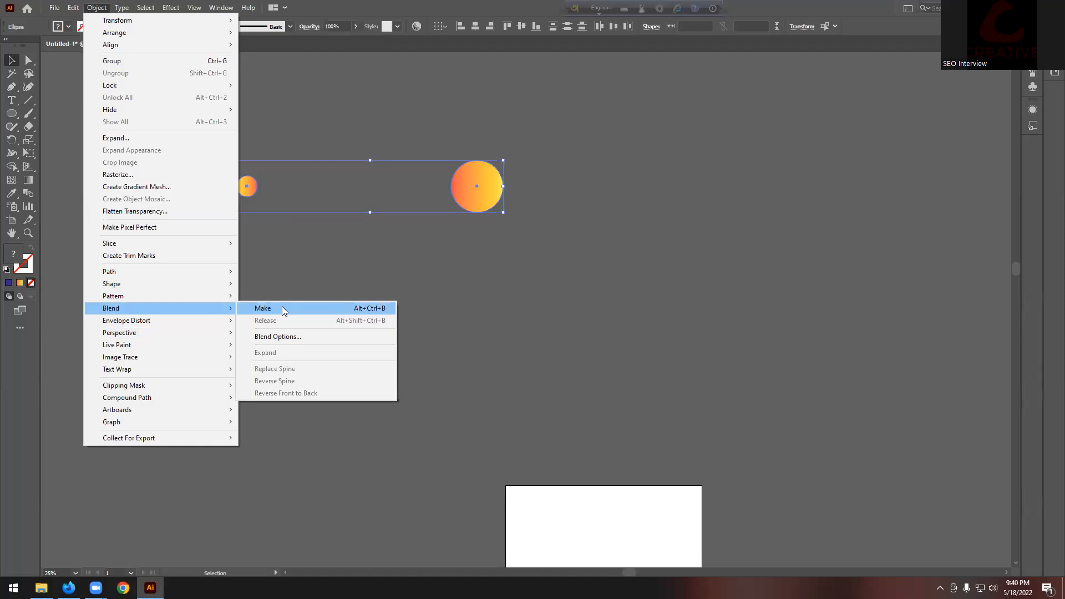
pyautogui.click(281, 308)
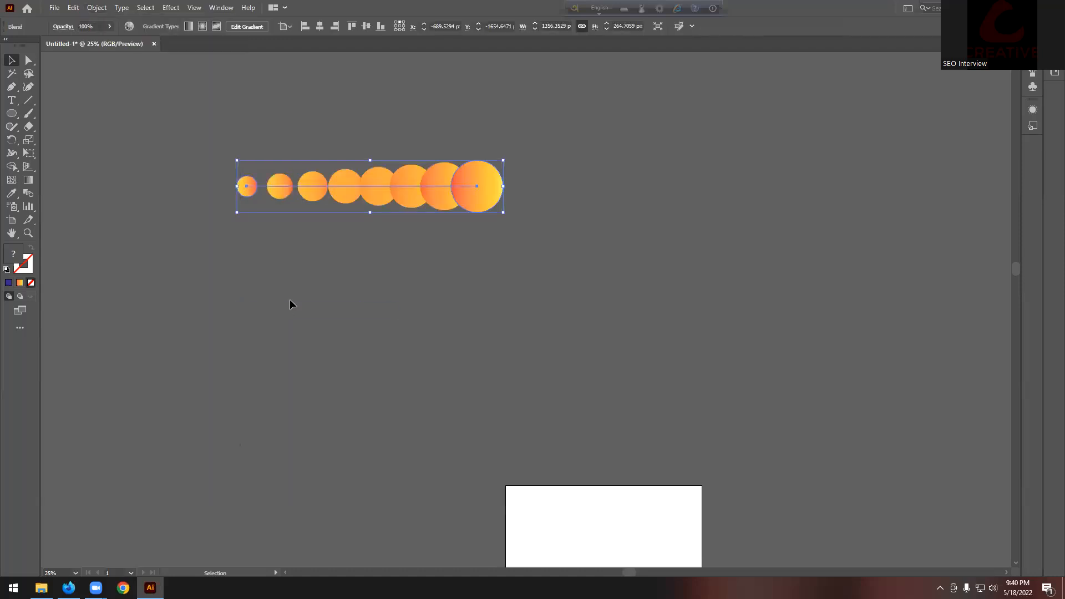
pyautogui.click(92, 8)
pyautogui.moveTo(138, 308)
pyautogui.click(293, 337)
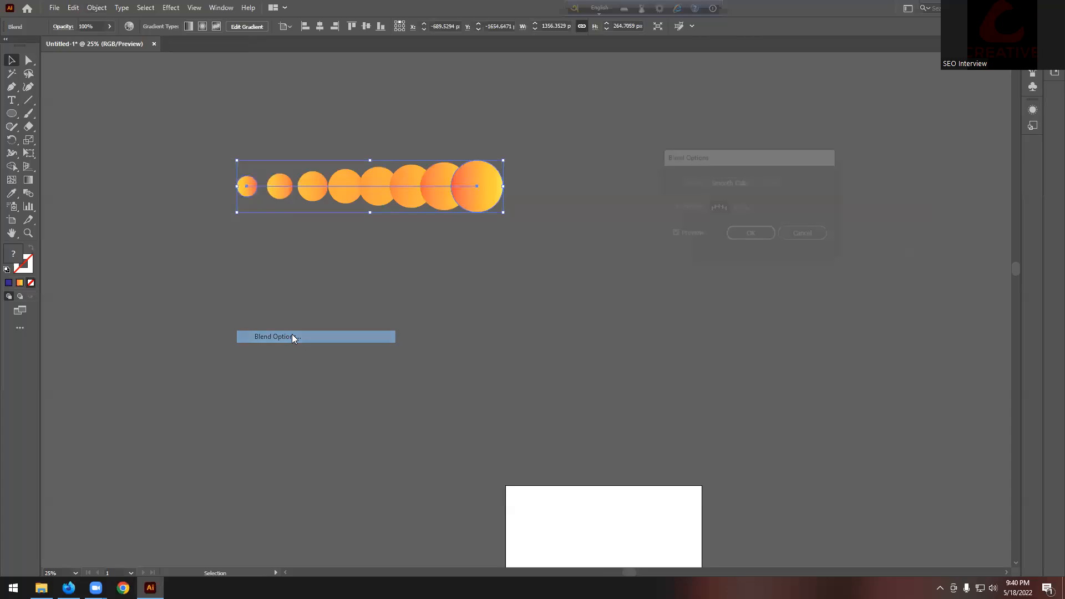
pyautogui.click(761, 184)
pyautogui.click(764, 206)
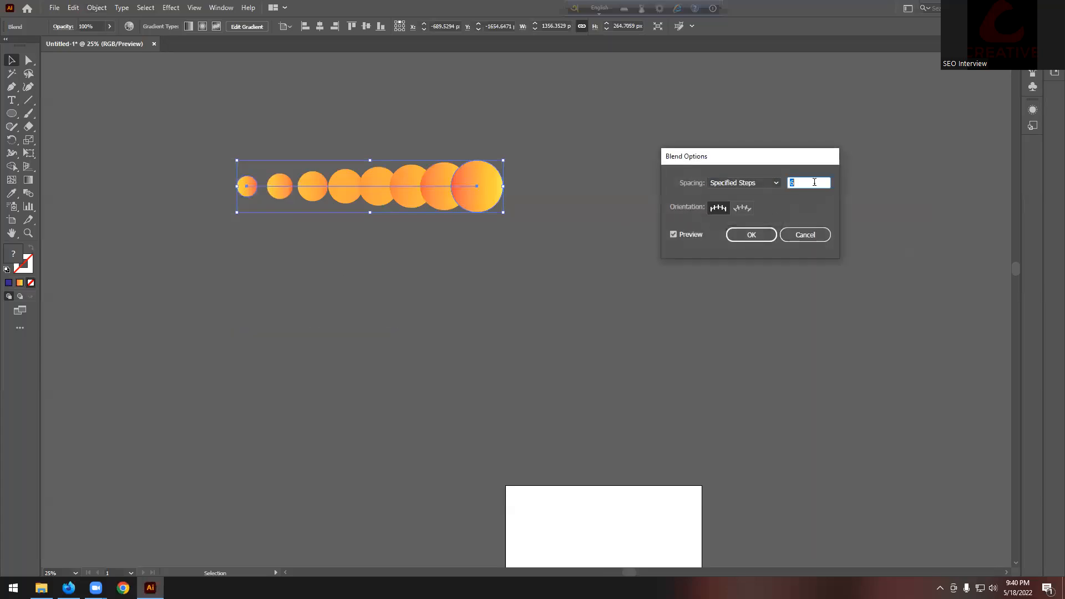
pyautogui.write('25')
pyautogui.press('Return')
# Step: Raise the blend to 500 specified steps for a smooth streak
pyautogui.click(97, 7)
pyautogui.moveTo(222, 308)
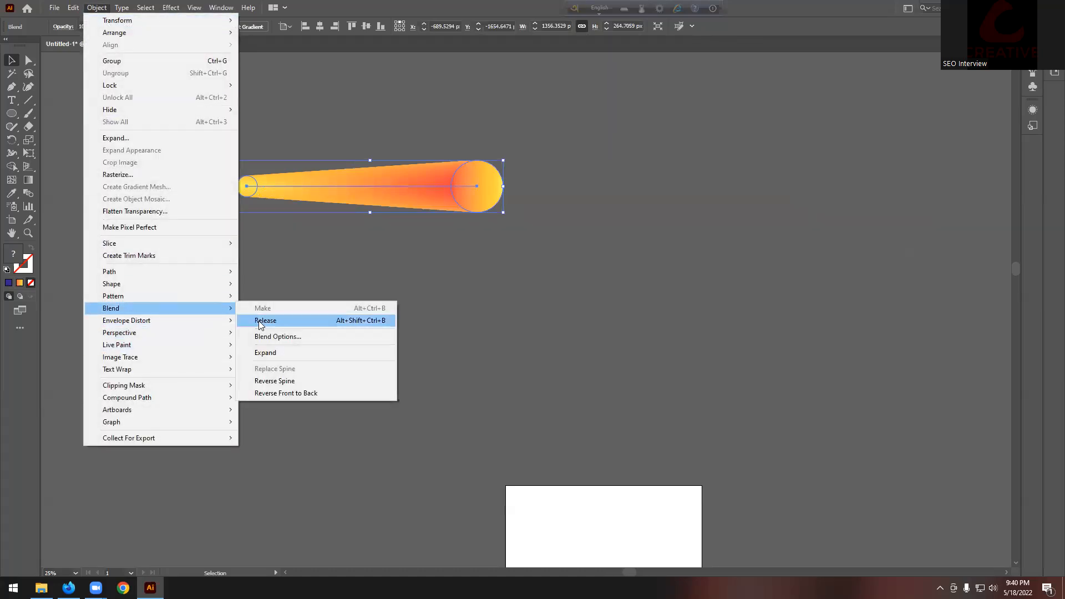
pyautogui.click(266, 336)
pyautogui.write('5')
pyautogui.press('Return')
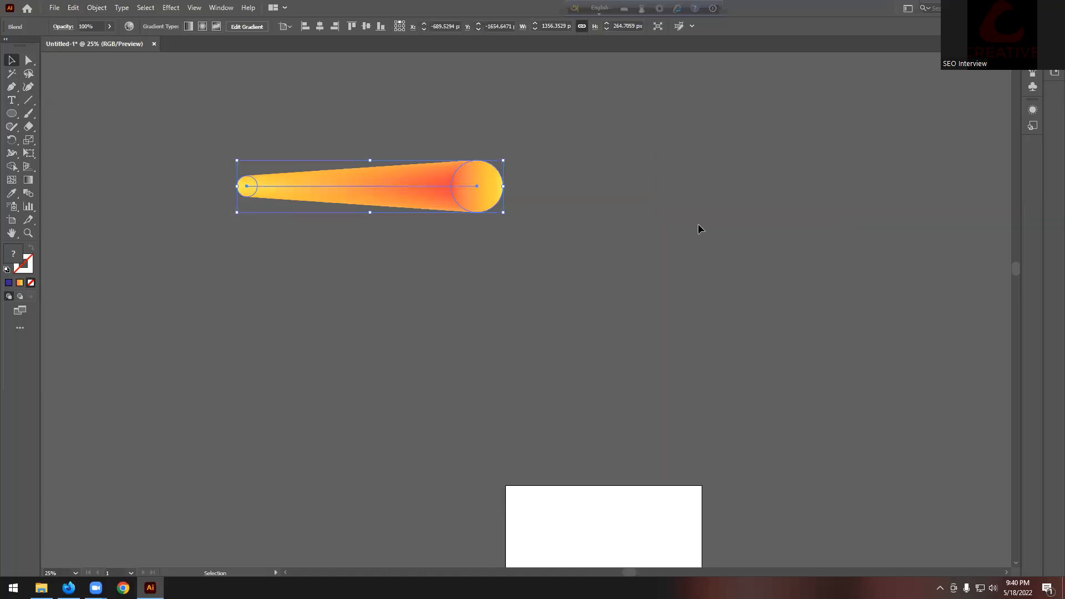
pyautogui.click(630, 211)
pyautogui.scroll(-2, 327, 191)
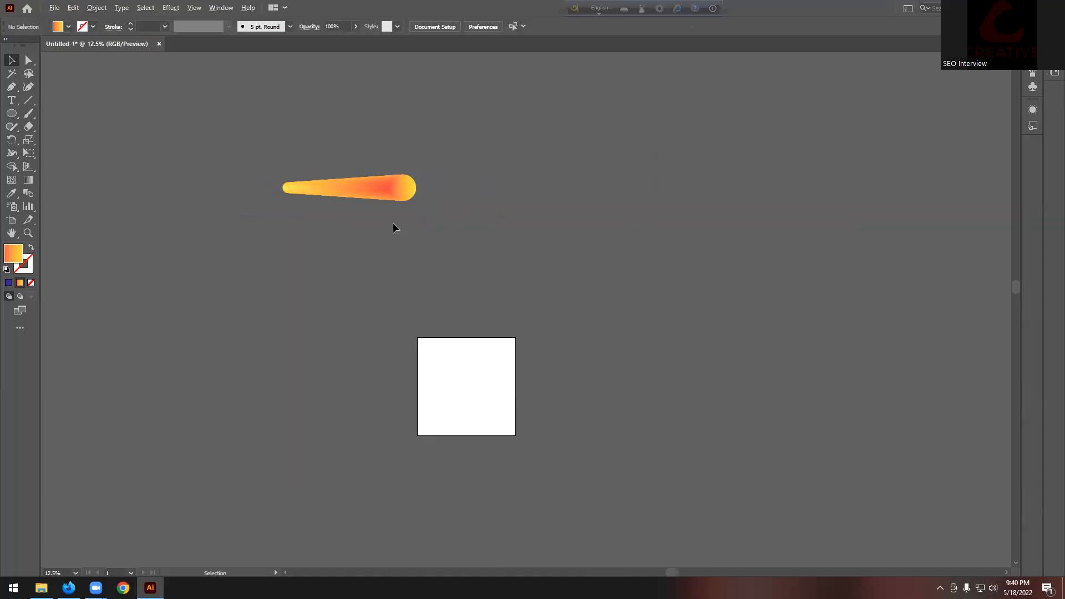
# Step: Move the gradient streak to the right, away from the artboard
pyautogui.scroll(2, 393, 222)
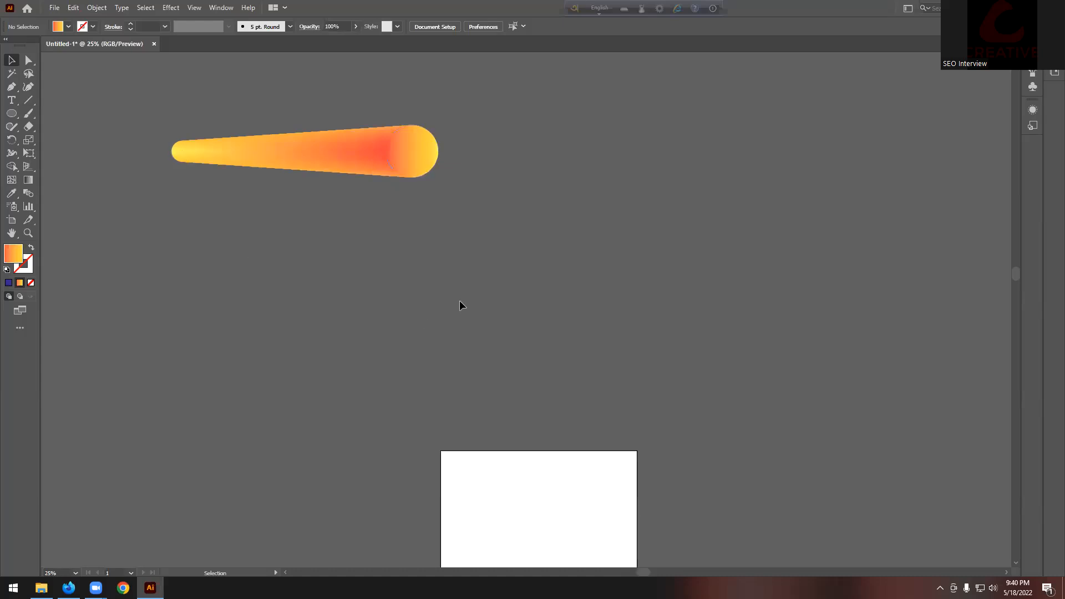
pyautogui.scroll(-2, 460, 301)
pyautogui.scroll(-2, 459, 298)
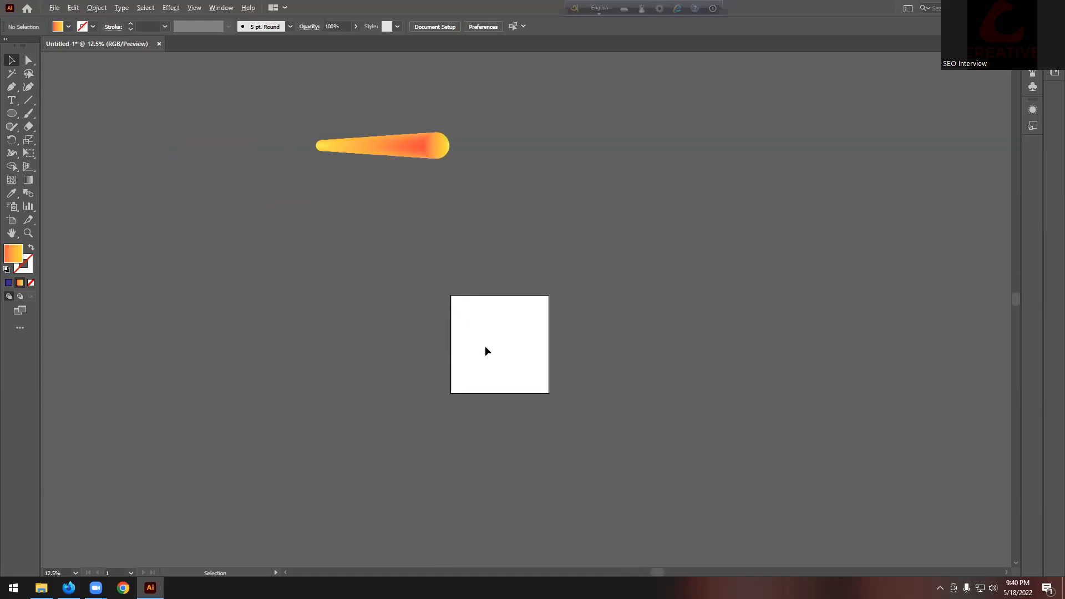
pyautogui.moveTo(413, 146); pyautogui.dragTo(521, 177)
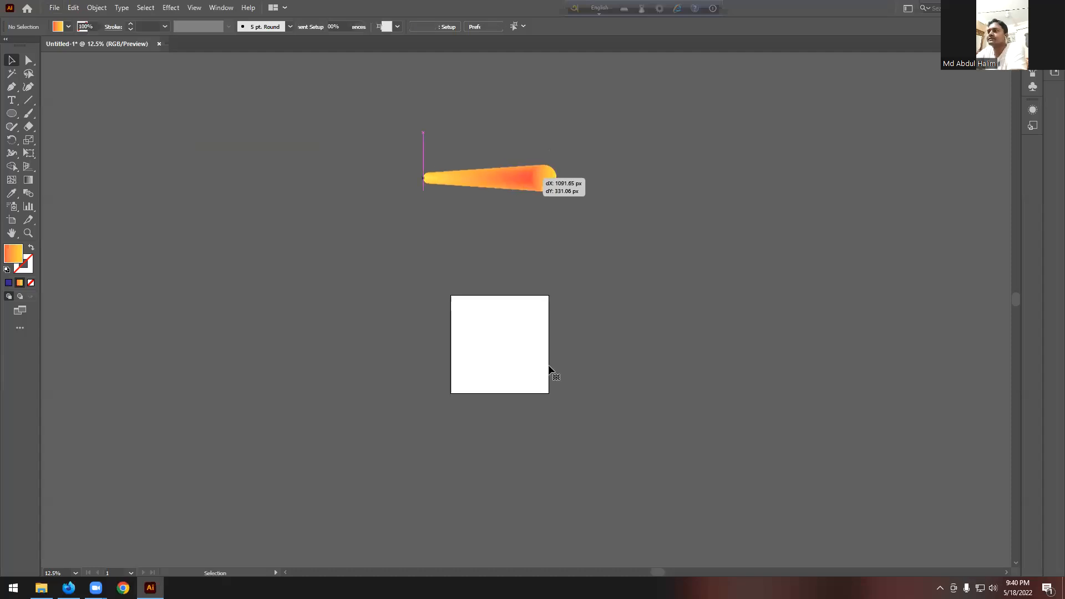
pyautogui.scroll(1, 539, 349)
pyautogui.scroll(-2, 537, 348)
pyautogui.scroll(2, 536, 338)
pyautogui.scroll(1, 522, 311)
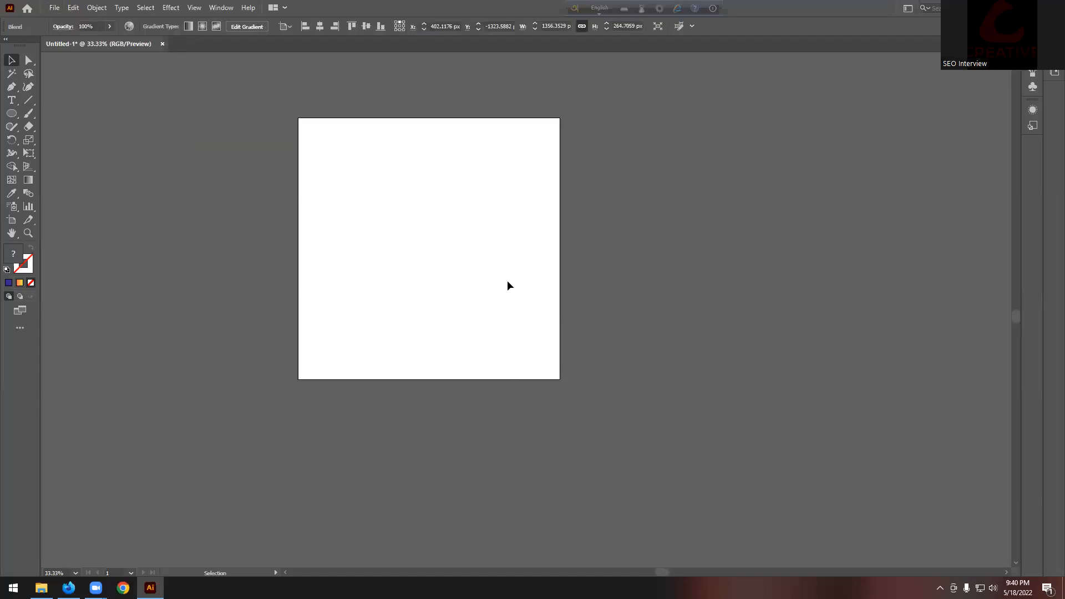
pyautogui.scroll(1, 508, 285)
pyautogui.scroll(1, 385, 328)
# Step: Show rulers with Ctrl+R and drag six vertical guides across the artboard
pyautogui.hotkey('ctrl', 'r')
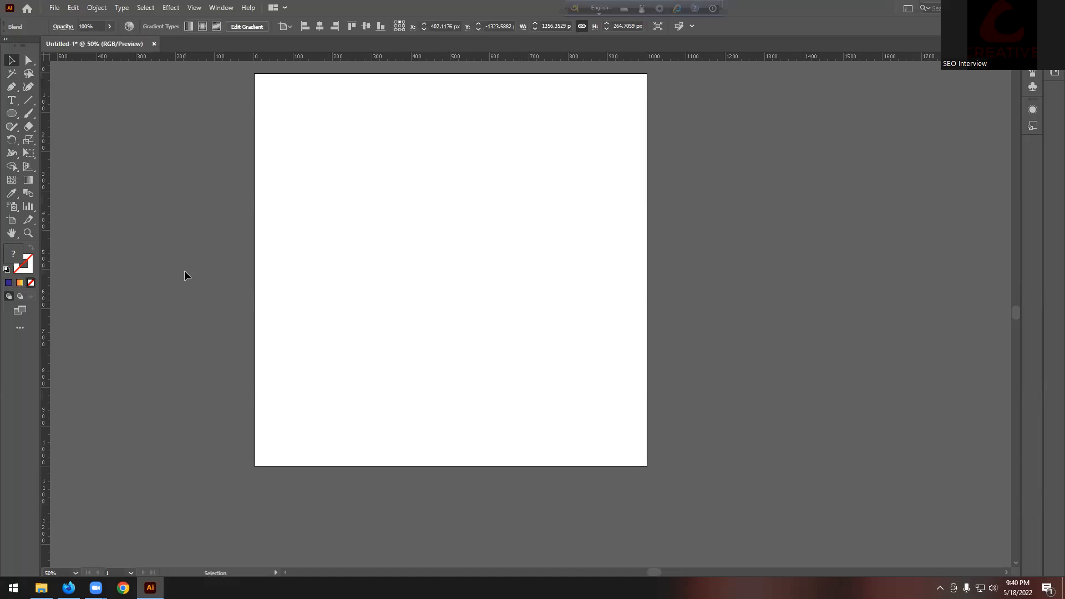
pyautogui.moveTo(187, 244); pyautogui.dragTo(276, 248)
pyautogui.moveTo(68, 245); pyautogui.dragTo(319, 251)
pyautogui.moveTo(48, 250); pyautogui.dragTo(378, 265)
pyautogui.moveTo(46, 225); pyautogui.dragTo(456, 245)
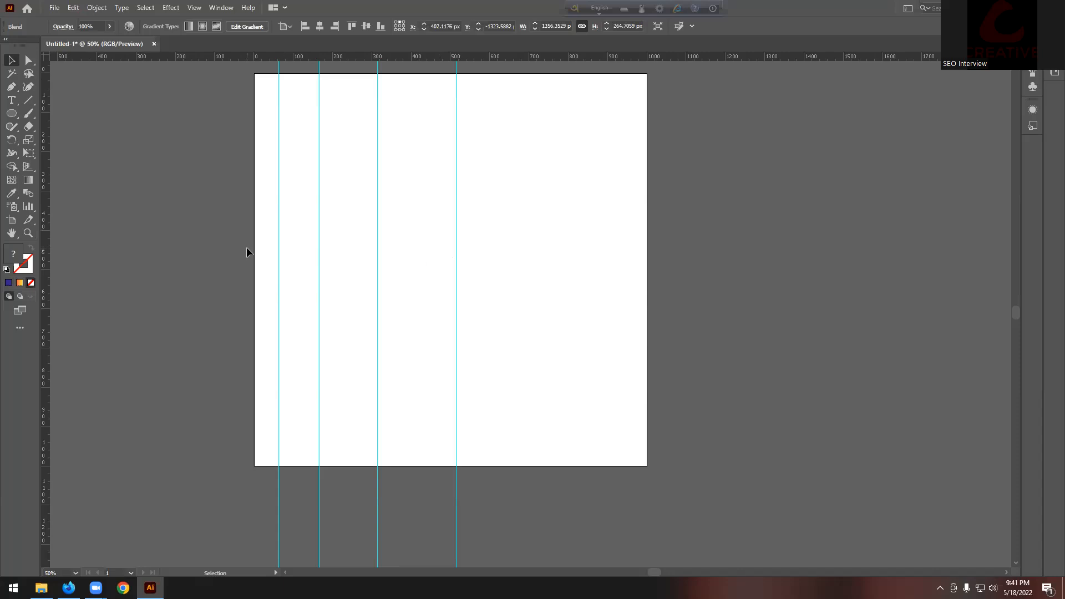
pyautogui.moveTo(259, 228); pyautogui.dragTo(552, 228)
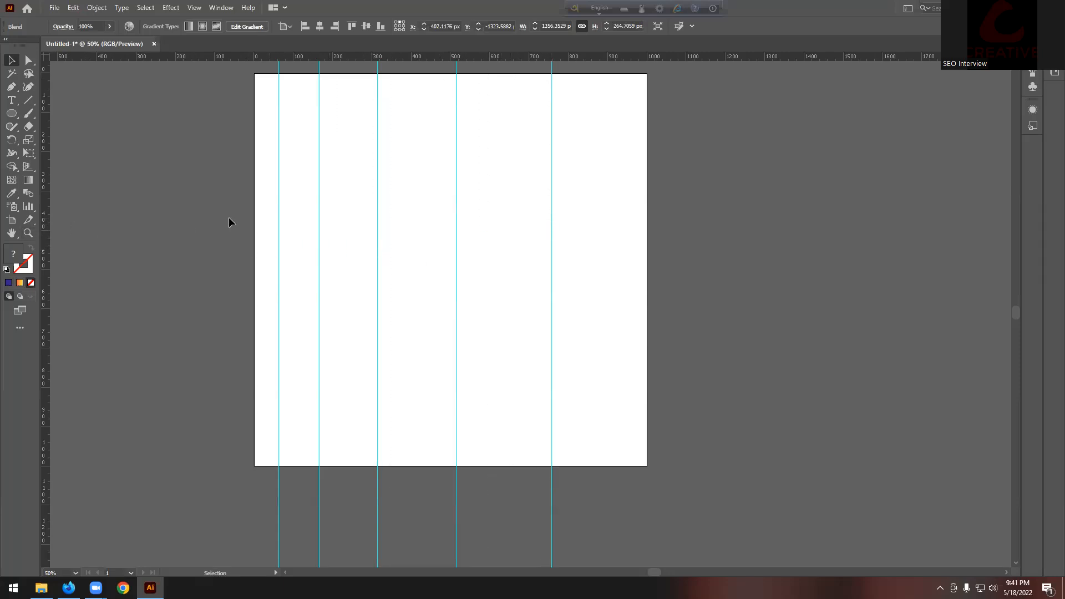
pyautogui.moveTo(47, 227); pyautogui.dragTo(660, 226)
# Step: With the Pen tool active, set the colour to red FF0013, then orange E76100
pyautogui.click(11, 87)
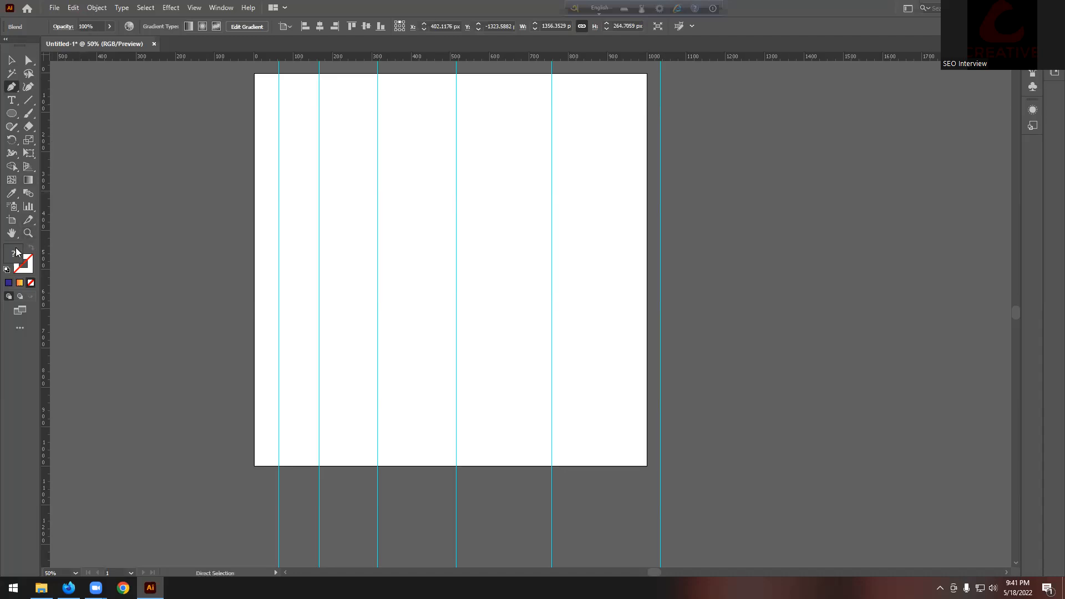
pyautogui.moveTo(617, 176); pyautogui.dragTo(673, 109)
pyautogui.click(786, 112)
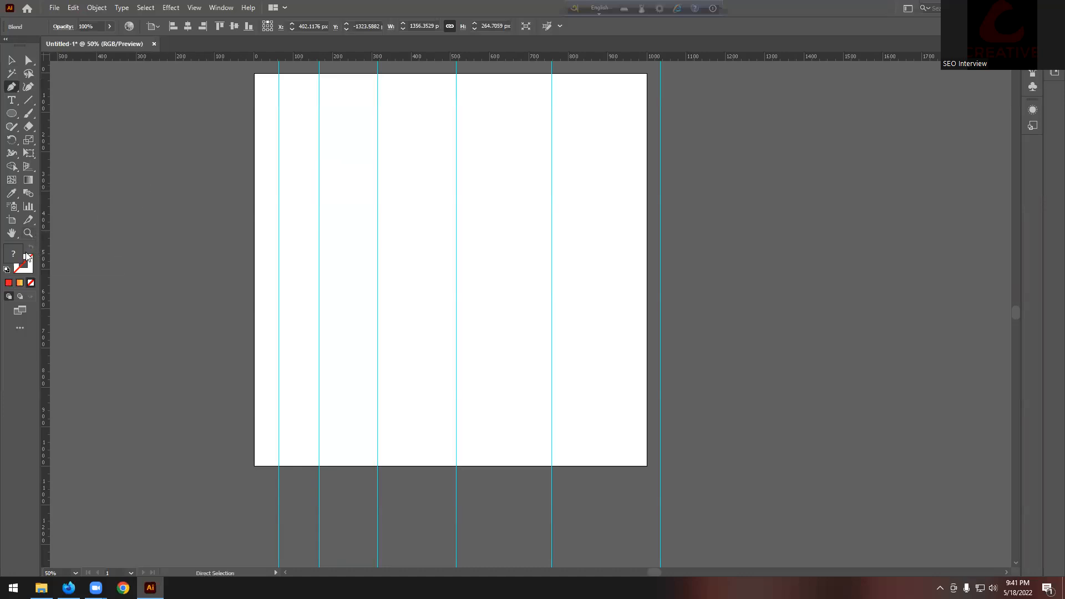
pyautogui.click(10, 283)
pyautogui.click(611, 166)
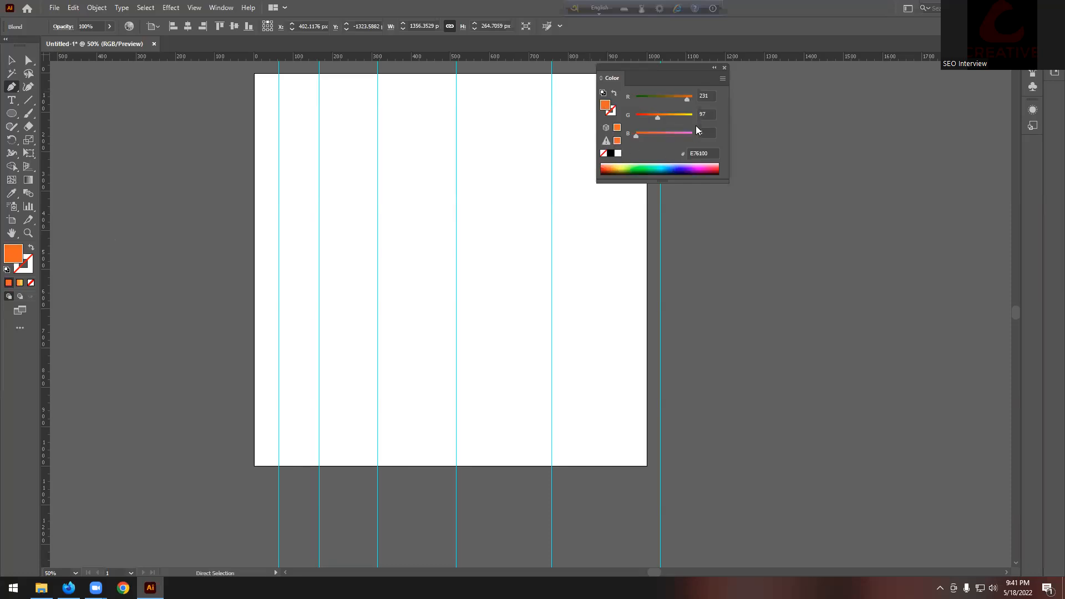
pyautogui.click(724, 67)
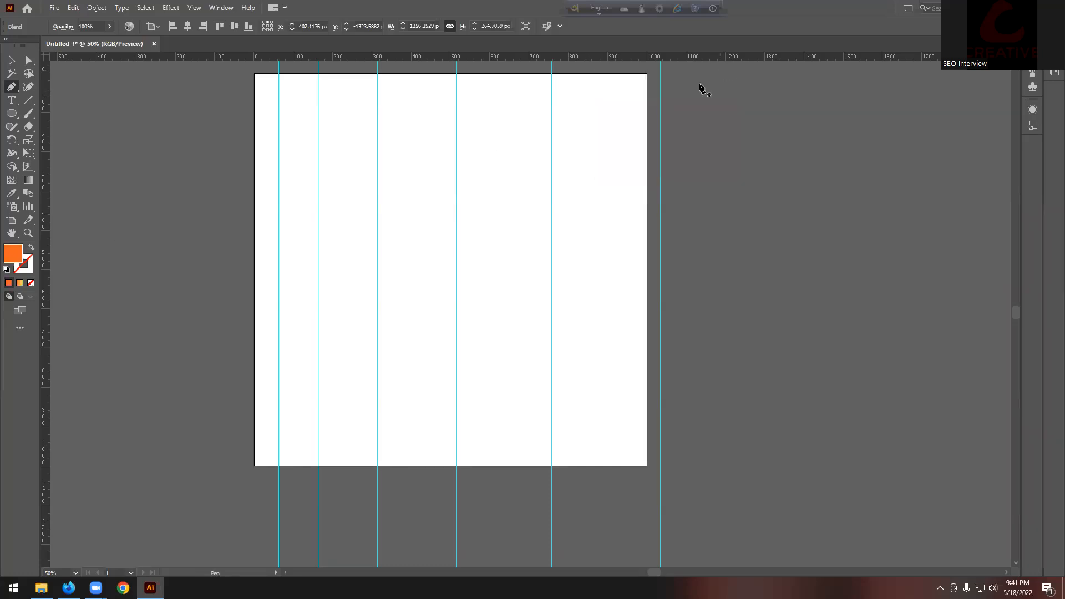
# Step: Set the stroke to red-orange D02F00 with no fill, and place the wave's first anchor
pyautogui.click(31, 248)
pyautogui.click(26, 270)
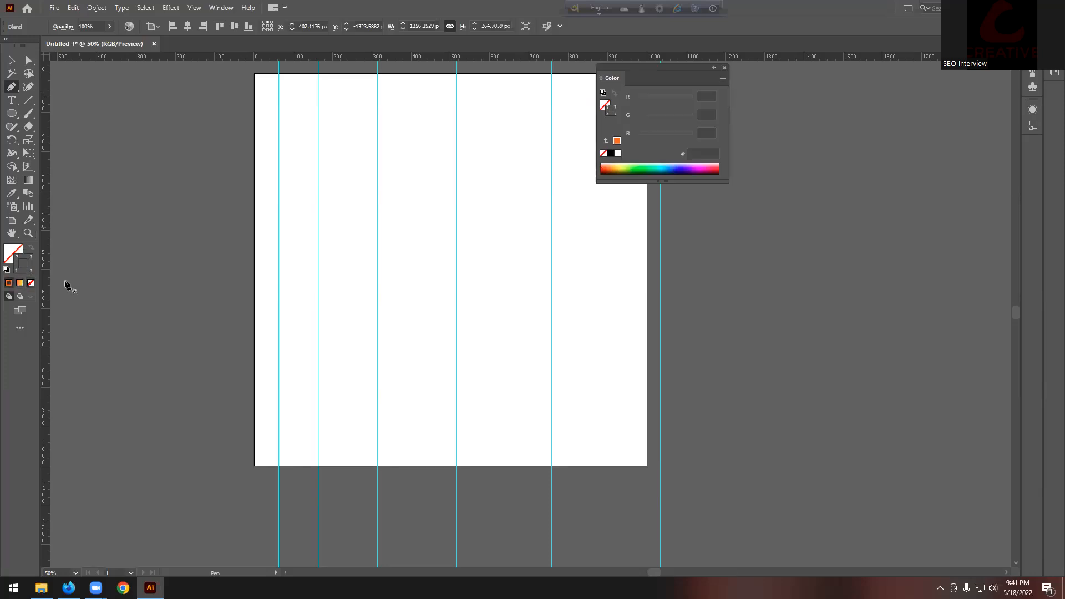
pyautogui.click(602, 170)
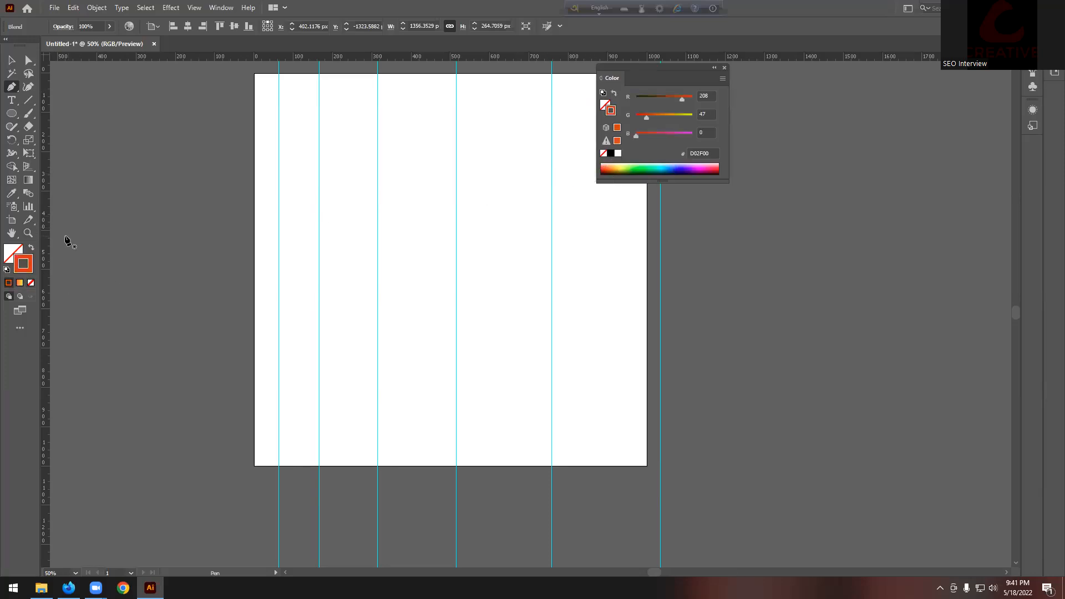
pyautogui.click(10, 257)
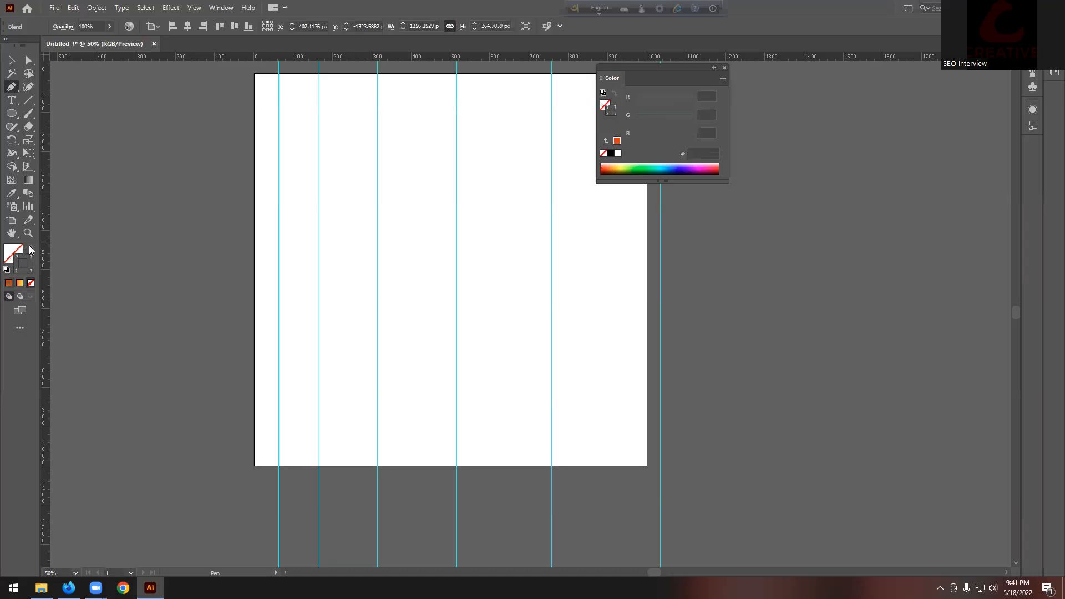
pyautogui.click(255, 258)
# Step: Drag out curved anchors at each guide, arching the wave past the artboard's right edge
pyautogui.moveTo(279, 258); pyautogui.dragTo(338, 230)
pyautogui.scroll(1, 300, 266)
pyautogui.moveTo(402, 261); pyautogui.dragTo(427, 309)
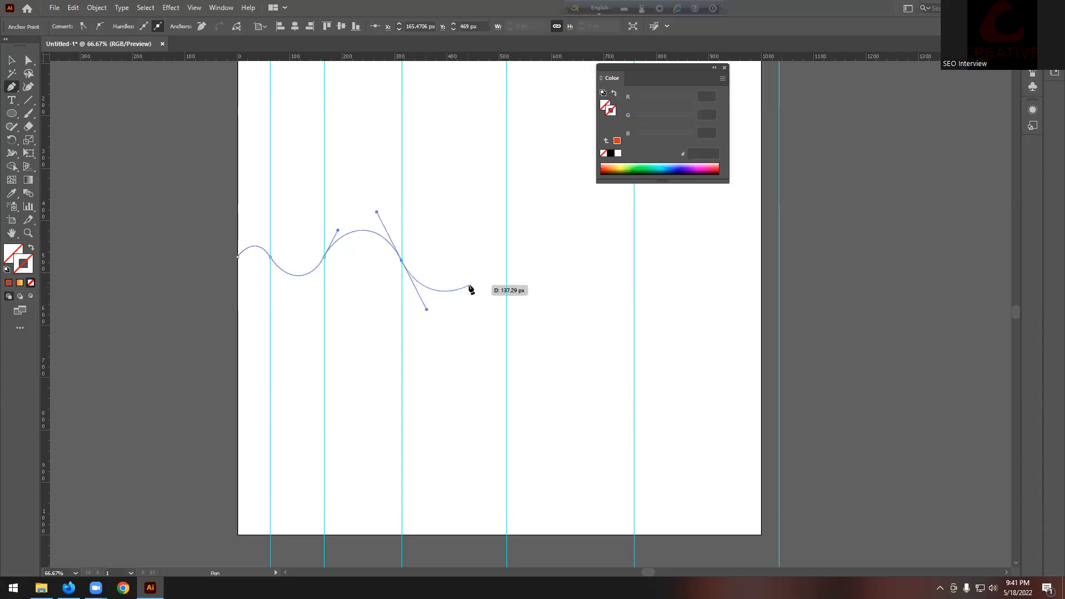
pyautogui.moveTo(507, 260); pyautogui.dragTo(536, 202)
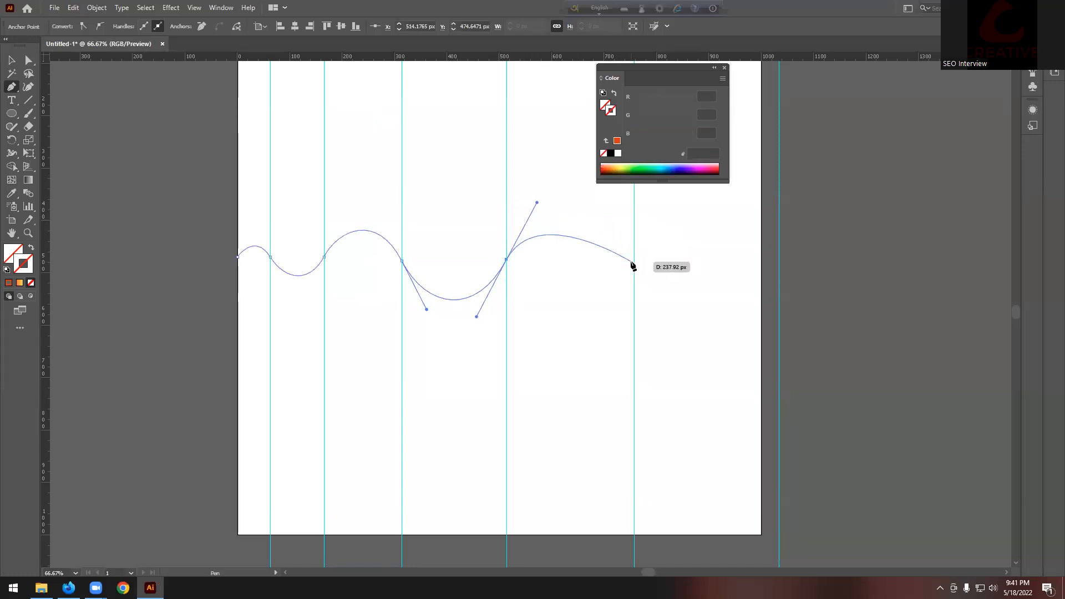
pyautogui.moveTo(635, 265); pyautogui.dragTo(666, 328)
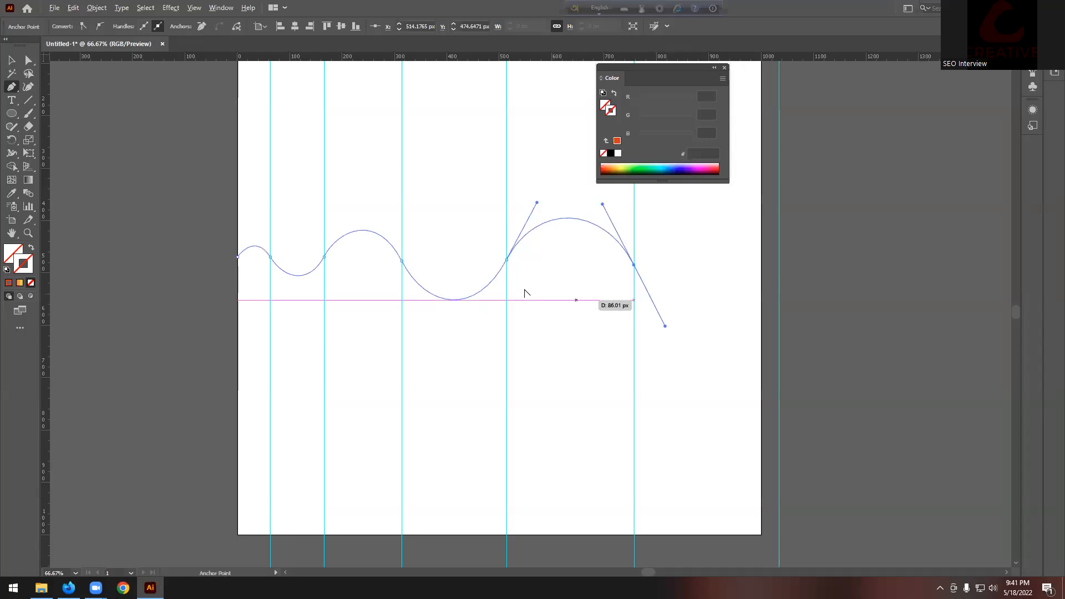
pyautogui.scroll(-2, 521, 289)
pyautogui.scroll(1, 668, 274)
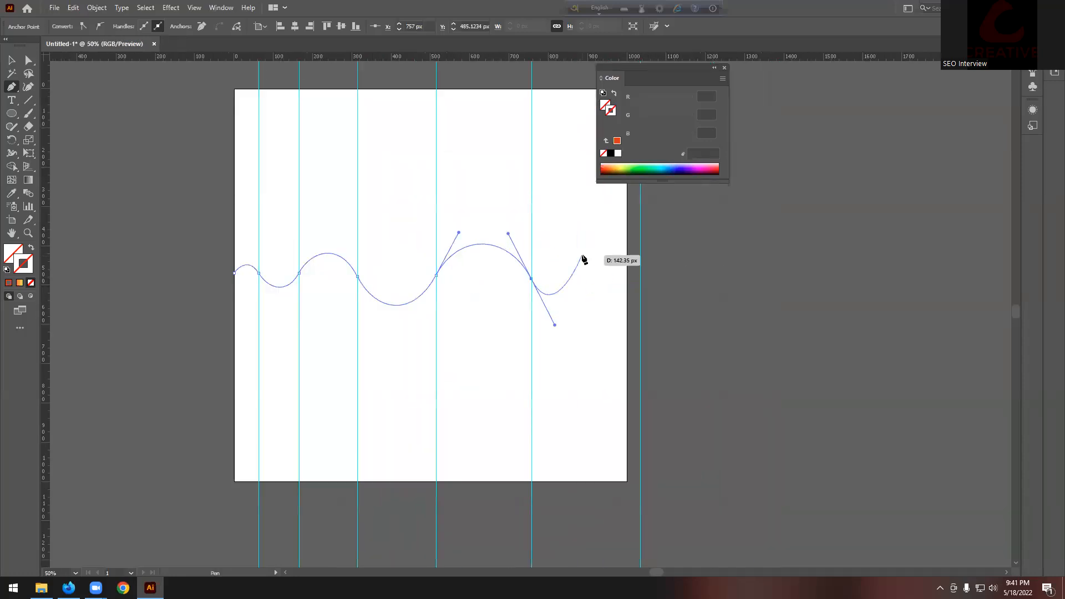
pyautogui.scroll(1, 640, 273)
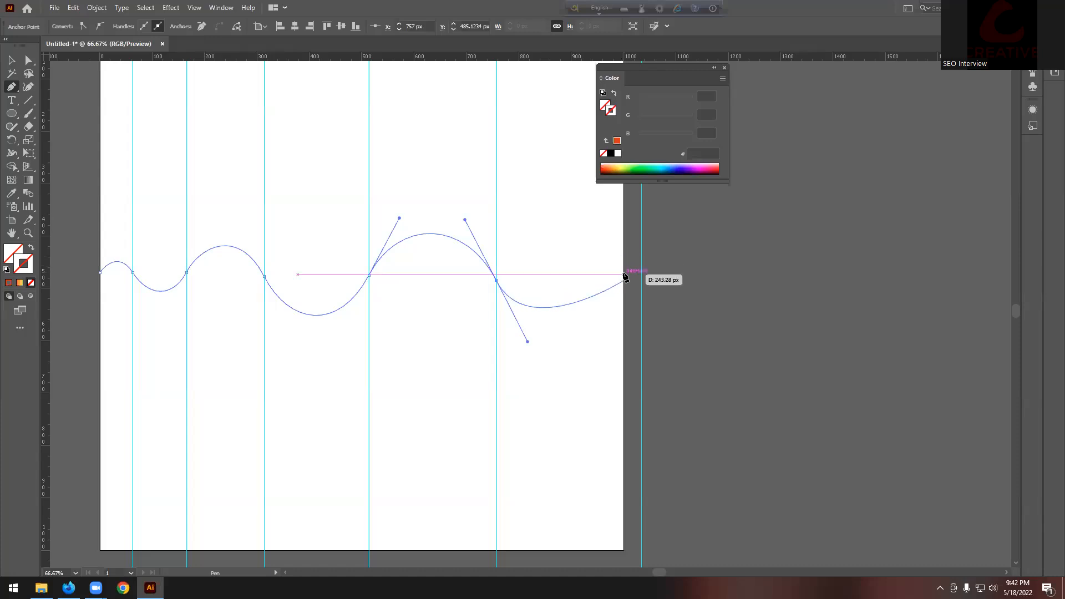
pyautogui.moveTo(624, 278); pyautogui.dragTo(651, 223)
pyautogui.scroll(-3, 660, 271)
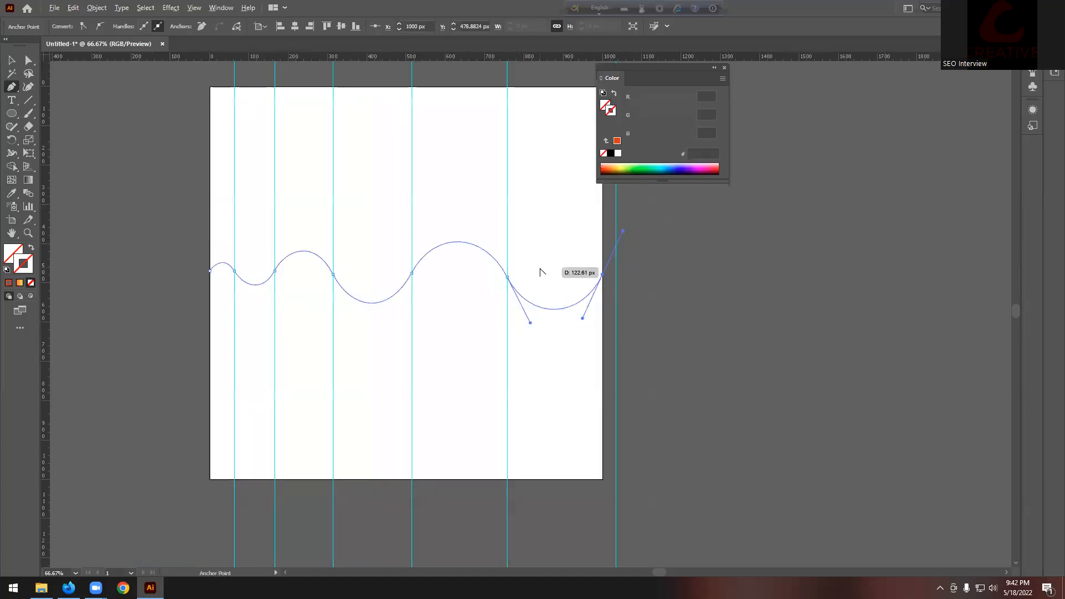
pyautogui.scroll(1, 652, 274)
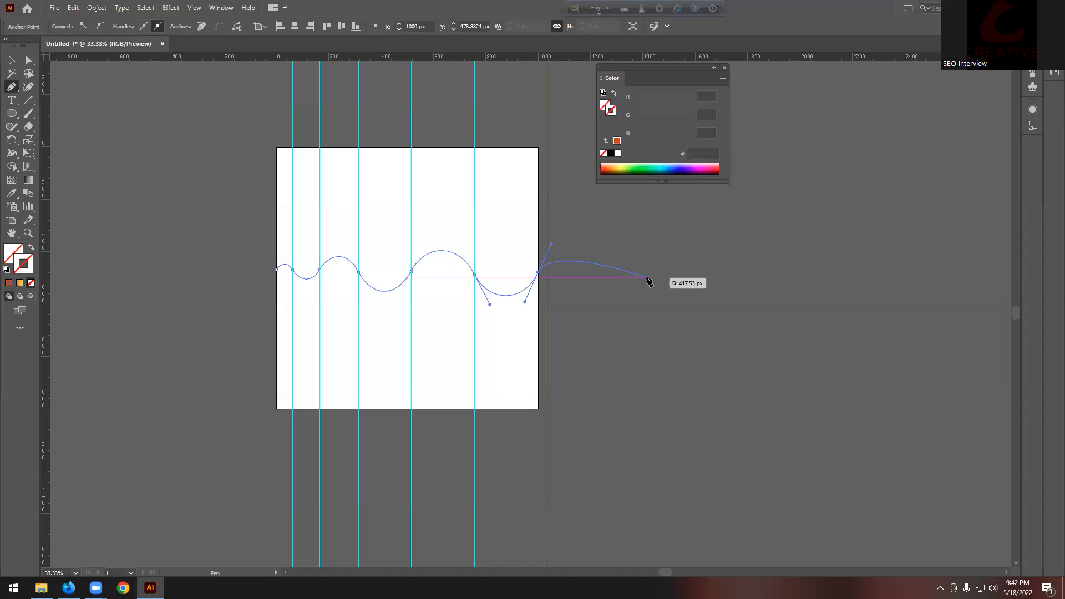
pyautogui.moveTo(648, 277); pyautogui.dragTo(691, 345)
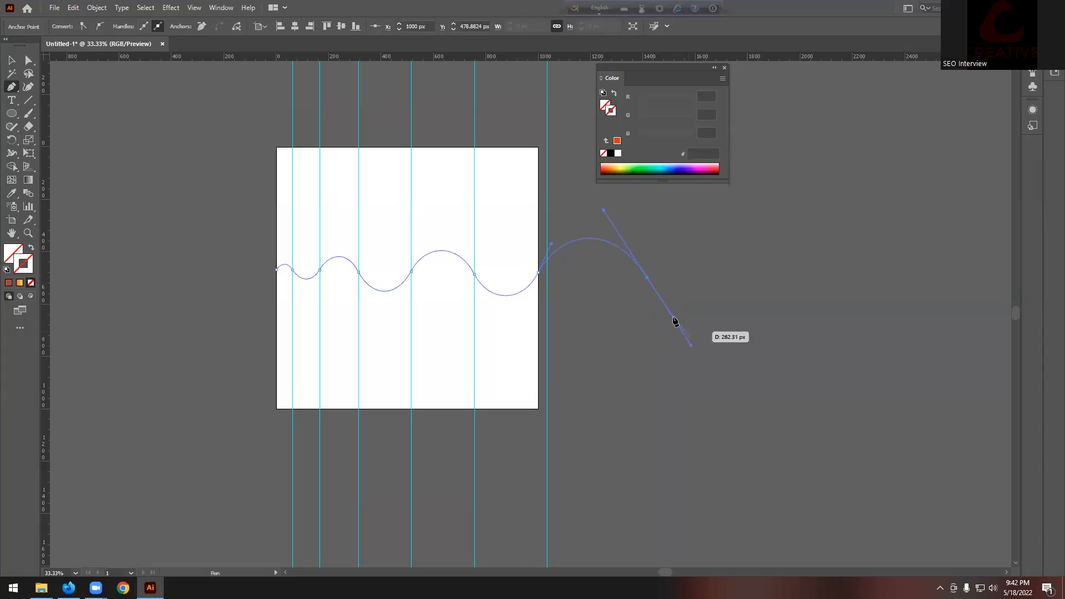
# Step: Select the whole wave path and give it a red stroke
pyautogui.click(14, 63)
pyautogui.moveTo(687, 218); pyautogui.dragTo(580, 275)
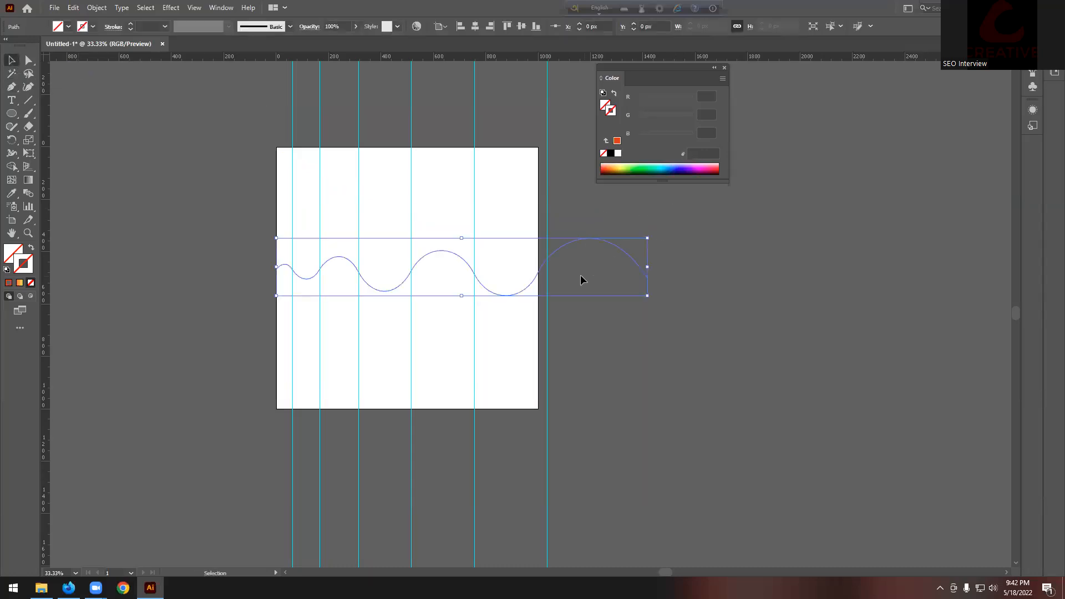
pyautogui.click(93, 27)
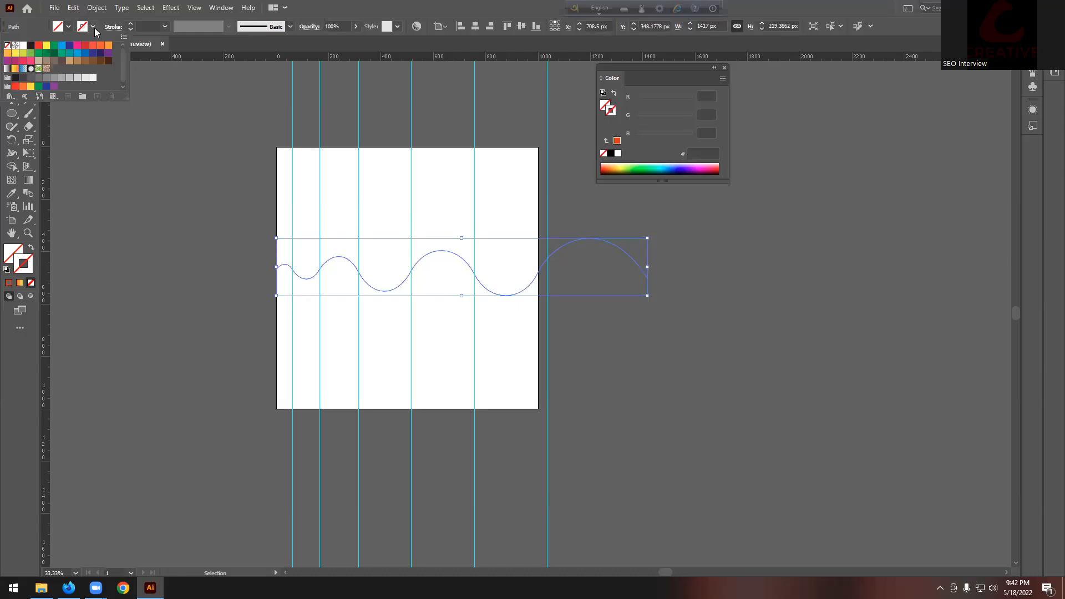
pyautogui.click(44, 52)
pyautogui.click(186, 177)
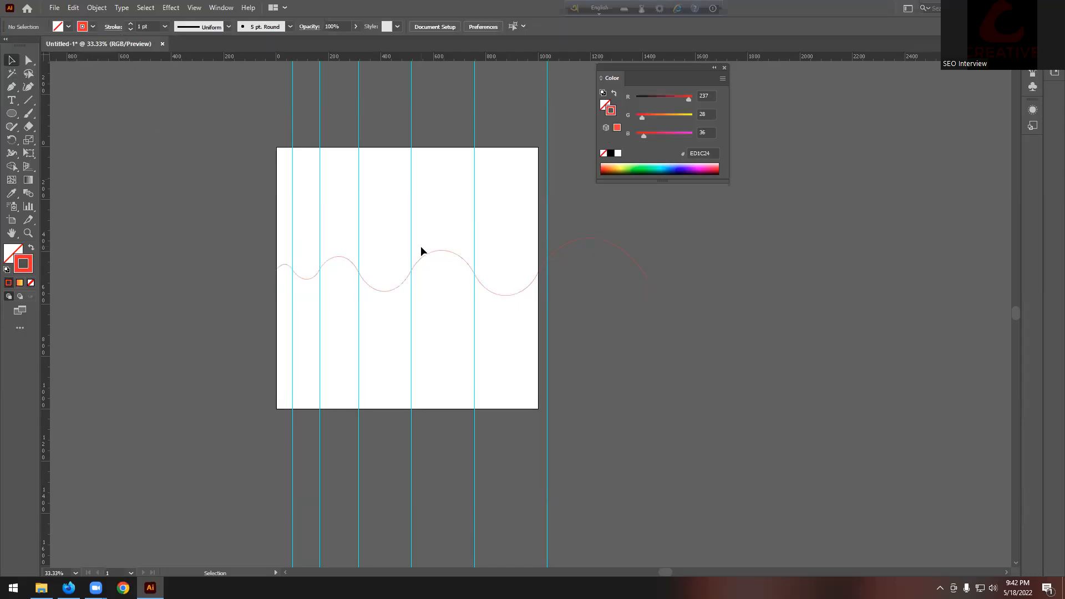
pyautogui.scroll(1, 395, 244)
pyautogui.scroll(-1, 381, 244)
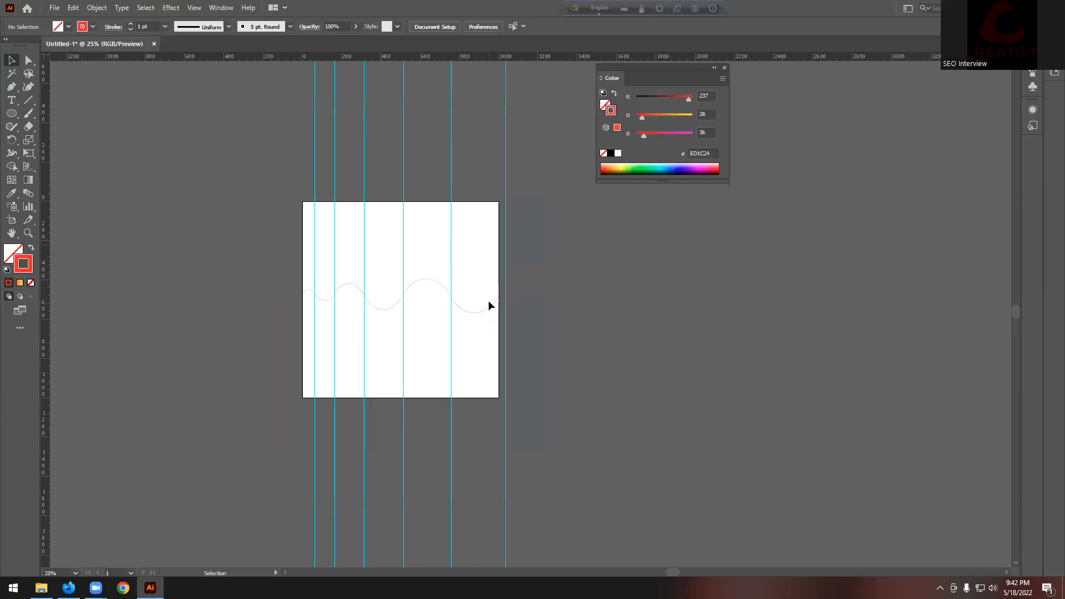
pyautogui.scroll(-3, 512, 298)
# Step: Move the wave right off the artboard and change its stroke to white
pyautogui.click(526, 291)
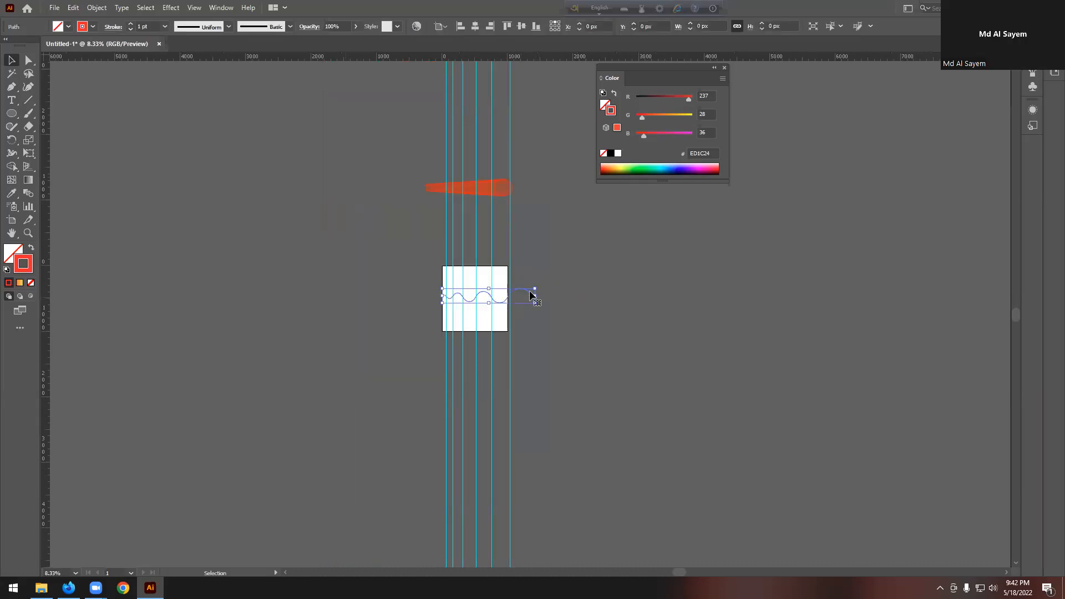
pyautogui.moveTo(526, 291); pyautogui.dragTo(650, 291)
pyautogui.scroll(2, 697, 289)
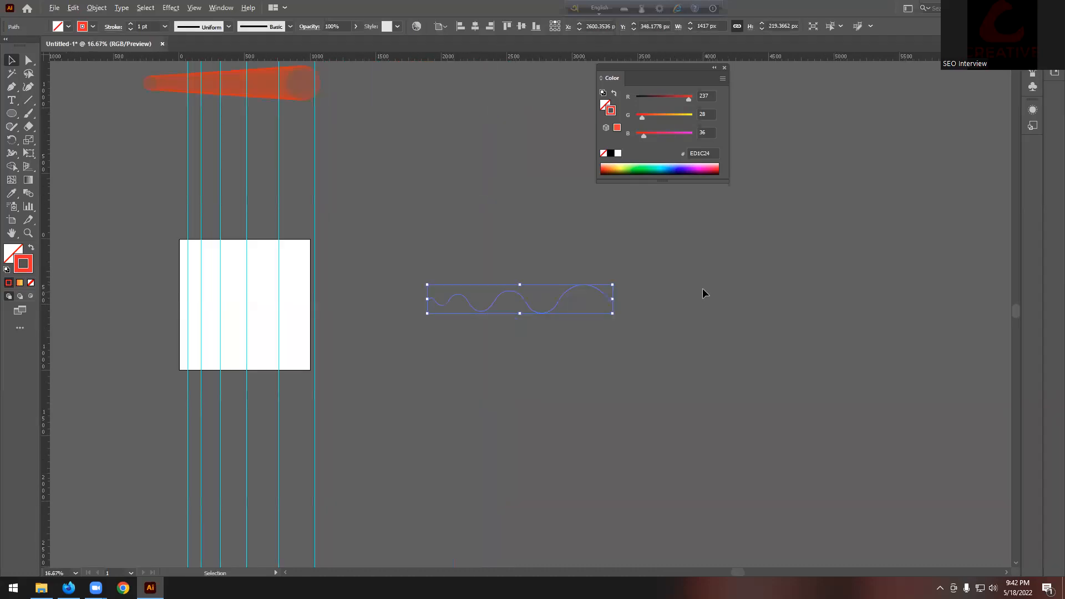
pyautogui.click(93, 27)
pyautogui.click(22, 46)
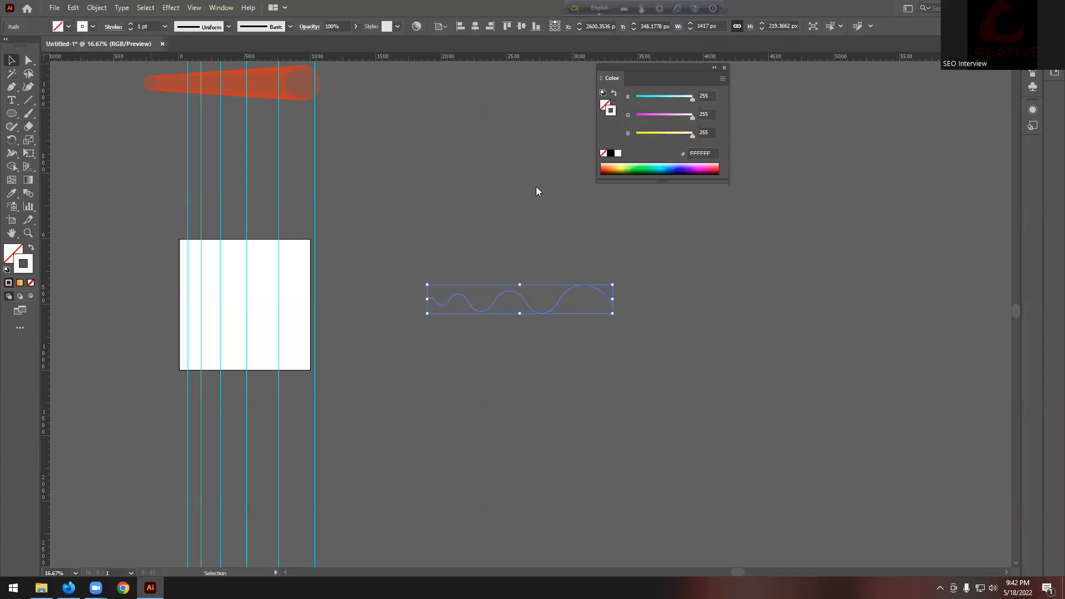
pyautogui.click(565, 195)
# Step: Move the orange blend above the wave line and select it
pyautogui.scroll(1, 640, 264)
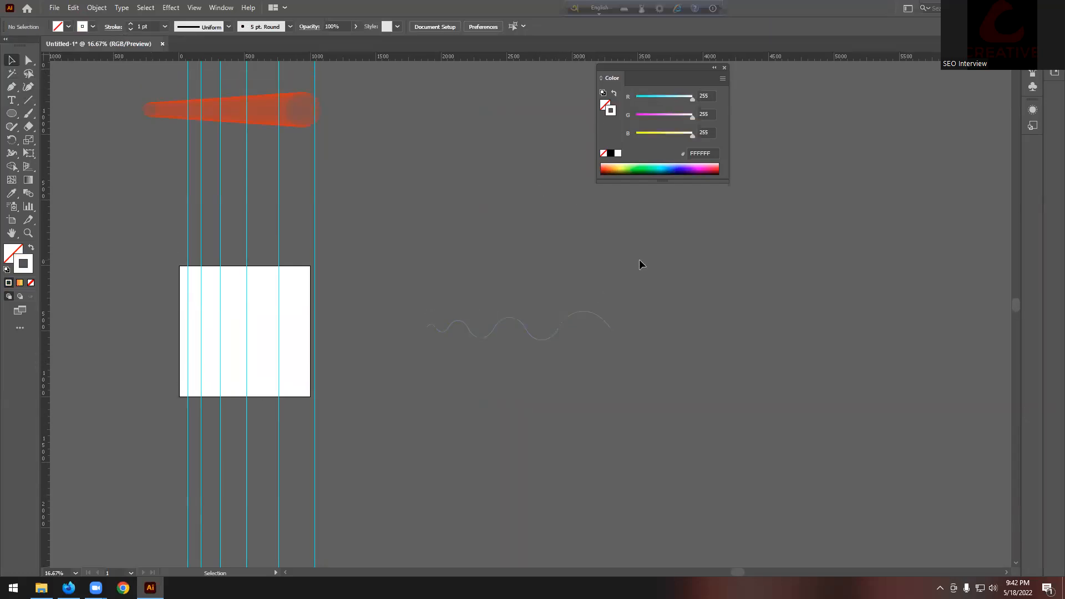
pyautogui.moveTo(293, 108); pyautogui.dragTo(571, 241)
pyautogui.click(642, 272)
pyautogui.scroll(3, 581, 265)
pyautogui.click(482, 215)
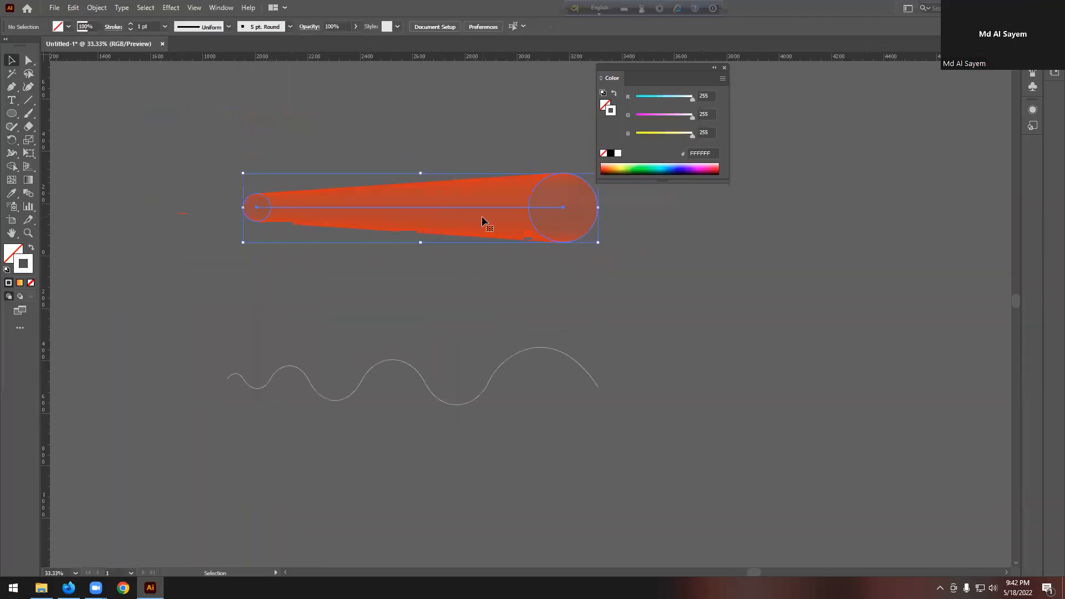
# Step: Make the fill the active colour and reselect the orange blend
pyautogui.scroll(3, 438, 209)
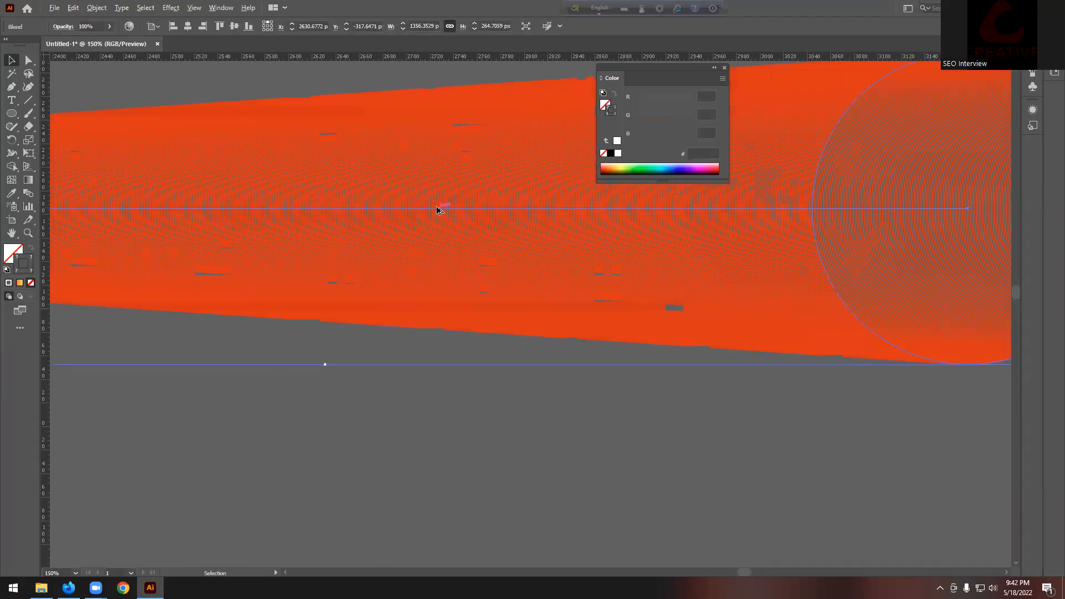
pyautogui.scroll(-5, 437, 209)
pyautogui.click(10, 256)
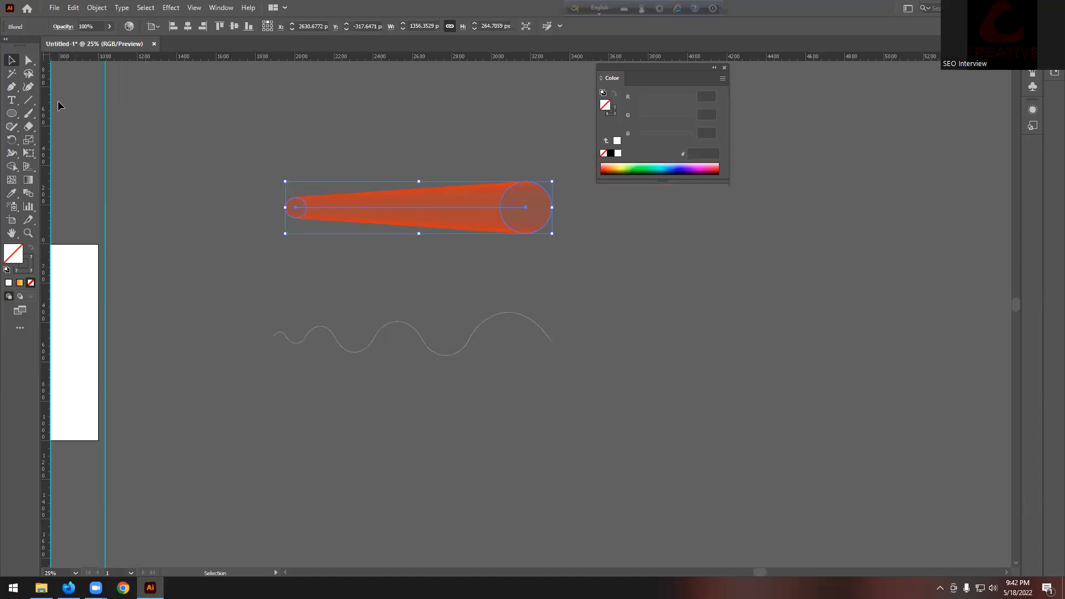
pyautogui.click(244, 130)
pyautogui.scroll(1, 413, 208)
pyautogui.click(373, 222)
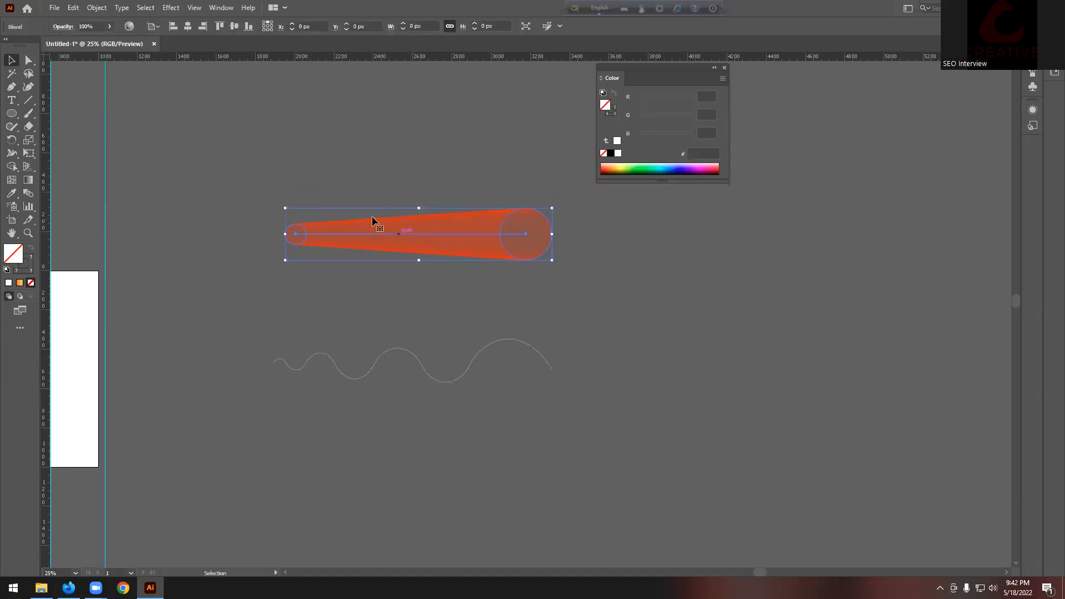
# Step: Open and close the orange blend's Blend Options, then delete the blend
pyautogui.click(140, 7)
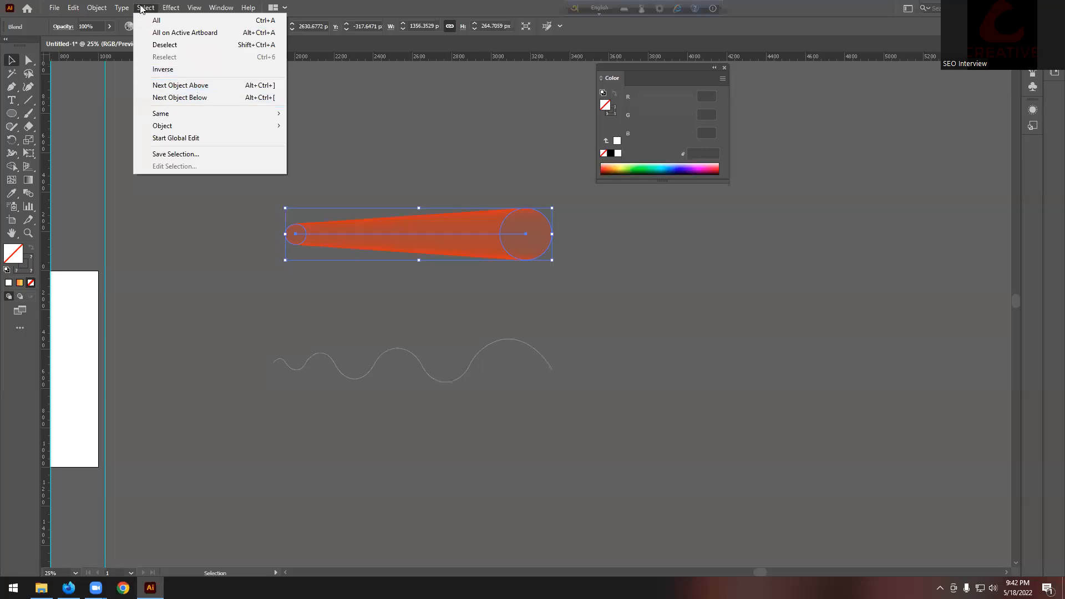
pyautogui.moveTo(95, 11)
pyautogui.moveTo(167, 308)
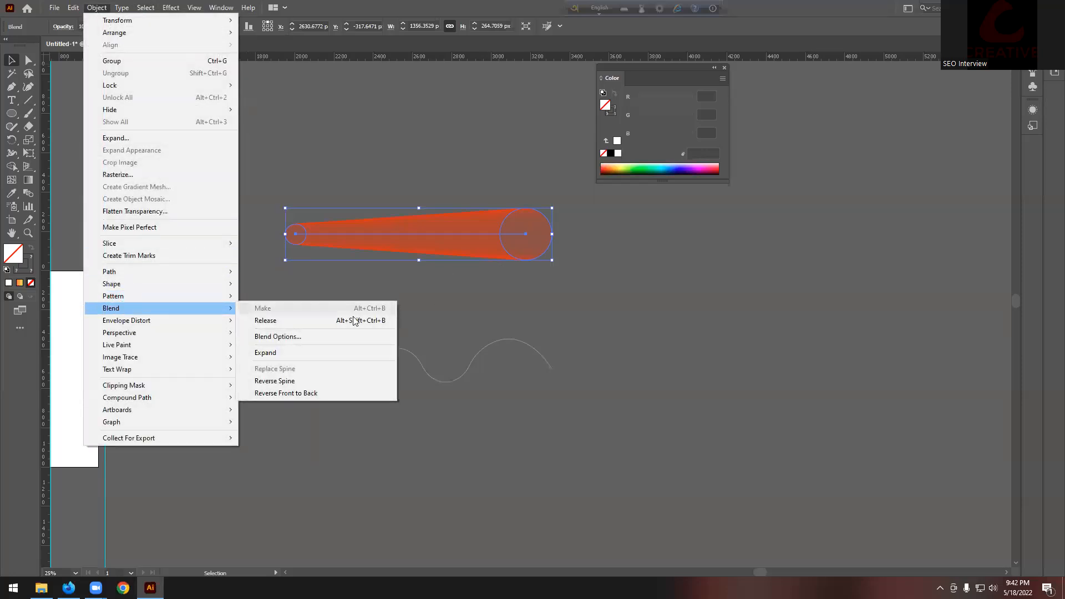
pyautogui.click(355, 336)
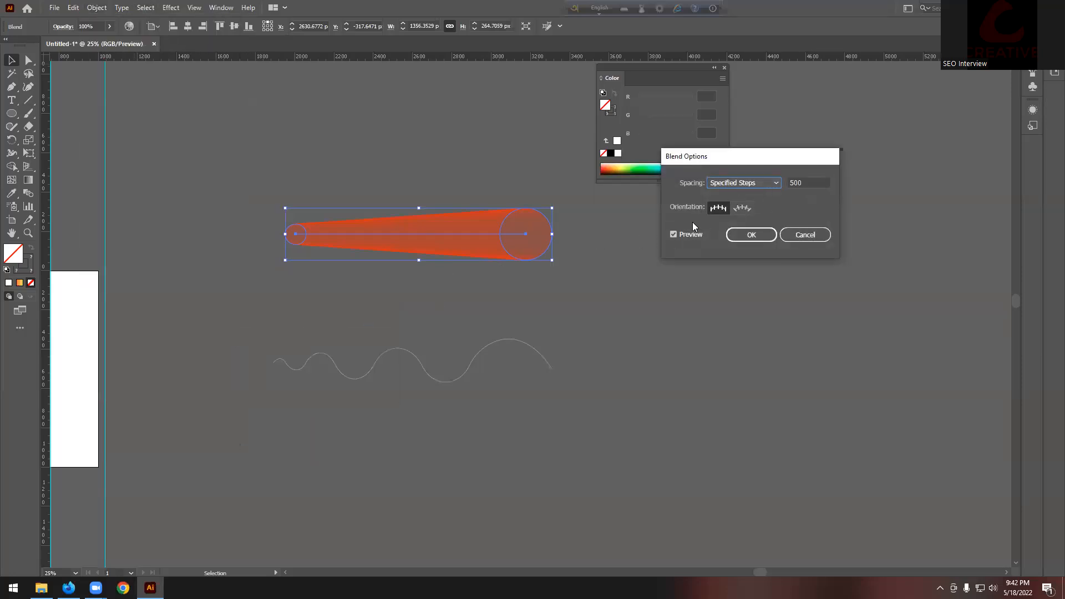
pyautogui.click(816, 233)
pyautogui.click(670, 247)
pyautogui.click(418, 254)
pyautogui.press('Delete')
# Step: Draw a new circle with the Ellipse tool above the wave line
pyautogui.scroll(2, 350, 233)
pyautogui.click(11, 113)
pyautogui.moveTo(175, 138); pyautogui.dragTo(247, 209)
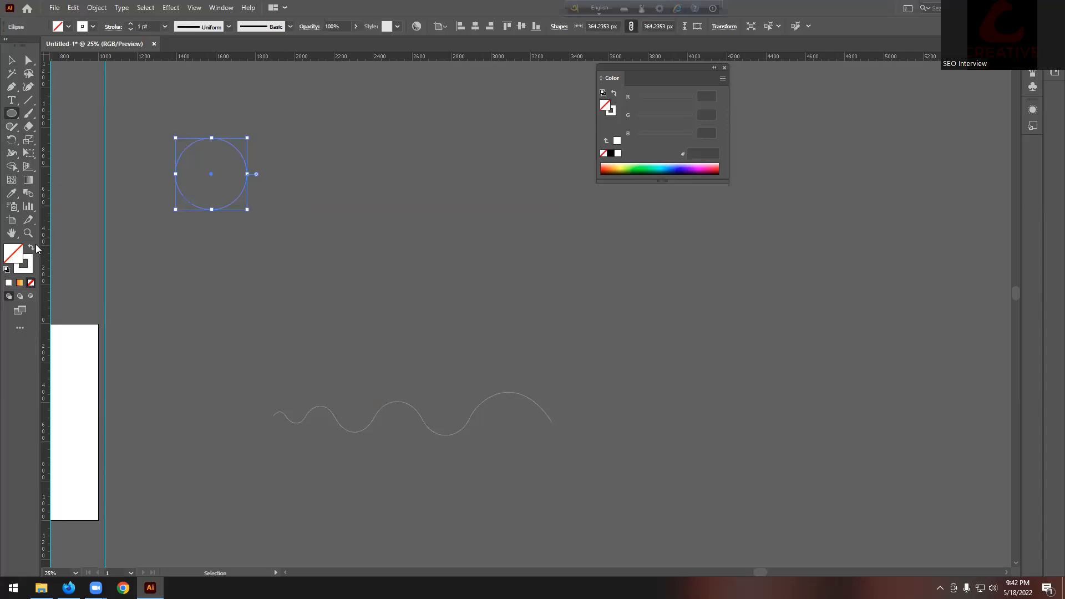
# Step: Fill the new circle with the yellow-orange gradient swatch and no outline
pyautogui.click(31, 248)
pyautogui.click(11, 60)
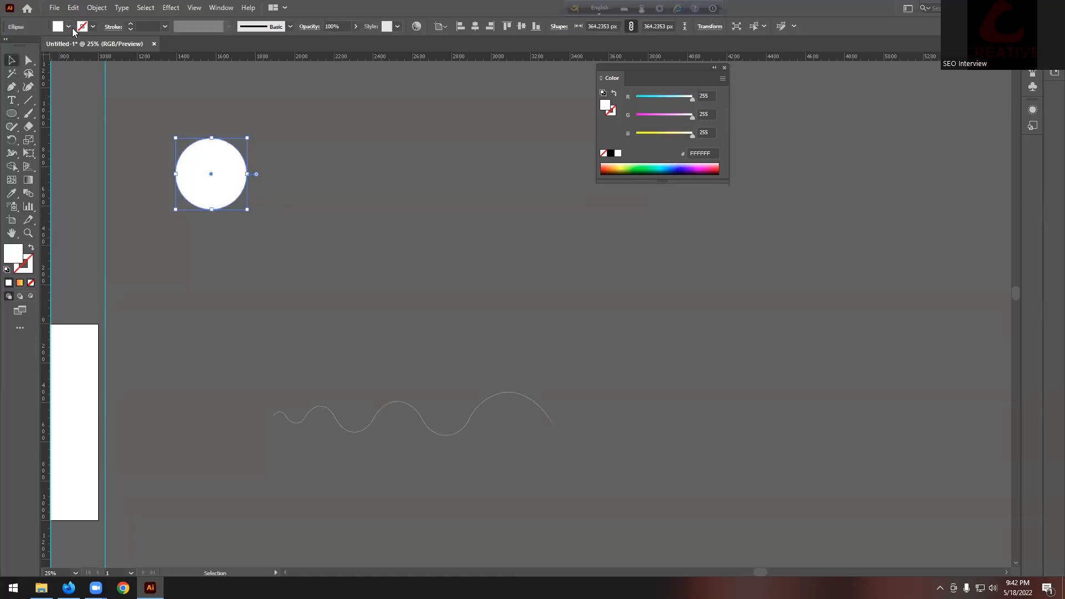
pyautogui.click(69, 27)
pyautogui.click(15, 69)
pyautogui.press('Escape')
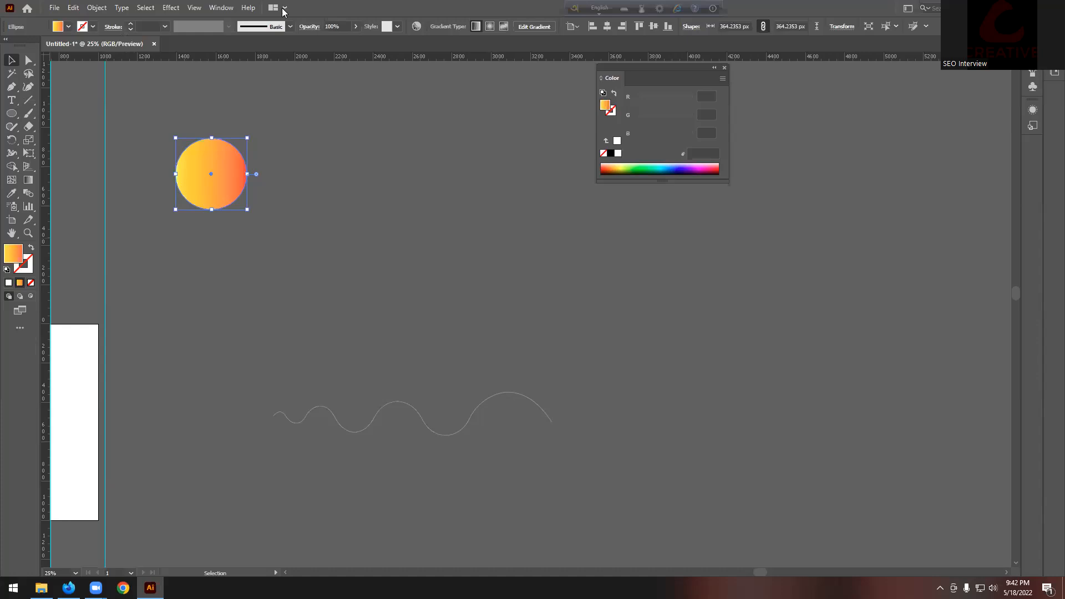
pyautogui.click(259, 135)
# Step: Shrink the gradient circle and select the larger circle to its right
pyautogui.click(226, 185)
pyautogui.moveTo(247, 173); pyautogui.dragTo(511, 173)
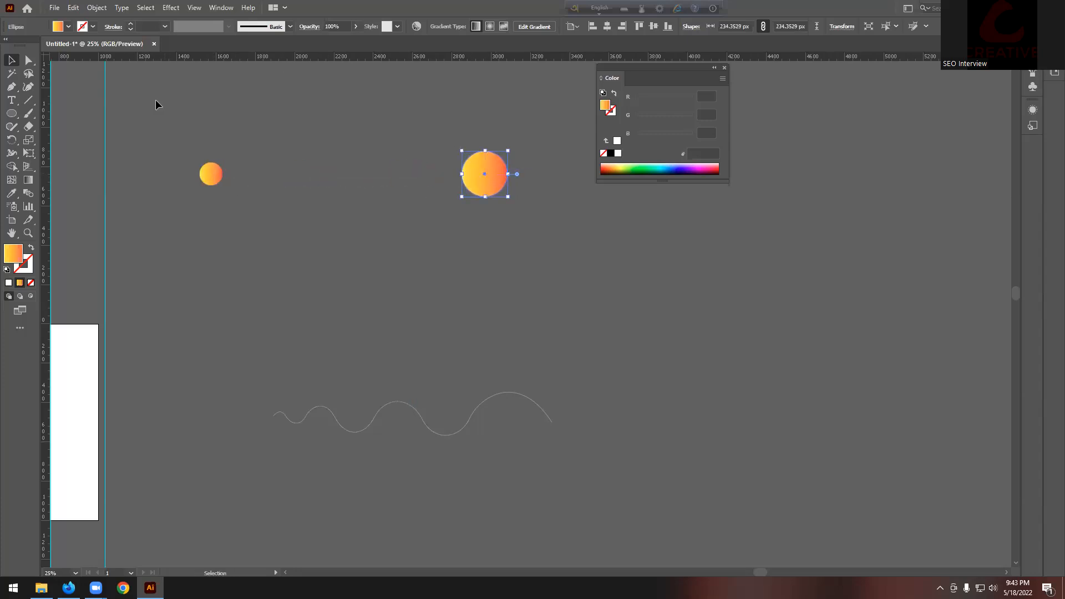
pyautogui.click(190, 141)
pyautogui.click(501, 178)
# Step: Reverse the large circle's gradient in the Gradient panel, then select both circles
pyautogui.click(220, 8)
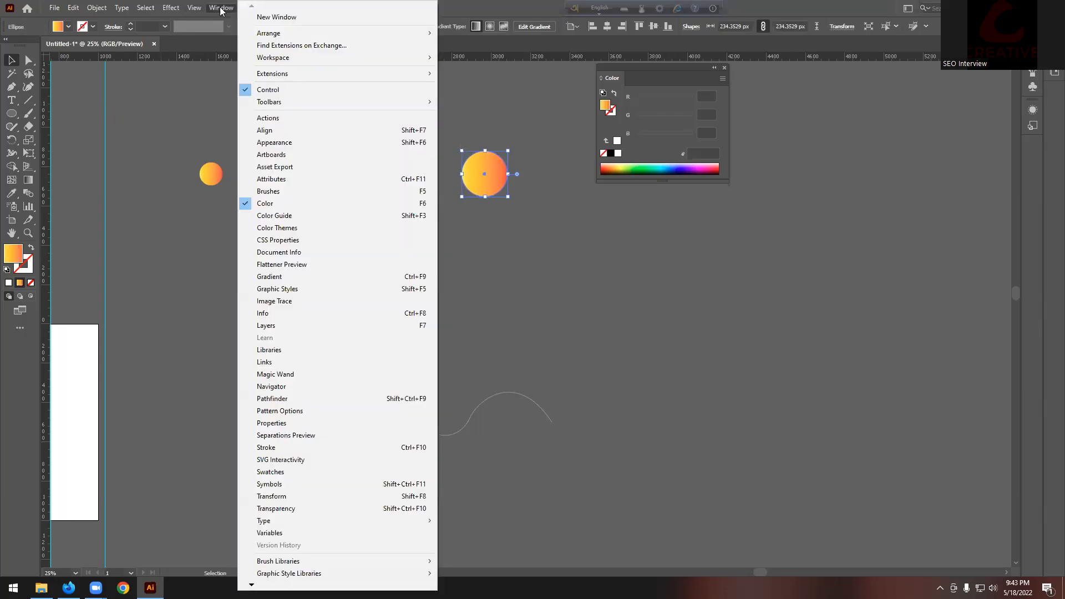
pyautogui.click(309, 277)
pyautogui.click(88, 224)
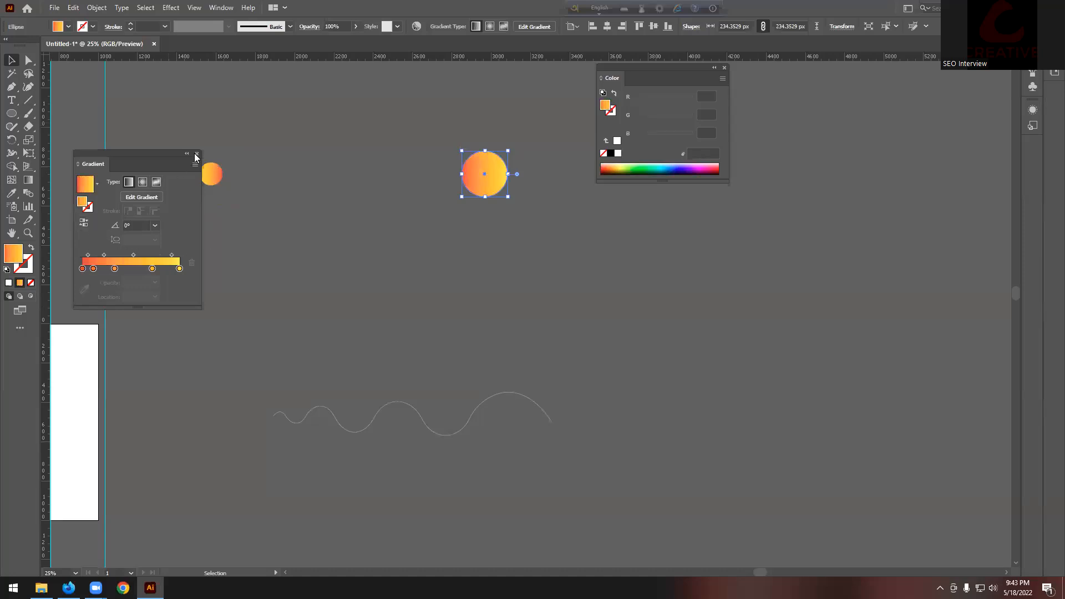
pyautogui.click(196, 154)
pyautogui.click(233, 155)
pyautogui.moveTo(549, 228); pyautogui.dragTo(548, 228)
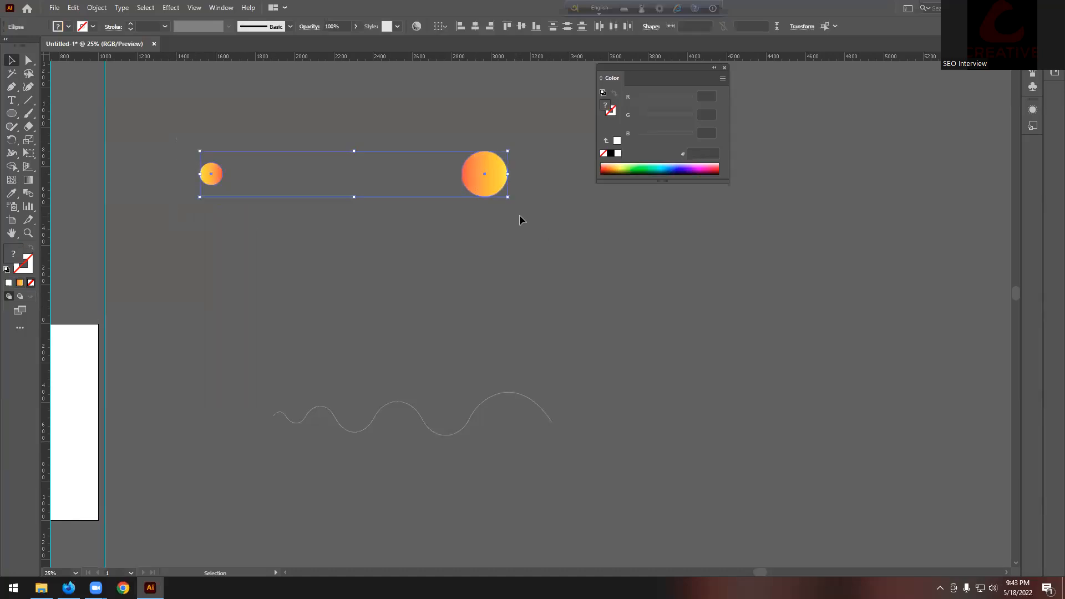
# Step: Accept the smooth-colour blend options and blend the small and large gradient circles
pyautogui.click(96, 7)
pyautogui.moveTo(125, 308)
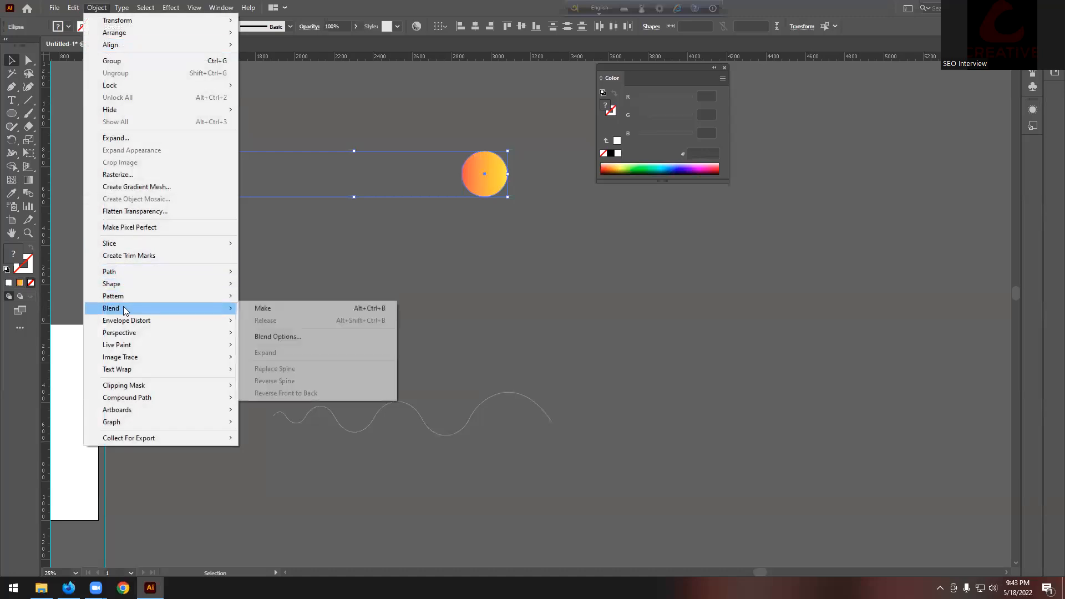
pyautogui.click(311, 335)
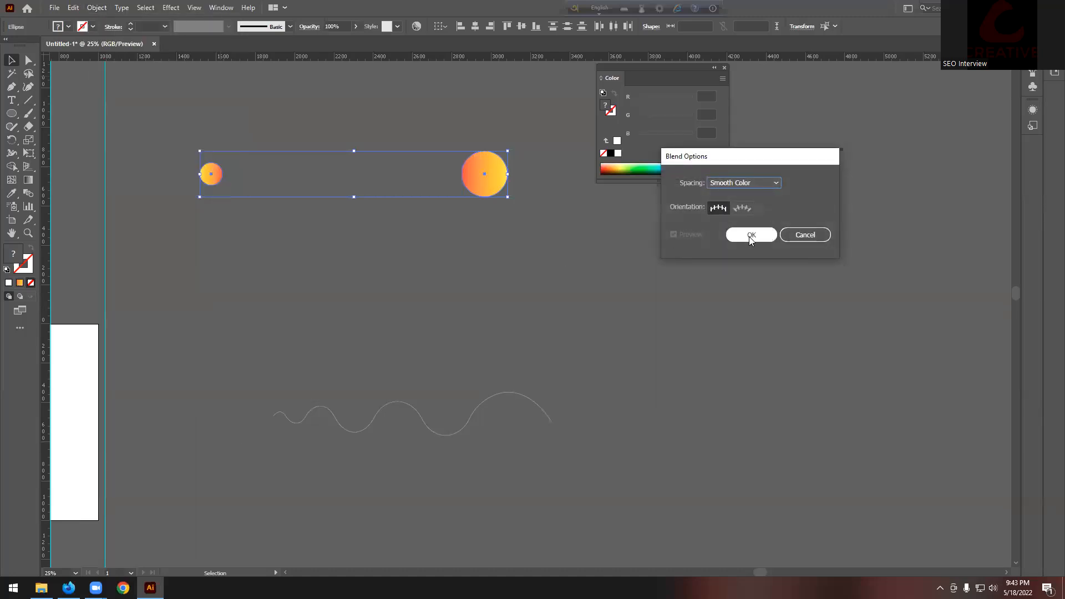
pyautogui.click(750, 235)
pyautogui.click(94, 8)
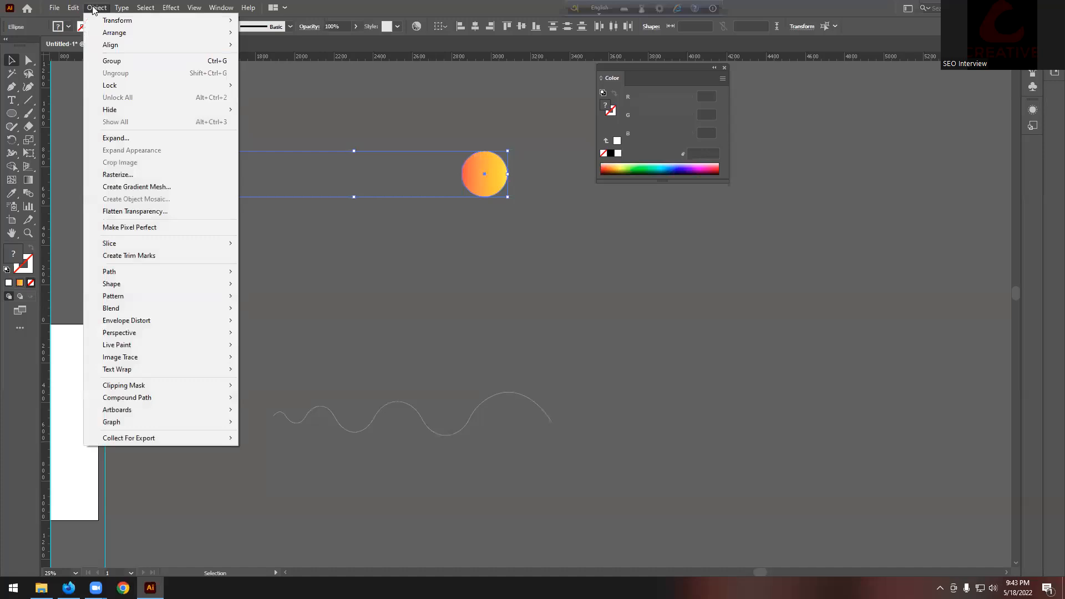
pyautogui.moveTo(127, 305)
pyautogui.click(261, 308)
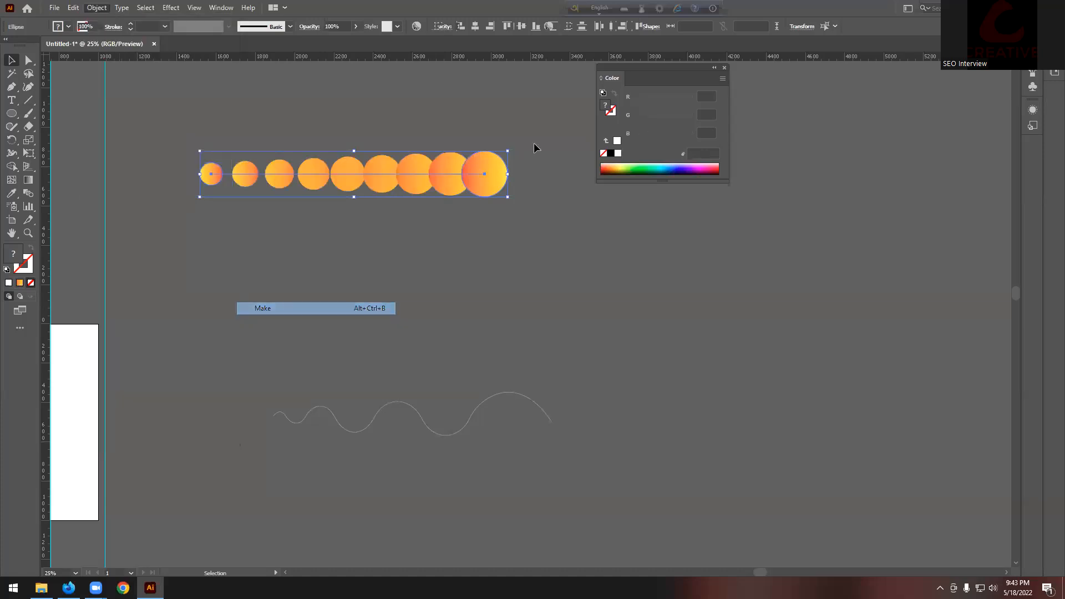
# Step: Change the blend spacing to 500 specified steps
pyautogui.click(96, 8)
pyautogui.moveTo(157, 307)
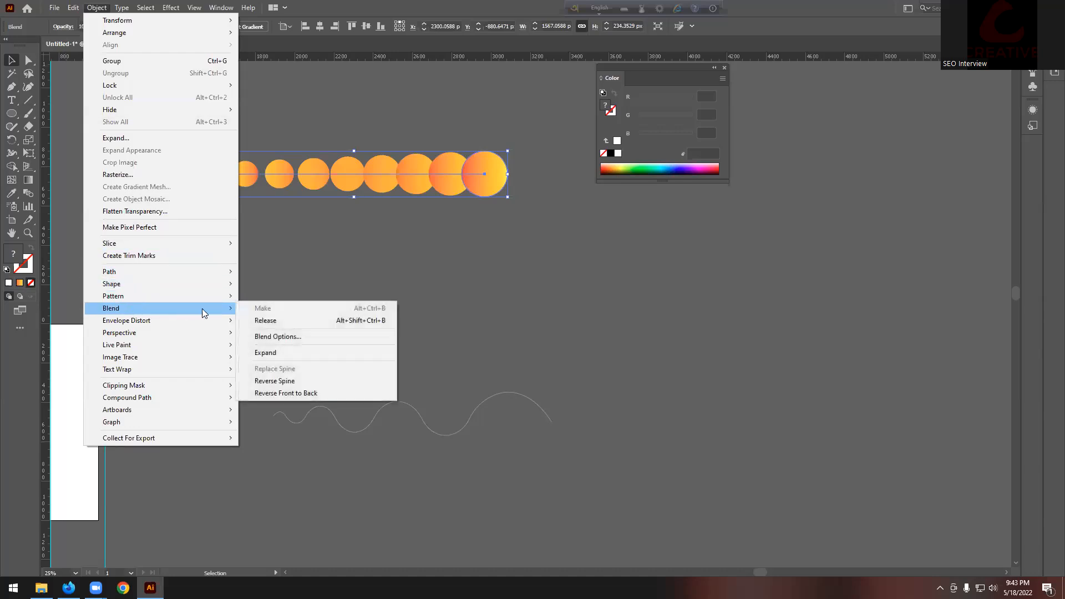
pyautogui.click(277, 336)
pyautogui.click(744, 182)
pyautogui.click(764, 209)
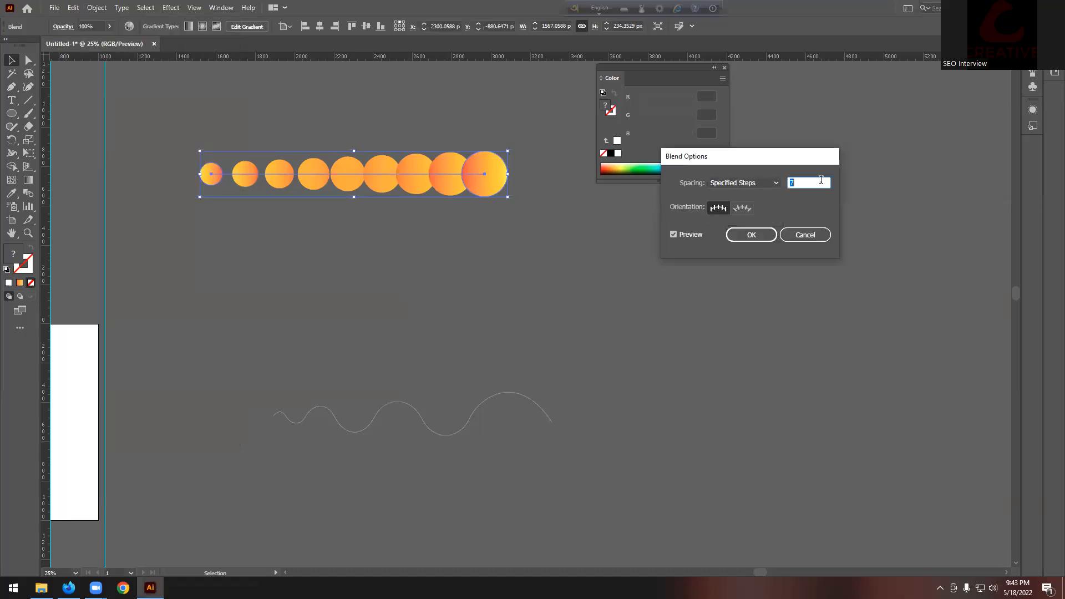
pyautogui.write('500')
pyautogui.press('Return')
# Step: Move the tapered blend down-left so it sits just above the wavy line
pyautogui.click(372, 304)
pyautogui.moveTo(364, 186); pyautogui.dragTo(442, 278)
pyautogui.scroll(-2, 388, 286)
pyautogui.moveTo(405, 211); pyautogui.dragTo(376, 278)
pyautogui.click(425, 214)
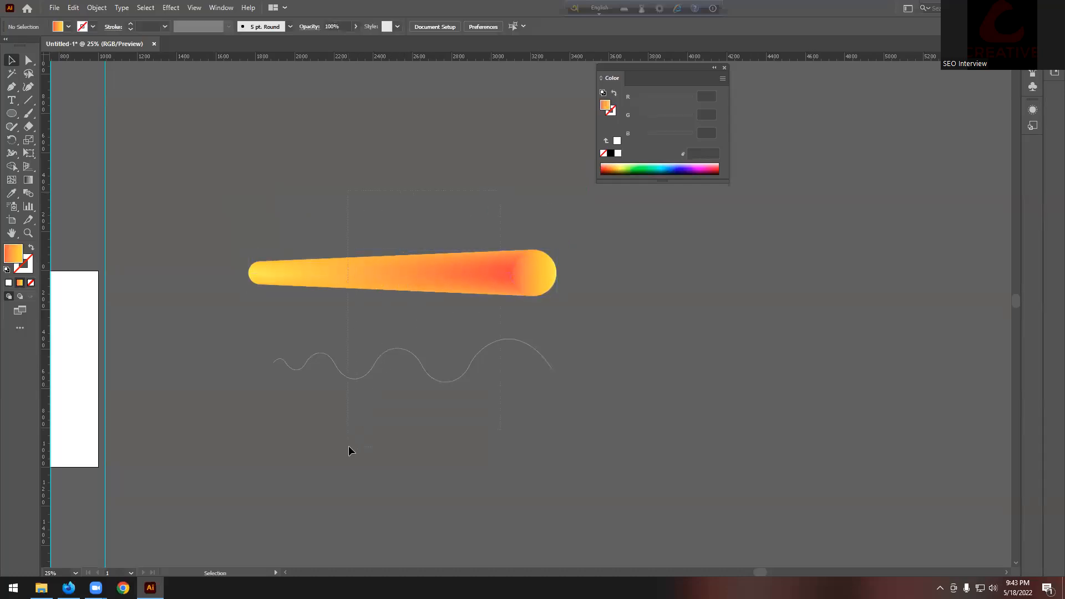
pyautogui.moveTo(348, 446); pyautogui.dragTo(348, 446)
pyautogui.scroll(-2, 351, 416)
# Step: Replace the blend's spine with the wavy line so the tube curves along it
pyautogui.click(96, 8)
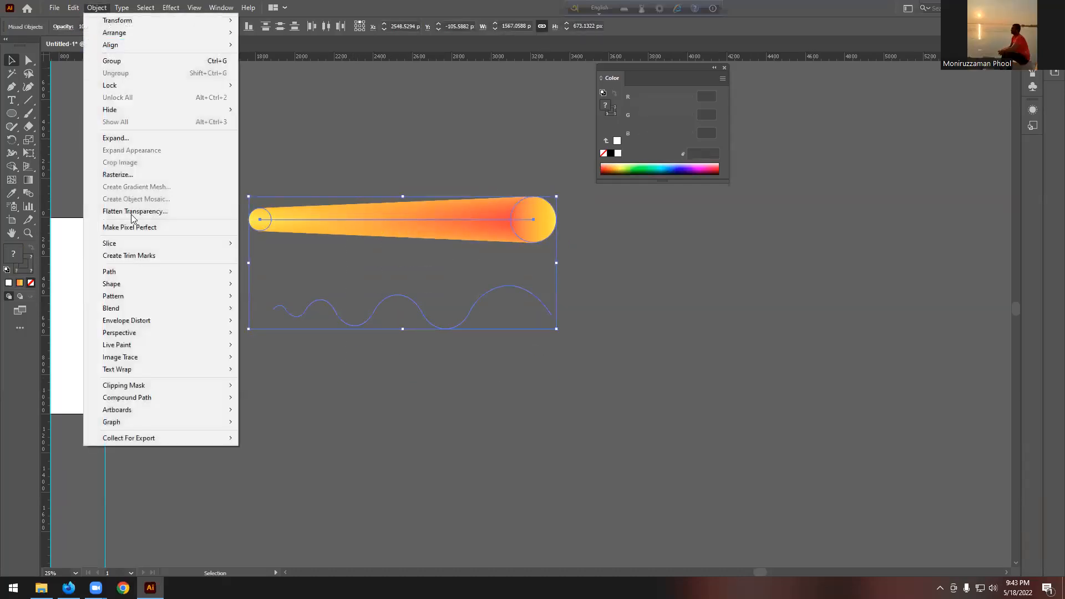
pyautogui.moveTo(138, 318)
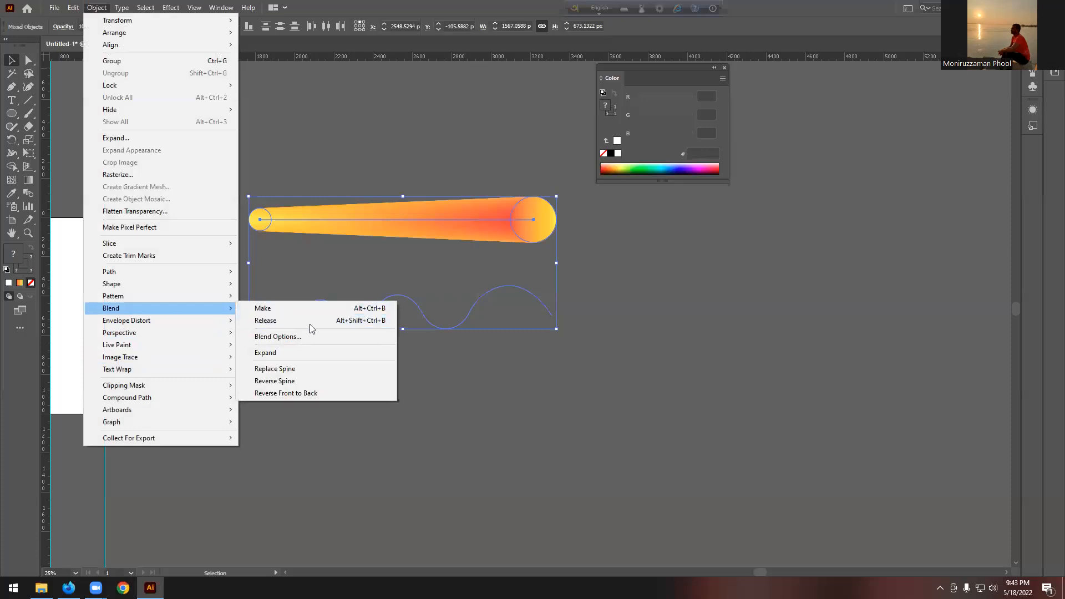
pyautogui.click(299, 369)
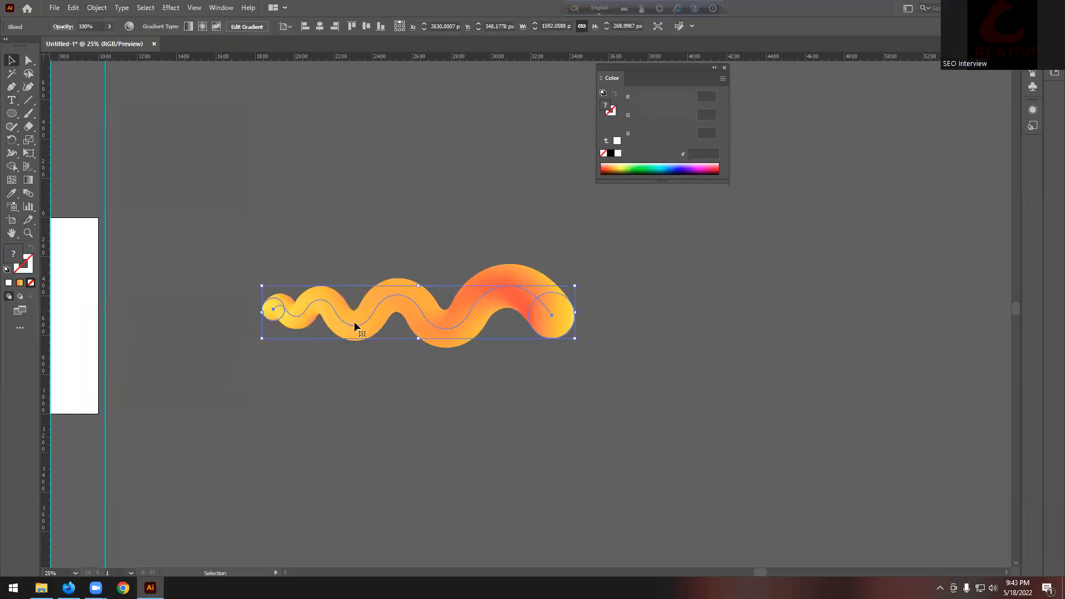
pyautogui.scroll(1, 495, 330)
pyautogui.click(291, 389)
# Step: Scroll around to inspect the curved tube and reselect the wavy blend
pyautogui.scroll(-2, 296, 358)
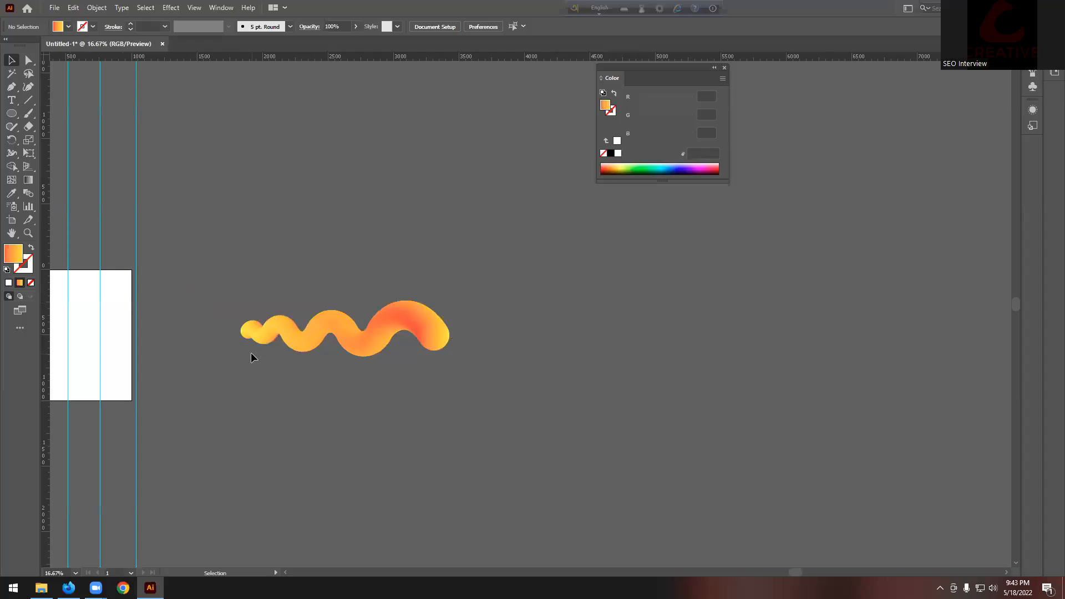
pyautogui.scroll(1, 283, 382)
pyautogui.scroll(1, 222, 367)
pyautogui.scroll(1, 214, 359)
pyautogui.scroll(-1, 213, 355)
pyautogui.scroll(5, 273, 285)
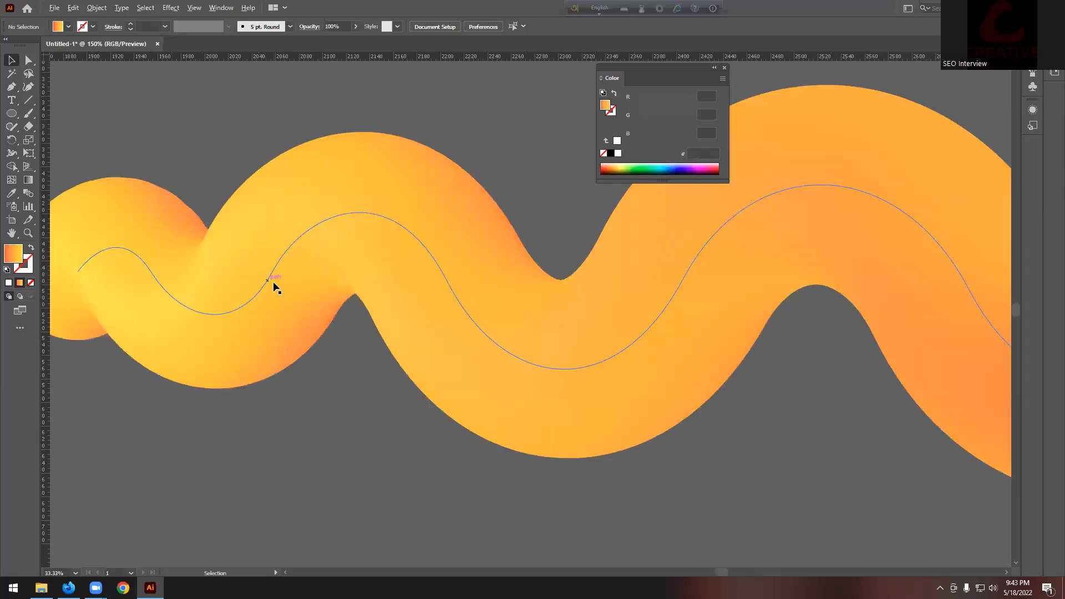
pyautogui.scroll(-2, 236, 220)
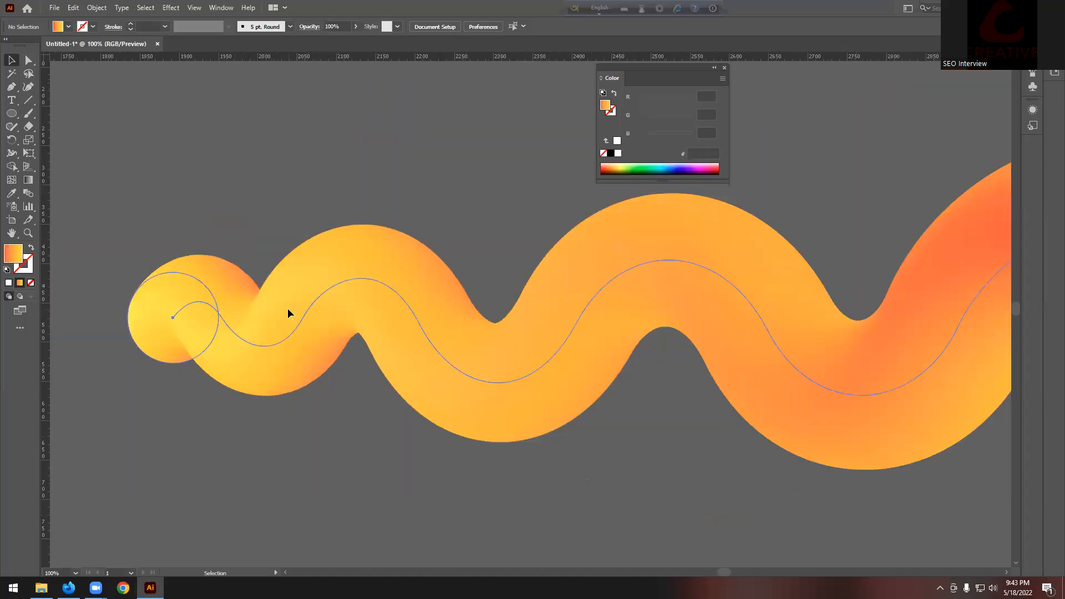
pyautogui.click(287, 308)
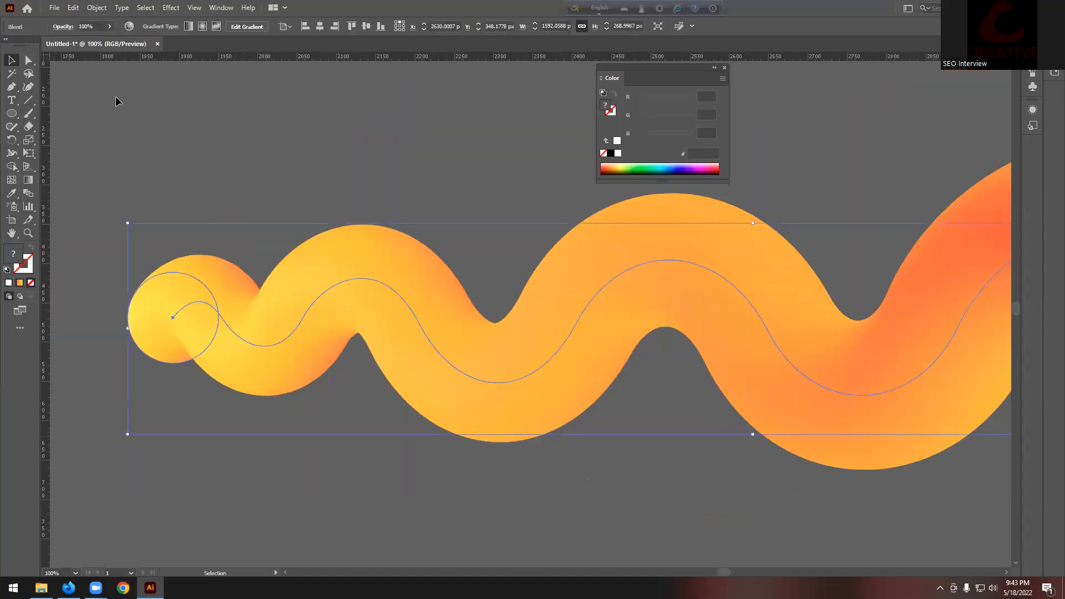
# Step: Check the wavy blend's options without changes and zoom in on the tube's left end
pyautogui.click(96, 7)
pyautogui.moveTo(161, 311)
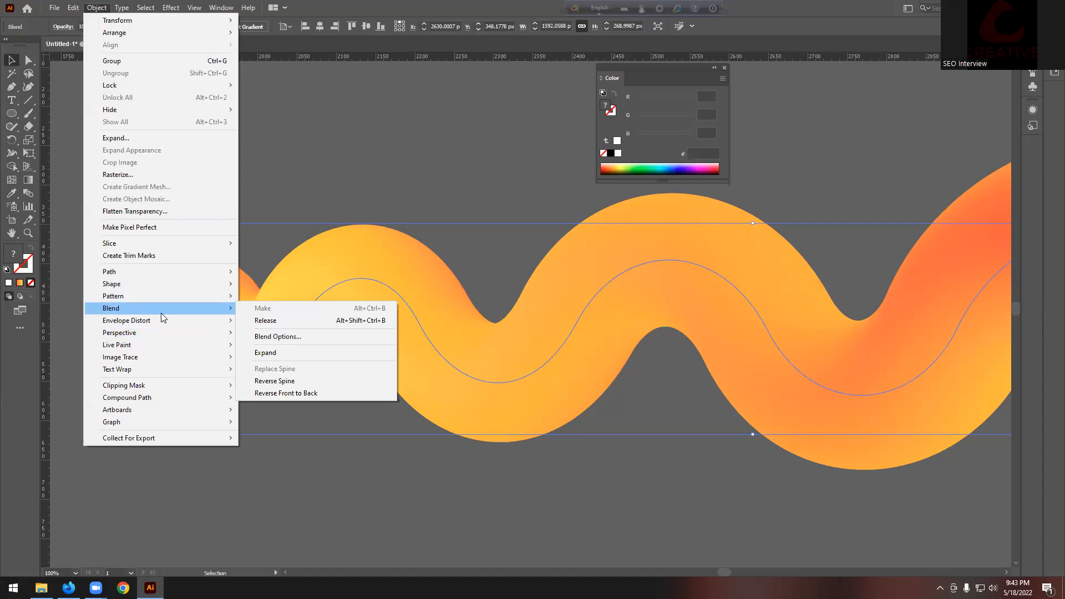
pyautogui.click(290, 336)
pyautogui.press('Tab')
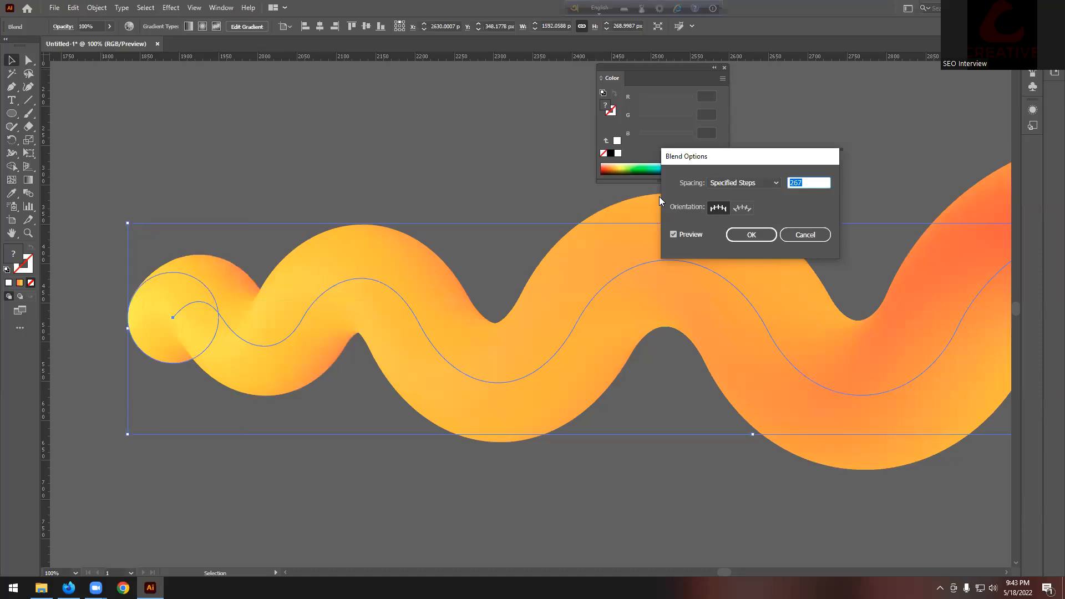
pyautogui.click(751, 235)
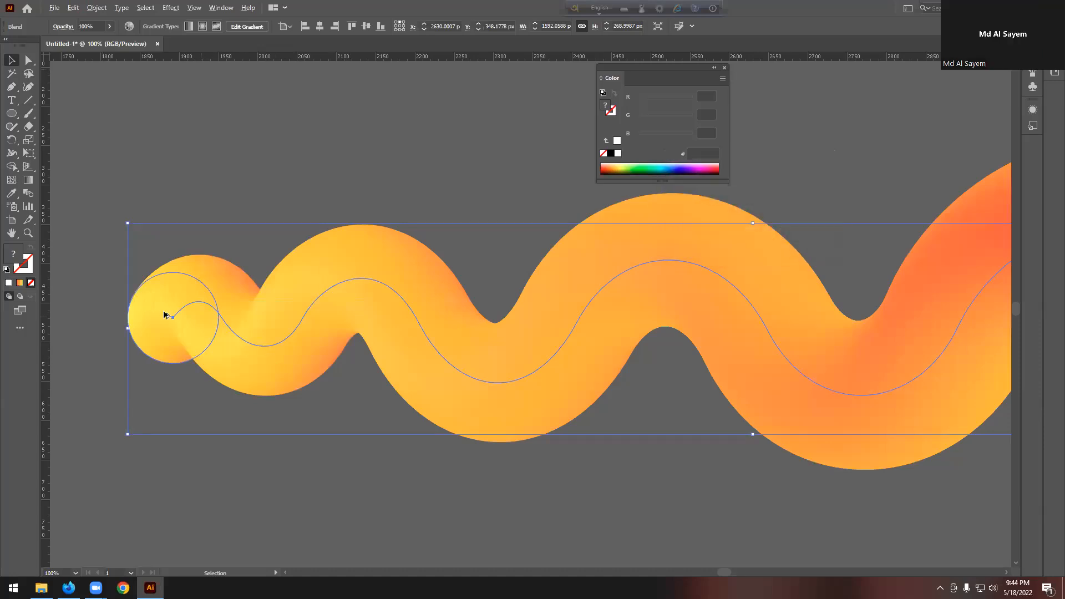
pyautogui.hotkey('ctrl', '+')
pyautogui.hotkey('ctrl', '+')
pyautogui.hotkey('ctrl', '+')
pyautogui.hotkey('ctrl', '+')
# Step: Raise the wavy blend to 500 specified steps
pyautogui.click(97, 7)
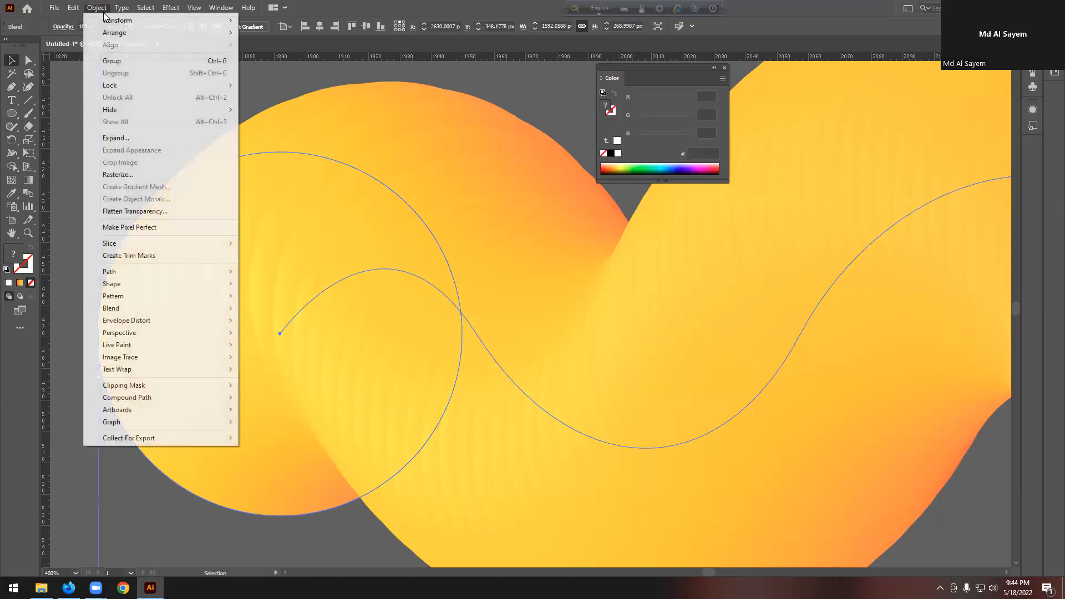
pyautogui.moveTo(158, 309)
pyautogui.click(280, 336)
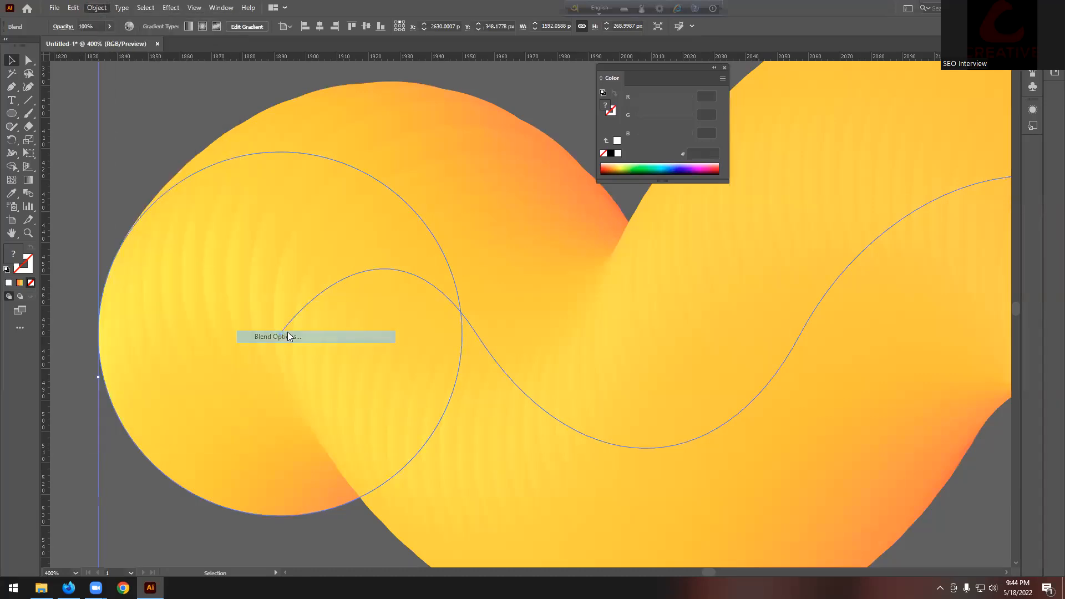
pyautogui.press('Up')
pyautogui.press('Up')
pyautogui.press('Up')
pyautogui.press('Up')
pyautogui.press('Up')
pyautogui.press('Up')
pyautogui.press('Up')
pyautogui.press('Up')
pyautogui.press('Up')
pyautogui.press('Up')
pyautogui.press('Up')
pyautogui.press('Up')
pyautogui.press('Up')
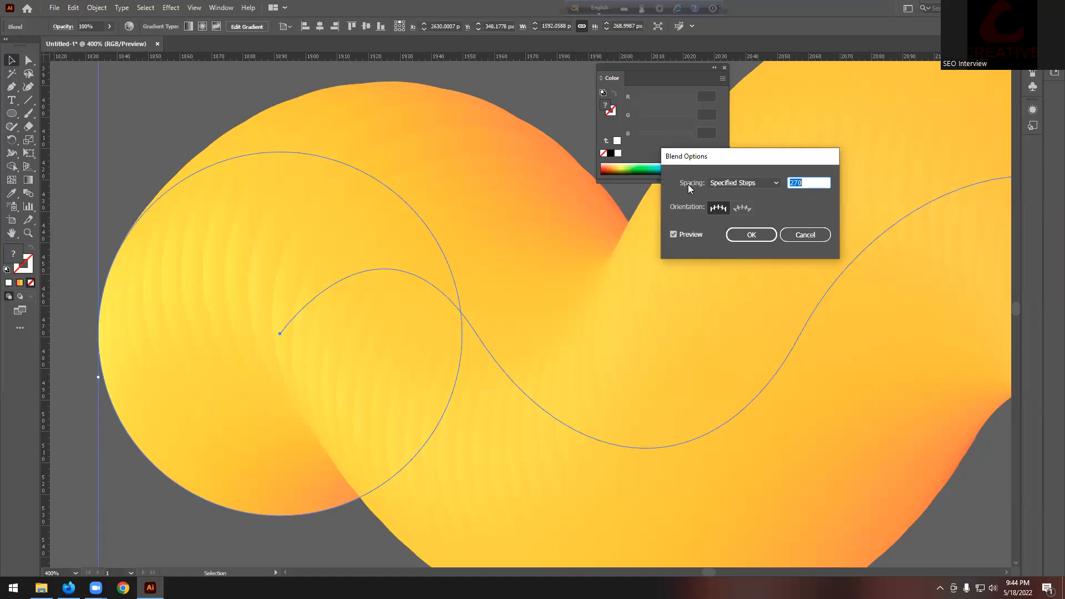
pyautogui.press('Up')
pyautogui.press('Up')
pyautogui.press('Up')
pyautogui.press('Up')
pyautogui.press('Up')
pyautogui.press('Up')
pyautogui.press('Up')
pyautogui.press('Up')
pyautogui.press('Up')
pyautogui.press('Up')
pyautogui.press('Up')
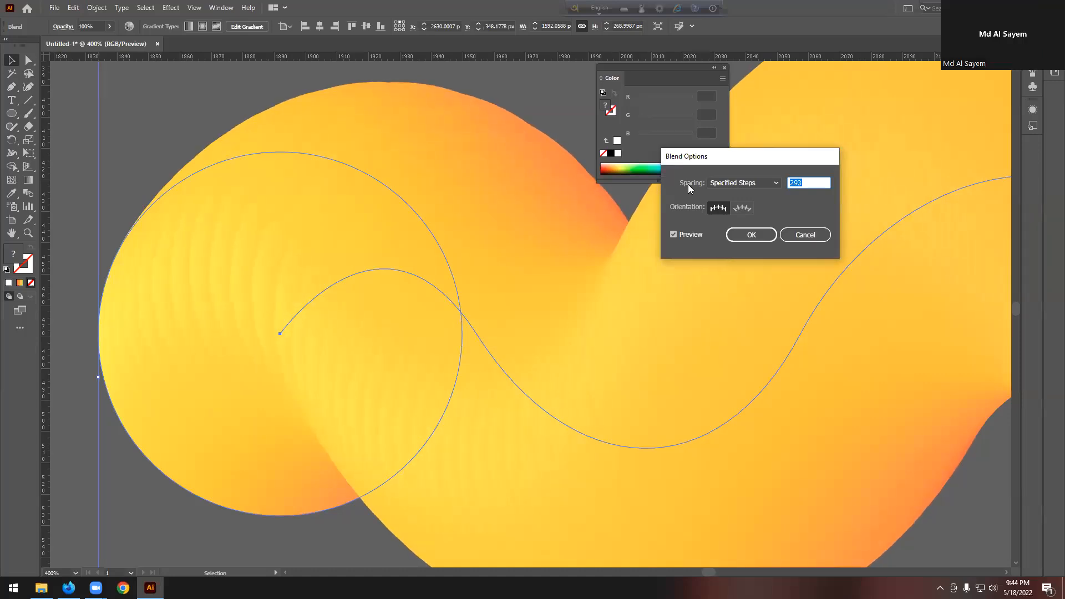
pyautogui.press('Up')
pyautogui.press('Up')
pyautogui.press('Up')
pyautogui.press('Up')
pyautogui.press('Up')
pyautogui.press('Up')
pyautogui.press('Up')
pyautogui.press('Up')
pyautogui.press('Up')
pyautogui.press('Up')
pyautogui.press('Up')
pyautogui.press('Up')
pyautogui.press('Up')
pyautogui.press('Up')
pyautogui.press('Up')
pyautogui.press('Up')
pyautogui.press('Up')
pyautogui.press('Up')
pyautogui.press('Up')
pyautogui.press('Up')
pyautogui.press('Up')
pyautogui.write('500')
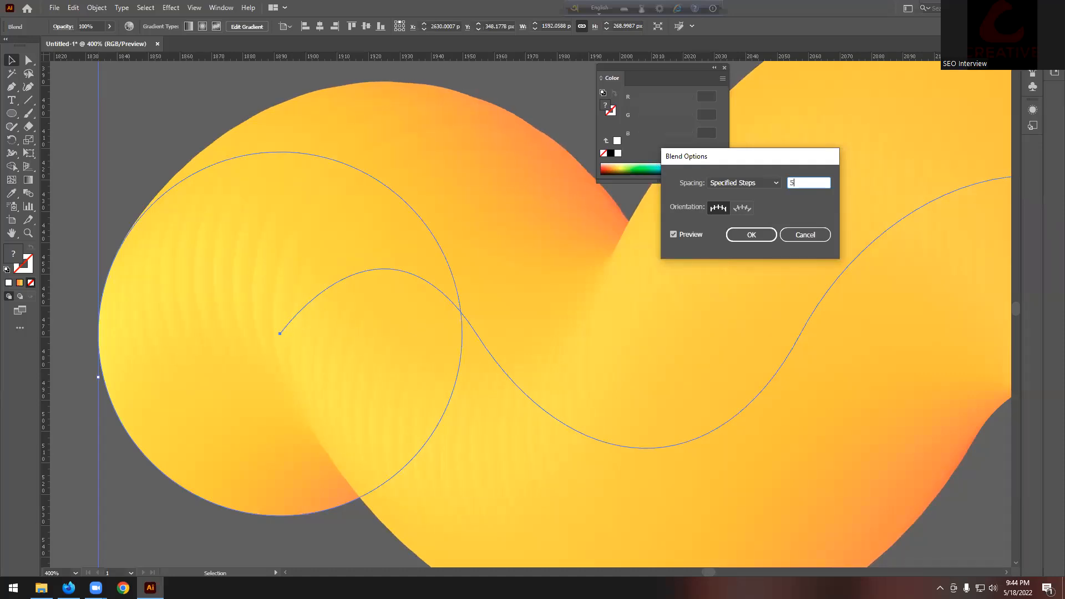
pyautogui.press('Return')
# Step: Deselect the blend and hide the cyan guides from the canvas context menu
pyautogui.scroll(-2, 306, 263)
pyautogui.scroll(-4, 306, 266)
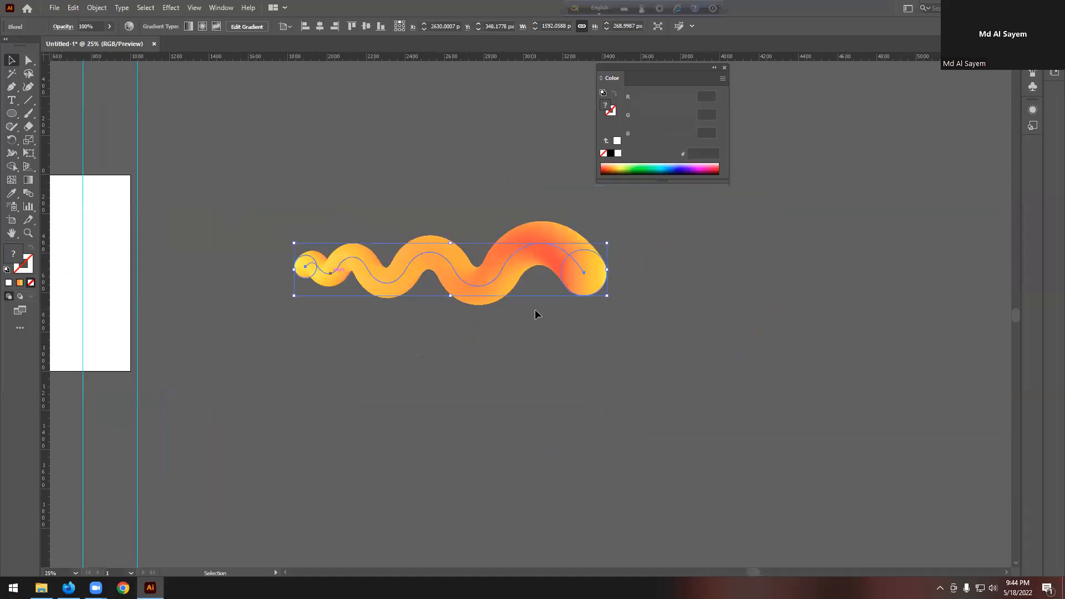
pyautogui.click(553, 314)
pyautogui.scroll(-3, 555, 315)
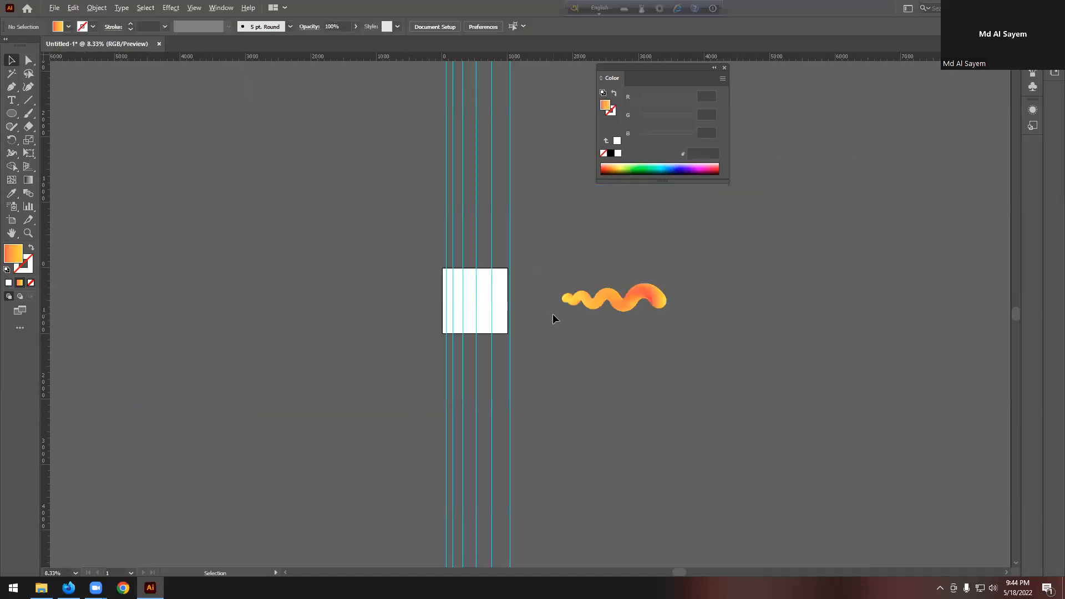
pyautogui.scroll(1, 537, 299)
pyautogui.rightClick(499, 170)
pyautogui.click(554, 271)
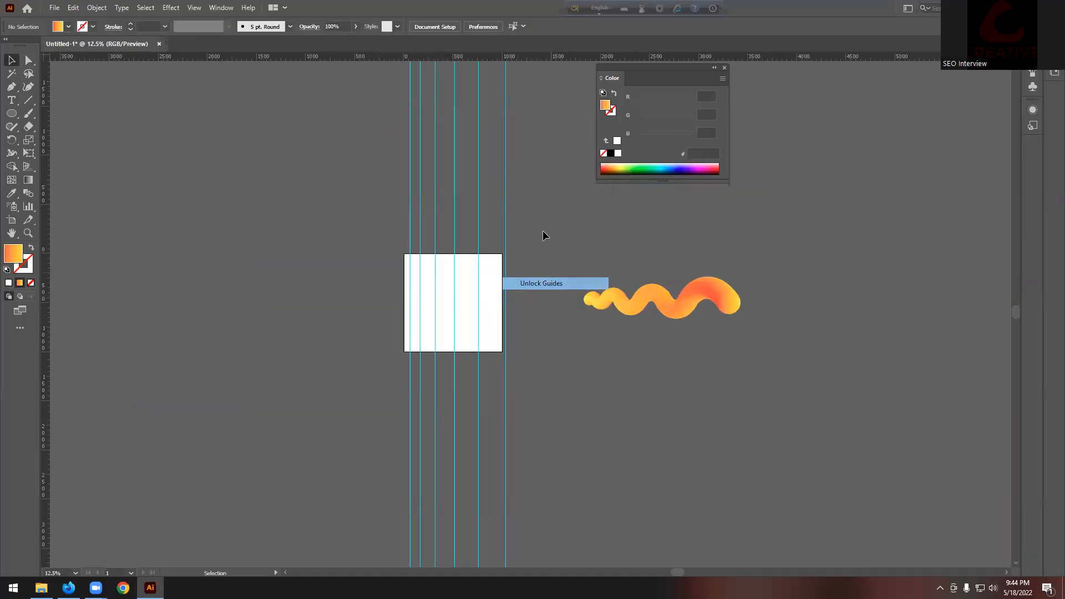
# Step: Lock the guides, then move the snake blend onto the artboard and shrink it
pyautogui.rightClick(475, 178)
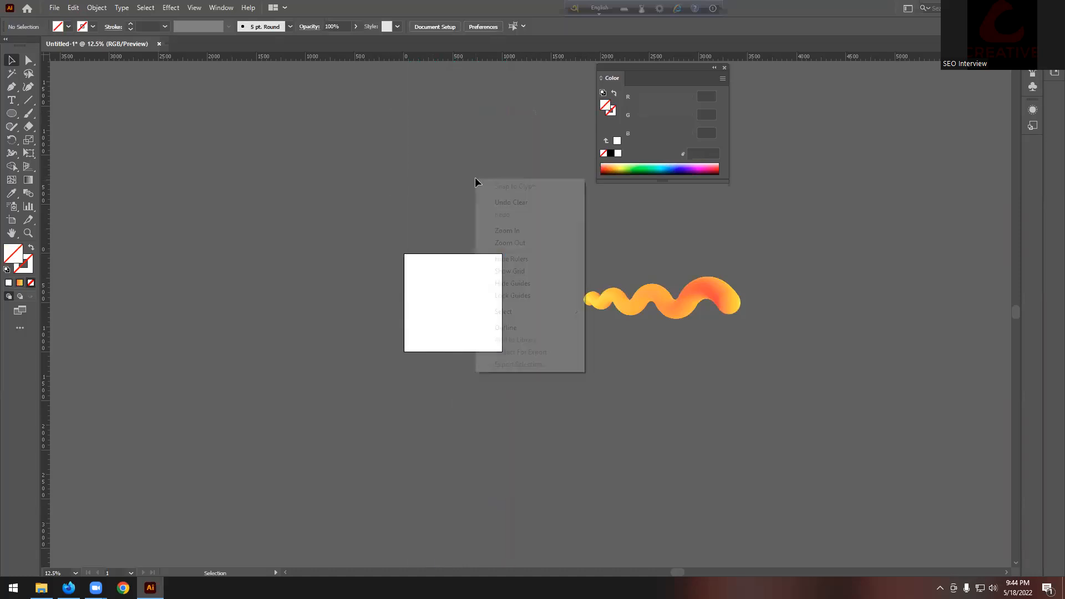
pyautogui.click(555, 294)
pyautogui.moveTo(699, 307); pyautogui.dragTo(484, 298)
pyautogui.scroll(2, 484, 298)
pyautogui.moveTo(573, 292); pyautogui.dragTo(653, 296)
pyautogui.scroll(1, 465, 292)
pyautogui.click(574, 288)
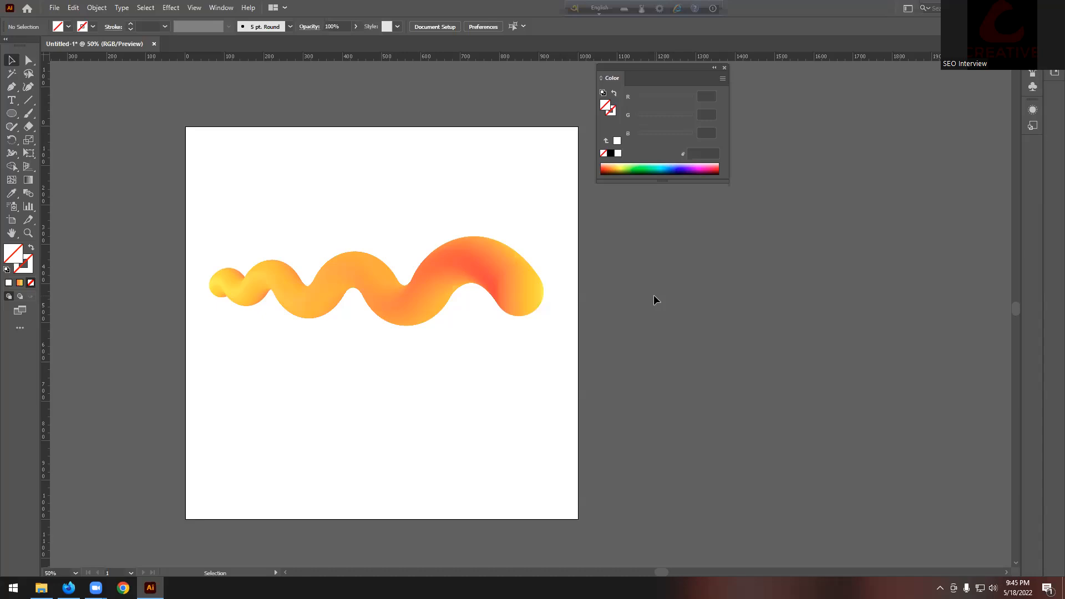
# Step: Delete the wavy blend, check the Opacity Mask topic in the course PDF, and return
pyautogui.moveTo(551, 204); pyautogui.dragTo(344, 345)
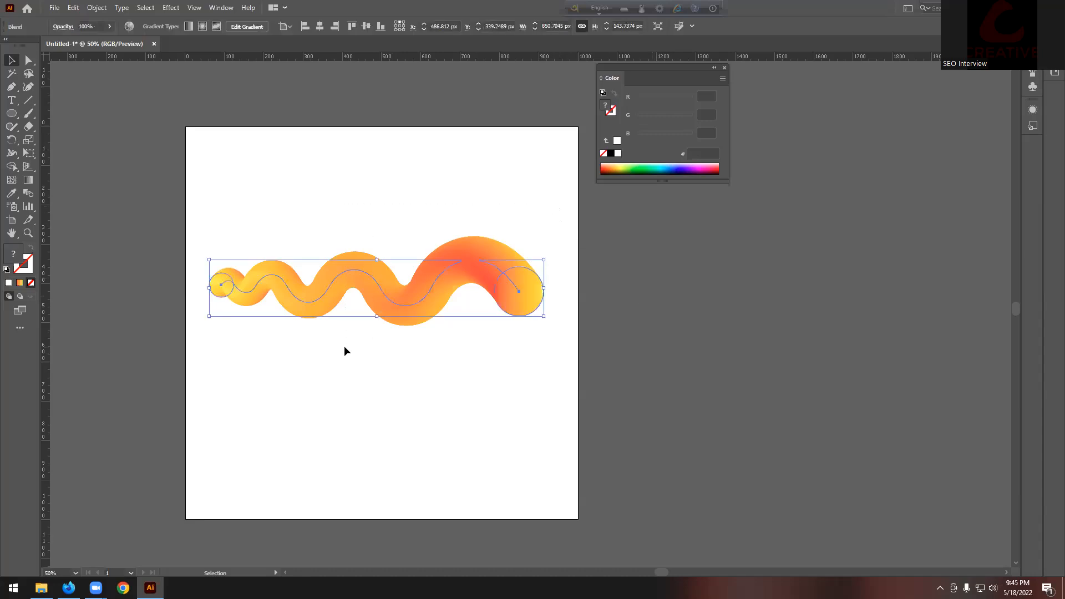
pyautogui.press('Delete')
pyautogui.click(69, 587)
pyautogui.tripleClick(521, 322)
pyautogui.click(523, 321)
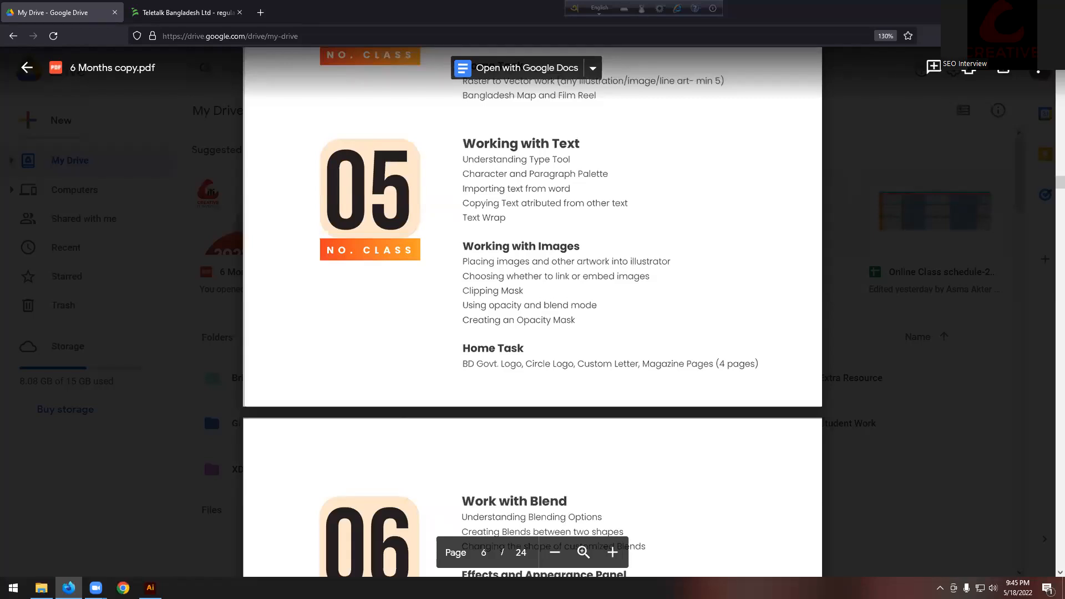
pyautogui.hotkey('alt', 'Tab')
pyautogui.scroll(1, 455, 303)
pyautogui.scroll(-4, 444, 302)
pyautogui.scroll(2, 362, 324)
# Step: Place Man-Transparent.png, then scale and position the photo on the artboard
pyautogui.click(54, 7)
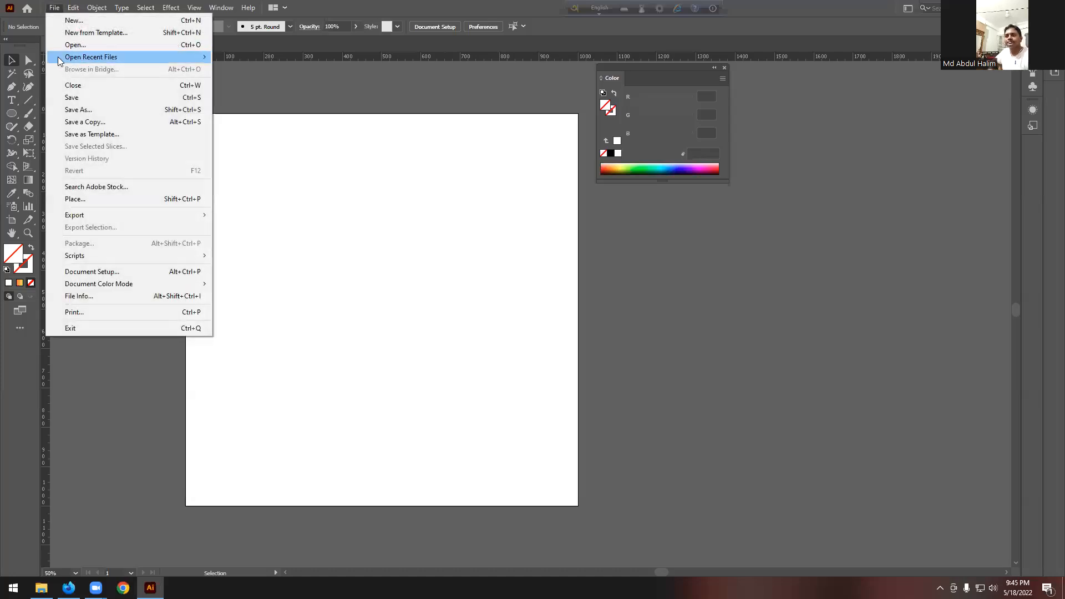
pyautogui.click(88, 200)
pyautogui.click(427, 166)
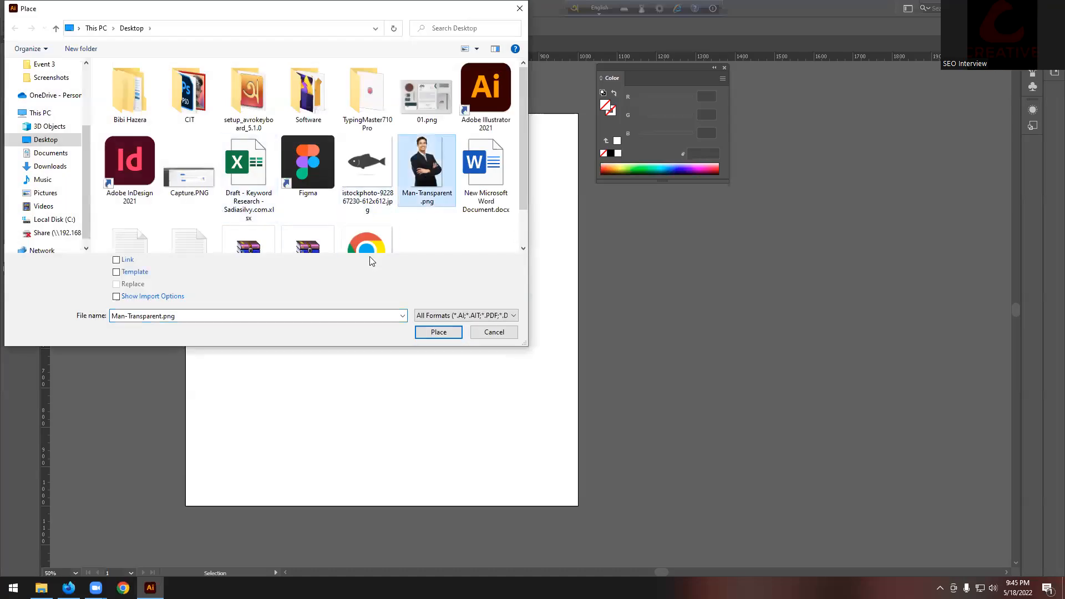
pyautogui.click(438, 332)
pyautogui.click(340, 214)
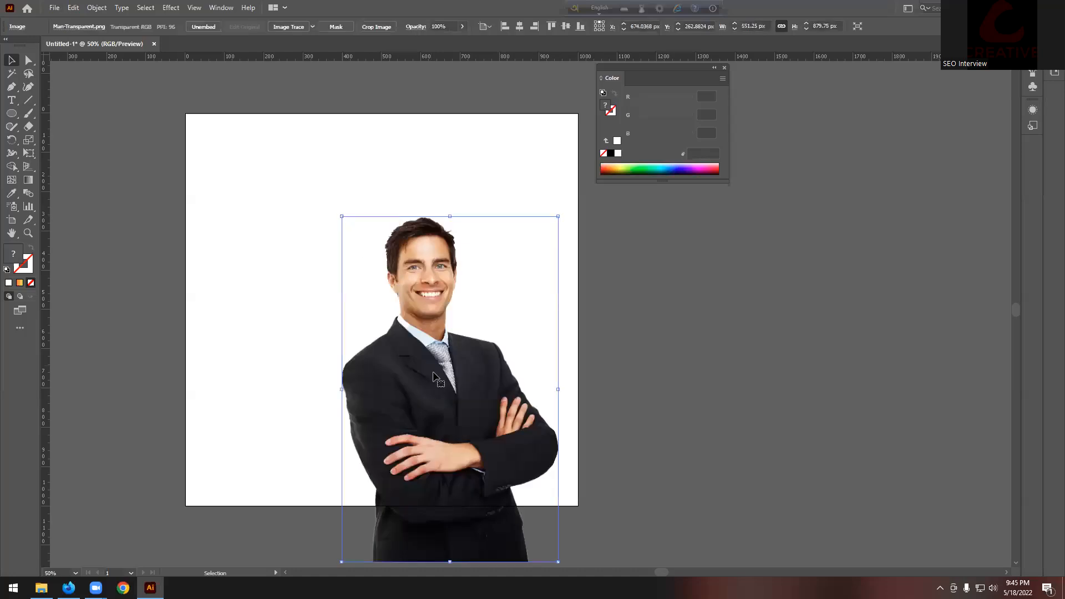
pyautogui.moveTo(445, 365); pyautogui.dragTo(387, 252)
pyautogui.click(392, 106)
pyautogui.click(474, 121)
pyautogui.moveTo(498, 107); pyautogui.dragTo(444, 194)
pyautogui.moveTo(403, 268); pyautogui.dragTo(378, 348)
# Step: Rotate the lower copy 180°, reflect it on the vertical axis, and align it below
pyautogui.moveTo(445, 297); pyautogui.dragTo(351, 435)
pyautogui.click(489, 394)
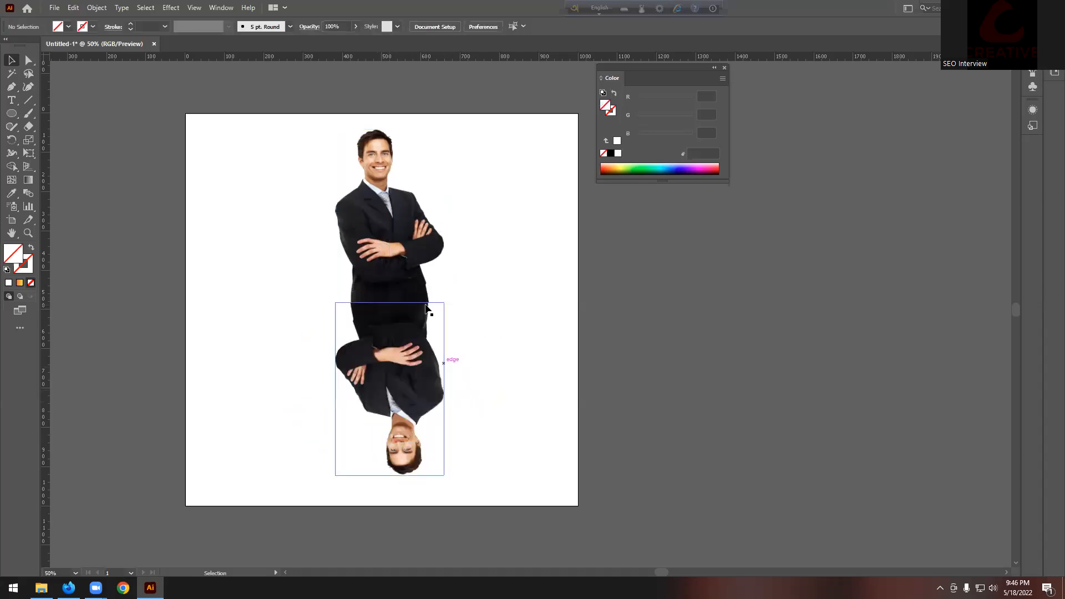
pyautogui.rightClick(403, 342)
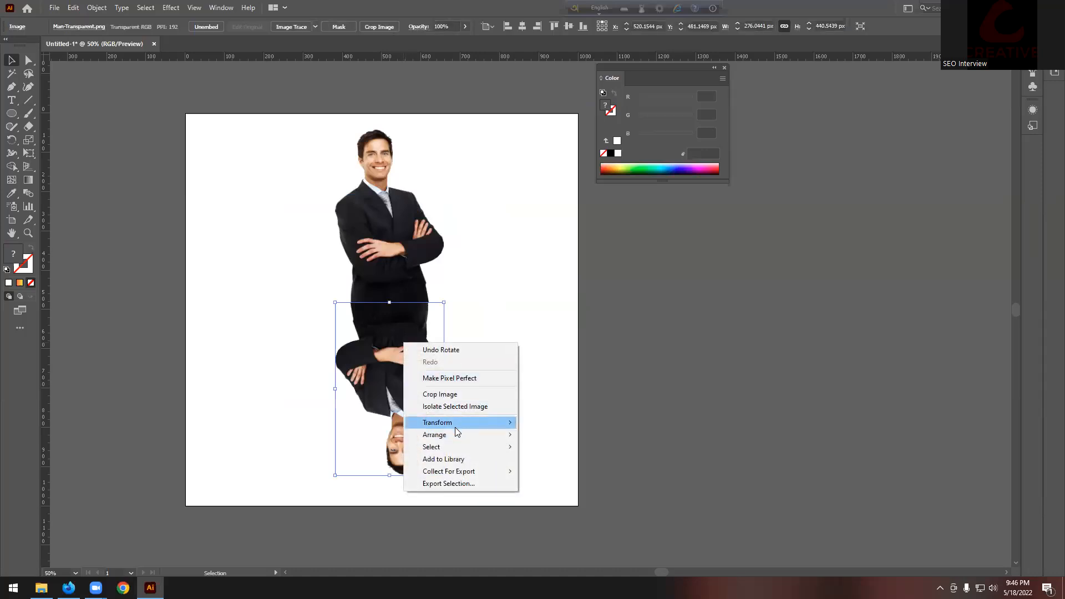
pyautogui.moveTo(455, 426)
pyautogui.click(561, 461)
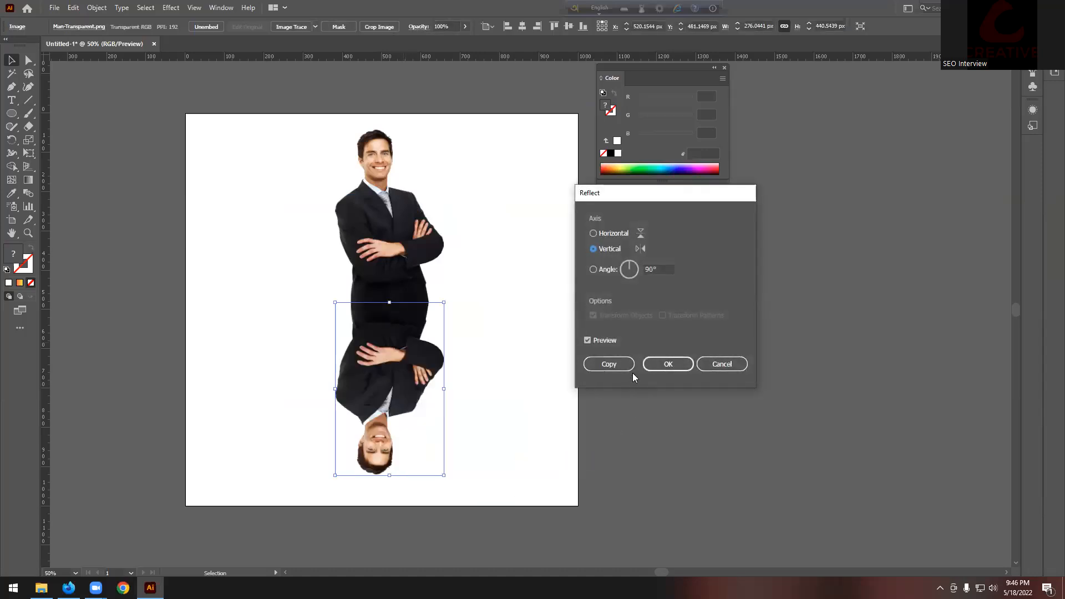
pyautogui.click(668, 364)
pyautogui.click(509, 344)
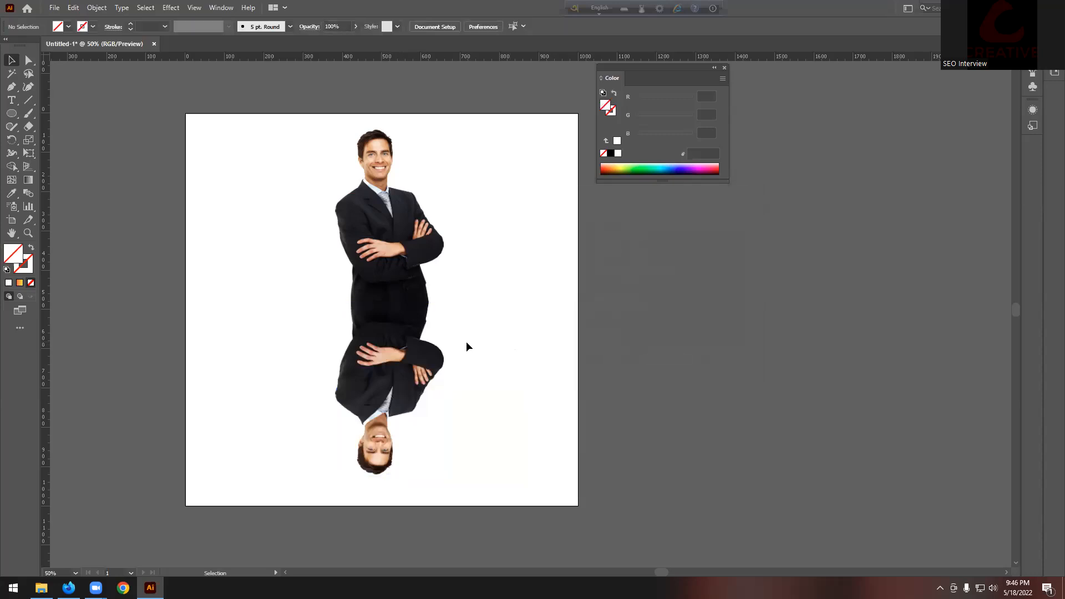
pyautogui.moveTo(395, 336)
pyautogui.mouseDown()
pyautogui.moveTo(393, 361)
pyautogui.moveTo(393, 338)
pyautogui.mouseUp()
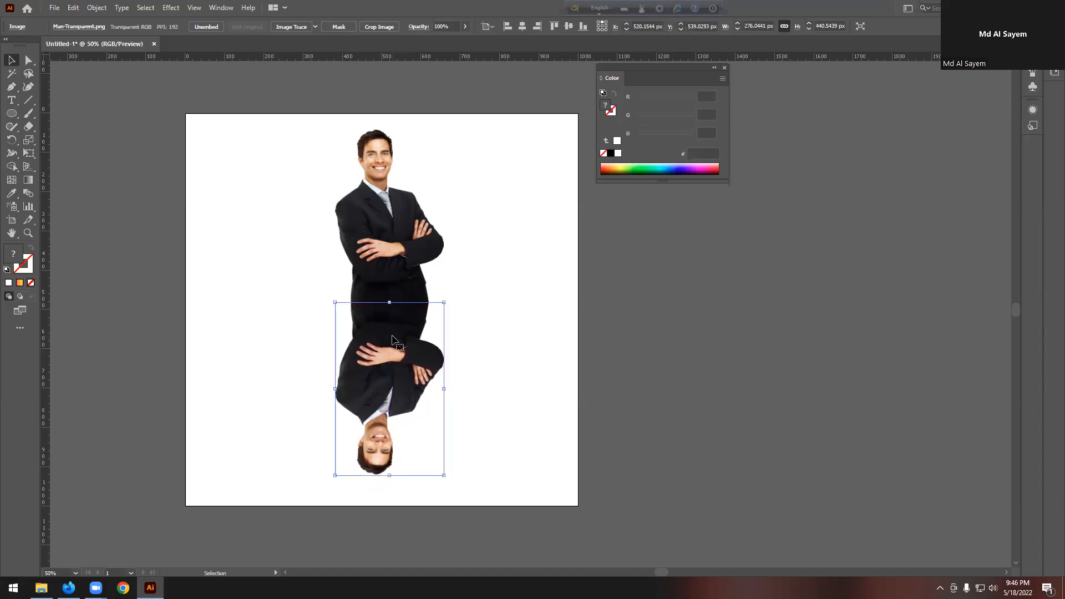
pyautogui.click(198, 268)
# Step: Draw a 516.71 × 471.53 px rectangle covering the reflection
pyautogui.rightClick(11, 113)
pyautogui.click(62, 113)
pyautogui.moveTo(279, 300); pyautogui.dragTo(483, 485)
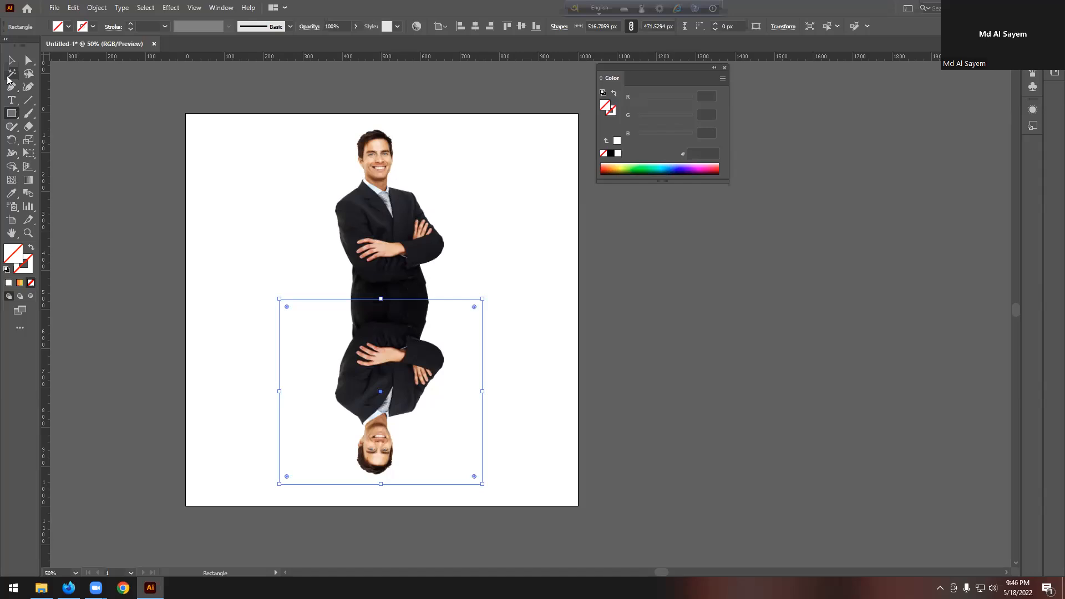
# Step: Fill the rectangle with 231F20, then apply the White, Black gradient preset
pyautogui.click(58, 27)
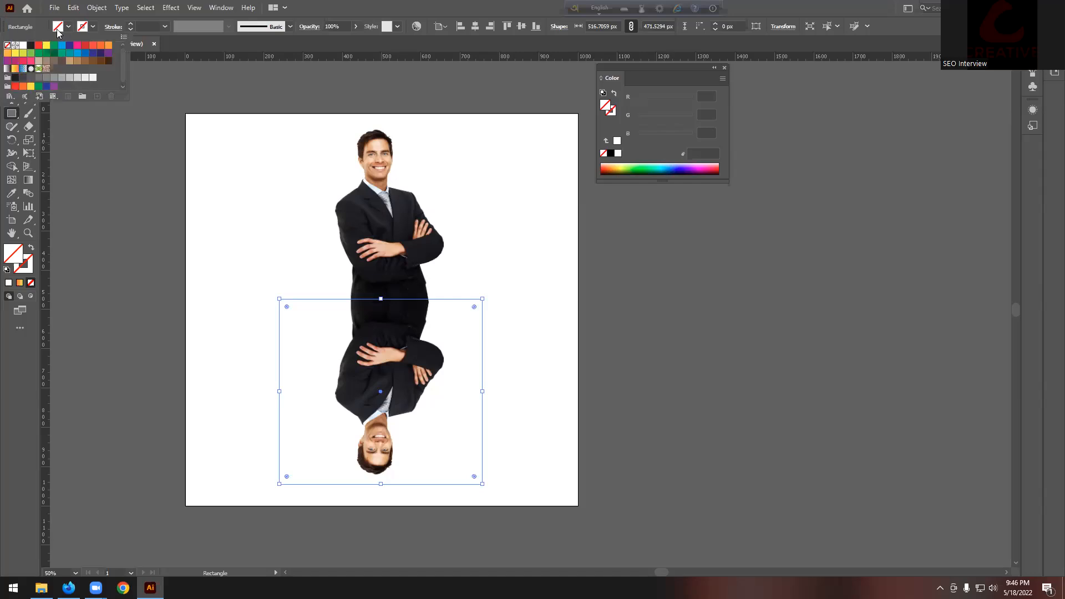
pyautogui.click(31, 45)
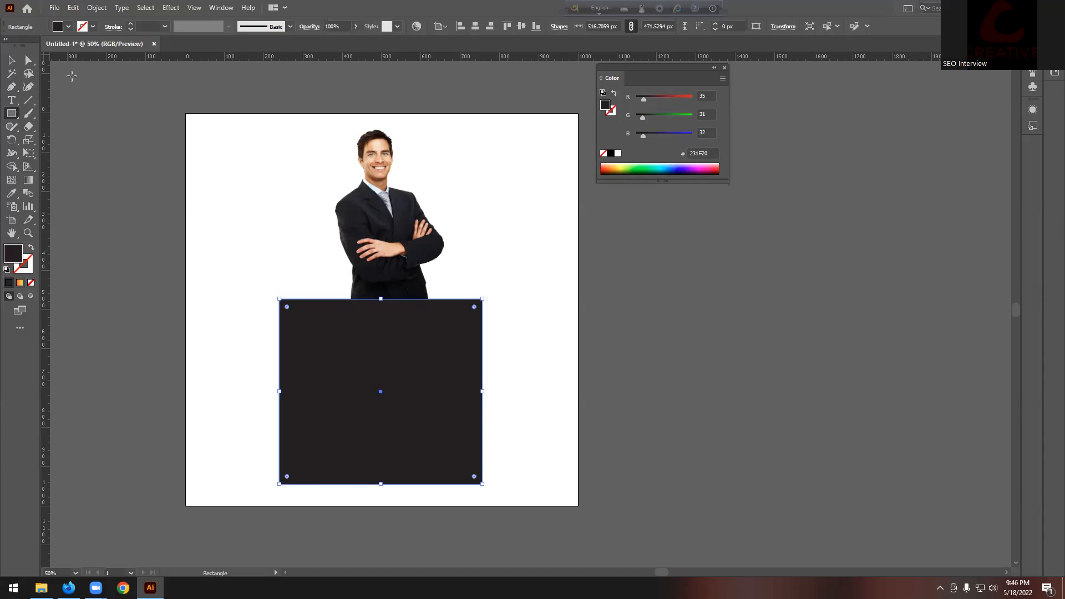
pyautogui.click(221, 7)
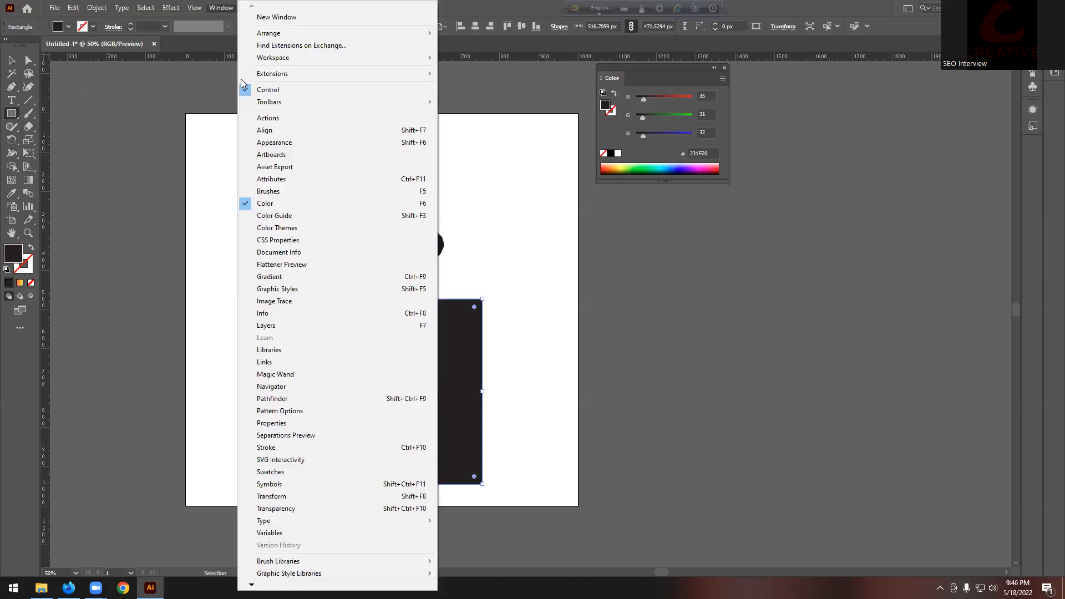
pyautogui.click(283, 276)
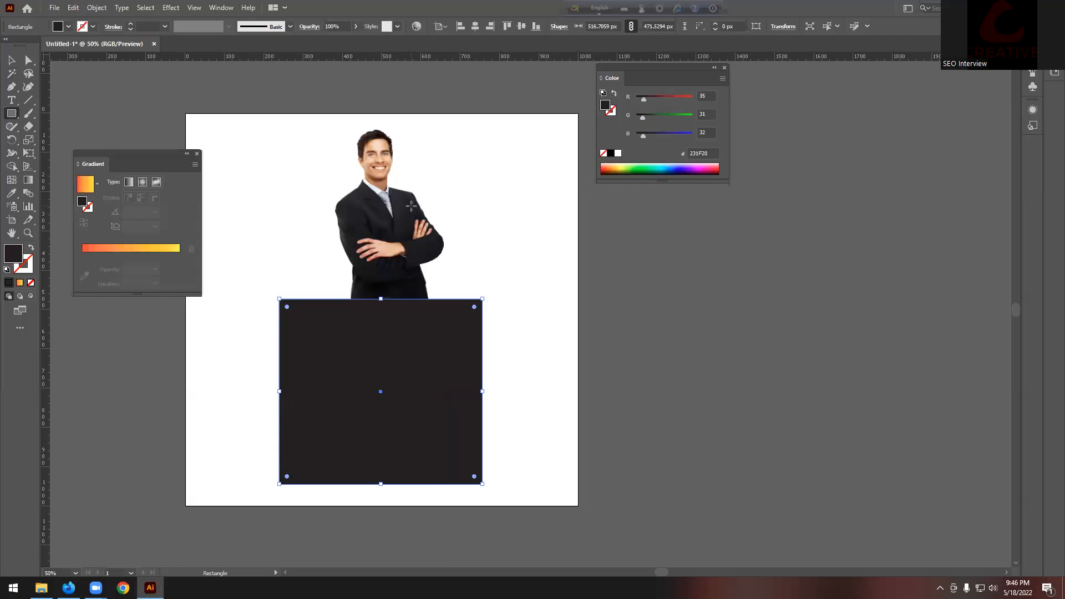
pyautogui.click(91, 192)
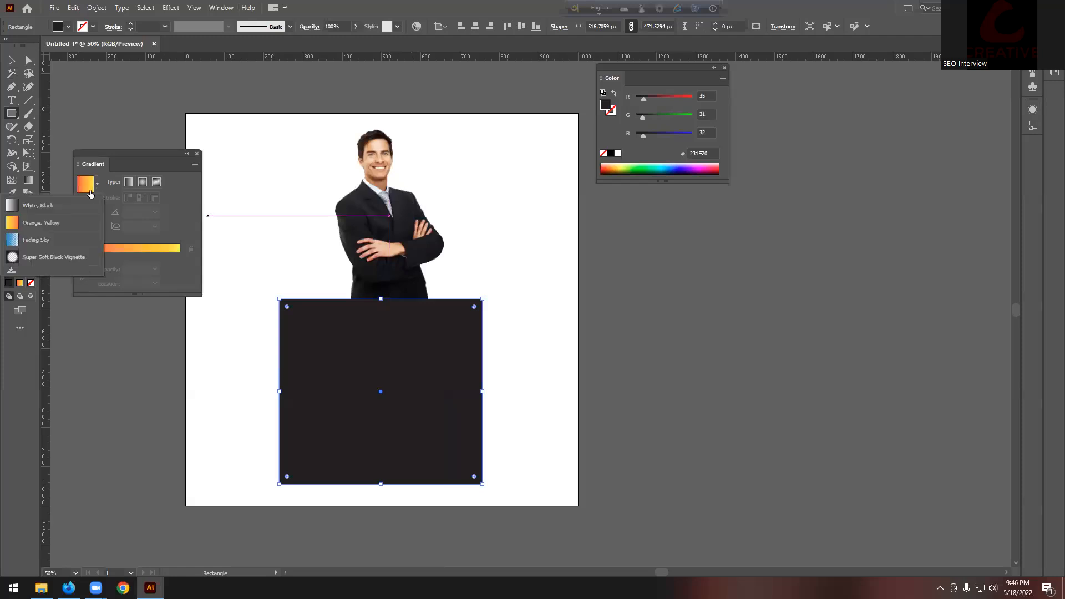
pyautogui.click(57, 206)
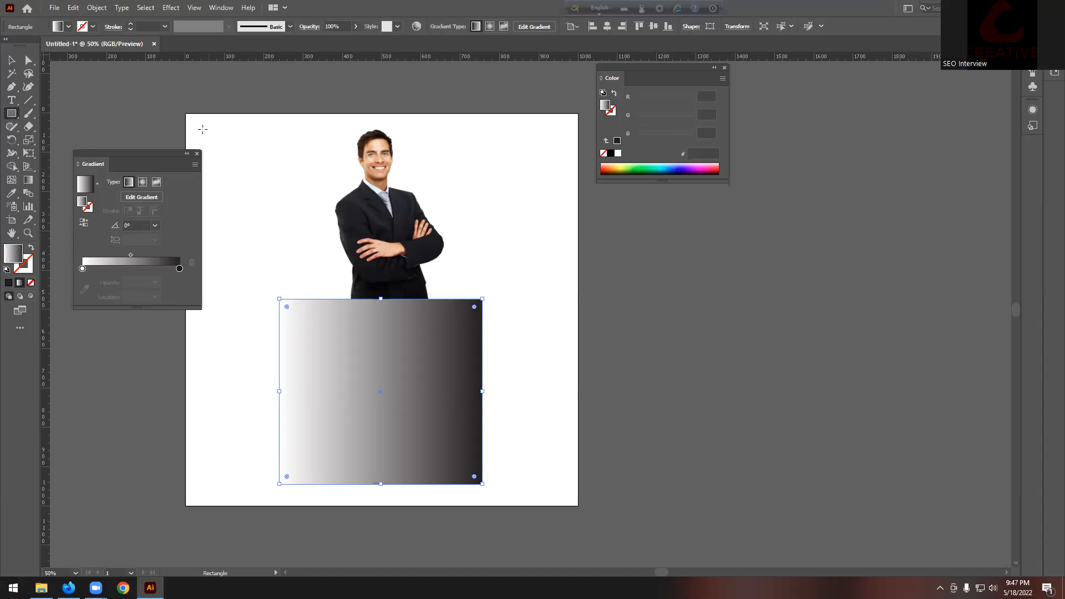
# Step: Select the gradient rectangle with the Selection tool and reopen the Gradient panel
pyautogui.click(197, 154)
pyautogui.click(12, 60)
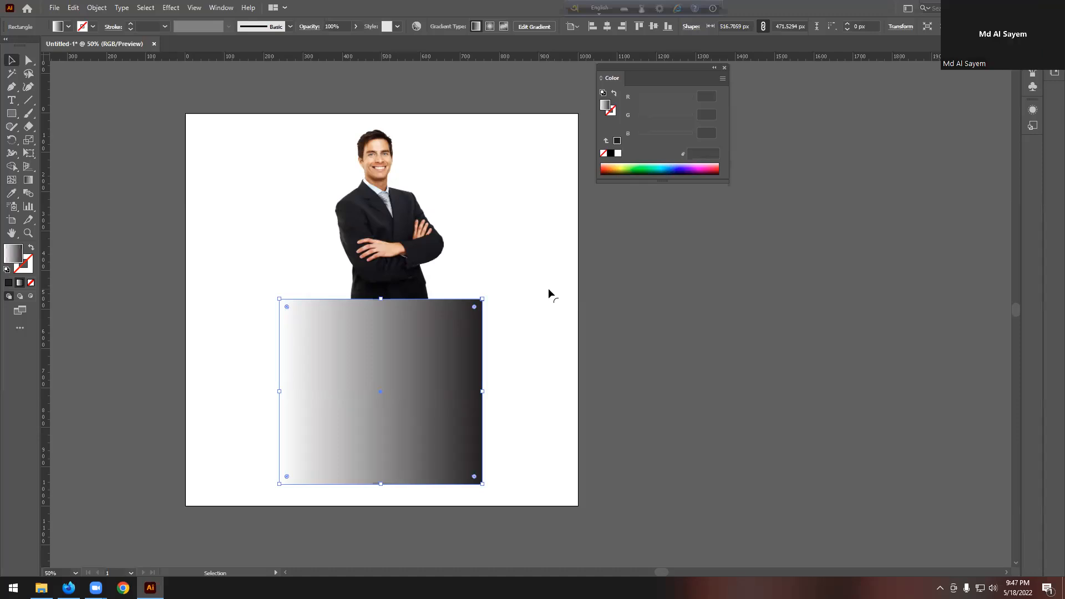
pyautogui.click(530, 368)
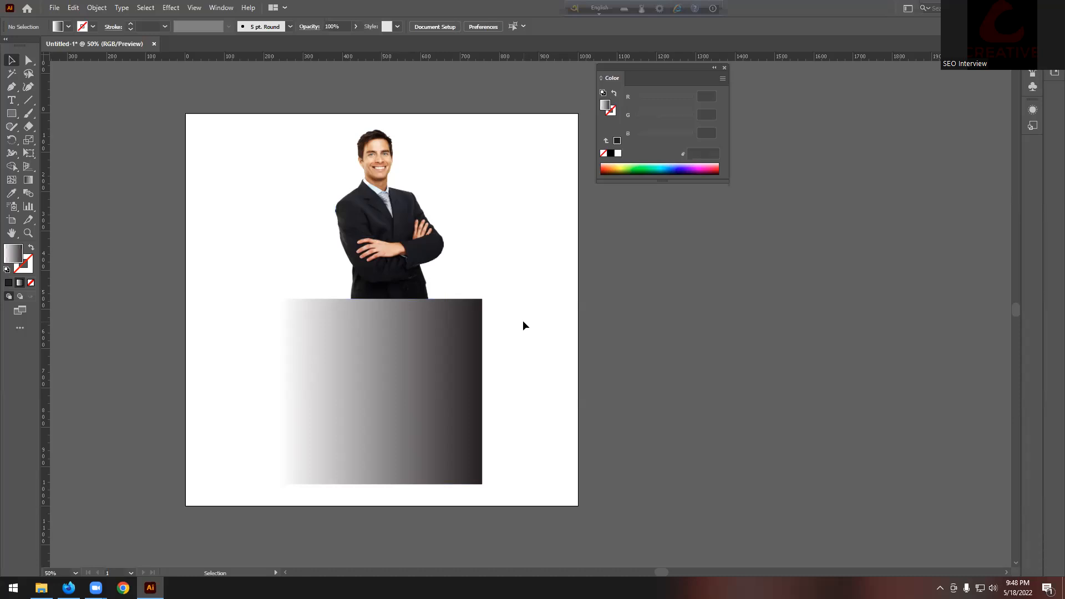
pyautogui.click(397, 410)
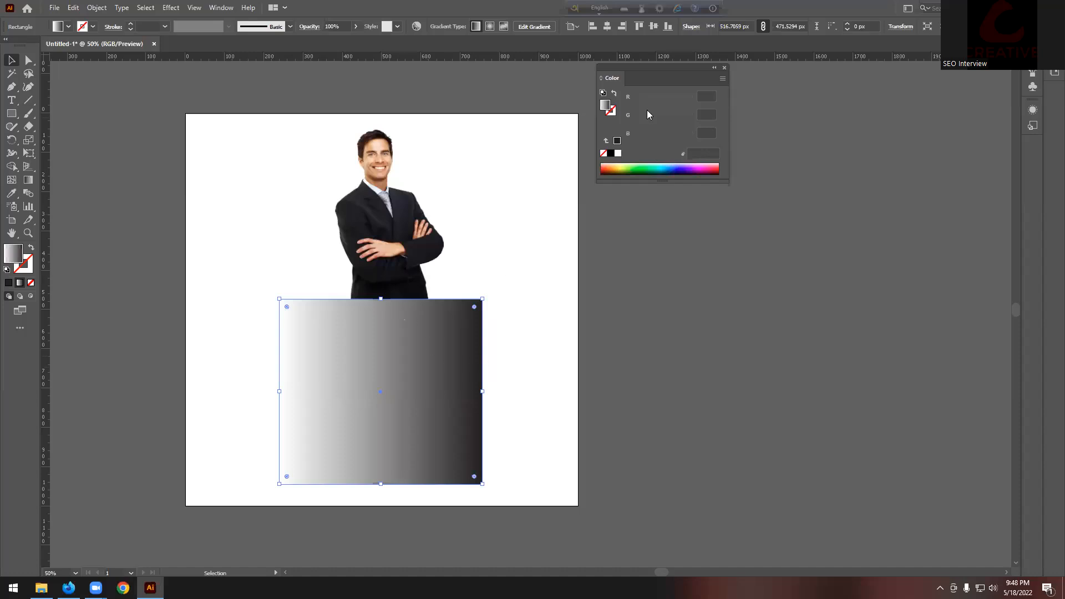
pyautogui.click(221, 8)
pyautogui.click(285, 277)
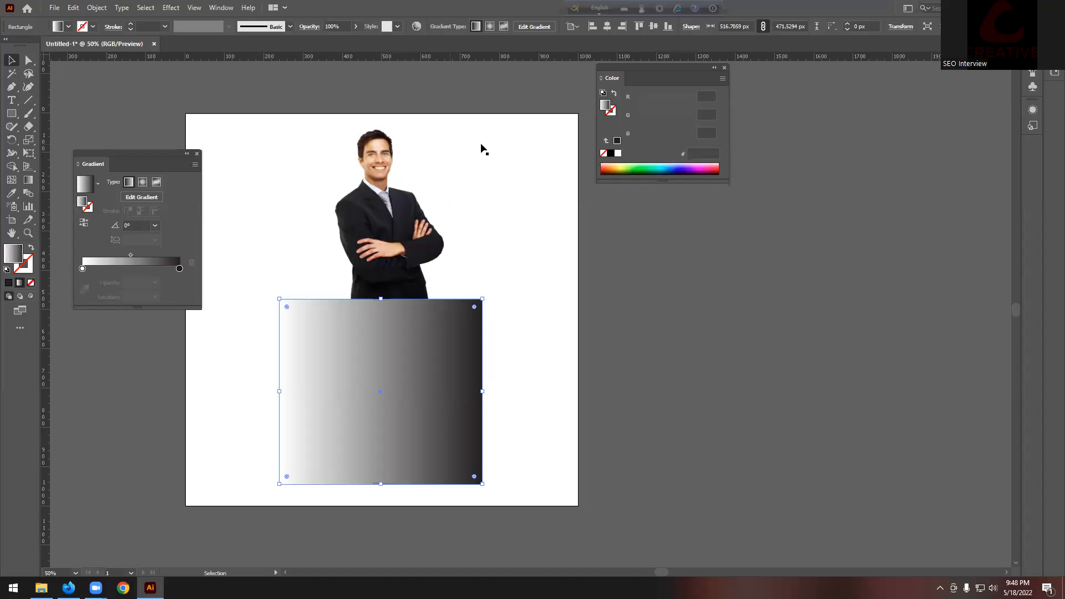
# Step: Try gradient angles 45° and 90°, settling on -90°
pyautogui.click(155, 225)
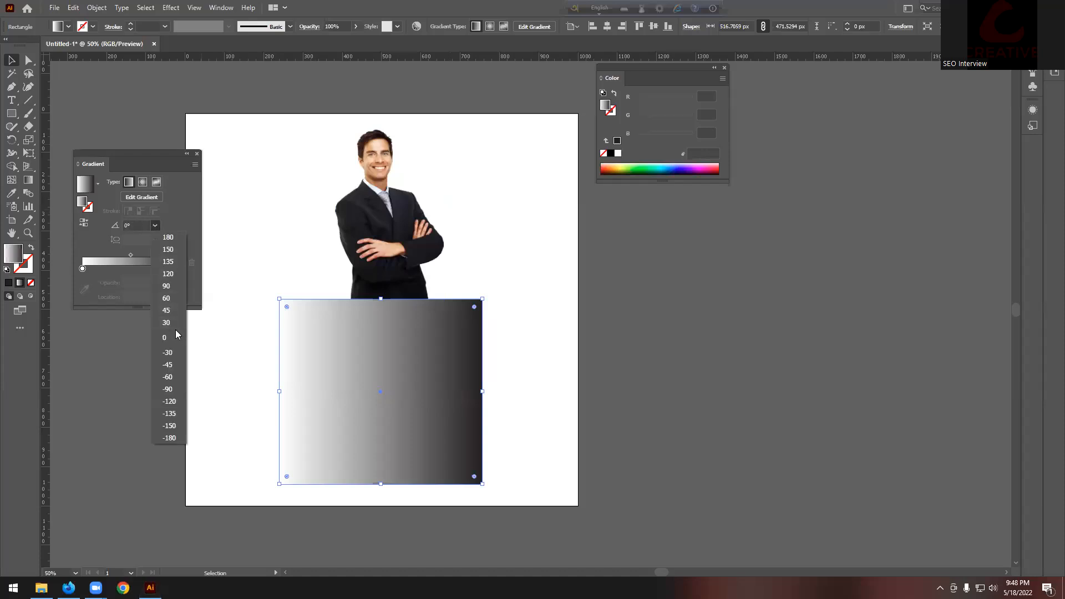
pyautogui.click(166, 309)
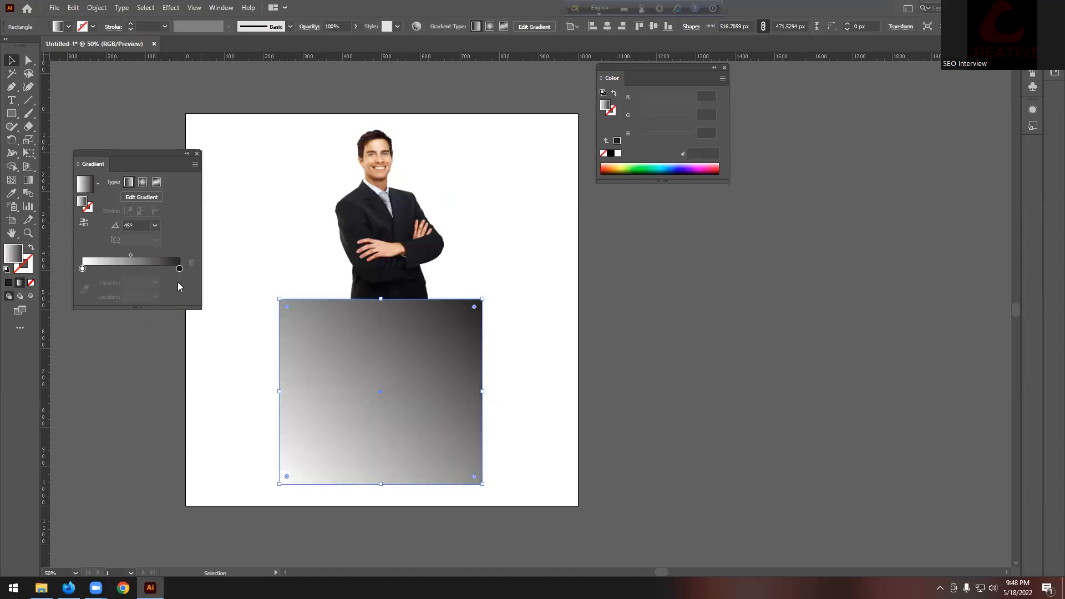
pyautogui.click(155, 226)
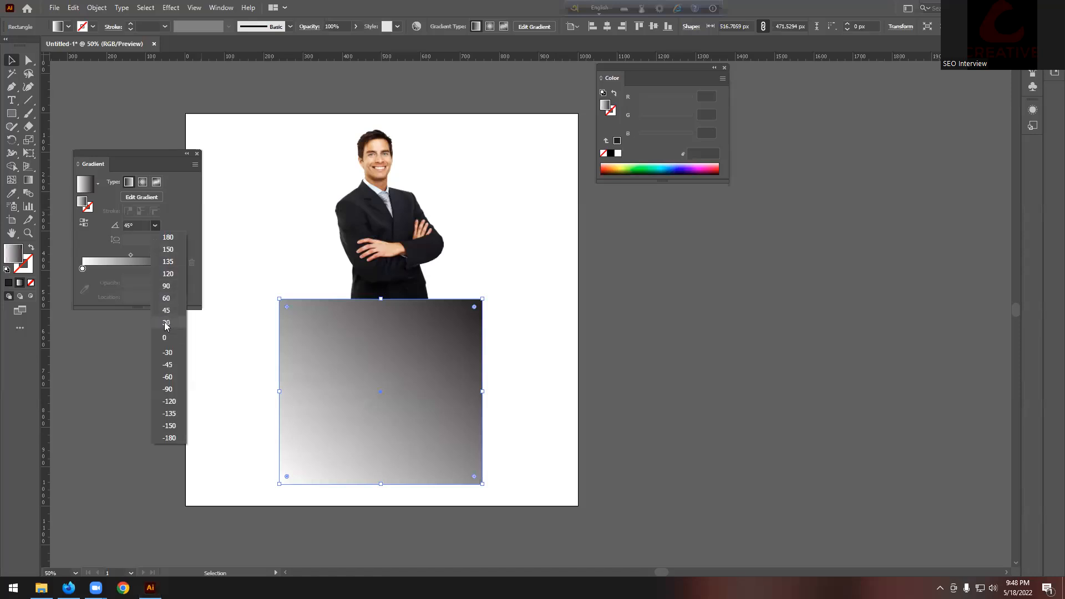
pyautogui.click(166, 286)
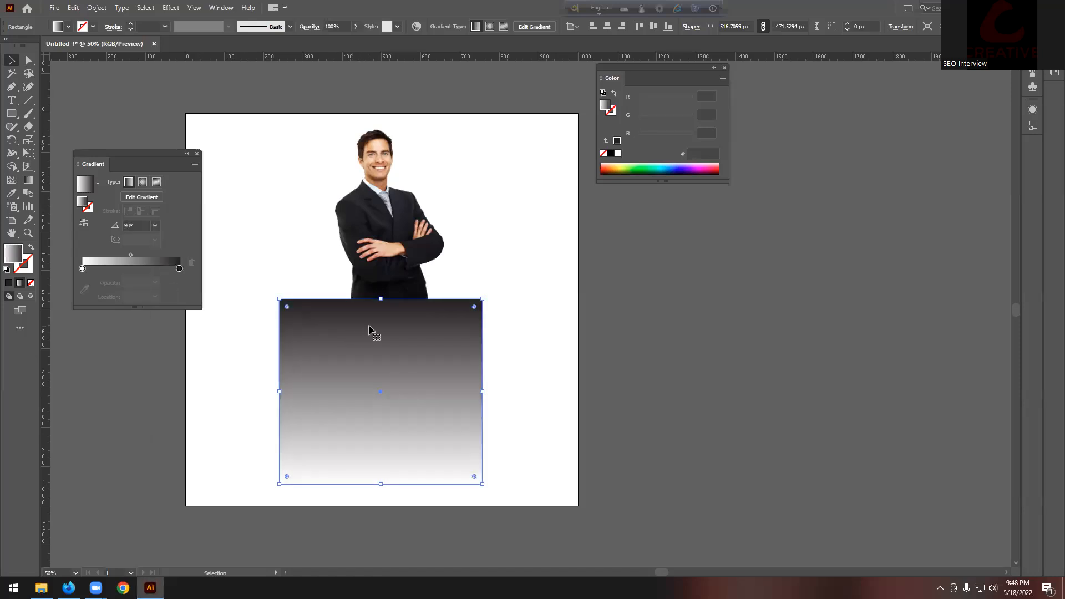
pyautogui.click(155, 225)
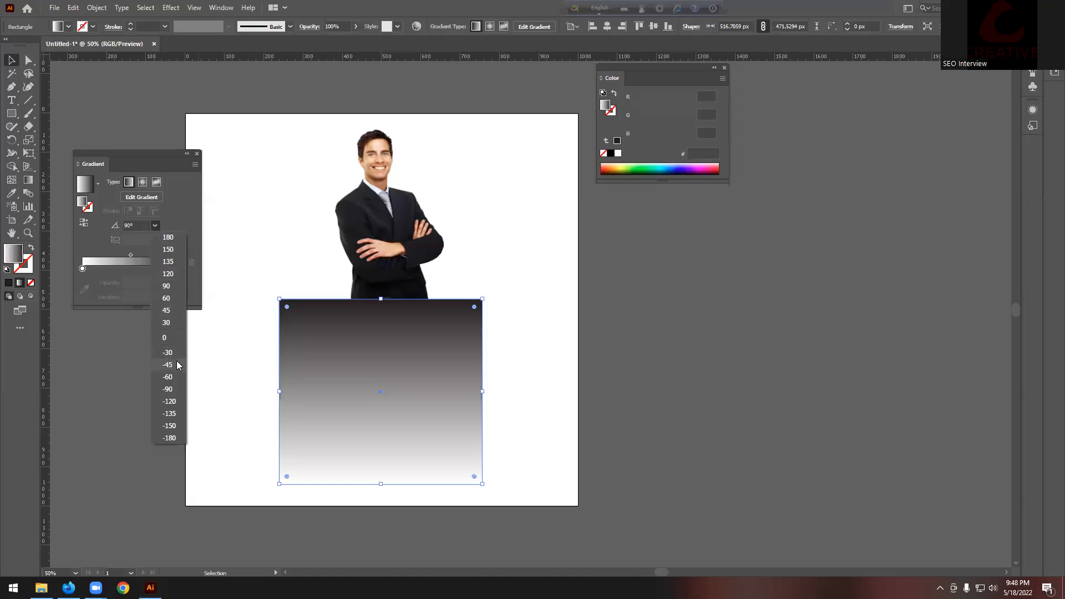
pyautogui.click(168, 389)
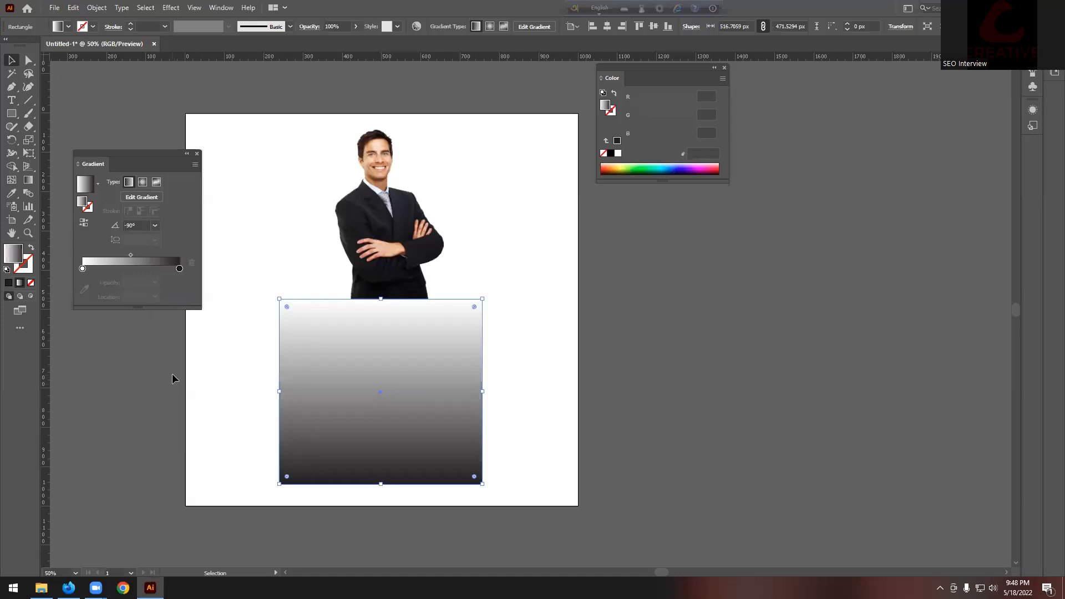
pyautogui.click(260, 248)
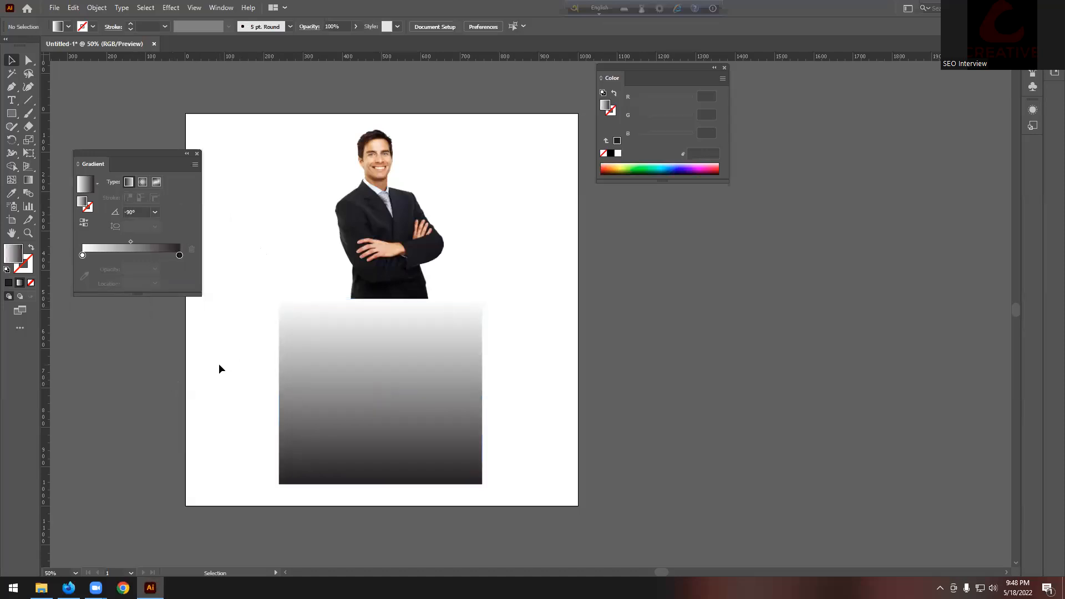
# Step: Select the rectangle and reflection and make an opacity mask from the Transparency panel
pyautogui.moveTo(270, 370); pyautogui.dragTo(572, 450)
pyautogui.click(545, 404)
pyautogui.click(386, 364)
pyautogui.moveTo(542, 362); pyautogui.dragTo(336, 434)
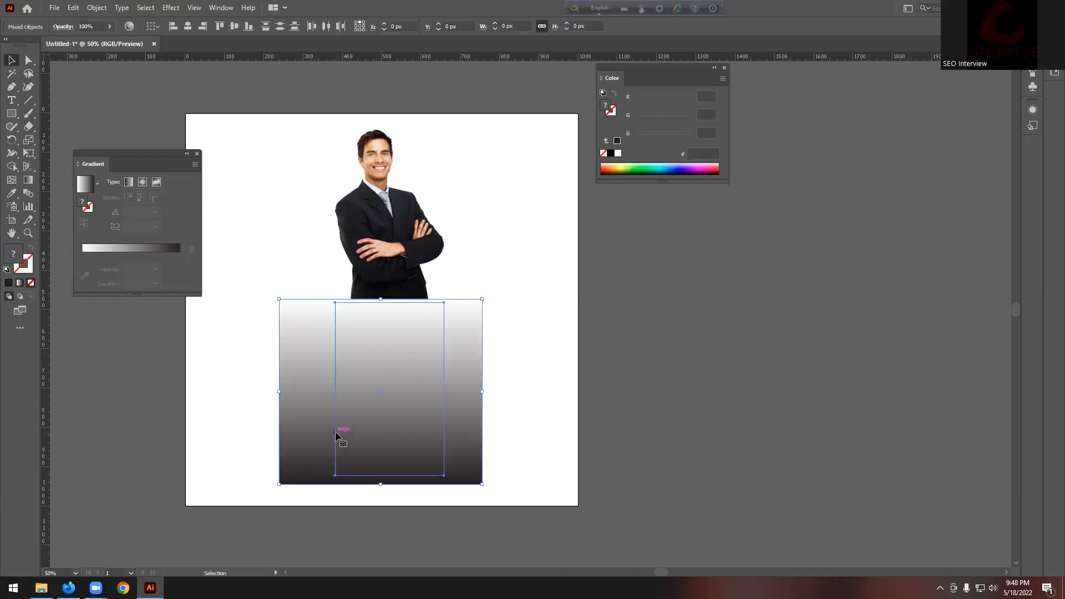
pyautogui.click(221, 7)
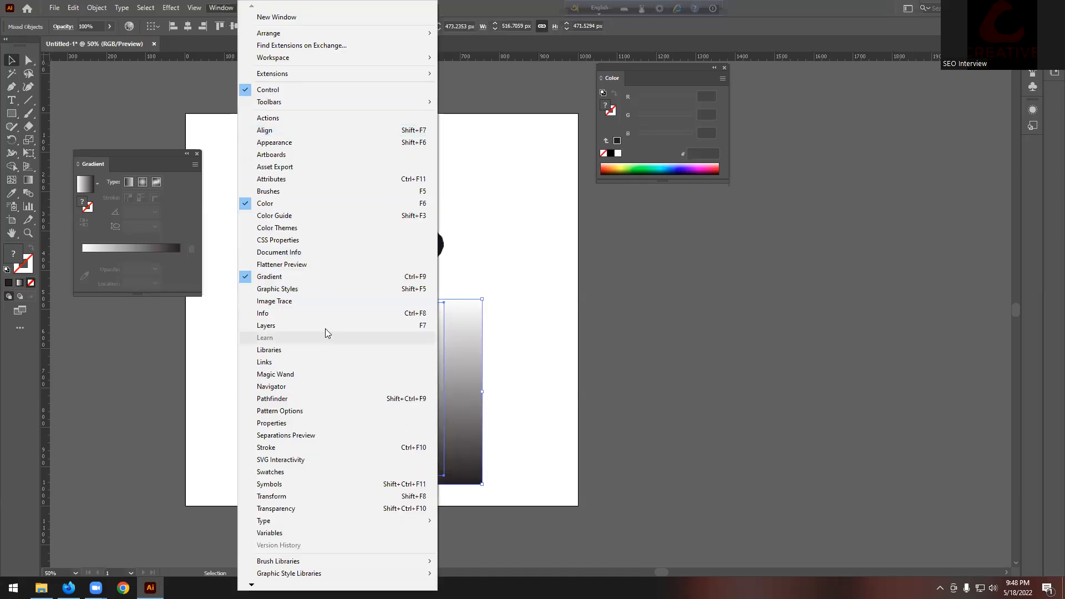
pyautogui.click(301, 511)
pyautogui.moveTo(817, 288); pyautogui.dragTo(591, 295)
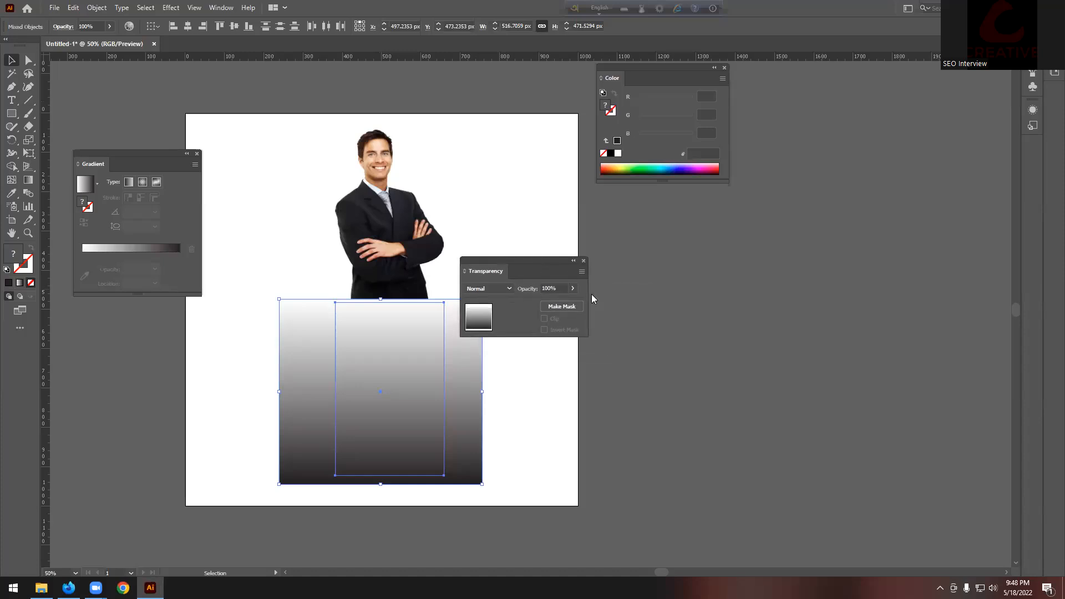
pyautogui.click(562, 307)
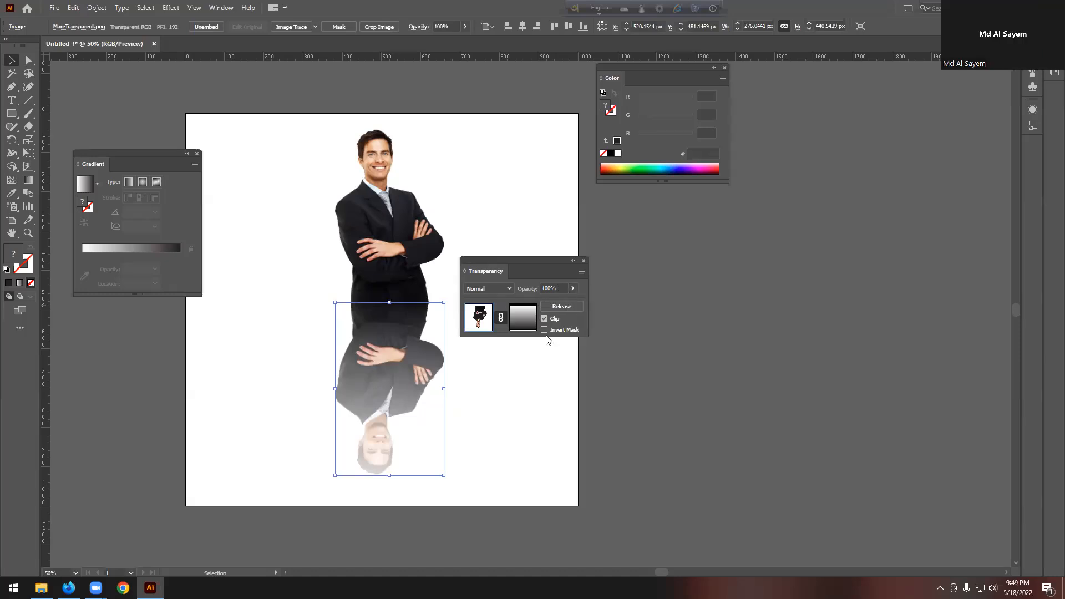
# Step: Undo the mask, shift the black gradient stop left, and reapply the opacity mask
pyautogui.hotkey('ctrl', 'z')
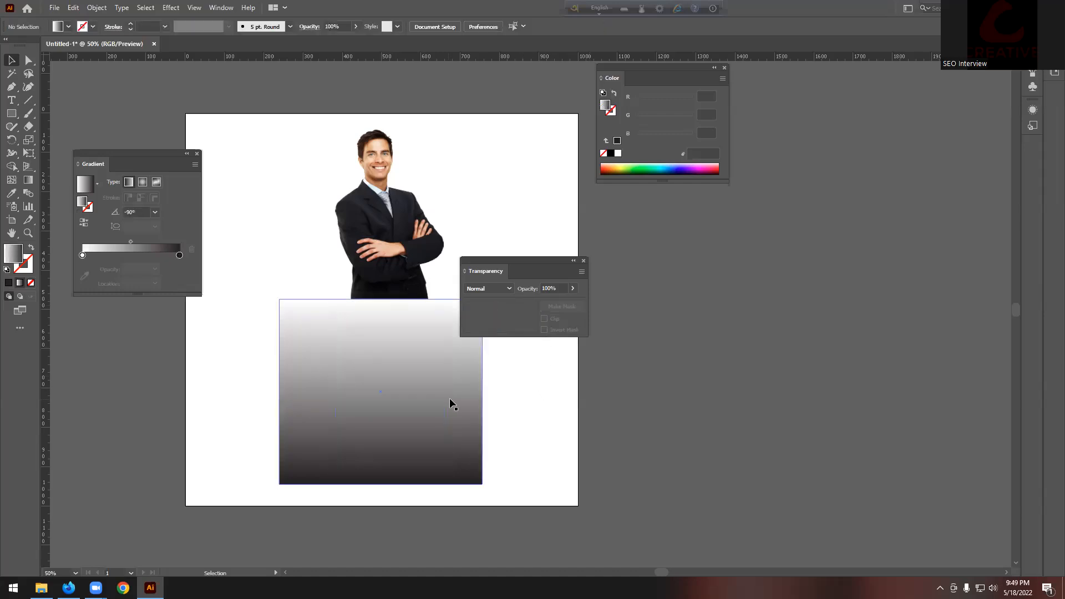
pyautogui.click(448, 398)
pyautogui.moveTo(180, 269); pyautogui.dragTo(145, 269)
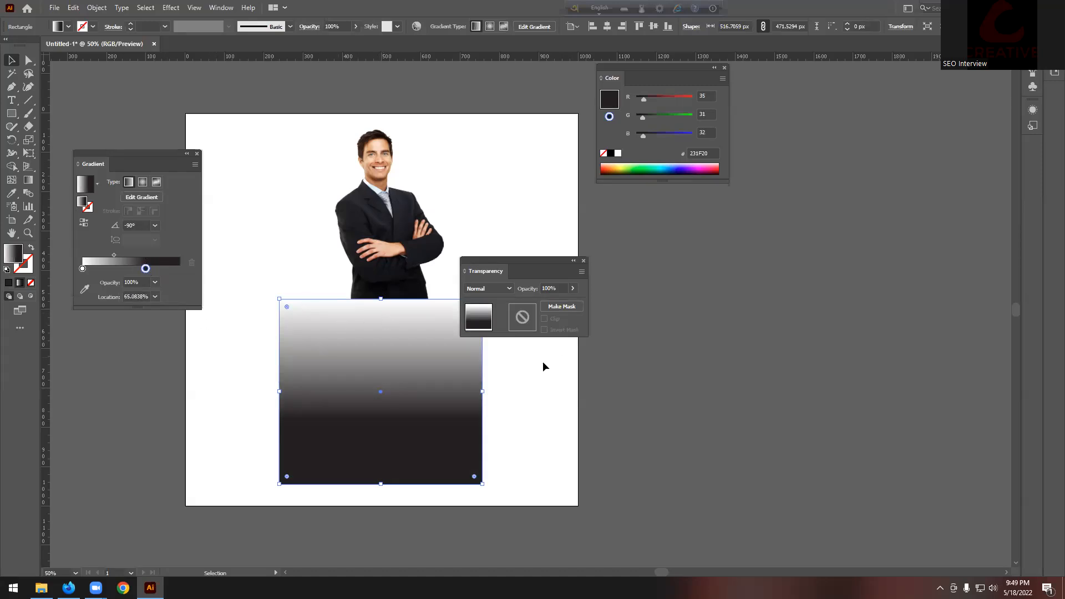
pyautogui.click(507, 378)
pyautogui.click(470, 415)
pyautogui.click(561, 307)
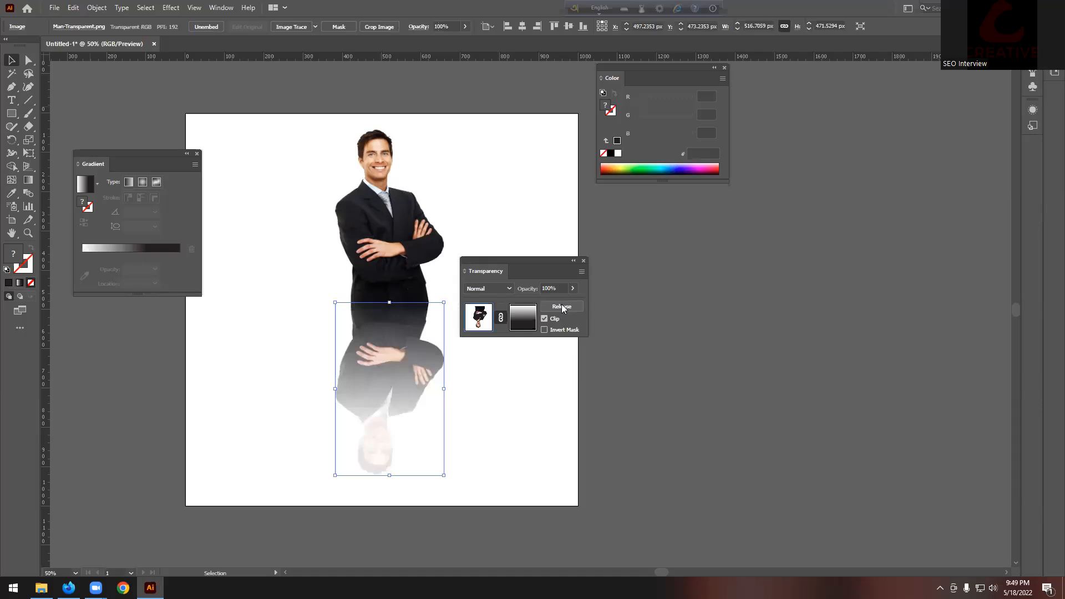
pyautogui.click(560, 428)
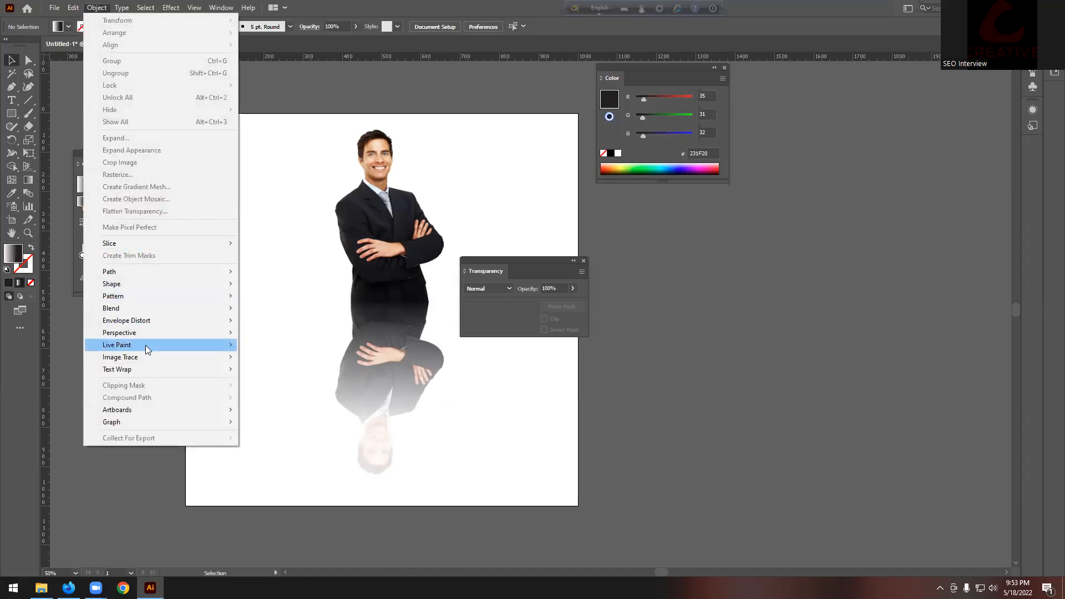
# Step: Close the Object menu and marquee-select the masked reflection image
pyautogui.moveTo(124, 307)
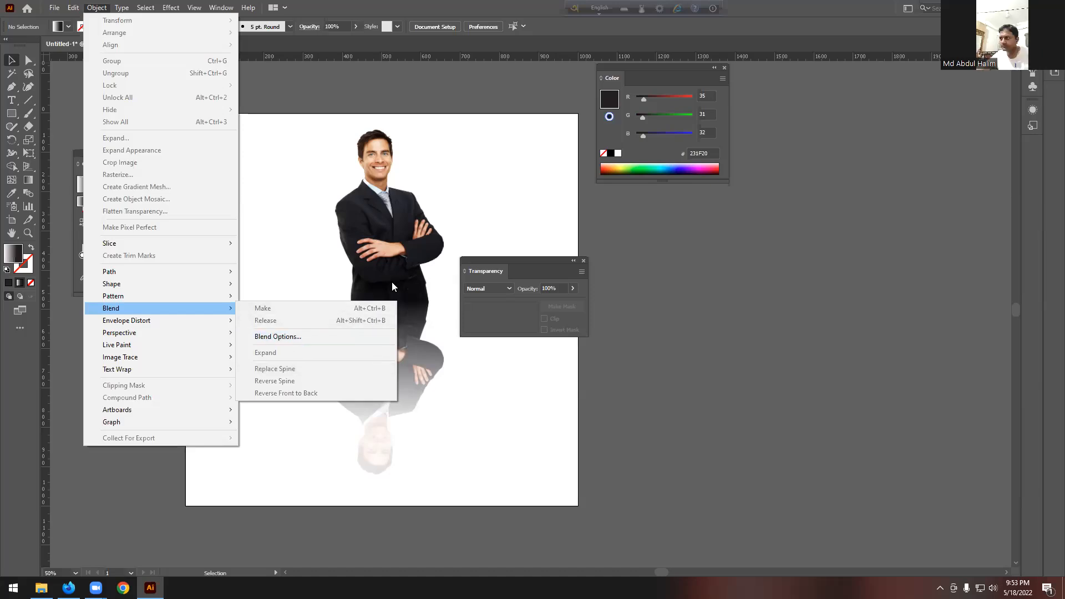
pyautogui.click(460, 204)
pyautogui.moveTo(245, 351); pyautogui.dragTo(508, 457)
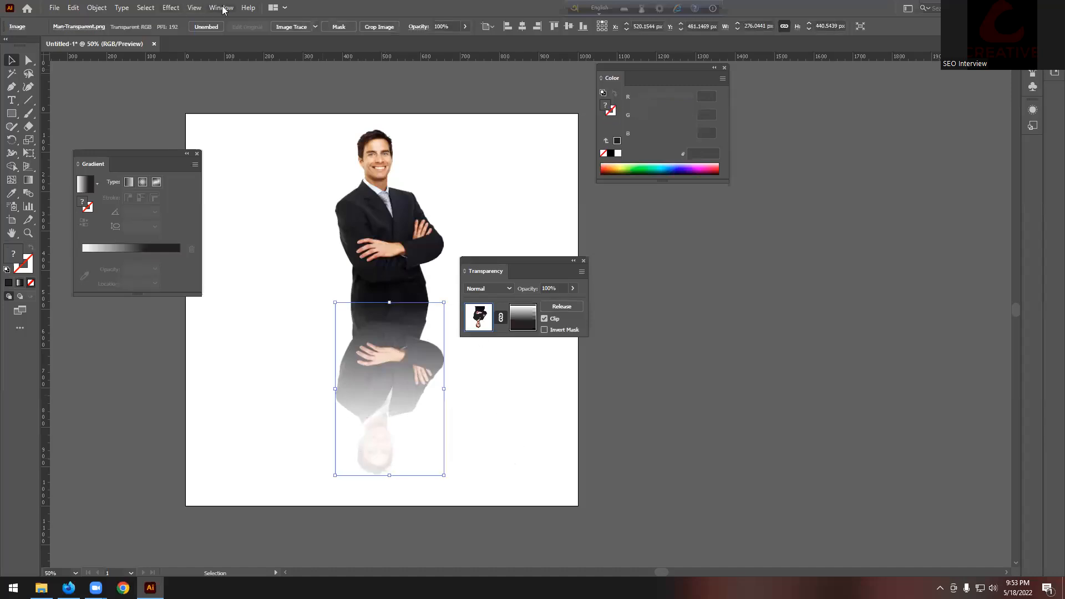
# Step: Deselect the reflection, close the Transparency panel, and return to the course PDF
pyautogui.click(222, 7)
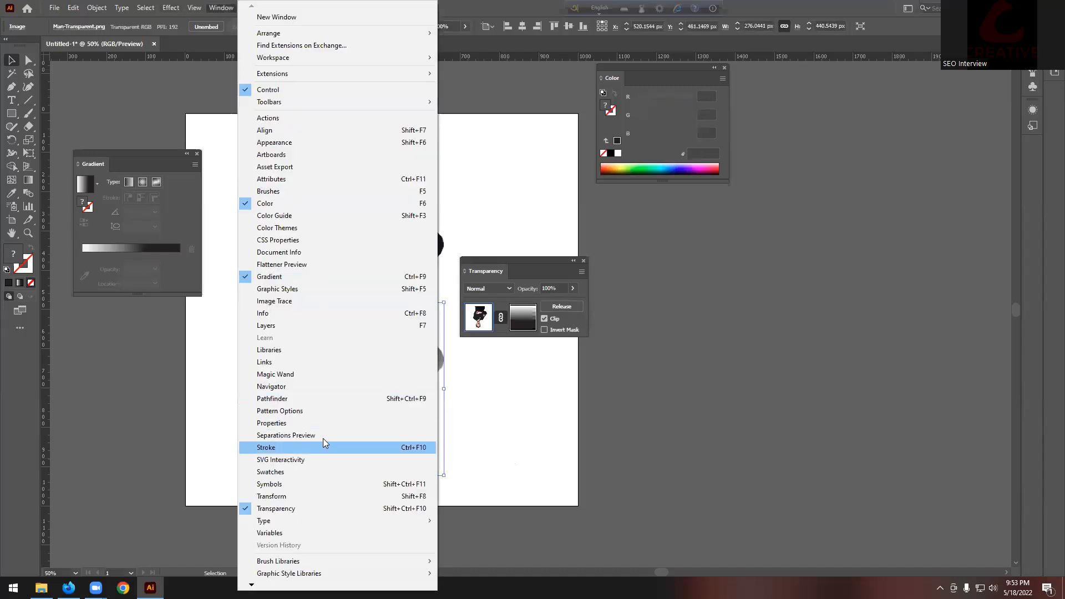
pyautogui.click(564, 422)
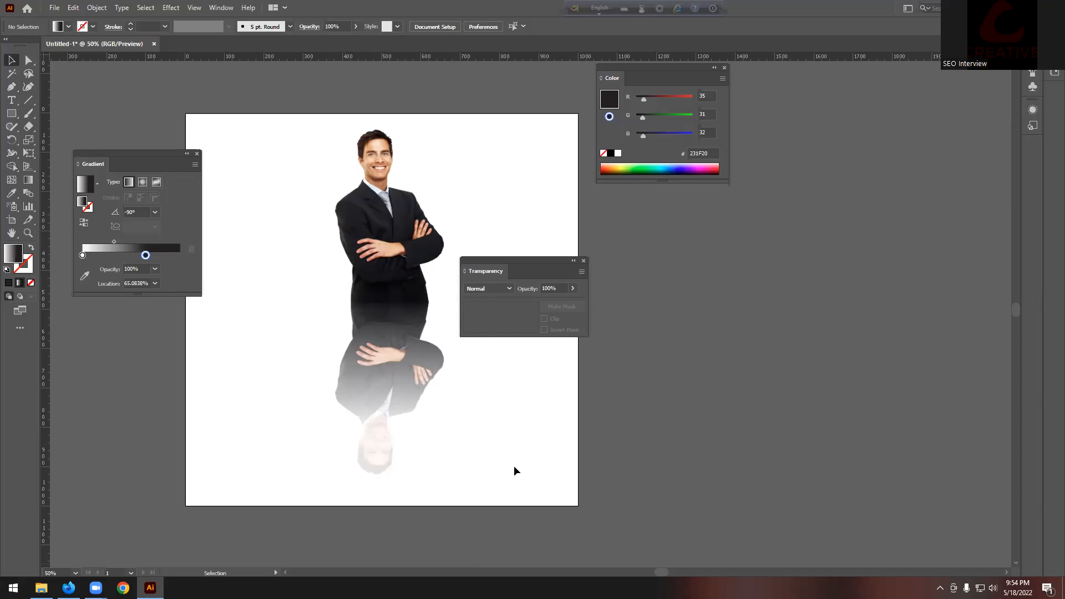
pyautogui.click(583, 260)
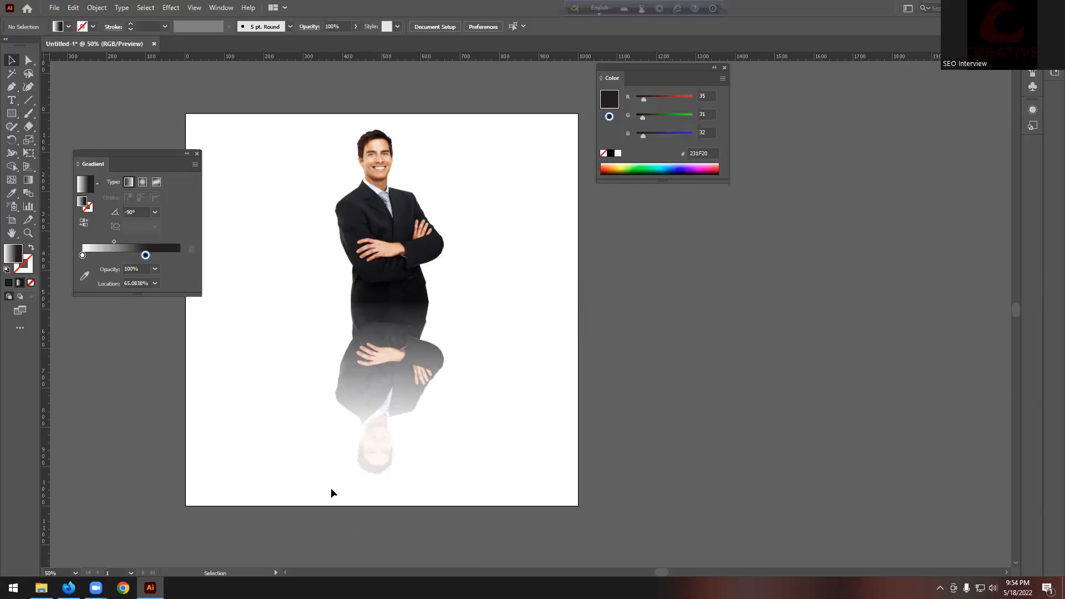
pyautogui.click(68, 587)
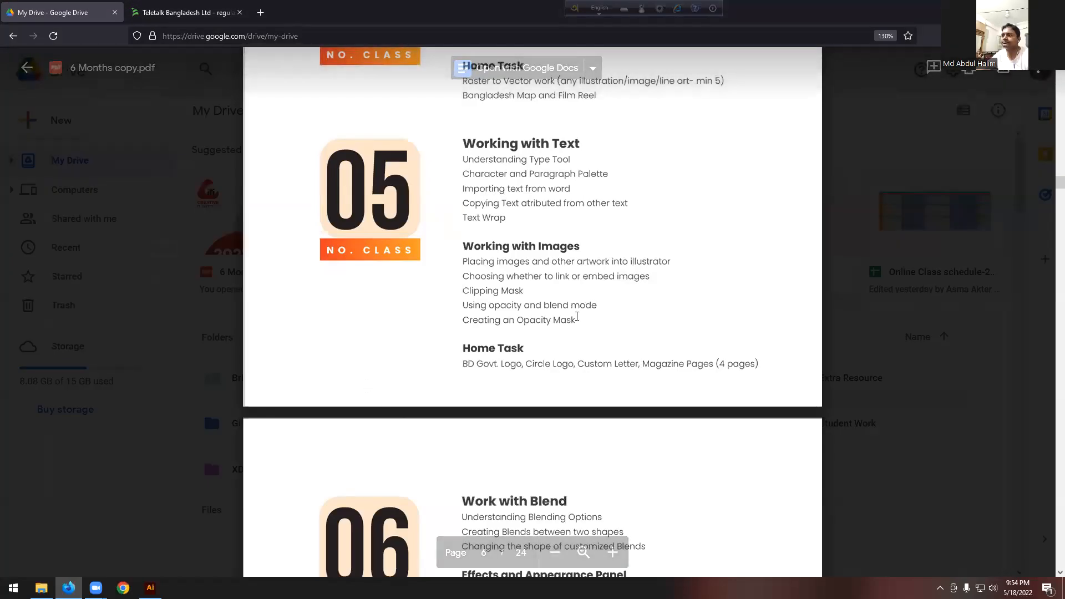
# Step: Scroll the PDF to the Work with Blend heading and highlight it and the words 'blend mode'
pyautogui.scroll(3, 610, 306)
pyautogui.moveTo(462, 159); pyautogui.dragTo(546, 446)
pyautogui.click(547, 446)
pyautogui.scroll(-5, 544, 421)
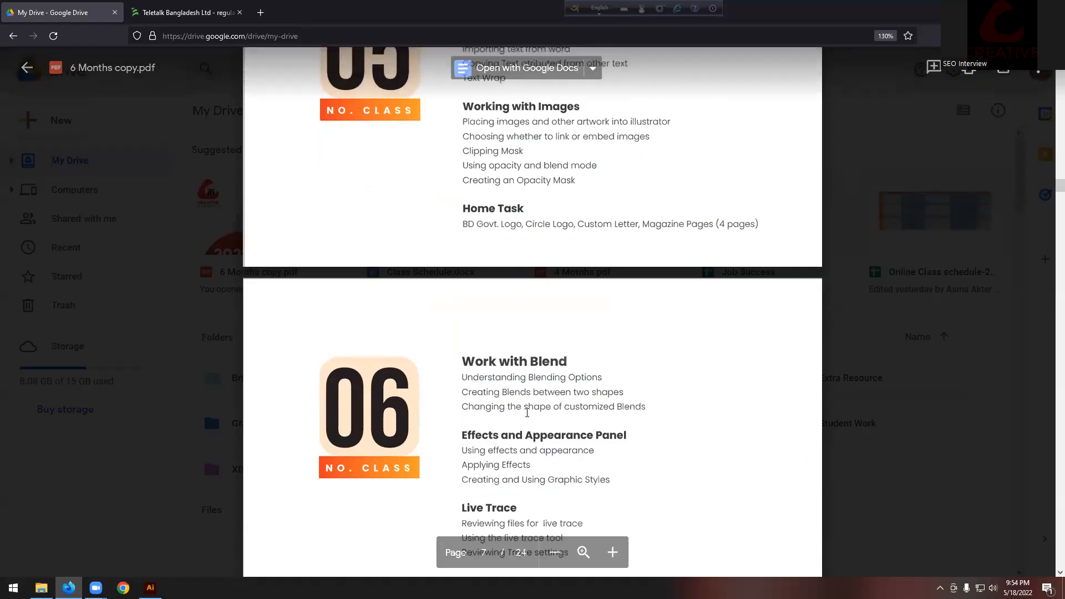
pyautogui.moveTo(462, 291); pyautogui.dragTo(555, 294)
pyautogui.click(554, 297)
pyautogui.moveTo(546, 98); pyautogui.dragTo(590, 97)
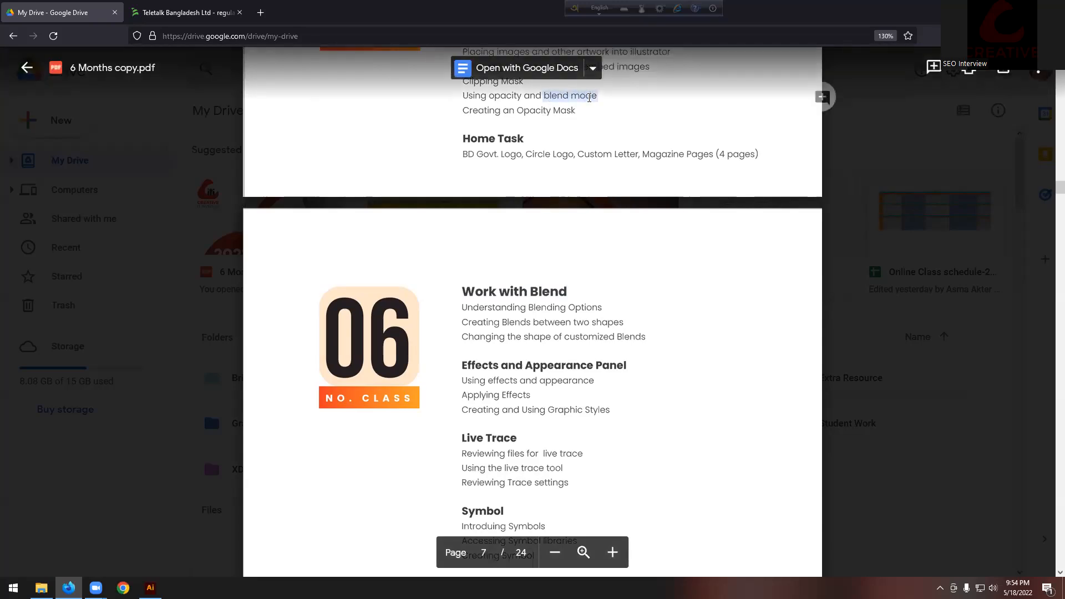
pyautogui.click(521, 311)
# Step: Highlight the lines under Work with Blend, including 'two shapes' and 'shape of customized Blends'
pyautogui.moveTo(463, 306); pyautogui.dragTo(645, 338)
pyautogui.click(605, 332)
pyautogui.moveTo(573, 322); pyautogui.dragTo(624, 323)
pyautogui.click(622, 323)
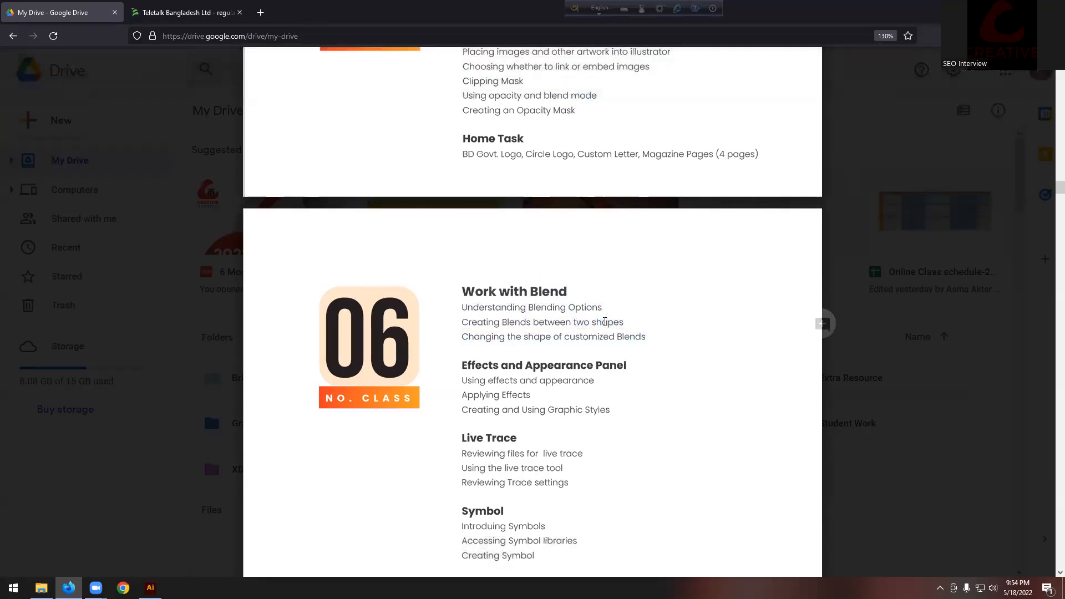
pyautogui.moveTo(523, 338); pyautogui.dragTo(658, 339)
pyautogui.click(658, 338)
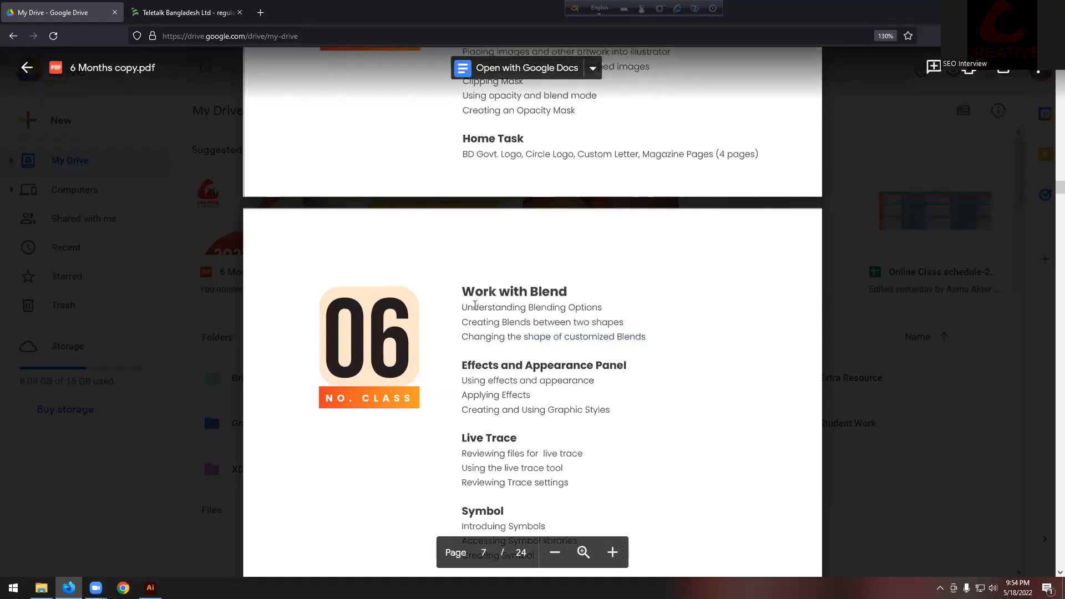
pyautogui.moveTo(462, 307); pyautogui.dragTo(656, 342)
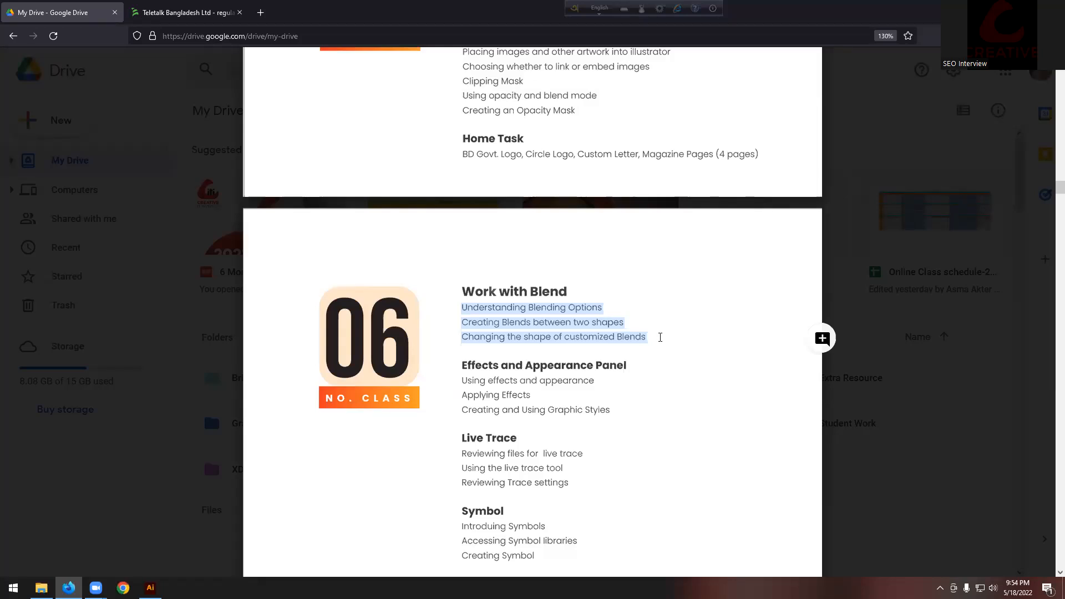
pyautogui.click(516, 369)
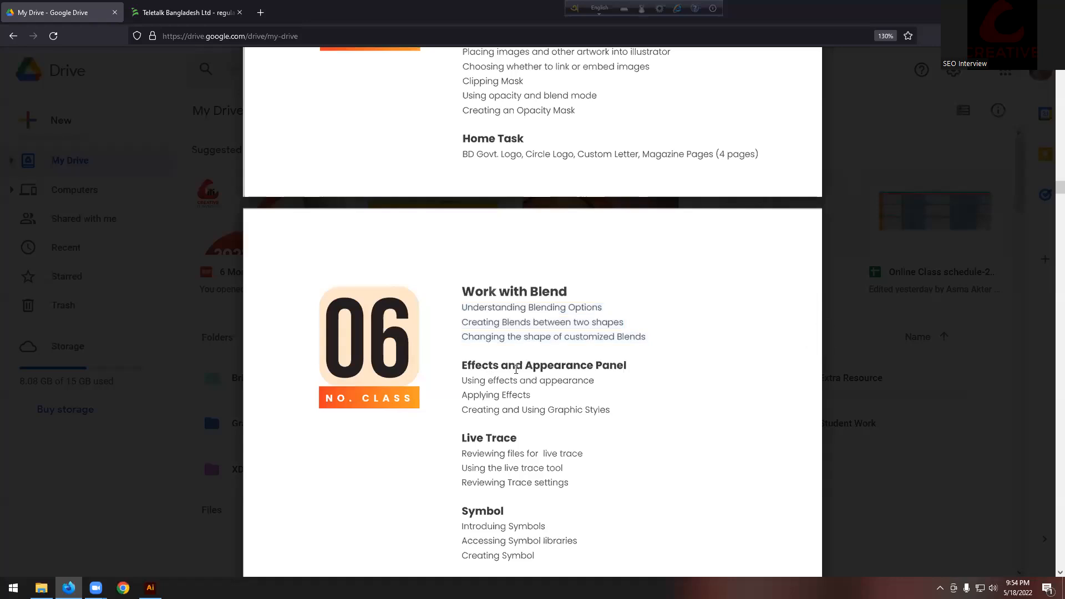
# Step: Highlight the Live Trace and 3D Effects lesson lines, then return to Illustrator
pyautogui.scroll(-6, 524, 369)
pyautogui.scroll(2, 523, 333)
pyautogui.moveTo(461, 225)
pyautogui.mouseDown()
pyautogui.moveTo(520, 240)
pyautogui.moveTo(541, 275)
pyautogui.mouseUp()
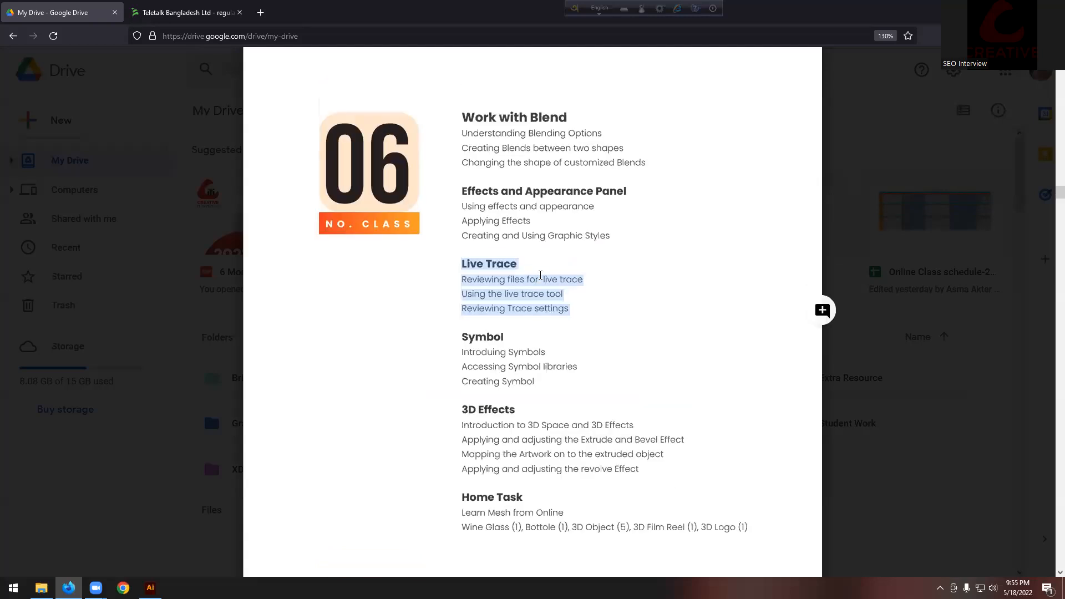
pyautogui.scroll(1, 478, 231)
pyautogui.click(489, 234)
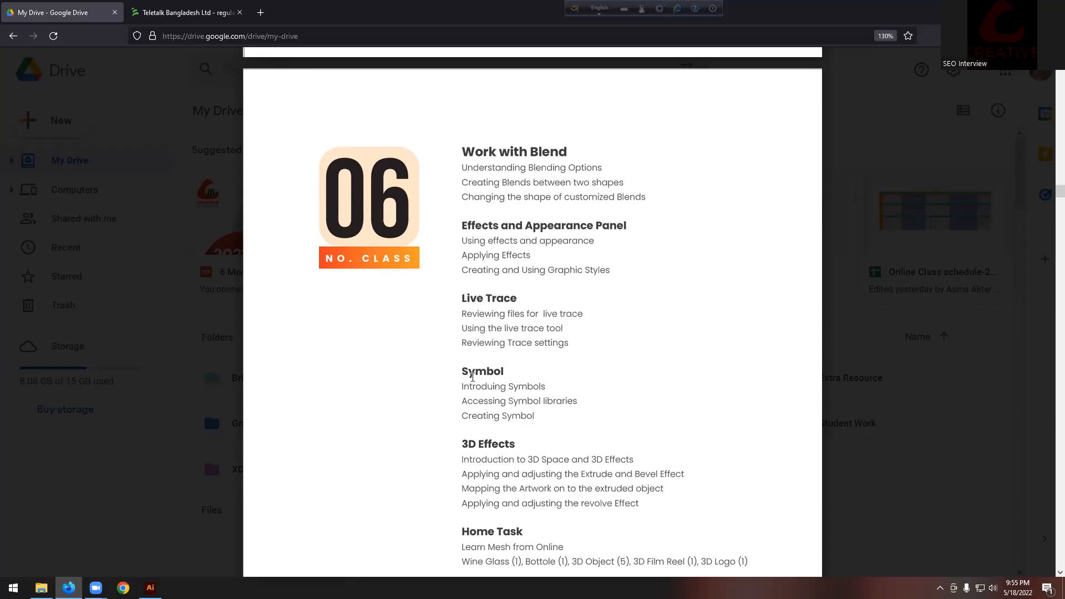
pyautogui.moveTo(481, 459); pyautogui.dragTo(639, 503)
pyautogui.click(634, 503)
pyautogui.hotkey('alt', 'Tab')
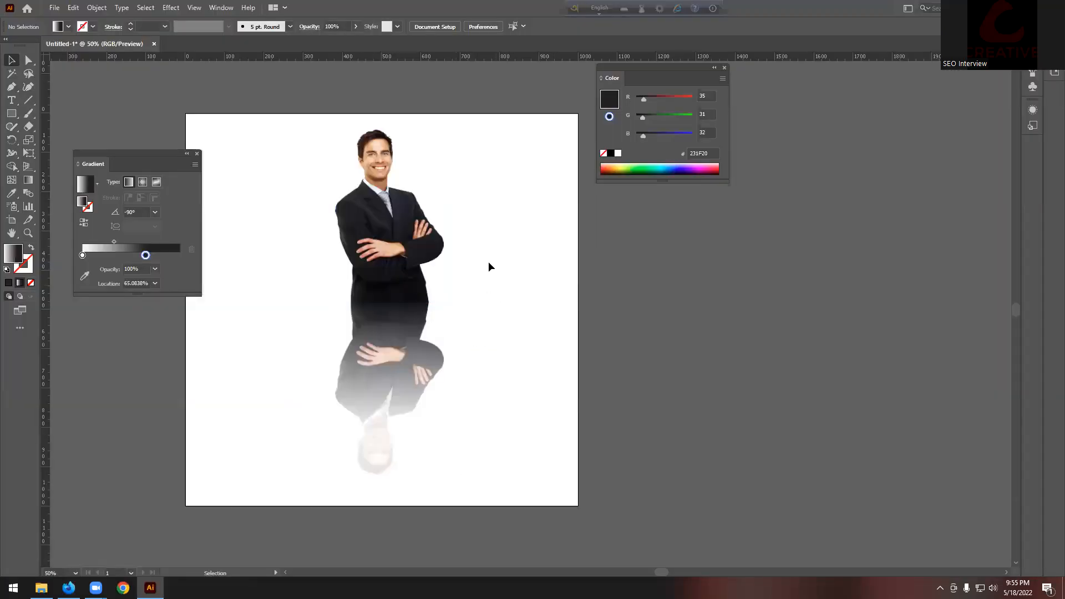
# Step: Delete the reflection artwork and draw a red-filled square in the middle of the artboard
pyautogui.click(344, 430)
pyautogui.press('Delete')
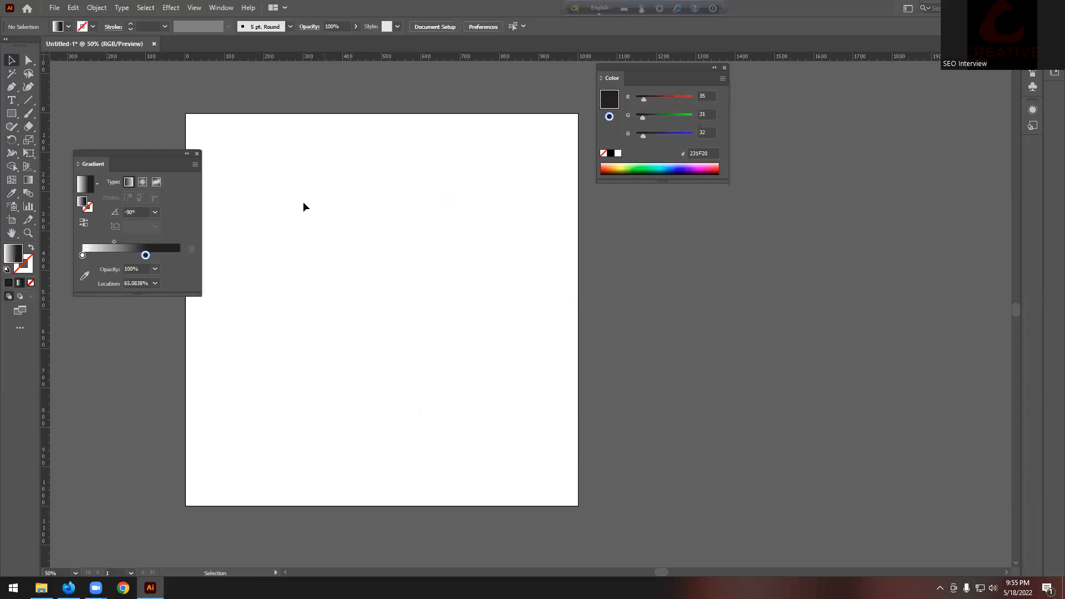
pyautogui.click(171, 8)
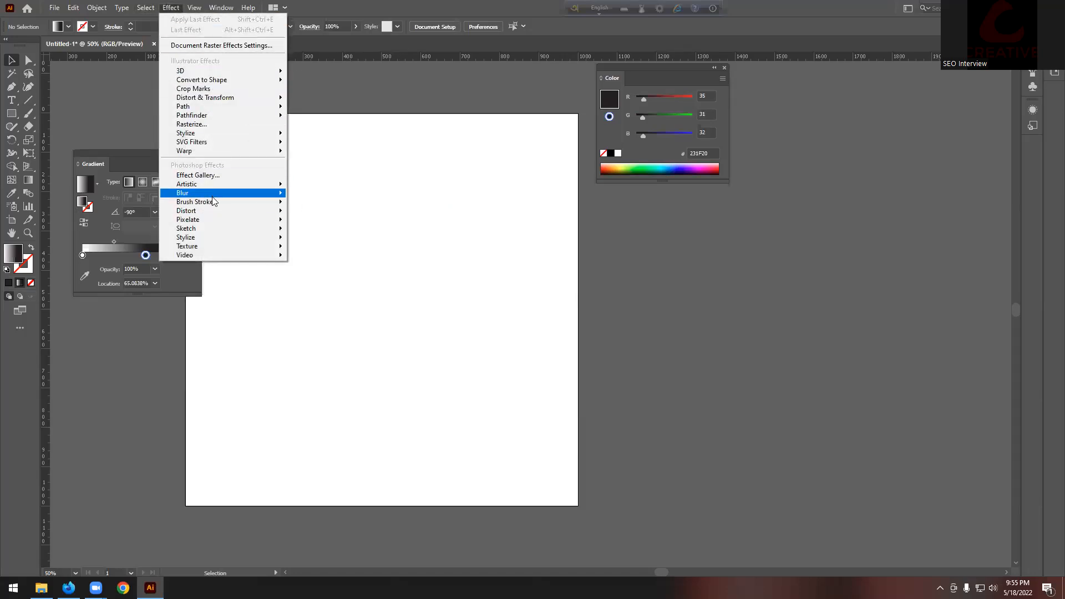
pyautogui.click(462, 2)
pyautogui.click(11, 114)
pyautogui.moveTo(298, 199); pyautogui.dragTo(499, 400)
pyautogui.click(68, 27)
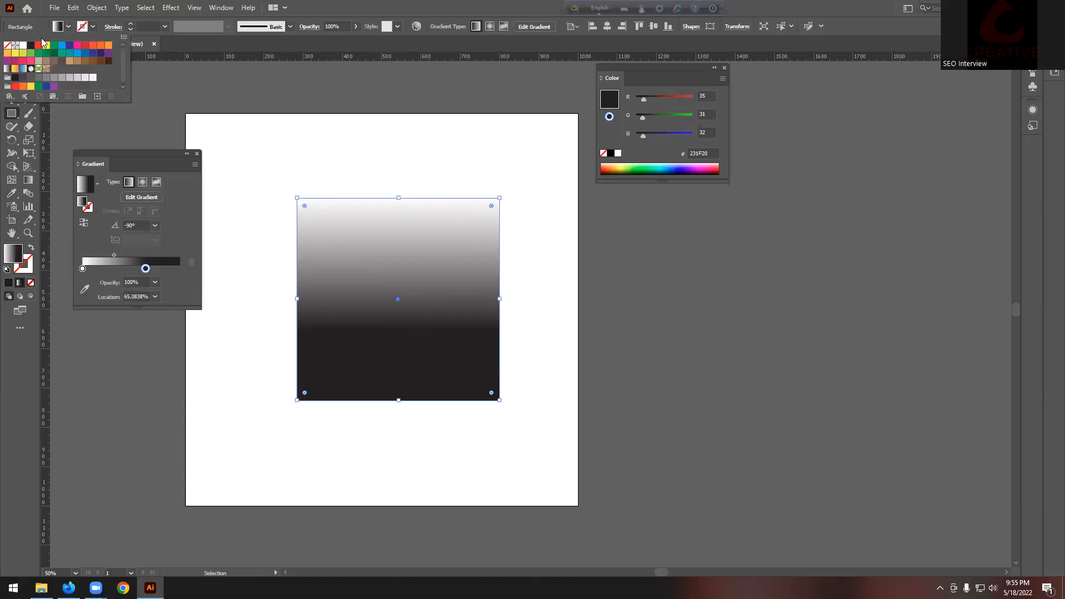
pyautogui.click(38, 45)
# Step: Undo stray crop marks, apply Stylize > Drop Shadow to the square, and move its dialog aside
pyautogui.click(168, 8)
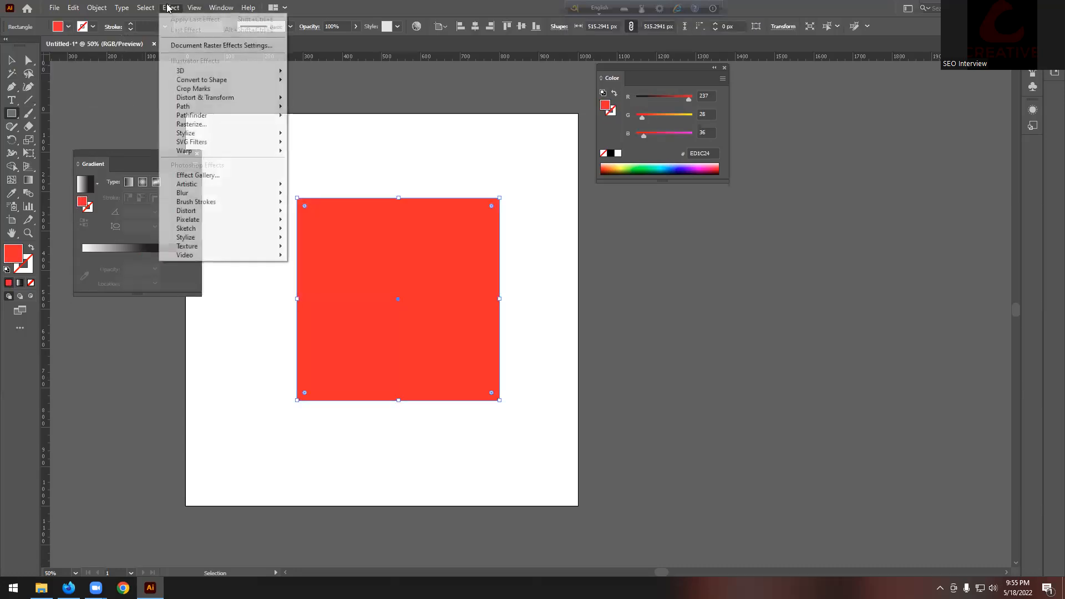
pyautogui.click(232, 90)
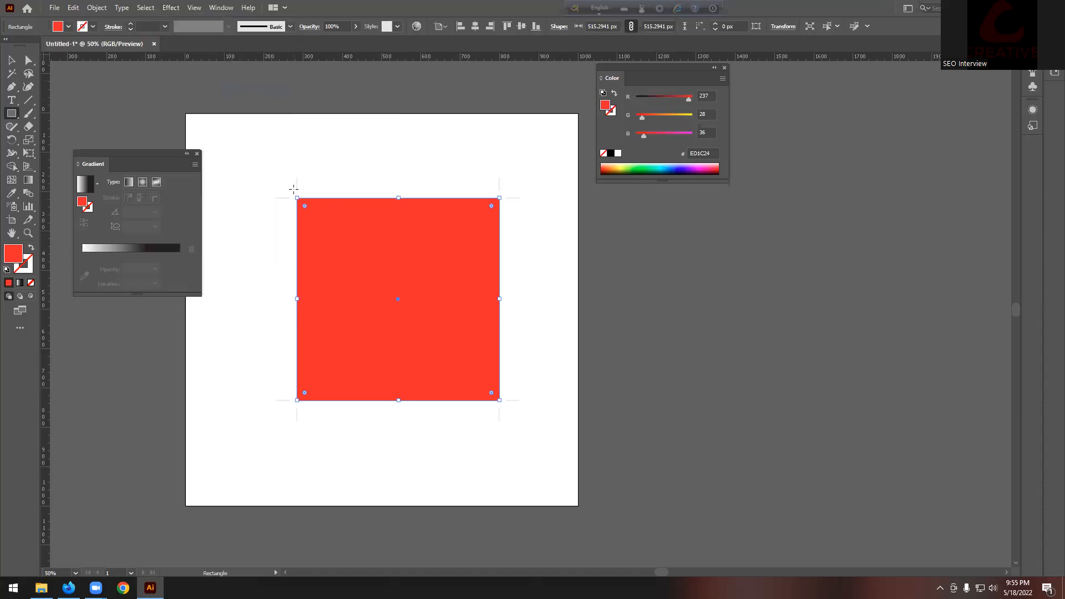
pyautogui.hotkey('ctrl', 'z')
pyautogui.click(171, 8)
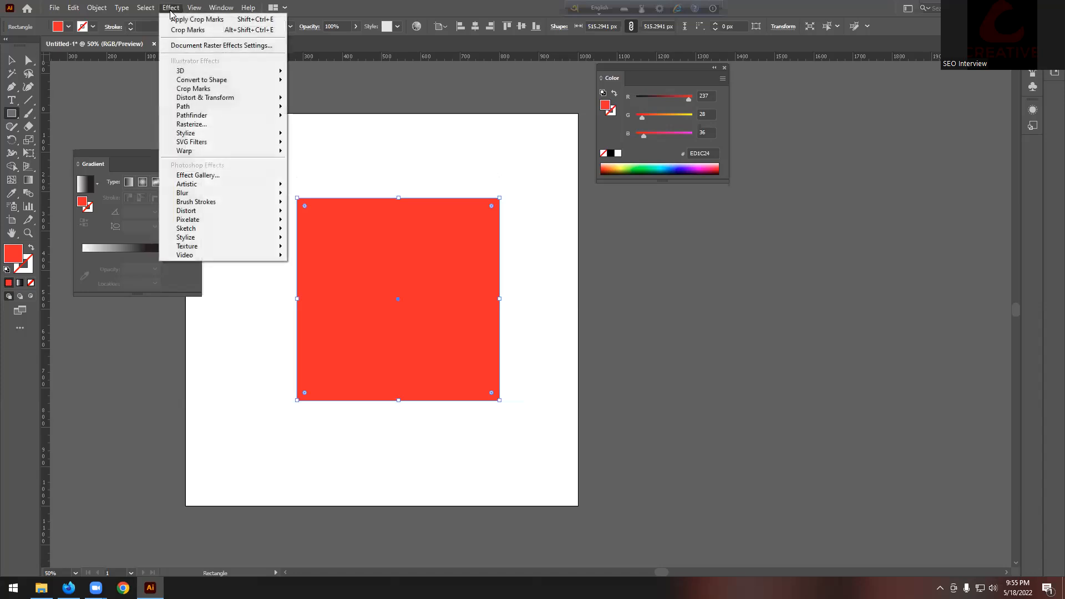
pyautogui.moveTo(213, 118)
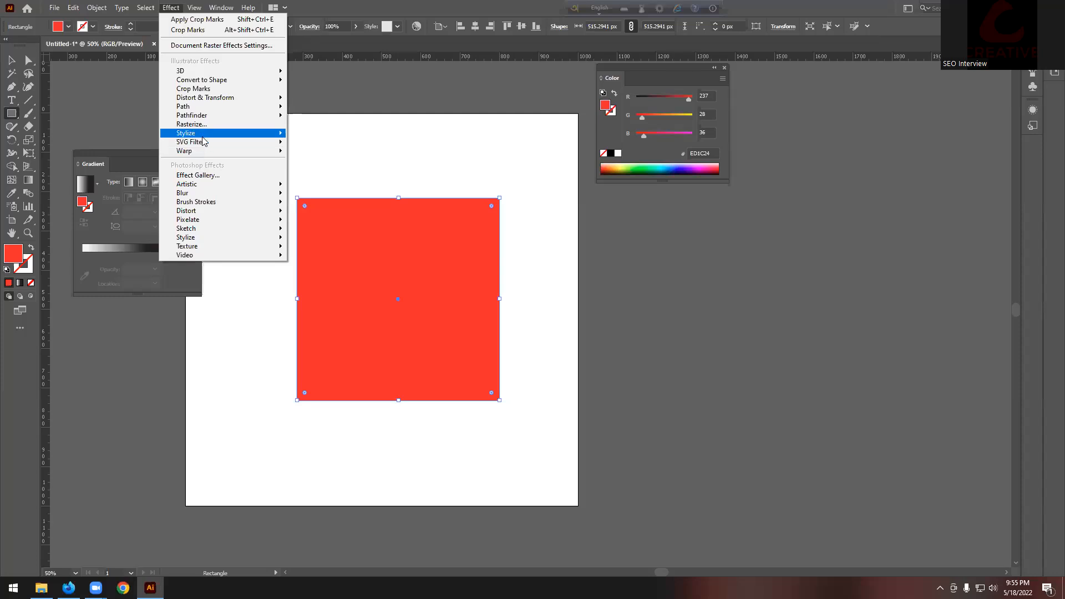
pyautogui.moveTo(196, 143)
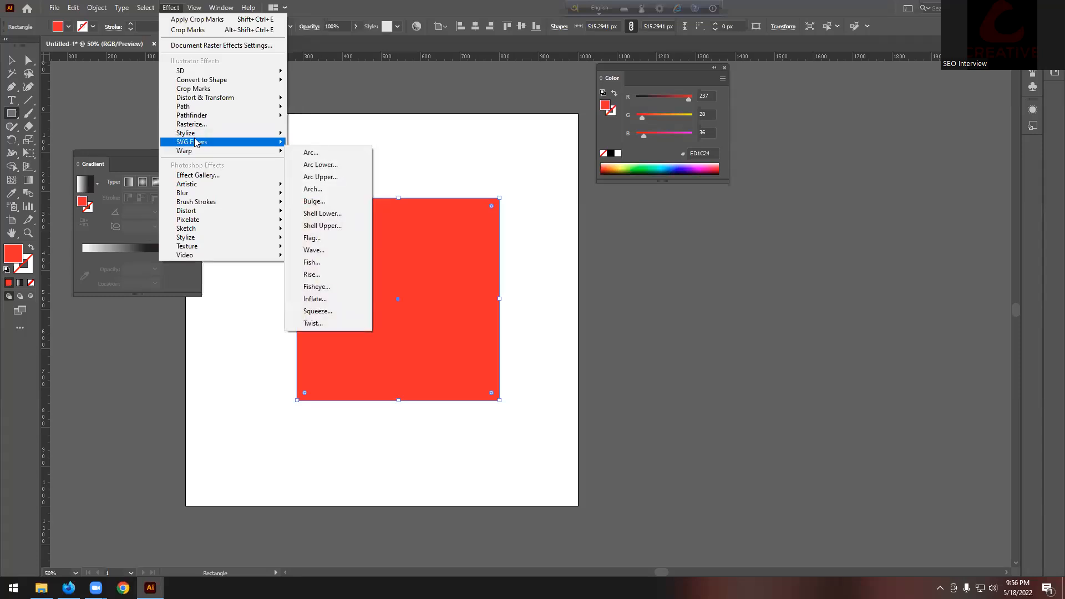
pyautogui.click(330, 136)
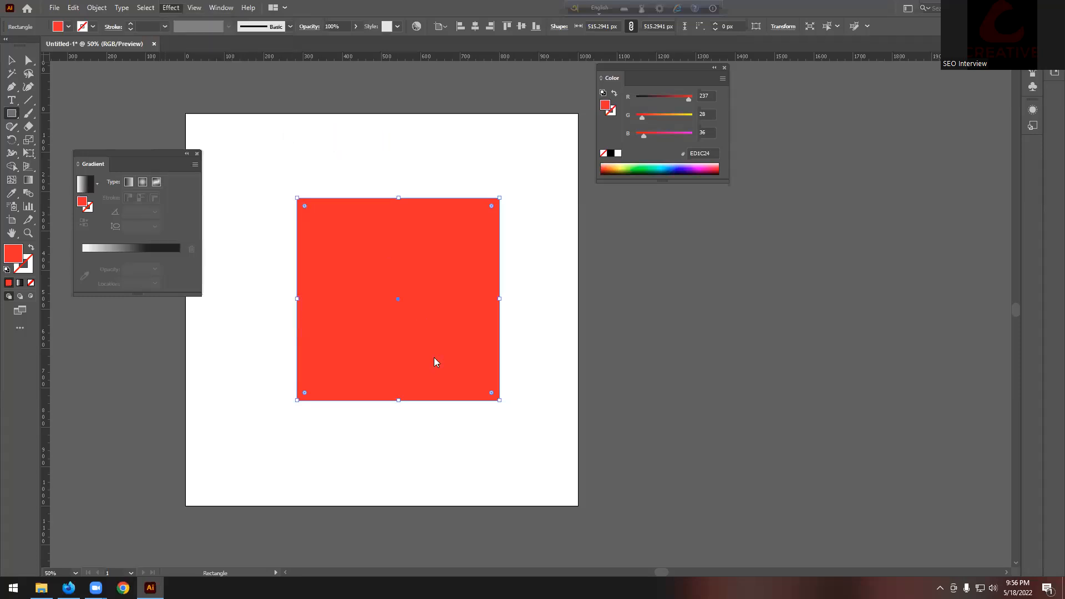
pyautogui.moveTo(494, 214); pyautogui.dragTo(632, 220)
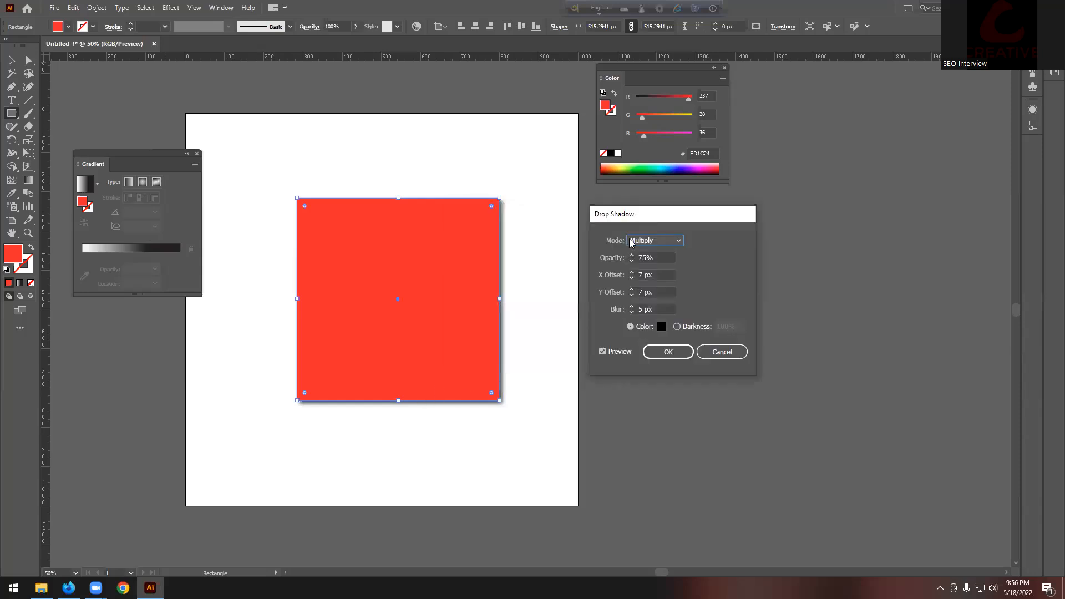
# Step: Look through the Drop Shadow blend modes without changing them, then cancel the shadow
pyautogui.click(673, 242)
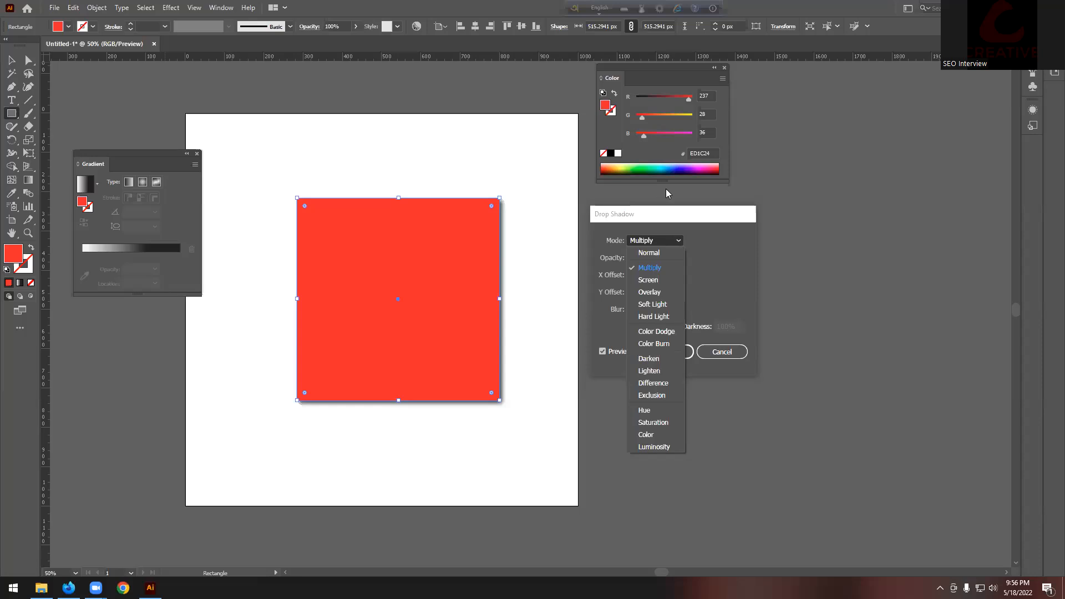
pyautogui.click(704, 249)
pyautogui.click(723, 352)
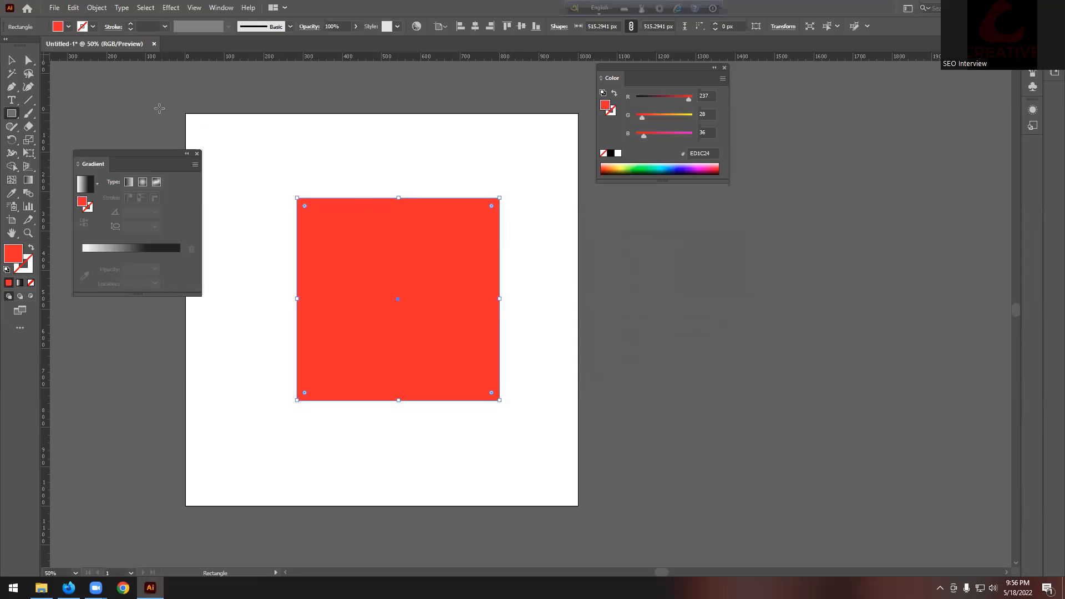
# Step: Delete the red square, close the Gradient panel, and switch to the course PDF in Firefox
pyautogui.click(10, 61)
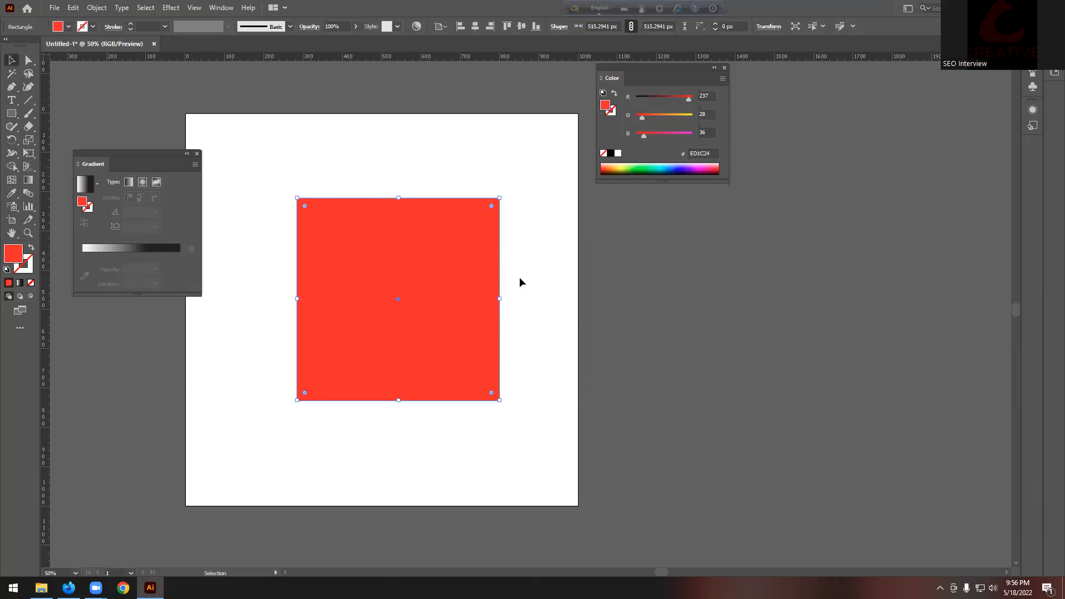
pyautogui.press('Delete')
pyautogui.scroll(-2, 437, 463)
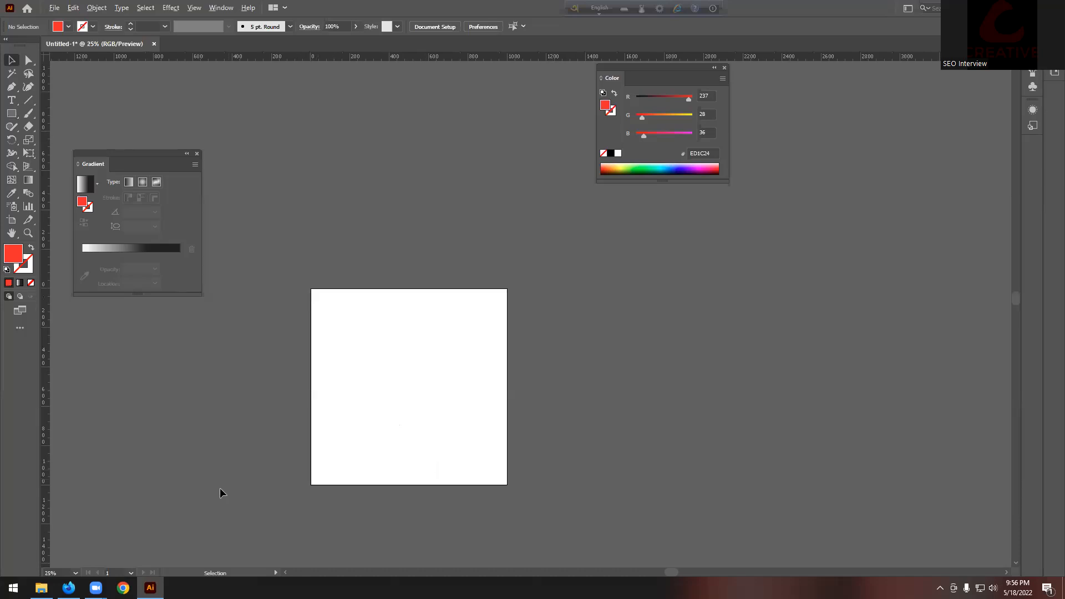
pyautogui.scroll(1, 220, 489)
pyautogui.click(197, 154)
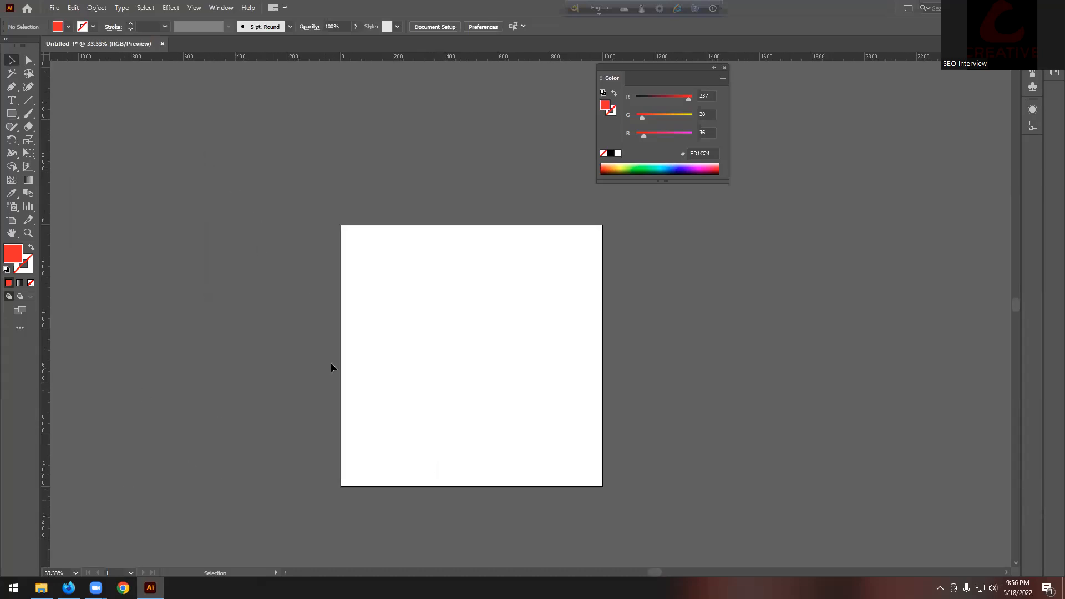
pyautogui.scroll(-2, 332, 364)
pyautogui.scroll(2, 388, 408)
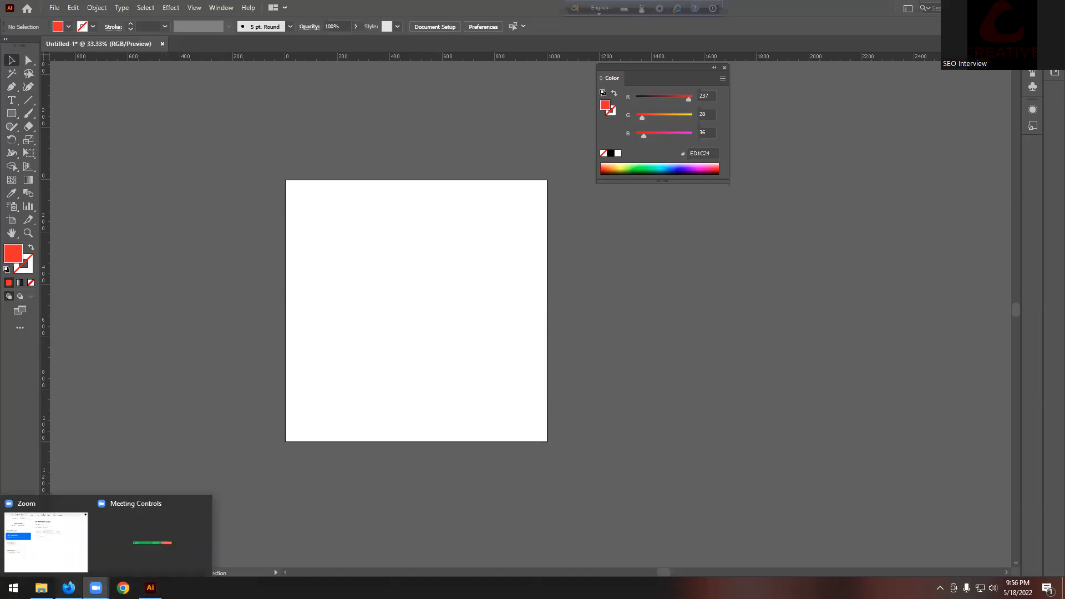
pyautogui.click(68, 588)
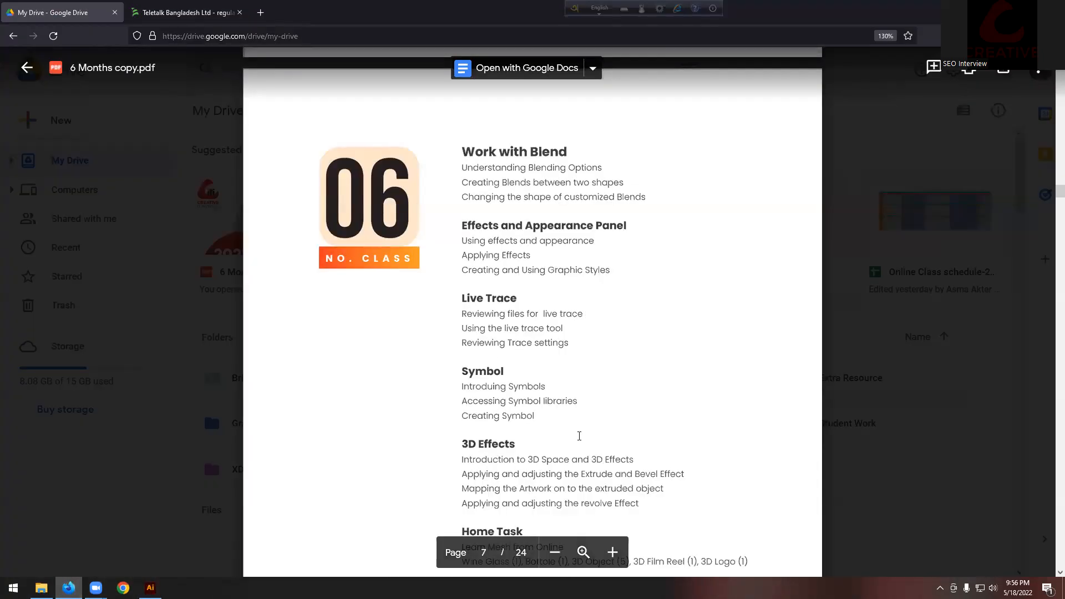
# Step: Scroll to the 3D Effects section and highlight 'Extrude', 'Extrude and Bevel' and 'revolve'
pyautogui.scroll(-3, 579, 436)
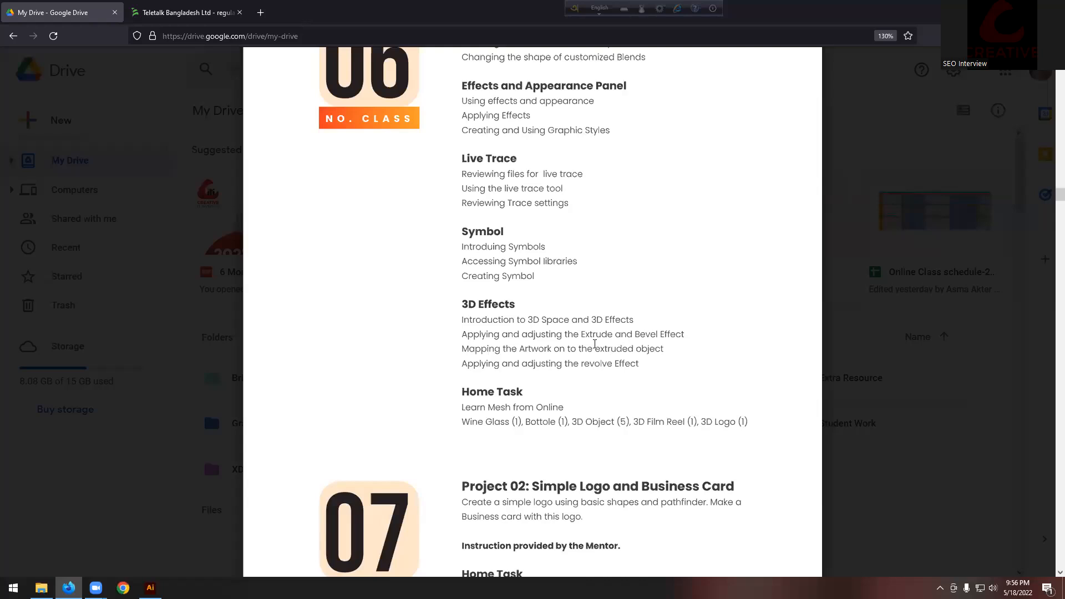
pyautogui.moveTo(582, 336); pyautogui.dragTo(657, 336)
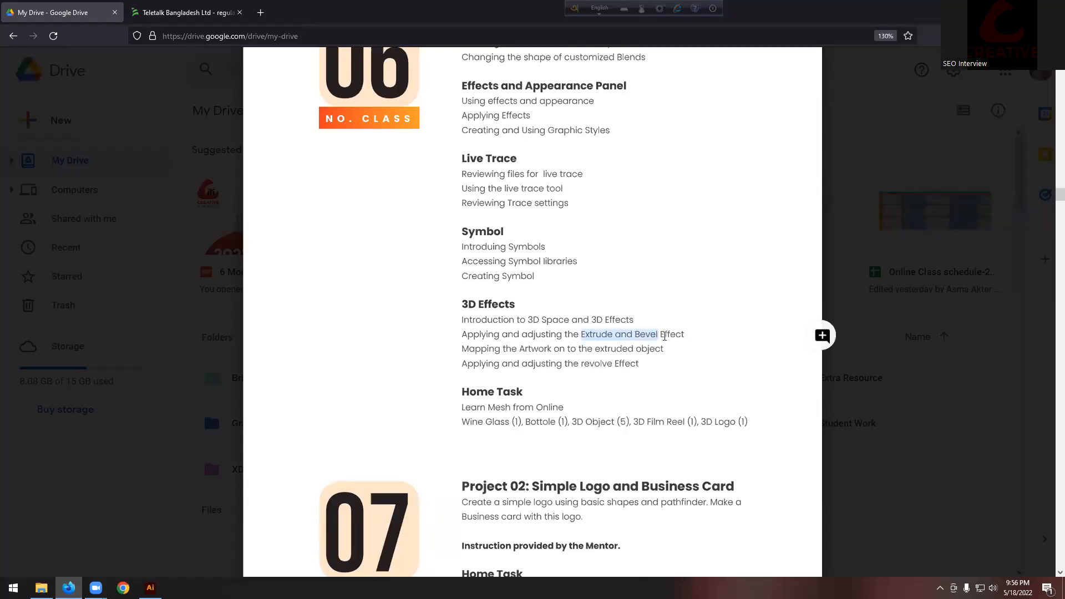
pyautogui.scroll(4, 665, 335)
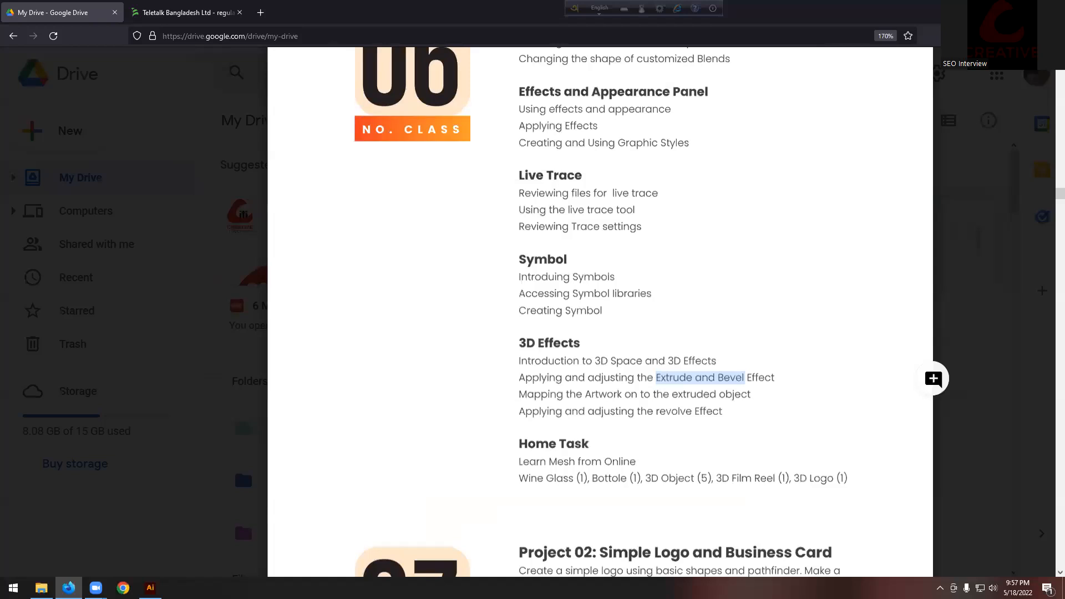
pyautogui.scroll(-3, 664, 340)
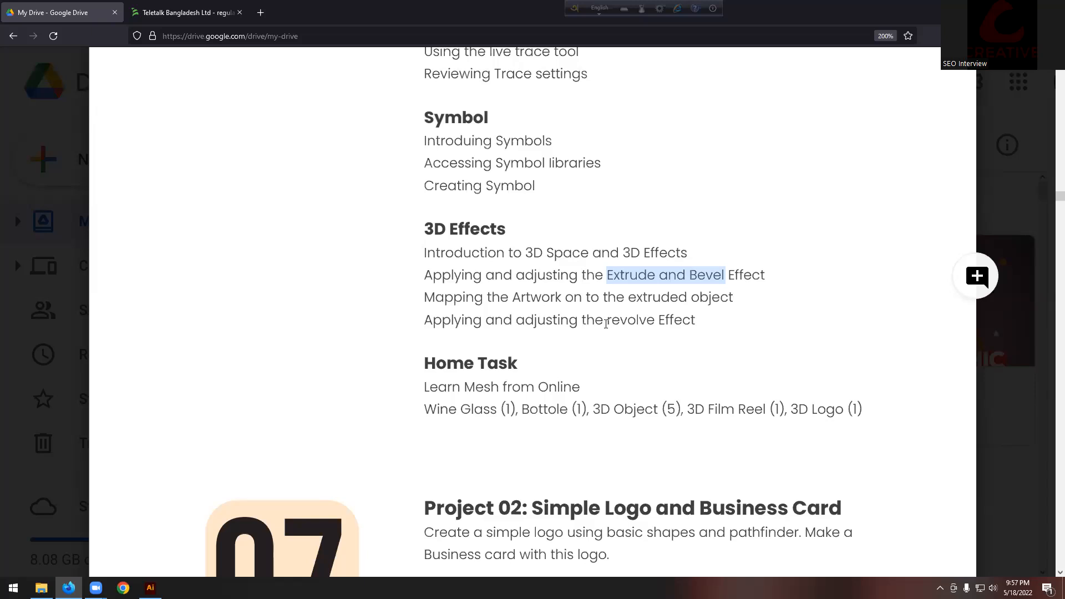
pyautogui.doubleClick(631, 322)
pyautogui.click(642, 323)
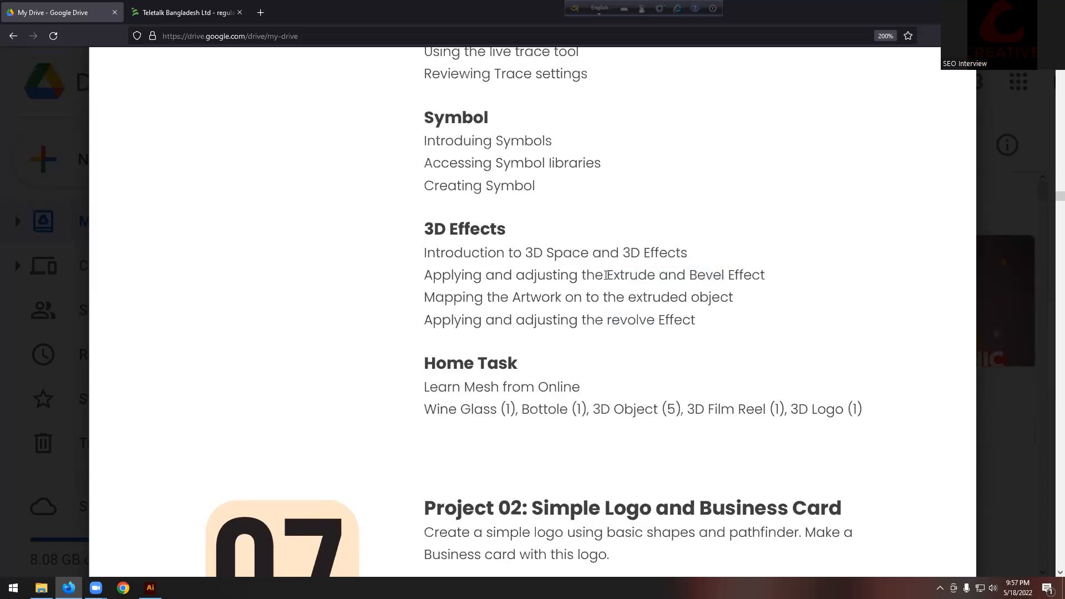
pyautogui.moveTo(608, 276); pyautogui.dragTo(725, 276)
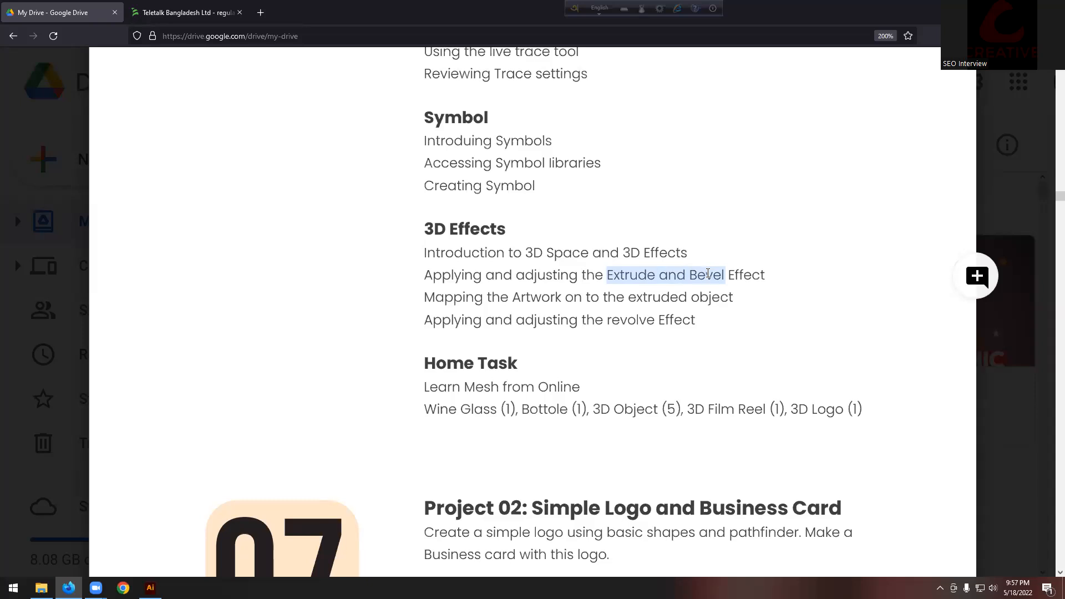
pyautogui.doubleClick(609, 321)
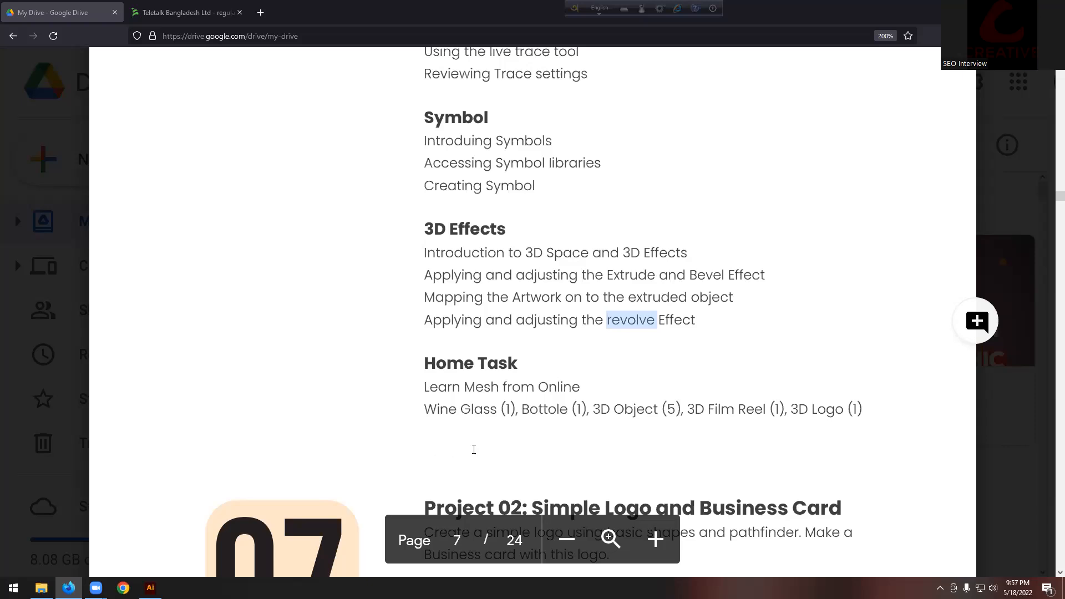
# Step: Re-highlight the full 'Extrude and Bevel Effect' phrase and then the word 'revolve'
pyautogui.moveTo(607, 275); pyautogui.dragTo(765, 275)
pyautogui.click(628, 321)
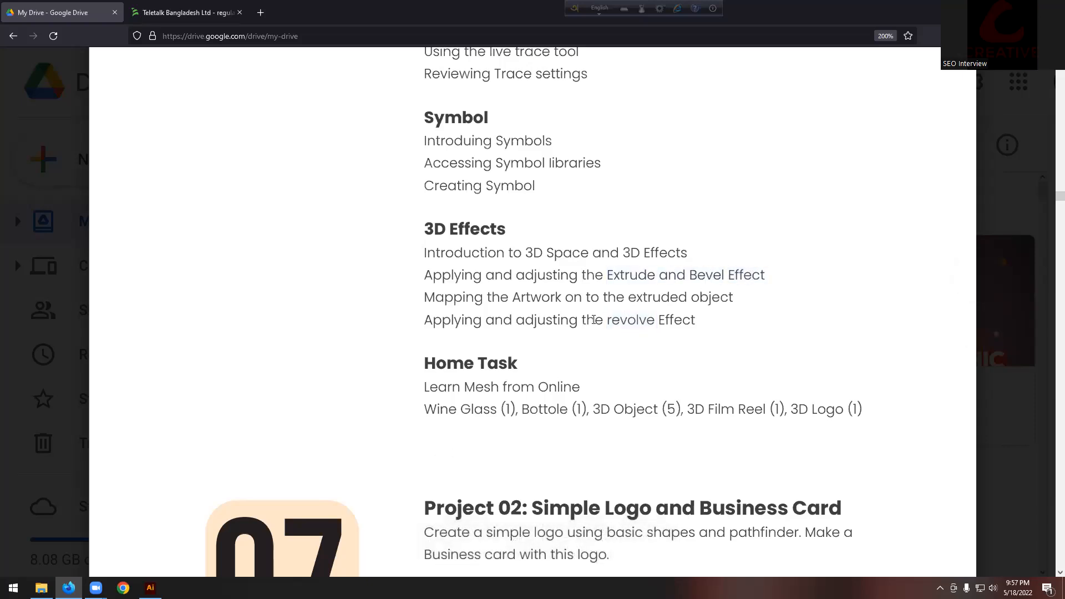
pyautogui.doubleClick(628, 321)
pyautogui.click(610, 274)
pyautogui.doubleClick(610, 275)
pyautogui.keyDown('shift'); pyautogui.click(846, 284); pyautogui.keyUp('shift')
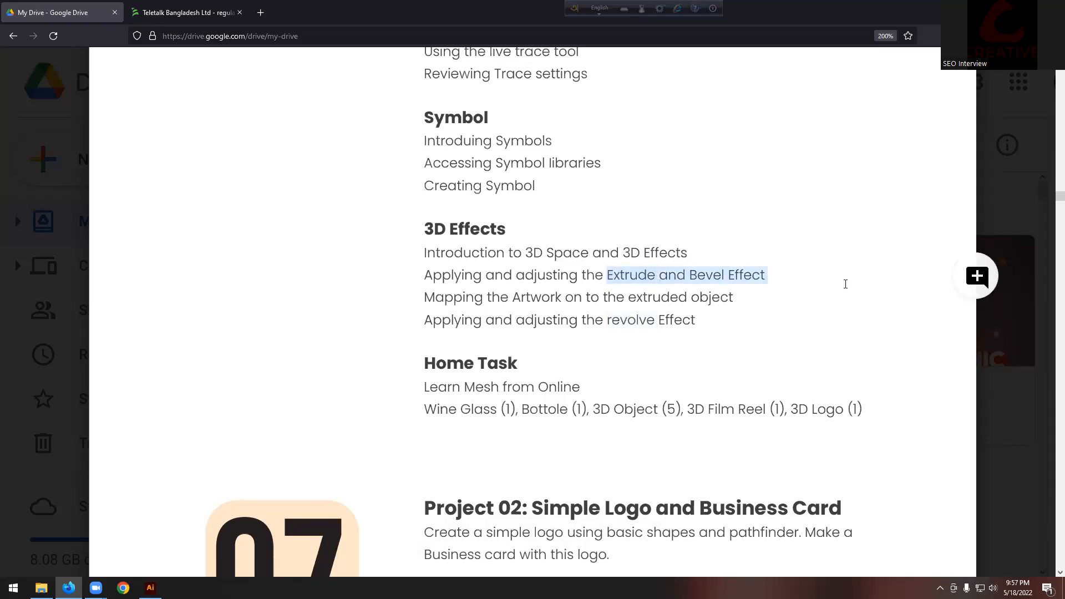
pyautogui.moveTo(609, 325); pyautogui.dragTo(643, 325)
pyautogui.click(643, 325)
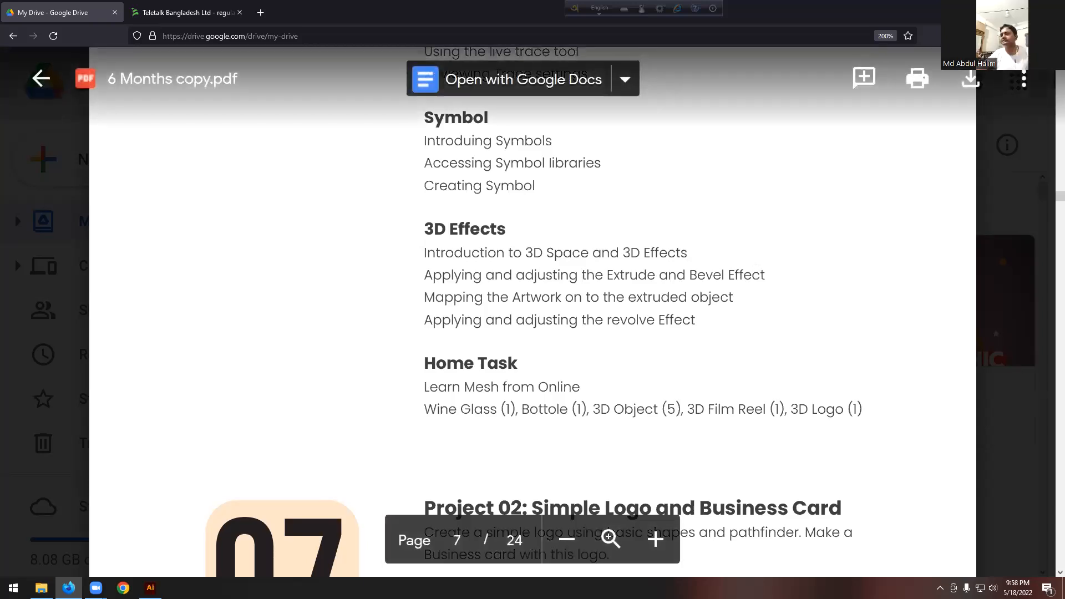
pyautogui.hotkey('alt', 'Tab')
# Step: Draw a red square with the Rectangle tool and apply Effect > 3D > Extrude & Bevel to it
pyautogui.scroll(1, 544, 273)
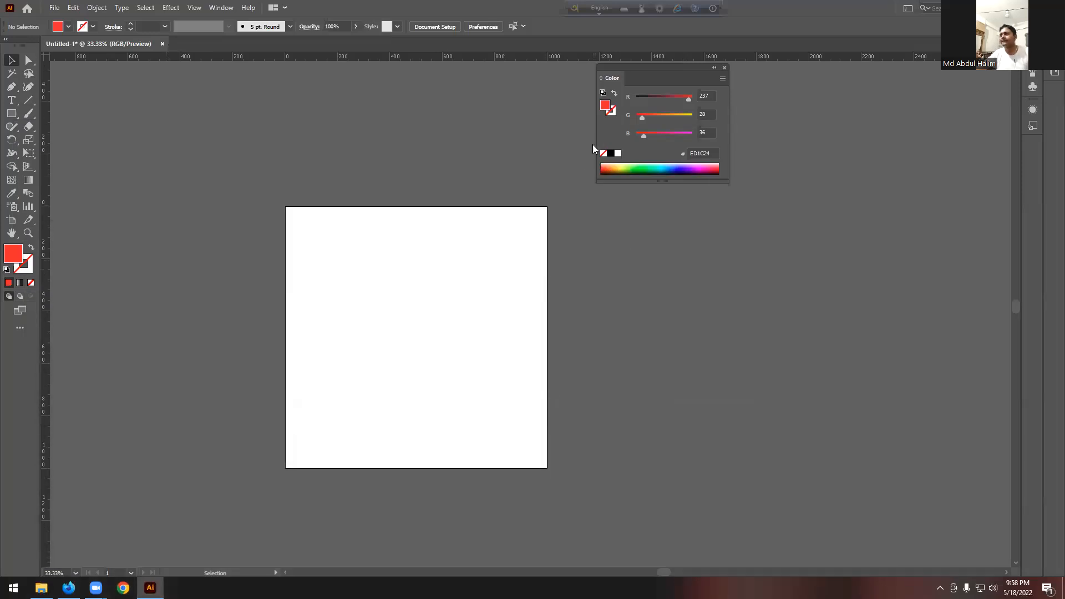
pyautogui.click(724, 68)
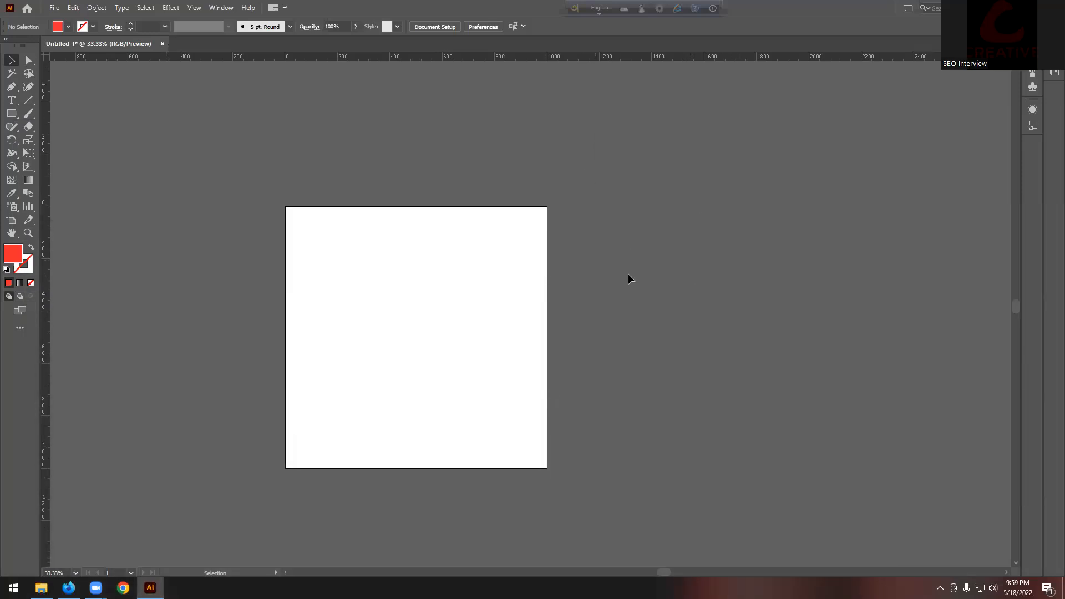
pyautogui.click(11, 113)
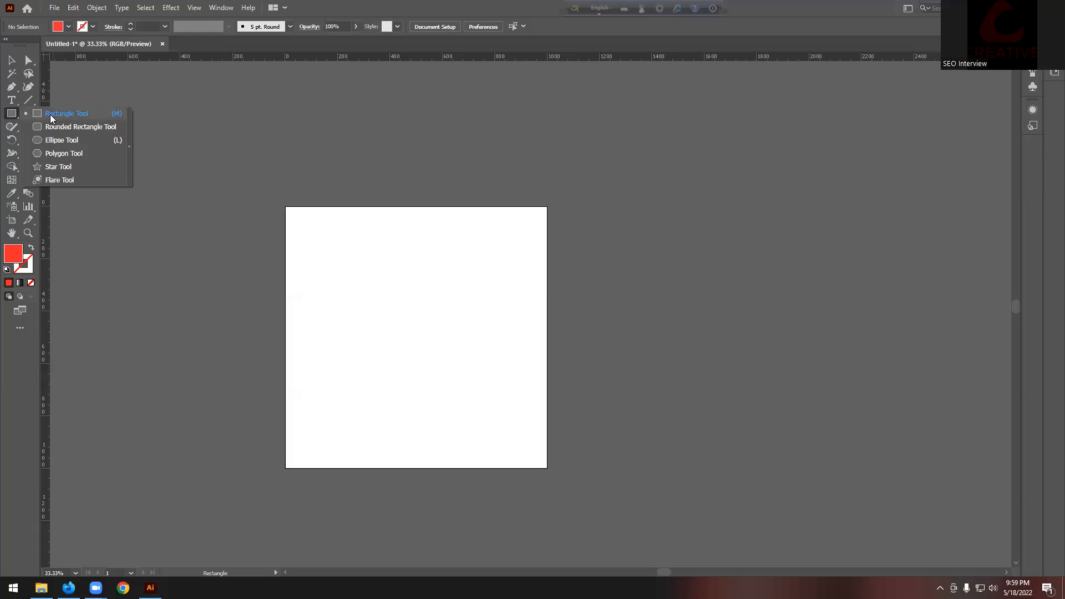
pyautogui.click(50, 115)
pyautogui.moveTo(344, 247); pyautogui.dragTo(469, 371)
pyautogui.click(11, 60)
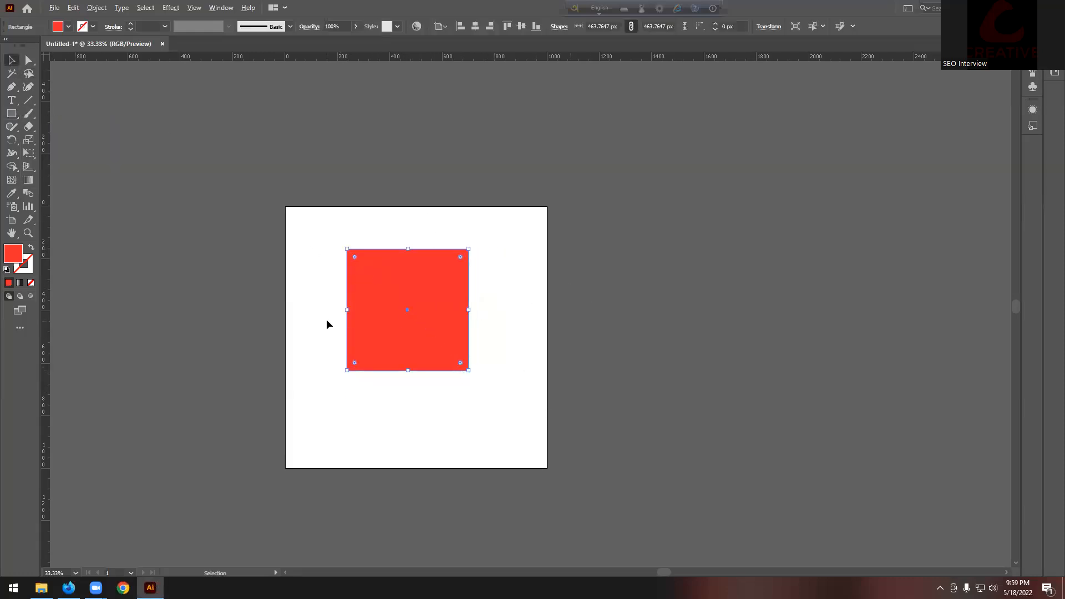
pyautogui.scroll(1, 326, 318)
pyautogui.click(171, 8)
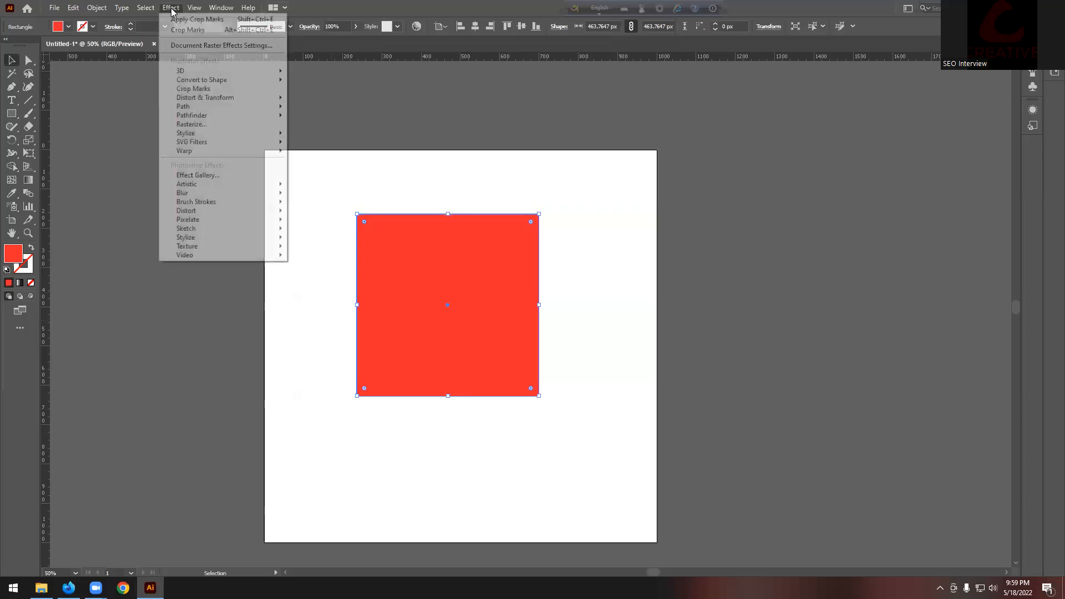
pyautogui.moveTo(250, 71)
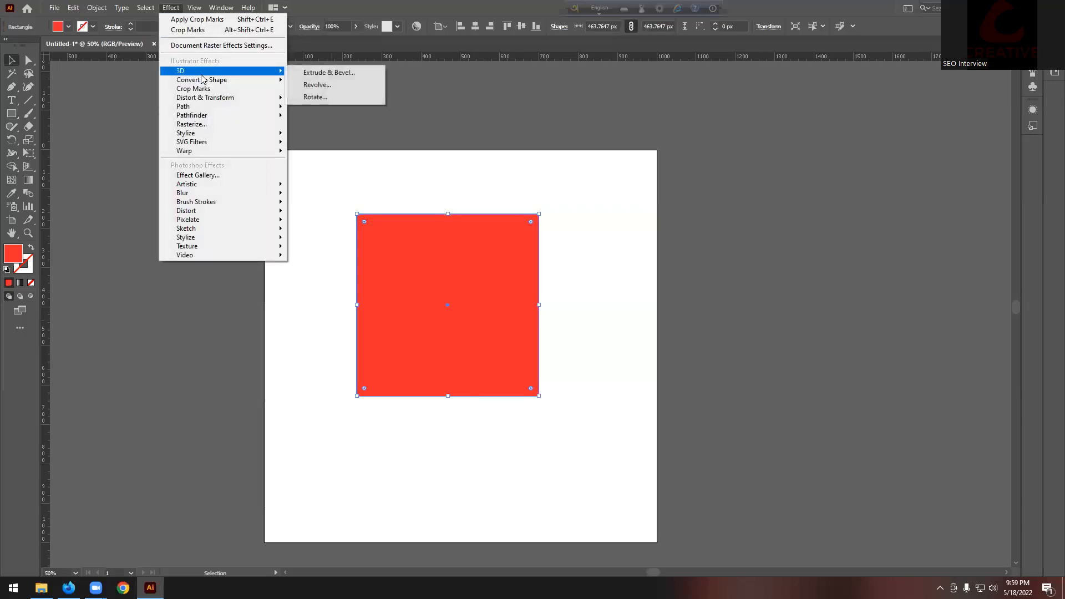
pyautogui.click(335, 73)
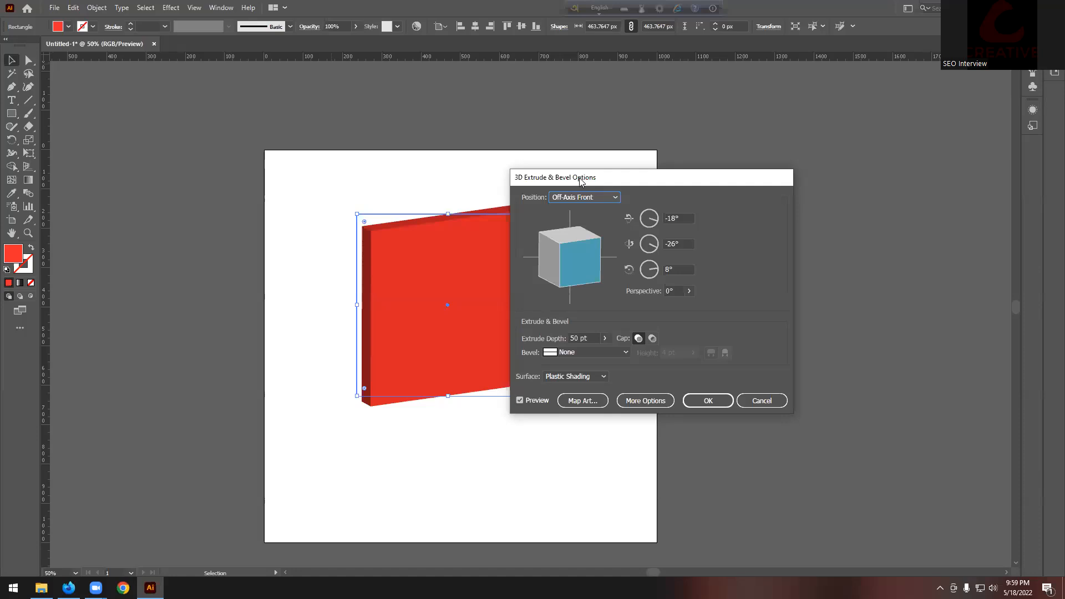
pyautogui.moveTo(564, 185); pyautogui.dragTo(640, 181)
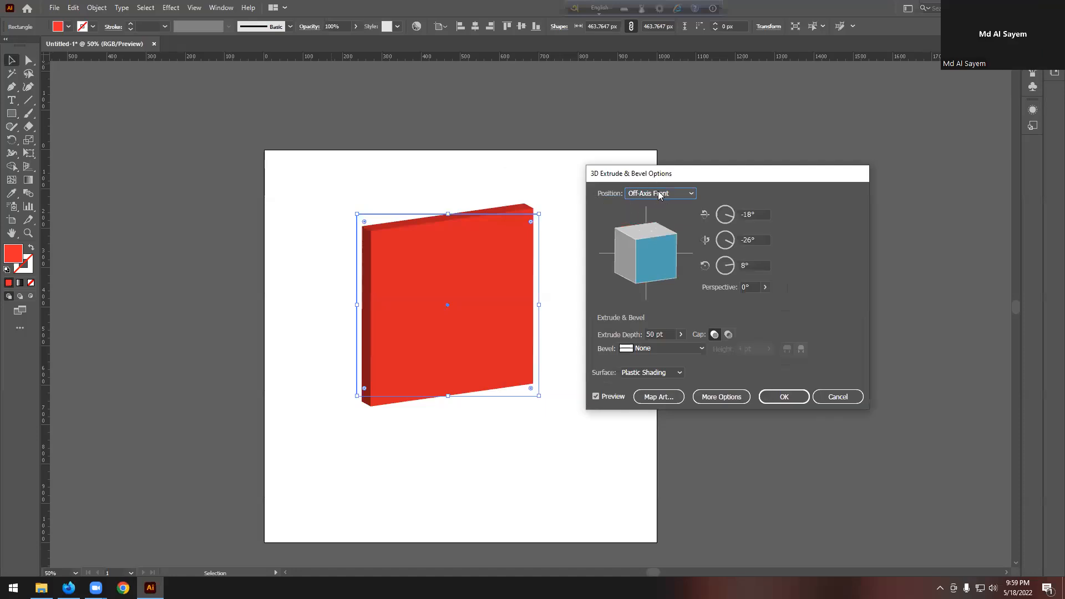
# Step: Try the Front, Back and Left position presets and free rotation, then settle on Off-Axis Front
pyautogui.click(660, 194)
pyautogui.click(647, 220)
pyautogui.click(662, 195)
pyautogui.click(644, 233)
pyautogui.click(660, 194)
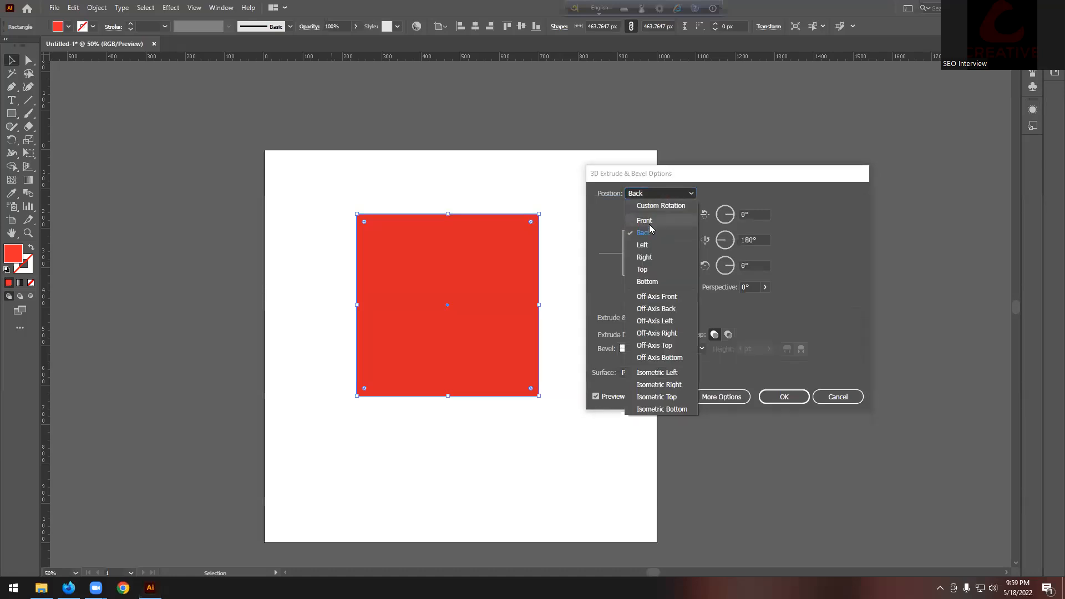
pyautogui.click(646, 245)
pyautogui.click(833, 309)
pyautogui.click(687, 194)
pyautogui.click(657, 297)
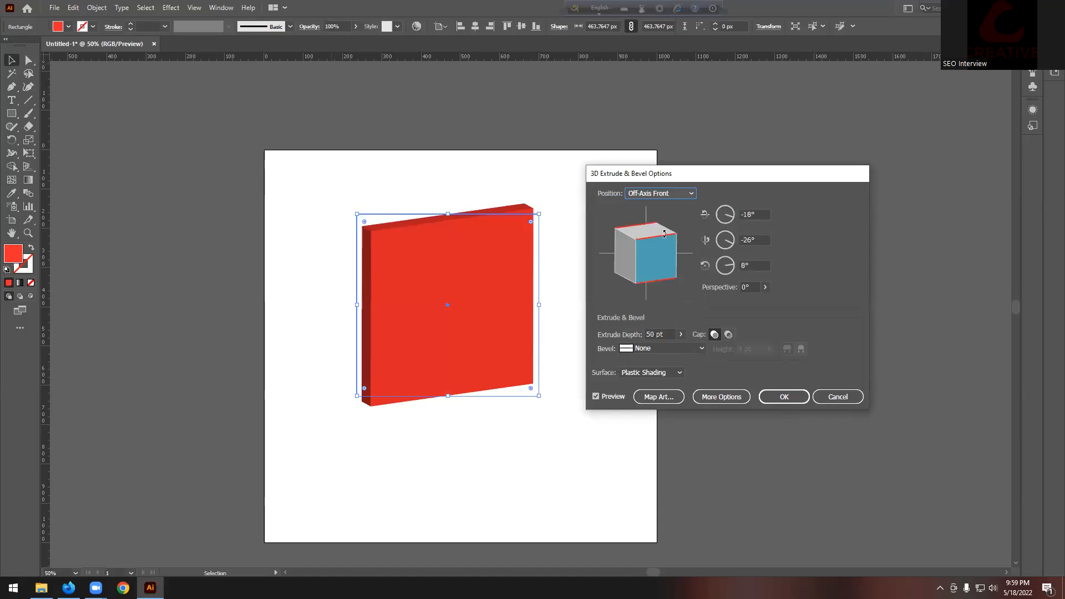
pyautogui.moveTo(639, 254); pyautogui.dragTo(661, 261)
pyautogui.click(829, 313)
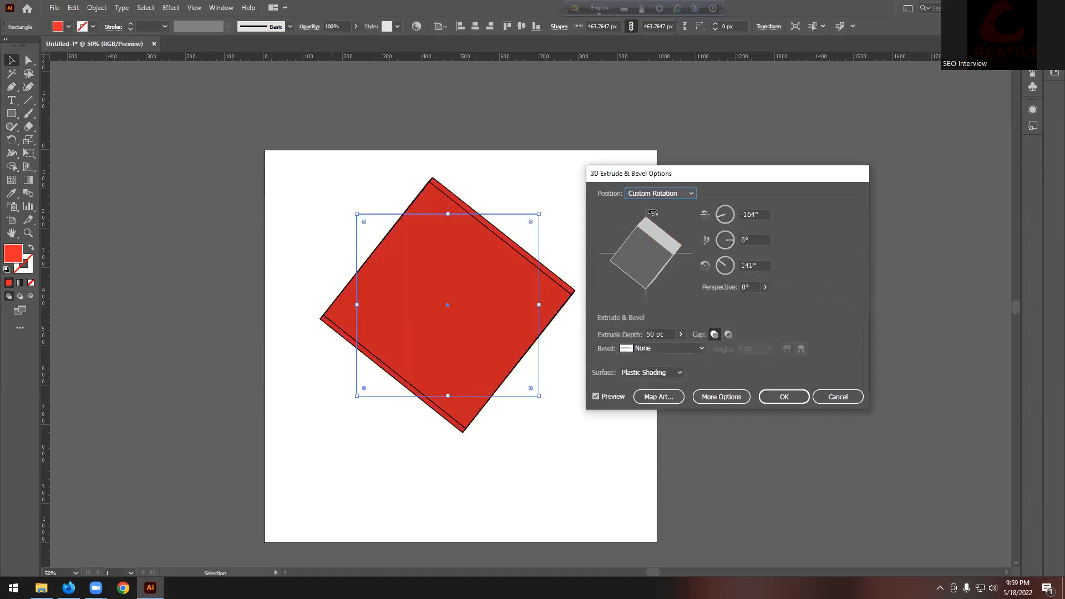
pyautogui.click(662, 194)
pyautogui.click(664, 297)
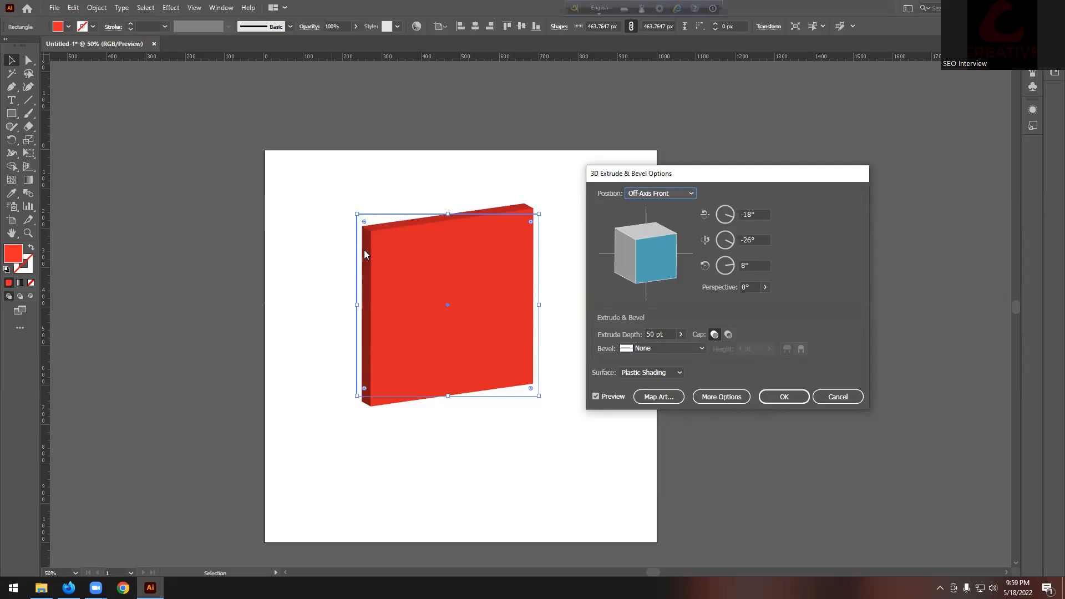
# Step: Raise the extrusion depth from 272 pt toward 500 pt and beyond, dismissing memory warnings
pyautogui.click(681, 334)
pyautogui.moveTo(651, 350); pyautogui.dragTo(643, 350)
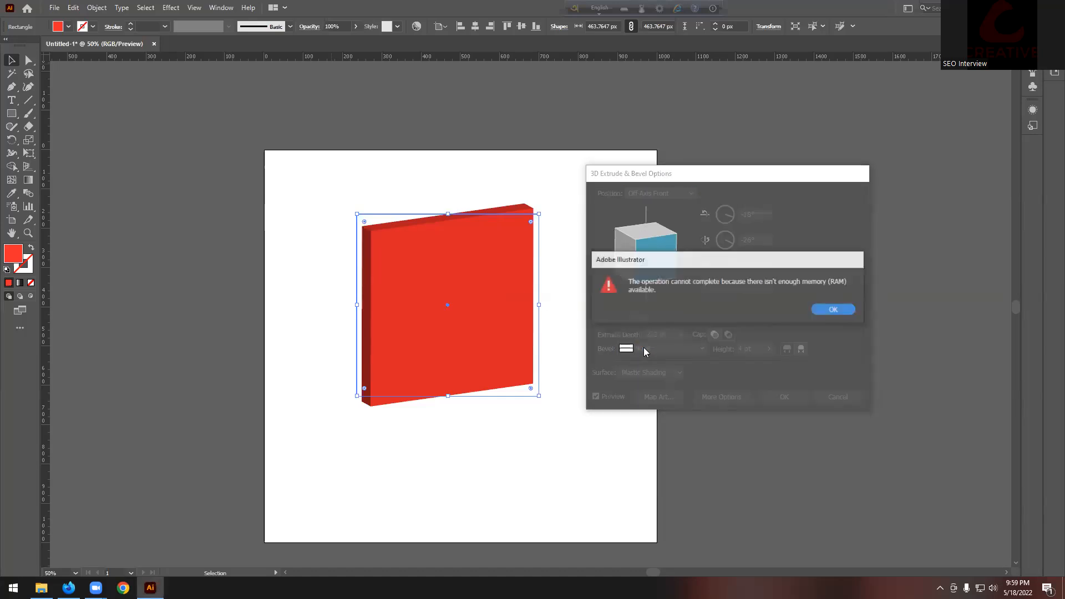
pyautogui.click(830, 309)
pyautogui.click(682, 334)
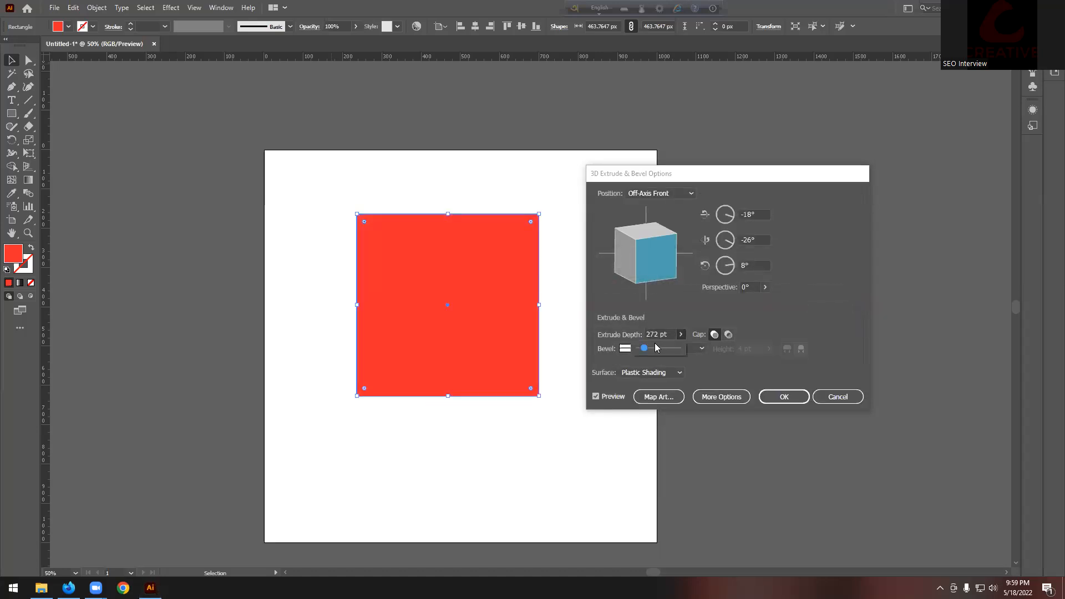
pyautogui.moveTo(645, 349); pyautogui.dragTo(648, 349)
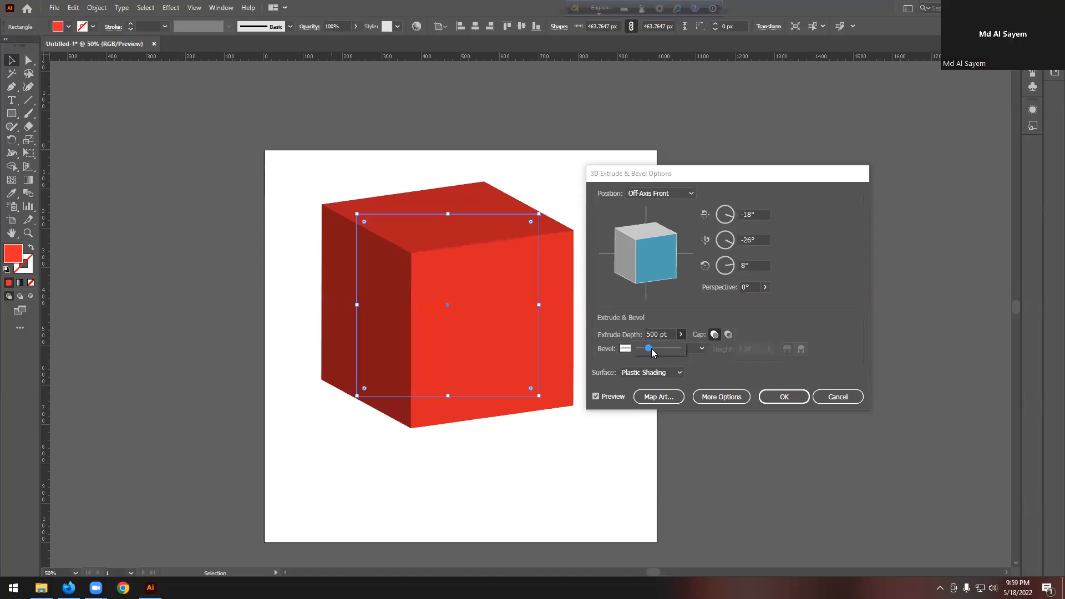
pyautogui.moveTo(650, 348); pyautogui.dragTo(654, 348)
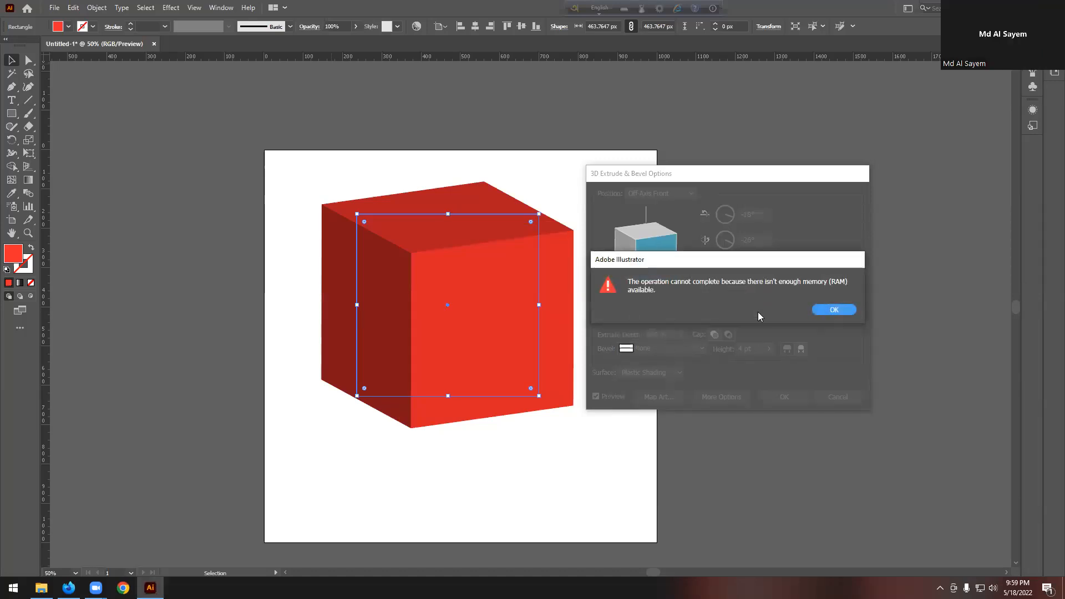
pyautogui.click(825, 311)
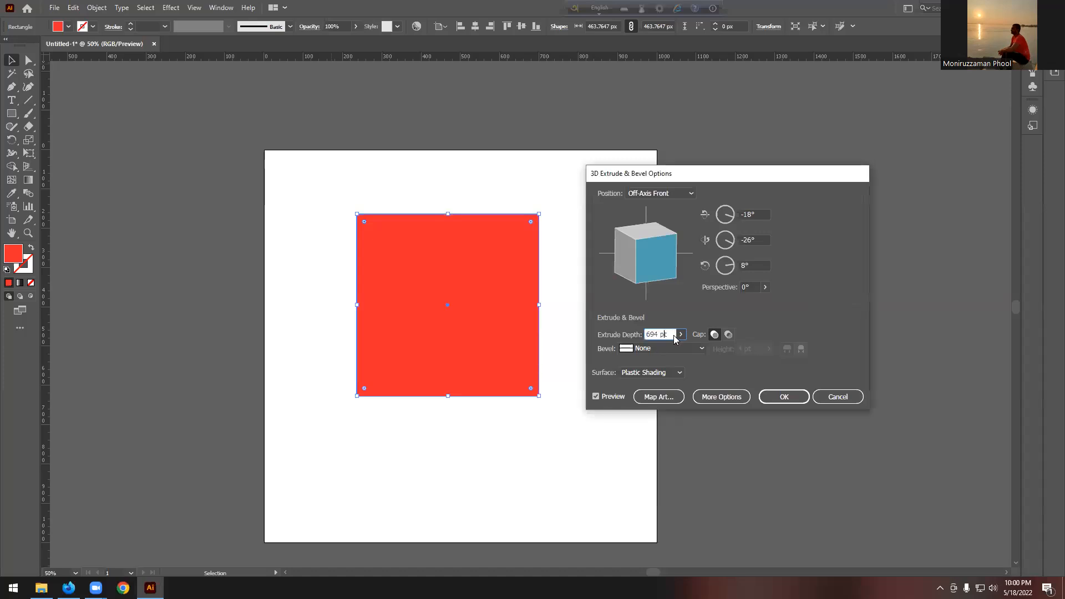
# Step: Set the extrusion depth to 778 pt and switch the cap off for a hollow box
pyautogui.click(681, 334)
pyautogui.click(656, 350)
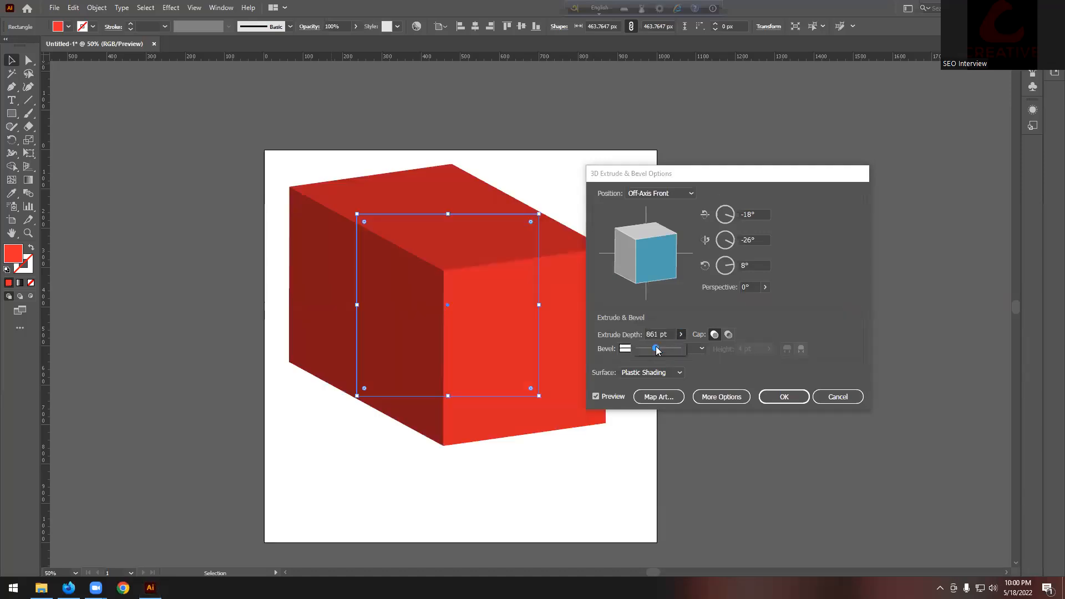
pyautogui.moveTo(655, 350); pyautogui.dragTo(653, 349)
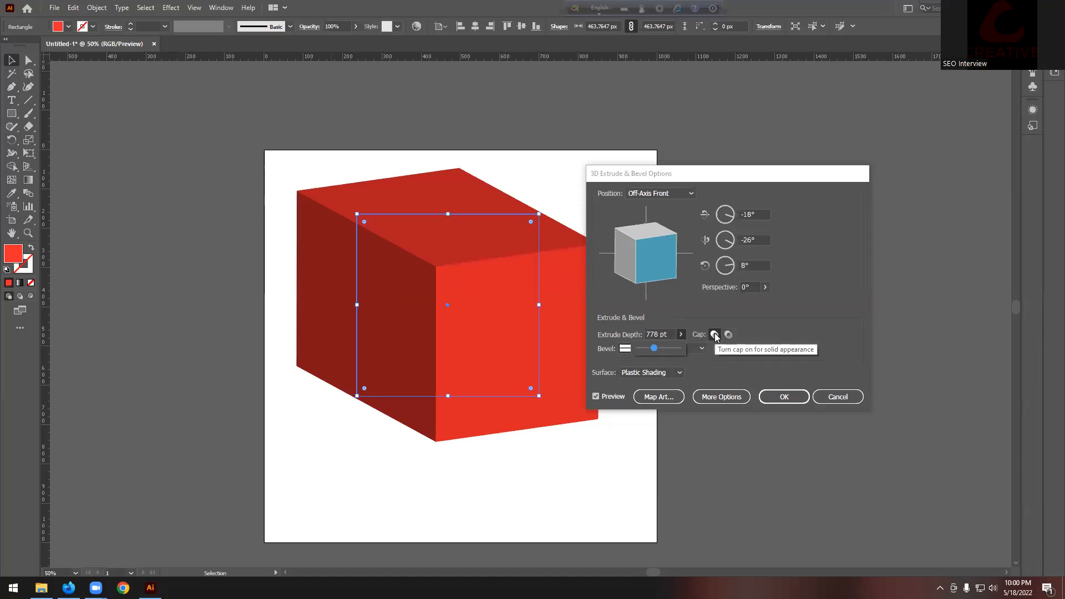
pyautogui.moveTo(630, 184); pyautogui.dragTo(652, 186)
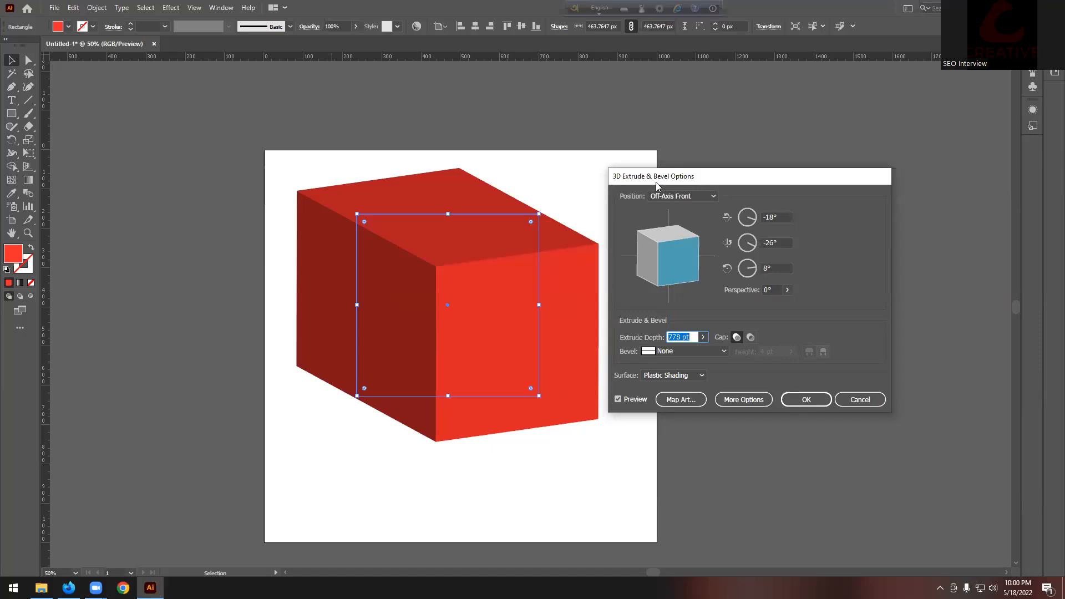
pyautogui.click(750, 337)
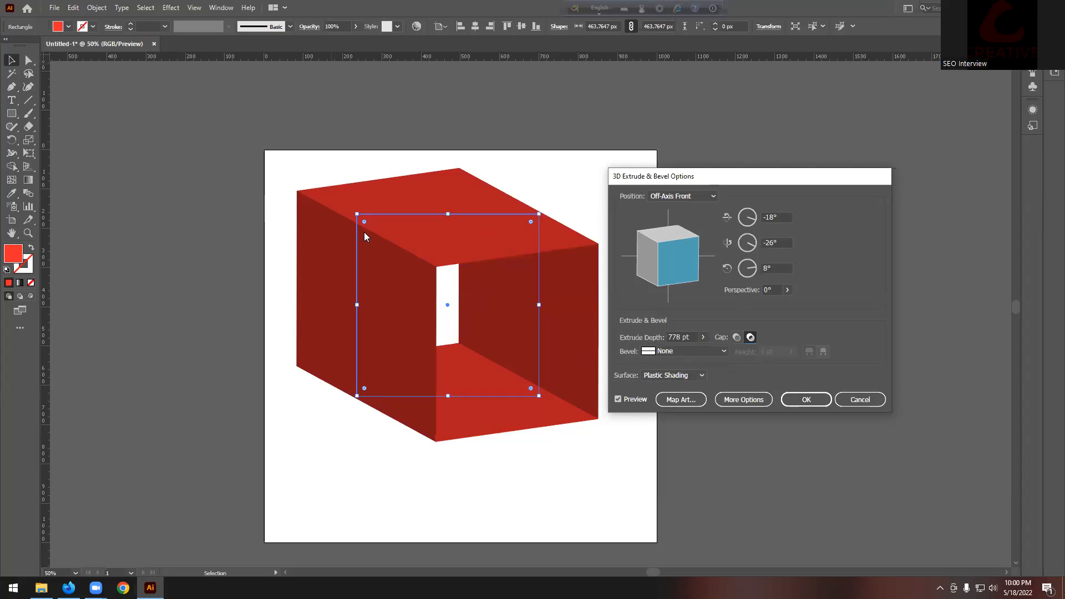
# Step: Apply a Classic bevel and set the extrusion depth to 917 pt
pyautogui.click(705, 350)
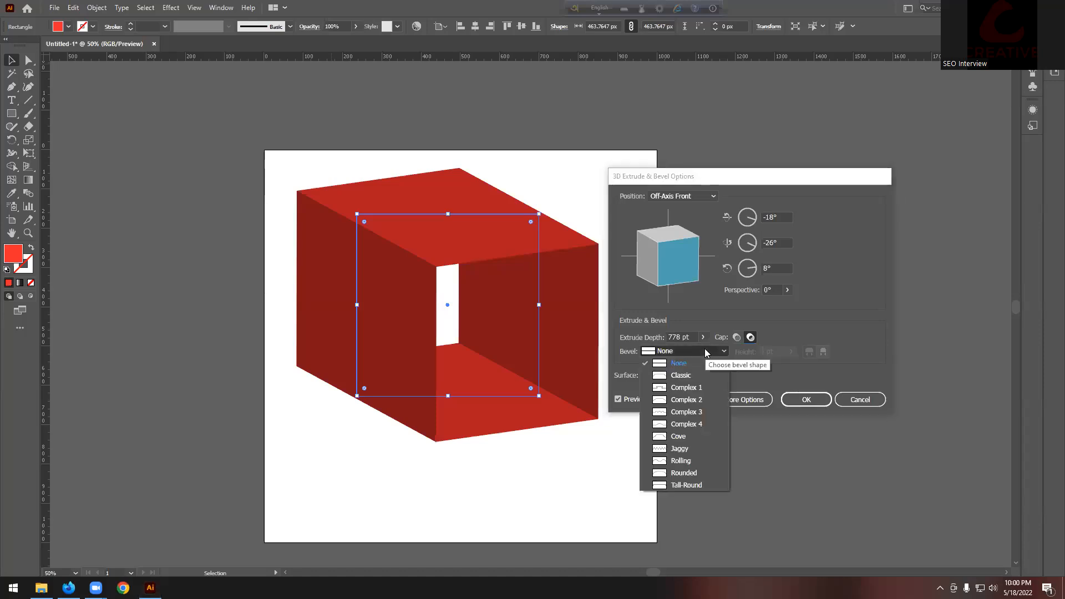
pyautogui.click(681, 375)
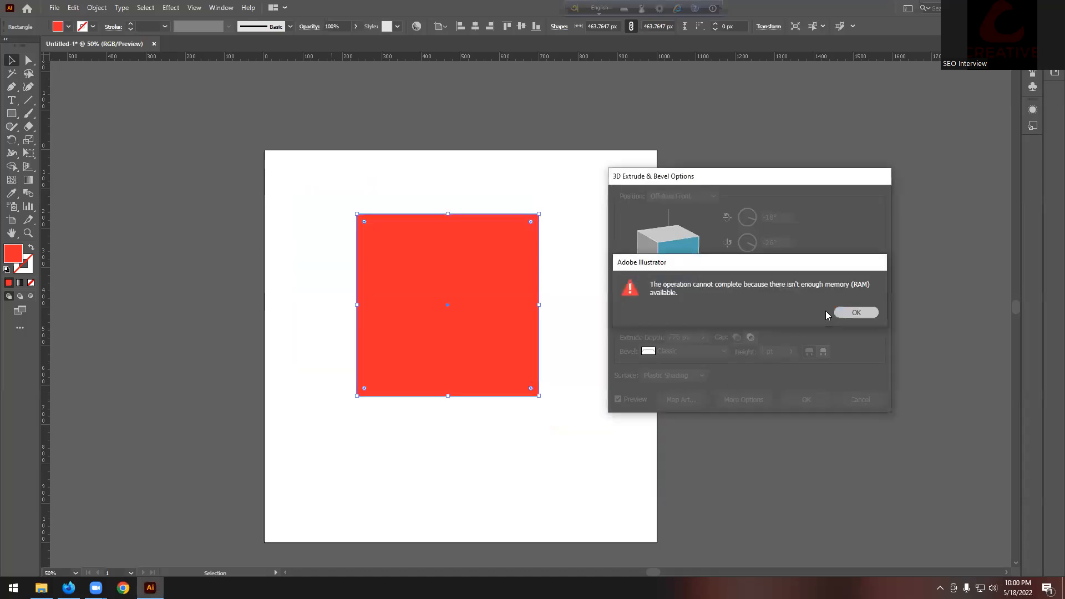
pyautogui.click(839, 313)
pyautogui.click(693, 353)
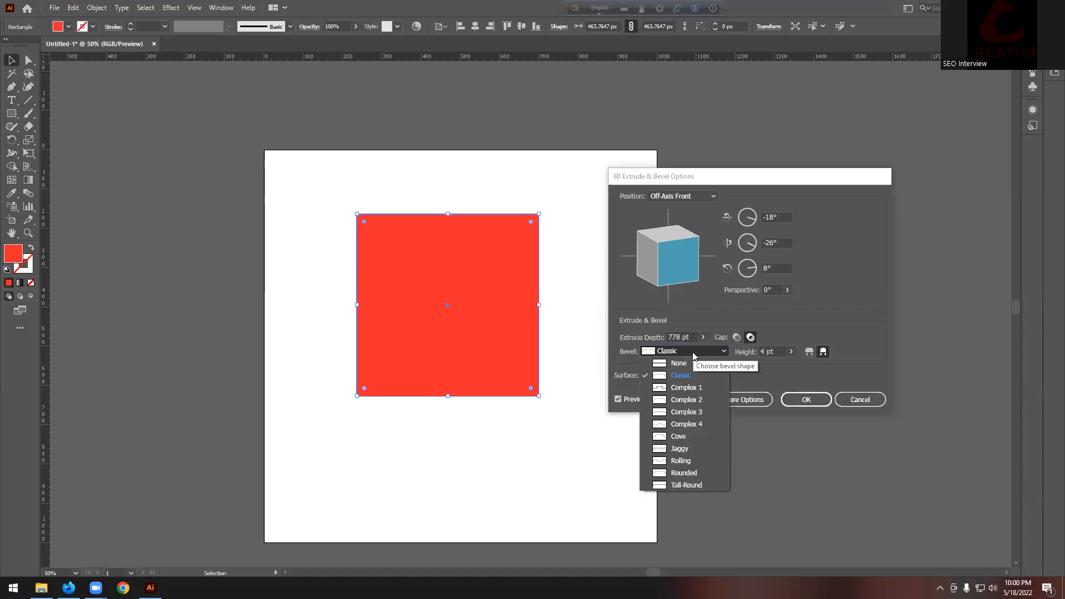
pyautogui.click(681, 376)
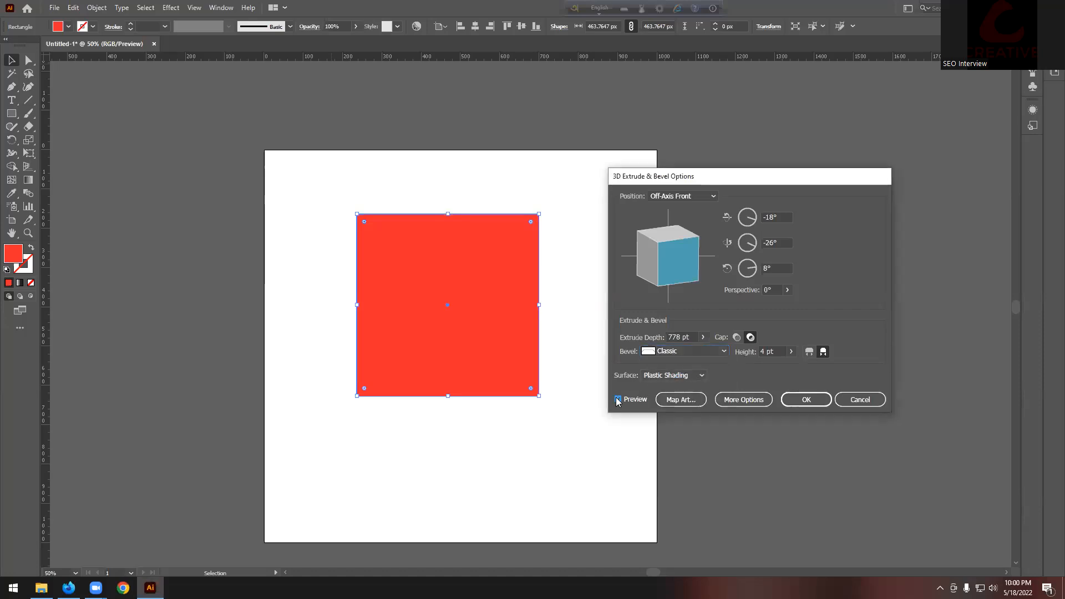
pyautogui.click(704, 337)
pyautogui.click(681, 351)
pyautogui.moveTo(682, 351); pyautogui.dragTo(678, 351)
pyautogui.click(825, 296)
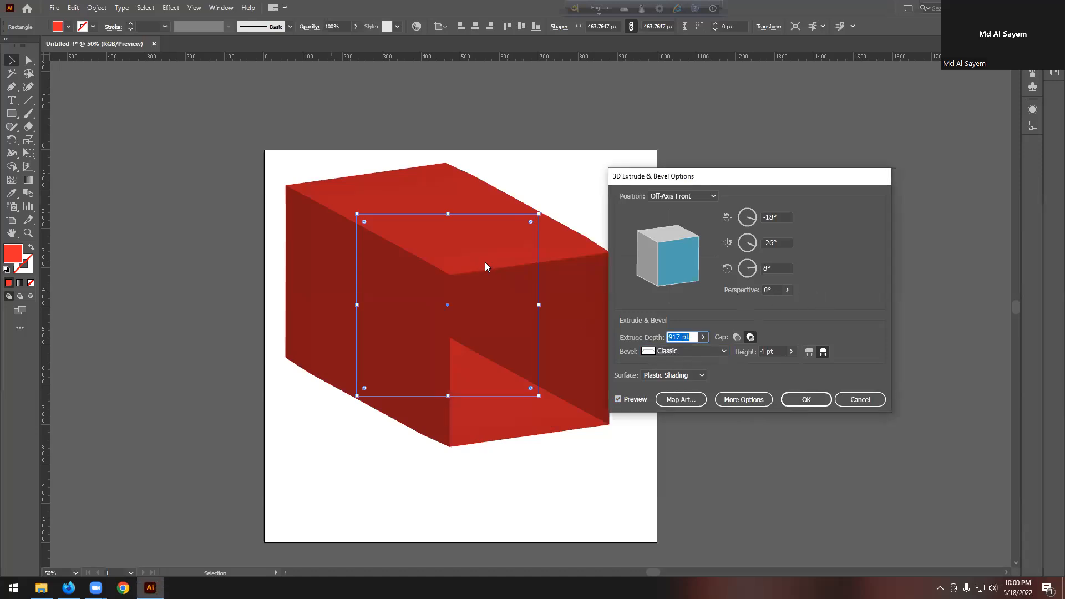
# Step: Switch to the Complex 1 bevel, toggling preview, with the depth ending at 972 pt
pyautogui.click(676, 351)
pyautogui.click(676, 388)
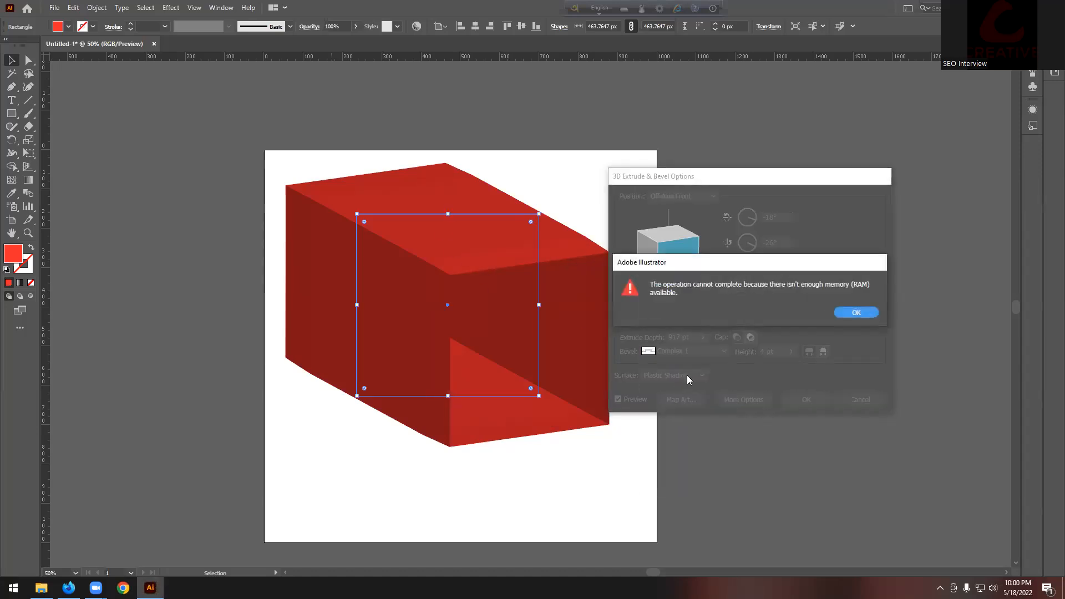
pyautogui.click(871, 315)
pyautogui.click(702, 337)
pyautogui.moveTo(688, 351); pyautogui.dragTo(677, 355)
pyautogui.click(617, 400)
pyautogui.click(617, 400)
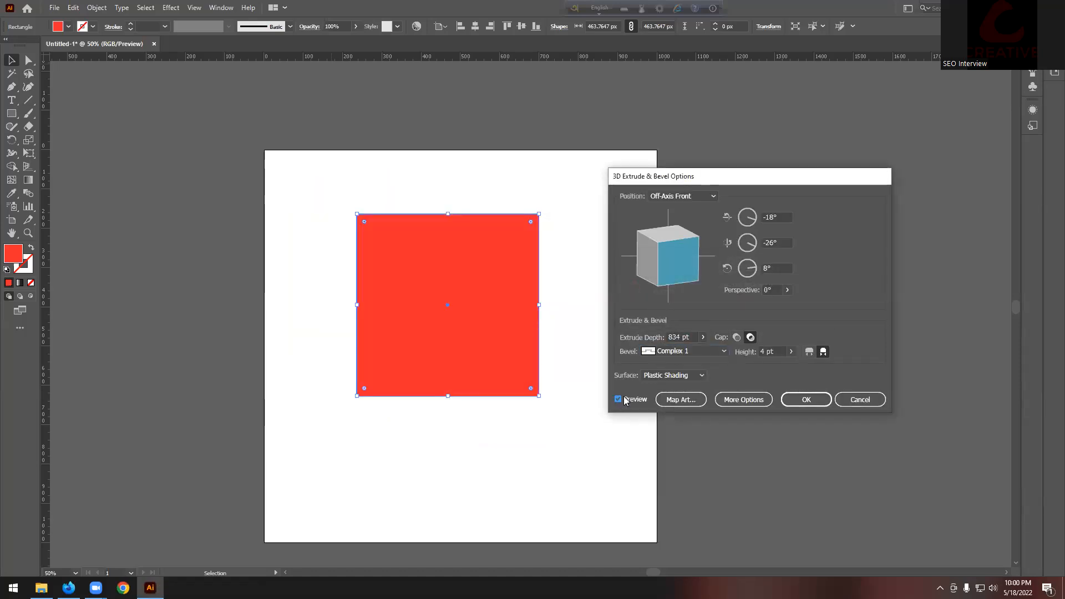
pyautogui.click(703, 337)
pyautogui.moveTo(683, 349); pyautogui.dragTo(679, 354)
pyautogui.click(775, 332)
# Step: Try the Complex 2 bevel at 750 pt with the cap on, then cancel the 3D effect
pyautogui.click(695, 352)
pyautogui.click(697, 400)
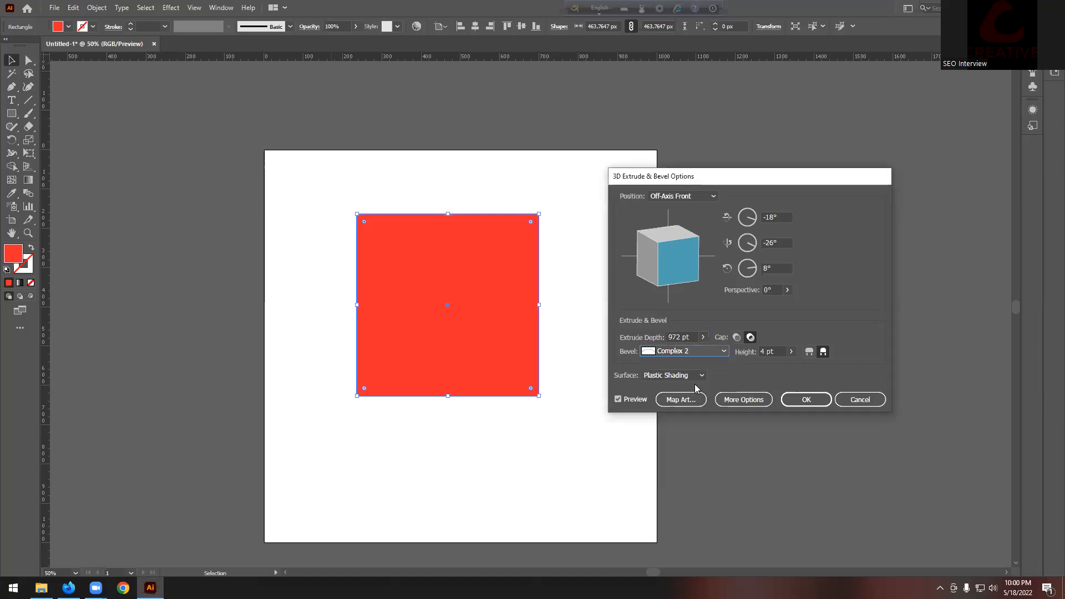
pyautogui.click(703, 338)
pyautogui.moveTo(682, 350); pyautogui.dragTo(676, 351)
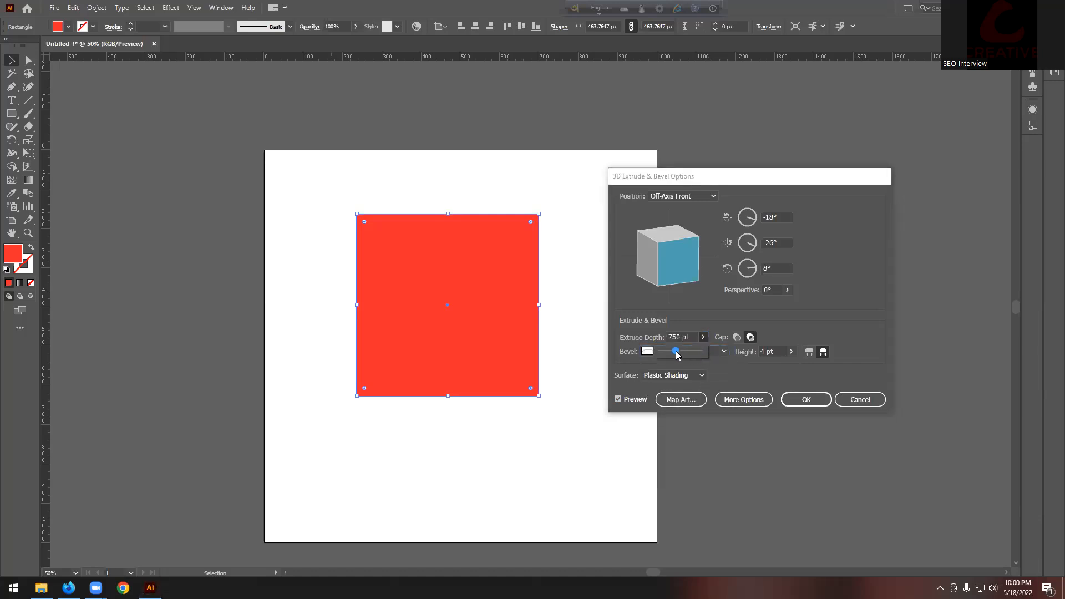
pyautogui.click(746, 360)
pyautogui.click(737, 337)
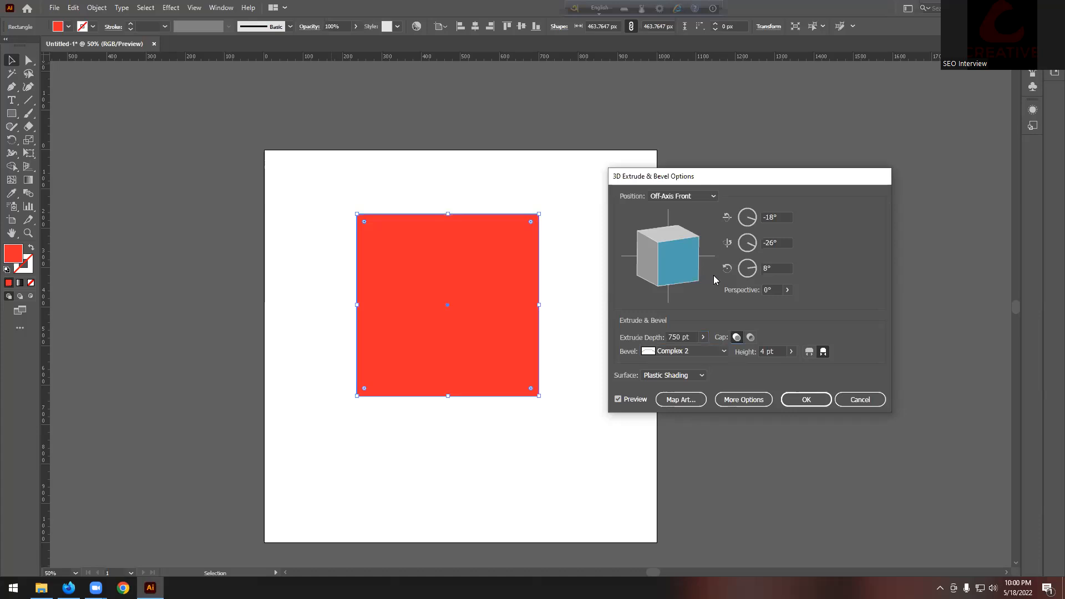
pyautogui.click(853, 407)
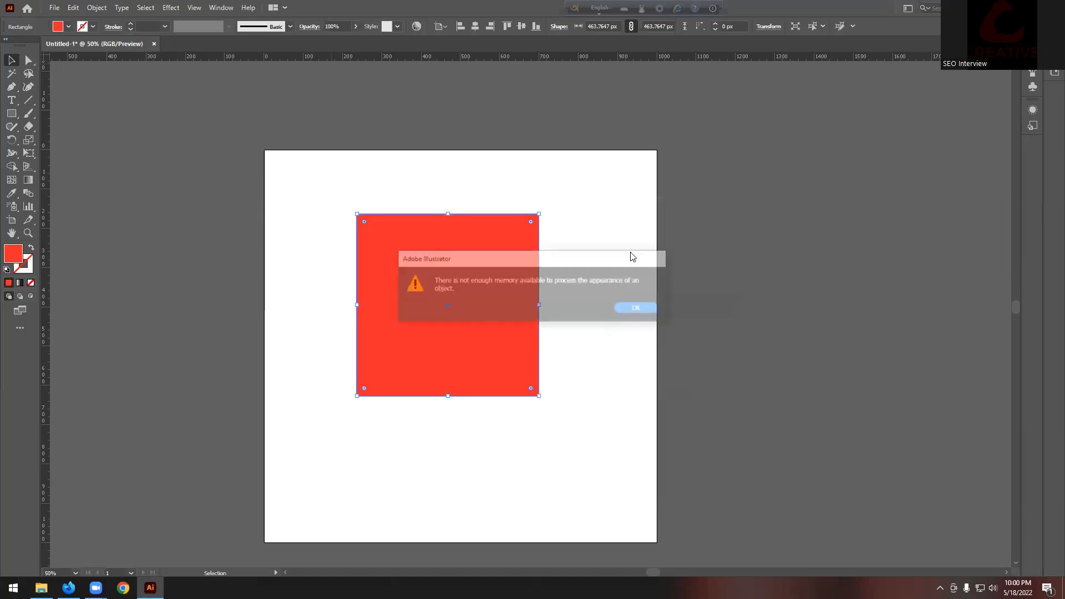
pyautogui.click(639, 308)
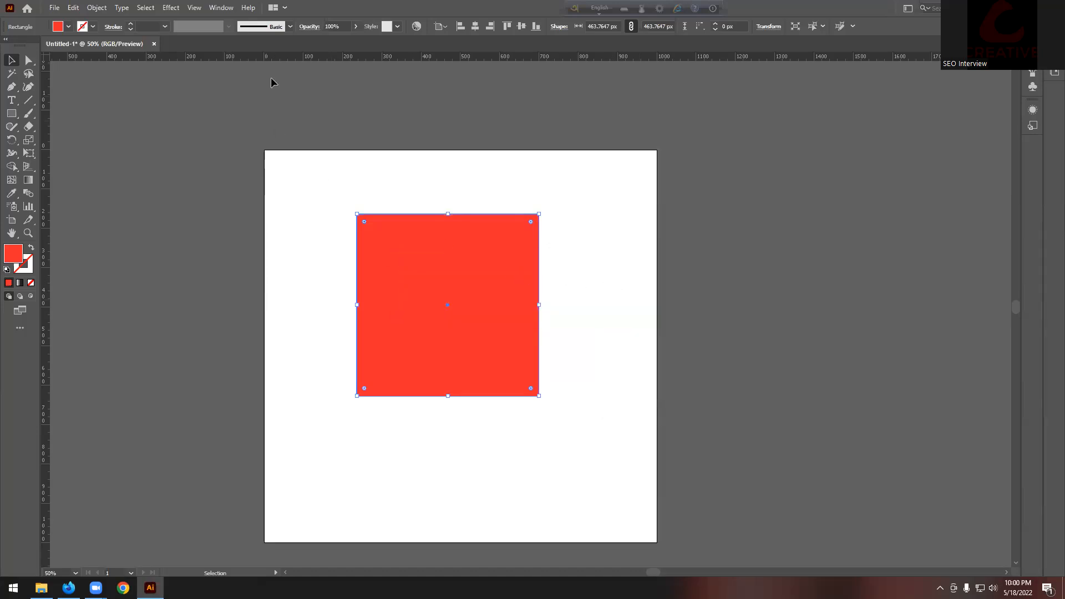
# Step: Reopen 3D Extrude & Bevel, try the Complex 2 bevel, then clear the memory warning and re-enable the preview
pyautogui.click(171, 8)
pyautogui.moveTo(196, 72)
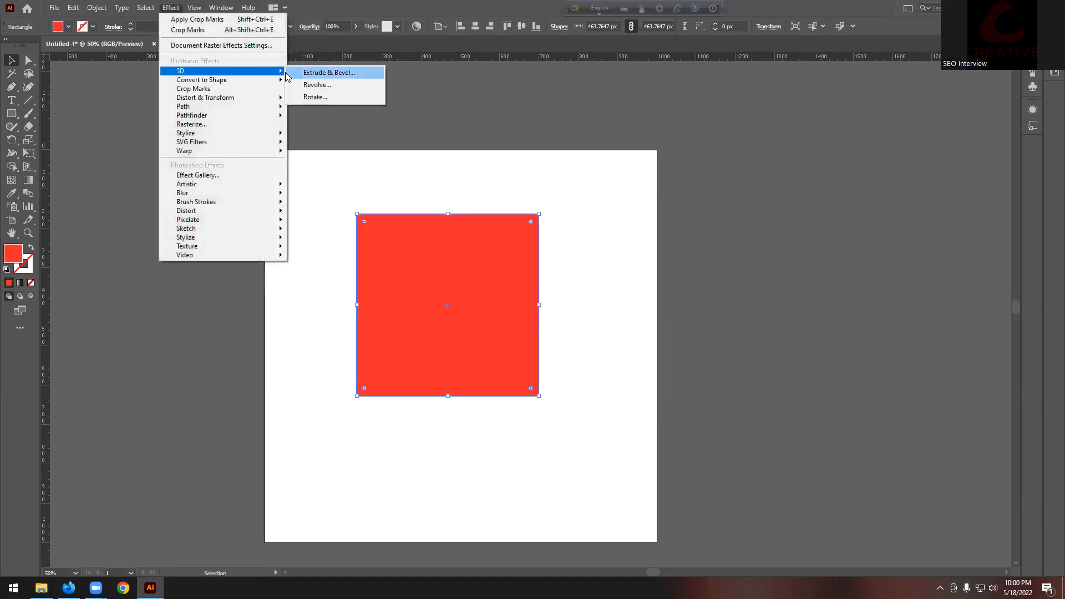
pyautogui.click(324, 73)
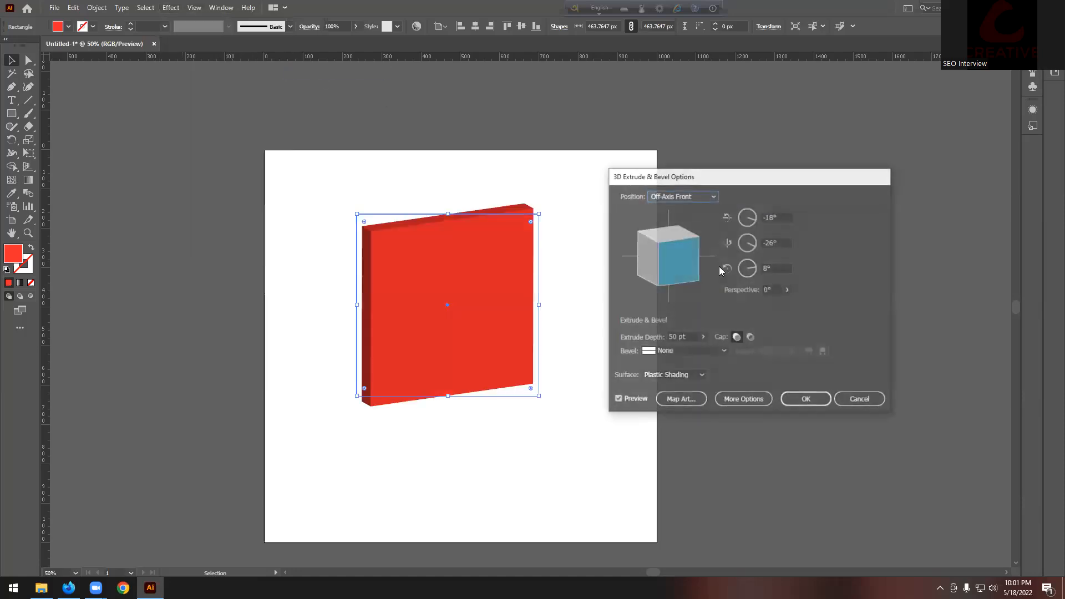
pyautogui.click(675, 358)
pyautogui.click(686, 399)
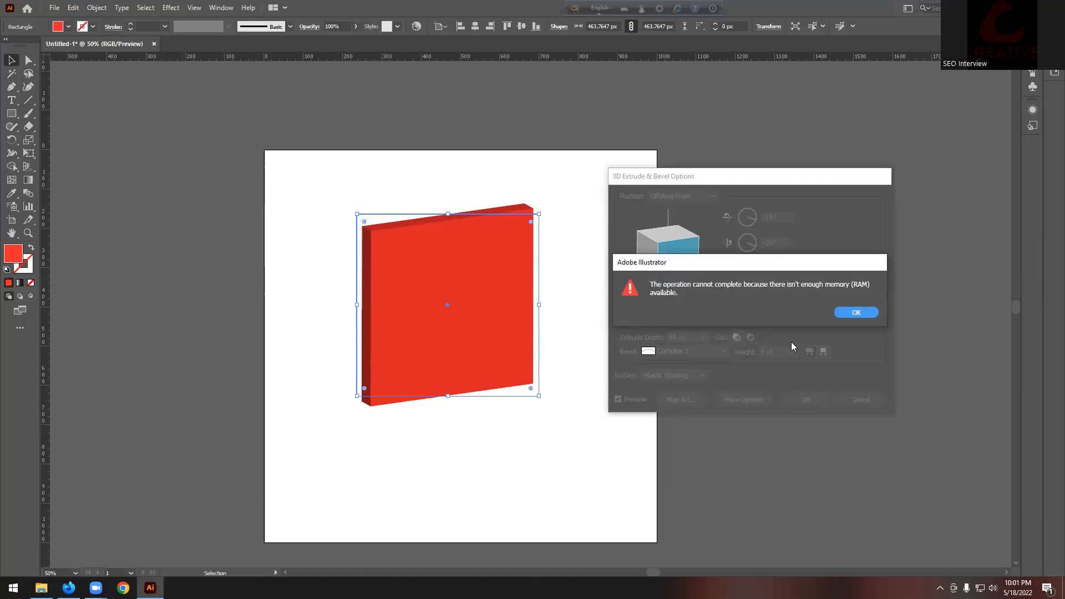
pyautogui.click(856, 312)
pyautogui.click(618, 399)
# Step: Try extrusion depths of 944, 638, 555 and 499 pt, finally settling at 388 pt
pyautogui.click(702, 337)
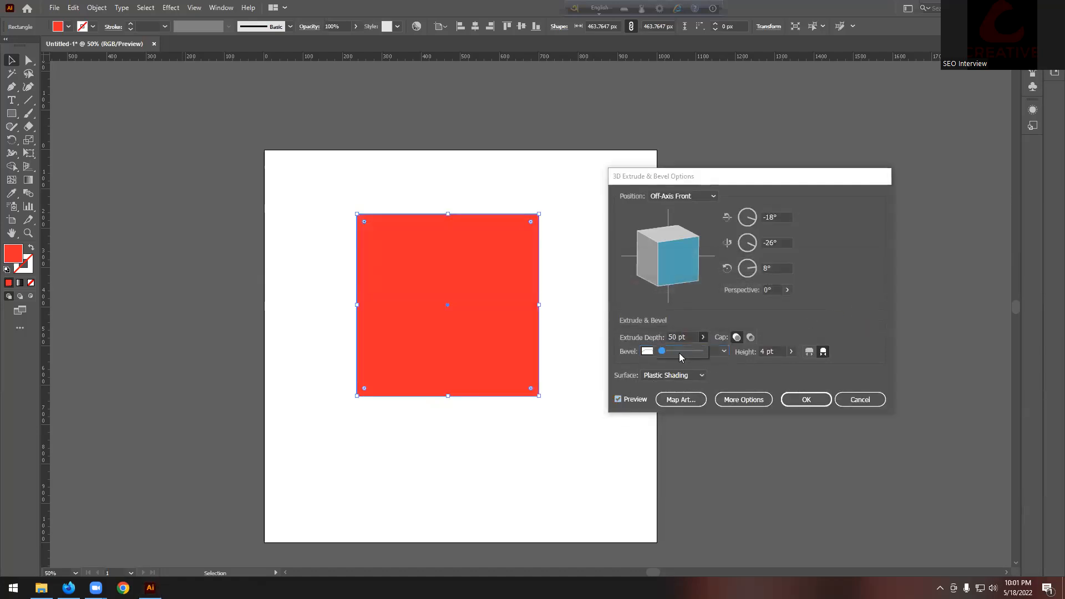
pyautogui.click(682, 353)
pyautogui.click(854, 312)
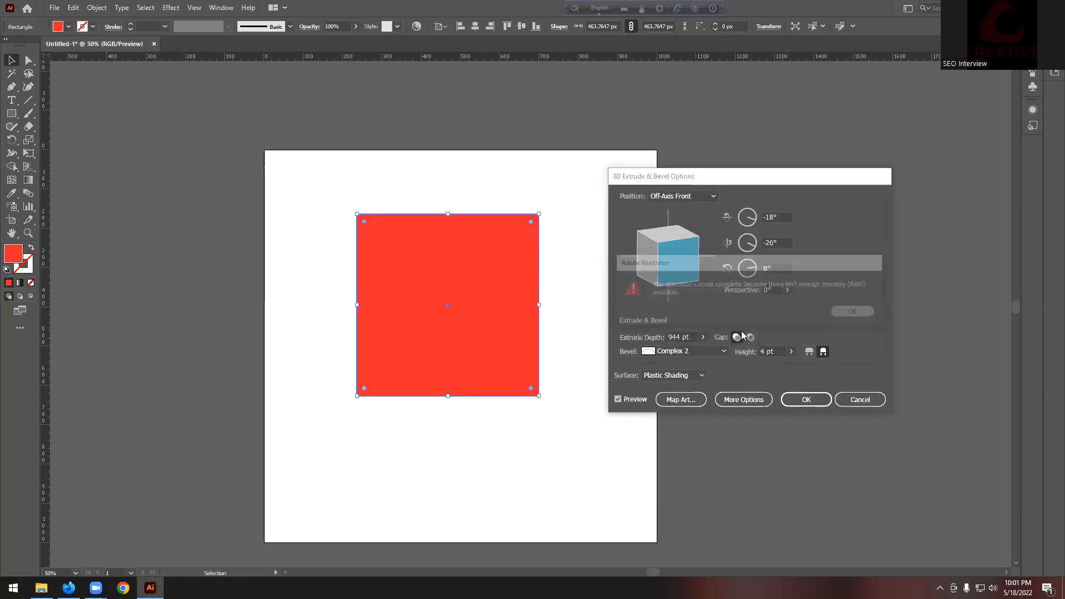
pyautogui.click(703, 337)
pyautogui.click(673, 352)
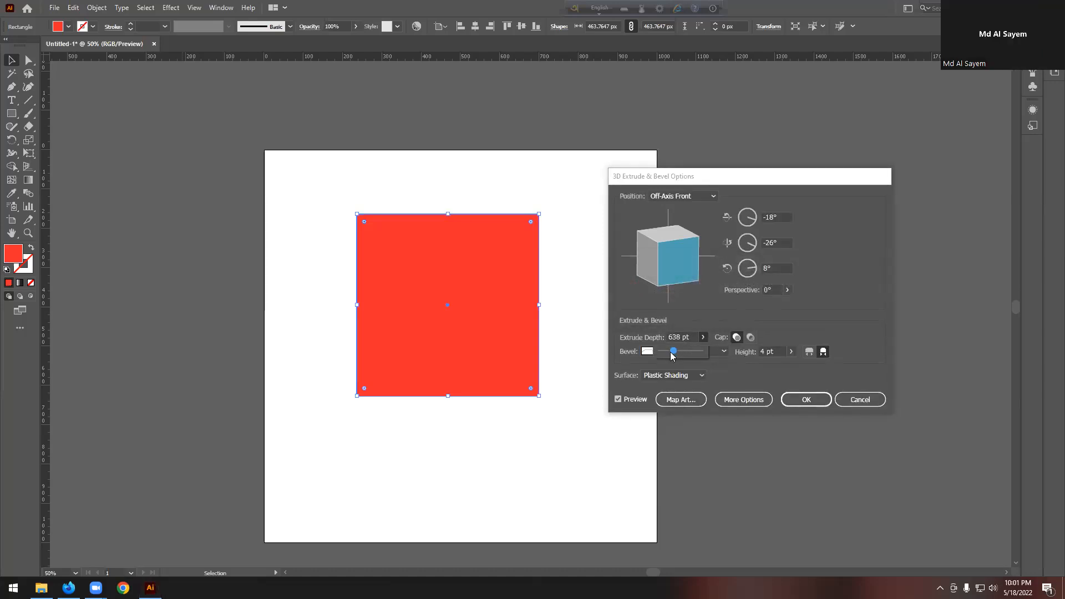
pyautogui.click(671, 352)
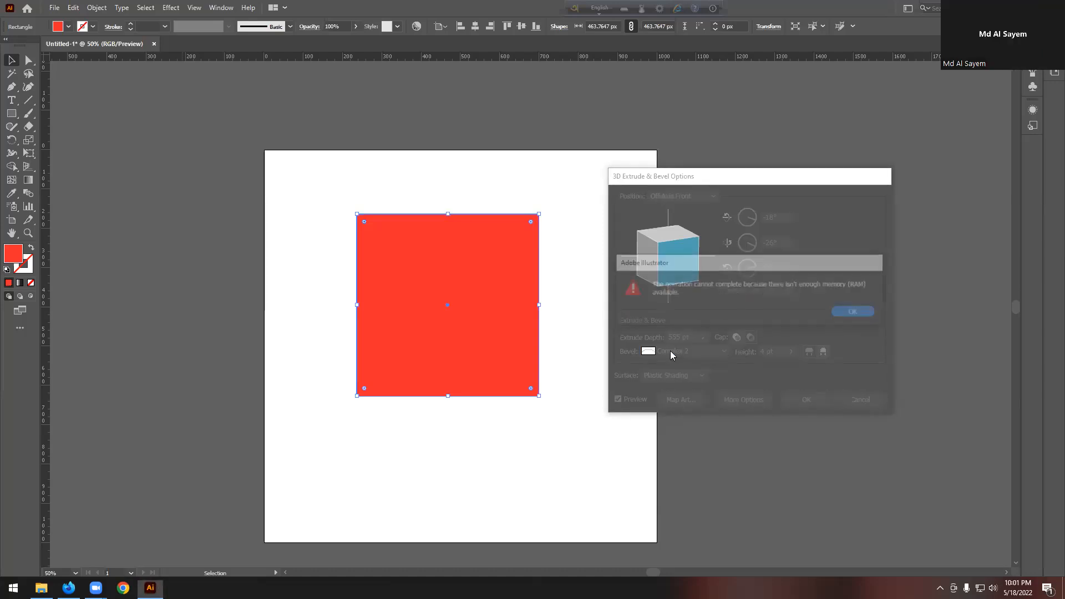
pyautogui.click(855, 313)
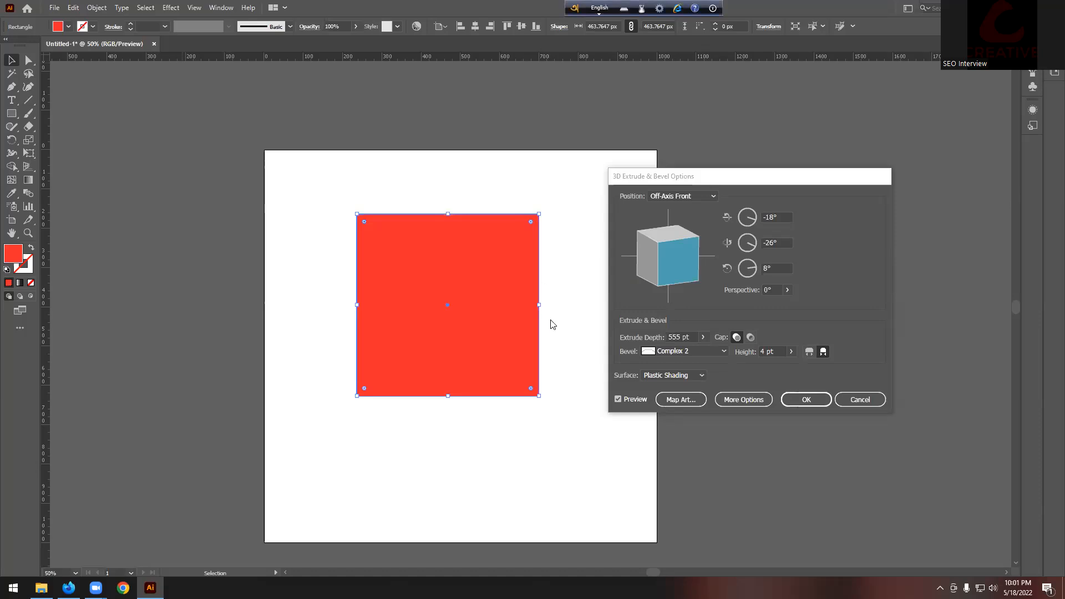
pyautogui.click(703, 337)
pyautogui.moveTo(670, 352); pyautogui.dragTo(667, 351)
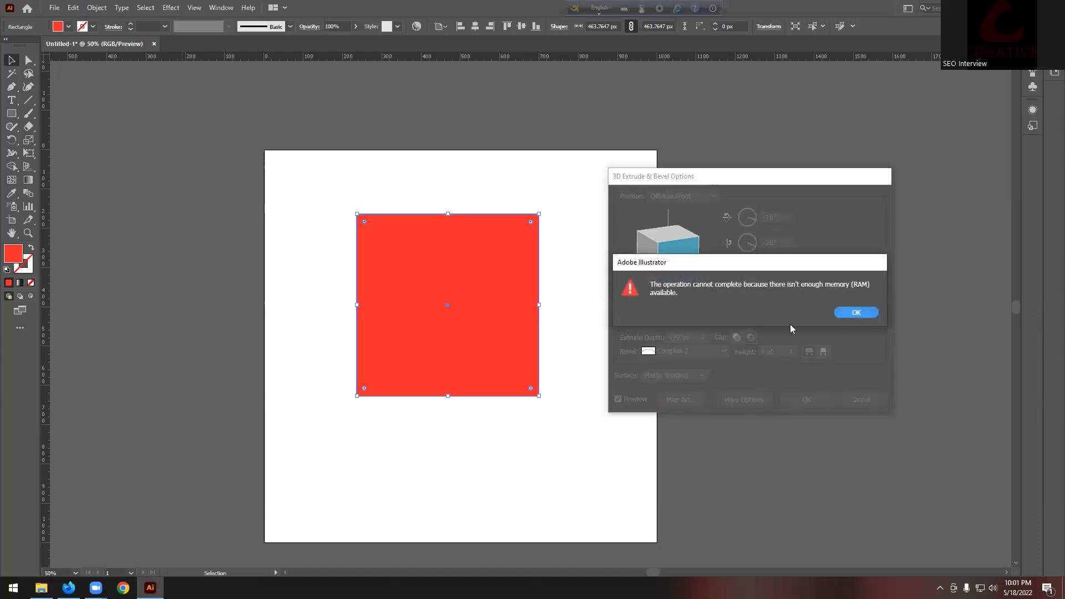
pyautogui.click(856, 316)
pyautogui.click(701, 338)
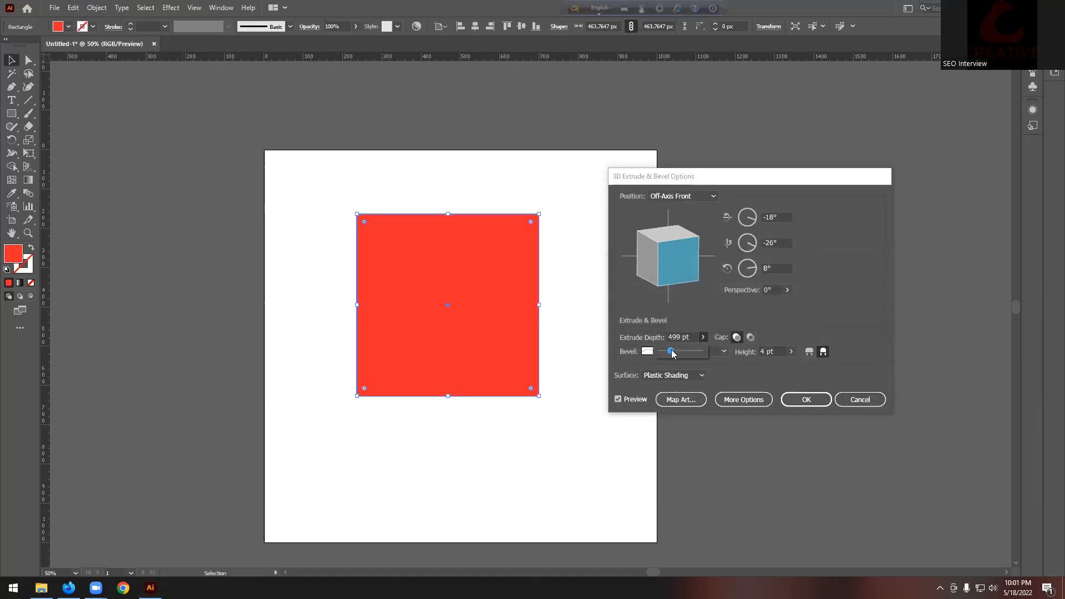
pyautogui.click(778, 312)
# Step: Set a Rolling bevel with 33 pt height, apply it, and dismiss the not-enough-memory error
pyautogui.click(643, 352)
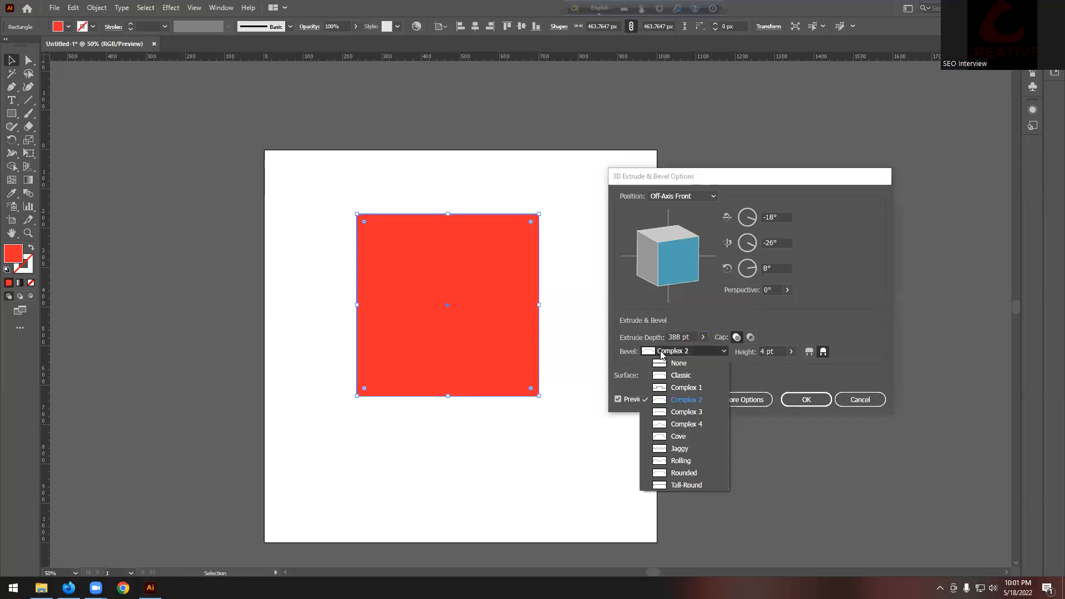
pyautogui.click(675, 461)
pyautogui.click(619, 401)
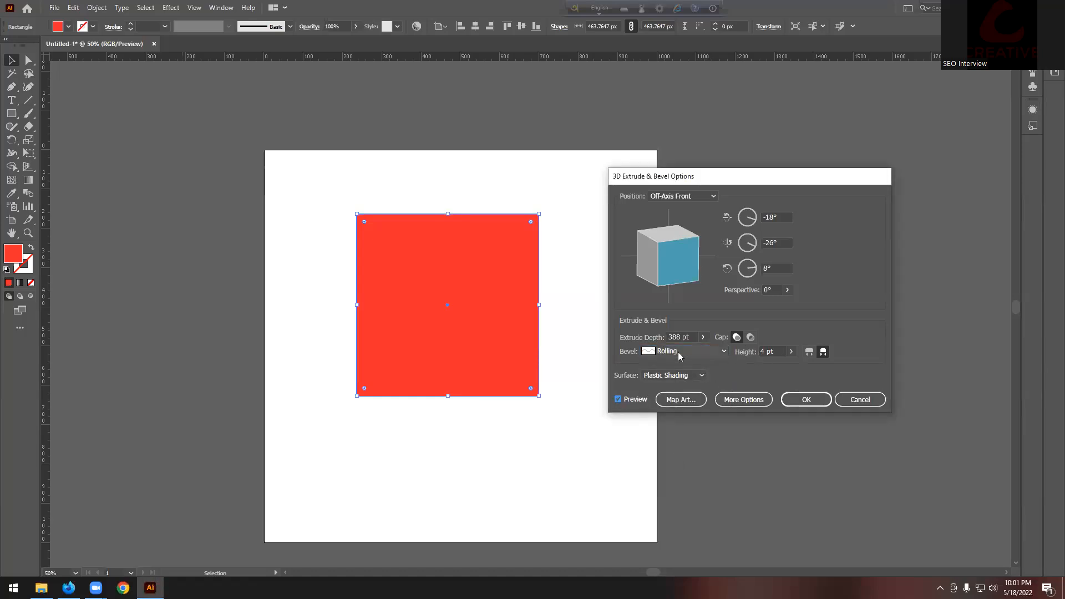
pyautogui.click(792, 352)
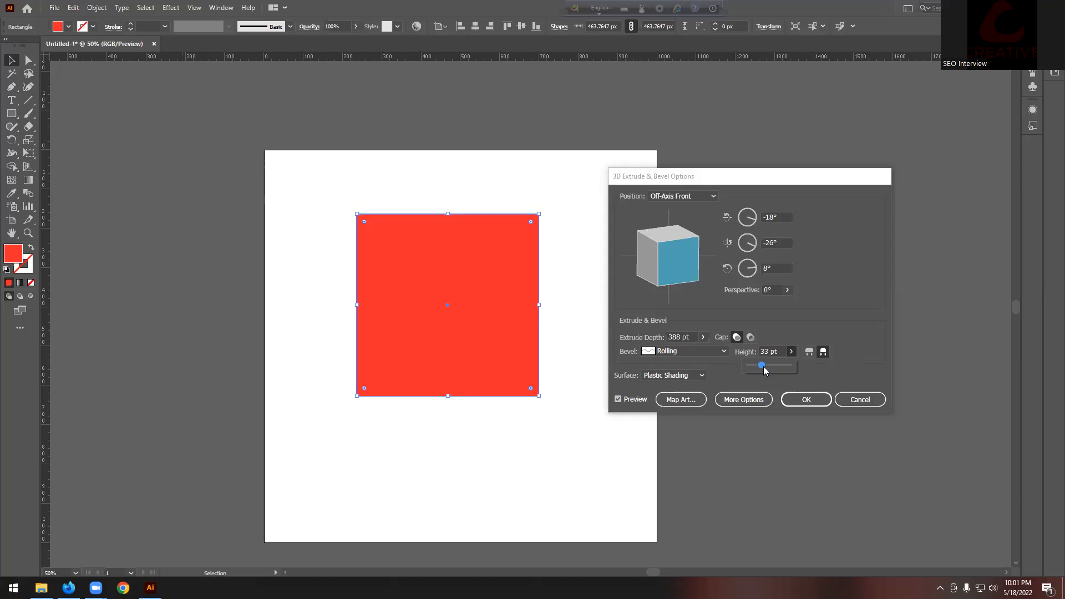
pyautogui.click(807, 400)
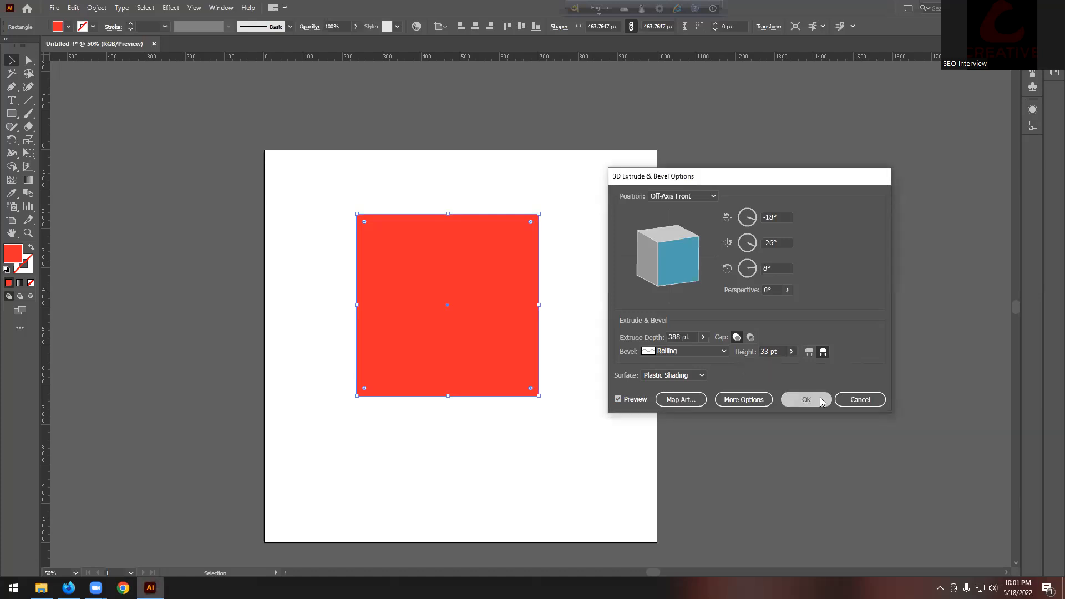
pyautogui.click(648, 311)
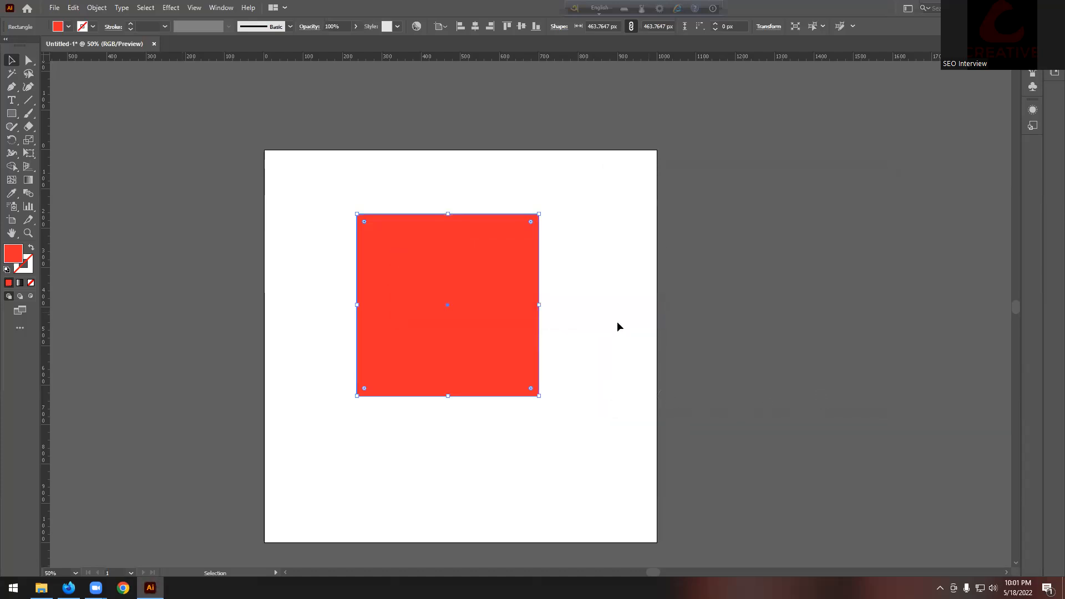
# Step: Deselect the red square on the artboard
pyautogui.click(589, 435)
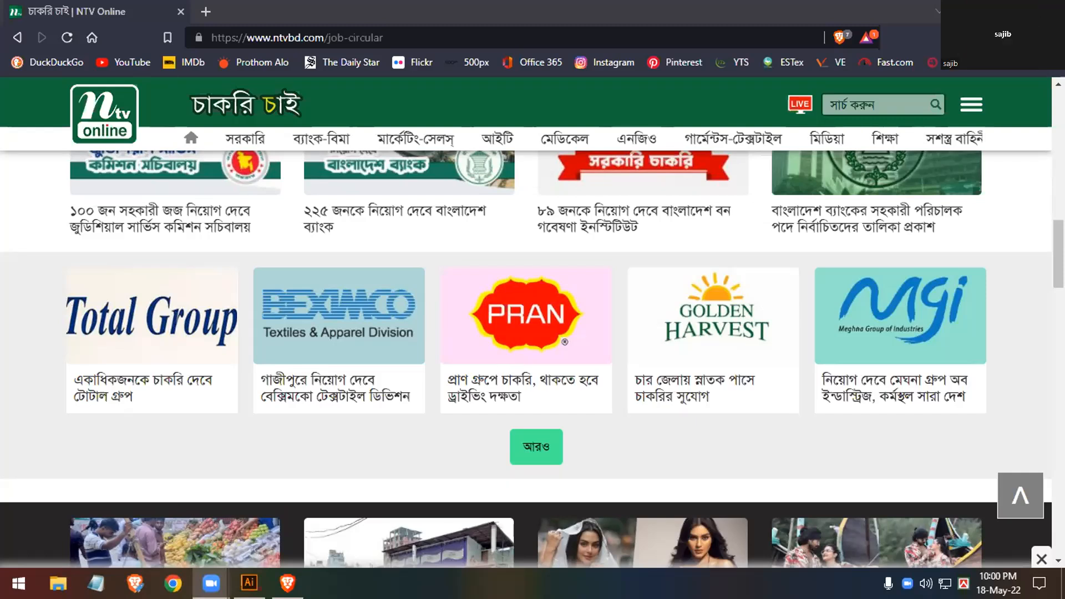
# Step: Switch to the browser and back to Illustrator with Alt+Tab
pyautogui.moveTo(211, 583)
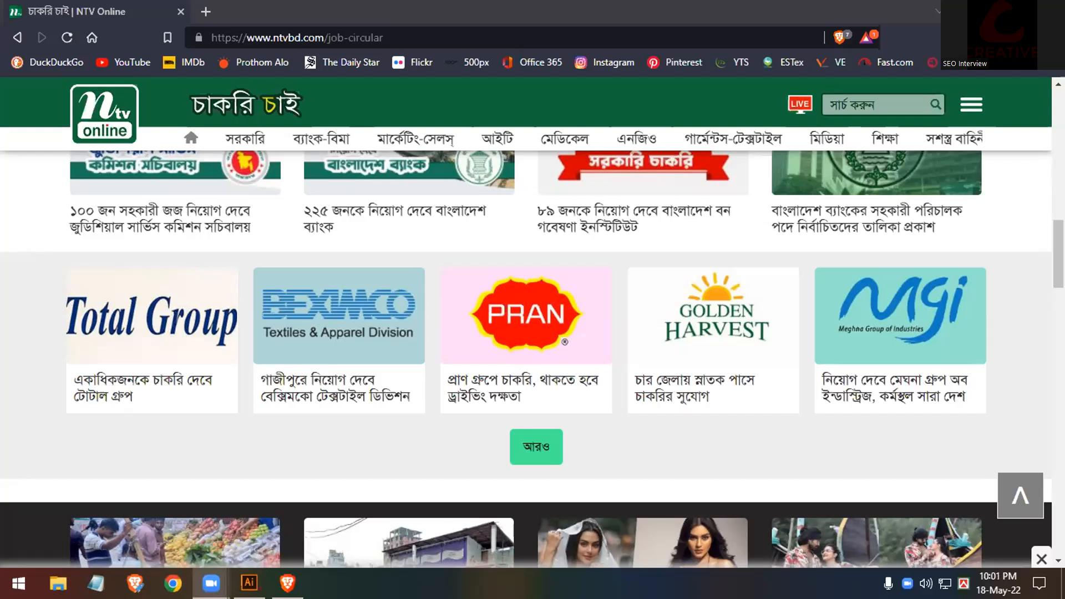
pyautogui.hotkey('alt', 'Tab')
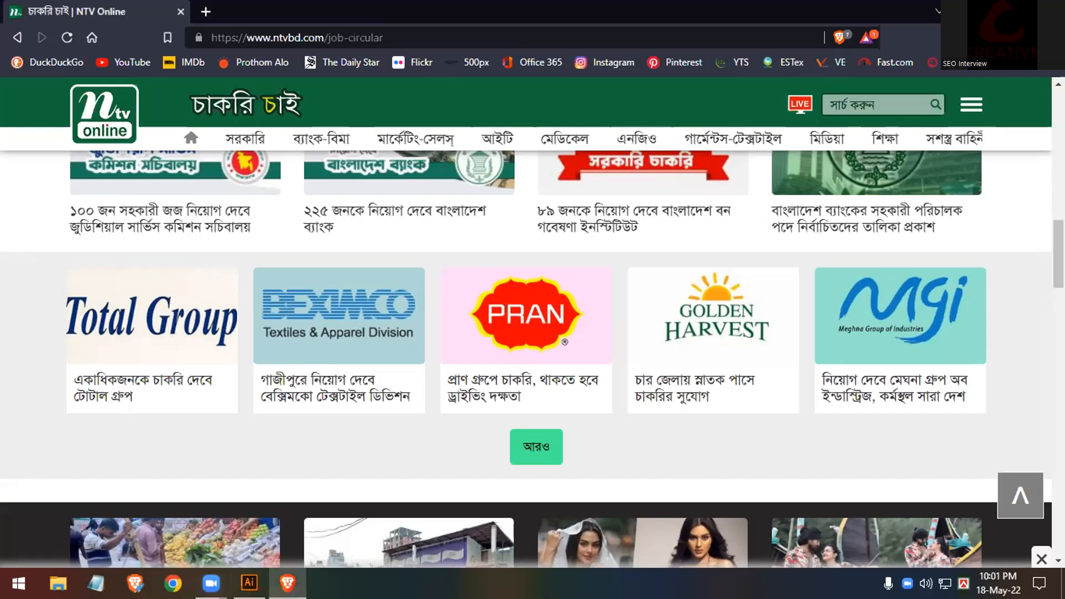
pyautogui.hotkey('alt', 'Tab')
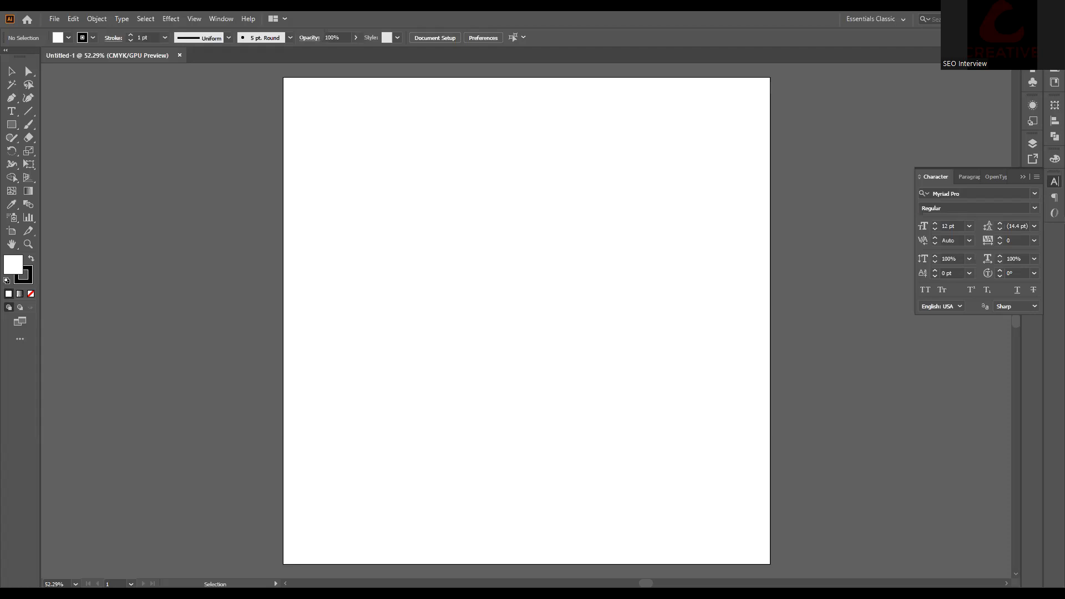
# Step: Draw a 6.5346 in square with no stroke and a blue fill
pyautogui.click(11, 124)
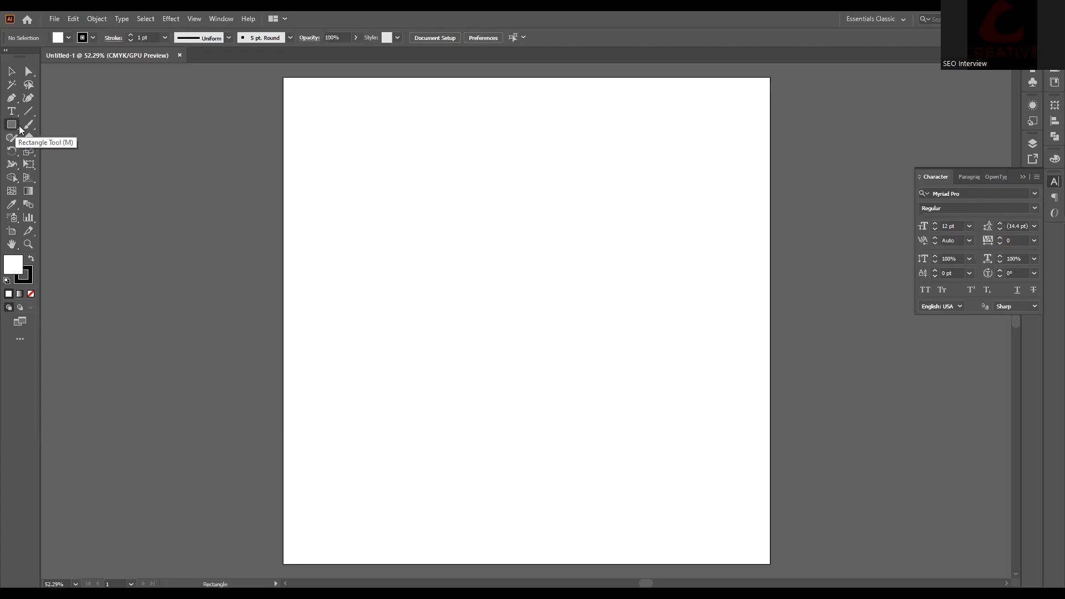
pyautogui.moveTo(380, 159); pyautogui.dragTo(539, 318)
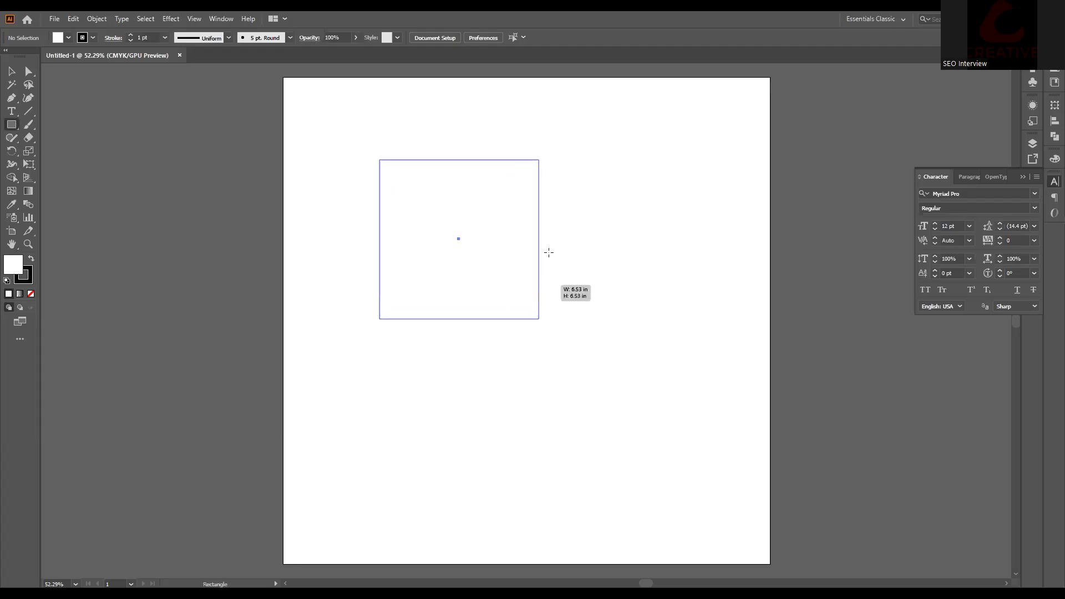
pyautogui.click(85, 39)
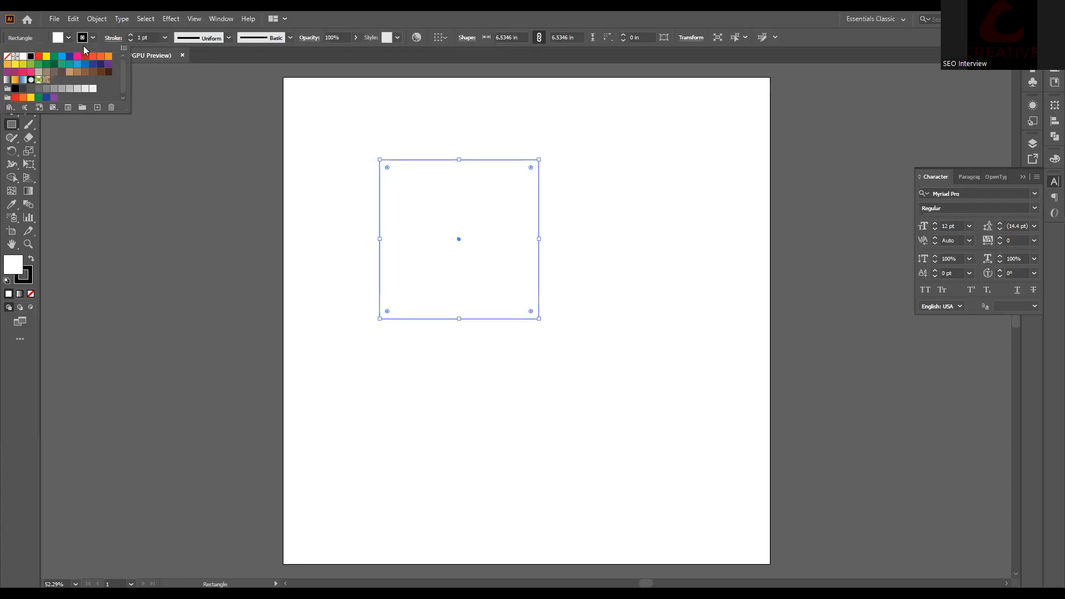
pyautogui.click(6, 56)
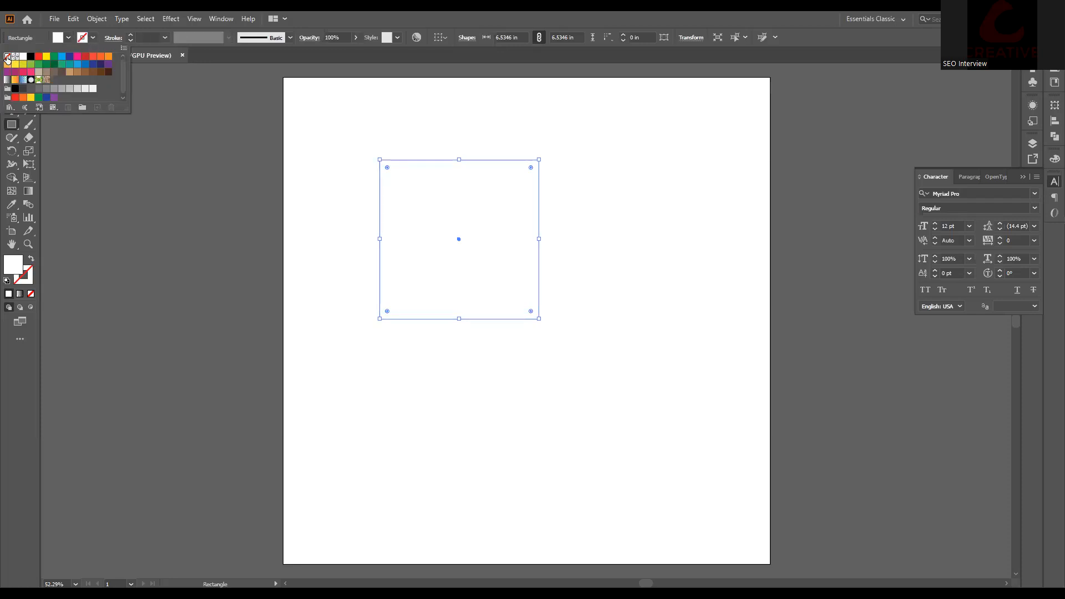
pyautogui.click(68, 38)
pyautogui.click(67, 38)
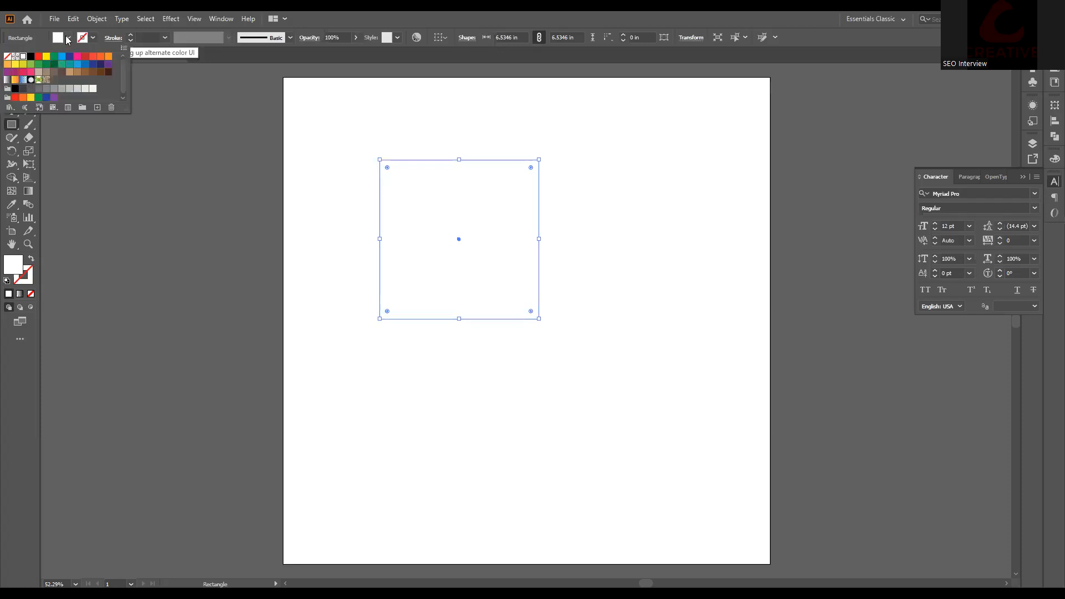
pyautogui.click(67, 39)
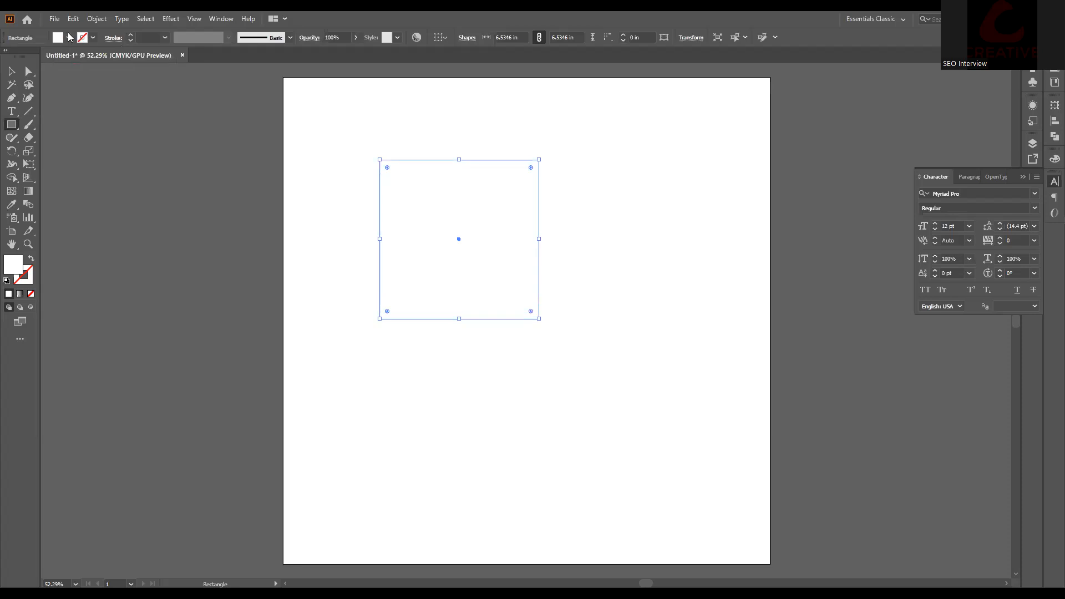
pyautogui.click(68, 38)
pyautogui.click(61, 56)
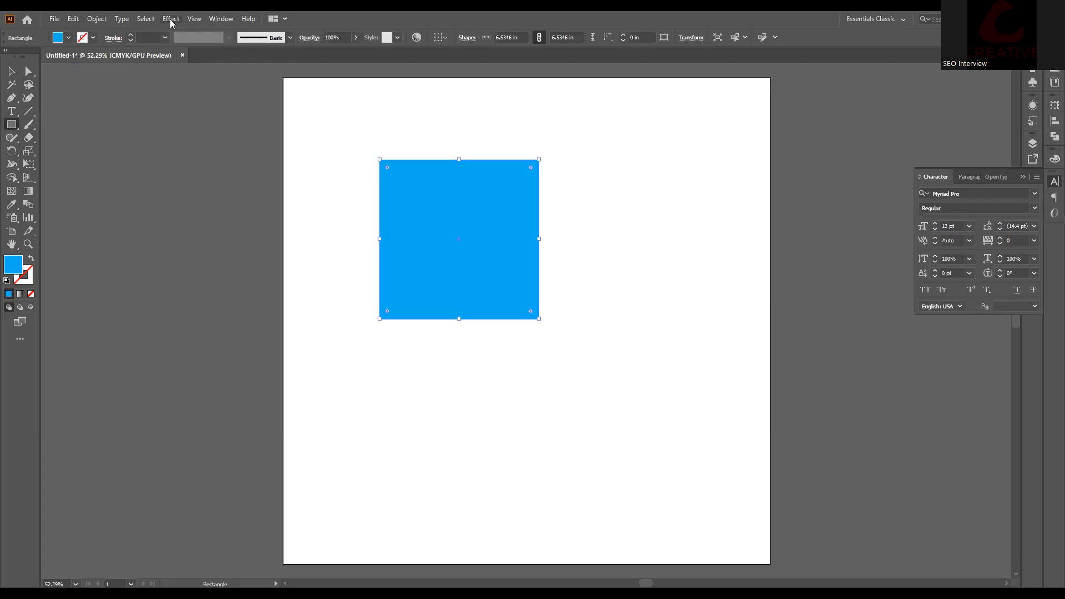
# Step: Apply the 3D Extrude & Bevel effect to the blue square
pyautogui.click(171, 19)
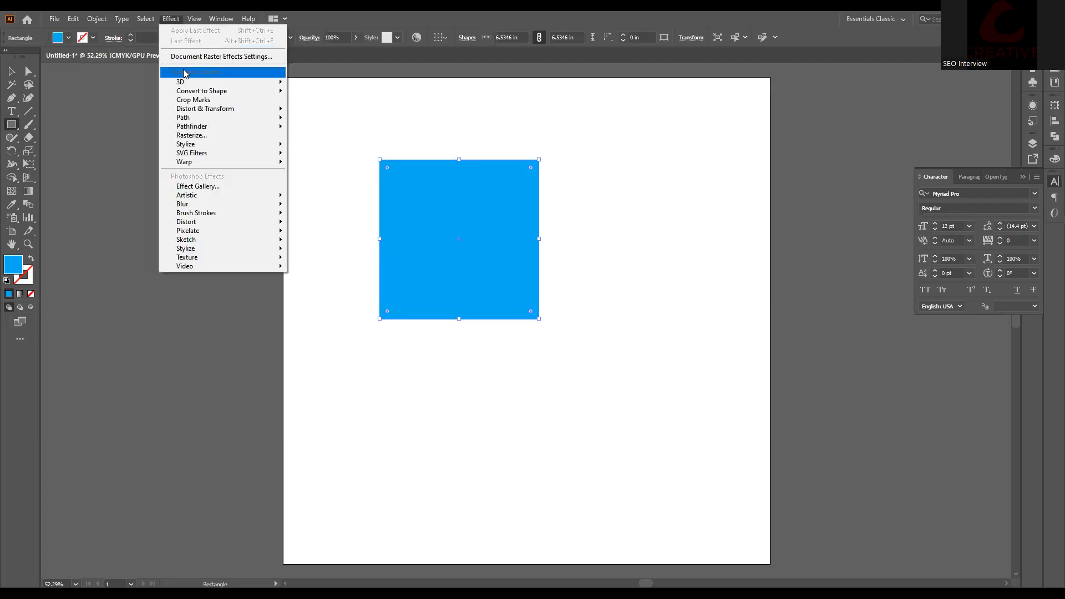
pyautogui.moveTo(189, 85)
pyautogui.click(323, 84)
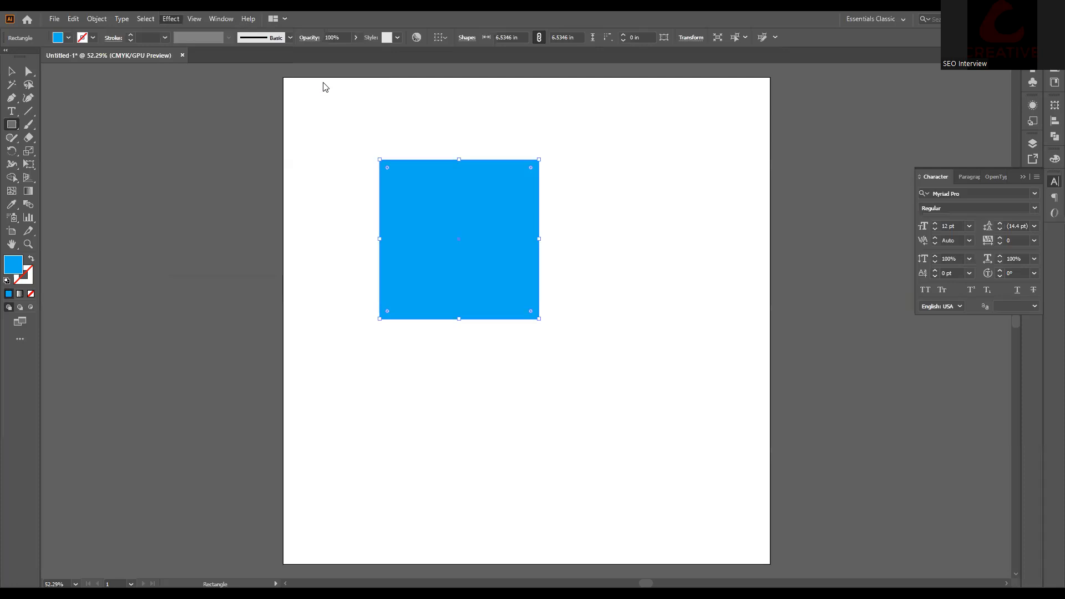
# Step: Set the blue square's extrusion depth to 583 pt, turning it into a cube
pyautogui.moveTo(603, 203); pyautogui.dragTo(719, 186)
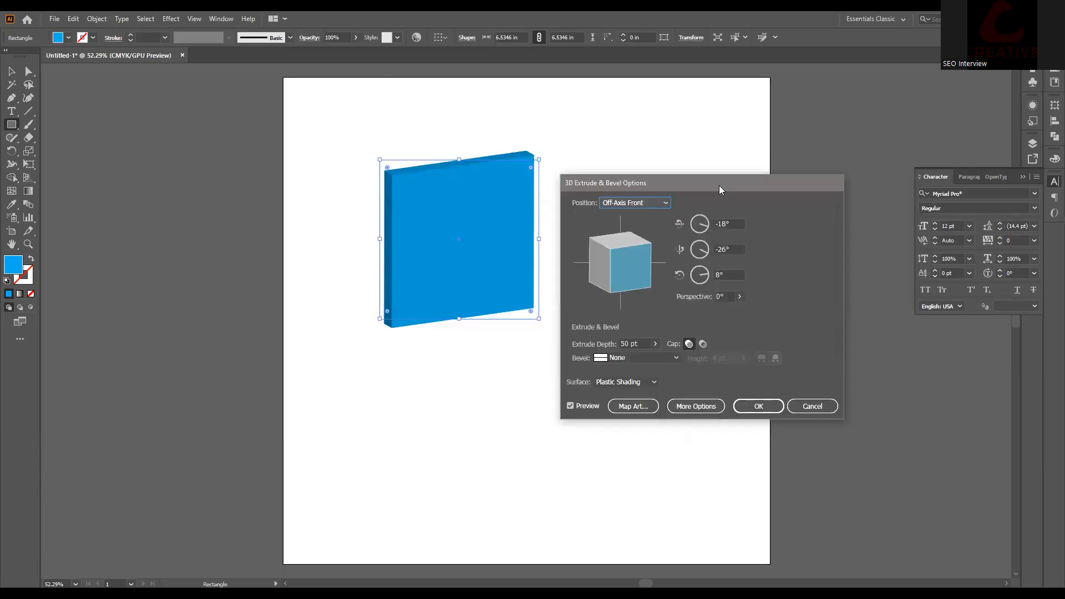
pyautogui.click(655, 344)
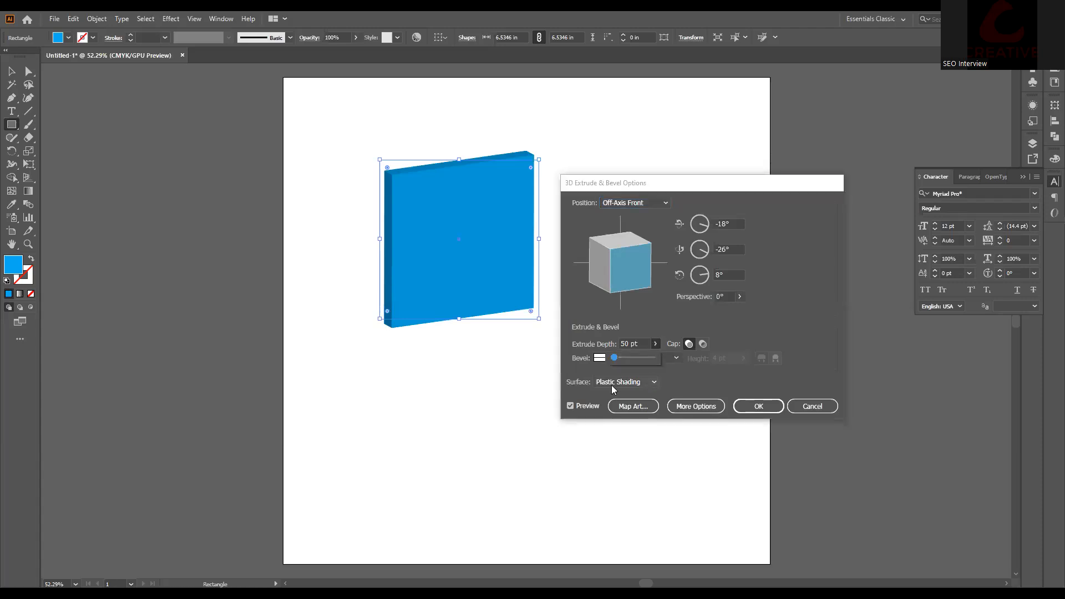
pyautogui.moveTo(615, 358); pyautogui.dragTo(282, 359)
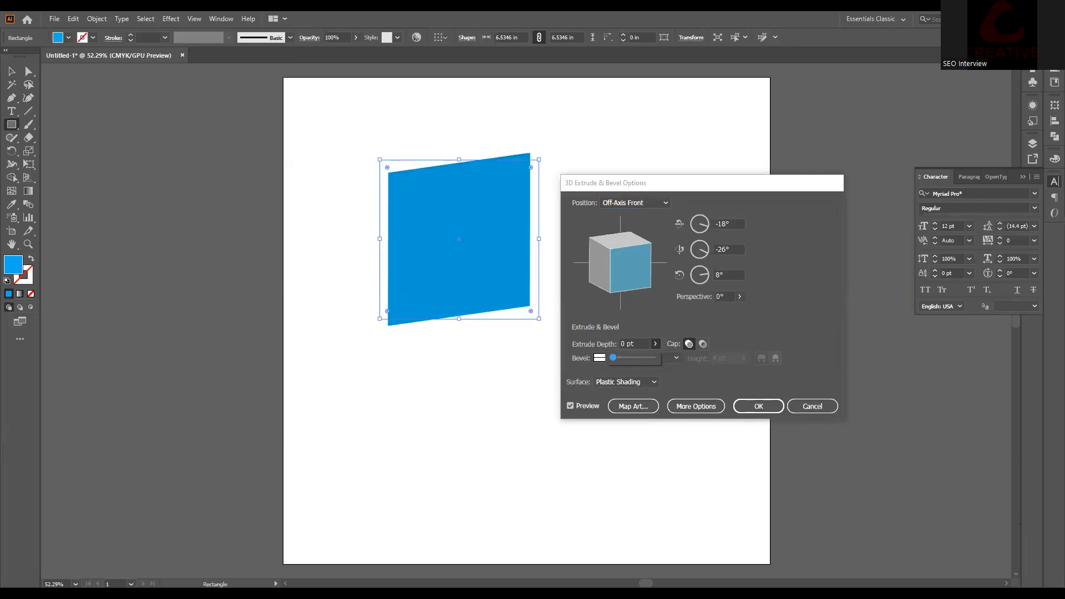
pyautogui.moveTo(613, 358); pyautogui.dragTo(625, 362)
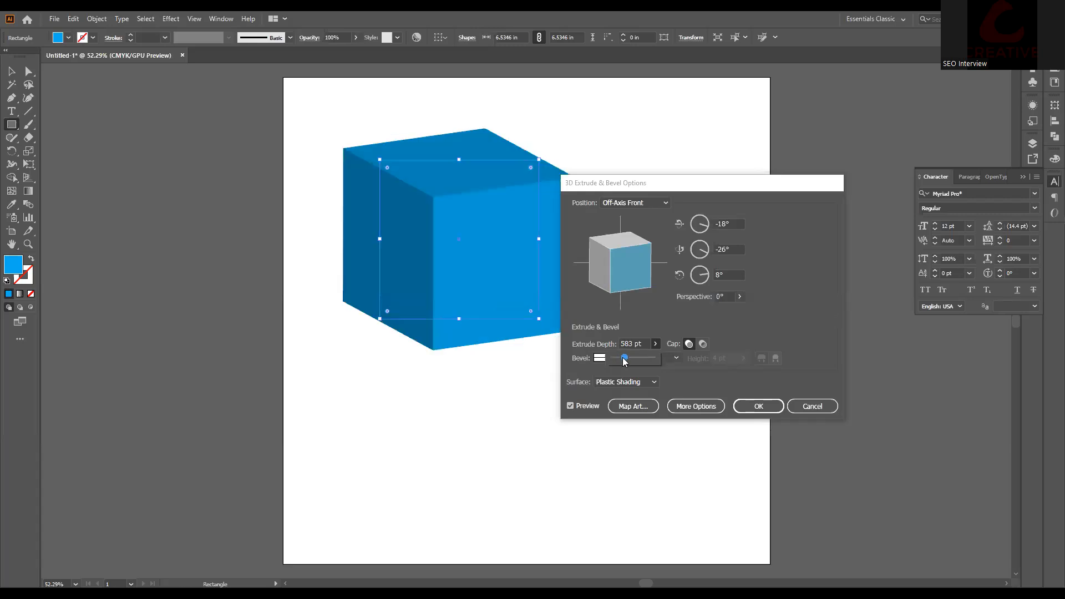
pyautogui.click(769, 341)
# Step: Give the cube a Complex 3 bevel and raise the bevel height to 59 pt
pyautogui.click(616, 359)
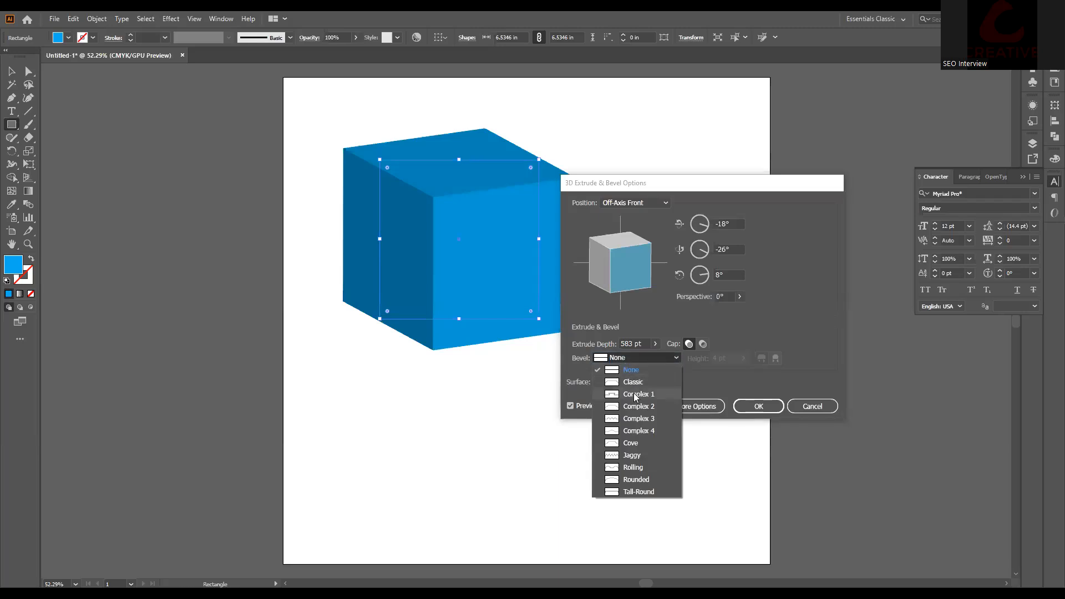
pyautogui.click(636, 396)
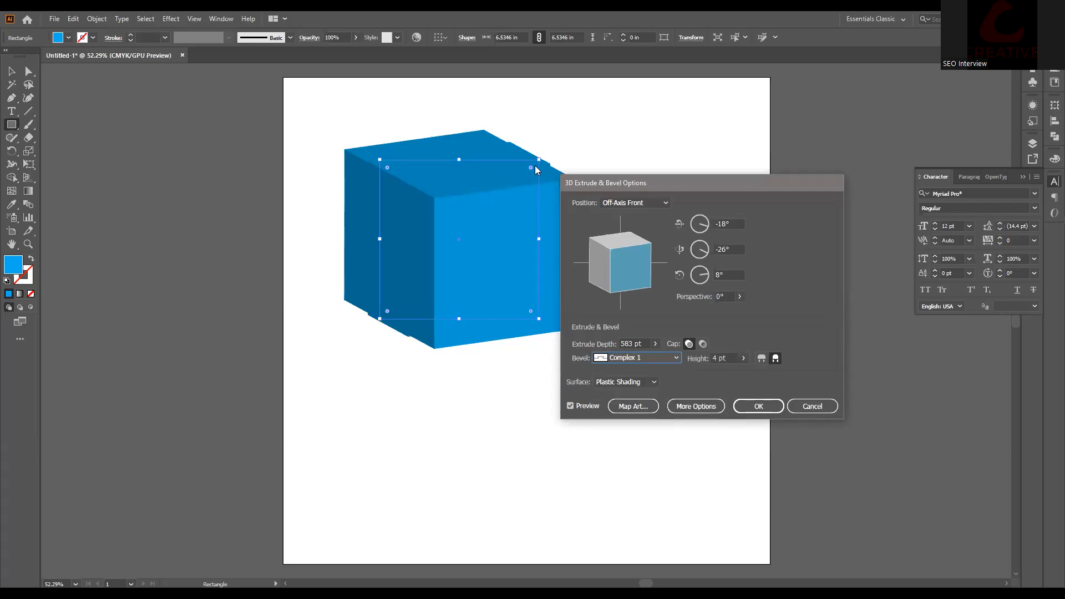
pyautogui.click(642, 357)
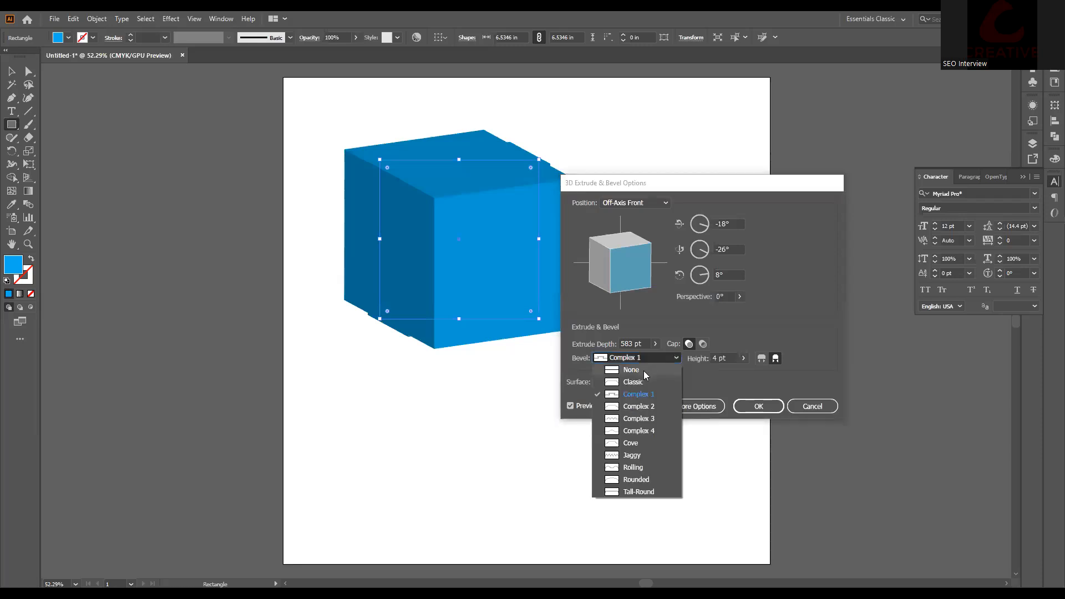
pyautogui.click(641, 420)
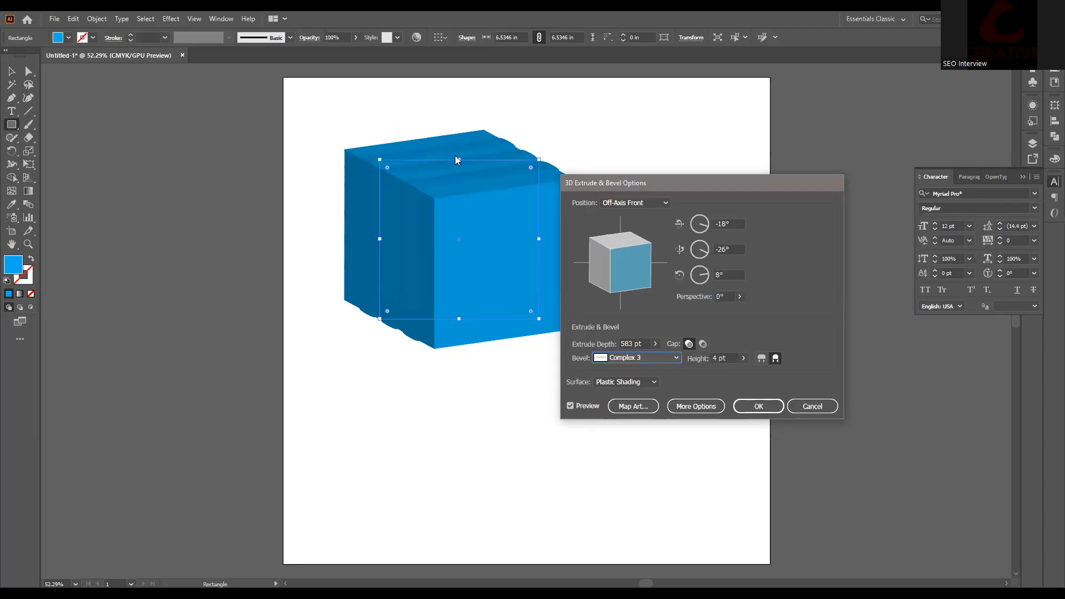
pyautogui.click(743, 358)
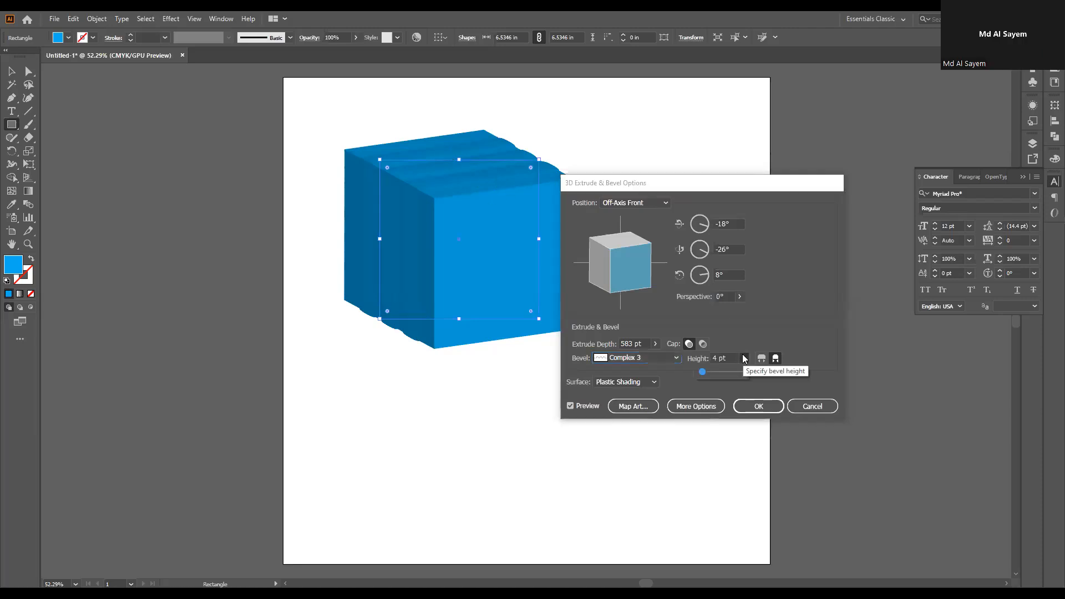
pyautogui.press('alt')
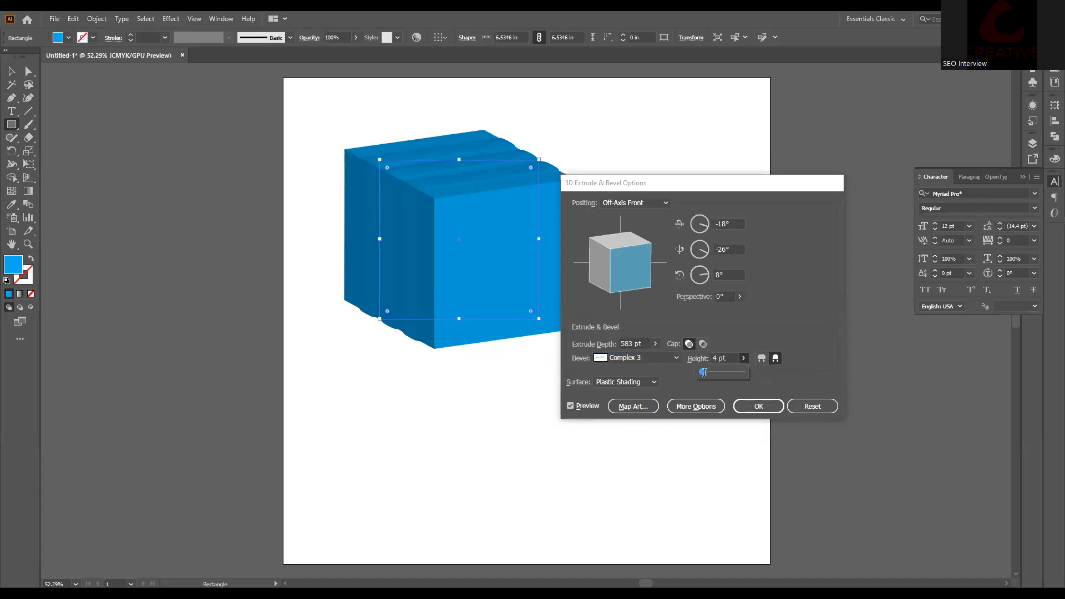
pyautogui.moveTo(704, 372); pyautogui.dragTo(724, 374)
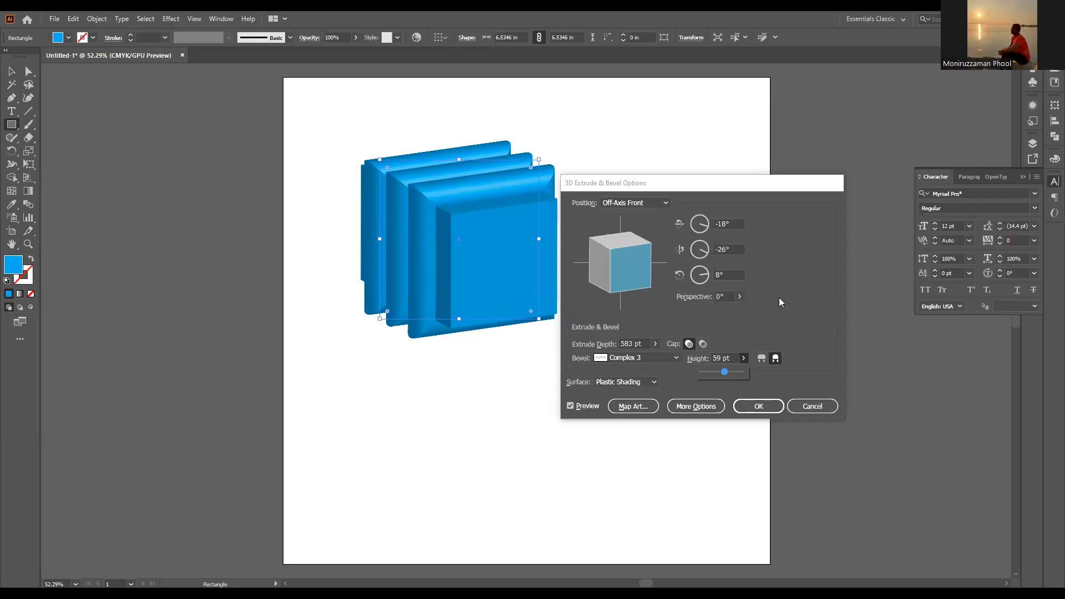
# Step: Cancel the 3D effect and delete the blue square
pyautogui.click(812, 406)
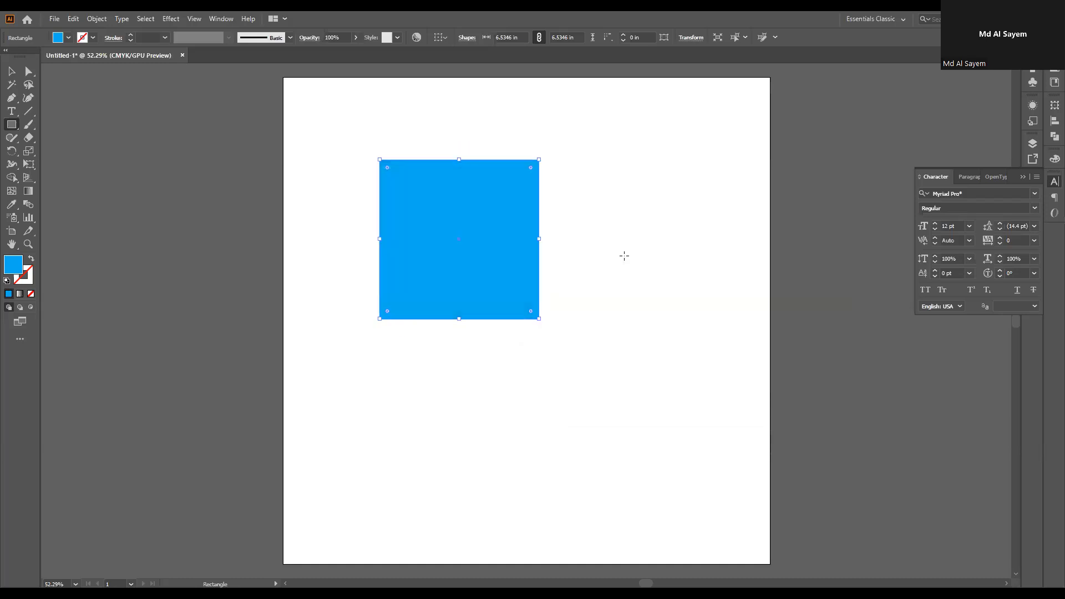
pyautogui.click(11, 71)
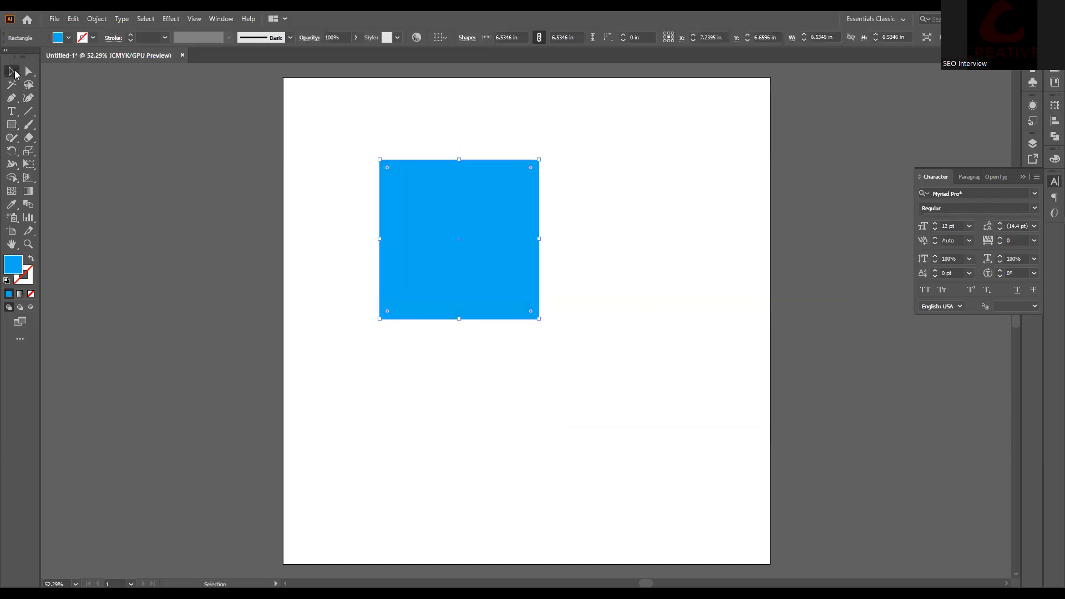
pyautogui.press('Delete')
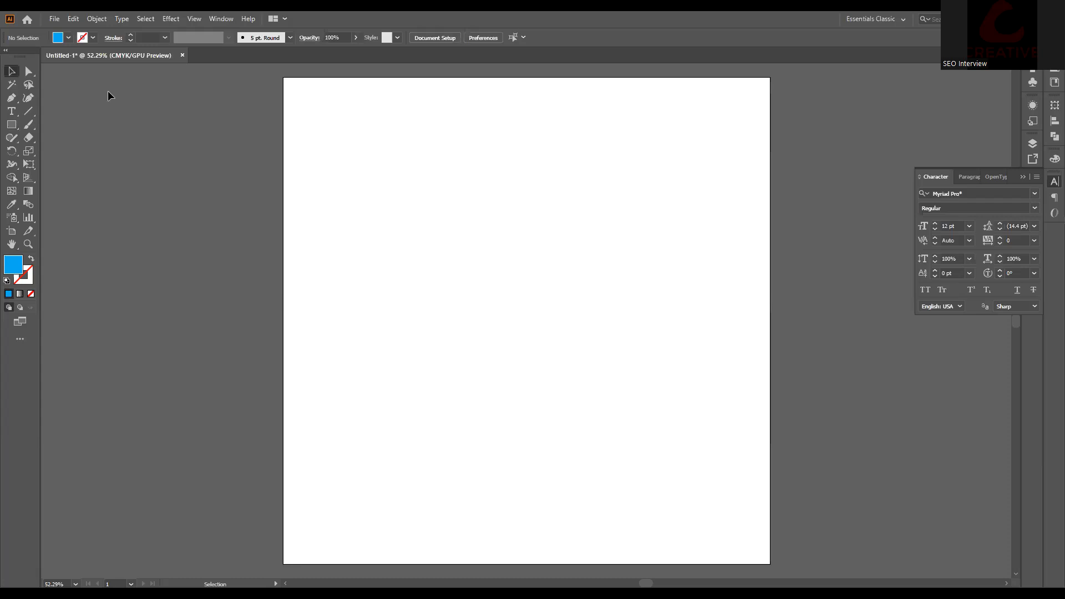
# Step: Draw a large blue circle right of the artboard centre with the Ellipse tool
pyautogui.click(12, 125)
pyautogui.click(12, 126)
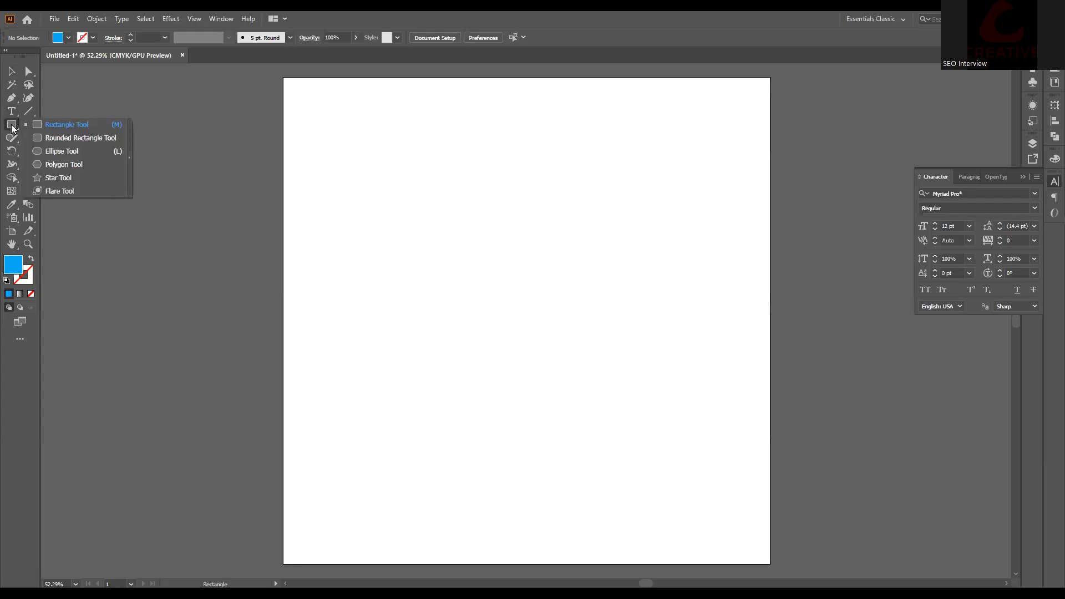
pyautogui.click(75, 156)
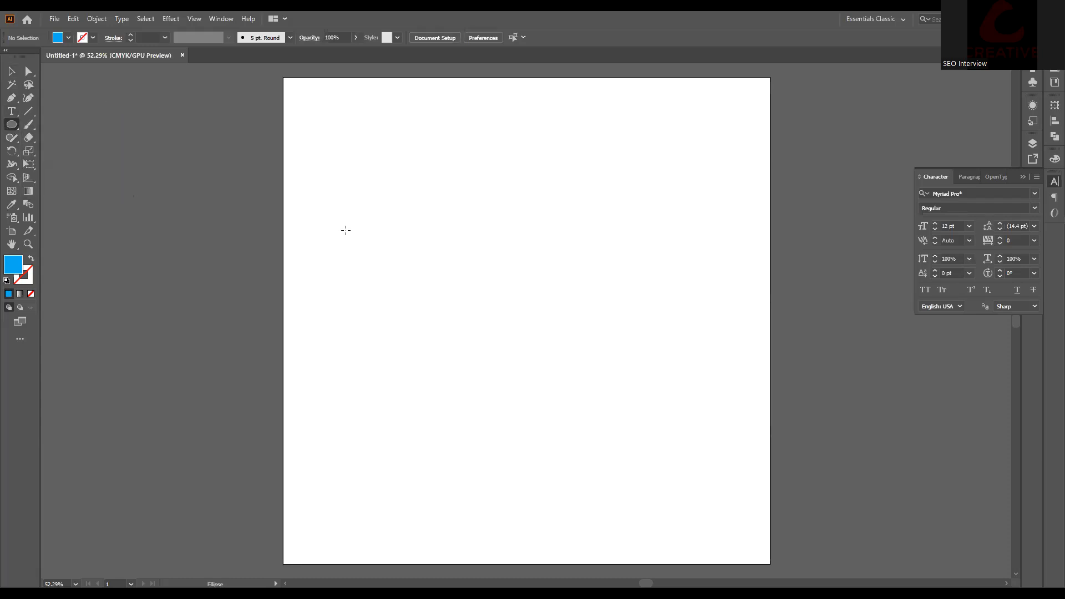
pyautogui.moveTo(452, 199); pyautogui.dragTo(664, 438)
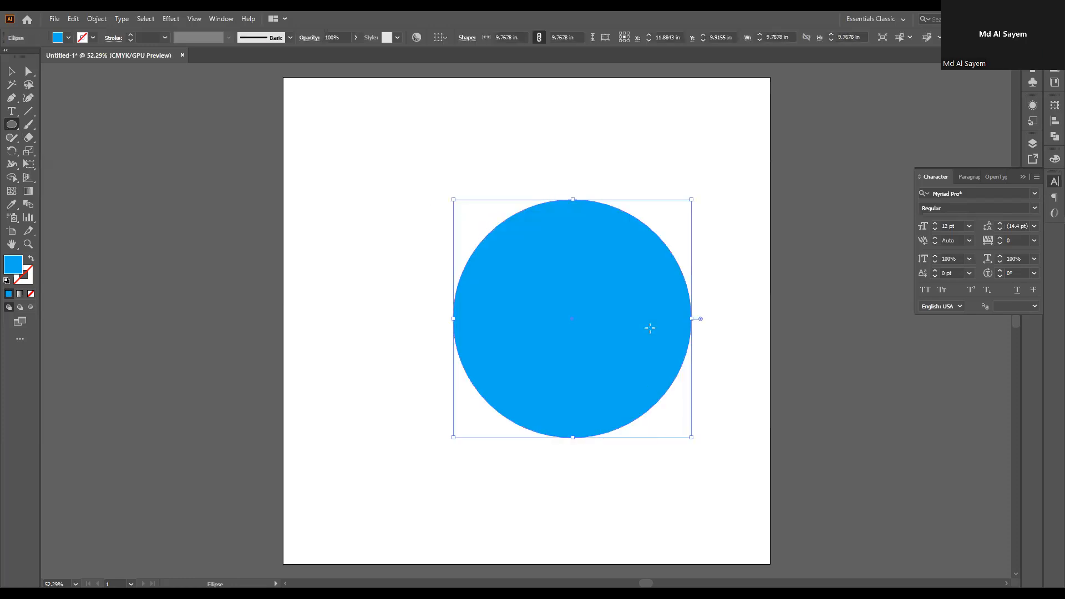
# Step: Cut the circle at its top and bottom anchor points with the Scissors tool
pyautogui.click(28, 152)
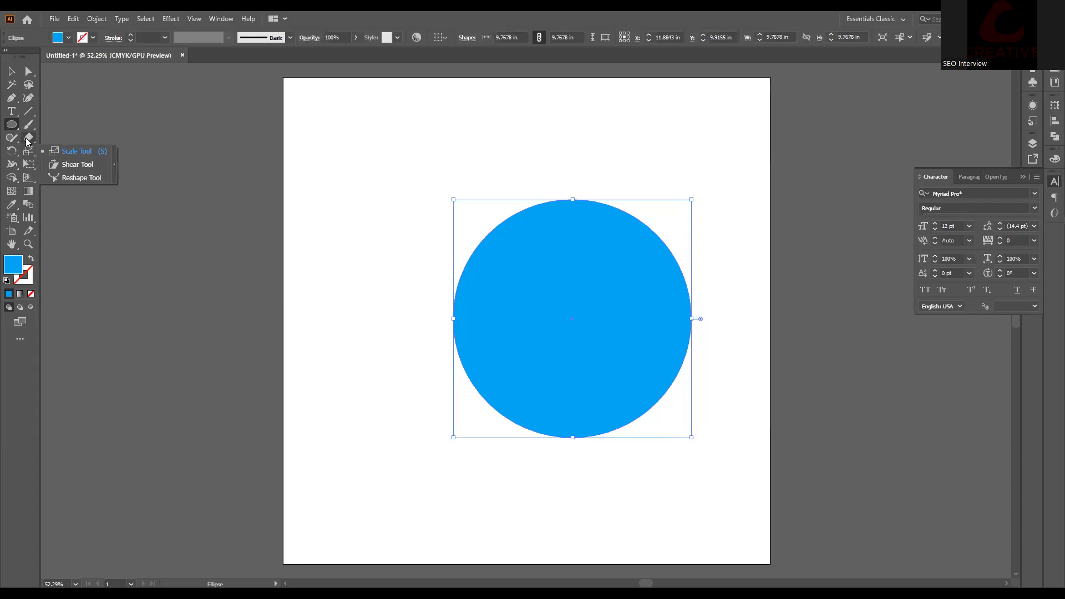
pyautogui.click(28, 139)
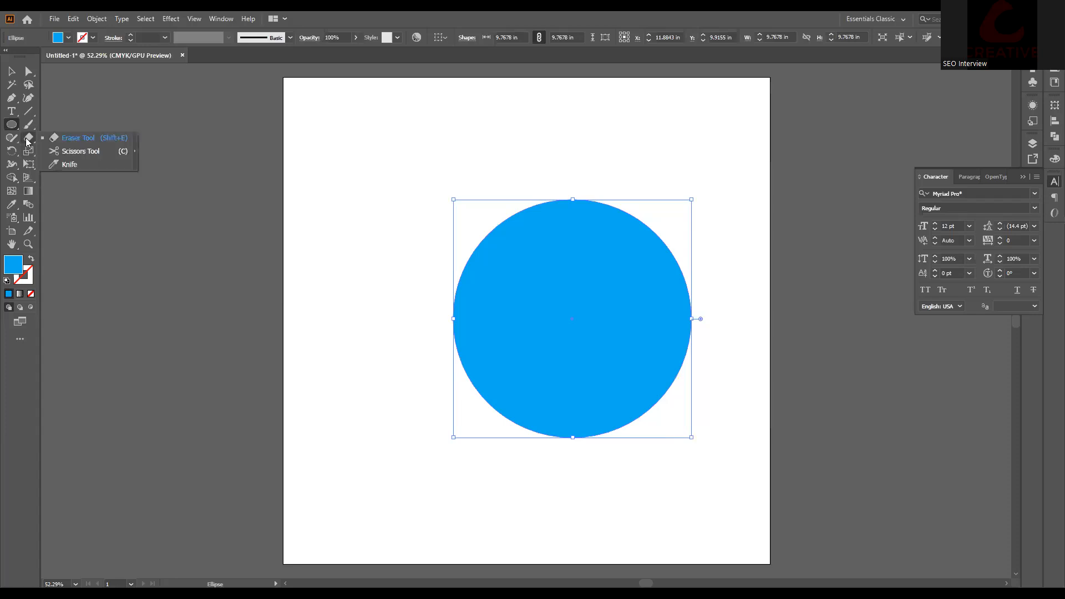
pyautogui.click(74, 151)
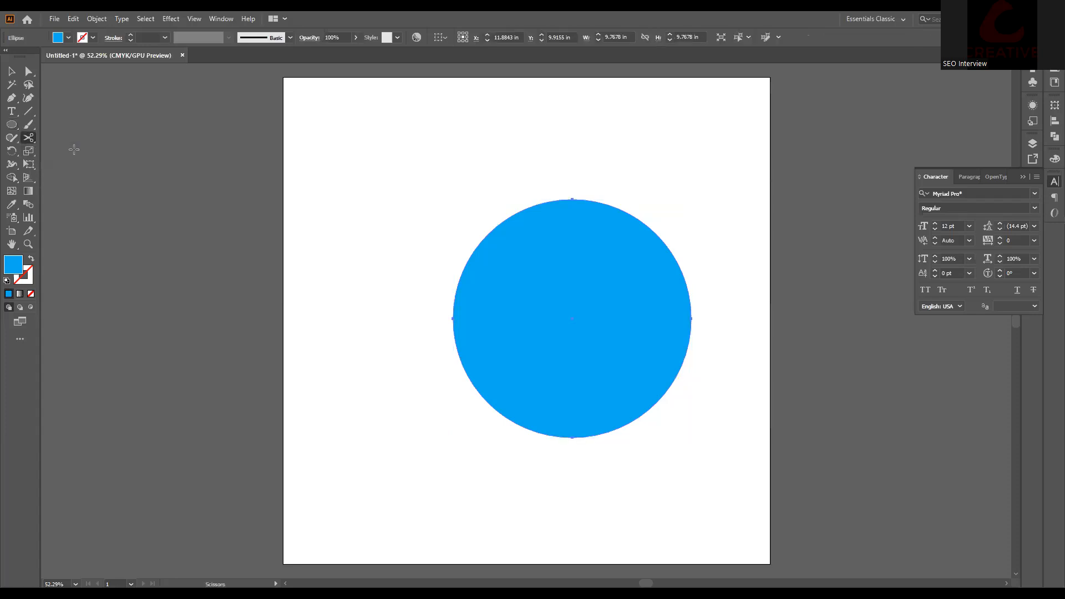
pyautogui.click(573, 198)
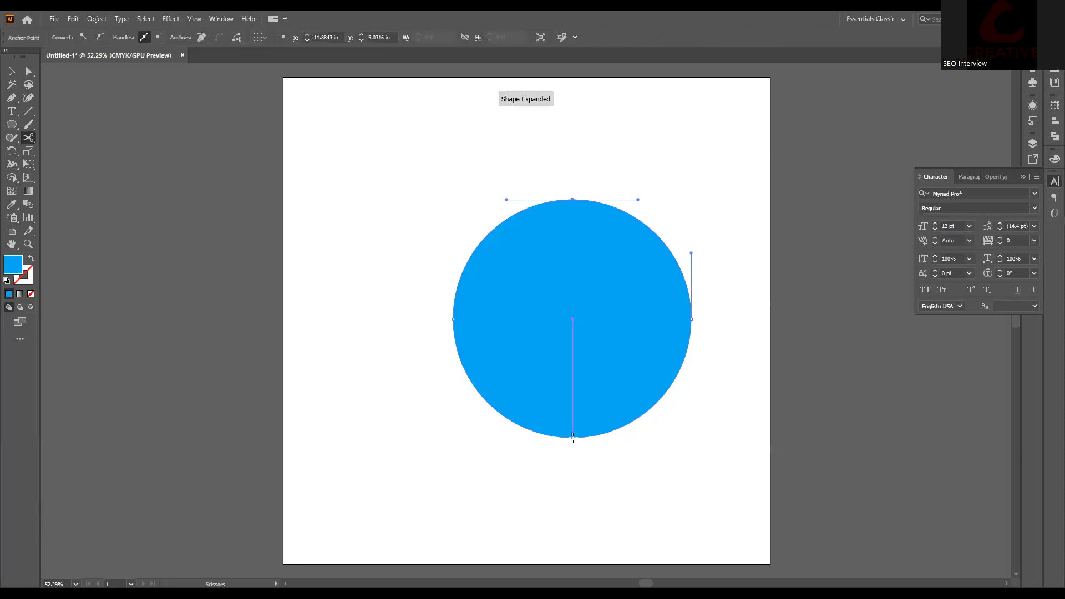
pyautogui.click(573, 436)
# Step: Delete the left half of the circle and select the remaining right semicircle
pyautogui.click(11, 71)
pyautogui.click(480, 315)
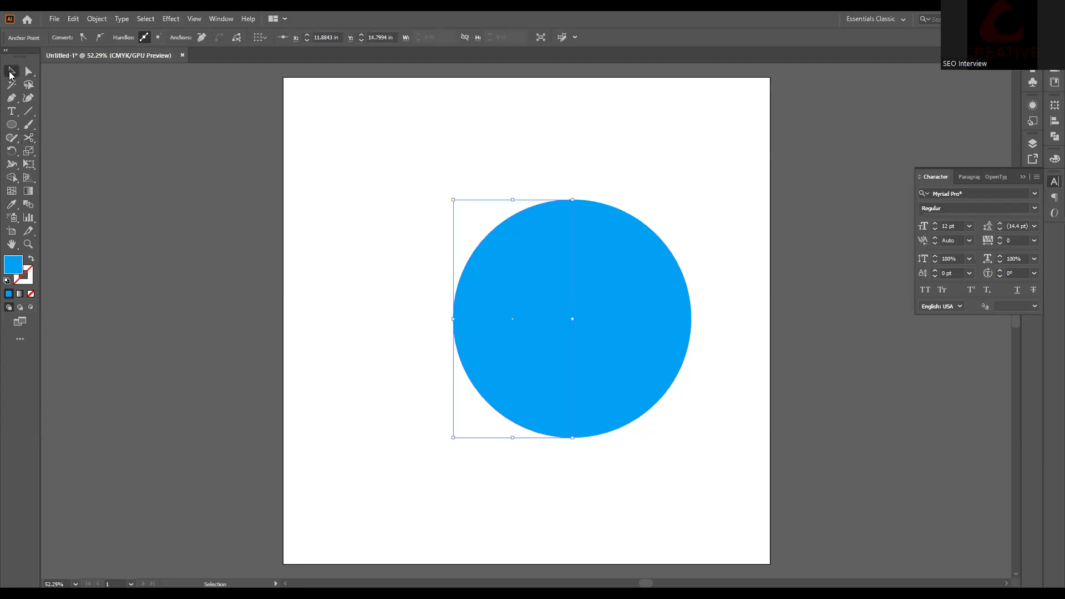
pyautogui.press('Delete')
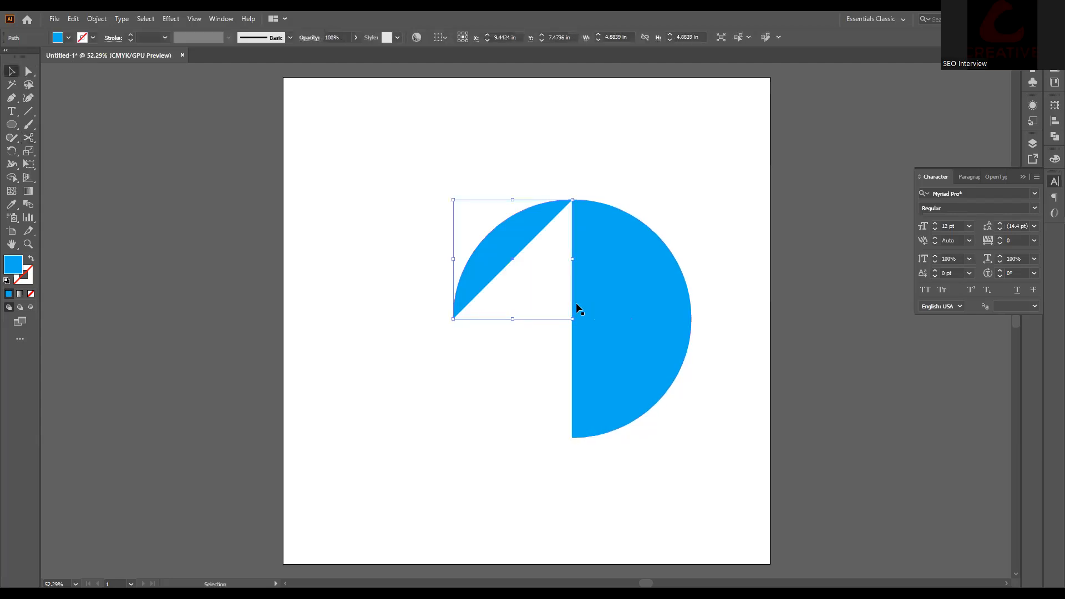
pyautogui.press('Delete')
pyautogui.click(594, 279)
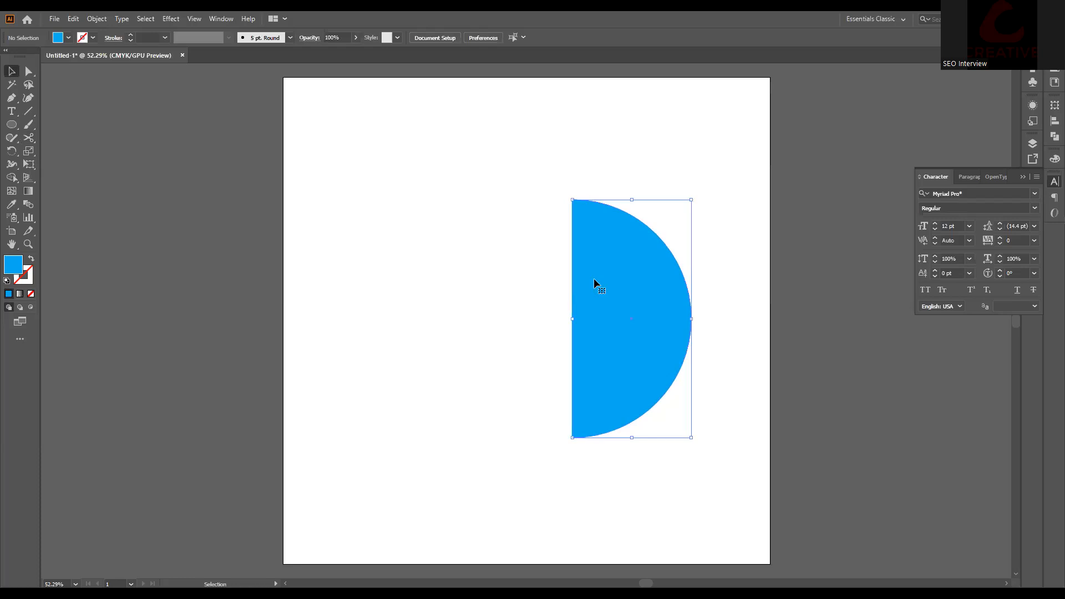
pyautogui.click(167, 20)
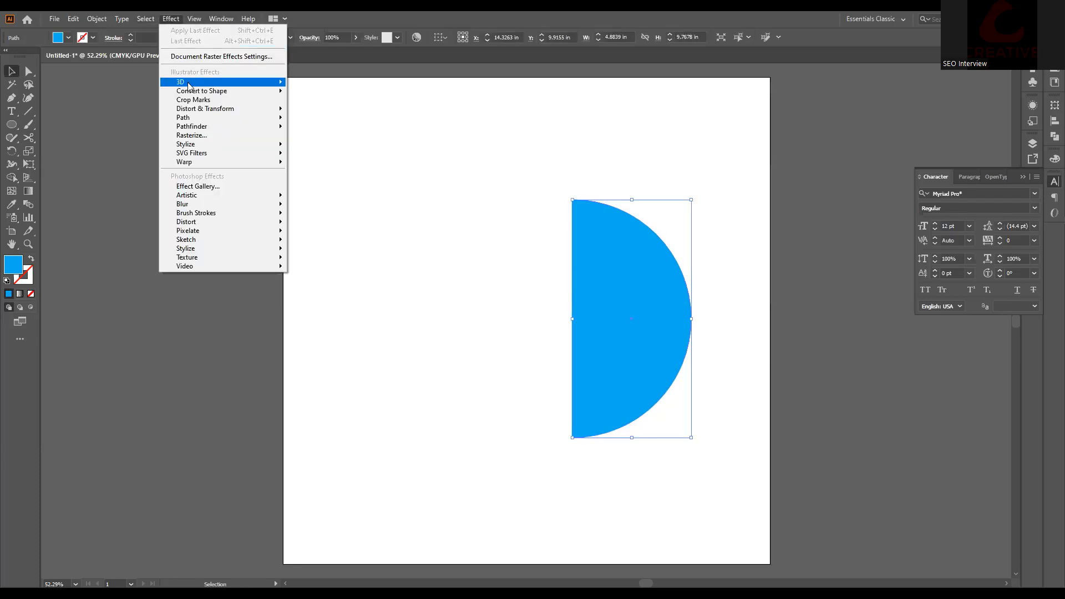
pyautogui.moveTo(189, 84)
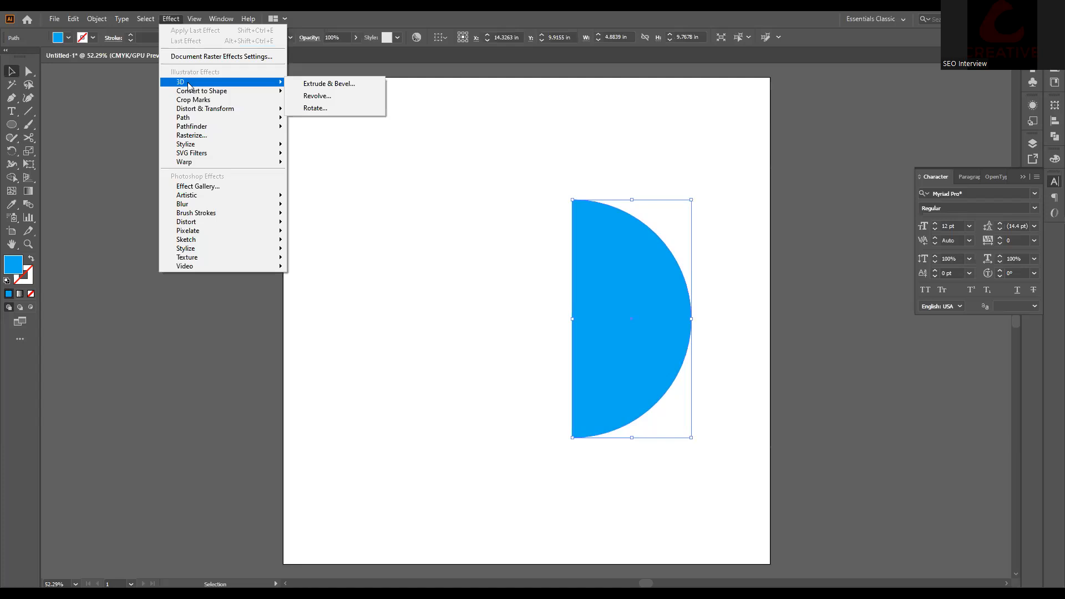
pyautogui.click(339, 99)
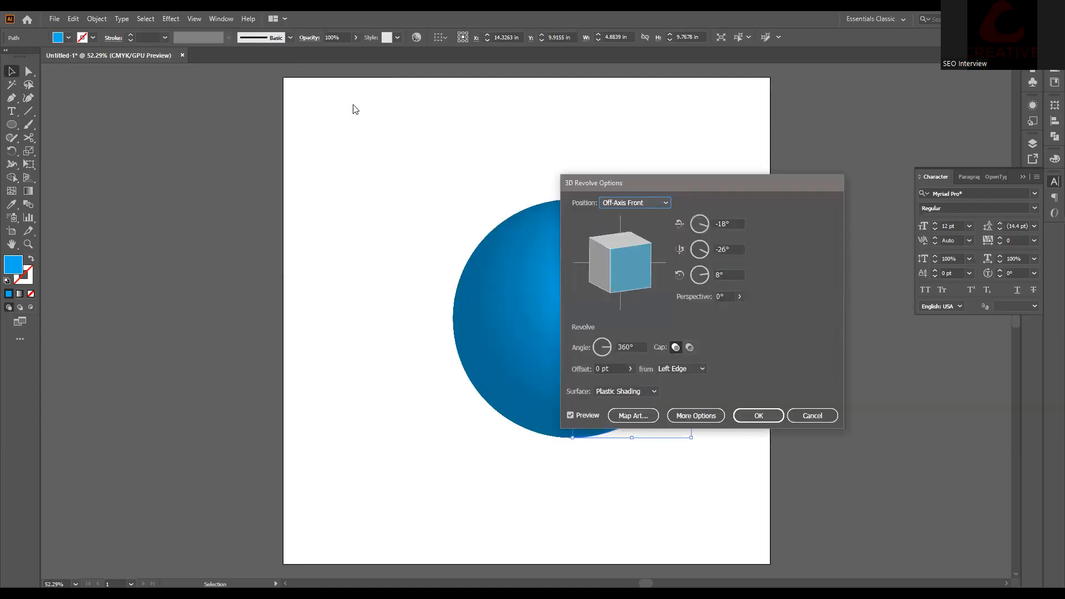
pyautogui.moveTo(678, 188); pyautogui.dragTo(777, 173)
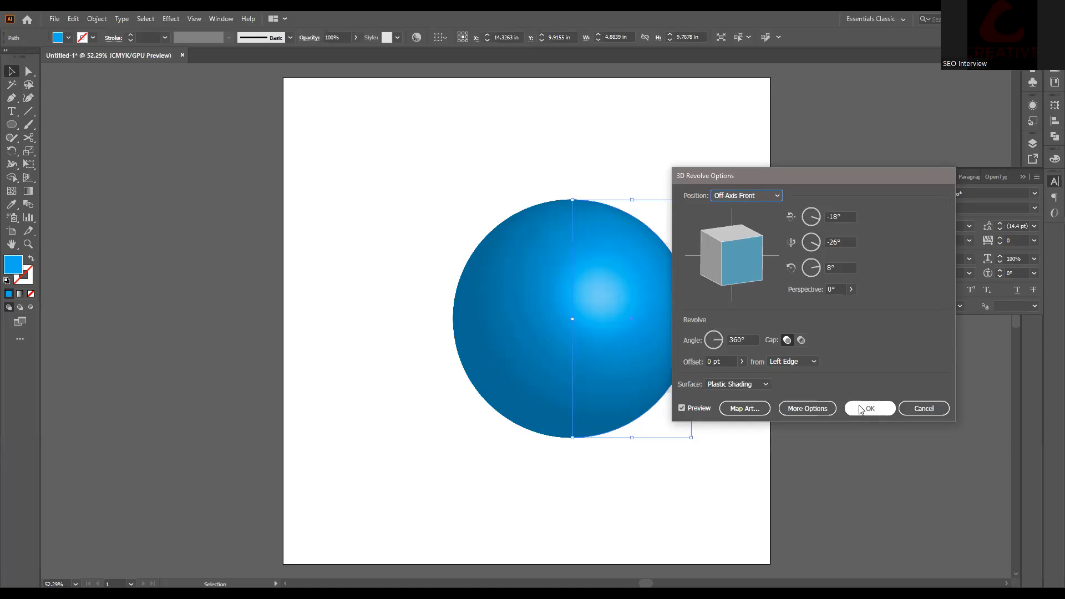
pyautogui.click(924, 409)
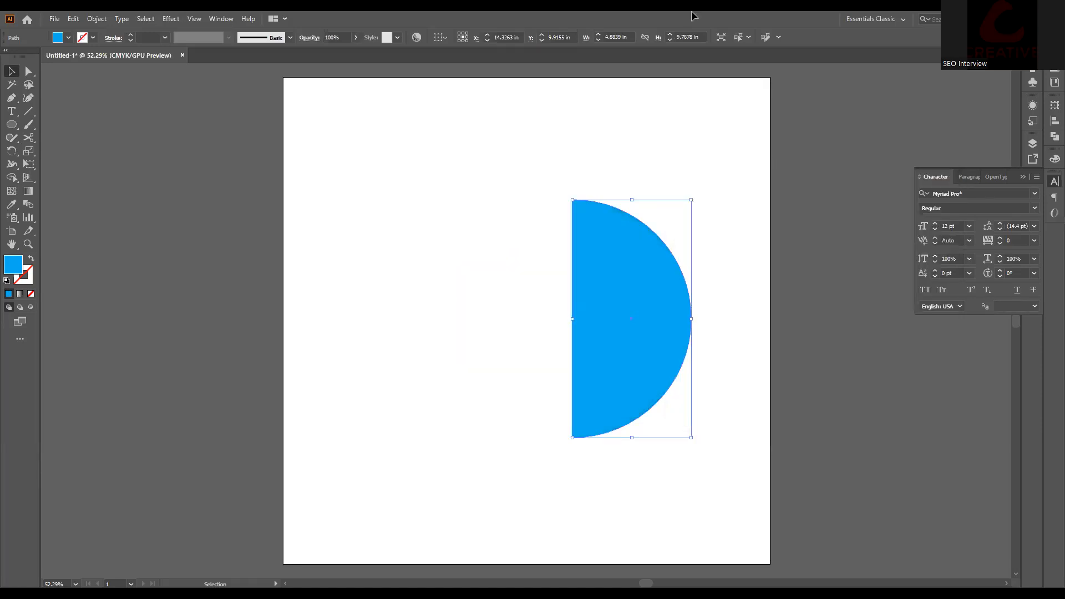
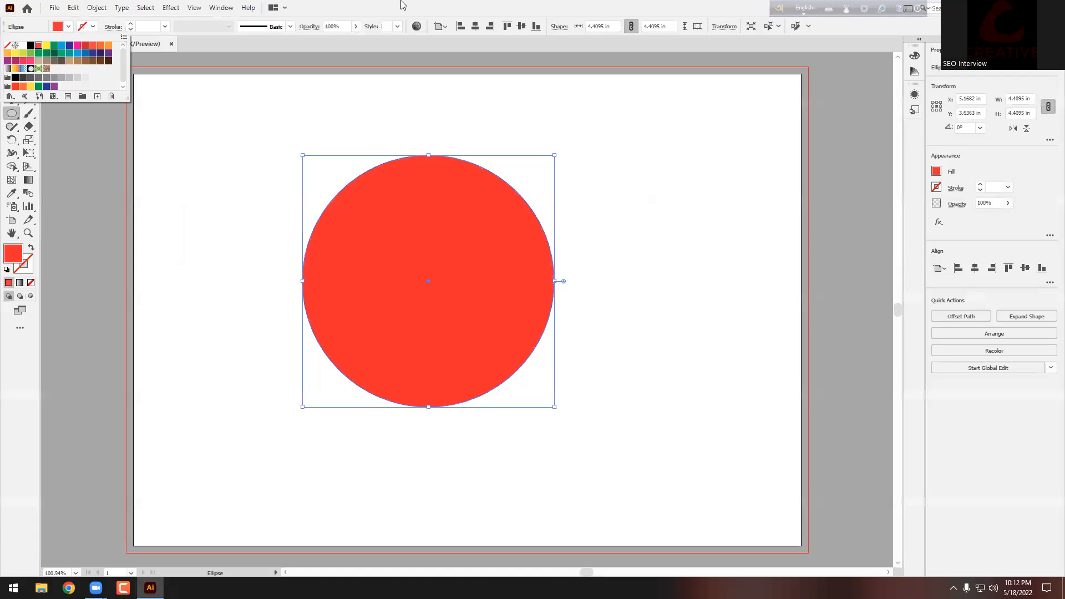
# Step: Nudge the red circle down-right and cut it at its top and bottom anchor points
pyautogui.press('v')
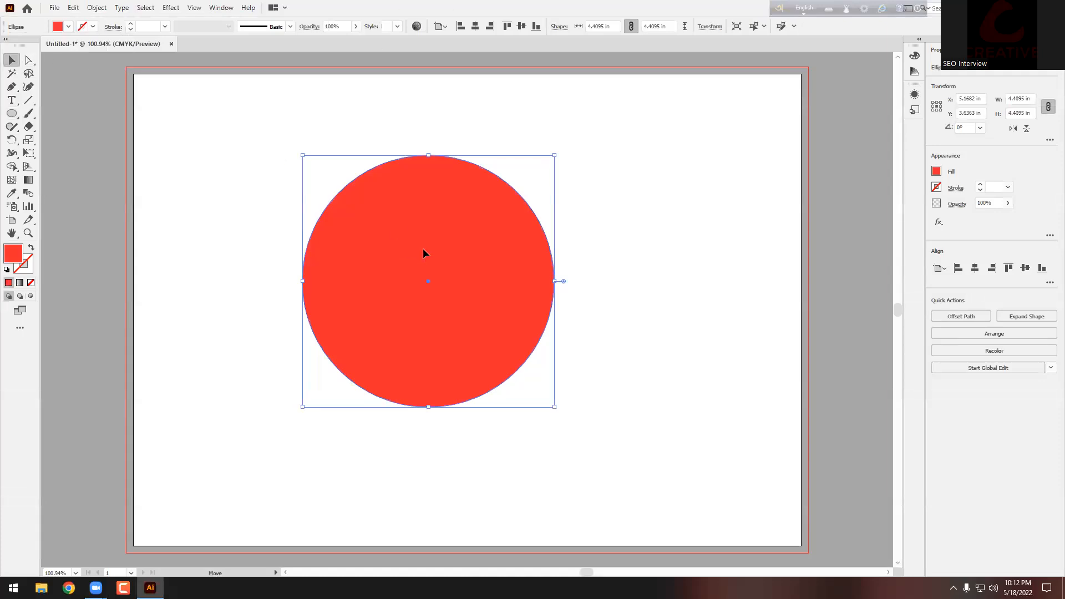
pyautogui.moveTo(423, 253); pyautogui.dragTo(456, 272)
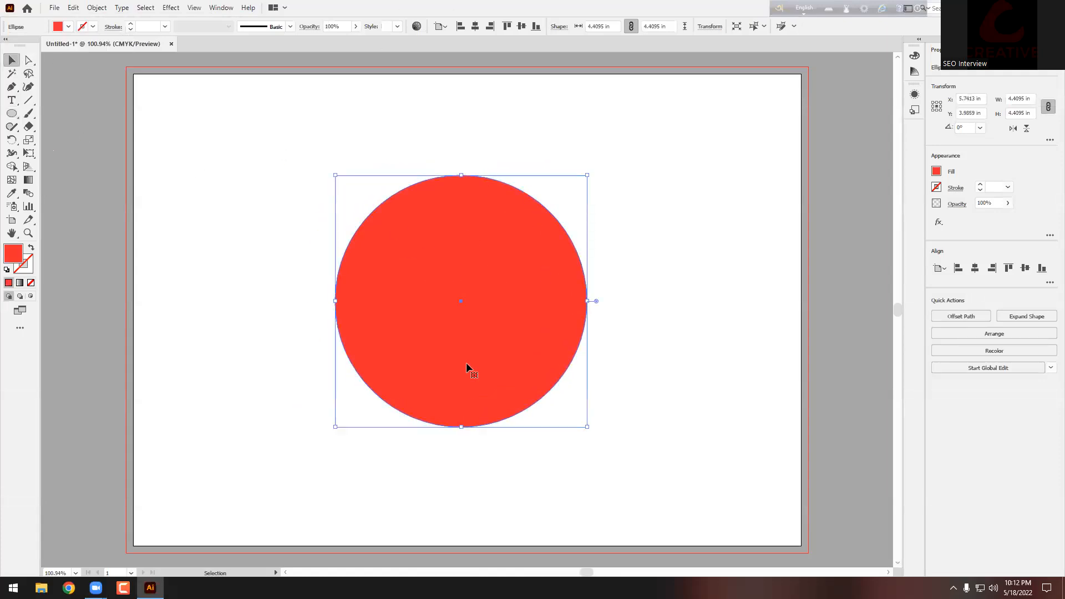
pyautogui.moveTo(34, 135); pyautogui.dragTo(67, 143)
pyautogui.click(460, 173)
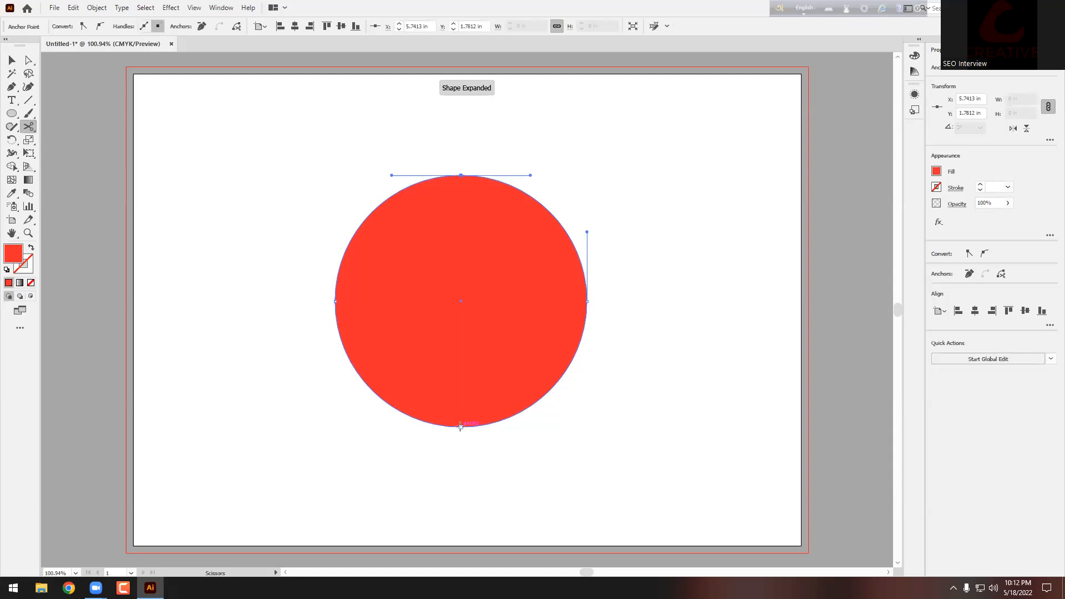
pyautogui.click(460, 426)
# Step: Delete the circle's left half and keep the right semicircle selected
pyautogui.click(12, 60)
pyautogui.click(278, 378)
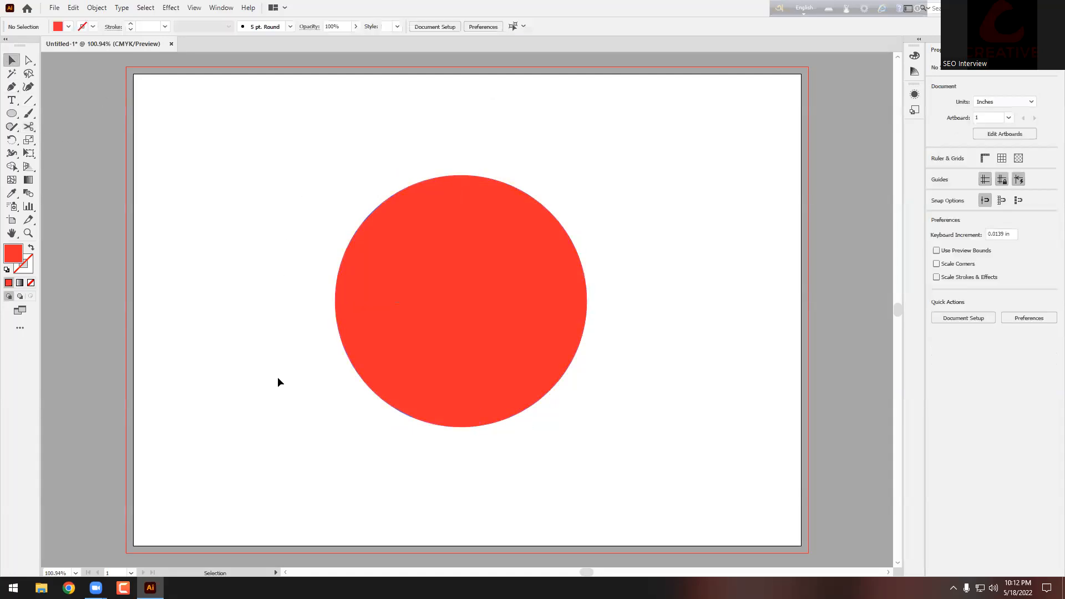
pyautogui.click(368, 297)
pyautogui.press('Delete')
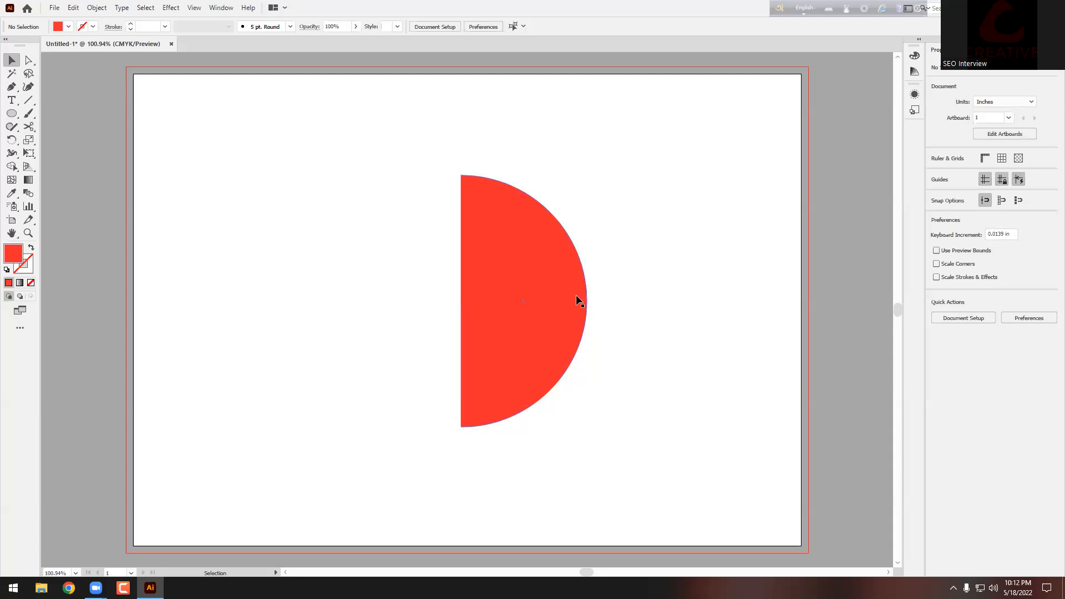
pyautogui.click(557, 273)
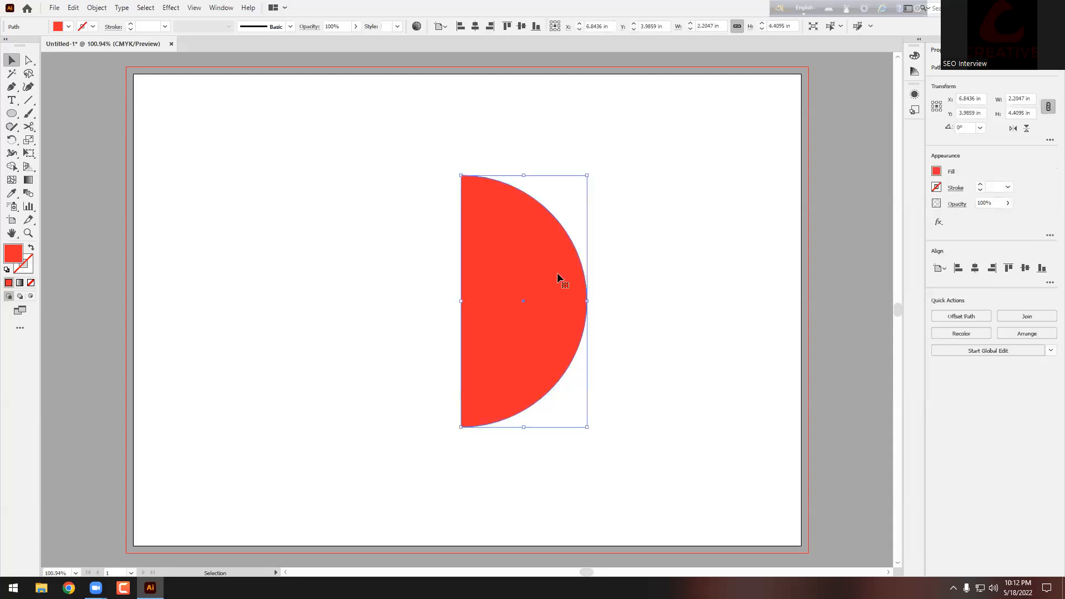
pyautogui.click(171, 7)
# Step: Revolve the half-circle into a shaded 3D sphere with Effect > 3D > Revolve
pyautogui.moveTo(181, 72)
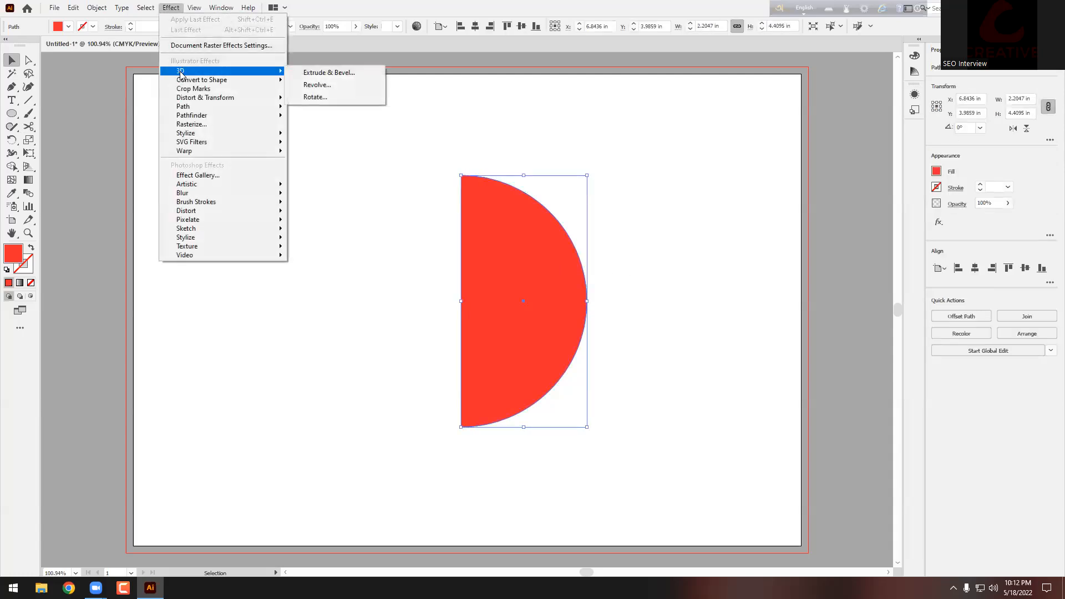
pyautogui.click(314, 84)
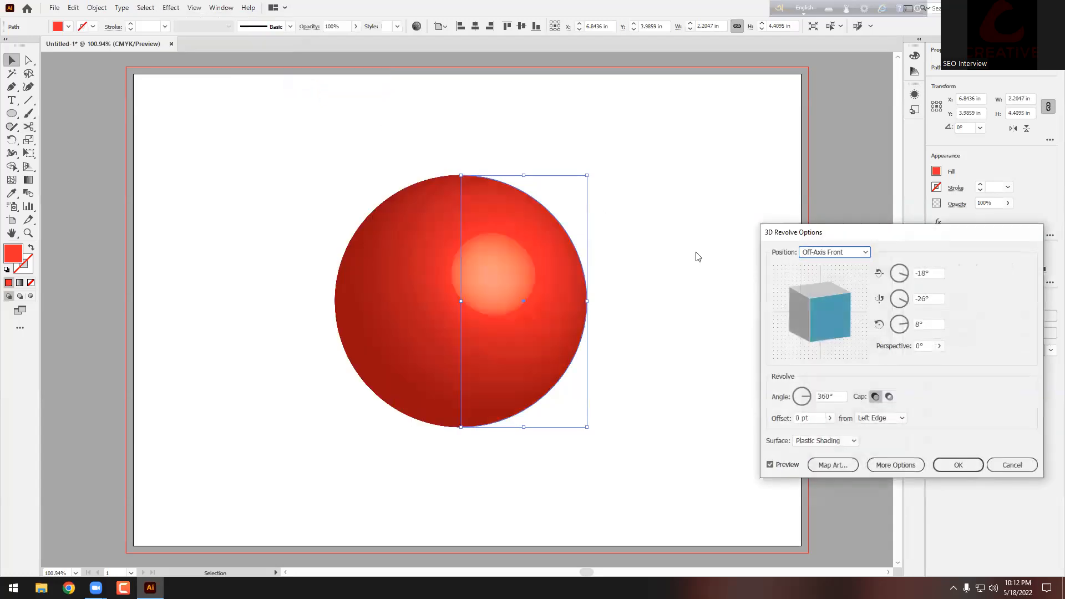
pyautogui.moveTo(816, 237); pyautogui.dragTo(704, 148)
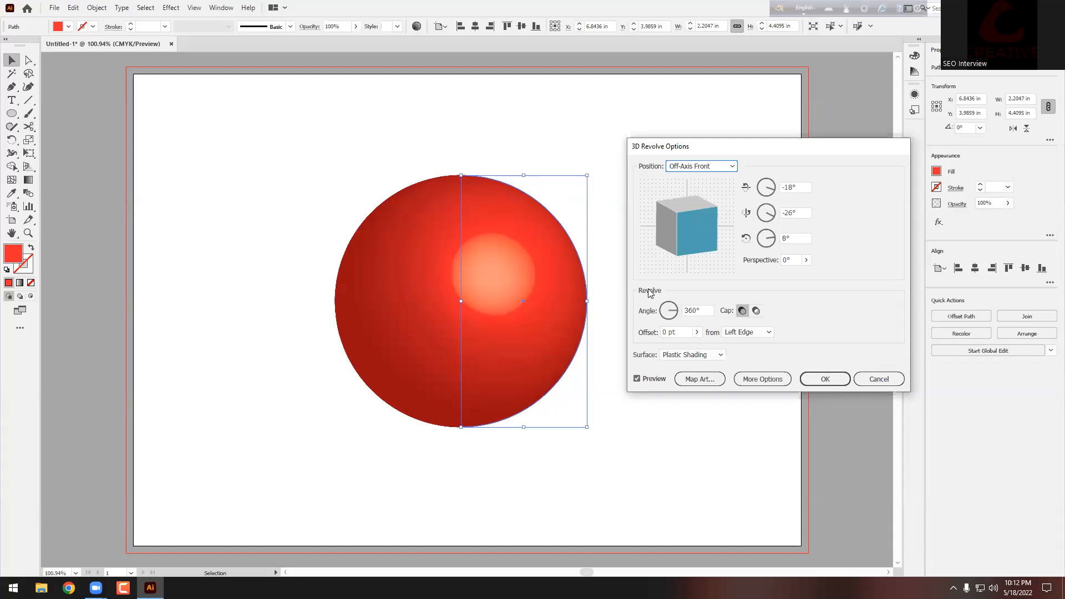
pyautogui.click(822, 378)
# Step: Move the 3D sphere aside, then delete it to clear the artboard
pyautogui.moveTo(538, 257); pyautogui.dragTo(432, 247)
pyautogui.scroll(-2, 491, 255)
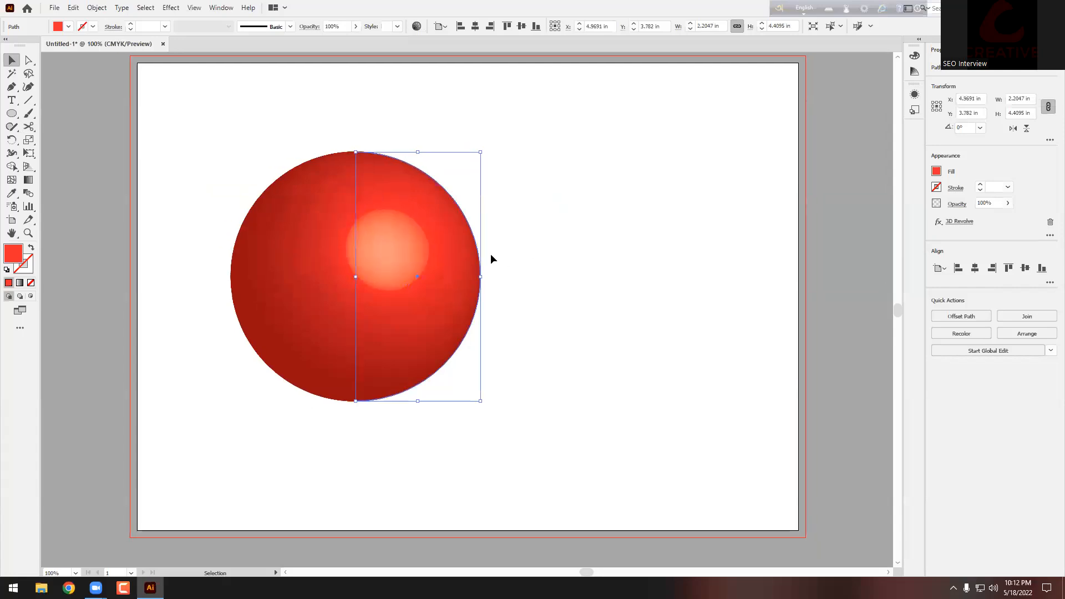
pyautogui.press('Delete')
pyautogui.scroll(2, 227, 194)
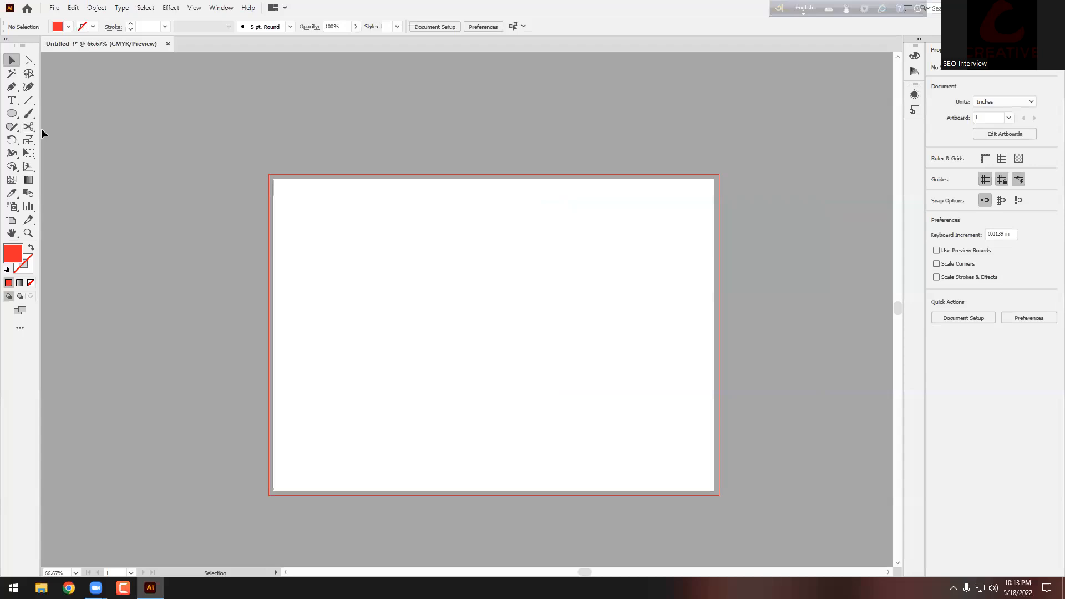
# Step: Draw a wavy vertical bottle-profile path with the Pen tool
pyautogui.click(12, 113)
pyautogui.click(11, 89)
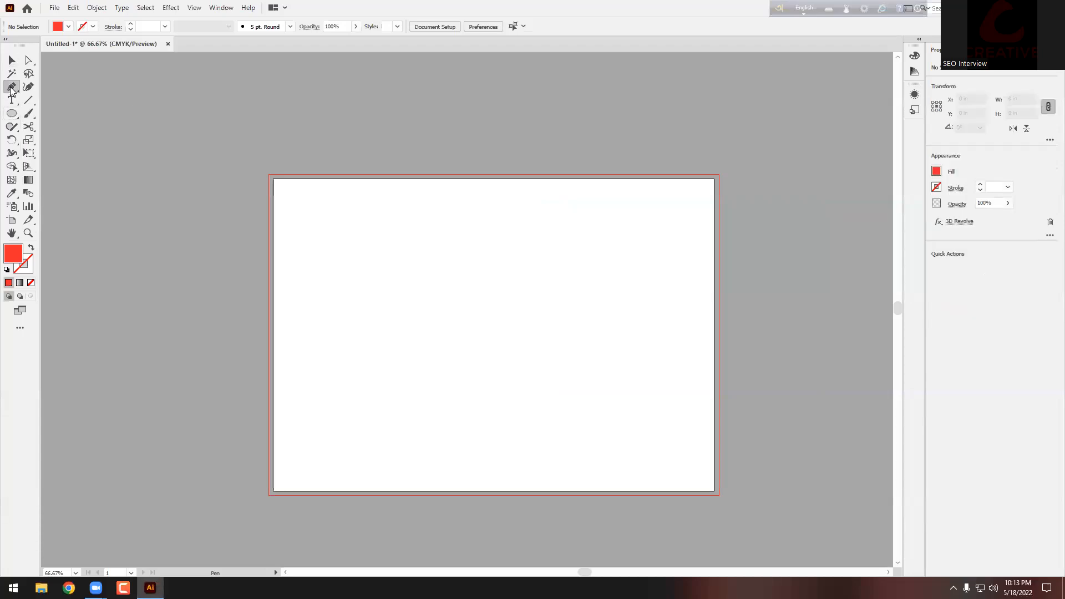
pyautogui.moveTo(476, 236); pyautogui.dragTo(481, 240)
pyautogui.moveTo(485, 300); pyautogui.dragTo(534, 345)
pyautogui.hotkey('ctrl', 'z')
pyautogui.hotkey('ctrl', 'z')
pyautogui.click(474, 214)
pyautogui.moveTo(489, 263); pyautogui.dragTo(488, 392)
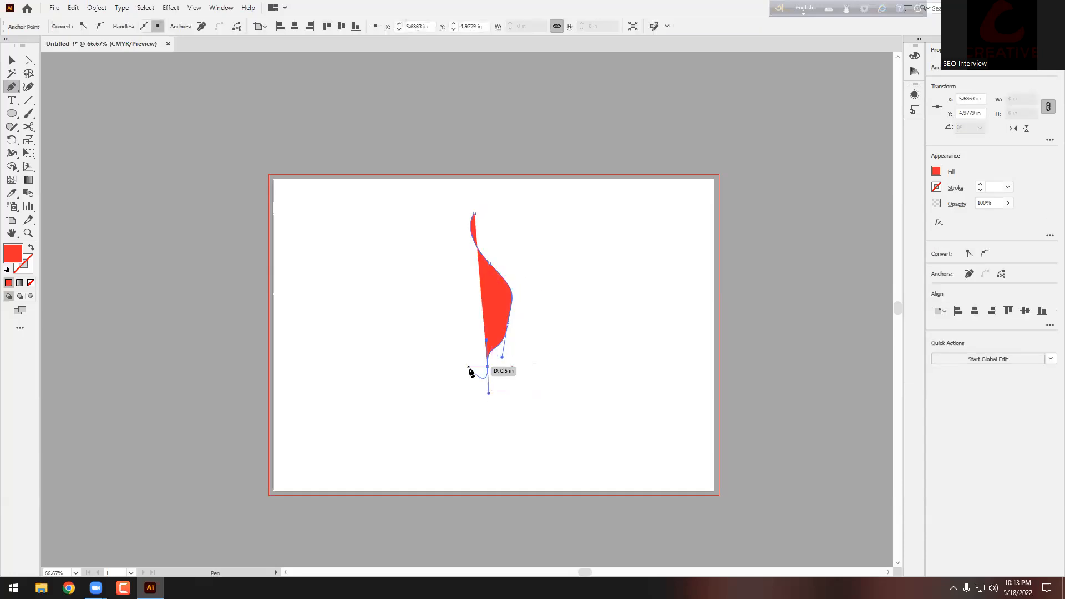
# Step: Swap the profile path's red fill for a red stroke with no fill, and reselect it
pyautogui.click(17, 65)
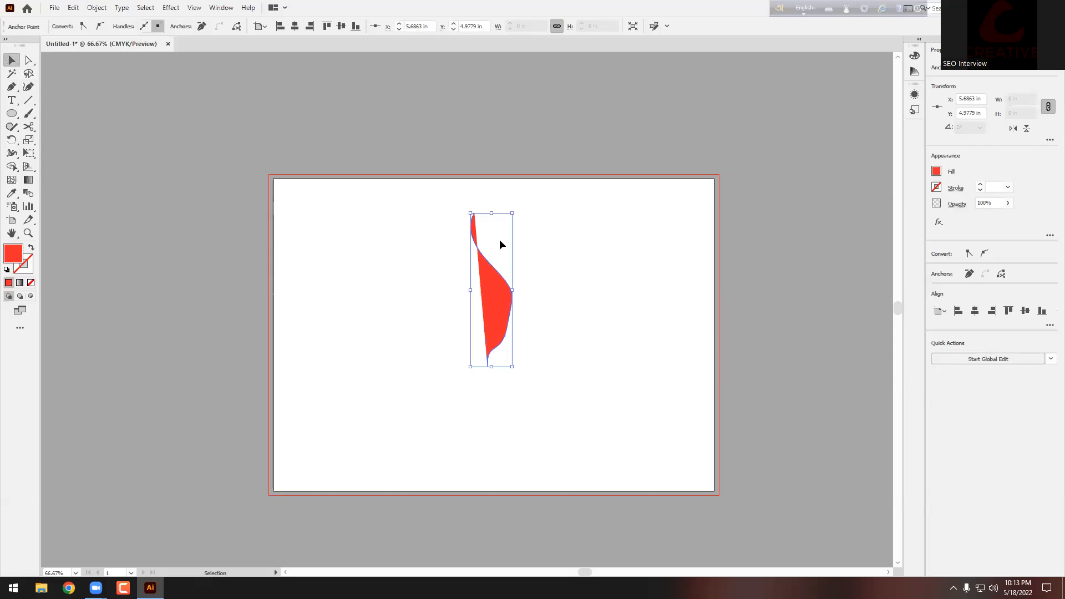
pyautogui.click(571, 248)
pyautogui.moveTo(570, 247); pyautogui.dragTo(468, 326)
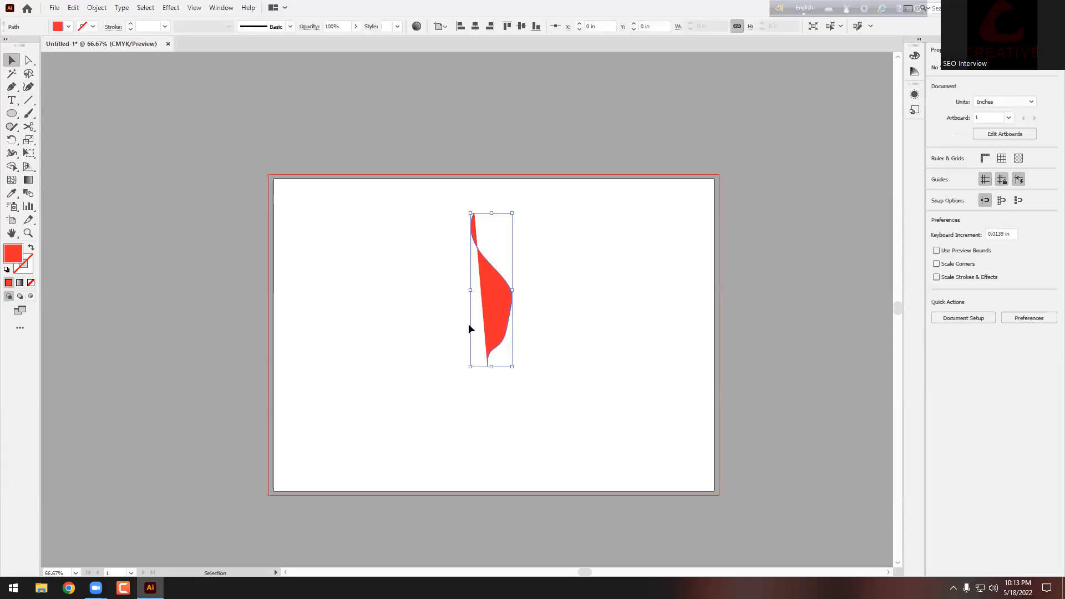
pyautogui.click(31, 248)
pyautogui.click(309, 271)
pyautogui.moveTo(544, 258); pyautogui.dragTo(355, 277)
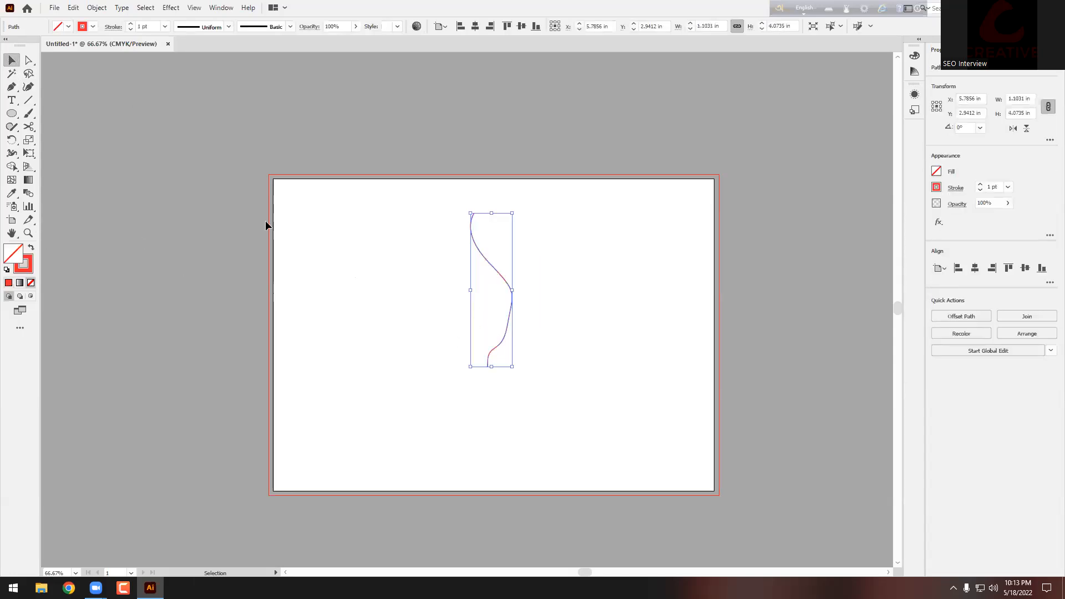
pyautogui.click(170, 8)
# Step: Revolve the profile path 360° into a red plastic-shaded 3D bottle, viewed at 100%
pyautogui.moveTo(192, 73)
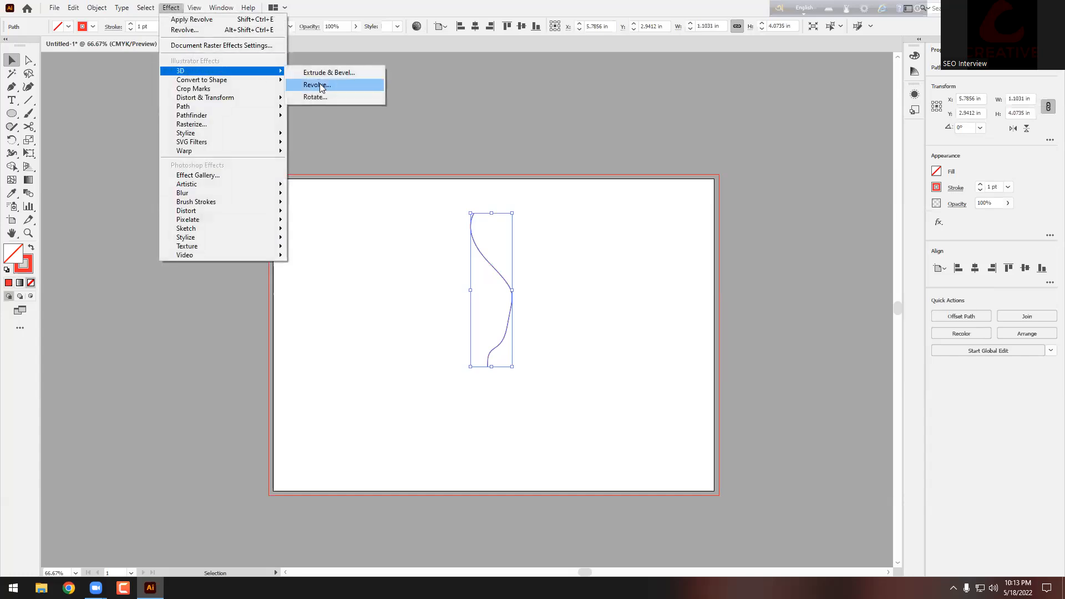
pyautogui.click(322, 84)
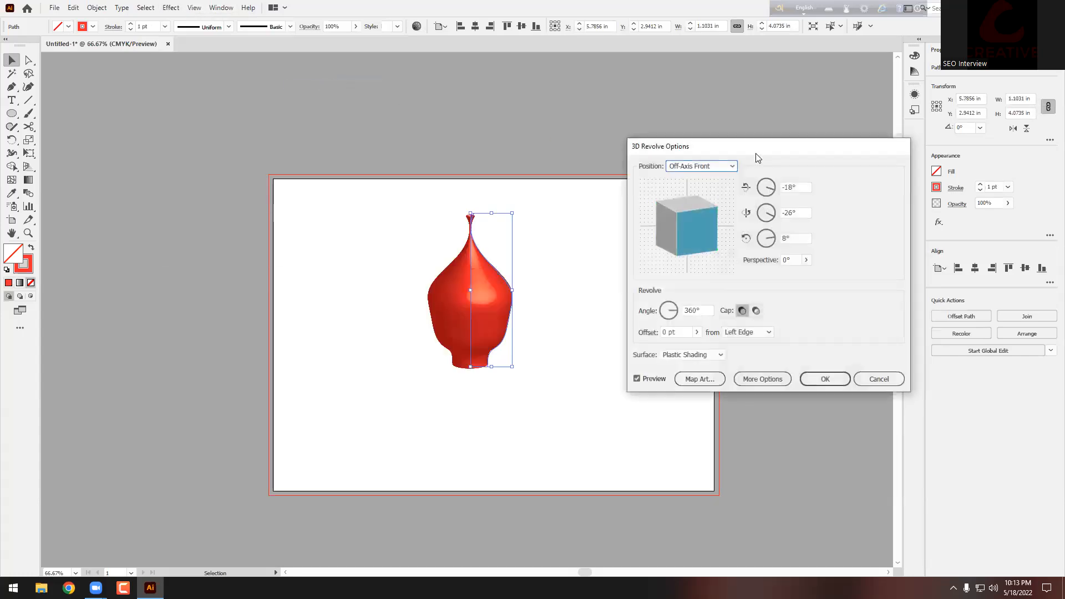
pyautogui.moveTo(744, 154); pyautogui.dragTo(684, 115)
pyautogui.press('alt')
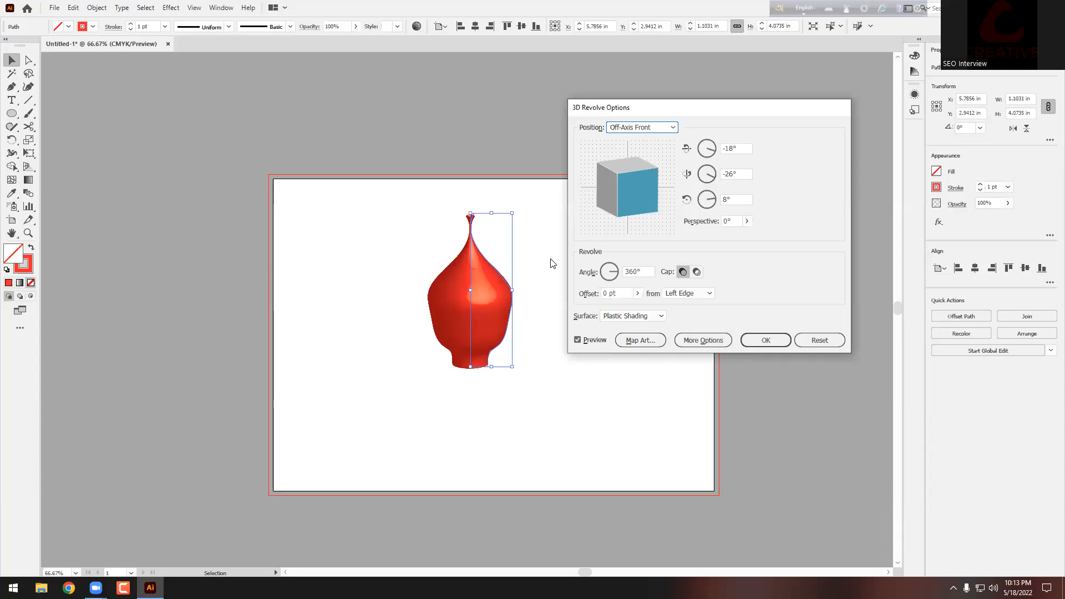
pyautogui.click(768, 340)
pyautogui.hotkey('ctrl', '1')
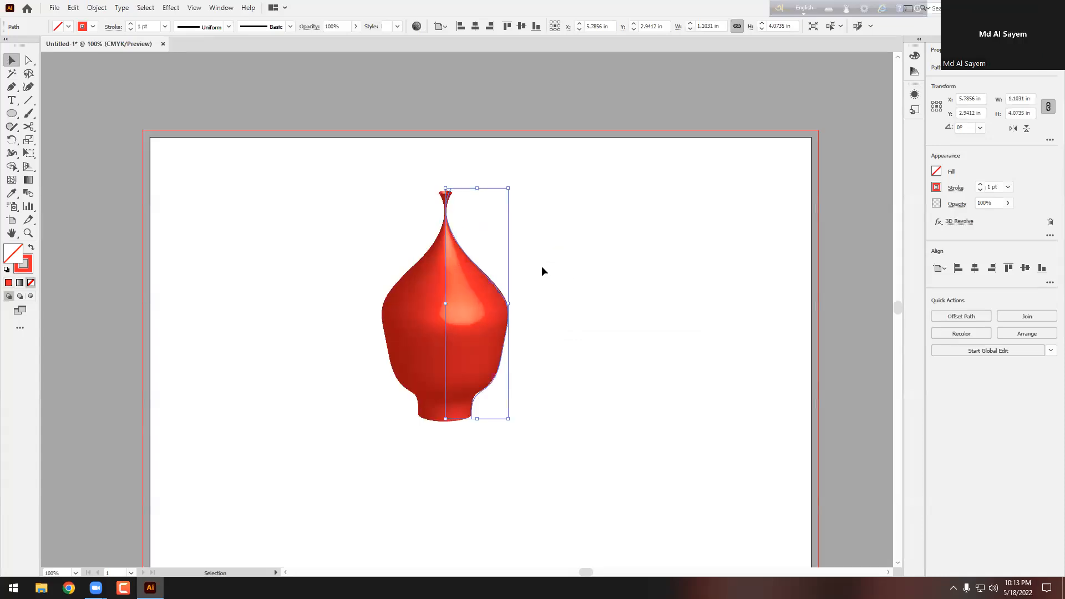
pyautogui.click(542, 271)
pyautogui.scroll(-1, 544, 270)
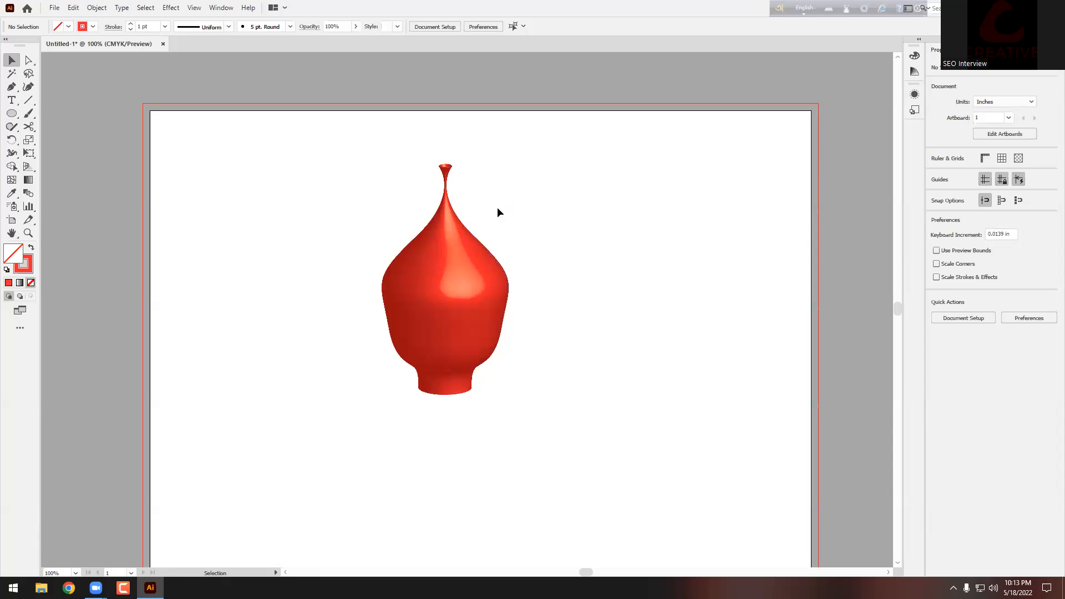
pyautogui.click(433, 264)
# Step: Select the profile's top anchor with Direct Selection and adjust the neck curve
pyautogui.click(29, 60)
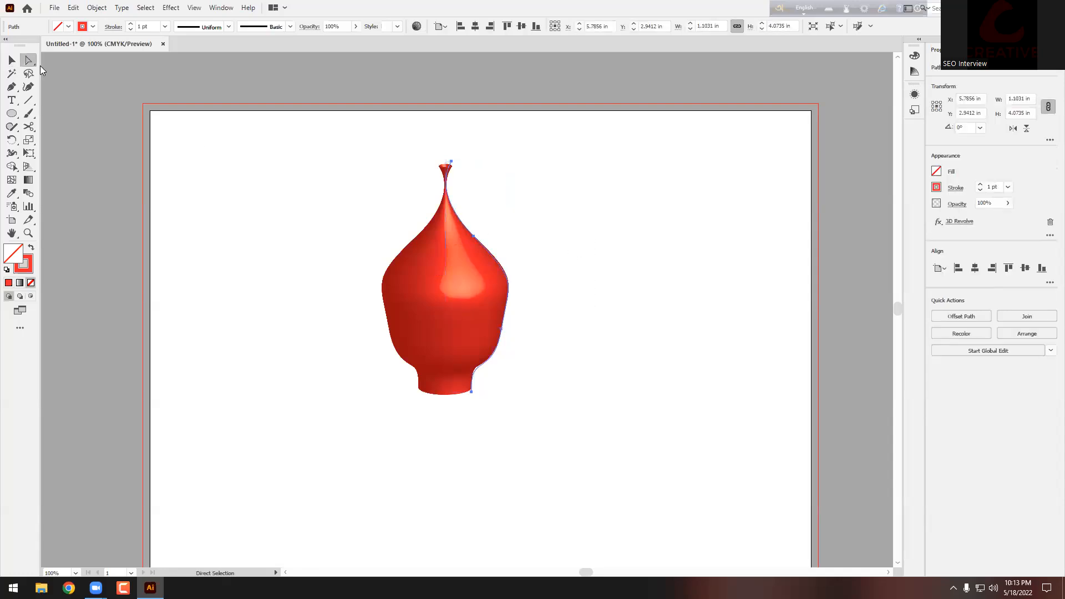
pyautogui.click(452, 163)
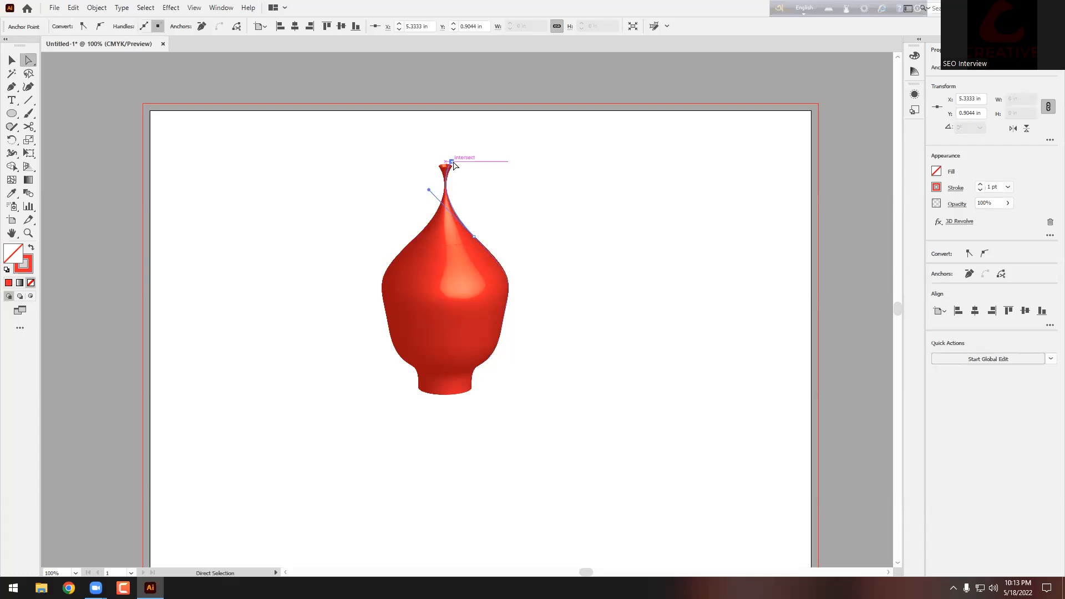
pyautogui.click(488, 156)
pyautogui.click(453, 163)
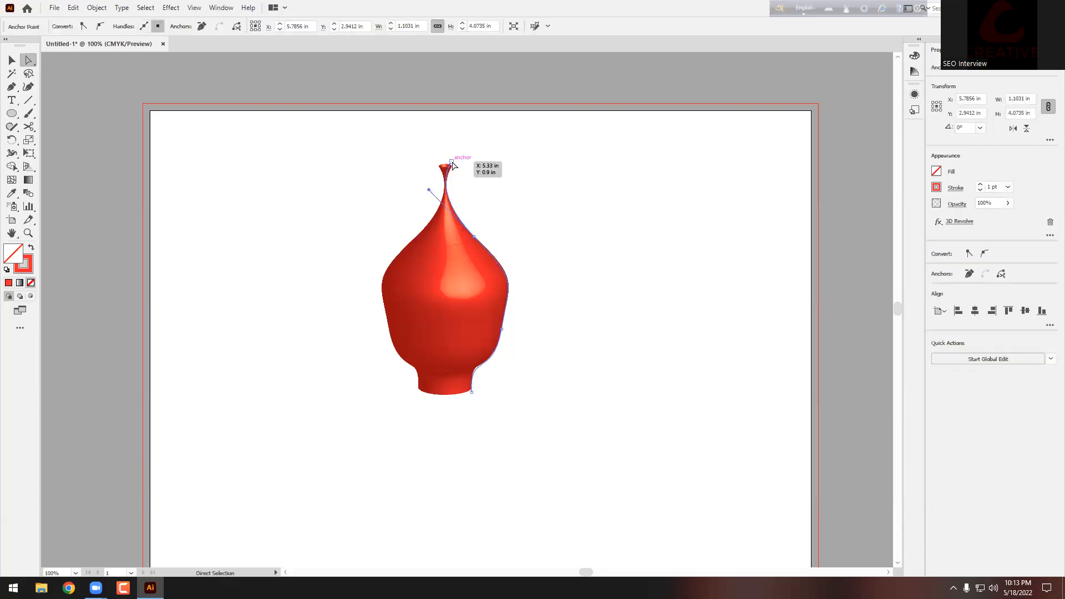
pyautogui.click(453, 162)
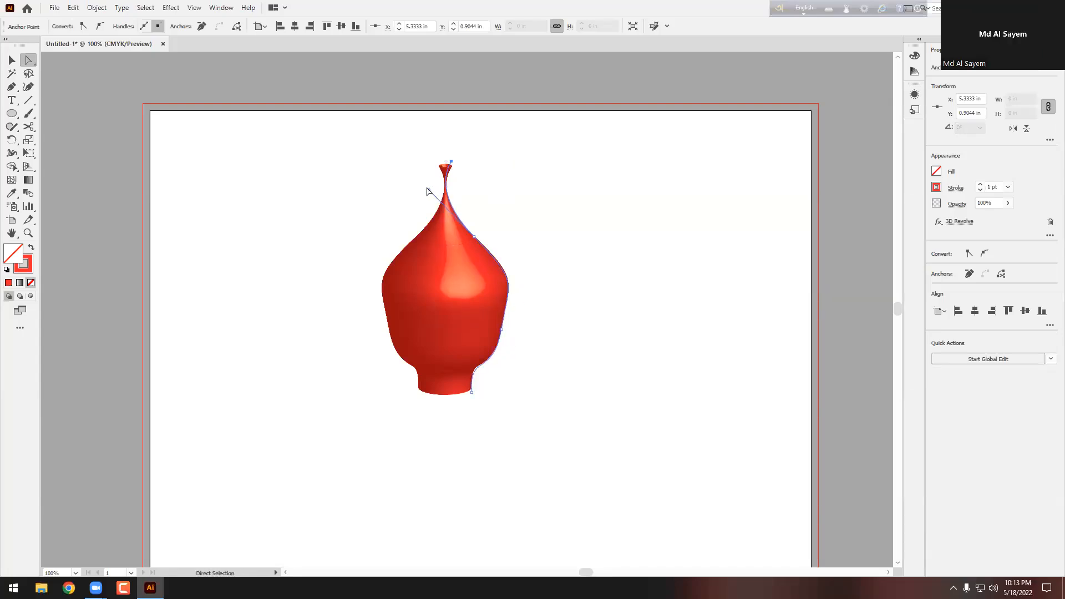
pyautogui.moveTo(429, 192); pyautogui.dragTo(419, 234)
# Step: Pull the bottom anchor outward to widen the base and flare the top into a wide disc
pyautogui.click(578, 326)
pyautogui.click(471, 393)
pyautogui.moveTo(472, 392); pyautogui.dragTo(540, 417)
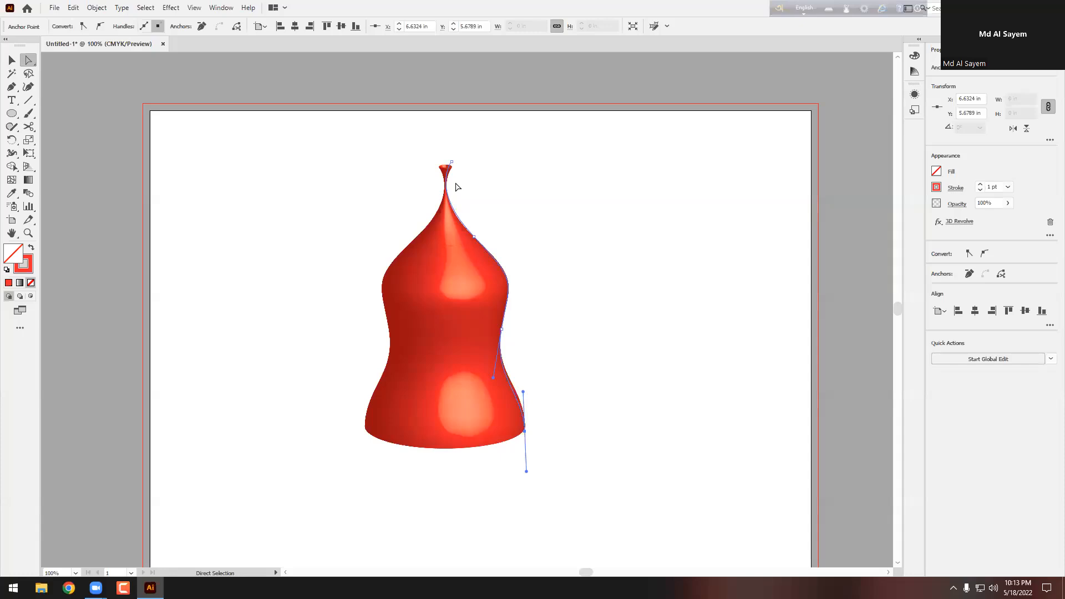
pyautogui.moveTo(451, 166); pyautogui.dragTo(630, 189)
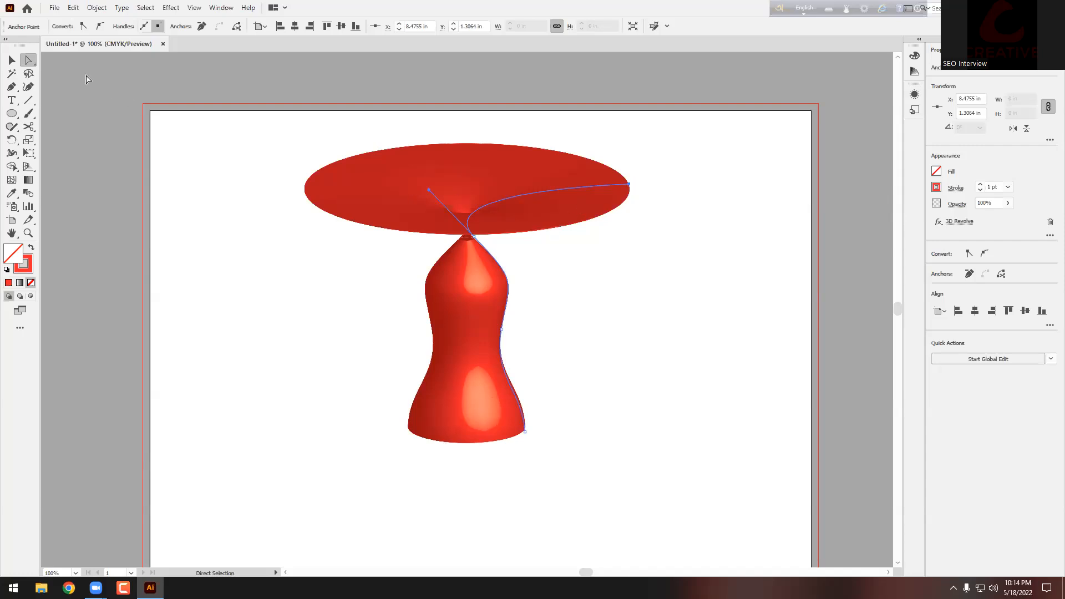
# Step: Select the reshaped 3D vase and delete it
pyautogui.click(11, 61)
pyautogui.moveTo(683, 158); pyautogui.dragTo(452, 292)
pyautogui.press('Delete')
# Step: Draw a circle, make it red-filled with no stroke, and revolve it into a 3D apple
pyautogui.press('l')
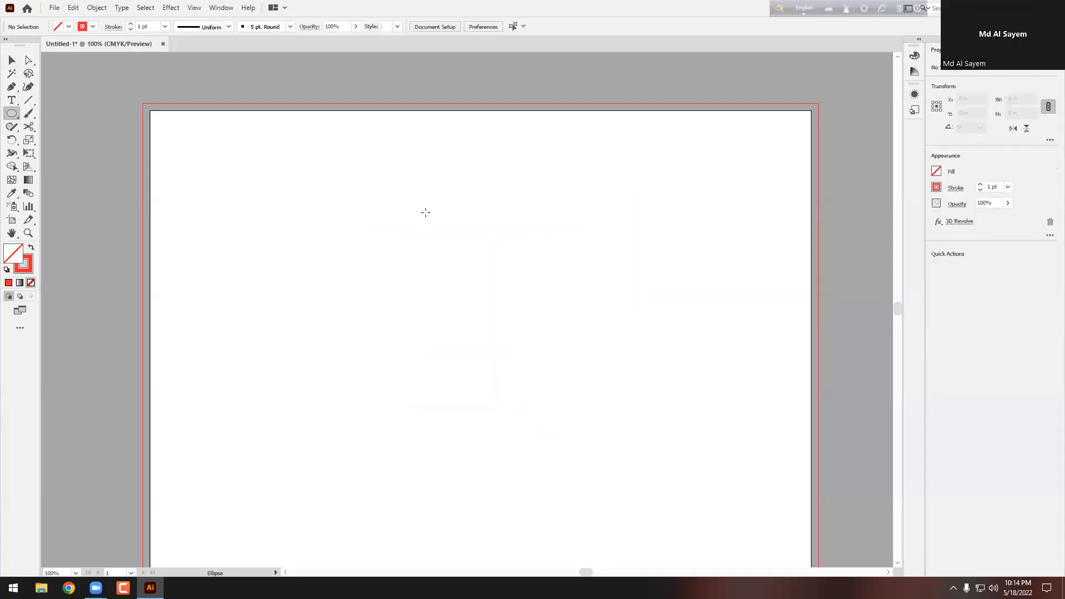
pyautogui.moveTo(353, 214); pyautogui.dragTo(541, 400)
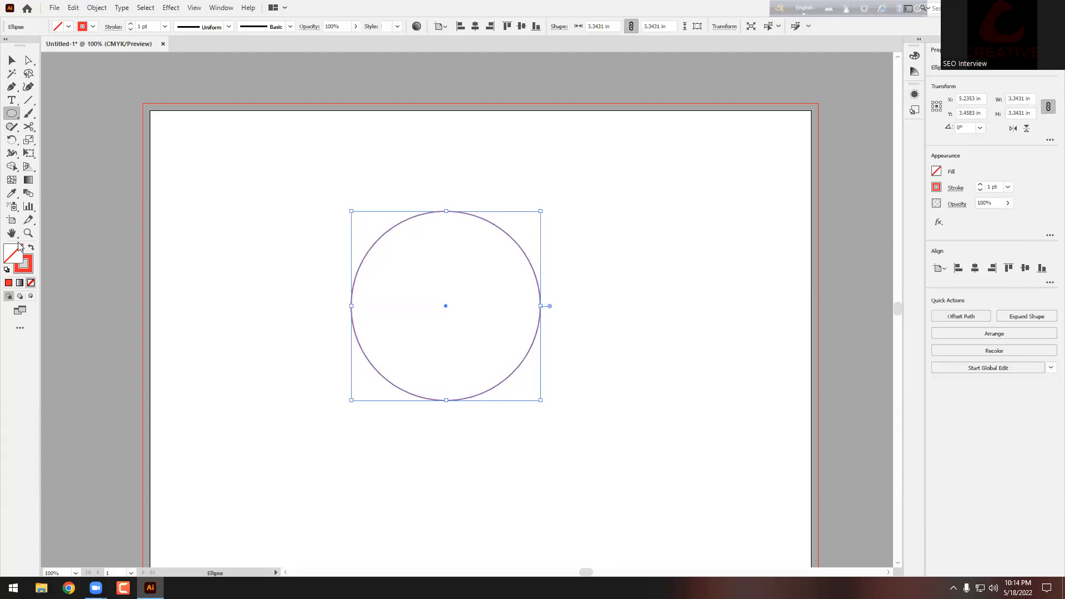
pyautogui.hotkey('shift', 'x')
pyautogui.press('v')
pyautogui.click(167, 8)
pyautogui.moveTo(195, 72)
pyautogui.click(314, 85)
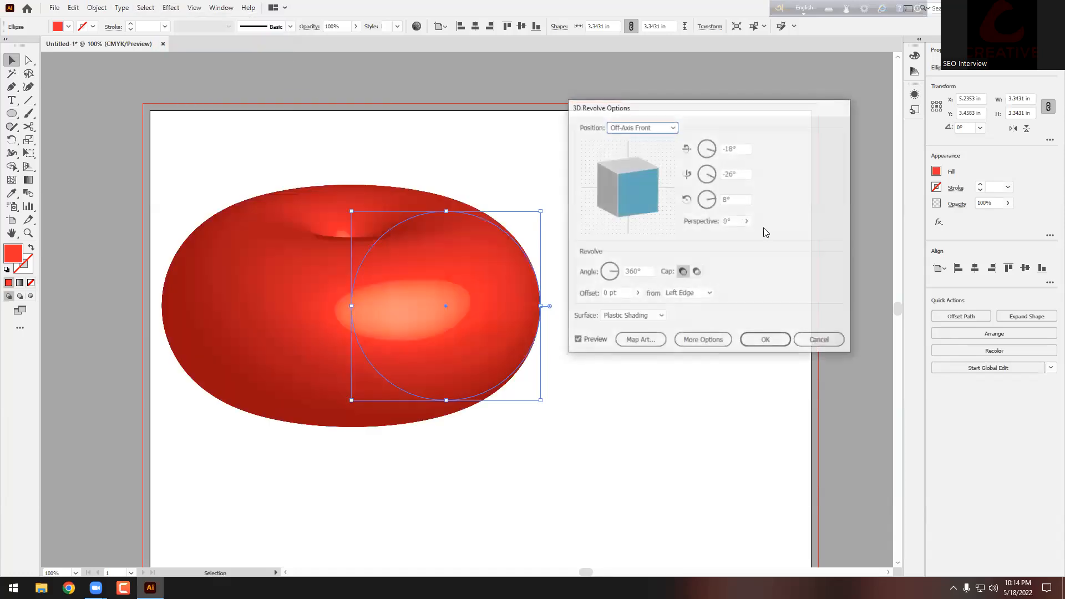
pyautogui.press('Return')
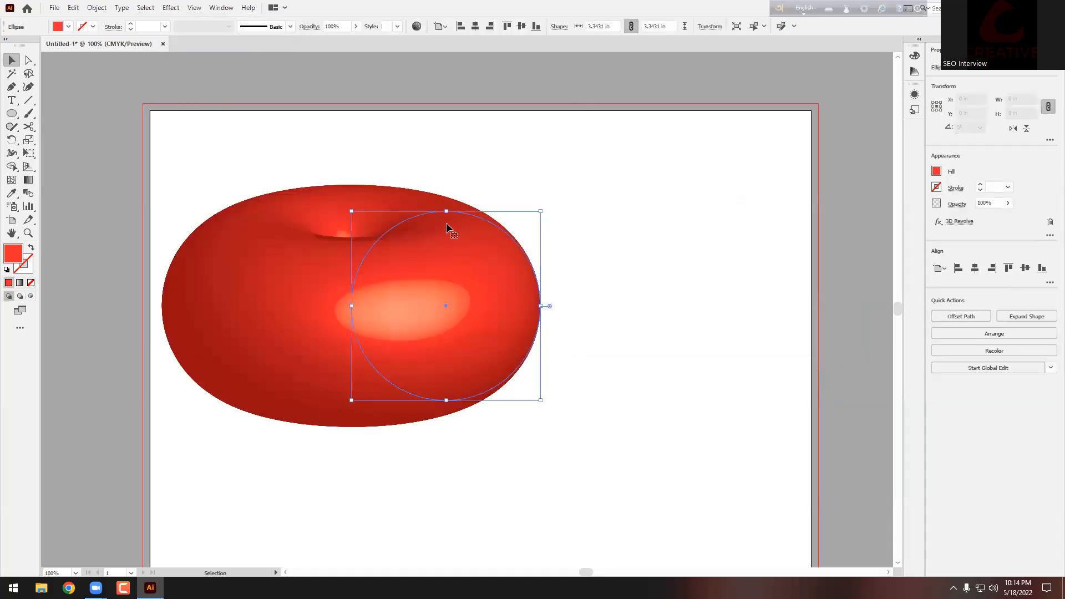
# Step: Stretch the apple taller and move it left beside the artboard
pyautogui.moveTo(447, 211); pyautogui.dragTo(442, 132)
pyautogui.scroll(-2, 488, 244)
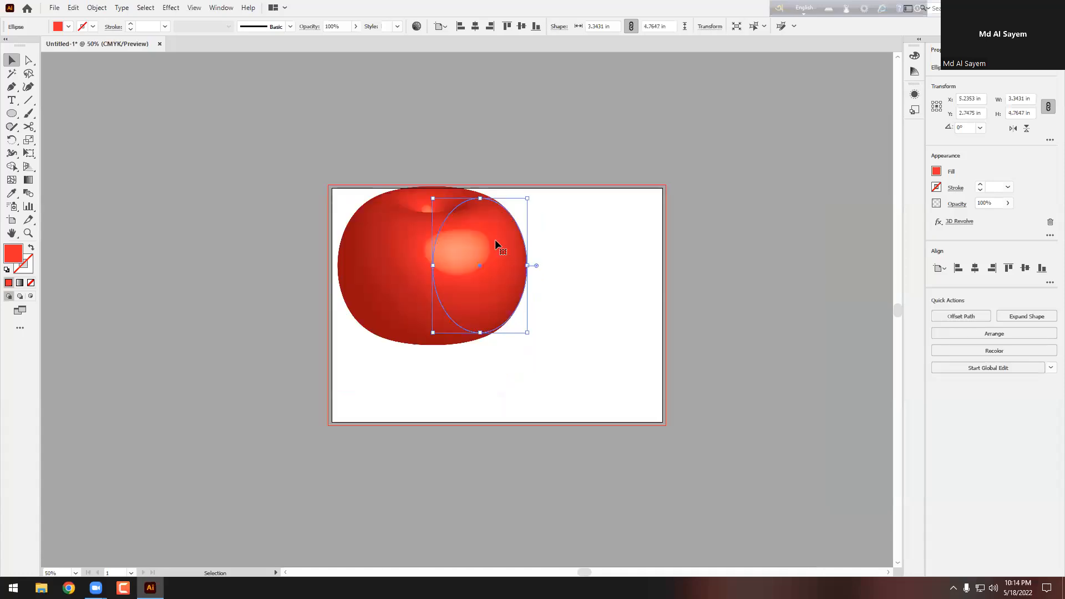
pyautogui.moveTo(480, 198); pyautogui.dragTo(480, 167)
pyautogui.moveTo(467, 232); pyautogui.dragTo(268, 196)
pyautogui.click(546, 161)
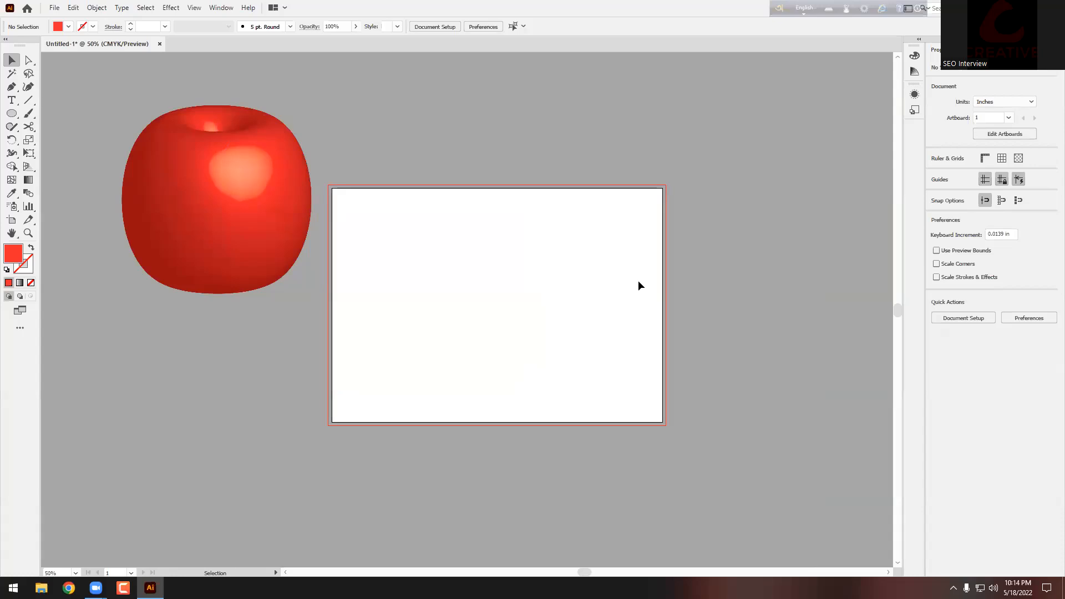
# Step: Draw a new red circle and cut it at its top, left, right and bottom anchor points
pyautogui.scroll(1, 638, 281)
pyautogui.click(20, 115)
pyautogui.moveTo(369, 201); pyautogui.dragTo(495, 328)
pyautogui.click(28, 128)
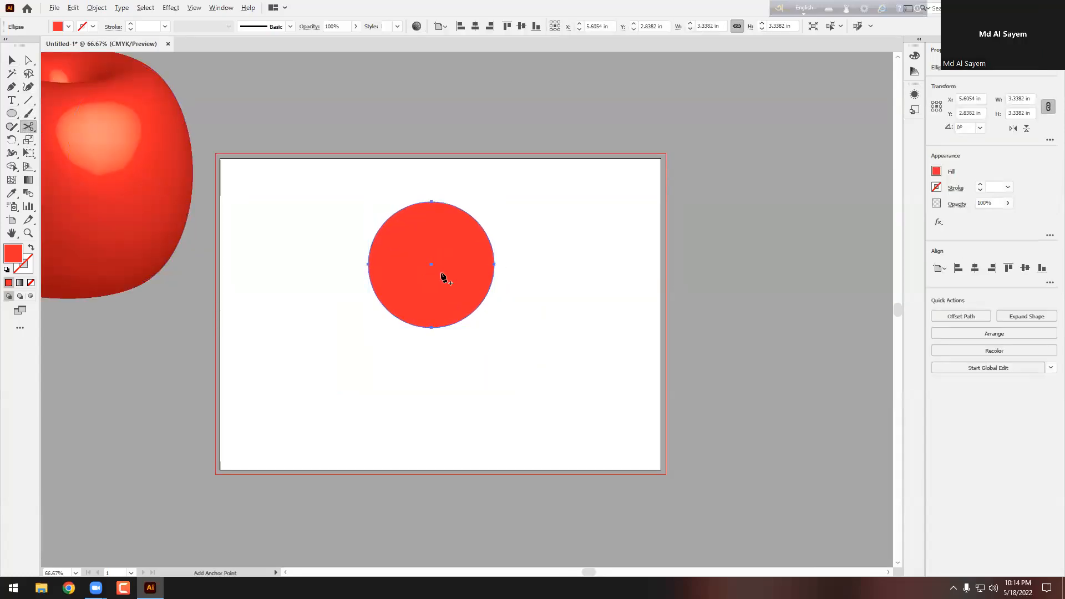
pyautogui.scroll(2, 443, 275)
pyautogui.click(417, 114)
pyautogui.click(417, 113)
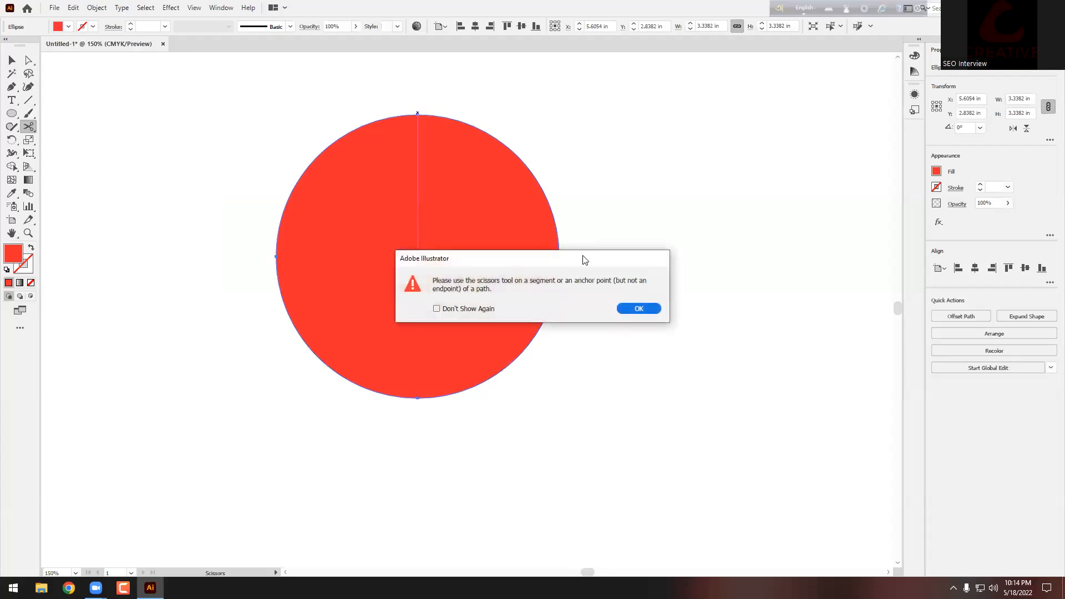
pyautogui.click(636, 309)
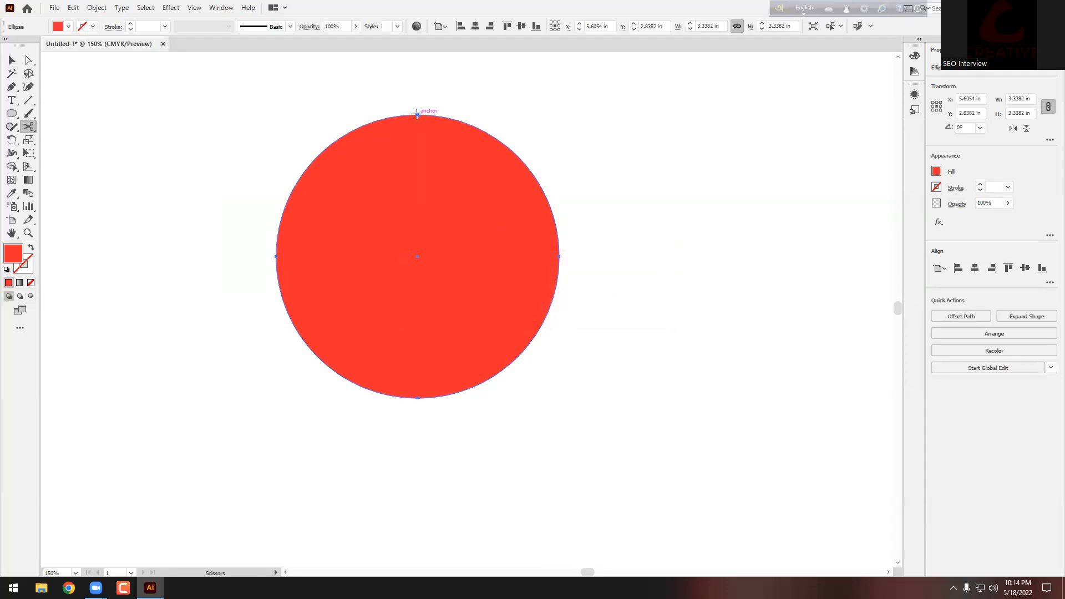
pyautogui.click(417, 113)
pyautogui.click(276, 257)
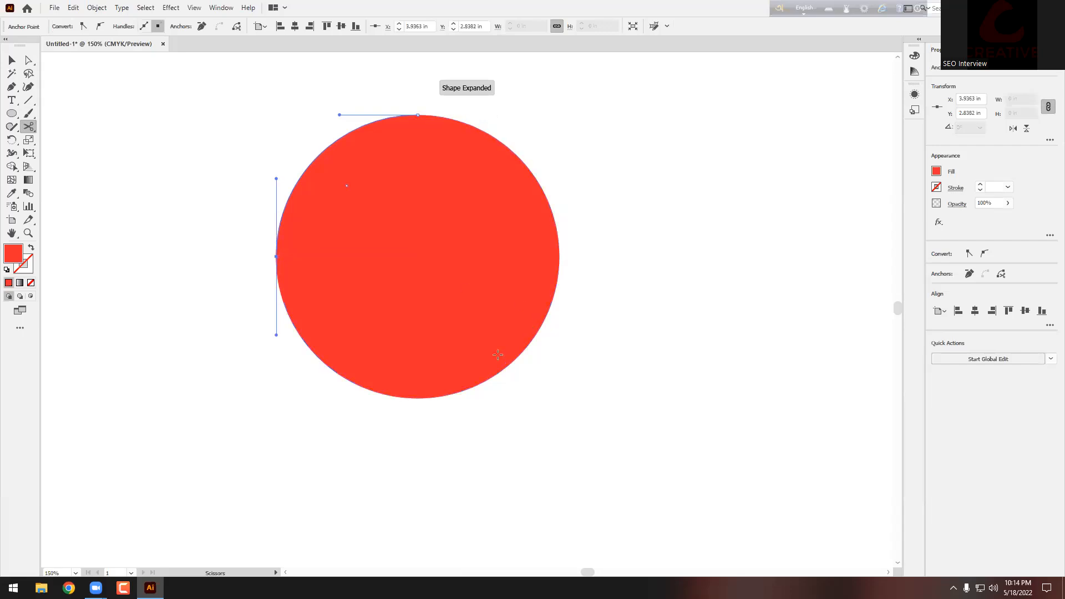
pyautogui.click(558, 257)
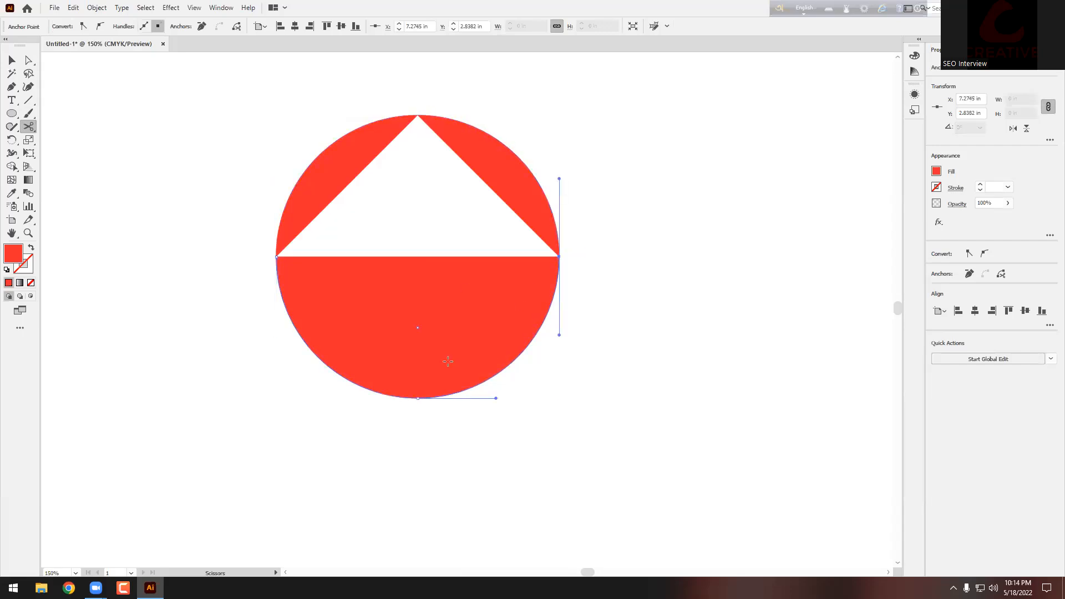
pyautogui.click(418, 398)
# Step: Delete the top-right, top-left and bottom-left arcs, keeping the lower-right arc selected
pyautogui.click(12, 59)
pyautogui.click(427, 139)
pyautogui.click(495, 161)
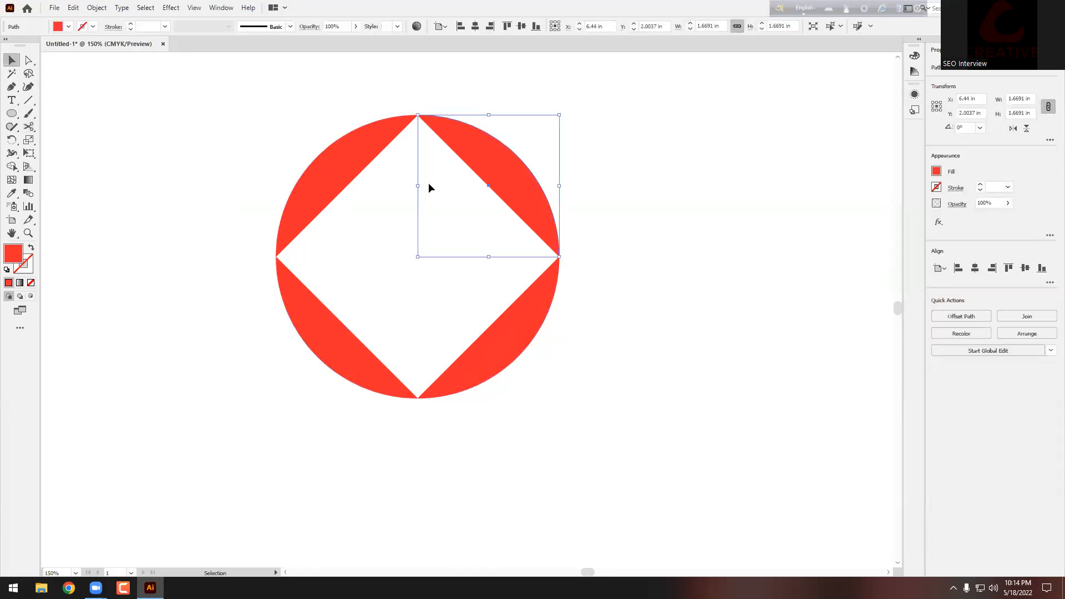
pyautogui.press('Delete')
pyautogui.click(295, 235)
pyautogui.press('Delete')
pyautogui.moveTo(383, 295); pyautogui.dragTo(239, 399)
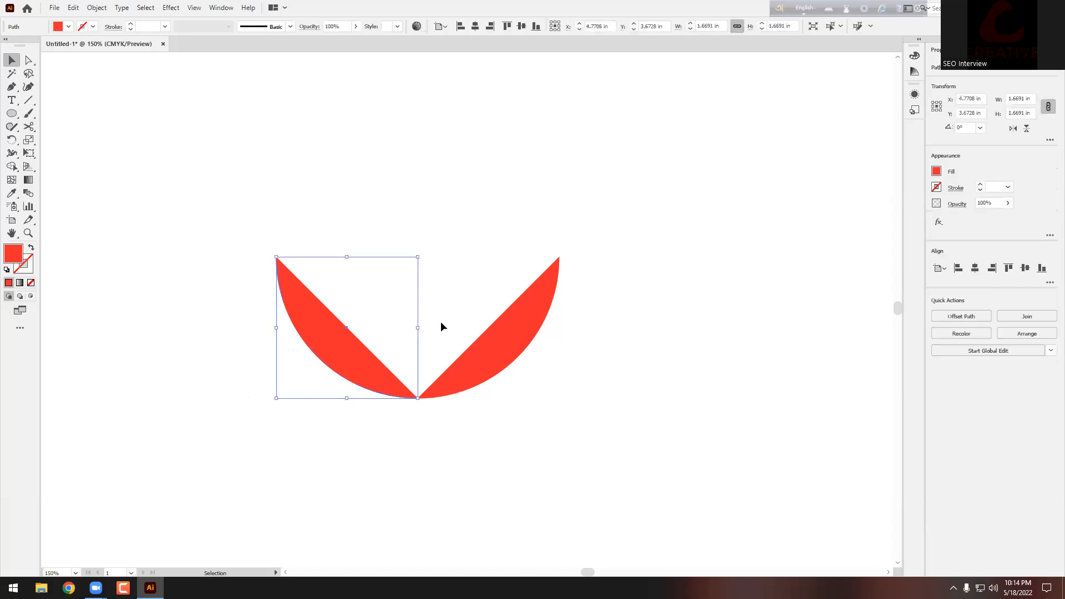
pyautogui.press('Delete')
pyautogui.click(513, 343)
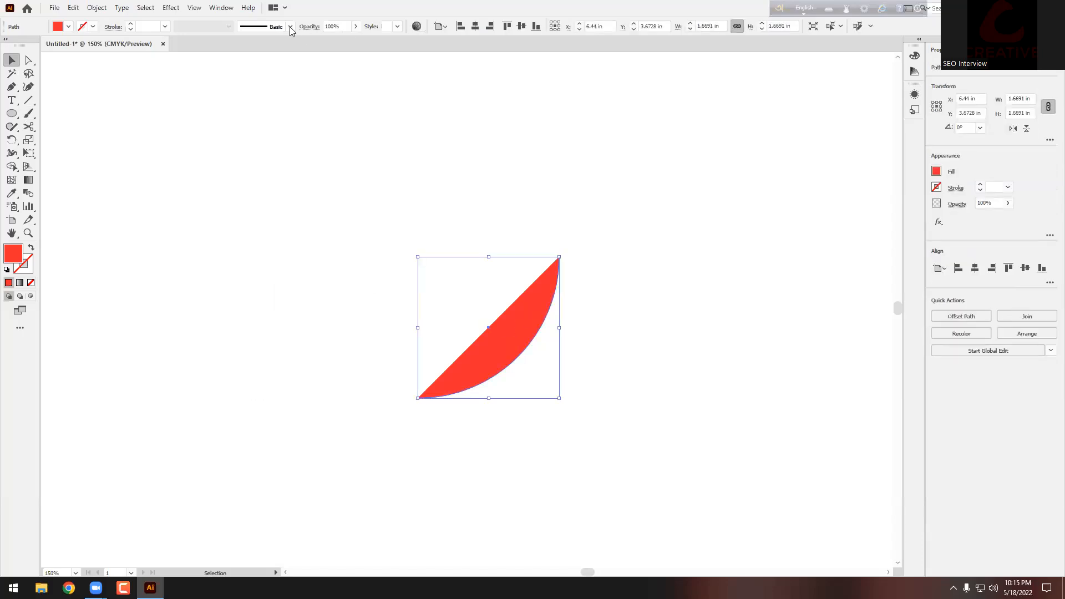
# Step: Apply Effect > 3D > Revolve to the remaining arc
pyautogui.click(170, 8)
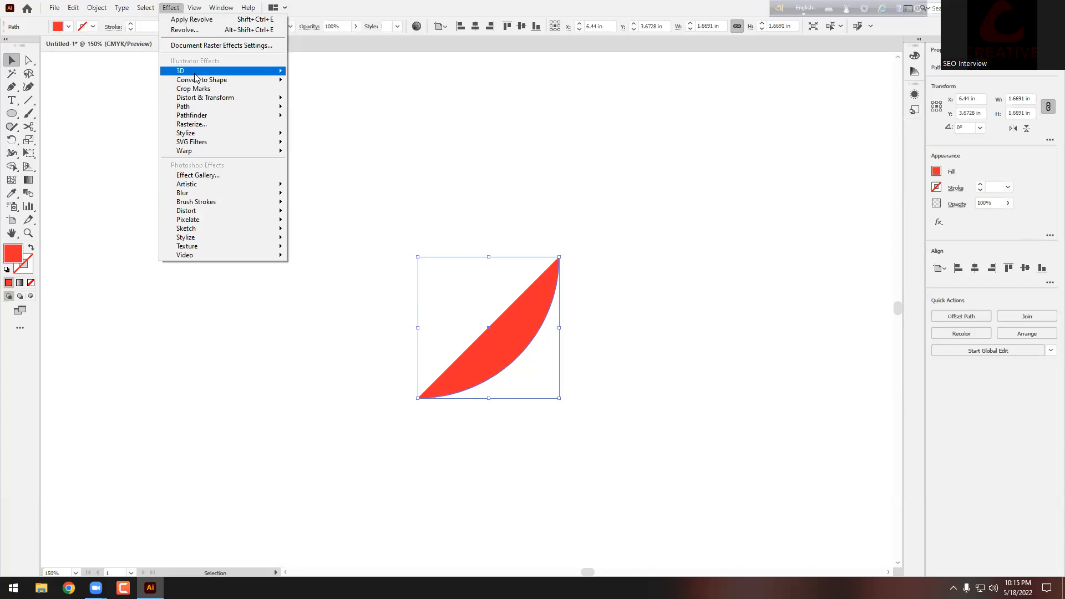
pyautogui.moveTo(196, 73)
pyautogui.click(305, 89)
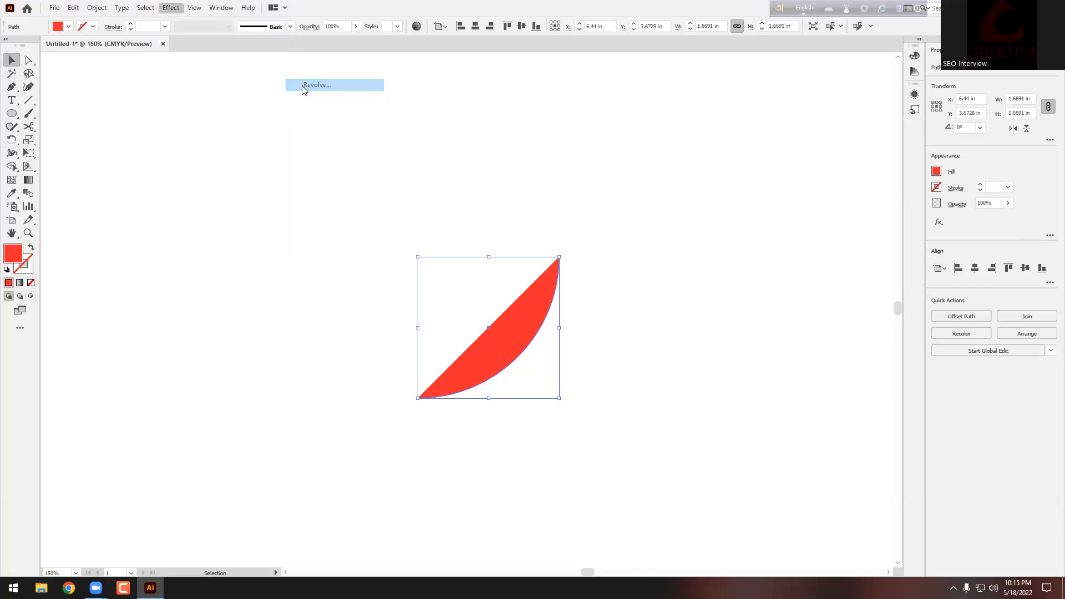
# Step: Confirm the revolve and stretch the 3D bowl wider and shallower on the artboard
pyautogui.press('Return')
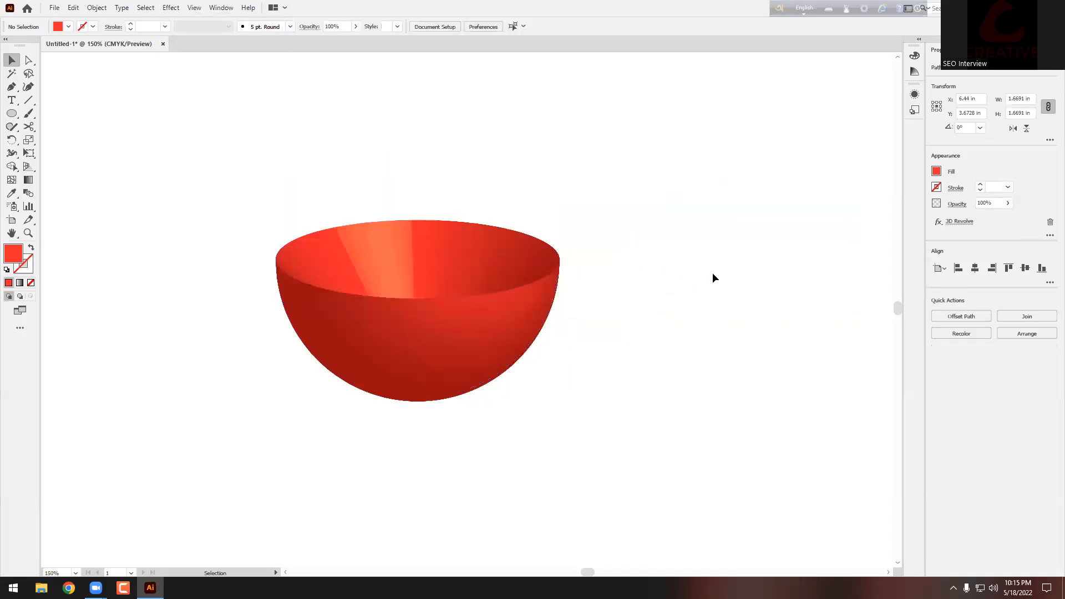
pyautogui.moveTo(561, 256); pyautogui.dragTo(759, 458)
pyautogui.moveTo(770, 374); pyautogui.dragTo(766, 225)
pyautogui.scroll(-3, 765, 226)
pyautogui.scroll(2, 771, 233)
pyautogui.moveTo(732, 304); pyautogui.dragTo(717, 333)
pyautogui.scroll(1, 776, 331)
# Step: Fill the bowl with white and drag the apple onto it
pyautogui.click(263, 189)
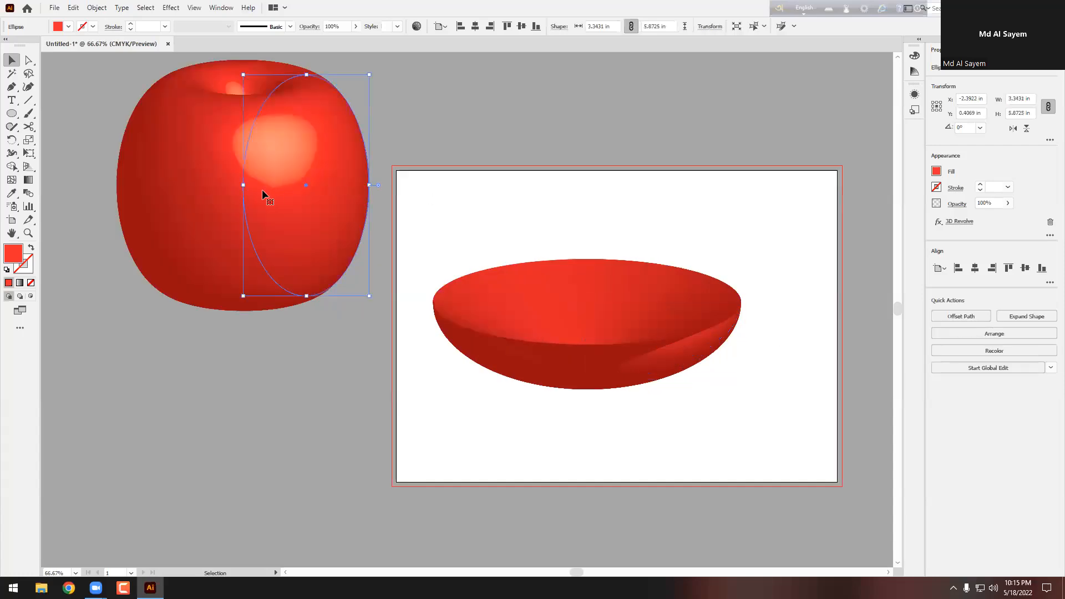
pyautogui.click(595, 334)
pyautogui.click(67, 27)
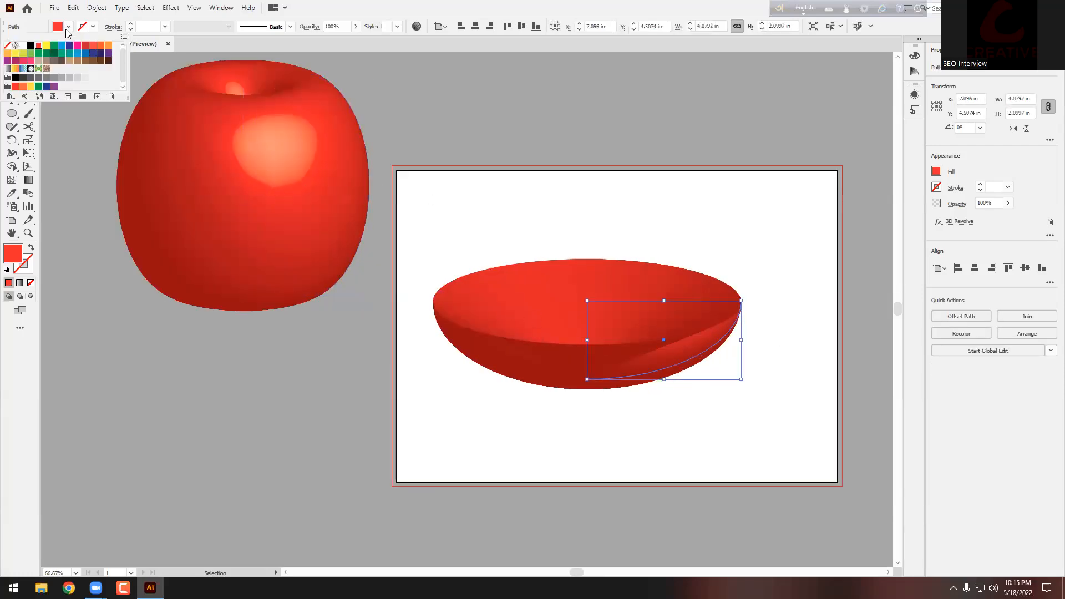
pyautogui.click(23, 46)
pyautogui.moveTo(181, 192); pyautogui.dragTo(588, 227)
pyautogui.scroll(2, 618, 192)
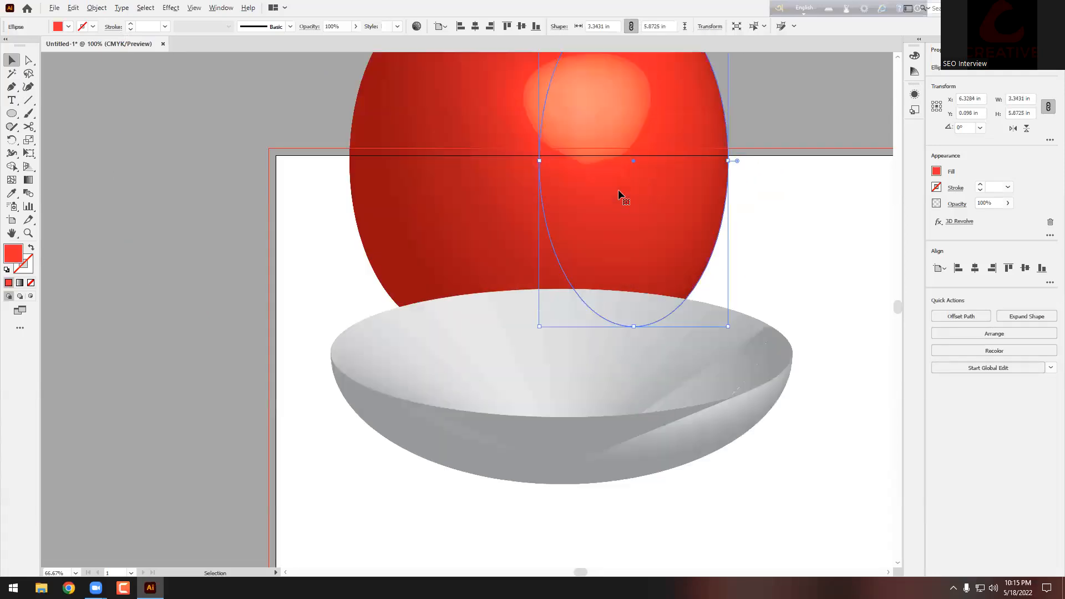
# Step: Bring the apple in front of the bowl with Arrange > Bring to Front and reposition it
pyautogui.rightClick(580, 177)
pyautogui.moveTo(610, 377)
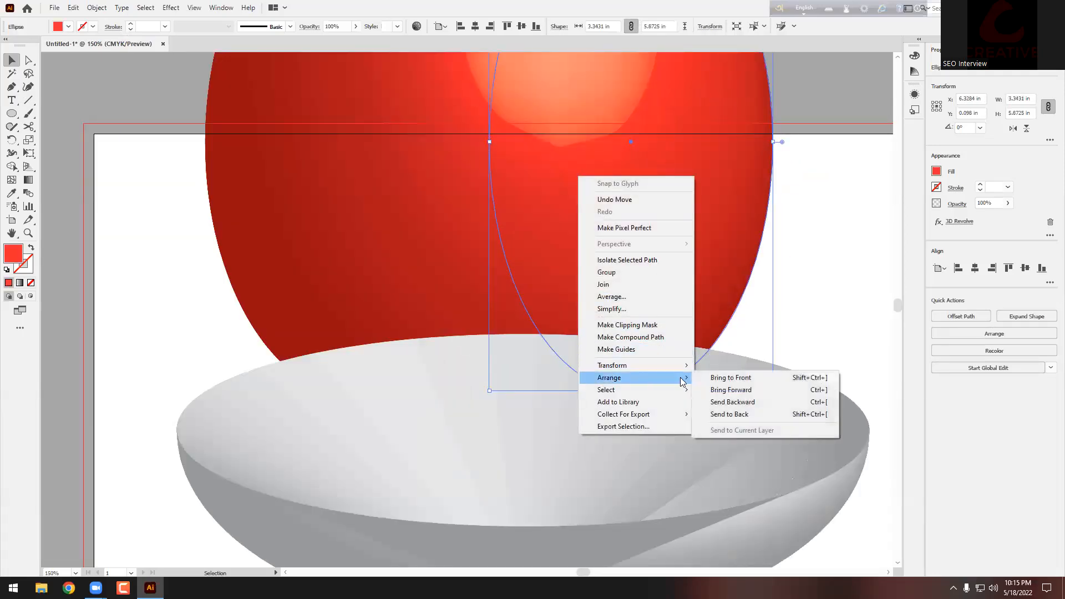
pyautogui.click(728, 378)
pyautogui.scroll(-2, 507, 295)
pyautogui.moveTo(540, 236); pyautogui.dragTo(591, 229)
# Step: Scale the apple down and place copies so five apples pile up in the bowl
pyautogui.scroll(1, 547, 304)
pyautogui.scroll(-3, 592, 228)
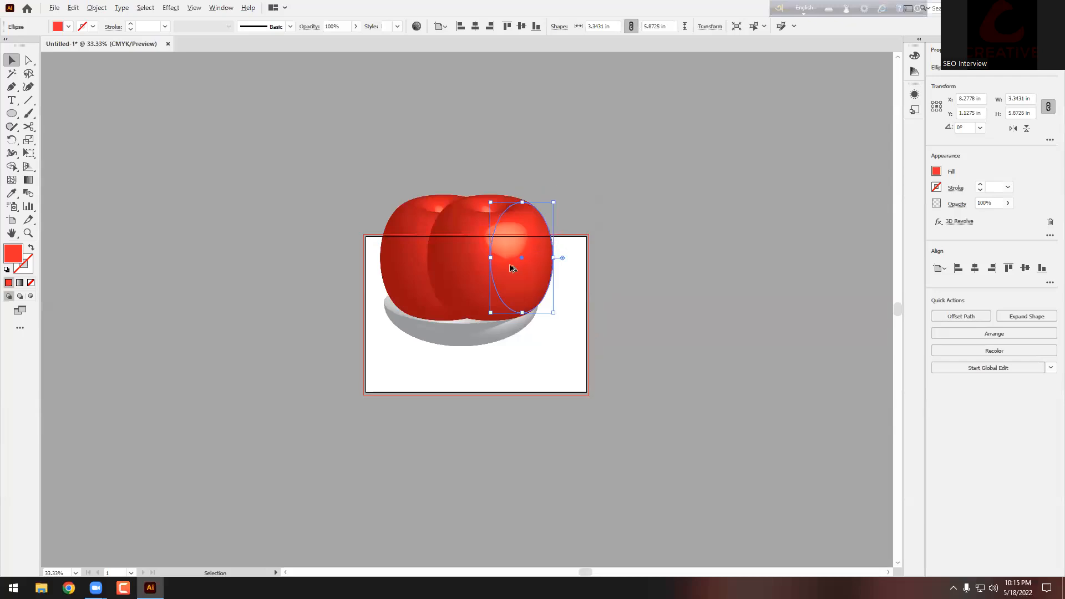
pyautogui.scroll(2, 511, 269)
pyautogui.moveTo(523, 224); pyautogui.dragTo(523, 225)
pyautogui.moveTo(593, 139); pyautogui.dragTo(540, 197)
pyautogui.click(629, 188)
pyautogui.moveTo(412, 251); pyautogui.dragTo(322, 312)
pyautogui.moveTo(460, 269); pyautogui.dragTo(396, 323)
pyautogui.moveTo(479, 330); pyautogui.dragTo(458, 244)
pyautogui.click(659, 229)
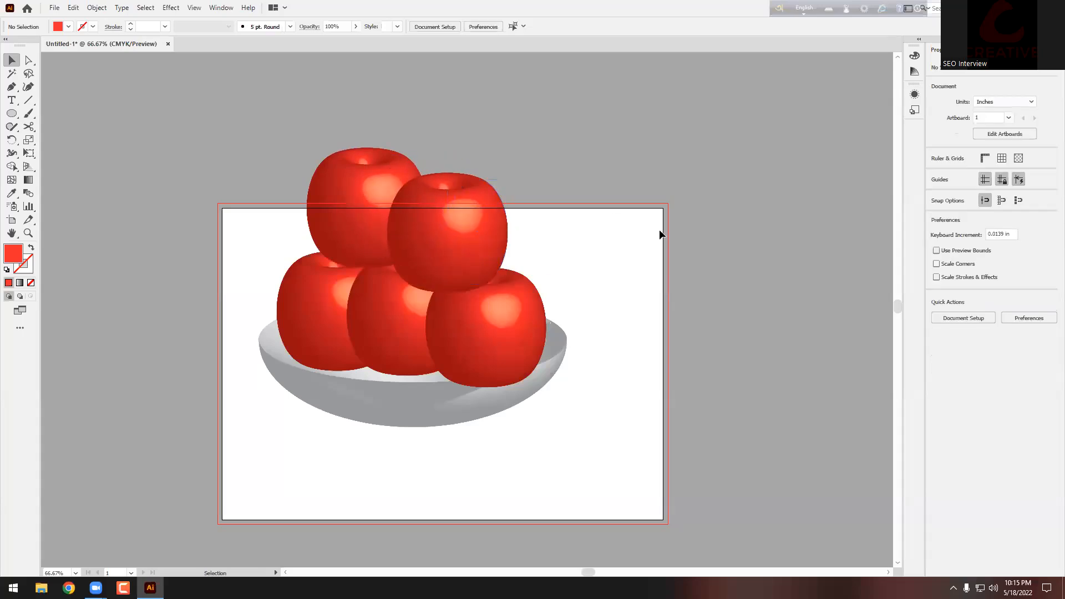
# Step: Drag one top apple out of the bowl onto the pasteboard left of the artboard
pyautogui.scroll(-2, 661, 230)
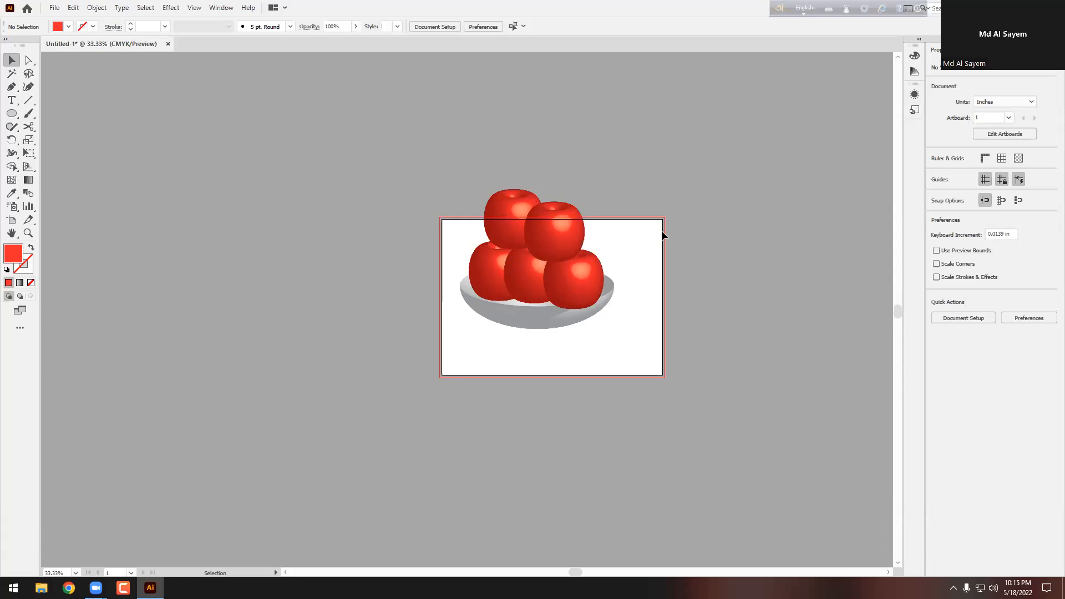
pyautogui.scroll(2, 661, 231)
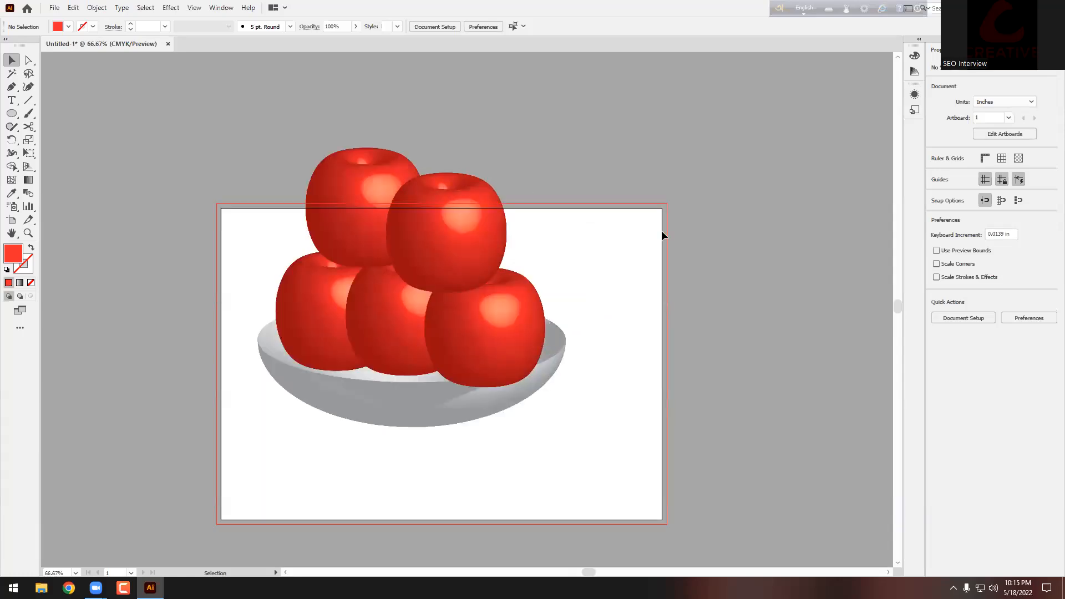
pyautogui.scroll(-1, 662, 231)
pyautogui.click(516, 231)
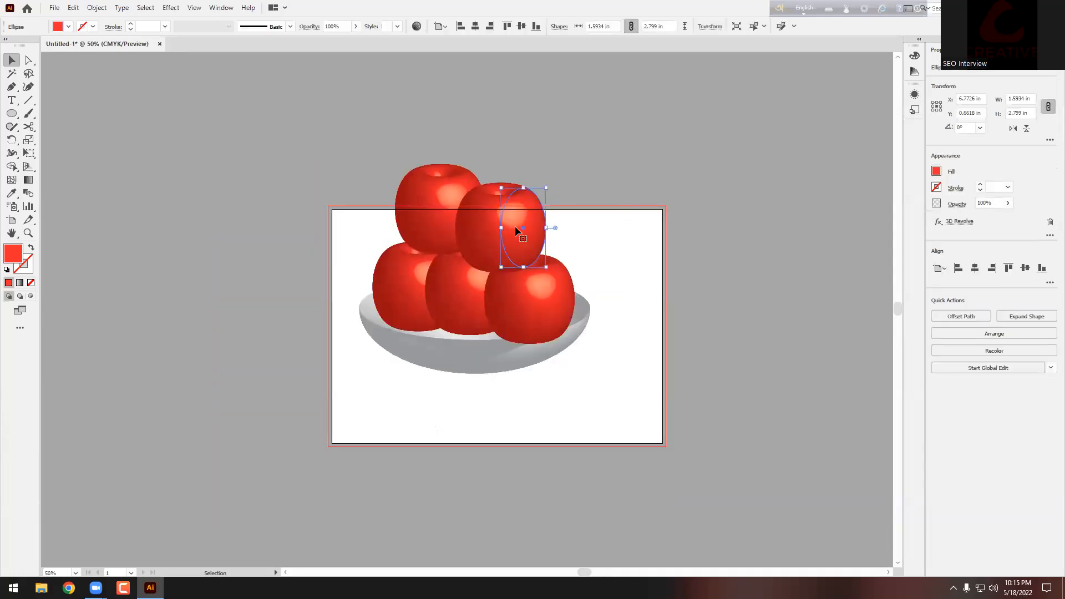
pyautogui.click(629, 185)
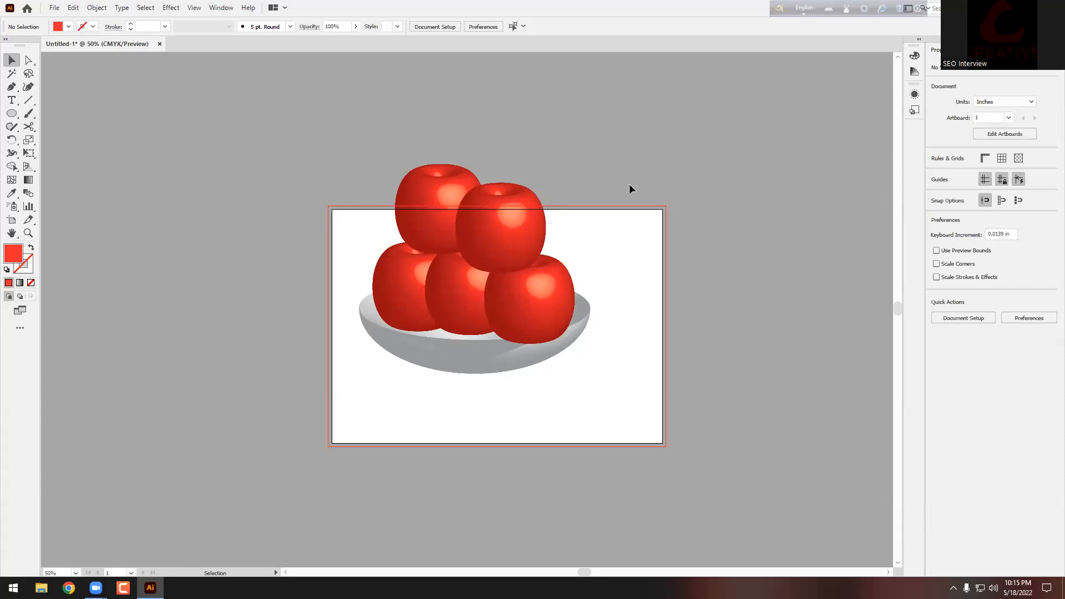
pyautogui.moveTo(515, 215); pyautogui.dragTo(233, 196)
pyautogui.scroll(-3, 630, 219)
pyautogui.scroll(3, 519, 204)
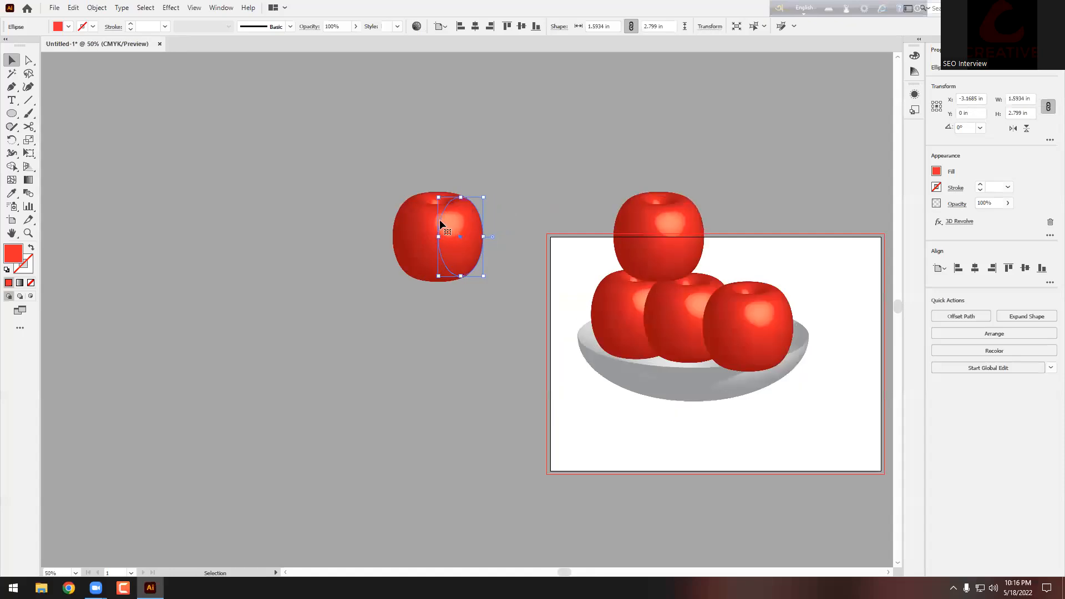
pyautogui.scroll(2, 443, 271)
pyautogui.moveTo(443, 271); pyautogui.dragTo(378, 294)
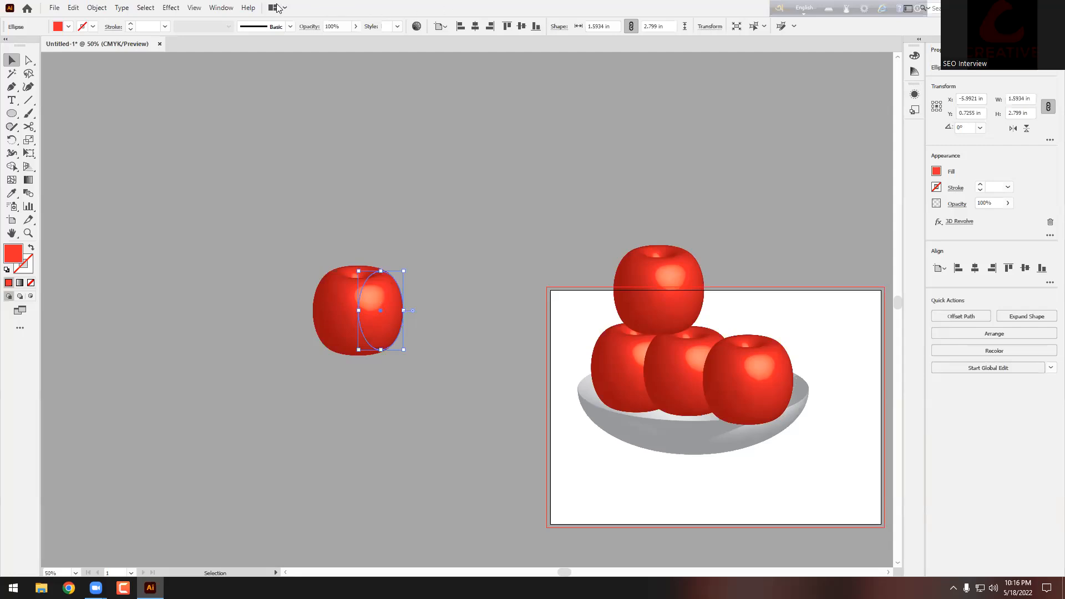
# Step: Open the apple's Appearance panel, float it, and enlarge it to show every entry
pyautogui.click(217, 10)
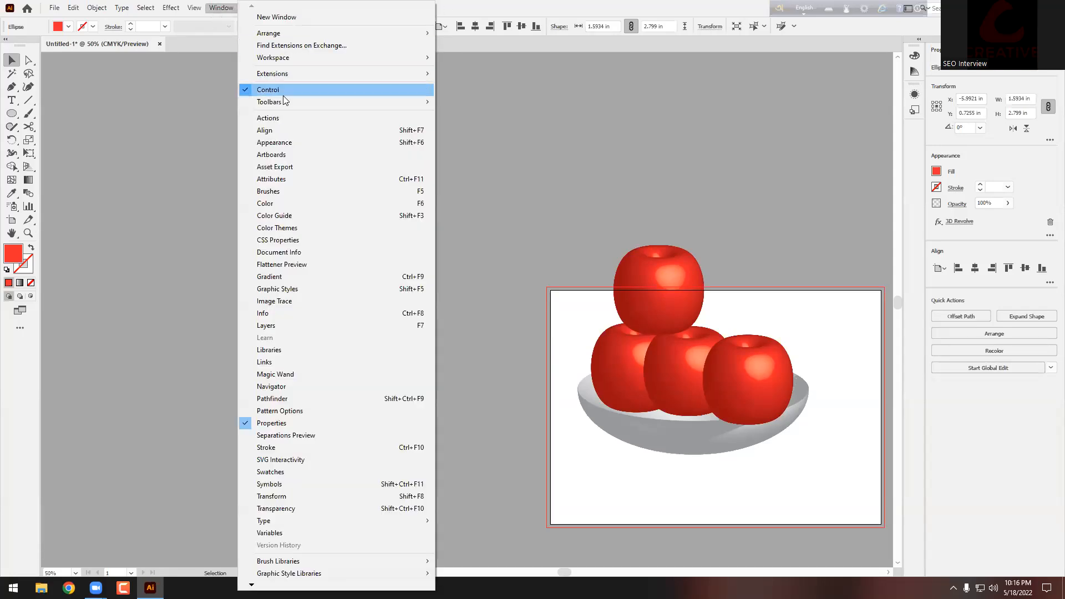
pyautogui.click(275, 143)
pyautogui.moveTo(865, 90); pyautogui.dragTo(684, 105)
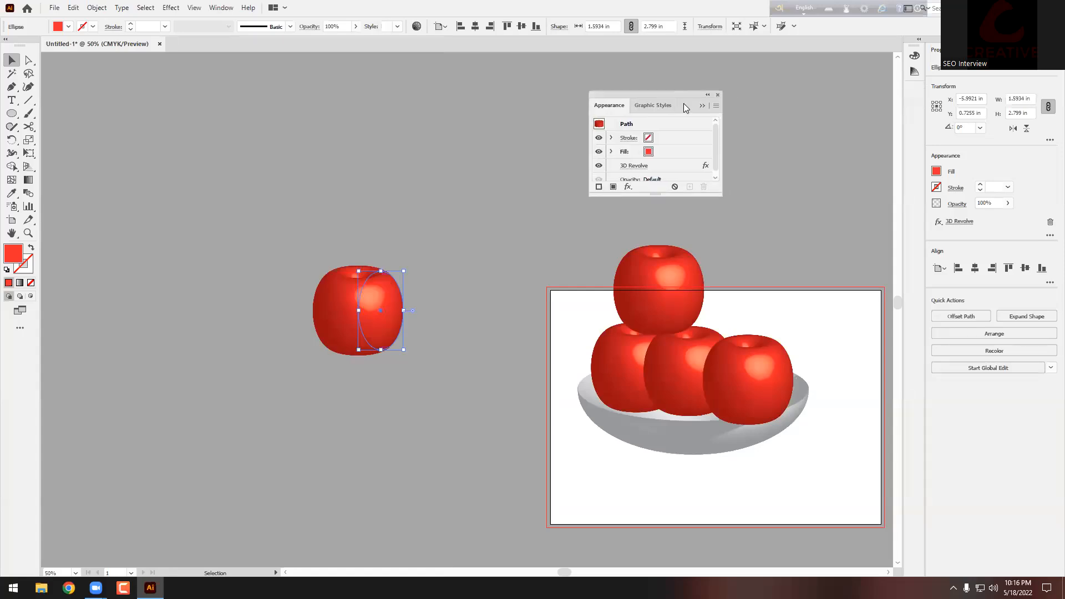
pyautogui.moveTo(676, 196); pyautogui.dragTo(676, 290)
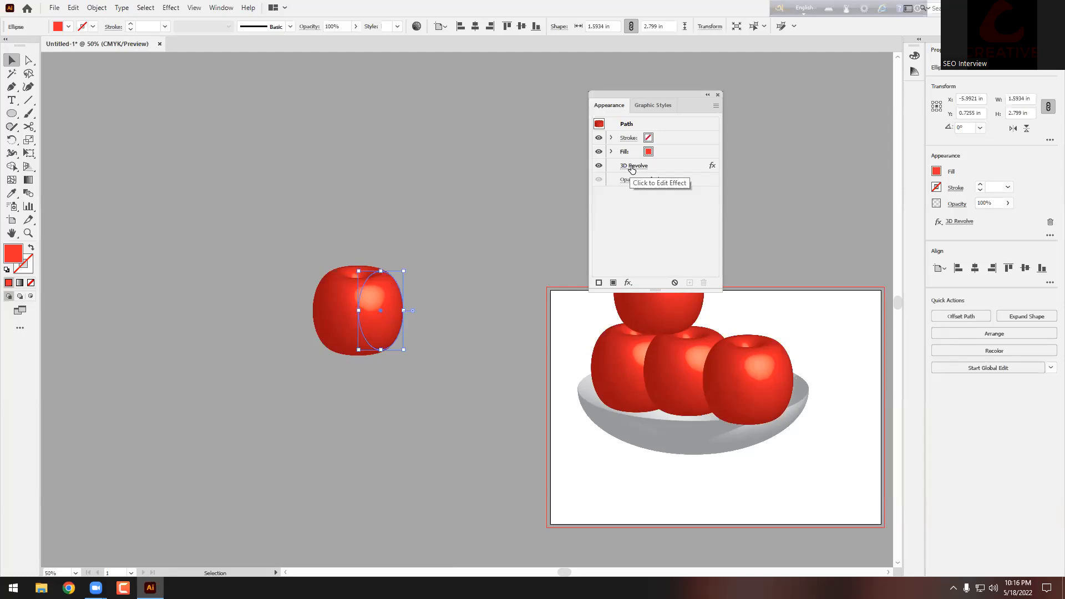
# Step: Reposition the apple's 3D Revolve light, trying and removing a second light, and apply
pyautogui.click(631, 167)
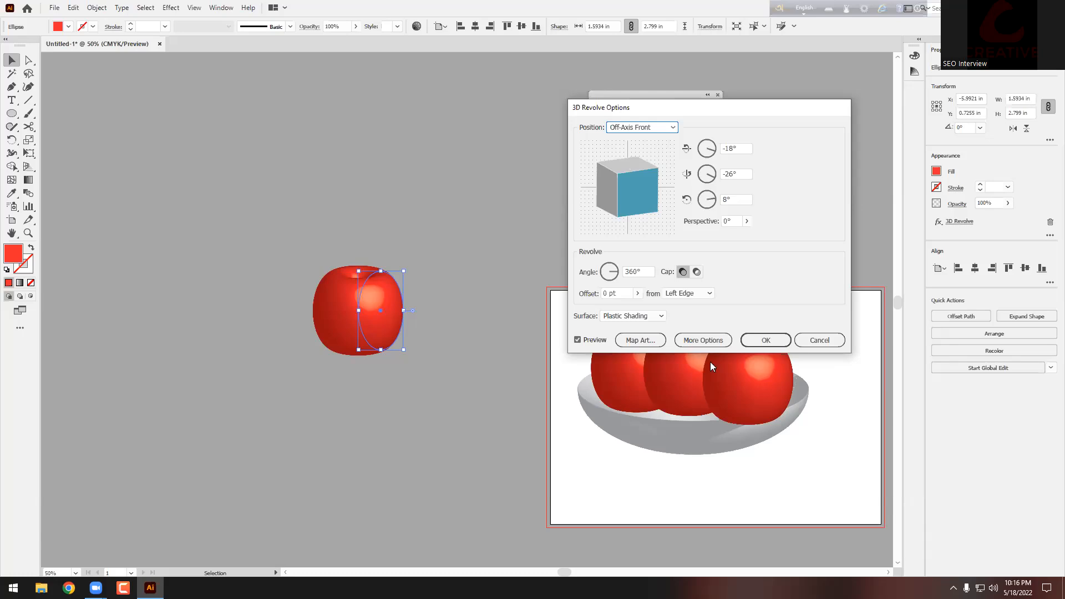
pyautogui.click(703, 340)
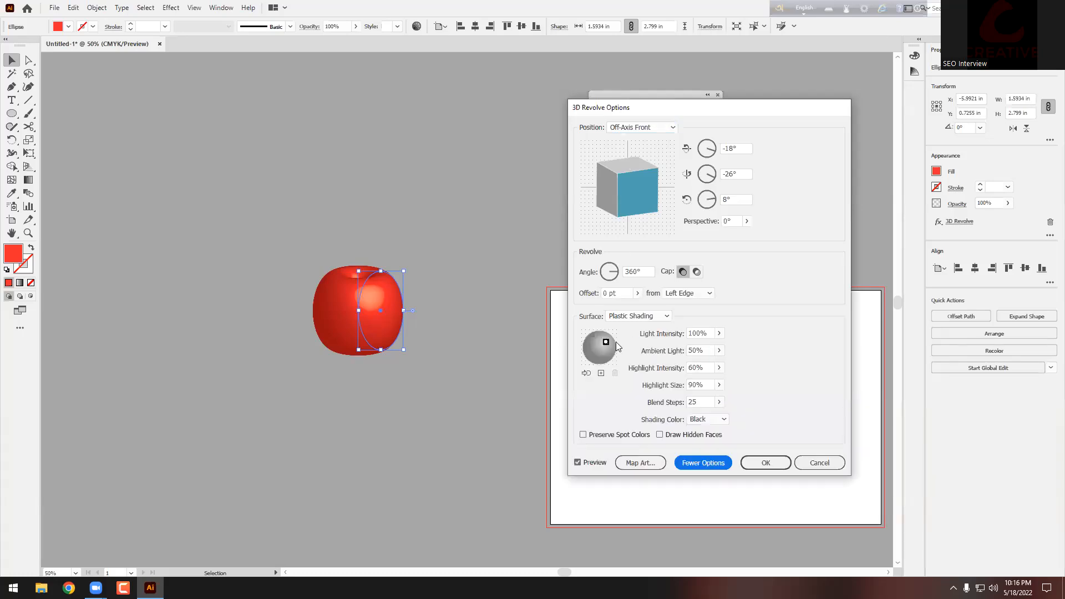
pyautogui.moveTo(606, 345)
pyautogui.mouseDown()
pyautogui.moveTo(593, 353)
pyautogui.moveTo(597, 345)
pyautogui.mouseUp()
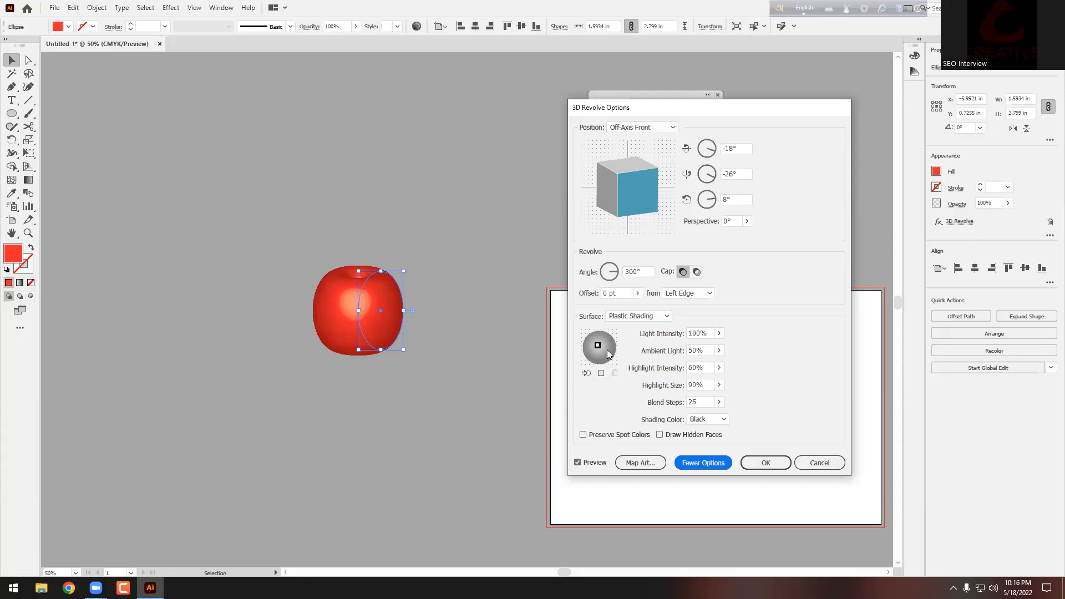
pyautogui.click(601, 373)
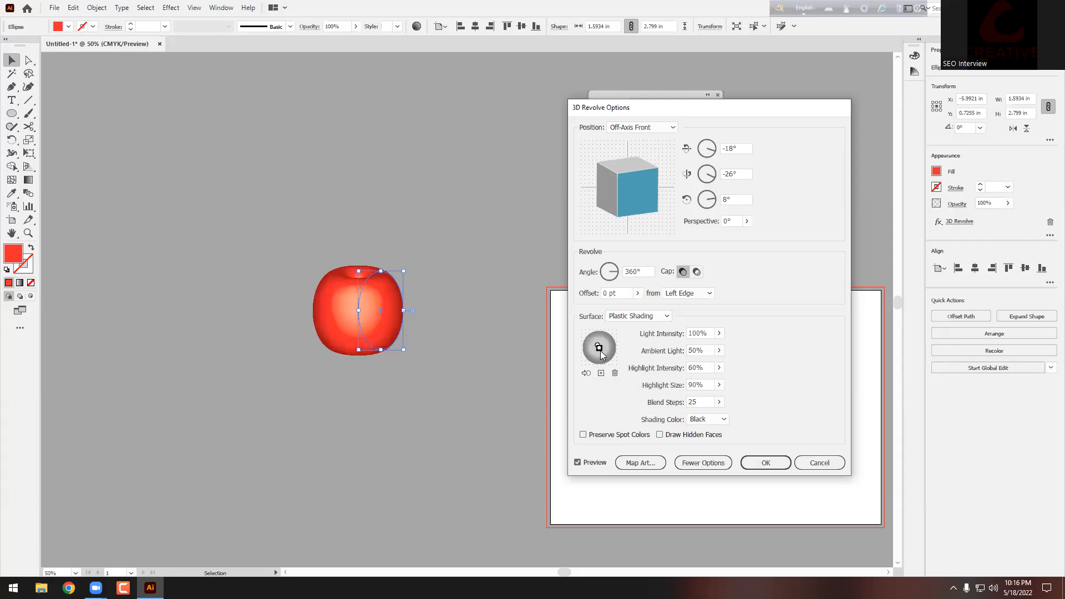
pyautogui.moveTo(606, 355); pyautogui.dragTo(599, 335)
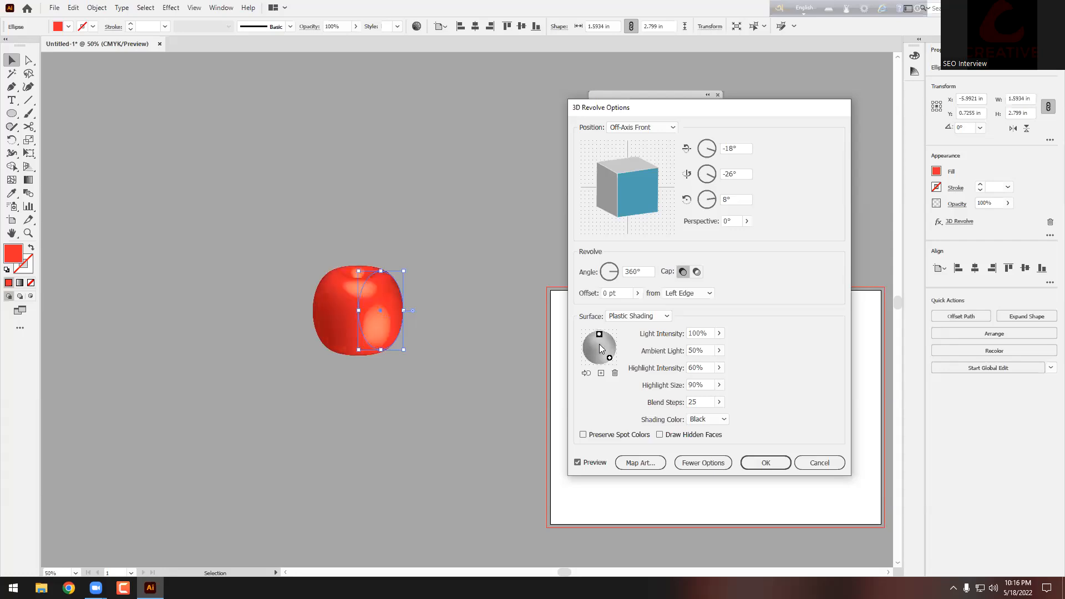
pyautogui.click(614, 373)
pyautogui.moveTo(612, 363); pyautogui.dragTo(600, 346)
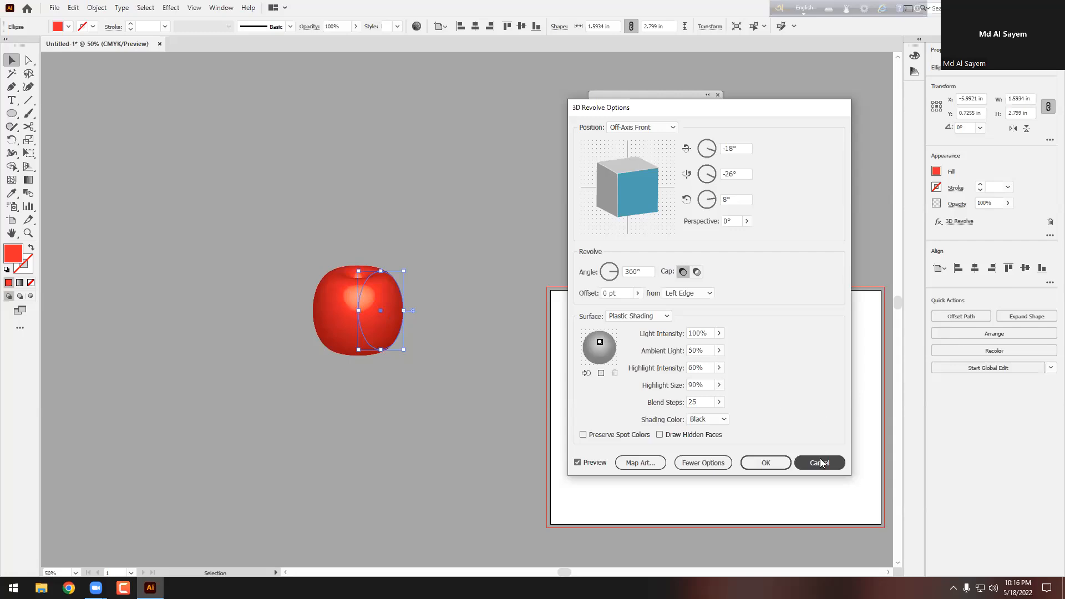
pyautogui.moveTo(600, 342)
pyautogui.mouseDown()
pyautogui.moveTo(610, 342)
pyautogui.moveTo(586, 356)
pyautogui.mouseUp()
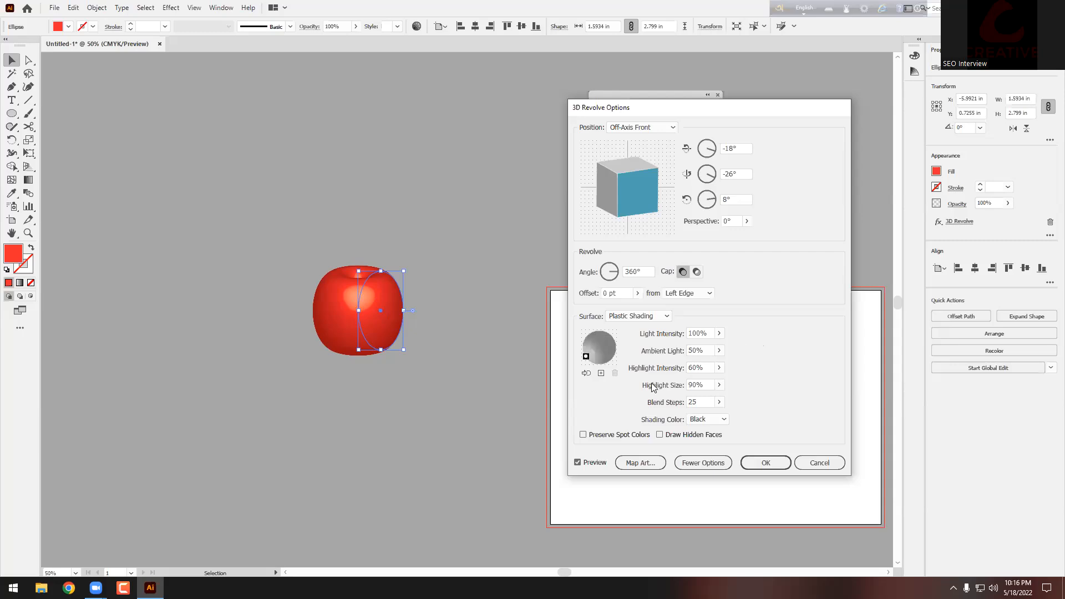
pyautogui.click(660, 436)
pyautogui.moveTo(586, 357)
pyautogui.mouseDown()
pyautogui.moveTo(599, 348)
pyautogui.moveTo(599, 368)
pyautogui.moveTo(605, 362)
pyautogui.mouseUp()
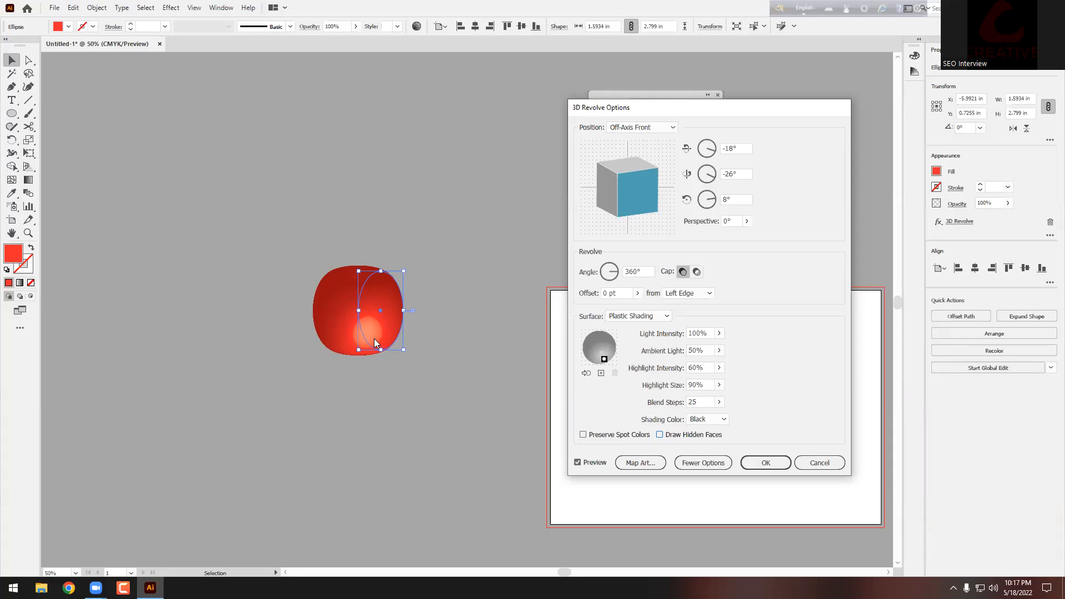
pyautogui.click(779, 464)
# Step: Delete the loose apple beside the artboard
pyautogui.scroll(-3, 659, 406)
pyautogui.click(421, 254)
pyautogui.moveTo(448, 228); pyautogui.dragTo(299, 338)
pyautogui.press('Delete')
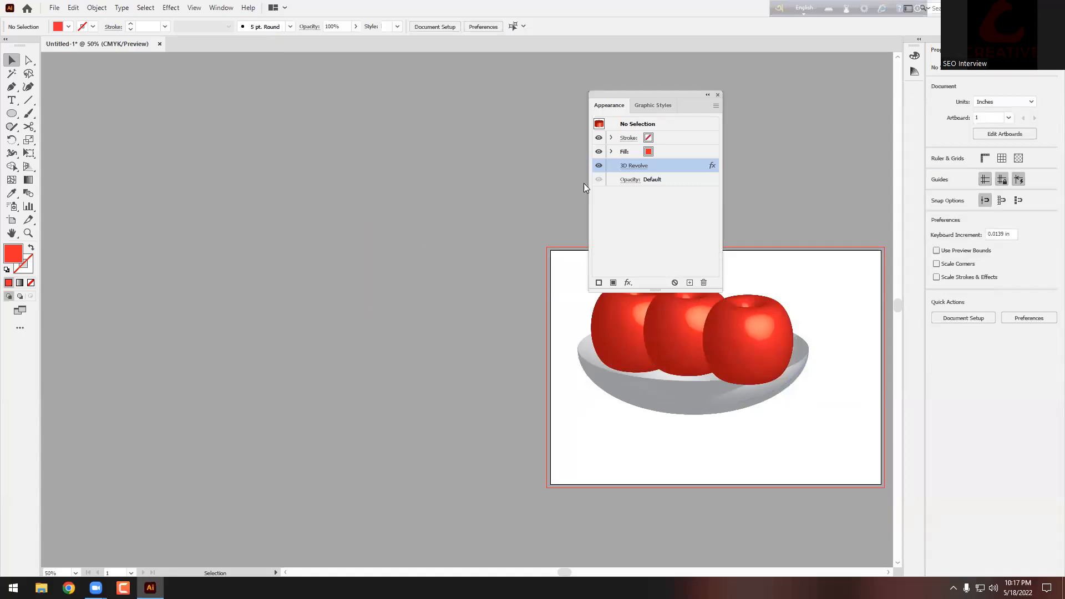
# Step: Close the Appearance panel and delete the whole bowl of apples
pyautogui.click(717, 96)
pyautogui.moveTo(609, 205); pyautogui.dragTo(869, 469)
pyautogui.press('Delete')
# Step: Undo the deletion to bring back the bowl and apples, then deselect
pyautogui.scroll(-2, 474, 320)
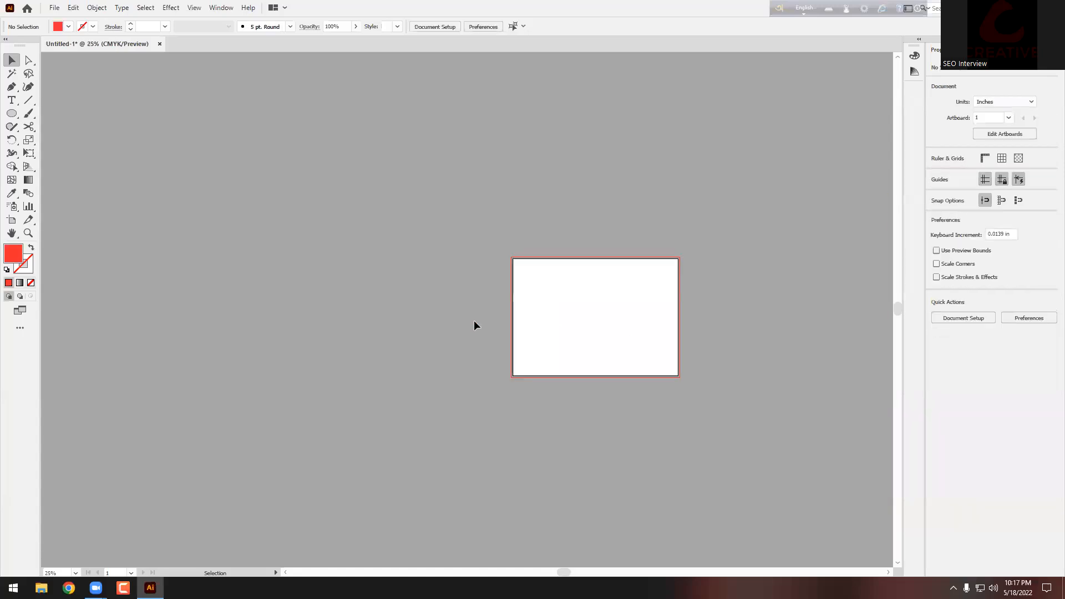
pyautogui.scroll(3, 728, 321)
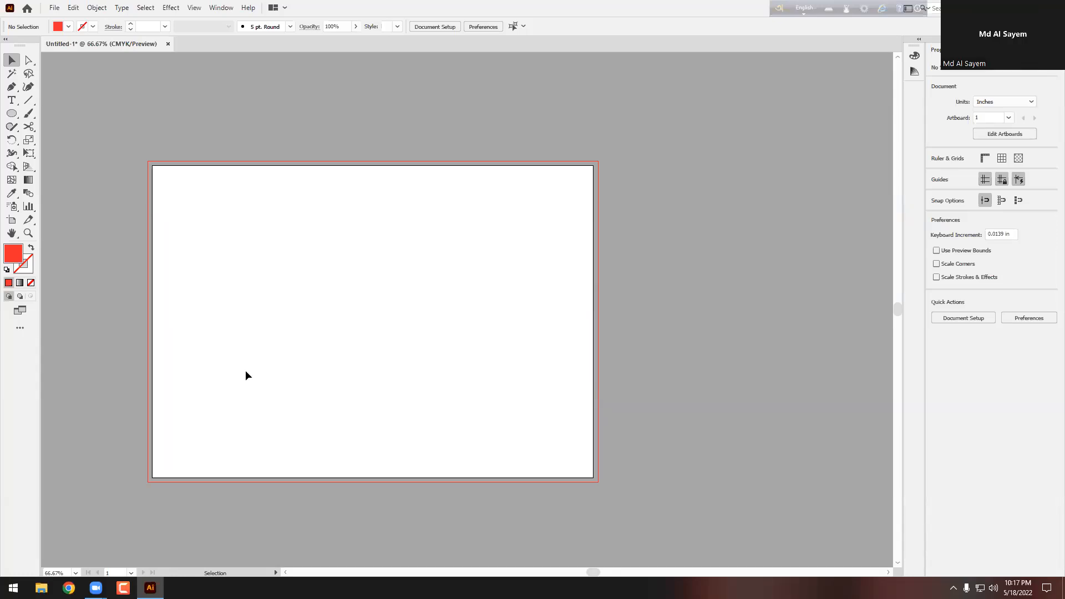
pyautogui.scroll(-1, 489, 411)
pyautogui.scroll(1, 402, 395)
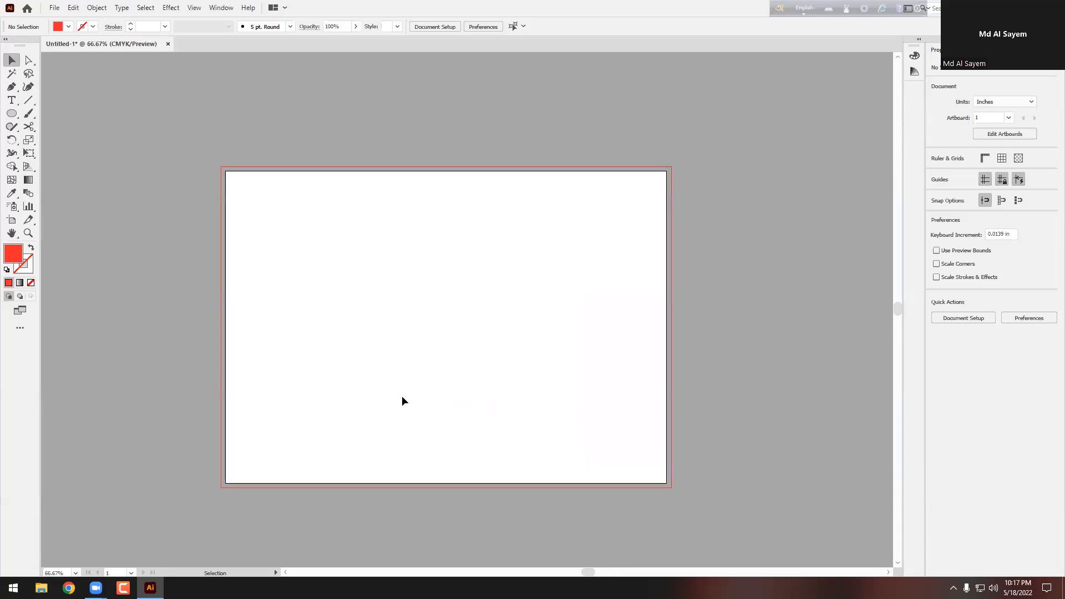
pyautogui.scroll(-1, 402, 395)
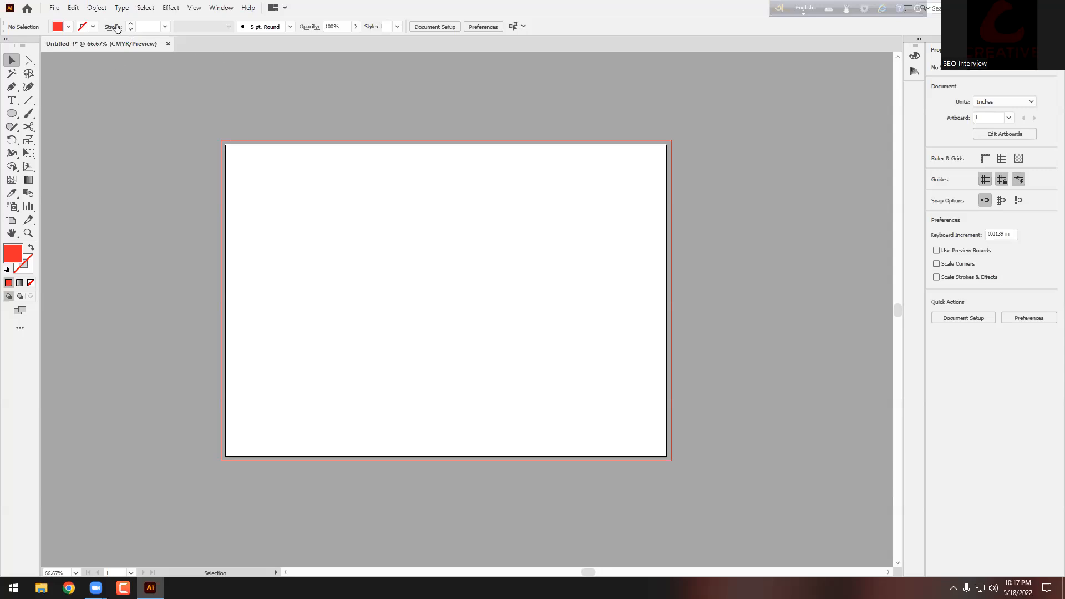
pyautogui.scroll(-1, 366, 218)
pyautogui.scroll(1, 386, 221)
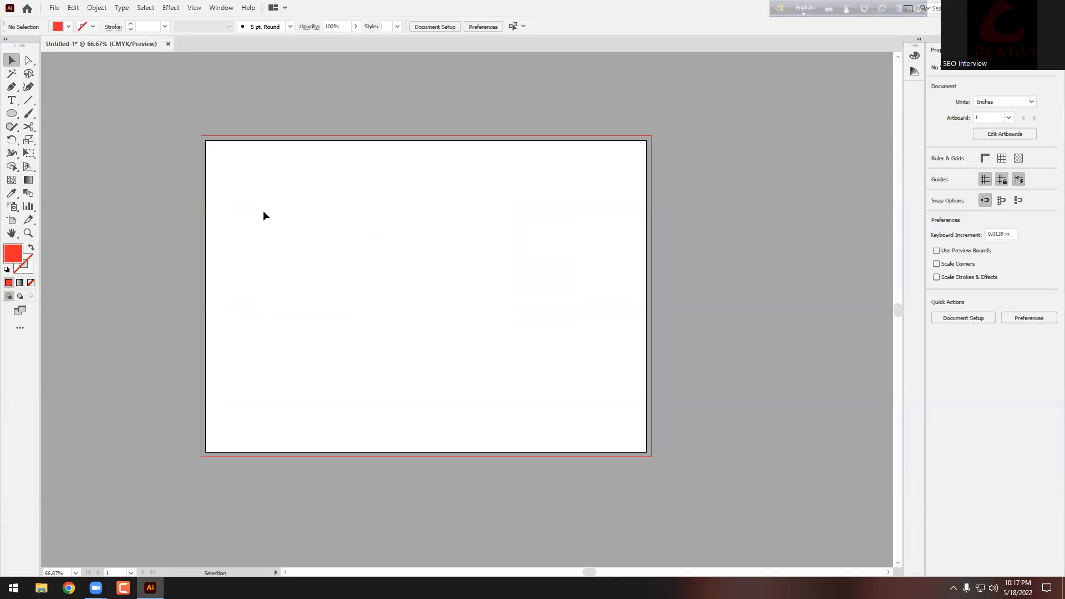
pyautogui.hotkey('ctrl', 'z')
pyautogui.click(662, 256)
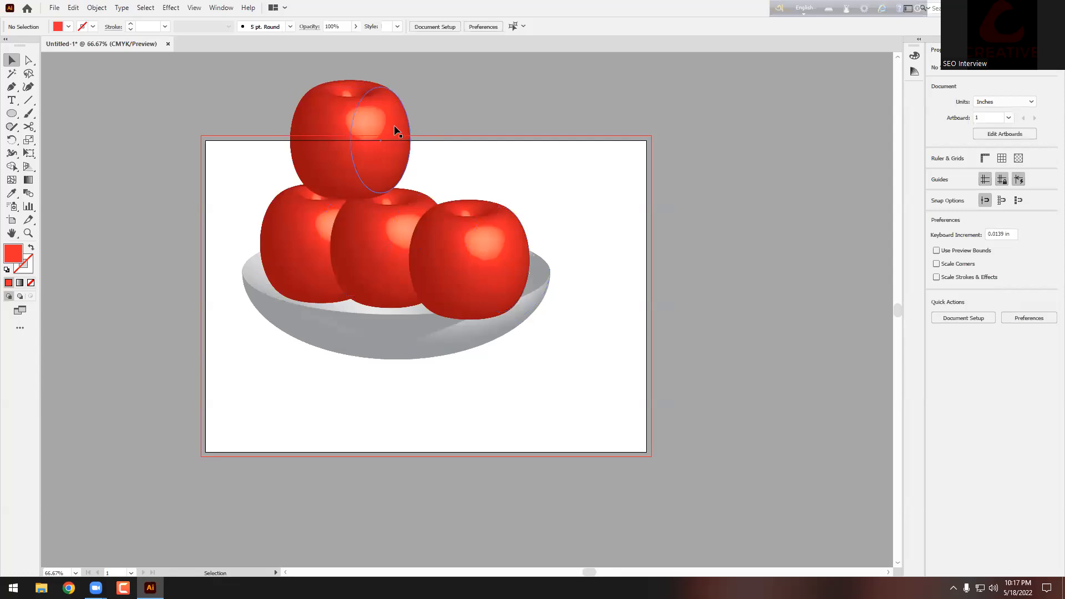
# Step: Expand the top apple's 3D appearance and move it above the artboard
pyautogui.click(397, 131)
pyautogui.scroll(5, 442, 209)
pyautogui.click(97, 7)
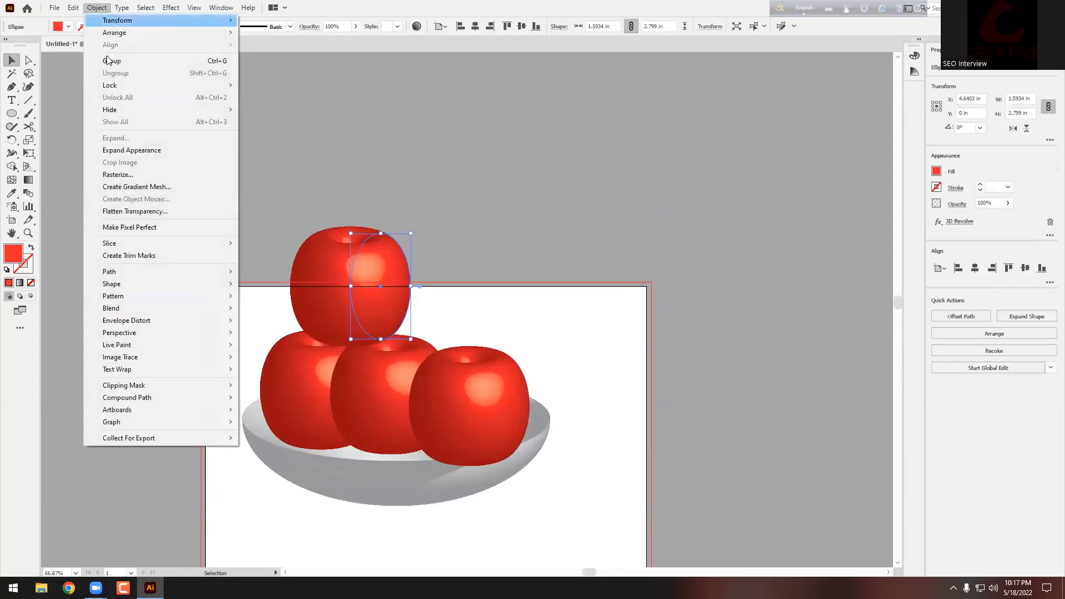
pyautogui.click(152, 150)
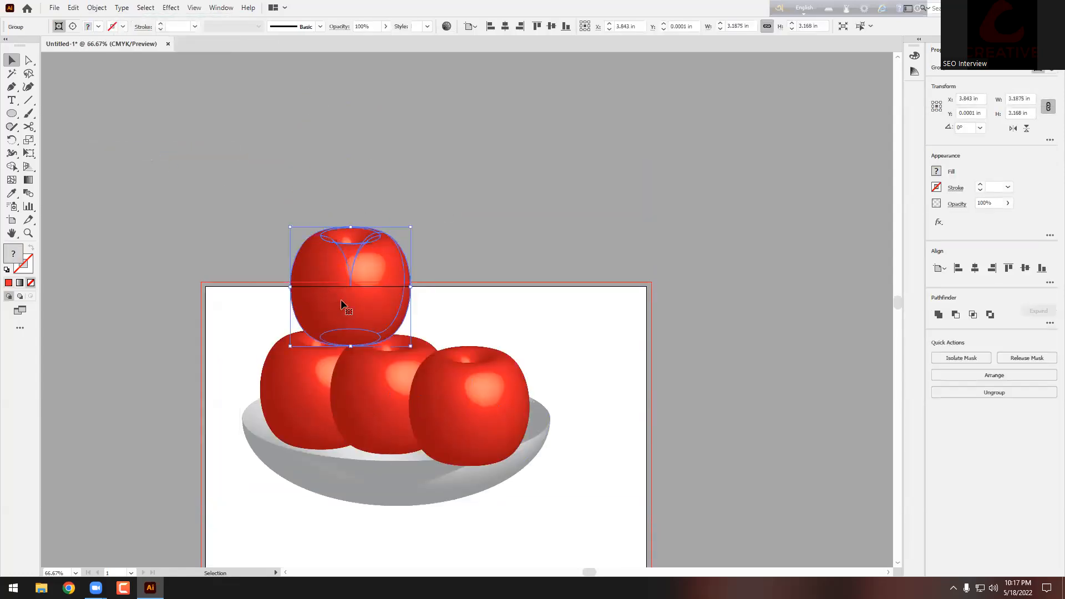
pyautogui.moveTo(341, 304); pyautogui.dragTo(272, 158)
pyautogui.click(423, 166)
pyautogui.scroll(2, 357, 186)
pyautogui.click(286, 200)
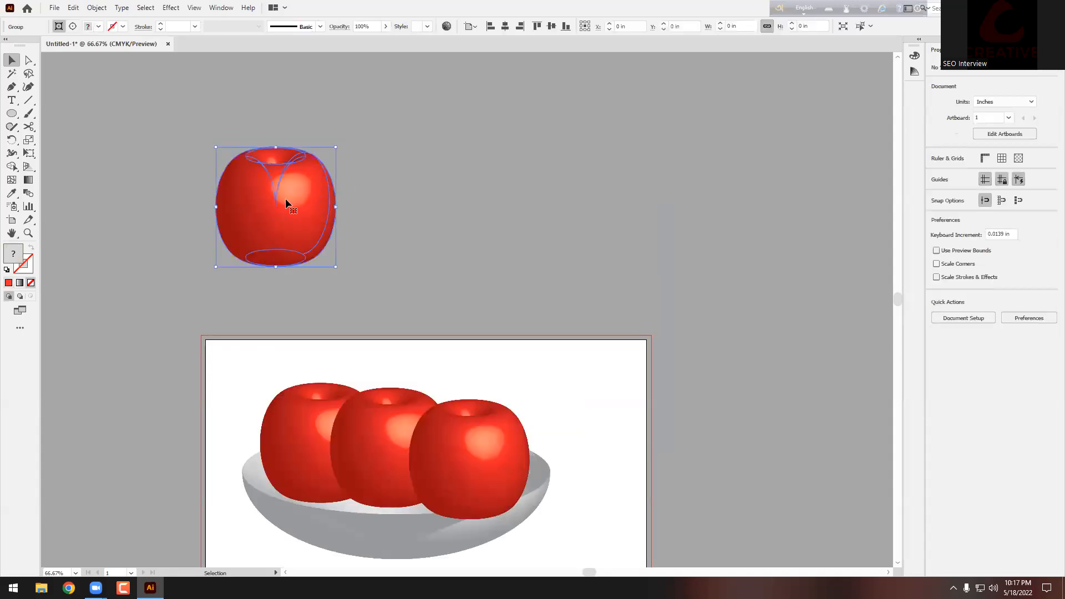
pyautogui.click(209, 193)
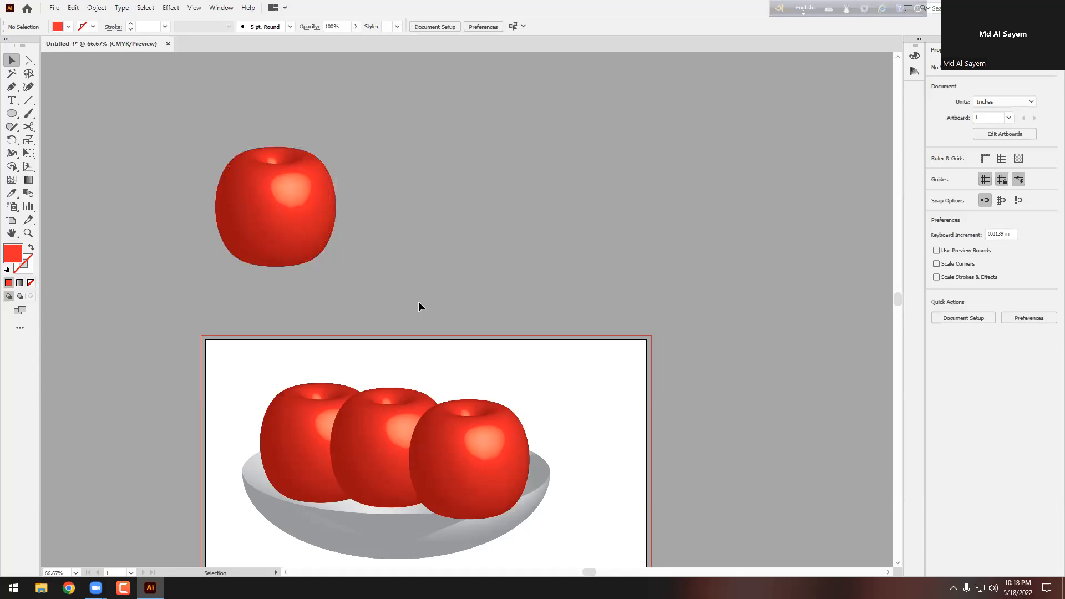
# Step: Preview a Drop Shadow on the expanded apple, then cancel it
pyautogui.click(264, 201)
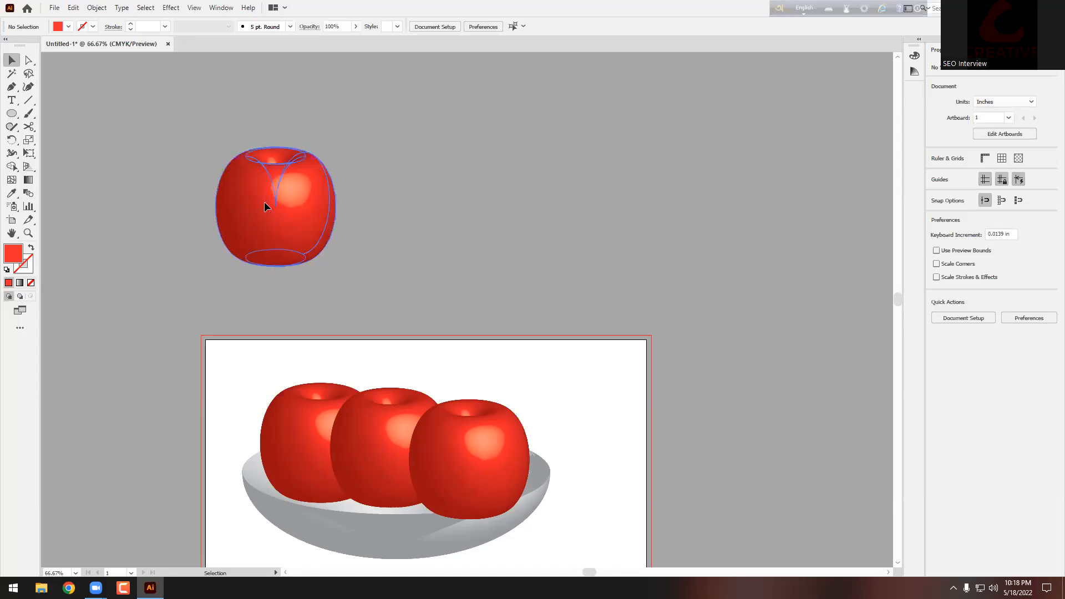
pyautogui.click(170, 7)
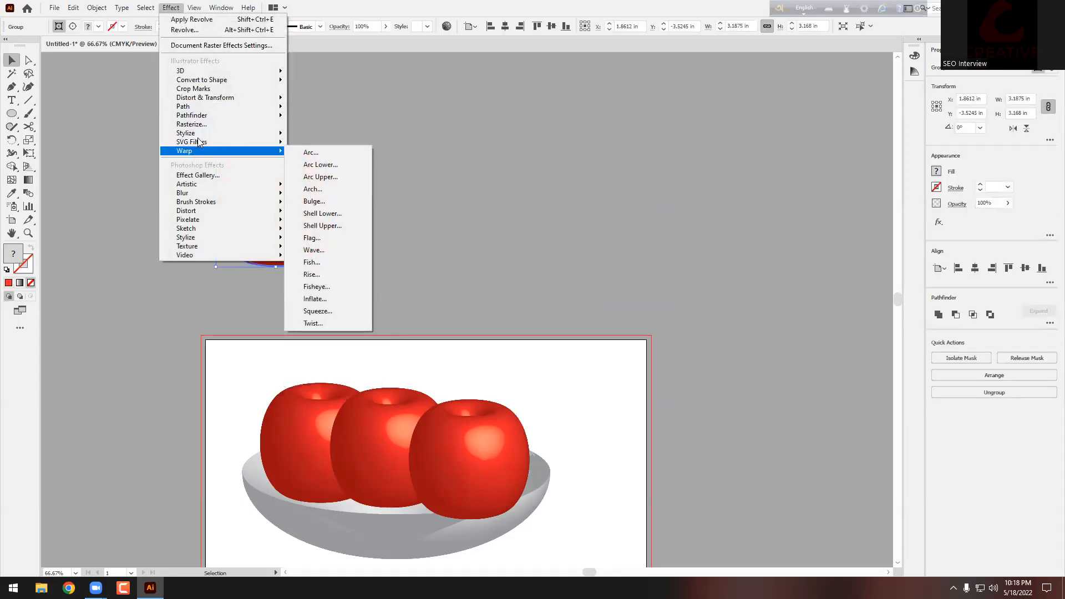
pyautogui.moveTo(198, 133)
pyautogui.click(331, 134)
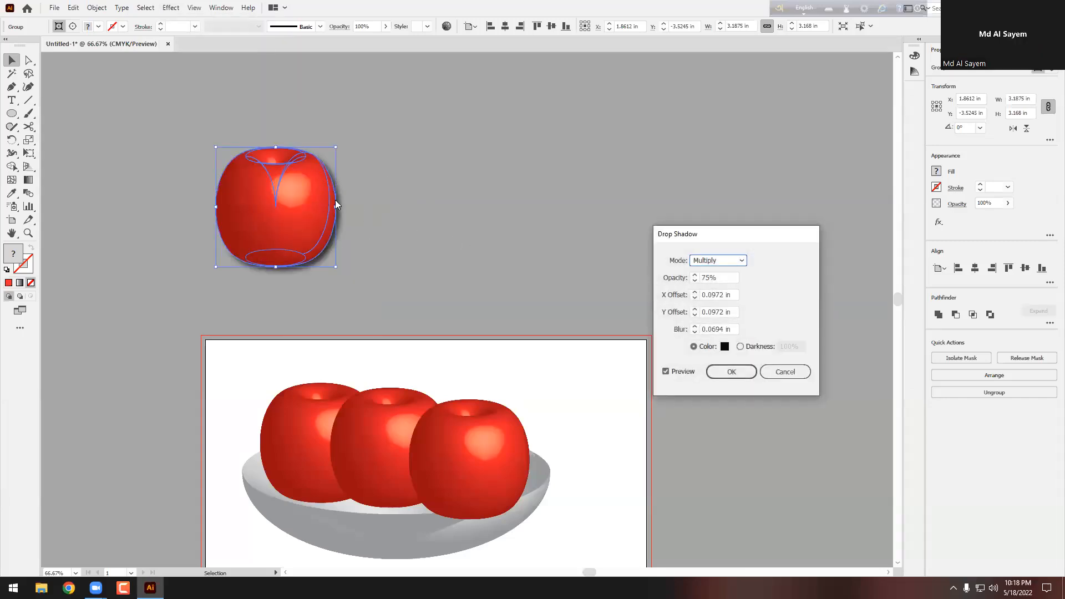
pyautogui.click(785, 372)
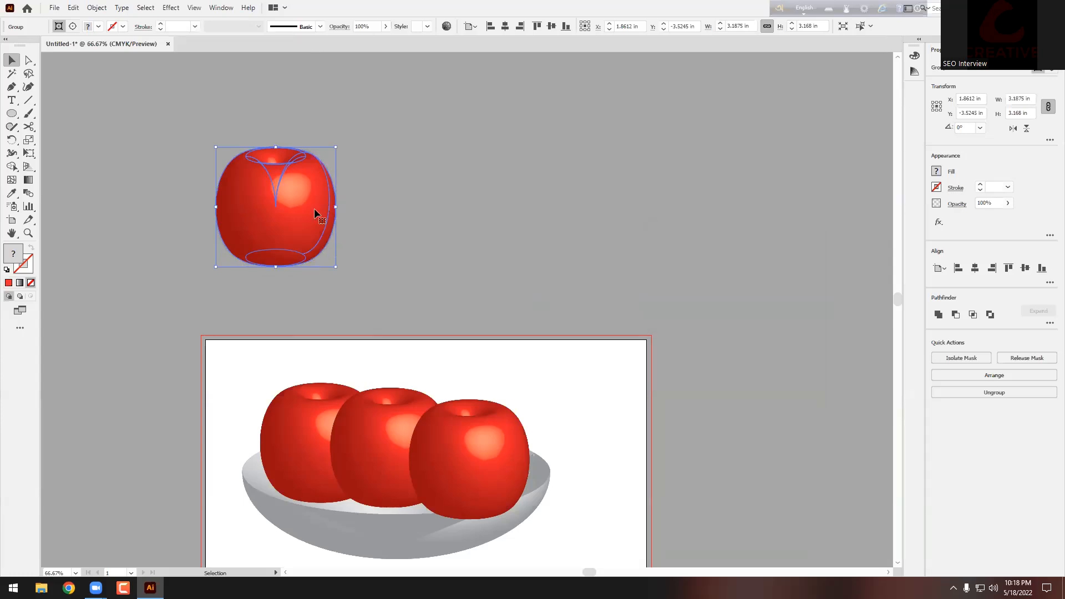
pyautogui.click(414, 218)
pyautogui.scroll(2, 207, 251)
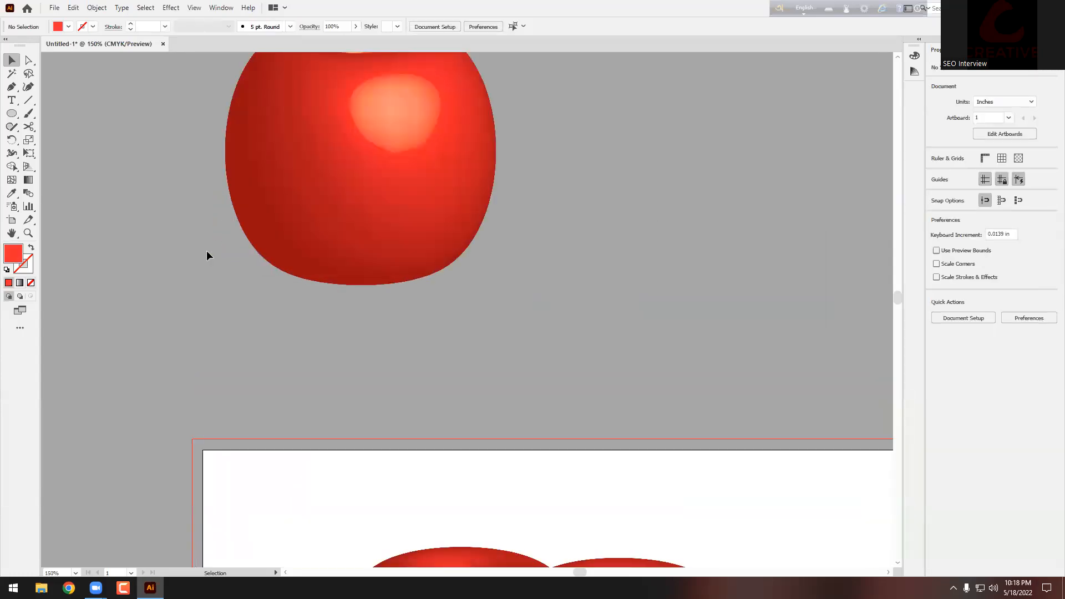
# Step: Draw a thin flat ellipse below the apple and give it a reversed radial gradient
pyautogui.moveTo(12, 113); pyautogui.dragTo(58, 141)
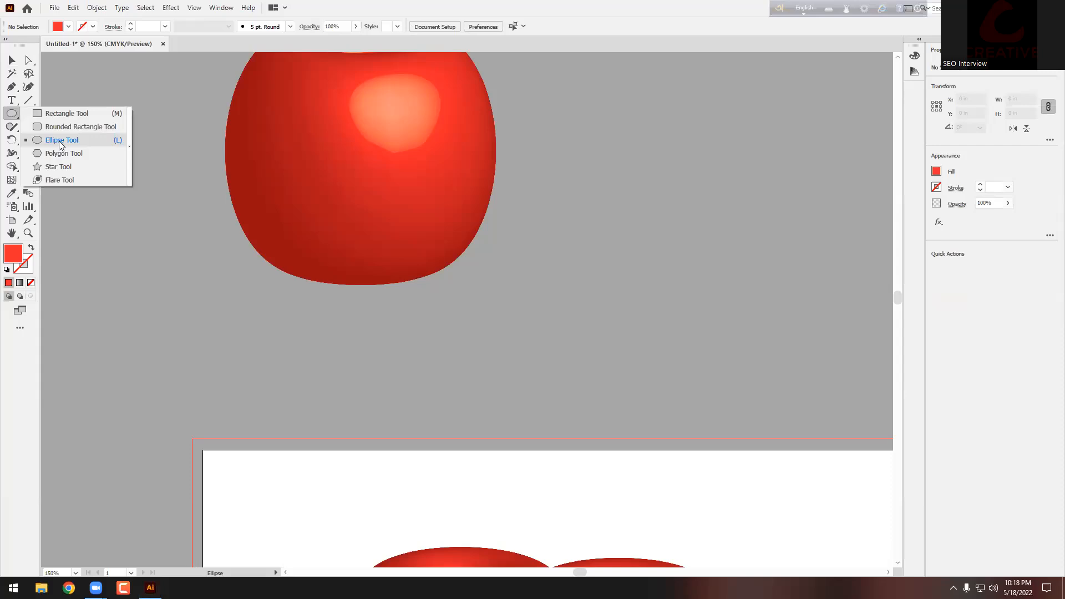
pyautogui.moveTo(311, 316); pyautogui.dragTo(492, 331)
pyautogui.click(24, 284)
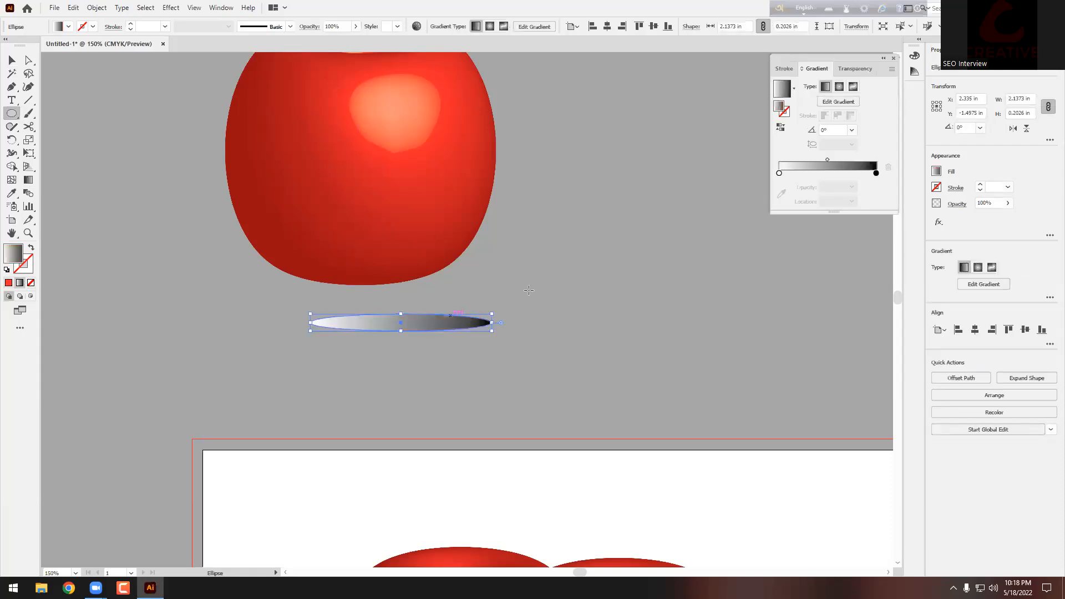
pyautogui.click(839, 86)
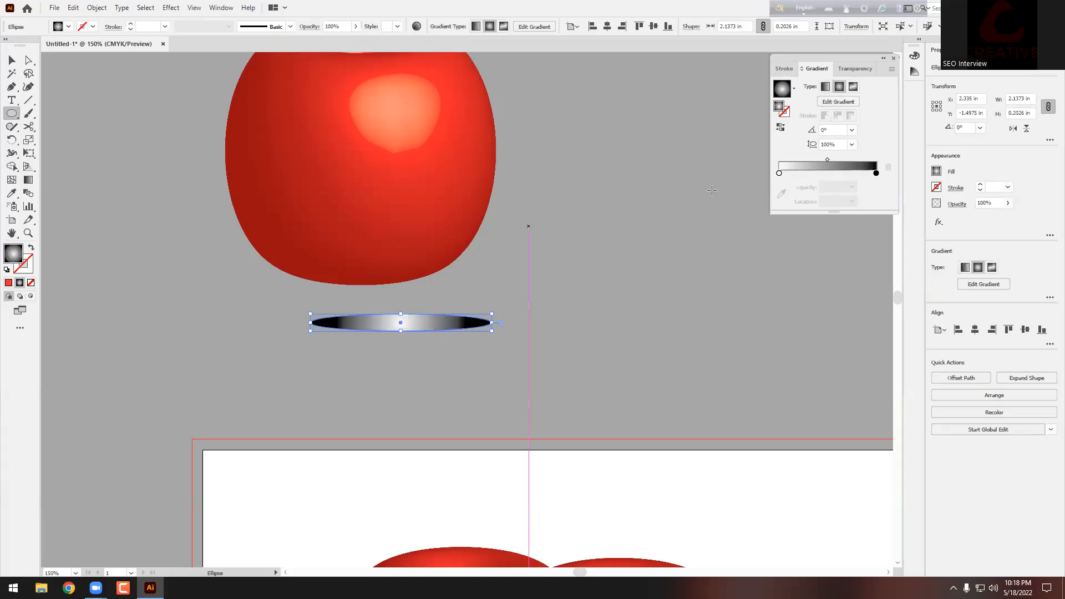
pyautogui.click(781, 127)
pyautogui.hotkey('ctrl', '=')
pyautogui.hotkey('ctrl', '=')
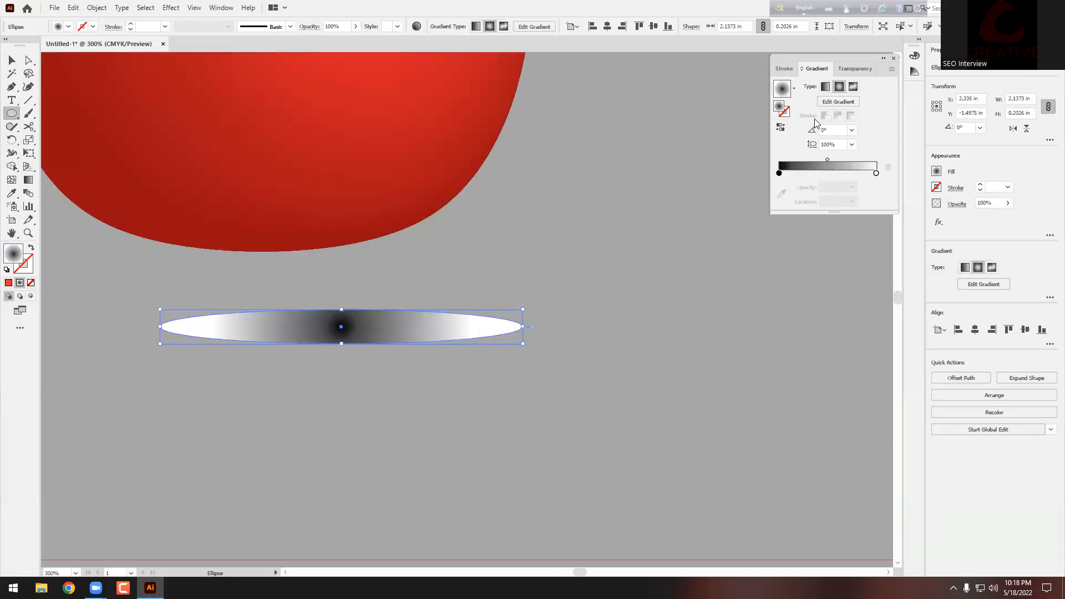
# Step: Set the outer gradient stop to 0% opacity and the centre stop to 50%
pyautogui.click(833, 102)
pyautogui.click(876, 160)
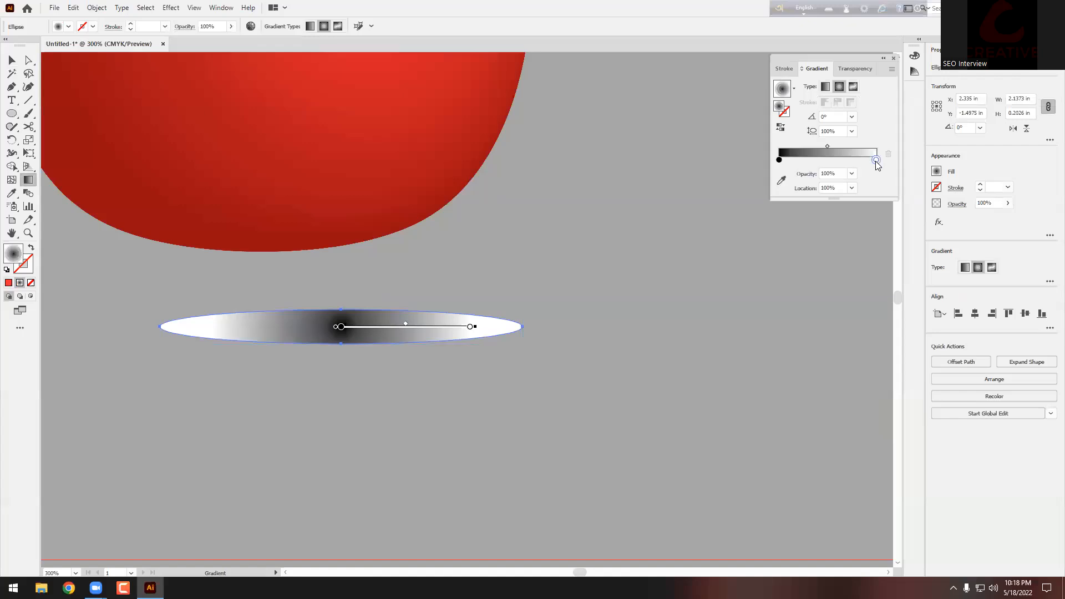
pyautogui.click(853, 175)
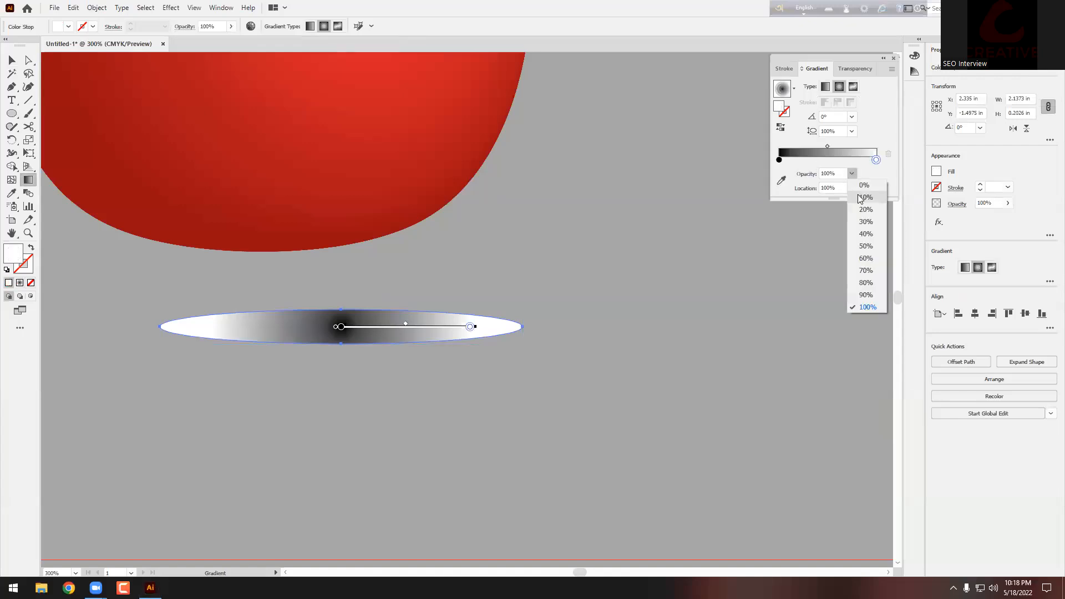
pyautogui.click(840, 193)
pyautogui.click(852, 174)
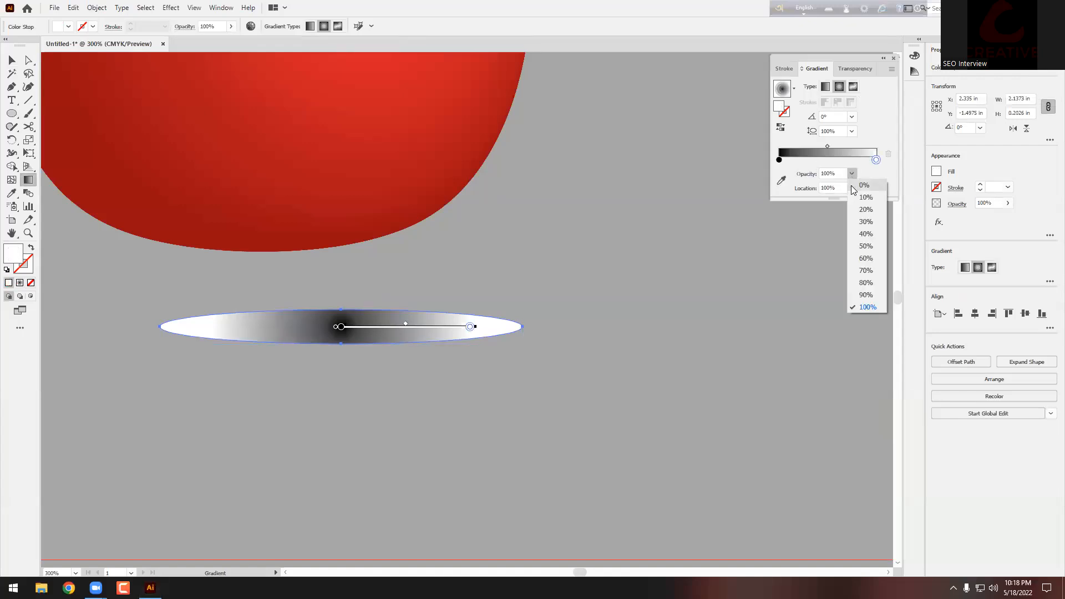
pyautogui.click(861, 184)
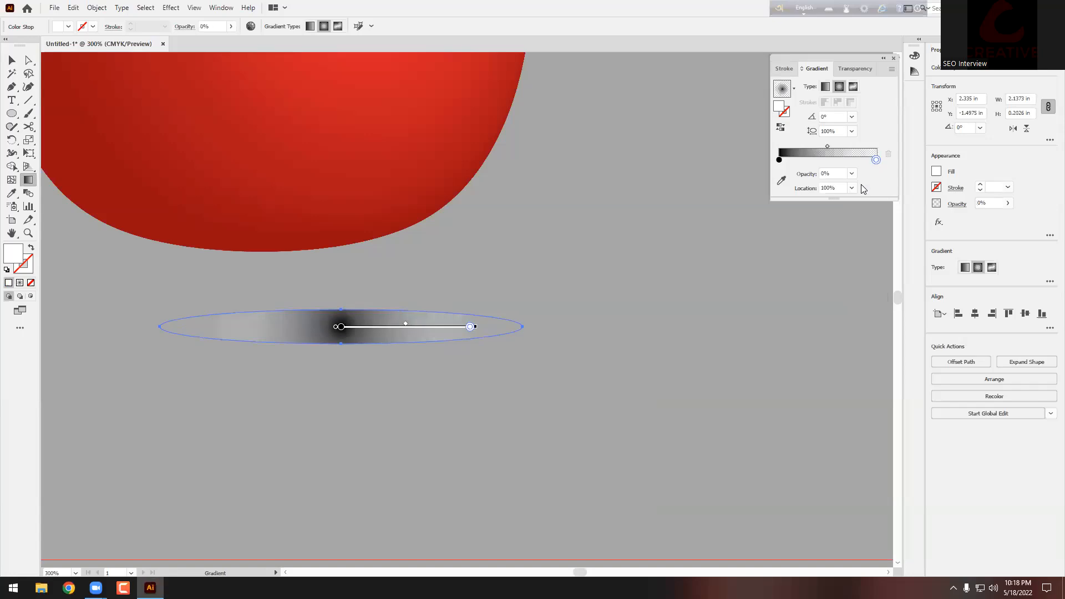
pyautogui.click(780, 160)
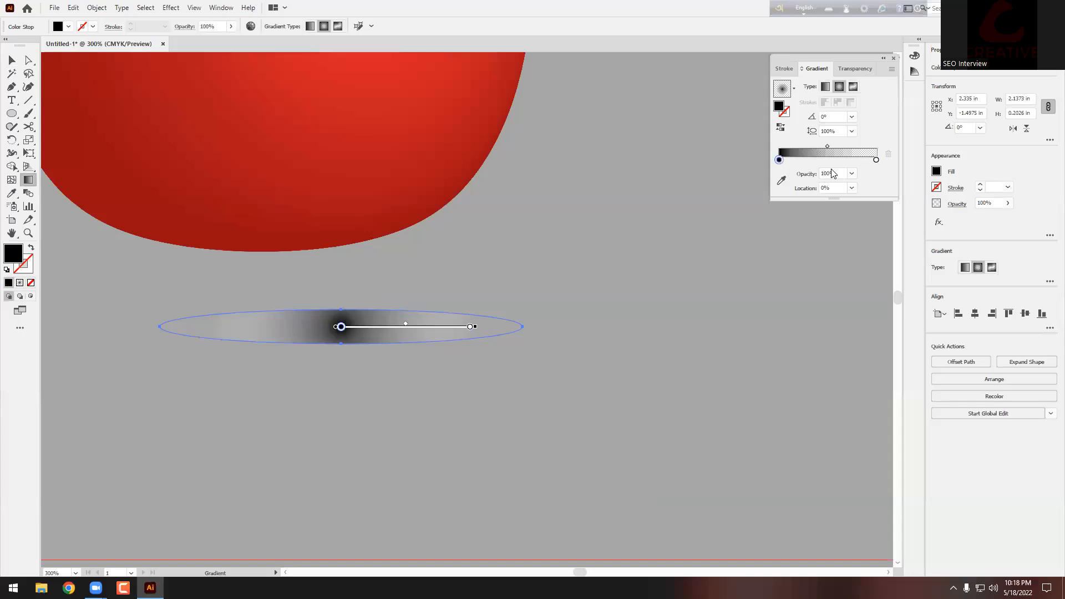
pyautogui.click(851, 174)
pyautogui.click(870, 243)
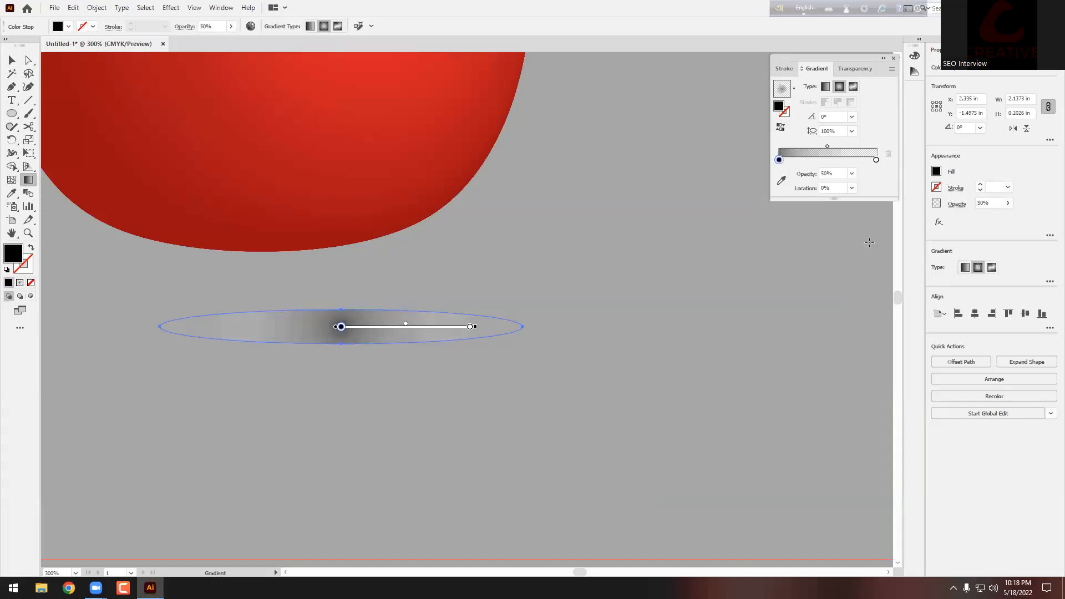
# Step: Squash the radial gradient vertically into a flat ellipse with the Gradient tool
pyautogui.moveTo(476, 327)
pyautogui.moveTo(343, 199); pyautogui.dragTo(348, 236)
pyautogui.moveTo(348, 200)
pyautogui.mouseDown()
pyautogui.moveTo(342, 315)
pyautogui.moveTo(340, 304)
pyautogui.mouseUp()
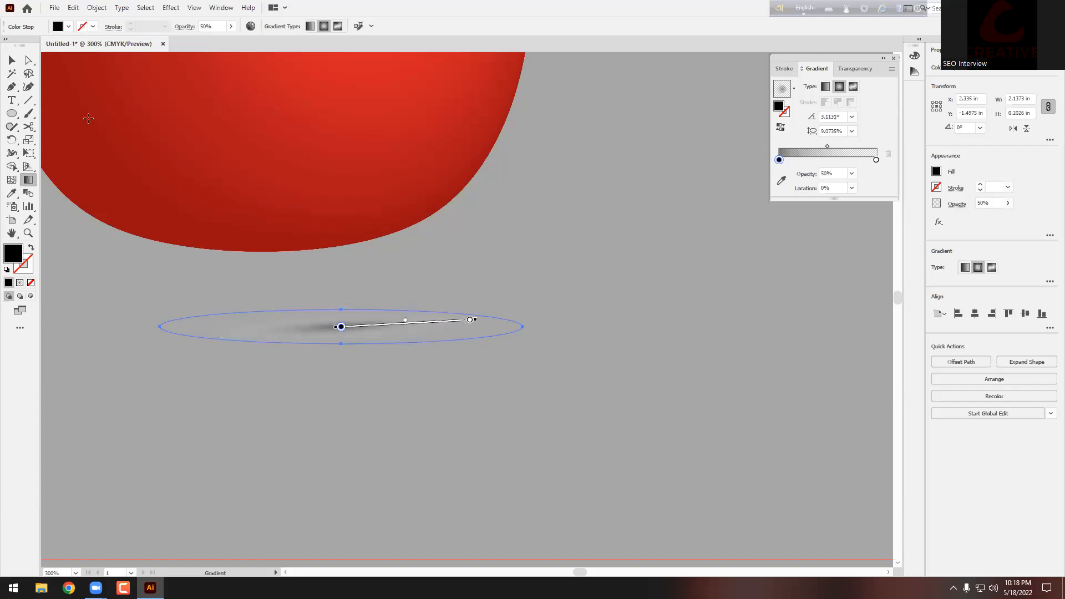
# Step: Move and widen the shadow ellipse so it sits under the apple
pyautogui.click(8, 61)
pyautogui.click(575, 326)
pyautogui.scroll(-2, 570, 334)
pyautogui.moveTo(497, 334); pyautogui.dragTo(636, 327)
pyautogui.moveTo(486, 312); pyautogui.dragTo(492, 292)
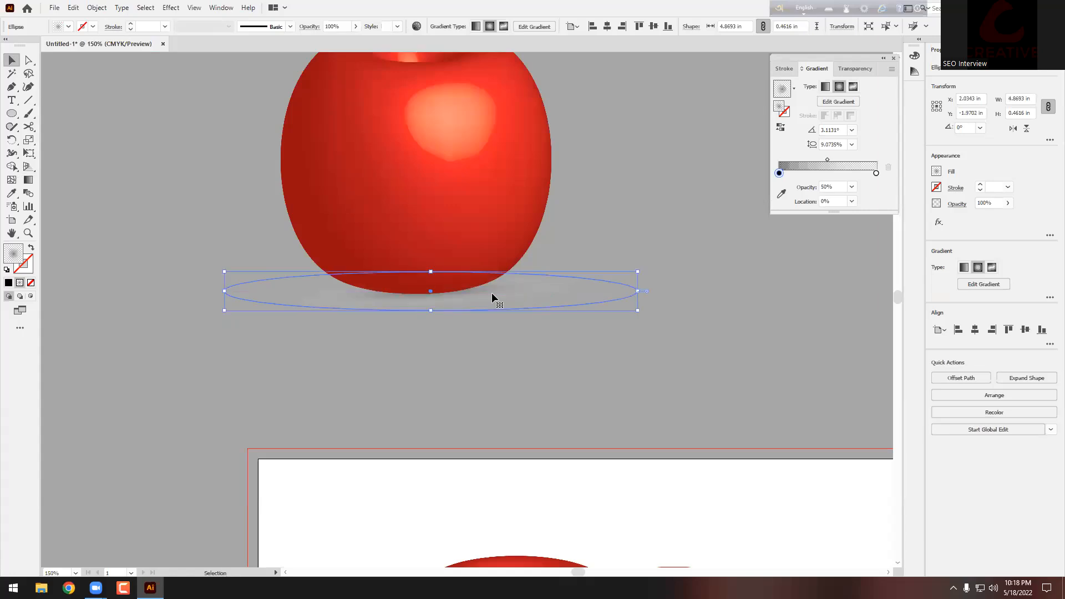
pyautogui.click(481, 375)
# Step: Nudge the shadow ellipse into place under the apple's base
pyautogui.scroll(2, 480, 374)
pyautogui.moveTo(498, 345); pyautogui.dragTo(494, 348)
pyautogui.scroll(1, 473, 397)
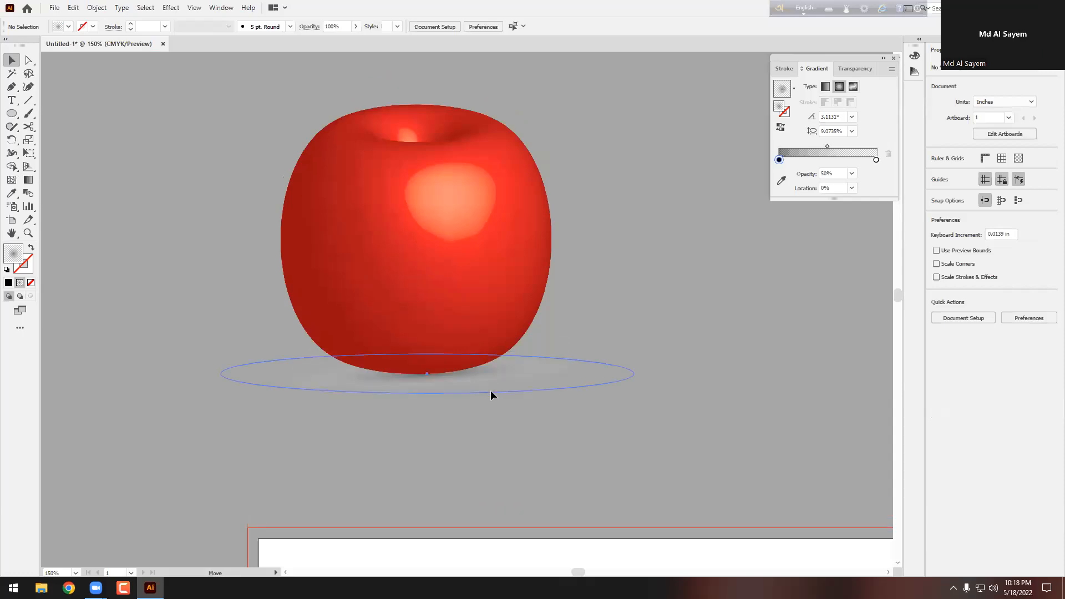
pyautogui.click(485, 423)
pyautogui.keyDown('alt'); pyautogui.scroll(-3, 459, 418); pyautogui.keyUp('alt')
pyautogui.keyDown('alt'); pyautogui.scroll(5, 460, 417); pyautogui.keyUp('alt')
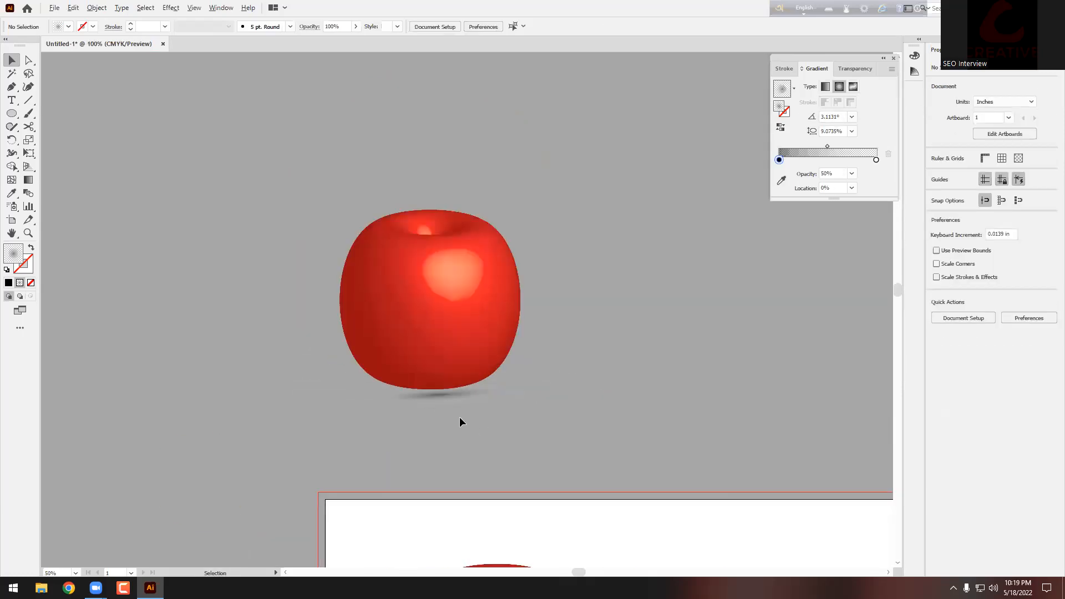
pyautogui.moveTo(444, 366)
pyautogui.mouseDown()
pyautogui.moveTo(430, 348)
pyautogui.moveTo(428, 367)
pyautogui.mouseUp()
pyautogui.click(427, 388)
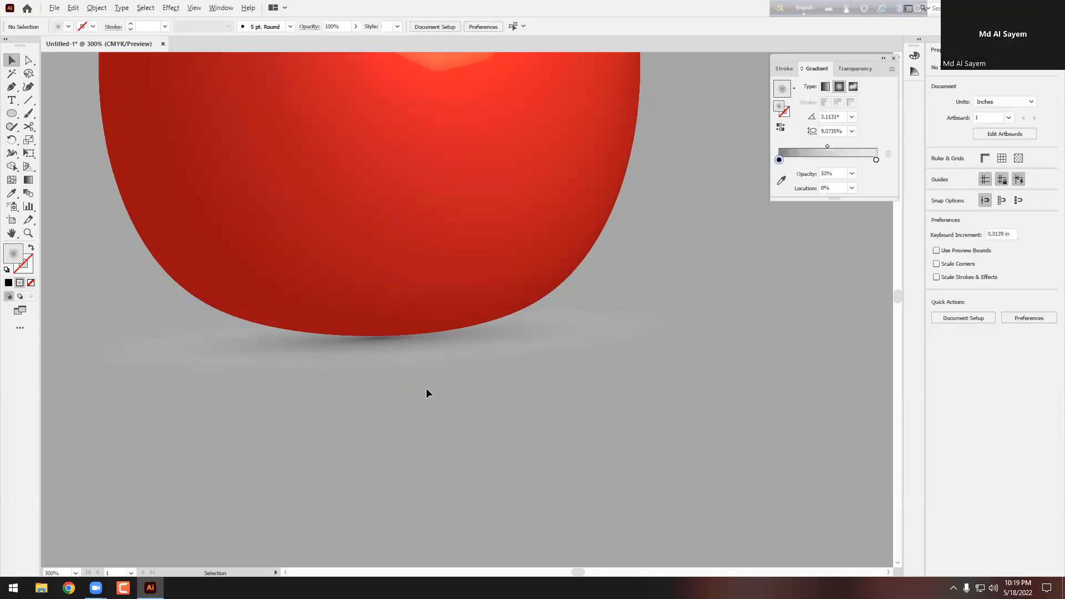
# Step: Delete the shadowed apple, then the remaining apple and the bowl
pyautogui.scroll(-3, 426, 388)
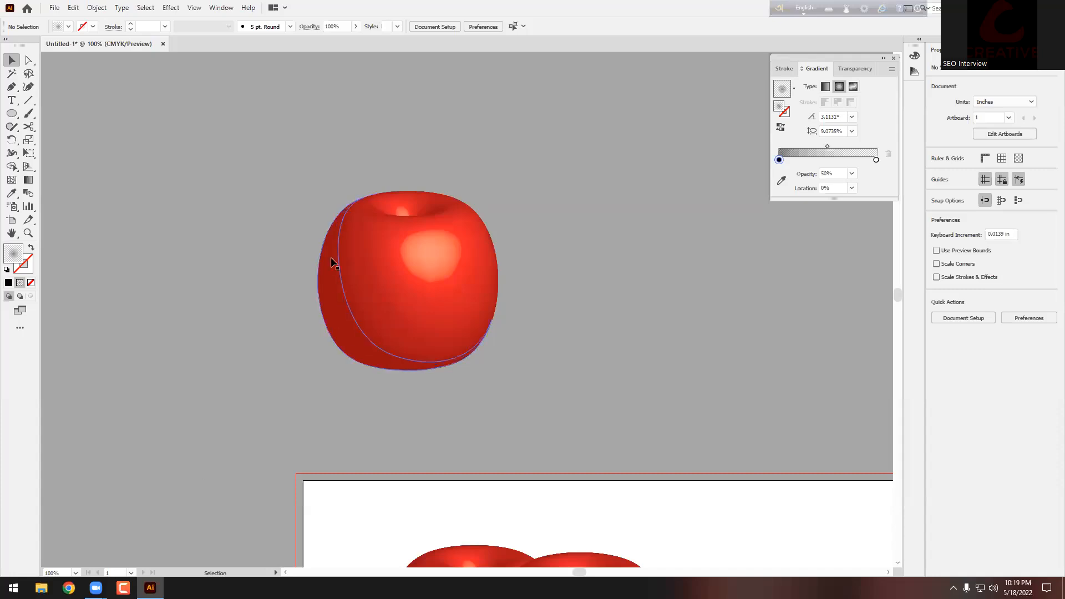
pyautogui.moveTo(559, 401); pyautogui.dragTo(558, 400)
pyautogui.press('Delete')
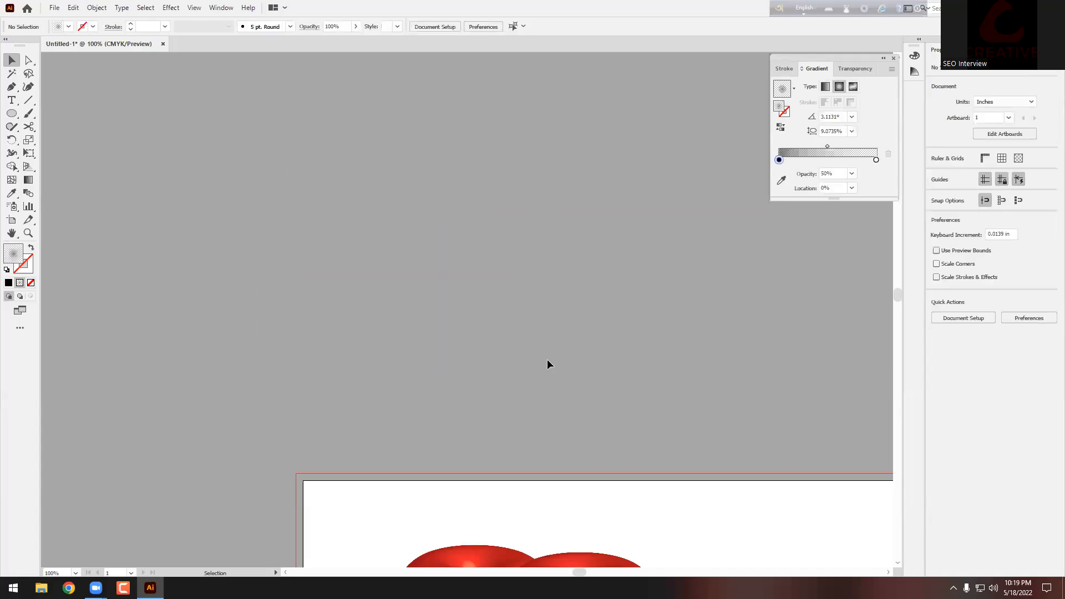
pyautogui.scroll(-3, 445, 399)
pyautogui.scroll(-5, 498, 399)
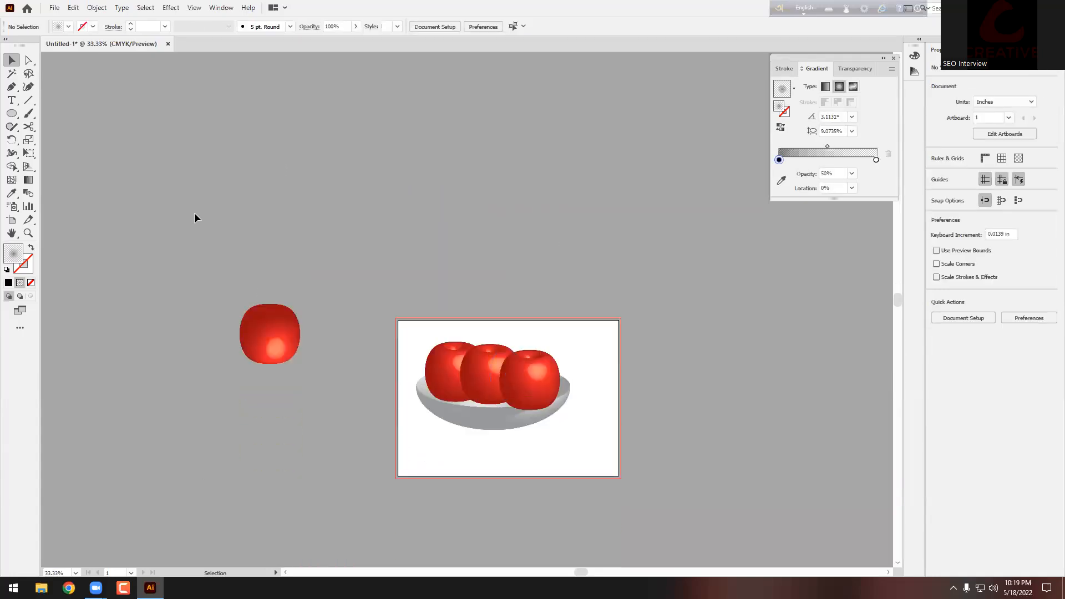
pyautogui.moveTo(194, 217); pyautogui.dragTo(652, 528)
pyautogui.press('Delete')
# Step: Search Google Images for 'wine glass' and open the Riedel glass preview
pyautogui.click(69, 587)
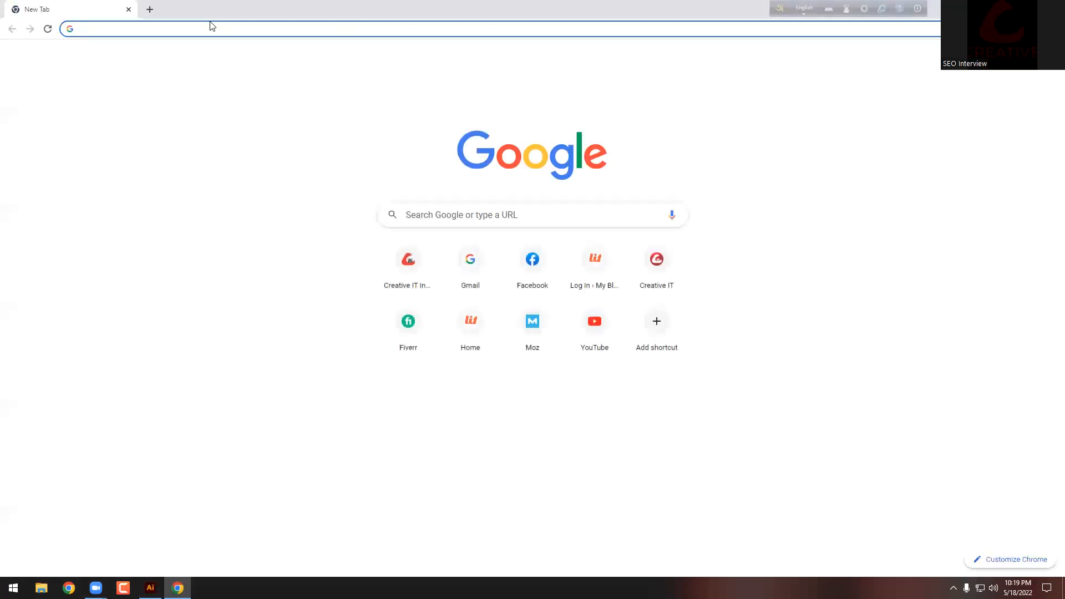
pyautogui.write('wine')
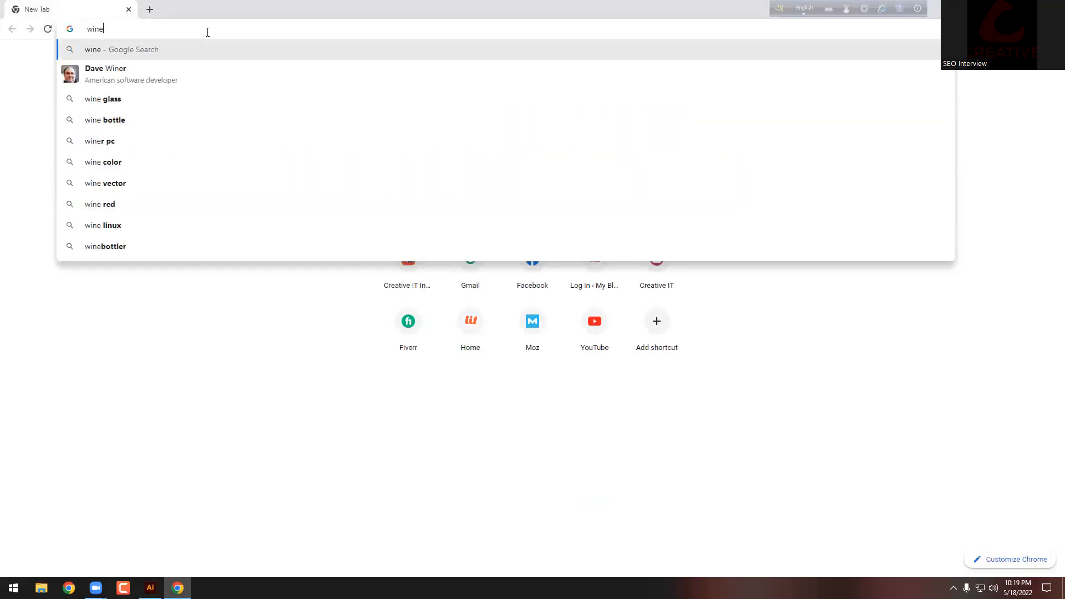
pyautogui.write(' glass')
pyautogui.press('Return')
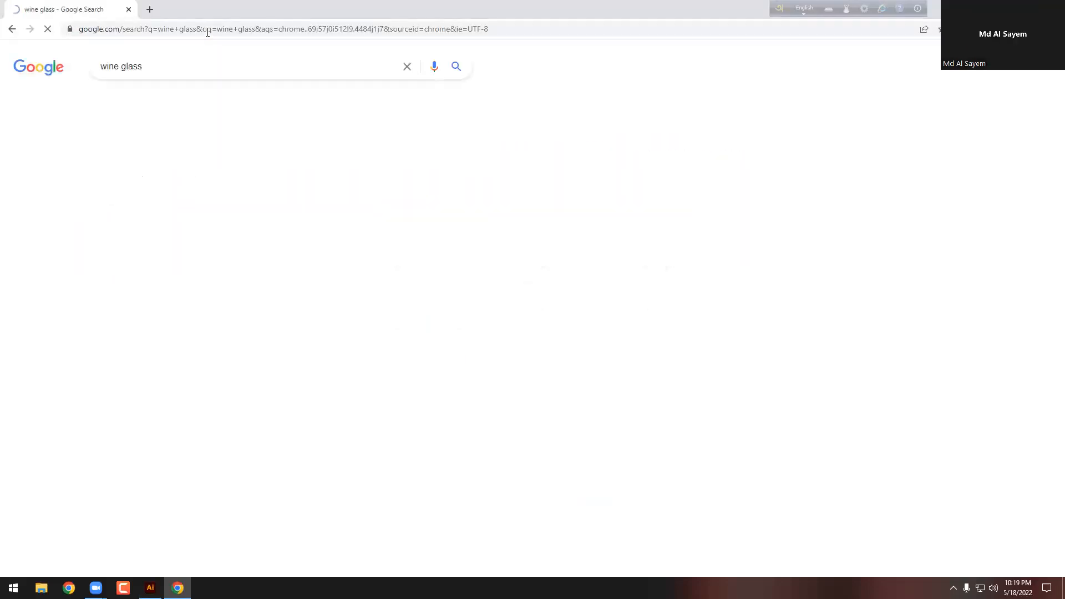
pyautogui.click(153, 102)
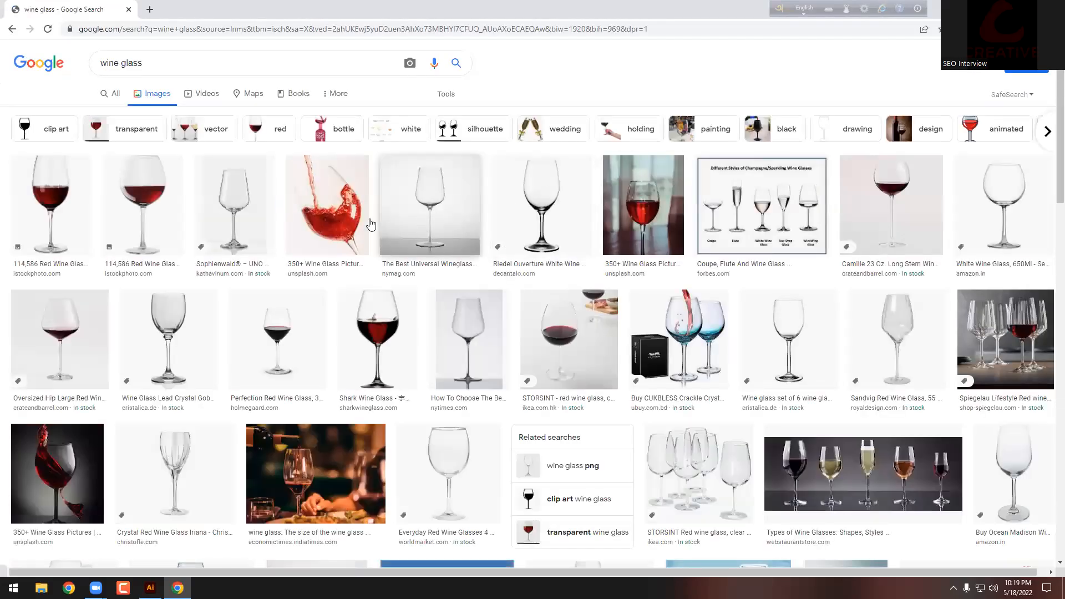
pyautogui.click(539, 198)
# Step: Copy the Riedel wine glass image, abandoning a started Save image dialog
pyautogui.rightClick(778, 182)
pyautogui.click(830, 302)
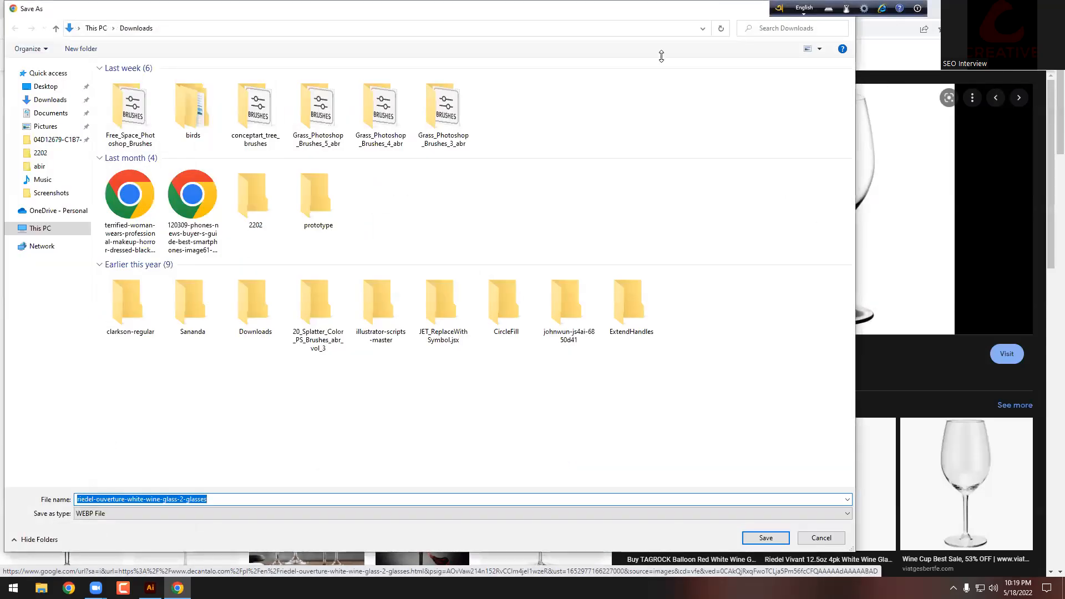
pyautogui.moveTo(661, 56); pyautogui.dragTo(661, 61)
pyautogui.click(794, 60)
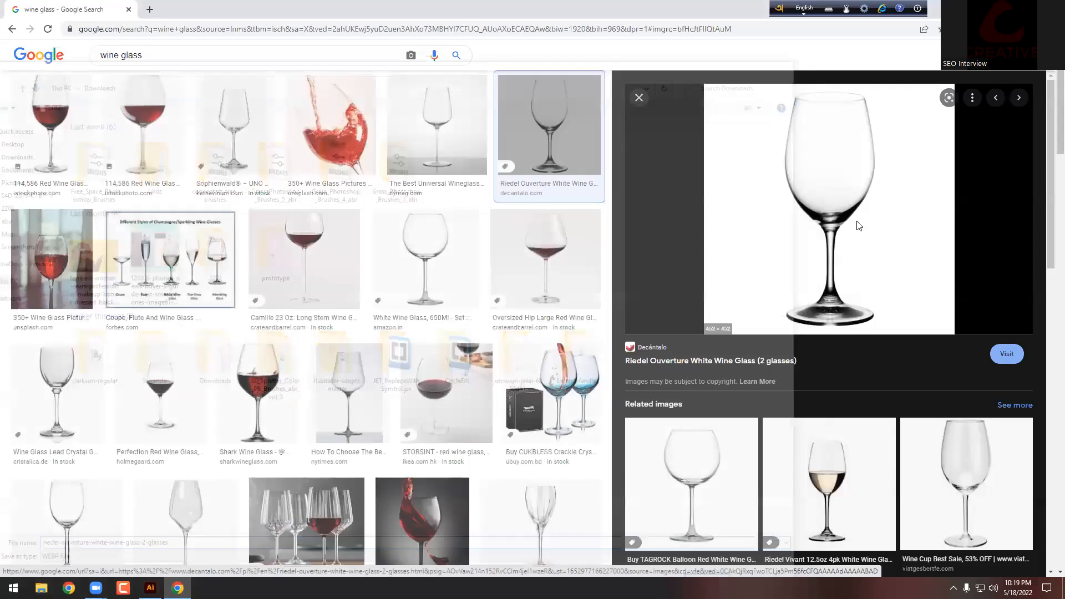
pyautogui.rightClick(810, 128)
pyautogui.click(852, 259)
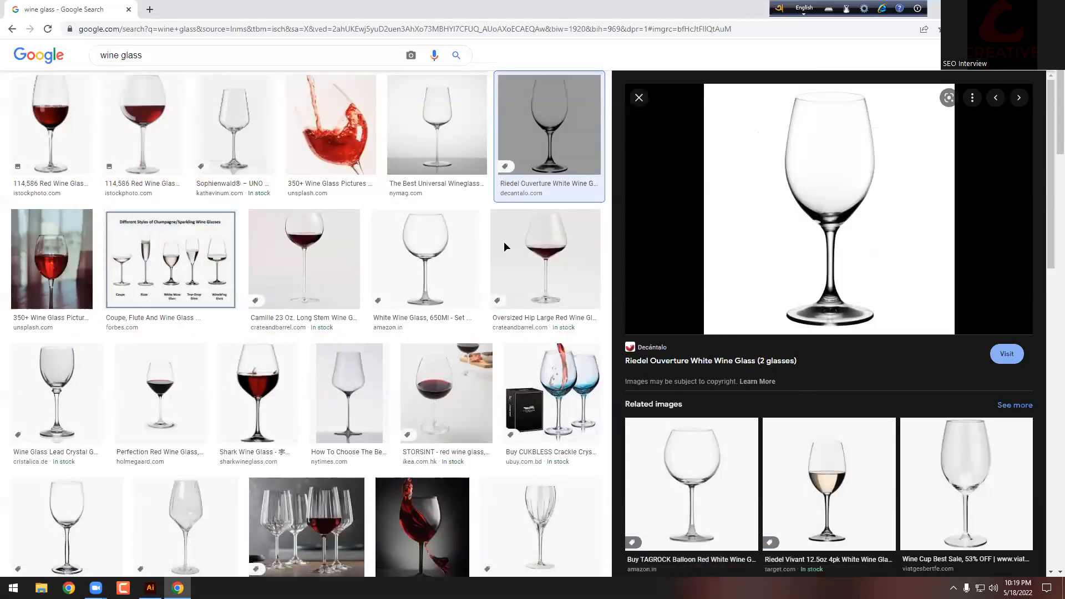
pyautogui.hotkey('alt', 'Tab')
# Step: Paste the wine glass photo and centre it horizontally and vertically on the artboard
pyautogui.hotkey('ctrl', 'v')
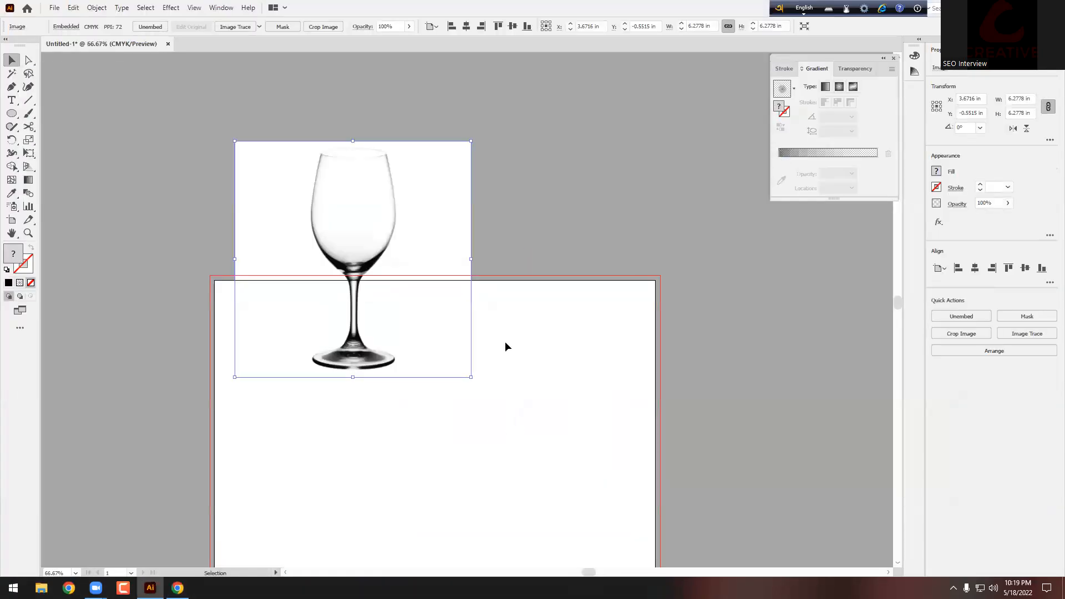
pyautogui.scroll(-3, 380, 146)
pyautogui.click(466, 26)
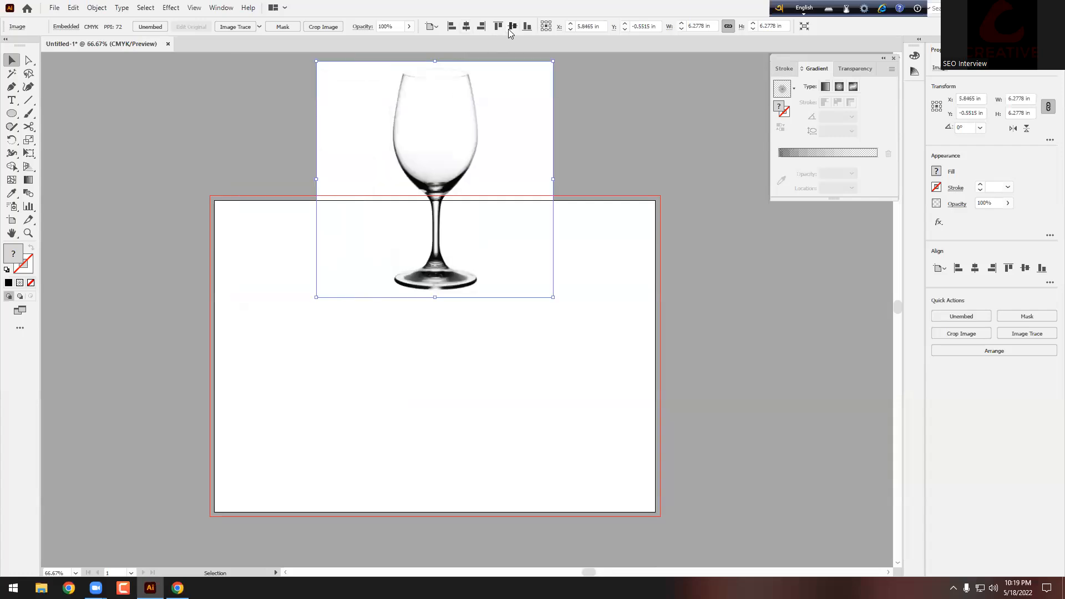
pyautogui.click(513, 26)
pyautogui.click(640, 162)
pyautogui.scroll(-2, 646, 242)
# Step: Enlarge the photo around its centre and lock it with Ctrl+2
pyautogui.click(448, 278)
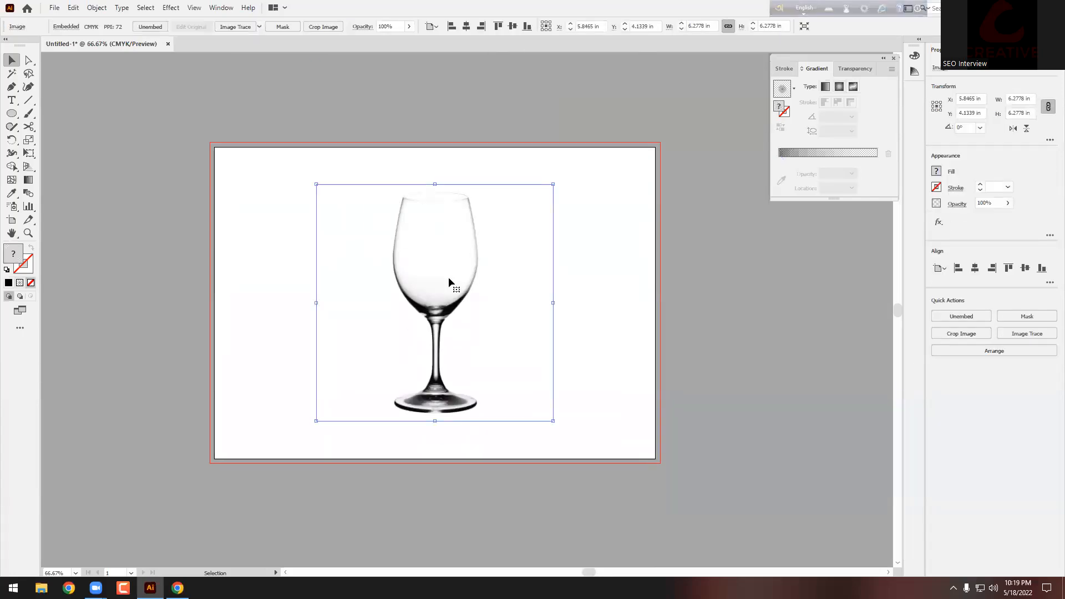
pyautogui.moveTo(435, 184); pyautogui.dragTo(435, 157)
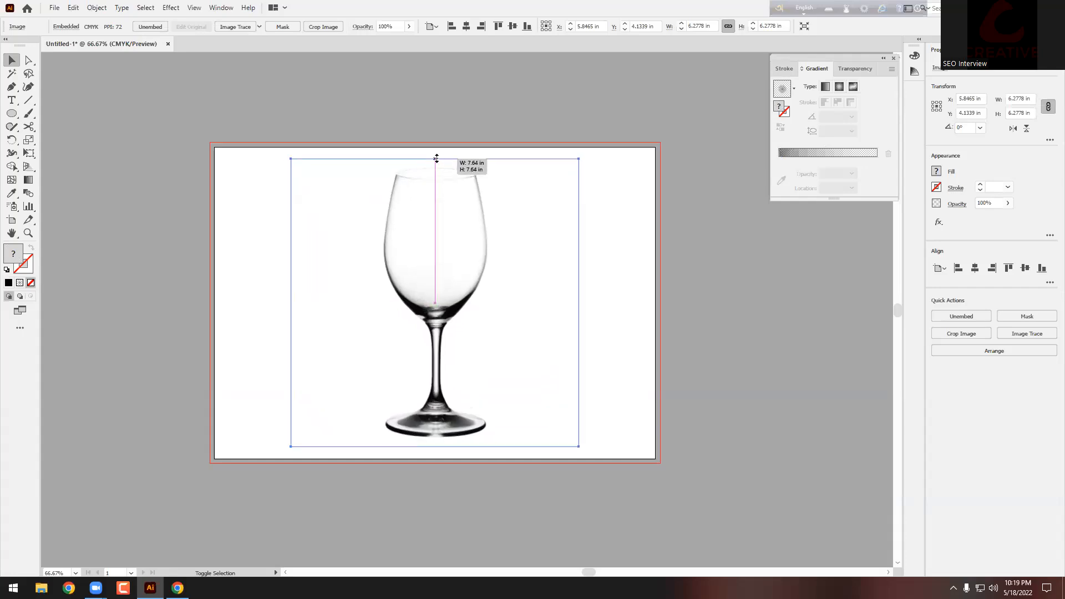
pyautogui.hotkey('ctrl', '2')
pyautogui.moveTo(556, 194); pyautogui.dragTo(432, 266)
pyautogui.scroll(3, 464, 162)
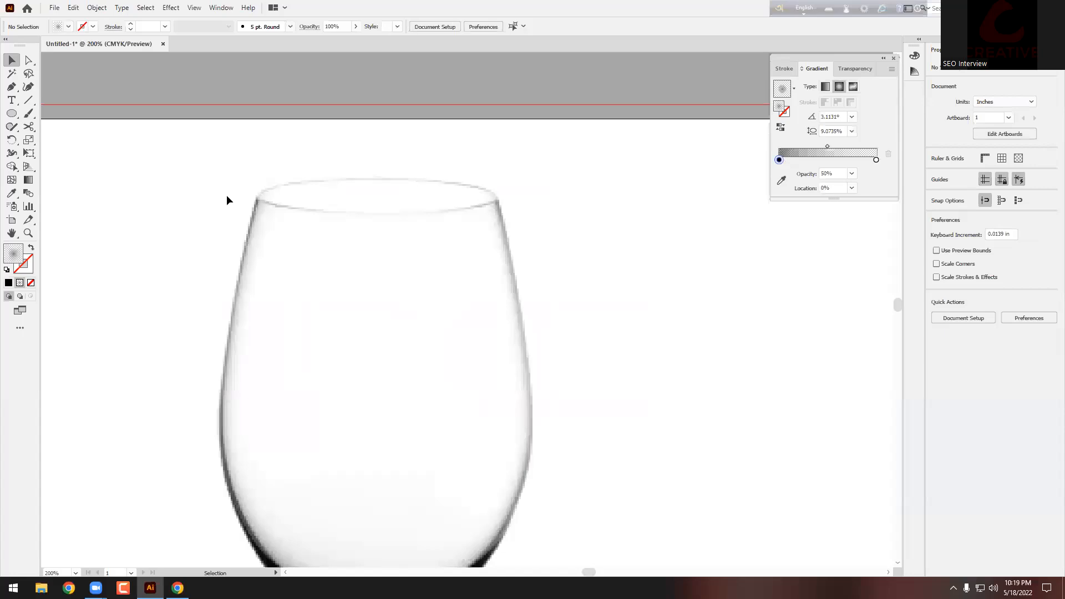
# Step: Select the Pen tool and turn on the rulers
pyautogui.click(12, 88)
pyautogui.scroll(2, 333, 142)
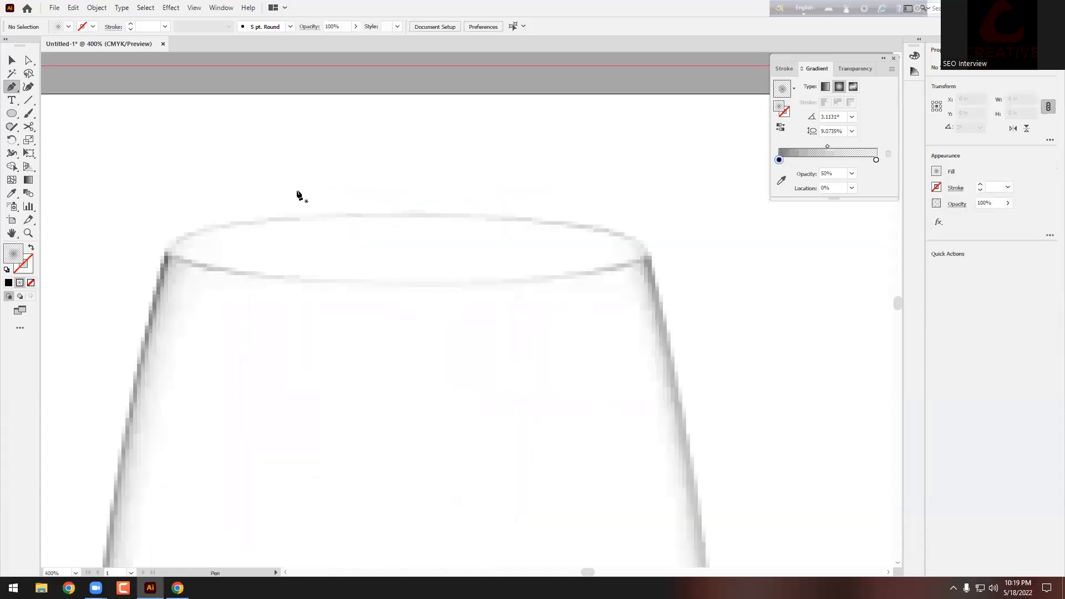
pyautogui.scroll(-5, 357, 255)
pyautogui.scroll(1, 371, 331)
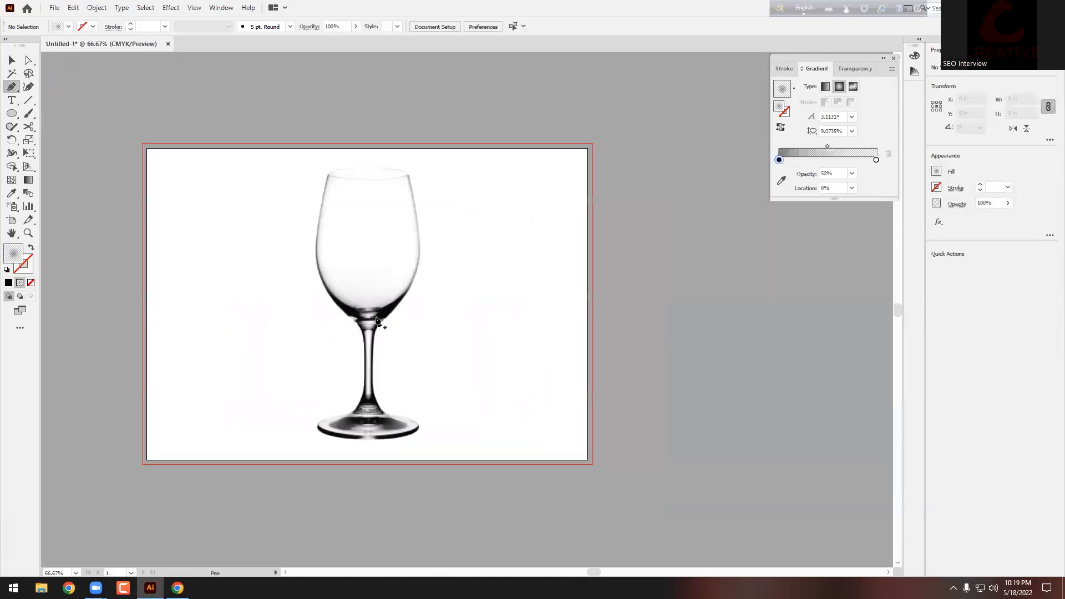
pyautogui.hotkey('ctrl', 'r')
# Step: Add a vertical guide through the glass and start the profile path along the rim curve
pyautogui.moveTo(45, 255); pyautogui.dragTo(370, 330)
pyautogui.scroll(3, 405, 179)
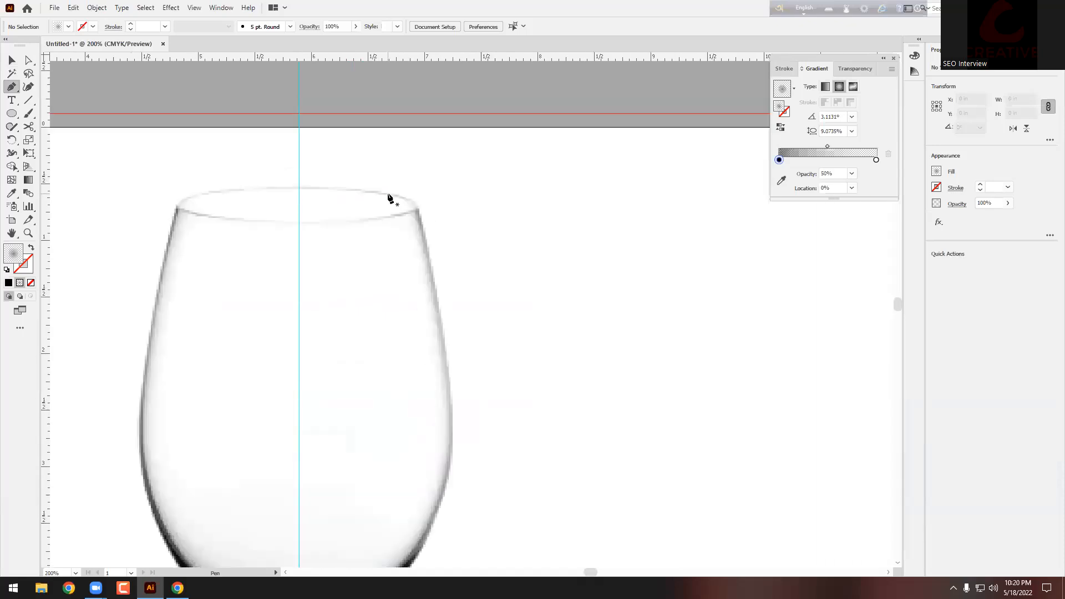
pyautogui.moveTo(299, 198); pyautogui.dragTo(311, 198)
pyautogui.click(418, 222)
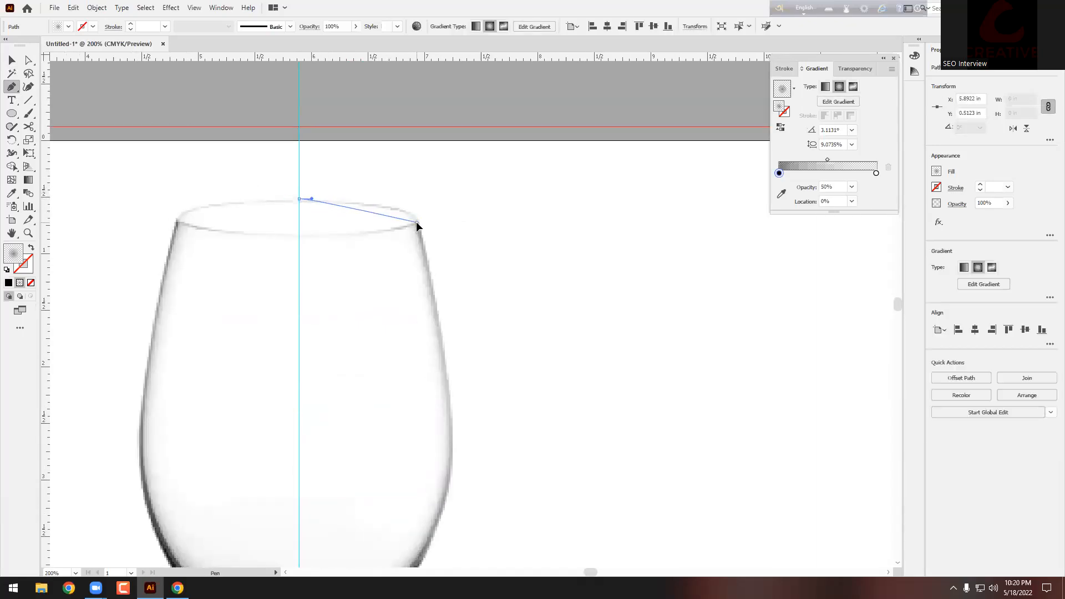
pyautogui.moveTo(425, 242); pyautogui.dragTo(424, 245)
pyautogui.scroll(-5, 424, 245)
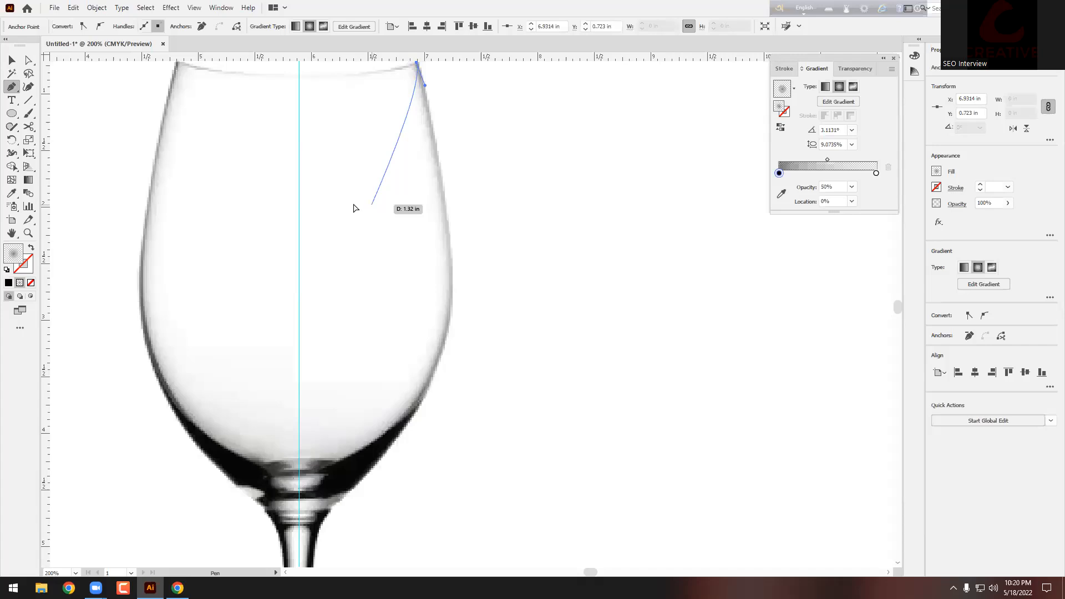
# Step: Reset colours to default so the path has only a black stroke and no fill
pyautogui.click(8, 283)
pyautogui.click(31, 247)
pyautogui.scroll(5, 473, 224)
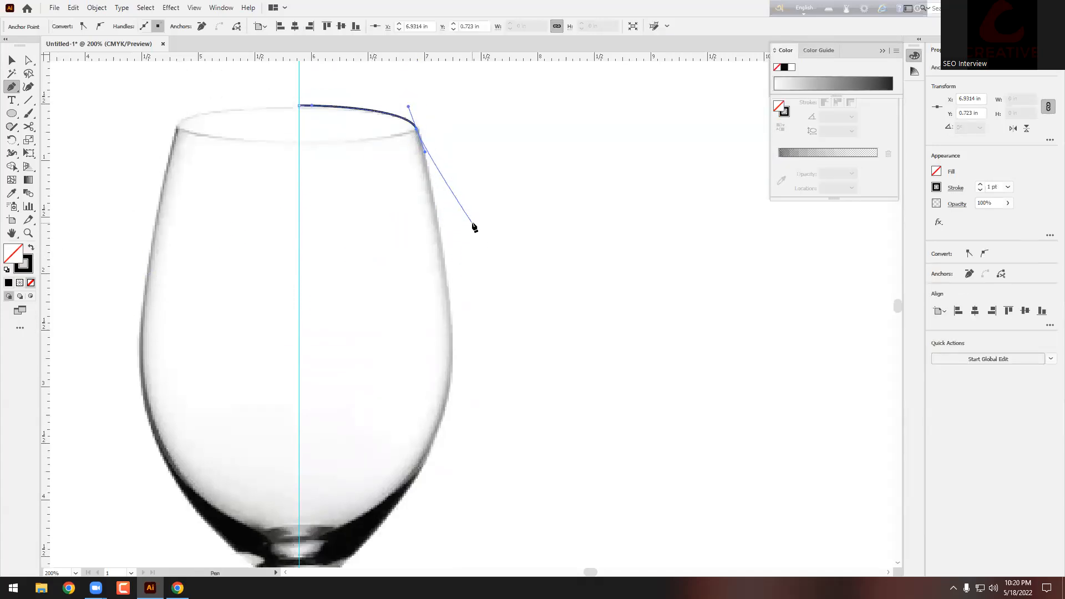
pyautogui.scroll(-2, 476, 291)
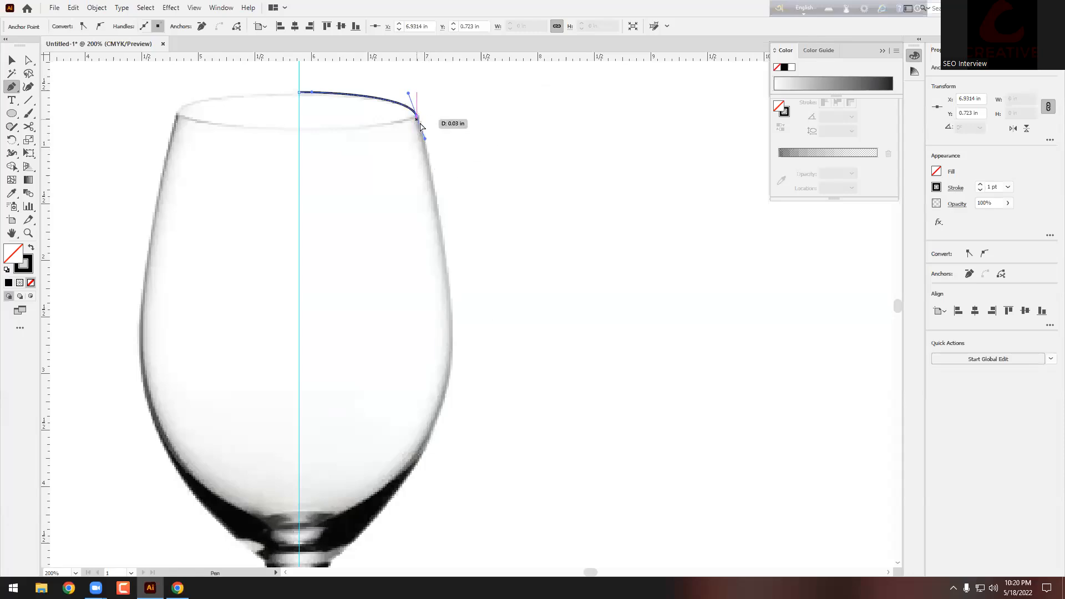
# Step: Trace the glass's right edge down the bowl to where it meets the stem
pyautogui.click(453, 335)
pyautogui.moveTo(452, 344); pyautogui.dragTo(446, 389)
pyautogui.scroll(-5, 446, 389)
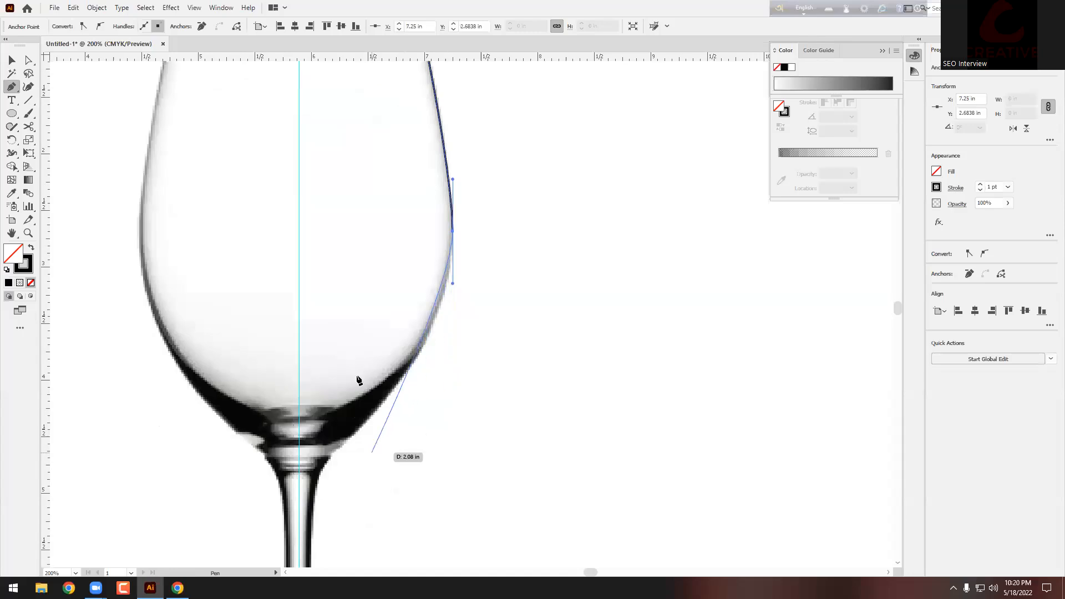
pyautogui.scroll(-2, 358, 380)
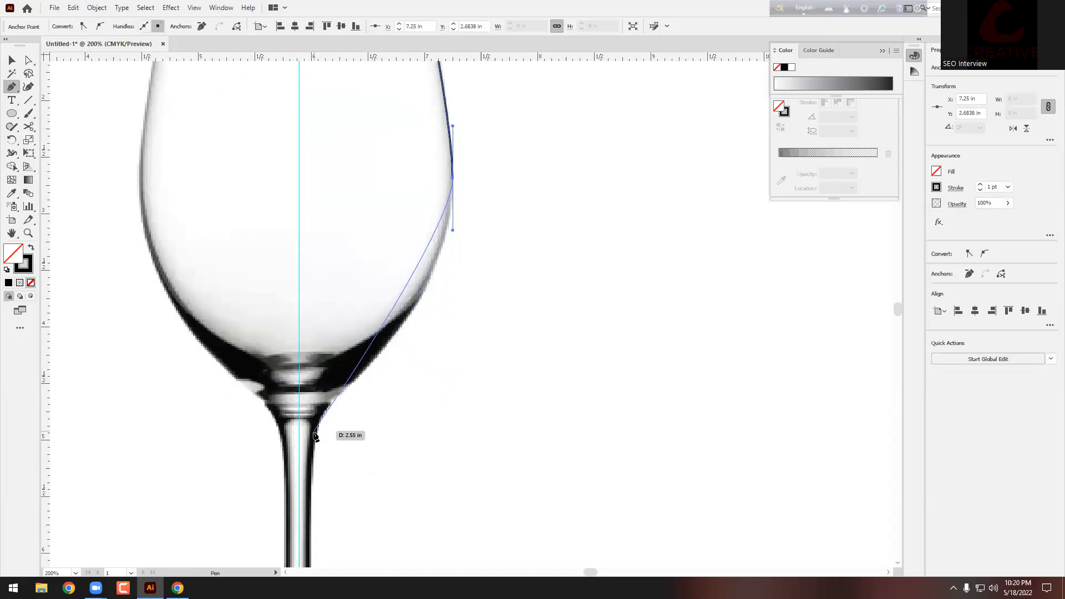
pyautogui.moveTo(314, 441); pyautogui.dragTo(315, 498)
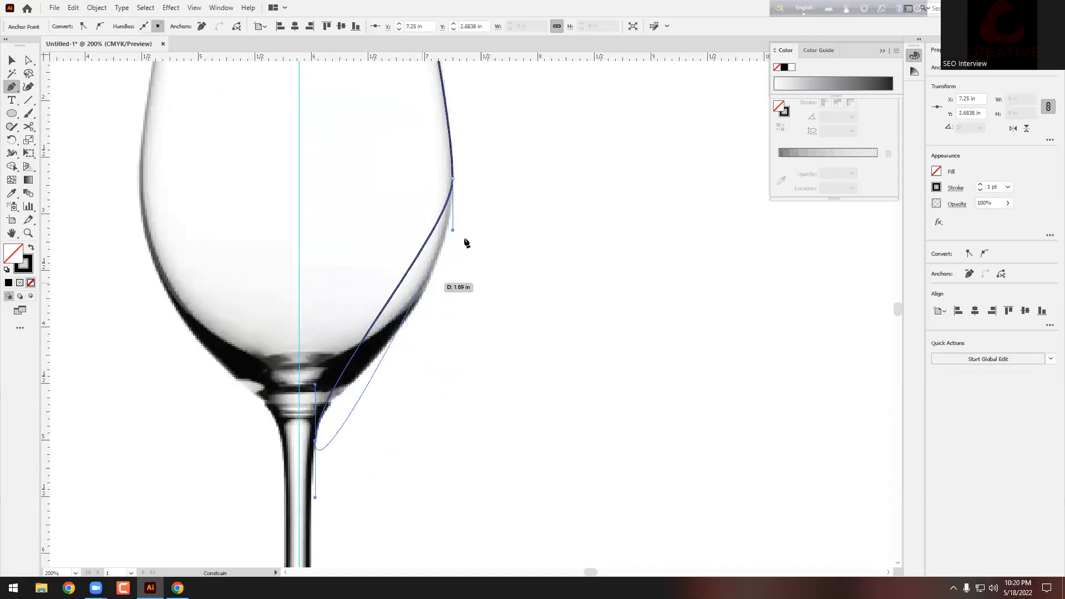
pyautogui.moveTo(453, 178); pyautogui.dragTo(432, 328)
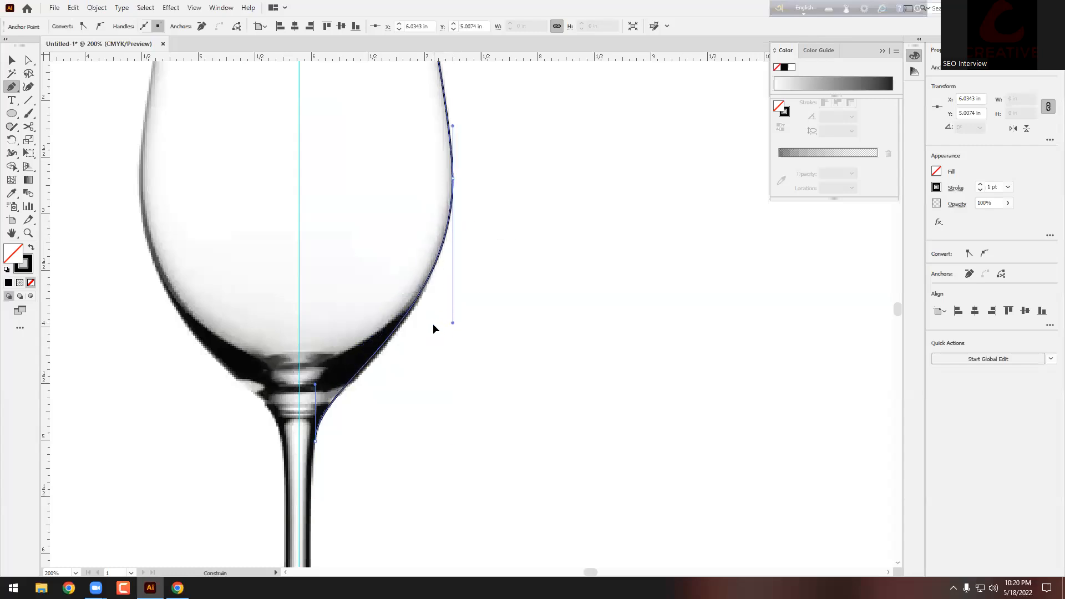
pyautogui.scroll(-5, 428, 328)
pyautogui.scroll(-5, 444, 297)
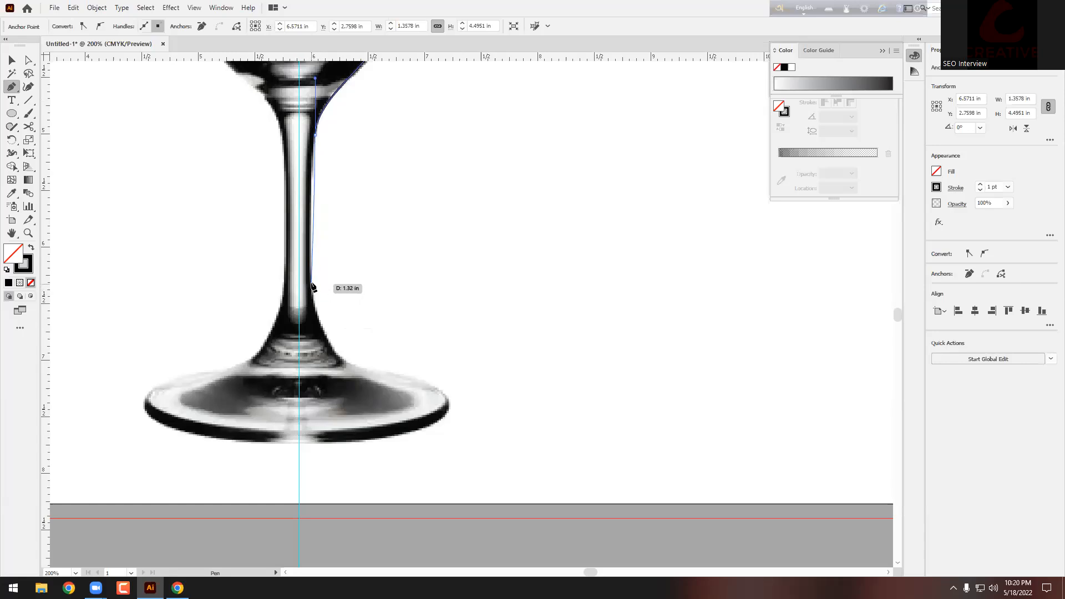
# Step: Continue the profile down the stem and around the base, ending at the bottom centre
pyautogui.moveTo(311, 283); pyautogui.dragTo(312, 300)
pyautogui.moveTo(355, 364); pyautogui.dragTo(389, 374)
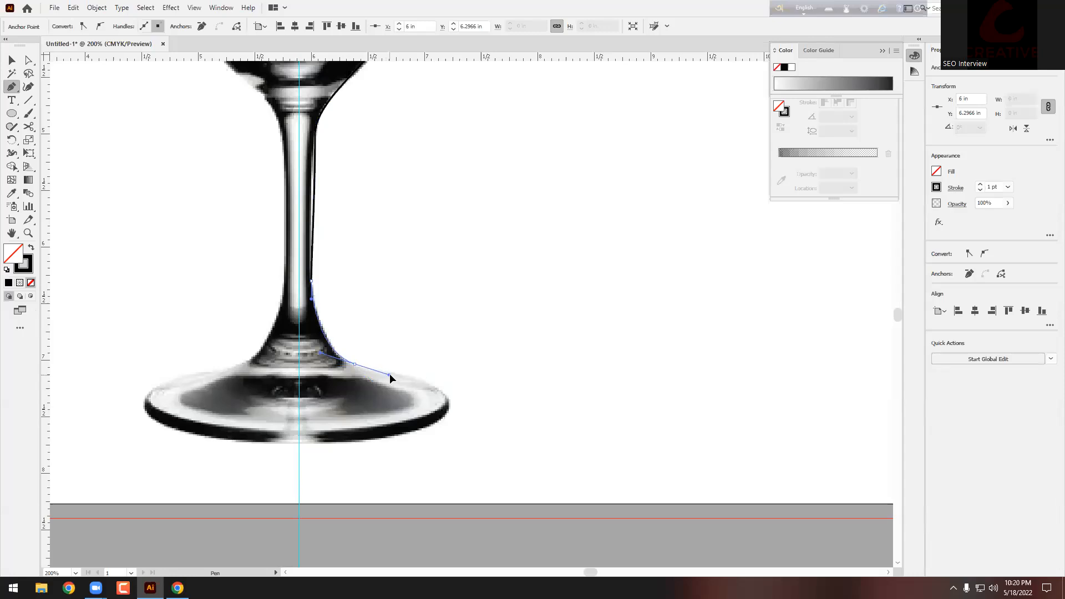
pyautogui.moveTo(449, 403); pyautogui.dragTo(449, 428)
pyautogui.moveTo(300, 443); pyautogui.dragTo(208, 441)
pyautogui.click(299, 442)
pyautogui.click(10, 61)
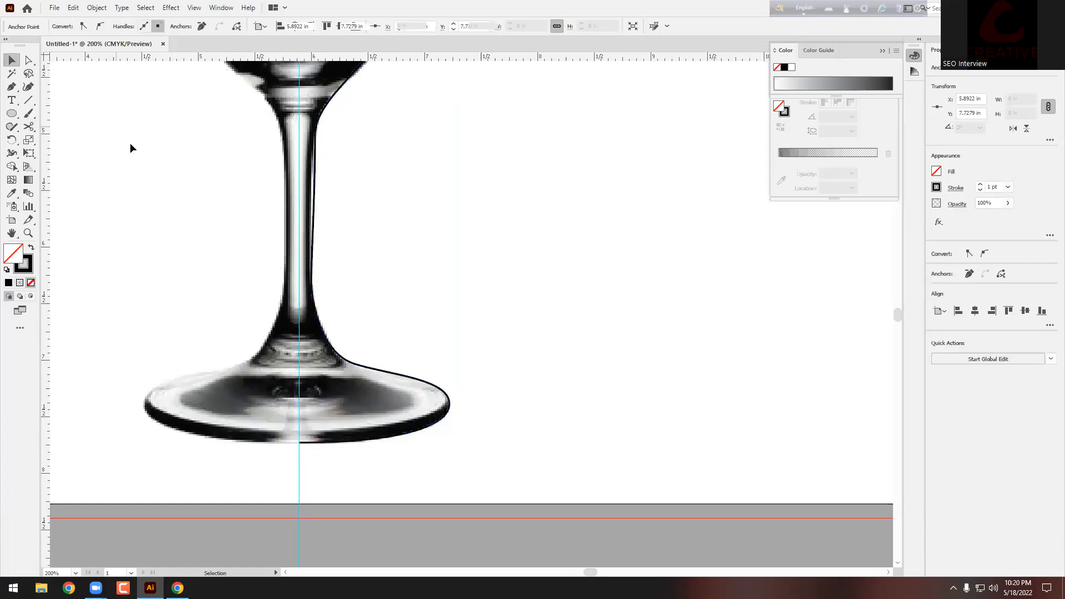
# Step: Duplicate the glass outline to the right of the artboard and select the copy
pyautogui.hotkey('ctrl', '-')
pyautogui.hotkey('ctrl', '-')
pyautogui.hotkey('ctrl', '-')
pyautogui.hotkey('ctrl', '-')
pyautogui.moveTo(409, 226)
pyautogui.mouseDown()
pyautogui.moveTo(352, 245)
pyautogui.moveTo(624, 239)
pyautogui.mouseUp()
pyautogui.click(723, 238)
pyautogui.hotkey('ctrl', '-')
pyautogui.scroll(4, 652, 240)
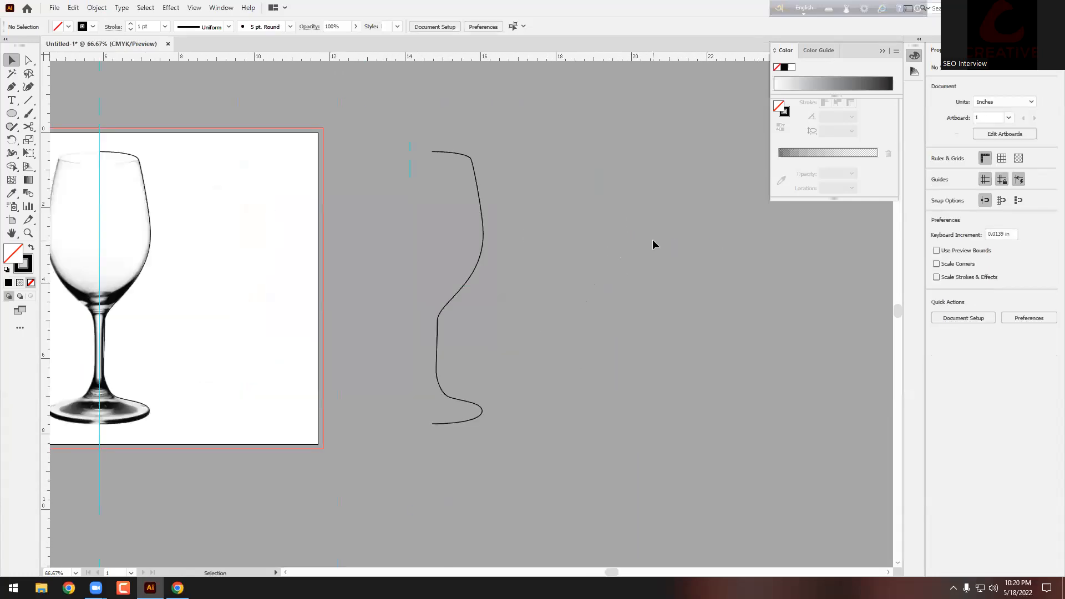
pyautogui.scroll(1, 533, 230)
pyautogui.moveTo(482, 226); pyautogui.dragTo(346, 280)
pyautogui.scroll(-1, 351, 271)
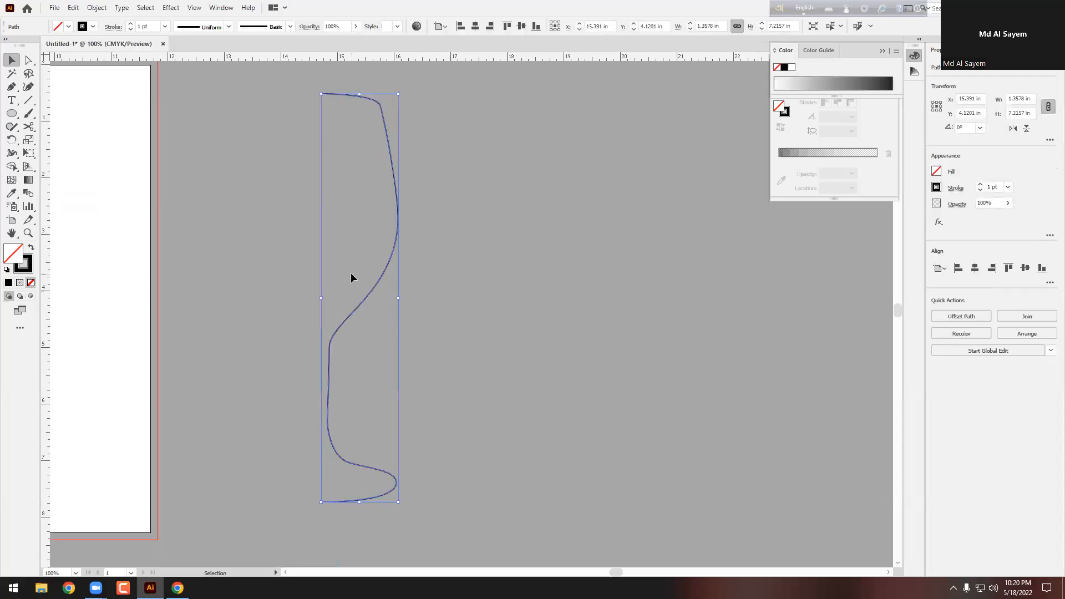
# Step: Try Effect > 3D > Revolve on the profile, then cancel the black result
pyautogui.scroll(-1, 203, 99)
pyautogui.click(171, 8)
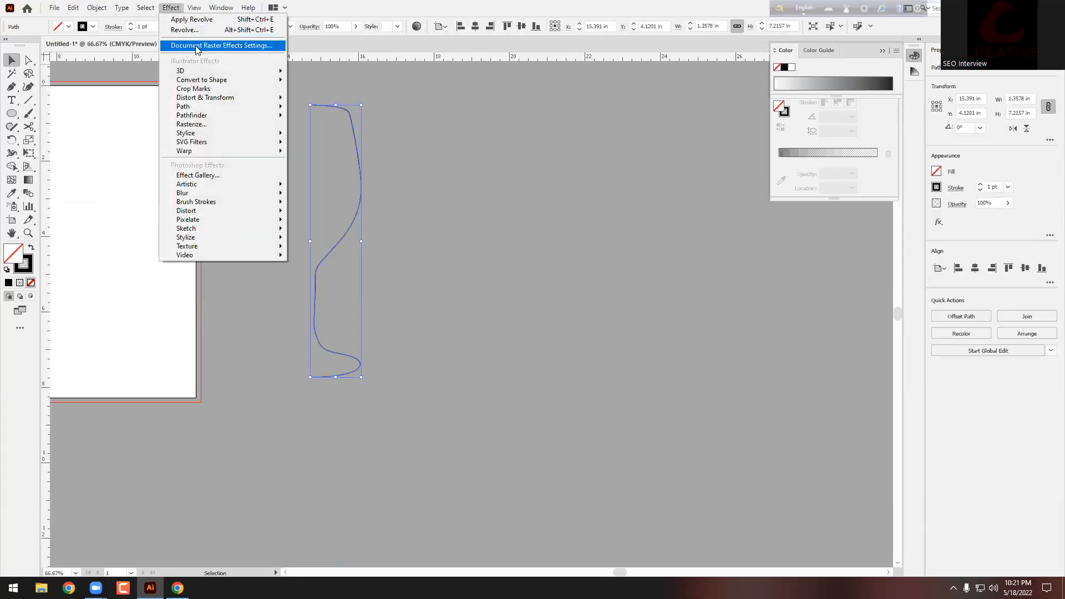
pyautogui.moveTo(186, 72)
pyautogui.click(318, 86)
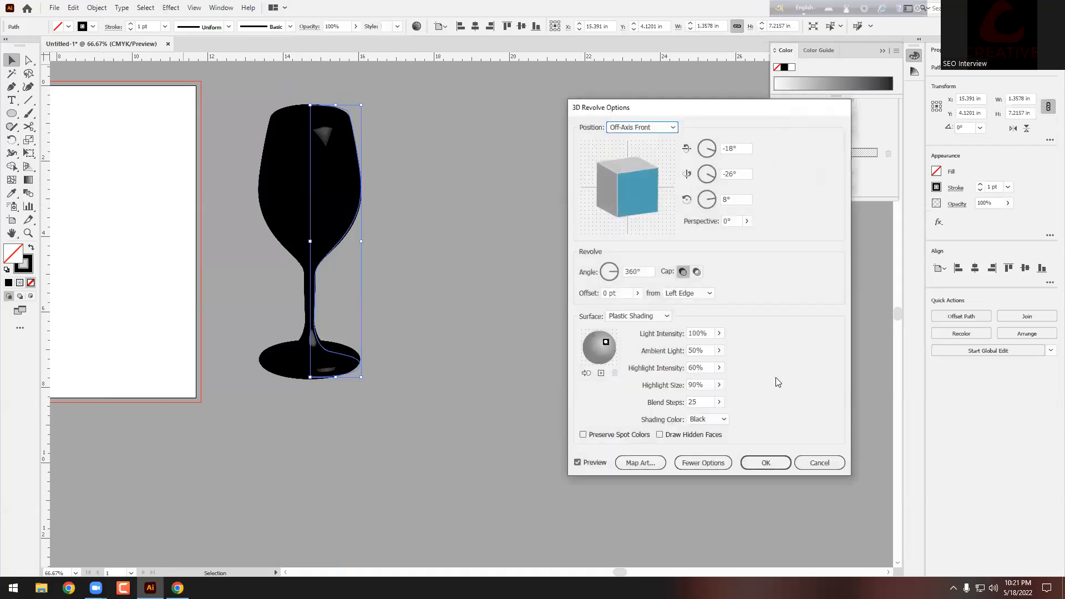
pyautogui.click(820, 462)
# Step: Set the profile's stroke to white and reselect the path
pyautogui.click(93, 28)
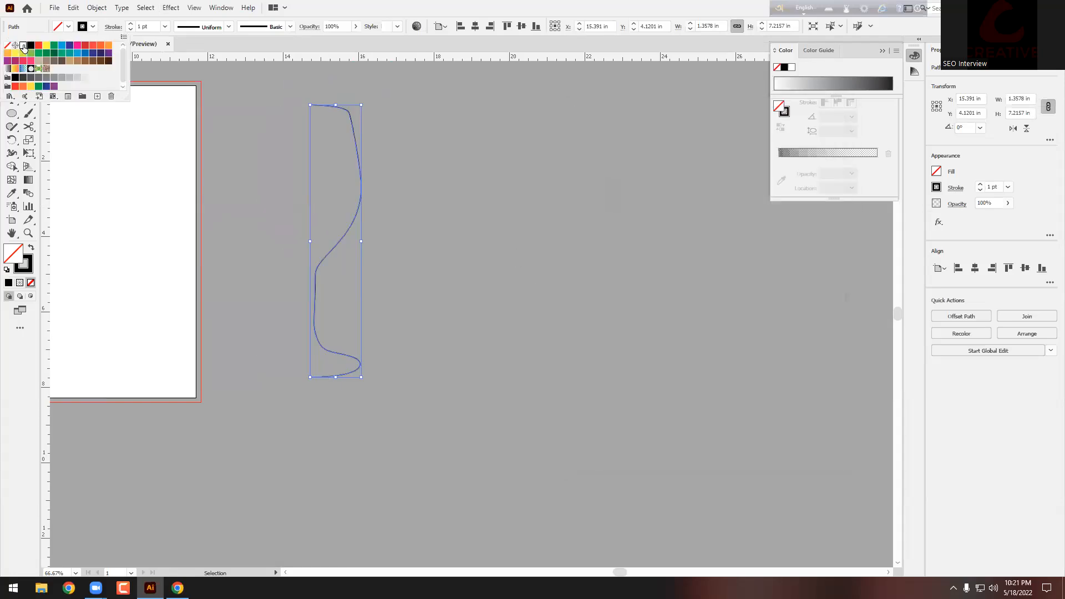
pyautogui.click(23, 45)
pyautogui.click(418, 118)
pyautogui.moveTo(418, 118); pyautogui.dragTo(281, 181)
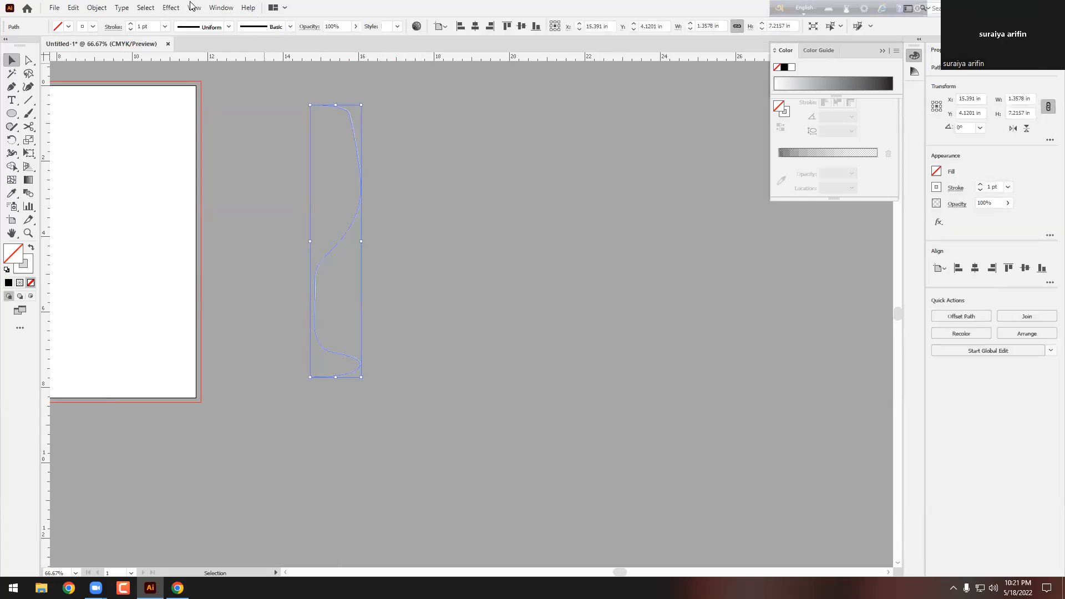
# Step: Reapply Effect > 3D > Revolve and accept it to create the white 3D glass
pyautogui.click(173, 7)
pyautogui.moveTo(211, 78)
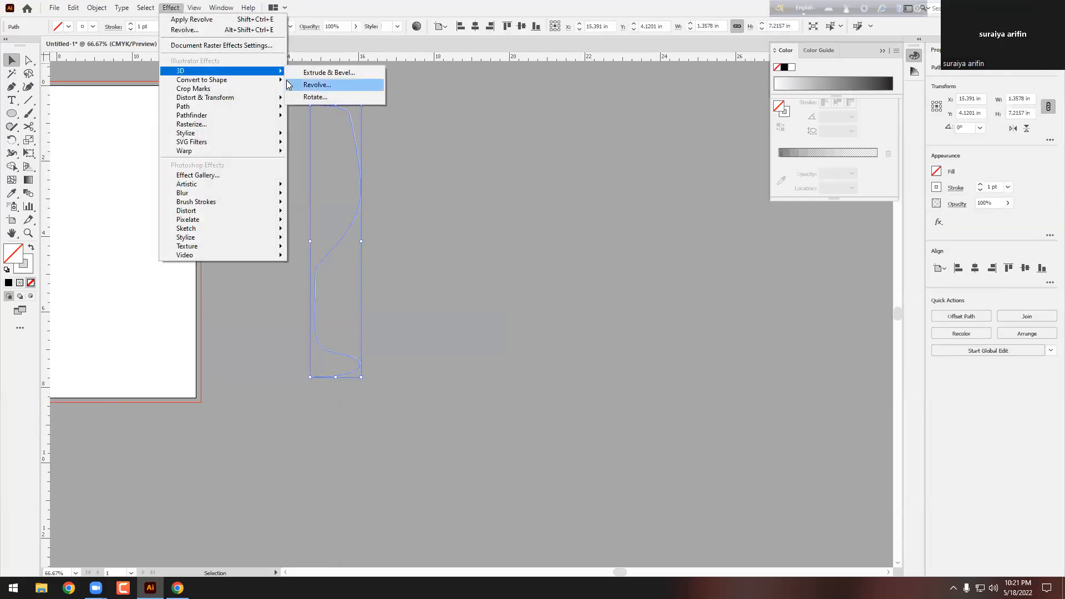
pyautogui.click(314, 86)
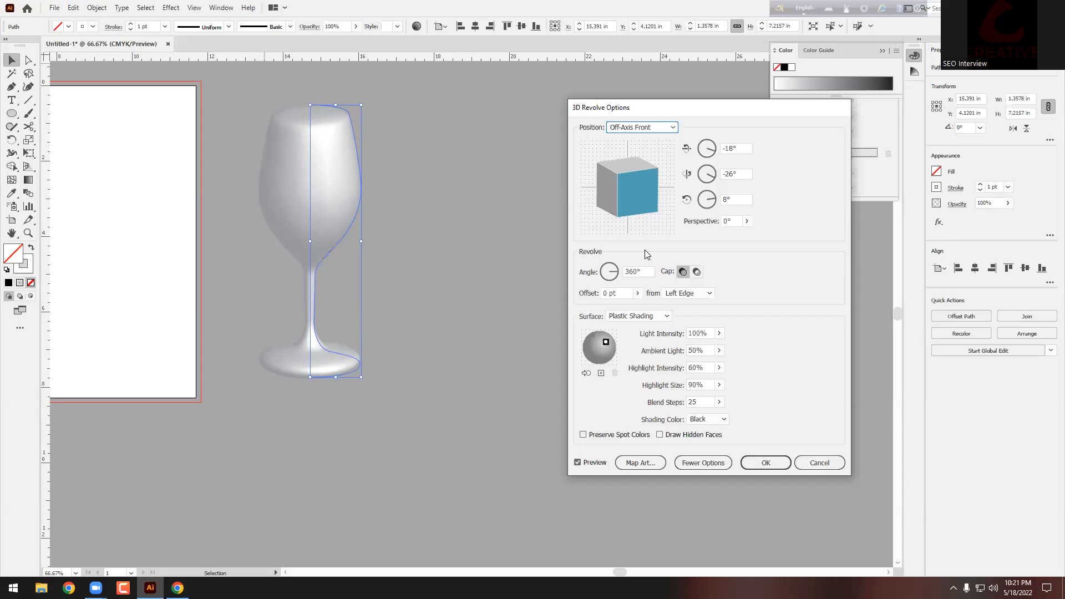
pyautogui.click(764, 462)
# Step: Drag the profile's top rim anchor down with Direct Selection to open the glass mouth
pyautogui.scroll(3, 251, 182)
pyautogui.scroll(2, 248, 164)
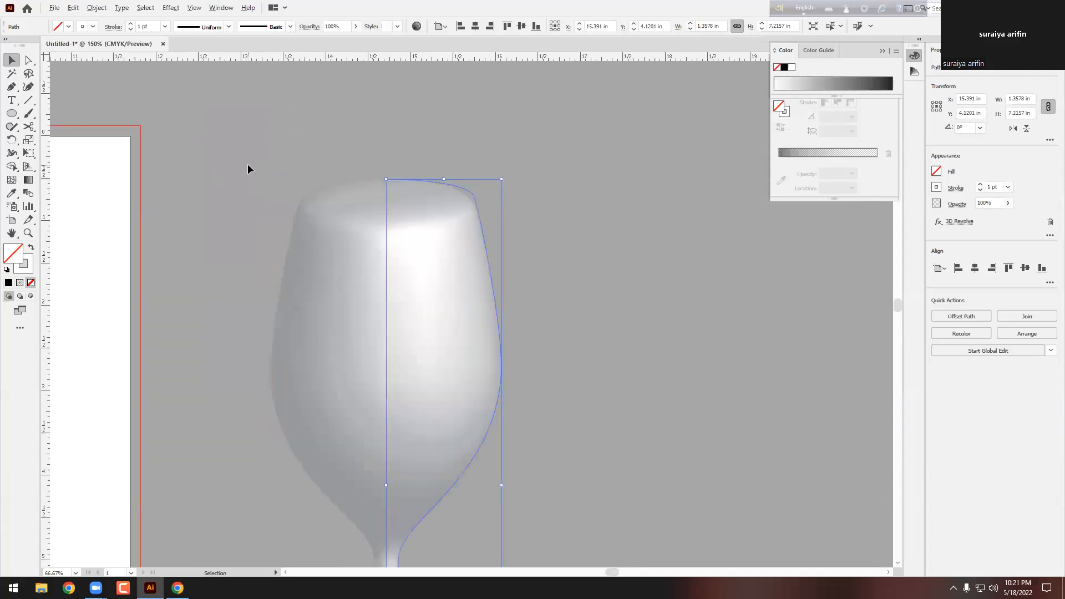
pyautogui.scroll(-2, 394, 184)
pyautogui.click(29, 60)
pyautogui.moveTo(391, 180); pyautogui.dragTo(392, 207)
pyautogui.scroll(4, 393, 208)
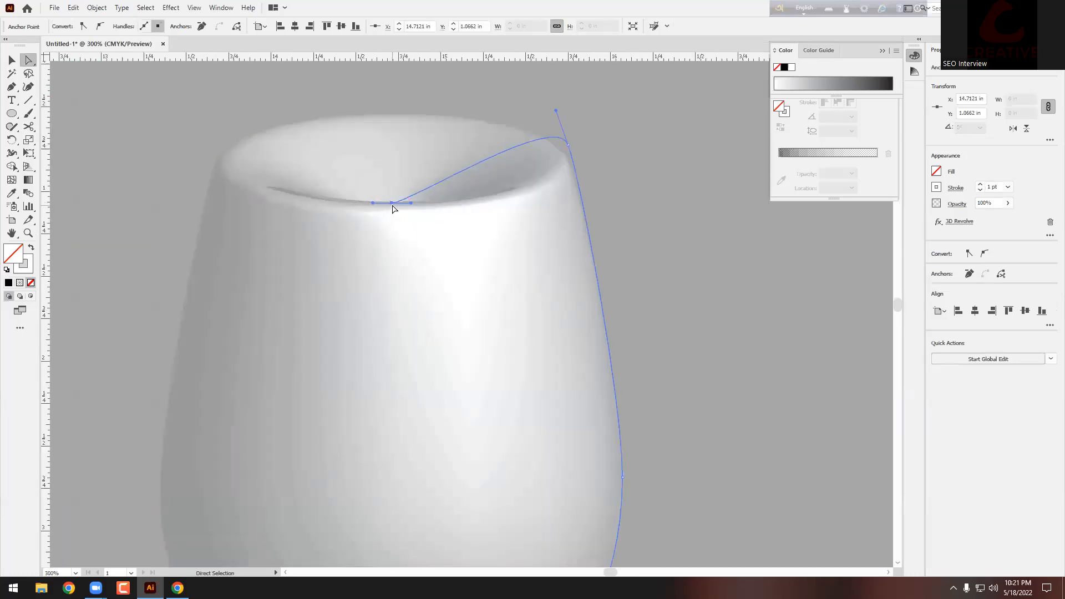
pyautogui.moveTo(391, 206); pyautogui.dragTo(387, 268)
pyautogui.scroll(-5, 388, 267)
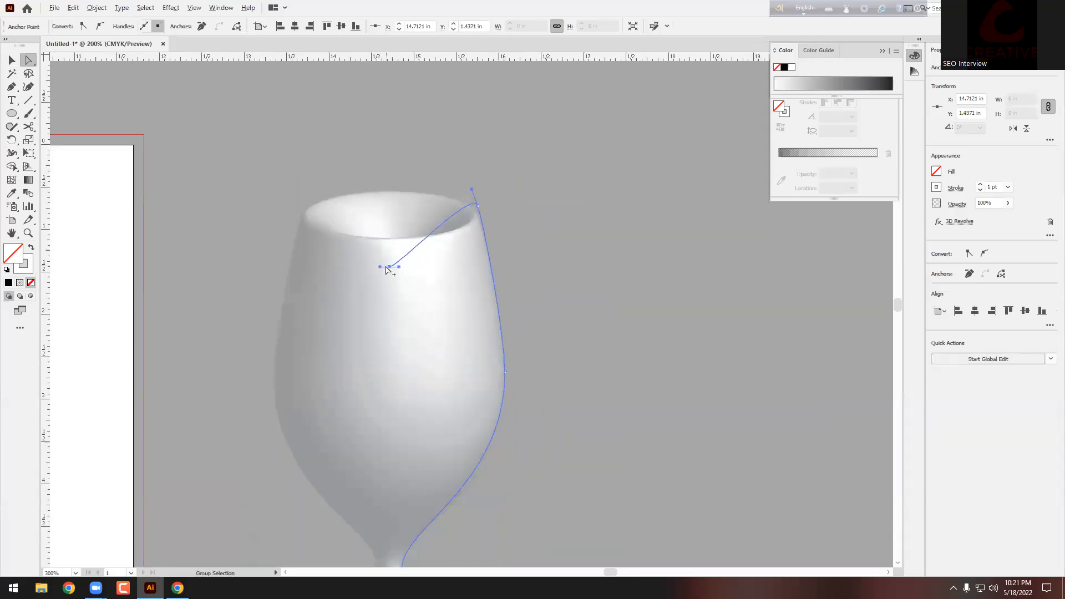
# Step: Move the revolved 3D glass onto the artboard beside the photo
pyautogui.click(466, 235)
pyautogui.scroll(1, 466, 236)
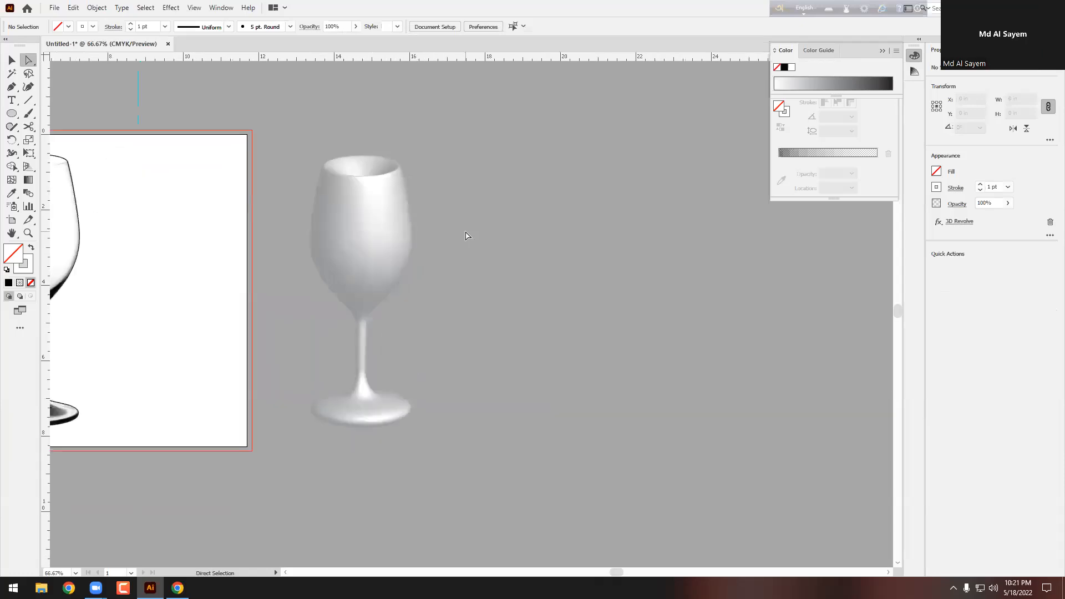
pyautogui.click(12, 60)
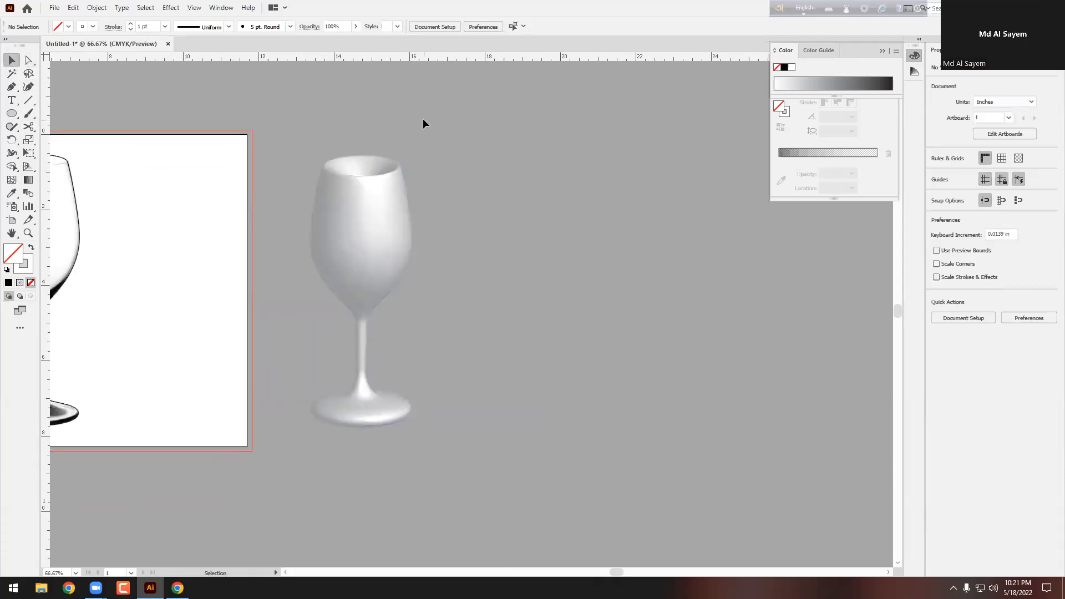
pyautogui.moveTo(405, 214); pyautogui.dragTo(203, 224)
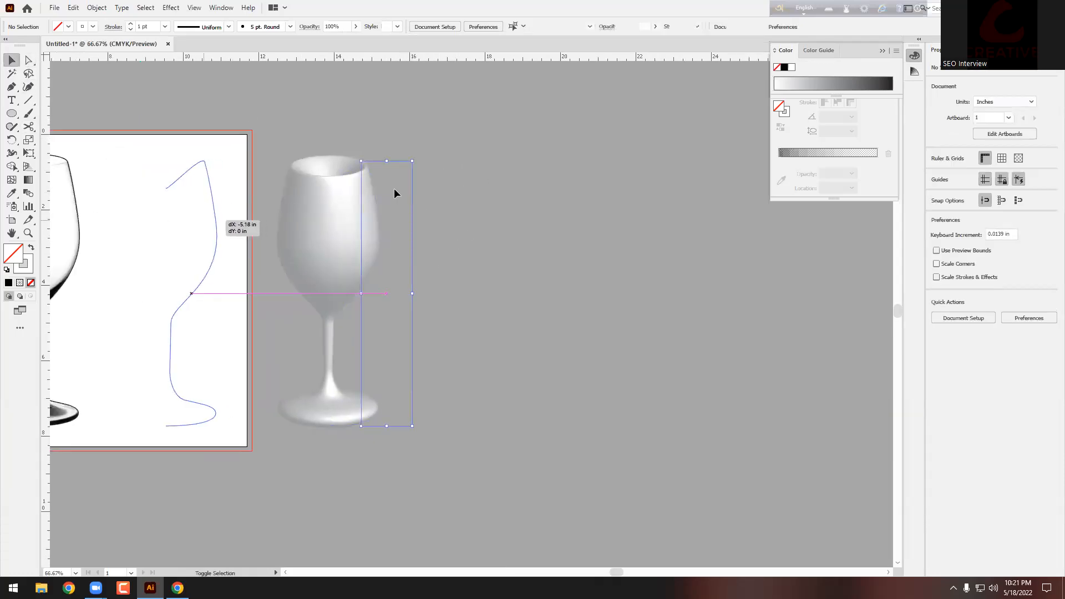
pyautogui.scroll(-2, 394, 192)
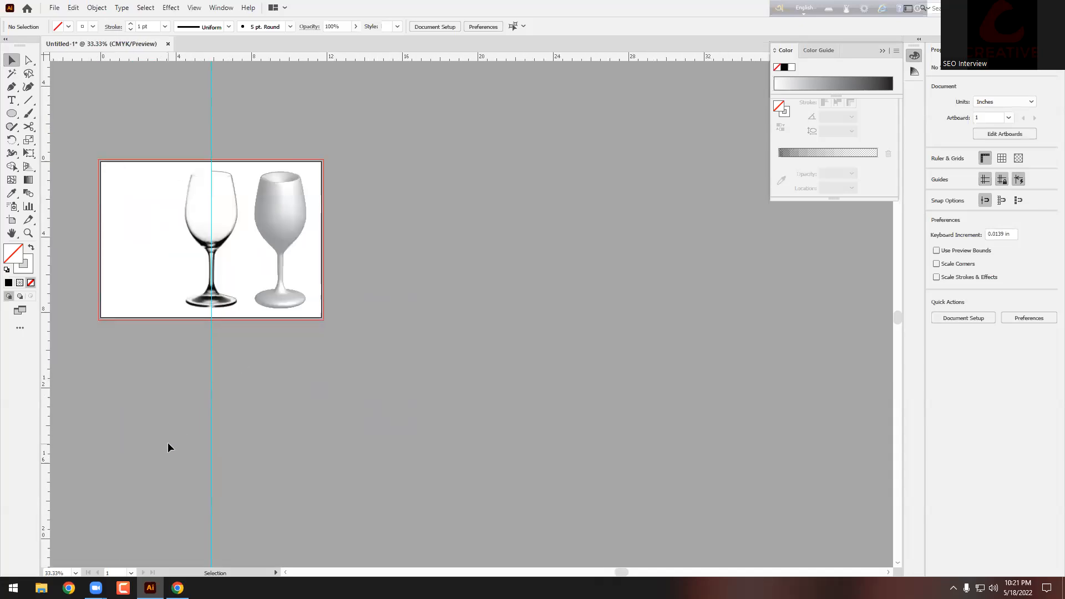
# Step: Search Google Images for 'pepsi bottle'
pyautogui.click(178, 588)
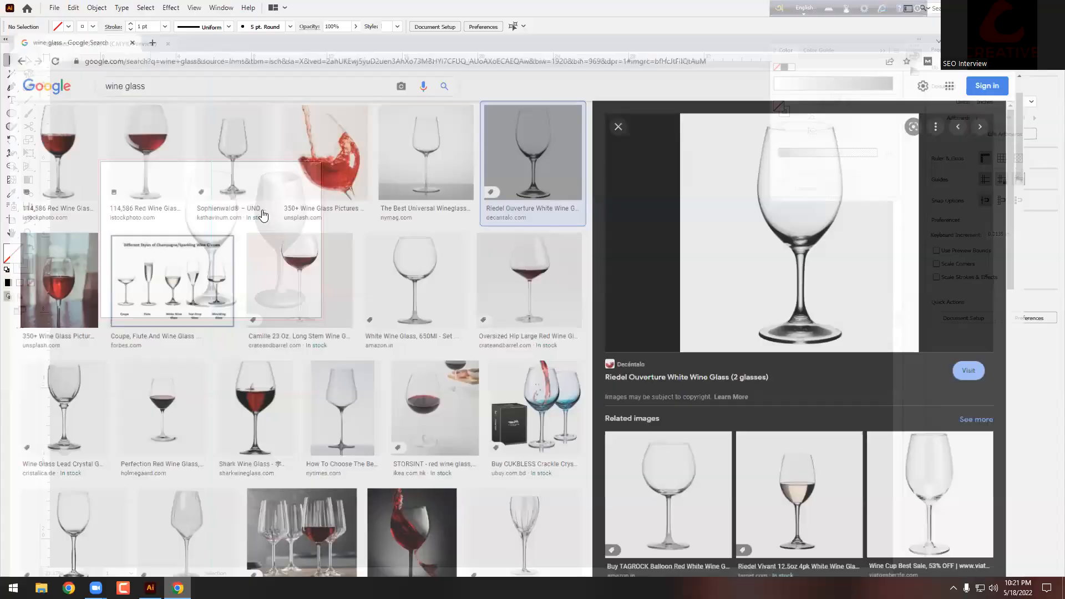
pyautogui.tripleClick(151, 61)
pyautogui.write('p')
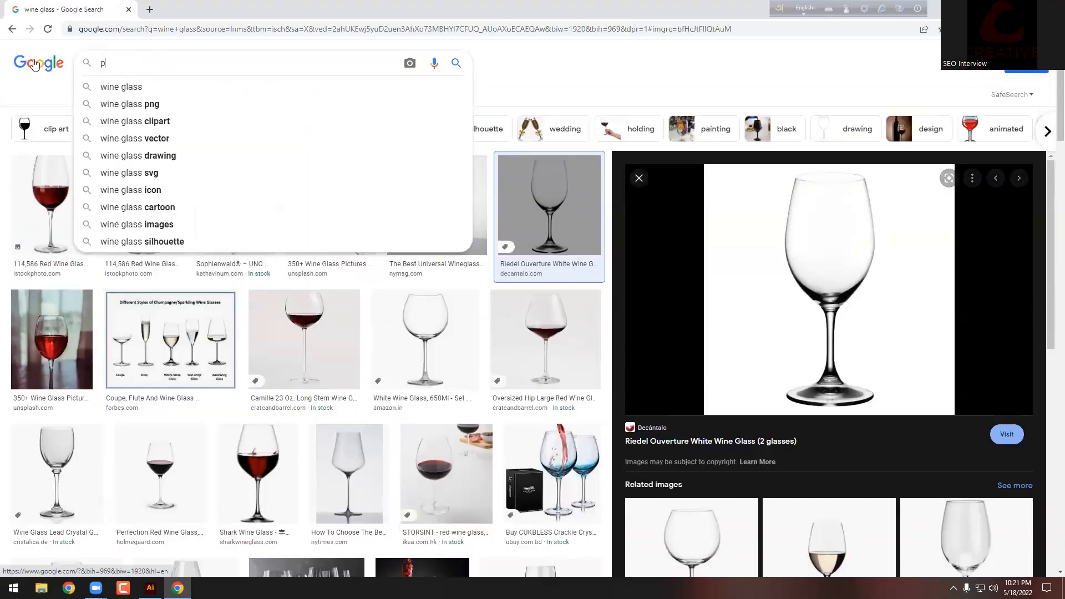
pyautogui.write('epsi boot')
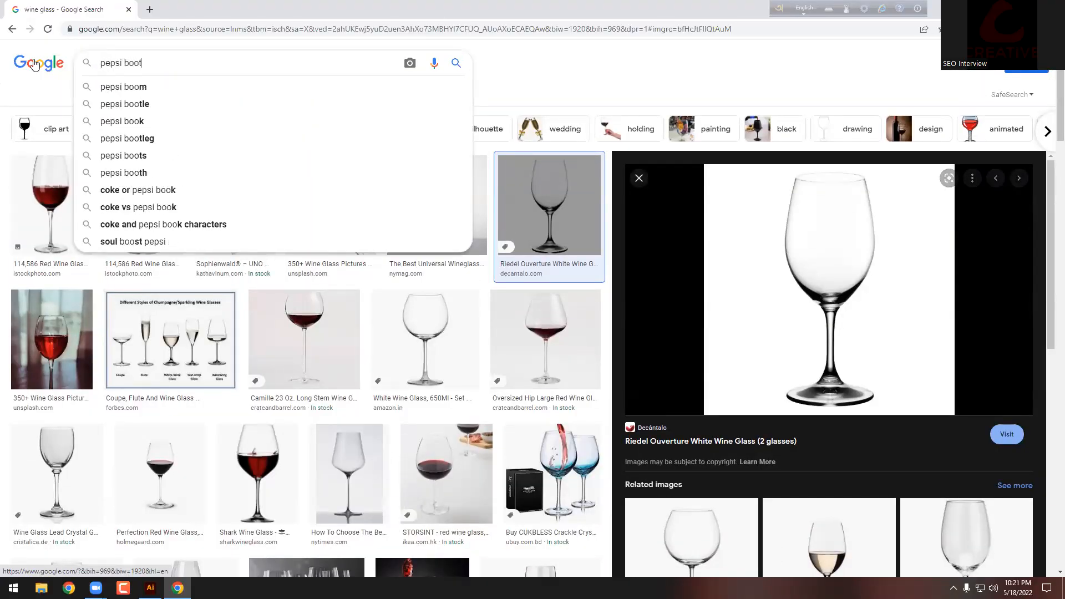
pyautogui.press('F11')
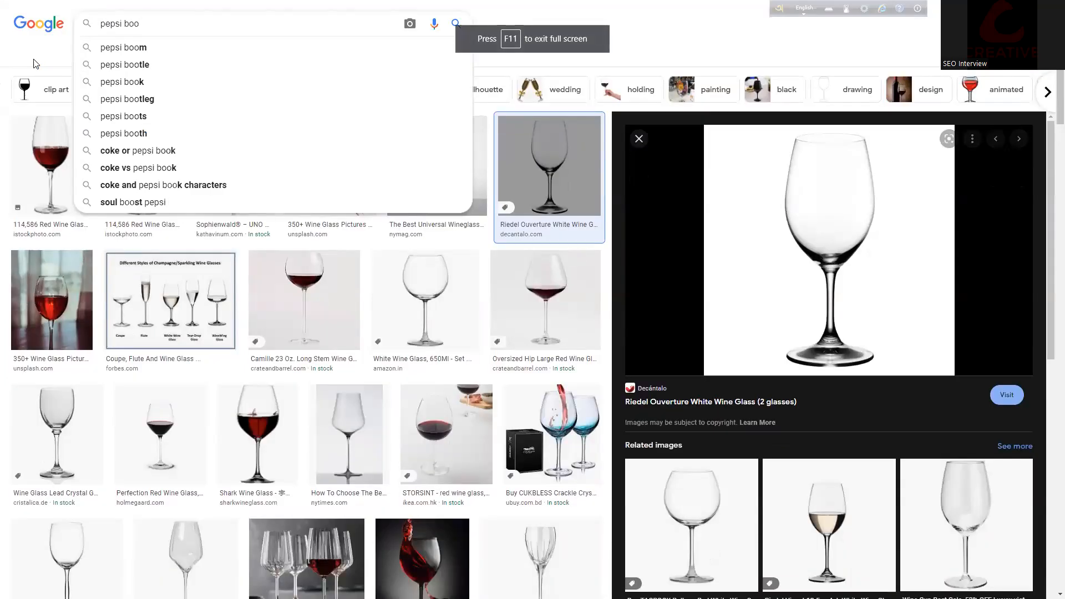
pyautogui.press('F11')
pyautogui.press('BackSpace')
pyautogui.write('ttle')
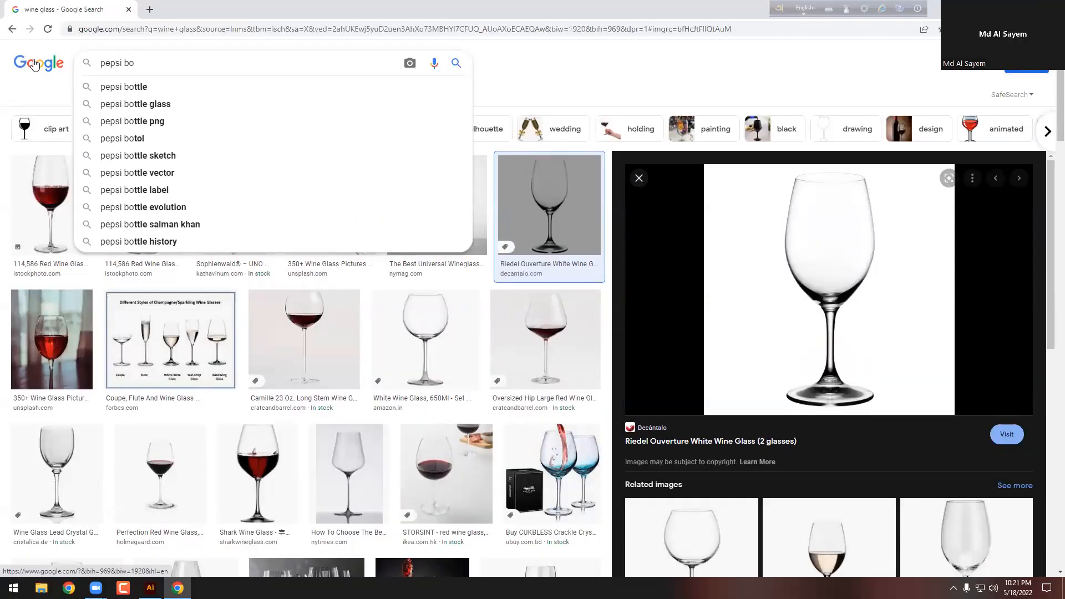
pyautogui.press('Return')
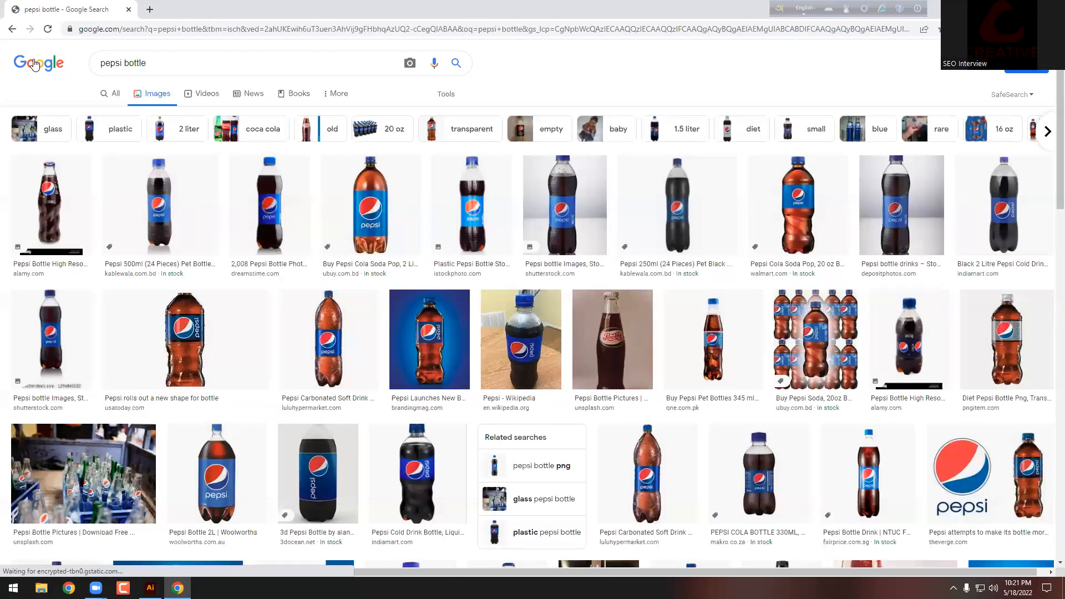
# Step: Save the dark Pepsi bottle image to Downloads
pyautogui.click(268, 204)
pyautogui.rightClick(822, 209)
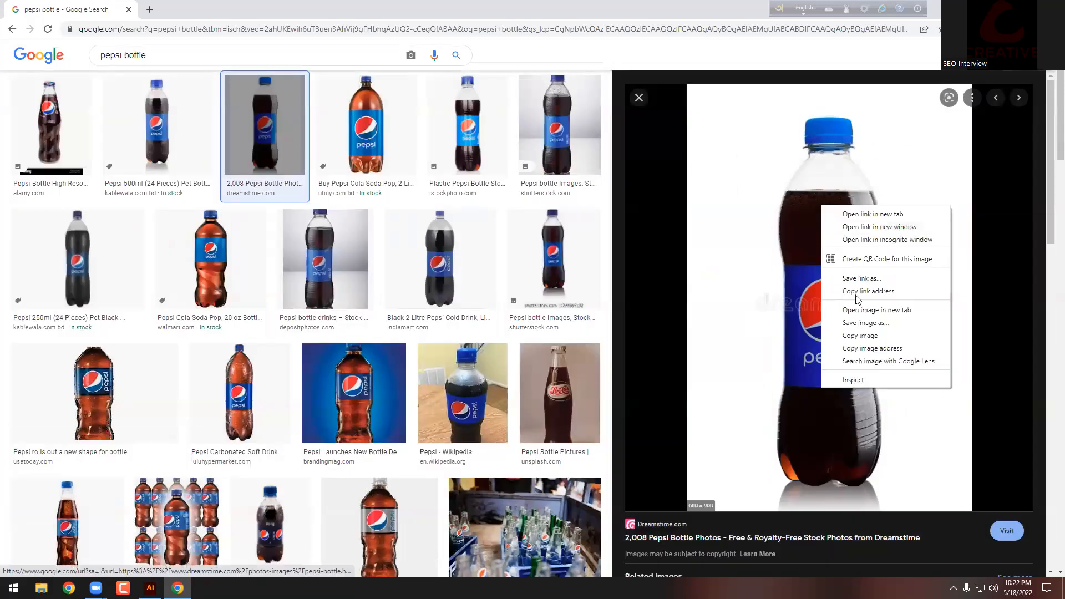
pyautogui.click(828, 320)
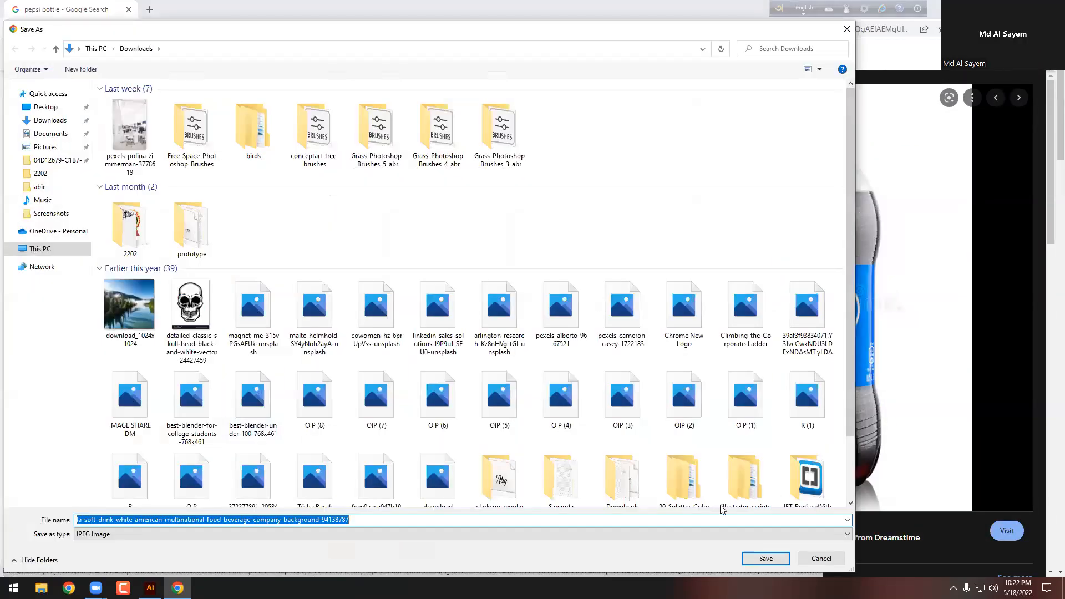
pyautogui.press('Return')
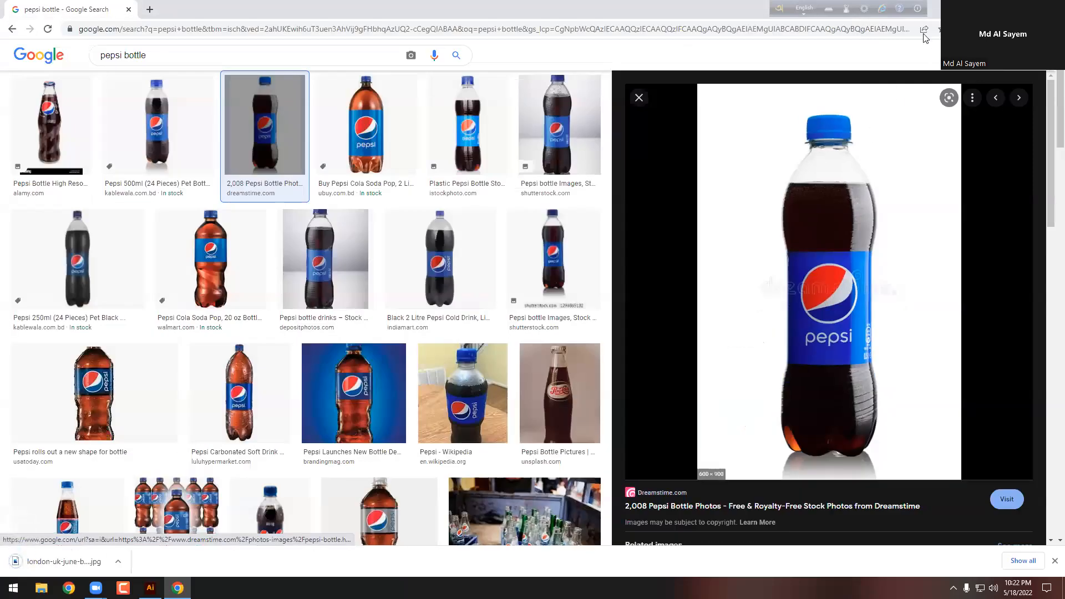
# Step: Copy the Pepsi bottle image and paste it into Illustrator
pyautogui.rightClick(831, 170)
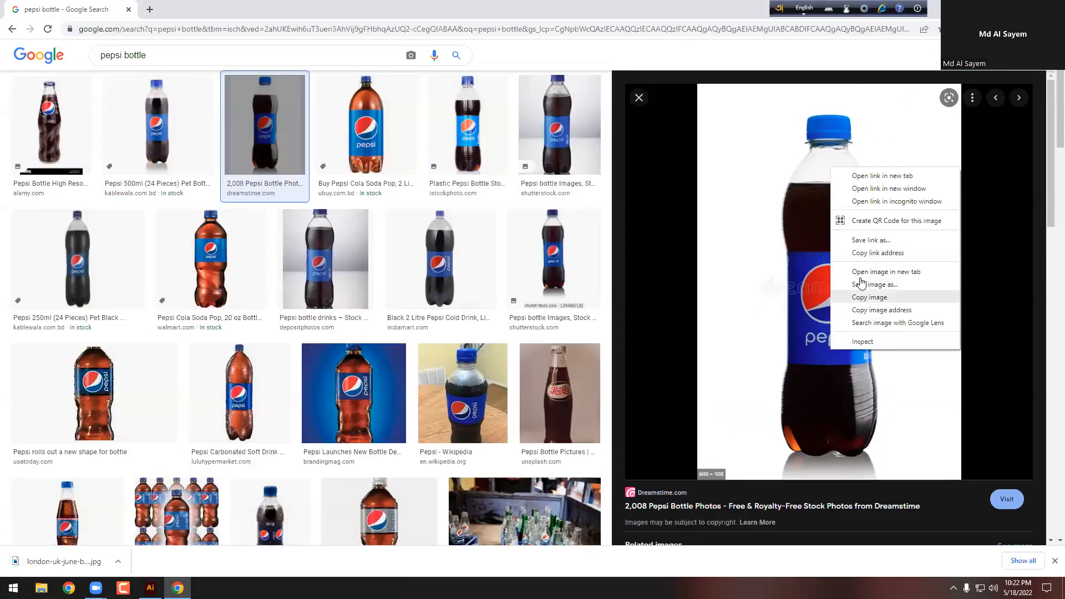
pyautogui.click(859, 296)
pyautogui.hotkey('alt', 'Tab')
pyautogui.hotkey('ctrl', 'v')
# Step: Delete the wine glass paths and unlock and delete the wine glass photo
pyautogui.moveTo(372, 123); pyautogui.dragTo(166, 285)
pyautogui.press('Delete')
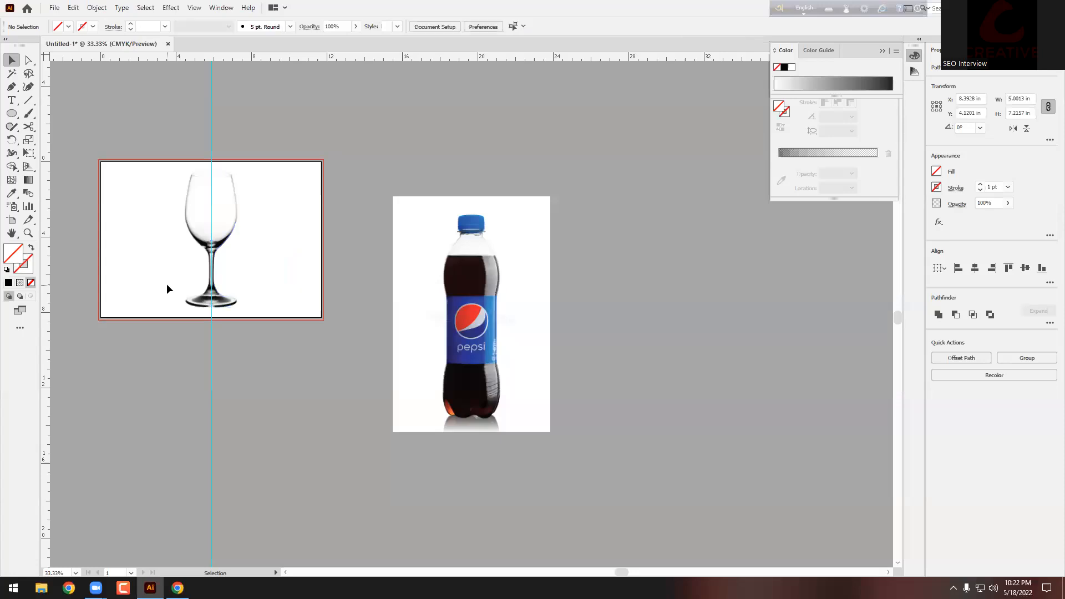
pyautogui.press('a')
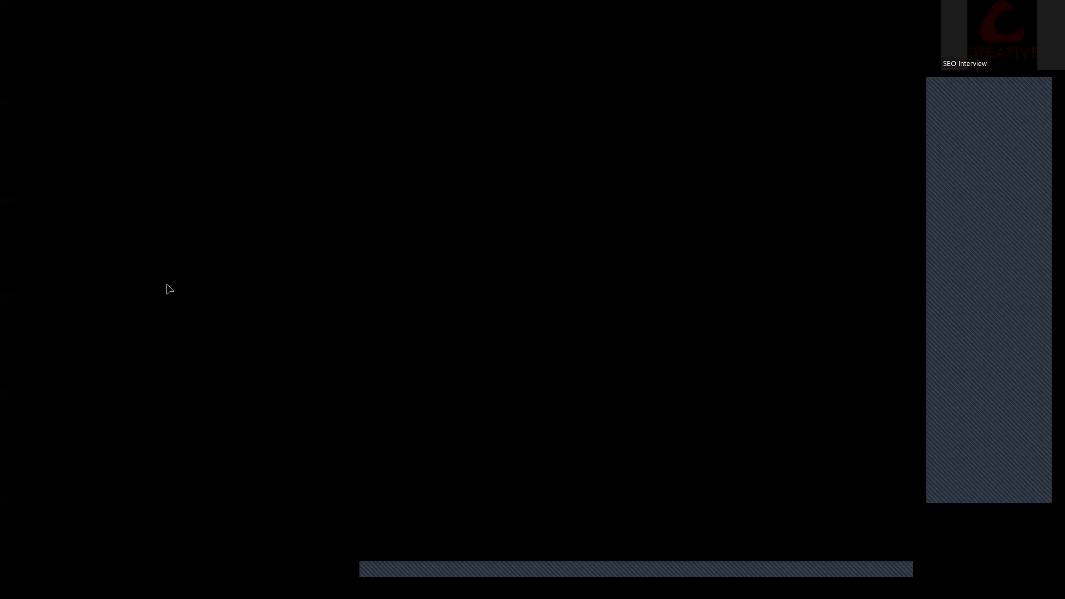
pyautogui.hotkey('ctrl', 'alt', '2')
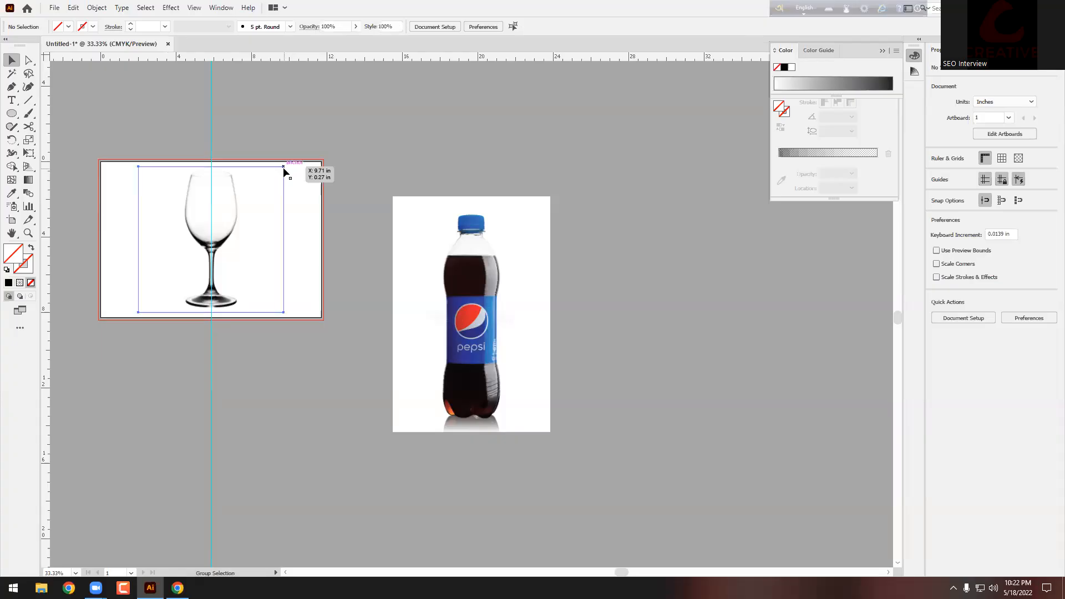
pyautogui.press('Delete')
# Step: Move the Pepsi bottle photo into place and lock it with Ctrl+2
pyautogui.moveTo(458, 293); pyautogui.dragTo(439, 232)
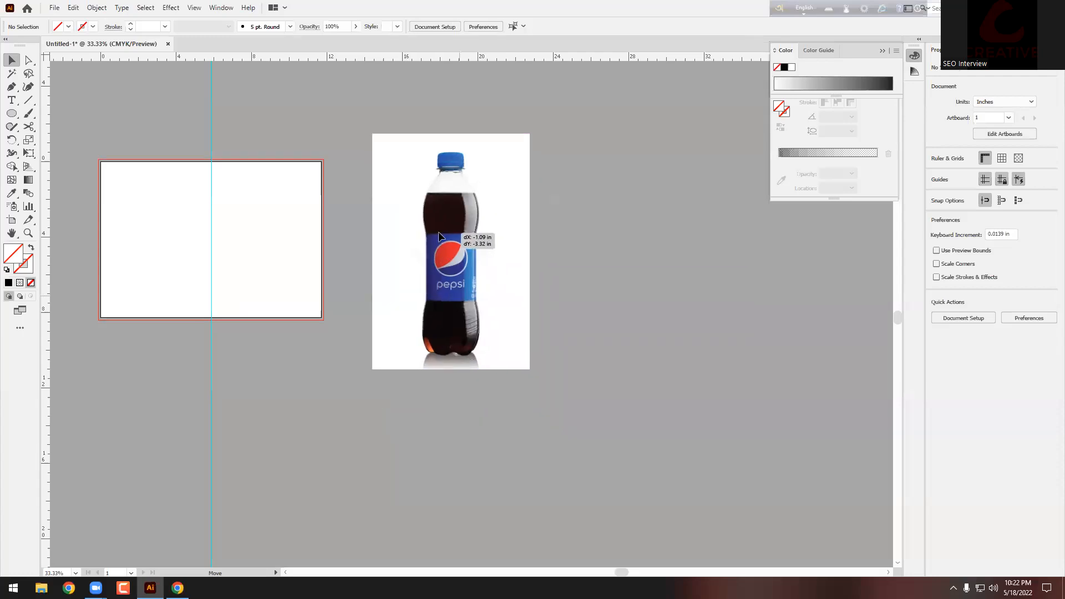
pyautogui.scroll(1, 514, 203)
pyautogui.hotkey('ctrl', '2')
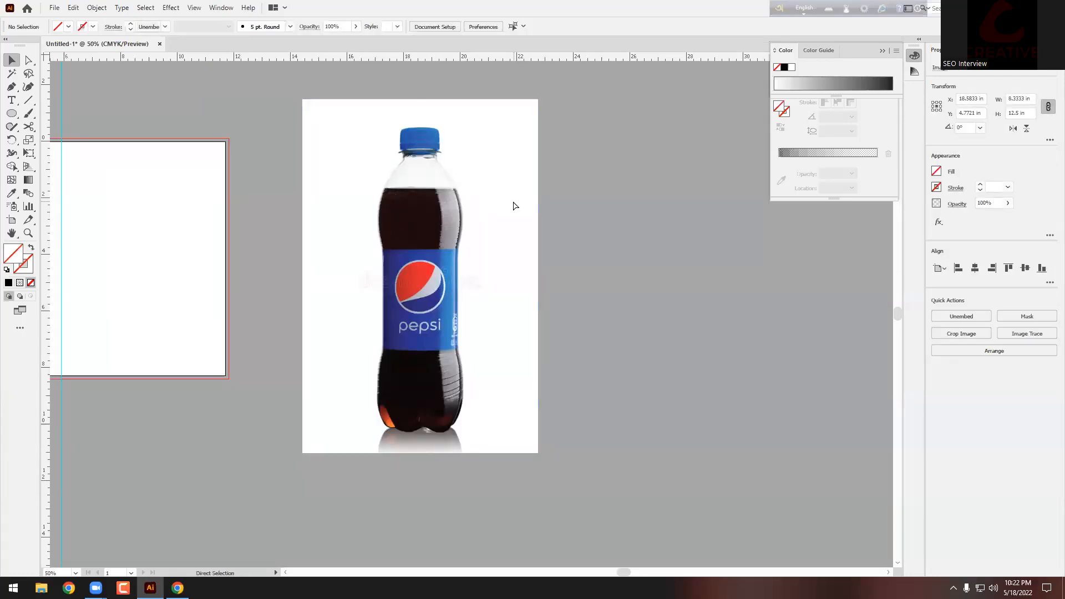
pyautogui.scroll(1, 515, 205)
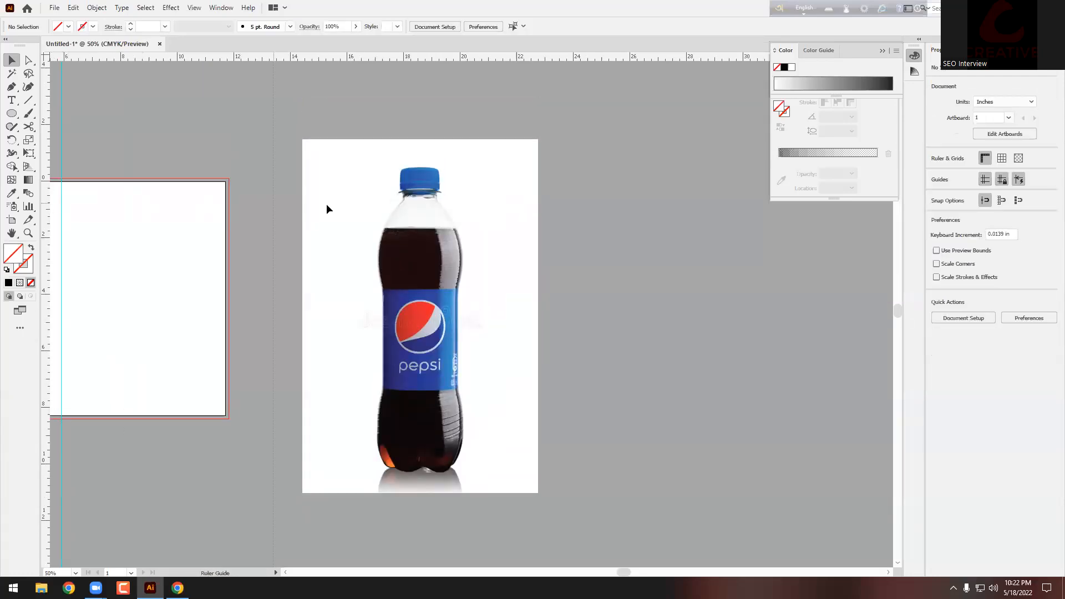
# Step: Drag a vertical guide down the centre of the Pepsi bottle
pyautogui.moveTo(425, 207); pyautogui.dragTo(423, 185)
pyautogui.moveTo(423, 182); pyautogui.dragTo(421, 178)
pyautogui.scroll(4, 420, 178)
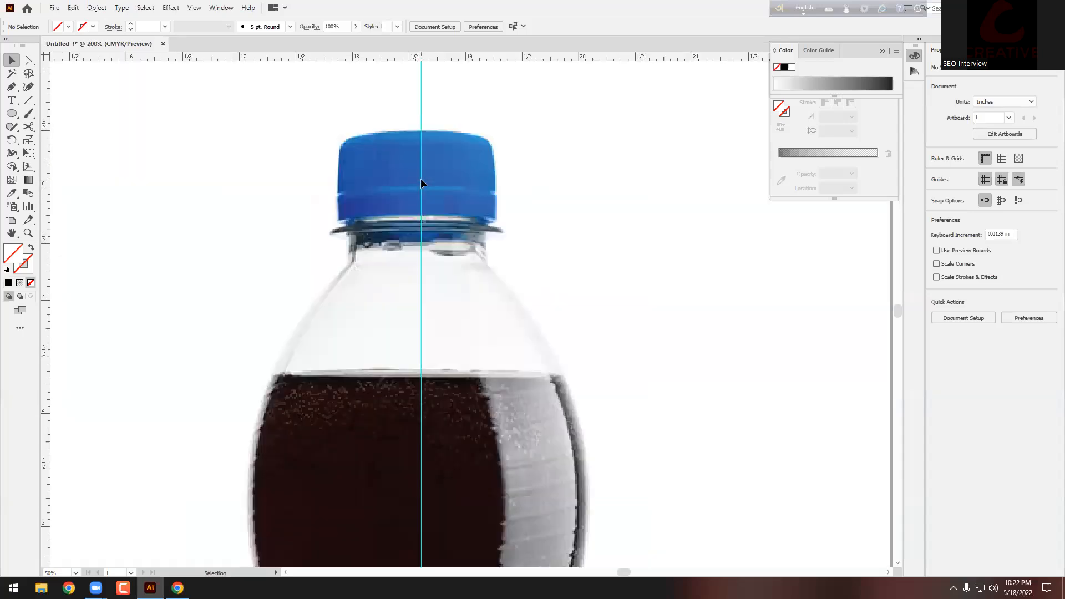
pyautogui.scroll(1, 421, 178)
pyautogui.click(12, 88)
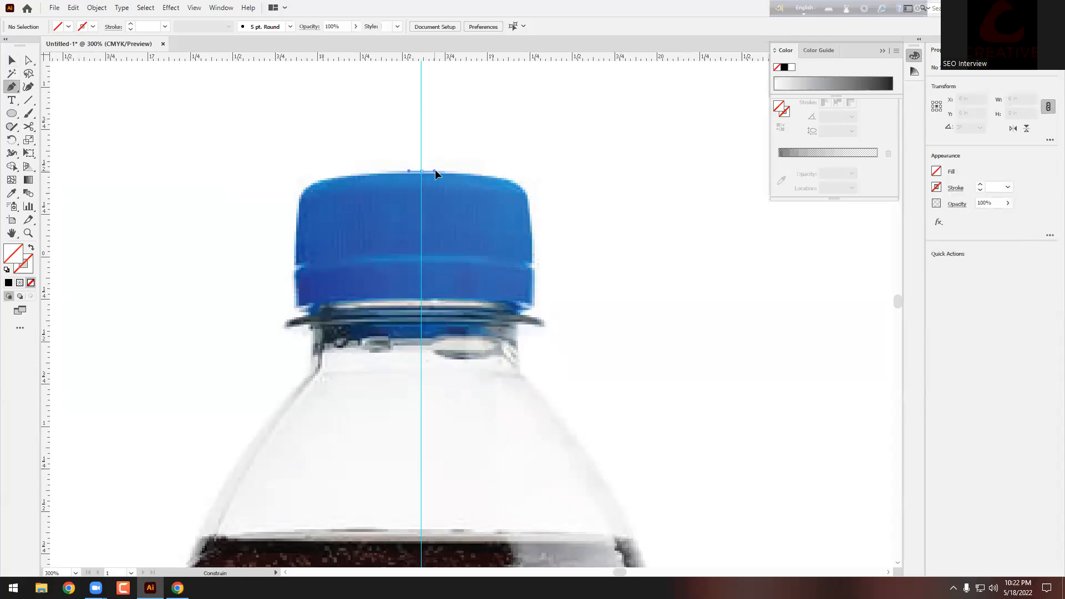
# Step: Trace the cap's top edge and right side with Pen anchors, curving at its bottom-right corner
pyautogui.moveTo(445, 171); pyautogui.dragTo(448, 171)
pyautogui.moveTo(530, 205); pyautogui.dragTo(529, 185)
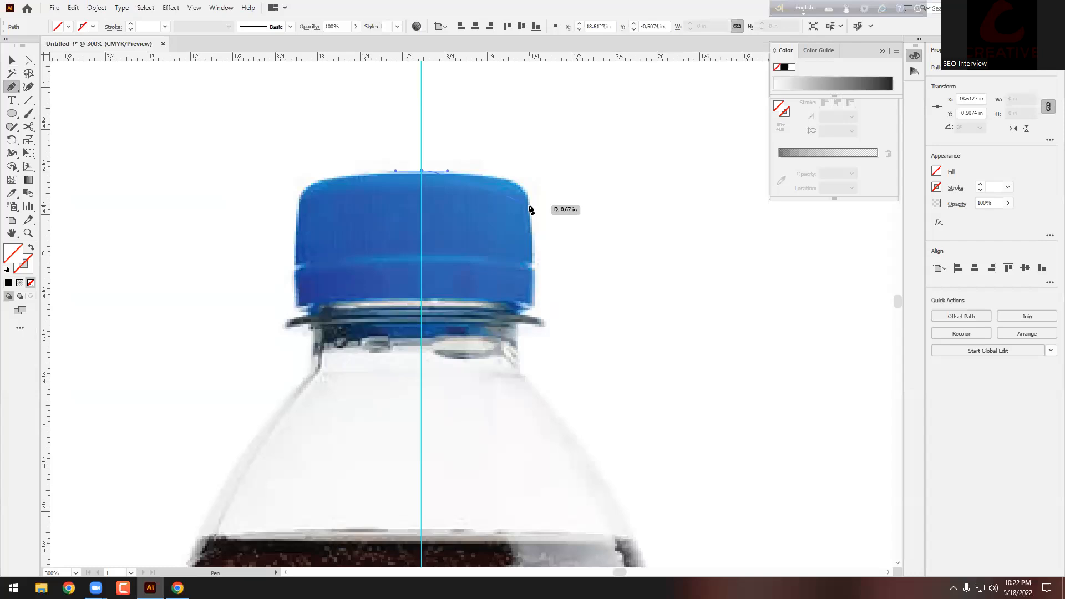
pyautogui.scroll(-4, 532, 243)
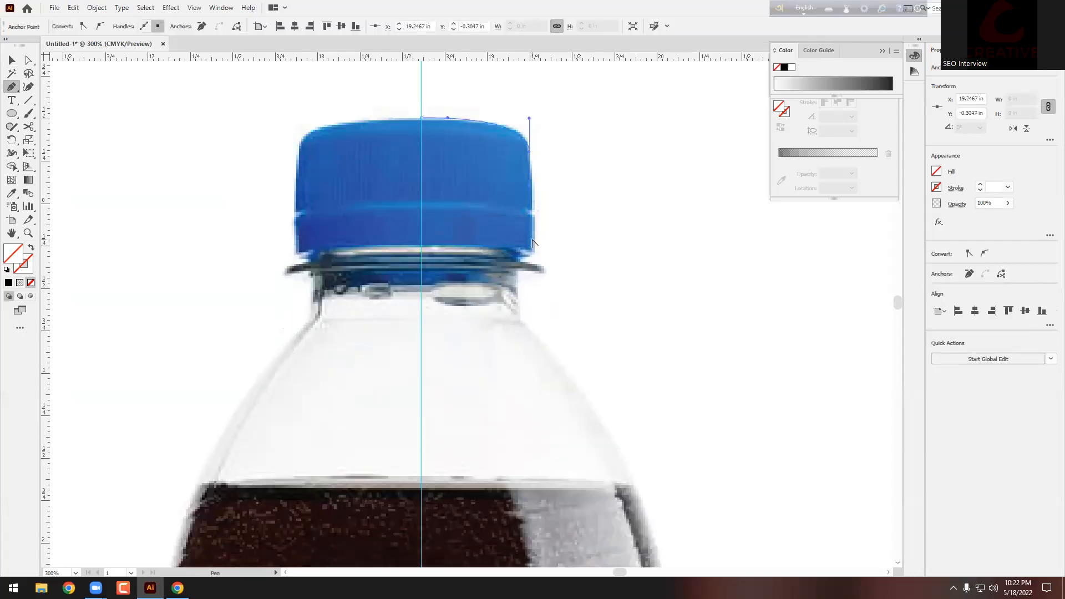
pyautogui.scroll(5, 525, 214)
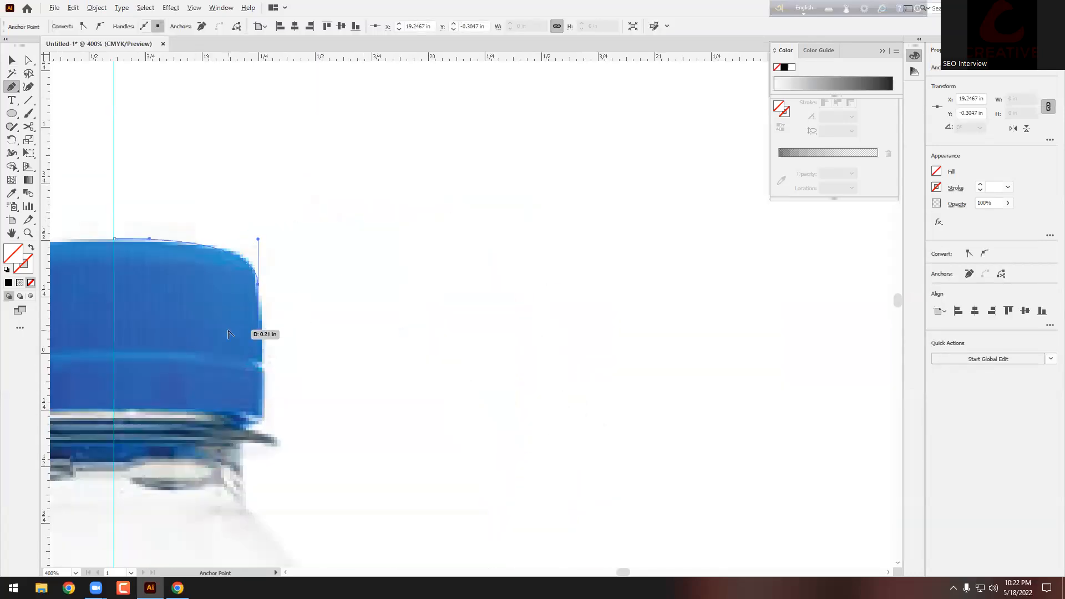
pyautogui.scroll(1, 257, 332)
pyautogui.scroll(-2, 321, 300)
pyautogui.scroll(1, 285, 328)
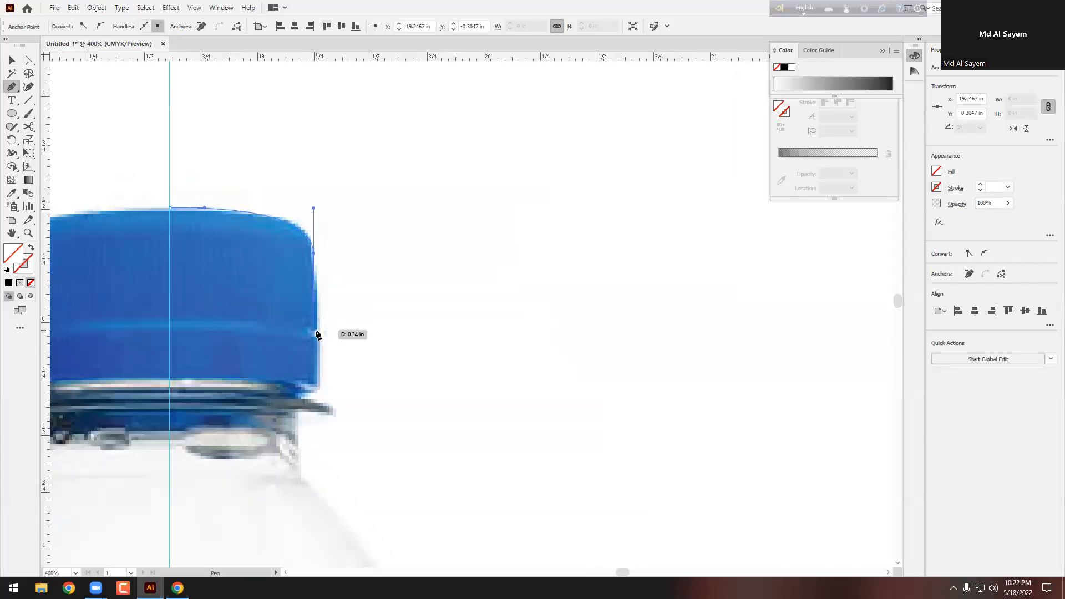
pyautogui.click(318, 323)
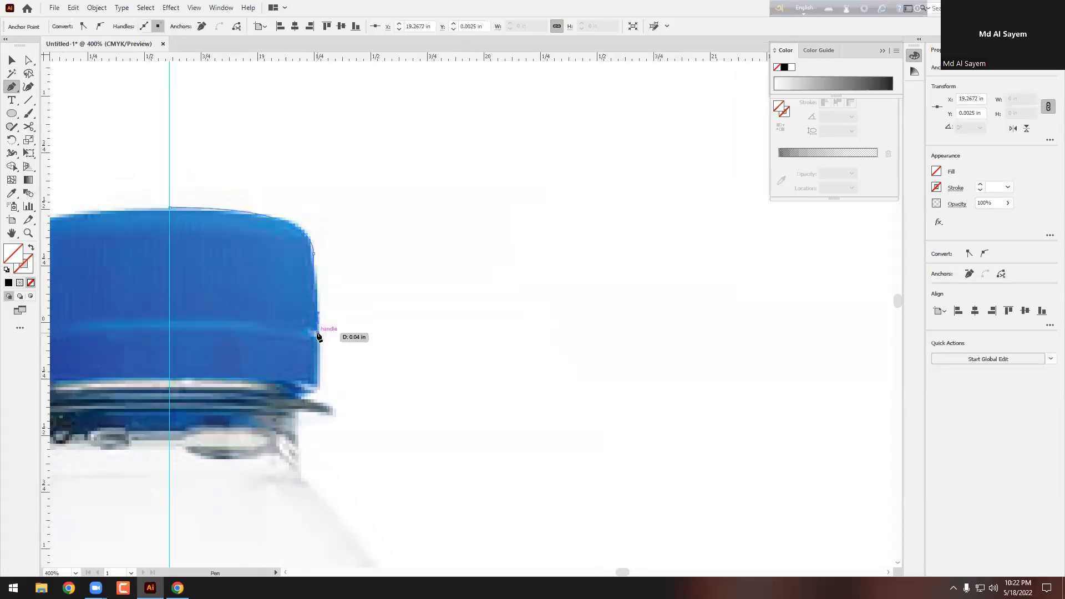
pyautogui.scroll(2, 313, 331)
pyautogui.scroll(-2, 332, 333)
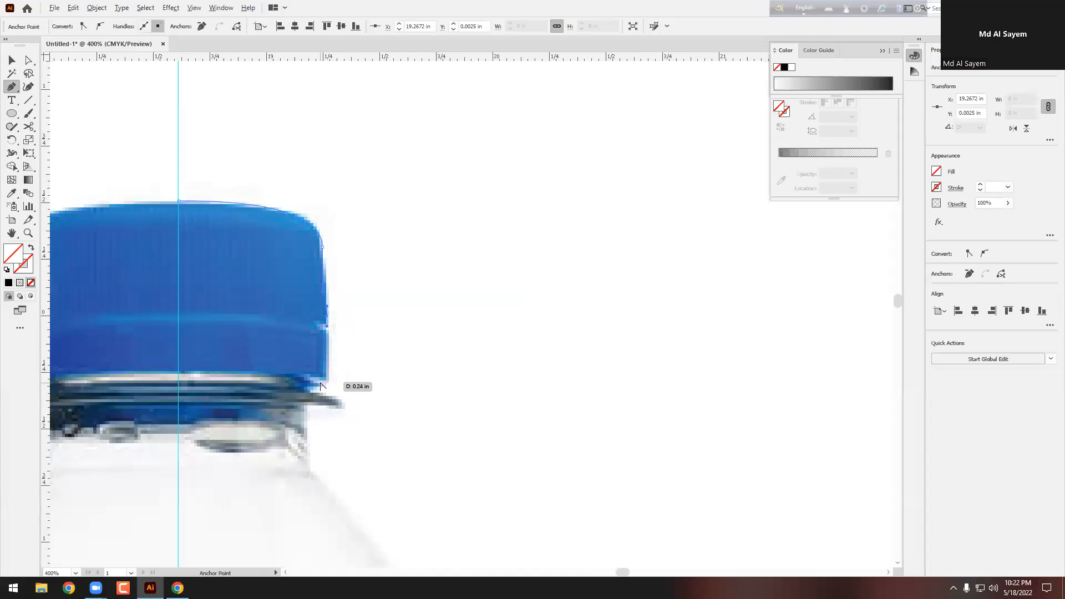
pyautogui.scroll(2, 328, 386)
pyautogui.moveTo(317, 395); pyautogui.dragTo(295, 405)
# Step: Continue the path down the bottle's side, undoing a misplaced anchor and refining the handles
pyautogui.scroll(-1, 320, 400)
pyautogui.scroll(-1, 358, 420)
pyautogui.scroll(-1, 316, 371)
pyautogui.scroll(-4, 299, 337)
pyautogui.scroll(-1, 299, 338)
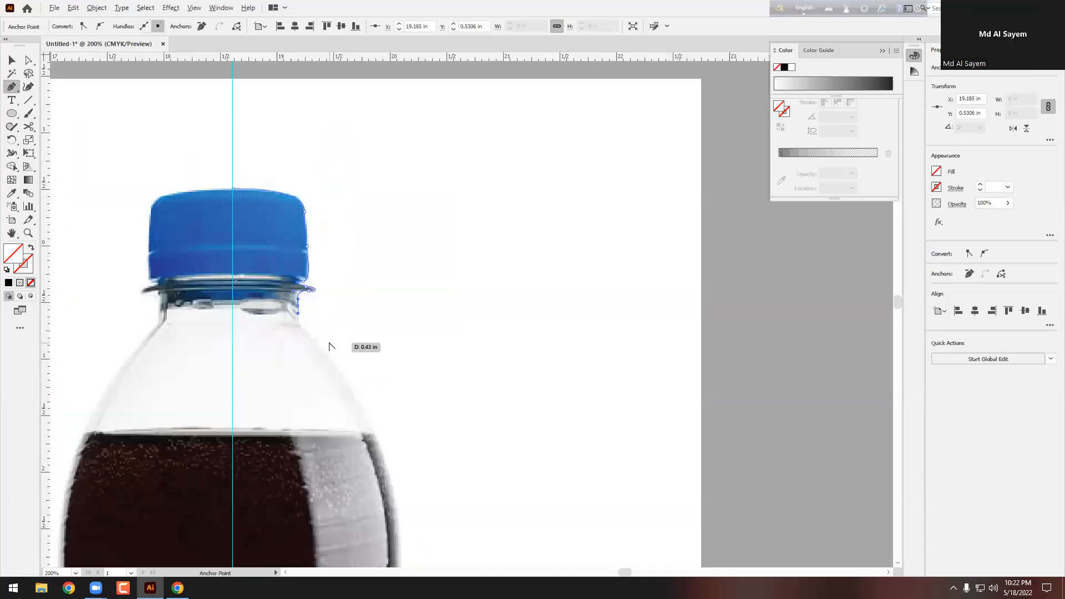
pyautogui.scroll(1, 330, 347)
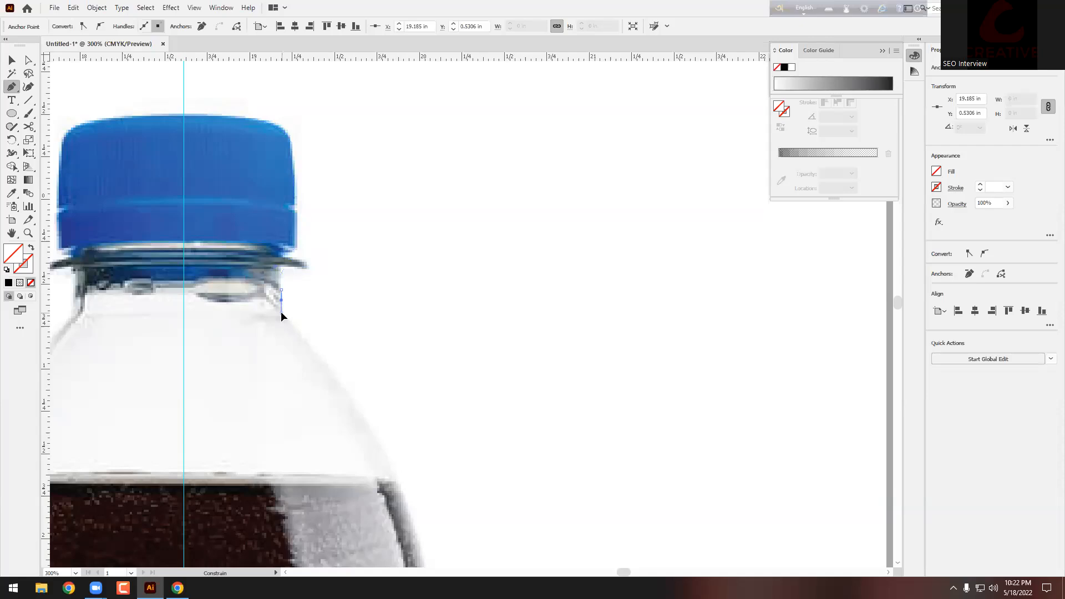
pyautogui.scroll(-3, 281, 315)
pyautogui.scroll(-1, 383, 365)
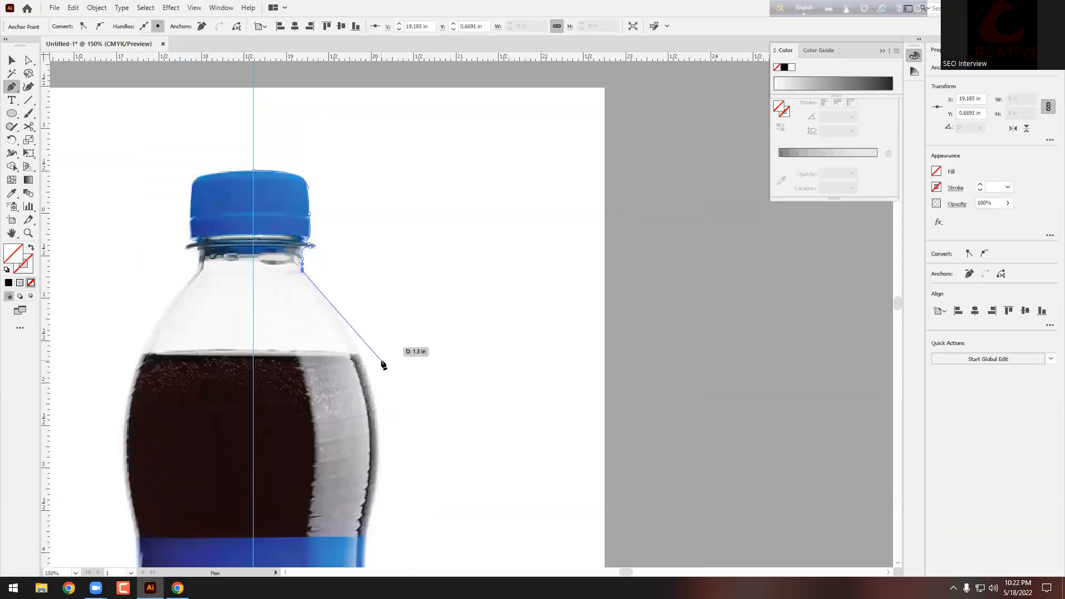
pyautogui.scroll(-2, 383, 365)
pyautogui.moveTo(380, 399); pyautogui.dragTo(363, 495)
pyautogui.scroll(-4, 380, 404)
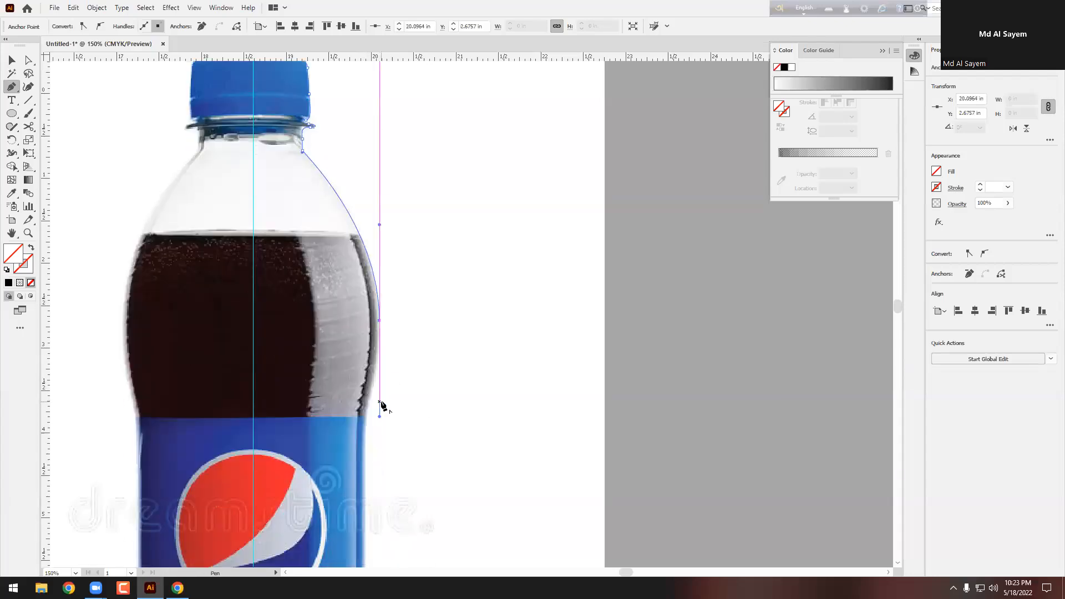
pyautogui.scroll(-9, 380, 404)
pyautogui.scroll(2, 389, 288)
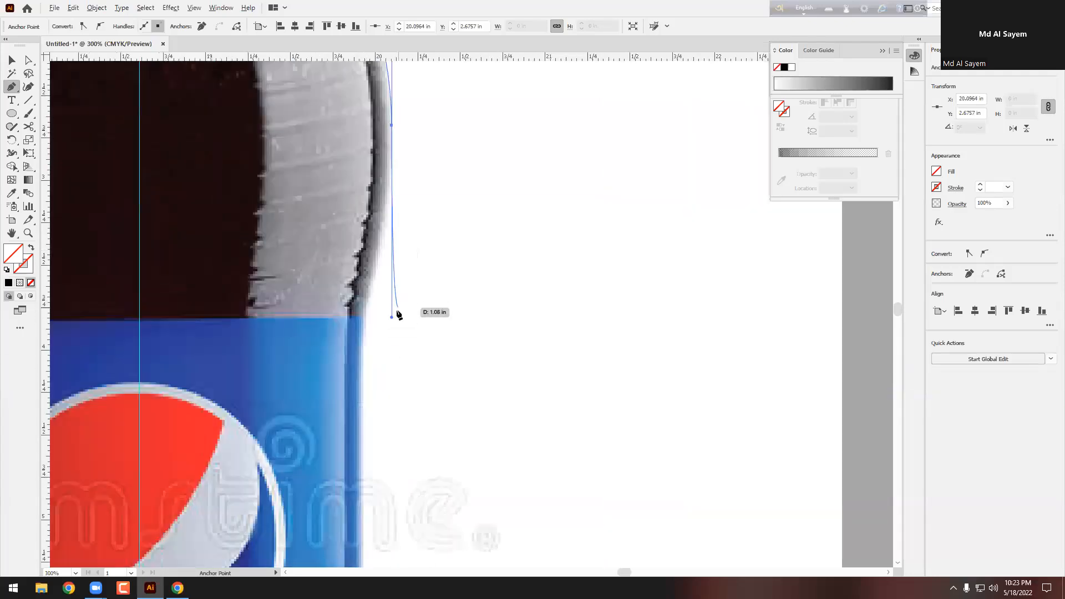
pyautogui.click(391, 318)
pyautogui.hotkey('ctrl', 'z')
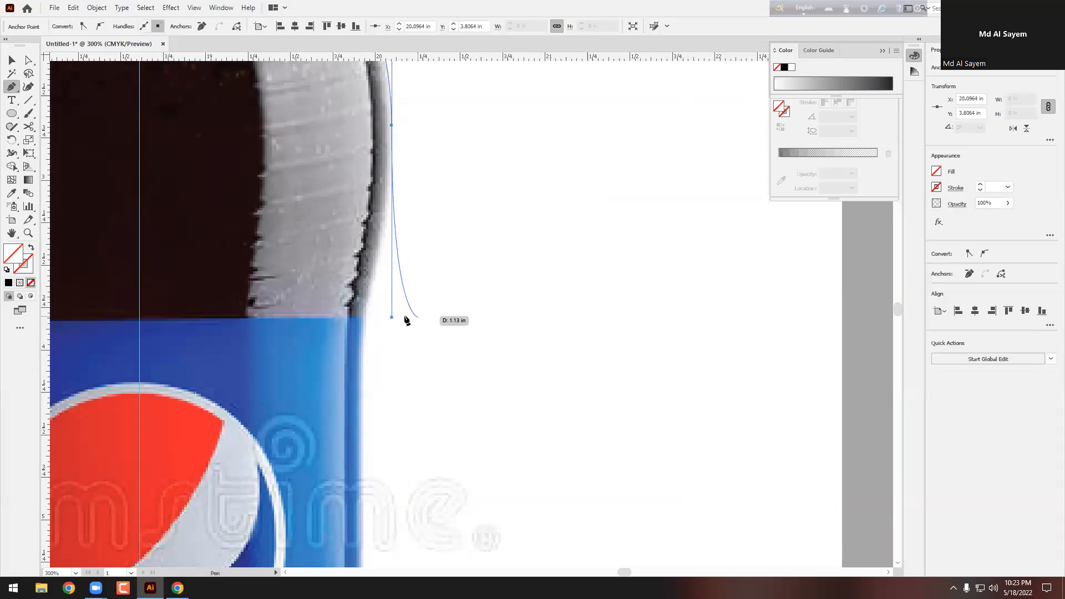
pyautogui.moveTo(392, 317); pyautogui.dragTo(394, 208)
pyautogui.moveTo(396, 168); pyautogui.dragTo(395, 164)
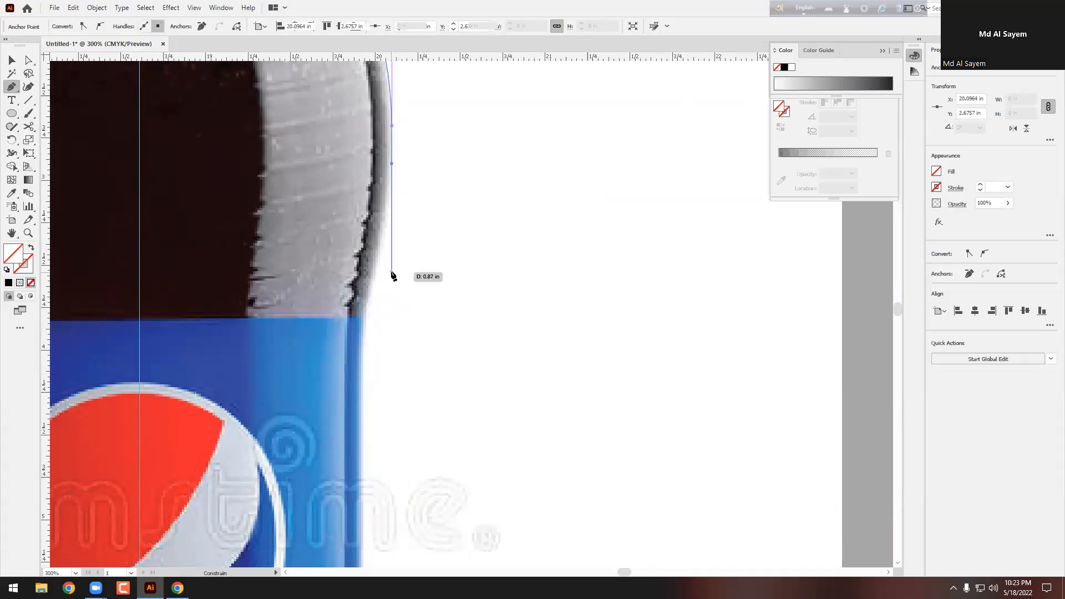
pyautogui.moveTo(362, 360); pyautogui.dragTo(363, 425)
pyautogui.moveTo(393, 167); pyautogui.dragTo(393, 184)
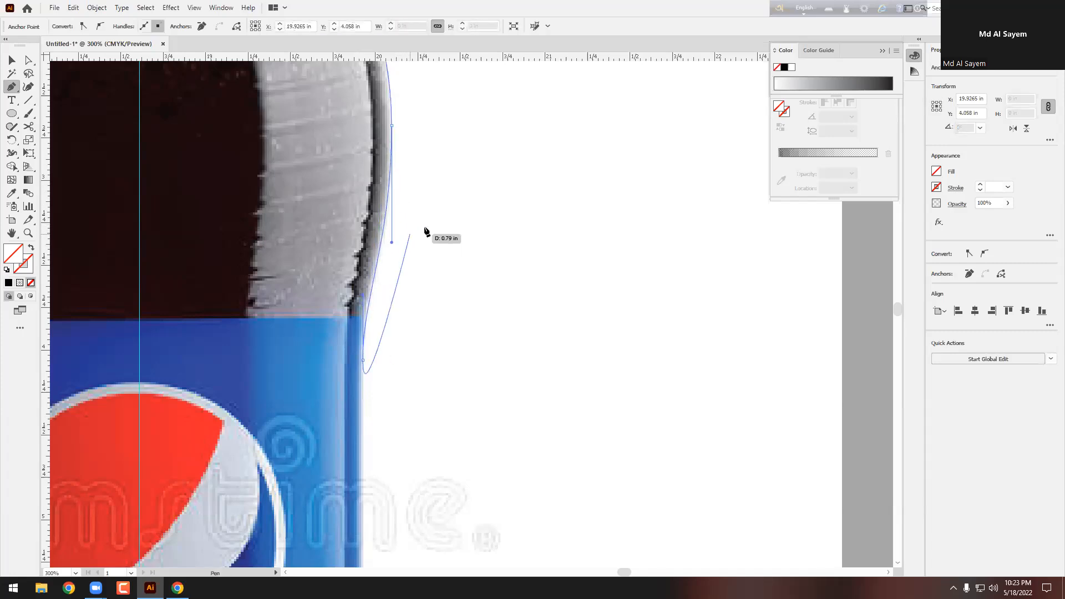
# Step: Extend the path further down the label's edge, pulling the curve to follow the bottle
pyautogui.hotkey('ctrl', '-')
pyautogui.hotkey('ctrl', '-')
pyautogui.hotkey('ctrl', '-')
pyautogui.hotkey('ctrl', '-')
pyautogui.hotkey('ctrl', '+')
pyautogui.hotkey('ctrl', '+')
pyautogui.hotkey('ctrl', '+')
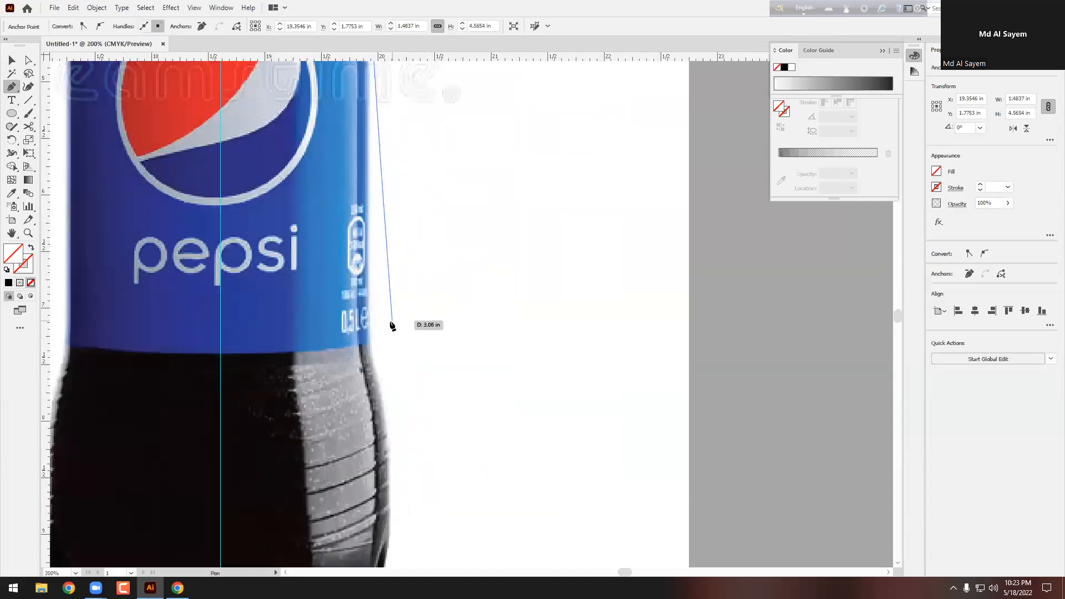
pyautogui.moveTo(371, 328); pyautogui.dragTo(371, 351)
pyautogui.scroll(-2, 425, 298)
pyautogui.scroll(-2, 421, 333)
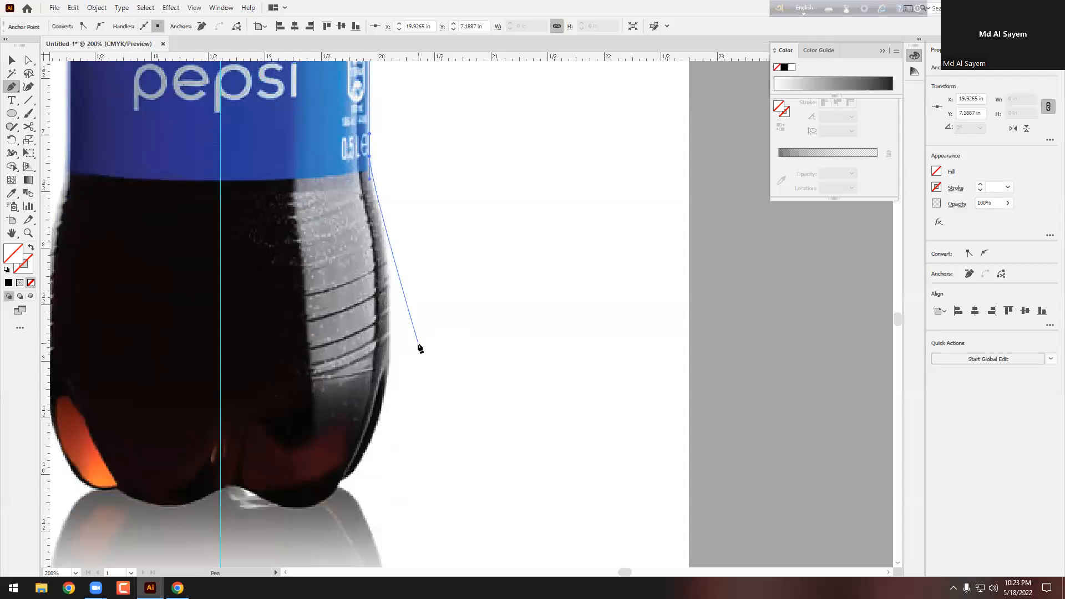
pyautogui.click(390, 364)
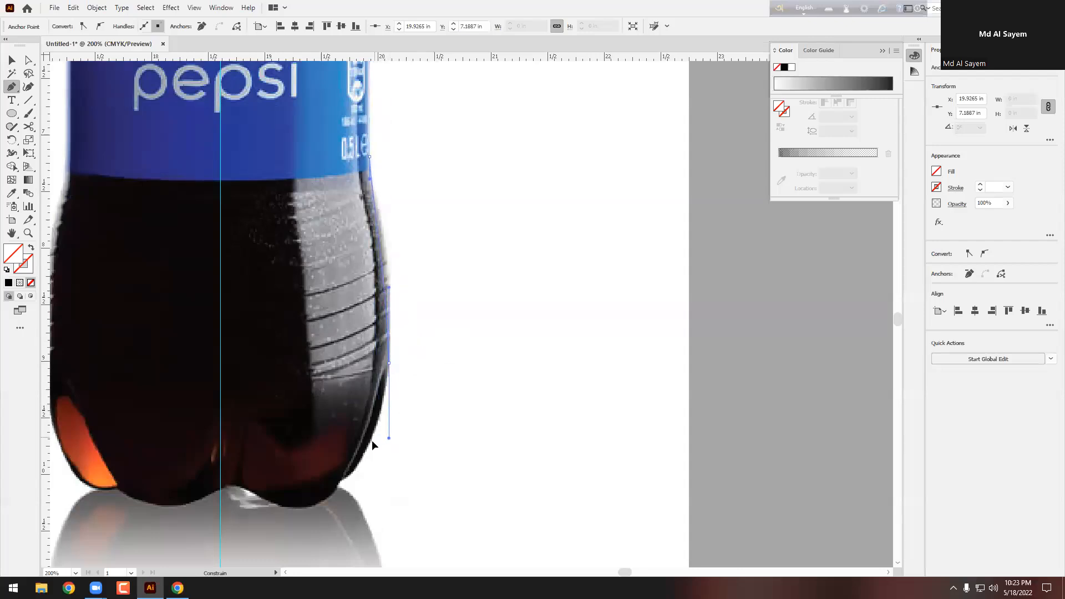
pyautogui.moveTo(389, 276); pyautogui.dragTo(391, 258)
pyautogui.moveTo(409, 188); pyautogui.dragTo(409, 182)
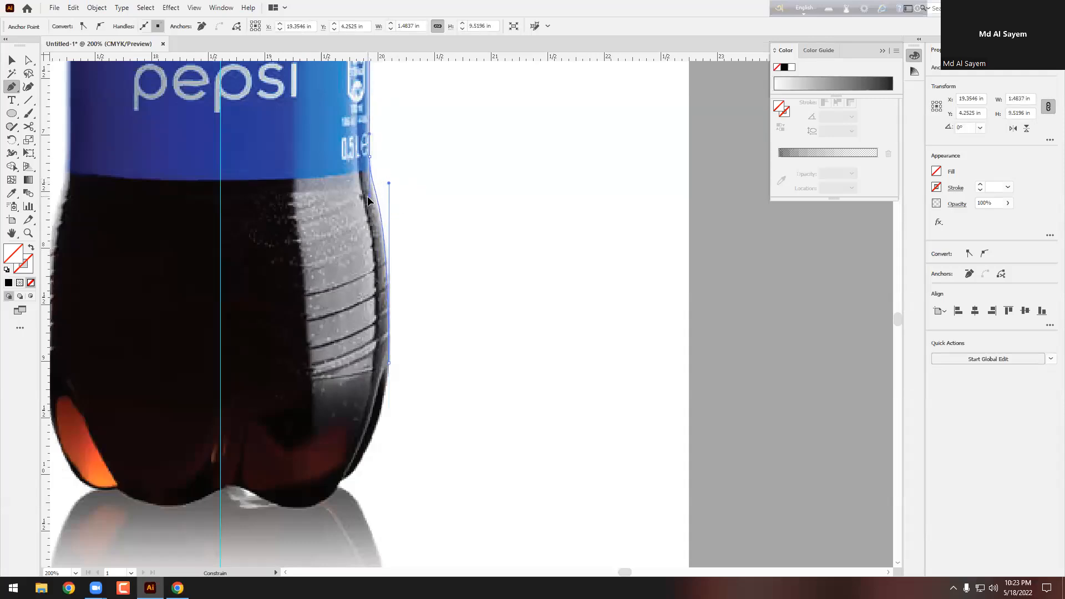
pyautogui.scroll(-3, 405, 344)
pyautogui.keyDown('alt'); pyautogui.scroll(1, 373, 401); pyautogui.keyUp('alt')
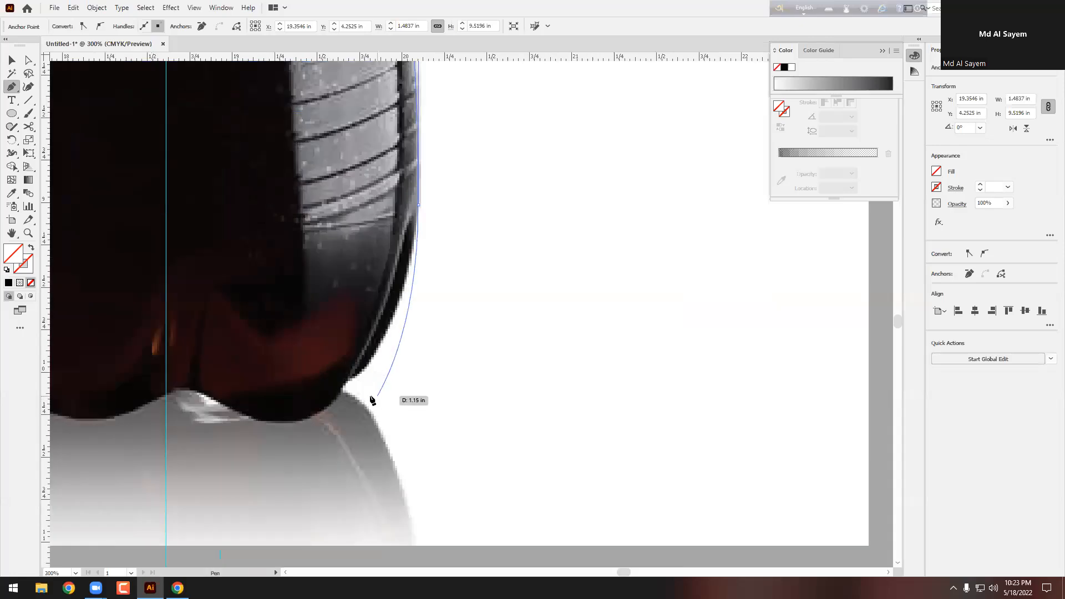
# Step: Curve the path around the bottom corner and base, ending it on the centre guide
pyautogui.click(343, 385)
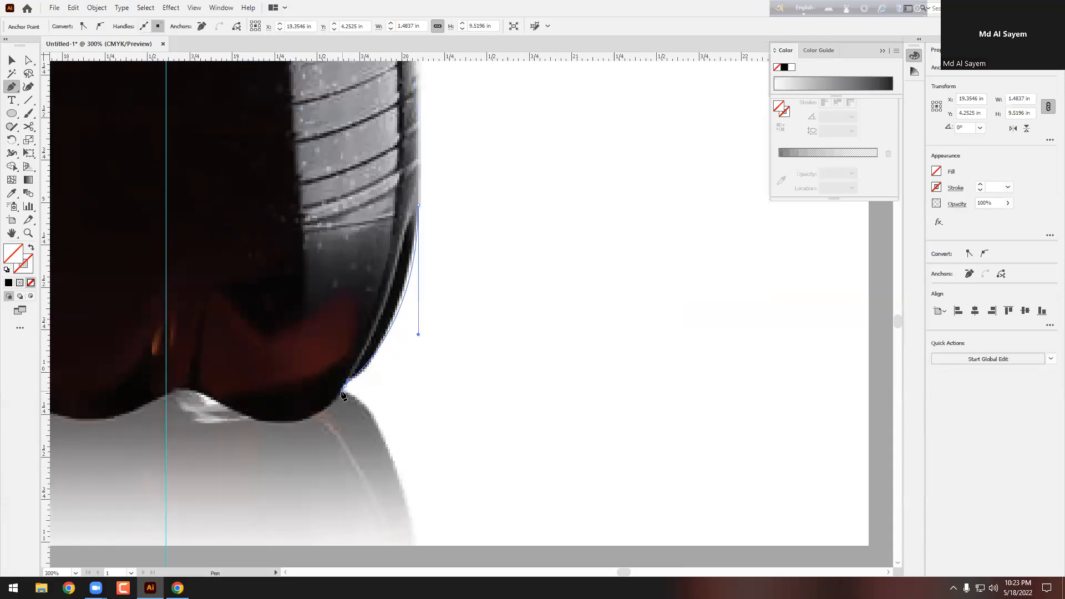
pyautogui.scroll(-2, 349, 392)
pyautogui.scroll(4, 317, 419)
pyautogui.moveTo(273, 421); pyautogui.dragTo(198, 420)
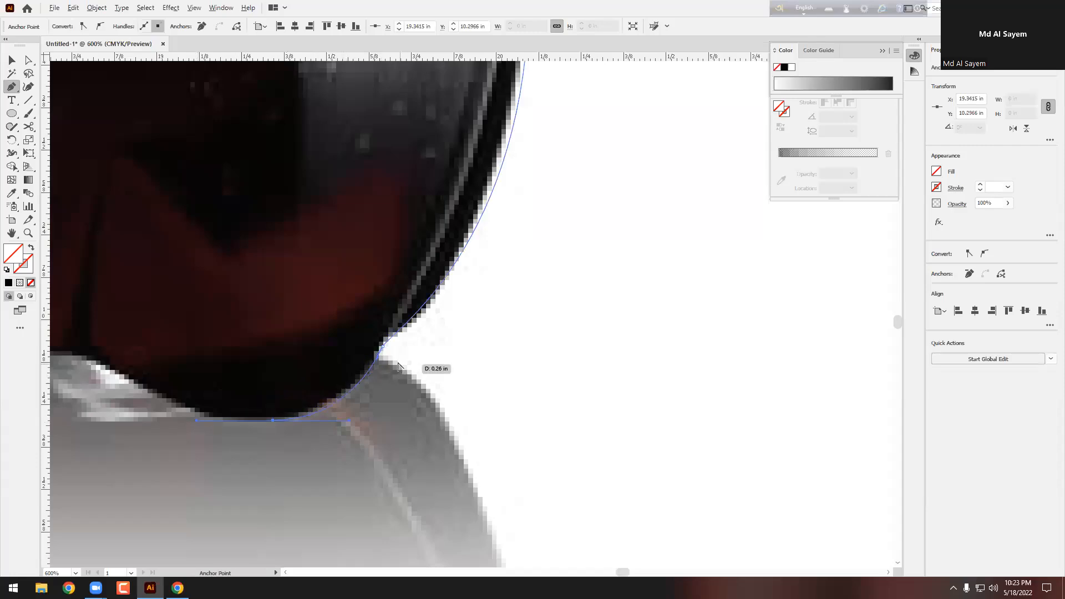
pyautogui.moveTo(376, 365)
pyautogui.mouseDown()
pyautogui.moveTo(371, 377)
pyautogui.moveTo(377, 363)
pyautogui.mouseUp()
pyautogui.scroll(-3, 359, 425)
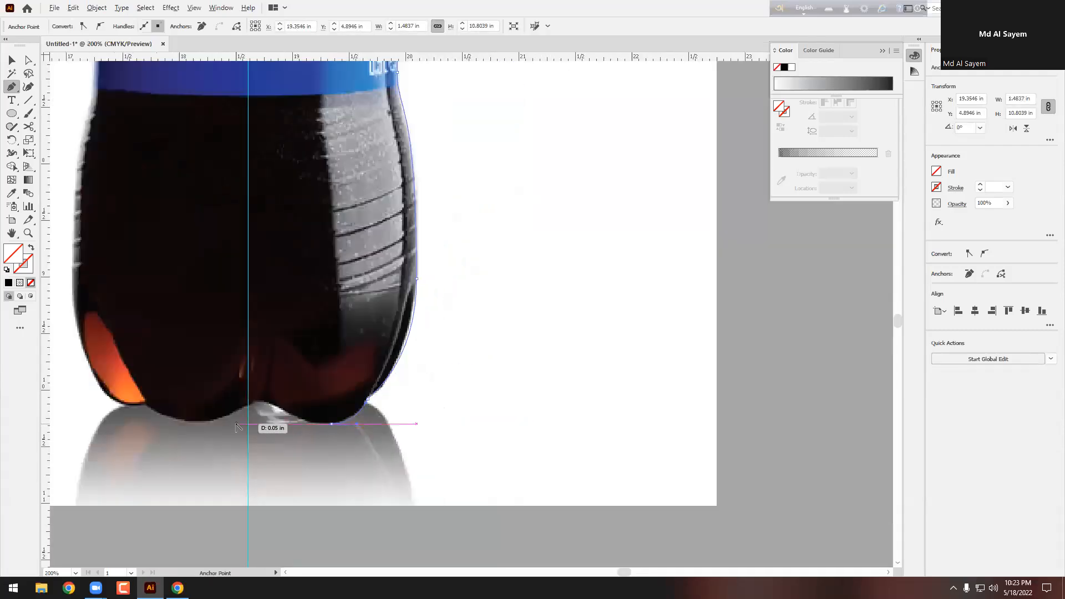
pyautogui.scroll(3, 237, 426)
pyautogui.moveTo(307, 347); pyautogui.dragTo(272, 347)
pyautogui.moveTo(437, 413); pyautogui.dragTo(407, 418)
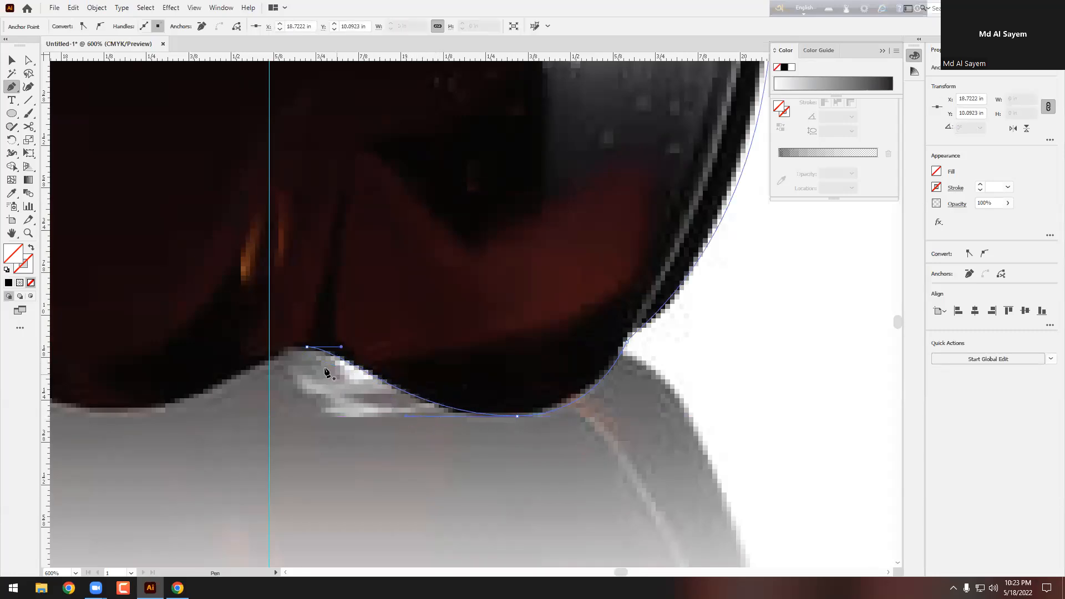
pyautogui.moveTo(307, 348); pyautogui.dragTo(336, 373)
pyautogui.click(11, 86)
pyautogui.click(11, 61)
pyautogui.scroll(-4, 366, 236)
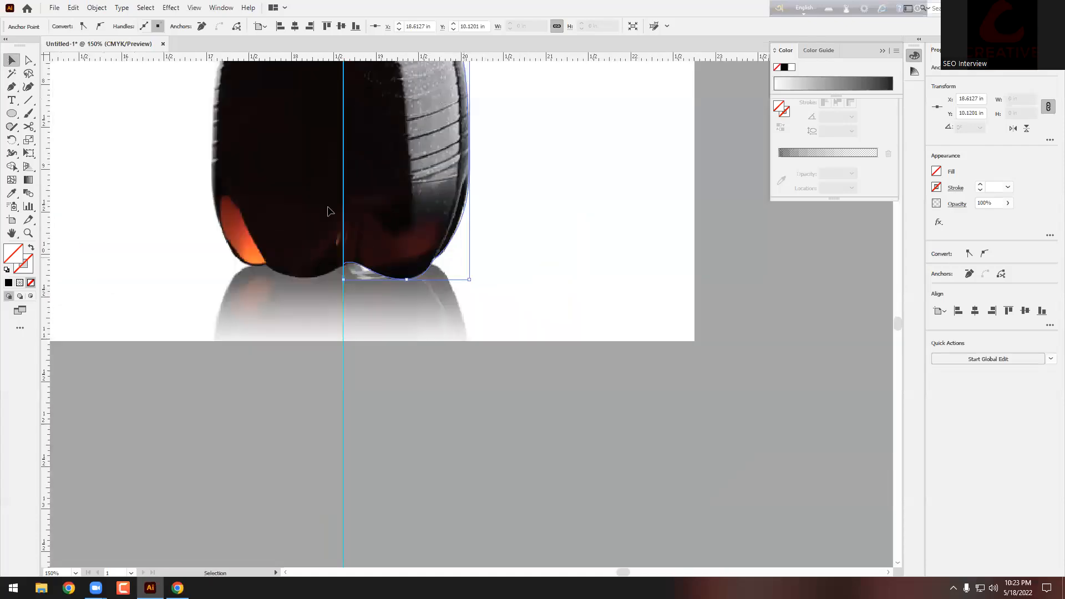
# Step: Give the traced bottle profile path a red stroke
pyautogui.moveTo(544, 192); pyautogui.dragTo(423, 245)
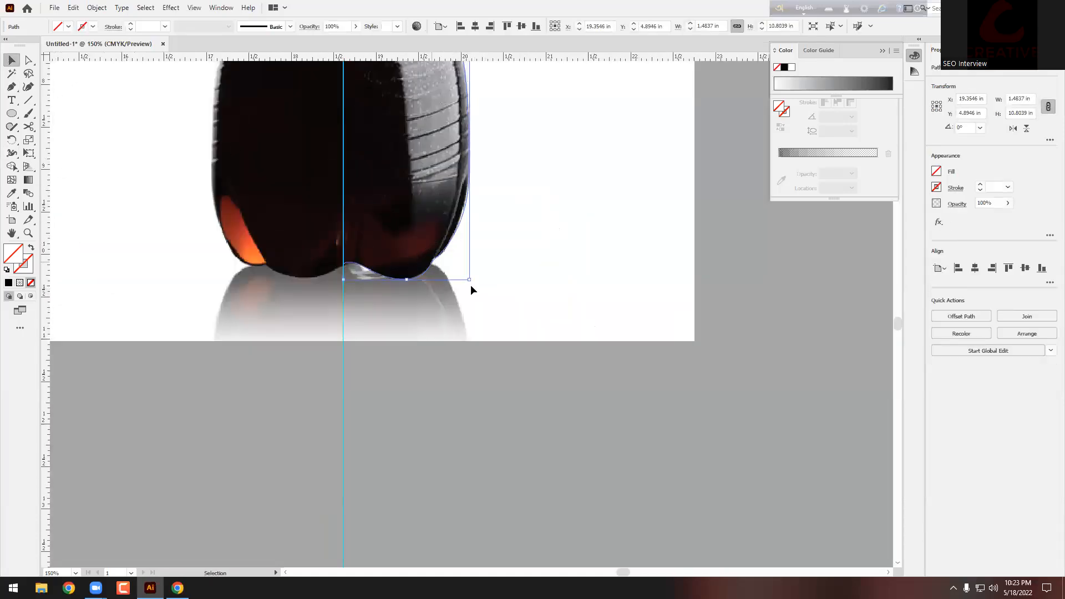
pyautogui.scroll(1, 471, 286)
pyautogui.click(92, 28)
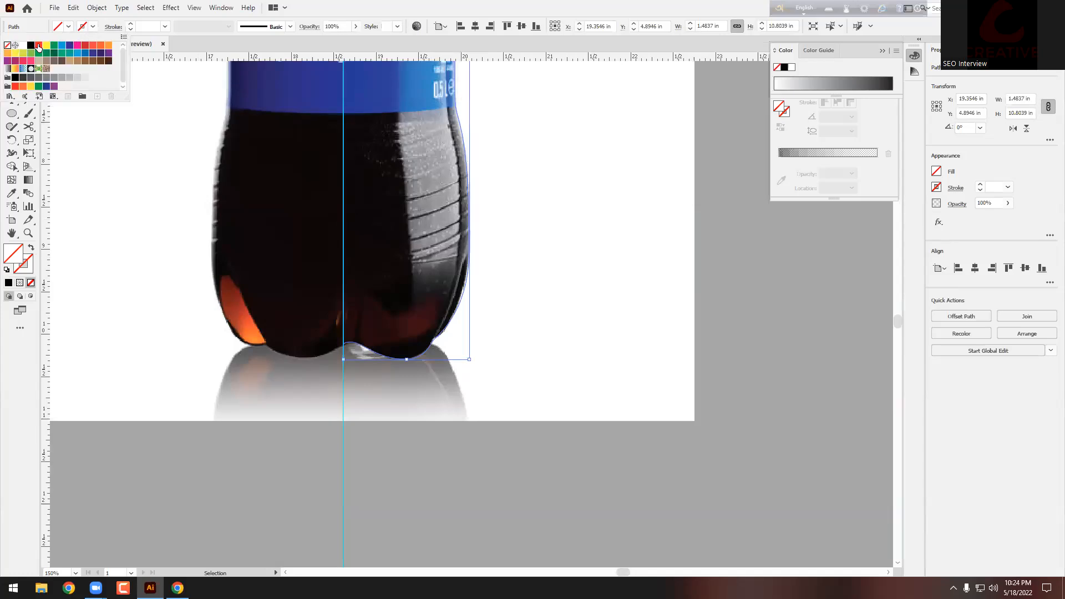
pyautogui.click(38, 48)
pyautogui.click(503, 179)
pyautogui.scroll(4, 502, 179)
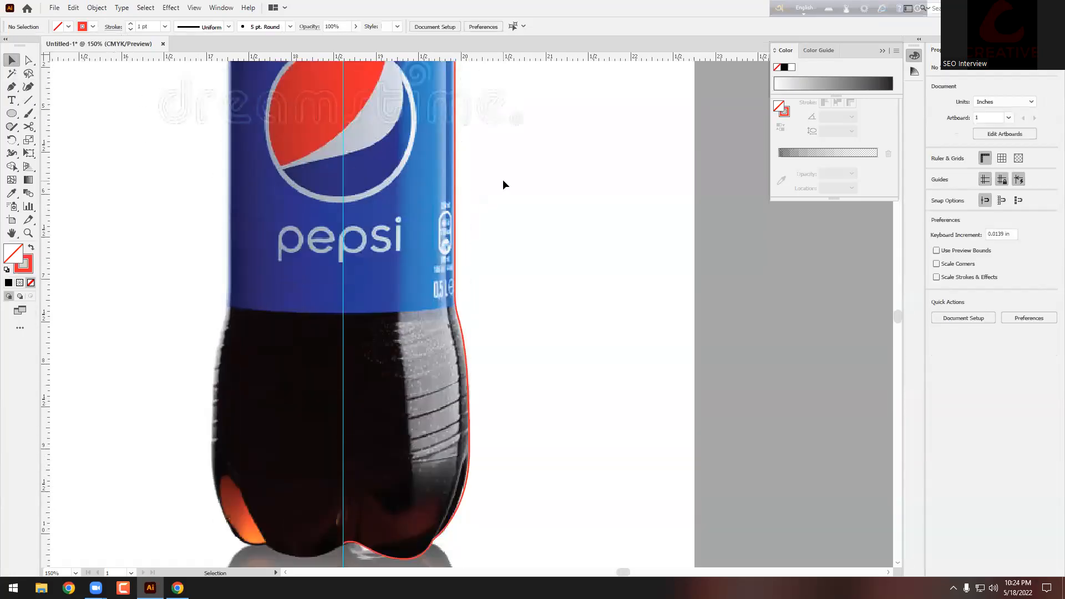
pyautogui.scroll(10, 503, 178)
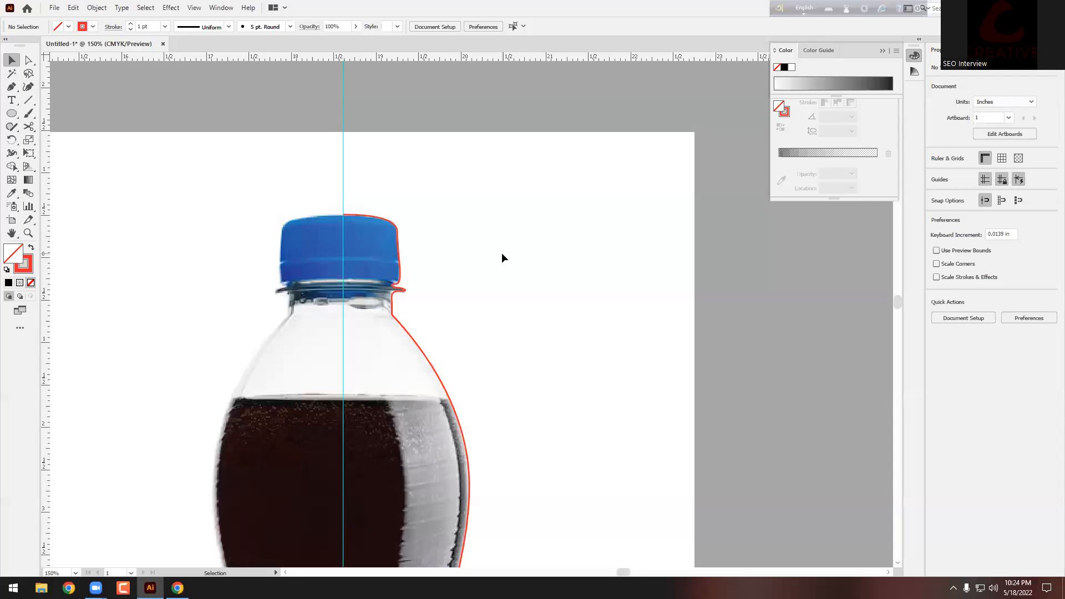
pyautogui.scroll(-4, 492, 263)
pyautogui.scroll(8, 464, 272)
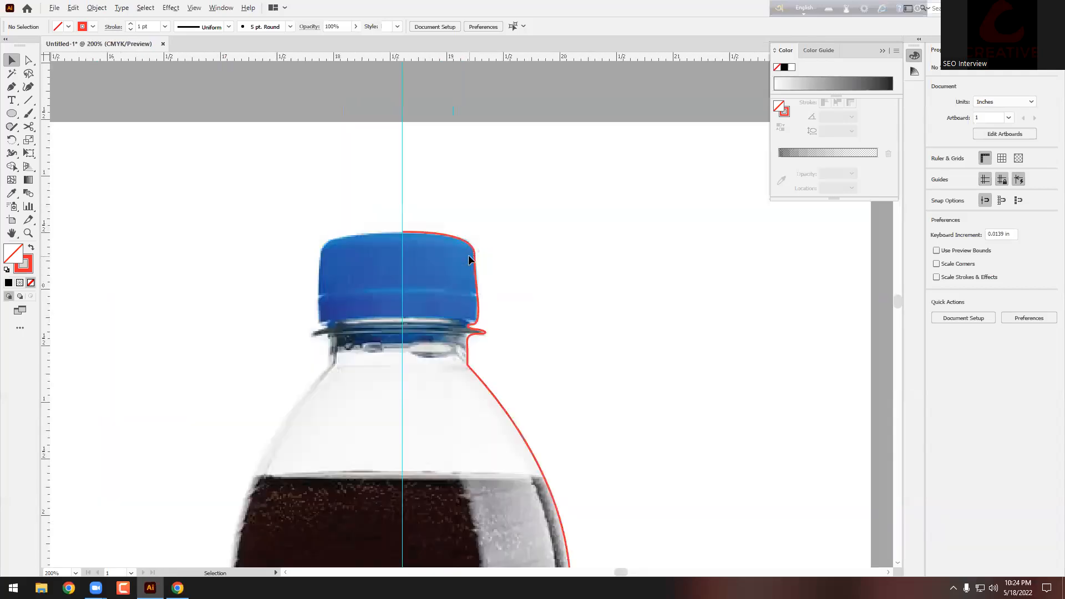
pyautogui.scroll(-2, 452, 226)
# Step: Cut the red outline with the Scissors at the cap edge, lower bottle and label's bottom edge
pyautogui.click(448, 214)
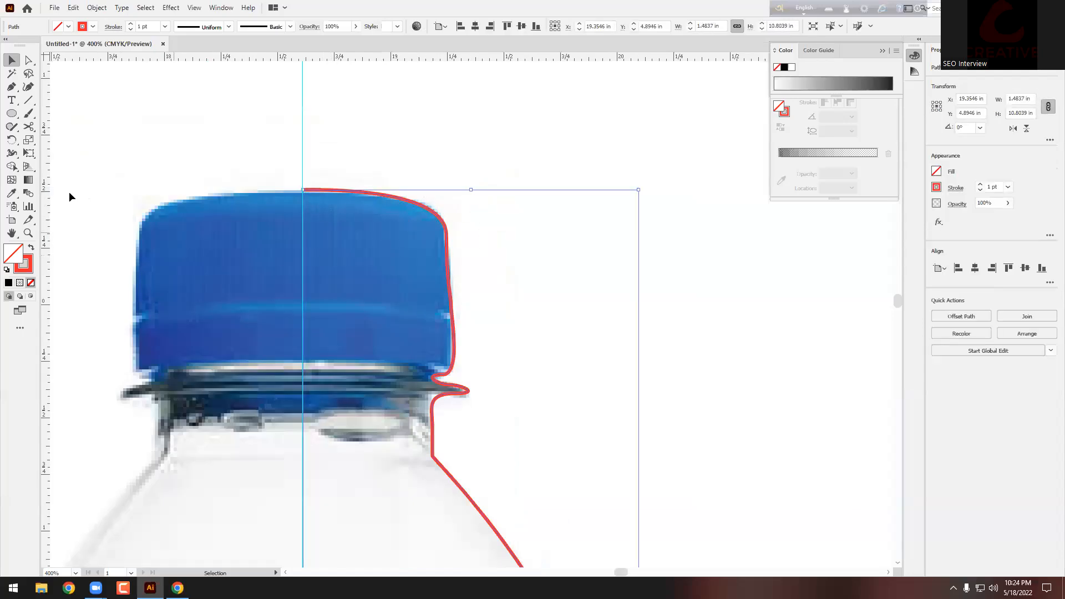
pyautogui.moveTo(31, 127); pyautogui.dragTo(69, 139)
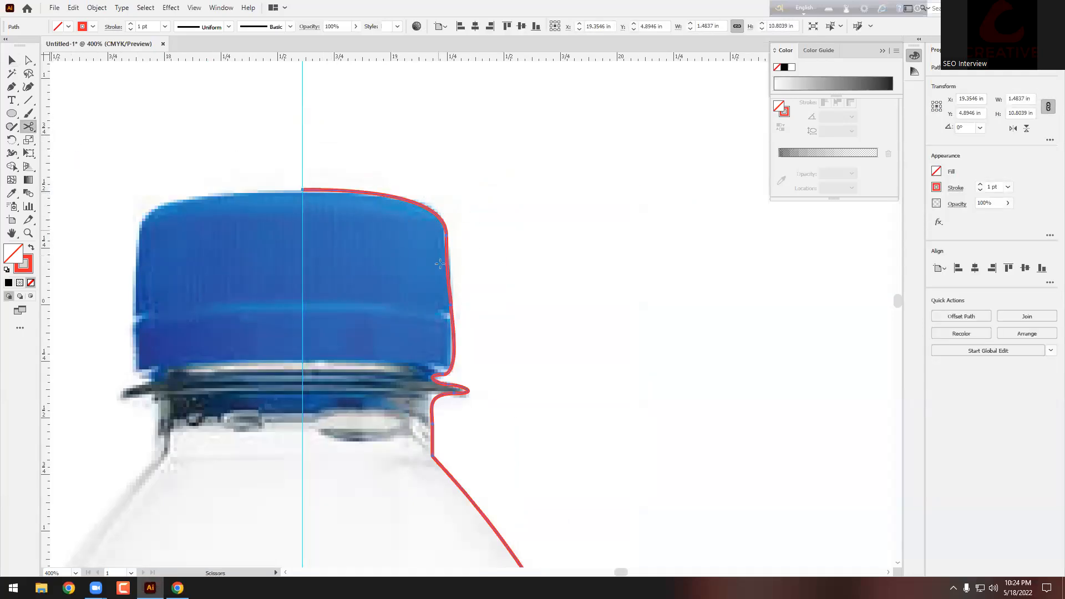
pyautogui.scroll(2, 448, 358)
pyautogui.click(452, 383)
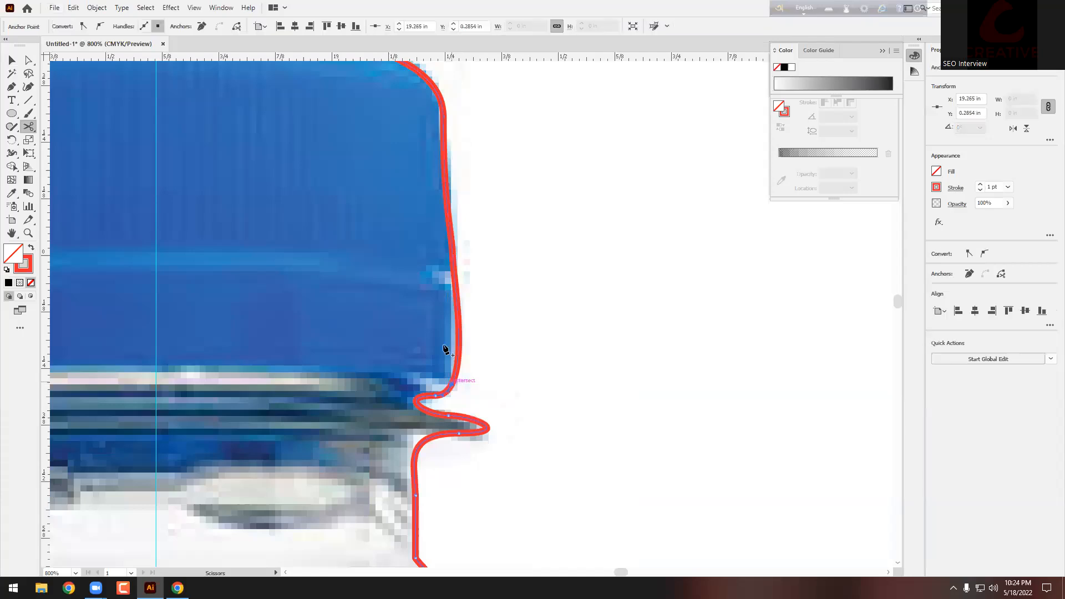
pyautogui.scroll(-3, 446, 360)
pyautogui.scroll(3, 478, 400)
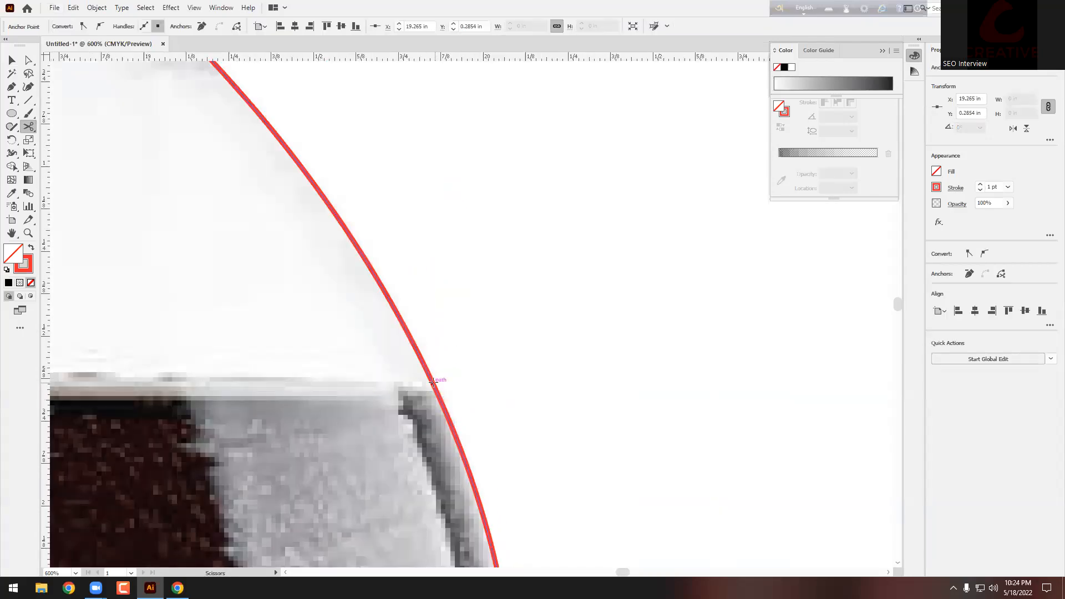
pyautogui.scroll(-3, 432, 379)
pyautogui.click(460, 387)
pyautogui.scroll(4, 461, 388)
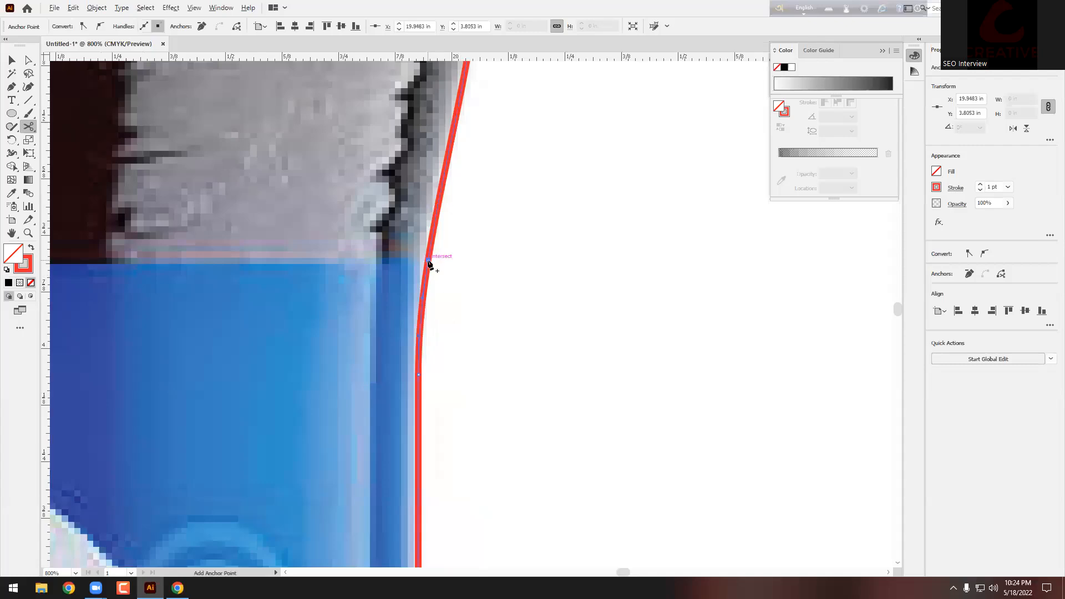
pyautogui.scroll(-4, 429, 265)
pyautogui.scroll(4, 440, 254)
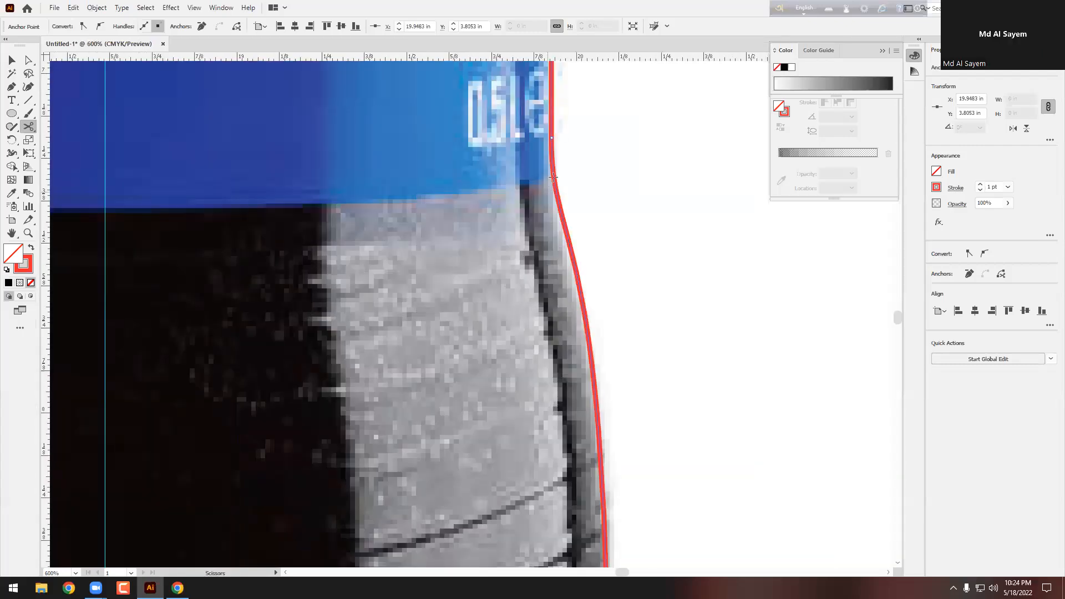
pyautogui.click(553, 175)
pyautogui.scroll(-4, 554, 175)
pyautogui.scroll(3, 620, 240)
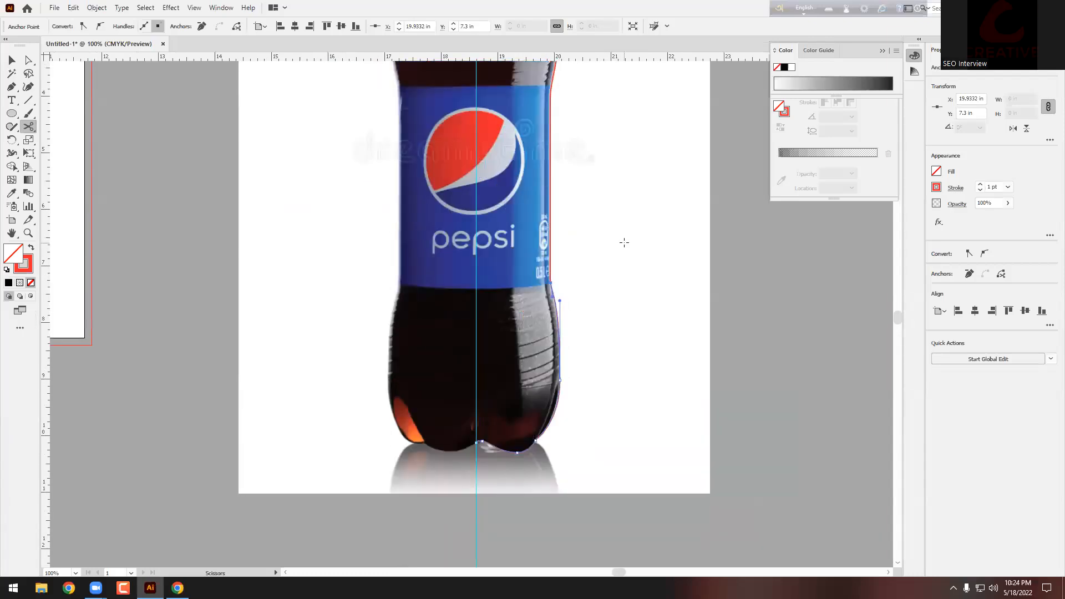
pyautogui.click(12, 60)
pyautogui.click(370, 171)
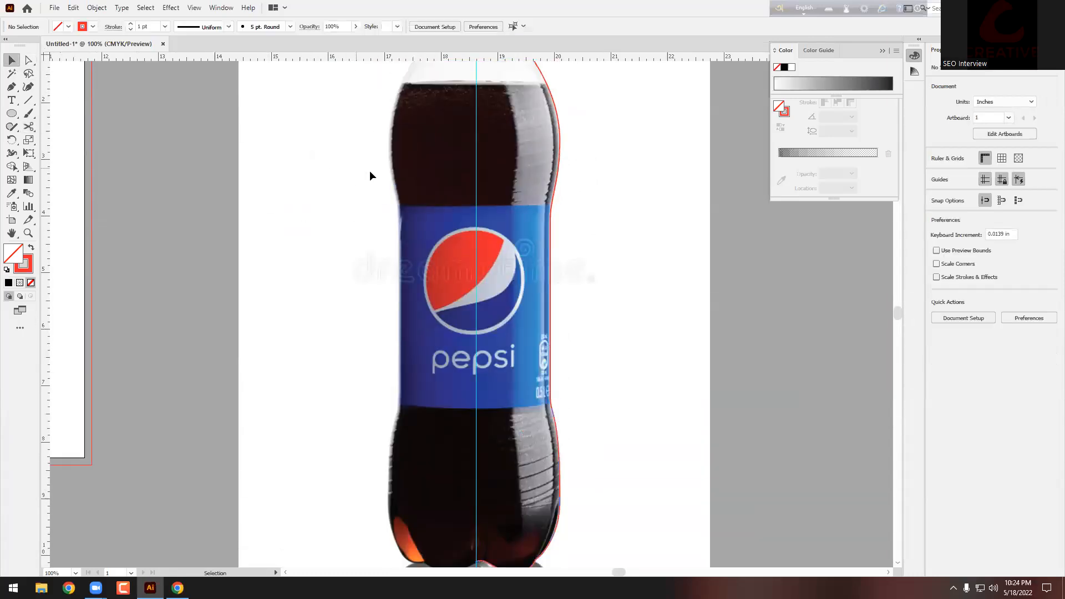
# Step: Make the cap's outline piece a blue stroke sampled from the photo
pyautogui.scroll(4, 370, 171)
pyautogui.scroll(2, 391, 160)
pyautogui.click(513, 184)
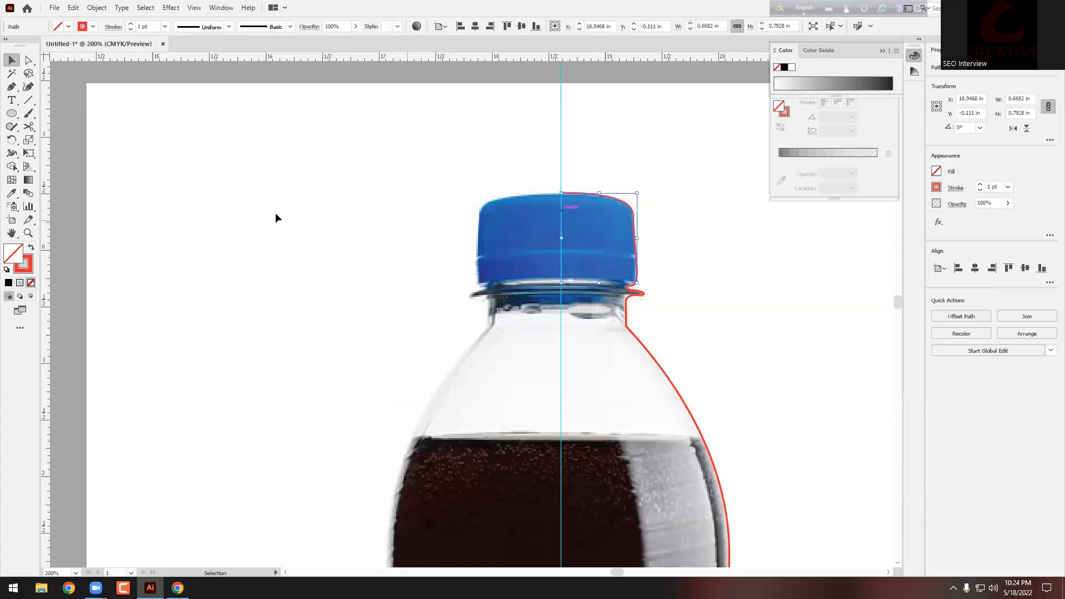
pyautogui.press('i')
pyautogui.click(598, 216)
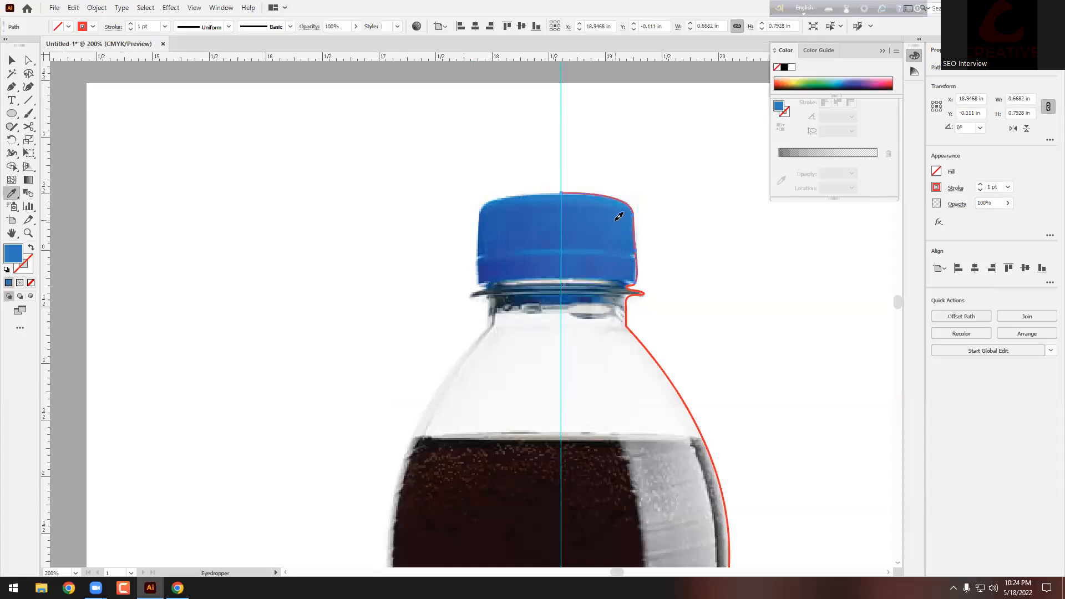
pyautogui.click(30, 249)
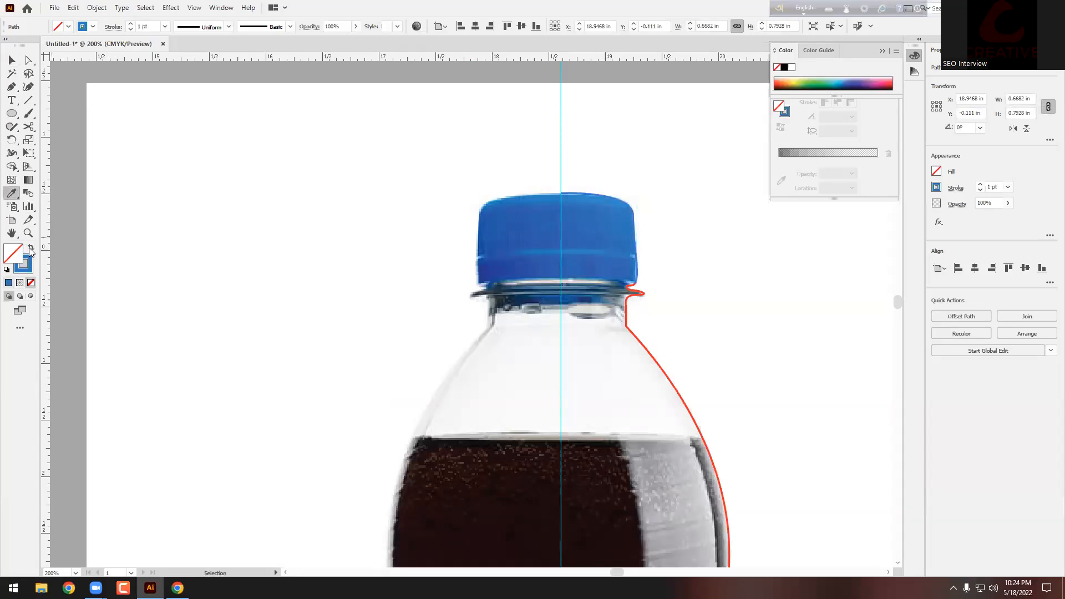
pyautogui.click(11, 59)
pyautogui.click(516, 262)
# Step: Make the shoulder's outline piece a white stroke sampled from the bottle
pyautogui.scroll(-3, 709, 264)
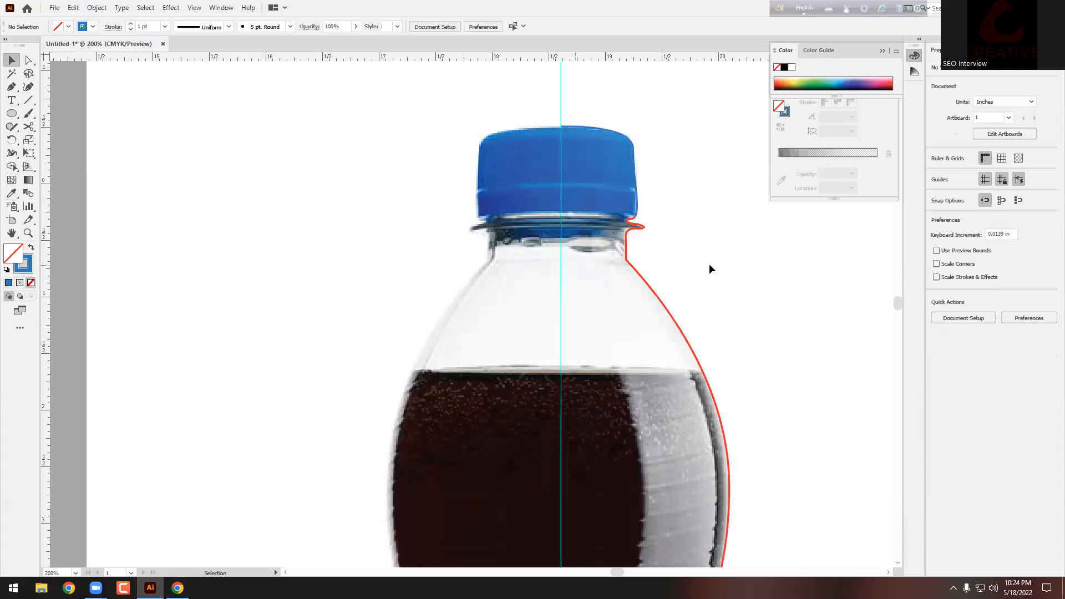
pyautogui.click(646, 280)
pyautogui.click(12, 194)
pyautogui.click(599, 290)
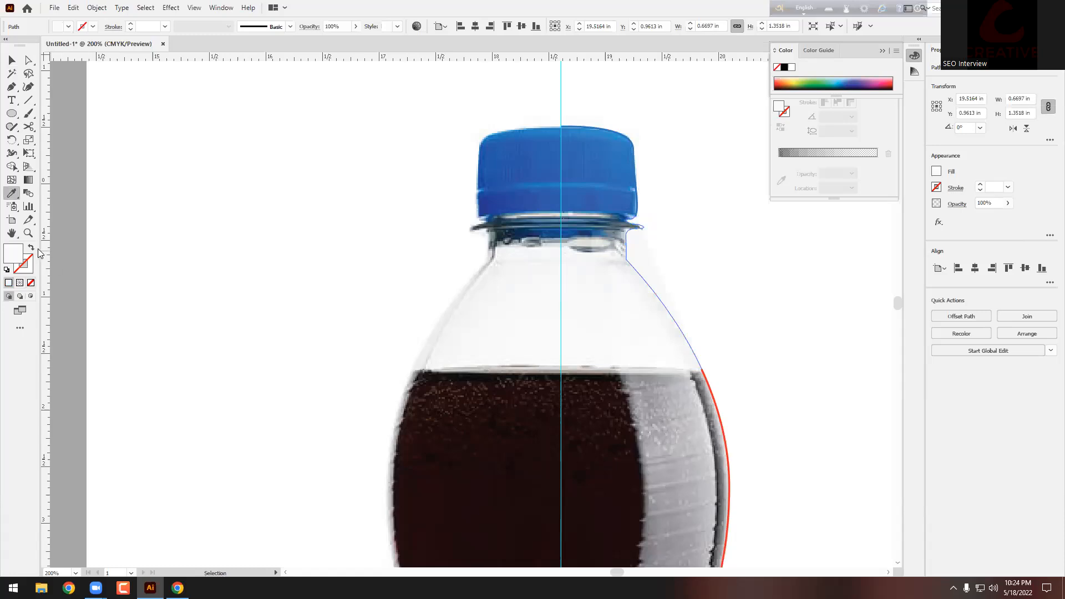
pyautogui.click(32, 248)
pyautogui.click(11, 57)
pyautogui.click(157, 139)
pyautogui.scroll(-3, 126, 210)
pyautogui.scroll(3, 284, 257)
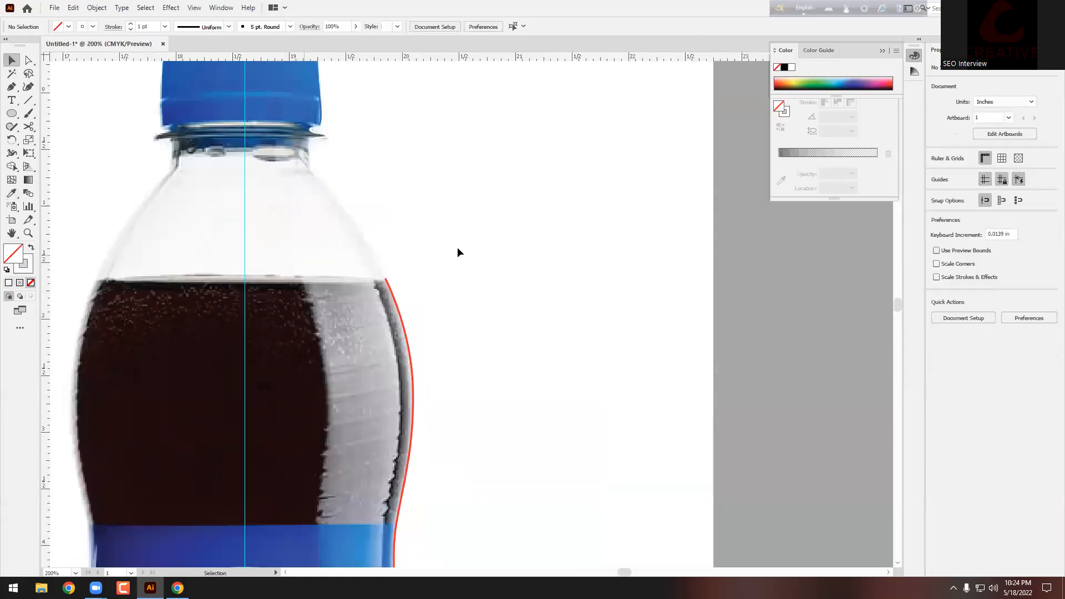
pyautogui.scroll(-3, 459, 254)
pyautogui.scroll(-1, 511, 246)
# Step: Give the profile segment beside the cola a dark cola-coloured stroke
pyautogui.click(437, 263)
pyautogui.scroll(-2, 473, 256)
pyautogui.click(12, 194)
pyautogui.click(366, 223)
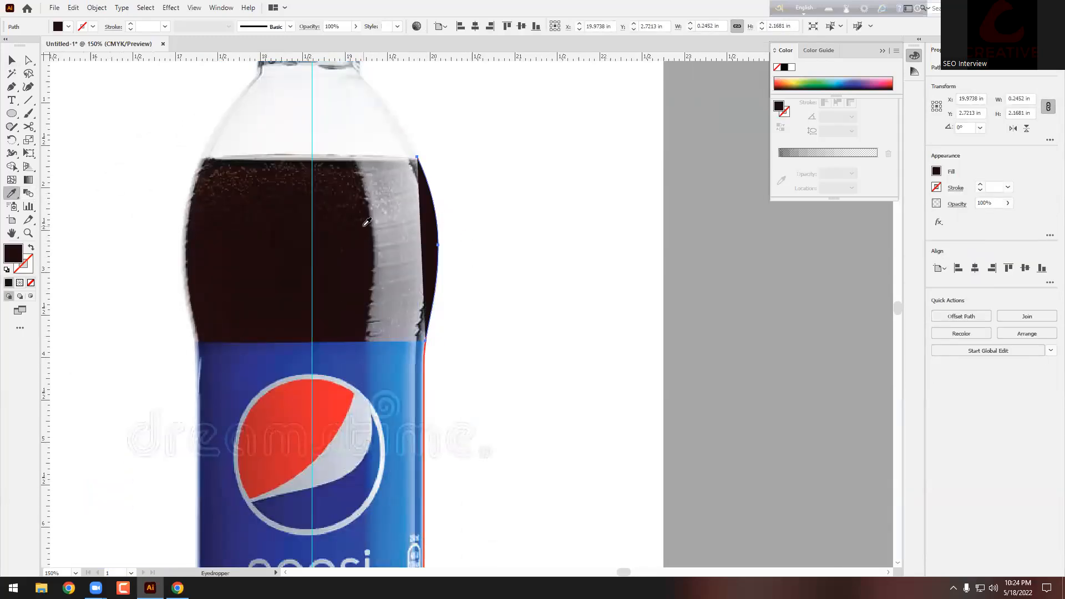
pyautogui.click(30, 249)
pyautogui.click(11, 60)
pyautogui.click(185, 148)
pyautogui.scroll(-3, 187, 149)
pyautogui.scroll(2, 204, 294)
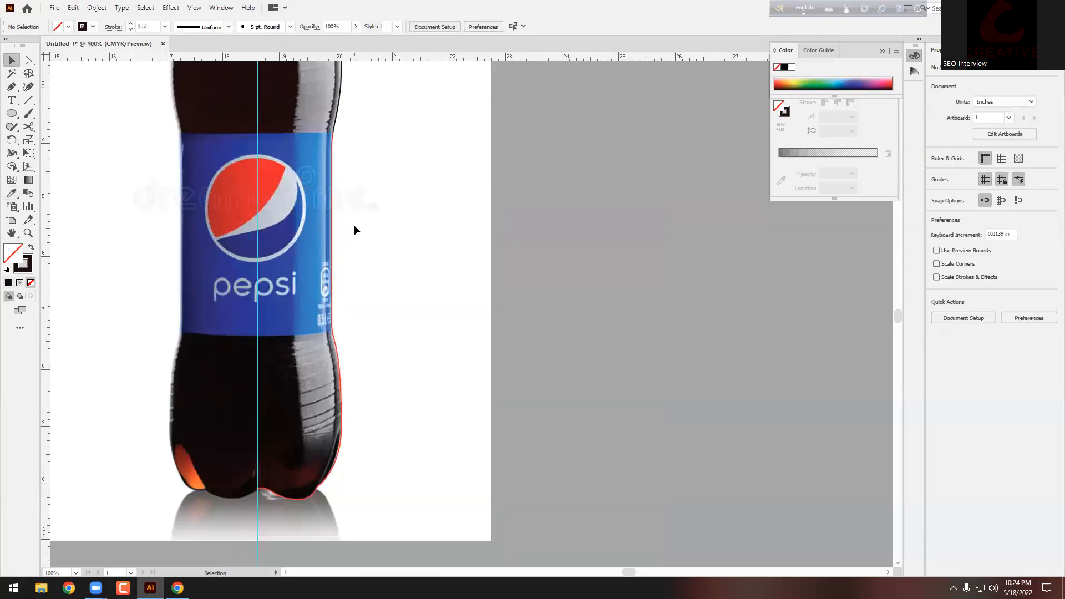
# Step: Give the path along the label's edge the label's blue as its stroke
pyautogui.click(332, 236)
pyautogui.click(11, 194)
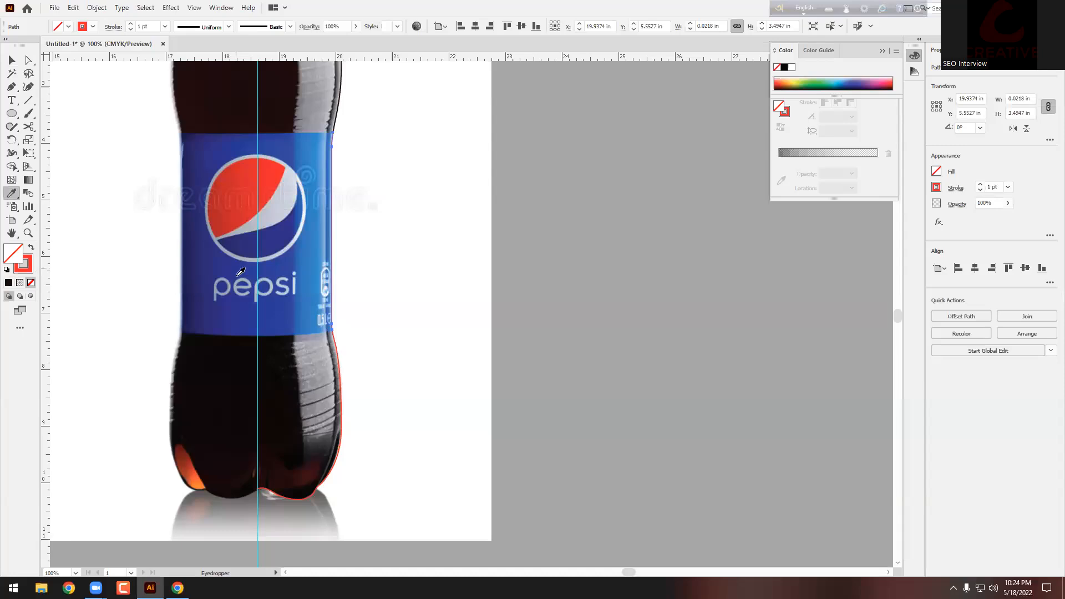
pyautogui.click(203, 259)
pyautogui.click(33, 248)
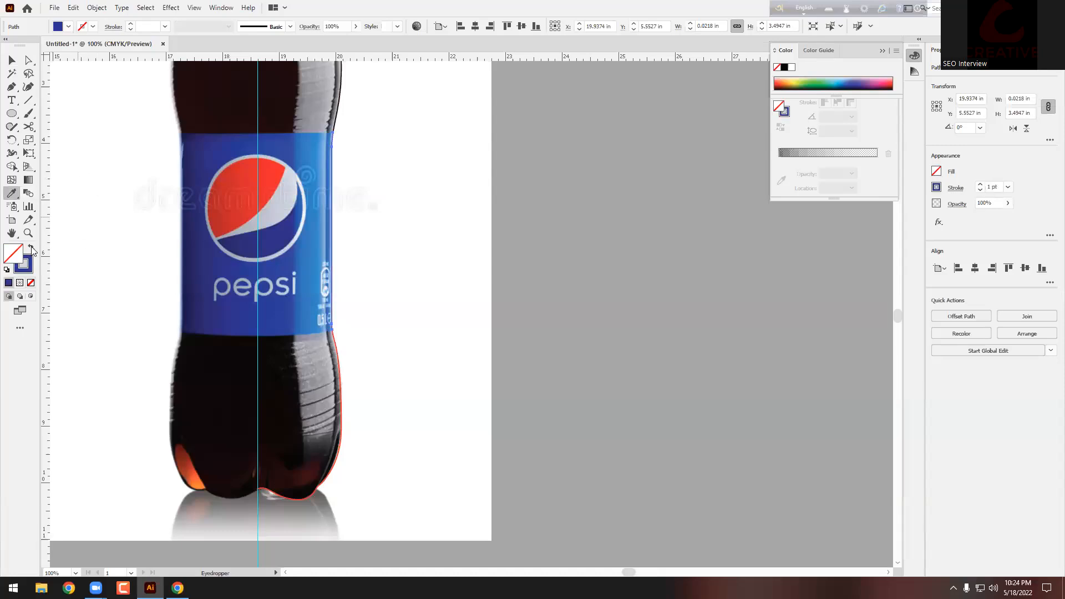
pyautogui.click(12, 60)
pyautogui.click(263, 412)
pyautogui.scroll(-2, 263, 412)
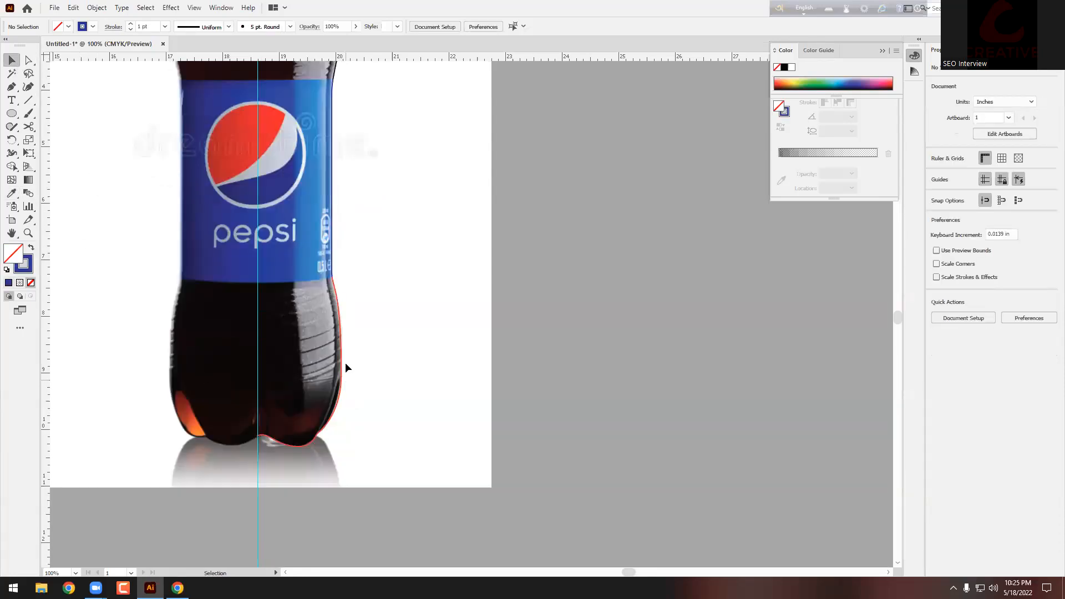
# Step: Give the lower bottle path a dark cola-coloured stroke
pyautogui.click(340, 362)
pyautogui.click(11, 194)
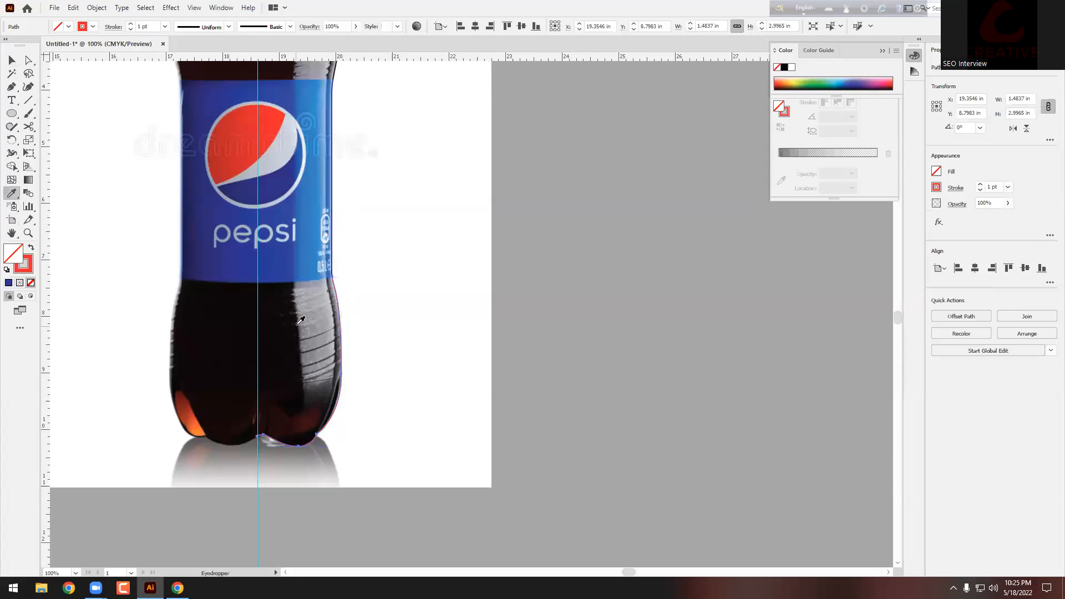
pyautogui.click(180, 299)
pyautogui.click(30, 248)
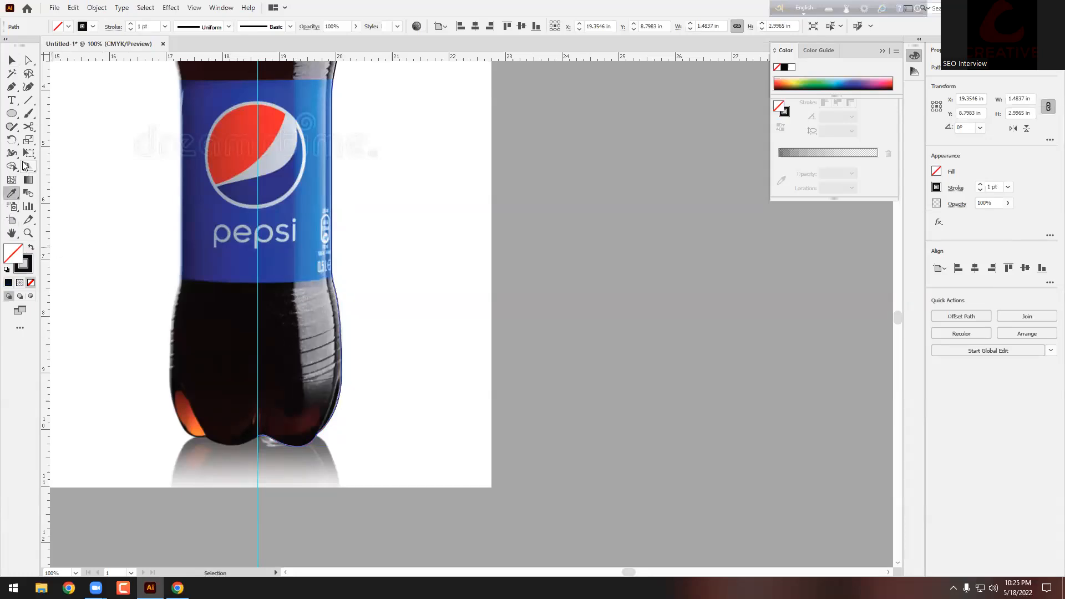
pyautogui.click(14, 65)
pyautogui.click(66, 127)
pyautogui.scroll(-2, 222, 283)
pyautogui.scroll(3, 222, 282)
# Step: Place two copies of the coloured bottle profile side by side to the right
pyautogui.moveTo(197, 114); pyautogui.dragTo(348, 397)
pyautogui.moveTo(280, 319); pyautogui.dragTo(552, 321)
pyautogui.click(591, 307)
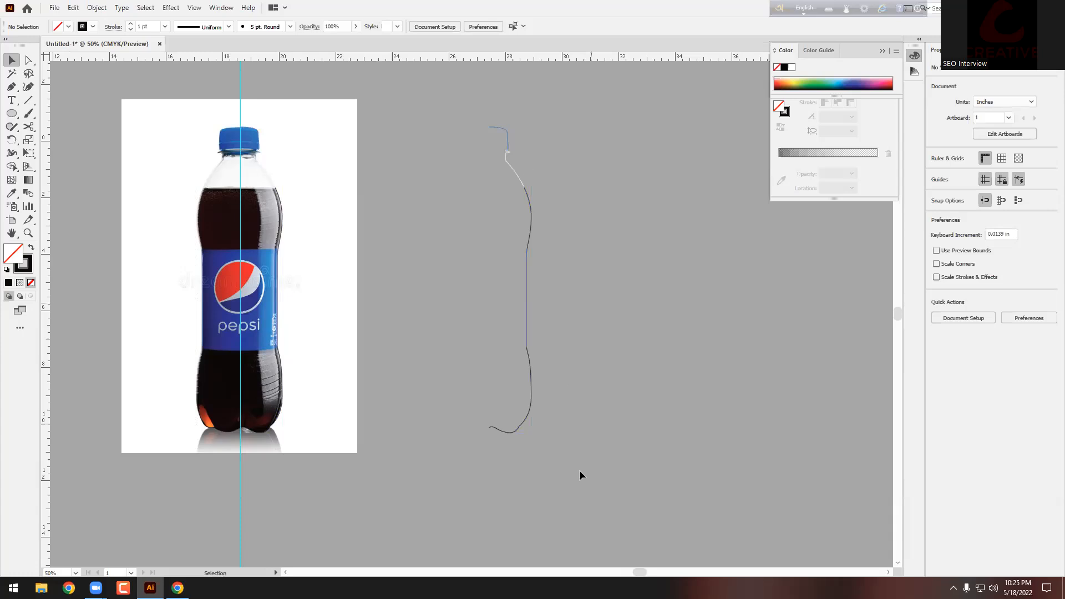
pyautogui.click(531, 358)
pyautogui.moveTo(531, 362); pyautogui.dragTo(700, 363)
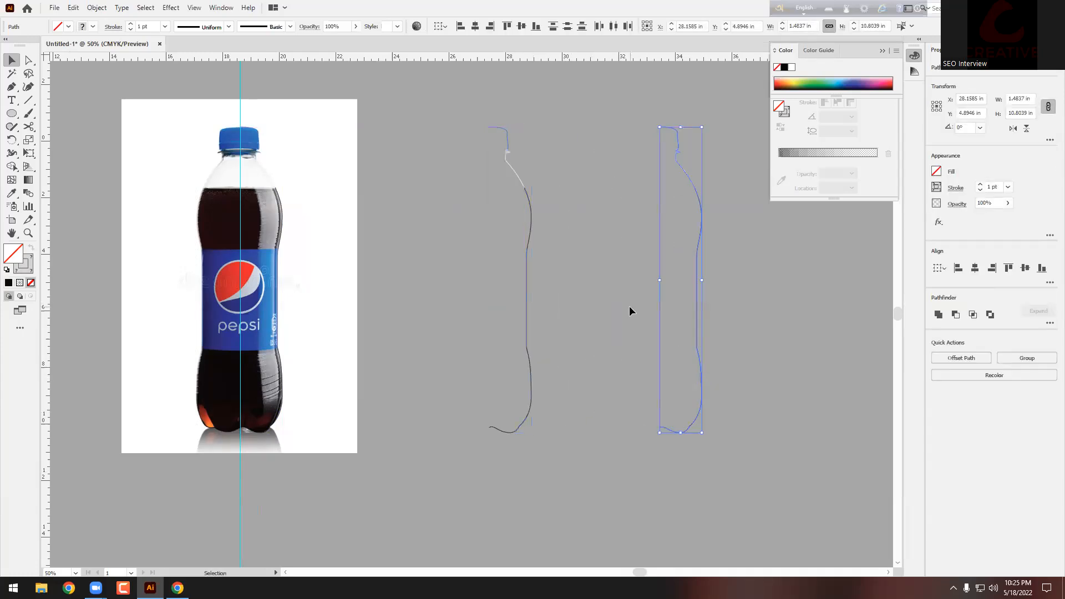
pyautogui.click(629, 306)
# Step: Preview Effect > 3D > Revolve on the left profile copy, then cancel it
pyautogui.moveTo(547, 417); pyautogui.dragTo(555, 447)
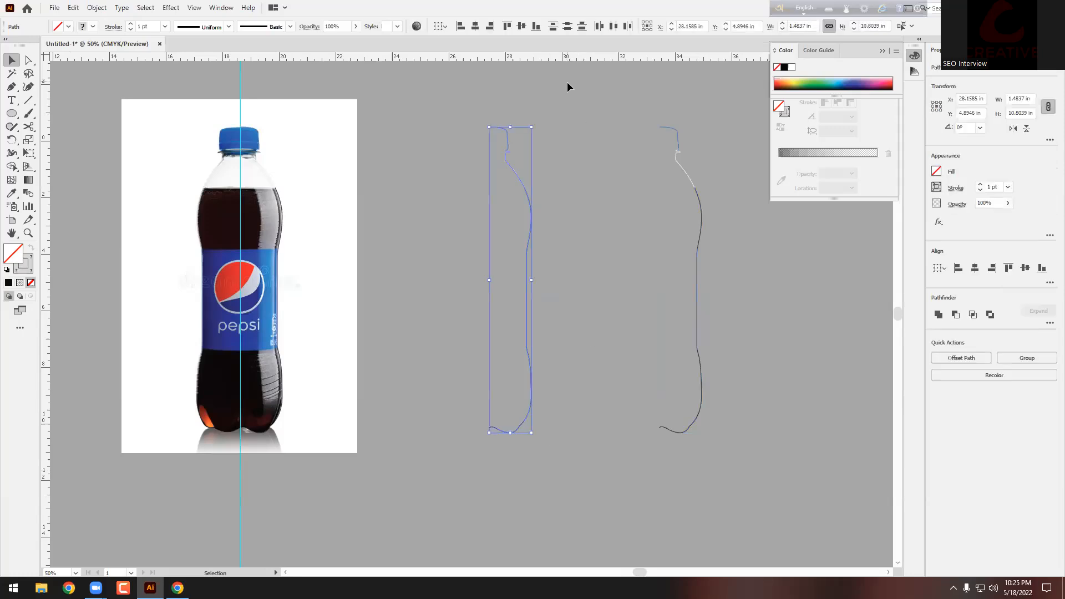
pyautogui.click(171, 7)
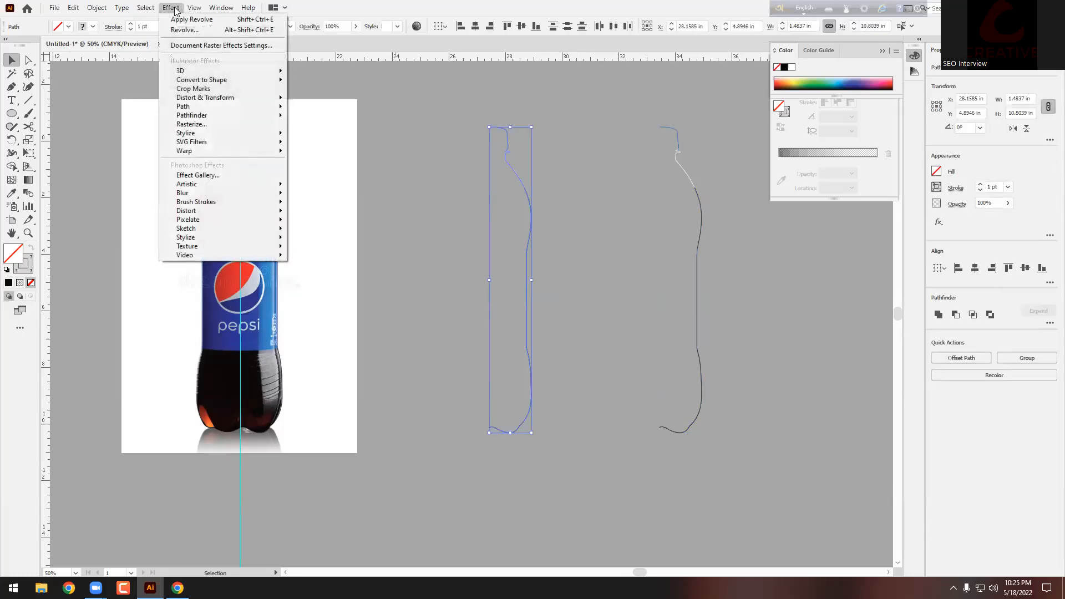
pyautogui.moveTo(234, 71)
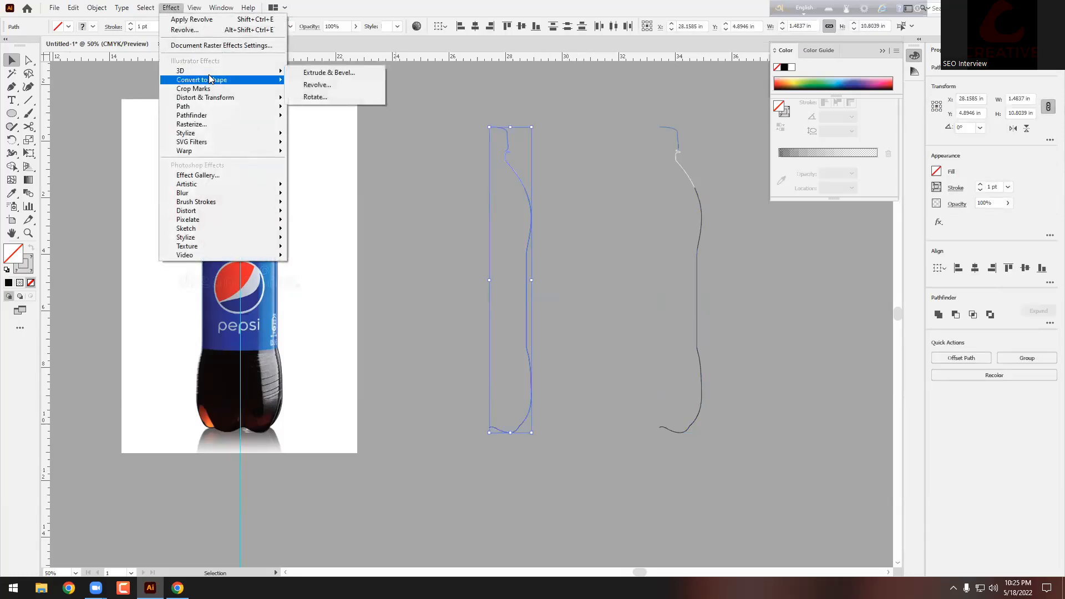
pyautogui.click(345, 89)
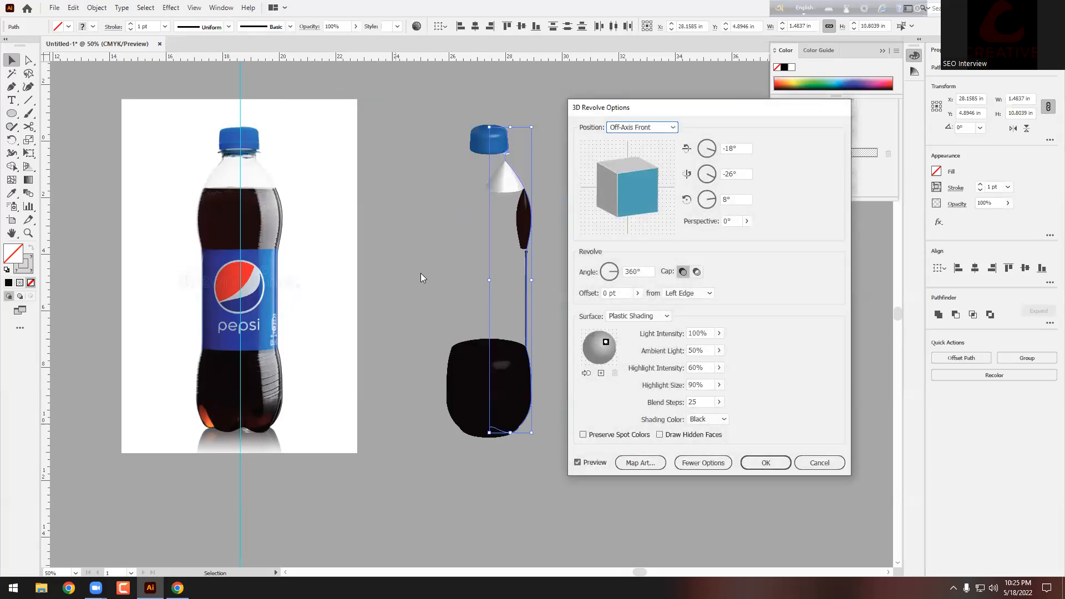
pyautogui.click(768, 464)
pyautogui.click(820, 462)
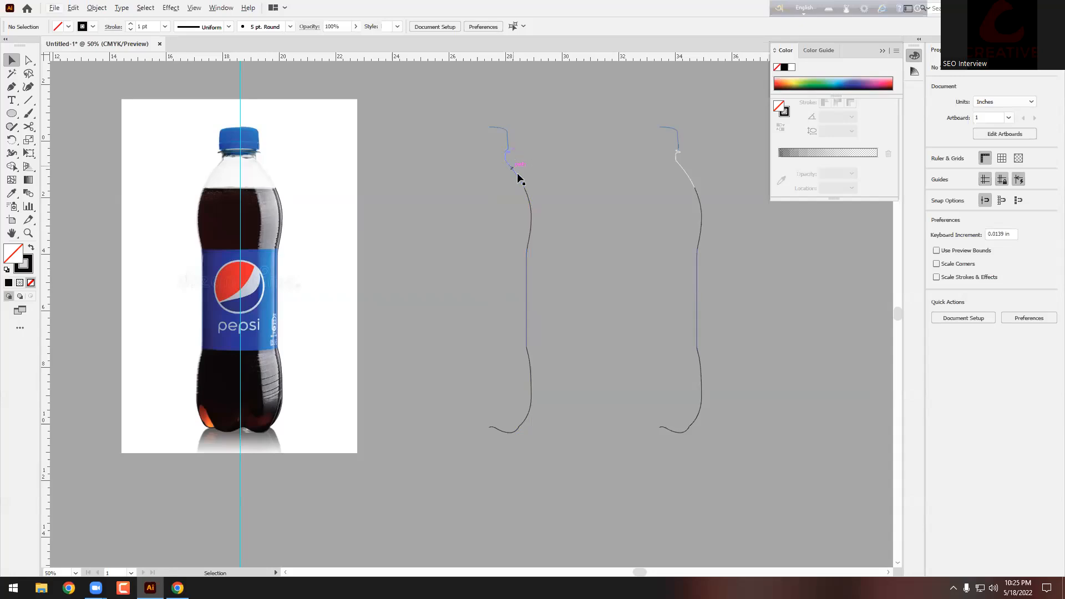
pyautogui.scroll(3, 517, 173)
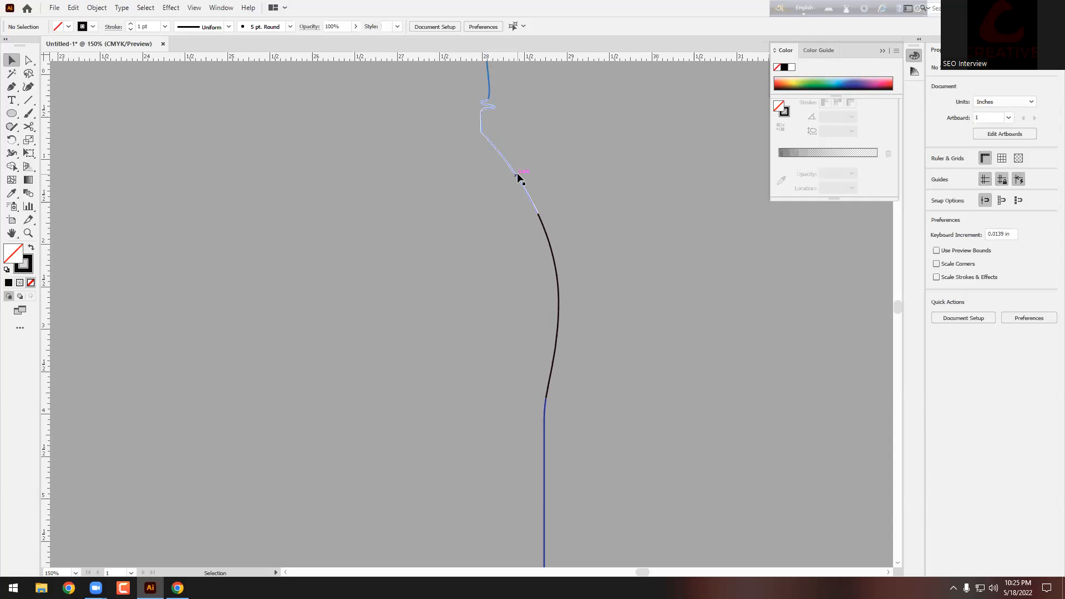
pyautogui.scroll(-3, 518, 175)
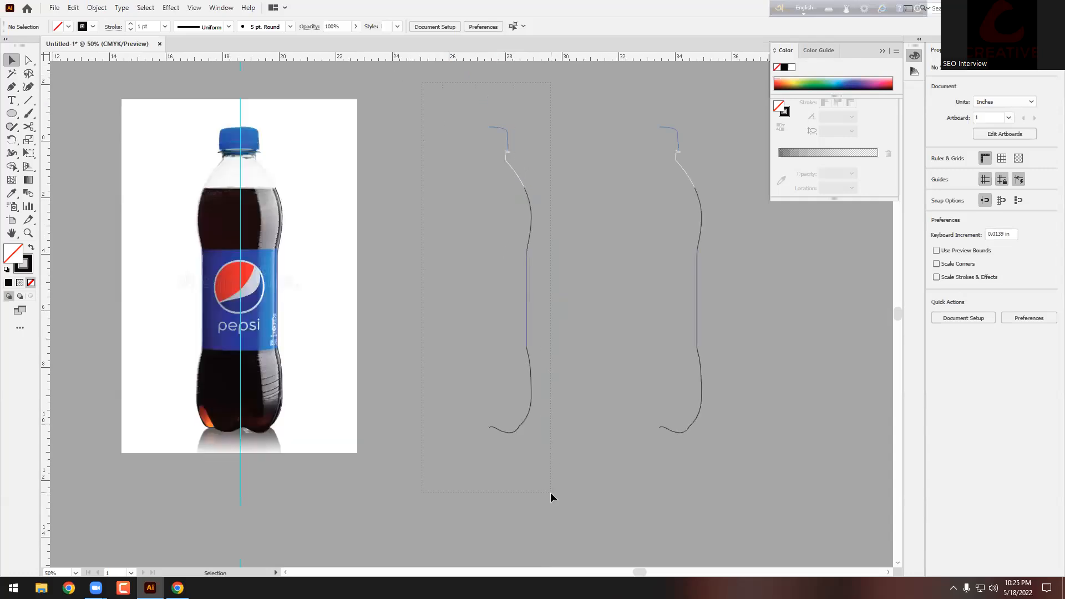
pyautogui.moveTo(551, 492); pyautogui.dragTo(562, 424)
# Step: Group the left bottle profile and revolve it 360° with 3D Revolve into a shaded bottle
pyautogui.hotkey('ctrl', 'g')
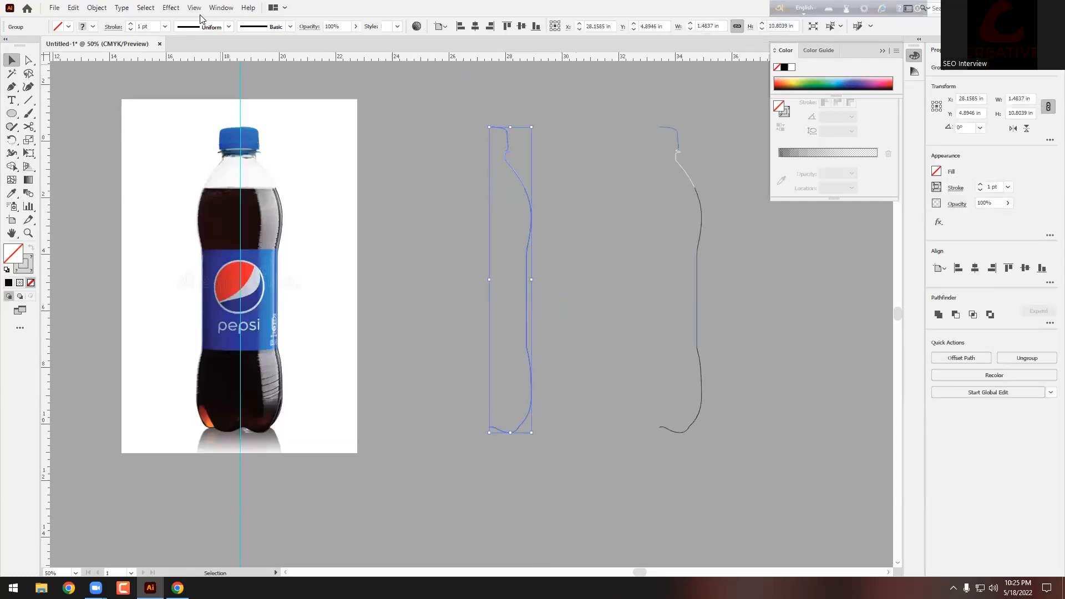
pyautogui.click(177, 8)
pyautogui.moveTo(265, 71)
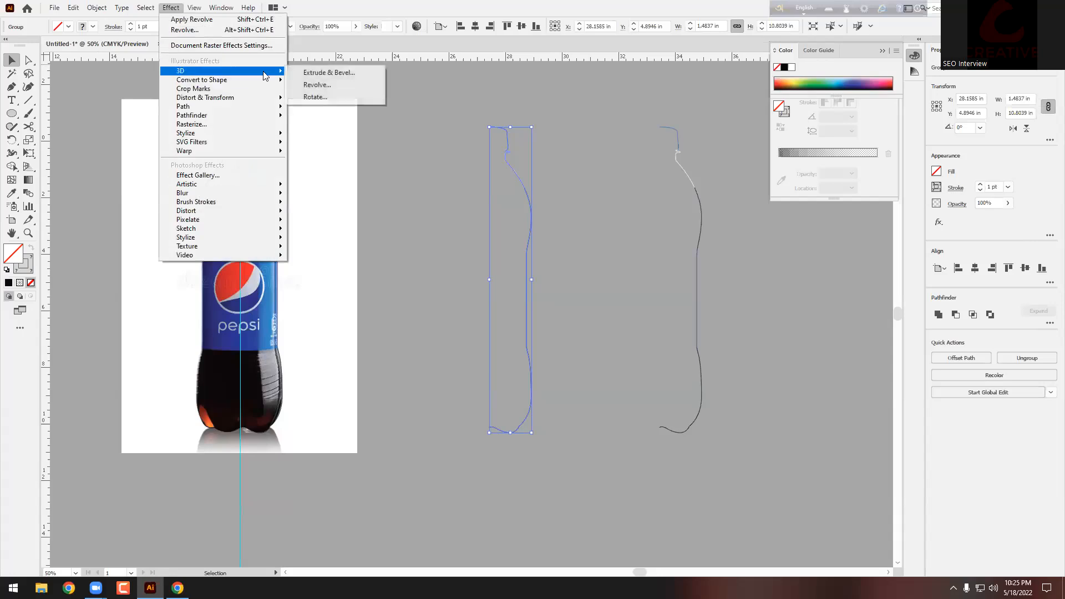
pyautogui.click(326, 86)
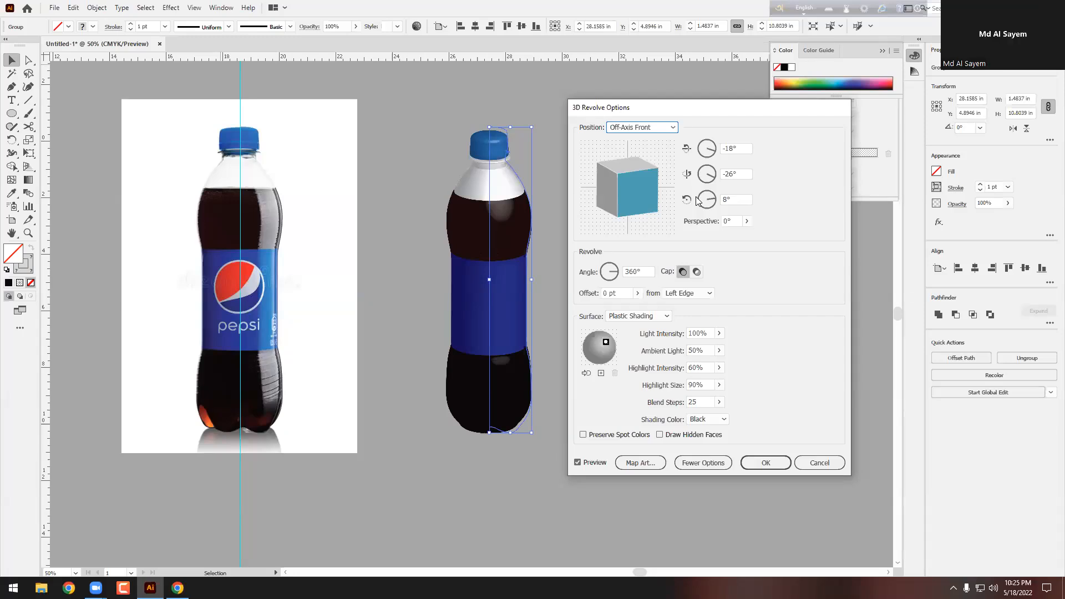
pyautogui.click(774, 464)
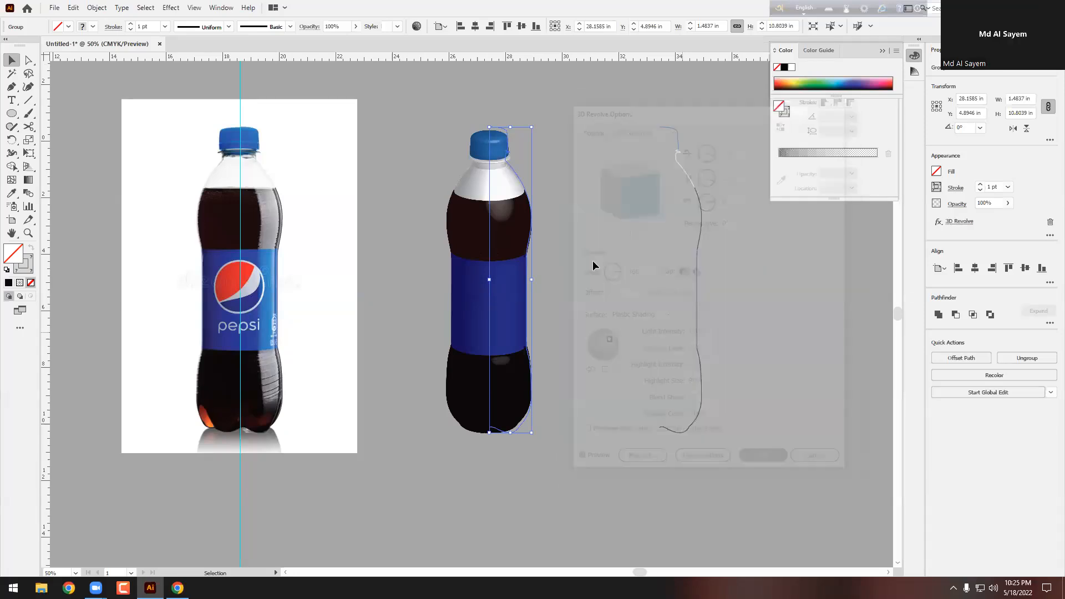
pyautogui.click(587, 256)
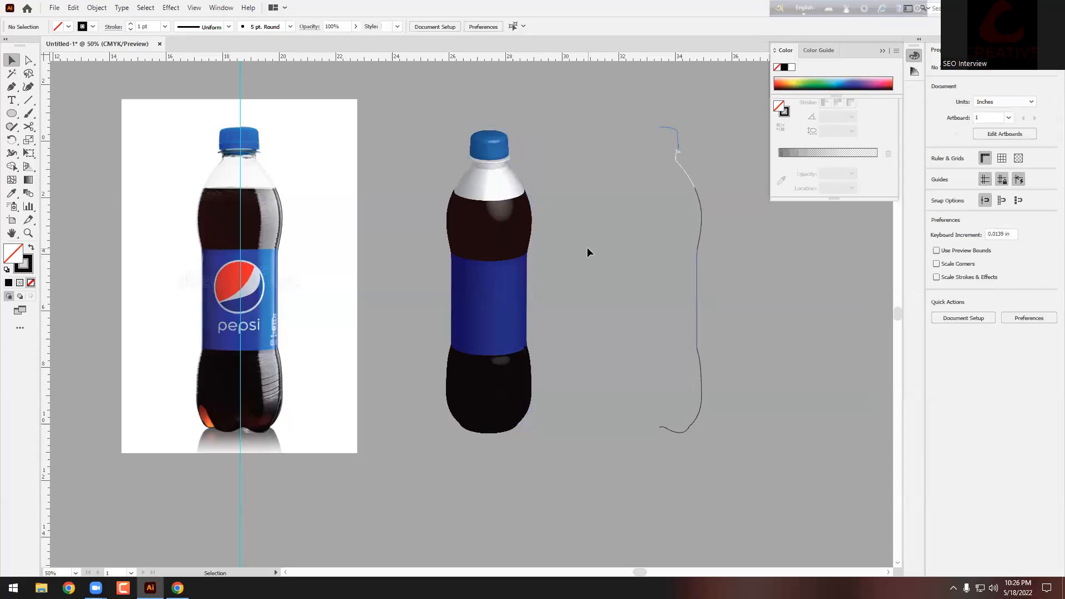
# Step: Zoom in and out to inspect the revolved 3D Pepsi bottle
pyautogui.scroll(1, 512, 195)
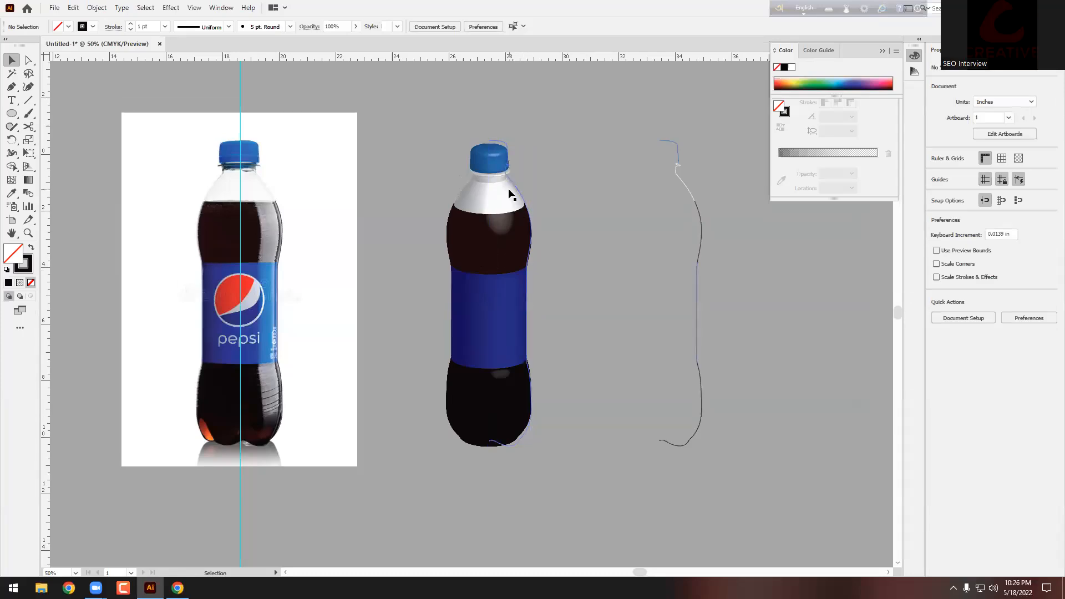
pyautogui.scroll(6, 512, 194)
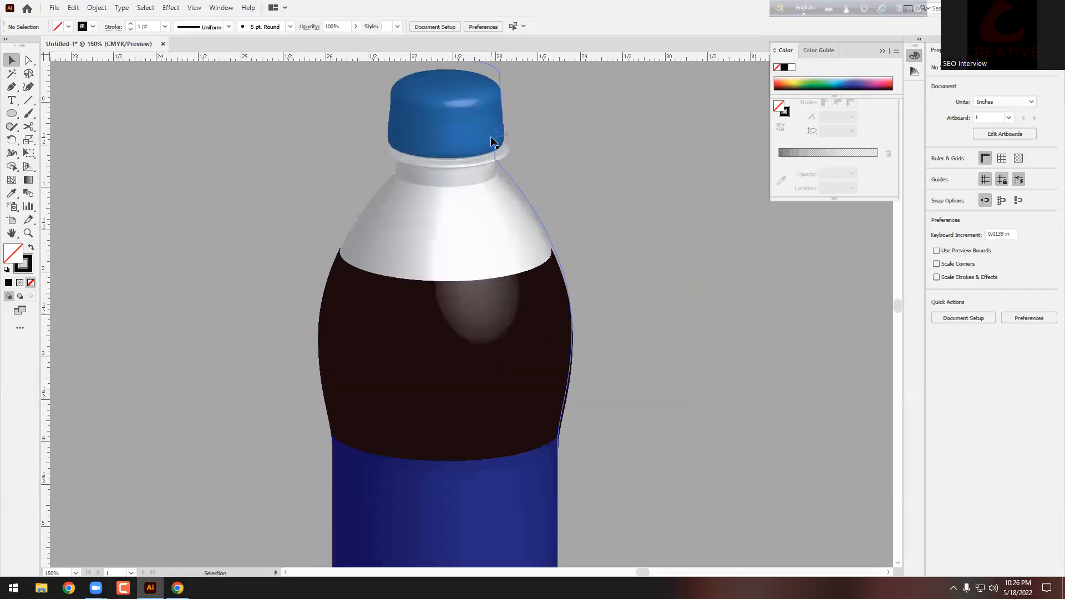
pyautogui.scroll(2, 527, 189)
pyautogui.scroll(-2, 531, 252)
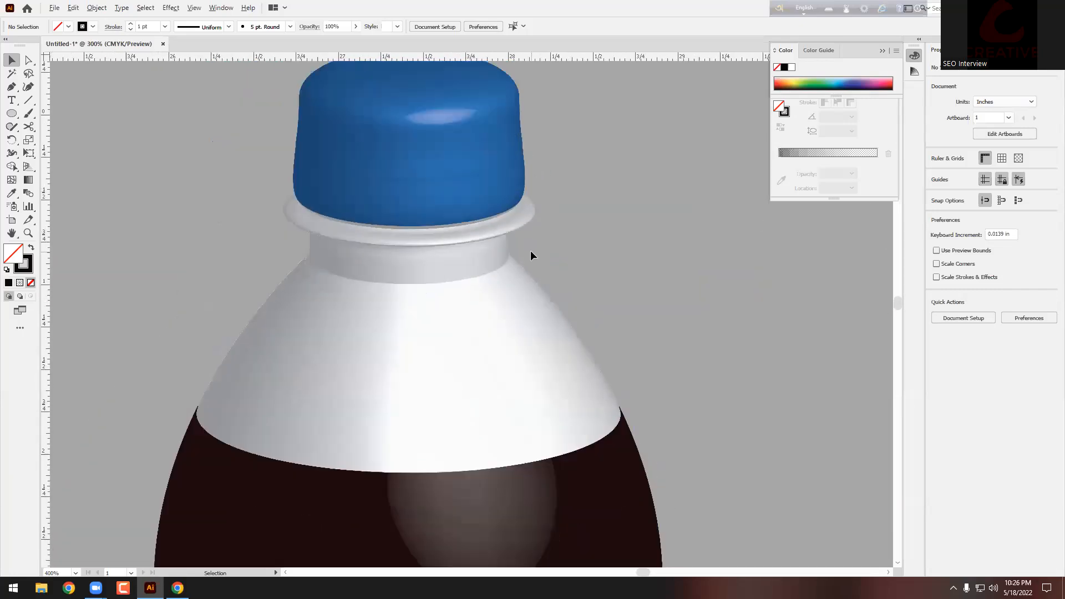
pyautogui.scroll(-5, 531, 252)
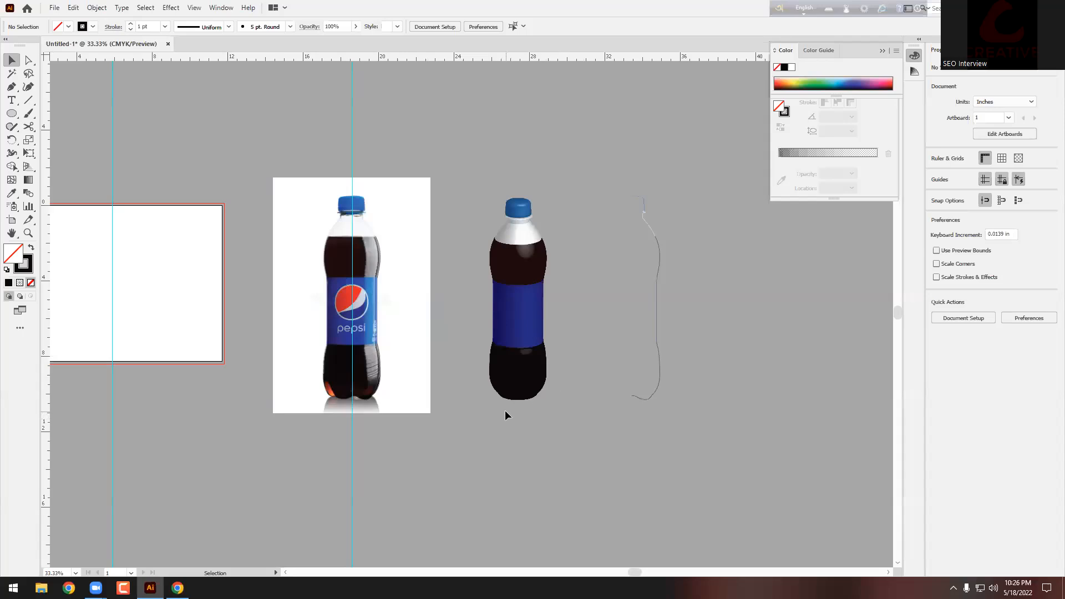
pyautogui.scroll(4, 505, 411)
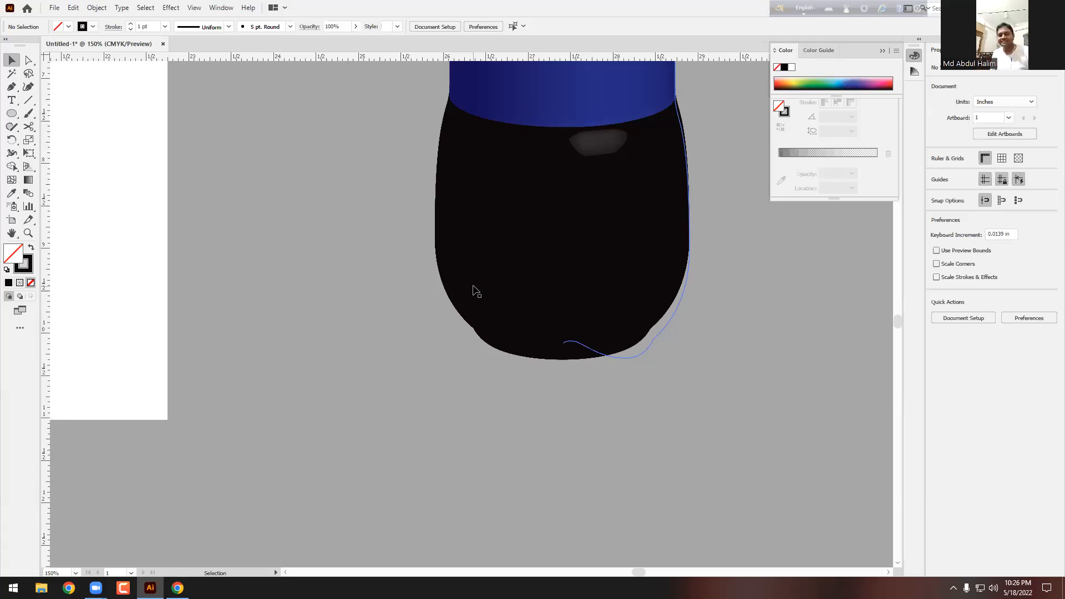
pyautogui.scroll(-3, 474, 286)
pyautogui.scroll(5, 474, 286)
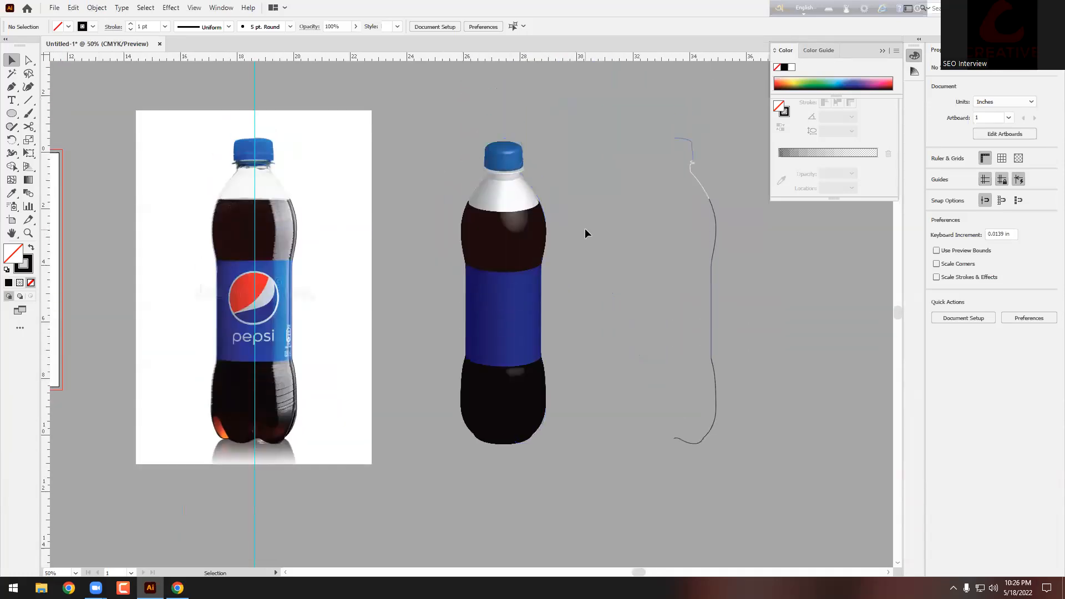
# Step: Delete the 3D bottle and the spare bottle profile copy
pyautogui.click(530, 299)
pyautogui.press('Delete')
pyautogui.moveTo(657, 104)
pyautogui.mouseDown()
pyautogui.moveTo(734, 321)
pyautogui.moveTo(780, 504)
pyautogui.mouseUp()
pyautogui.press('Delete')
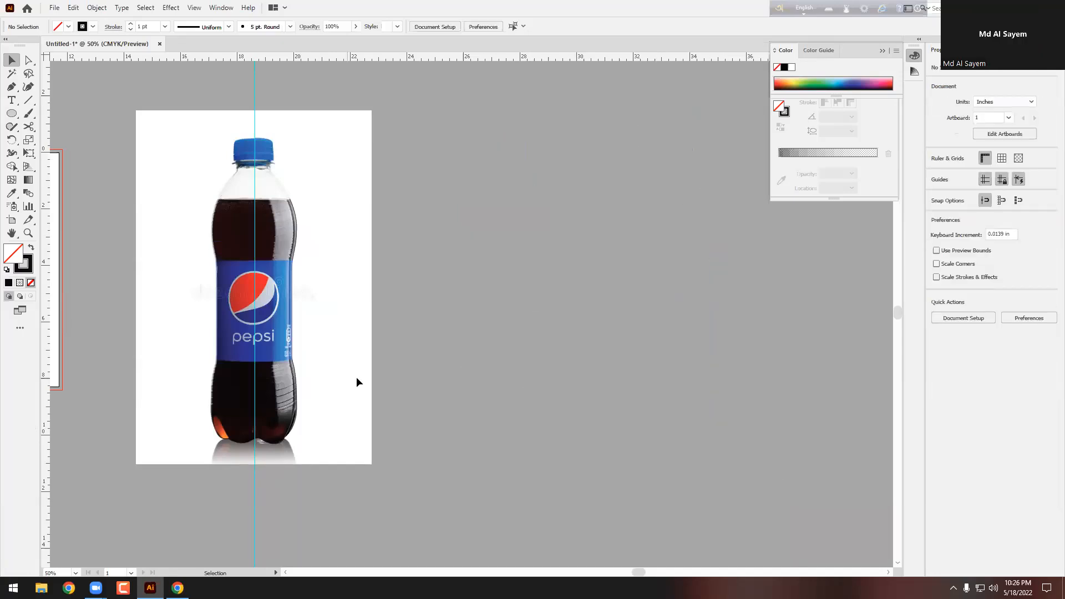
# Step: Delete the Pepsi reference photo and the traced bottle outline
pyautogui.keyDown('alt'); pyautogui.click(179, 147); pyautogui.keyUp('alt')
pyautogui.press('Delete')
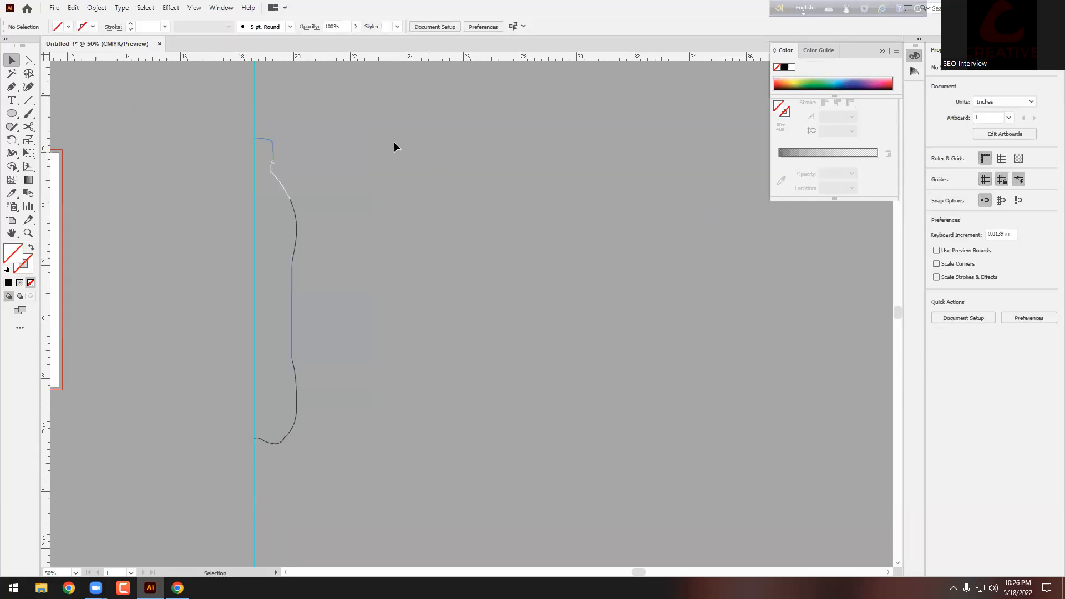
pyautogui.moveTo(344, 498); pyautogui.dragTo(345, 499)
pyautogui.press('Delete')
# Step: Zoom the view back to 50% and place a text insertion point on the canvas
pyautogui.hotkey('alt', 'space')
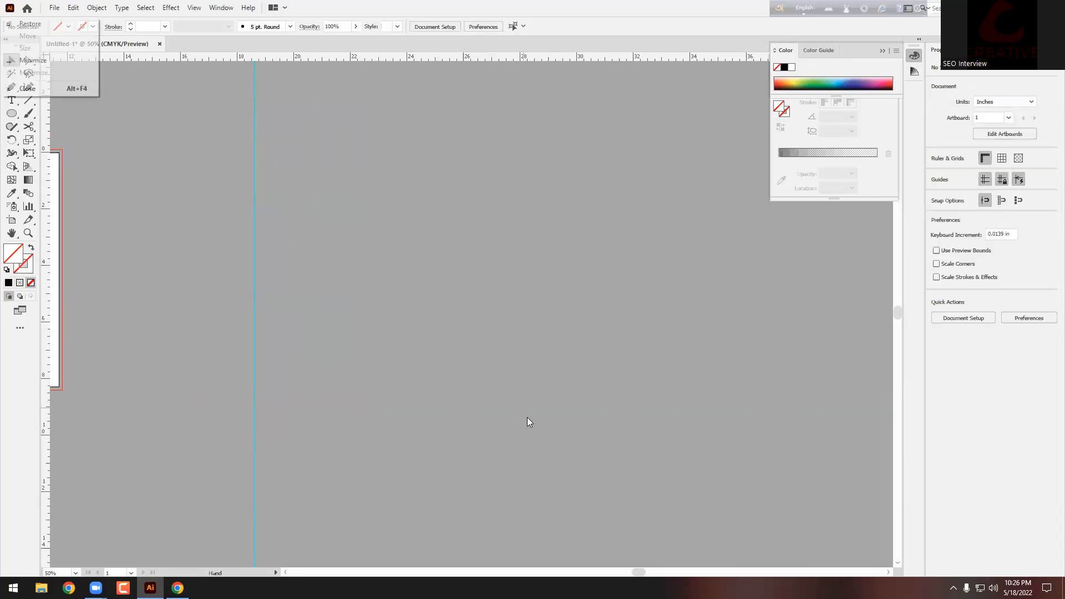
pyautogui.scroll(-2, 654, 302)
pyautogui.hotkey('ctrl', '+')
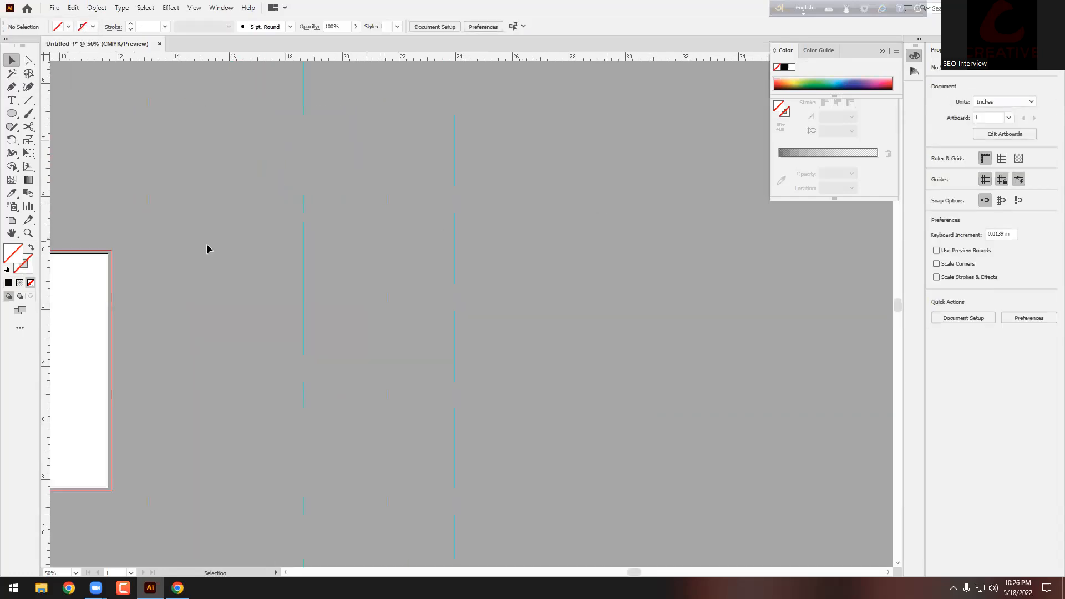
pyautogui.click(11, 100)
pyautogui.click(442, 261)
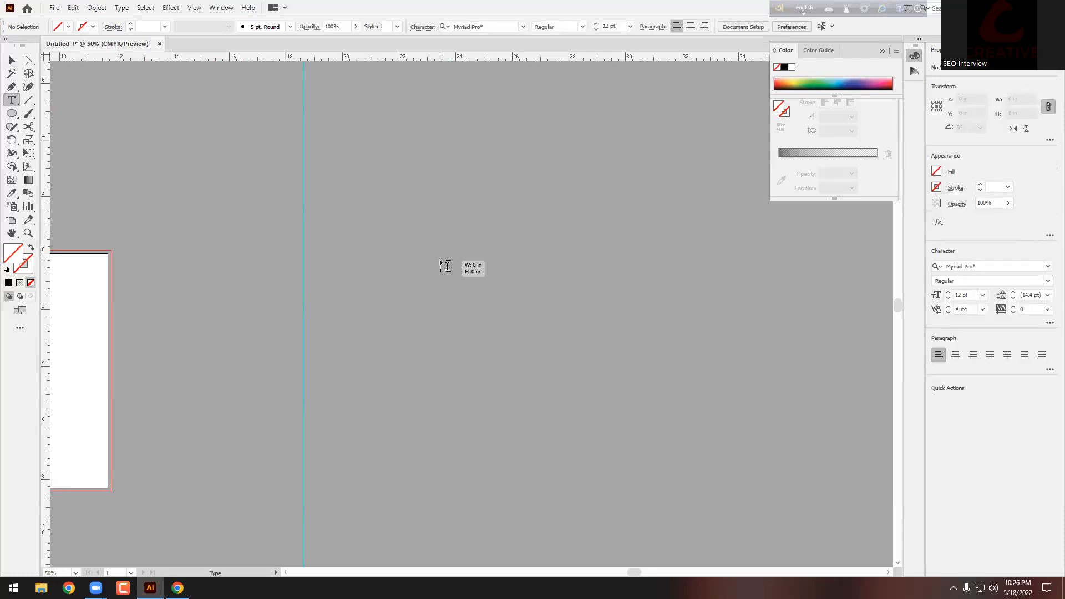
pyautogui.scroll(1, 473, 261)
pyautogui.scroll(5, 473, 253)
pyautogui.press('Escape')
pyautogui.click(171, 8)
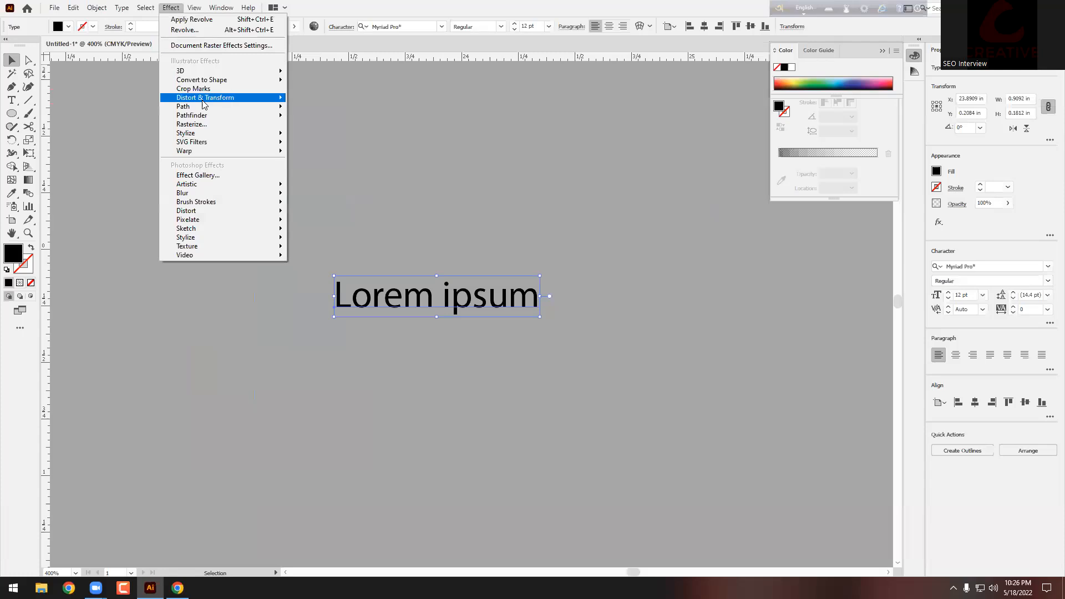
pyautogui.moveTo(203, 71)
pyautogui.click(317, 72)
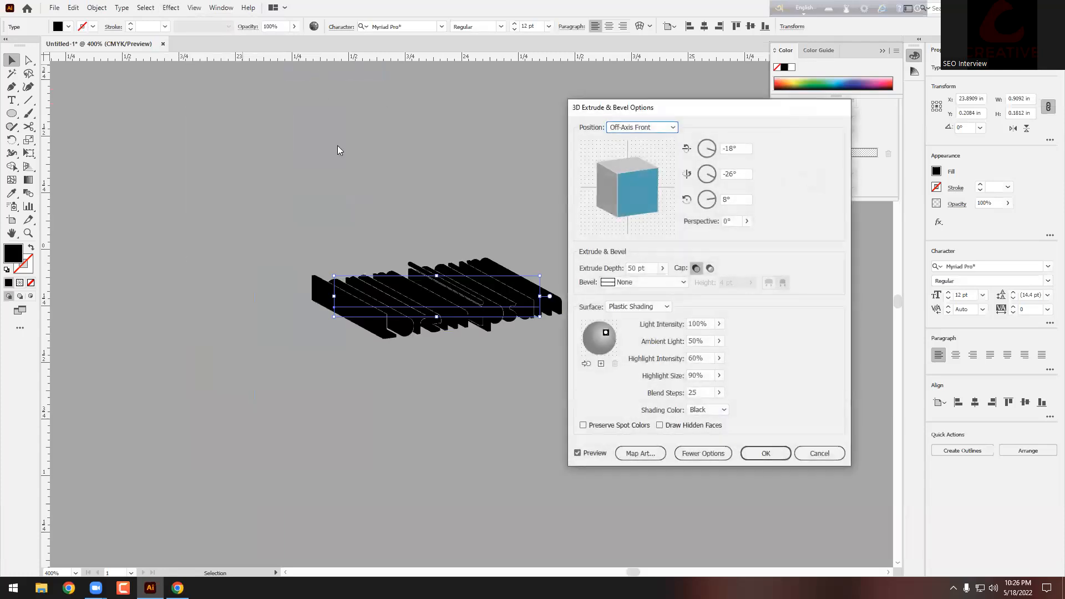
pyautogui.click(663, 268)
pyautogui.moveTo(621, 283); pyautogui.dragTo(644, 286)
pyautogui.click(820, 453)
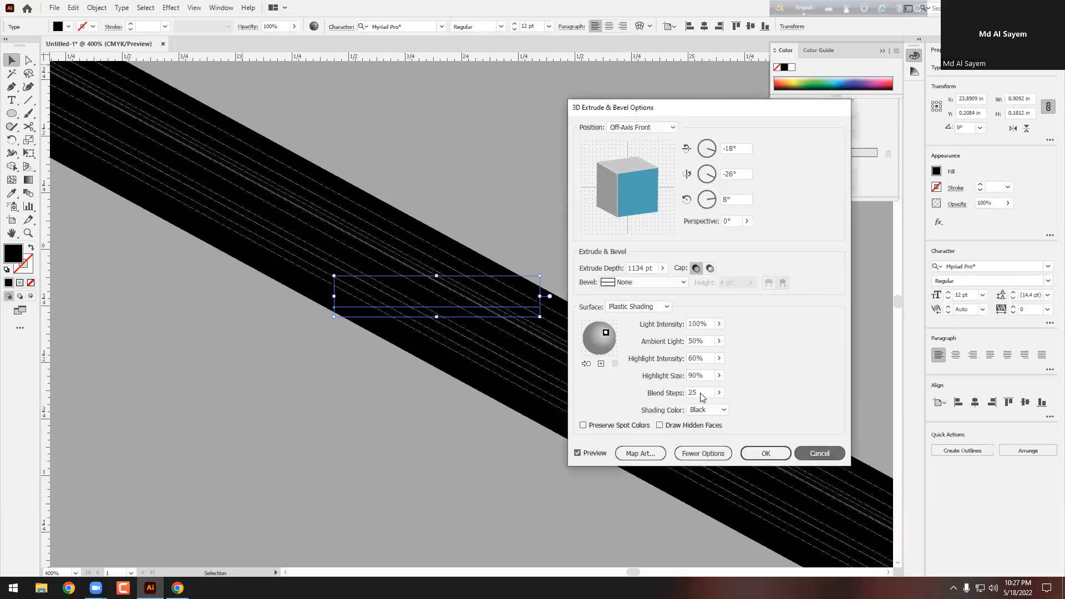
pyautogui.press('Delete')
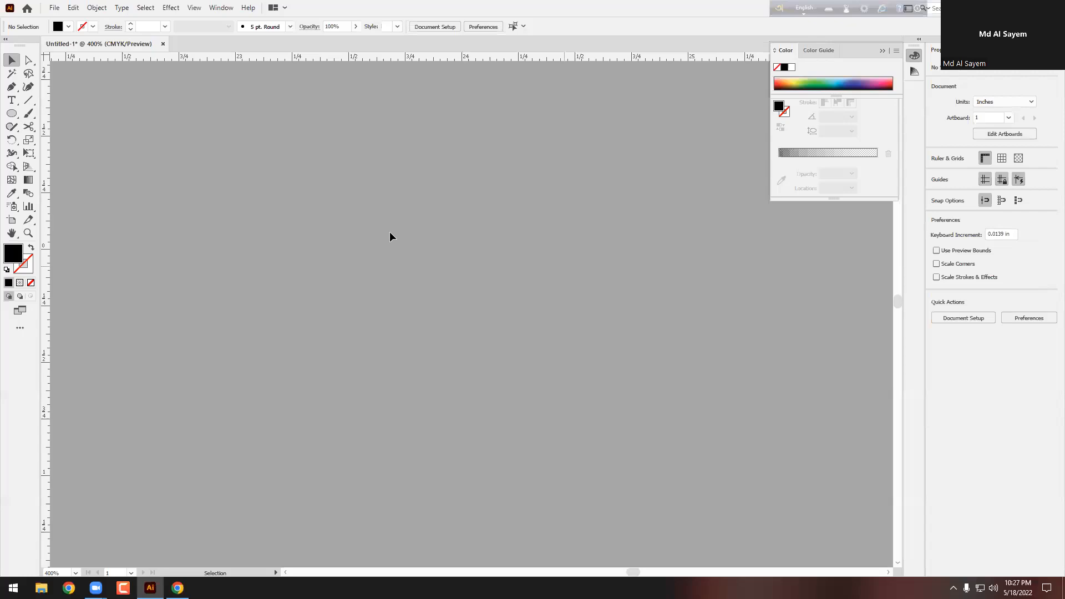
# Step: Draw a small black square with the Rectangle tool
pyautogui.click(12, 113)
pyautogui.click(67, 113)
pyautogui.moveTo(142, 145); pyautogui.dragTo(222, 225)
pyautogui.press('v')
# Step: Revolve the square into a 3D cylinder, fill it white, and move it right and down
pyautogui.click(170, 8)
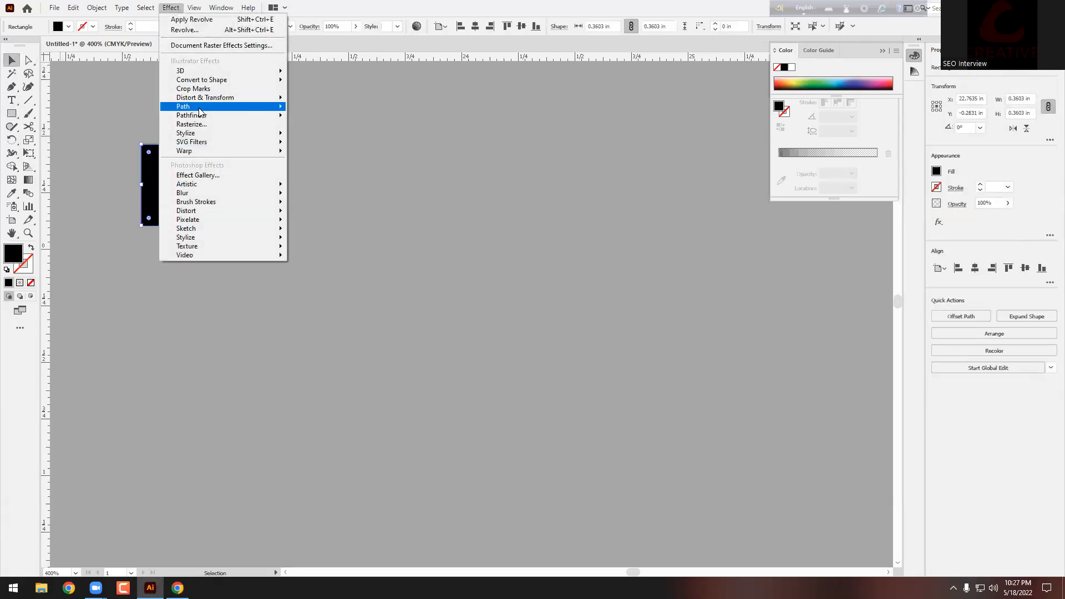
pyautogui.moveTo(201, 74)
pyautogui.click(340, 82)
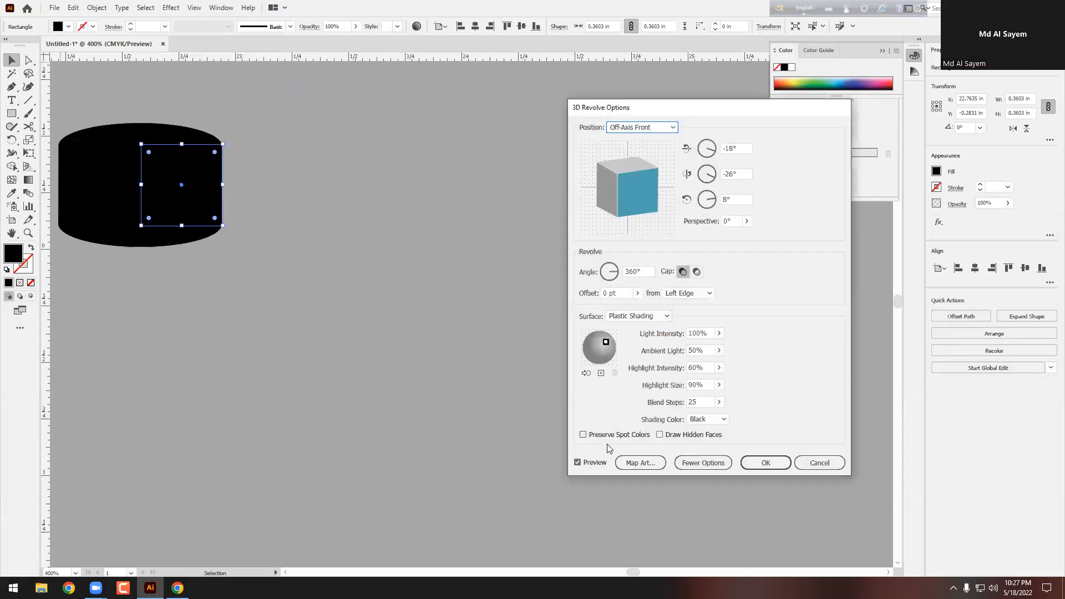
pyautogui.click(766, 463)
pyautogui.click(68, 28)
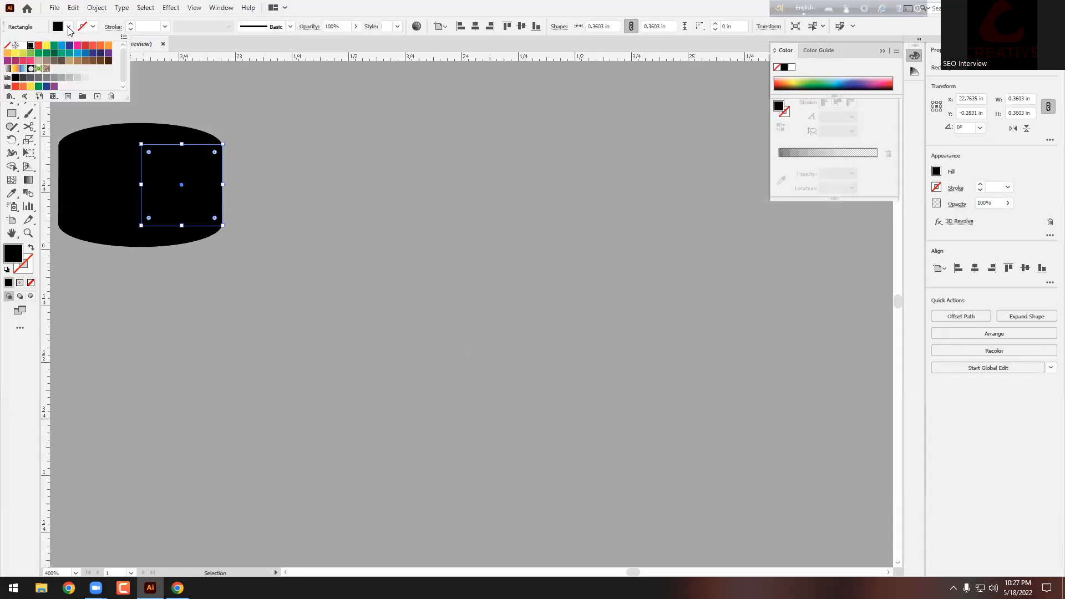
pyautogui.click(23, 45)
pyautogui.moveTo(168, 170); pyautogui.dragTo(306, 237)
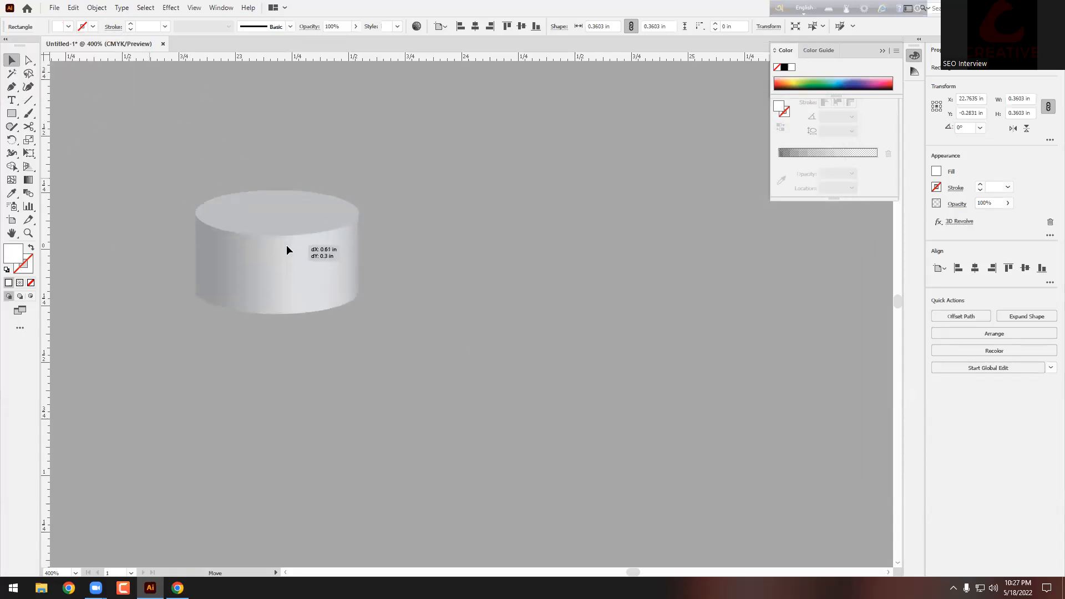
pyautogui.press('a')
pyautogui.scroll(1, 321, 229)
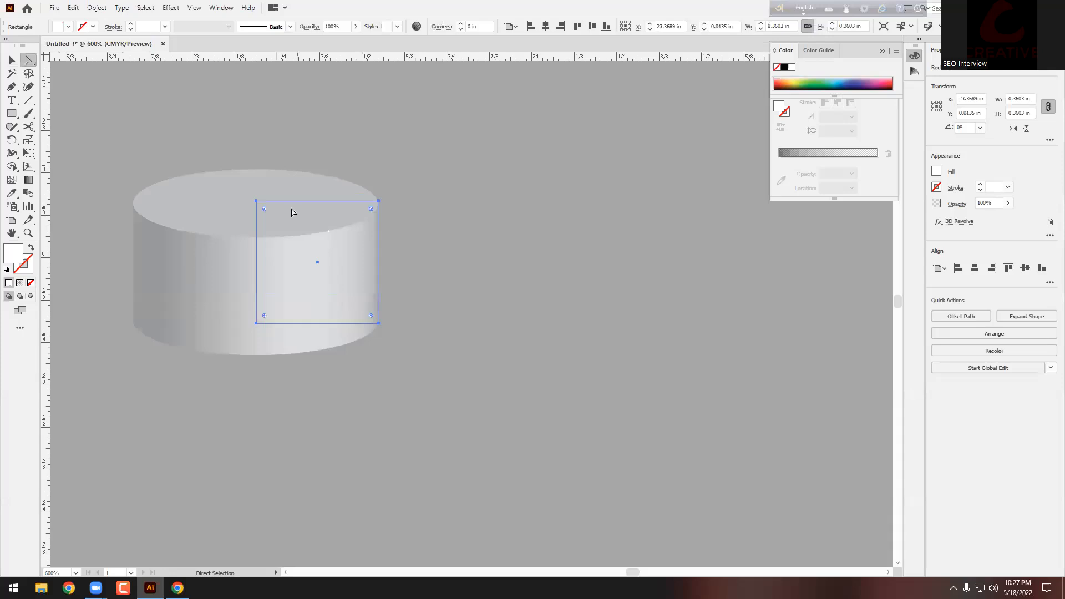
# Step: Drag the profile anchors: top corner up, bottom-left down-left, right anchor outward
pyautogui.moveTo(257, 200); pyautogui.dragTo(263, 82)
pyautogui.click(257, 324)
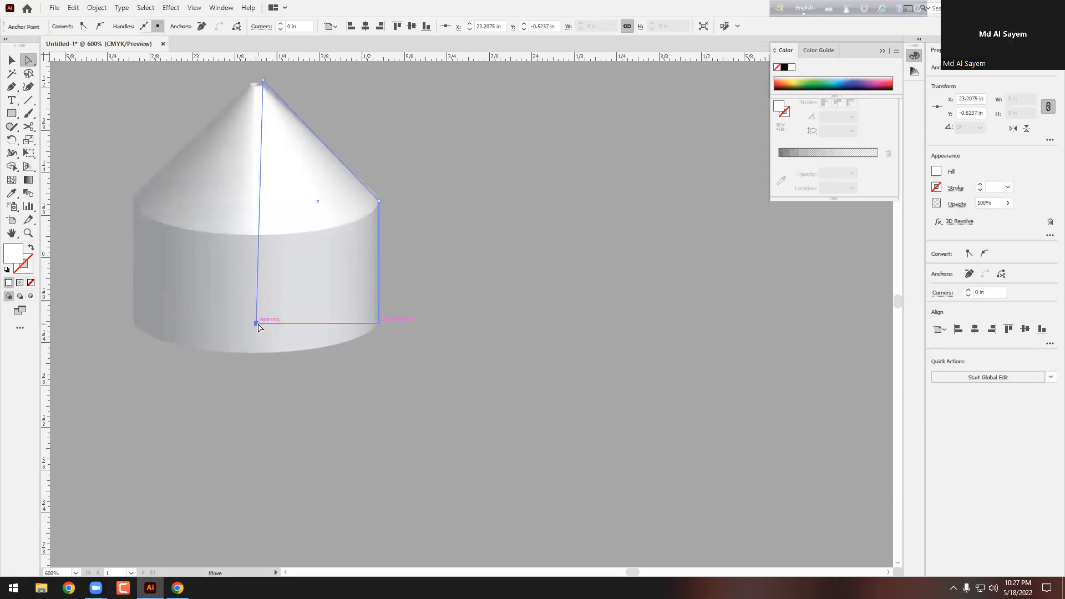
pyautogui.moveTo(257, 324); pyautogui.dragTo(214, 372)
pyautogui.scroll(-1, 342, 340)
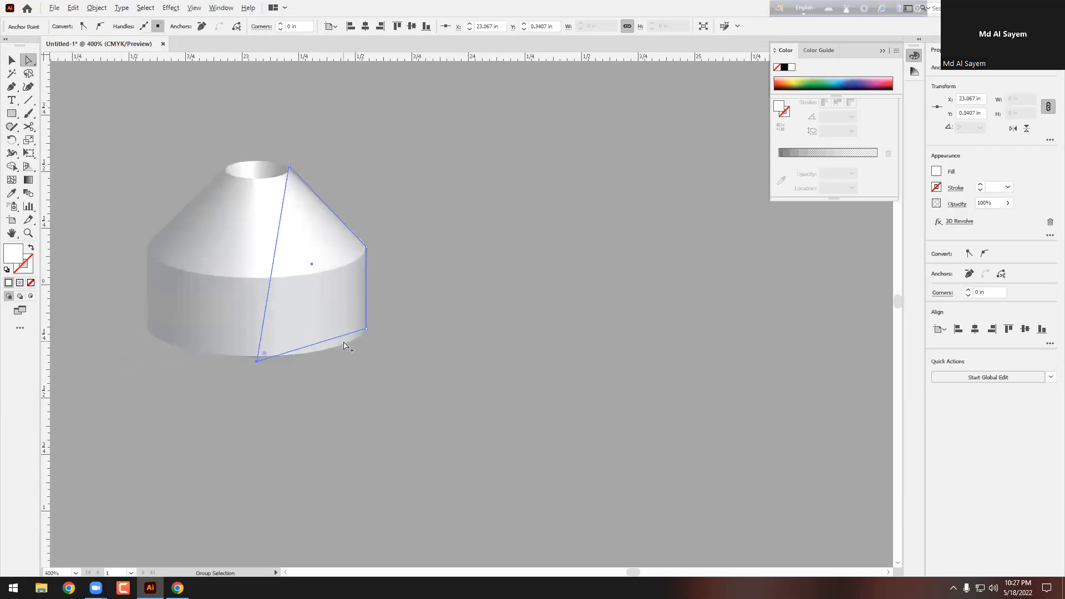
pyautogui.moveTo(367, 246); pyautogui.dragTo(465, 243)
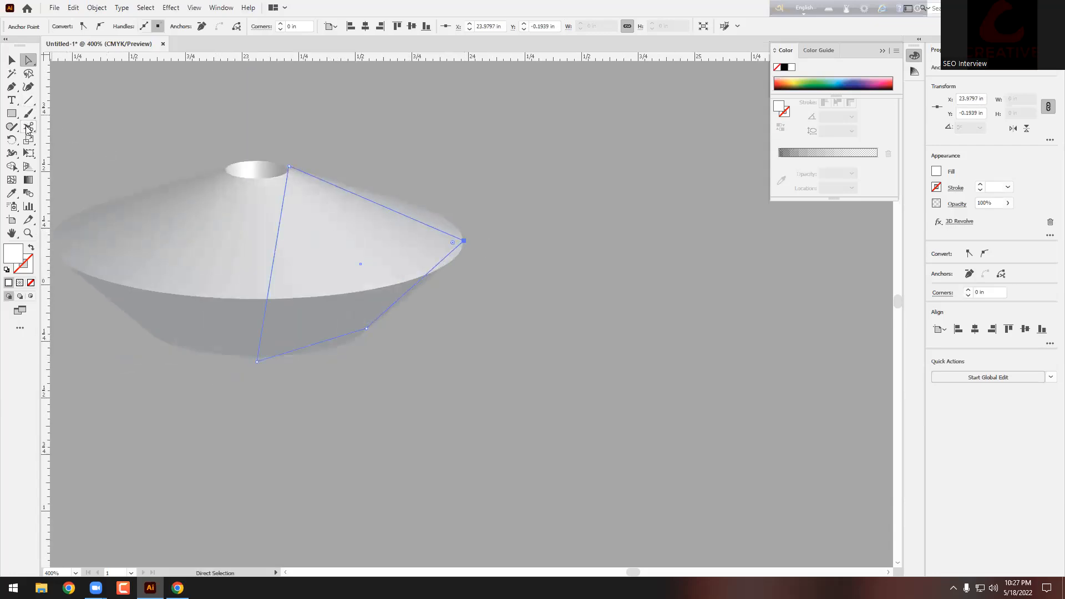
# Step: Add anchor points on the upper-right and left edges of the profile
pyautogui.click(13, 87)
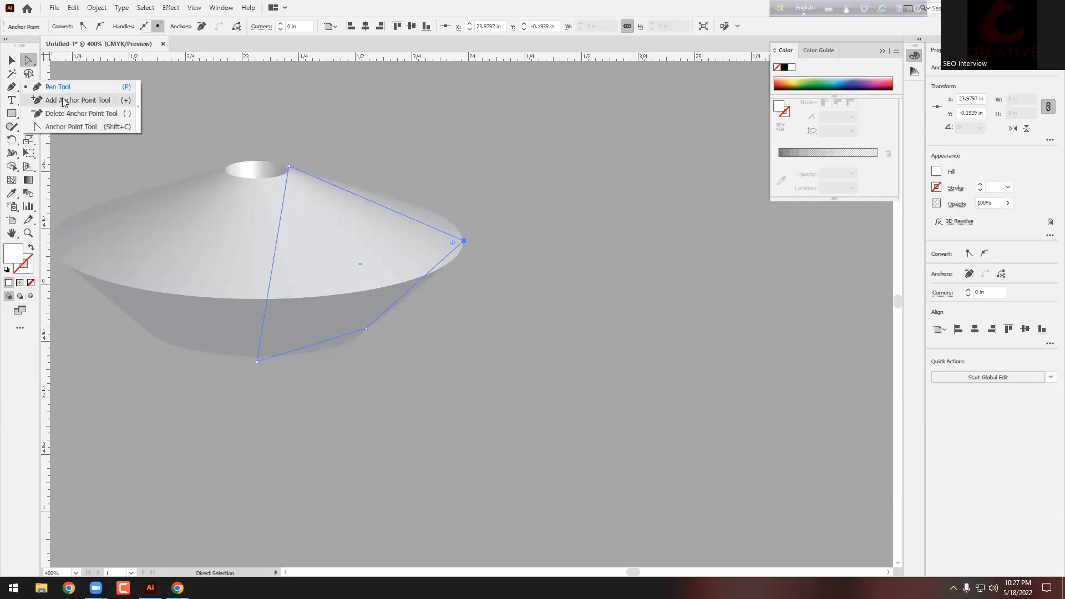
pyautogui.click(58, 98)
pyautogui.click(341, 188)
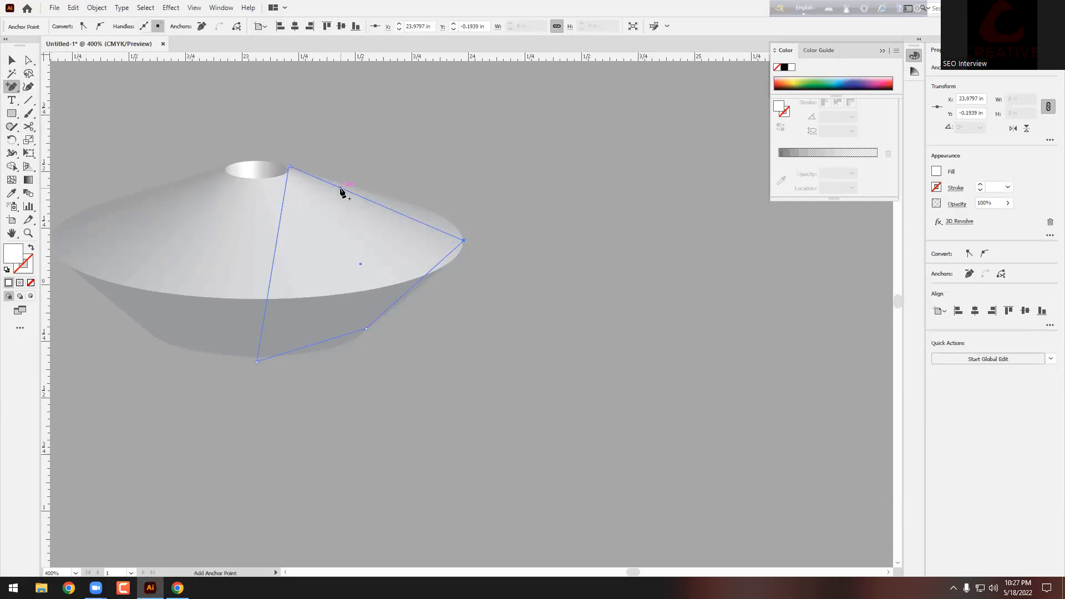
pyautogui.click(274, 258)
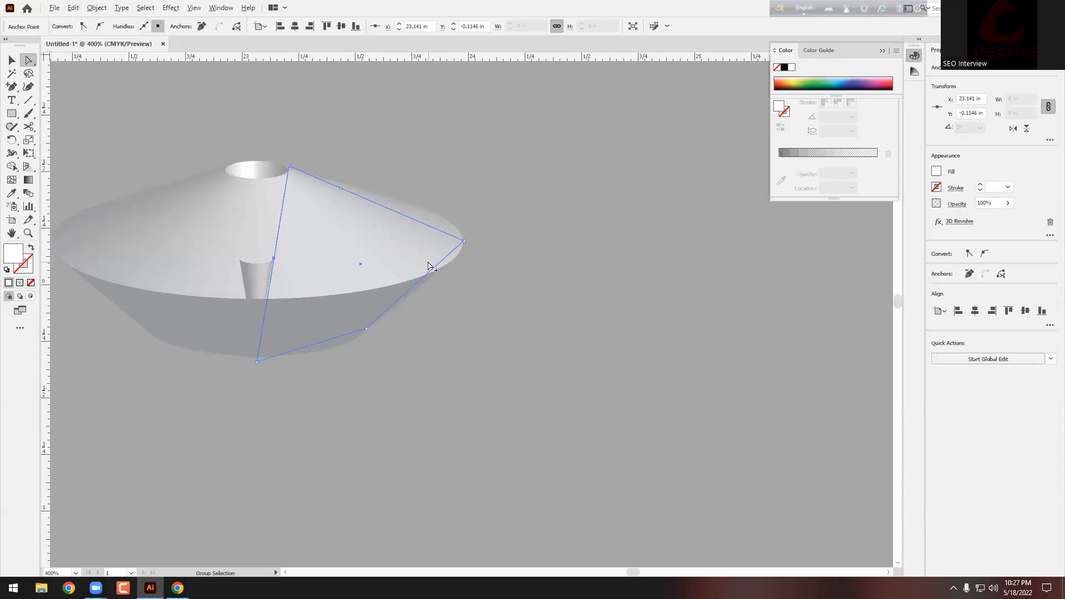
pyautogui.scroll(-1, 430, 267)
pyautogui.scroll(1, 175, 234)
# Step: Drag the new anchors outward to widen the bowl and raise the top anchor
pyautogui.moveTo(356, 266); pyautogui.dragTo(209, 298)
pyautogui.scroll(-2, 502, 281)
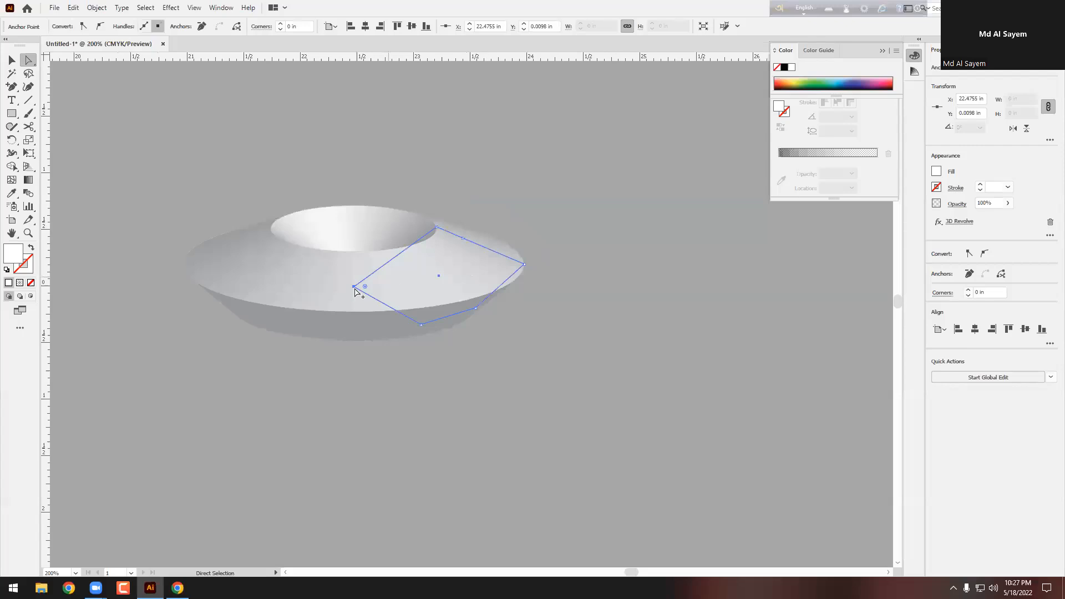
pyautogui.scroll(1, 341, 291)
pyautogui.moveTo(368, 280); pyautogui.dragTo(461, 283)
pyautogui.scroll(-2, 464, 283)
pyautogui.scroll(1, 204, 283)
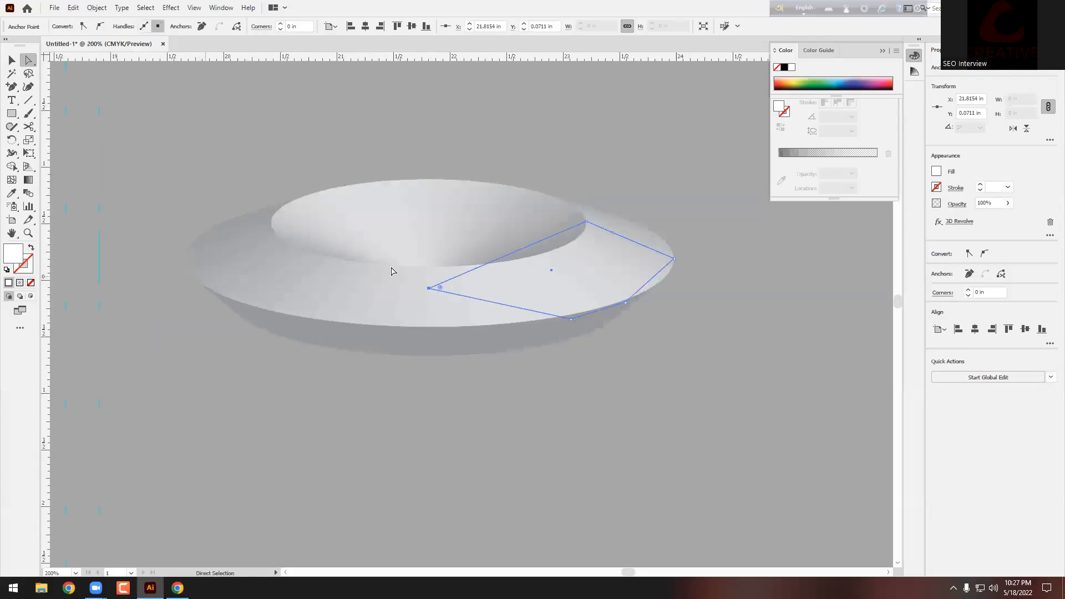
pyautogui.moveTo(586, 222); pyautogui.dragTo(532, 192)
# Step: Round the profile's top corner with its live-corner widget, then deselect the dish
pyautogui.click(612, 233)
pyautogui.click(582, 215)
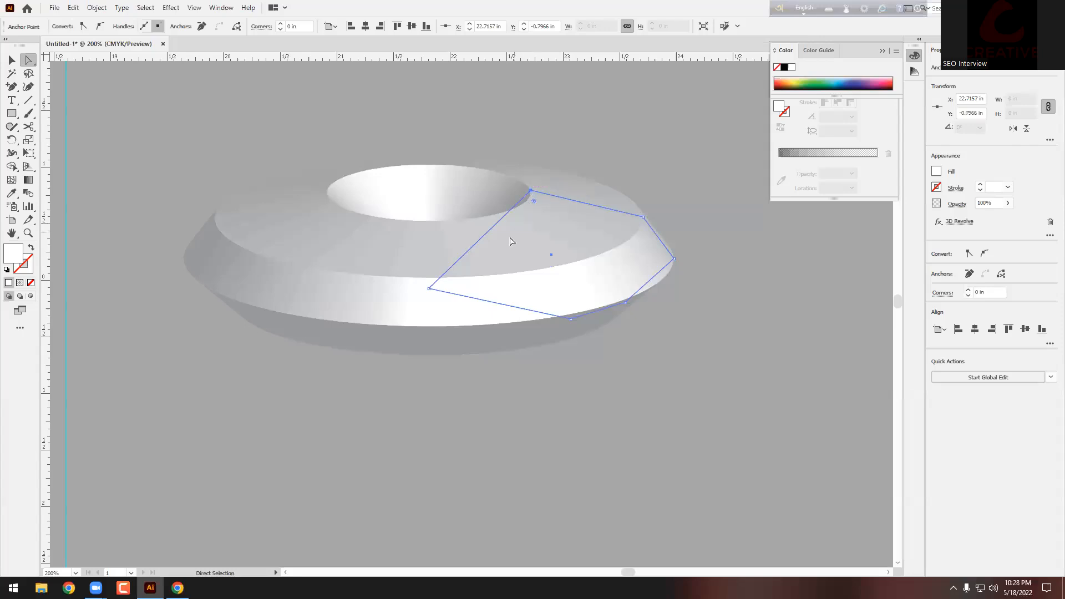
pyautogui.moveTo(535, 202); pyautogui.dragTo(557, 247)
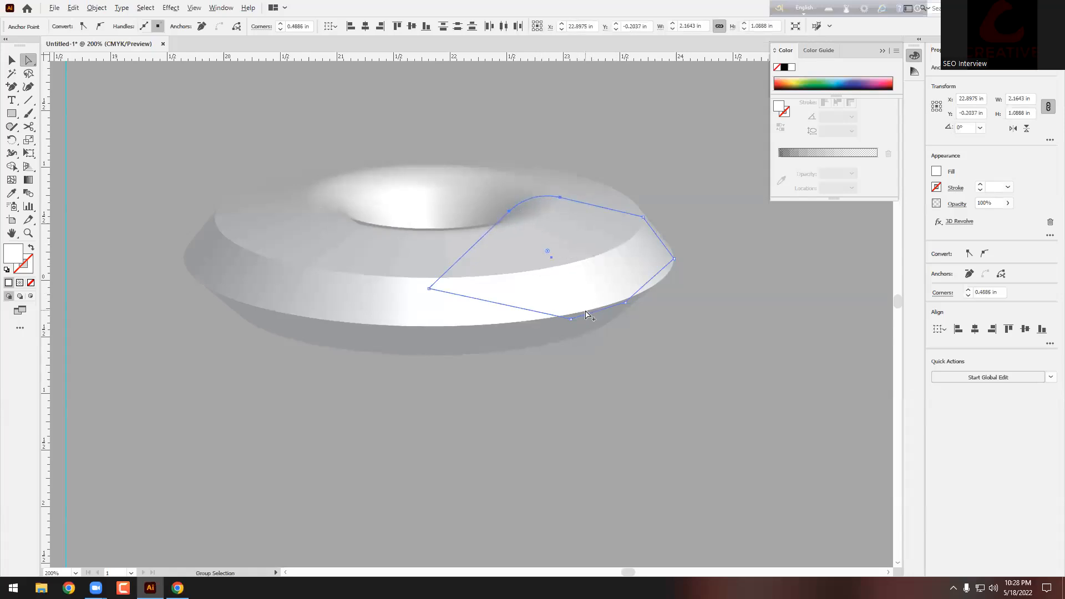
pyautogui.keyDown('alt'); pyautogui.scroll(2, 576, 330); pyautogui.keyUp('alt')
pyautogui.keyDown('alt'); pyautogui.scroll(-2, 408, 262); pyautogui.keyUp('alt')
pyautogui.scroll(3, 506, 261)
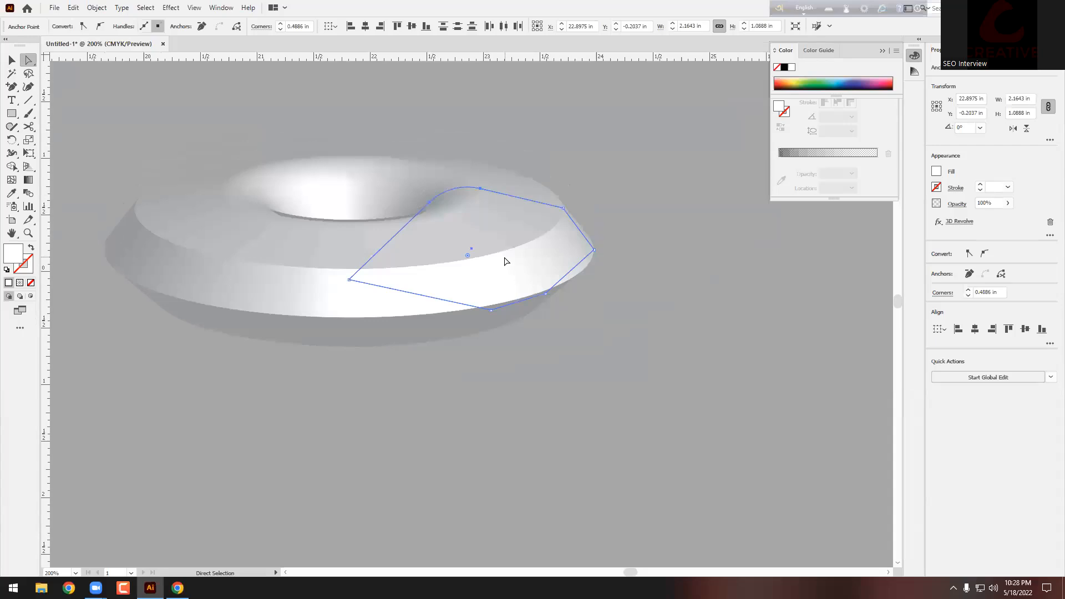
pyautogui.click(12, 62)
pyautogui.click(111, 88)
pyautogui.keyDown('alt'); pyautogui.scroll(-1, 485, 265); pyautogui.keyUp('alt')
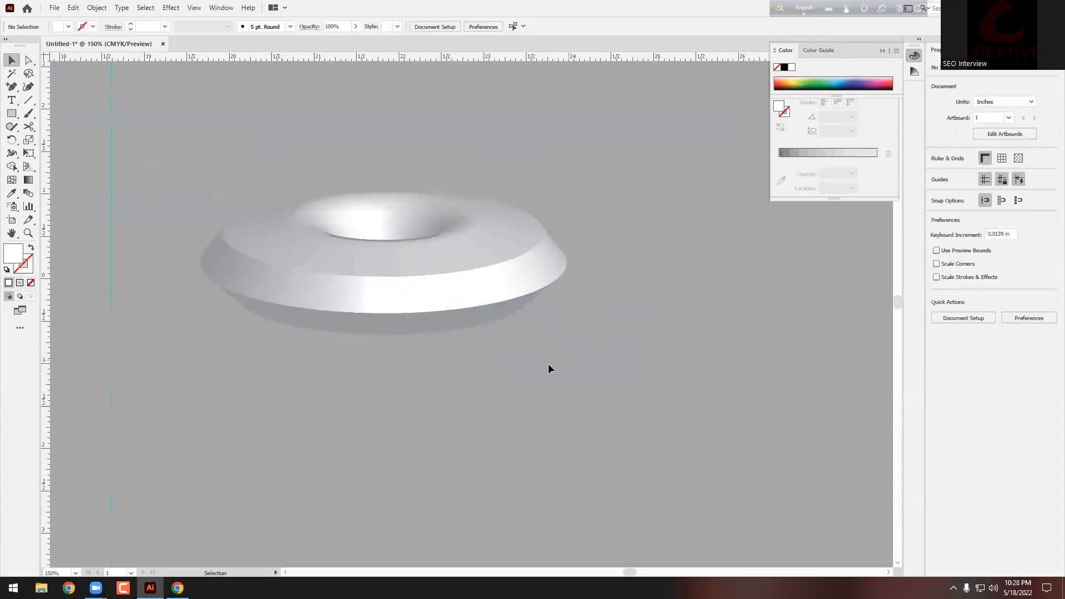
# Step: Move the white 3D dish down and right, then marquee-select it and delete it
pyautogui.moveTo(462, 325); pyautogui.dragTo(618, 448)
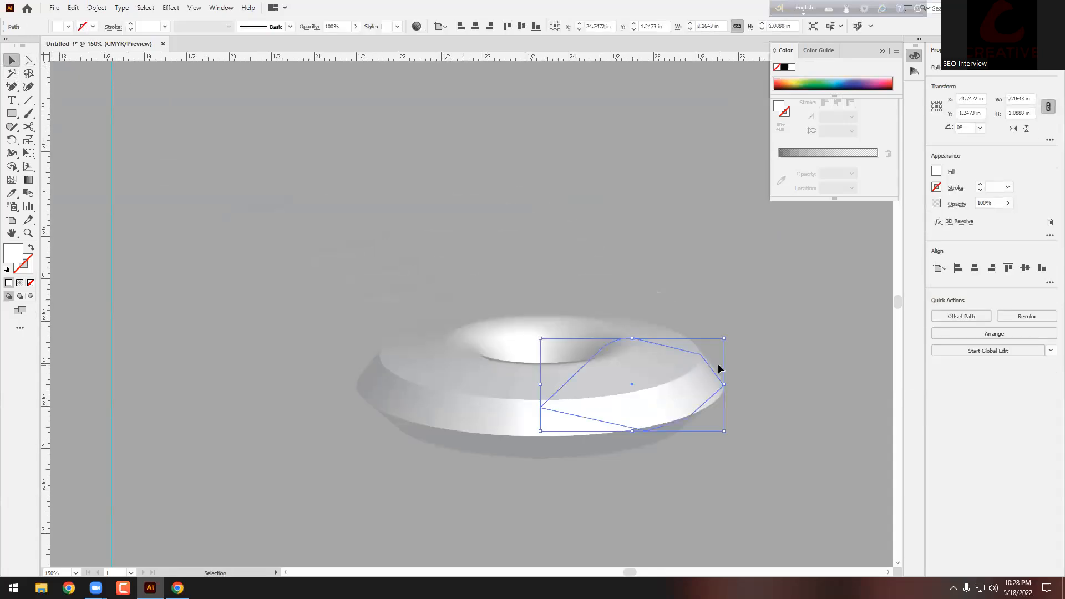
pyautogui.scroll(-3, 718, 364)
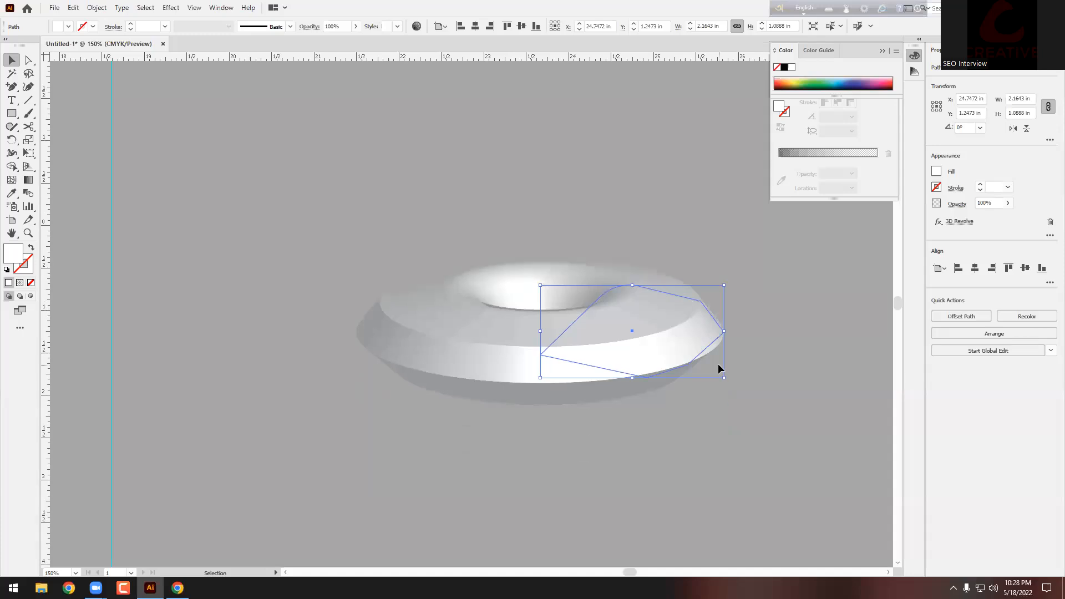
pyautogui.click(740, 395)
pyautogui.scroll(-4, 638, 398)
pyautogui.keyDown('alt'); pyautogui.scroll(-3, 595, 395); pyautogui.keyUp('alt')
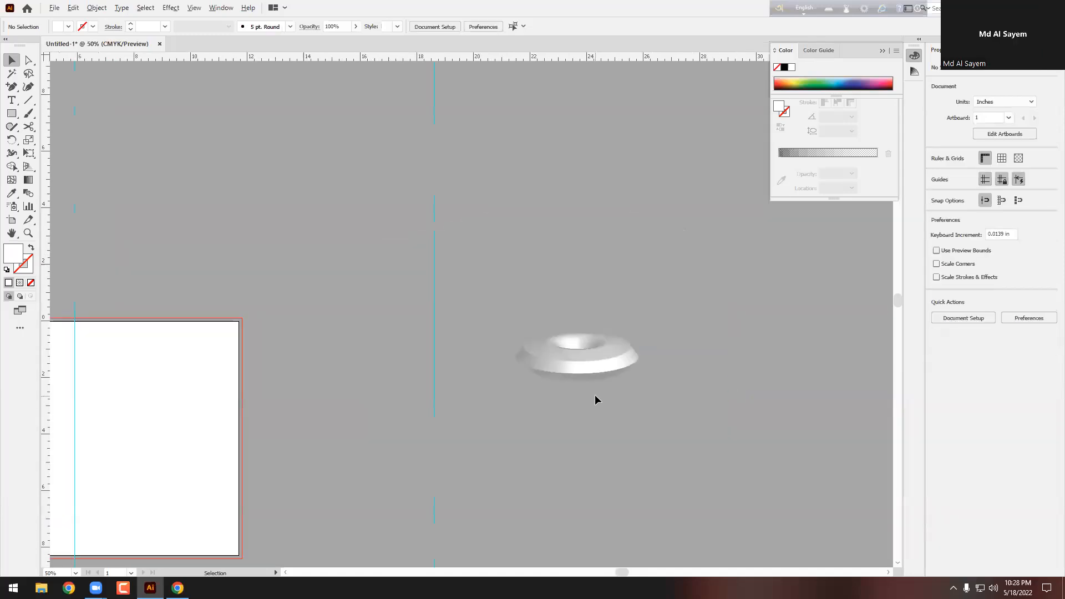
pyautogui.moveTo(692, 297); pyautogui.dragTo(444, 430)
pyautogui.press('Delete')
pyautogui.scroll(-2, 621, 336)
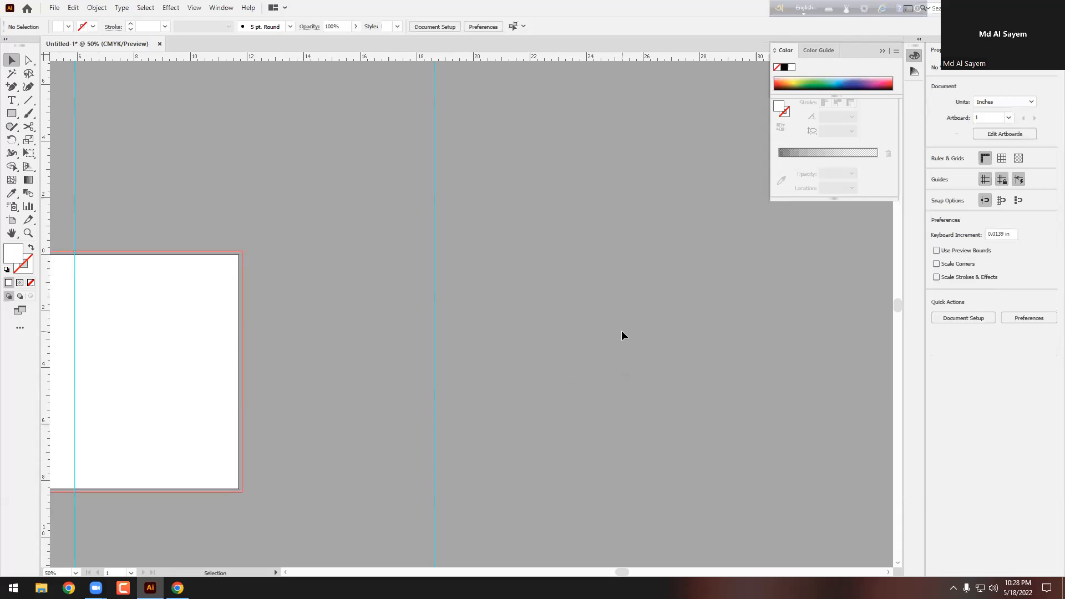
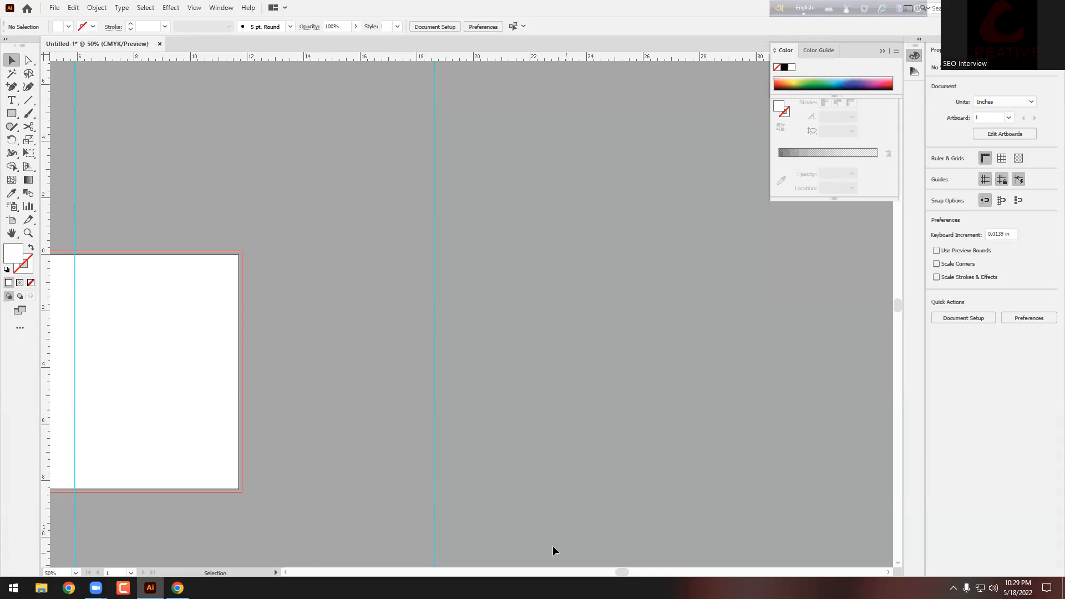
# Step: Pan the canvas to centre the empty artboard, then switch to Chrome and open a new blank tab
pyautogui.moveTo(553, 547); pyautogui.dragTo(474, 416)
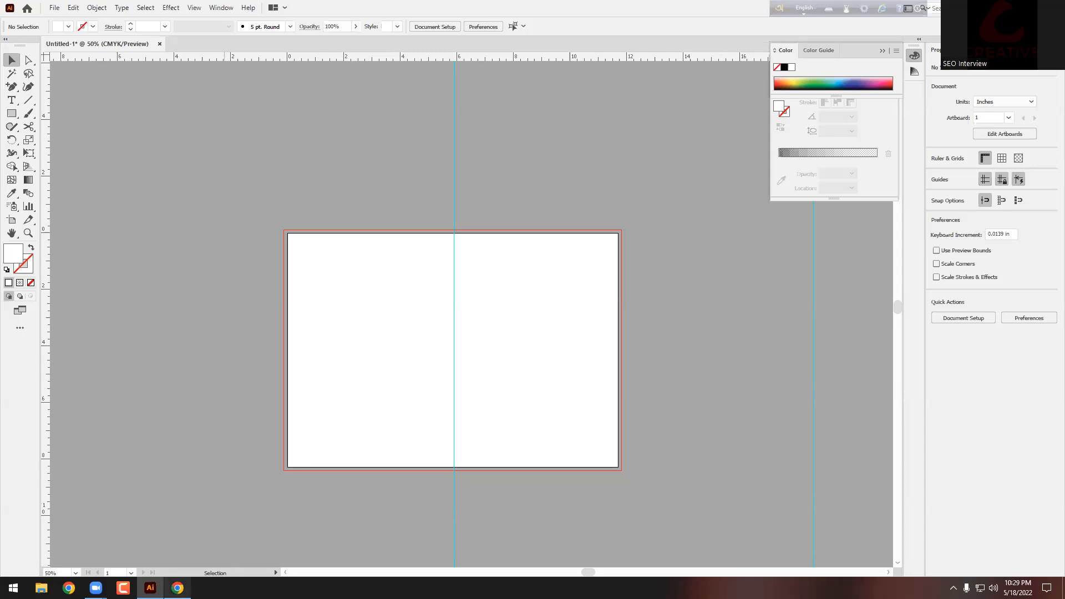
pyautogui.hotkey('alt', 'Tab')
pyautogui.click(151, 8)
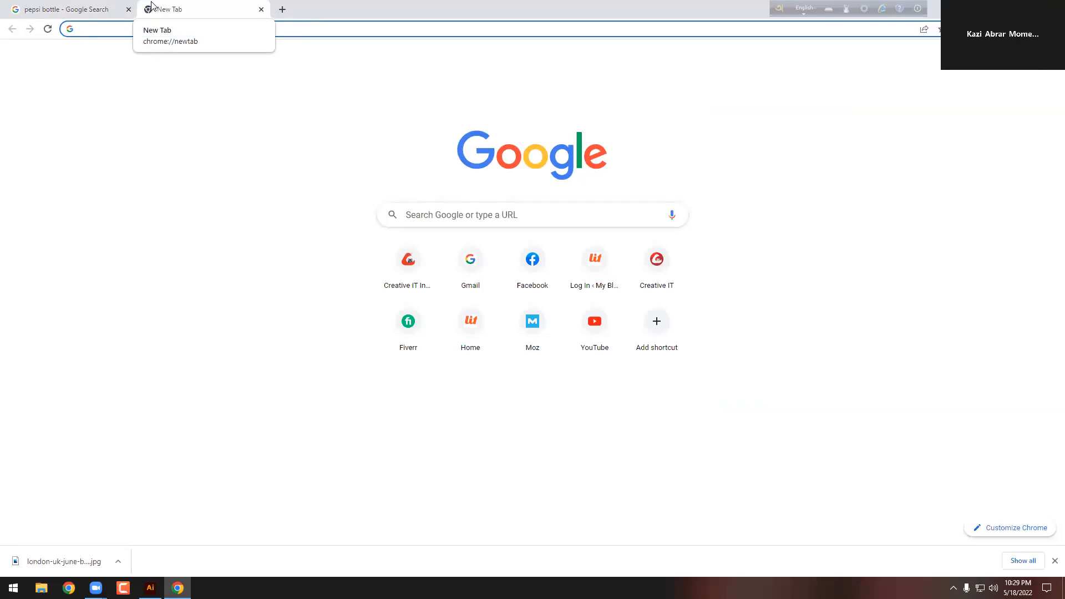
# Step: Open the Creative IT Institute portal and log in with the saved teacher e-mail and password
pyautogui.click(438, 217)
pyautogui.click(328, 161)
pyautogui.click(408, 265)
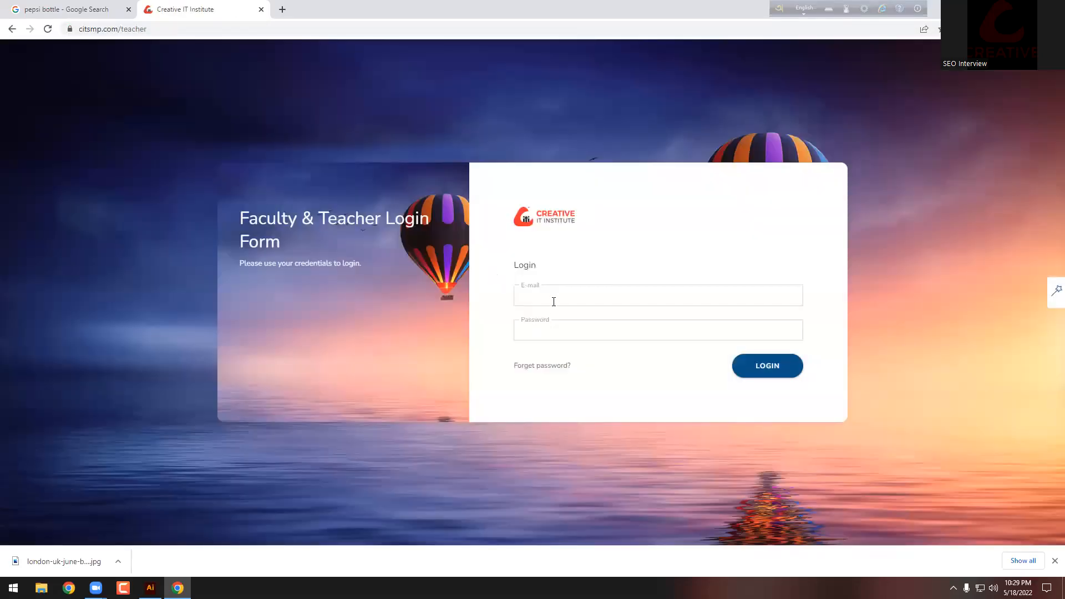
pyautogui.click(556, 300)
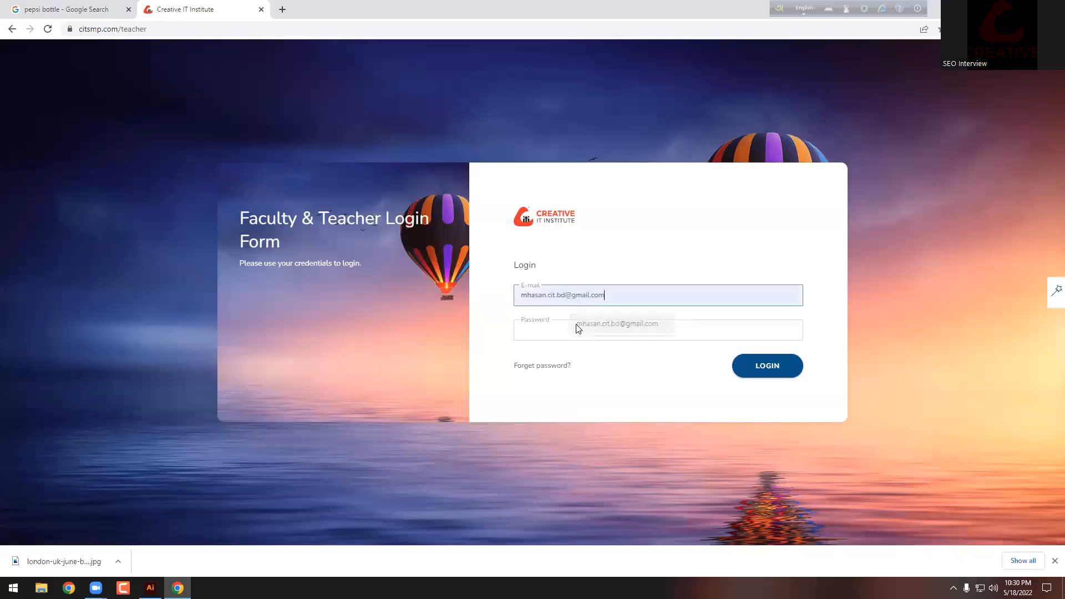
pyautogui.click(576, 329)
pyautogui.write('••••••')
pyautogui.press('Return')
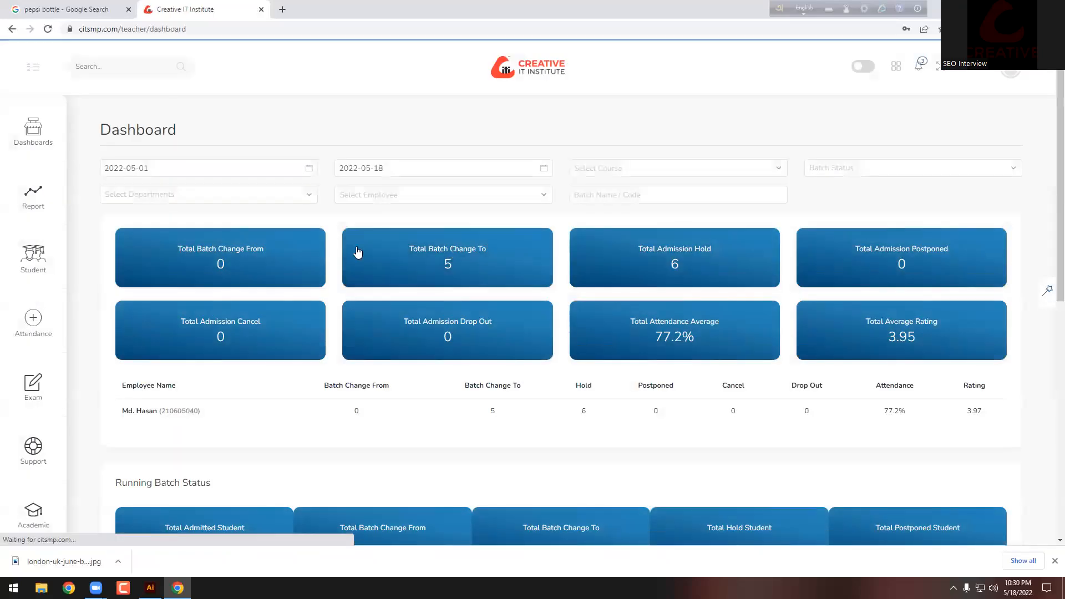
# Step: Go to Attendance > Take Attendance, pick batch PGD 2208 and set the date to 2022-05-18
pyautogui.click(27, 318)
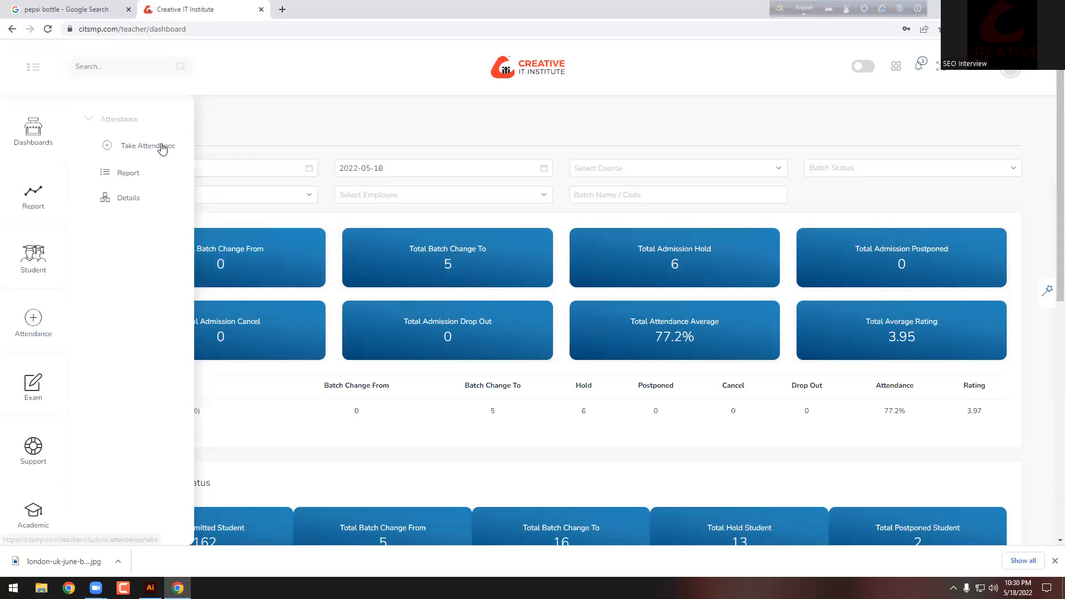
pyautogui.click(163, 147)
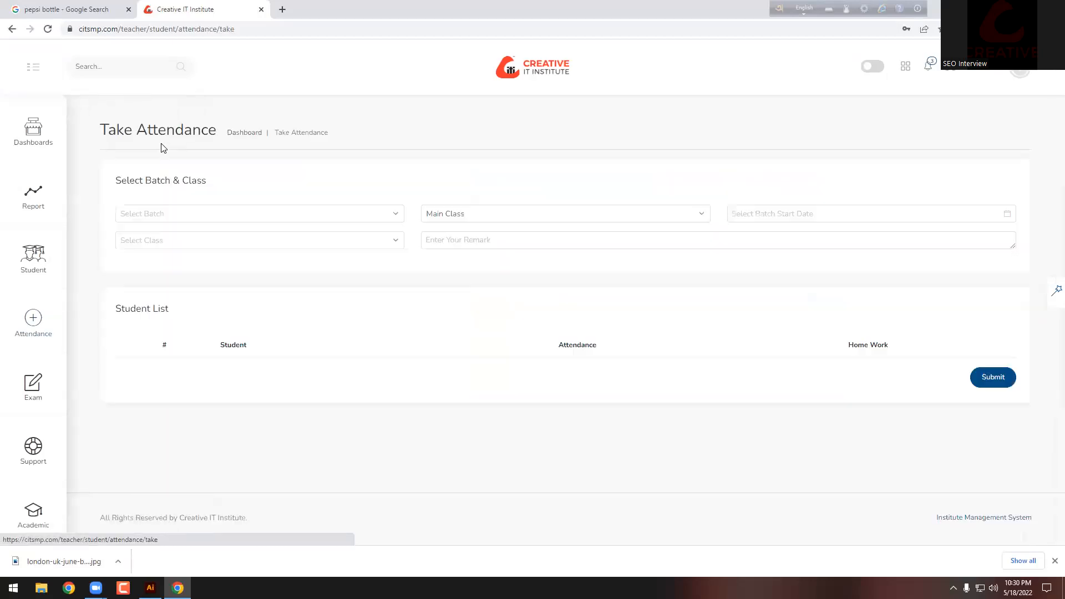
pyautogui.click(214, 215)
pyautogui.click(167, 288)
pyautogui.click(768, 214)
pyautogui.click(779, 314)
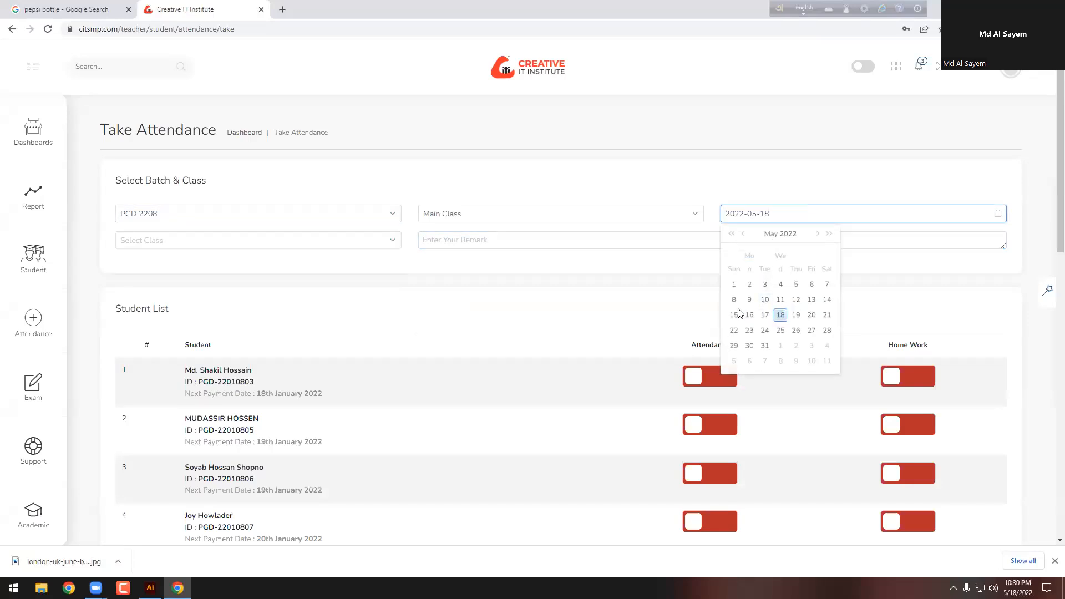
# Step: Change the batch to ES PGD 2207 and select class 09. Work with Blend
pyautogui.click(321, 243)
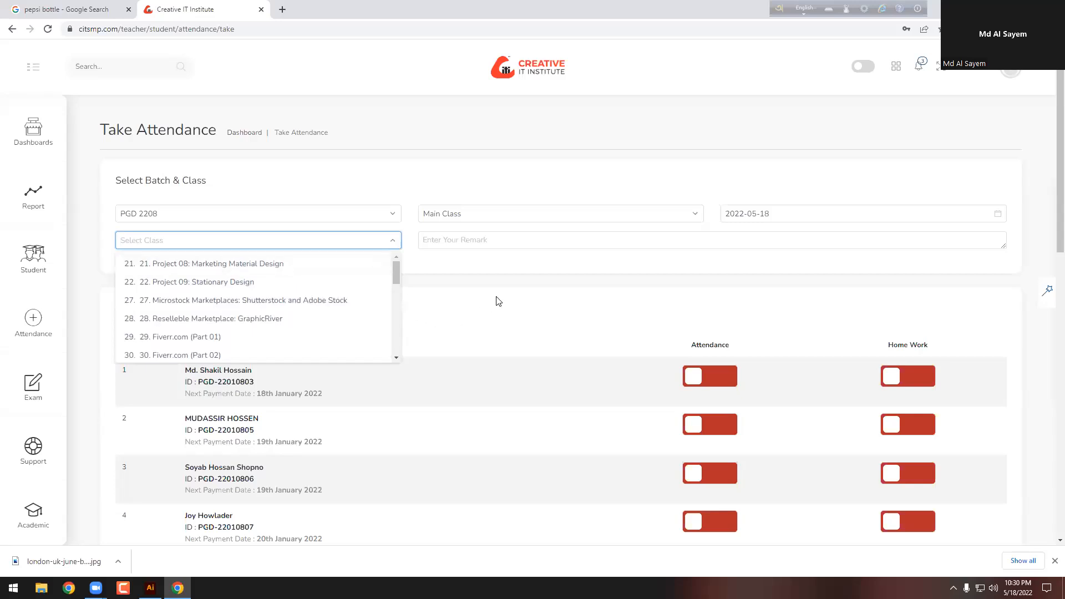
pyautogui.click(155, 215)
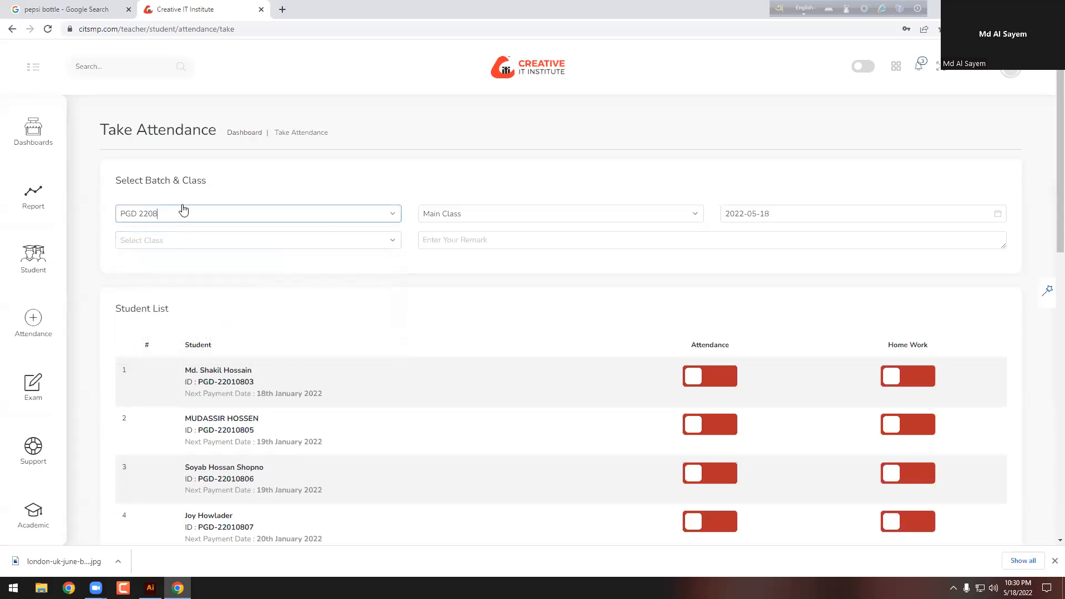
pyautogui.scroll(-1, 192, 307)
pyautogui.click(174, 318)
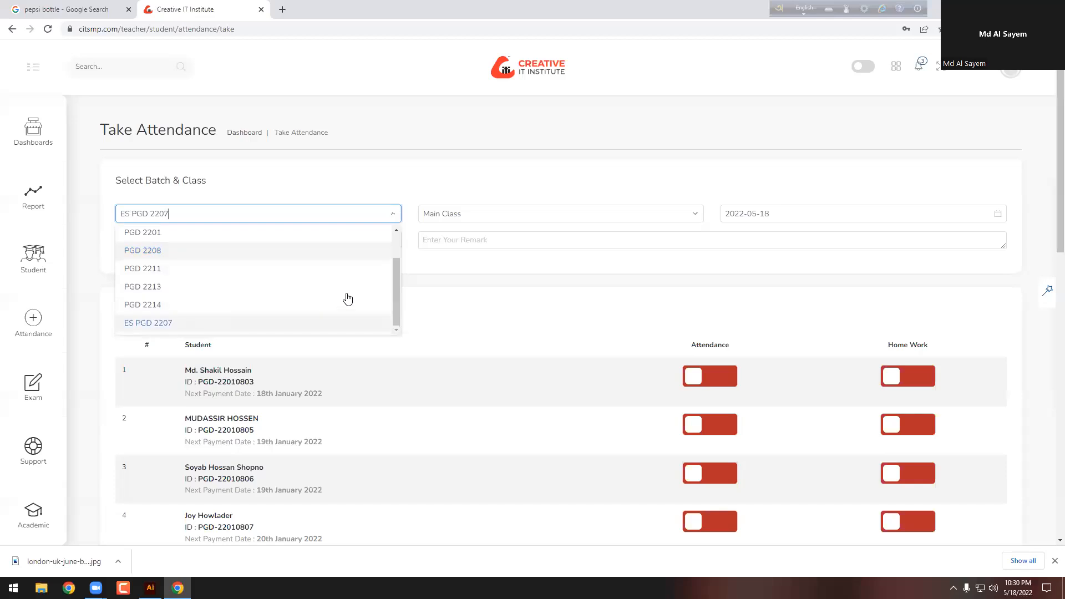
pyautogui.click(283, 244)
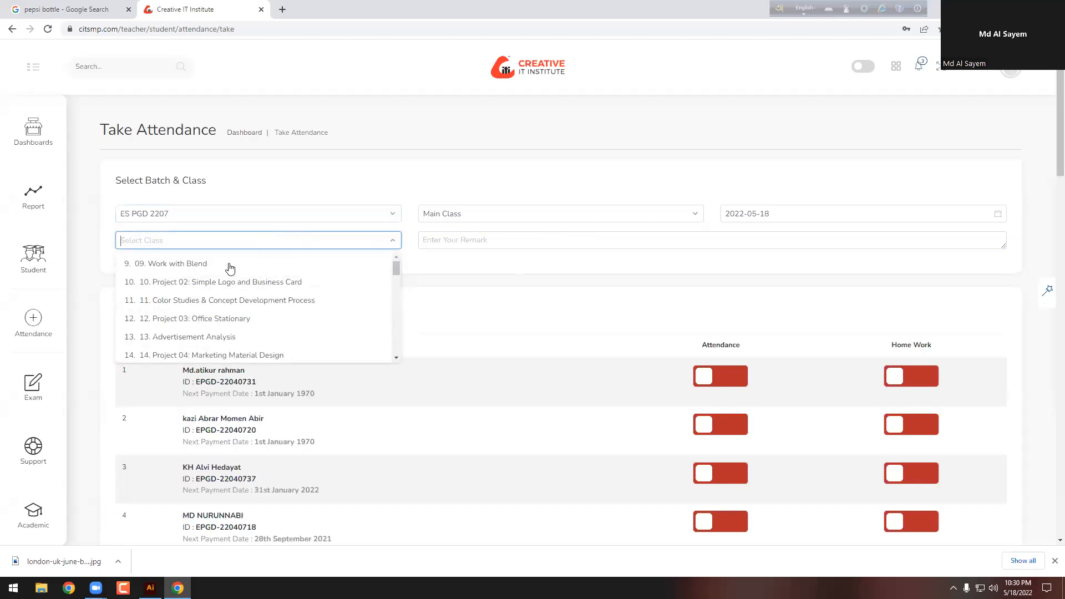
pyautogui.click(190, 269)
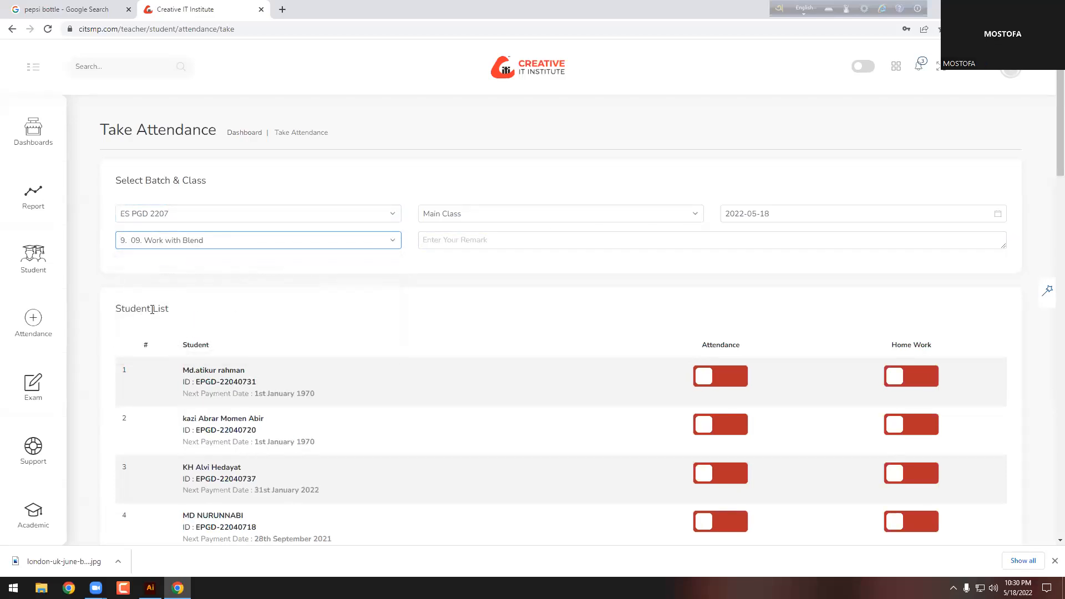
# Step: Adjust the page zoom and toggle the first student's attendance on and back off
pyautogui.hotkey('ctrl', '-')
pyautogui.hotkey('ctrl', '+')
pyautogui.scroll(-2, 466, 245)
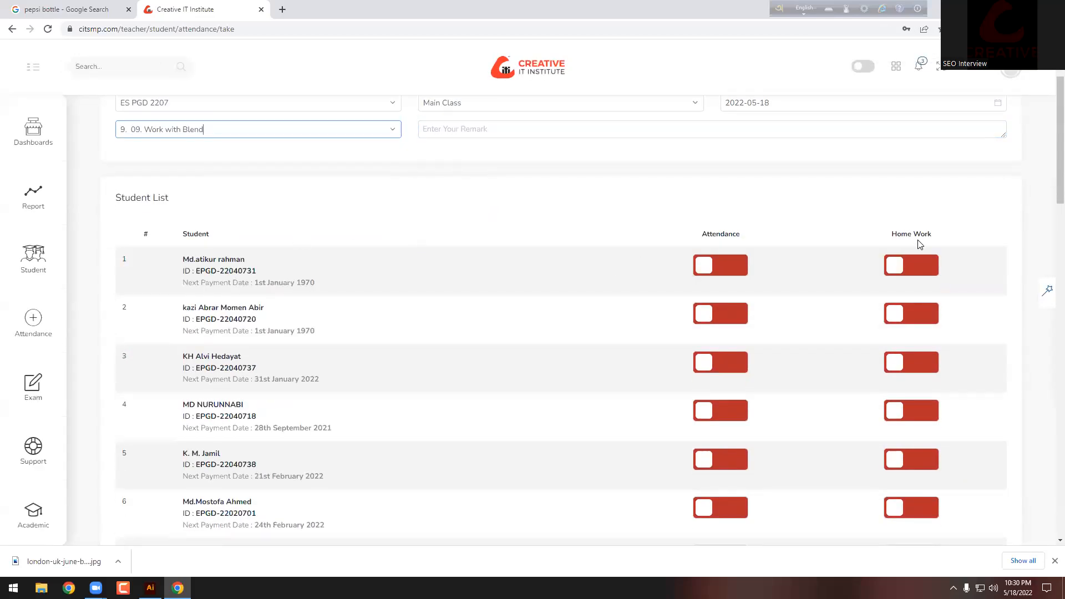
pyautogui.click(789, 286)
pyautogui.click(788, 286)
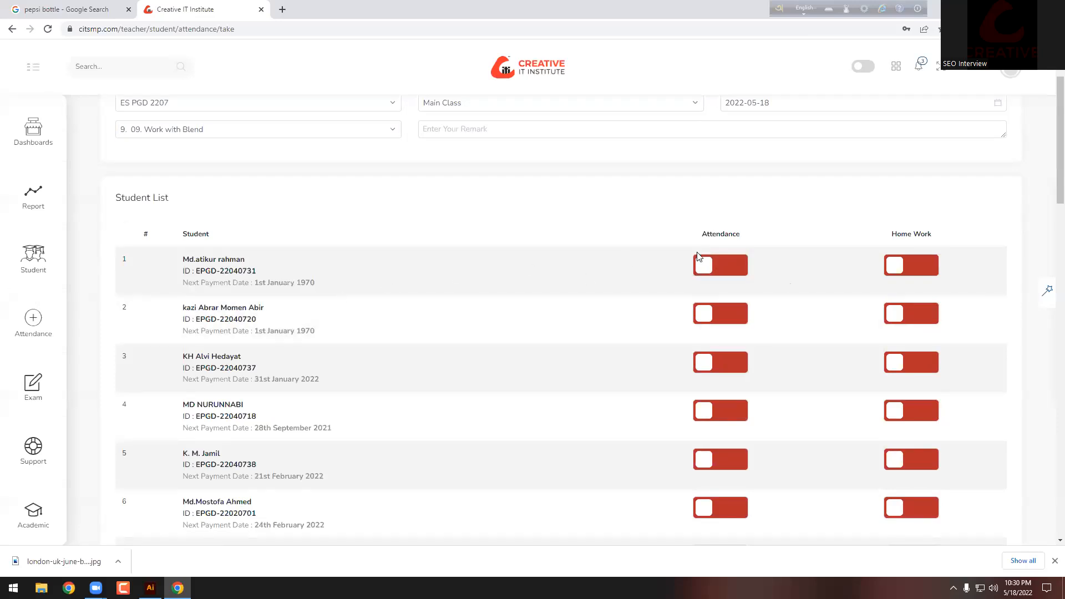
# Step: Mark students 2, 4, 6 and 7 present with homework done
pyautogui.scroll(-2, 618, 283)
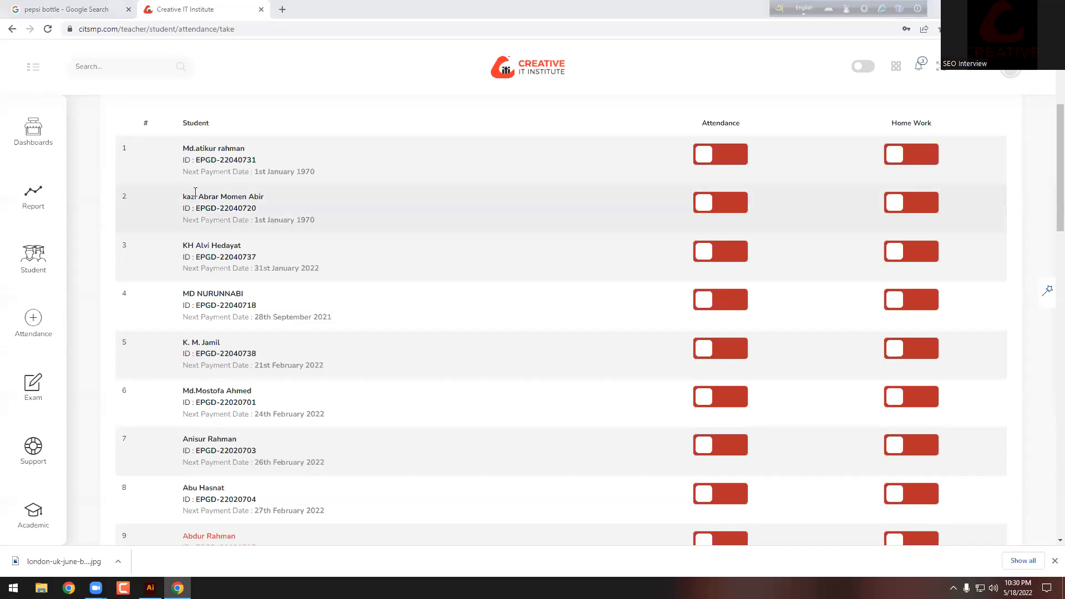
pyautogui.click(733, 210)
pyautogui.click(891, 205)
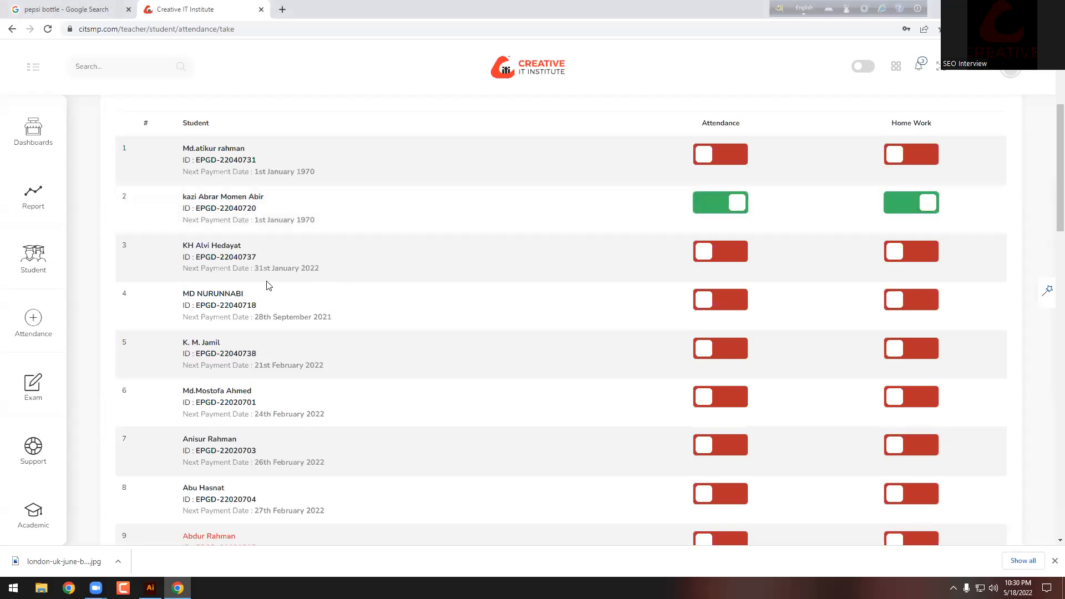
pyautogui.scroll(-1, 268, 302)
pyautogui.click(738, 245)
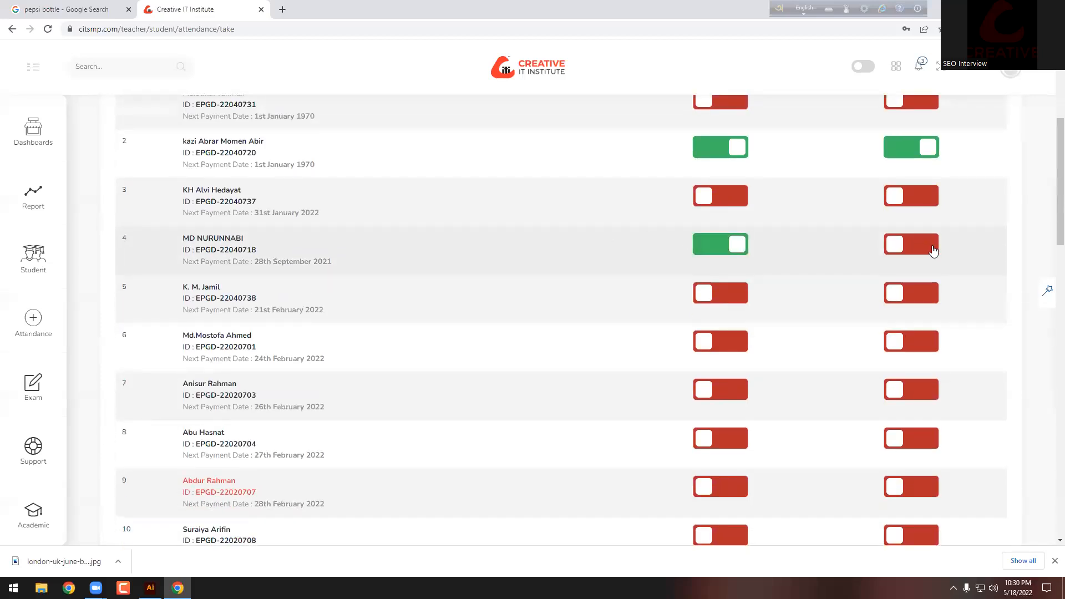
pyautogui.click(934, 250)
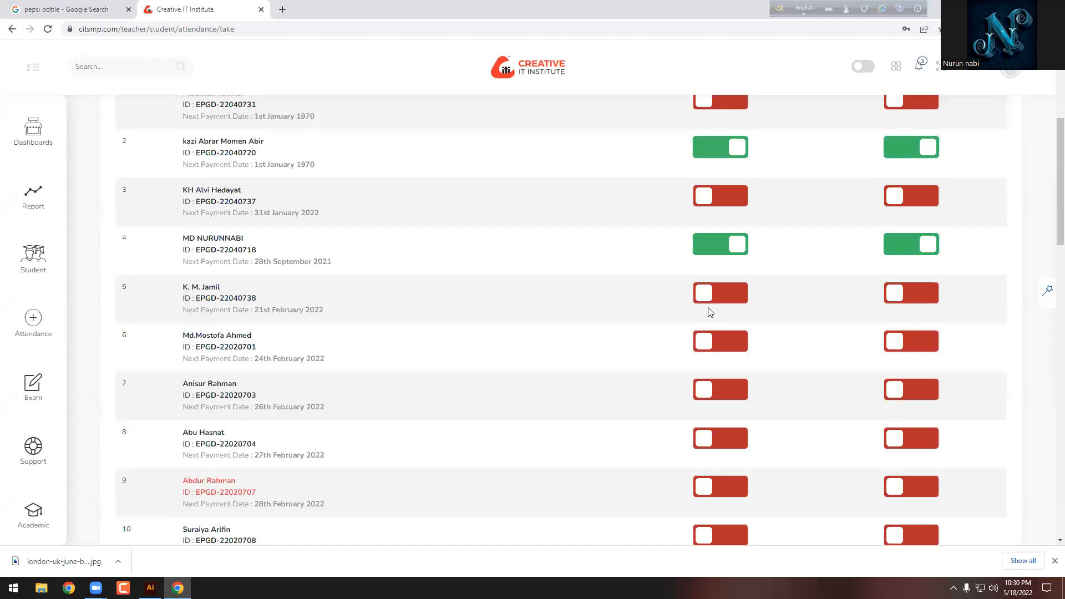
pyautogui.scroll(-1, 469, 316)
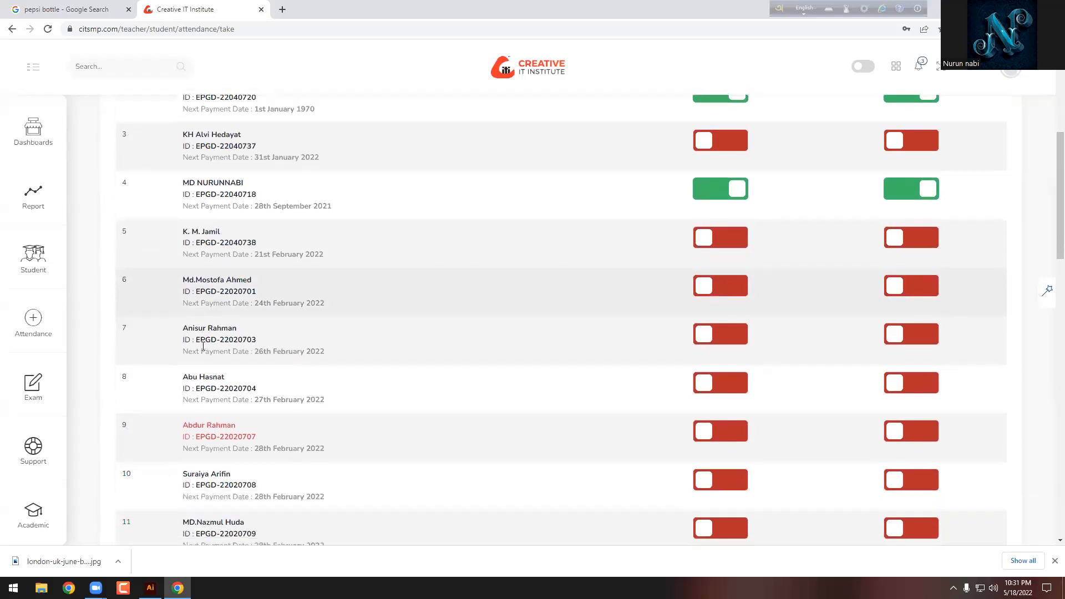
pyautogui.click(724, 286)
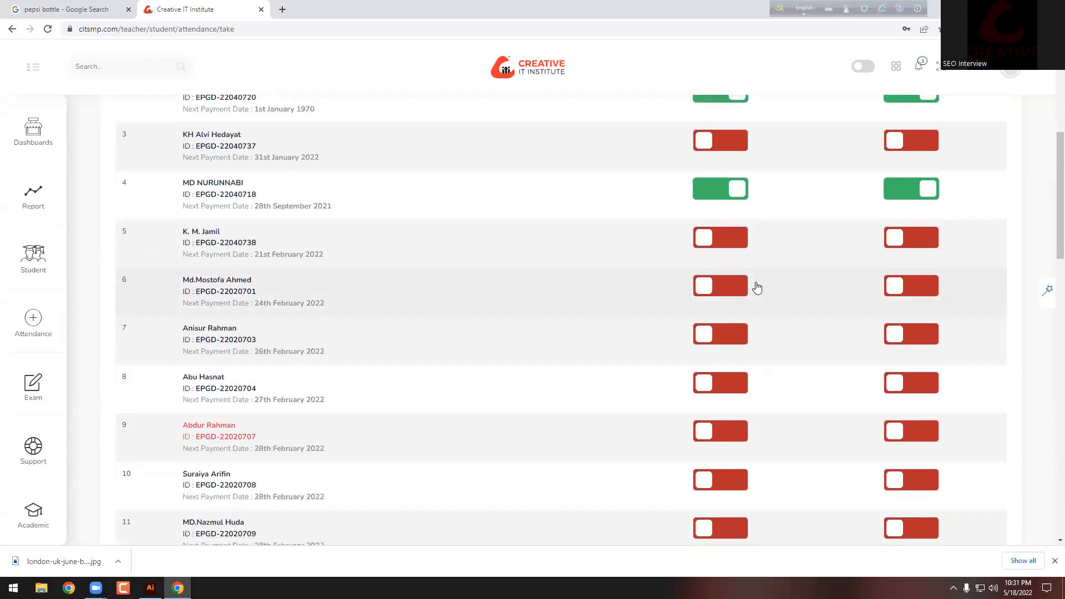
pyautogui.click(905, 287)
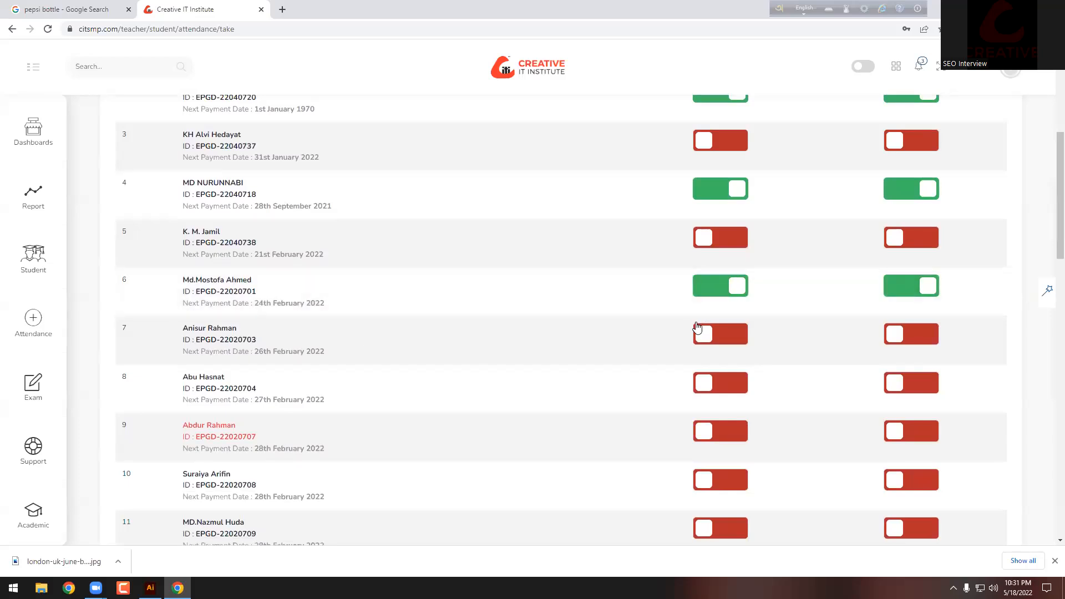
pyautogui.click(711, 335)
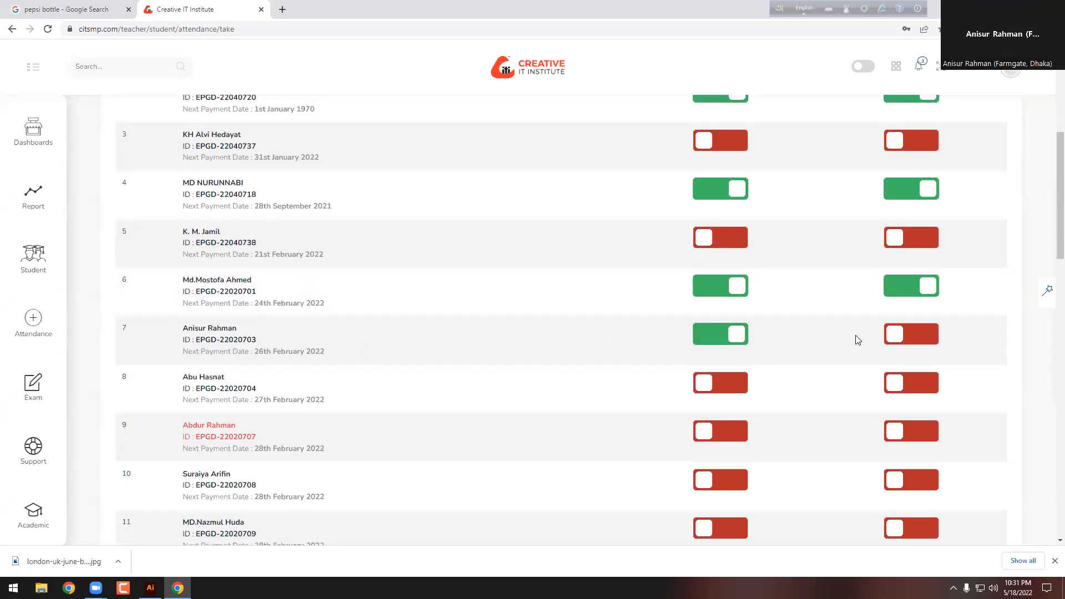
pyautogui.click(888, 334)
# Step: Mark students 8, 10 and 11 present with homework done
pyautogui.scroll(-1, 832, 336)
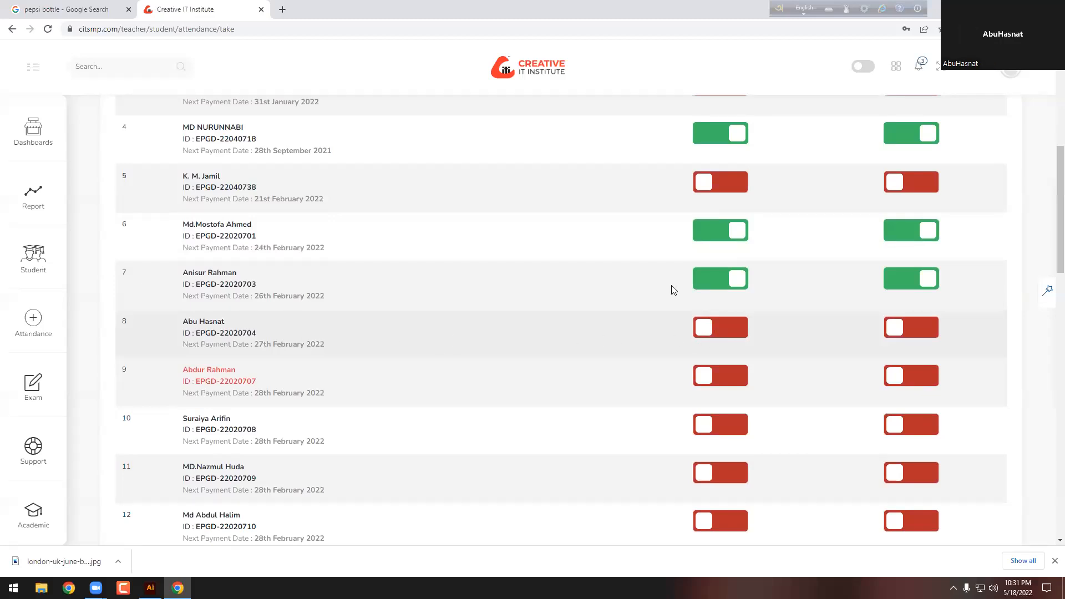
pyautogui.click(729, 332)
pyautogui.click(893, 327)
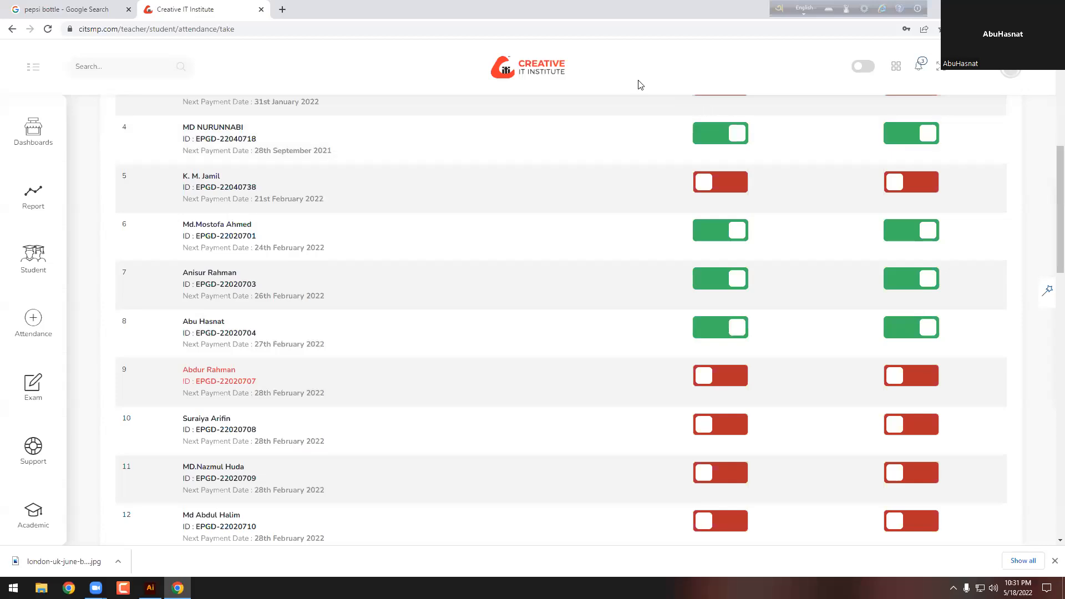
pyautogui.scroll(-2, 564, 308)
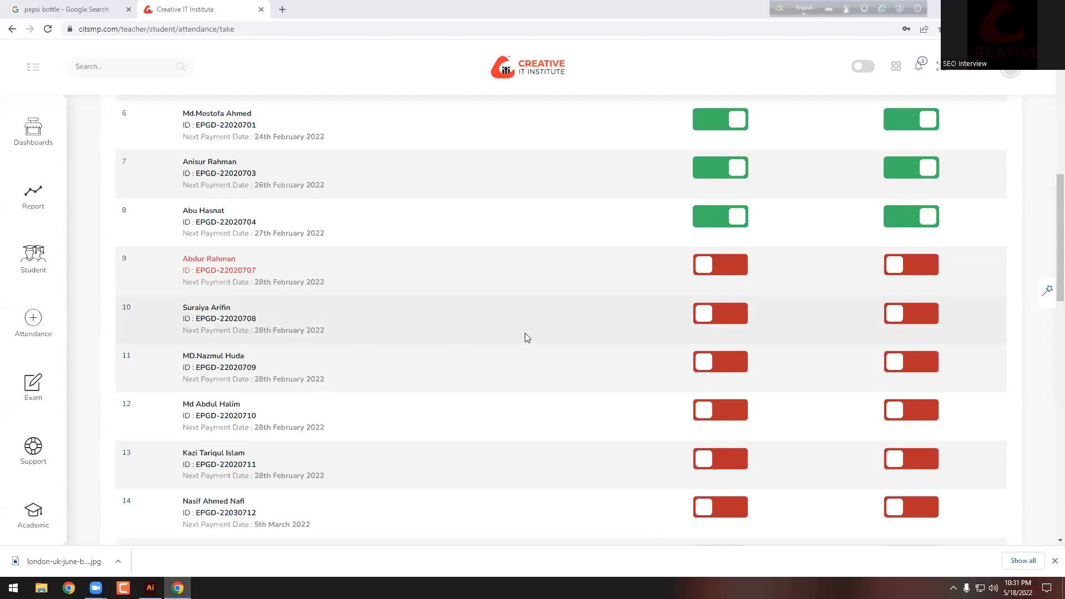
pyautogui.click(721, 319)
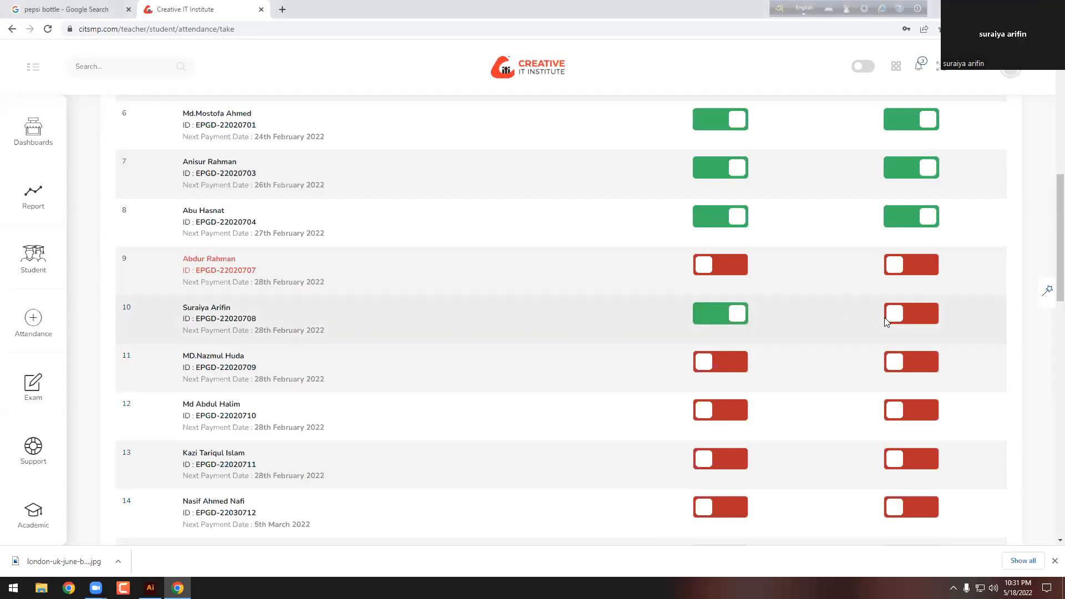
pyautogui.scroll(-1, 421, 392)
pyautogui.click(716, 306)
pyautogui.click(913, 308)
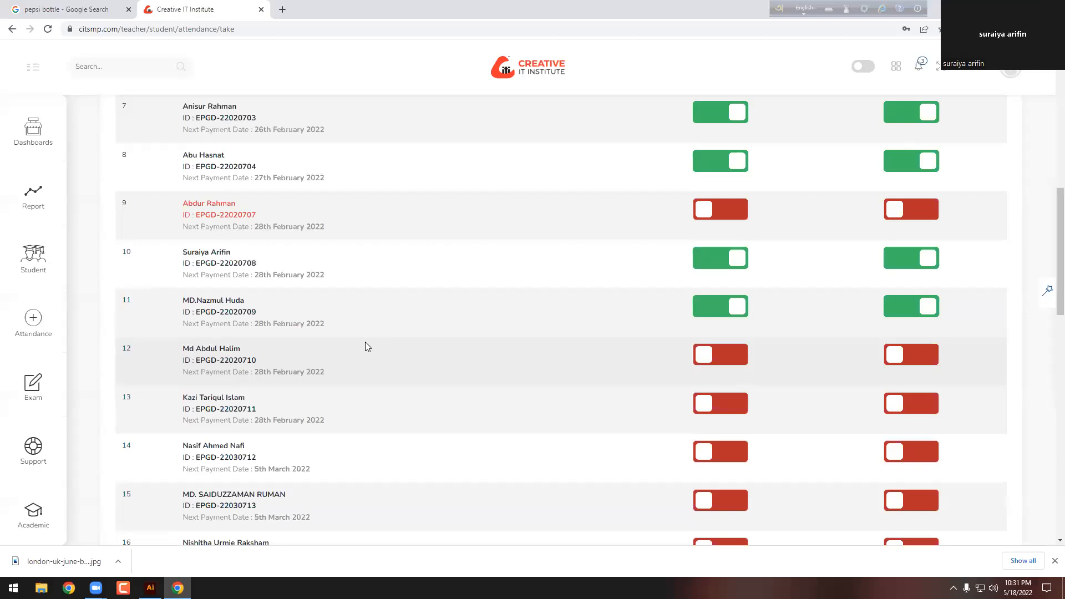
# Step: Mark rows 12 and 13 present with homework done
pyautogui.scroll(1, 302, 339)
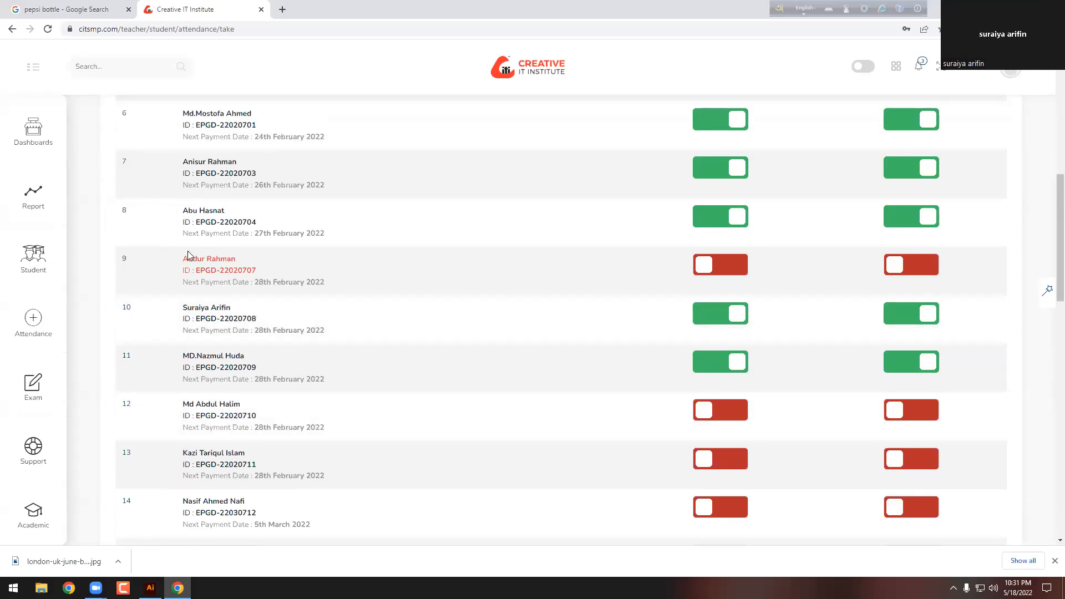
pyautogui.scroll(1, 151, 320)
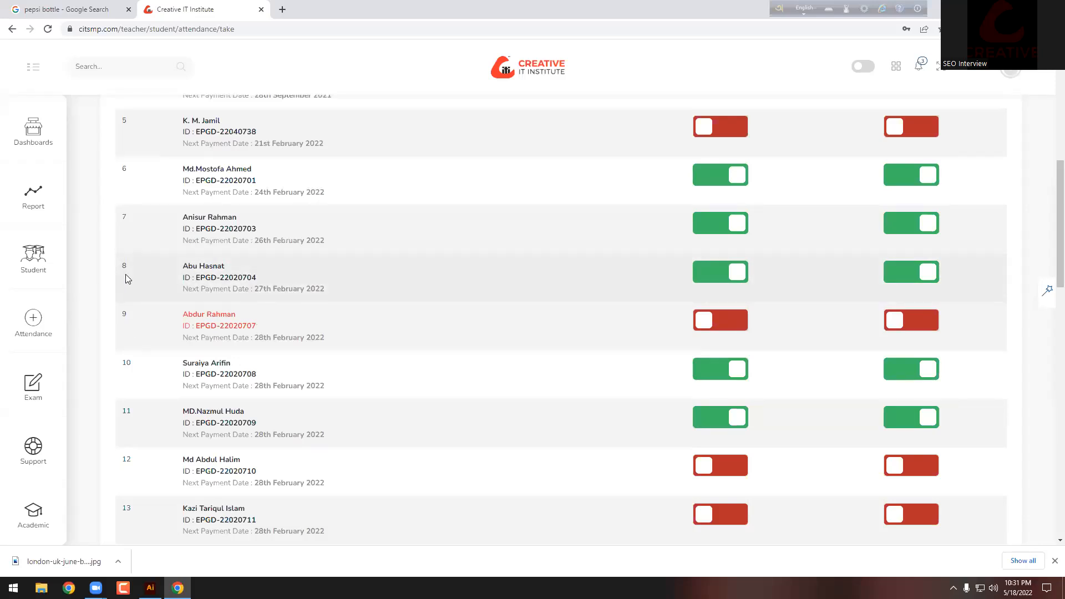
pyautogui.scroll(-3, 288, 311)
pyautogui.scroll(1, 405, 358)
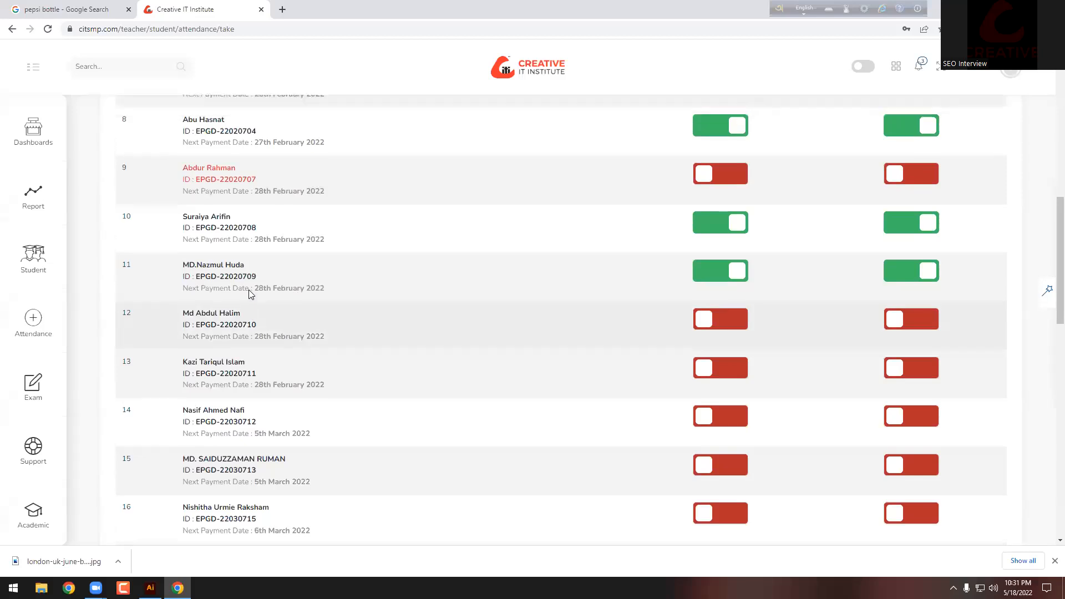
pyautogui.click(727, 357)
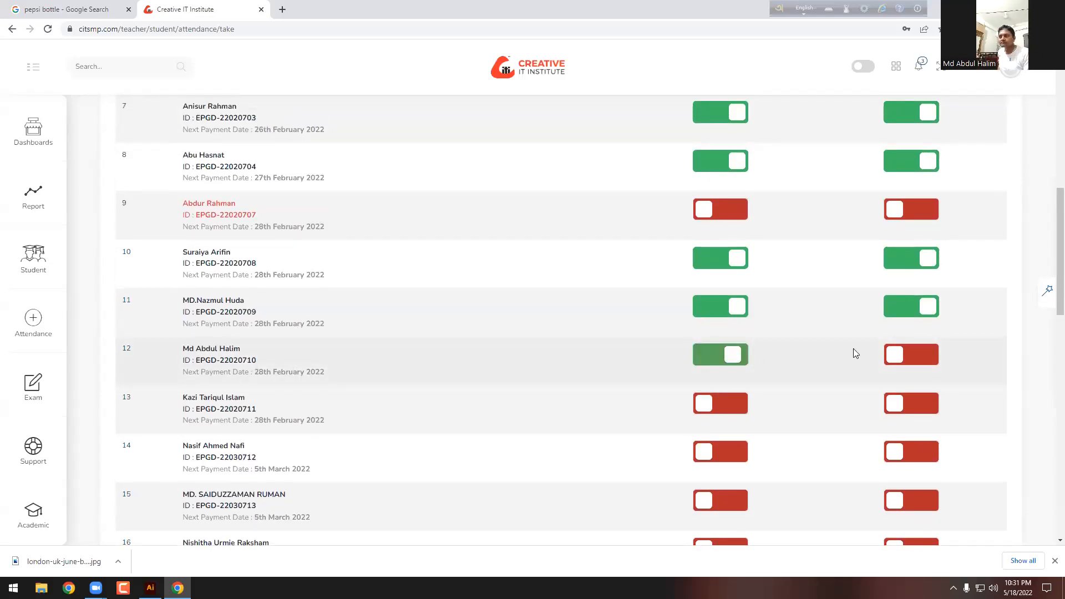
pyautogui.click(913, 357)
pyautogui.scroll(-1, 585, 359)
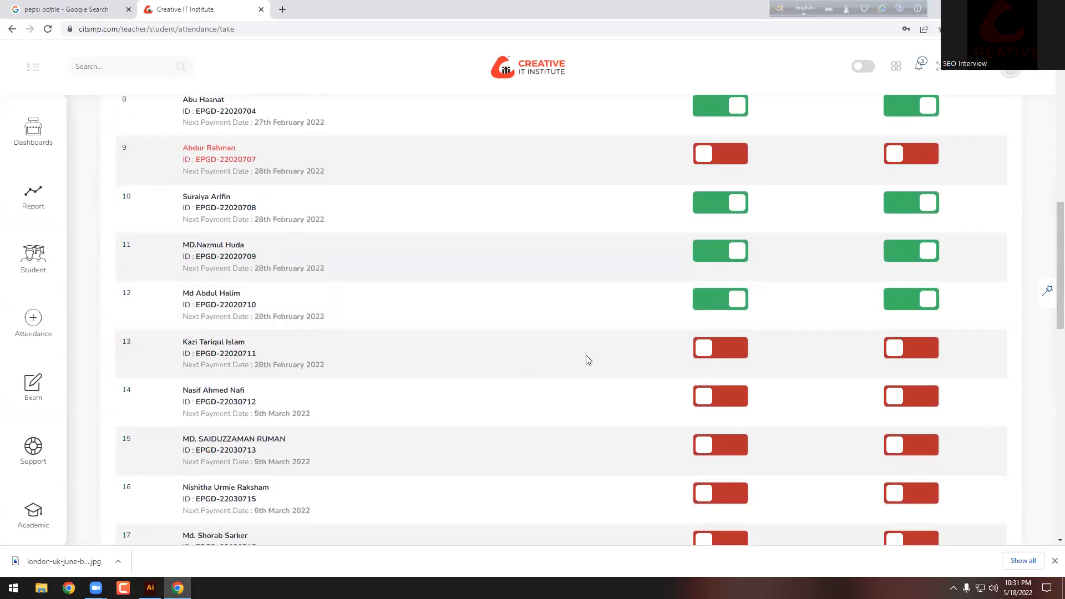
pyautogui.click(724, 358)
pyautogui.click(888, 355)
# Step: Mark rows 14, 15 and 16 present with homework done
pyautogui.scroll(-2, 627, 377)
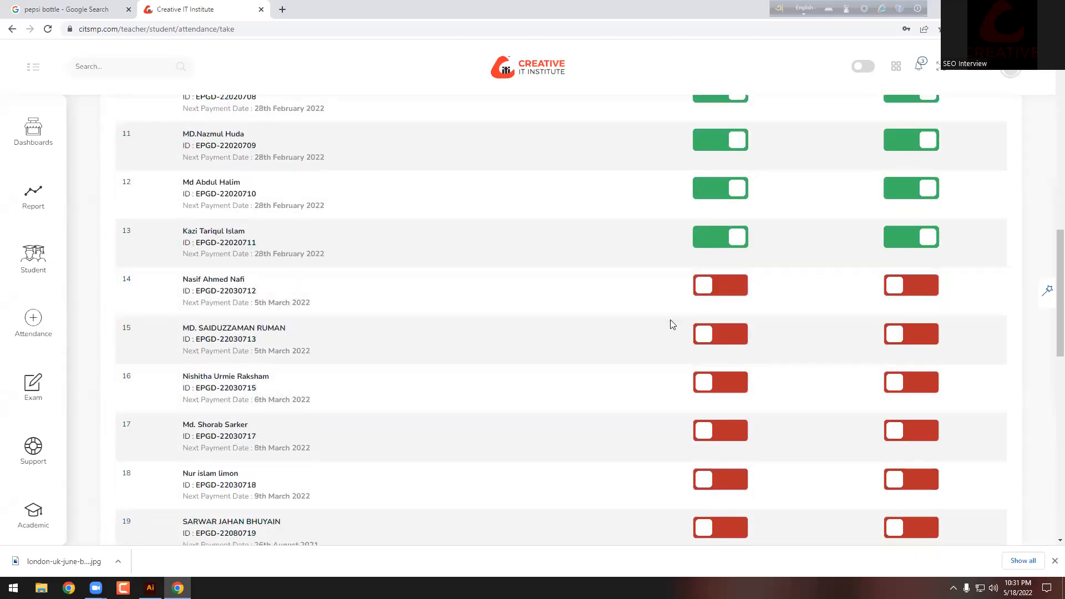
pyautogui.click(727, 294)
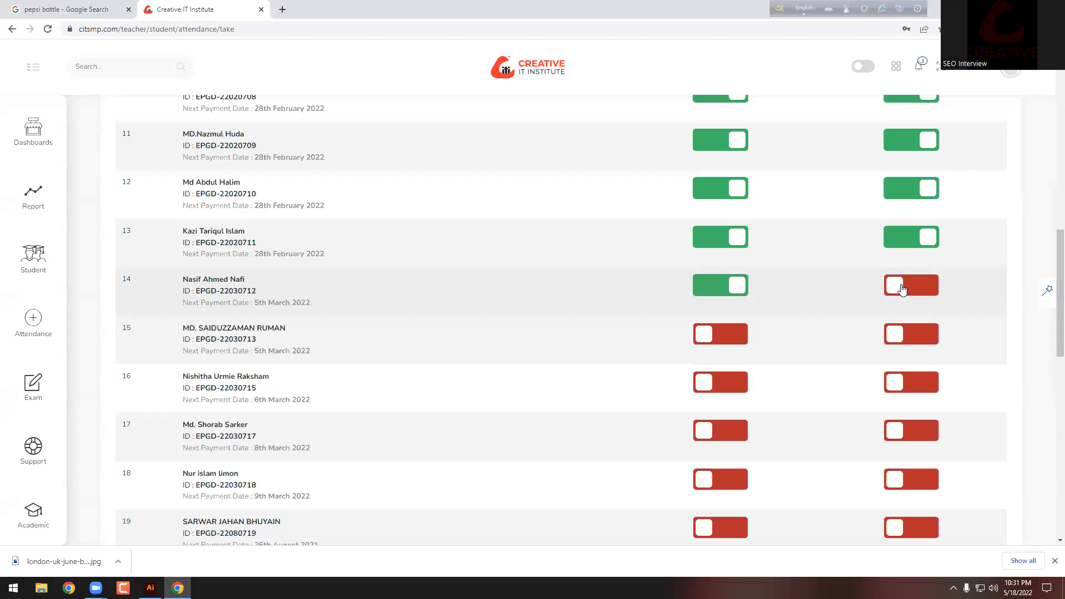
pyautogui.click(916, 287)
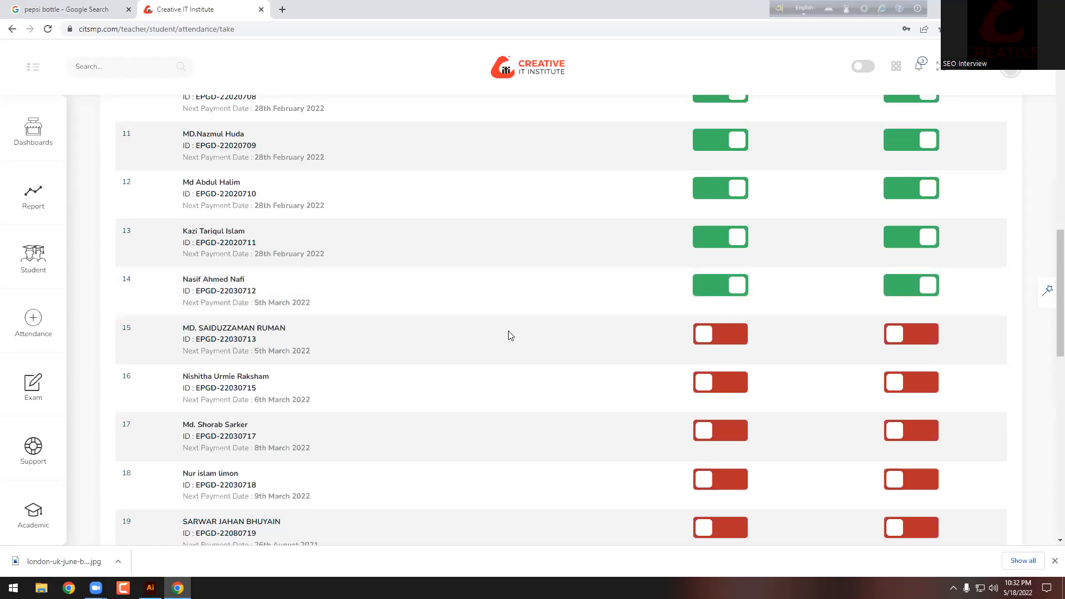
pyautogui.click(728, 339)
pyautogui.click(892, 340)
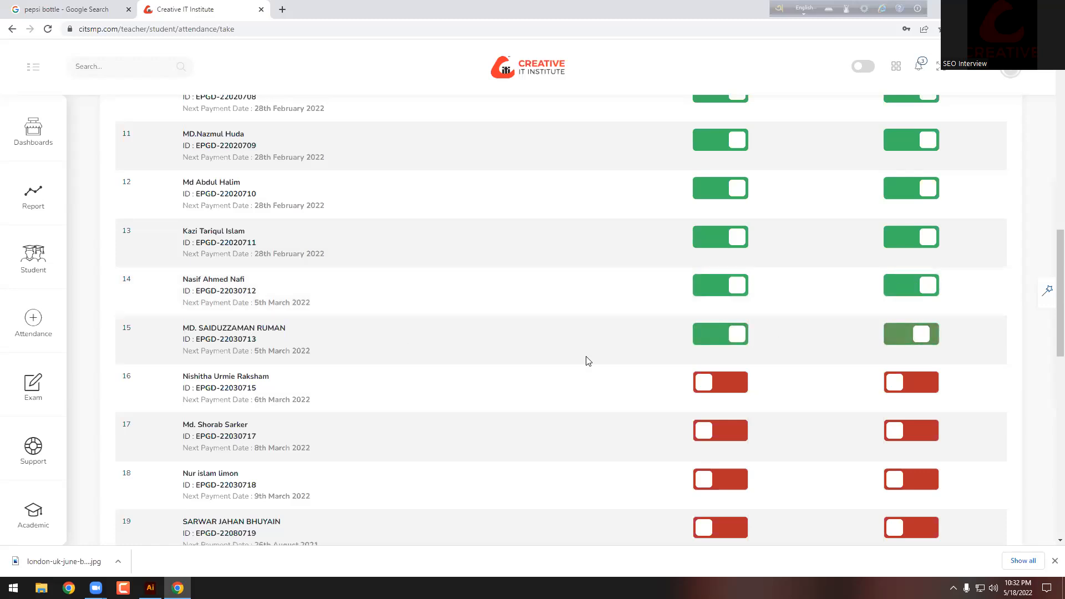
pyautogui.scroll(-1, 356, 372)
pyautogui.click(732, 332)
pyautogui.click(918, 328)
# Step: Select text in the student name column, then mark row 17 present with homework done
pyautogui.scroll(-1, 333, 358)
pyautogui.scroll(-1, 288, 357)
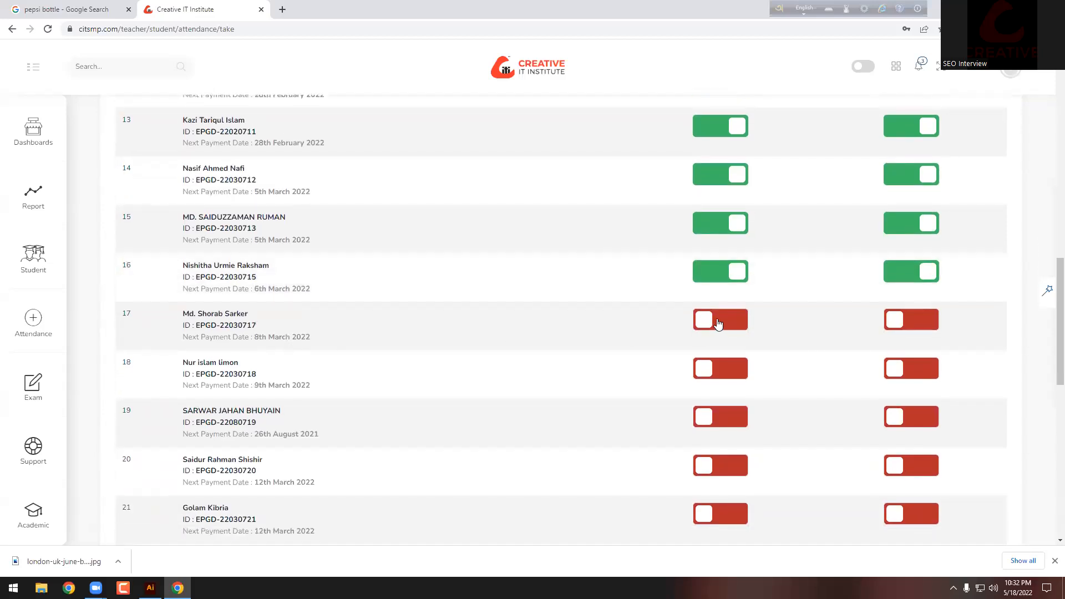
pyautogui.moveTo(185, 317); pyautogui.dragTo(271, 319)
pyautogui.click(196, 312)
pyautogui.moveTo(194, 312); pyautogui.dragTo(276, 325)
pyautogui.click(216, 326)
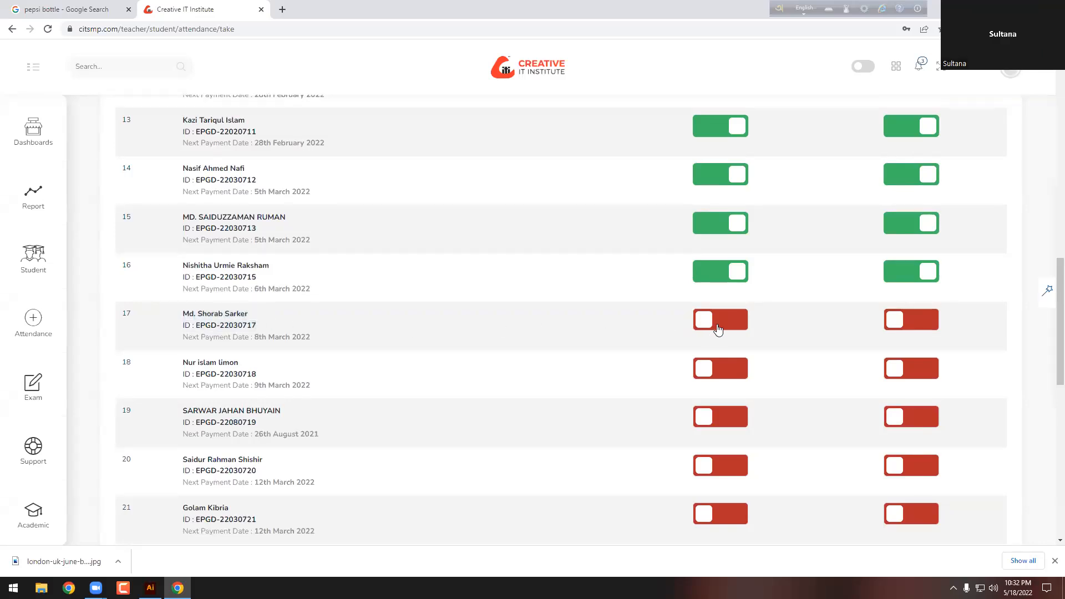
pyautogui.click(739, 322)
pyautogui.click(900, 323)
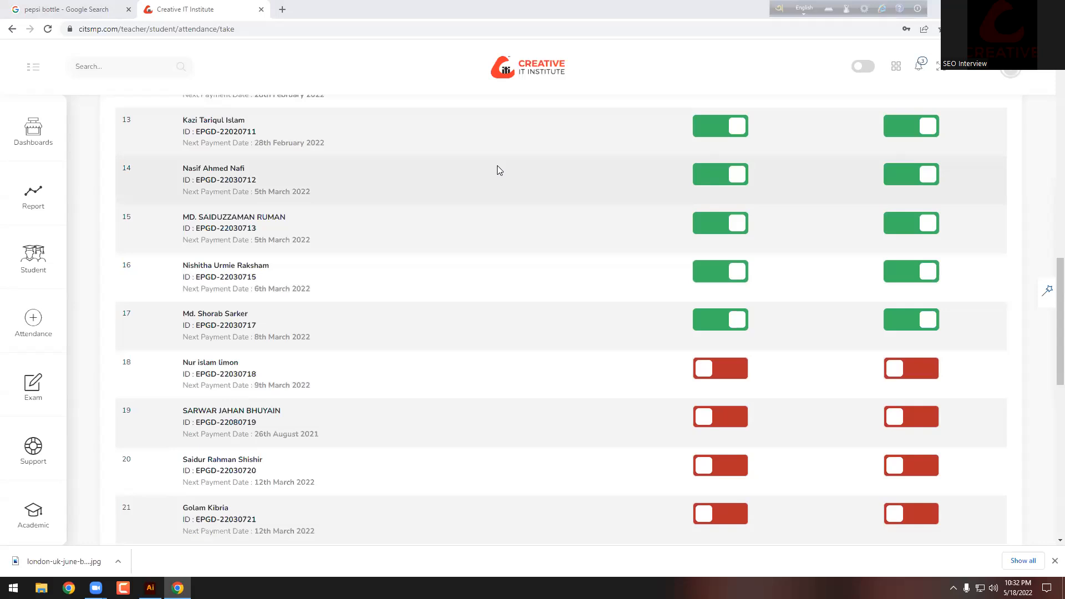
# Step: Mark rows 18 and 19 present with homework, and mark row 20 present
pyautogui.scroll(-1, 252, 368)
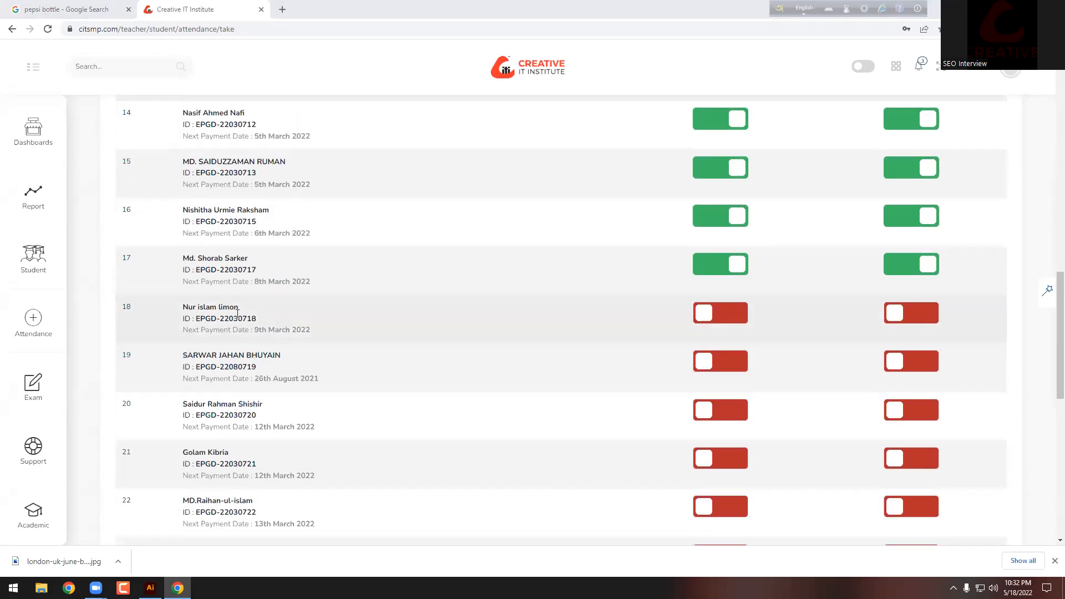
pyautogui.click(709, 319)
pyautogui.click(902, 312)
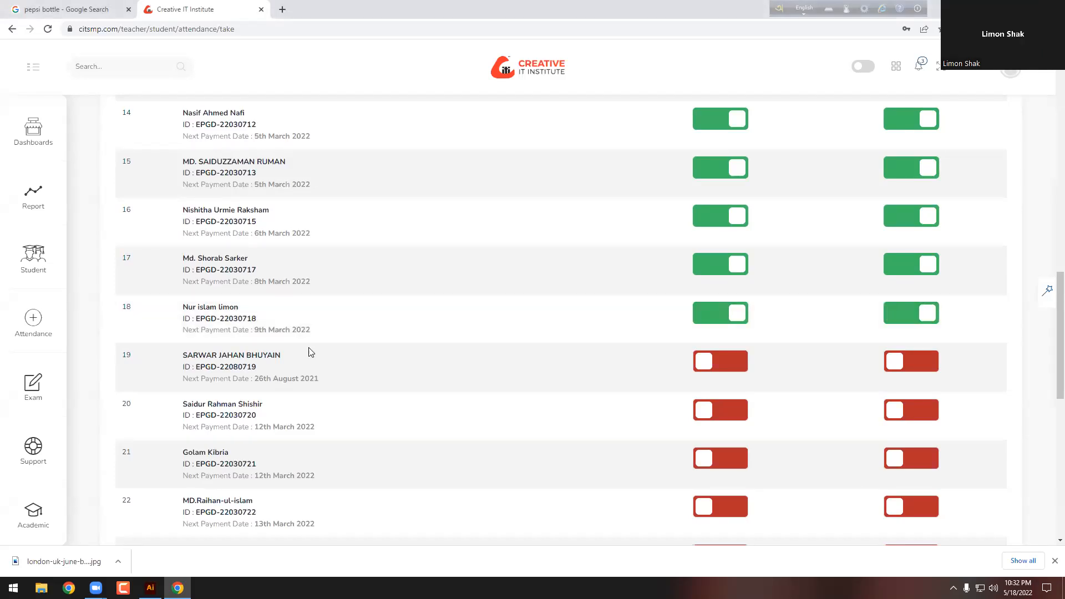
pyautogui.scroll(-1, 309, 356)
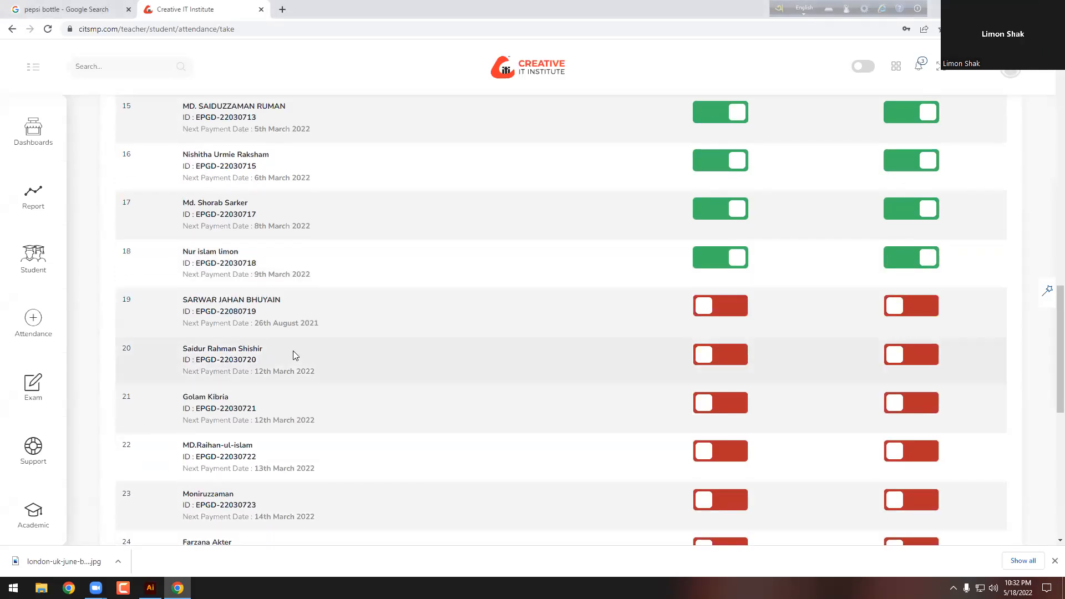
pyautogui.click(708, 310)
pyautogui.click(892, 306)
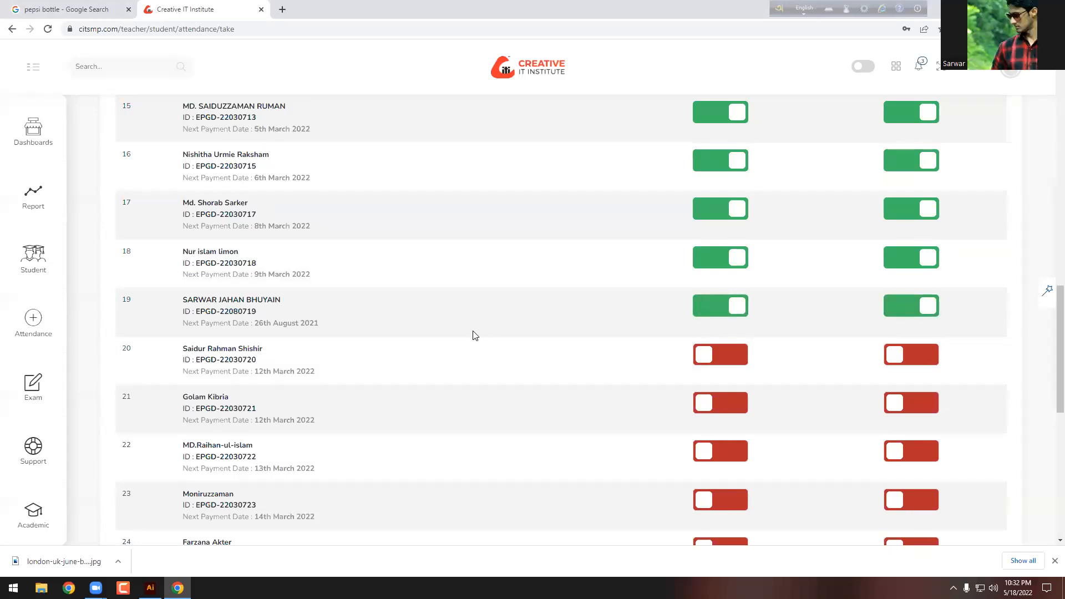
pyautogui.scroll(-2, 476, 336)
pyautogui.scroll(1, 514, 291)
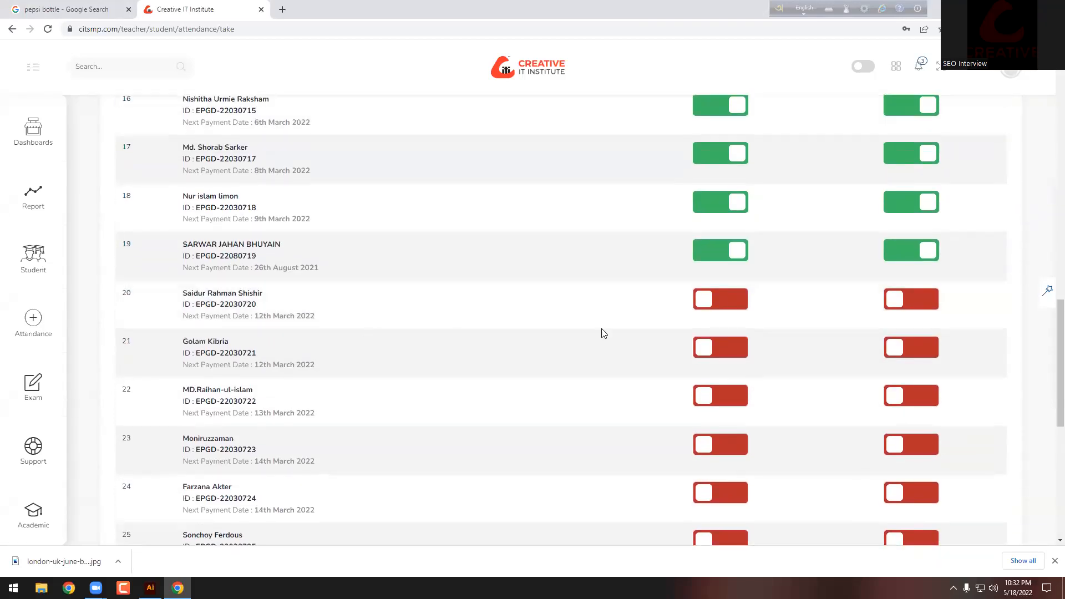
pyautogui.click(724, 303)
# Step: Mark row 20's homework done and rows 23 and 24 present with homework
pyautogui.click(925, 303)
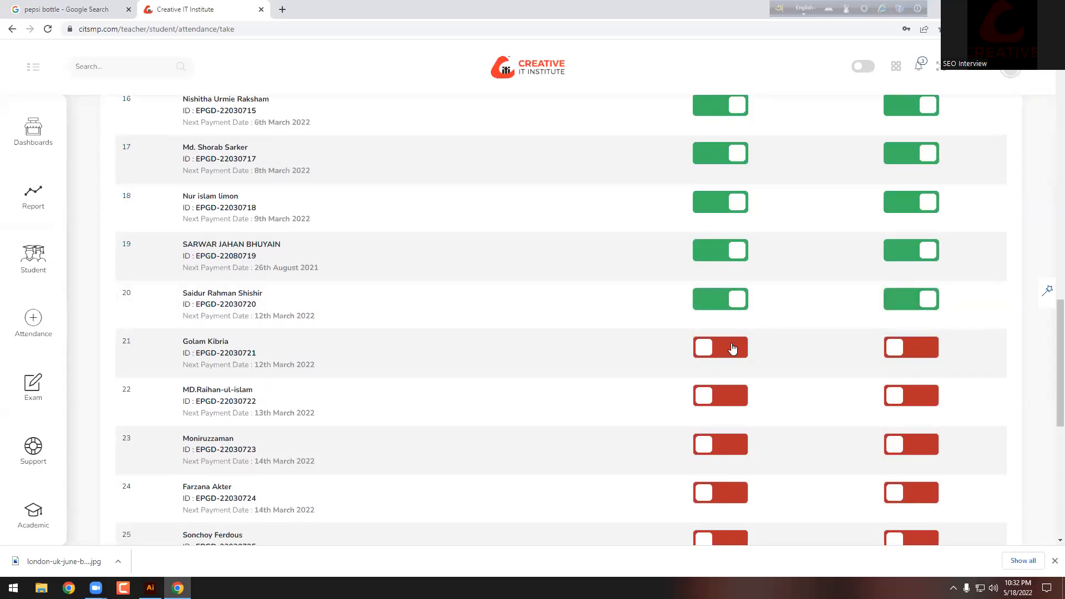
pyautogui.scroll(-1, 733, 348)
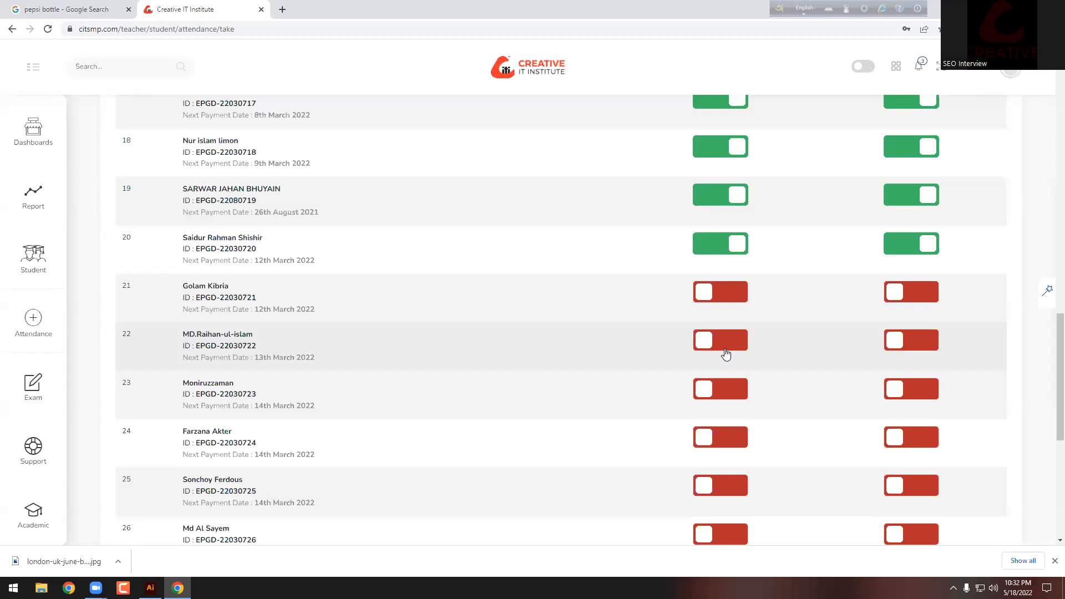
pyautogui.scroll(-1, 726, 354)
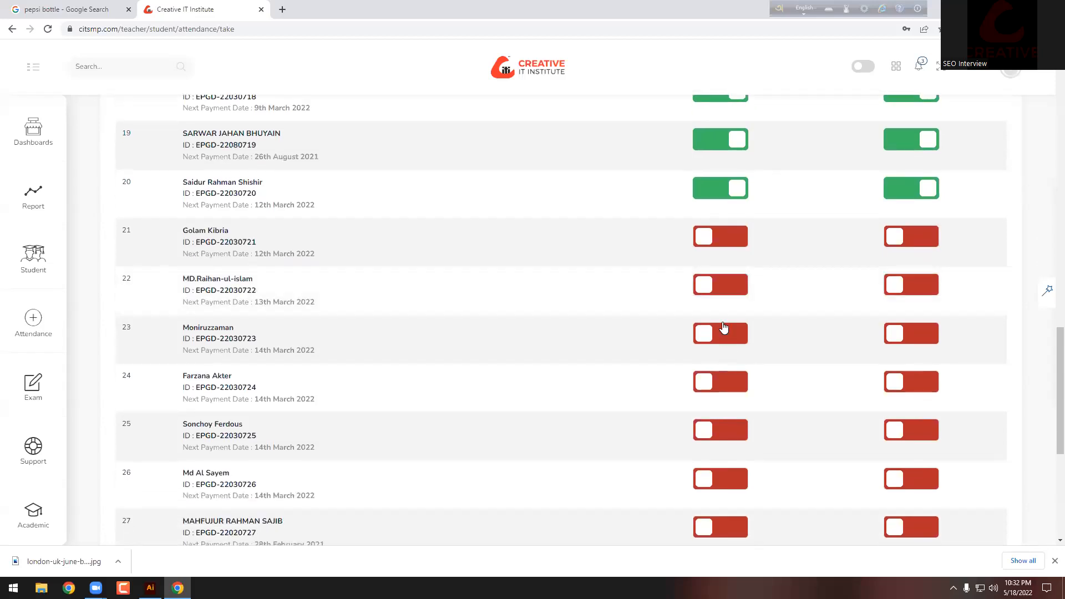
pyautogui.click(721, 334)
pyautogui.click(918, 341)
pyautogui.scroll(-1, 452, 399)
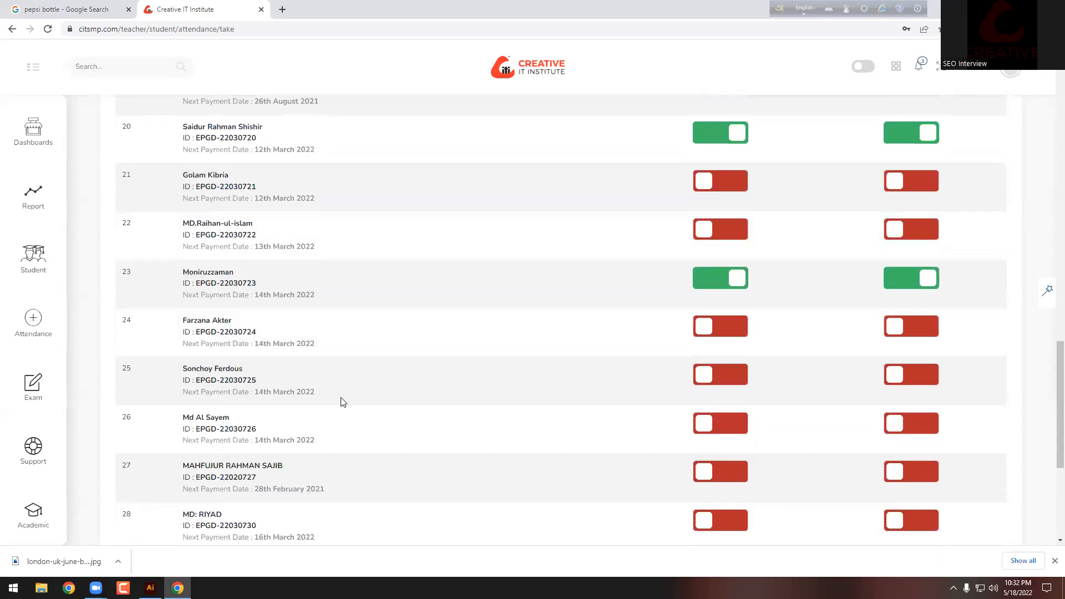
pyautogui.click(713, 332)
pyautogui.click(902, 331)
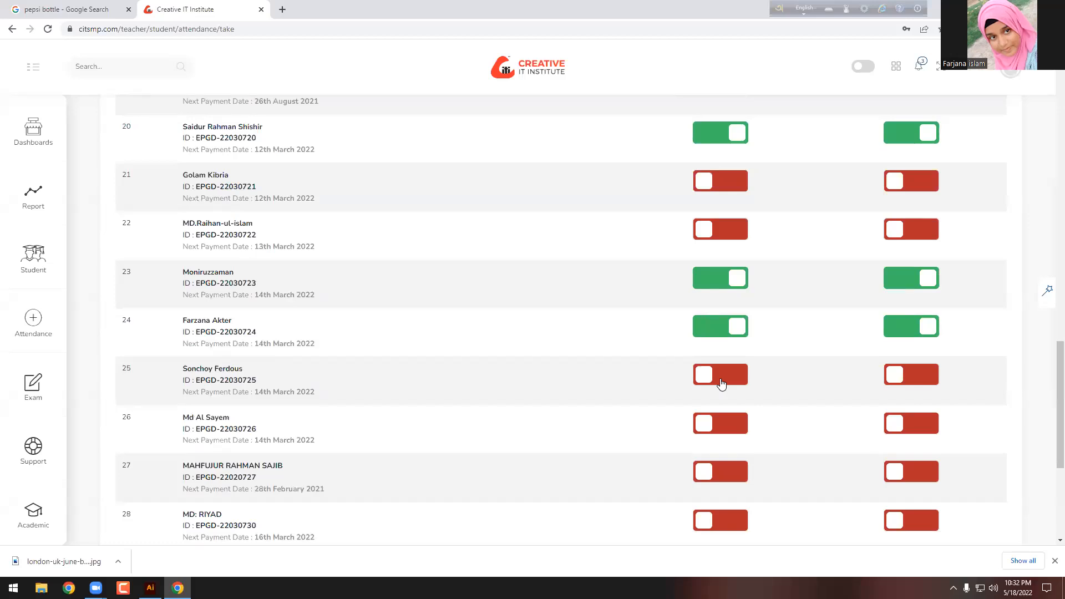
# Step: Mark rows 26, 27 and 28 present with homework done
pyautogui.scroll(-2, 721, 383)
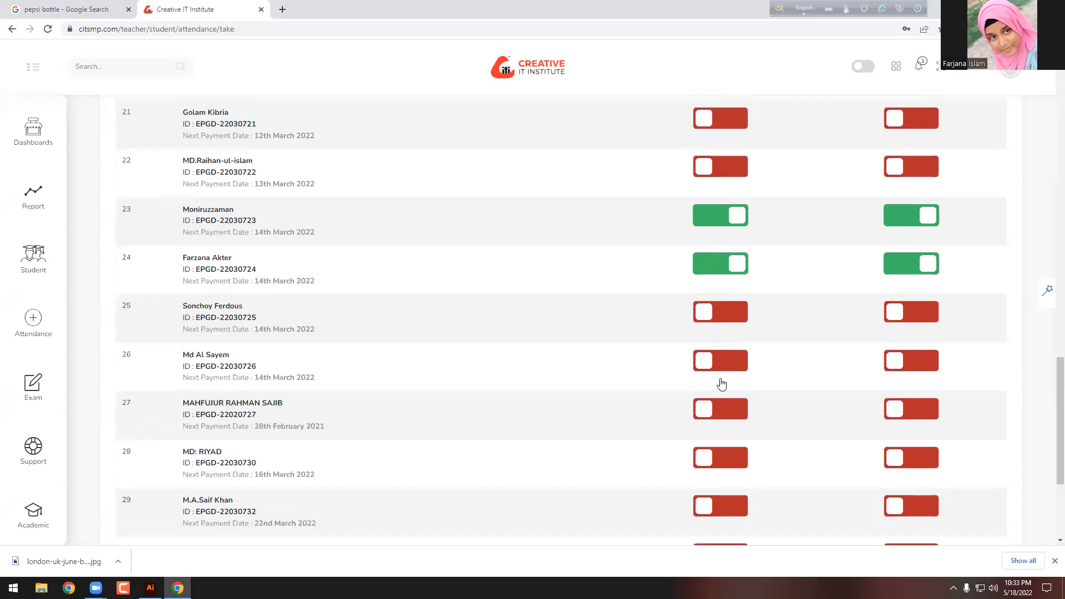
pyautogui.click(711, 312)
pyautogui.click(894, 313)
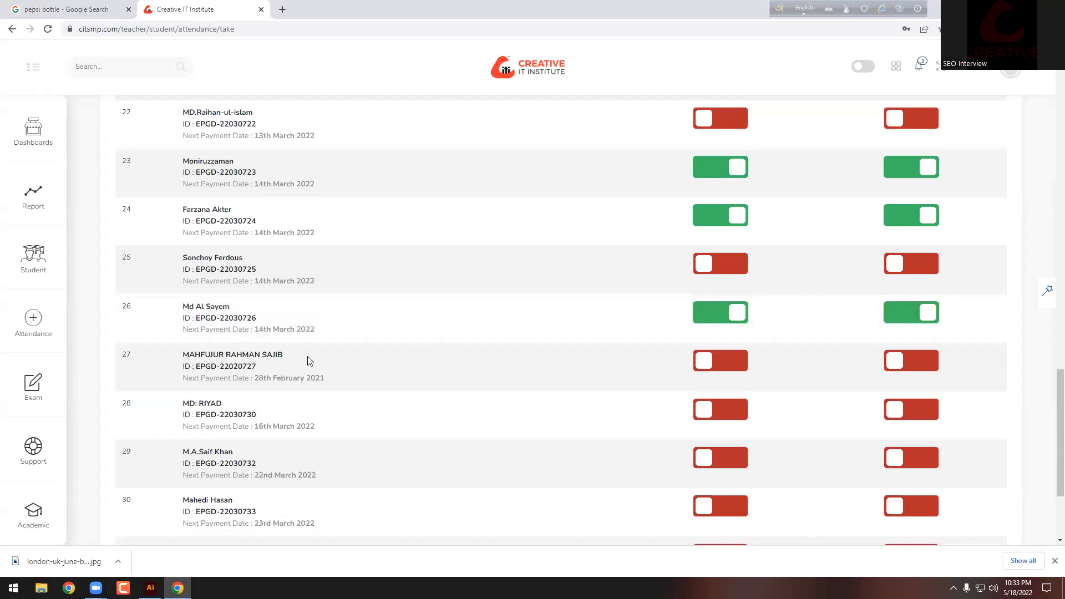
pyautogui.click(727, 361)
pyautogui.click(884, 361)
pyautogui.scroll(-1, 280, 374)
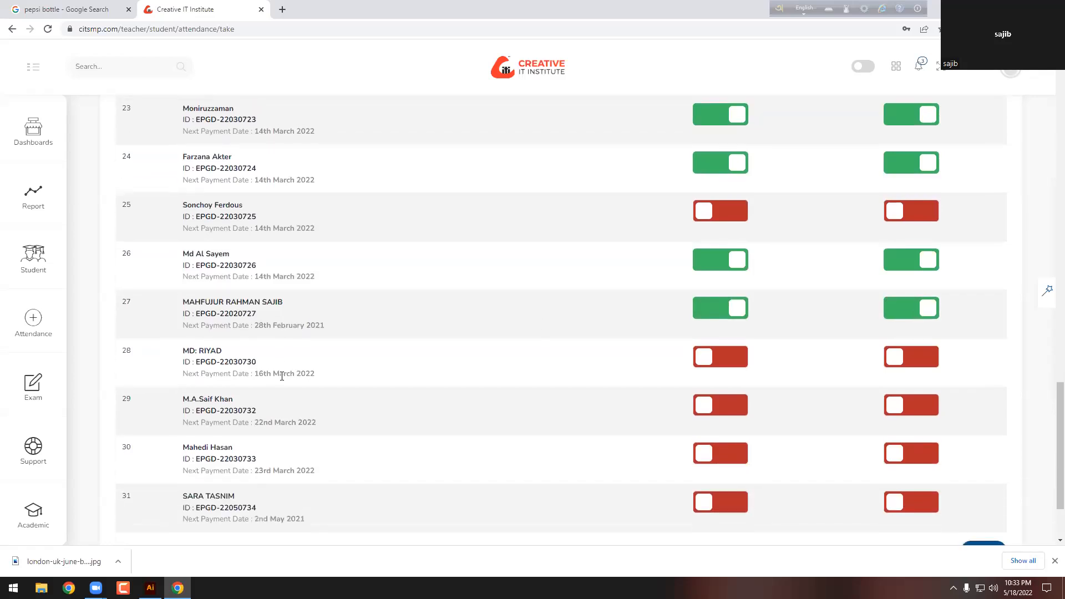
pyautogui.scroll(-1, 270, 374)
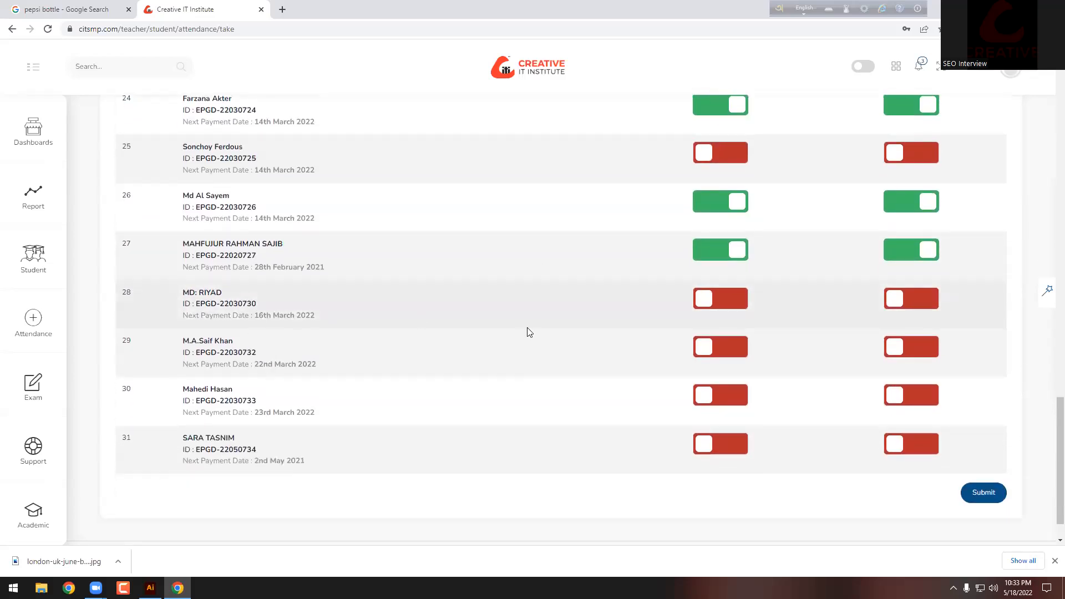
pyautogui.click(722, 303)
pyautogui.click(888, 301)
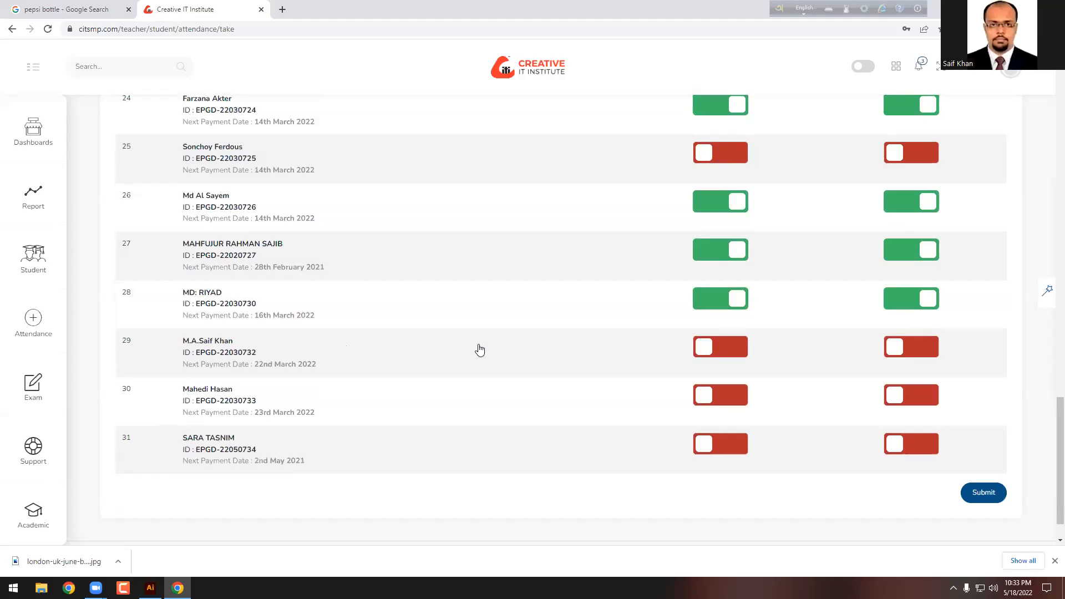
# Step: Mark rows 29 and 31 present with homework, leave row 30 absent, and submit
pyautogui.click(738, 348)
pyautogui.click(903, 348)
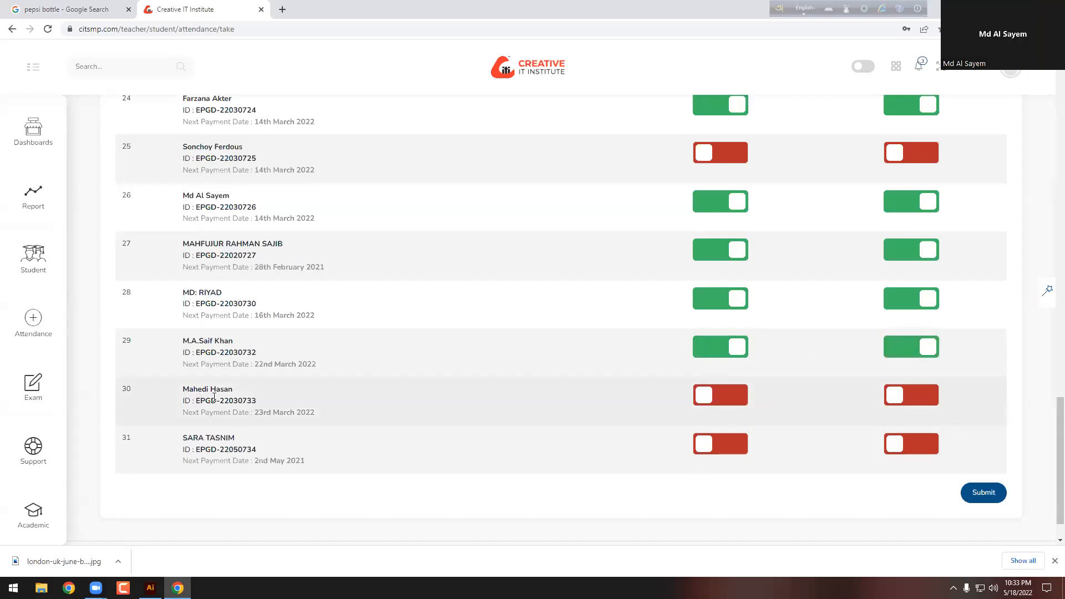
pyautogui.click(709, 396)
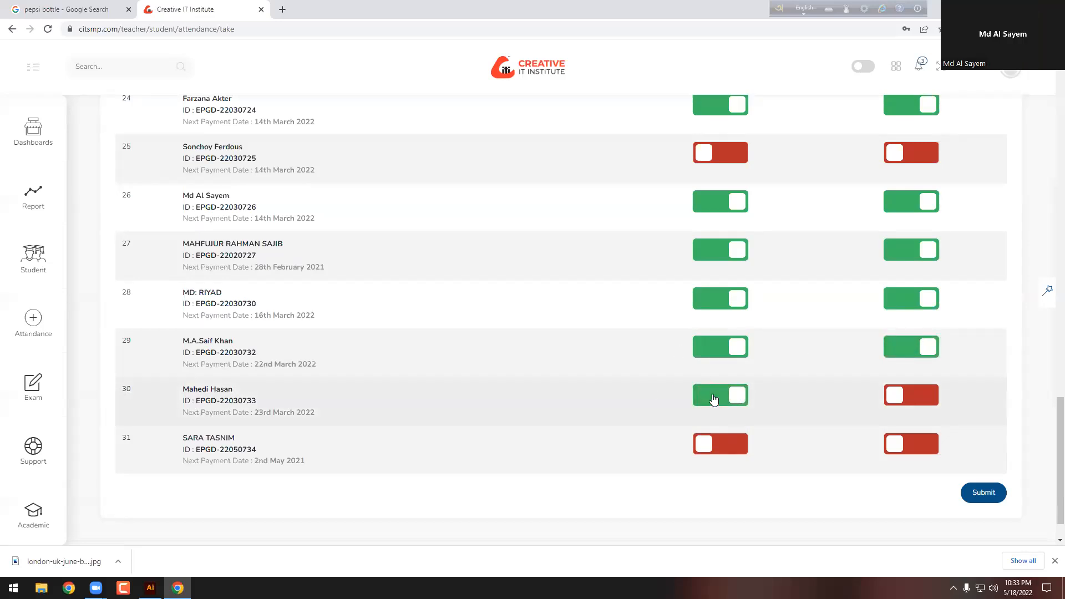
pyautogui.click(746, 402)
pyautogui.click(726, 445)
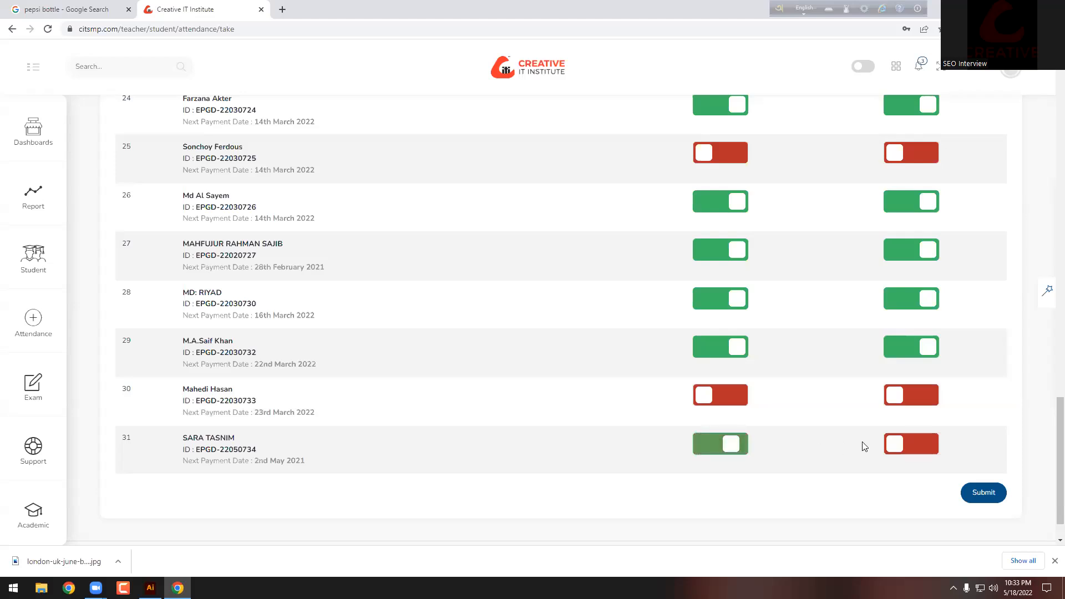
pyautogui.click(899, 446)
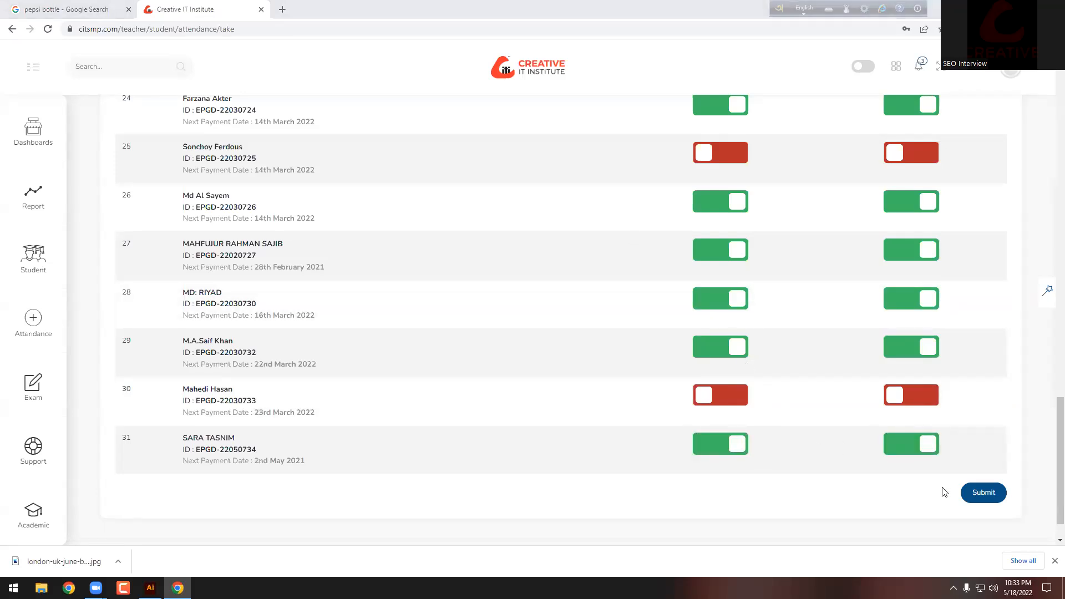
pyautogui.click(982, 490)
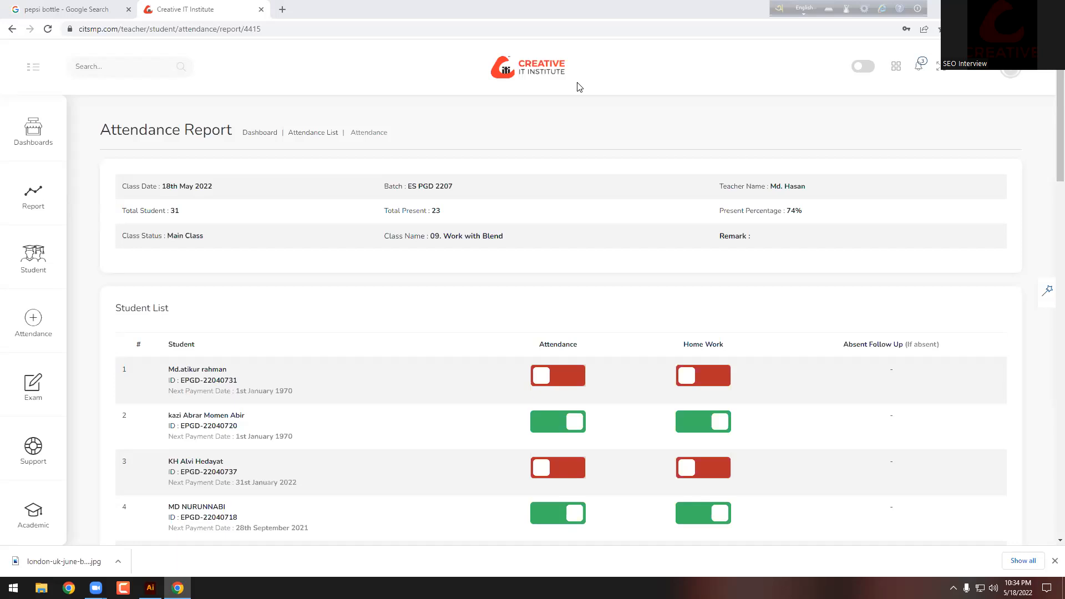
# Step: Log out from the profile menu and close the portal tab, returning to 'pepsi bottle' results
pyautogui.click(1011, 70)
pyautogui.click(954, 179)
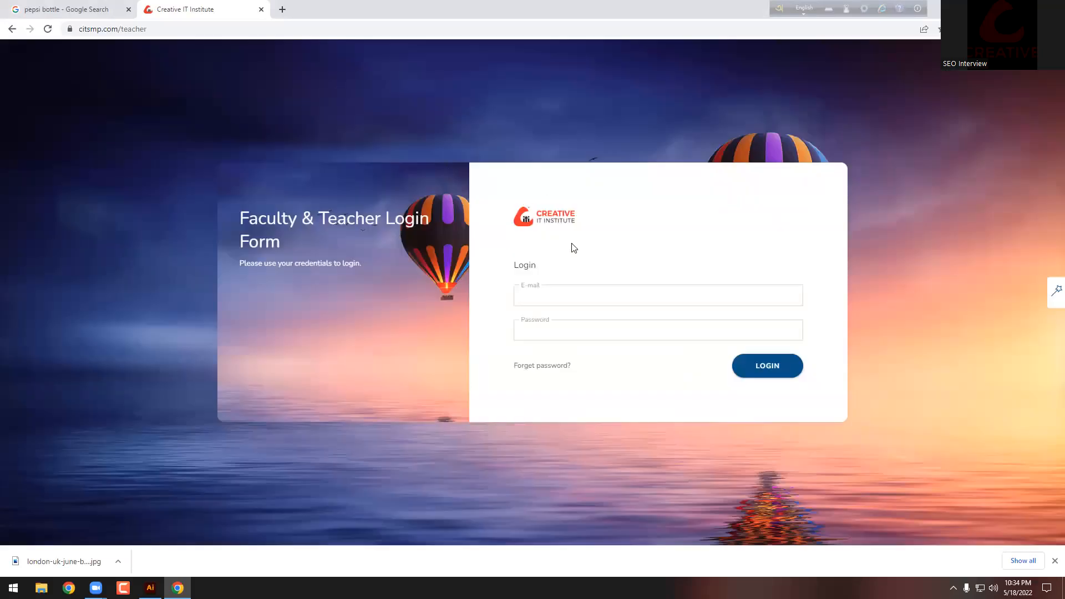
pyautogui.hotkey('ctrl', 'w')
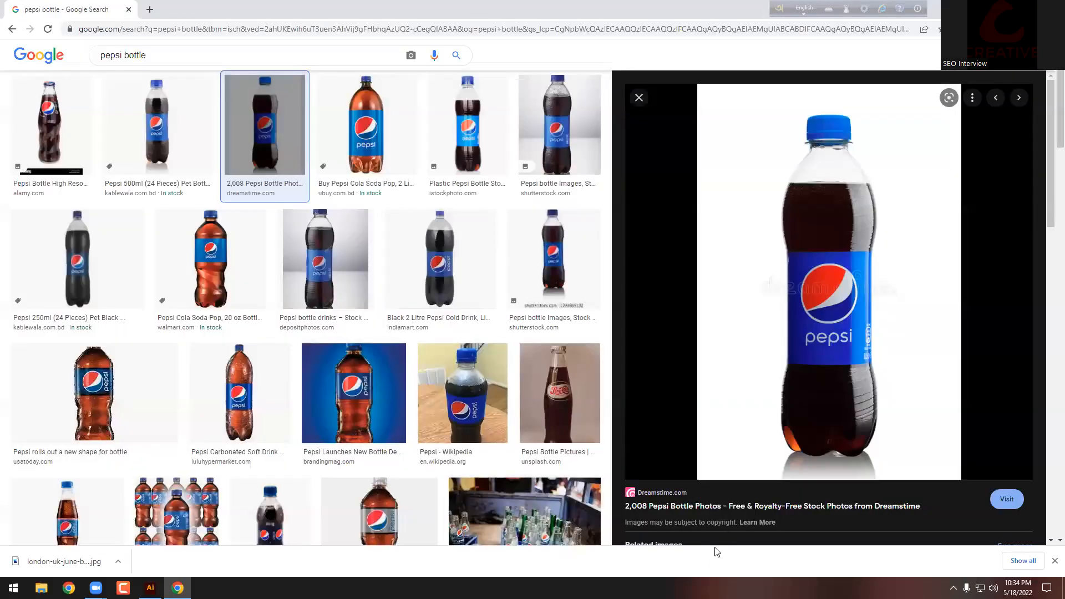